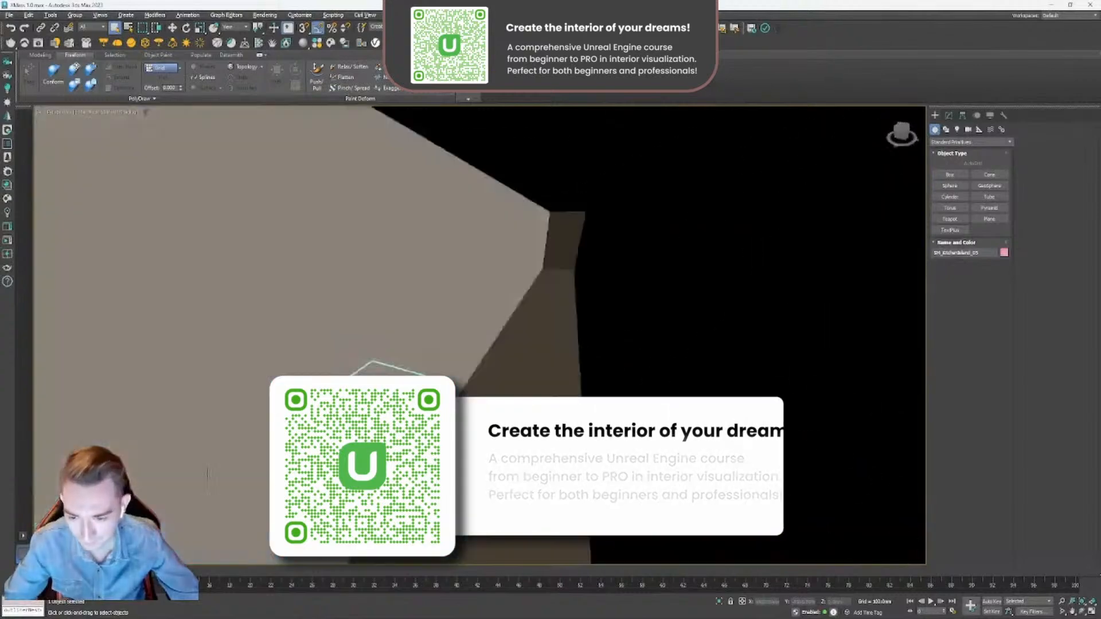
- Inspect the kitchen island's corner geometry up close, clear the selection, and view the room's closed shell from outside
{"action": "scroll", "coordinate": [287, 413], "scroll_direction": "up", "scroll_amount": 3}
{"action": "mouse_move", "coordinate": [270, 419]}
{"action": "middle_mouse_down"}
{"action": "mouse_move", "coordinate": [321, 405]}
{"action": "mouse_move", "coordinate": [270, 424]}
{"action": "middle_mouse_up"}
{"action": "scroll", "coordinate": [324, 405], "scroll_direction": "up", "scroll_amount": 2}
{"action": "scroll", "coordinate": [344, 424], "scroll_direction": "down", "scroll_amount": 3}
{"action": "middle_click_drag", "start_coordinate": [550, 430], "coordinate": [485, 330]}
{"action": "scroll", "coordinate": [378, 383], "scroll_direction": "up", "scroll_amount": 2}
{"action": "scroll", "coordinate": [378, 384], "scroll_direction": "down", "scroll_amount": 2}
{"action": "scroll", "coordinate": [467, 363], "scroll_direction": "down", "scroll_amount": 3}
{"action": "scroll", "coordinate": [467, 363], "scroll_direction": "down", "scroll_amount": 5}
{"action": "left_click", "coordinate": [706, 299]}
{"action": "middle_click_drag", "start_coordinate": [622, 307], "coordinate": [460, 356], "text": "alt"}
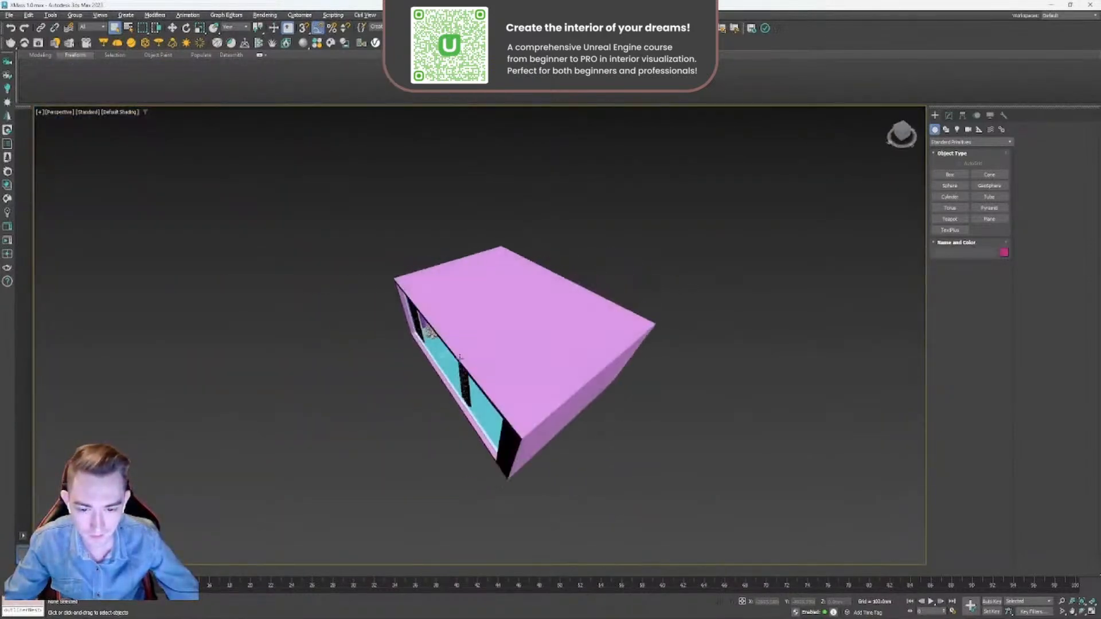
{"action": "middle_click_drag", "start_coordinate": [674, 278], "coordinate": [656, 290], "text": "alt"}
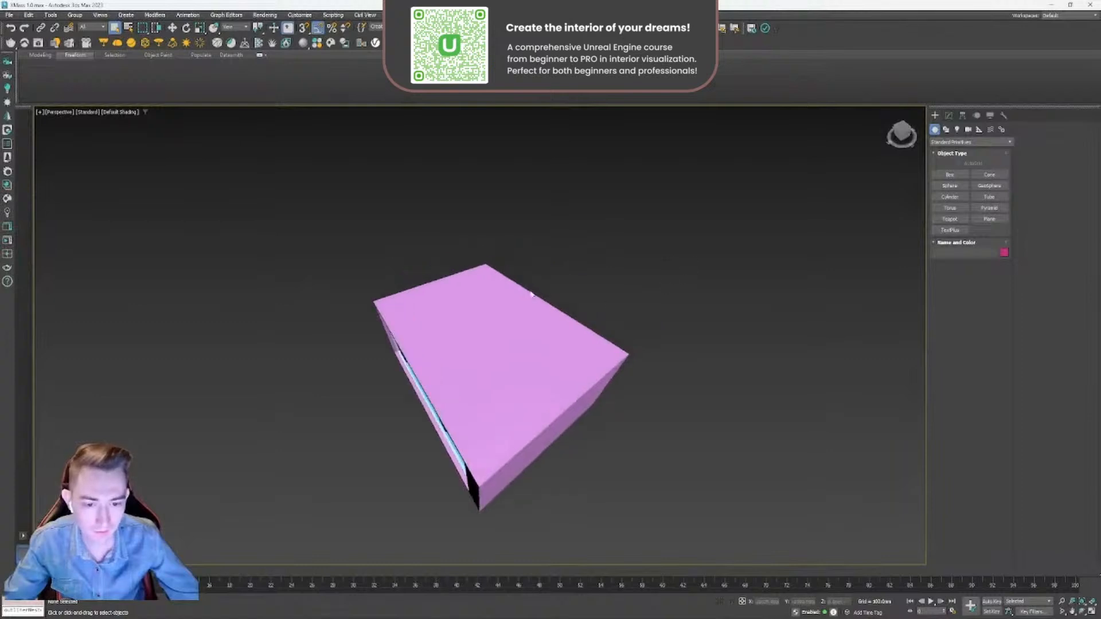
{"action": "middle_click_drag", "start_coordinate": [530, 286], "coordinate": [565, 268], "text": "alt"}
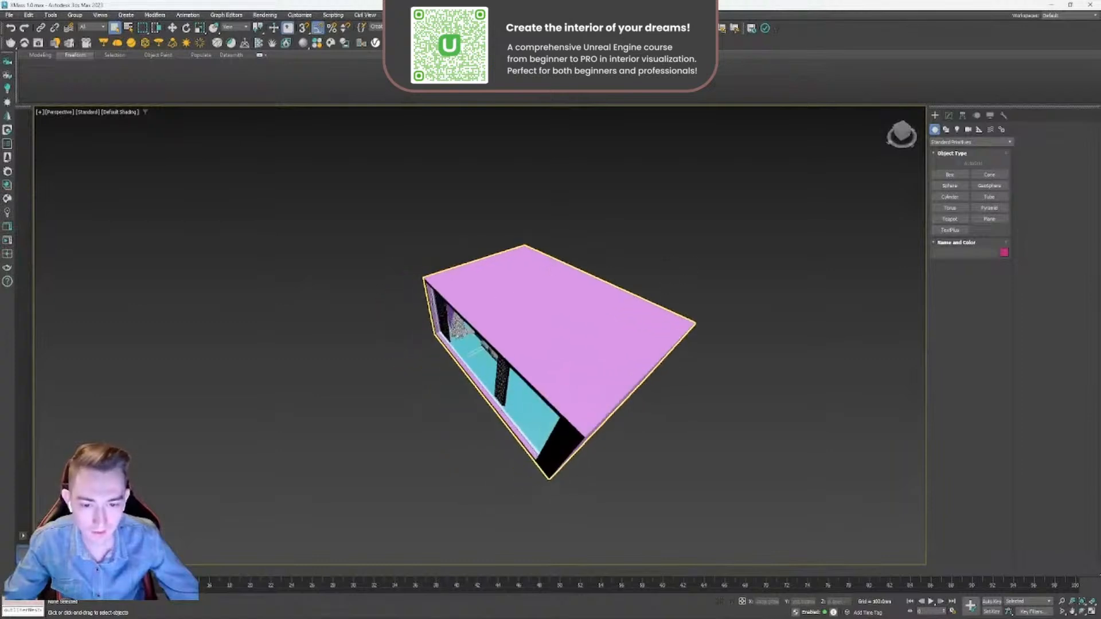
- Create a sphere primitive beside the room, large enough to engulf the whole building
{"action": "left_click", "coordinate": [950, 185]}
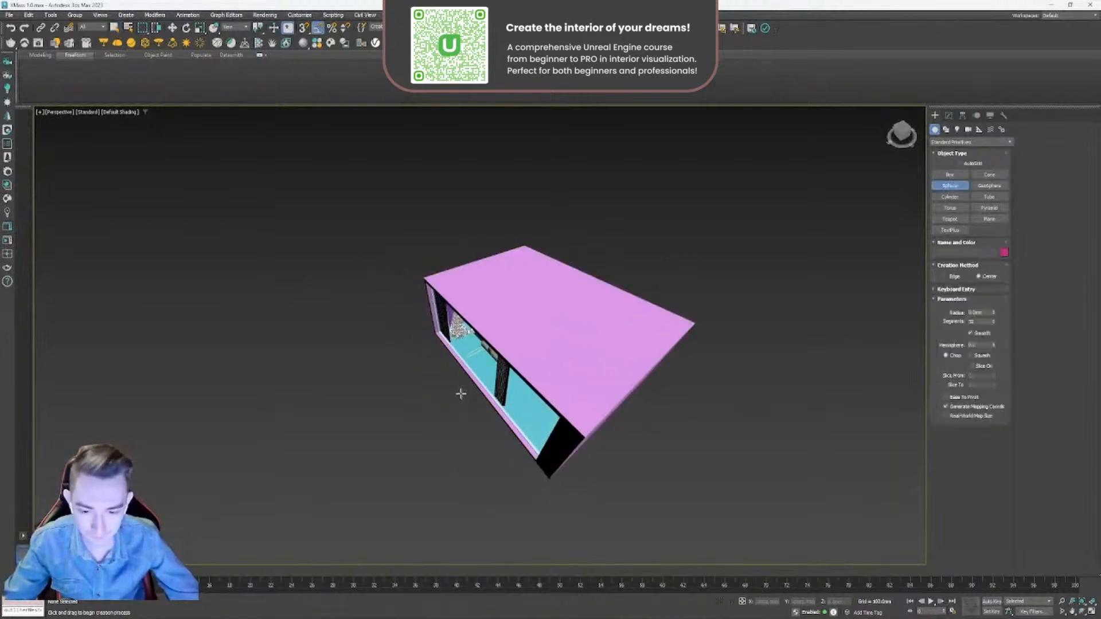
{"action": "scroll", "coordinate": [532, 271], "scroll_direction": "down", "scroll_amount": 4}
{"action": "middle_click_drag", "start_coordinate": [501, 349], "coordinate": [512, 333]}
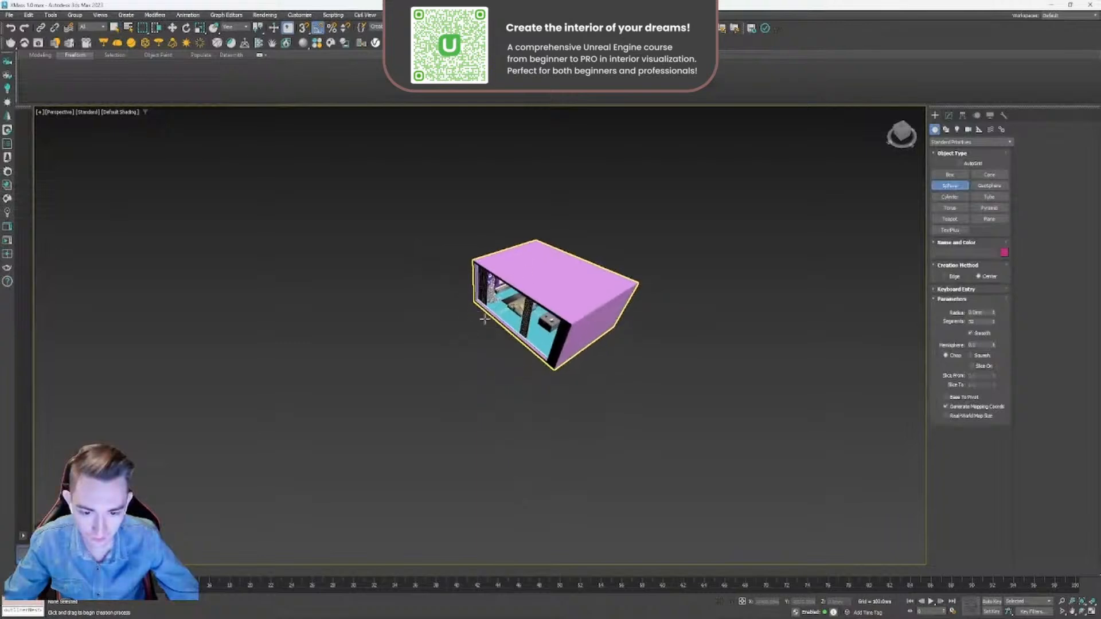
{"action": "left_click_drag", "start_coordinate": [494, 335], "coordinate": [571, 428]}
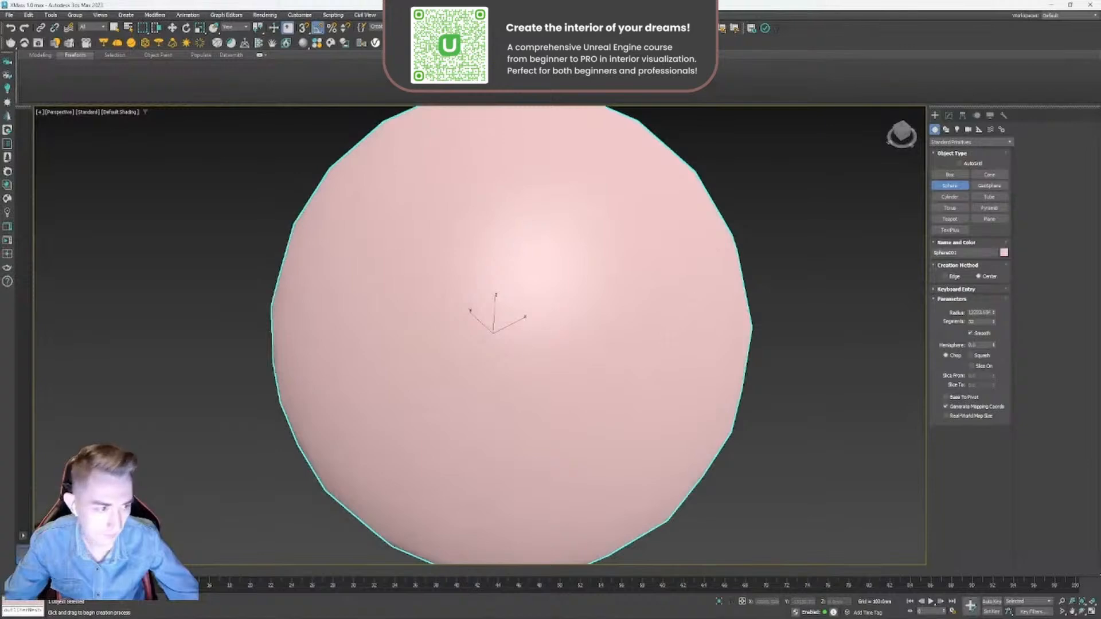
- Move the sphere in the top view so the room sits at its centre
{"action": "scroll", "coordinate": [574, 322], "scroll_direction": "down", "scroll_amount": 4}
{"action": "middle_click_drag", "start_coordinate": [574, 321], "coordinate": [553, 344], "text": "alt"}
{"action": "right_click", "coordinate": [553, 344]}
{"action": "key", "text": "alt+w"}
{"action": "middle_click", "coordinate": [339, 213]}
{"action": "key", "text": "alt+w"}
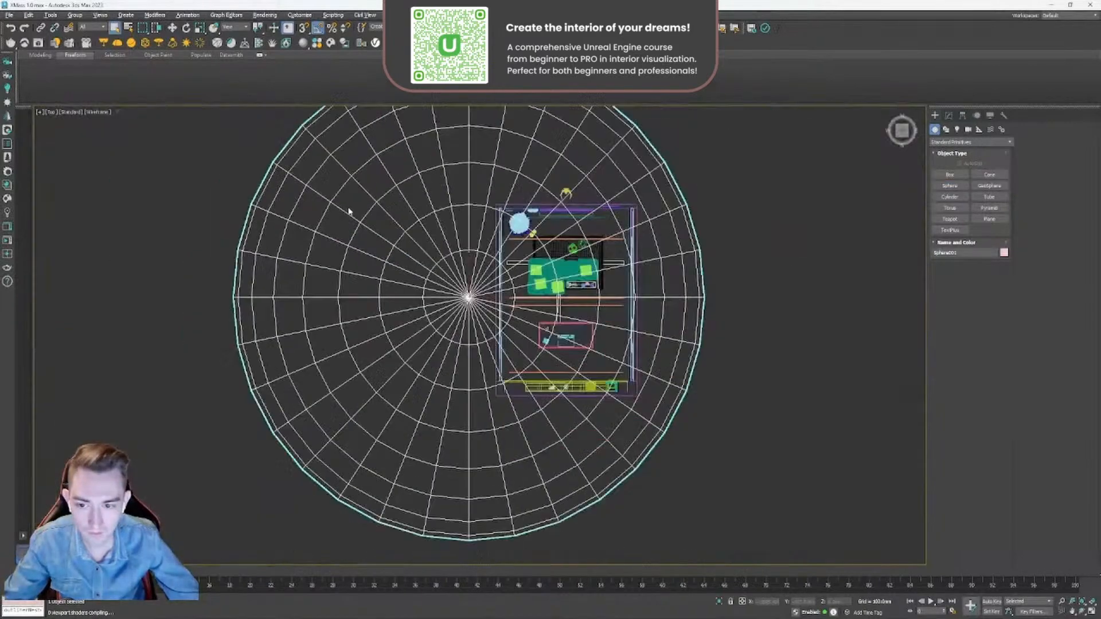
{"action": "scroll", "coordinate": [349, 211], "scroll_direction": "down", "scroll_amount": 3}
{"action": "left_click_drag", "start_coordinate": [450, 262], "coordinate": [517, 260]}
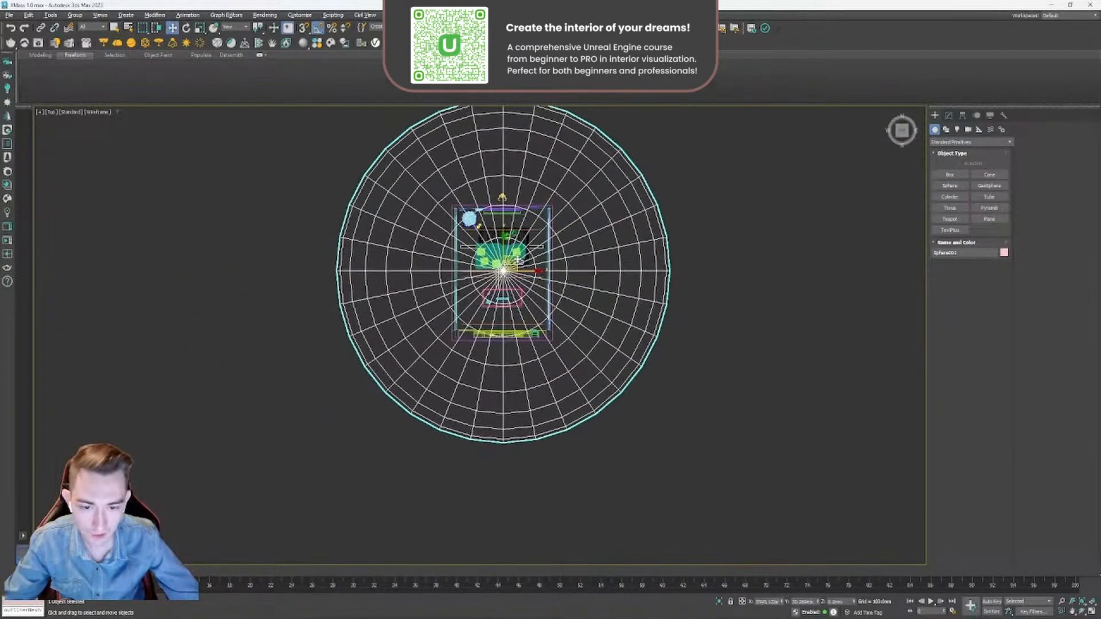
- Scale the sphere uniformly in the top view so it surrounds the room with a wide margin
{"action": "scroll", "coordinate": [518, 351], "scroll_direction": "down", "scroll_amount": 2}
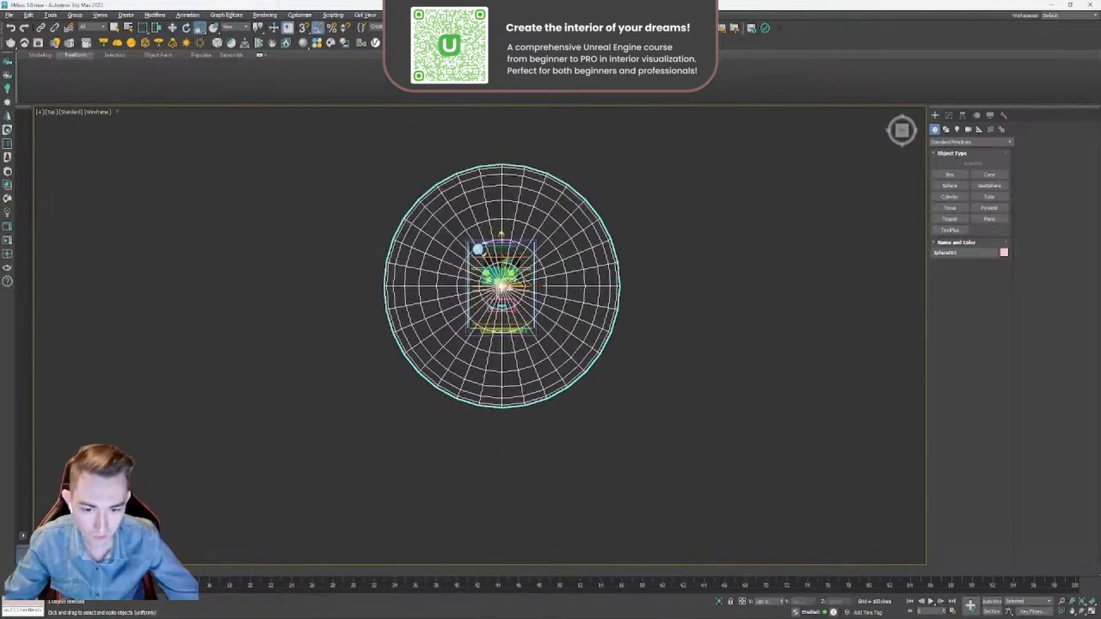
{"action": "scroll", "coordinate": [505, 298], "scroll_direction": "up", "scroll_amount": 4}
{"action": "scroll", "coordinate": [505, 298], "scroll_direction": "down", "scroll_amount": 4}
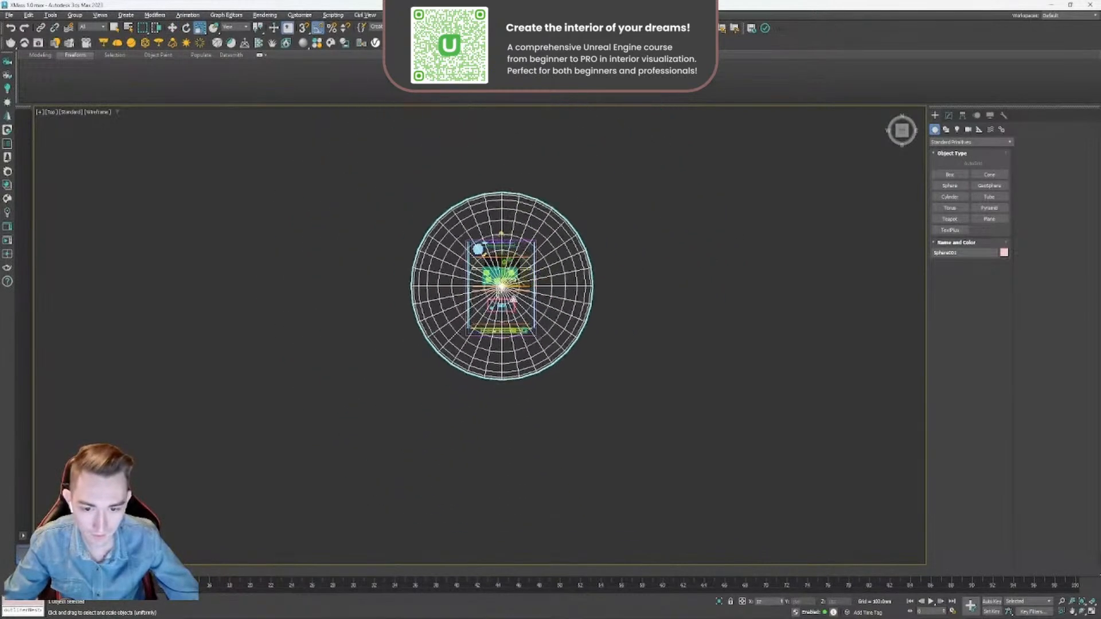
{"action": "scroll", "coordinate": [507, 292], "scroll_direction": "up", "scroll_amount": 1}
{"action": "scroll", "coordinate": [514, 284], "scroll_direction": "down", "scroll_amount": 1}
{"action": "mouse_move", "coordinate": [518, 283]}
{"action": "left_mouse_down"}
{"action": "mouse_move", "coordinate": [518, 312]}
{"action": "mouse_move", "coordinate": [517, 270]}
{"action": "left_mouse_up"}
{"action": "key", "text": "alt+w"}
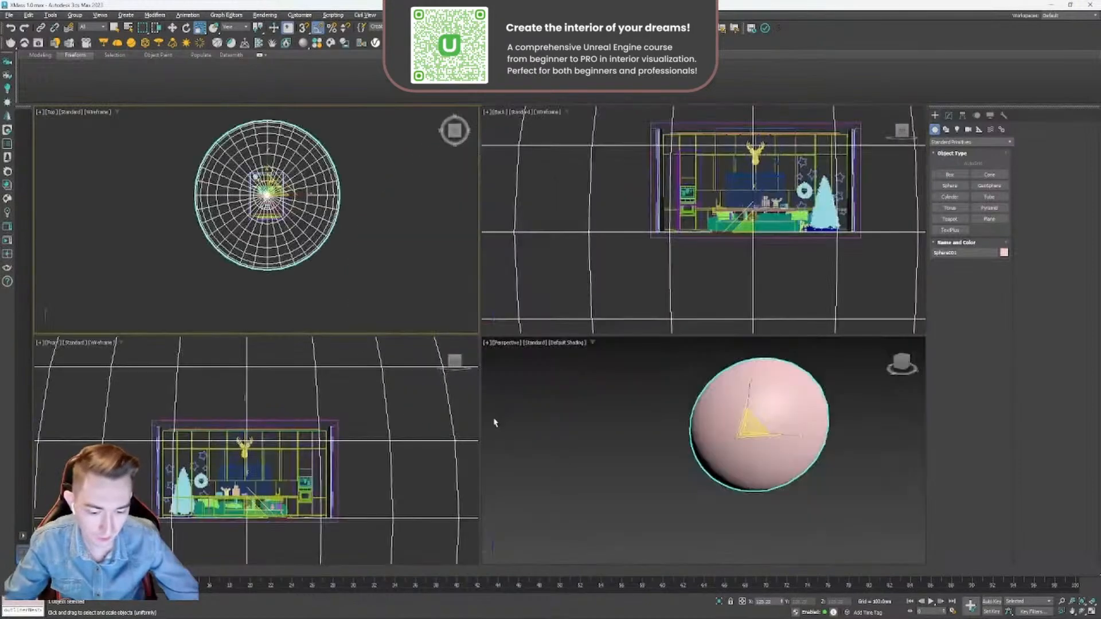
{"action": "middle_click", "coordinate": [872, 419]}
{"action": "key", "text": "alt+w"}
{"action": "middle_click_drag", "start_coordinate": [649, 304], "coordinate": [637, 309], "text": "alt"}
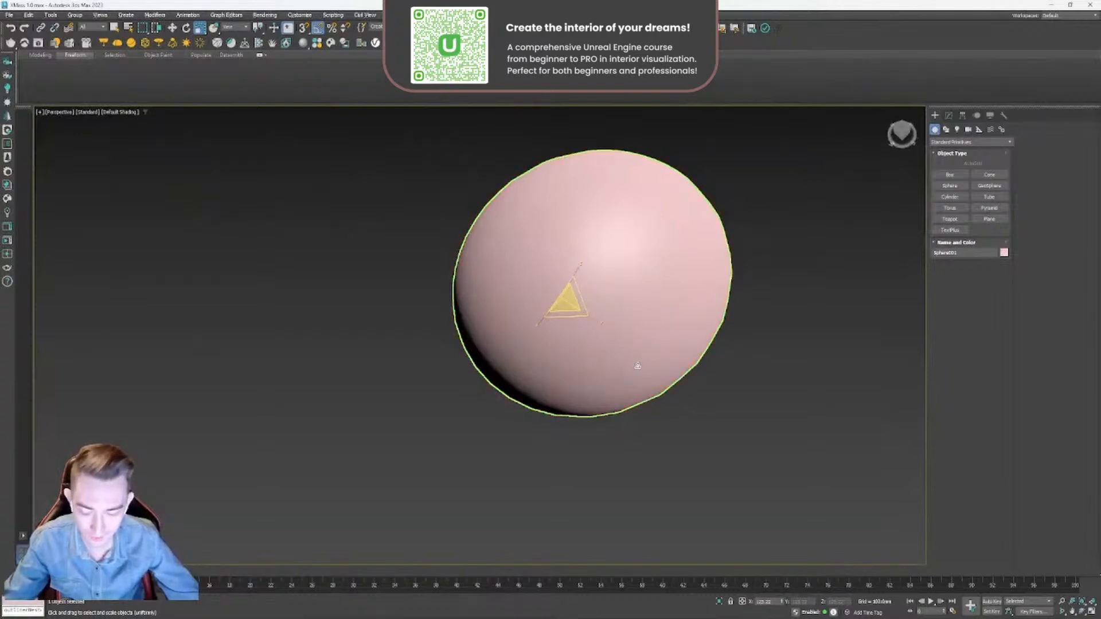
- Display edged faces on the sphere and convert it to an Editable Poly
{"action": "key", "text": "F3"}
{"action": "mouse_move", "coordinate": [638, 365]}
{"action": "middle_mouse_down", "text": "alt"}
{"action": "mouse_move", "coordinate": [646, 308]}
{"action": "mouse_move", "coordinate": [504, 384]}
{"action": "mouse_move", "coordinate": [521, 359]}
{"action": "mouse_move", "coordinate": [424, 377]}
{"action": "mouse_move", "coordinate": [456, 430]}
{"action": "middle_mouse_up", "text": "alt"}
{"action": "scroll", "coordinate": [641, 315], "scroll_direction": "up", "scroll_amount": 2}
{"action": "key", "text": "F3"}
{"action": "key", "text": "F4"}
{"action": "left_click", "coordinate": [952, 117]}
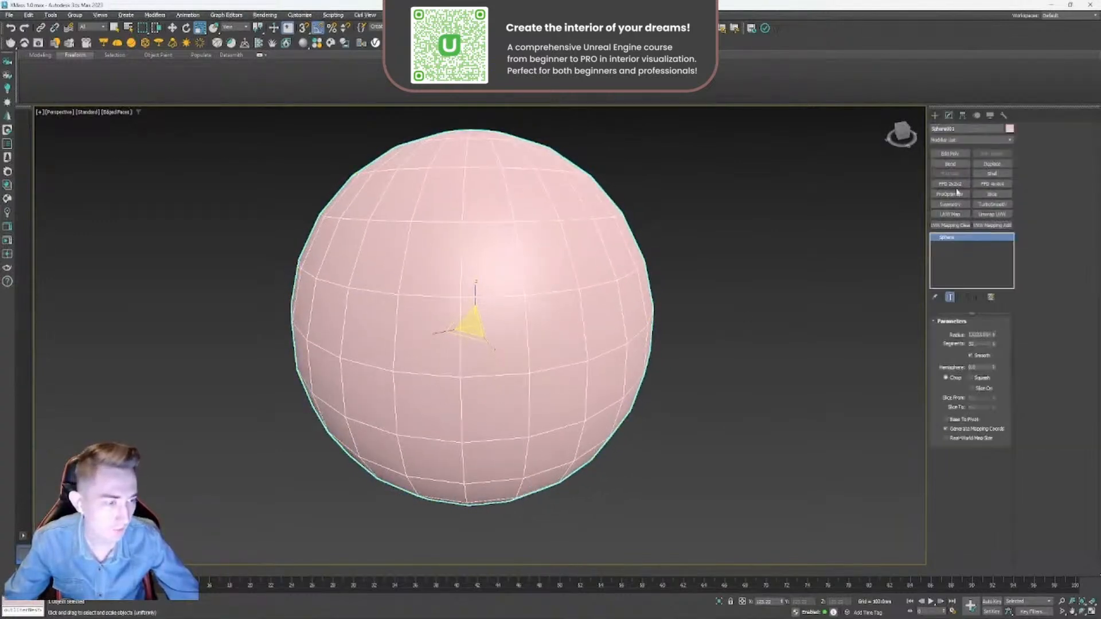
{"action": "right_click", "coordinate": [456, 284]}
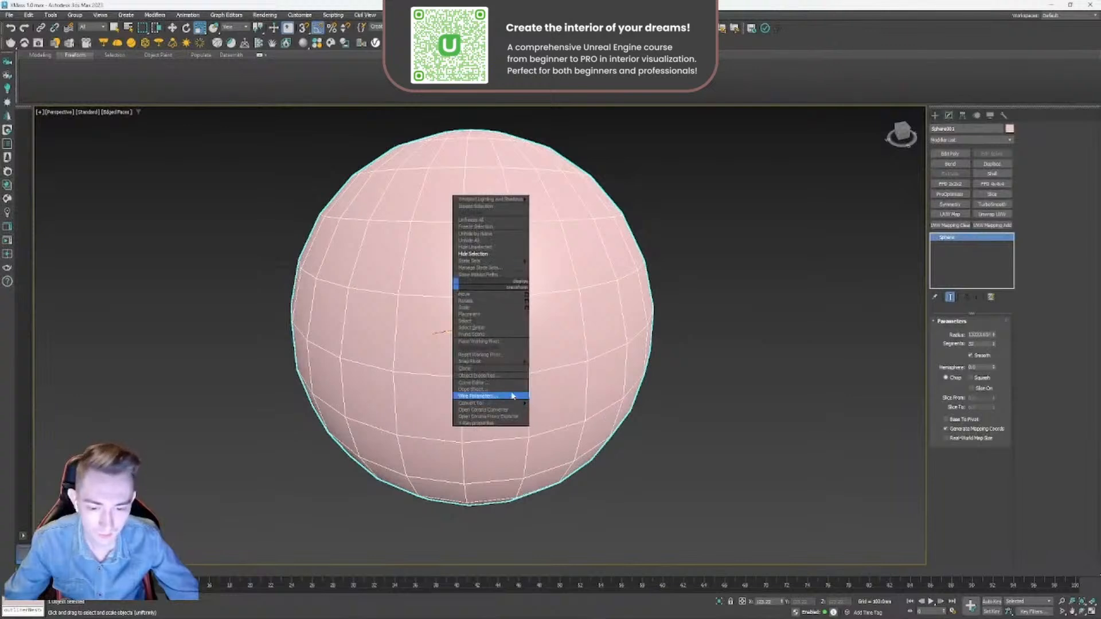
{"action": "mouse_move", "coordinate": [517, 407]}
{"action": "left_click", "coordinate": [565, 411]}
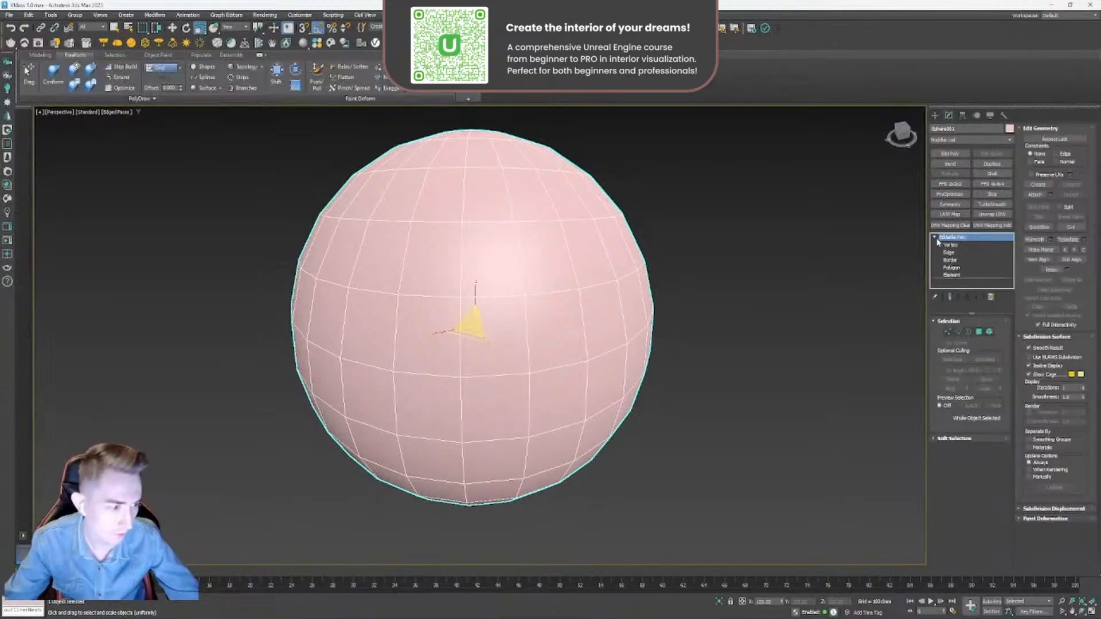
- Flip the normals of all the sphere's polygons so they face inward, and leave sub-object editing
{"action": "left_click", "coordinate": [950, 268]}
{"action": "key", "text": "ctrl+a"}
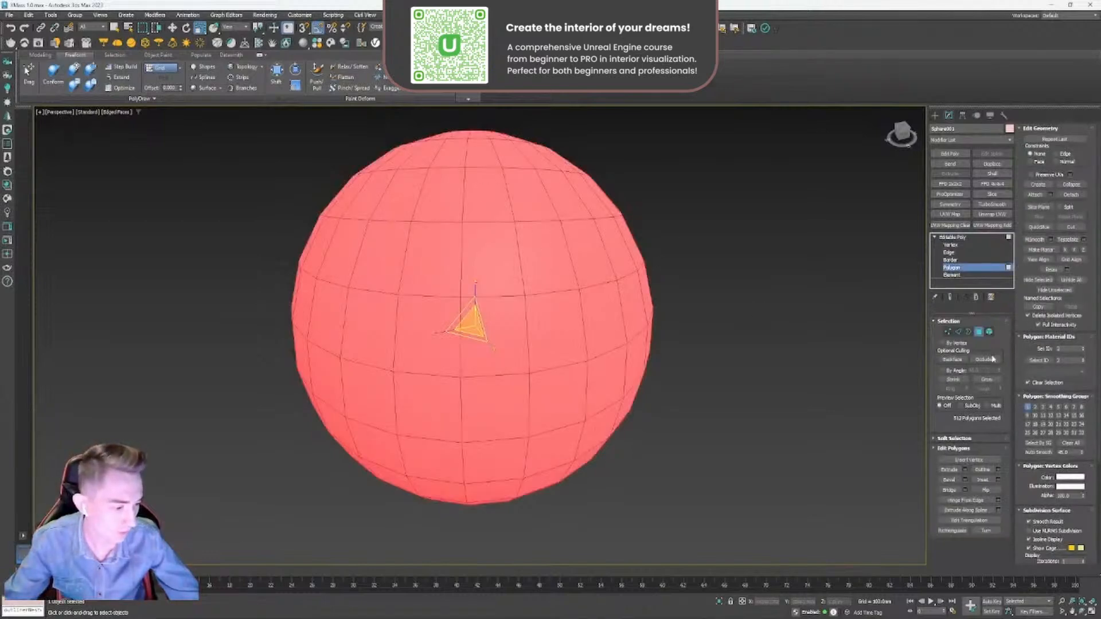
{"action": "left_click", "coordinate": [983, 490]}
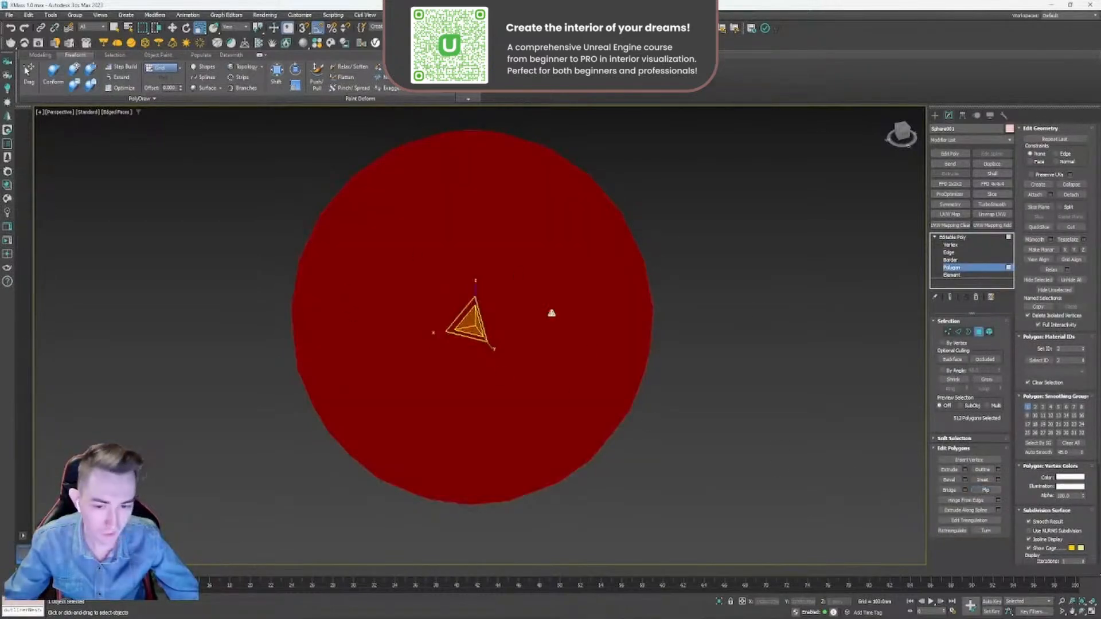
{"action": "left_click", "coordinate": [946, 238]}
{"action": "key", "text": "q"}
{"action": "left_click", "coordinate": [763, 275]}
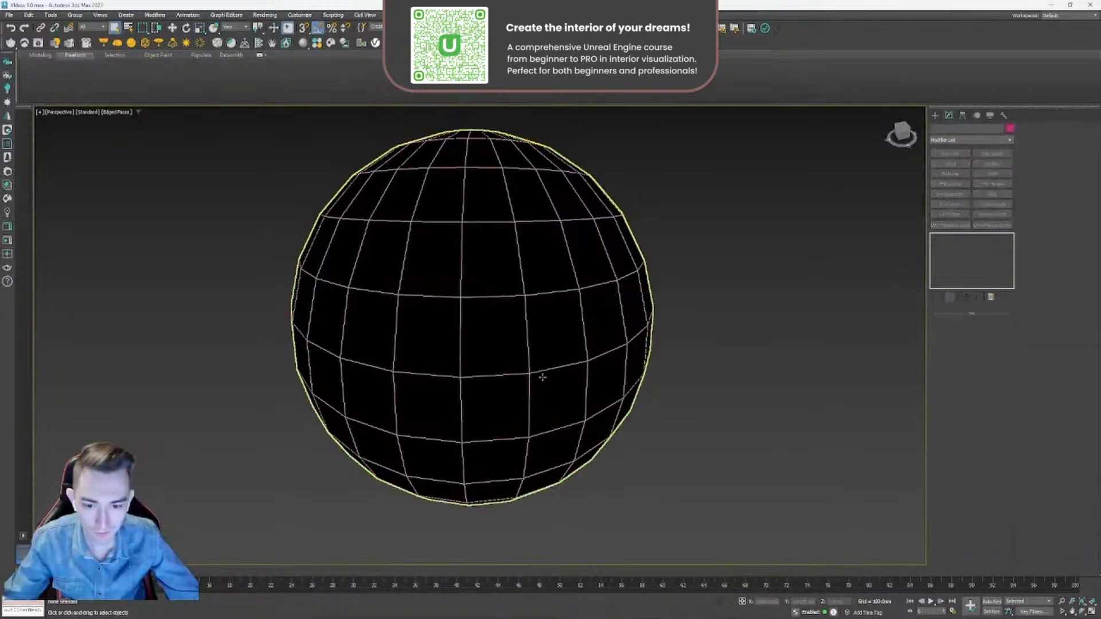
- View the inverted sphere from several sides, select it and delete it
{"action": "middle_click_drag", "start_coordinate": [543, 377], "coordinate": [401, 300], "text": "alt"}
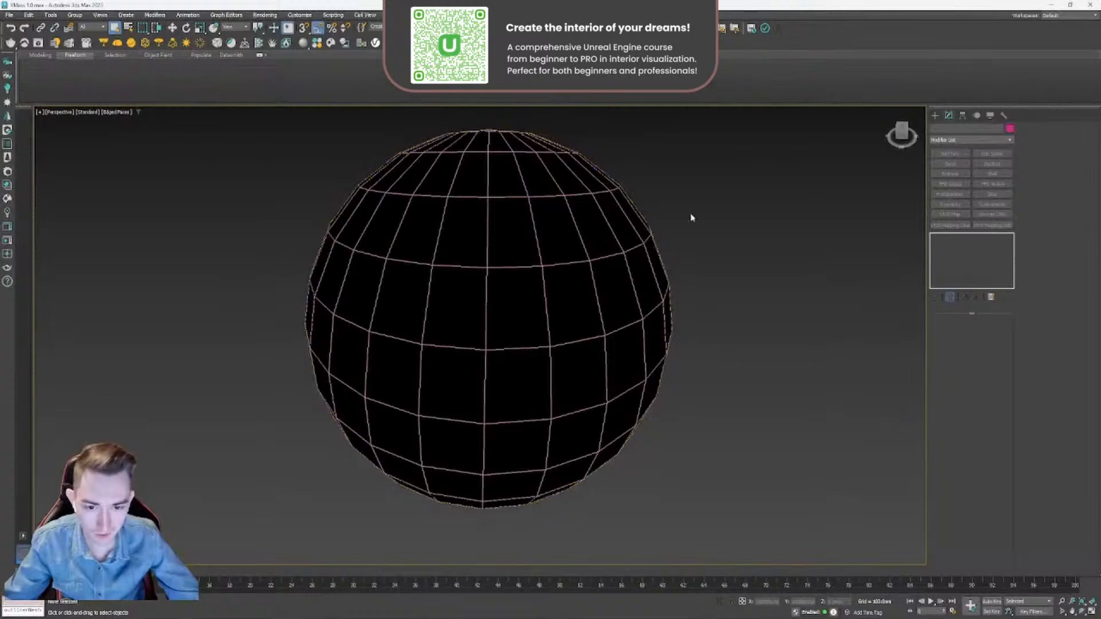
{"action": "middle_click_drag", "start_coordinate": [463, 381], "coordinate": [510, 363]}
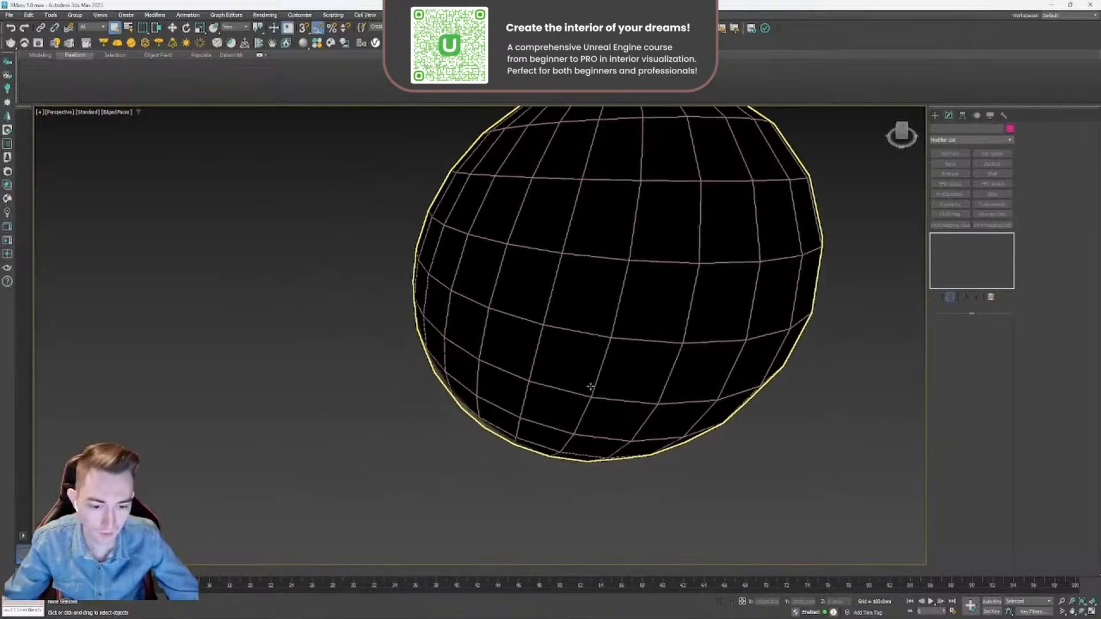
{"action": "middle_click_drag", "start_coordinate": [590, 387], "coordinate": [555, 396], "text": "alt"}
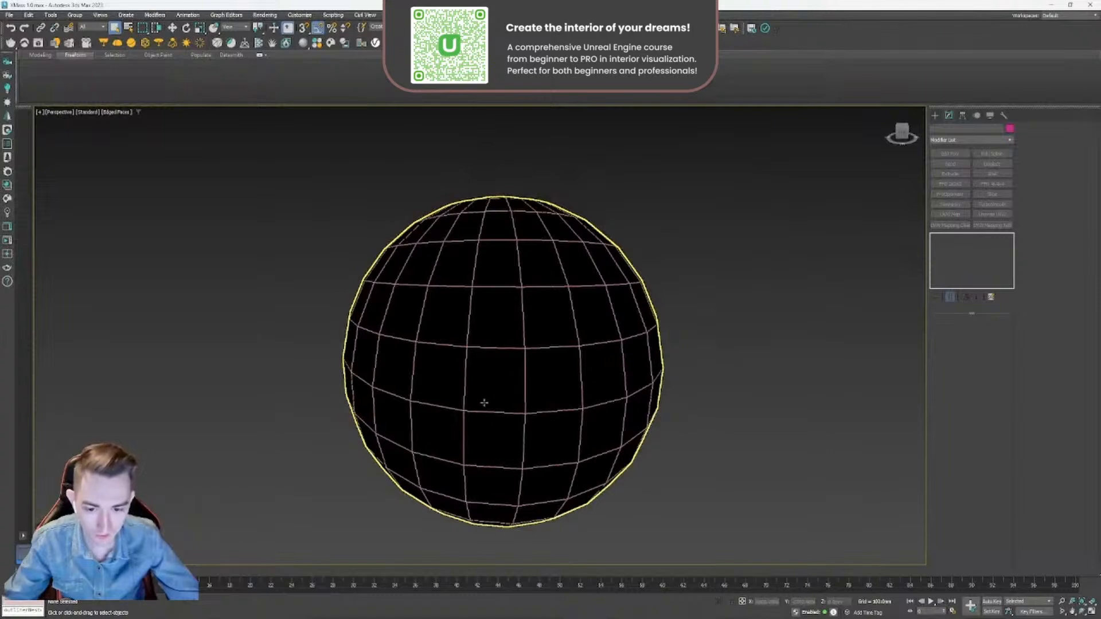
{"action": "left_click", "coordinate": [516, 398]}
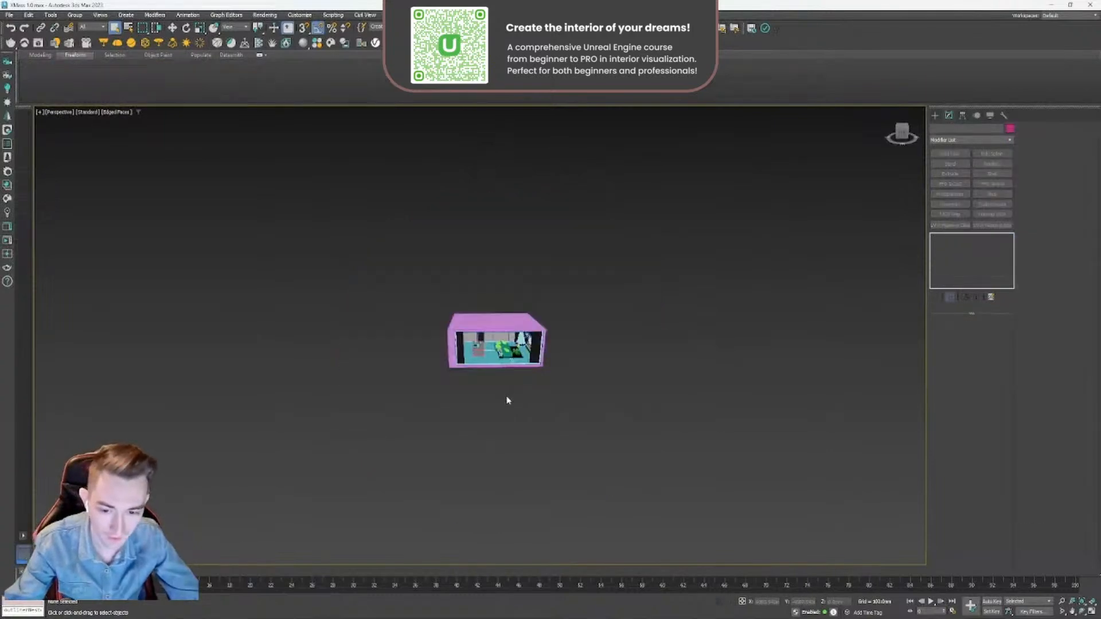
{"action": "scroll", "coordinate": [507, 398], "scroll_direction": "up", "scroll_amount": 10}
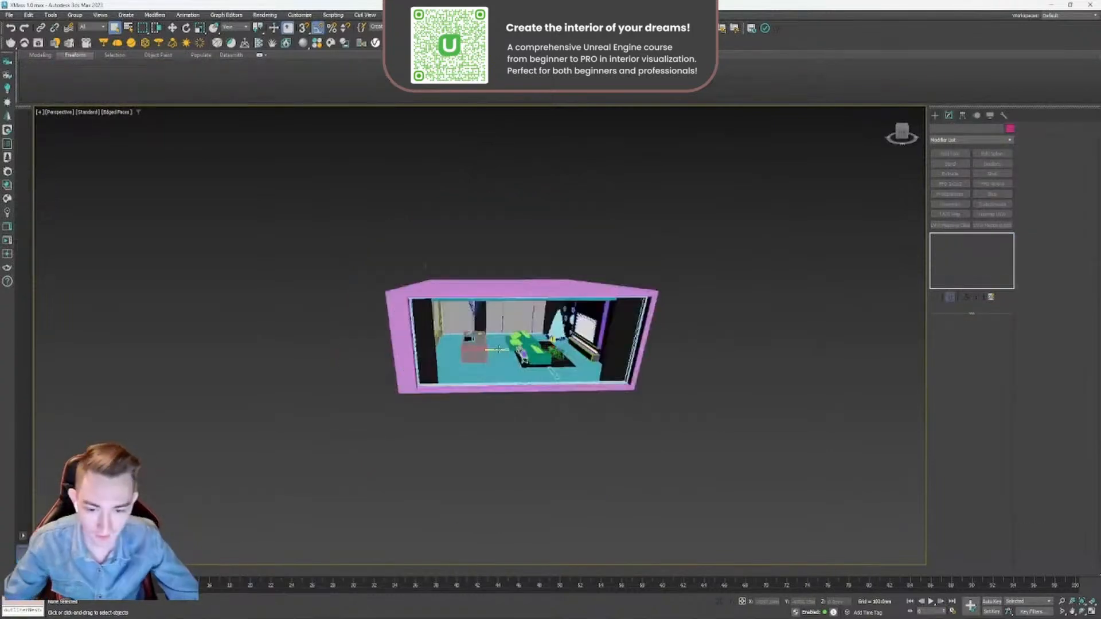
- Select the pink light-protector shell around the room and move it off to the side
{"action": "middle_click_drag", "start_coordinate": [498, 359], "coordinate": [432, 332], "text": "alt"}
{"action": "scroll", "coordinate": [477, 360], "scroll_direction": "down", "scroll_amount": 5}
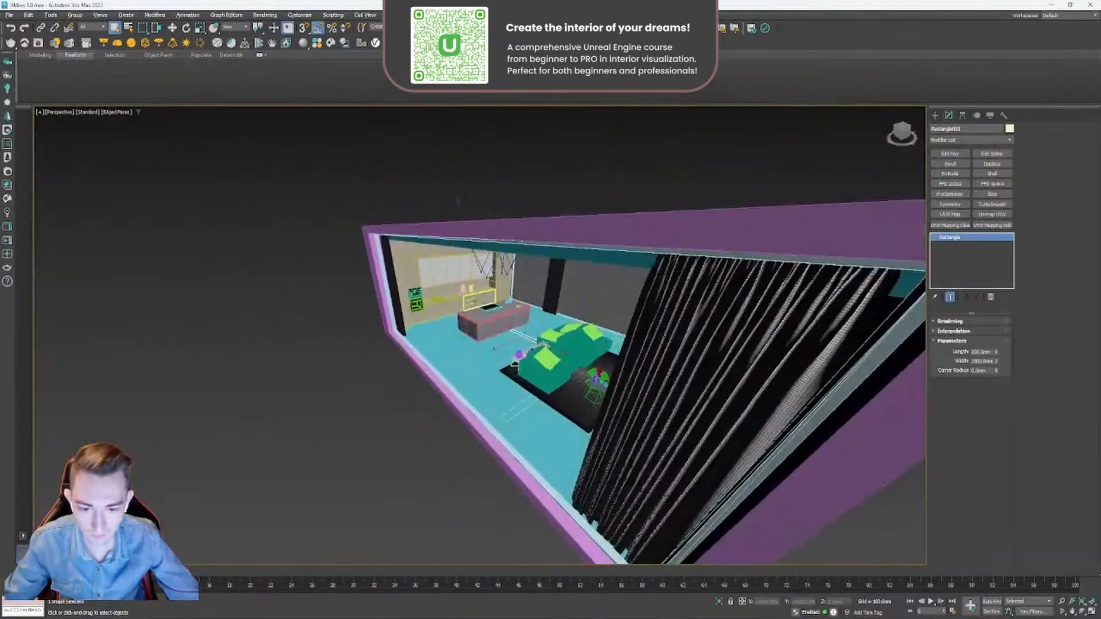
{"action": "middle_click_drag", "start_coordinate": [540, 372], "coordinate": [489, 332], "text": "alt"}
{"action": "scroll", "coordinate": [505, 342], "scroll_direction": "up", "scroll_amount": 6}
{"action": "left_click", "coordinate": [535, 370]}
{"action": "scroll", "coordinate": [457, 364], "scroll_direction": "down", "scroll_amount": 10}
{"action": "left_click", "coordinate": [467, 316]}
{"action": "scroll", "coordinate": [488, 324], "scroll_direction": "down", "scroll_amount": 4}
{"action": "key", "text": "w"}
{"action": "left_click_drag", "start_coordinate": [500, 286], "coordinate": [609, 202]}
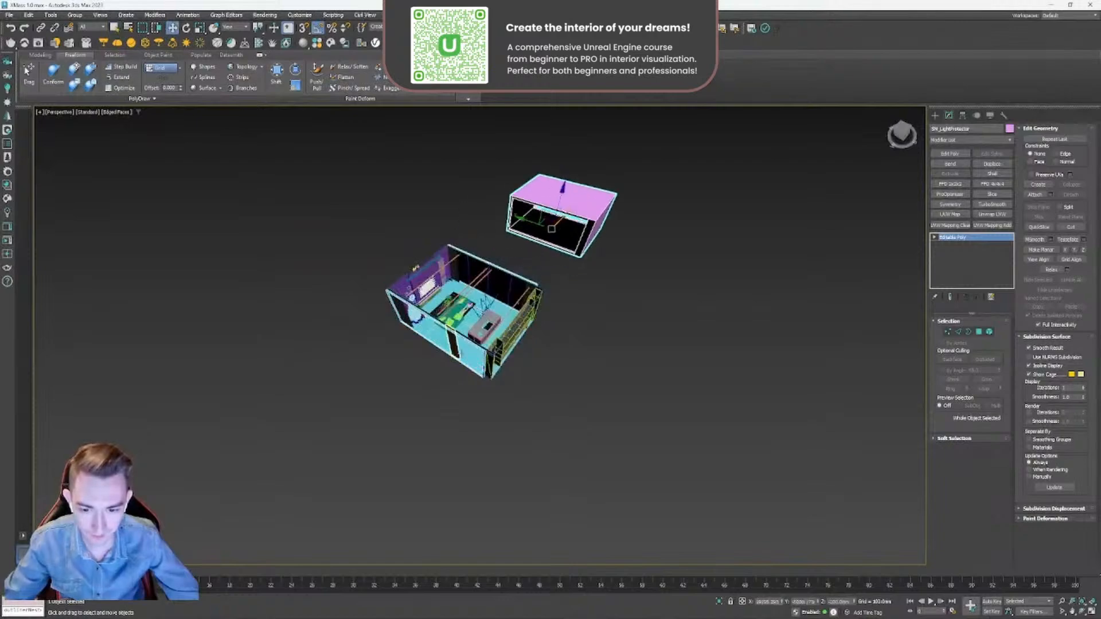
- Examine the exposed room from several angles, selecting its floor and wall objects to see how they are separated
{"action": "scroll", "coordinate": [441, 350], "scroll_direction": "up", "scroll_amount": 5}
{"action": "middle_click_drag", "start_coordinate": [442, 350], "coordinate": [529, 296], "text": "alt"}
{"action": "scroll", "coordinate": [498, 392], "scroll_direction": "down", "scroll_amount": 5}
{"action": "left_click", "coordinate": [461, 408]}
{"action": "scroll", "coordinate": [527, 301], "scroll_direction": "up", "scroll_amount": 4}
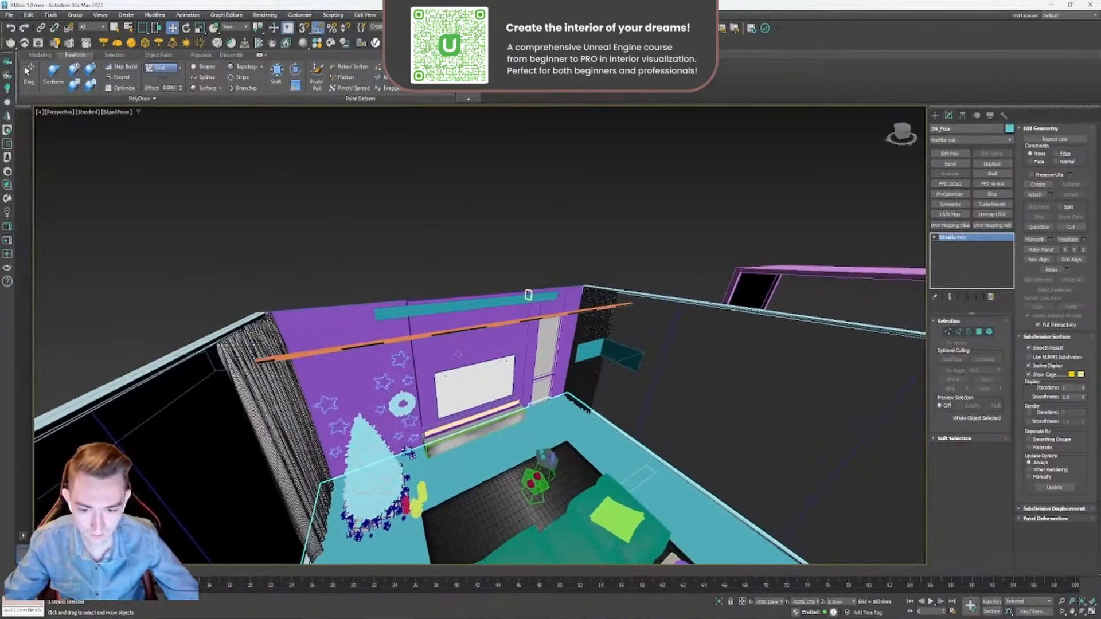
{"action": "scroll", "coordinate": [465, 358], "scroll_direction": "down", "scroll_amount": 10}
{"action": "middle_click_drag", "start_coordinate": [464, 357], "coordinate": [533, 396], "text": "alt"}
{"action": "scroll", "coordinate": [534, 395], "scroll_direction": "up", "scroll_amount": 5}
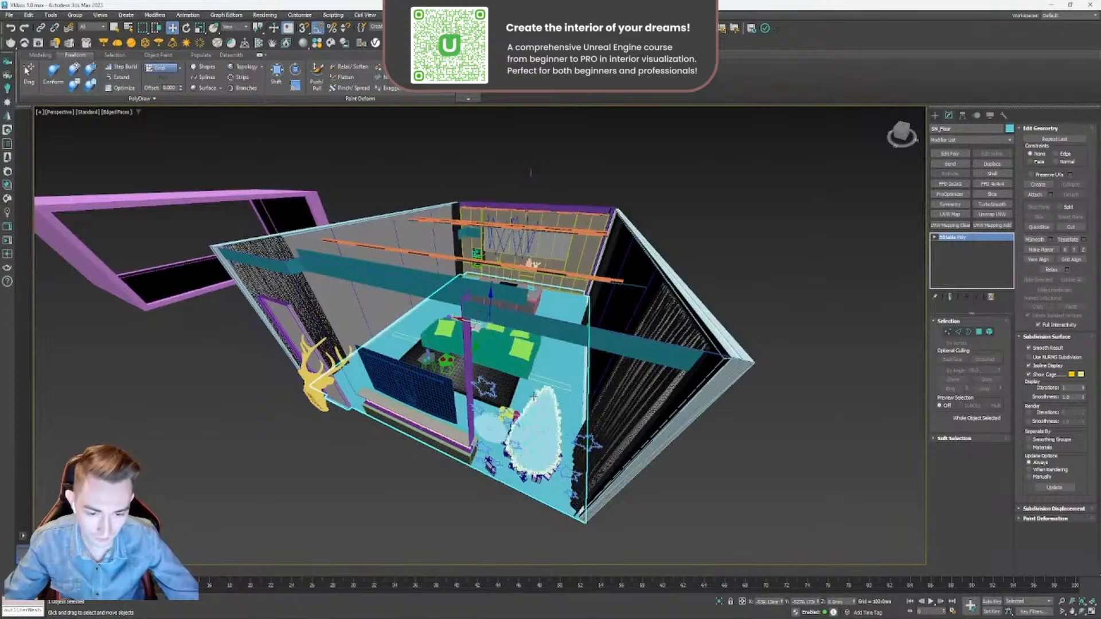
{"action": "scroll", "coordinate": [523, 363], "scroll_direction": "down", "scroll_amount": 5}
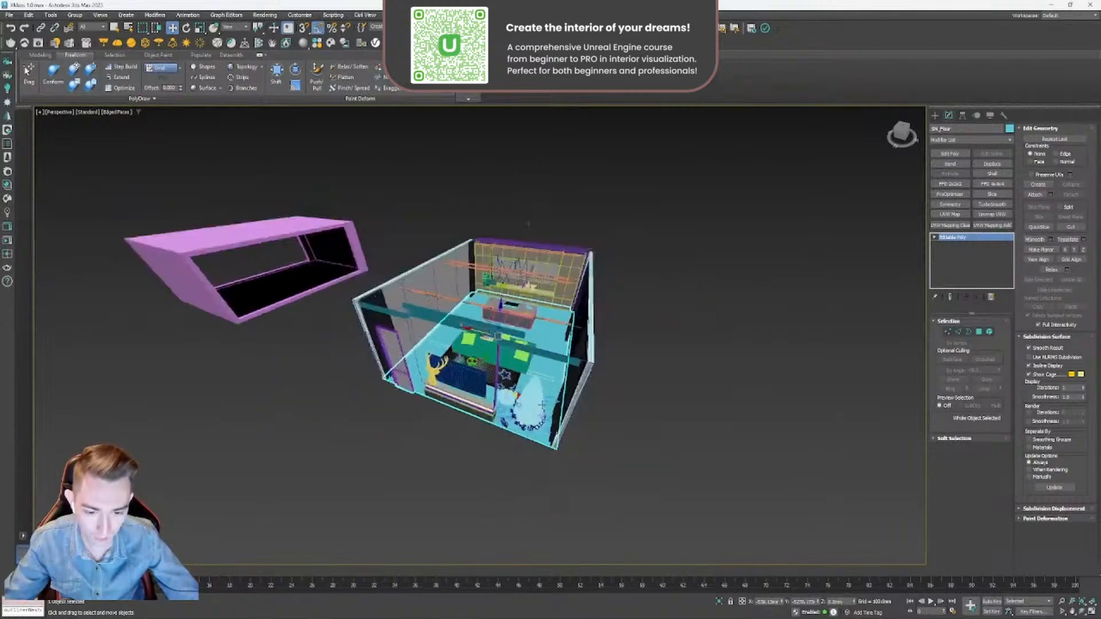
{"action": "middle_click_drag", "start_coordinate": [523, 364], "coordinate": [498, 322], "text": "alt"}
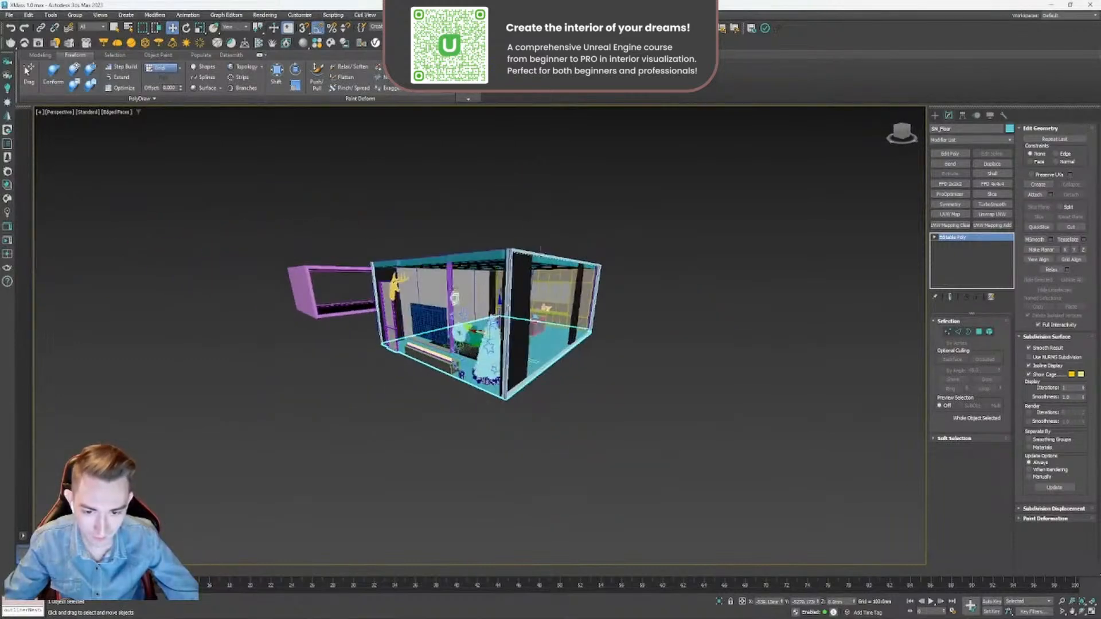
{"action": "scroll", "coordinate": [451, 281], "scroll_direction": "up", "scroll_amount": 3}
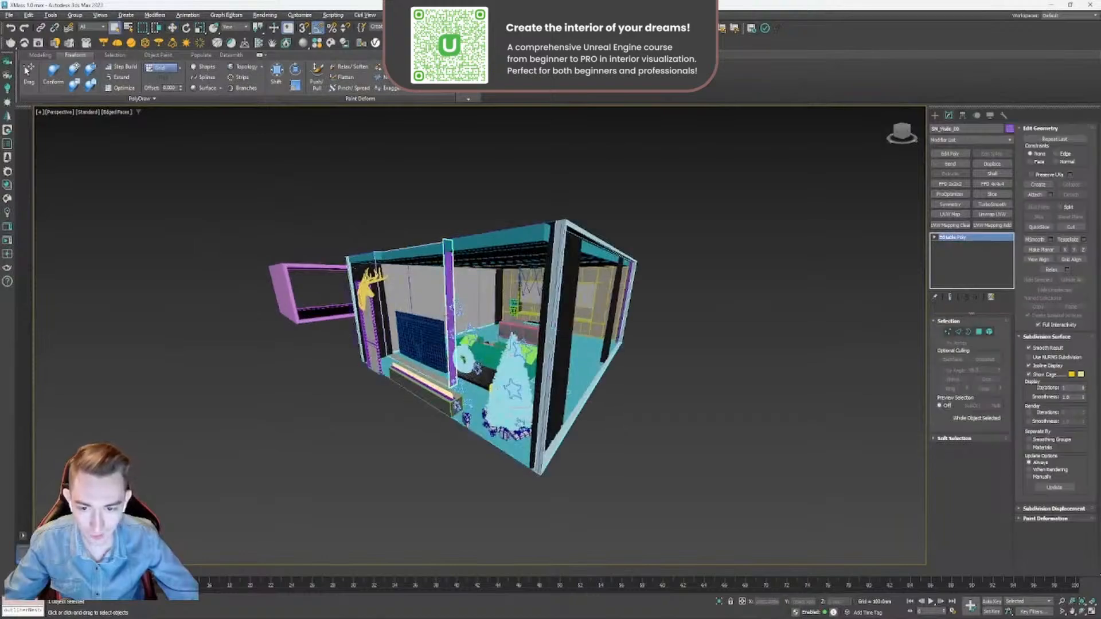
{"action": "scroll", "coordinate": [494, 442], "scroll_direction": "up", "scroll_amount": 4}
{"action": "middle_click_drag", "start_coordinate": [568, 392], "coordinate": [473, 419], "text": "alt"}
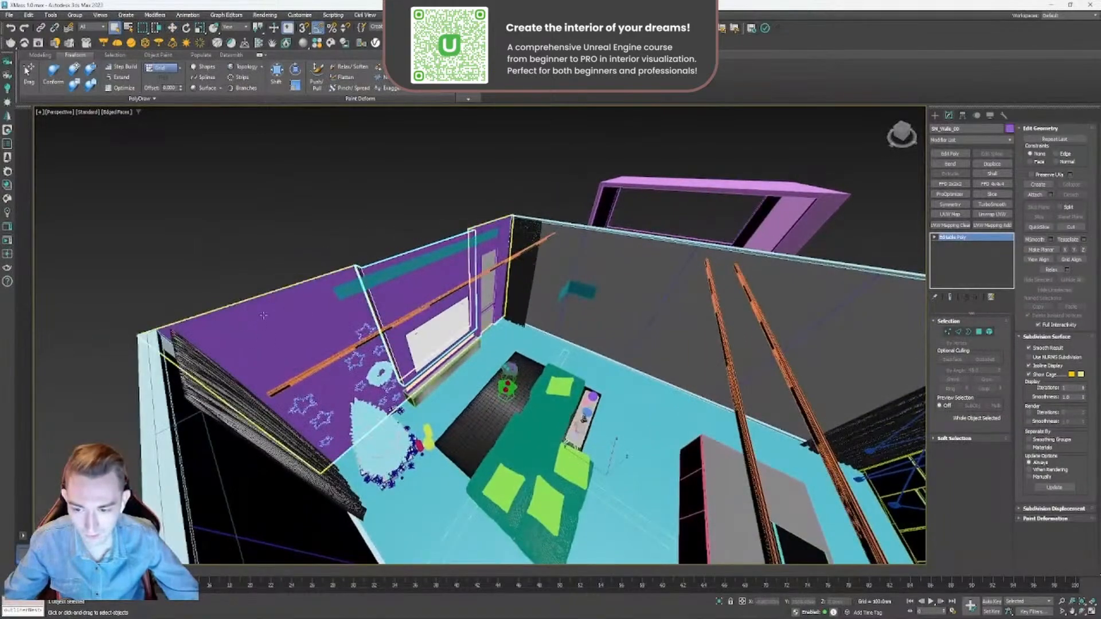
{"action": "middle_click_drag", "start_coordinate": [264, 314], "coordinate": [436, 367], "text": "alt"}
{"action": "scroll", "coordinate": [436, 368], "scroll_direction": "down", "scroll_amount": 3}
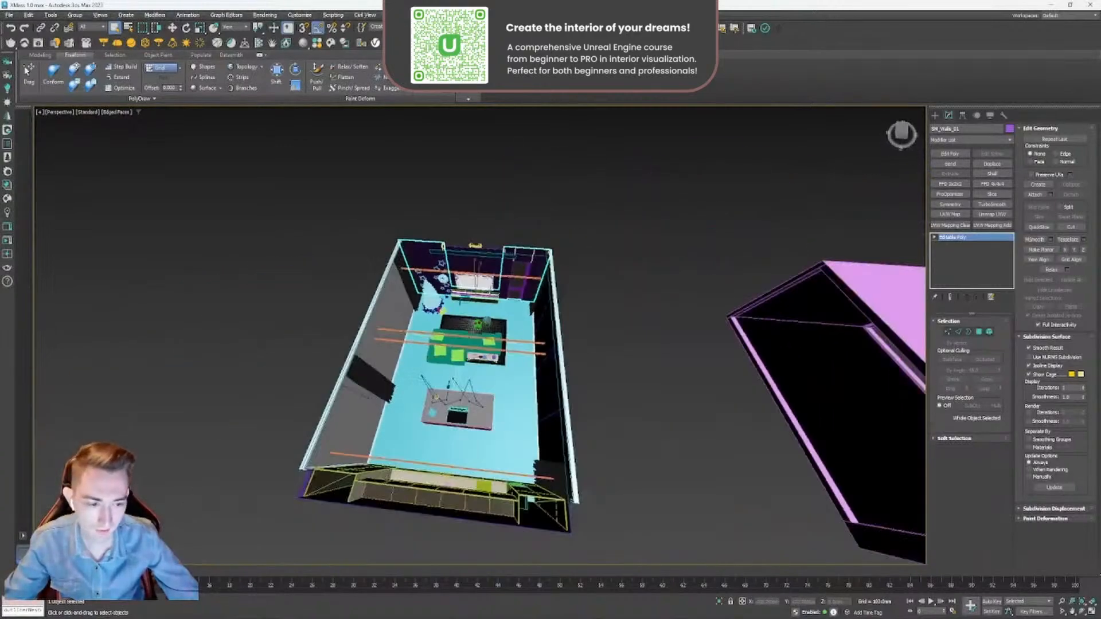
- Undo the last object selections and the sideways move of the pink light-protector shell
{"action": "key", "text": "ctrl+z"}
{"action": "scroll", "coordinate": [567, 264], "scroll_direction": "down", "scroll_amount": 4}
{"action": "key", "text": "ctrl+z"}
{"action": "key", "text": "ctrl+z"}
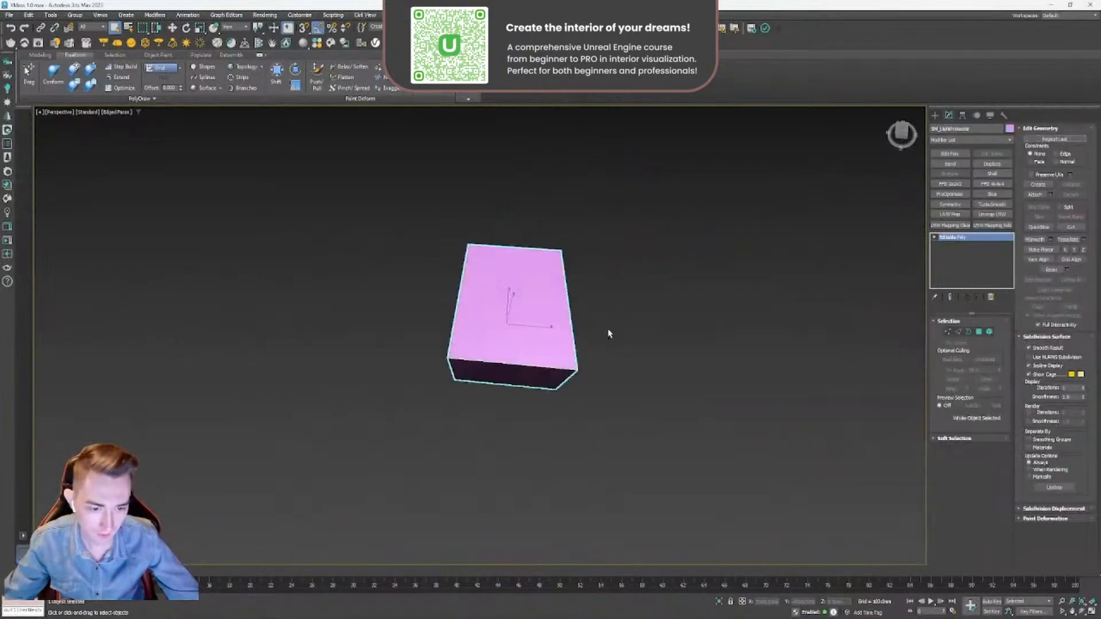
- Raise the pink light-protector shell straight up so it sits above the room
{"action": "middle_click_drag", "start_coordinate": [611, 335], "coordinate": [490, 419], "text": "alt"}
{"action": "left_click", "coordinate": [490, 420]}
{"action": "scroll", "coordinate": [565, 337], "scroll_direction": "up", "scroll_amount": 4}
{"action": "left_click", "coordinate": [562, 339]}
{"action": "middle_click_drag", "start_coordinate": [562, 338], "coordinate": [480, 265], "text": "alt"}
{"action": "key", "text": "w"}
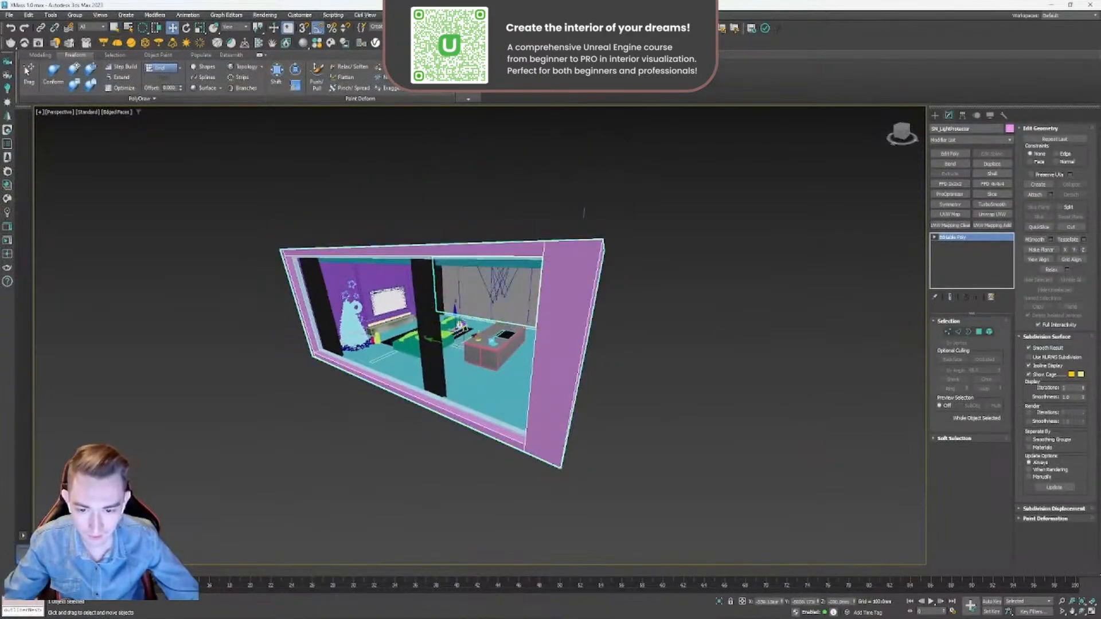
{"action": "left_click_drag", "start_coordinate": [455, 314], "coordinate": [473, 170]}
{"action": "scroll", "coordinate": [472, 236], "scroll_direction": "down", "scroll_amount": 4}
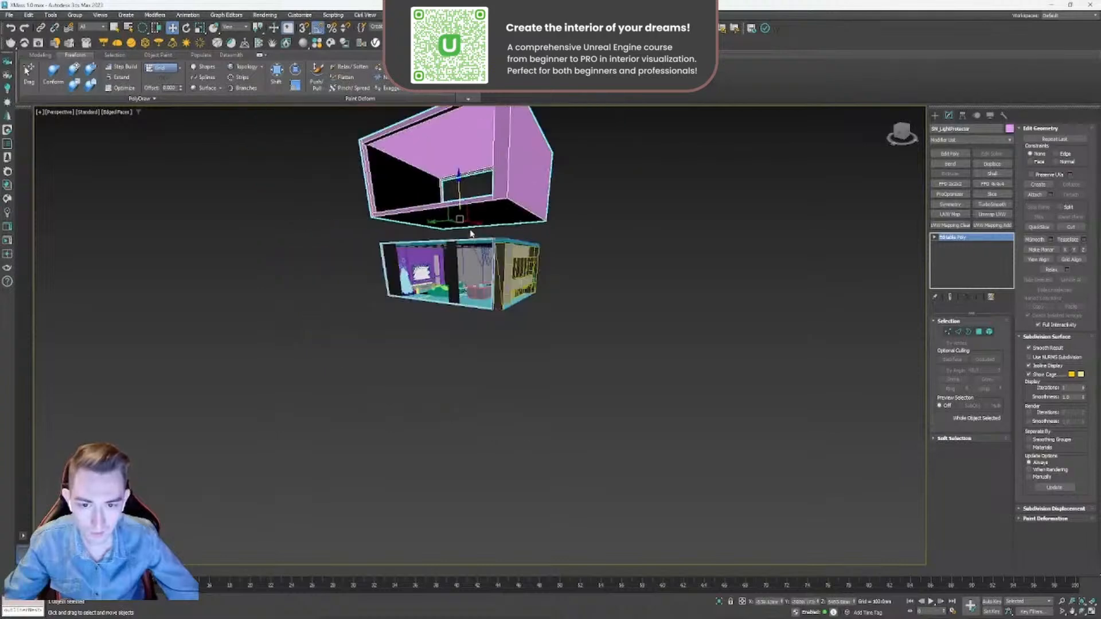
{"action": "mouse_move", "coordinate": [472, 235]}
{"action": "middle_mouse_down", "text": "alt"}
{"action": "mouse_move", "coordinate": [492, 226]}
{"action": "mouse_move", "coordinate": [484, 245]}
{"action": "middle_mouse_up", "text": "alt"}
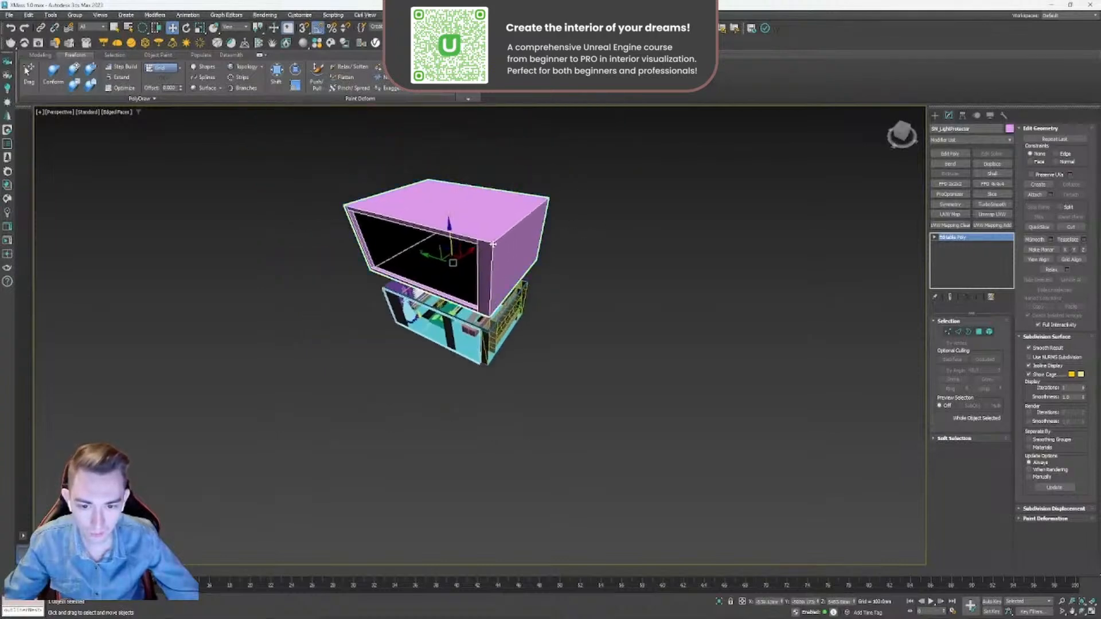
- Inspect the gap between the room and the raised light-protector shell, undo the shell's upward move and clear the selection
{"action": "scroll", "coordinate": [493, 262], "scroll_direction": "up", "scroll_amount": 3}
{"action": "mouse_move", "coordinate": [483, 283]}
{"action": "middle_mouse_down", "text": "alt"}
{"action": "mouse_move", "coordinate": [491, 271]}
{"action": "mouse_move", "coordinate": [489, 281]}
{"action": "middle_mouse_up", "text": "alt"}
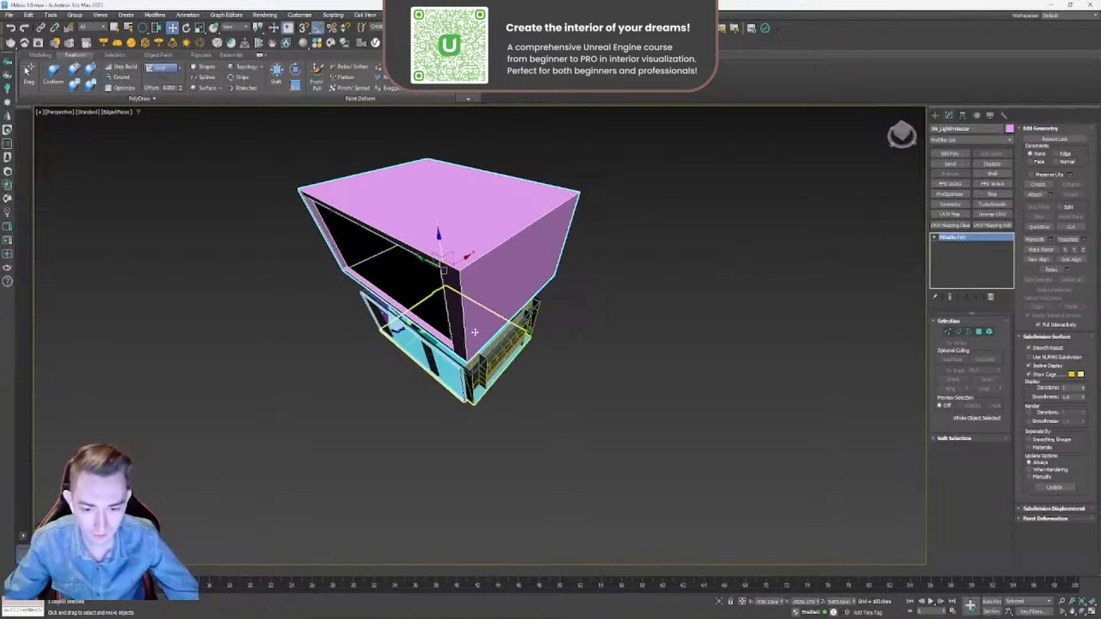
{"action": "middle_click_drag", "start_coordinate": [475, 332], "coordinate": [484, 345], "text": "alt"}
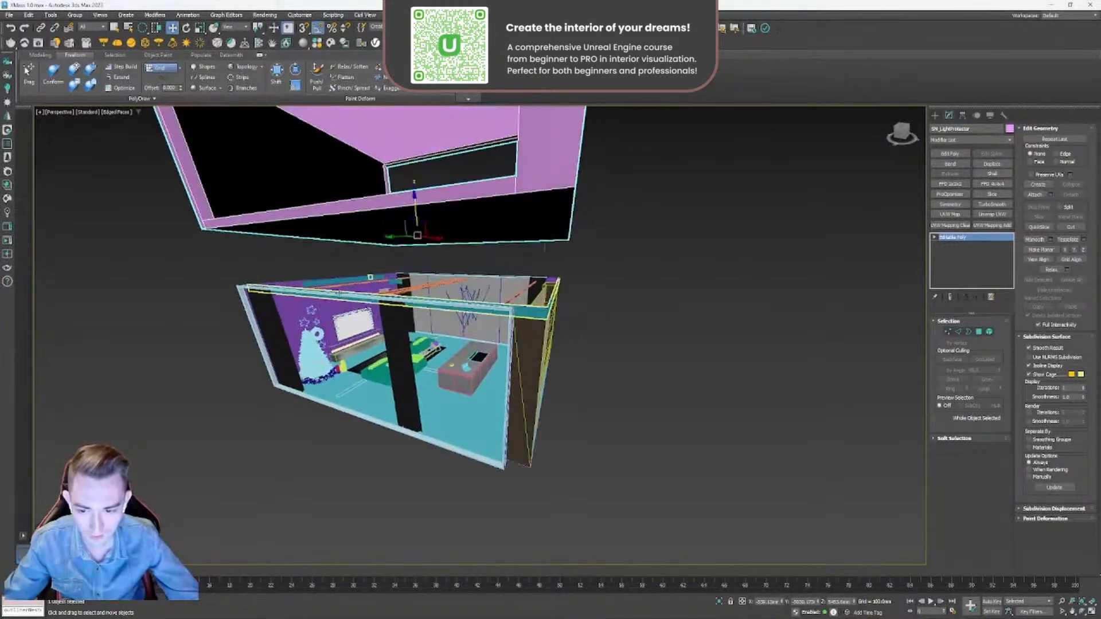
{"action": "key", "text": "ctrl+z"}
{"action": "left_click", "coordinate": [679, 449]}
{"action": "key", "text": "q"}
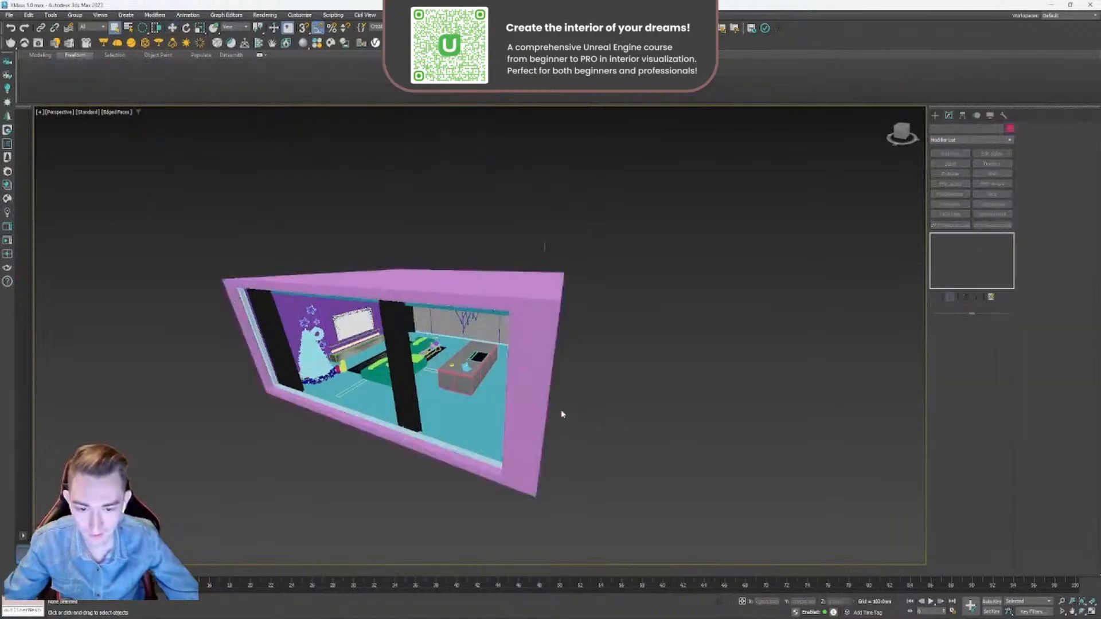
- Select the pink light-protector shell, inspect its frame, roof and side walls, and hide it
{"action": "left_click", "coordinate": [529, 412]}
{"action": "middle_click_drag", "start_coordinate": [480, 407], "coordinate": [281, 334], "text": "alt"}
{"action": "middle_click_drag", "start_coordinate": [513, 427], "coordinate": [596, 316], "text": "alt"}
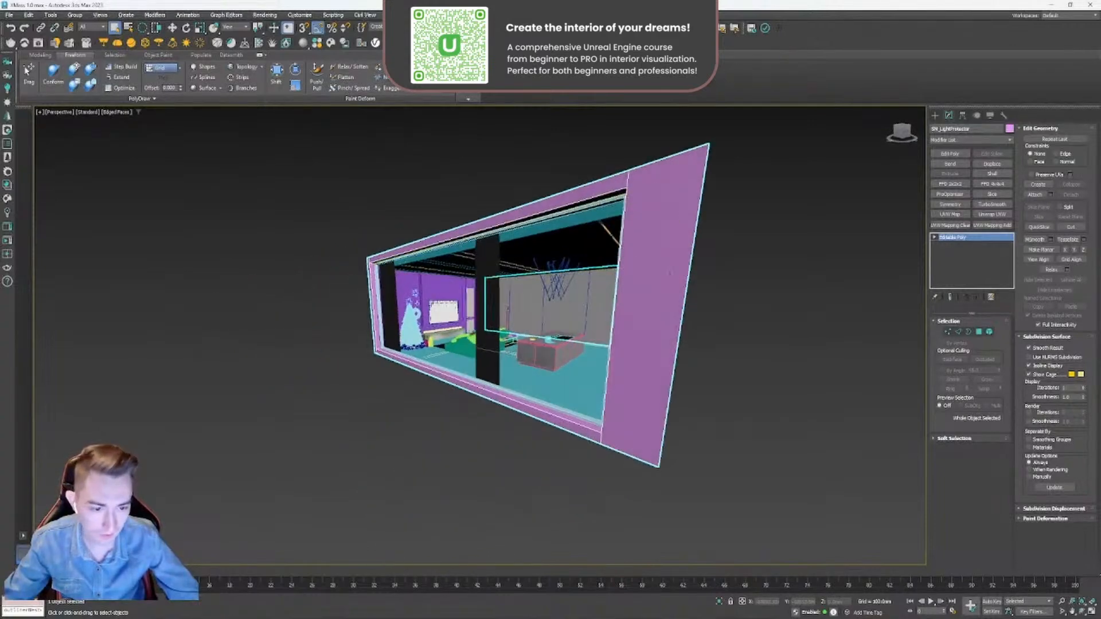
{"action": "right_click", "coordinate": [670, 273]}
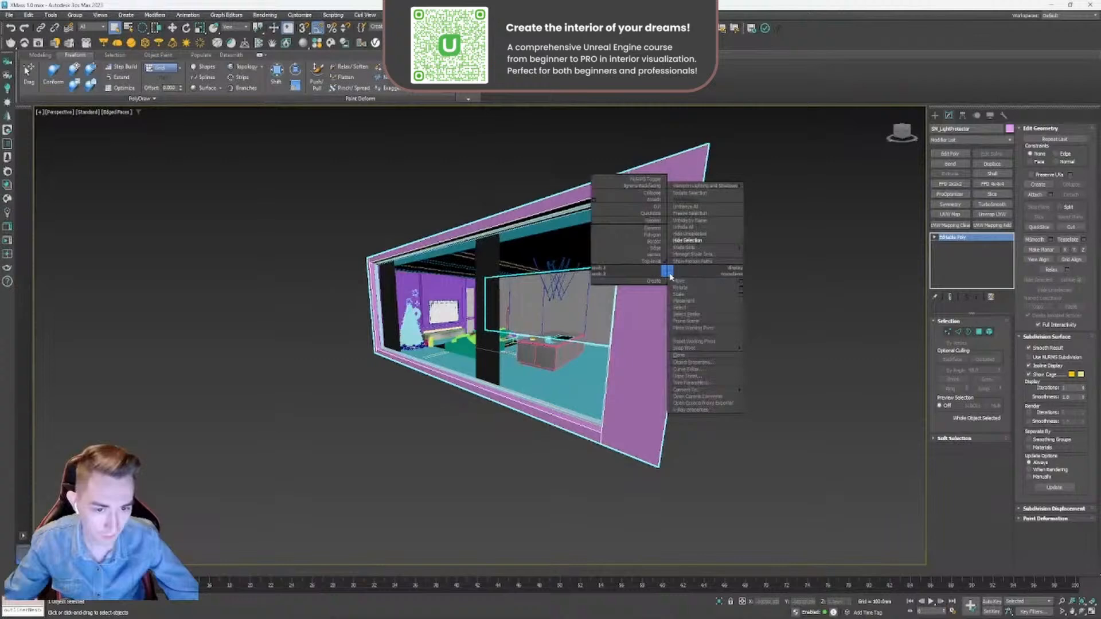
{"action": "left_click", "coordinate": [594, 200]}
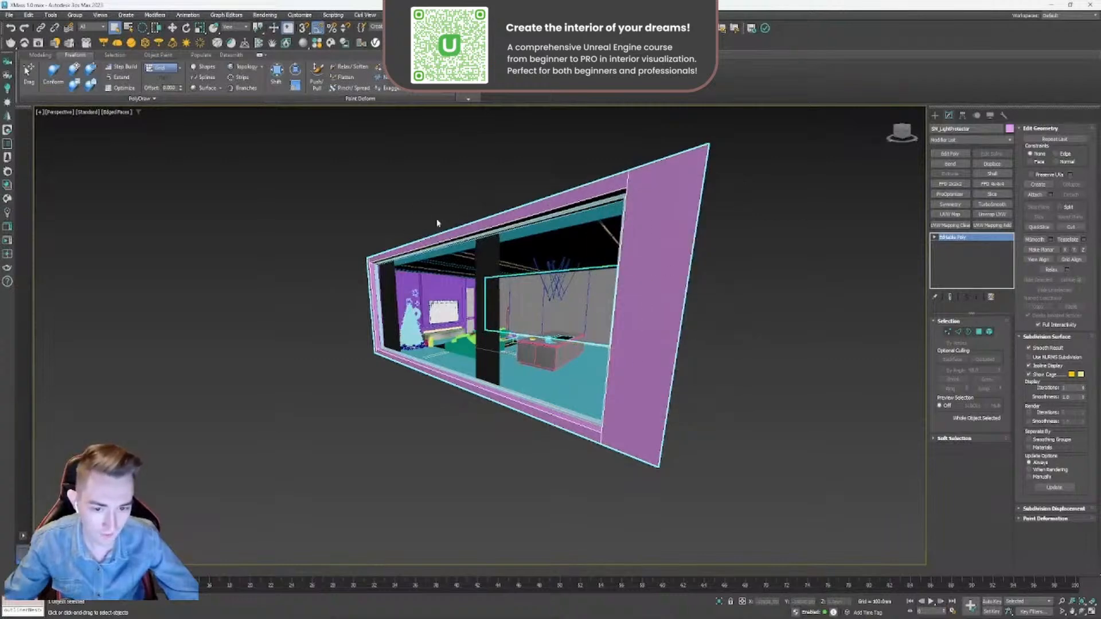
{"action": "middle_click_drag", "start_coordinate": [634, 247], "coordinate": [659, 357], "text": "alt"}
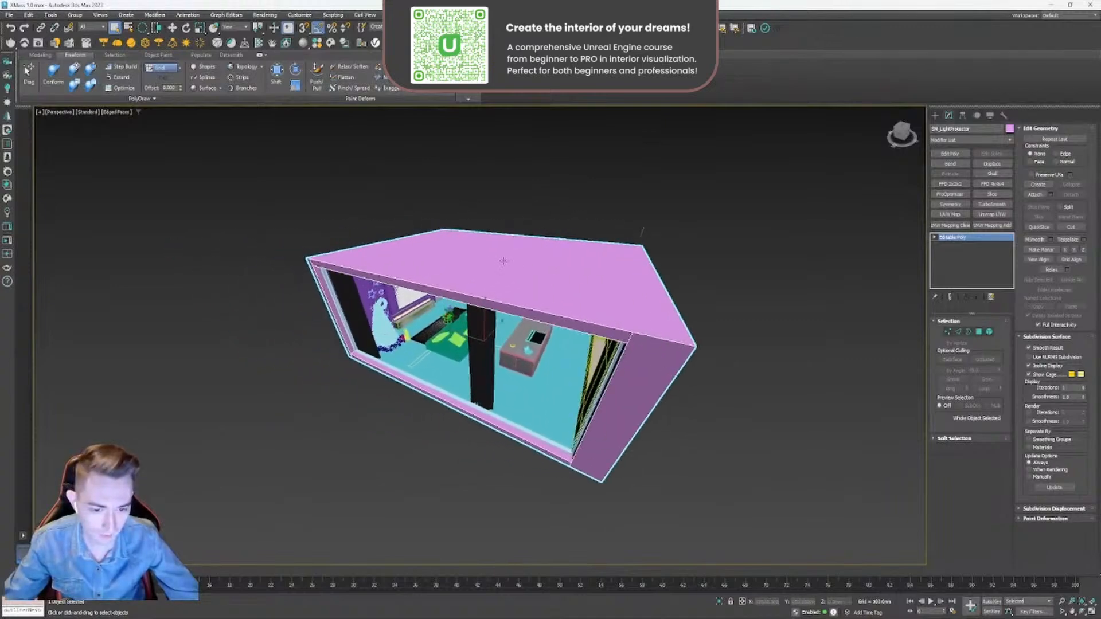
{"action": "middle_click_drag", "start_coordinate": [642, 232], "coordinate": [625, 199], "text": "alt"}
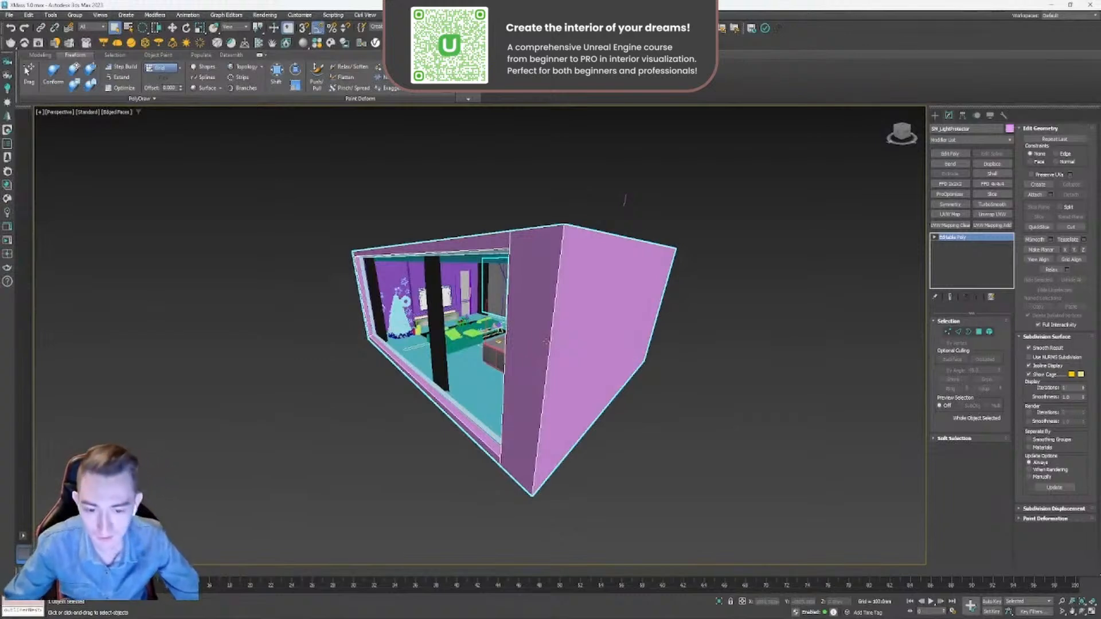
{"action": "right_click", "coordinate": [545, 341]}
{"action": "left_click", "coordinate": [561, 308]}
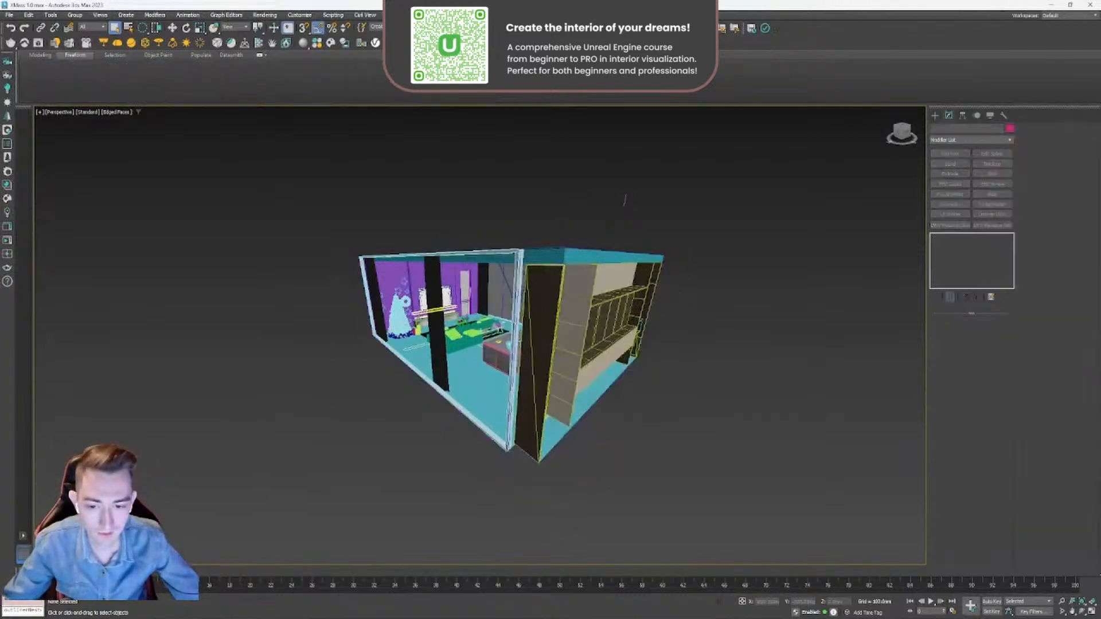
- Examine the exposed room from above and select the ceiling to see how it closes the room
{"action": "middle_click_drag", "start_coordinate": [558, 309], "coordinate": [525, 376], "text": "alt"}
{"action": "middle_click_drag", "start_coordinate": [405, 343], "coordinate": [583, 276]}
{"action": "scroll", "coordinate": [477, 327], "scroll_direction": "up", "scroll_amount": 4}
{"action": "left_click", "coordinate": [469, 331]}
{"action": "left_click", "coordinate": [459, 303]}
{"action": "middle_click_drag", "start_coordinate": [545, 323], "coordinate": [538, 308]}
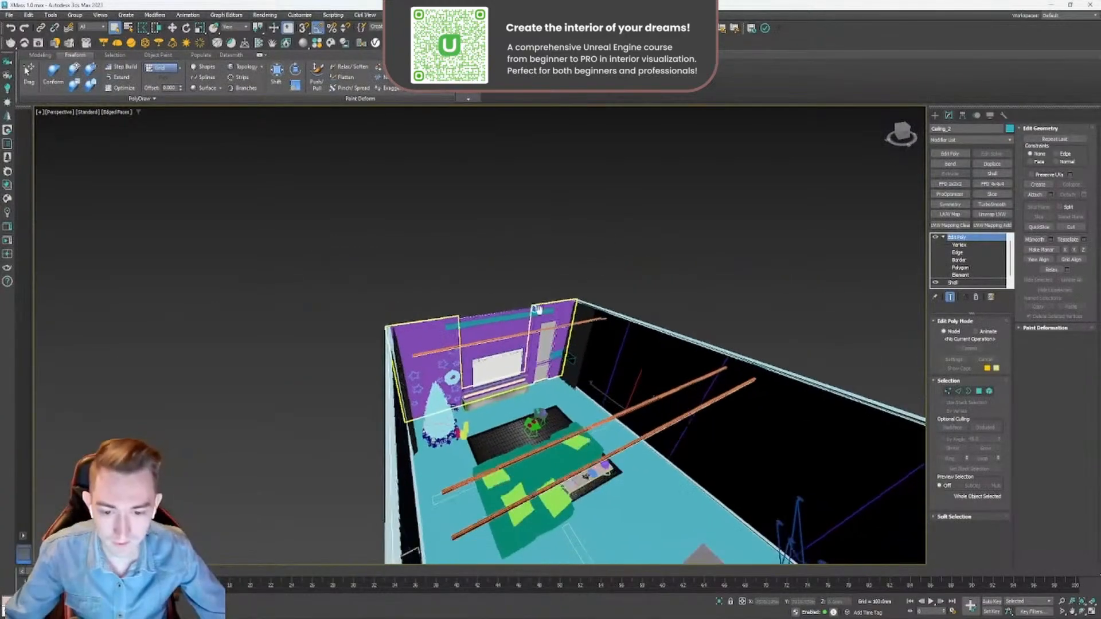
{"action": "left_click", "coordinate": [494, 307]}
{"action": "left_click", "coordinate": [440, 339]}
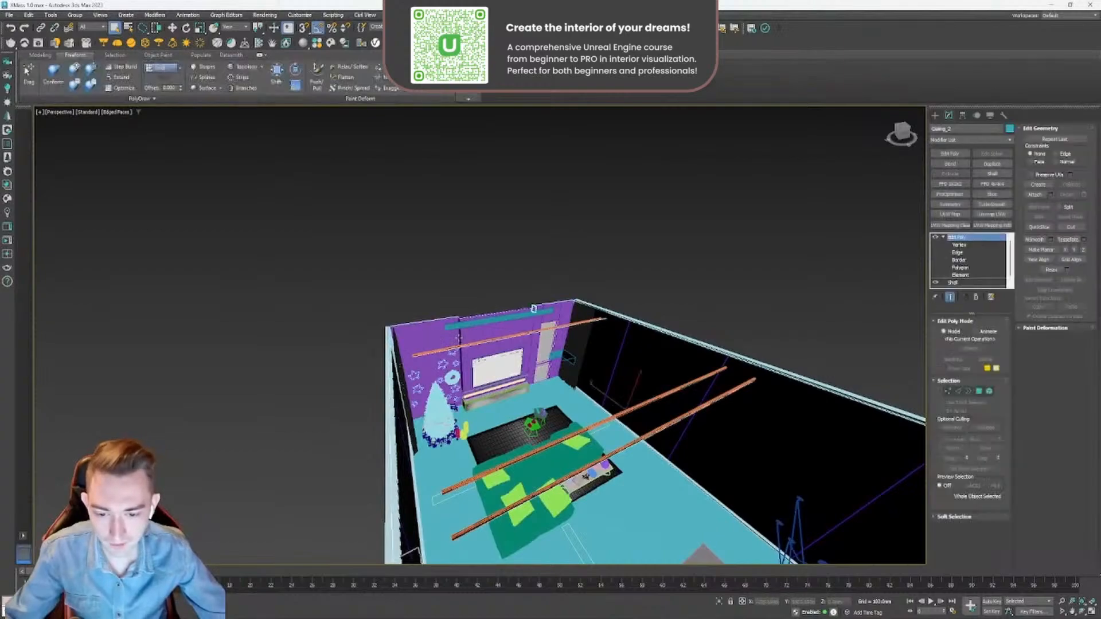
- Examine the purple TV wall from inside the room, selecting its middle panel and the adjoining wall piece by the door
{"action": "scroll", "coordinate": [426, 336], "scroll_direction": "up", "scroll_amount": 5}
{"action": "middle_click_drag", "start_coordinate": [475, 417], "coordinate": [484, 179], "text": "alt"}
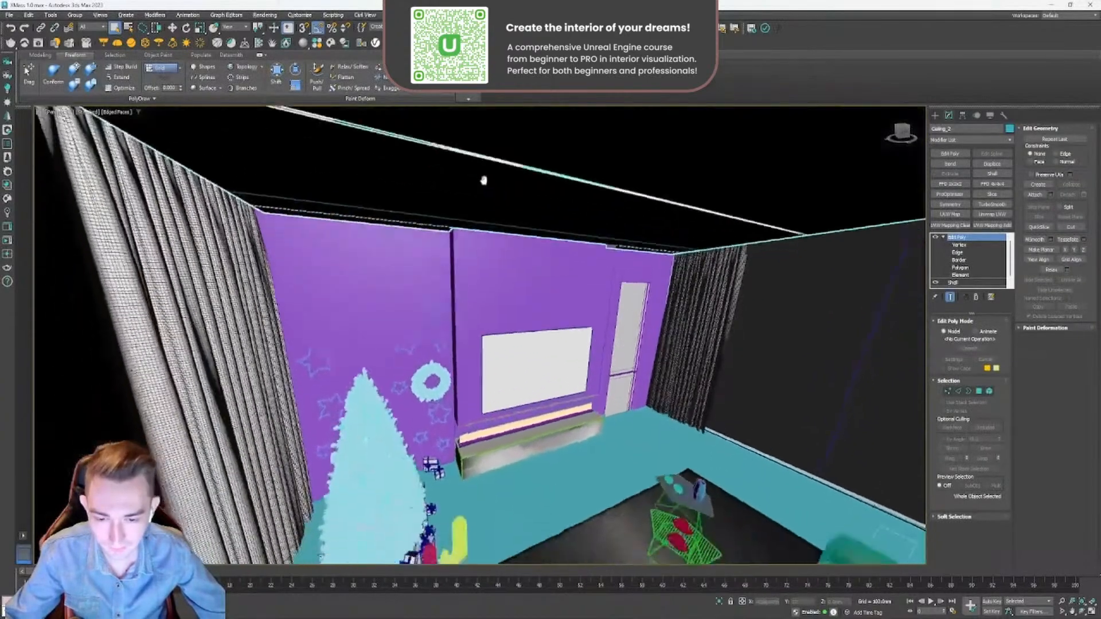
{"action": "left_click", "coordinate": [553, 283]}
{"action": "middle_click_drag", "start_coordinate": [551, 380], "coordinate": [499, 357], "text": "alt"}
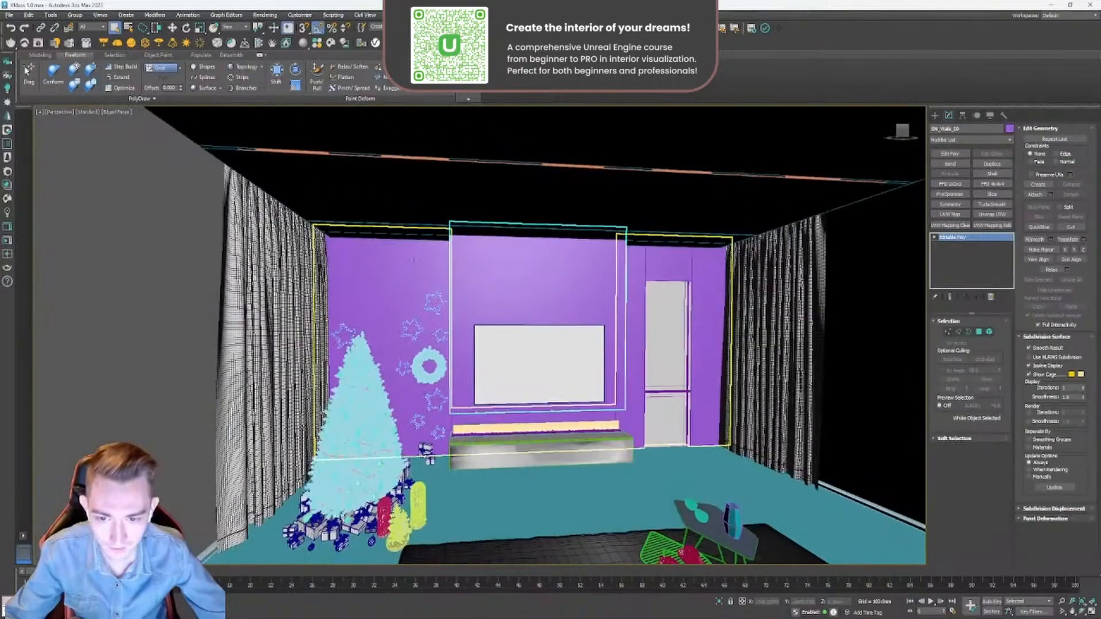
{"action": "left_click", "coordinate": [636, 288]}
{"action": "middle_click_drag", "start_coordinate": [453, 240], "coordinate": [724, 328], "text": "alt"}
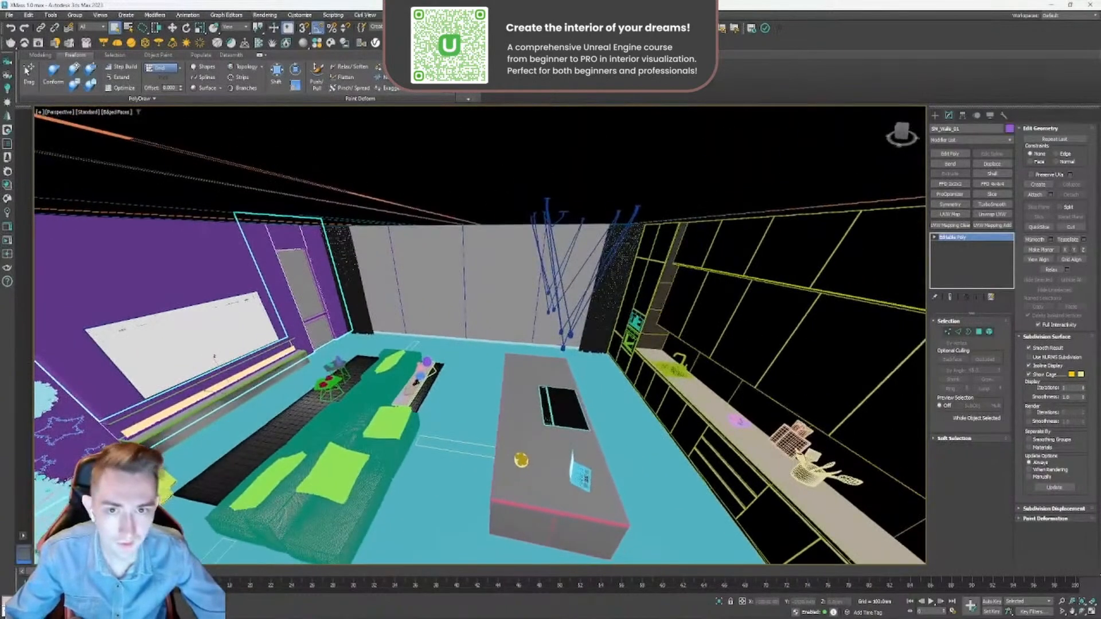
- Hide the furniture layer and select the kitchen-side wall and the ceiling of the emptied room
{"action": "left_click", "coordinate": [506, 83]}
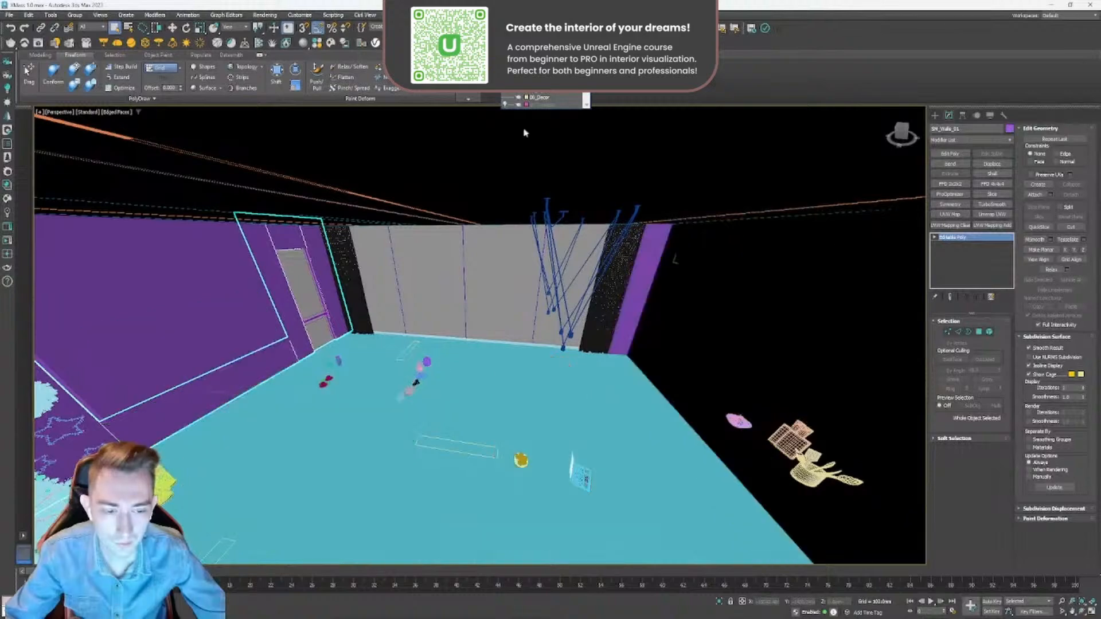
{"action": "left_click", "coordinate": [754, 378]}
{"action": "middle_click_drag", "start_coordinate": [765, 387], "coordinate": [598, 320], "text": "alt"}
{"action": "left_click", "coordinate": [576, 268]}
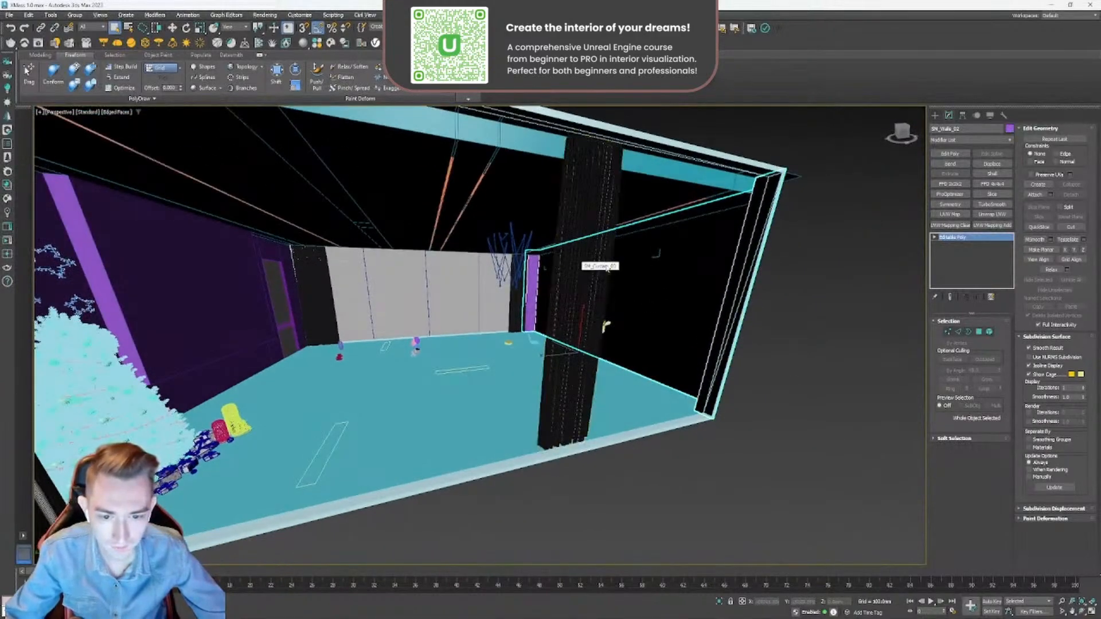
{"action": "middle_click_drag", "start_coordinate": [335, 222], "coordinate": [429, 295], "text": "alt"}
{"action": "left_click", "coordinate": [376, 188]}
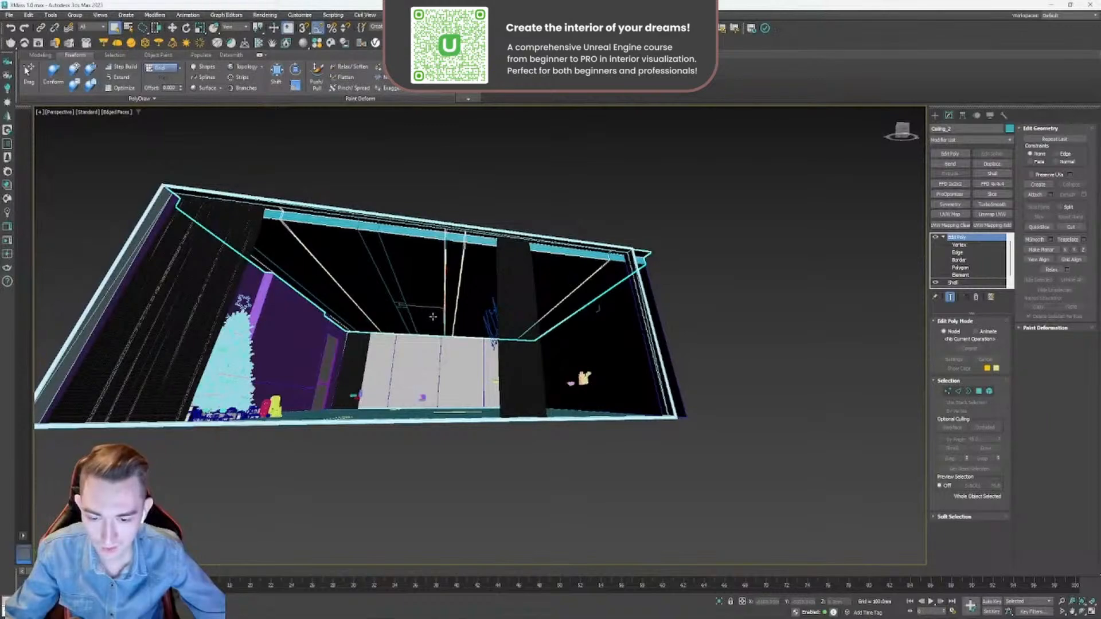
- Examine the emptied room from outside and inside, selecting the floor and the middle panel of the purple wall
{"action": "middle_click_drag", "start_coordinate": [436, 333], "coordinate": [457, 337], "text": "alt"}
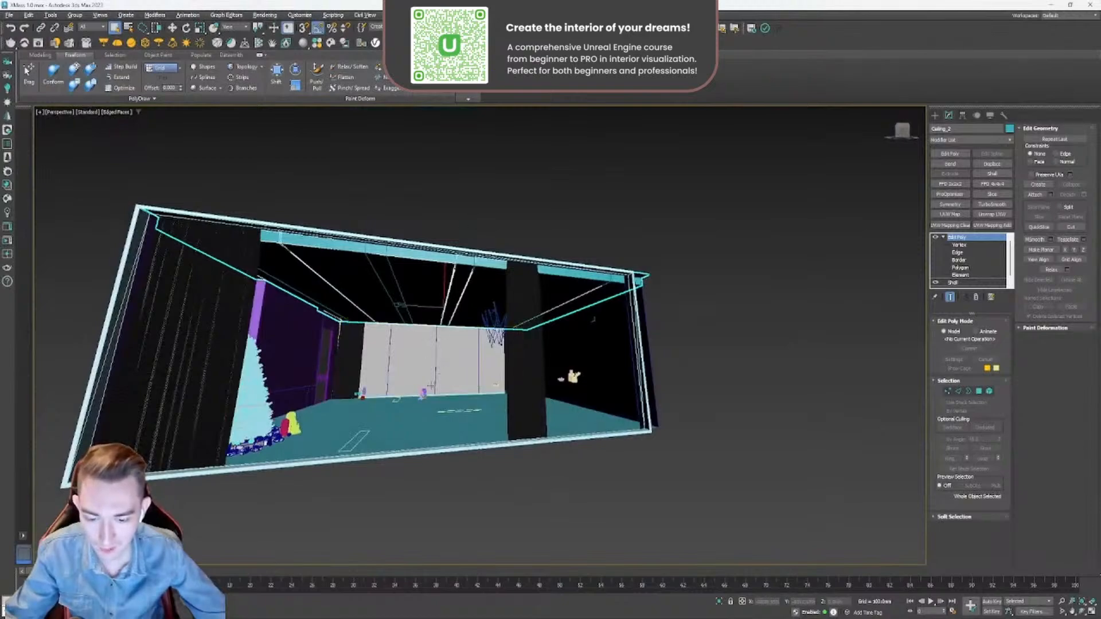
{"action": "mouse_move", "coordinate": [431, 386]}
{"action": "middle_mouse_down", "text": "alt"}
{"action": "mouse_move", "coordinate": [436, 428]}
{"action": "mouse_move", "coordinate": [462, 401]}
{"action": "mouse_move", "coordinate": [467, 429]}
{"action": "mouse_move", "coordinate": [458, 373]}
{"action": "mouse_move", "coordinate": [430, 382]}
{"action": "middle_mouse_up", "text": "alt"}
{"action": "left_click", "coordinate": [471, 396]}
{"action": "scroll", "coordinate": [471, 396], "scroll_direction": "up", "scroll_amount": 4}
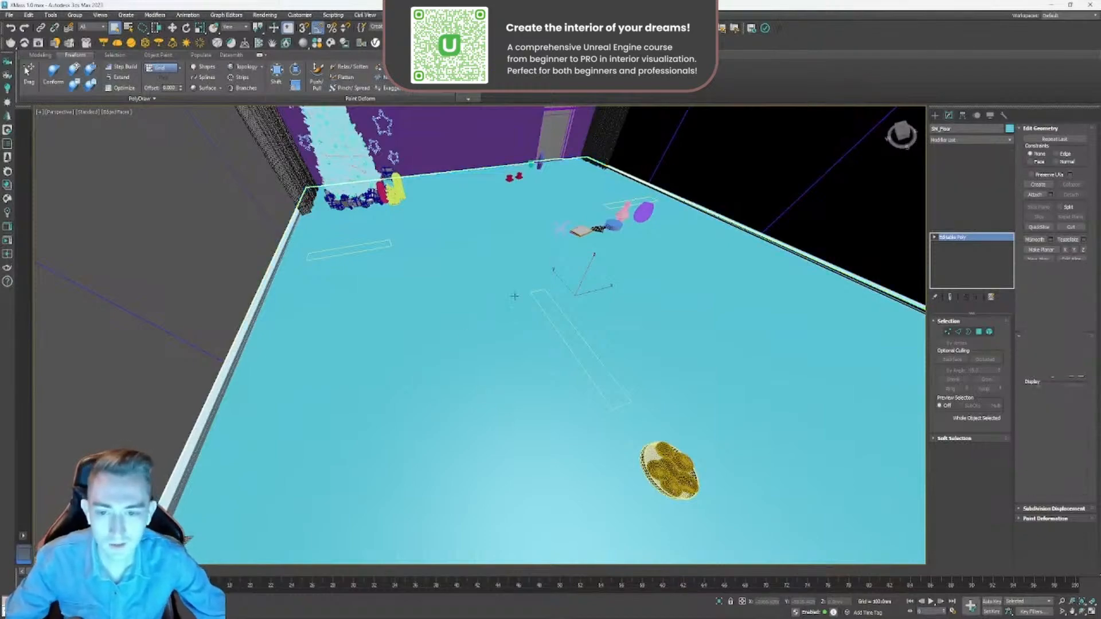
{"action": "middle_click_drag", "start_coordinate": [430, 383], "coordinate": [562, 408]}
{"action": "scroll", "coordinate": [460, 338], "scroll_direction": "up", "scroll_amount": 3}
{"action": "left_click", "coordinate": [460, 337]}
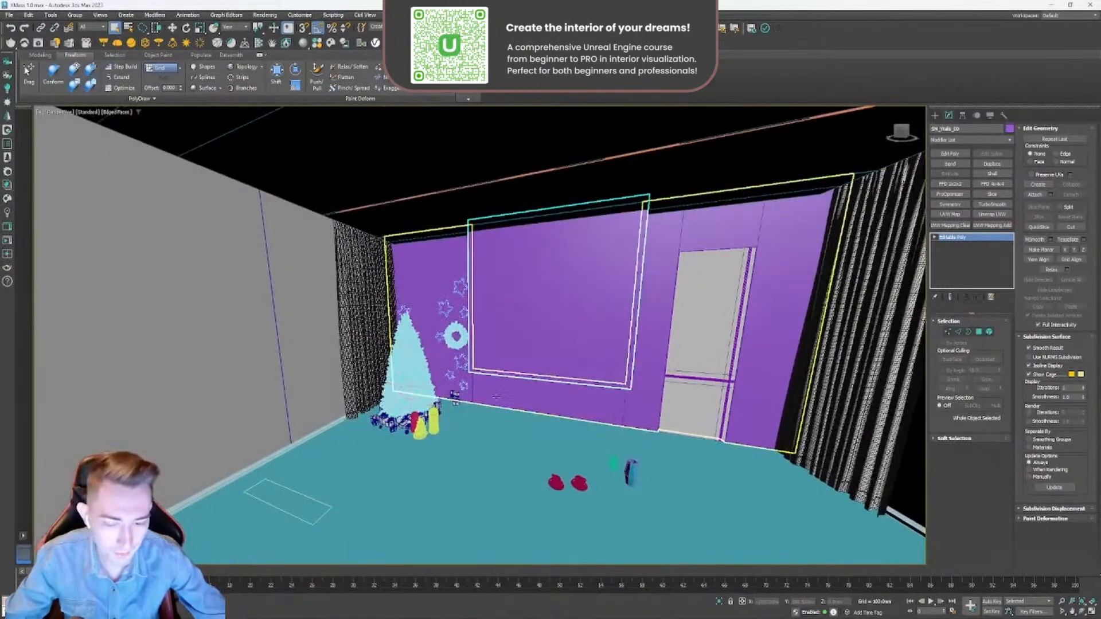
{"action": "left_click", "coordinate": [491, 455]}
{"action": "middle_click_drag", "start_coordinate": [491, 454], "coordinate": [493, 403], "text": "alt"}
{"action": "scroll", "coordinate": [443, 428], "scroll_direction": "down", "scroll_amount": 4}
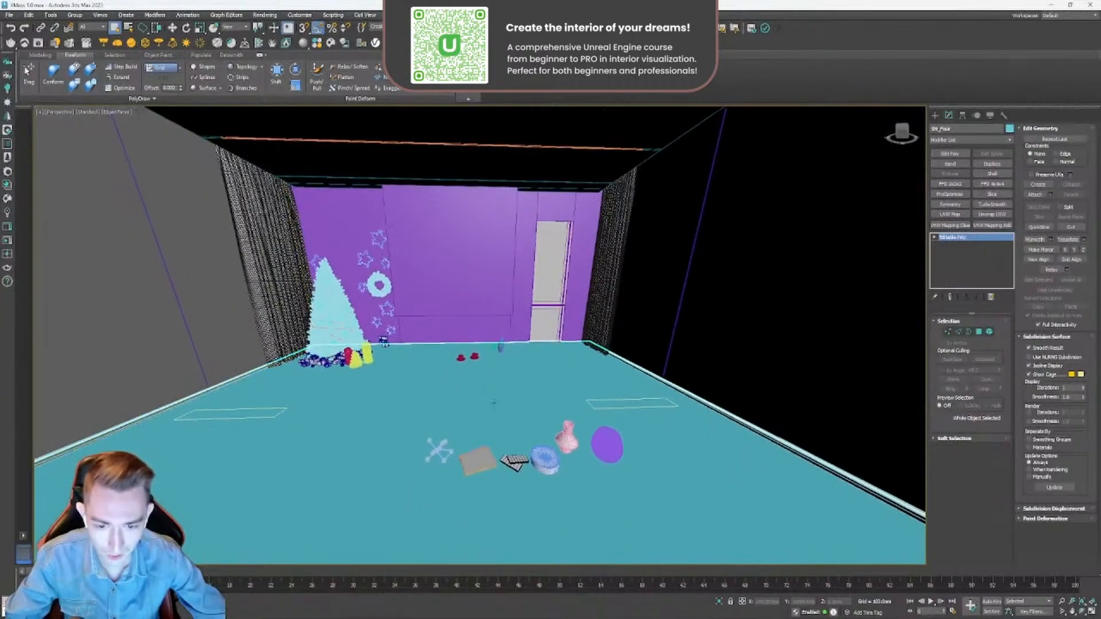
{"action": "middle_click_drag", "start_coordinate": [393, 387], "coordinate": [531, 402]}
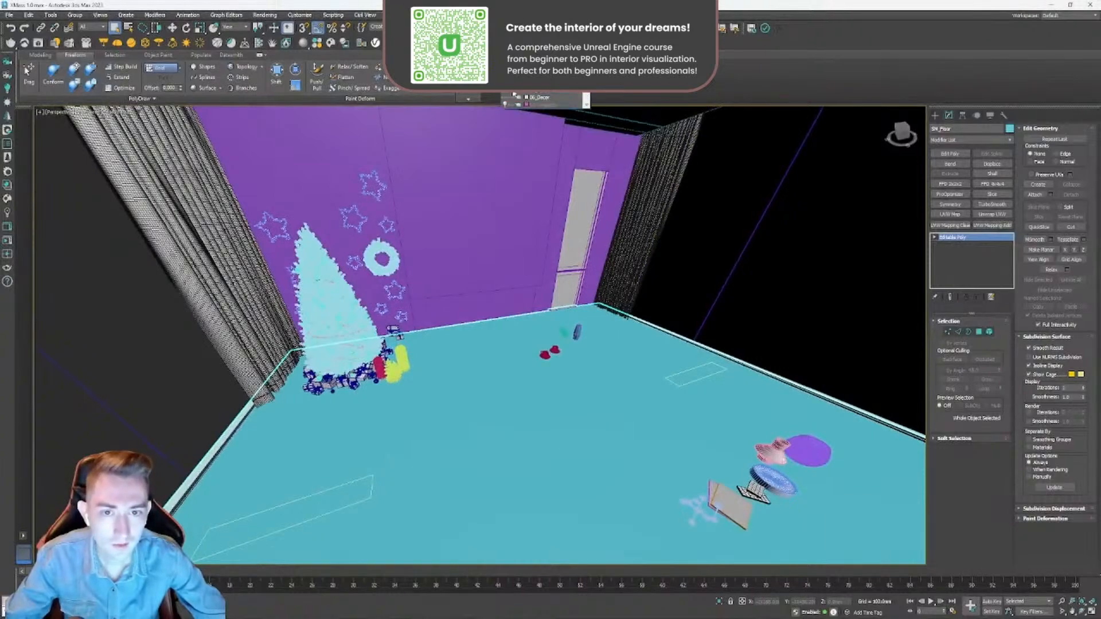
- Show the furniture layer again and bring the whole room into view from outside
{"action": "left_click", "coordinate": [505, 97]}
{"action": "scroll", "coordinate": [459, 344], "scroll_direction": "down", "scroll_amount": 4}
{"action": "middle_click_drag", "start_coordinate": [435, 321], "coordinate": [551, 356], "text": "alt"}
{"action": "middle_click_drag", "start_coordinate": [551, 355], "coordinate": [533, 318]}
{"action": "scroll", "coordinate": [533, 319], "scroll_direction": "down", "scroll_amount": 8}
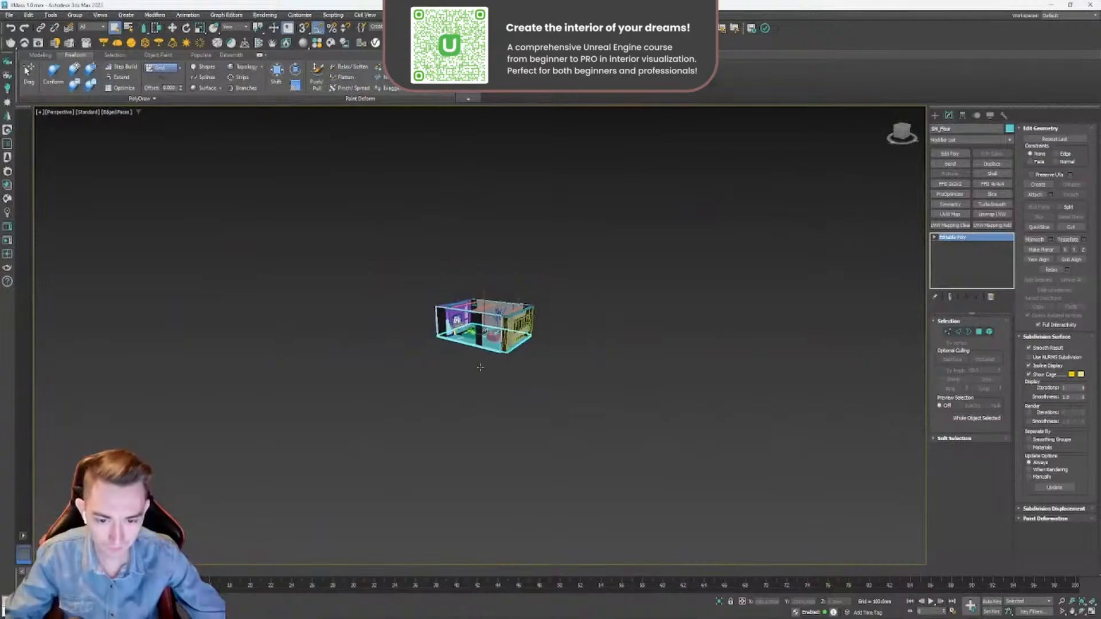
- Unhide all objects, including those on hidden layers, and clear the selection
{"action": "right_click", "coordinate": [511, 384]}
{"action": "left_click", "coordinate": [526, 343]}
{"action": "left_click", "coordinate": [611, 326]}
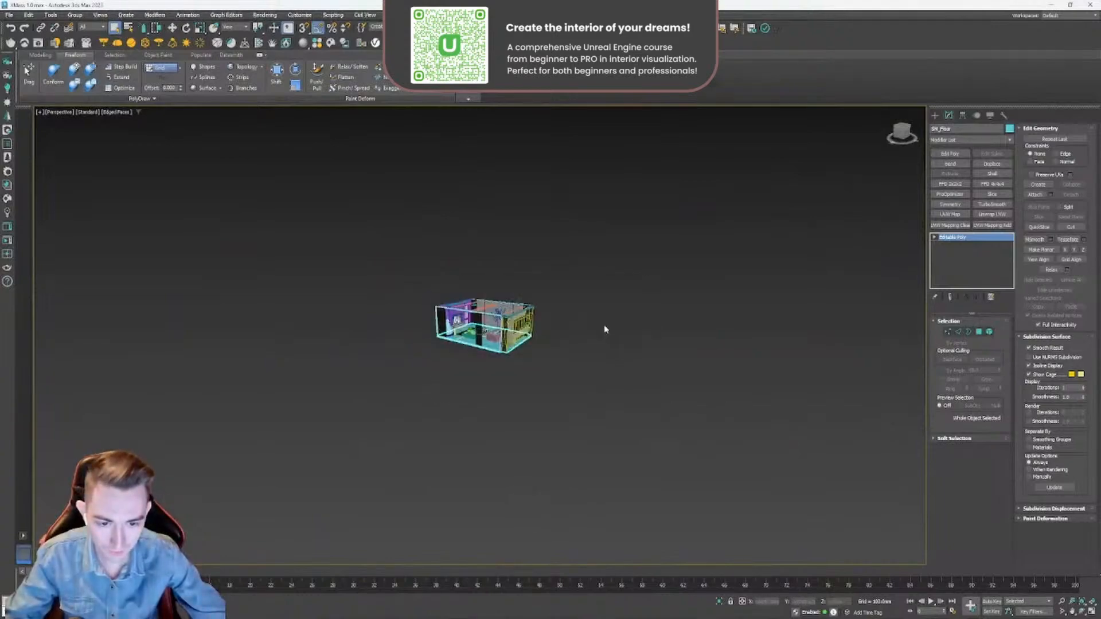
{"action": "right_click", "coordinate": [552, 336]}
{"action": "left_click", "coordinate": [567, 291]}
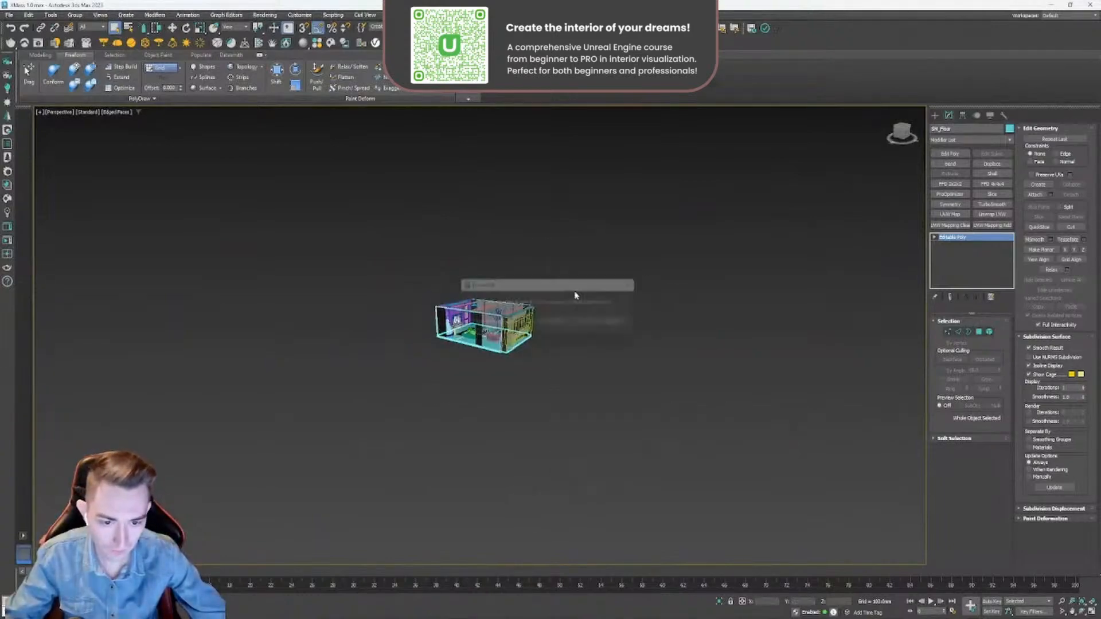
{"action": "left_click", "coordinate": [549, 325]}
{"action": "left_click", "coordinate": [548, 405]}
- Hide the projector layer and remove the stray objects outside the pink light-protector shell
{"action": "scroll", "coordinate": [536, 330], "scroll_direction": "up", "scroll_amount": 4}
{"action": "left_click", "coordinate": [545, 334]}
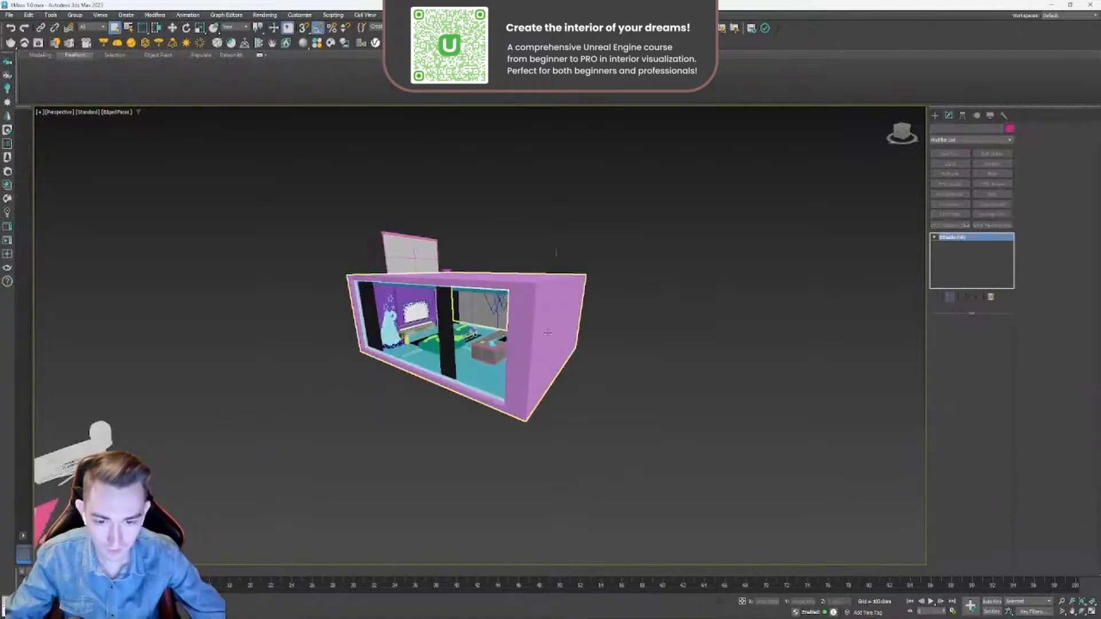
{"action": "middle_click_drag", "start_coordinate": [545, 334], "coordinate": [523, 338], "text": "alt"}
{"action": "left_click", "coordinate": [545, 42]}
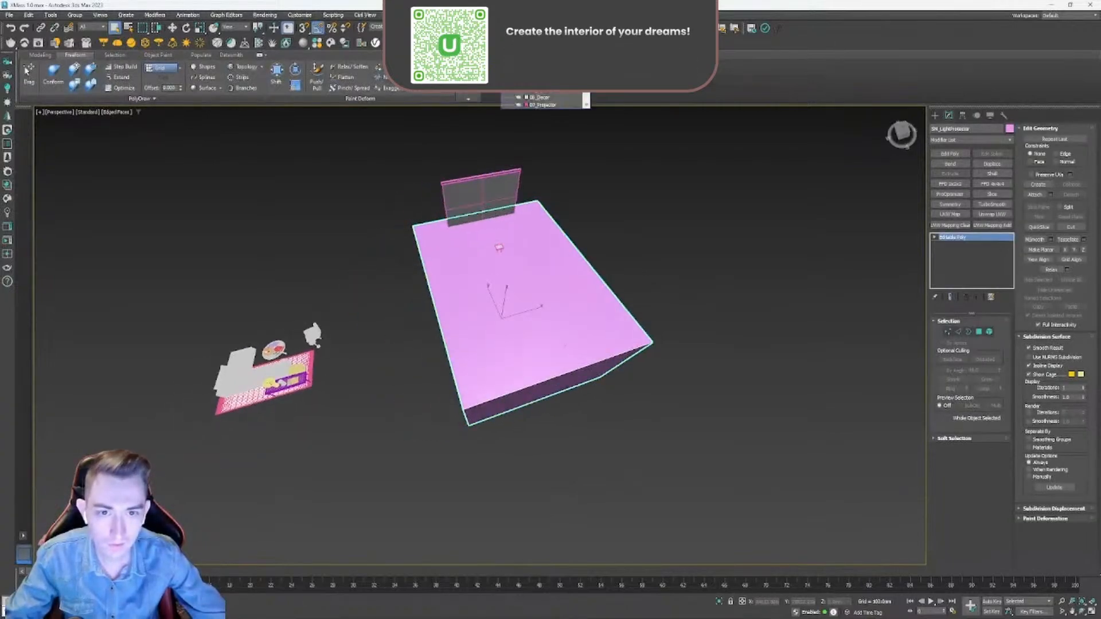
{"action": "left_click", "coordinate": [505, 105]}
{"action": "left_click_drag", "start_coordinate": [361, 273], "coordinate": [269, 372]}
{"action": "key", "text": "Delete"}
{"action": "left_click", "coordinate": [505, 320]}
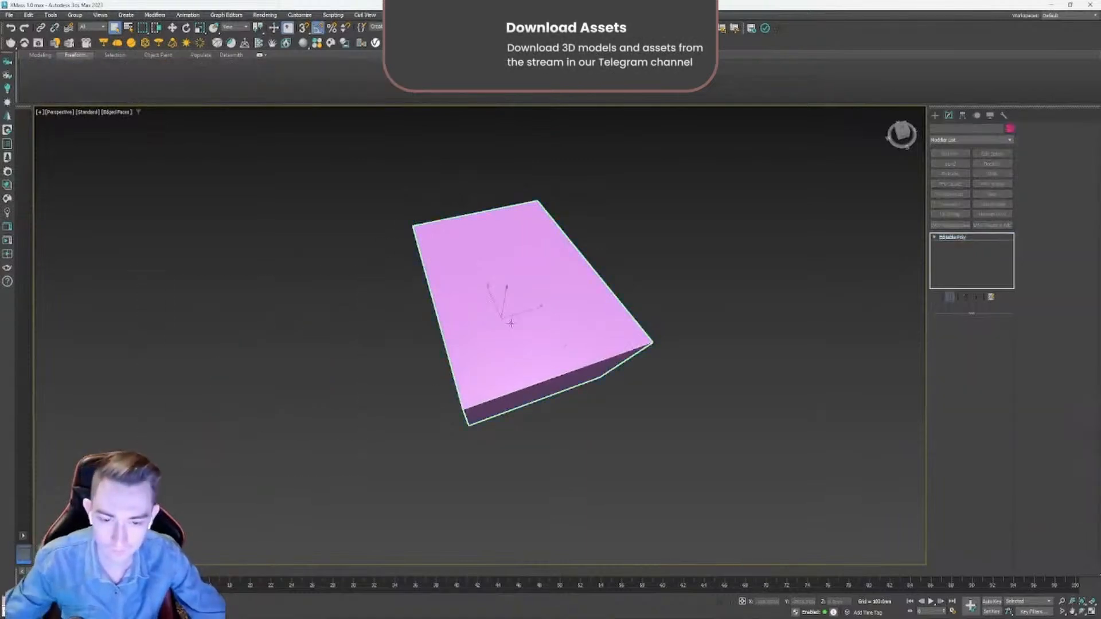
- Examine the enclosed room from inside and outside, and select the middle curtain at the window opening
{"action": "middle_click_drag", "start_coordinate": [504, 320], "coordinate": [606, 304], "text": "alt"}
{"action": "scroll", "coordinate": [523, 294], "scroll_direction": "up", "scroll_amount": 6}
{"action": "middle_click_drag", "start_coordinate": [523, 294], "coordinate": [480, 323], "text": "alt"}
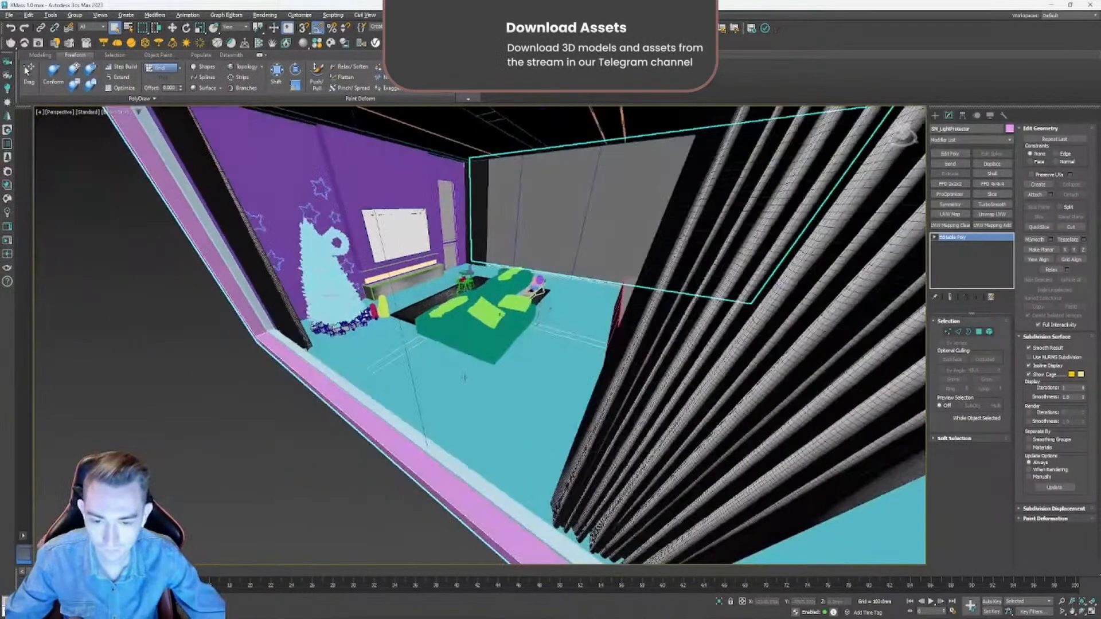
{"action": "scroll", "coordinate": [480, 323], "scroll_direction": "down", "scroll_amount": 8}
{"action": "scroll", "coordinate": [510, 347], "scroll_direction": "up", "scroll_amount": 4}
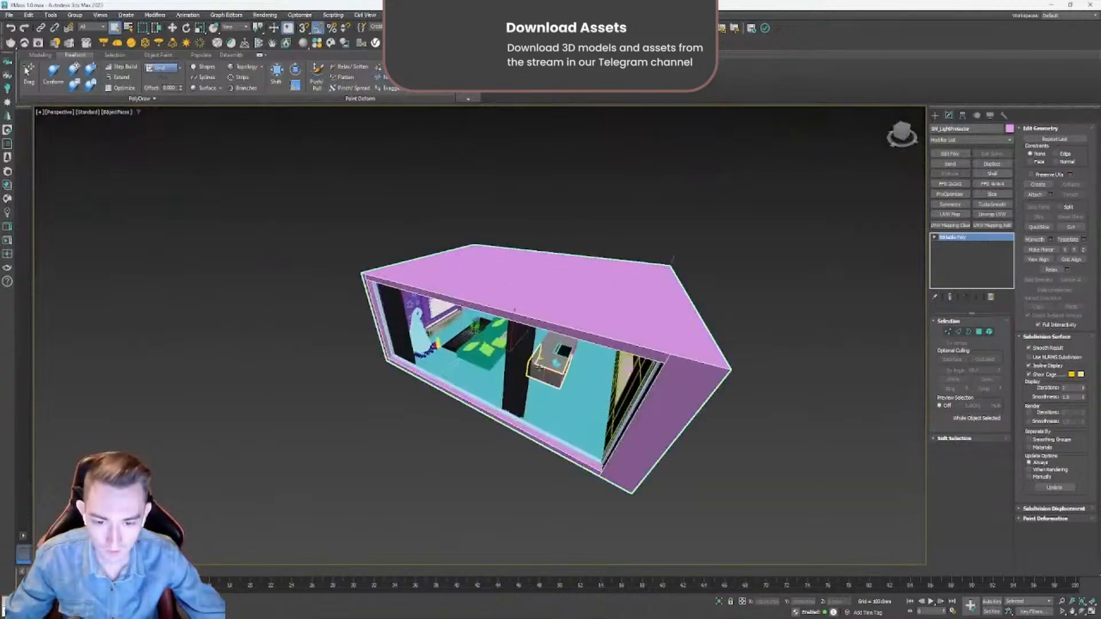
{"action": "left_click", "coordinate": [505, 344]}
{"action": "scroll", "coordinate": [505, 345], "scroll_direction": "down", "scroll_amount": 6}
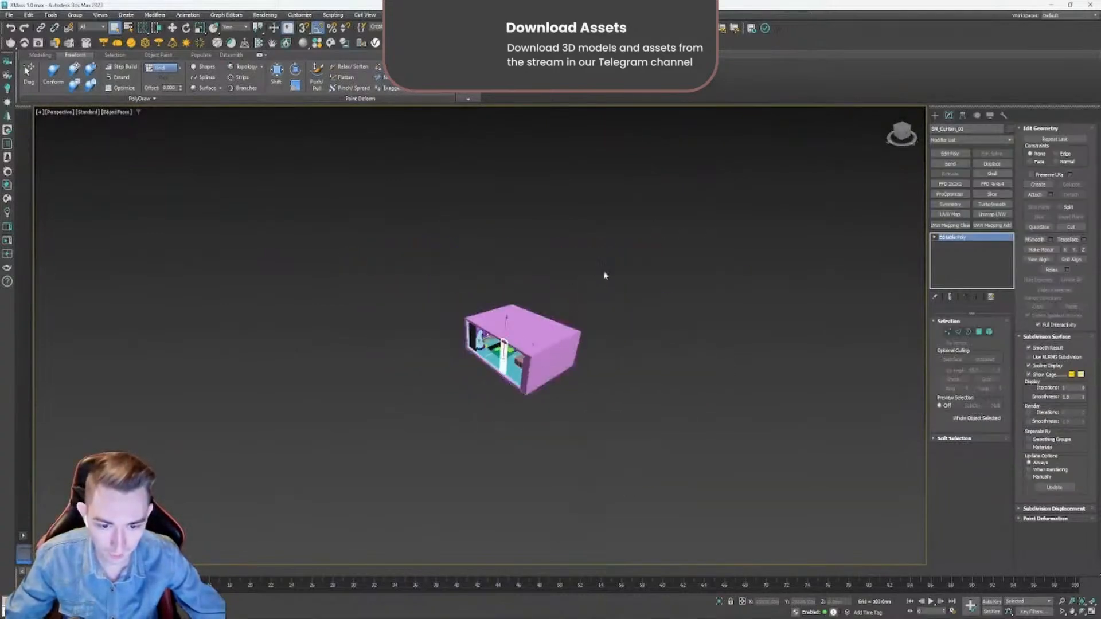
{"action": "scroll", "coordinate": [498, 382], "scroll_direction": "up", "scroll_amount": 3}
- Select every object of the room together with the light-protector shell
{"action": "middle_click_drag", "start_coordinate": [498, 382], "coordinate": [696, 218], "text": "alt"}
{"action": "key", "text": "shift+z"}
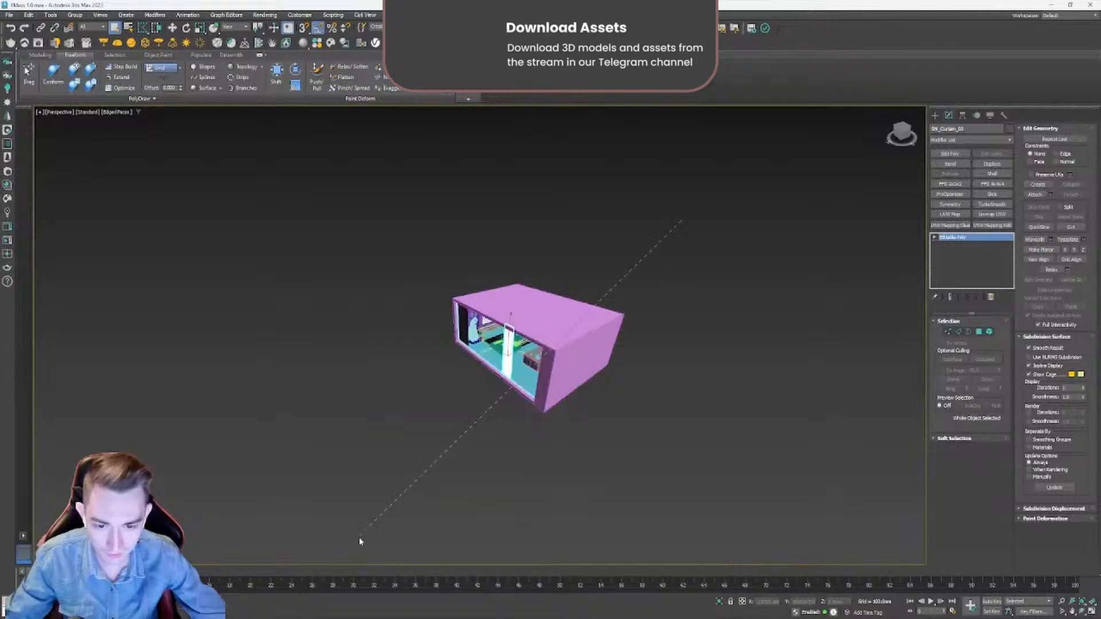
{"action": "left_click", "coordinate": [423, 487]}
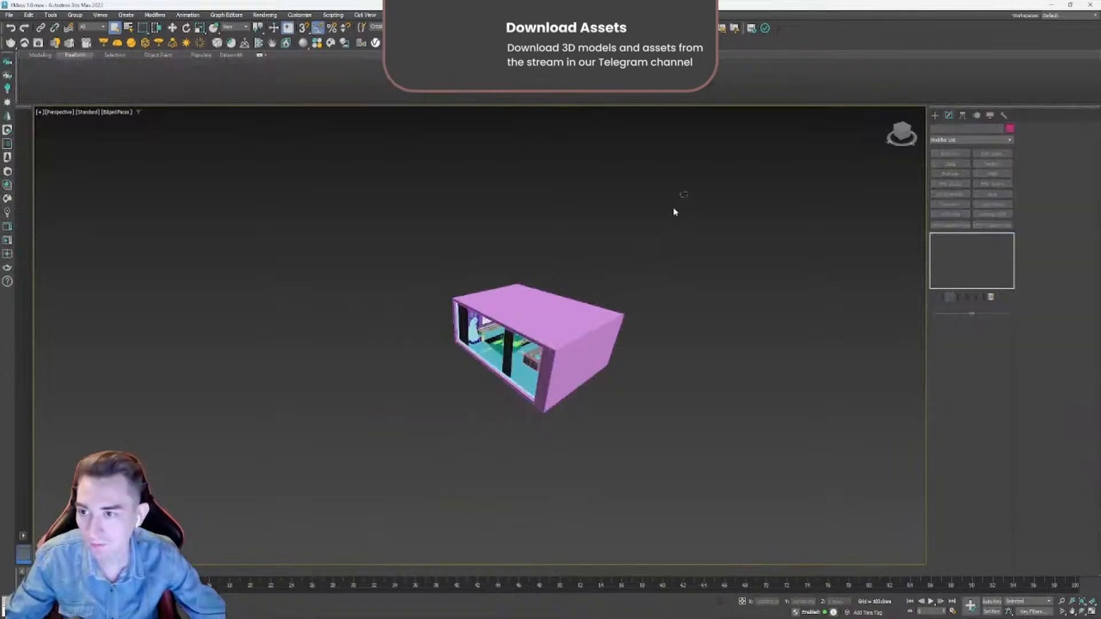
{"action": "left_click_drag", "start_coordinate": [372, 511], "coordinate": [371, 510]}
{"action": "left_click_drag", "start_coordinate": [705, 194], "coordinate": [346, 513]}
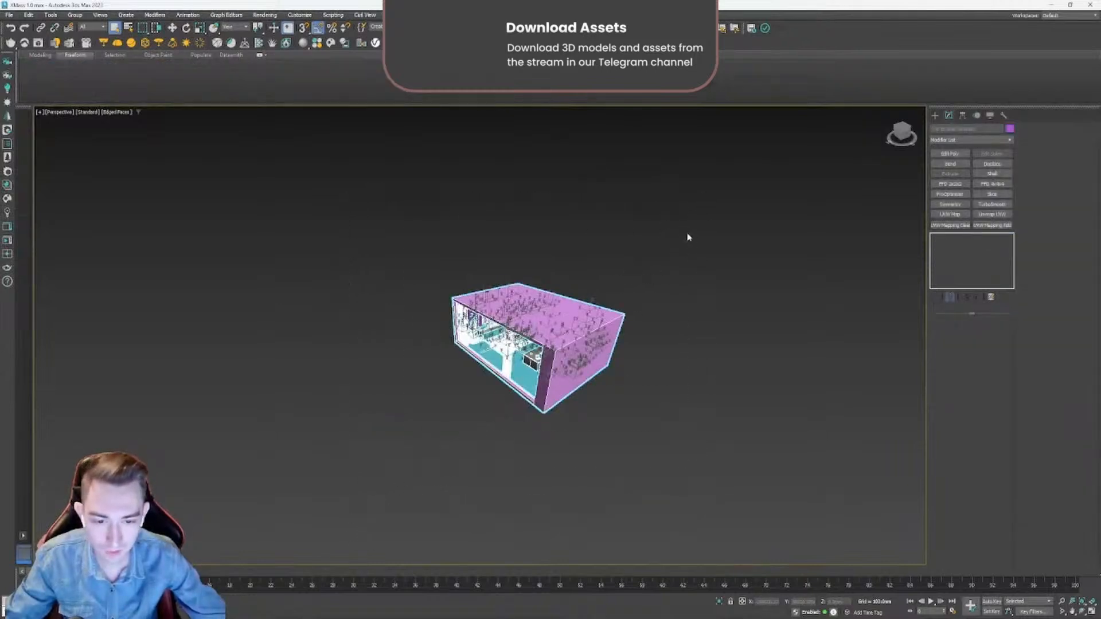
{"action": "left_click_drag", "start_coordinate": [688, 238], "coordinate": [514, 395]}
{"action": "left_click", "coordinate": [580, 224]}
{"action": "key", "text": "ctrl+a"}
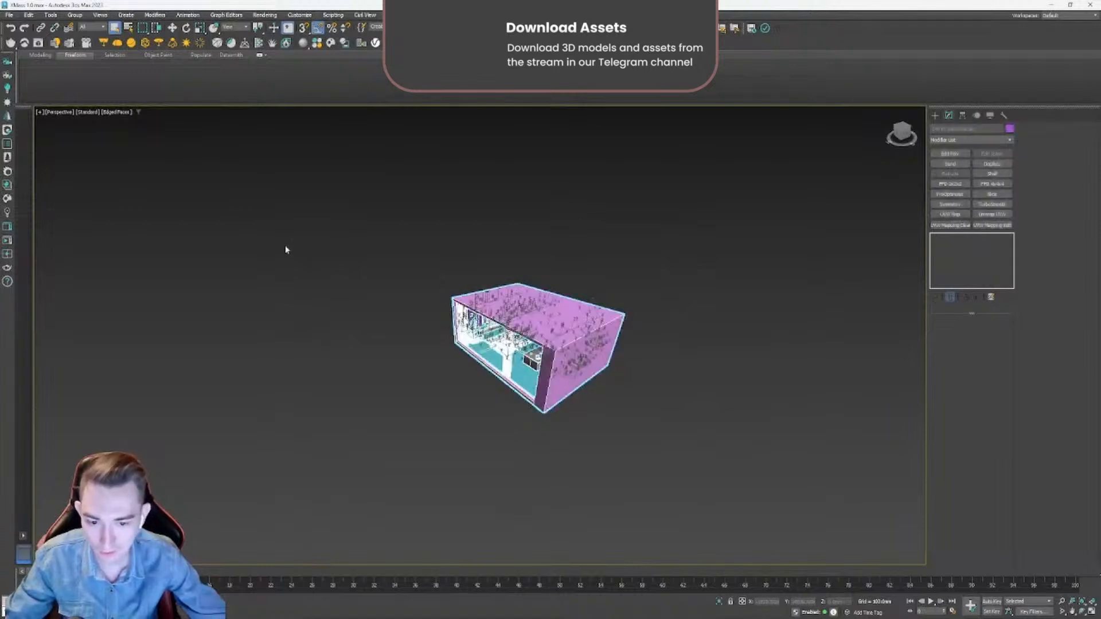
- Select the pink light-protector shell to check its object name, and reselect the whole scene
{"action": "left_click", "coordinate": [10, 15]}
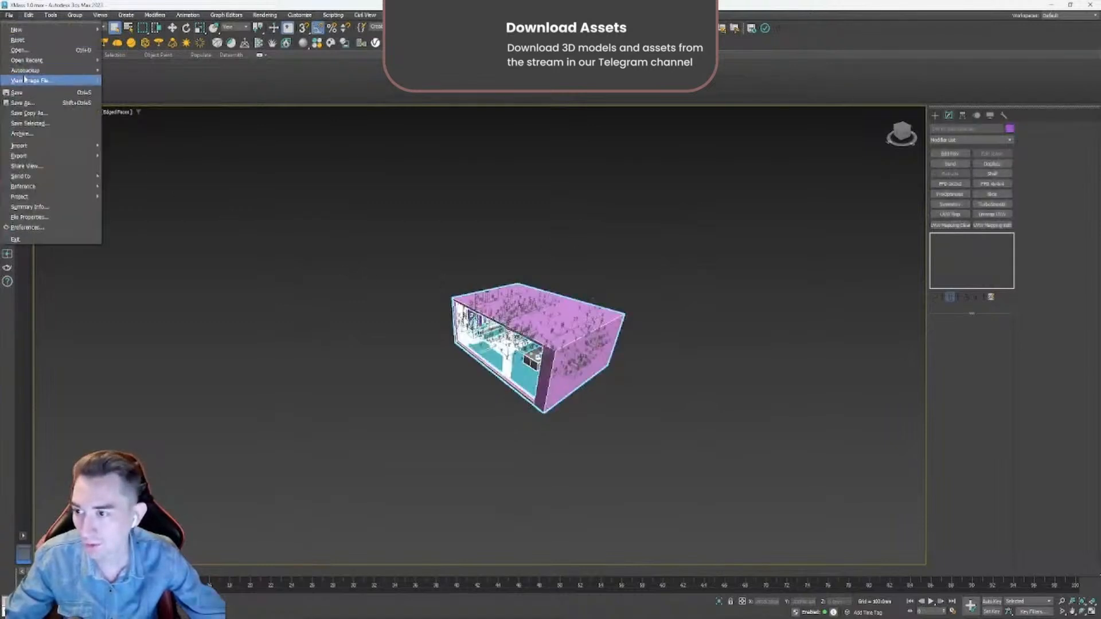
{"action": "left_click", "coordinate": [523, 475]}
{"action": "left_click", "coordinate": [550, 377]}
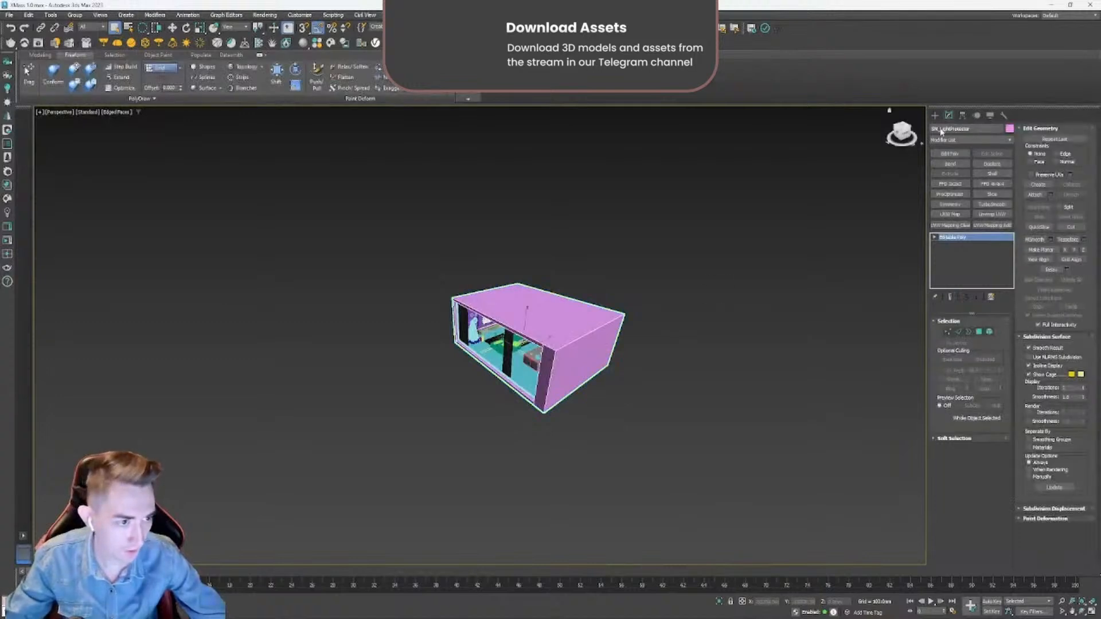
{"action": "left_click", "coordinate": [609, 482]}
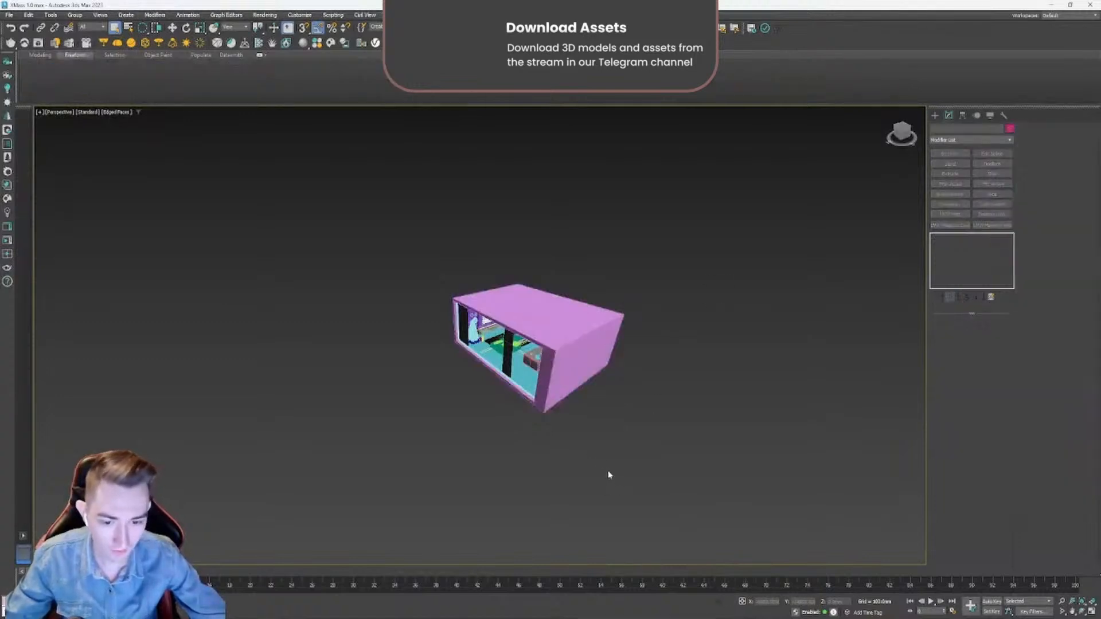
{"action": "left_click", "coordinate": [559, 364]}
{"action": "scroll", "coordinate": [552, 363], "scroll_direction": "up", "scroll_amount": 2}
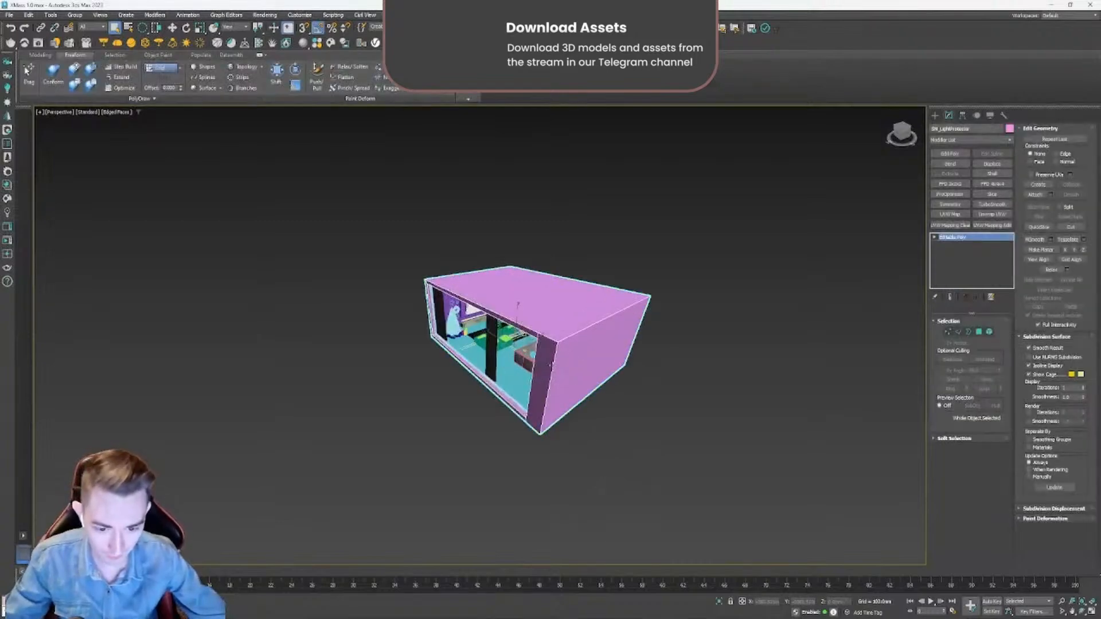
{"action": "key", "text": "ctrl+a"}
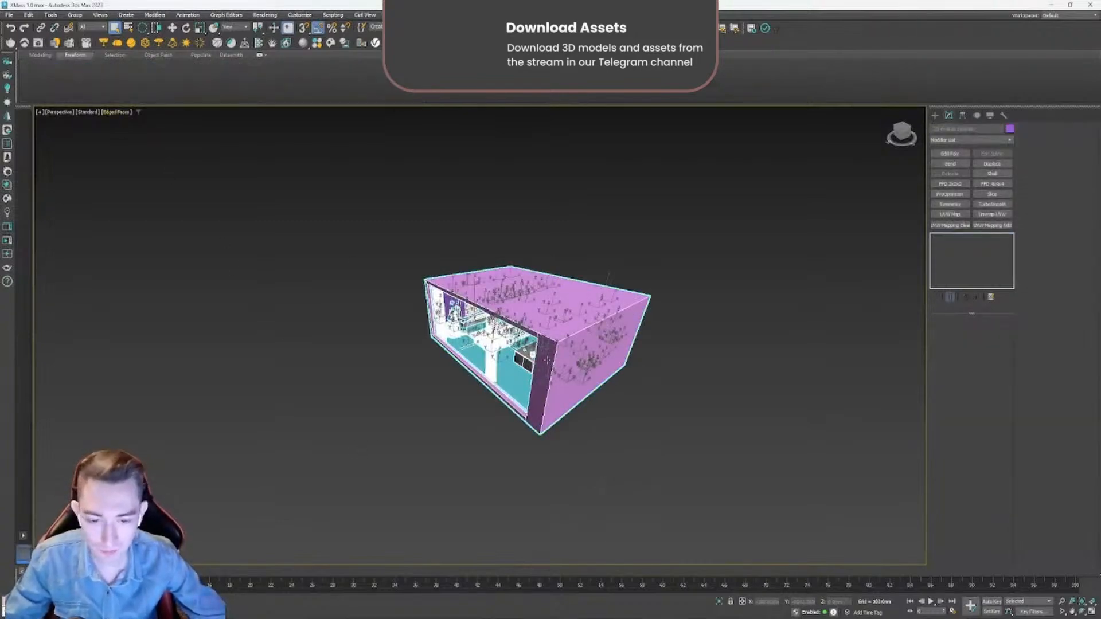
- Select the parts of the kitchen island inside the room, including its body and countertop
{"action": "scroll", "coordinate": [547, 360], "scroll_direction": "up", "scroll_amount": 1}
{"action": "left_click", "coordinate": [469, 411]}
{"action": "scroll", "coordinate": [473, 402], "scroll_direction": "up", "scroll_amount": 4}
{"action": "left_click", "coordinate": [597, 311]}
{"action": "scroll", "coordinate": [597, 310], "scroll_direction": "up", "scroll_amount": 2}
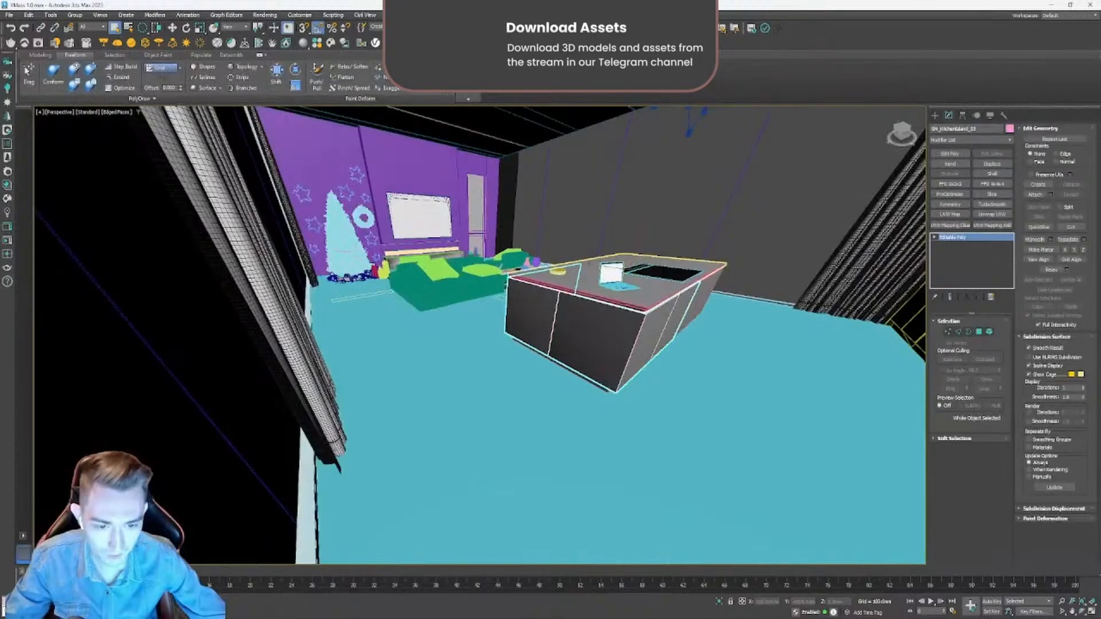
{"action": "left_click", "coordinate": [627, 298], "text": "ctrl"}
{"action": "scroll", "coordinate": [637, 272], "scroll_direction": "up", "scroll_amount": 2}
{"action": "scroll", "coordinate": [584, 321], "scroll_direction": "down", "scroll_amount": 2}
{"action": "left_click", "coordinate": [547, 348], "text": "ctrl"}
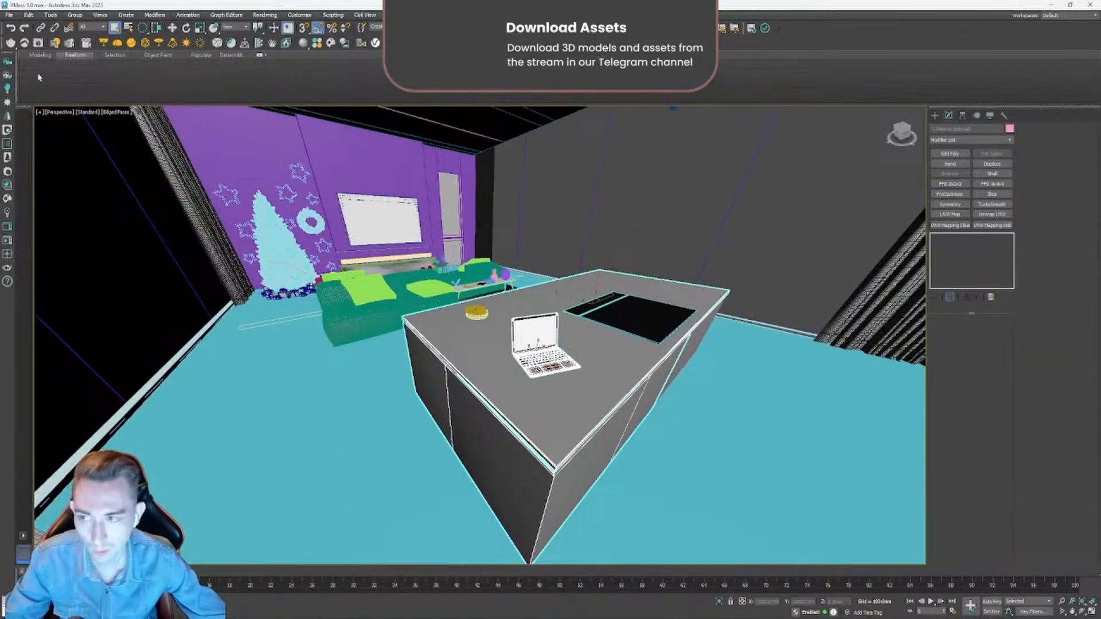
- Open Rename Objects for the selected island parts, enable the prefix and numbering options, and close it without renaming
{"action": "left_click", "coordinate": [56, 17]}
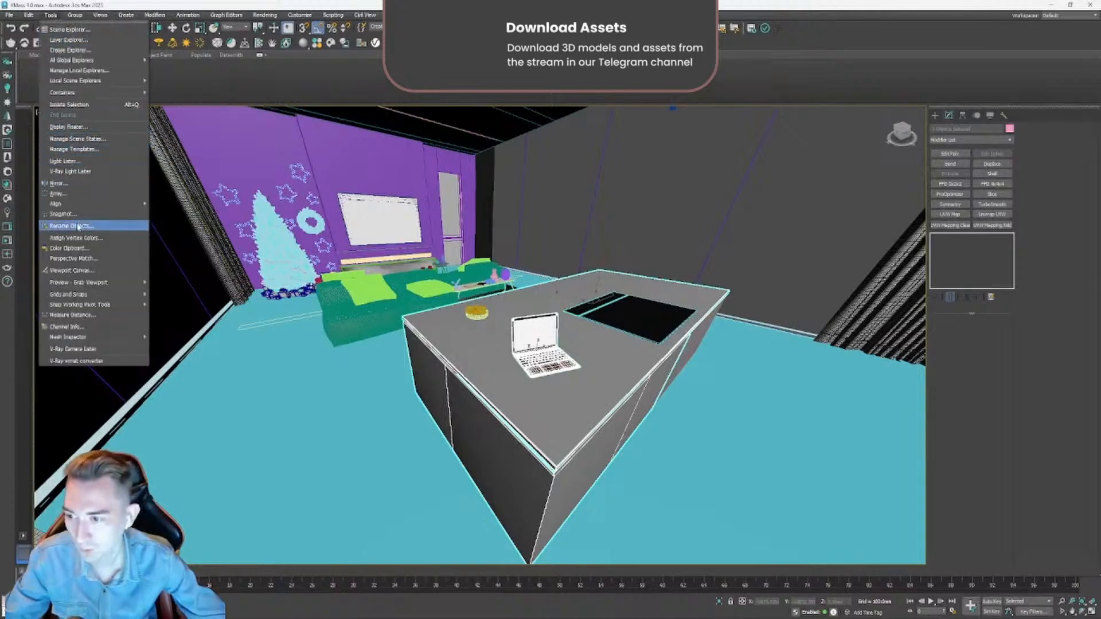
{"action": "left_click", "coordinate": [72, 227]}
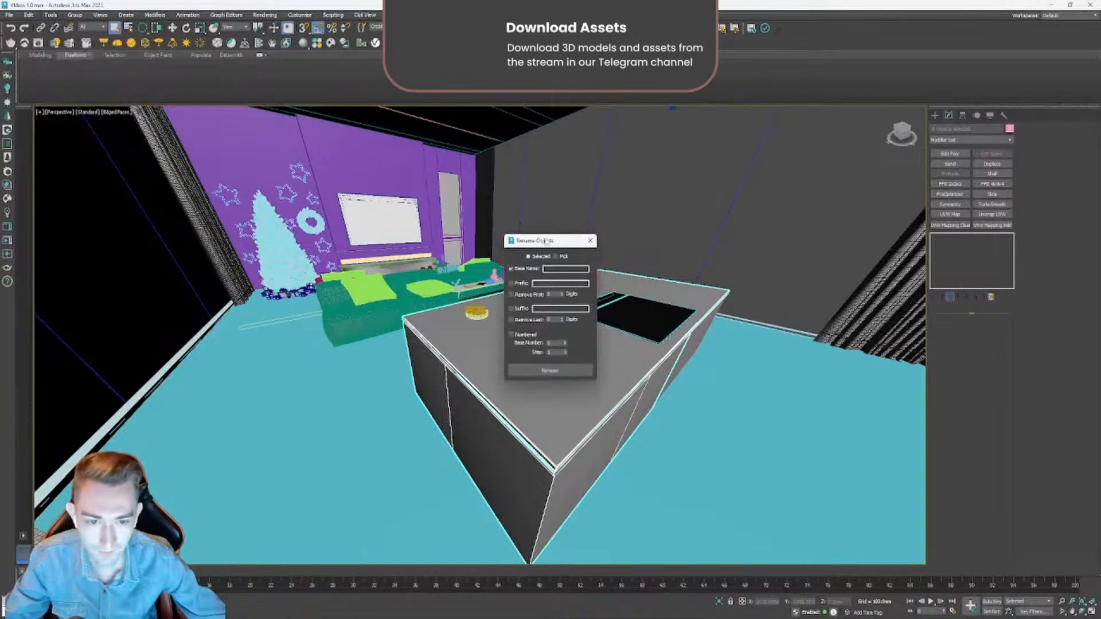
{"action": "left_click_drag", "start_coordinate": [544, 241], "coordinate": [611, 176]}
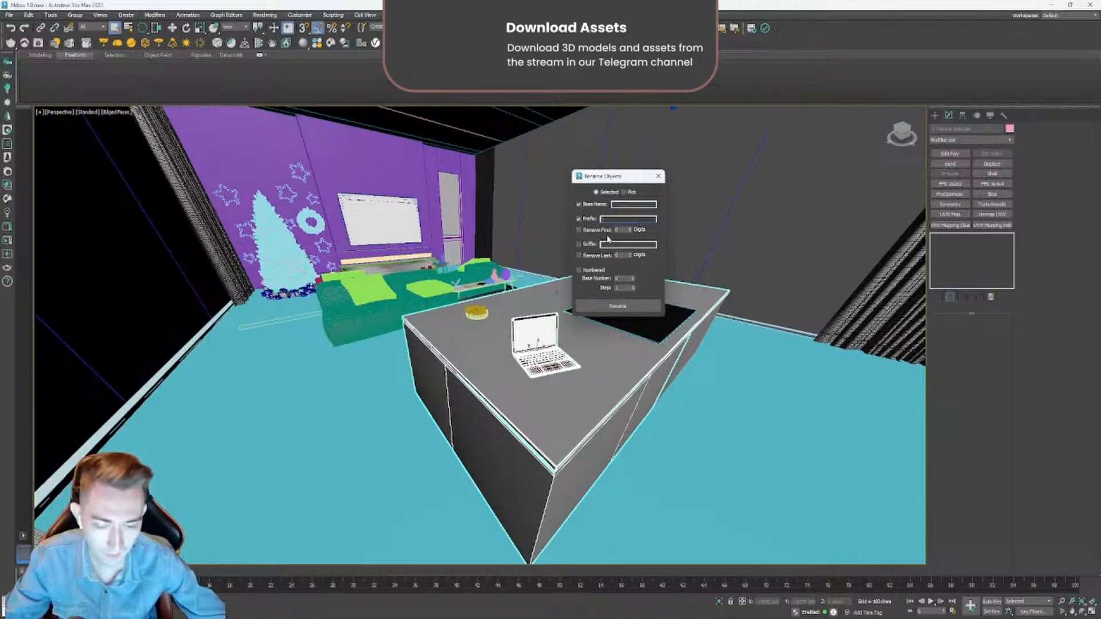
{"action": "left_click", "coordinate": [580, 271]}
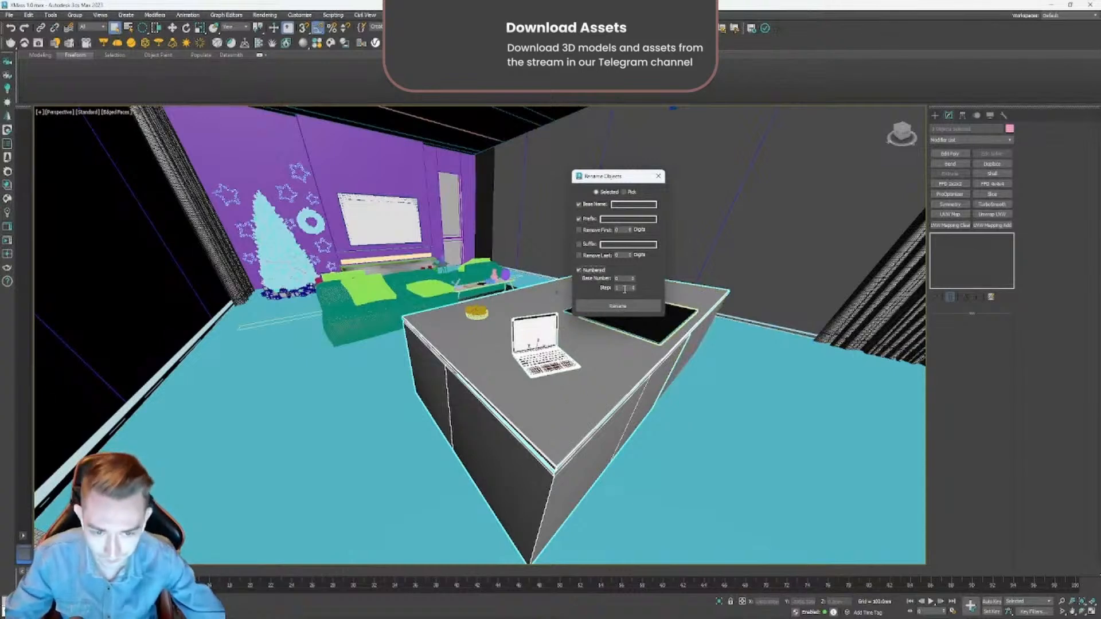
{"action": "left_click", "coordinate": [627, 280]}
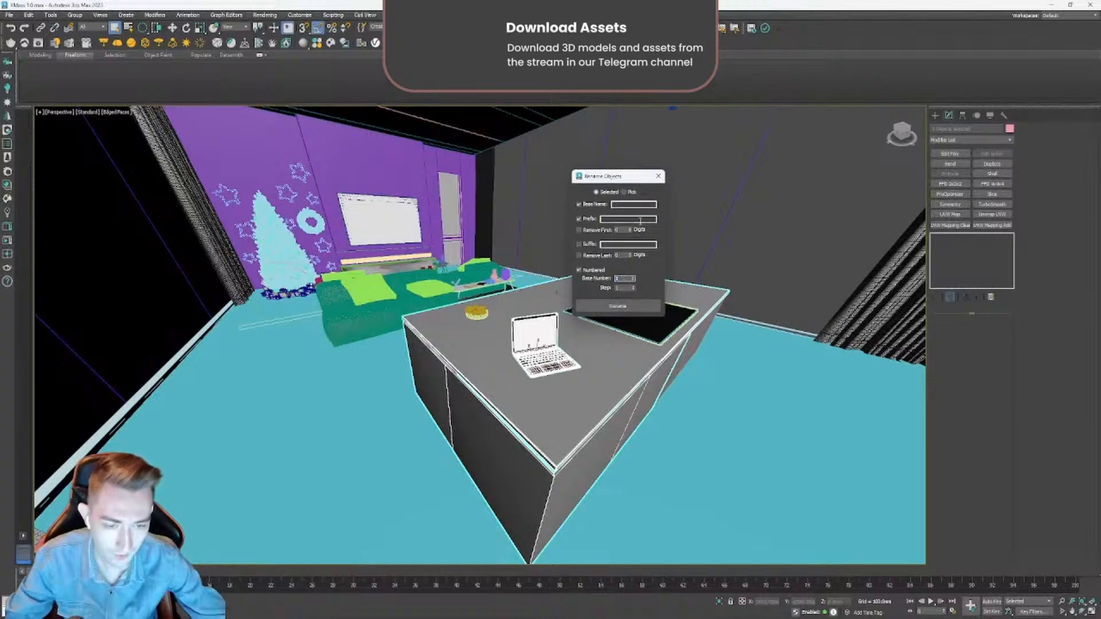
{"action": "left_click", "coordinate": [658, 176]}
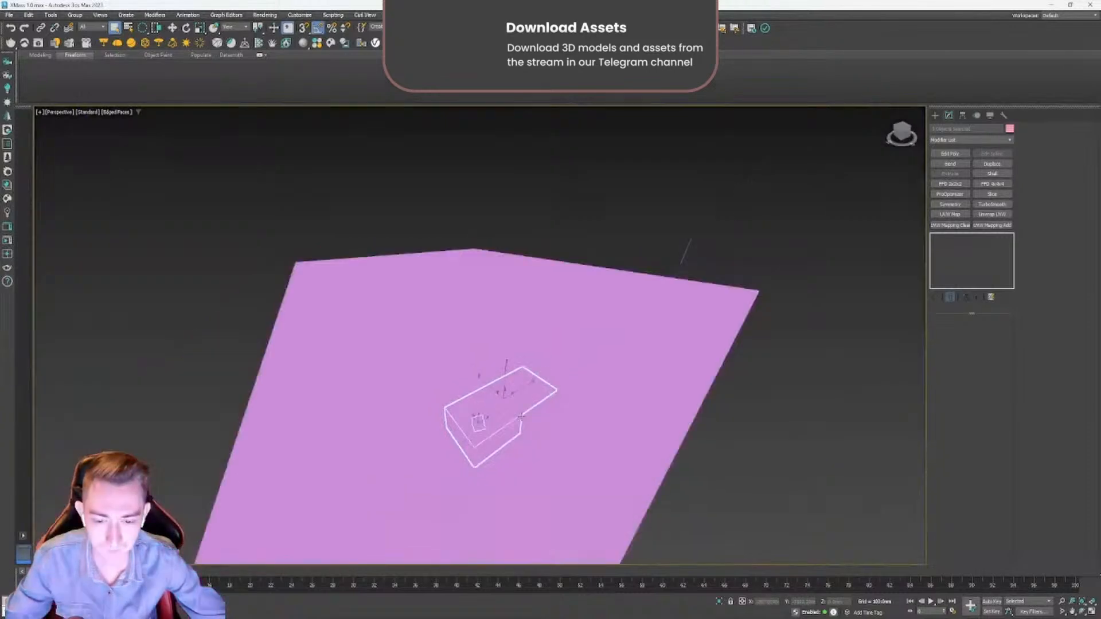
- Return to an outside view of the room and select all objects in the scene again
{"action": "scroll", "coordinate": [521, 417], "scroll_direction": "down", "scroll_amount": 4}
{"action": "middle_click_drag", "start_coordinate": [521, 417], "coordinate": [508, 409], "text": "alt"}
{"action": "left_click_drag", "start_coordinate": [648, 264], "coordinate": [280, 601]}
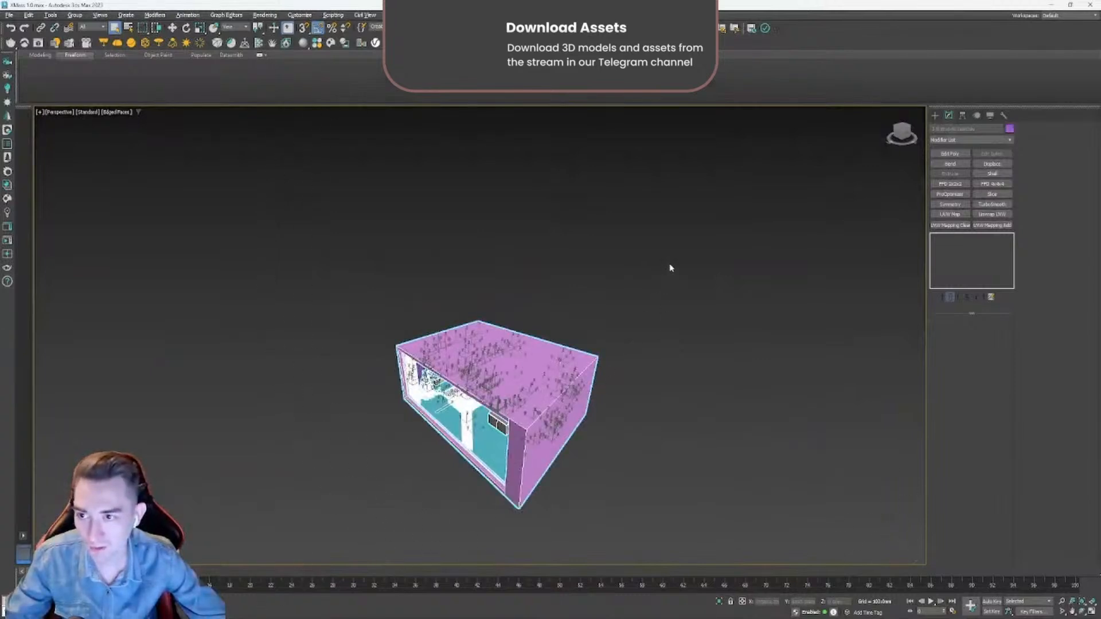
{"action": "left_click_drag", "start_coordinate": [356, 506], "coordinate": [300, 580]}
{"action": "middle_click_drag", "start_coordinate": [531, 419], "coordinate": [313, 307], "text": "alt"}
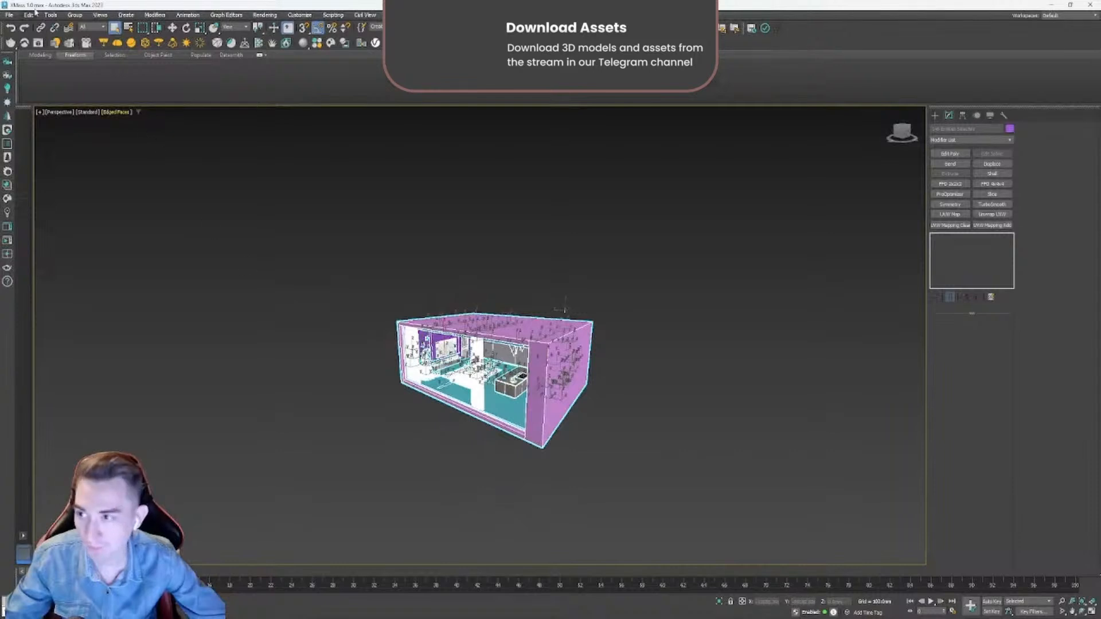
{"action": "left_click", "coordinate": [639, 311]}
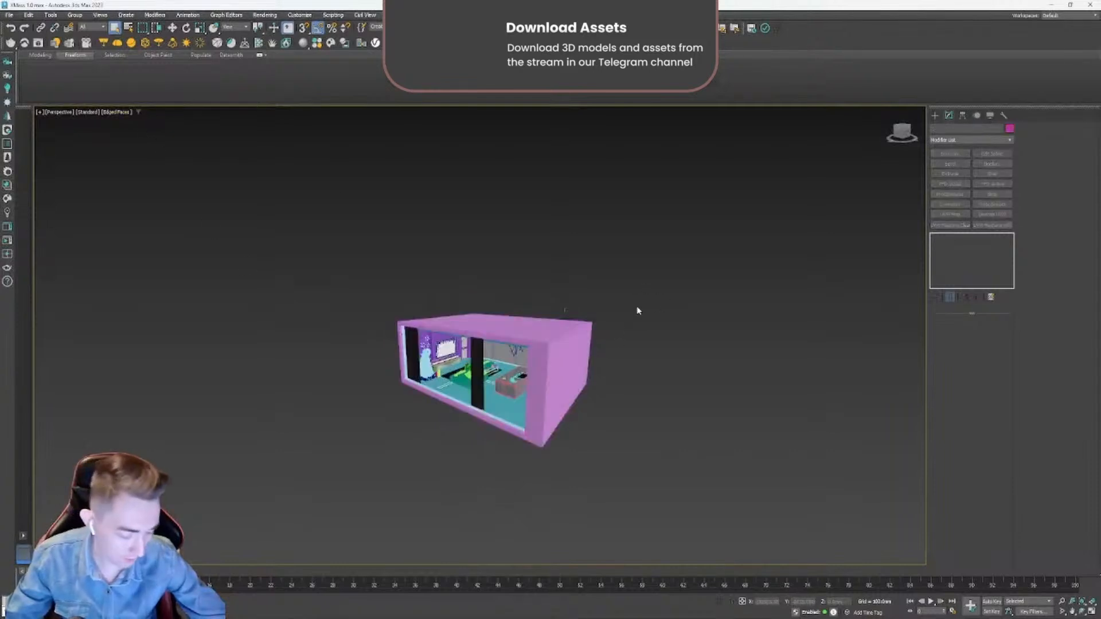
{"action": "key", "text": "ctrl+a"}
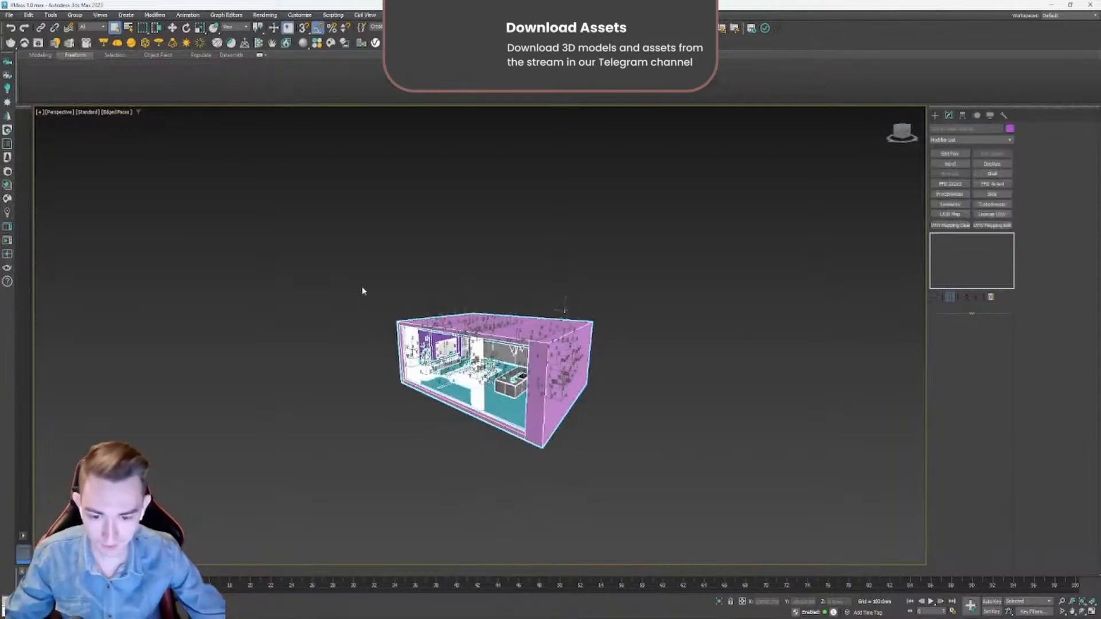
- Start exporting only the selected objects, and choose the XMassProject 5.2 folder on the Desktop as the location
{"action": "left_click", "coordinate": [7, 15]}
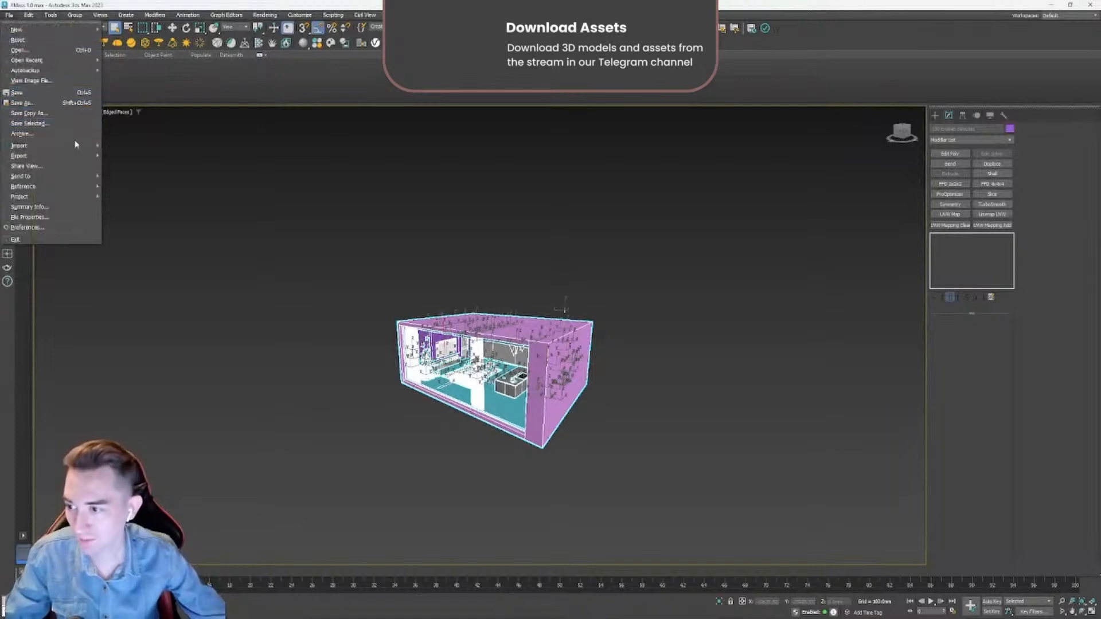
{"action": "mouse_move", "coordinate": [53, 157]}
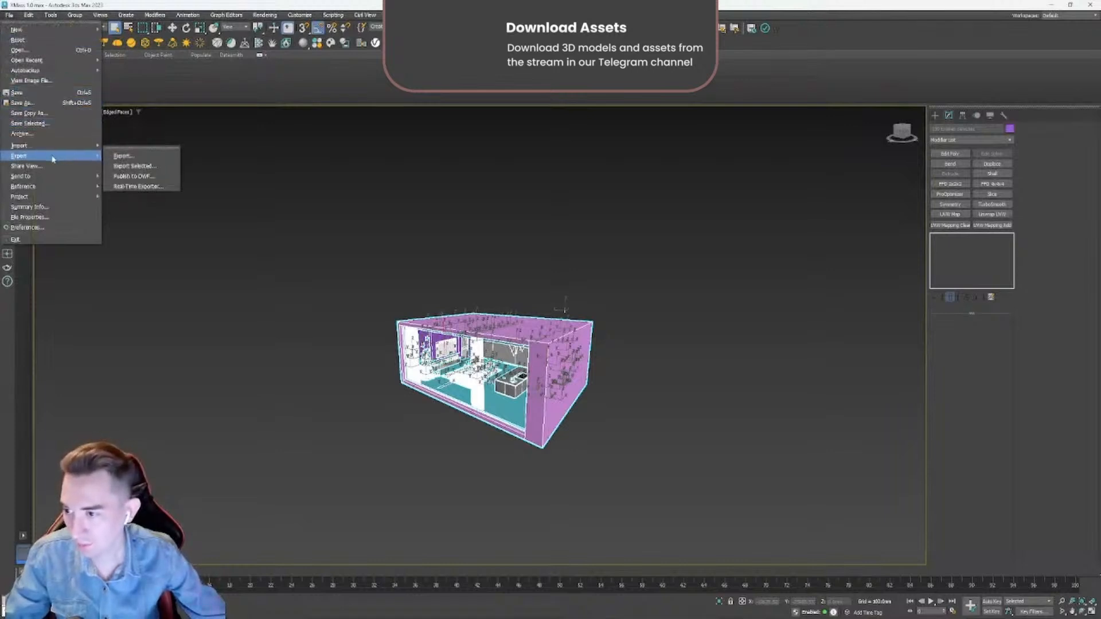
{"action": "left_click", "coordinate": [151, 167]}
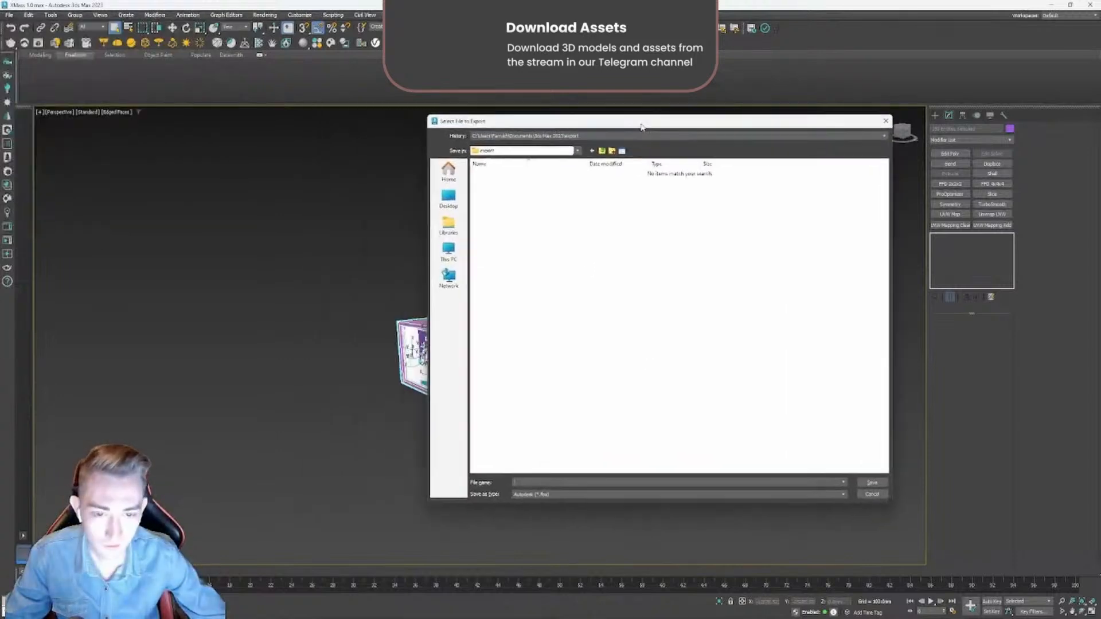
{"action": "left_click", "coordinate": [449, 198]}
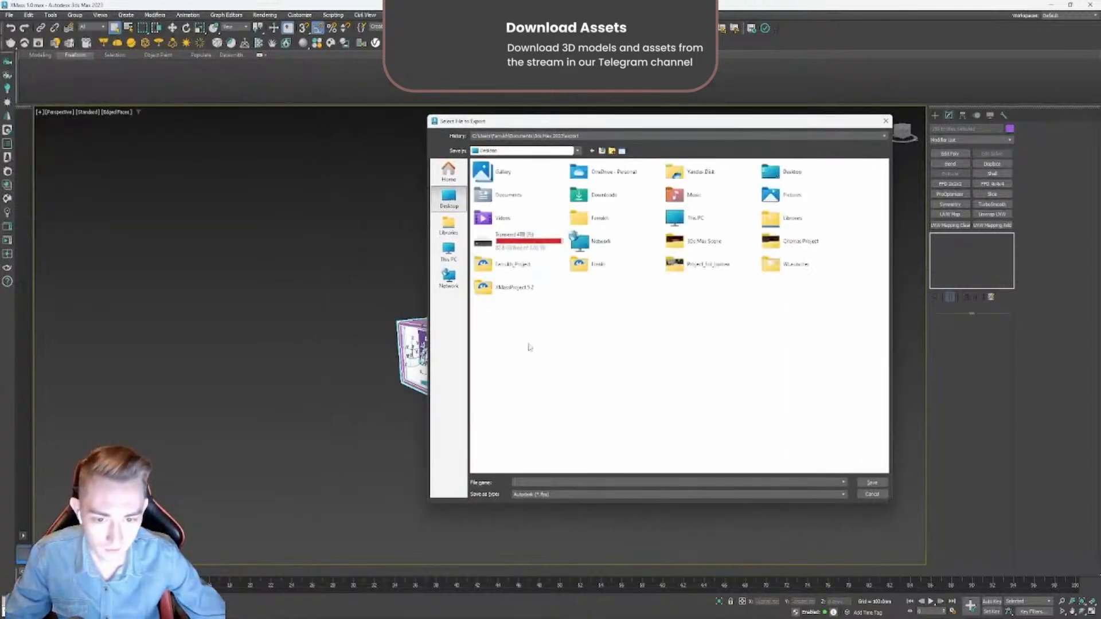
{"action": "double_click", "coordinate": [503, 287]}
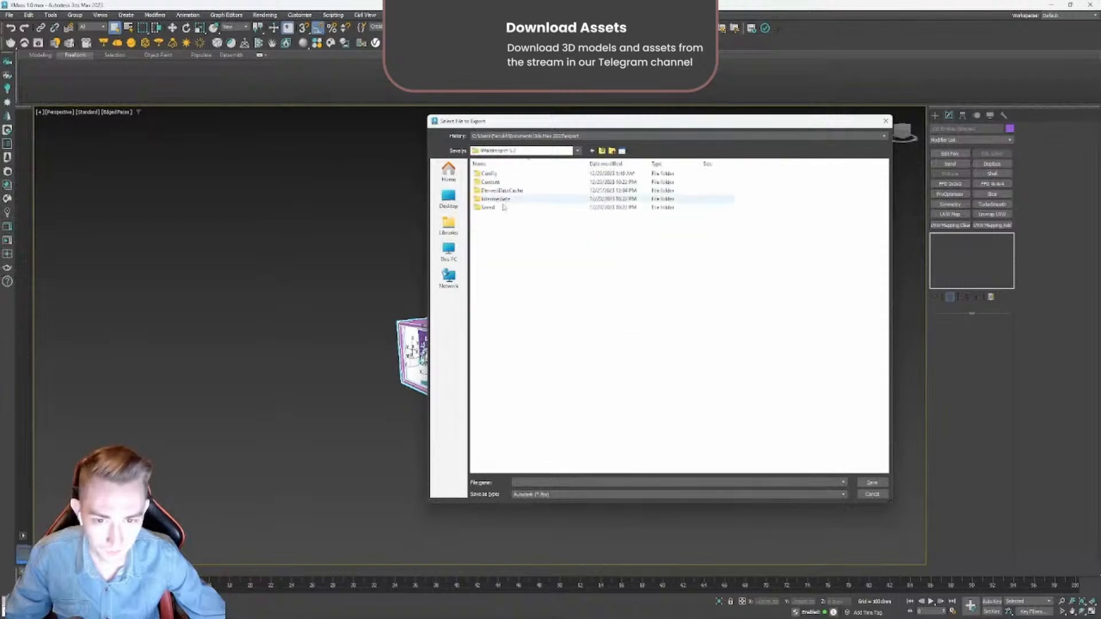
- Create a new folder named FBX1 inside the project folder and open it
{"action": "right_click", "coordinate": [496, 231]}
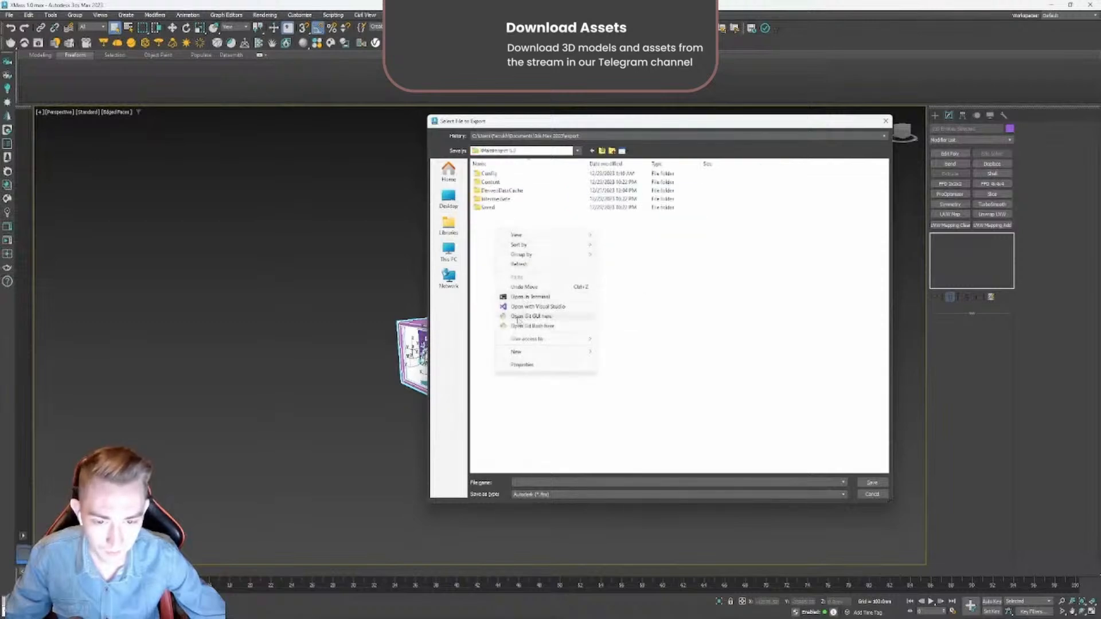
{"action": "mouse_move", "coordinate": [523, 352]}
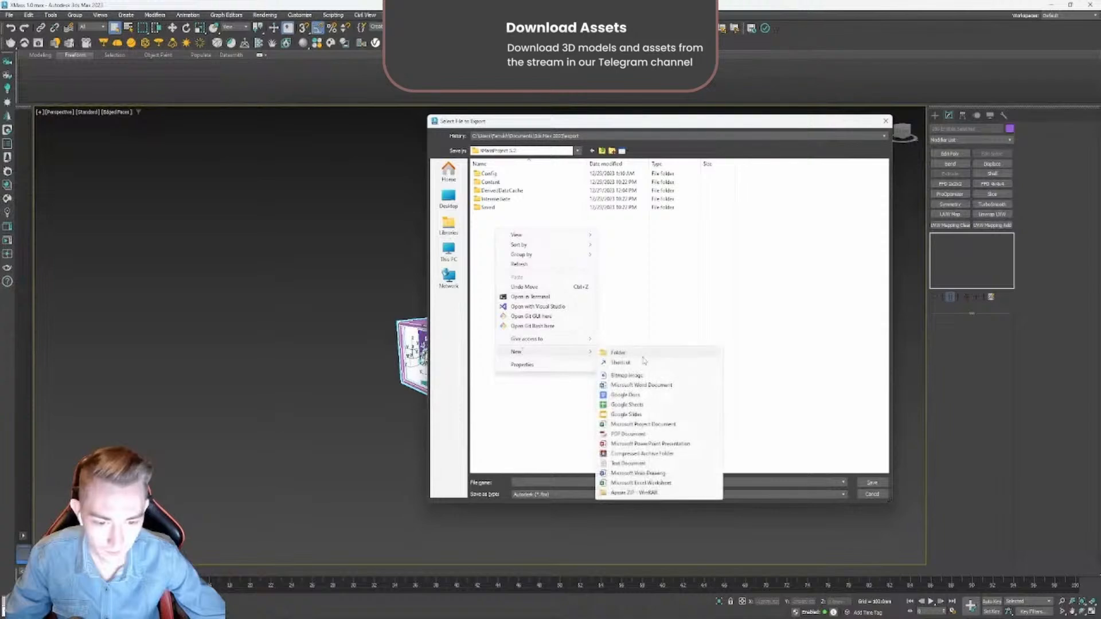
{"action": "left_click", "coordinate": [644, 357]}
{"action": "type", "text": "so"}
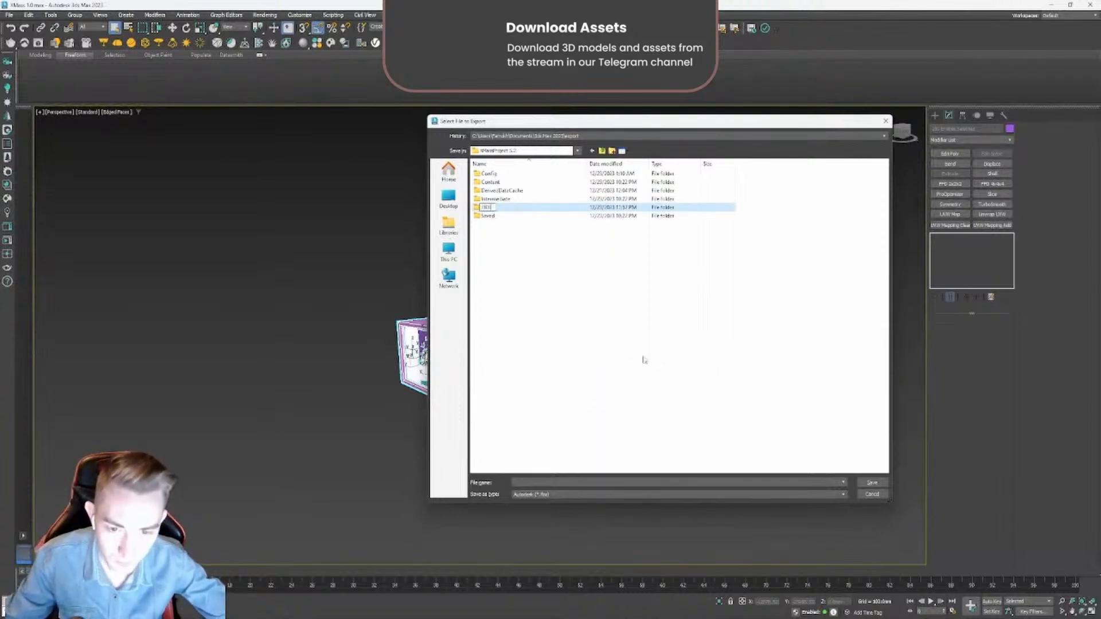
{"action": "type", "text": "FBX"}
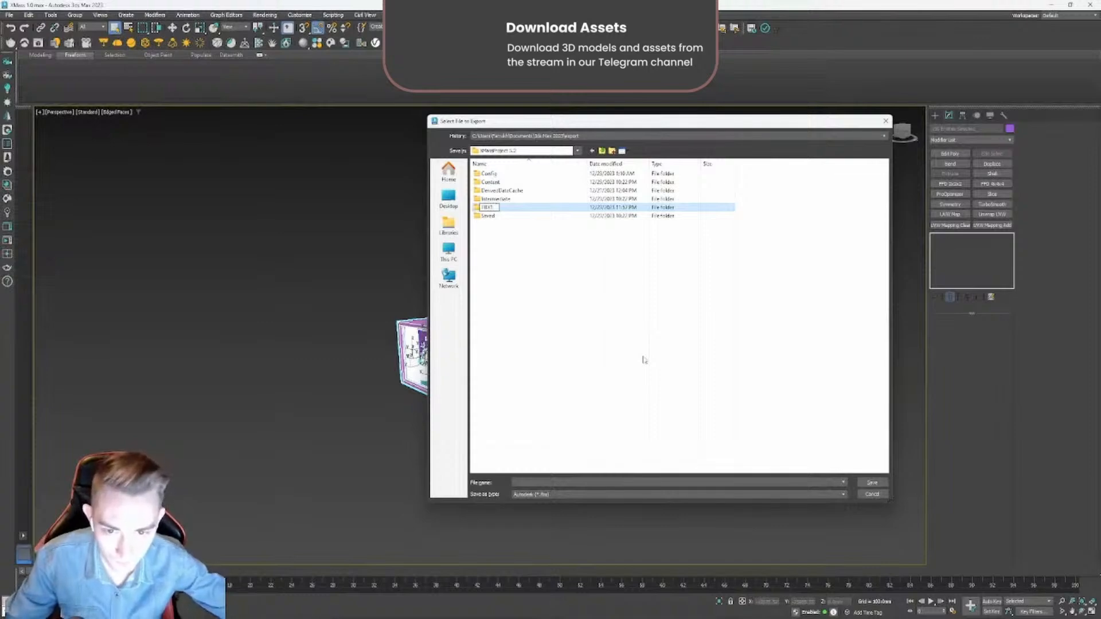
{"action": "type", "text": "1"}
{"action": "key", "text": "Return"}
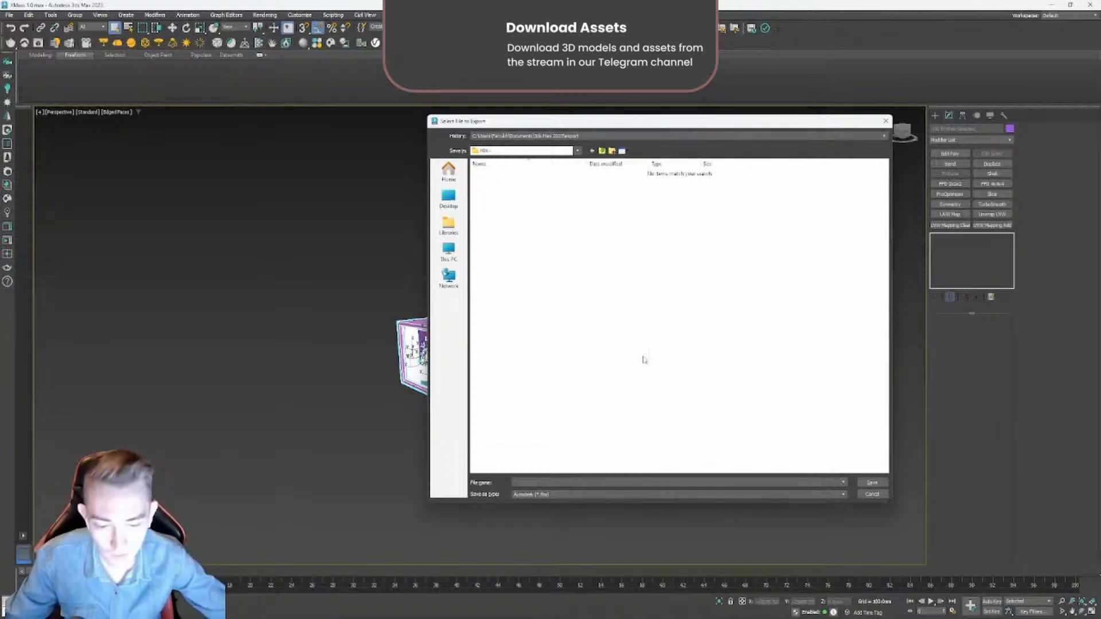
- Name the export file xmass and save it in the Autodesk FBX format
{"action": "left_click", "coordinate": [520, 482]}
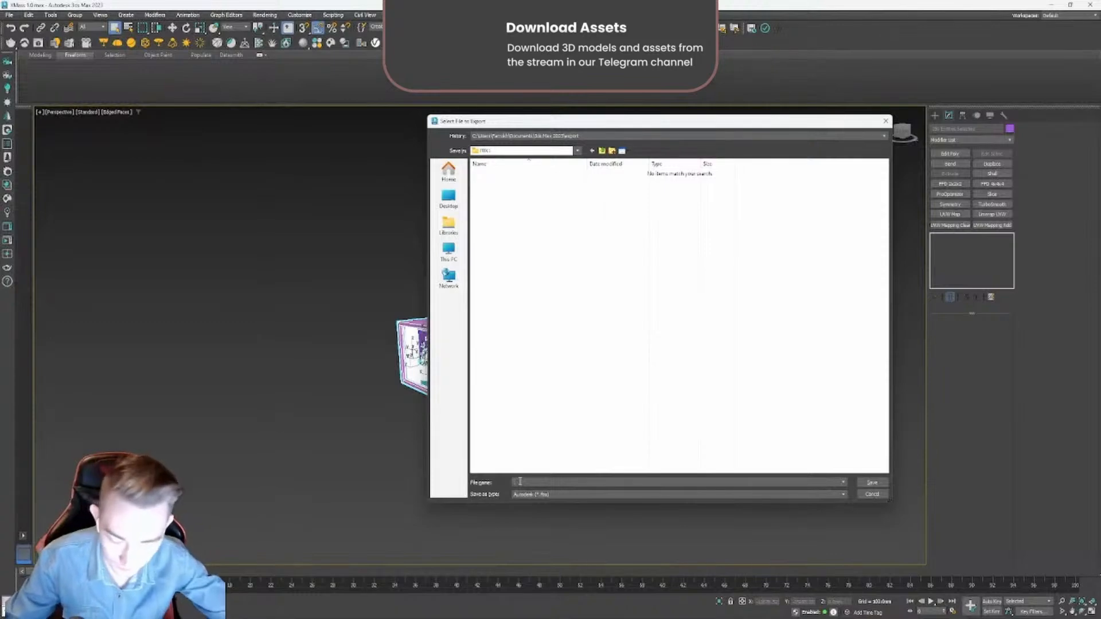
{"action": "type", "text": "xmass"}
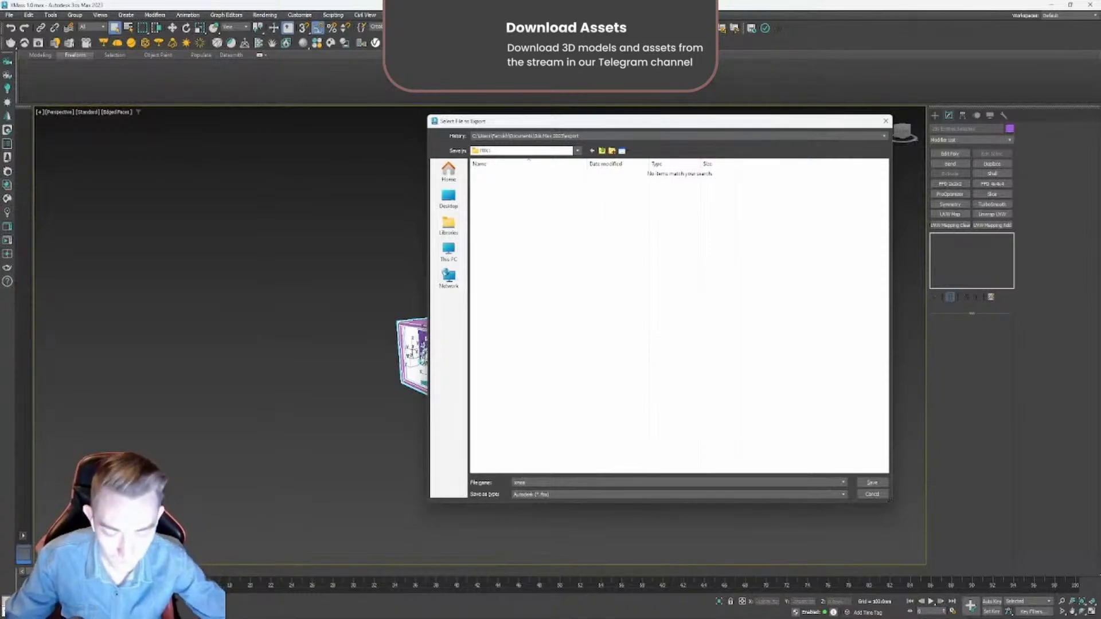
{"action": "left_click", "coordinate": [872, 482]}
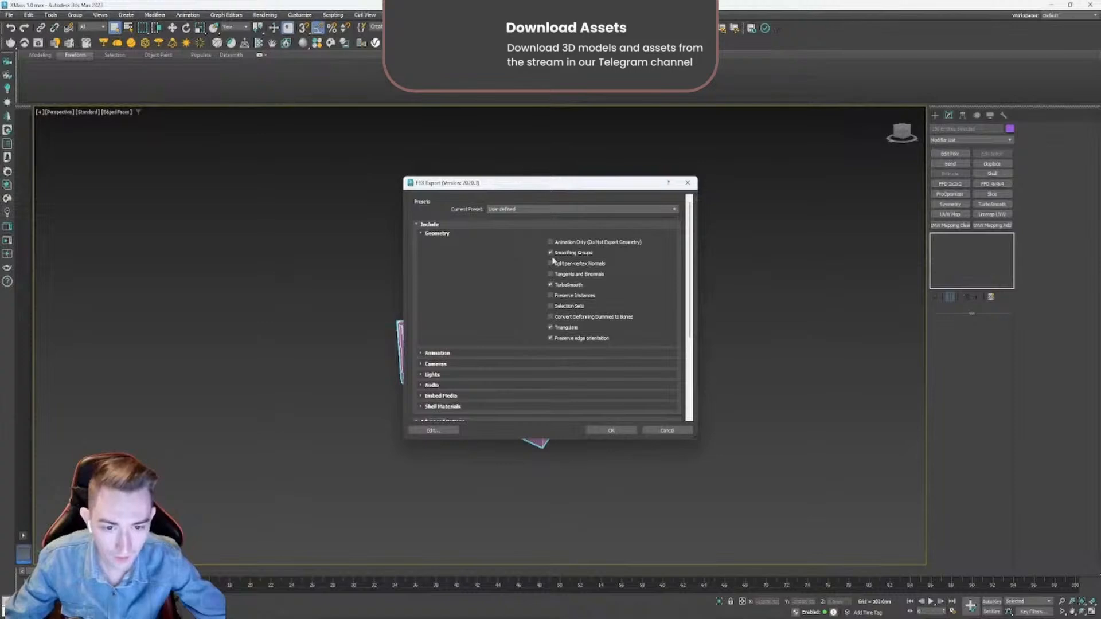
- Review the FBX geometry and unit options, run the export with them, and dismiss the warnings report
{"action": "mouse_move", "coordinate": [546, 189]}
{"action": "left_mouse_down"}
{"action": "mouse_move", "coordinate": [722, 178]}
{"action": "mouse_move", "coordinate": [548, 176]}
{"action": "left_mouse_up"}
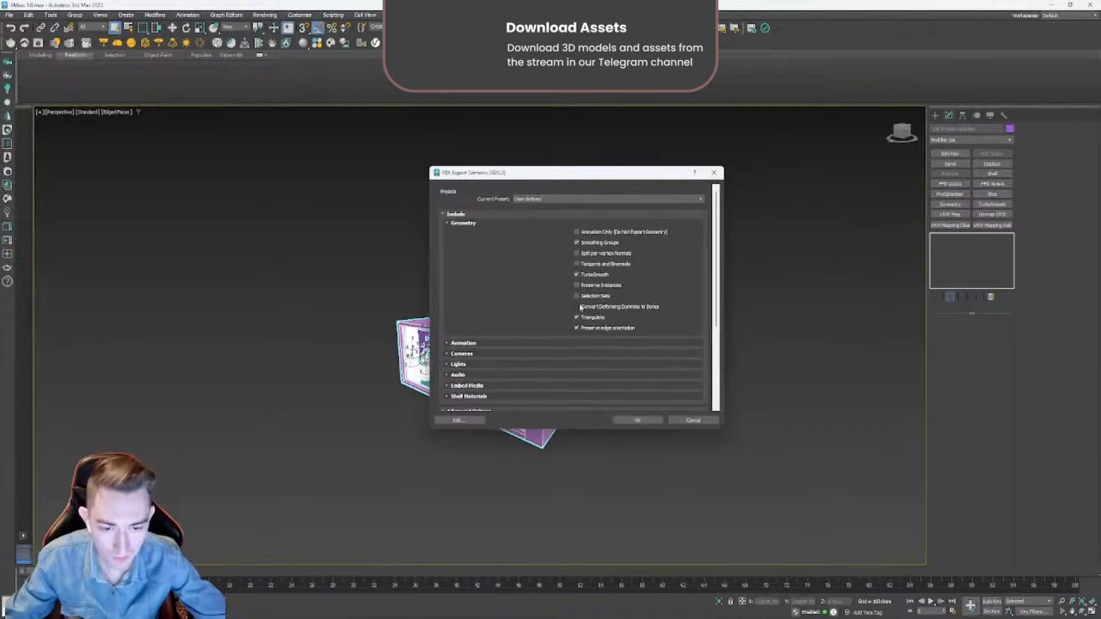
{"action": "scroll", "coordinate": [517, 304], "scroll_direction": "down", "scroll_amount": 3}
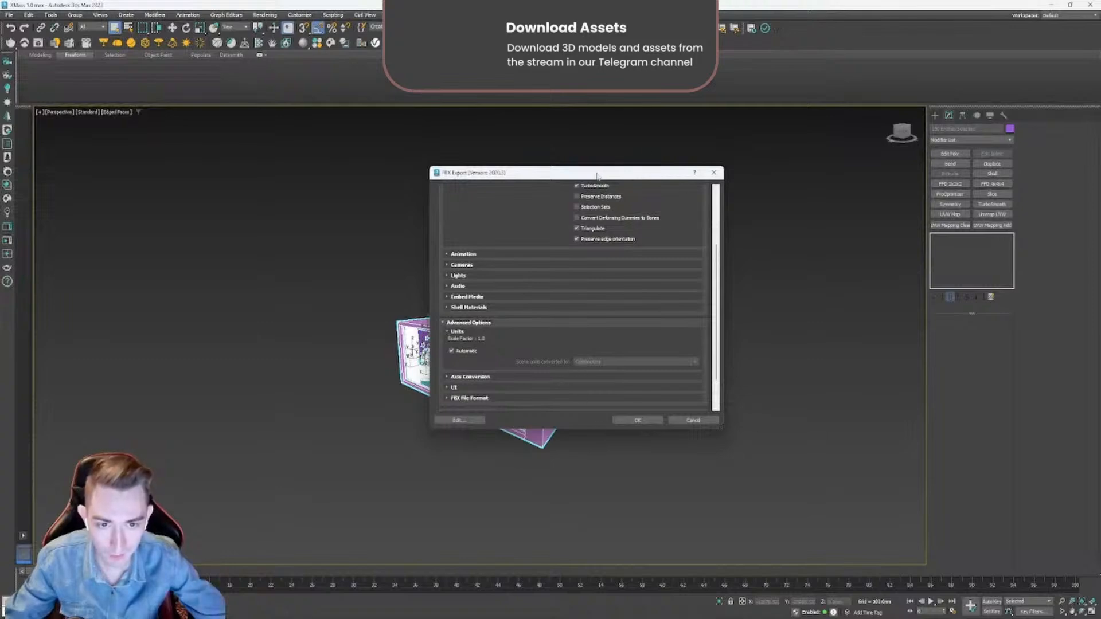
{"action": "left_click_drag", "start_coordinate": [597, 176], "coordinate": [814, 245]}
{"action": "left_click_drag", "start_coordinate": [714, 247], "coordinate": [437, 165]}
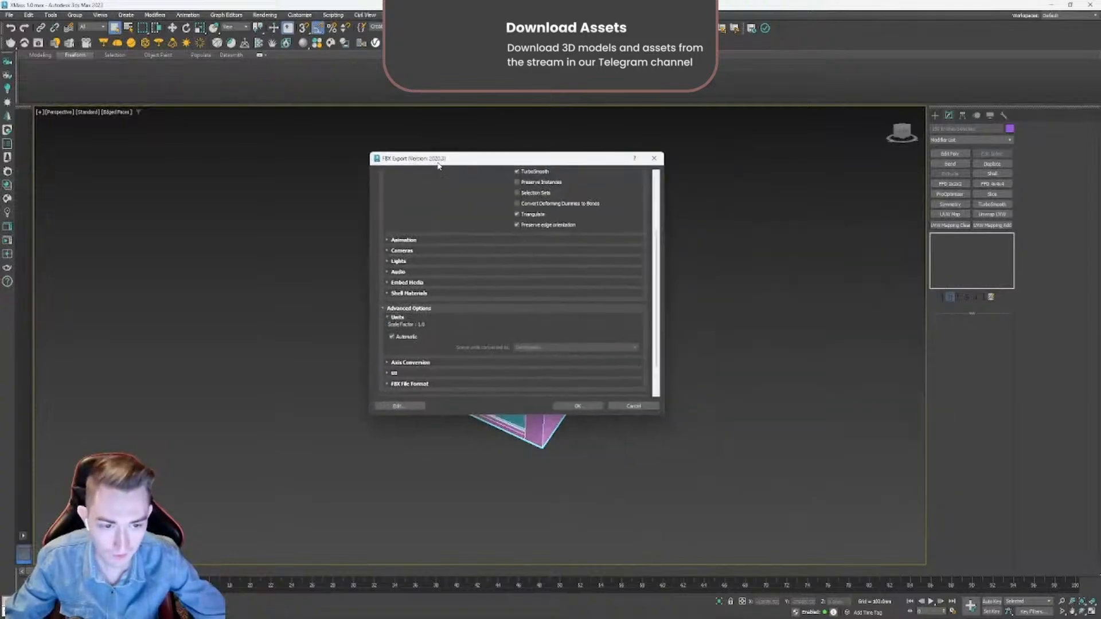
{"action": "left_click", "coordinate": [563, 409]}
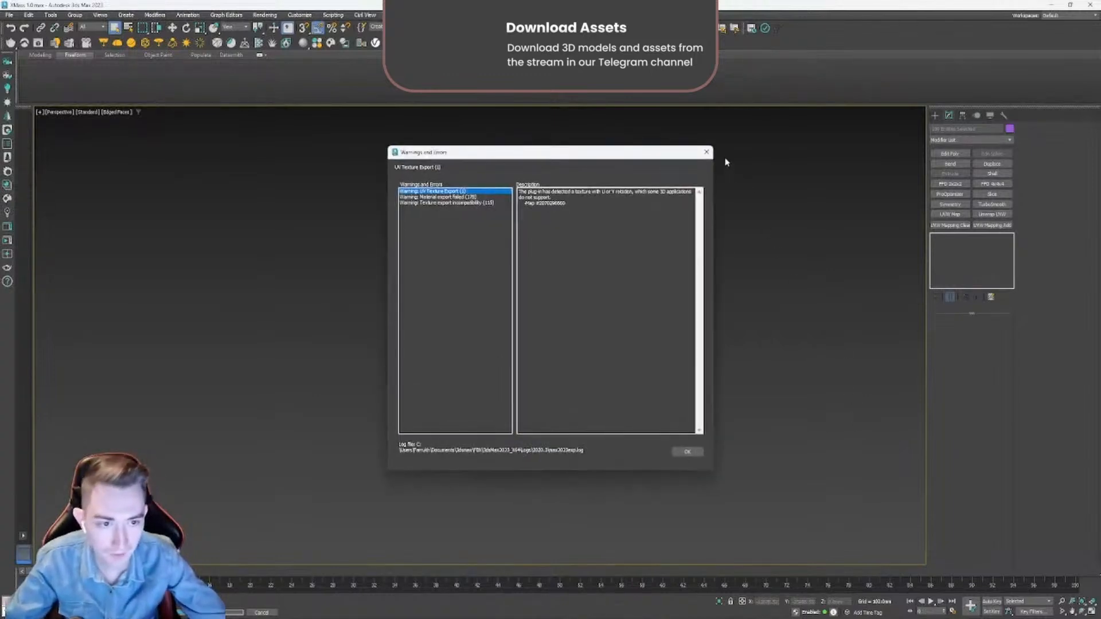
{"action": "left_click", "coordinate": [707, 152]}
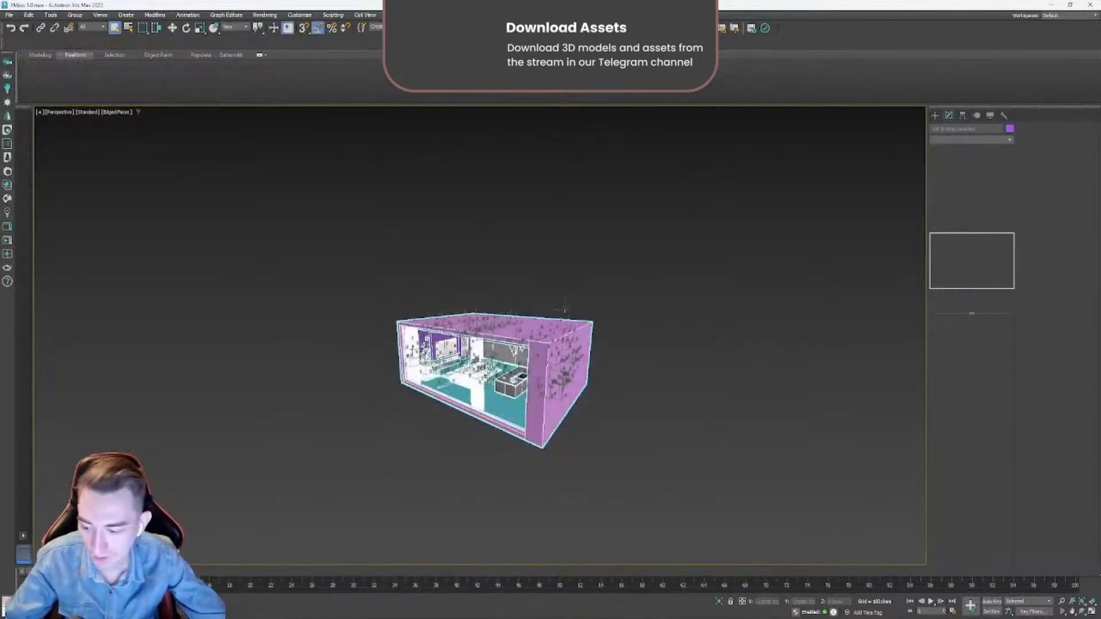
{"action": "left_click", "coordinate": [415, 492]}
{"action": "scroll", "coordinate": [476, 373], "scroll_direction": "up", "scroll_amount": 5}
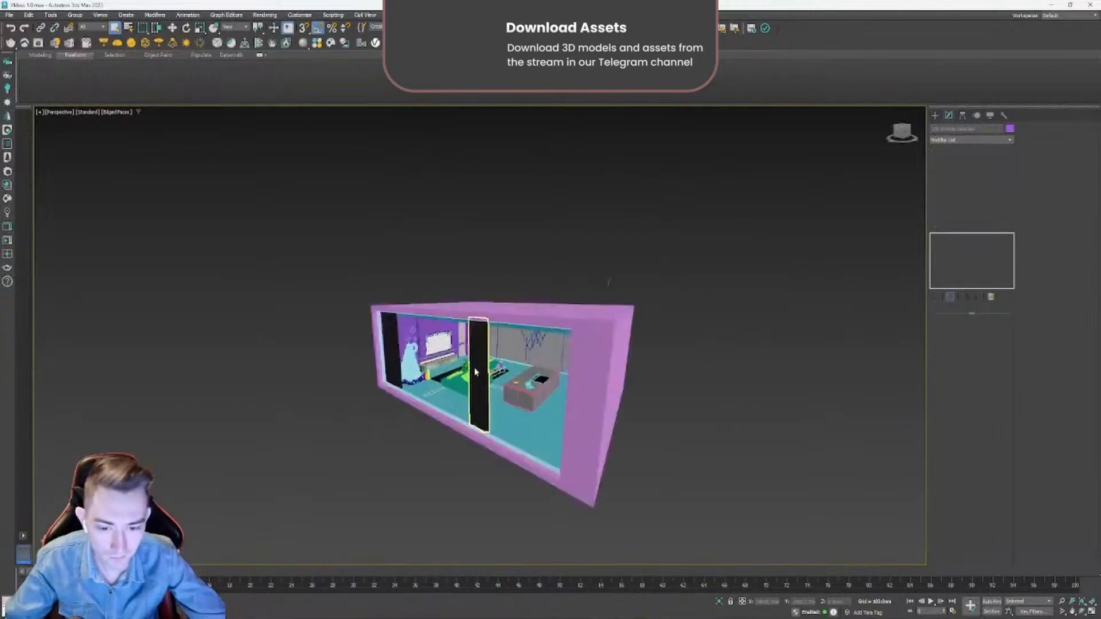
{"action": "left_click", "coordinate": [538, 400]}
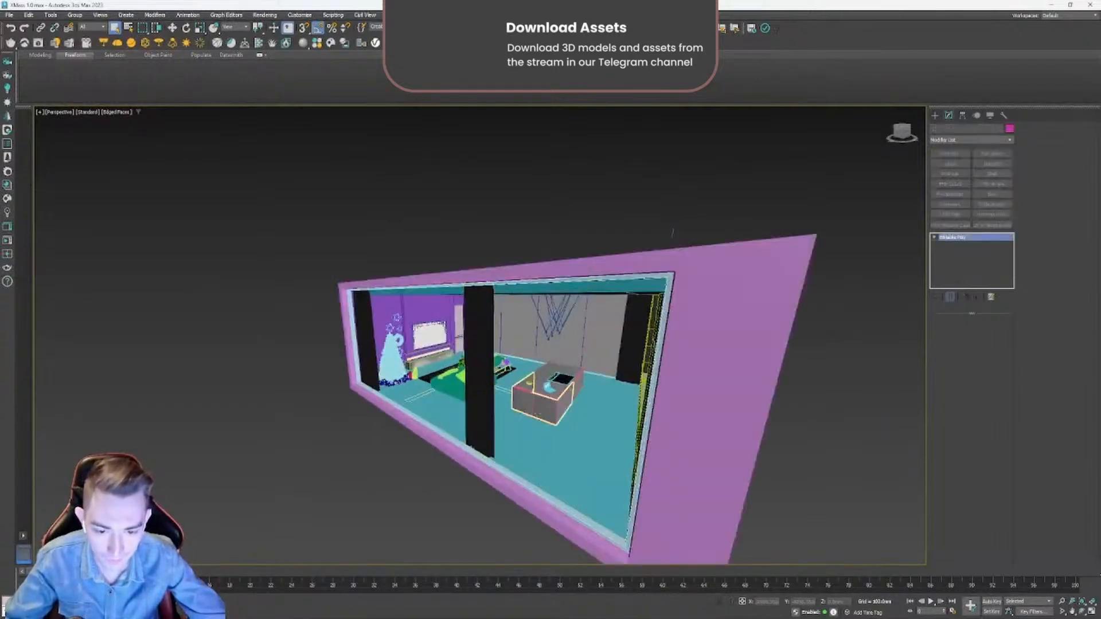
{"action": "scroll", "coordinate": [539, 399], "scroll_direction": "down", "scroll_amount": 5}
{"action": "middle_click_drag", "start_coordinate": [538, 399], "coordinate": [545, 439], "text": "alt"}
{"action": "left_click", "coordinate": [546, 43]}
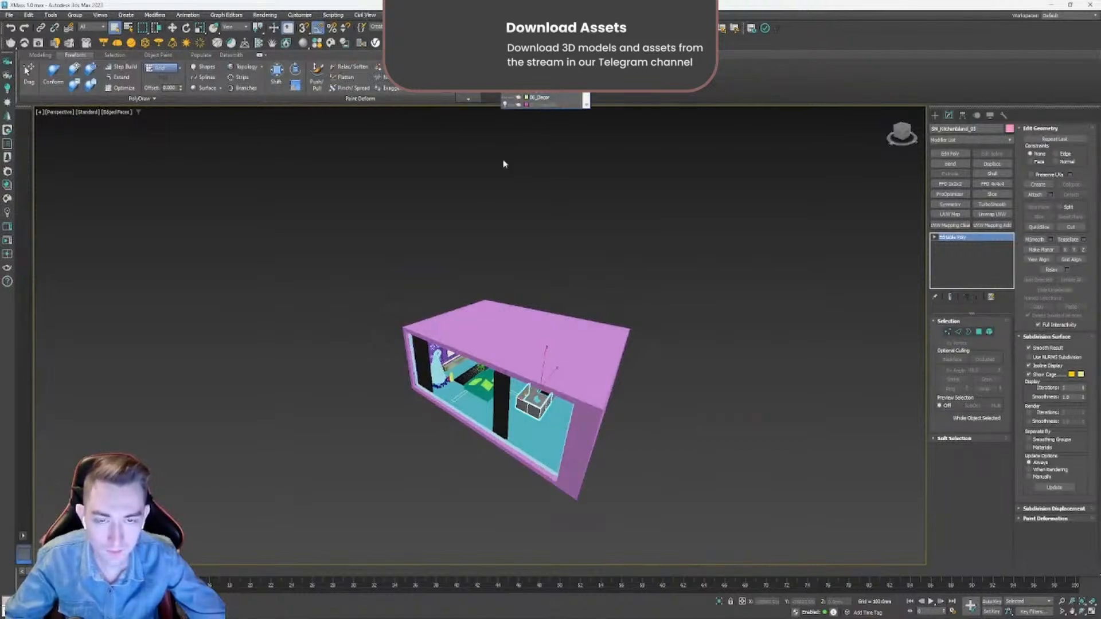
{"action": "left_click", "coordinate": [721, 274]}
- Switch to XMassProject in Unreal Engine and bring up the Content Browser over the viewport
{"action": "left_click", "coordinate": [1052, 4]}
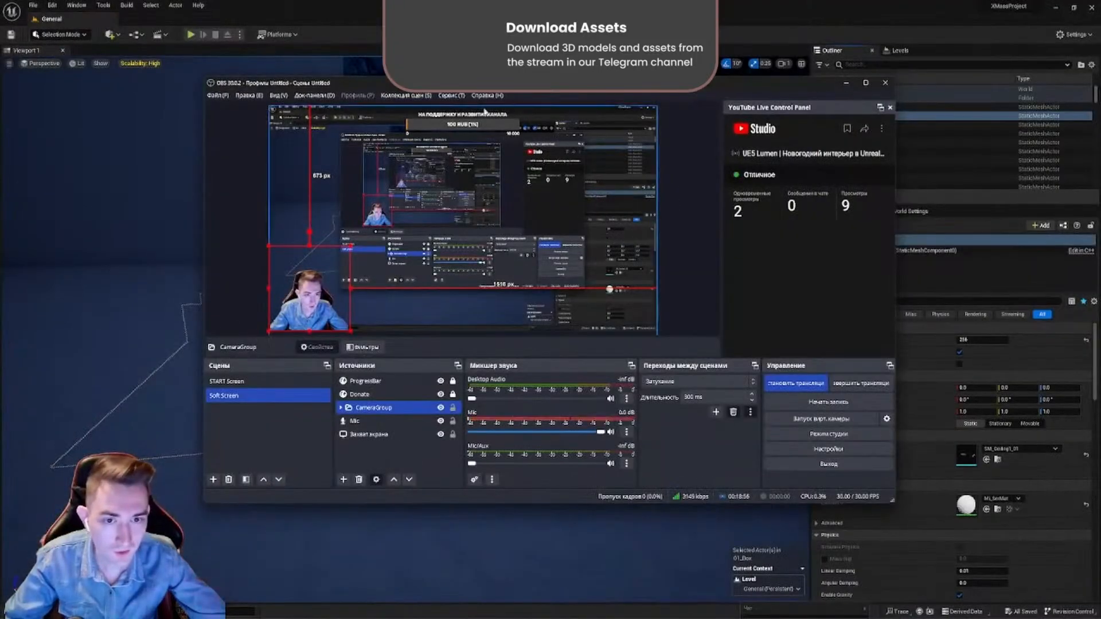
{"action": "left_click_drag", "start_coordinate": [401, 83], "coordinate": [292, 122]}
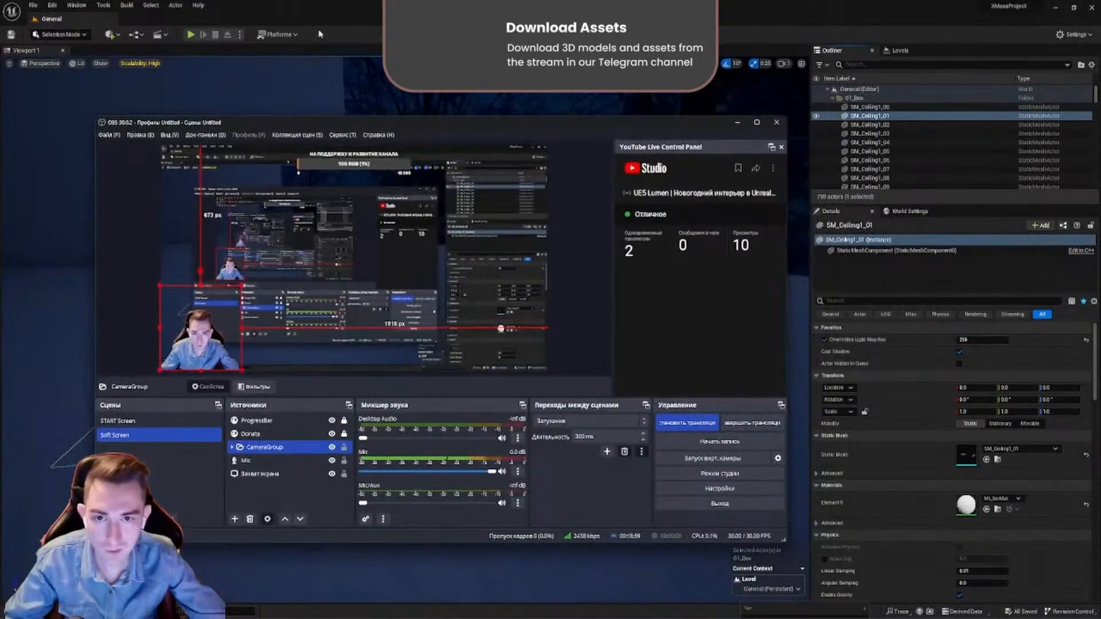
{"action": "left_click", "coordinate": [289, 11]}
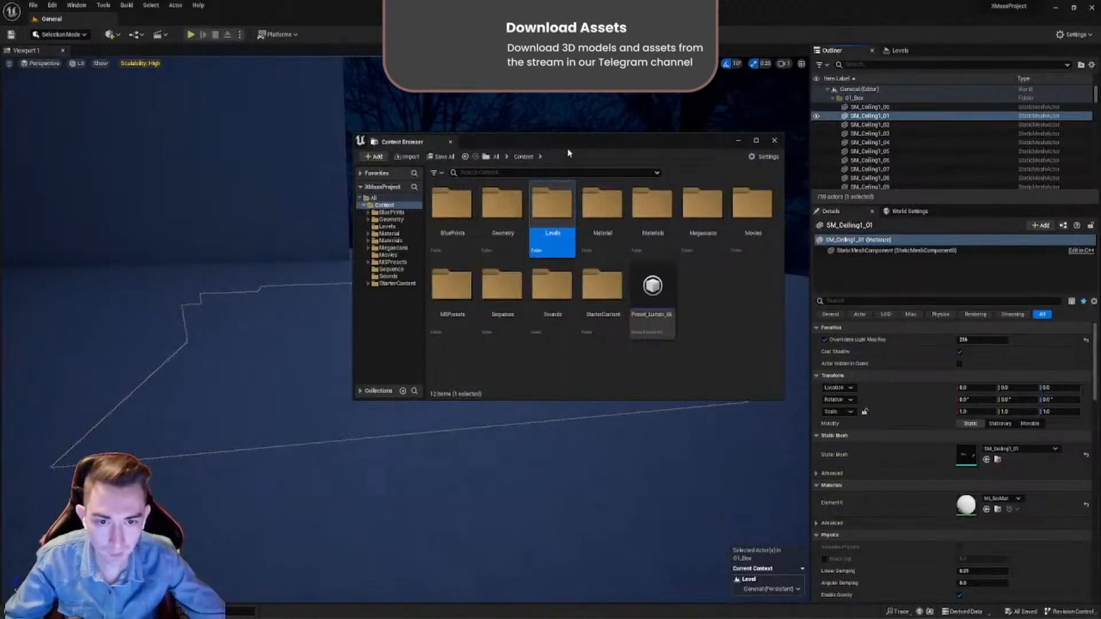
{"action": "left_click_drag", "start_coordinate": [570, 154], "coordinate": [421, 237]}
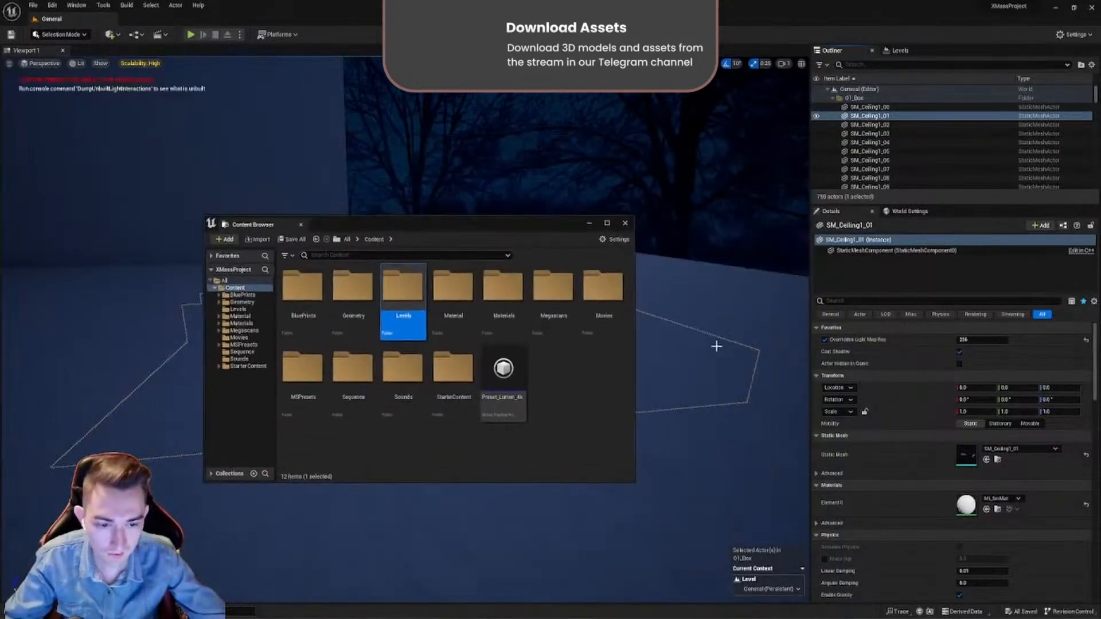
{"action": "right_click_drag", "start_coordinate": [713, 358], "coordinate": [688, 433]}
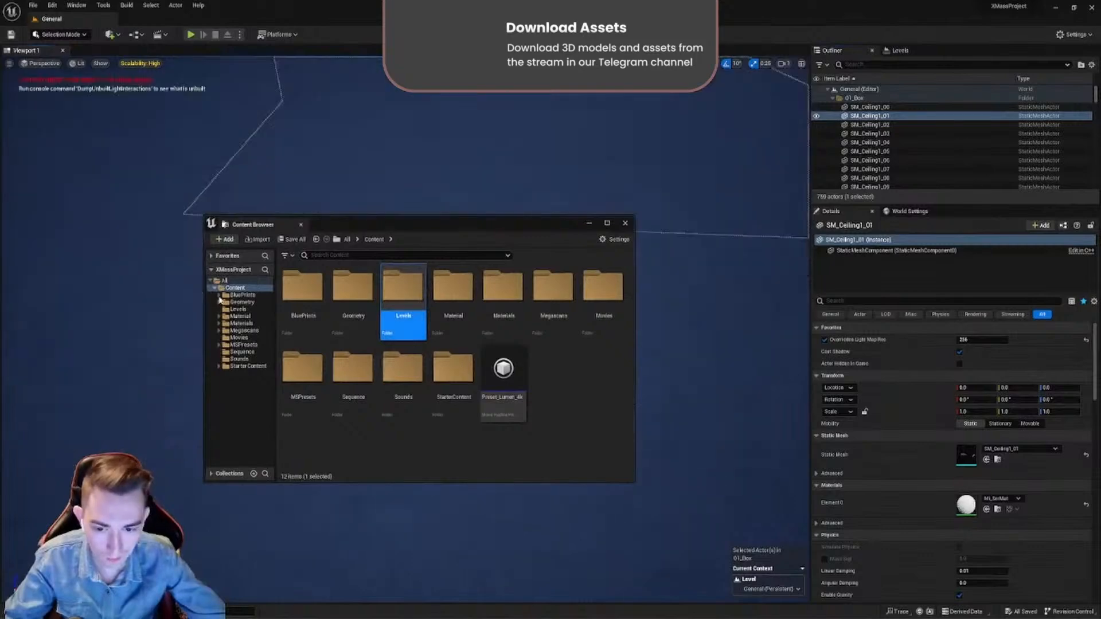
- Create a new folder named XMASS in the project's Content folder and open it
{"action": "right_click", "coordinate": [557, 420]}
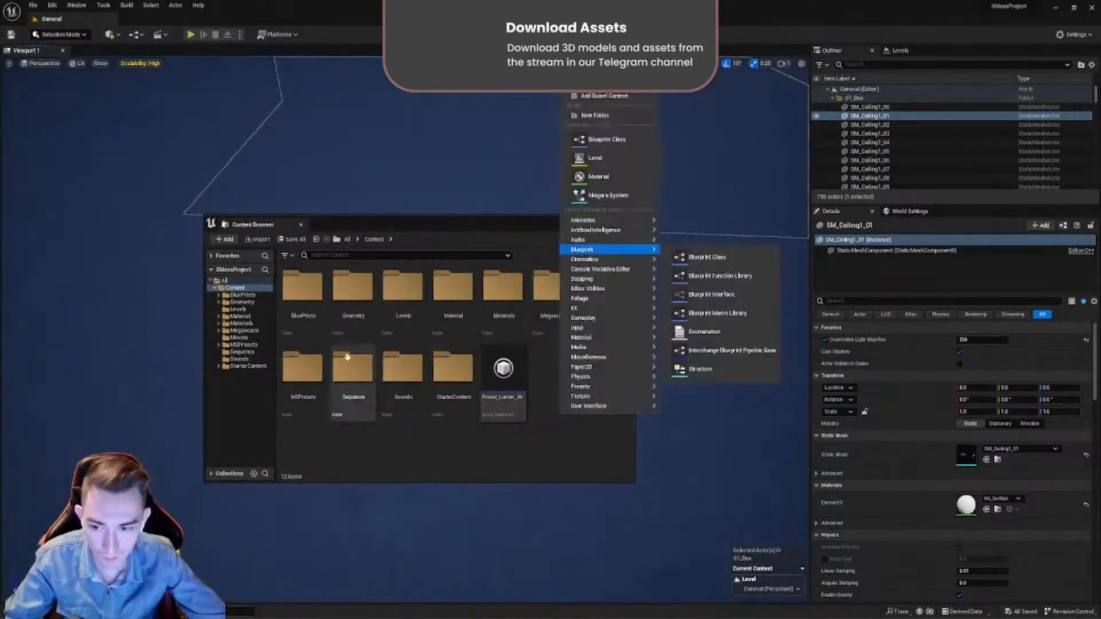
{"action": "left_click", "coordinate": [595, 115]}
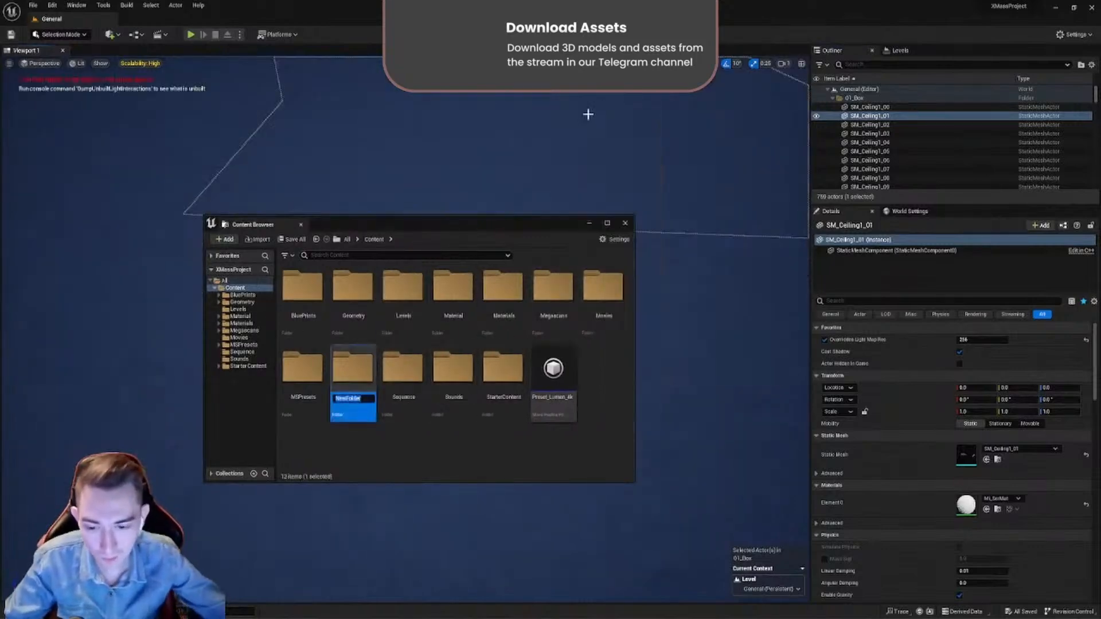
{"action": "key", "text": "BackSpace"}
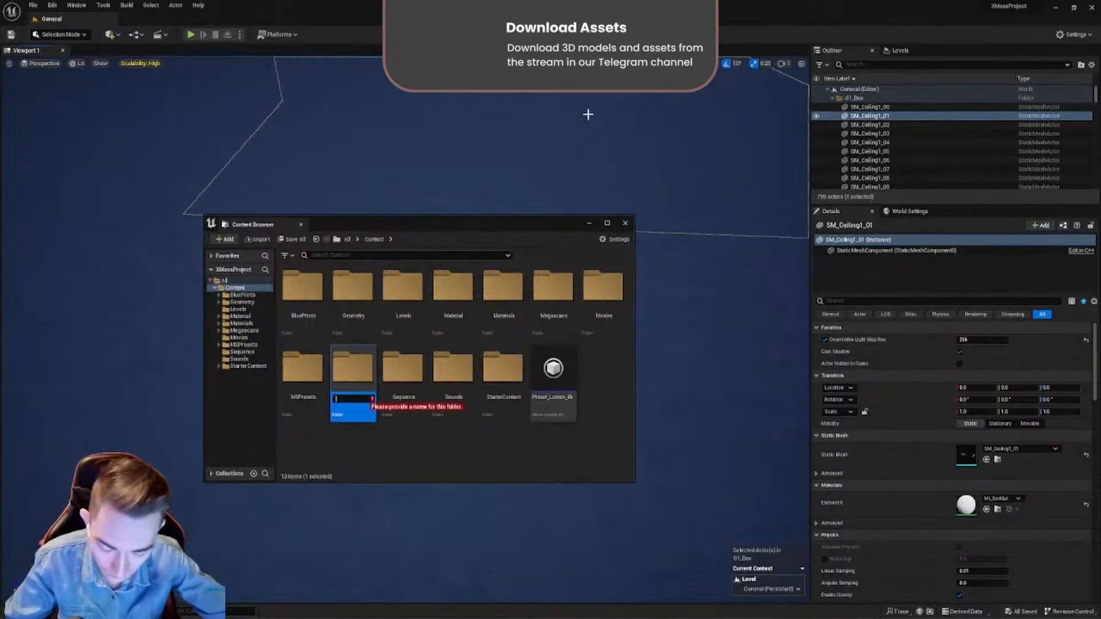
{"action": "type", "text": "XMASS"}
{"action": "key", "text": "Return"}
{"action": "key", "text": "Return"}
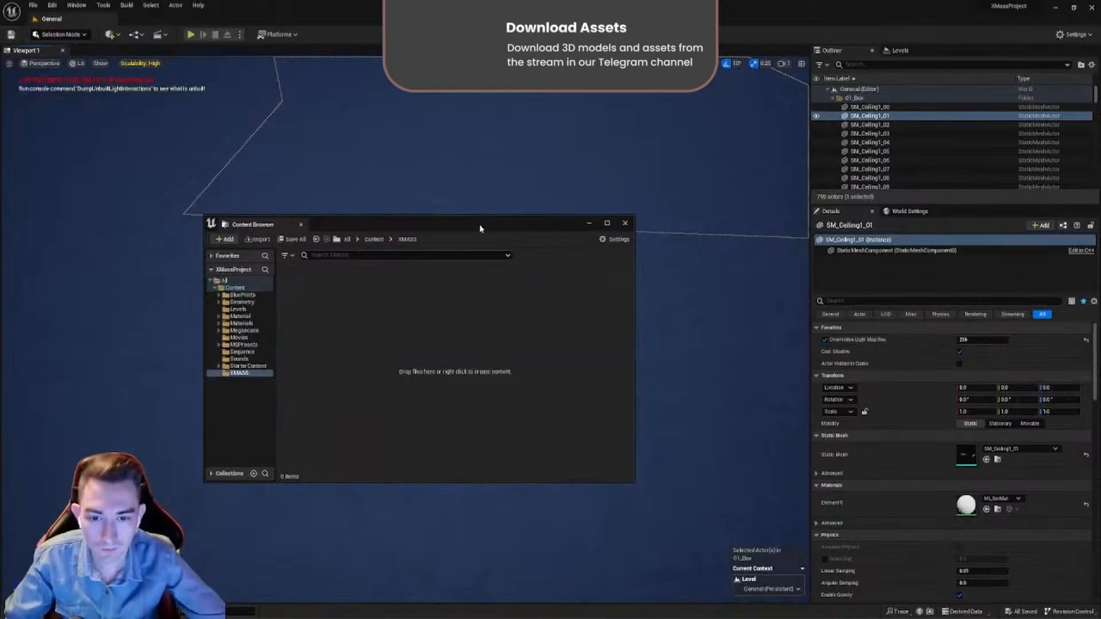
- Create a new level named General inside the XMASS folder
{"action": "left_click_drag", "start_coordinate": [481, 228], "coordinate": [558, 204]}
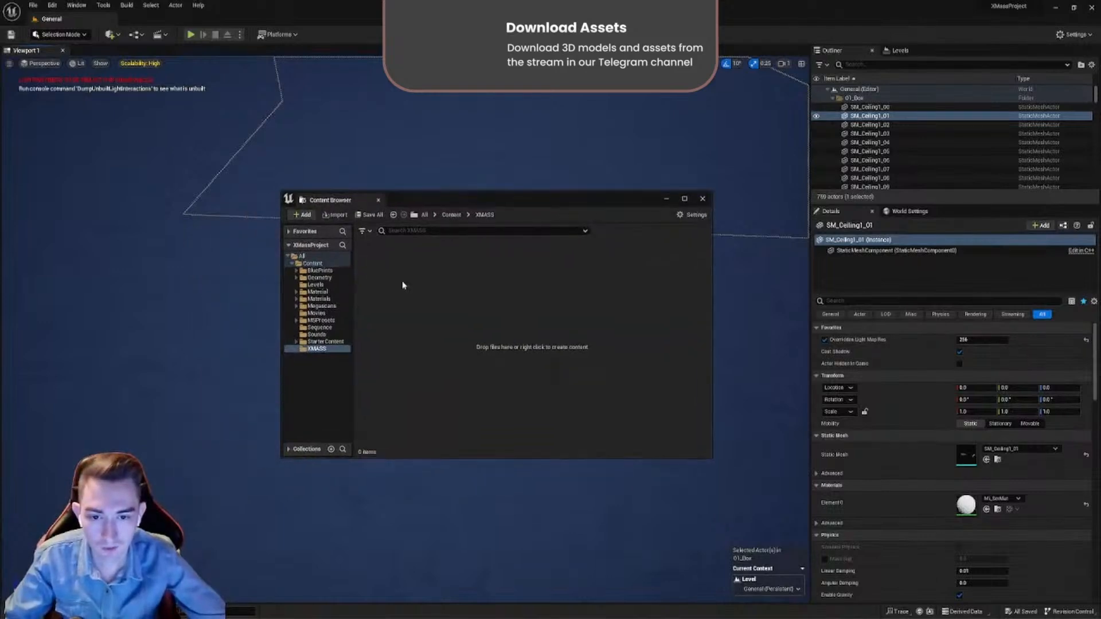
{"action": "right_click", "coordinate": [450, 325]}
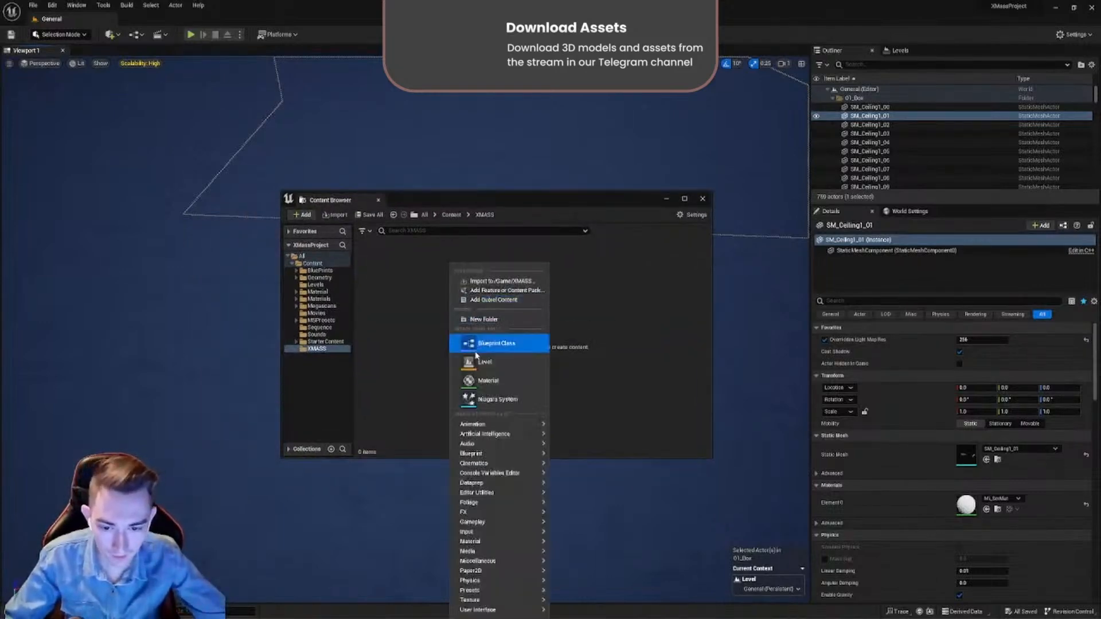
{"action": "left_click", "coordinate": [490, 363]}
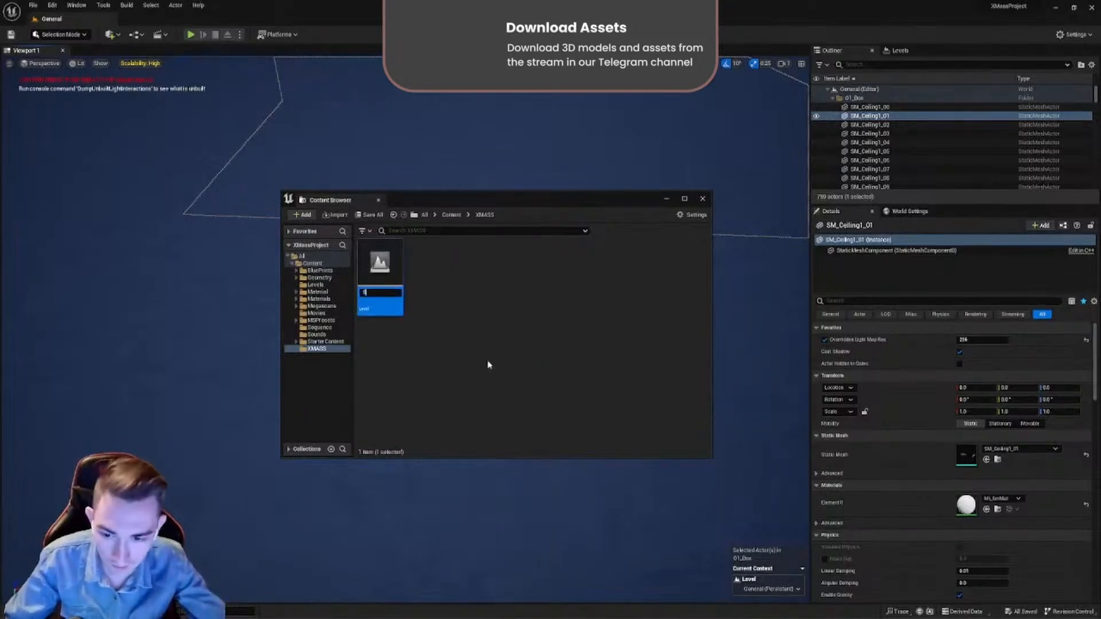
{"action": "key", "text": "BackSpace"}
{"action": "type", "text": "G"}
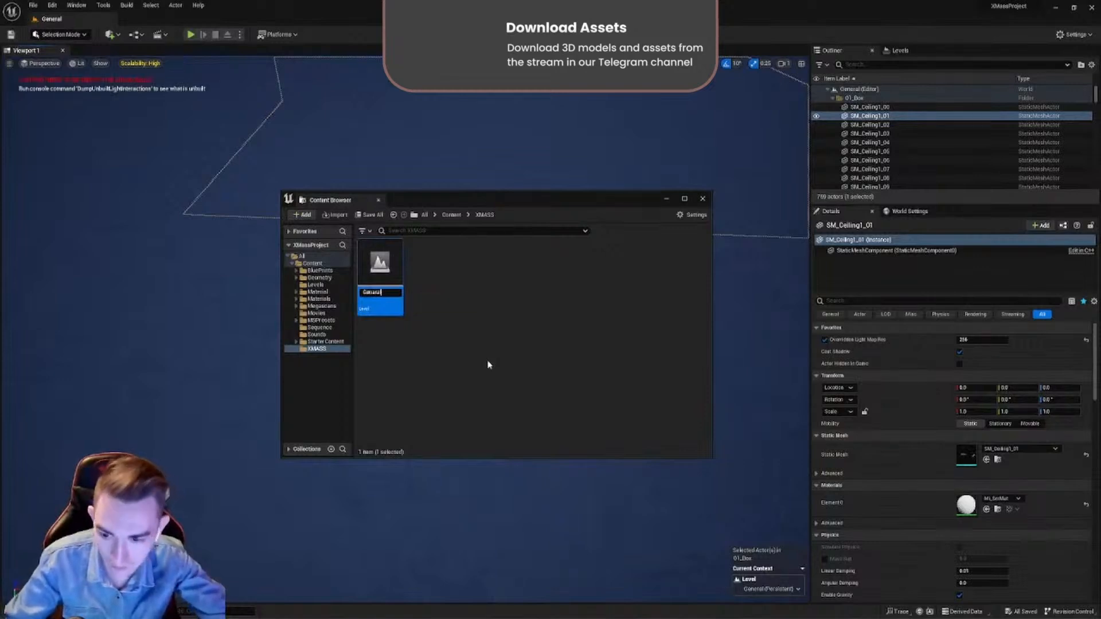
{"action": "type", "text": "eneral"}
{"action": "key", "text": "Return"}
- Save the new General level and open it
{"action": "key", "text": "ctrl+shift+s"}
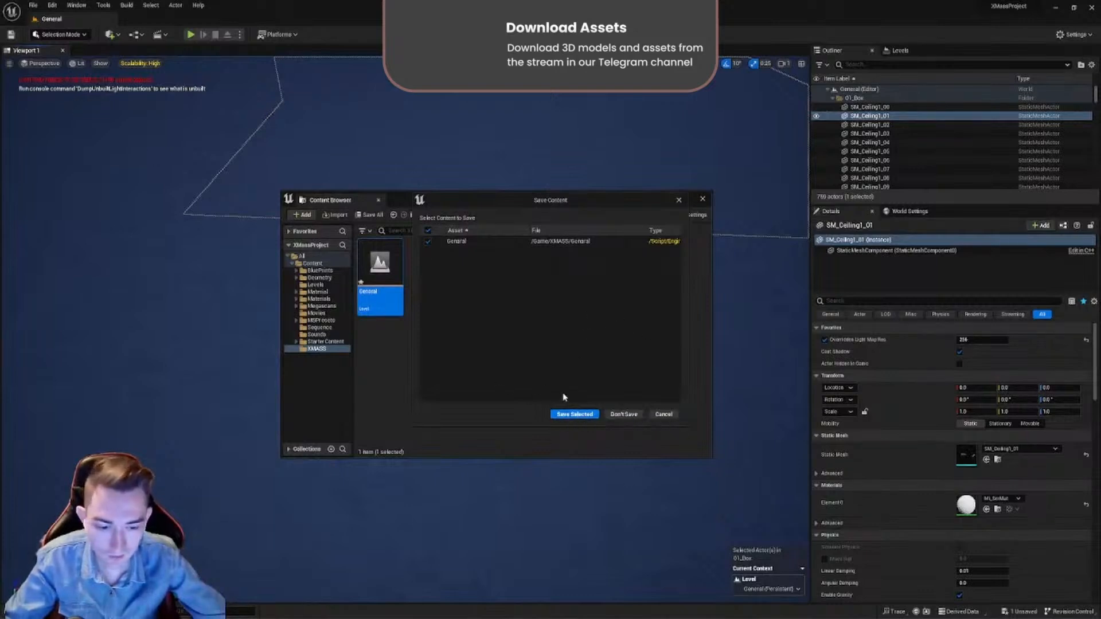
{"action": "left_click", "coordinate": [623, 414]}
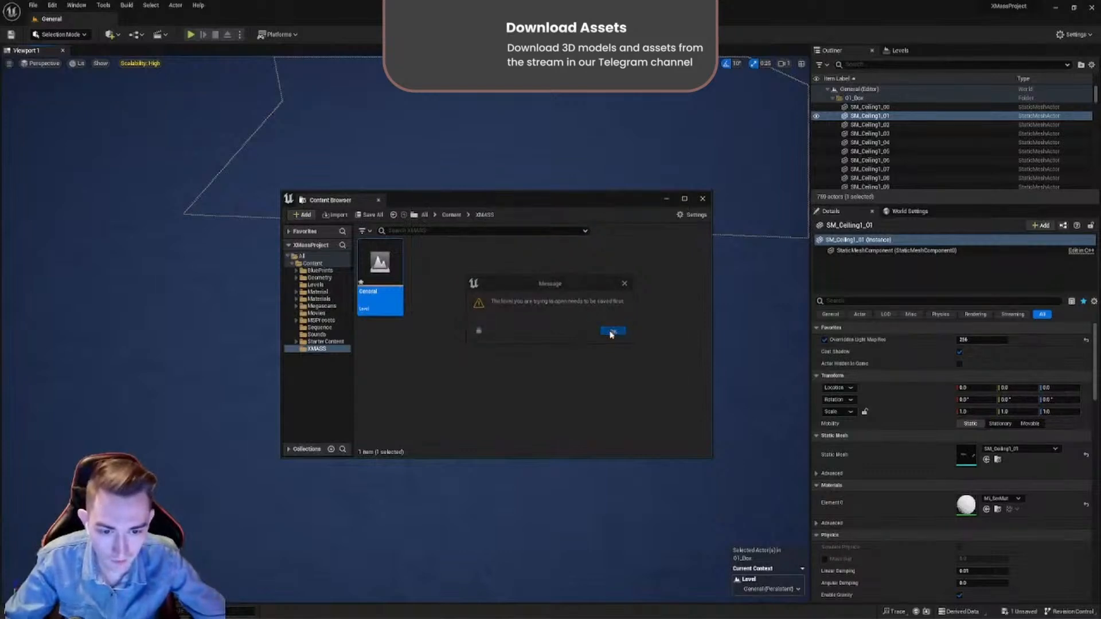
{"action": "left_click", "coordinate": [612, 331]}
{"action": "double_click", "coordinate": [384, 281]}
{"action": "left_click", "coordinate": [575, 413]}
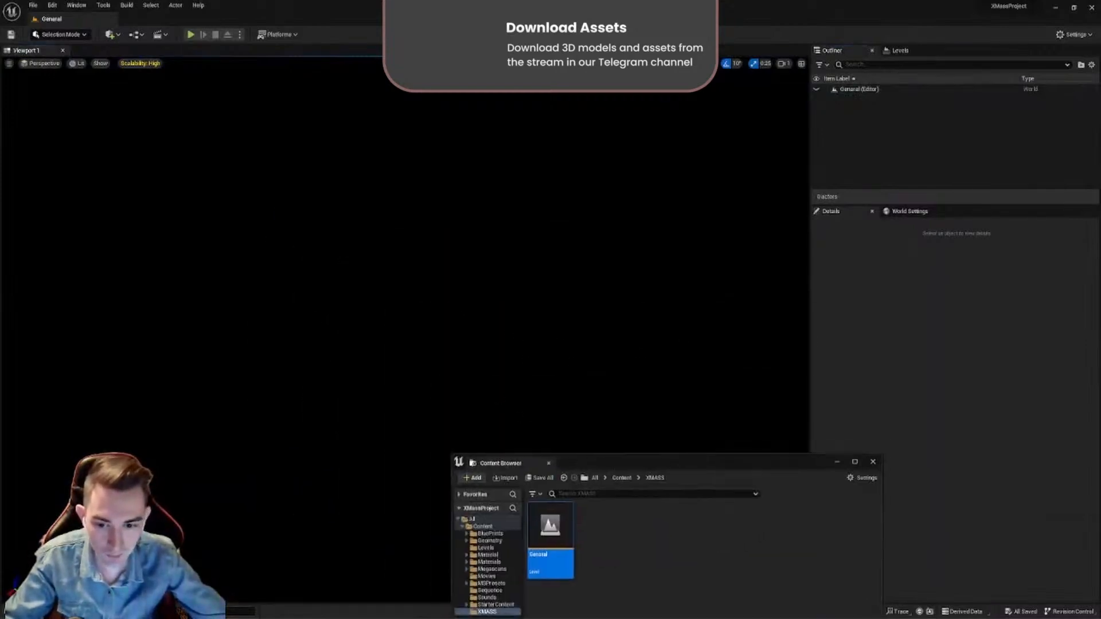
- Create a folder named Geometry inside the XMASS folder and open it
{"action": "right_click", "coordinate": [459, 270]}
{"action": "left_click", "coordinate": [470, 332]}
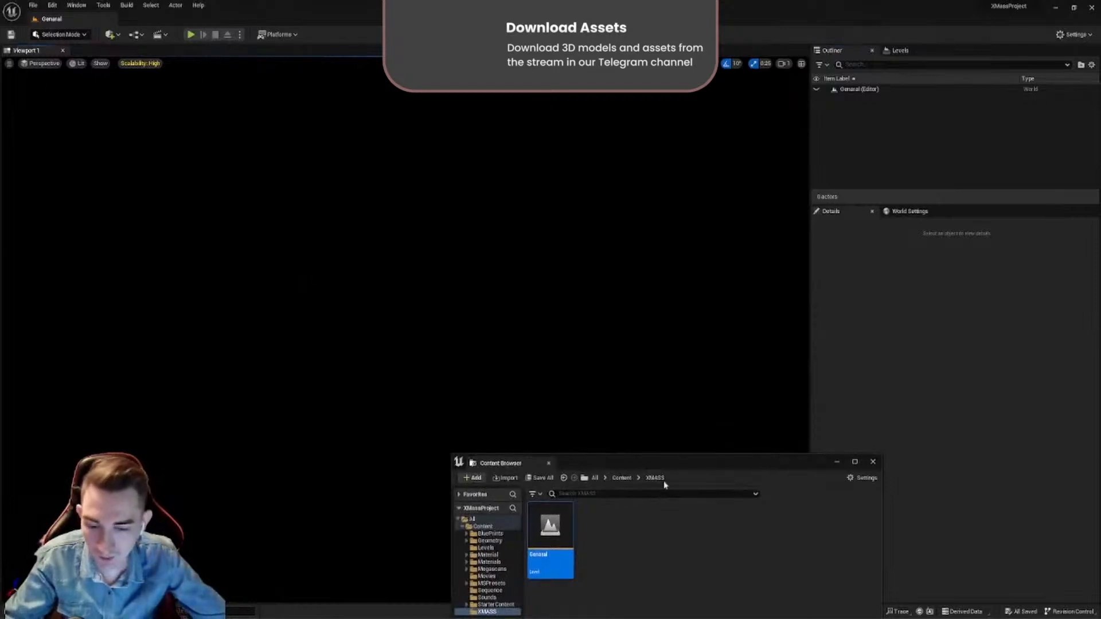
{"action": "left_click_drag", "start_coordinate": [627, 451], "coordinate": [506, 234]}
{"action": "left_click", "coordinate": [473, 345]}
{"action": "right_click", "coordinate": [461, 293]}
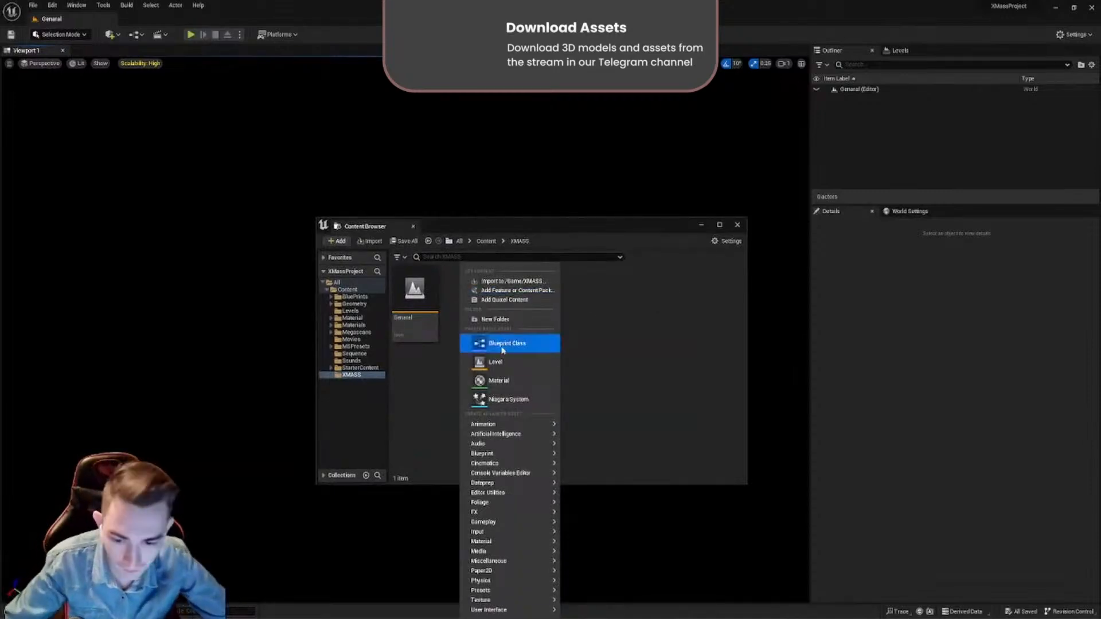
{"action": "left_click", "coordinate": [495, 319]}
{"action": "key", "text": "BackSpace"}
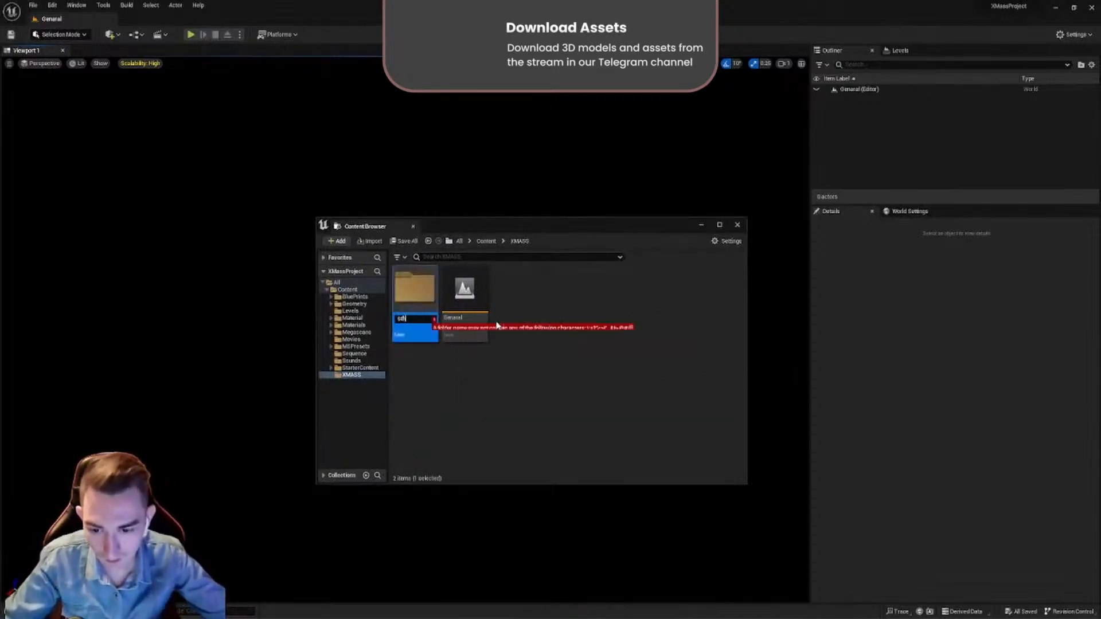
{"action": "type", "text": "Geometry"}
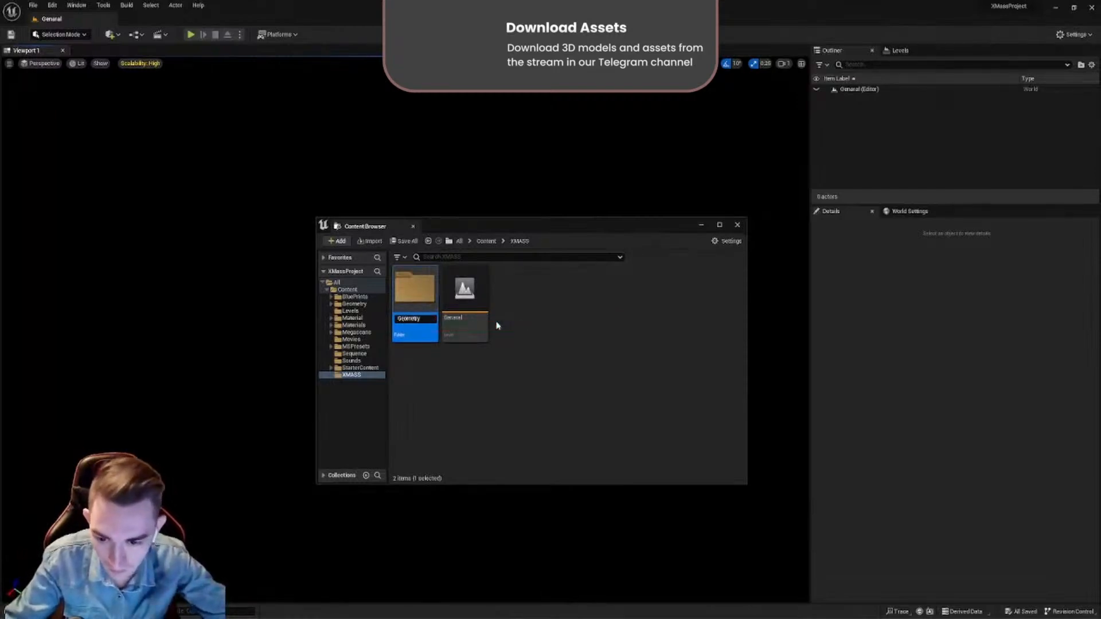
{"action": "key", "text": "Return"}
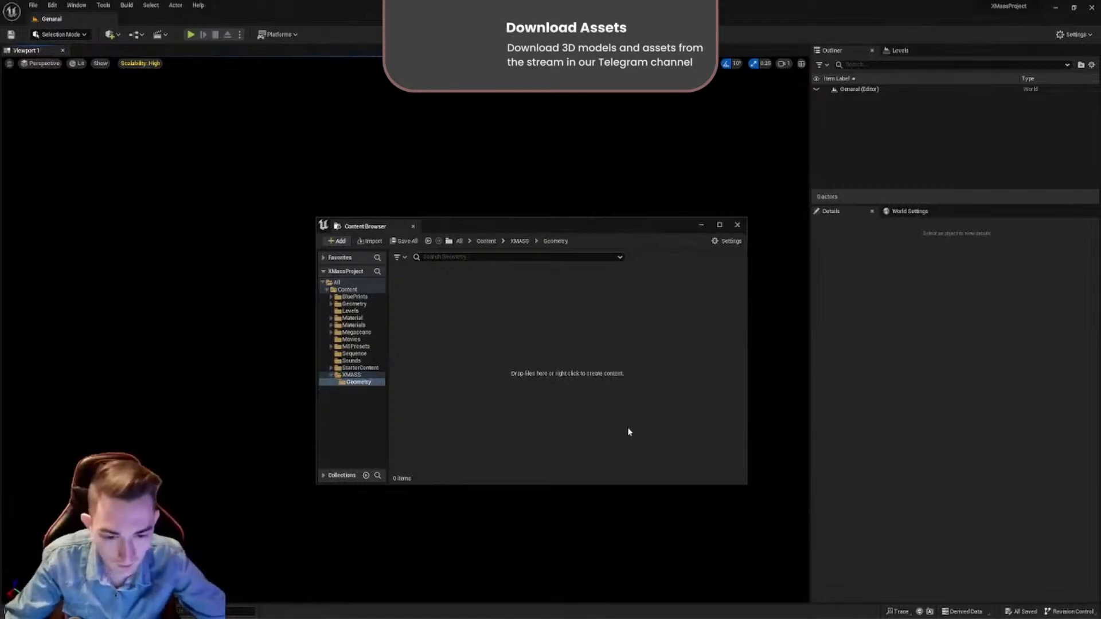
- Switch to File Explorer and bring xmas.fbx from XMassProject 5.2's FBX1 folder into the Geometry folder for import
{"action": "key", "text": "alt+Tab"}
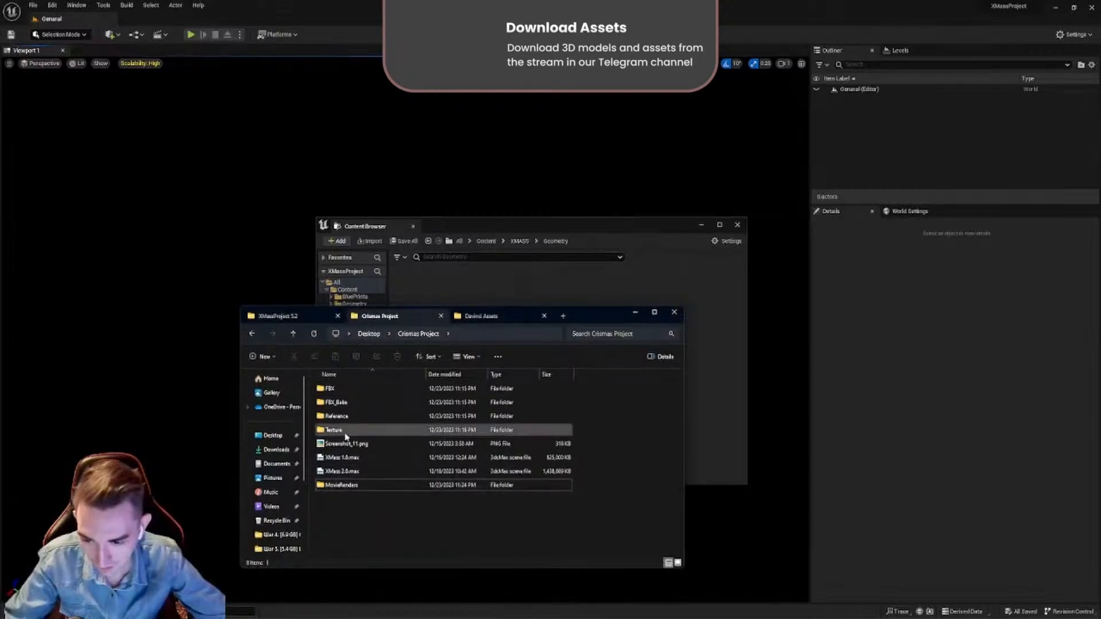
{"action": "left_click", "coordinate": [290, 316]}
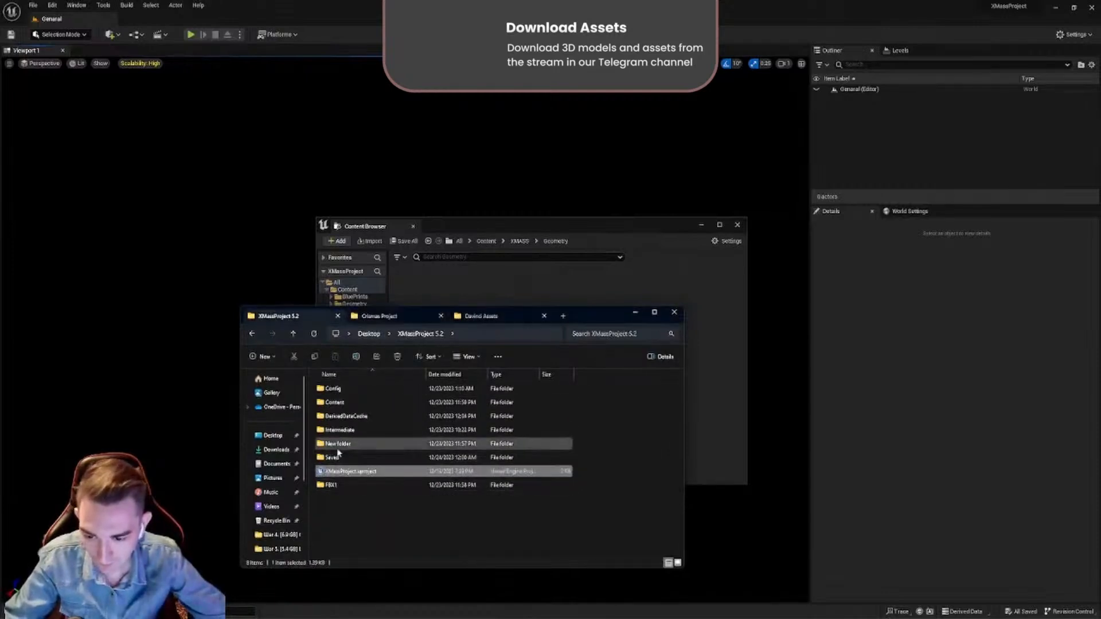
{"action": "double_click", "coordinate": [333, 486]}
{"action": "left_click", "coordinate": [337, 392]}
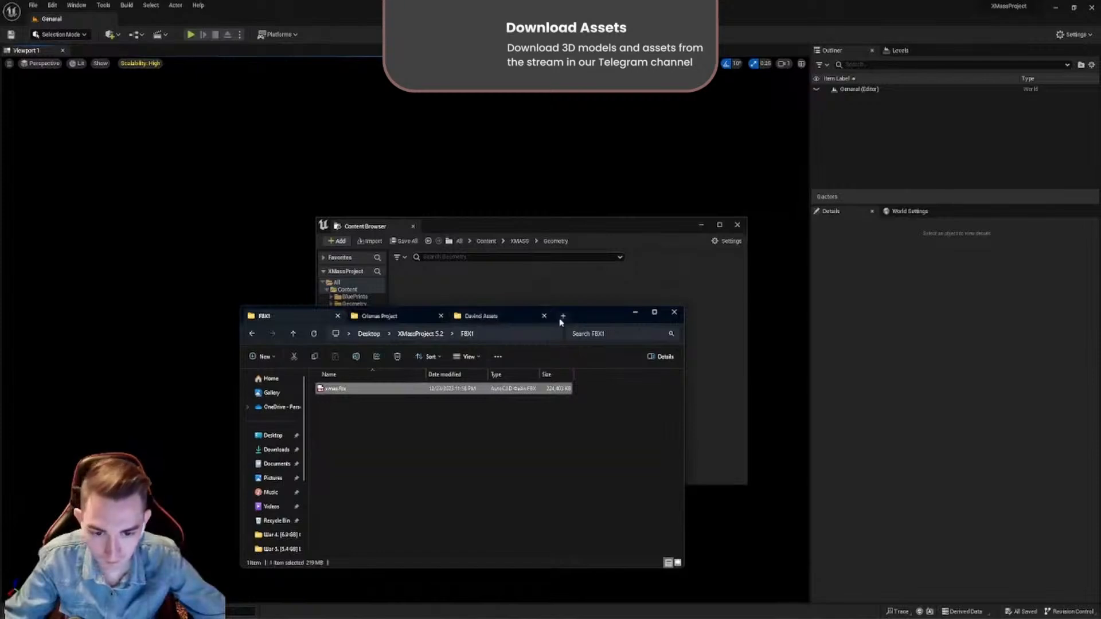
{"action": "left_click_drag", "start_coordinate": [579, 321], "coordinate": [864, 300]}
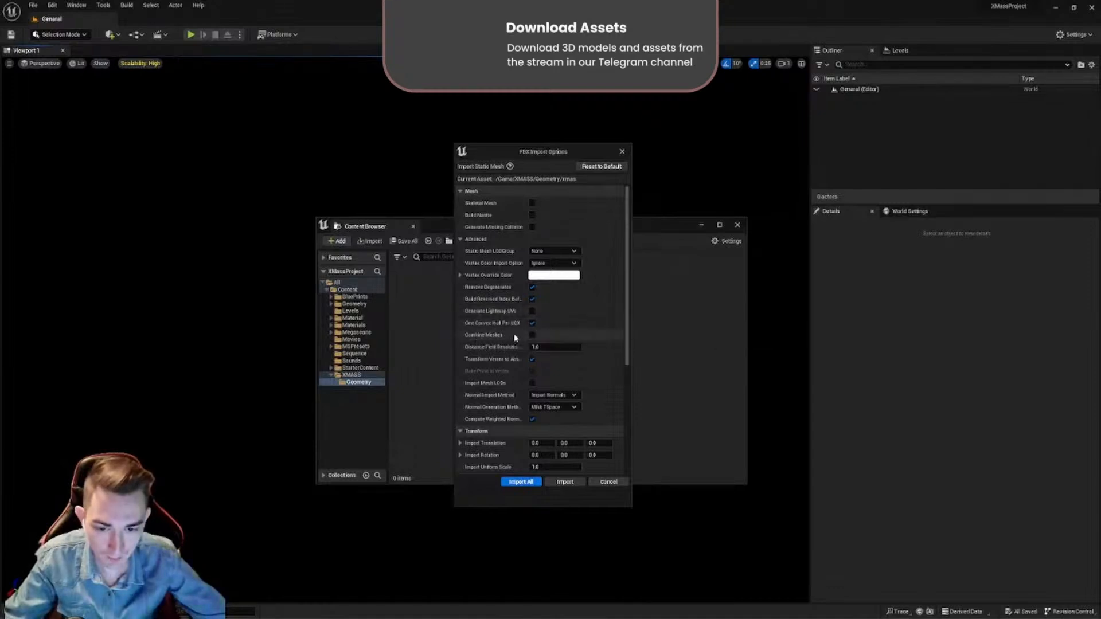
- Review the FBX import options, with Do Not Create Material as the material import method, and import everything with these settings
{"action": "scroll", "coordinate": [502, 395], "scroll_direction": "down", "scroll_amount": 3}
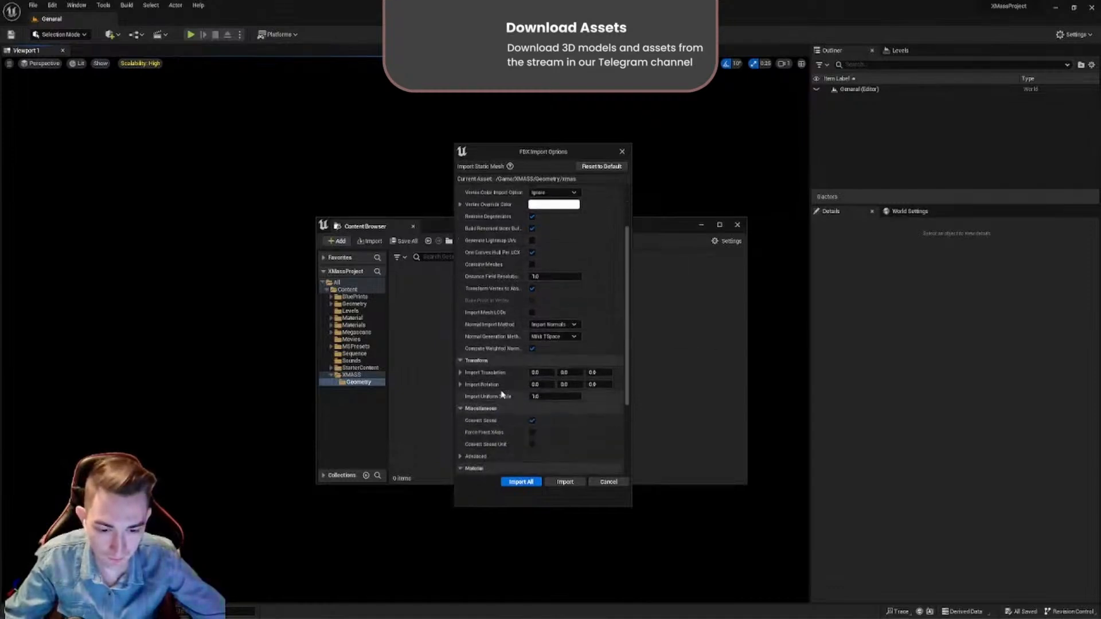
{"action": "scroll", "coordinate": [501, 395], "scroll_direction": "down", "scroll_amount": 3}
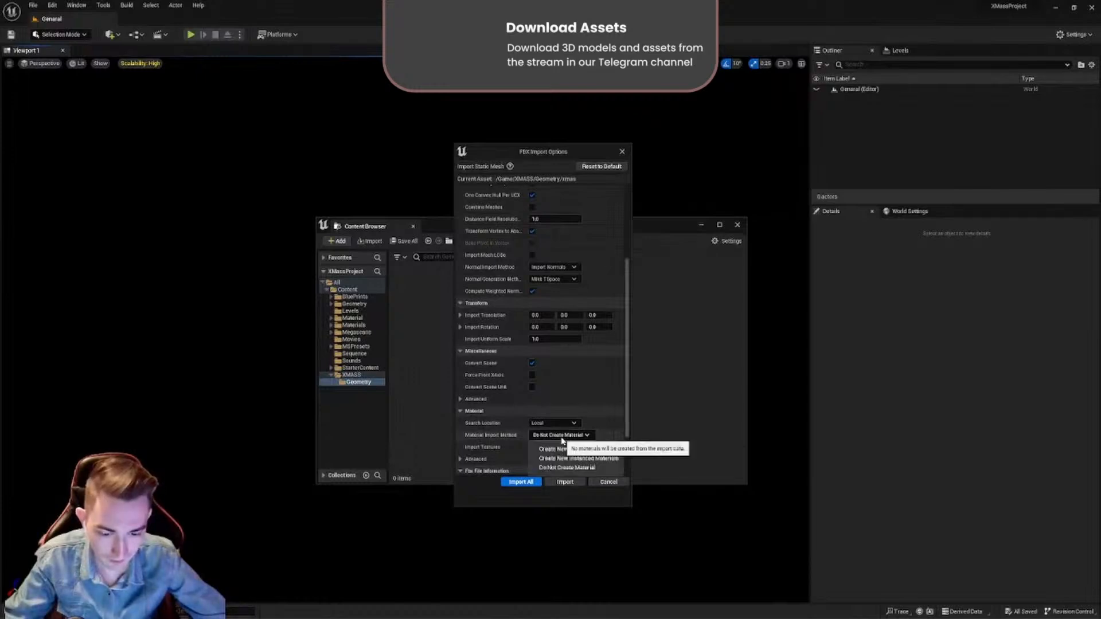
{"action": "scroll", "coordinate": [500, 421], "scroll_direction": "down", "scroll_amount": 2}
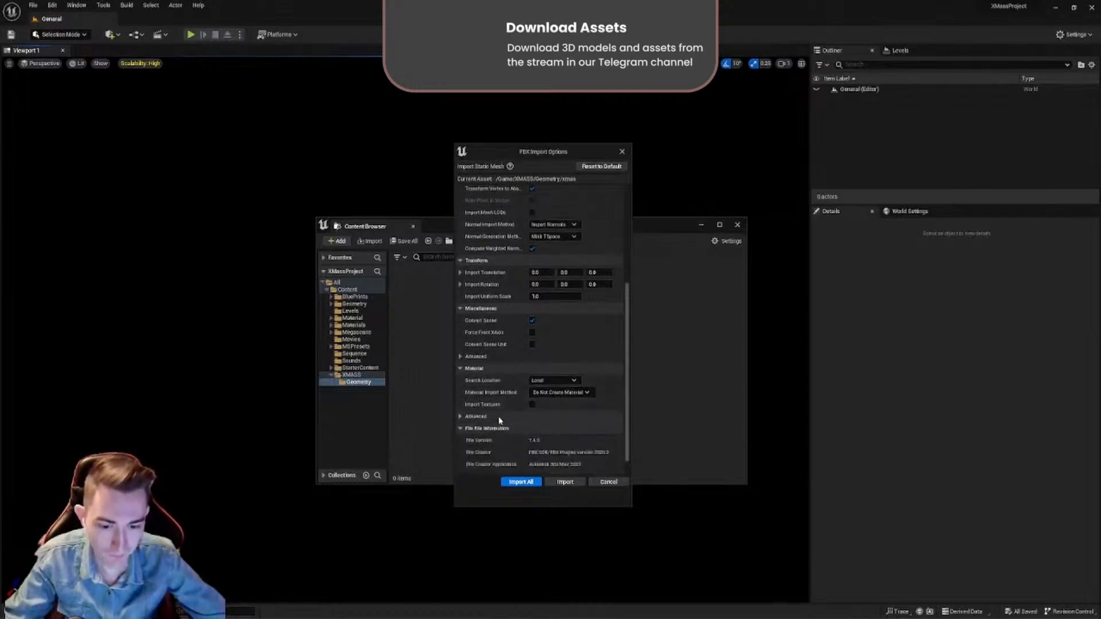
{"action": "scroll", "coordinate": [500, 421], "scroll_direction": "down", "scroll_amount": 1}
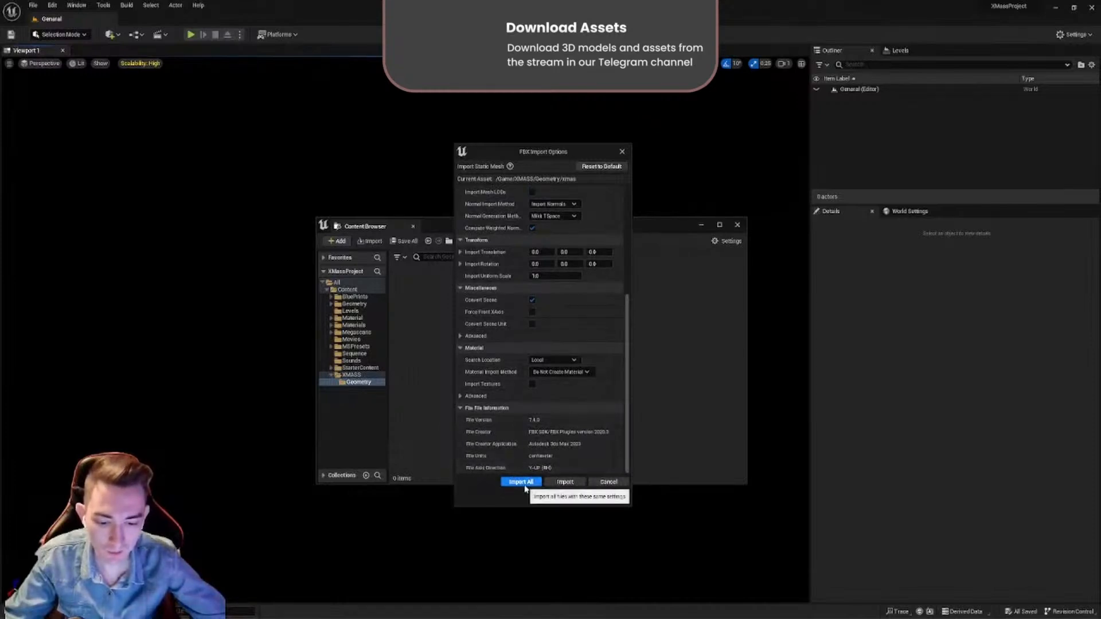
{"action": "left_click", "coordinate": [523, 483]}
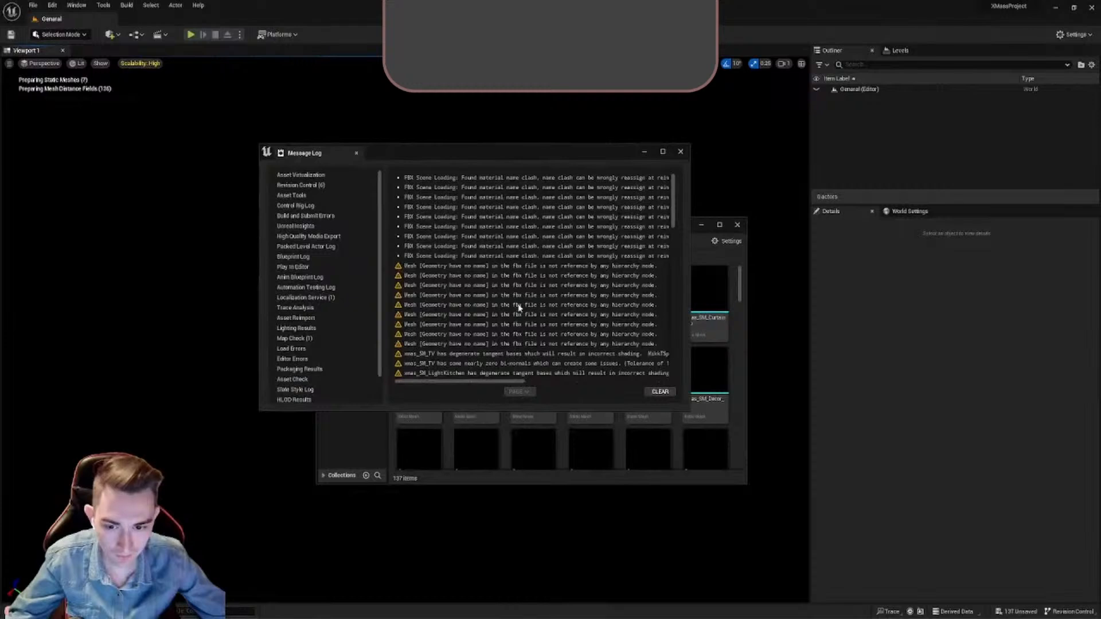
- Close the message log and browse the imported static meshes in the Geometry folder
{"action": "left_click", "coordinate": [681, 151]}
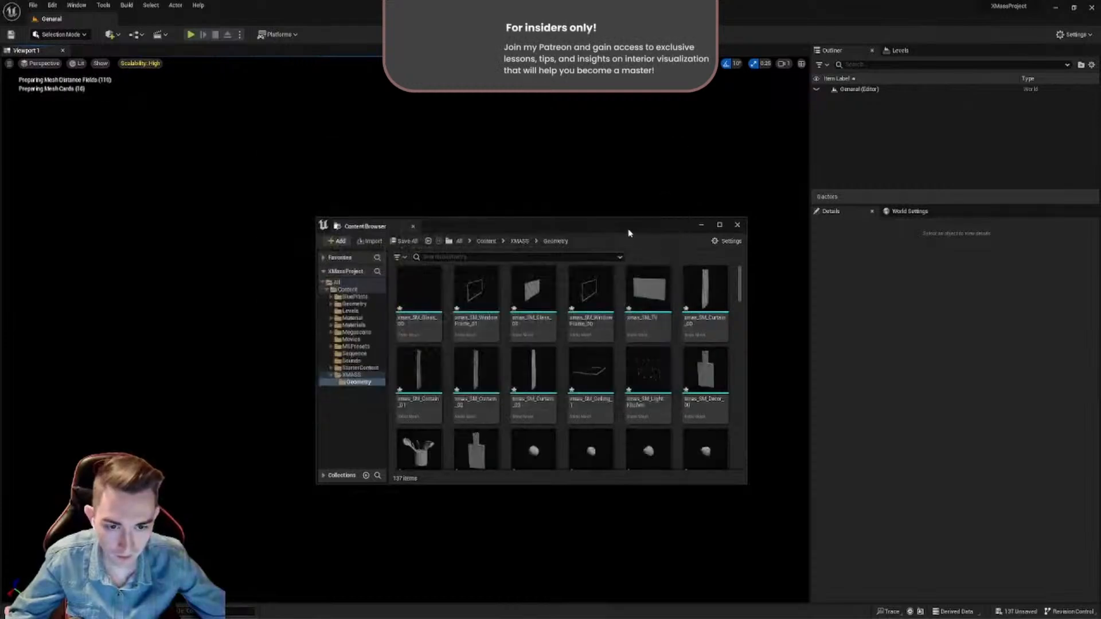
{"action": "left_click_drag", "start_coordinate": [629, 232], "coordinate": [672, 213]}
{"action": "scroll", "coordinate": [516, 402], "scroll_direction": "down", "scroll_amount": 5}
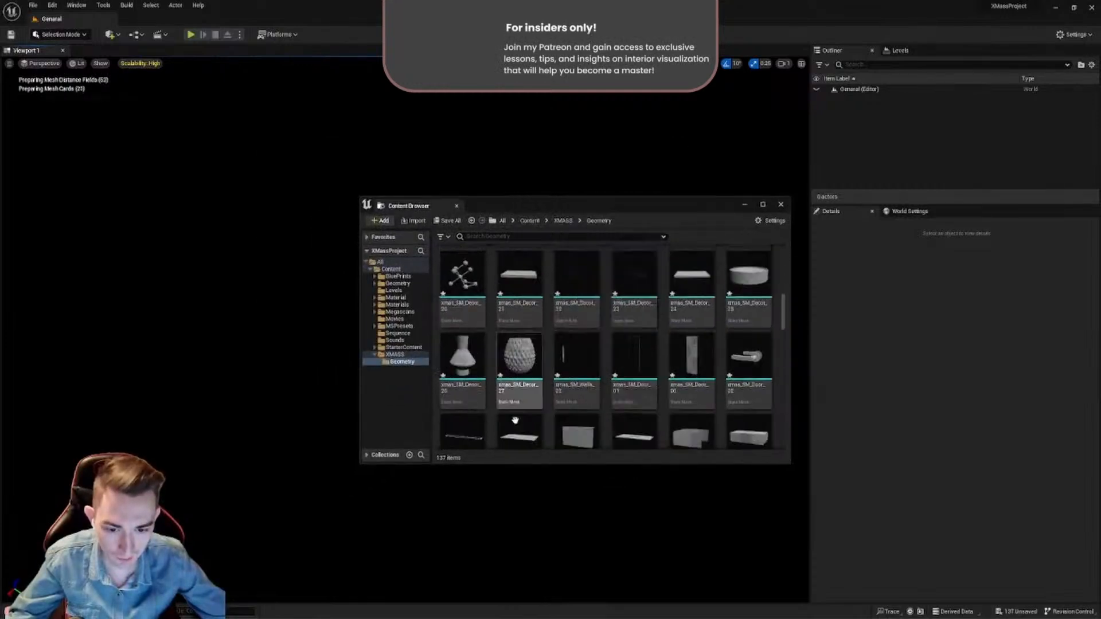
- Look through the imported static meshes in the Geometry folder and save all the unsaved assets
{"action": "scroll", "coordinate": [515, 420], "scroll_direction": "down", "scroll_amount": 8}
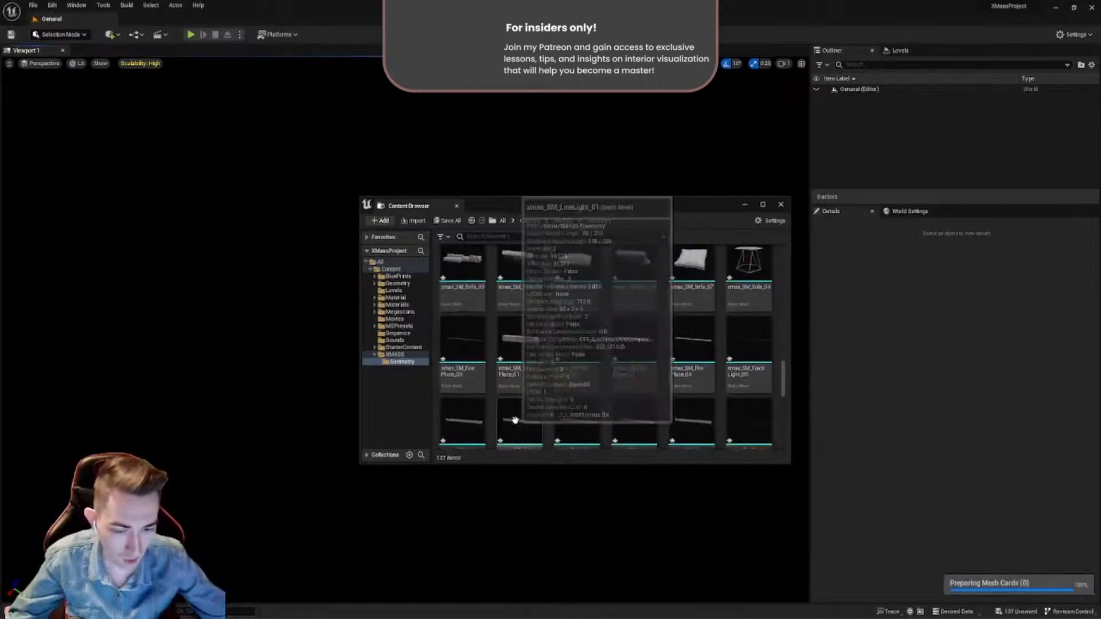
{"action": "scroll", "coordinate": [515, 421], "scroll_direction": "down", "scroll_amount": 10}
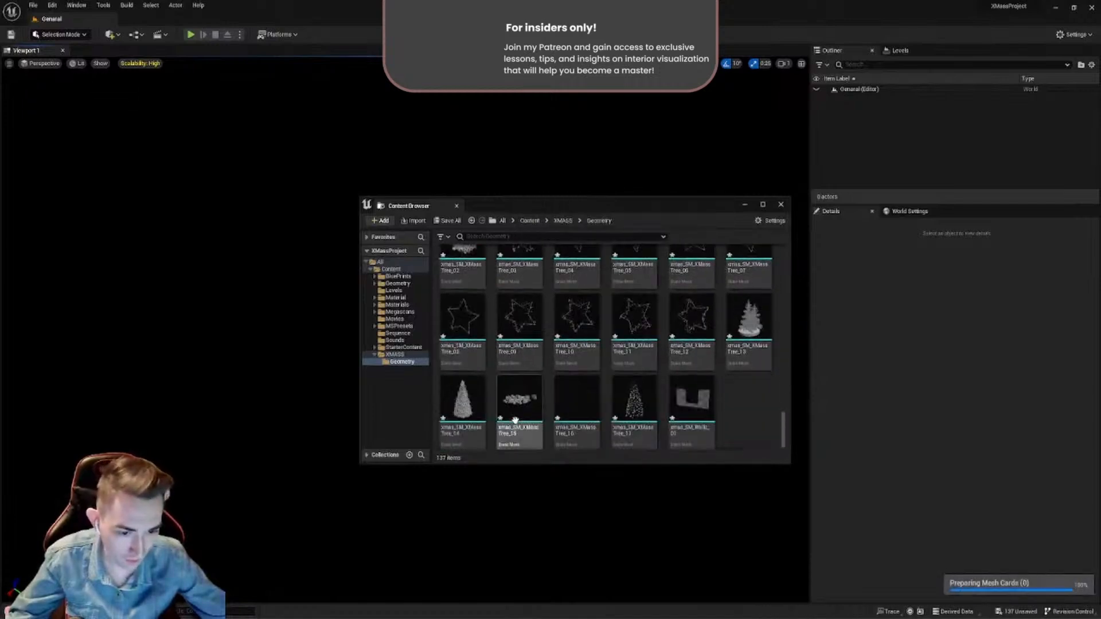
{"action": "scroll", "coordinate": [515, 420], "scroll_direction": "down", "scroll_amount": 1}
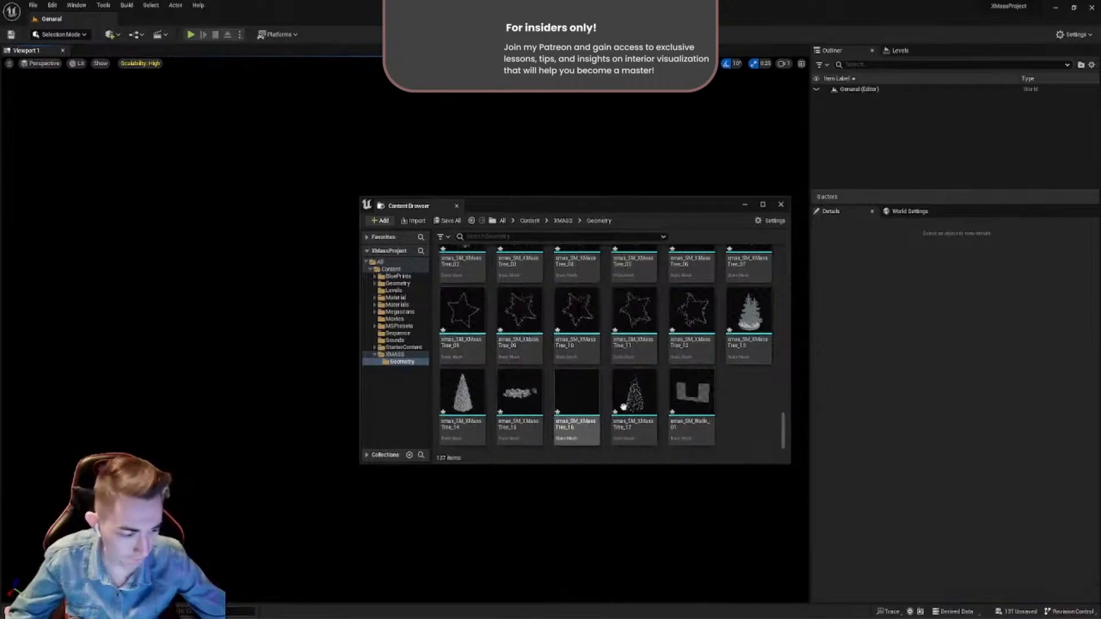
{"action": "scroll", "coordinate": [623, 406], "scroll_direction": "up", "scroll_amount": 6}
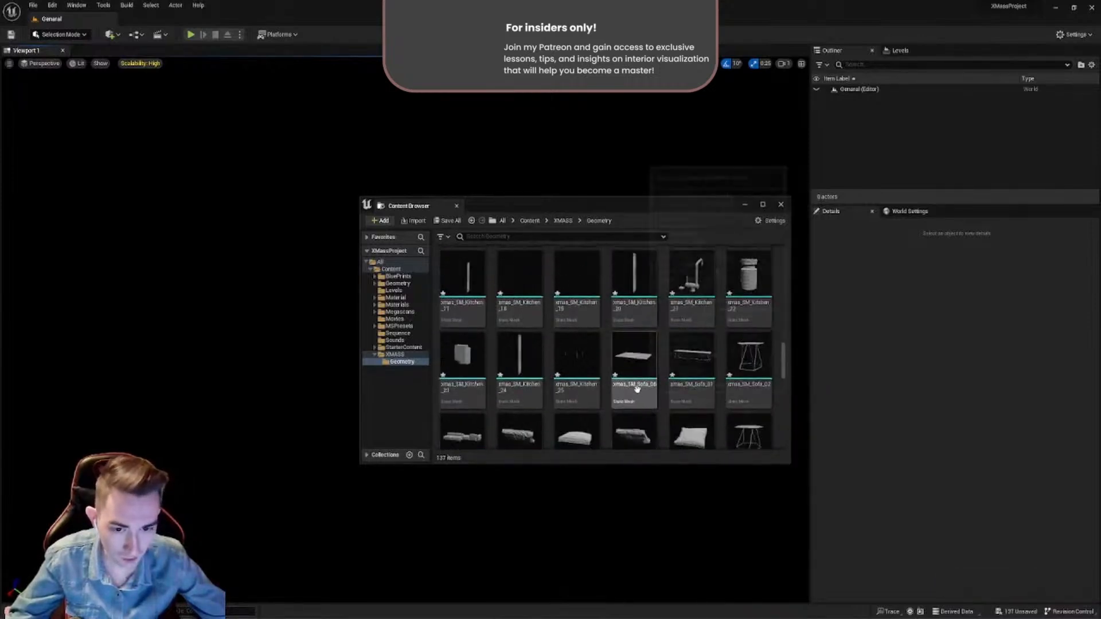
{"action": "scroll", "coordinate": [637, 389], "scroll_direction": "up", "scroll_amount": 10}
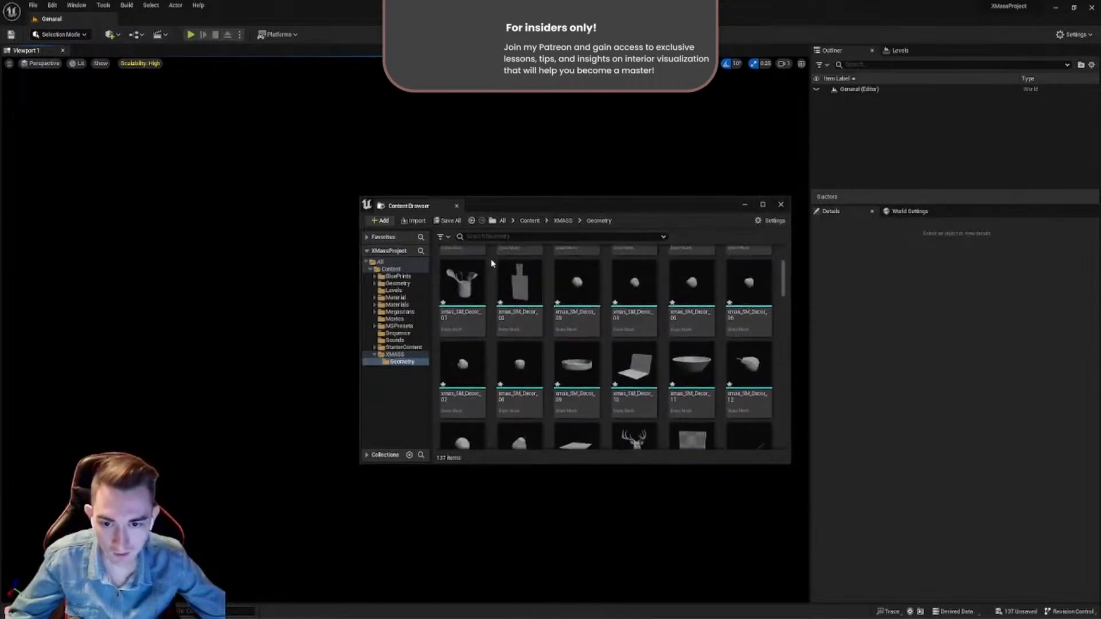
{"action": "left_click", "coordinate": [447, 220]}
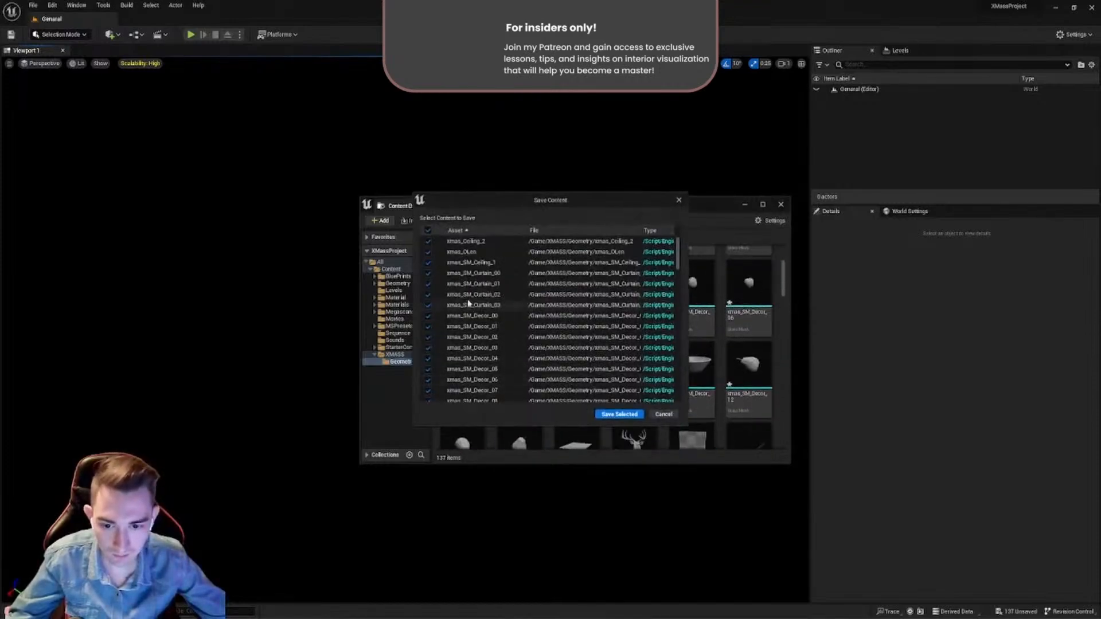
{"action": "scroll", "coordinate": [466, 323], "scroll_direction": "down", "scroll_amount": 8}
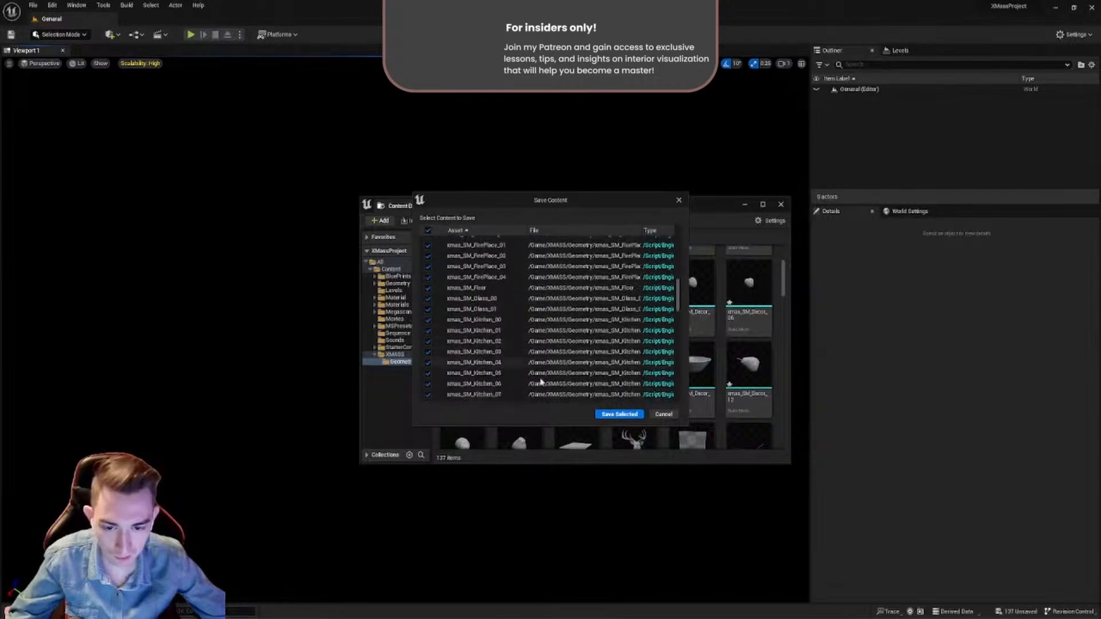
{"action": "left_click", "coordinate": [612, 414]}
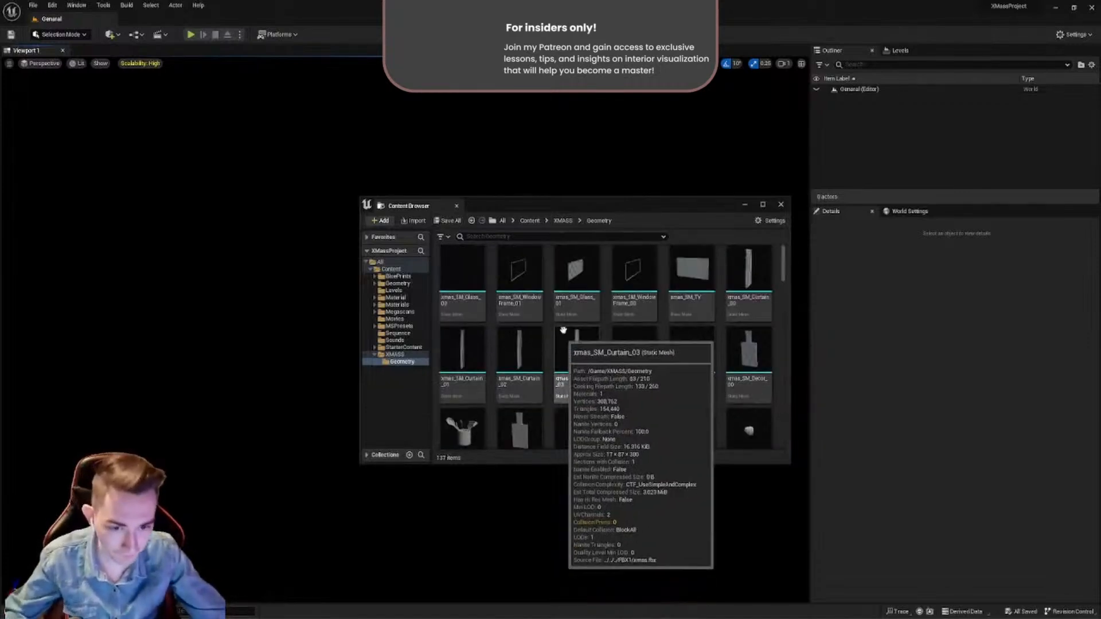
- Select all the static meshes in the Geometry folder and place them together in the General level
{"action": "left_click_drag", "start_coordinate": [551, 205], "coordinate": [678, 228]}
{"action": "left_click", "coordinate": [626, 405]}
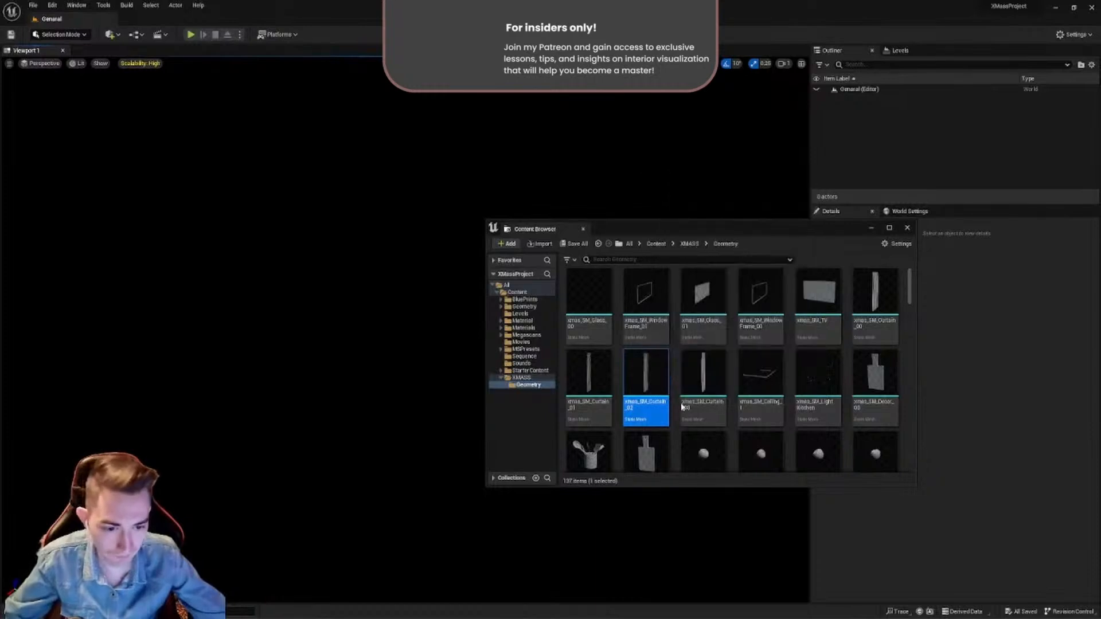
{"action": "key", "text": "ctrl+a"}
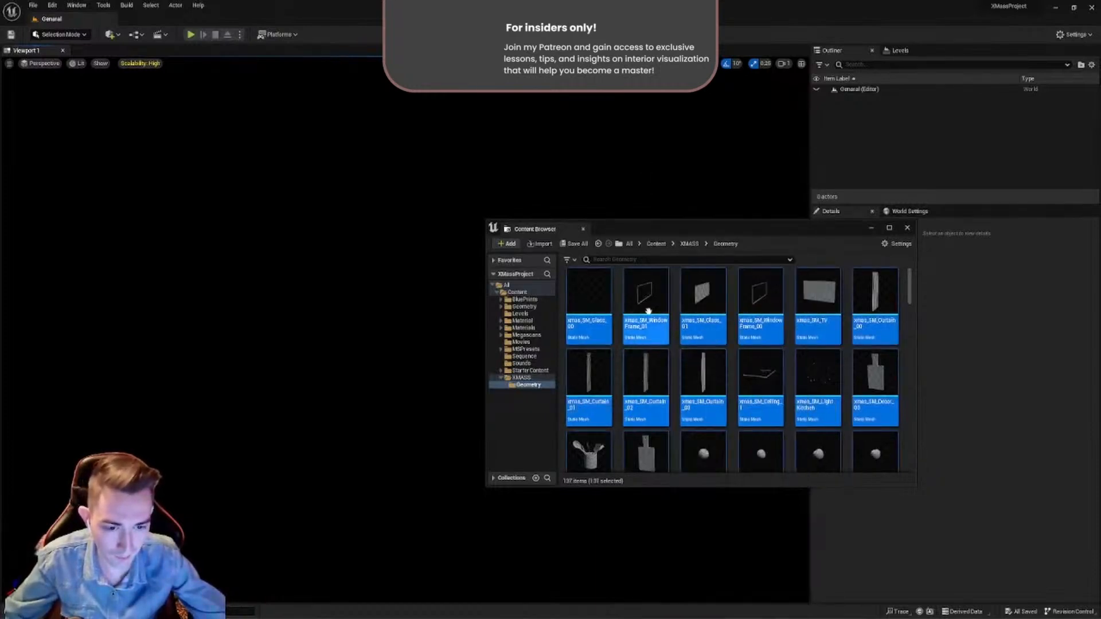
{"action": "left_click_drag", "start_coordinate": [648, 315], "coordinate": [305, 275]}
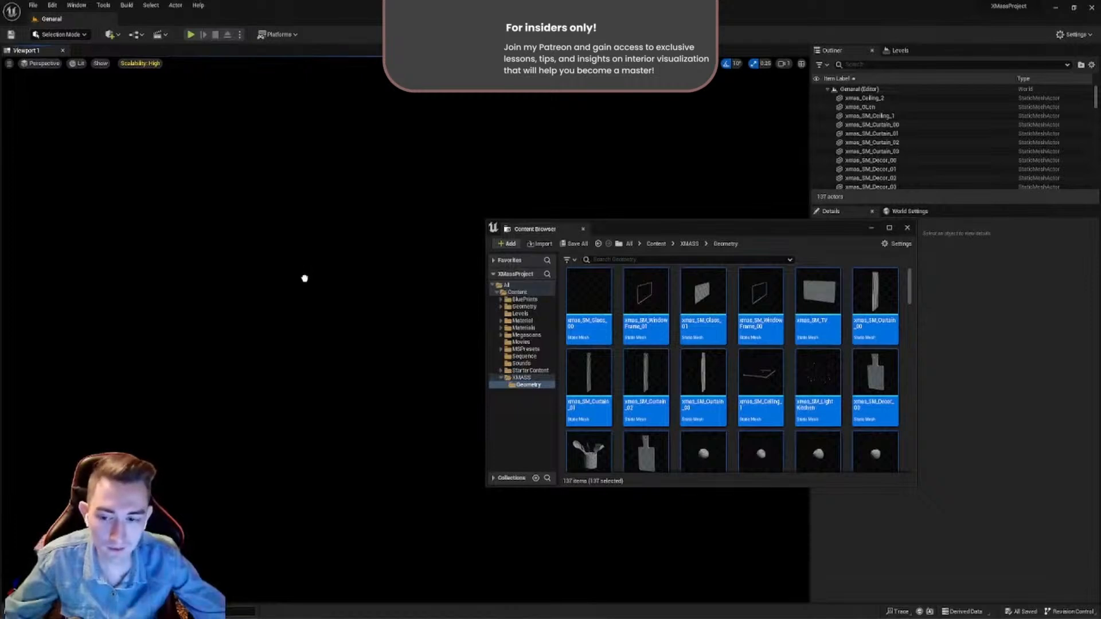
{"action": "left_click_drag", "start_coordinate": [304, 279], "coordinate": [305, 279]}
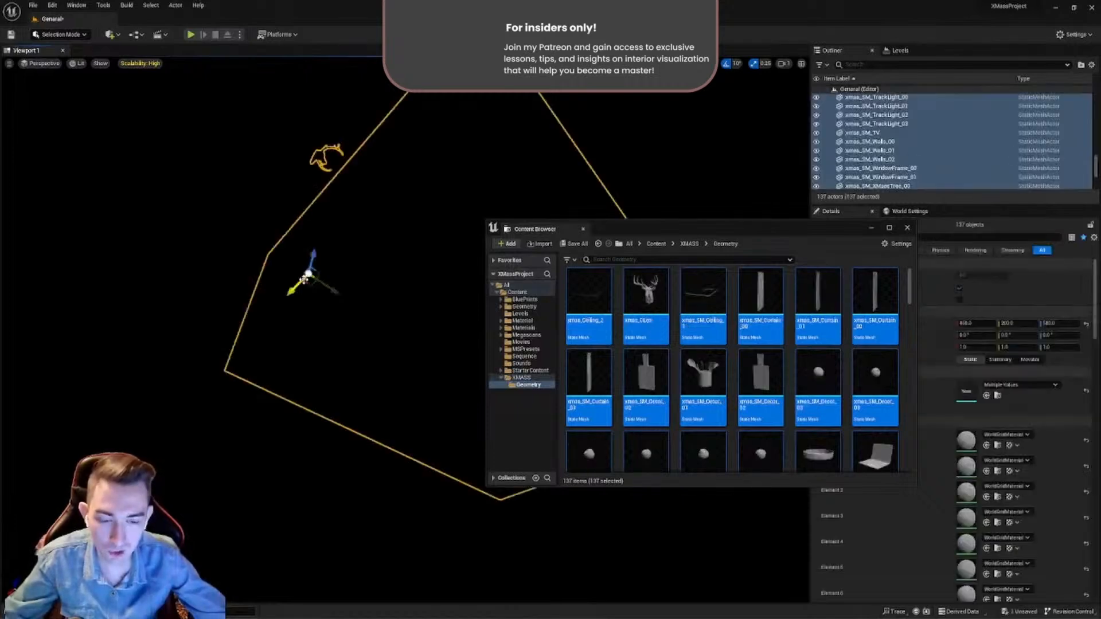
- Move the Content Browser clear of the placed room and set the viewport's view mode to Unlit
{"action": "left_click_drag", "start_coordinate": [749, 231], "coordinate": [453, 500]}
{"action": "right_click_drag", "start_coordinate": [457, 396], "coordinate": [322, 304]}
{"action": "key", "text": "w"}
{"action": "key", "text": "w"}
{"action": "key", "text": "s"}
{"action": "right_click_drag", "start_coordinate": [401, 275], "coordinate": [330, 238]}
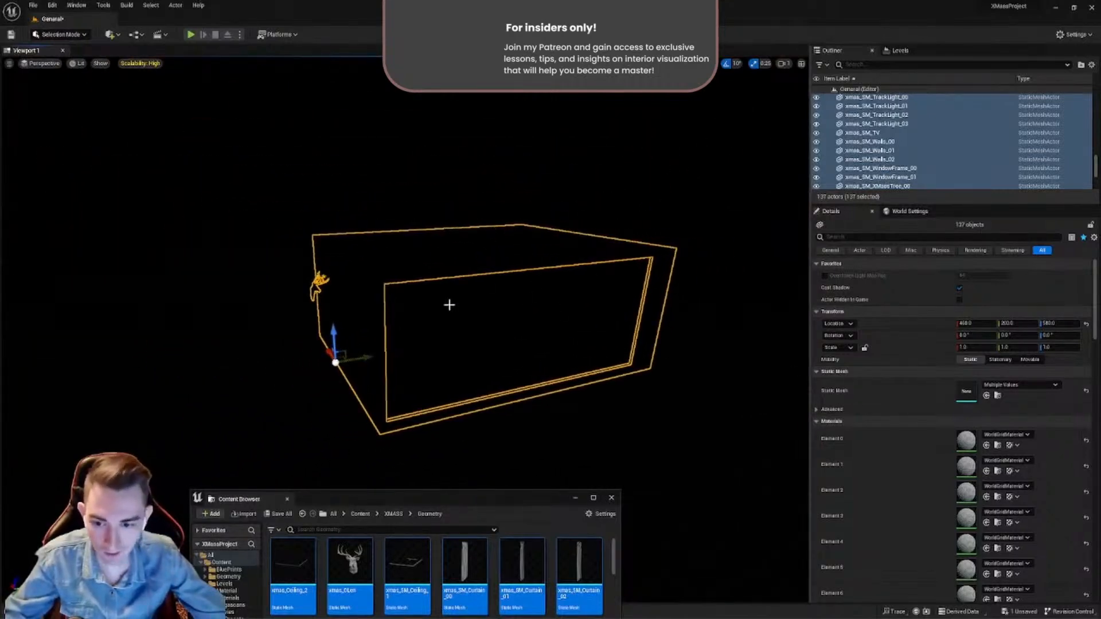
{"action": "left_click", "coordinate": [79, 64]}
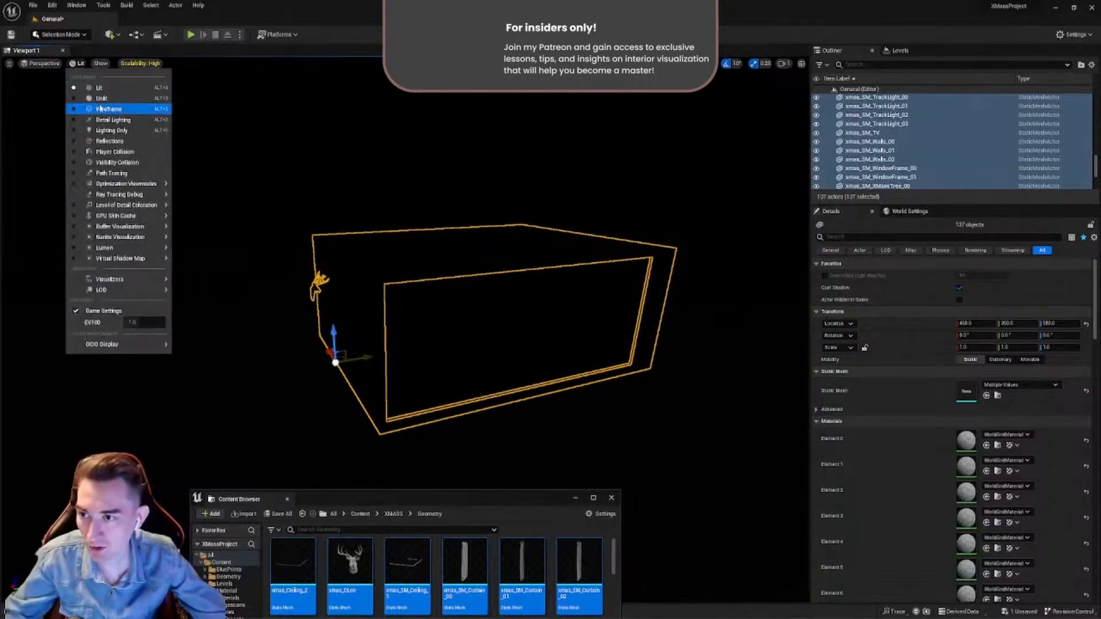
{"action": "left_click", "coordinate": [99, 100]}
- Set the X, Y and Z location of all the placed meshes to 0
{"action": "mouse_move", "coordinate": [541, 353]}
{"action": "right_mouse_down"}
{"action": "mouse_move", "coordinate": [572, 339]}
{"action": "mouse_move", "coordinate": [365, 336]}
{"action": "mouse_move", "coordinate": [445, 335]}
{"action": "mouse_move", "coordinate": [373, 339]}
{"action": "mouse_move", "coordinate": [385, 358]}
{"action": "mouse_move", "coordinate": [542, 354]}
{"action": "right_mouse_up"}
{"action": "right_click", "coordinate": [542, 354]}
{"action": "scroll", "coordinate": [849, 440], "scroll_direction": "down", "scroll_amount": 5}
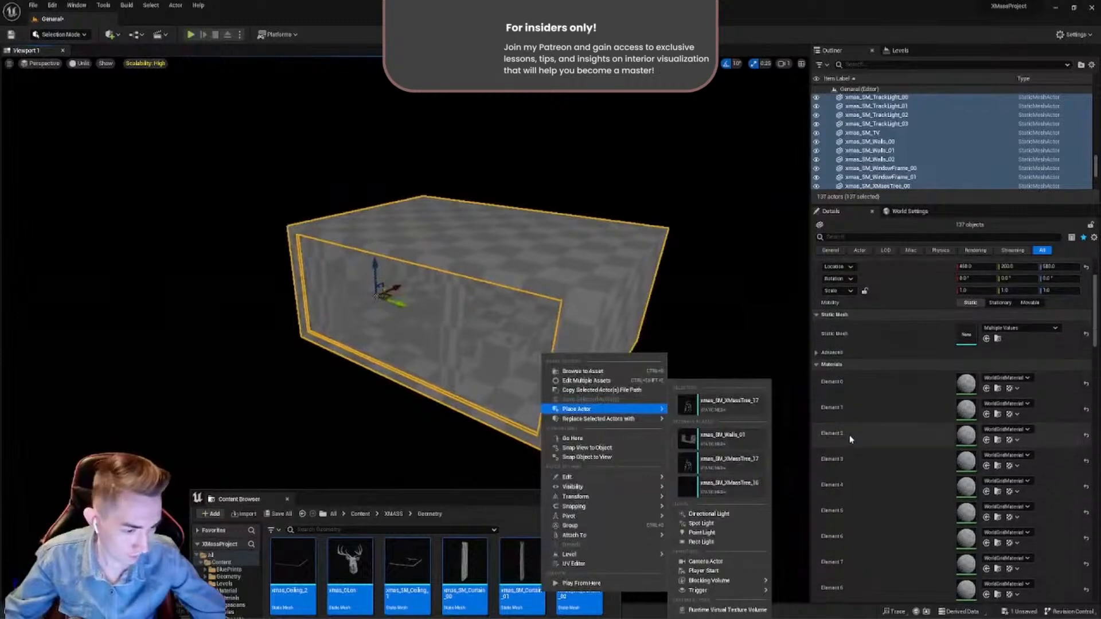
{"action": "scroll", "coordinate": [960, 372], "scroll_direction": "up", "scroll_amount": 5}
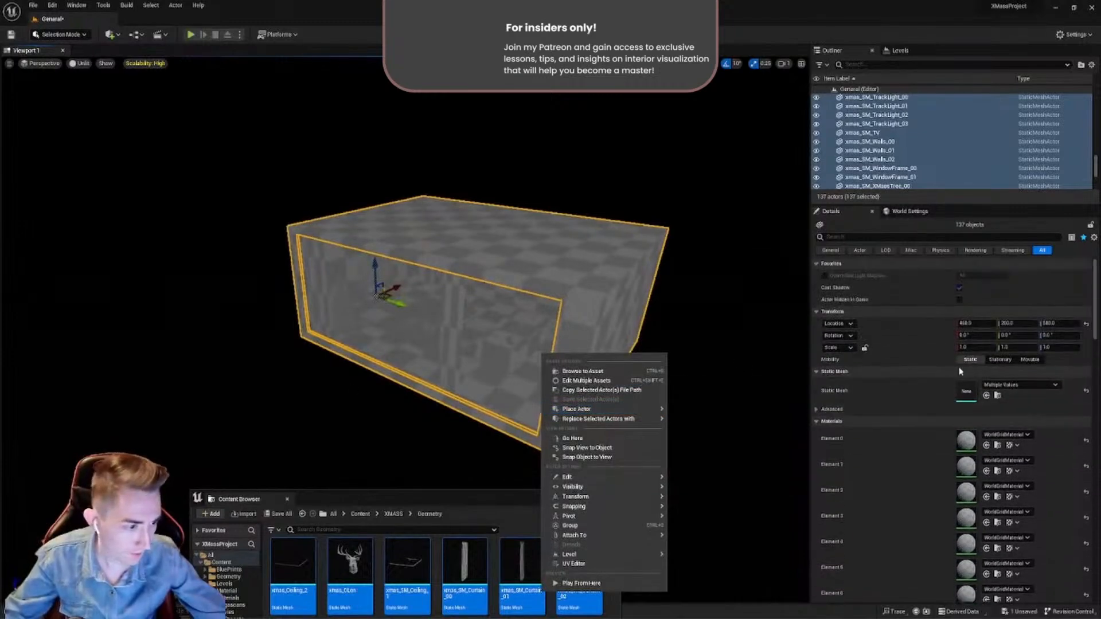
{"action": "left_click", "coordinate": [973, 325]}
{"action": "type", "text": "0"}
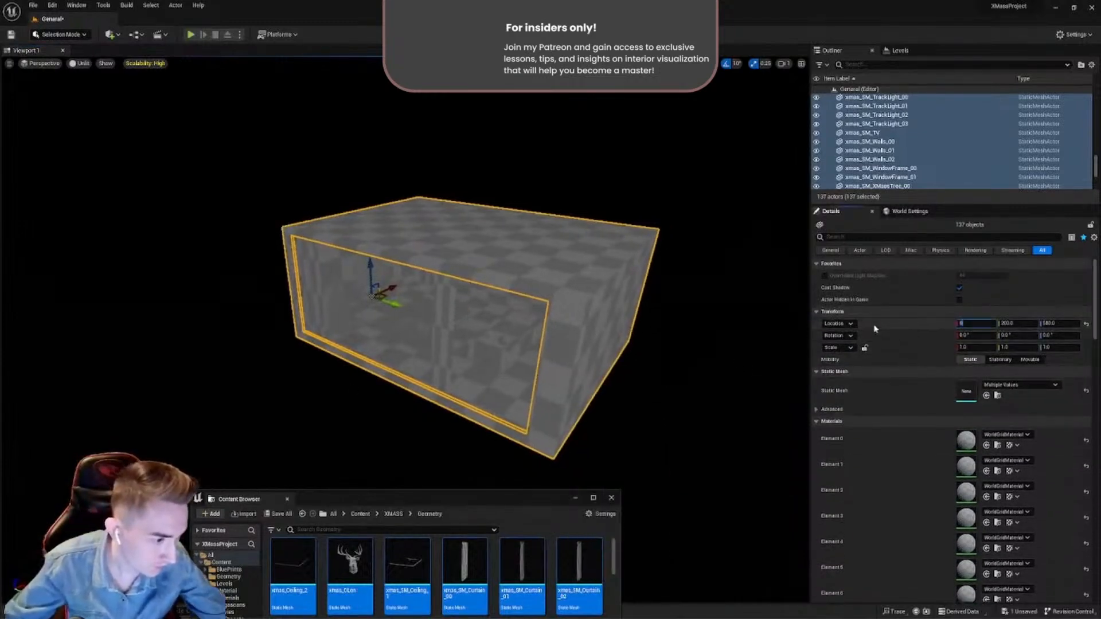
{"action": "left_click", "coordinate": [1007, 323]}
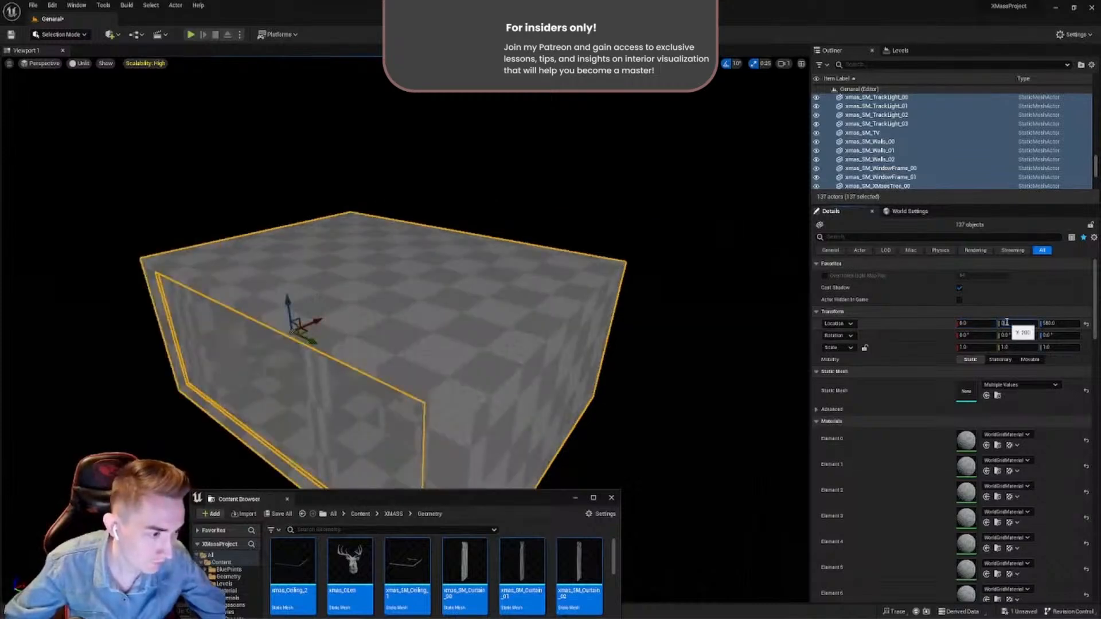
{"action": "type", "text": "0"}
{"action": "left_click", "coordinate": [1051, 322]}
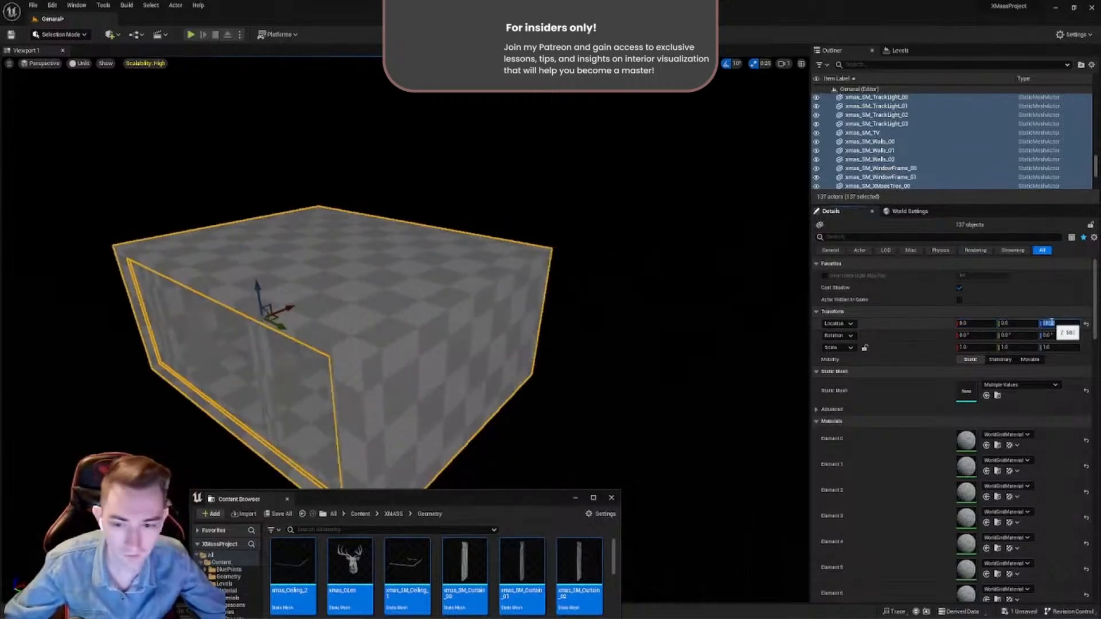
{"action": "key", "text": "Return"}
- Inspect the placed room from several sides and leave all its meshes deselected
{"action": "right_click_drag", "start_coordinate": [688, 344], "coordinate": [410, 413]}
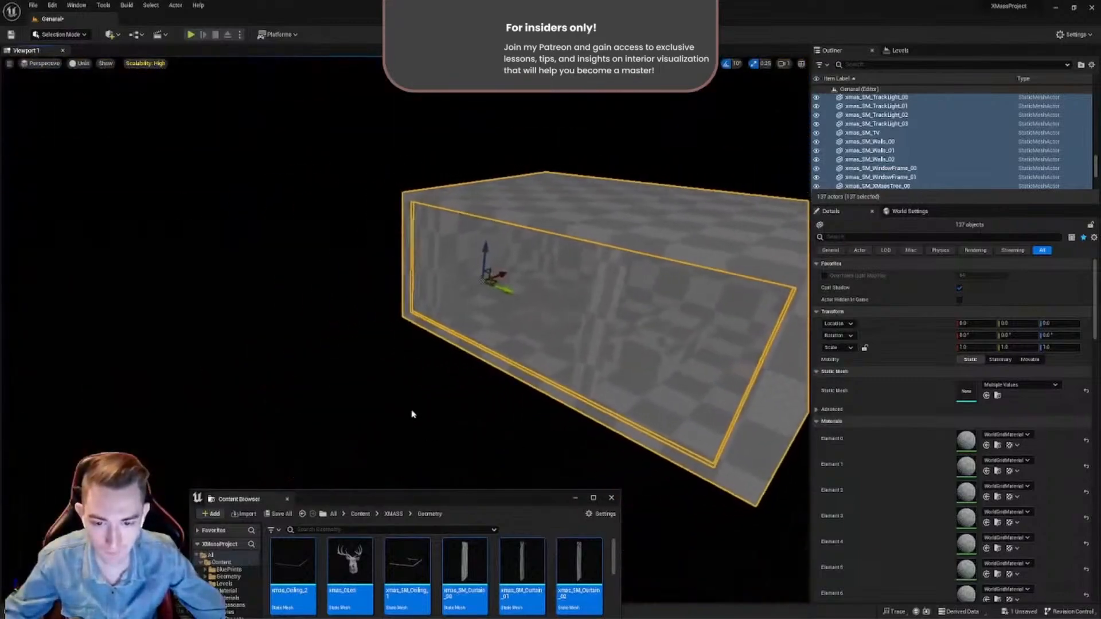
{"action": "right_click_drag", "start_coordinate": [365, 360], "coordinate": [430, 370]}
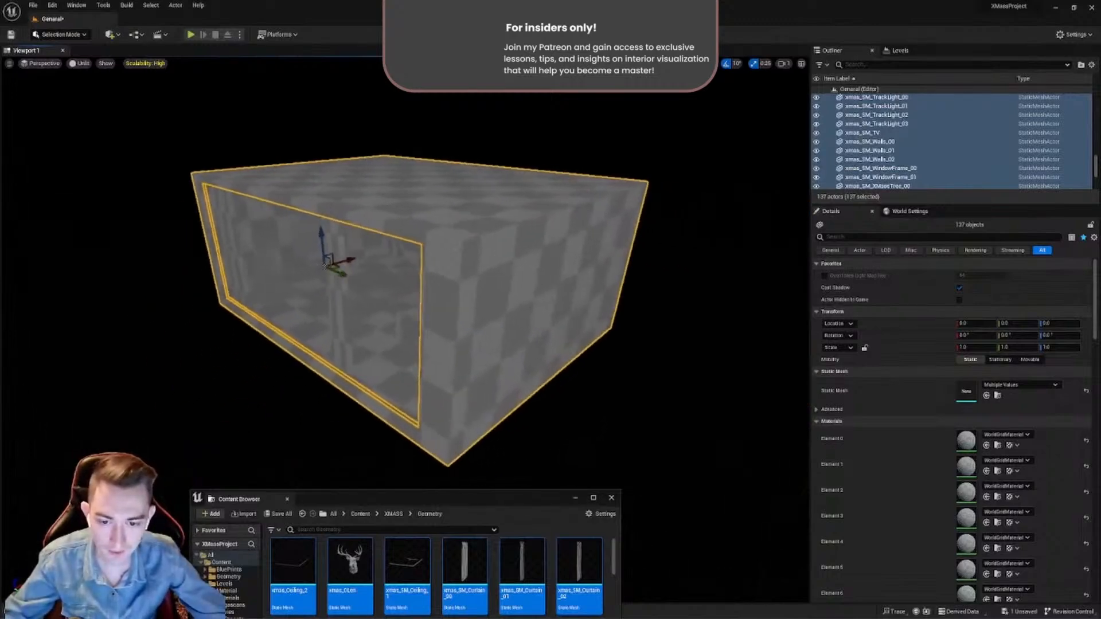
{"action": "right_click", "coordinate": [472, 361]}
{"action": "left_click", "coordinate": [247, 392]}
{"action": "right_click_drag", "start_coordinate": [247, 392], "coordinate": [321, 373]}
{"action": "right_click_drag", "start_coordinate": [465, 352], "coordinate": [447, 362]}
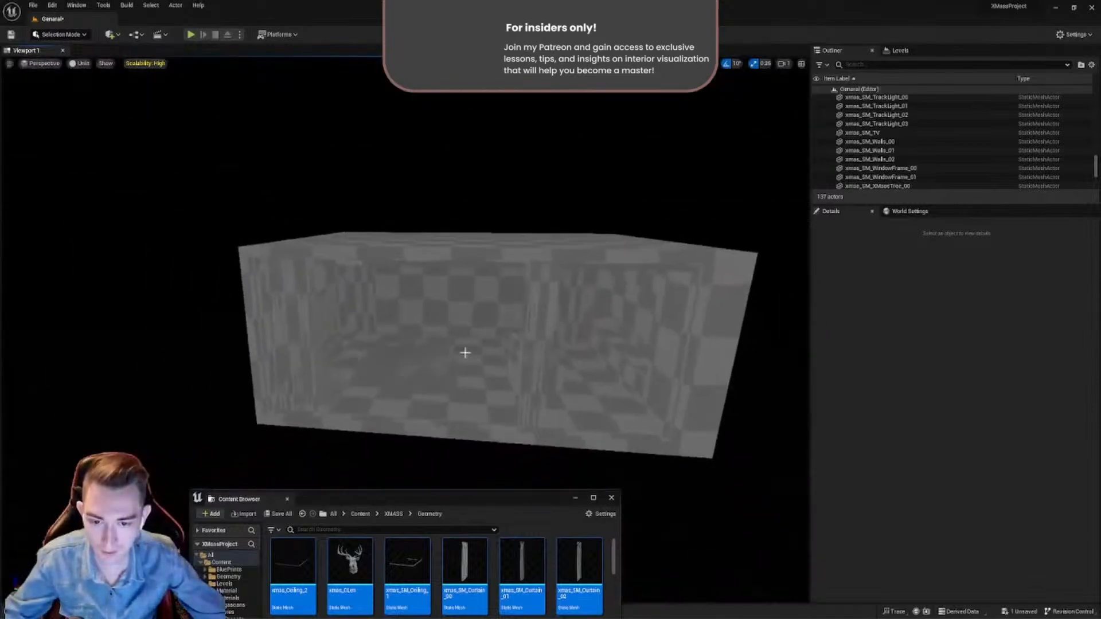
{"action": "right_click_drag", "start_coordinate": [561, 359], "coordinate": [562, 401]}
{"action": "right_click", "coordinate": [562, 360]}
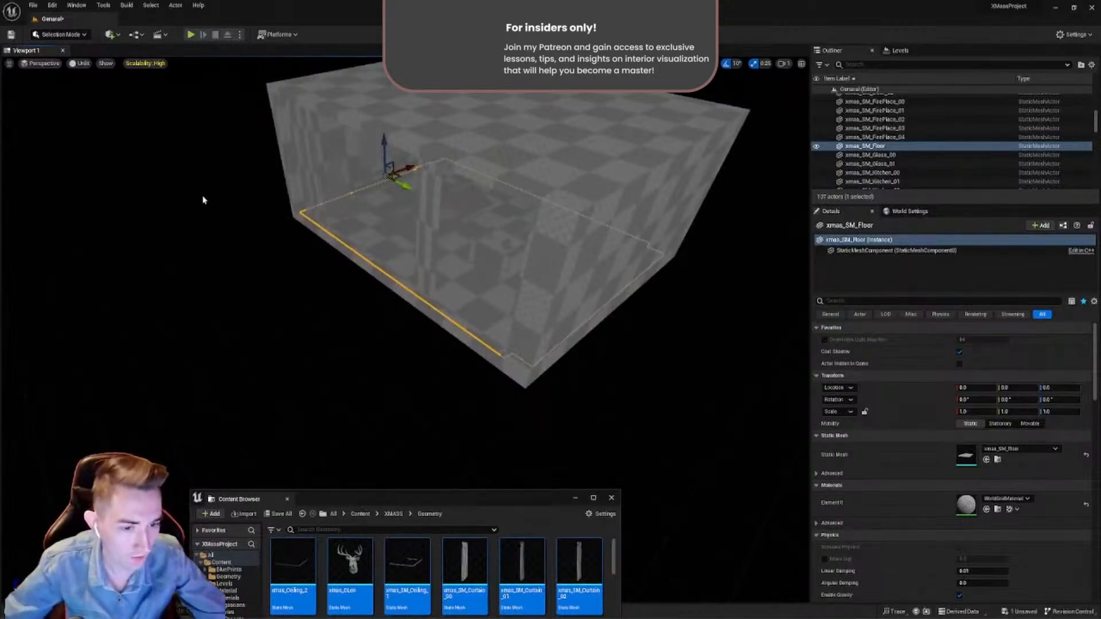
{"action": "left_click", "coordinate": [513, 400]}
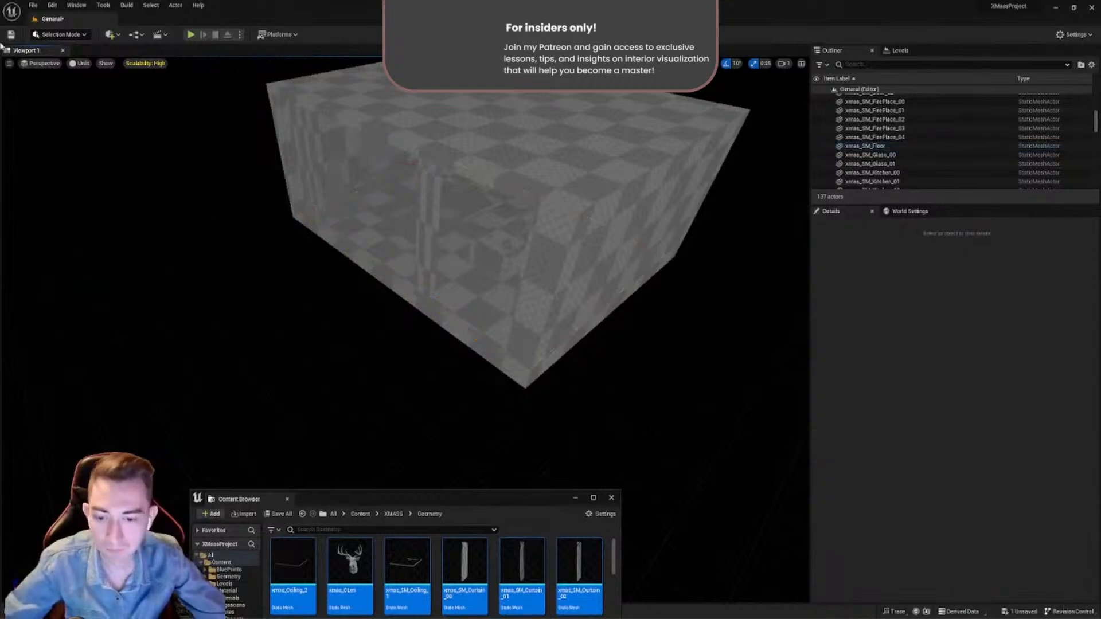
- Add a Sky Light to the level in the empty space beside the room
{"action": "left_click", "coordinate": [110, 39]}
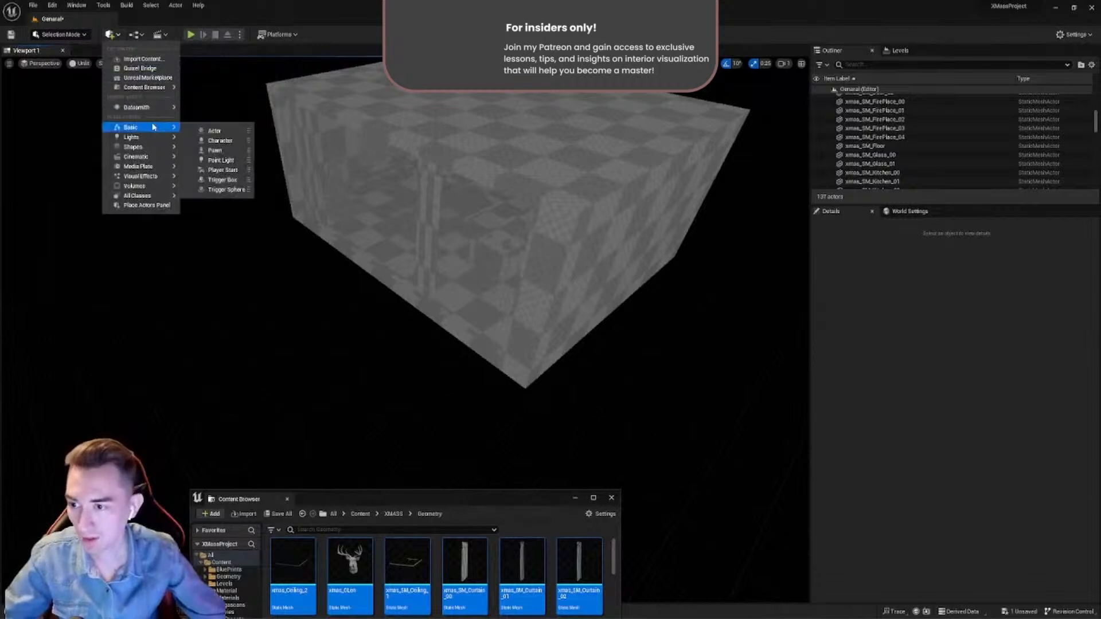
{"action": "mouse_move", "coordinate": [155, 141]}
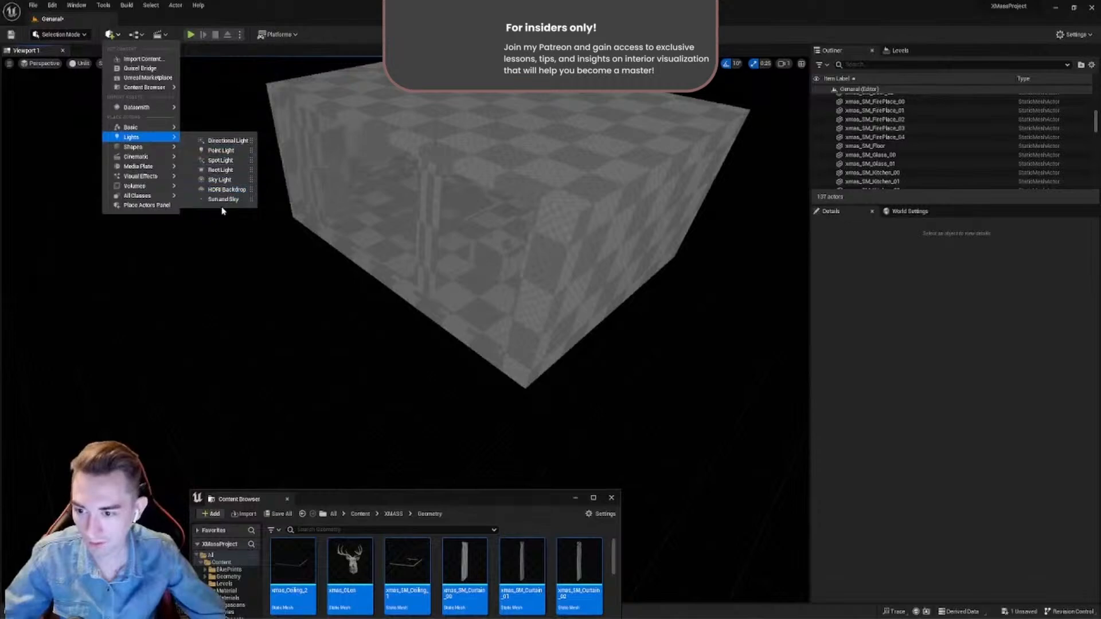
{"action": "left_click_drag", "start_coordinate": [224, 179], "coordinate": [228, 310]}
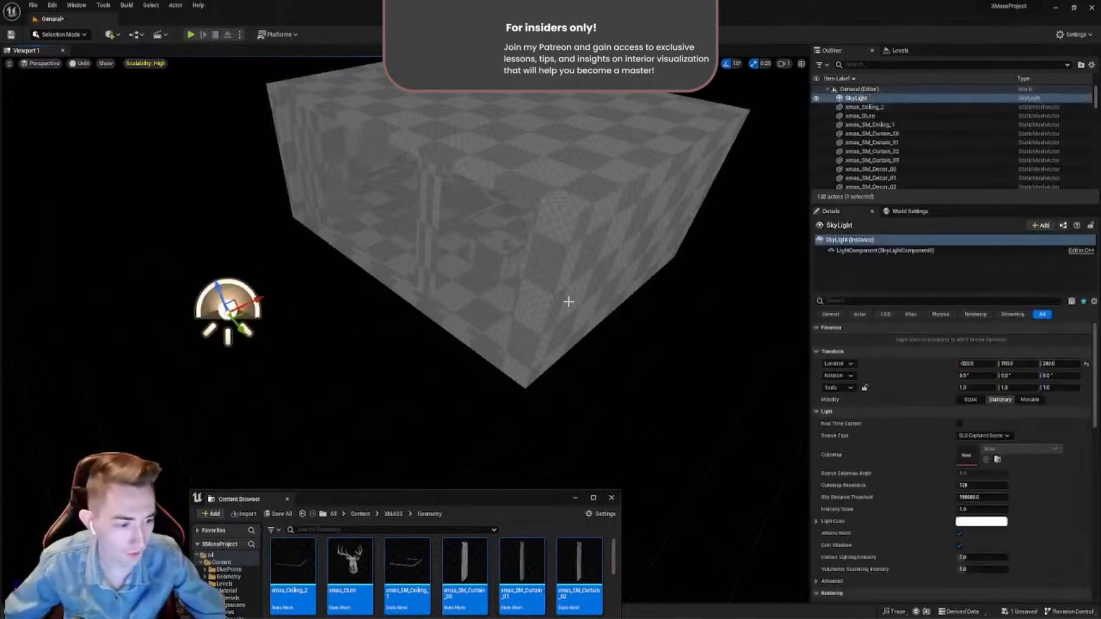
- Clear the selection and set the viewport's view mode back to Lit
{"action": "mouse_move", "coordinate": [568, 301]}
{"action": "right_mouse_down"}
{"action": "mouse_move", "coordinate": [494, 302]}
{"action": "mouse_move", "coordinate": [484, 315]}
{"action": "mouse_move", "coordinate": [559, 314]}
{"action": "right_mouse_up"}
{"action": "right_click", "coordinate": [563, 329]}
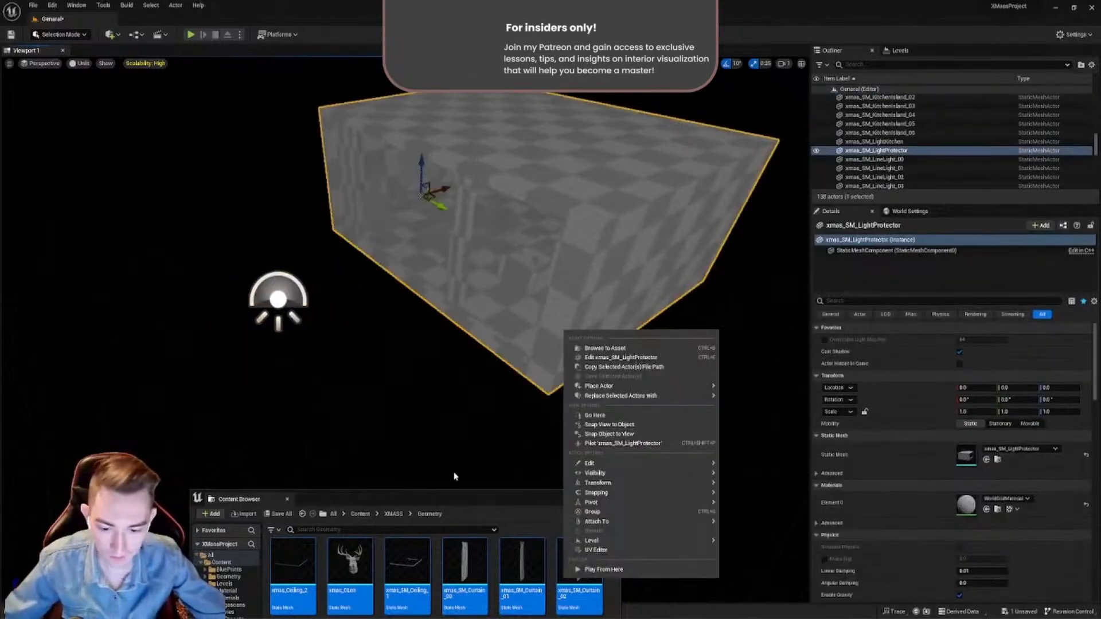
{"action": "left_click", "coordinate": [454, 477]}
{"action": "left_click", "coordinate": [82, 64]}
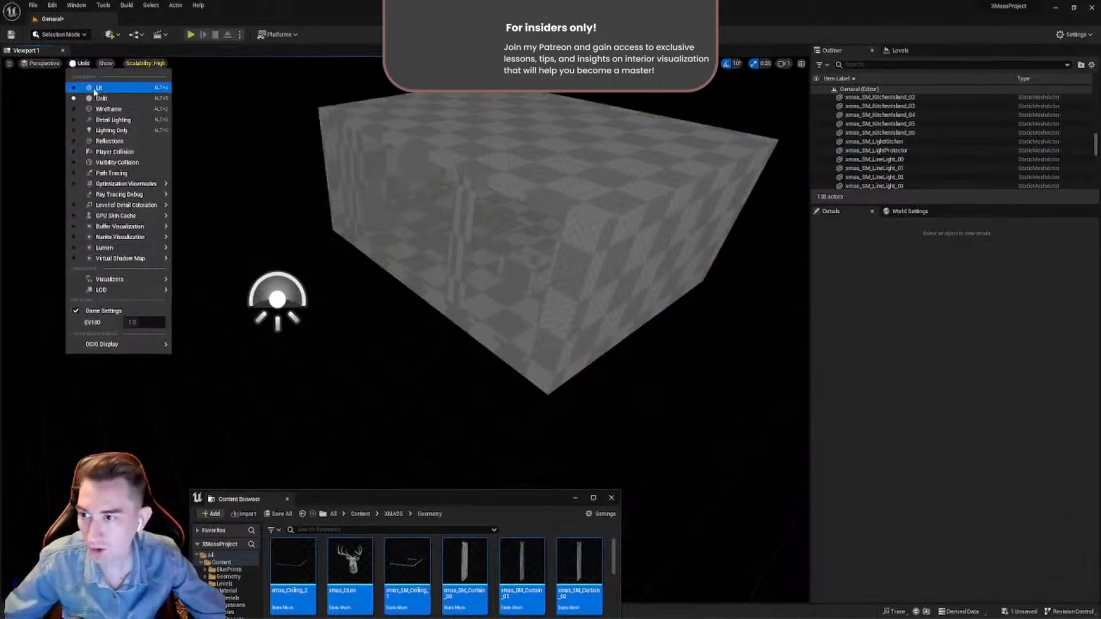
{"action": "left_click", "coordinate": [95, 91]}
- Set the Sky Light's mobility to Movable
{"action": "left_click", "coordinate": [277, 300]}
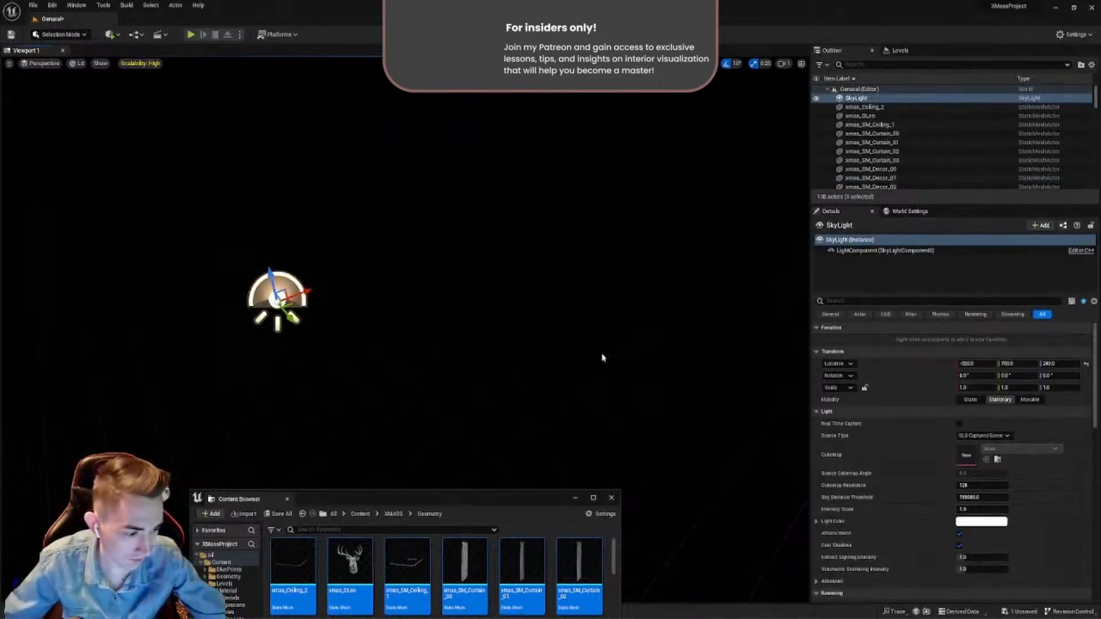
{"action": "right_click_drag", "start_coordinate": [604, 359], "coordinate": [586, 338]}
{"action": "left_click", "coordinate": [597, 334]}
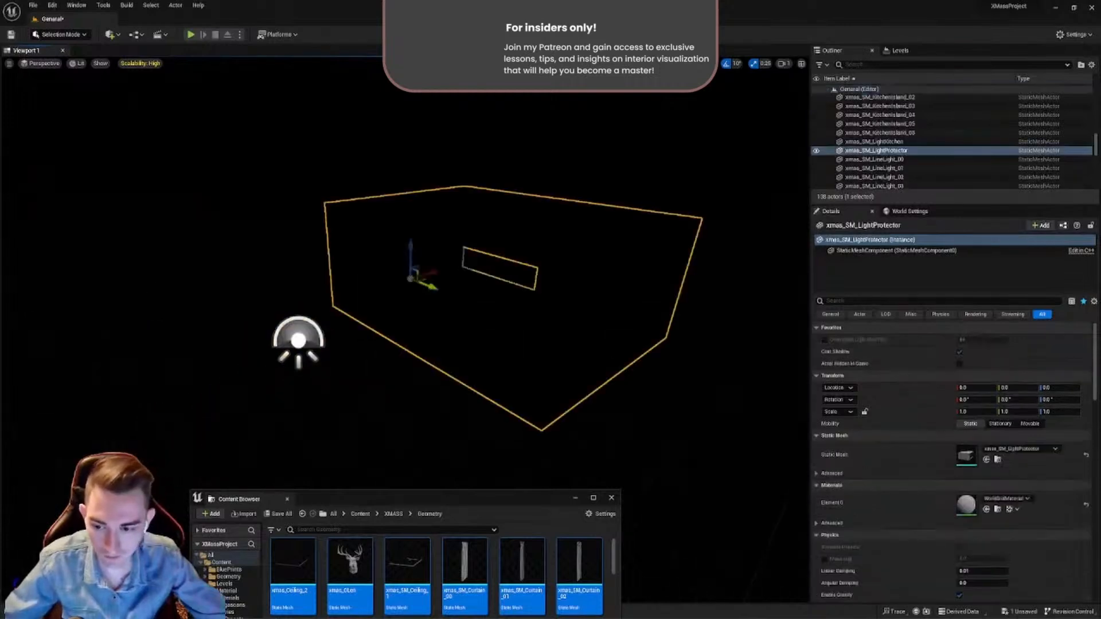
{"action": "left_click", "coordinate": [299, 340]}
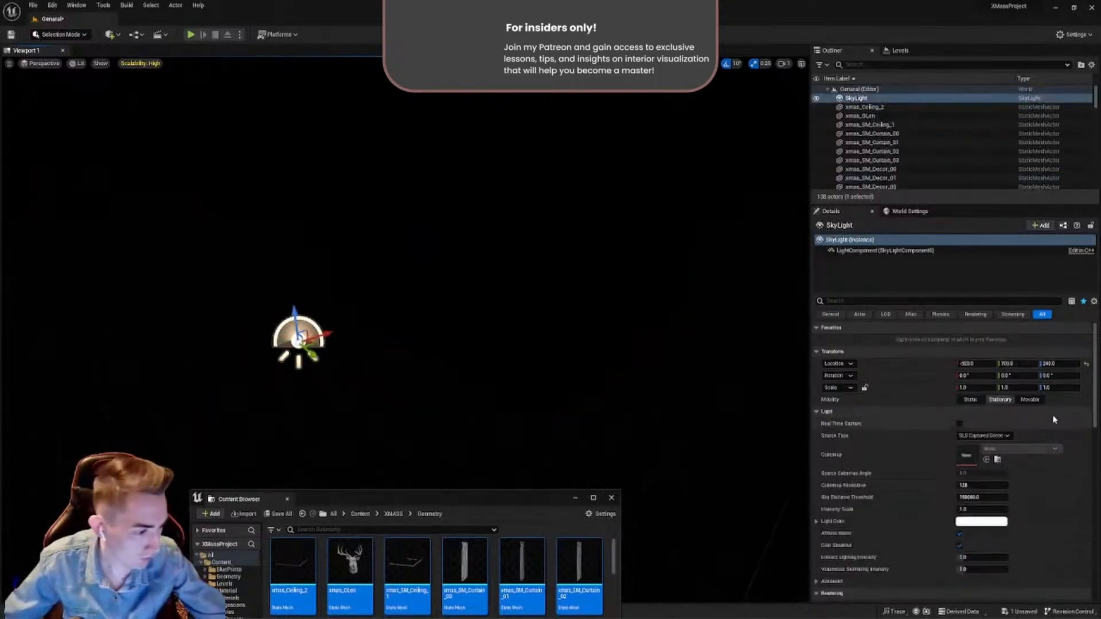
{"action": "left_click", "coordinate": [1031, 399]}
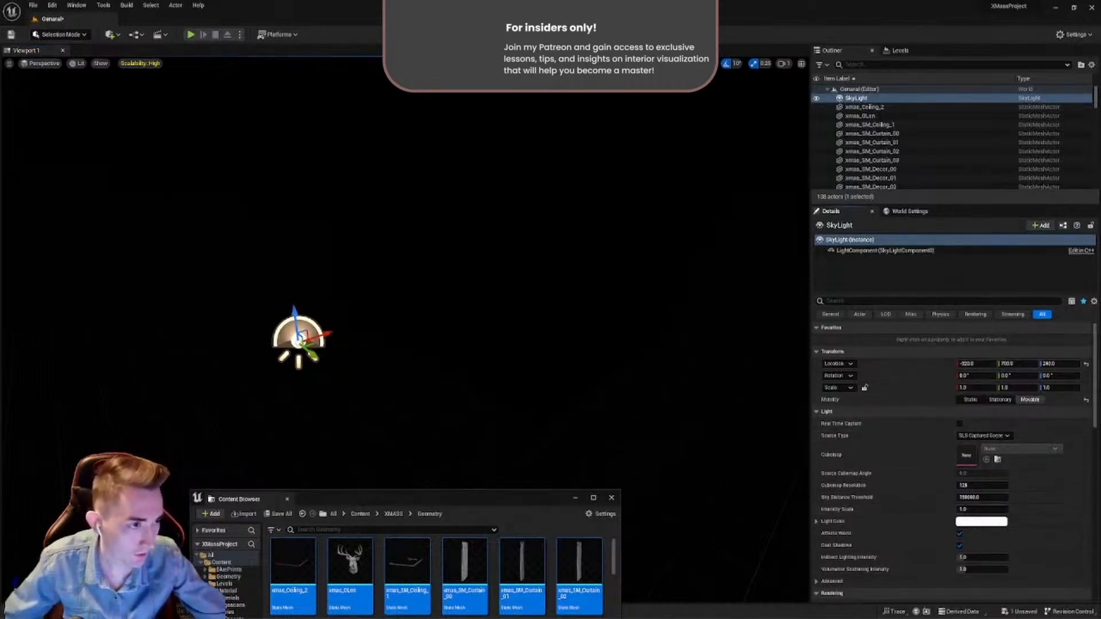
- Open the Maps & Modes section of the project settings and check the levels available for the Editor Startup Map
{"action": "left_click", "coordinate": [1077, 35]}
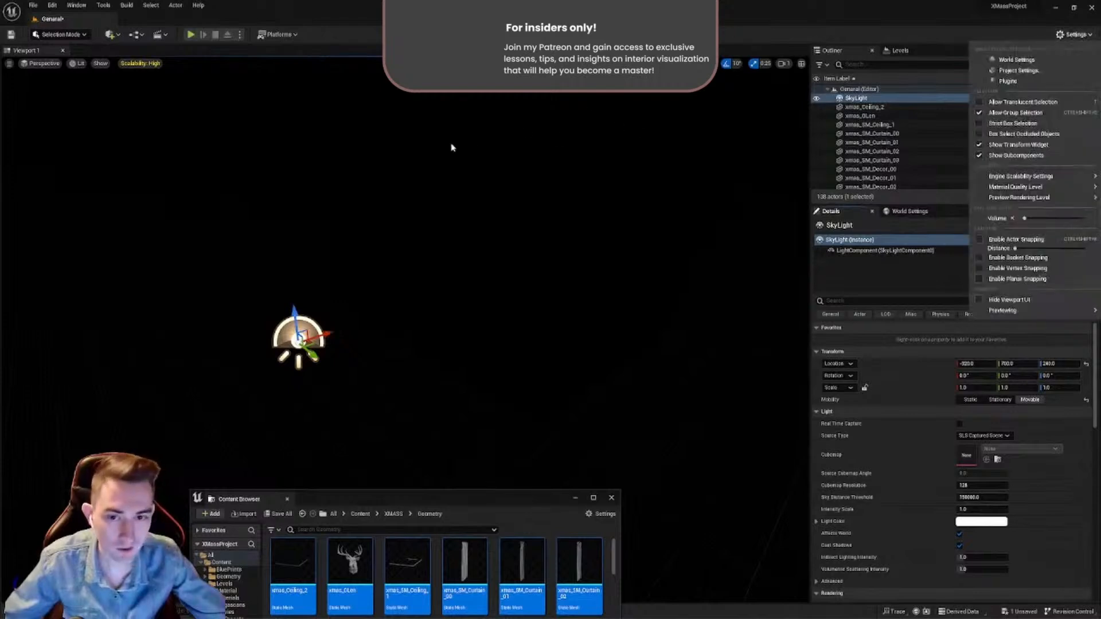
{"action": "left_click", "coordinate": [1026, 73]}
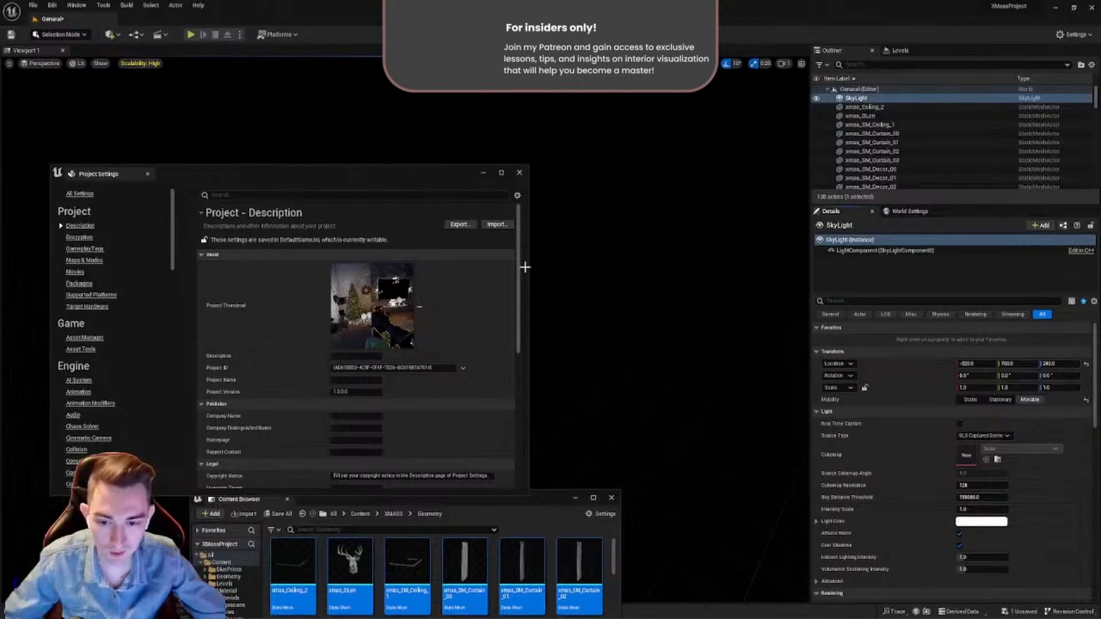
{"action": "left_click_drag", "start_coordinate": [450, 178], "coordinate": [722, 158]}
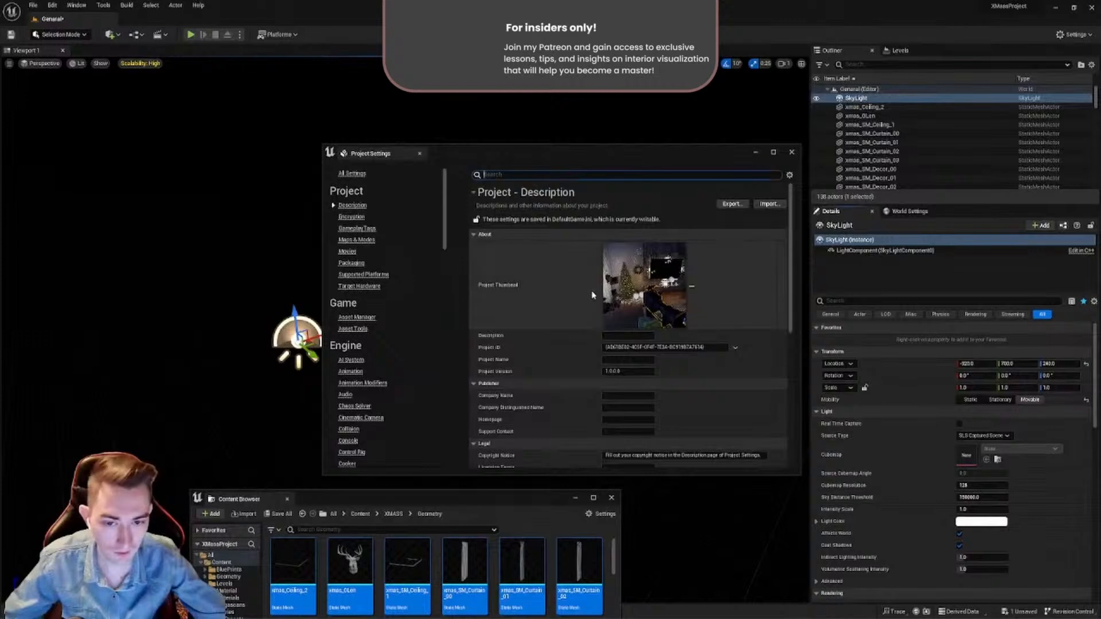
{"action": "left_click", "coordinate": [354, 241]}
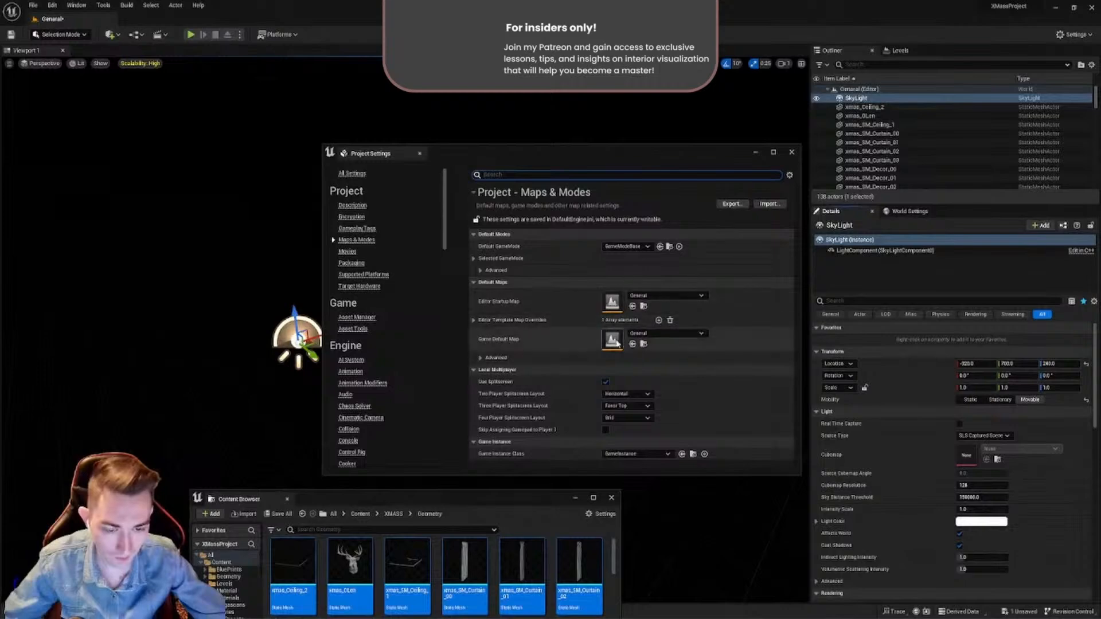
{"action": "left_click", "coordinate": [650, 296]}
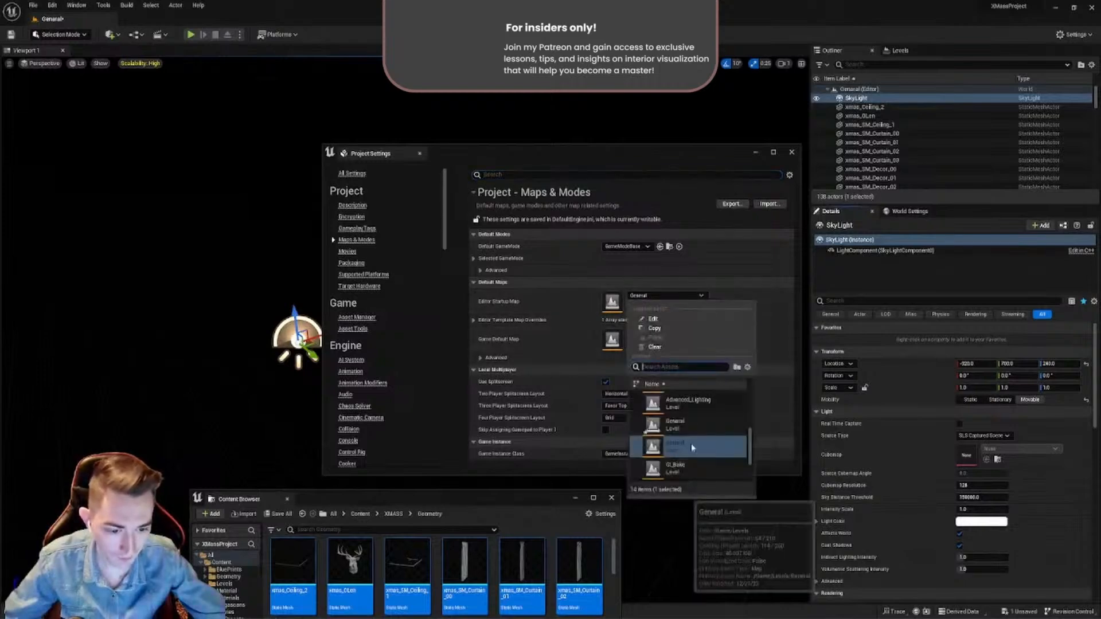
{"action": "left_click", "coordinate": [525, 422]}
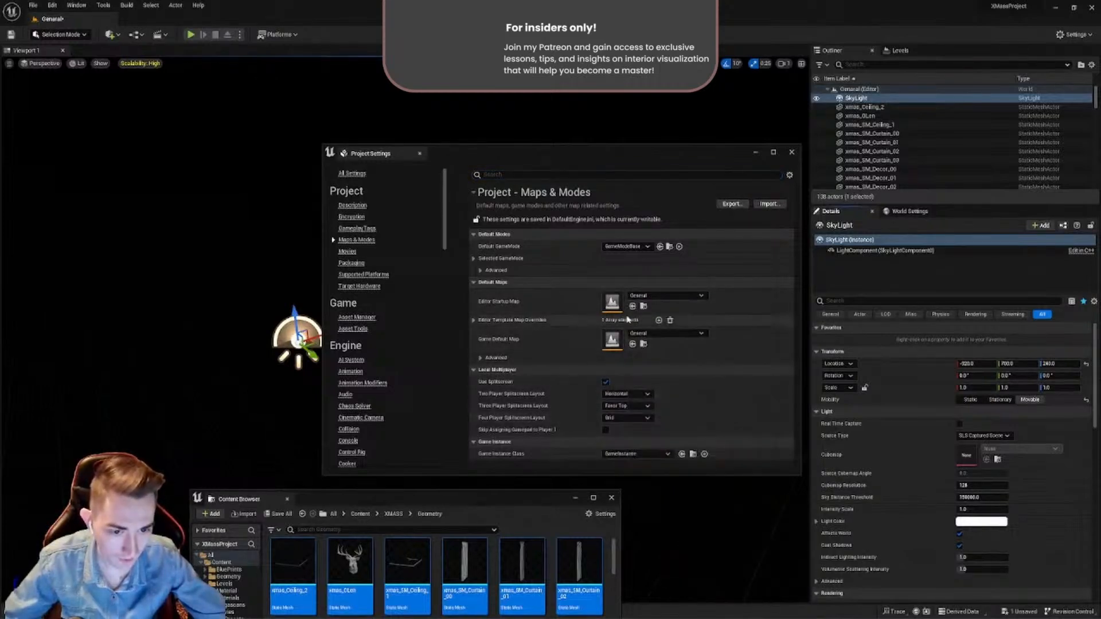
- Save the modified General level in the XMASS folder, keep it selected, and clear the view of the default map settings
{"action": "left_click_drag", "start_coordinate": [375, 503], "coordinate": [267, 291]}
{"action": "left_click", "coordinate": [285, 301]}
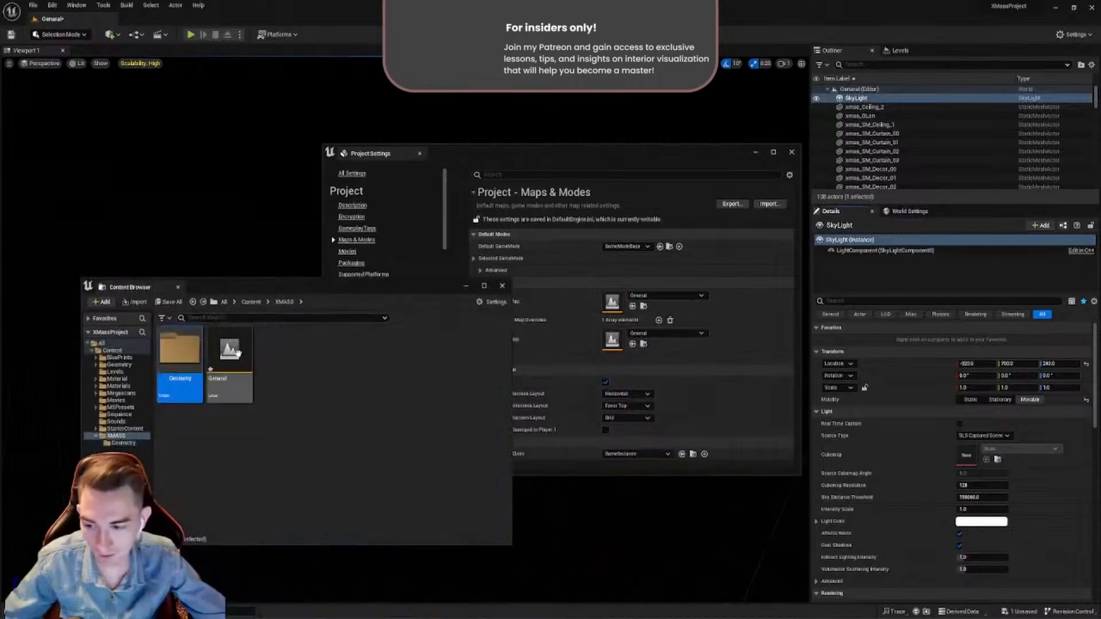
{"action": "left_click", "coordinate": [170, 301]}
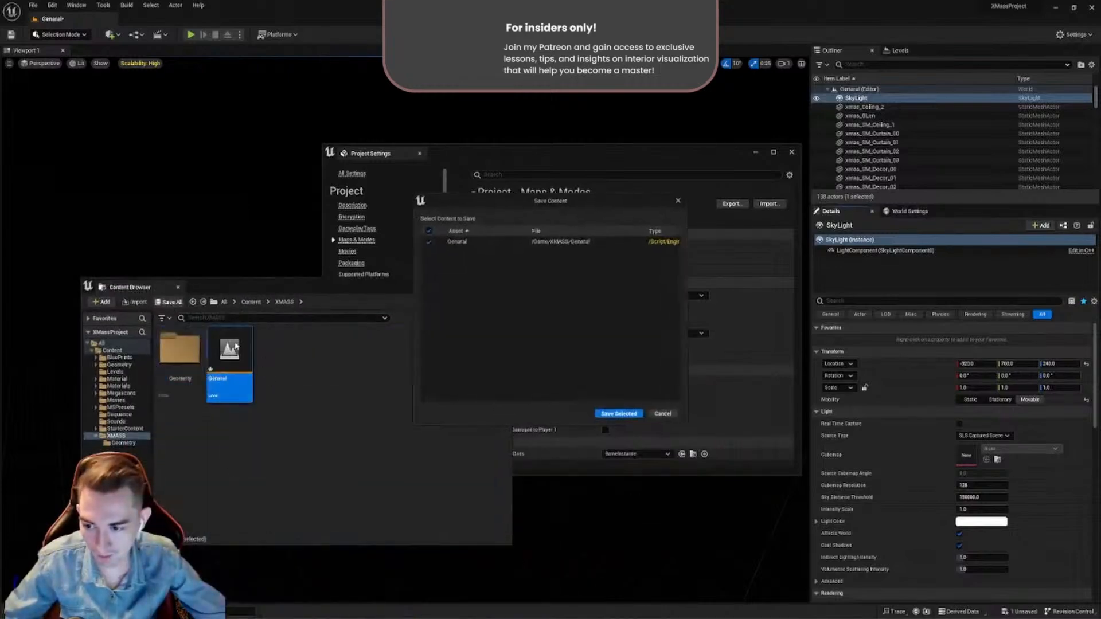
{"action": "left_click", "coordinate": [635, 419]}
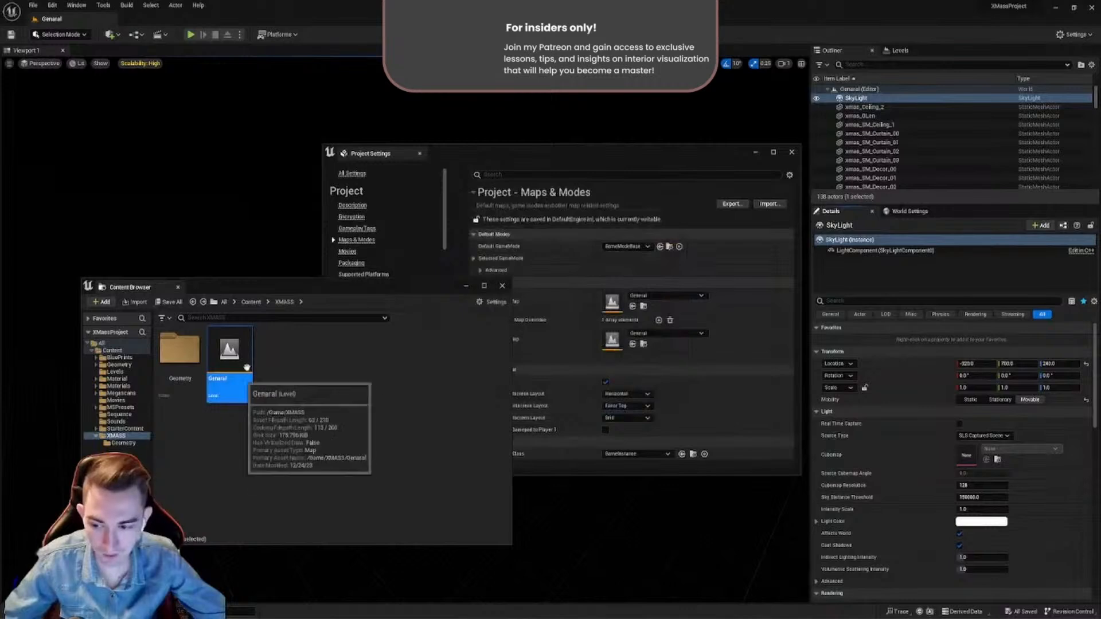
{"action": "left_click_drag", "start_coordinate": [328, 296], "coordinate": [348, 528]}
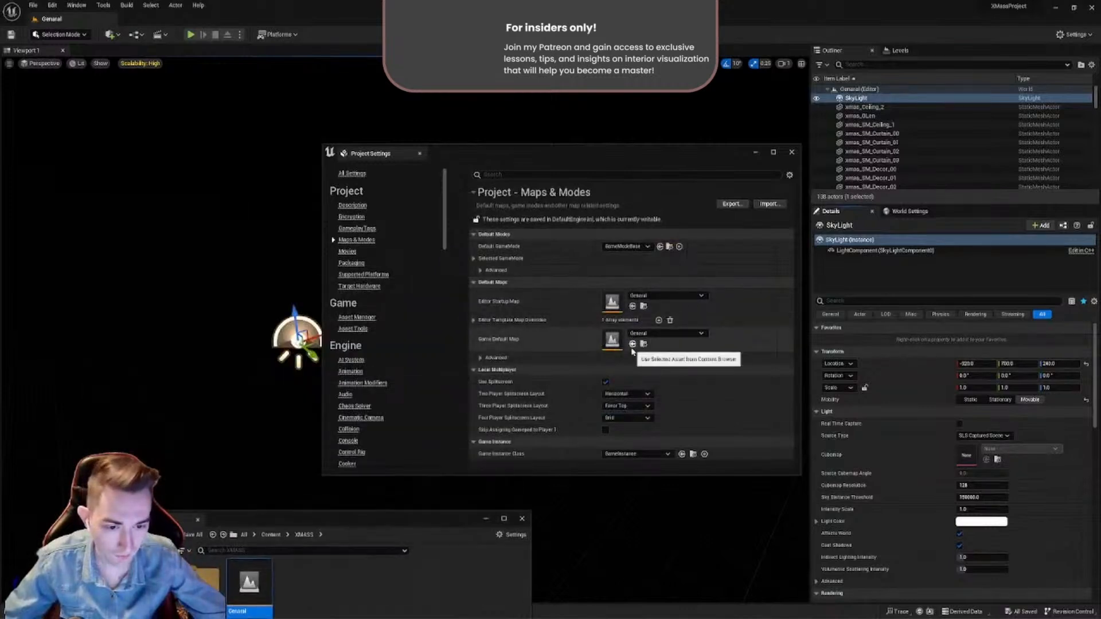
- Search the project settings for "ray tra" and check the Lumen and Hardware Ray Tracing options, including Ray Traced Skylight
{"action": "left_click_drag", "start_coordinate": [523, 159], "coordinate": [533, 128]}
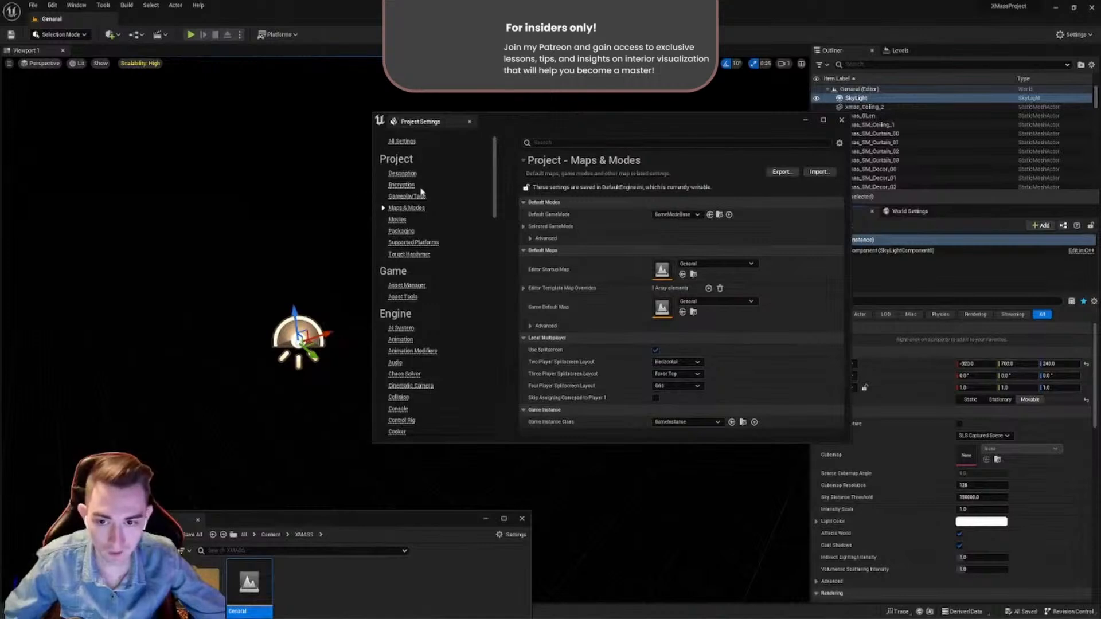
{"action": "left_click", "coordinate": [557, 144]}
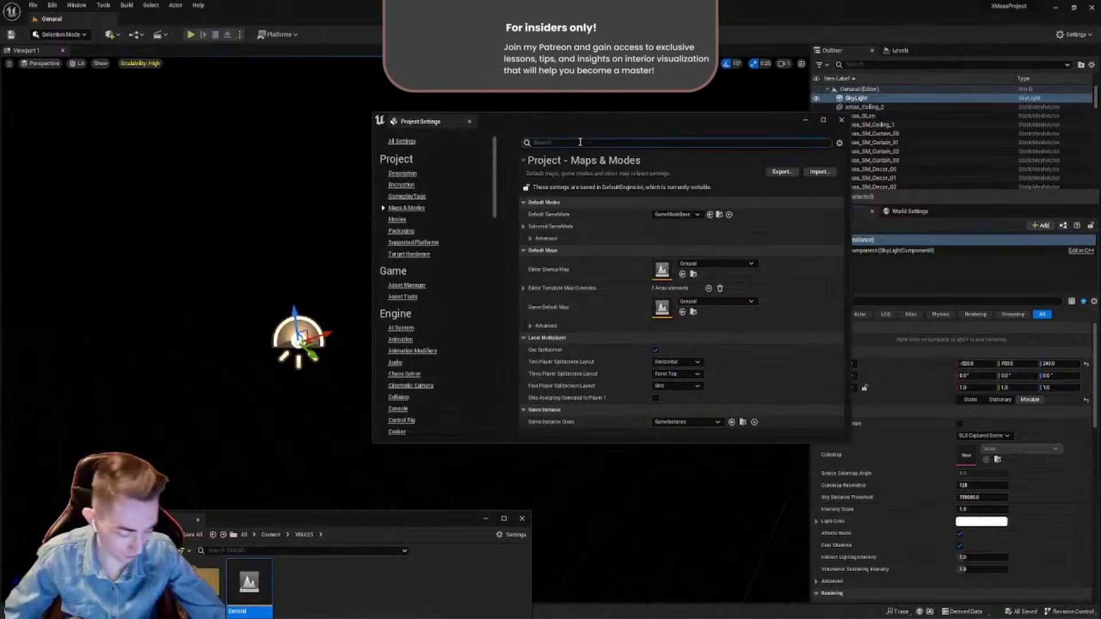
{"action": "type", "text": "ra"}
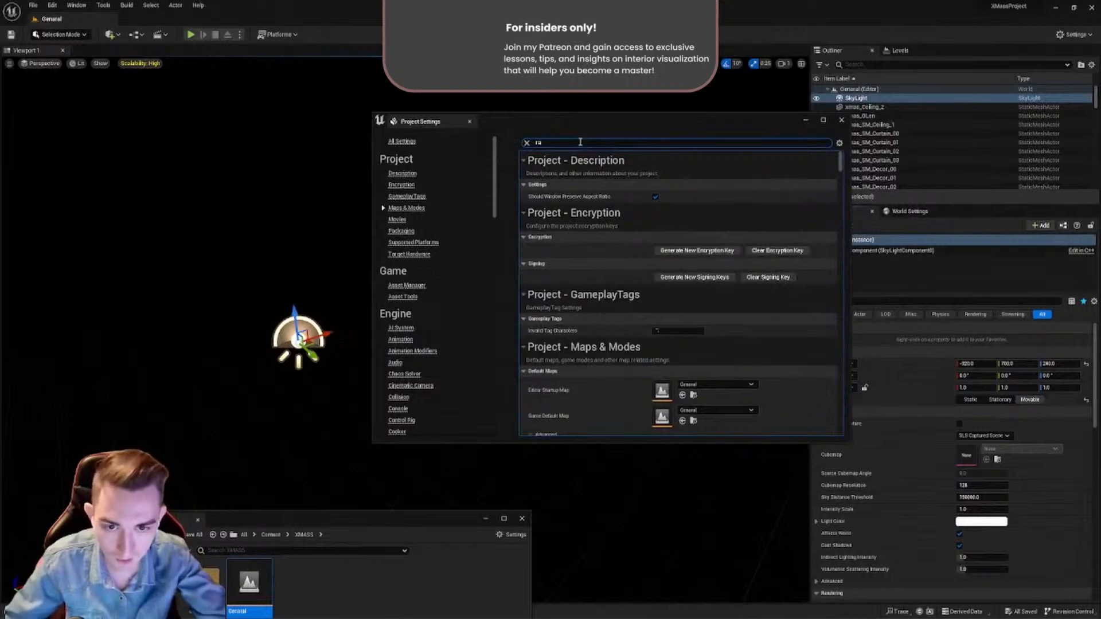
{"action": "type", "text": "y"}
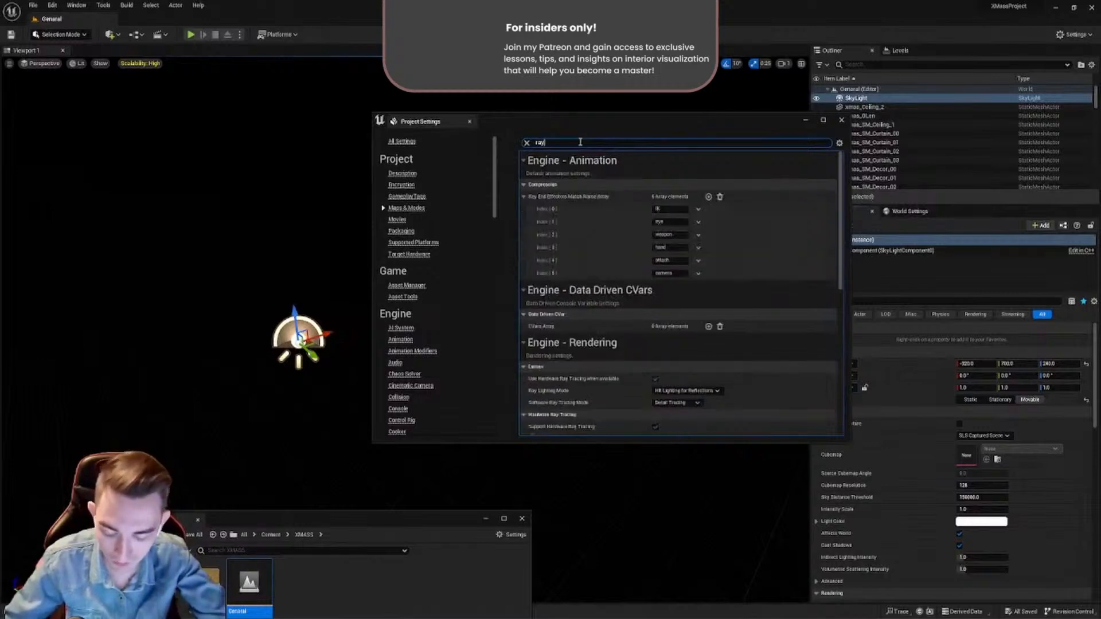
{"action": "type", "text": " tra"}
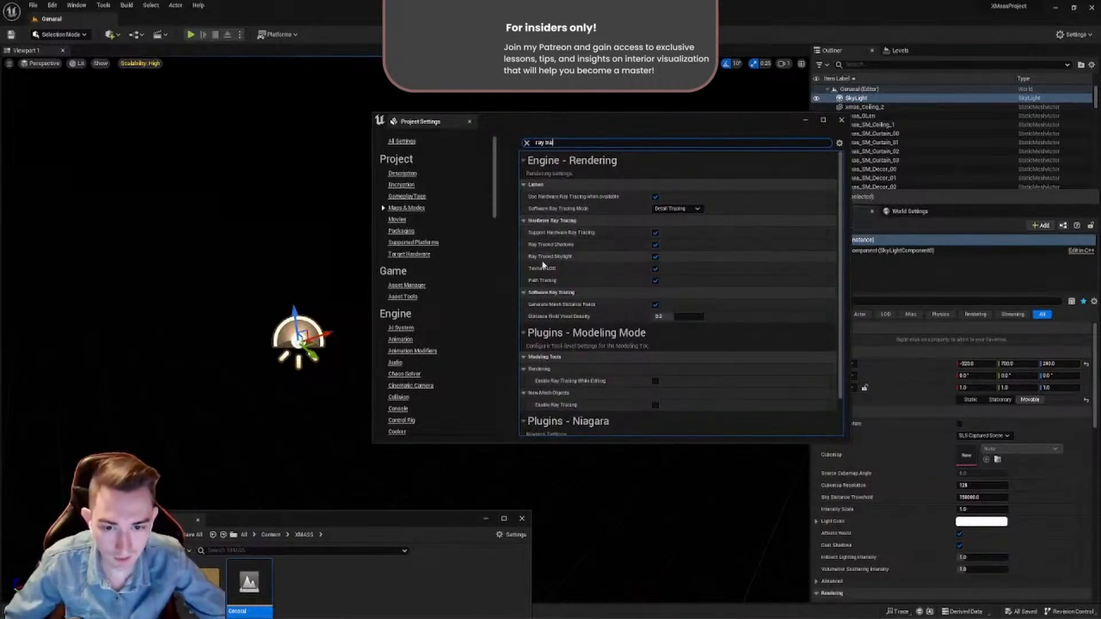
{"action": "left_click", "coordinate": [656, 256]}
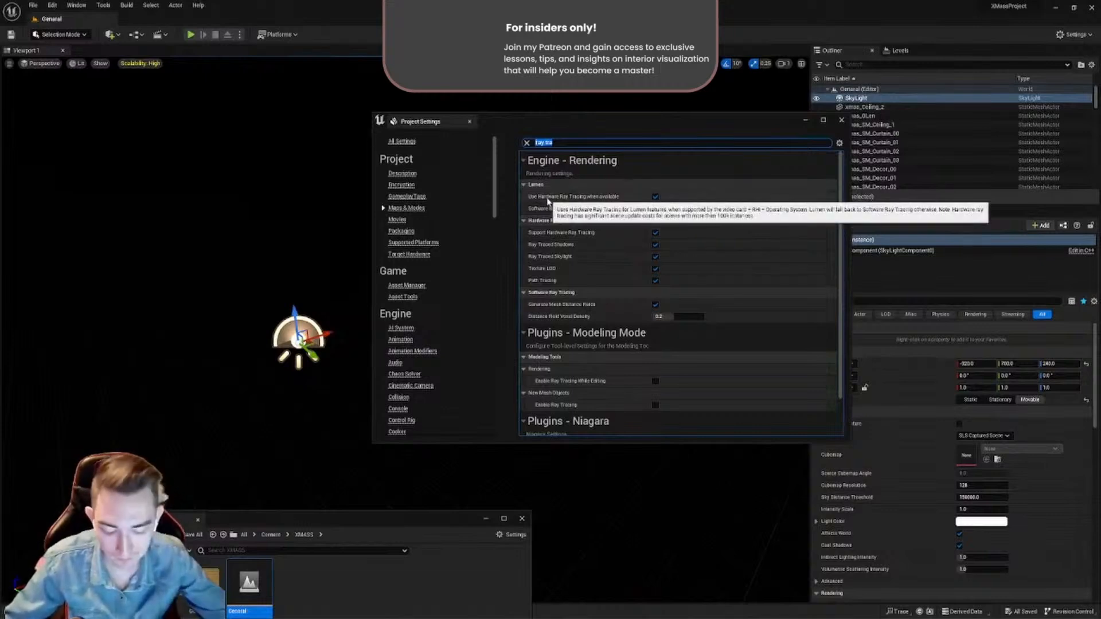
- Search the project settings for "streami" and check the Texture Streaming option under Rendering
{"action": "key", "text": "BackSpace"}
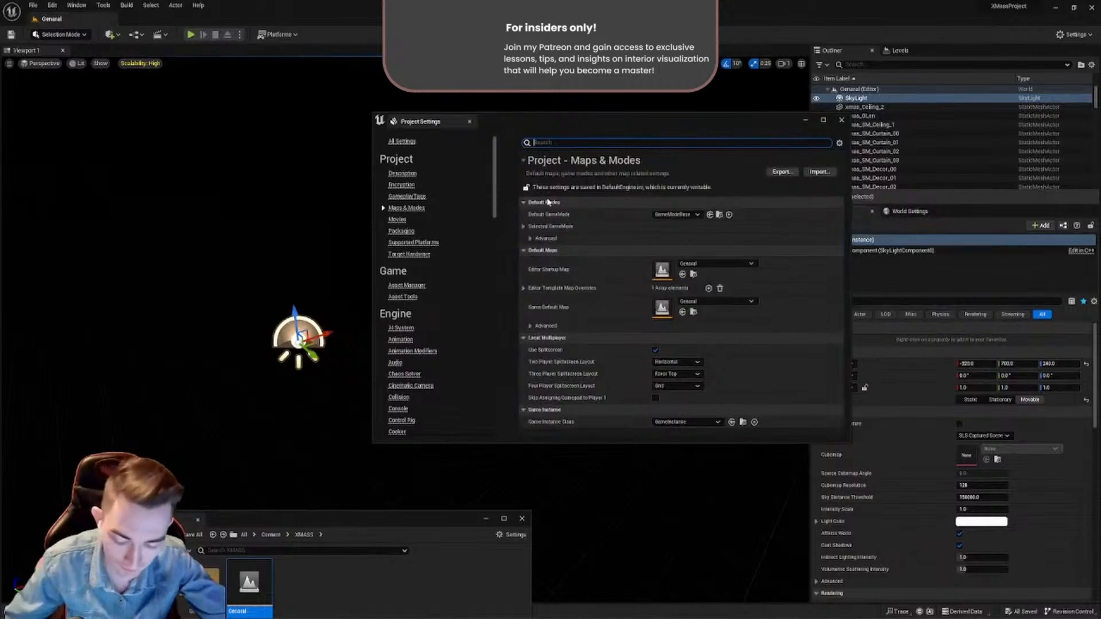
{"action": "type", "text": "streamig"}
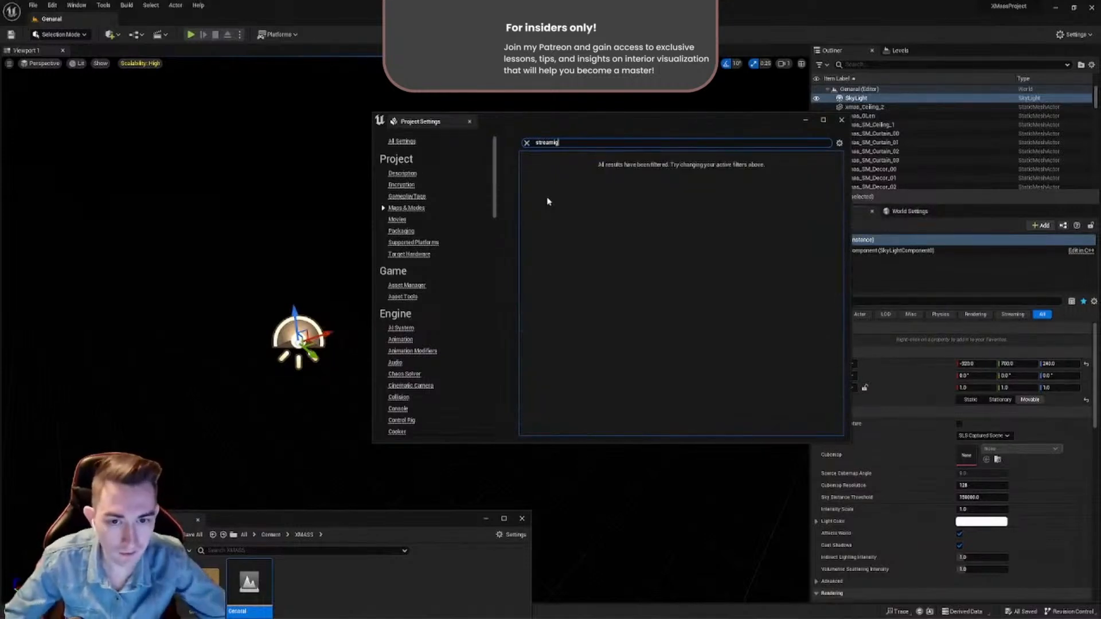
{"action": "type", "text": "i"}
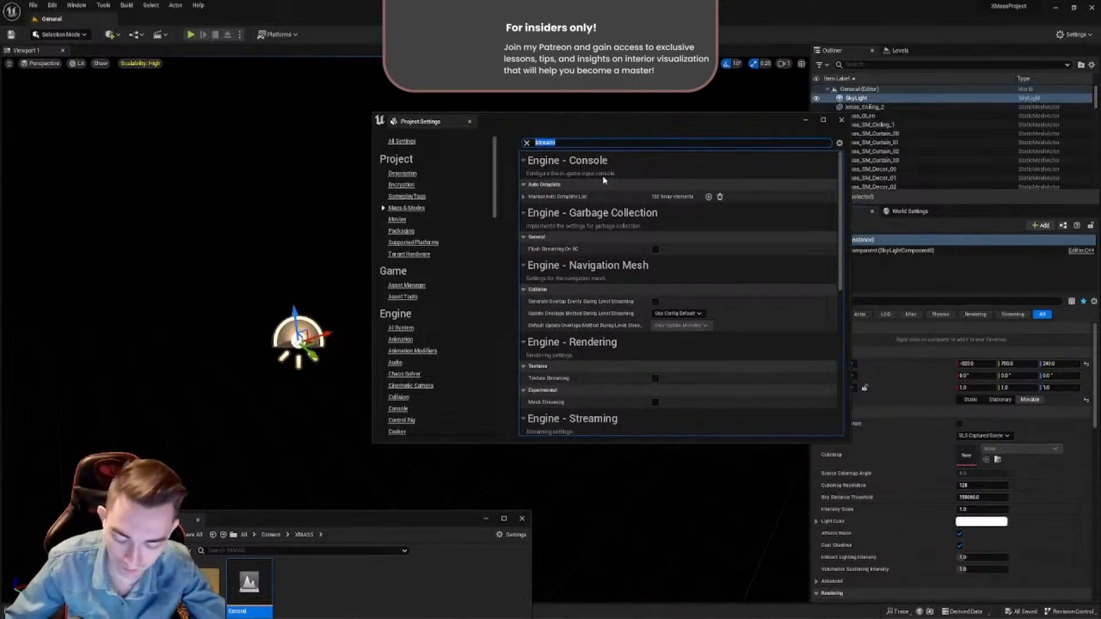
- Search the project settings for "virtual te", check the virtual texture support option, then clear the search and close the settings
{"action": "type", "text": "irtual"}
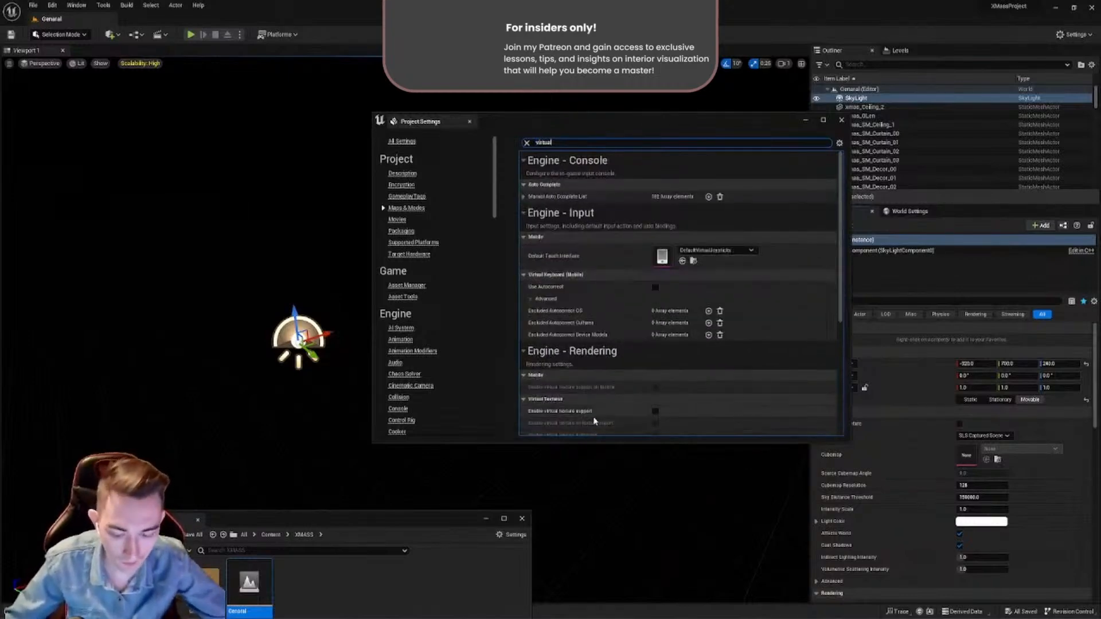
{"action": "type", "text": " te"}
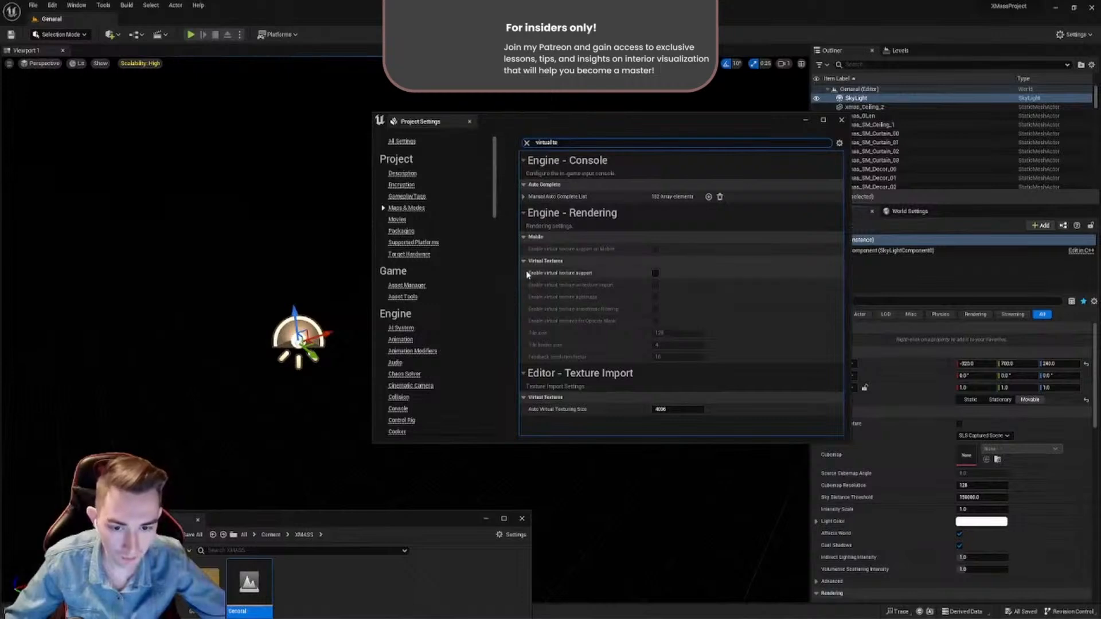
{"action": "mouse_move", "coordinate": [541, 278]}
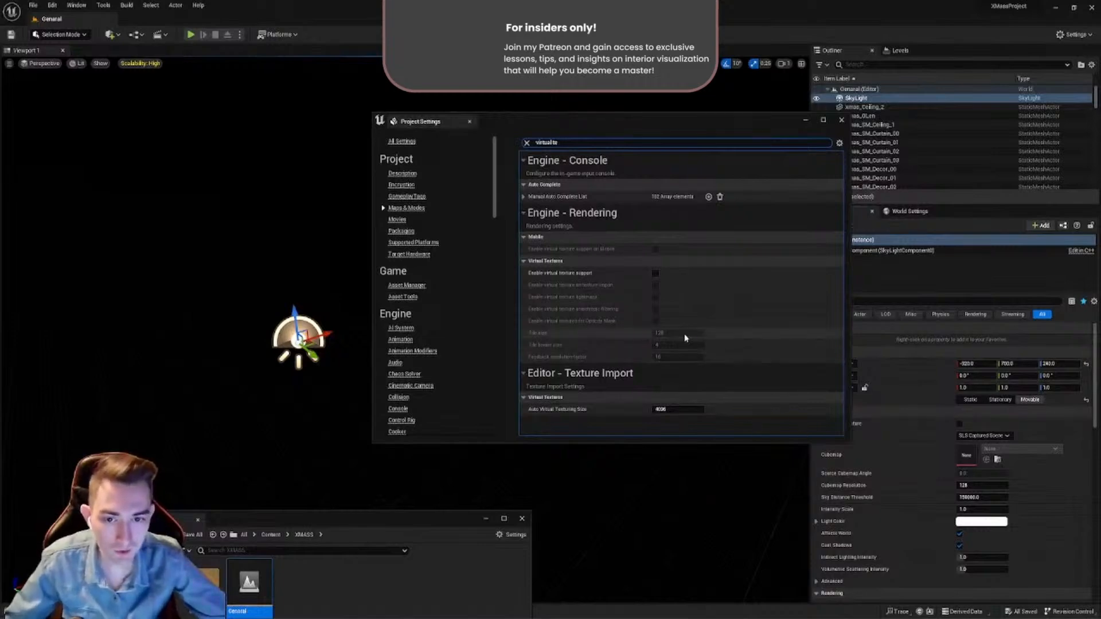
{"action": "left_click", "coordinate": [526, 143]}
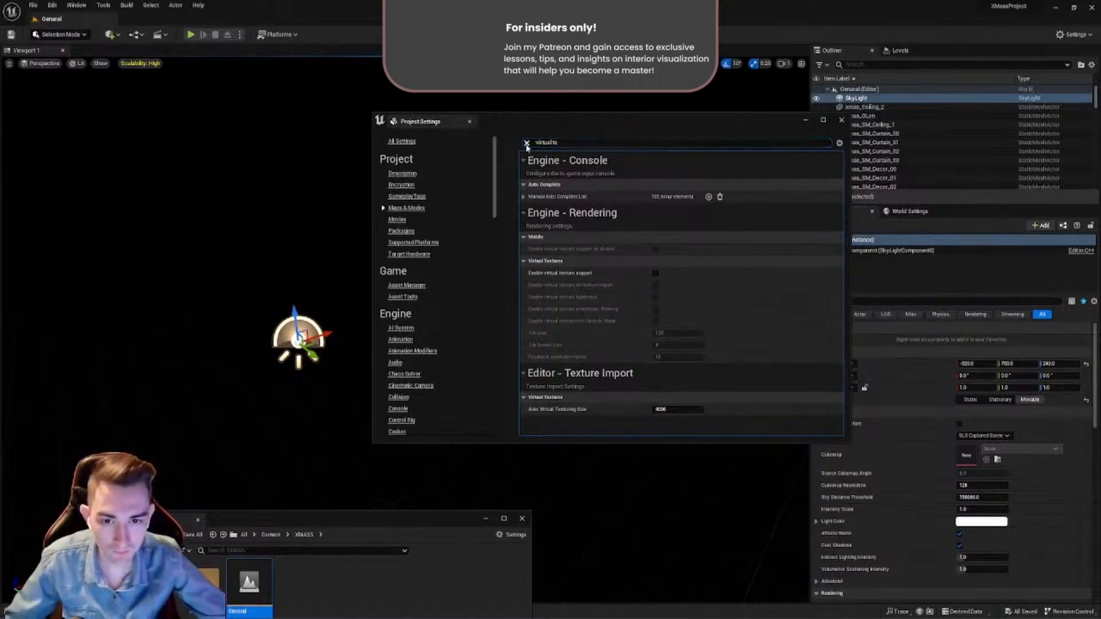
{"action": "left_click_drag", "start_coordinate": [515, 126], "coordinate": [453, 158]}
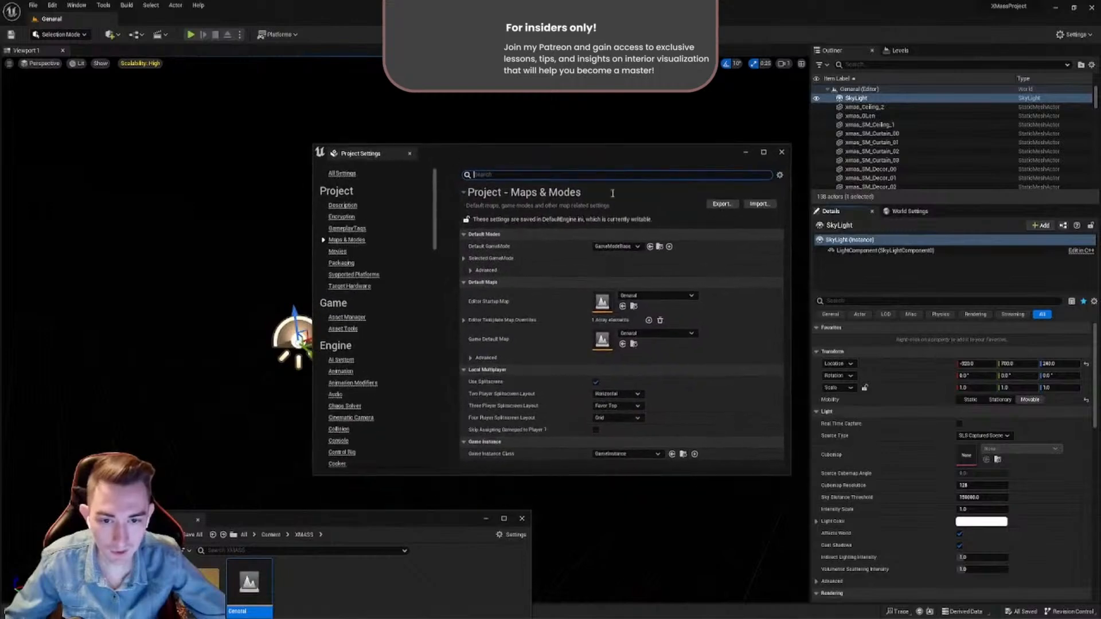
{"action": "left_click", "coordinate": [782, 153]}
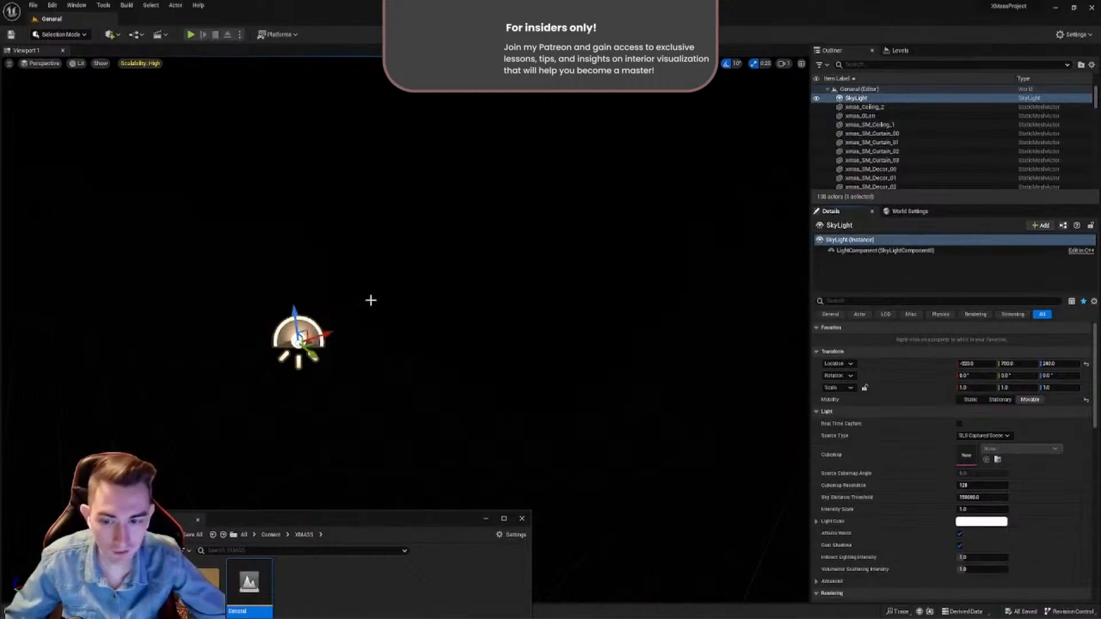
- Focus on the Sky Light and examine it and the dark surroundings from different angles, leaving the light selected
{"action": "key", "text": "f"}
{"action": "right_click_drag", "start_coordinate": [435, 298], "coordinate": [507, 316]}
{"action": "key", "text": "w"}
{"action": "key", "text": "s"}
{"action": "right_click", "coordinate": [405, 285]}
{"action": "right_click_drag", "start_coordinate": [405, 287], "coordinate": [393, 296]}
{"action": "left_click", "coordinate": [334, 340]}
{"action": "left_click", "coordinate": [279, 338]}
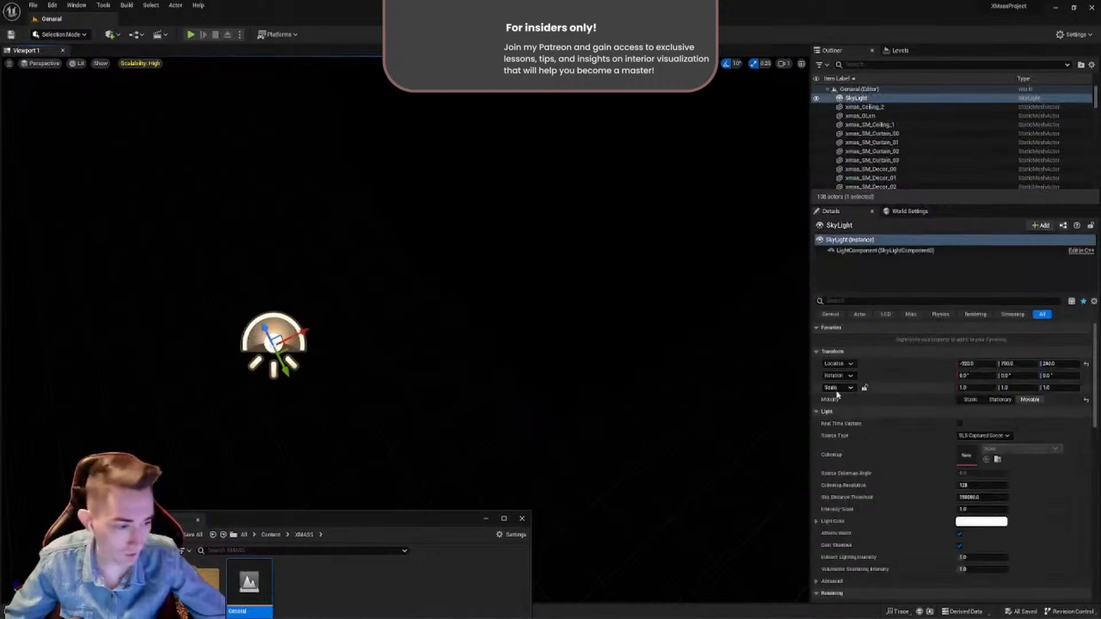
- Deselect the Sky Light and add a Post Process Volume to the empty space near it
{"action": "left_click", "coordinate": [117, 135]}
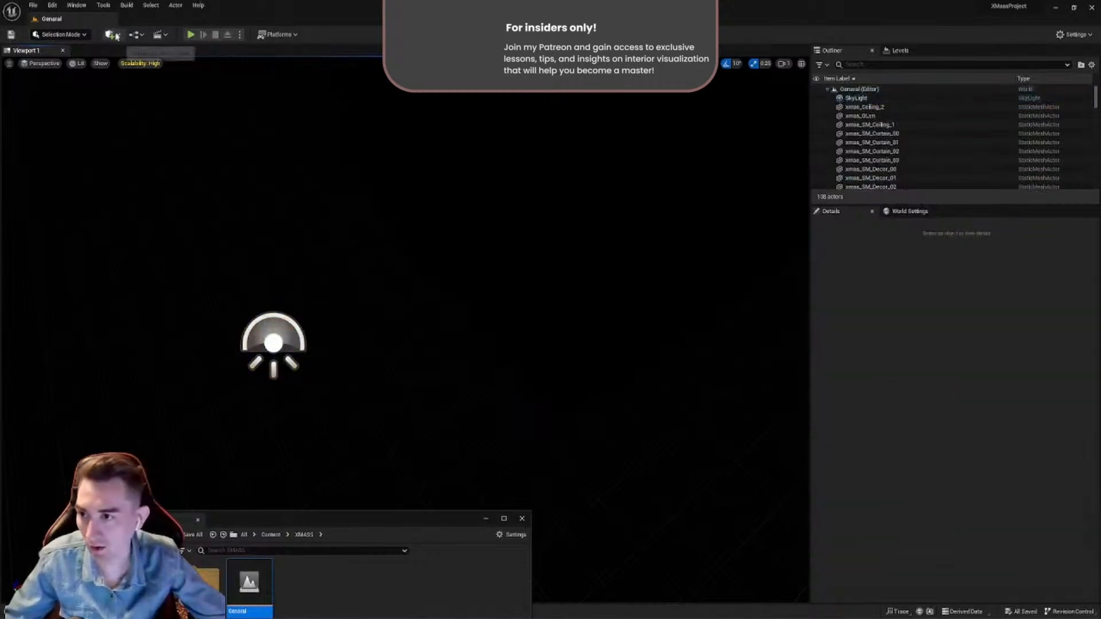
{"action": "left_click", "coordinate": [111, 35]}
{"action": "mouse_move", "coordinate": [160, 179]}
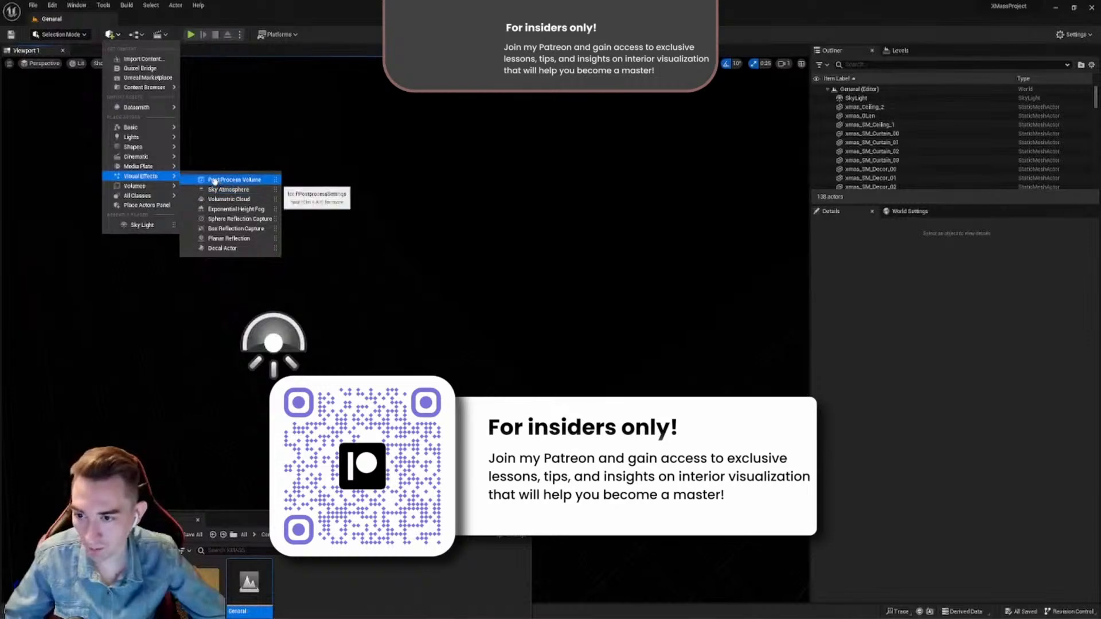
{"action": "left_click_drag", "start_coordinate": [214, 181], "coordinate": [217, 284]}
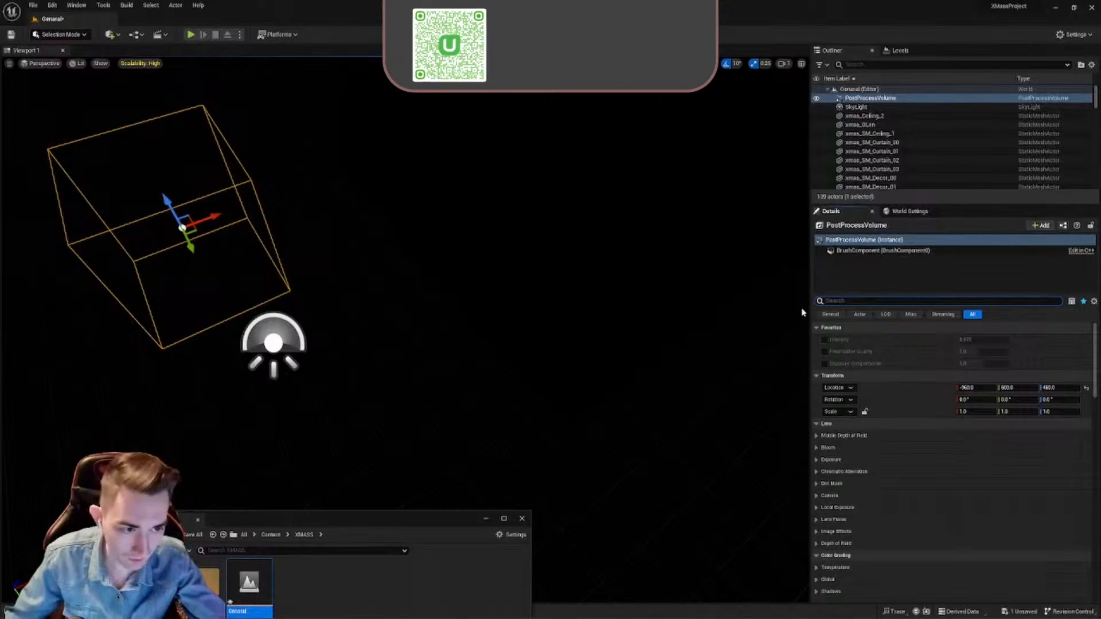
- Enable the Global Illumination Method override on the Post Process Volume, set it to Lumen, and leave the volume selected
{"action": "type", "text": "global ill"}
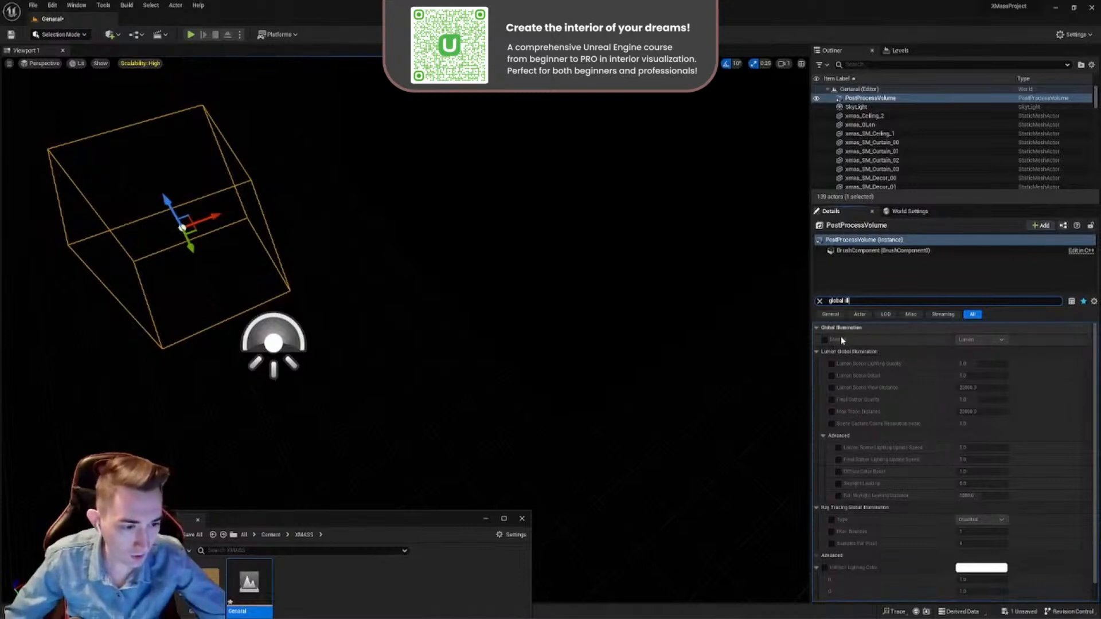
{"action": "left_click", "coordinate": [825, 339]}
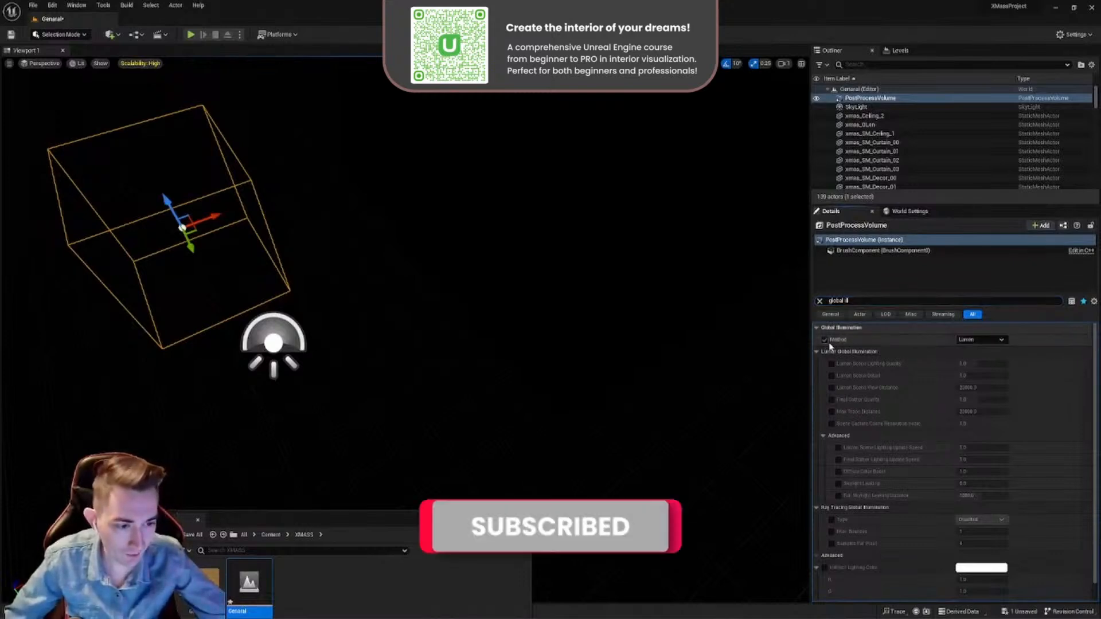
{"action": "left_click", "coordinate": [979, 340]}
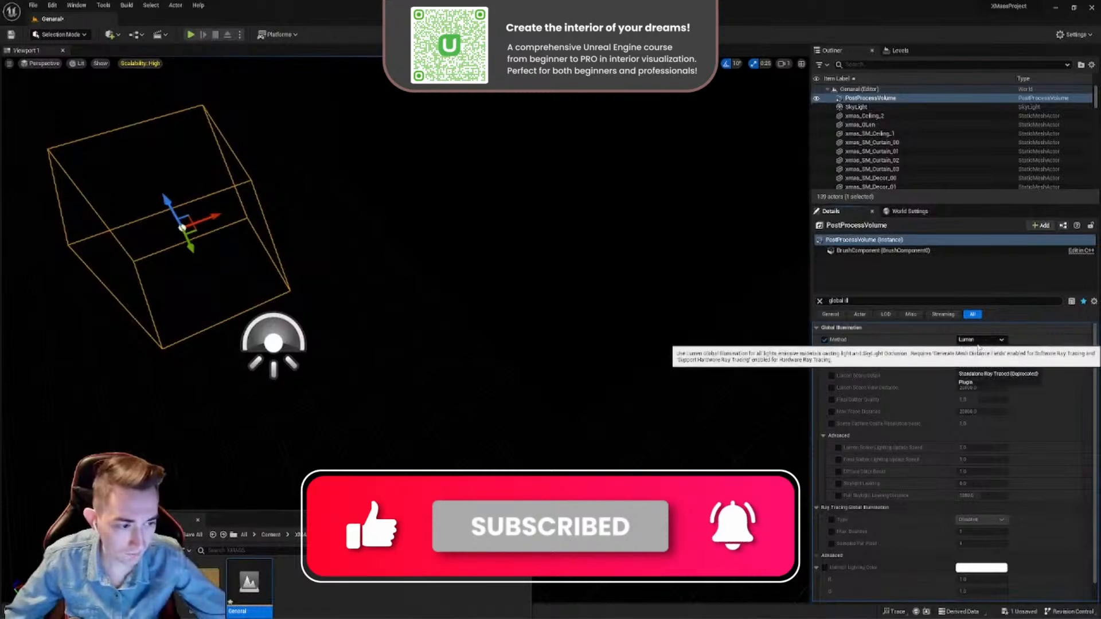
{"action": "left_click", "coordinate": [971, 361]}
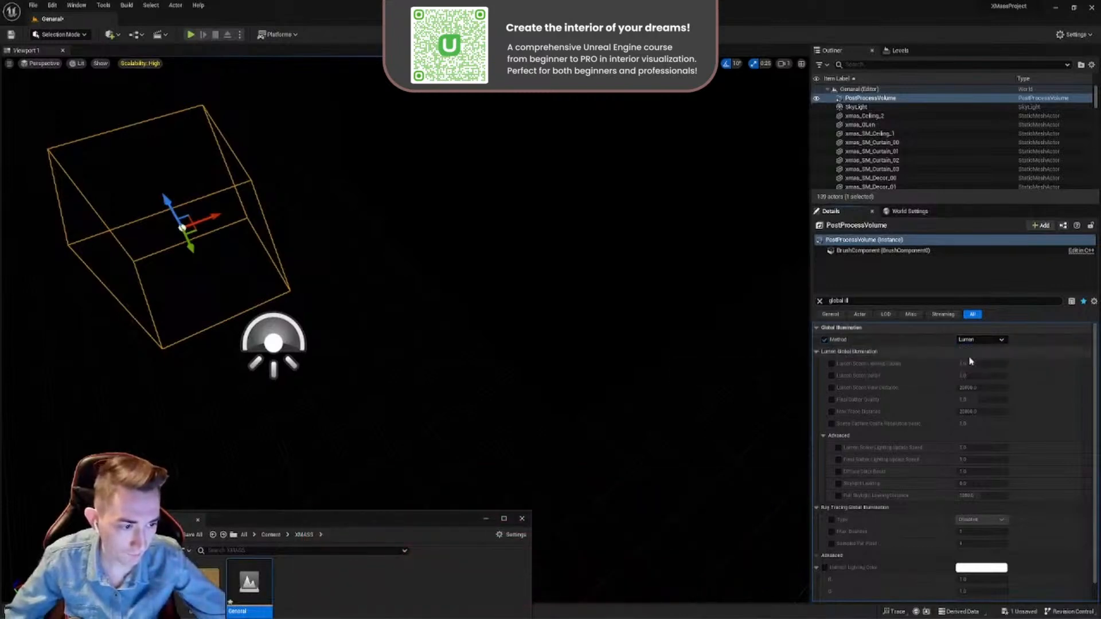
{"action": "mouse_move", "coordinate": [492, 319]}
{"action": "right_mouse_down"}
{"action": "mouse_move", "coordinate": [447, 338]}
{"action": "mouse_move", "coordinate": [504, 315]}
{"action": "mouse_move", "coordinate": [481, 314]}
{"action": "right_mouse_up"}
{"action": "right_click", "coordinate": [481, 315]}
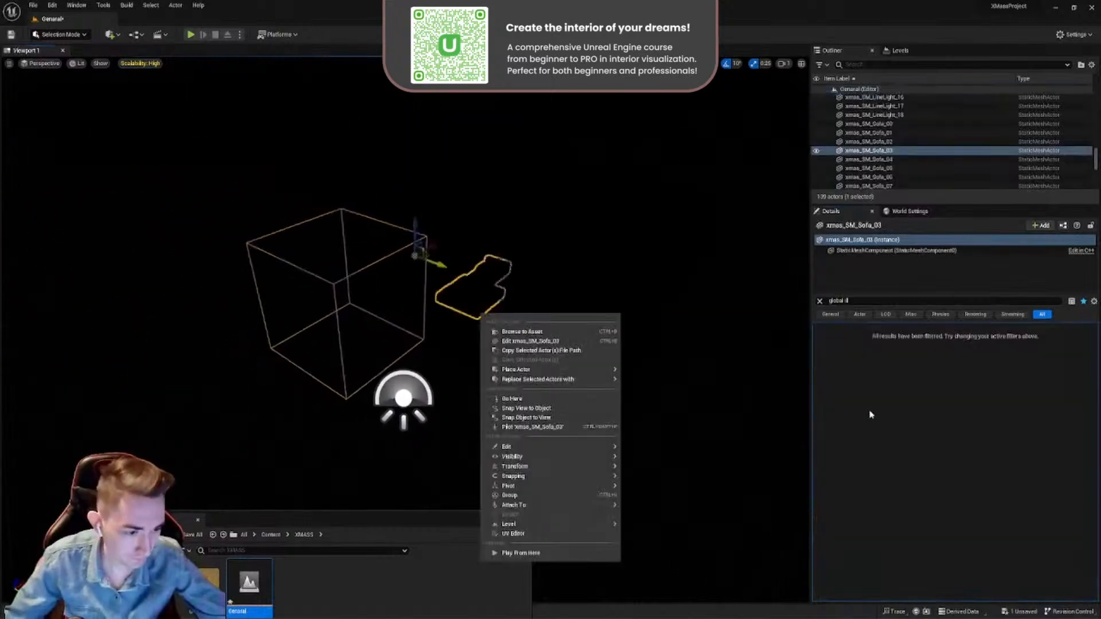
{"action": "left_click", "coordinate": [337, 280]}
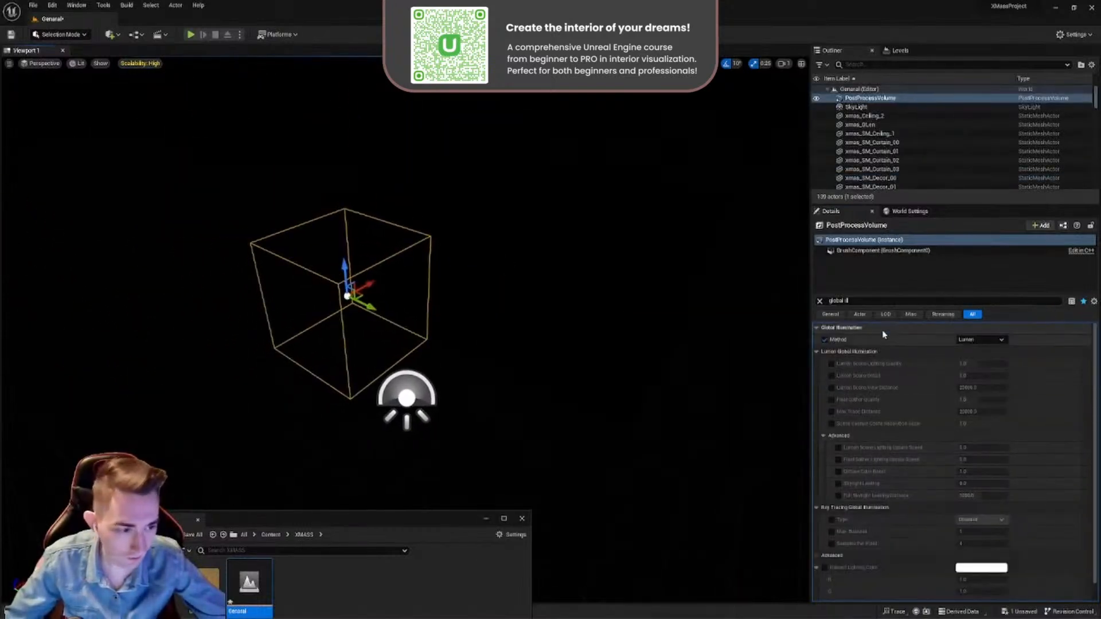
- Enable the Reflections Method override on the Post Process Volume with Lumen as the method, then clear the property filter
{"action": "left_click", "coordinate": [858, 301]}
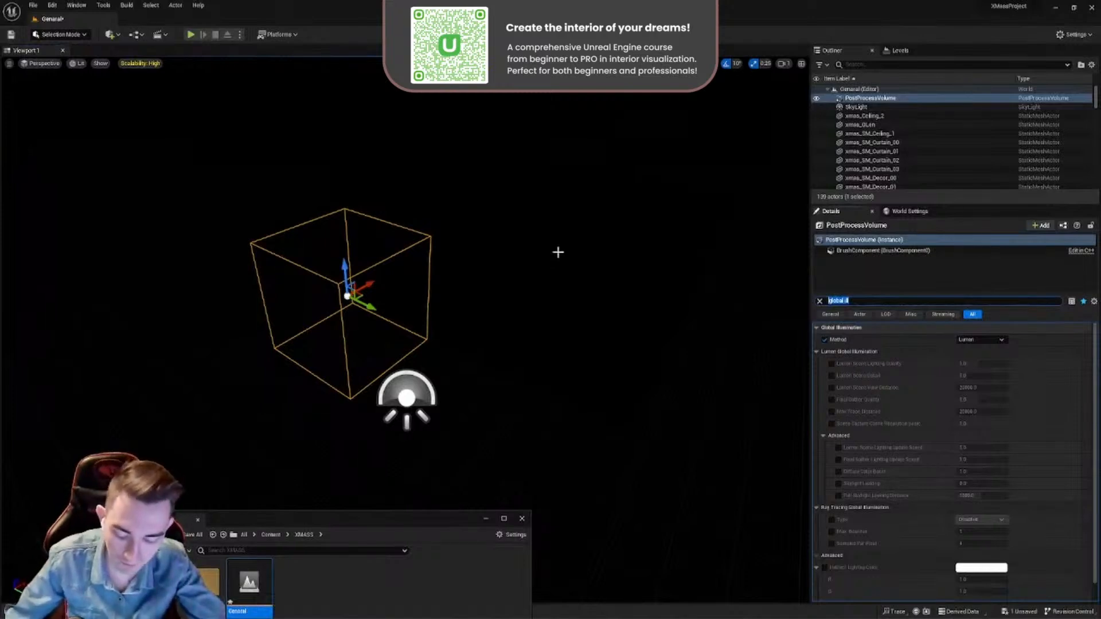
{"action": "type", "text": "refl"}
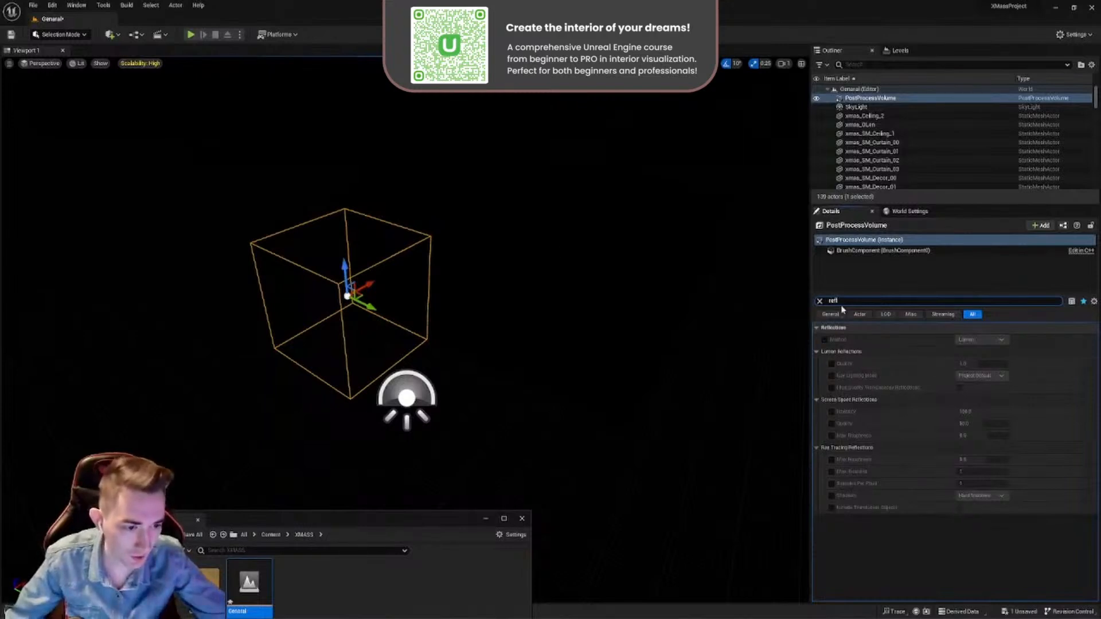
{"action": "left_click", "coordinate": [825, 339]}
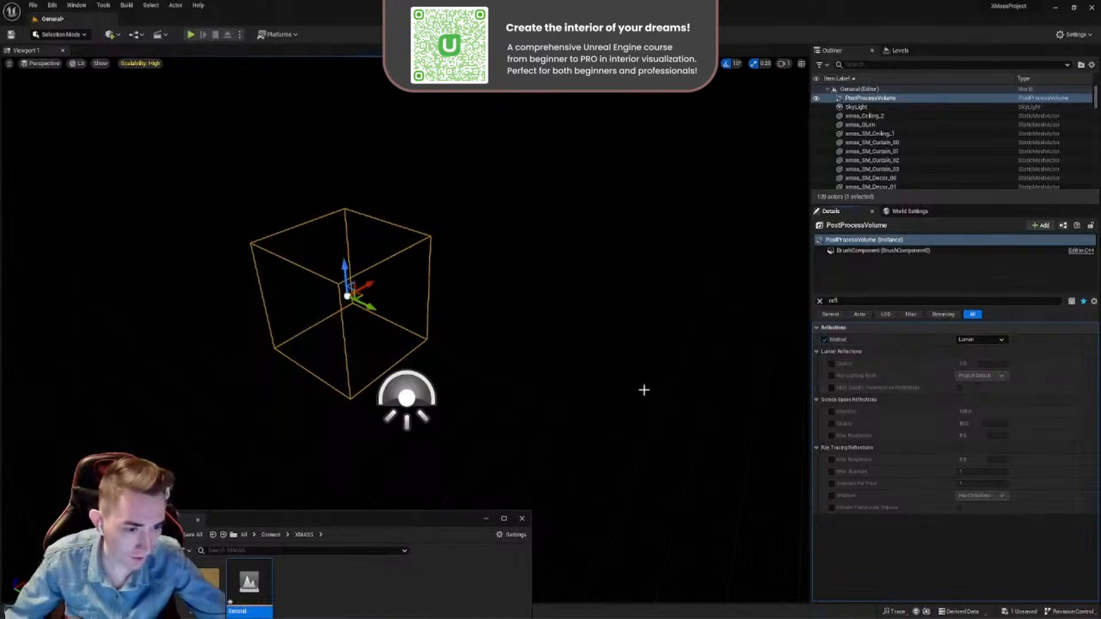
{"action": "left_click", "coordinate": [820, 301]}
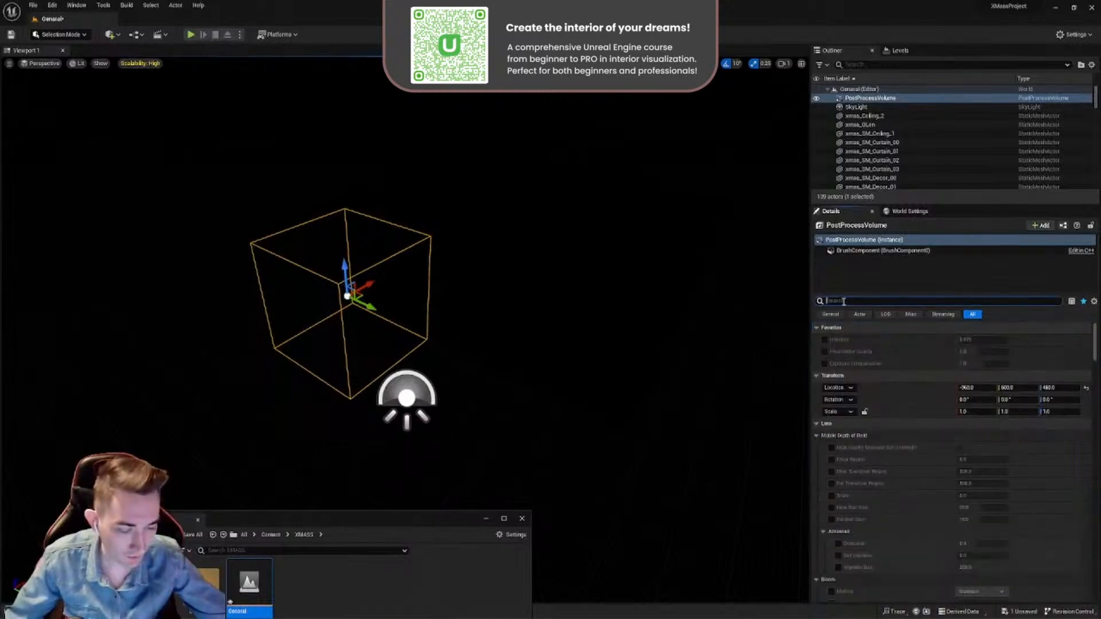
- Filter the volume's properties for "expos" and enable the Metering Mode, Exposure Compensation and Apply Physical Camera Exposure overrides
{"action": "type", "text": "ex"}
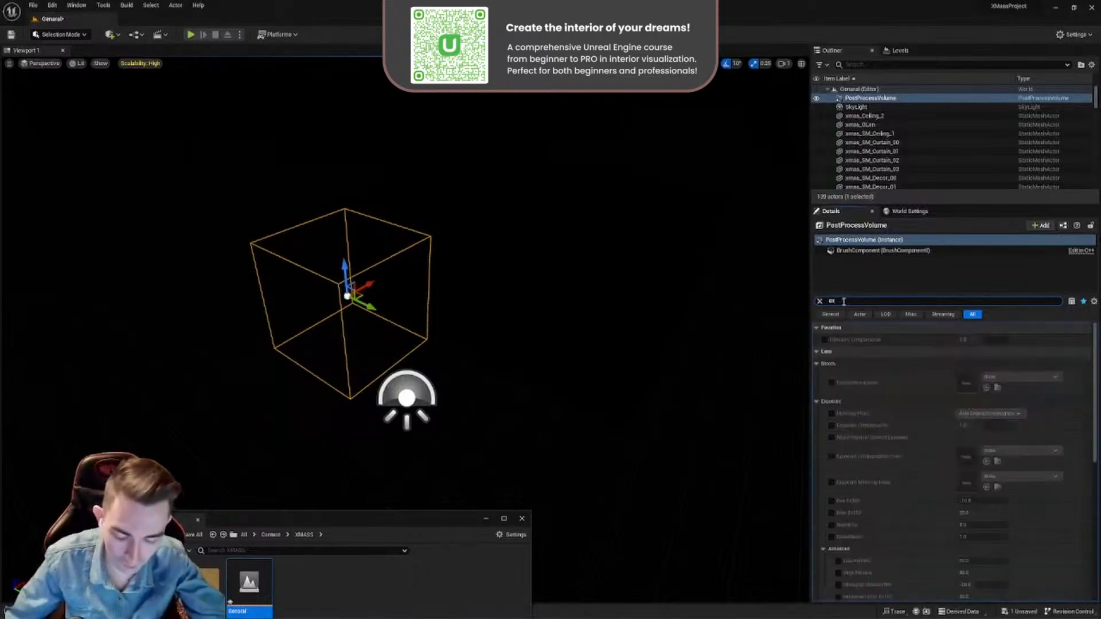
{"action": "type", "text": "pos"}
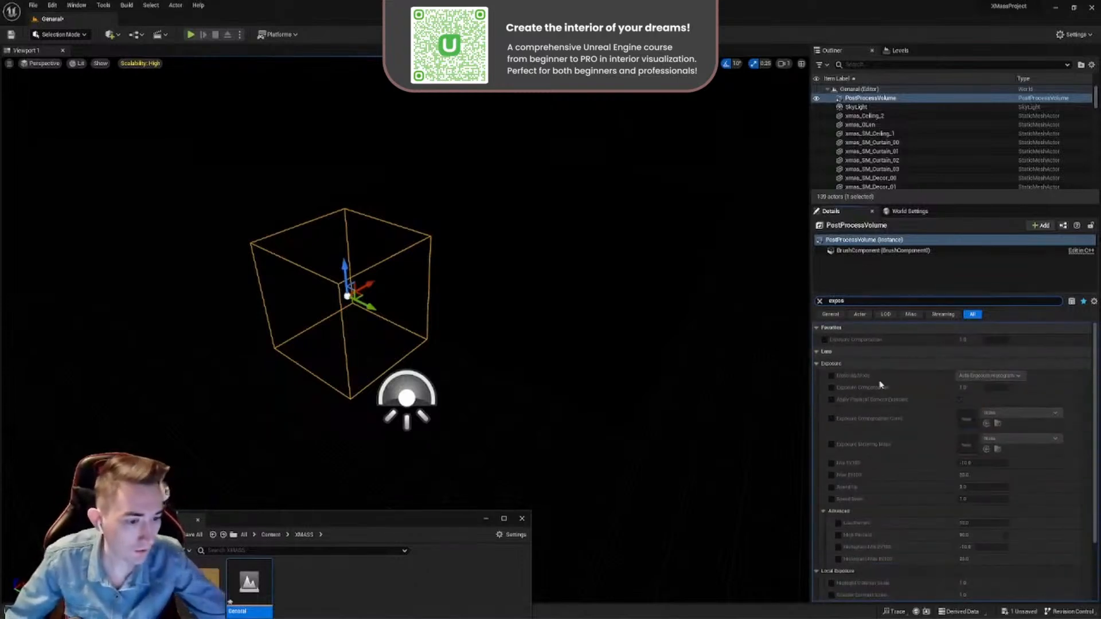
{"action": "left_click", "coordinate": [832, 376]}
{"action": "left_click", "coordinate": [832, 388]}
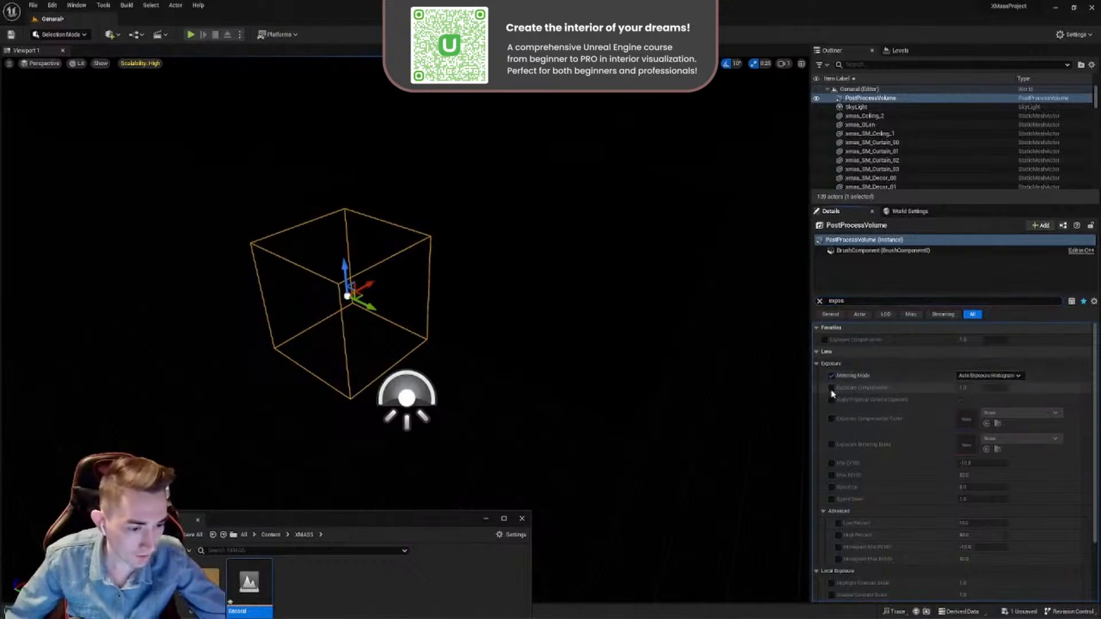
{"action": "left_click", "coordinate": [832, 400]}
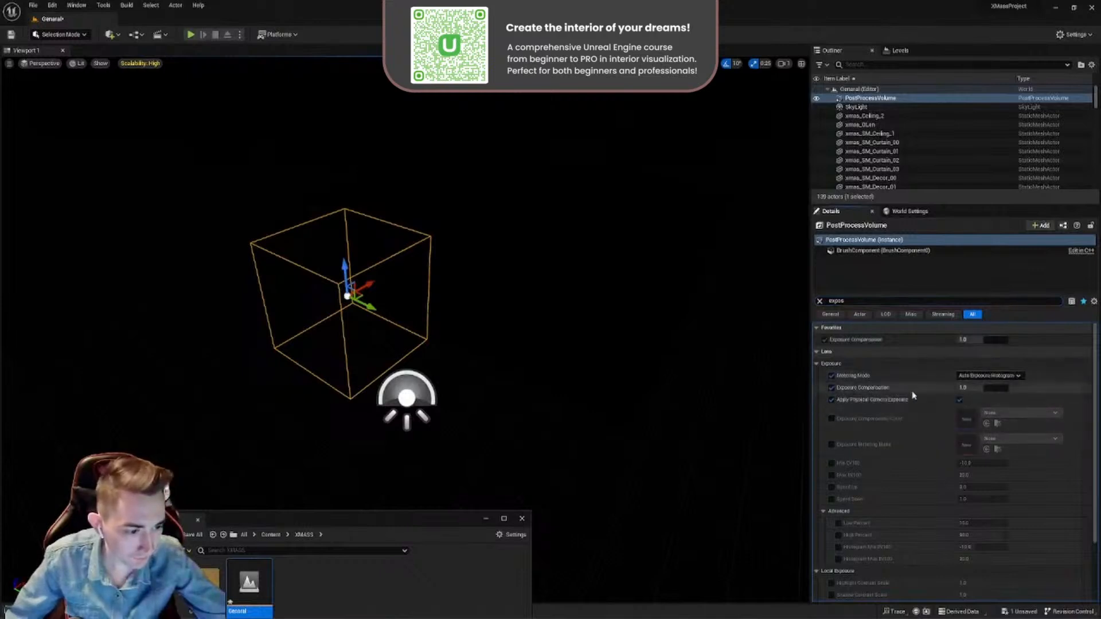
- Set the volume's Metering Mode to Manual and turn off the Apply Physical Camera Exposure value
{"action": "left_click", "coordinate": [964, 378]}
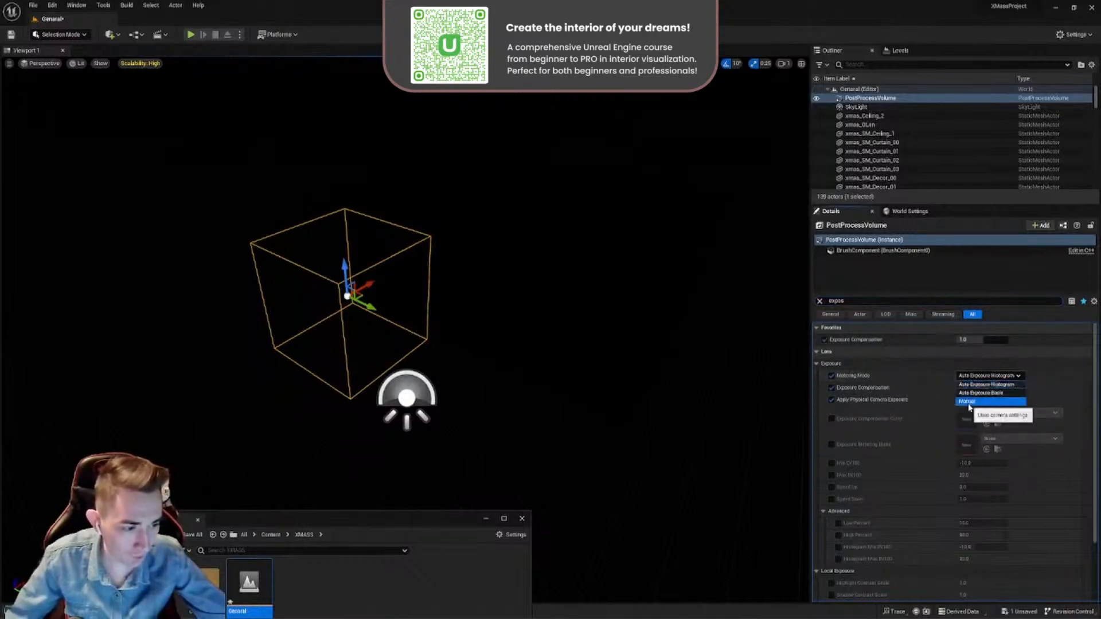
{"action": "left_click", "coordinate": [968, 403]}
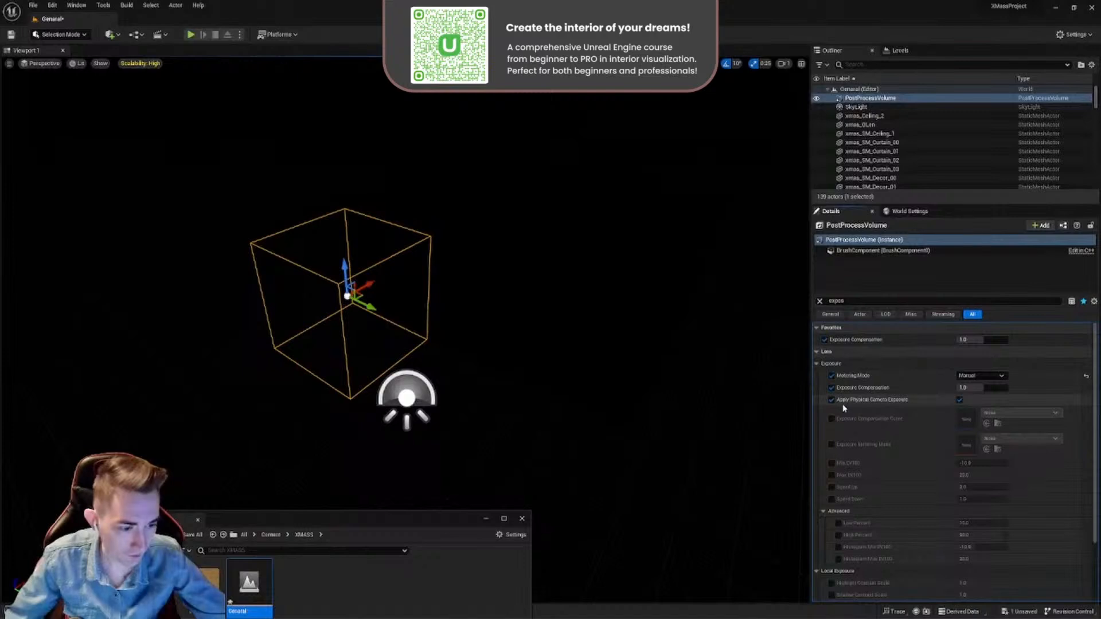
{"action": "left_click", "coordinate": [960, 400]}
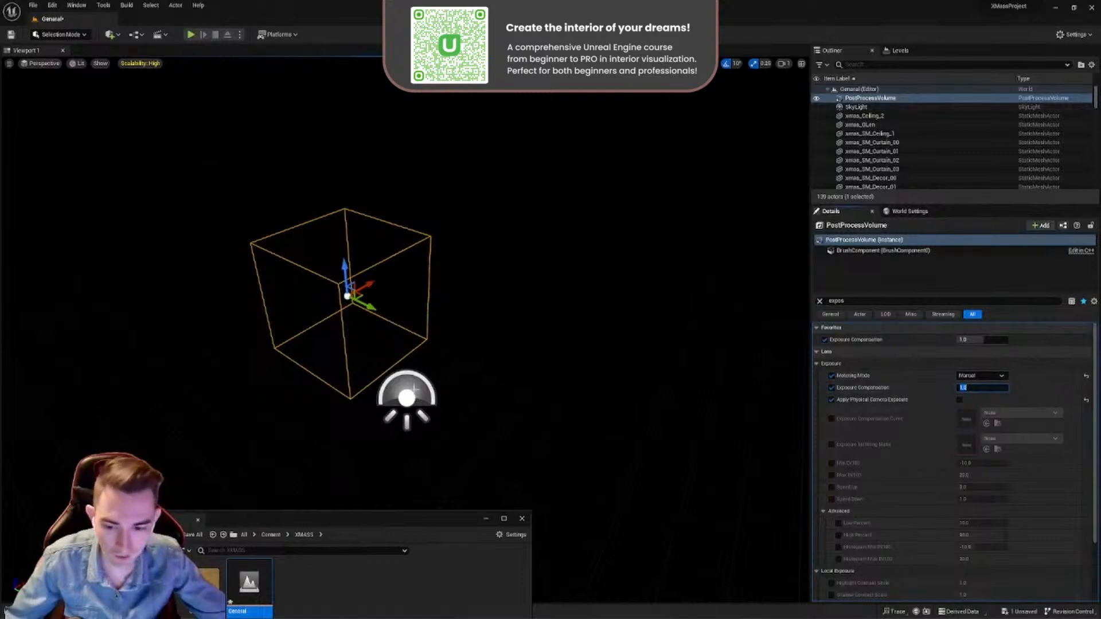
- Select the Sky Light, clear the property filter and look at the light's general settings
{"action": "left_click", "coordinate": [407, 398]}
{"action": "left_click", "coordinate": [819, 301]}
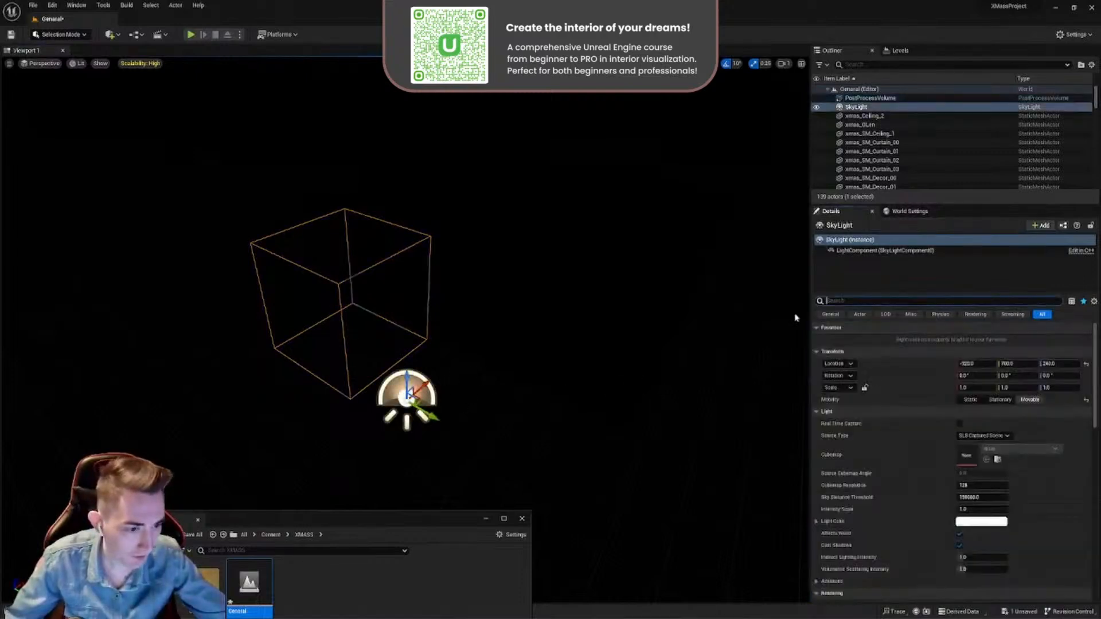
{"action": "key", "text": "f"}
{"action": "right_click_drag", "start_coordinate": [407, 367], "coordinate": [404, 341]}
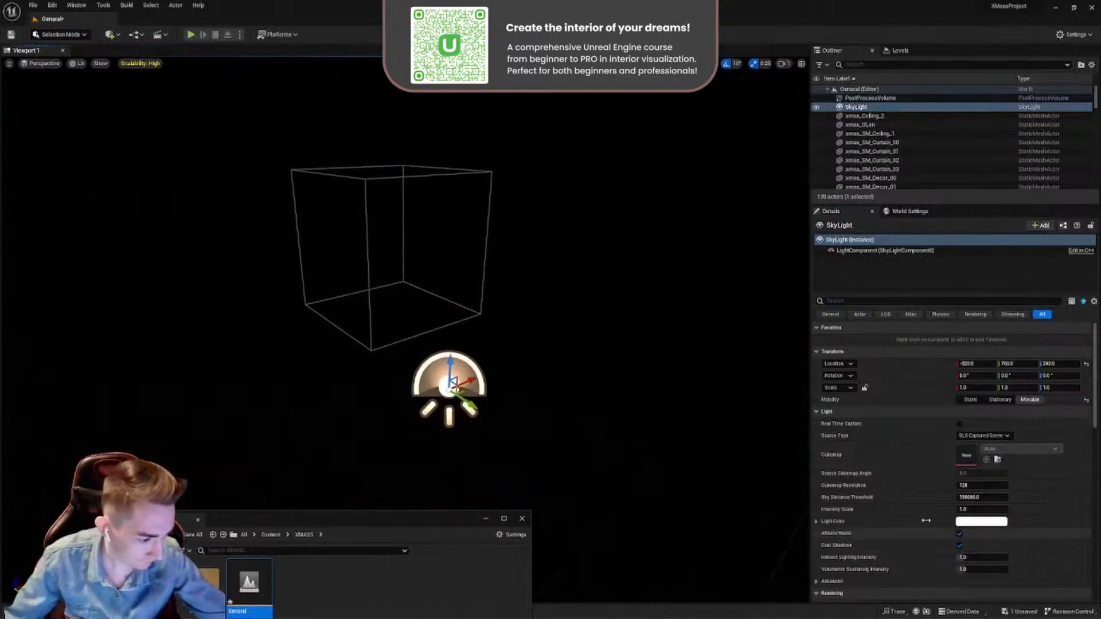
- Turn on Infinite Extent (Unbound) for the Post Process Volume and set its Exposure Compensation to 10
{"action": "left_click", "coordinate": [381, 180]}
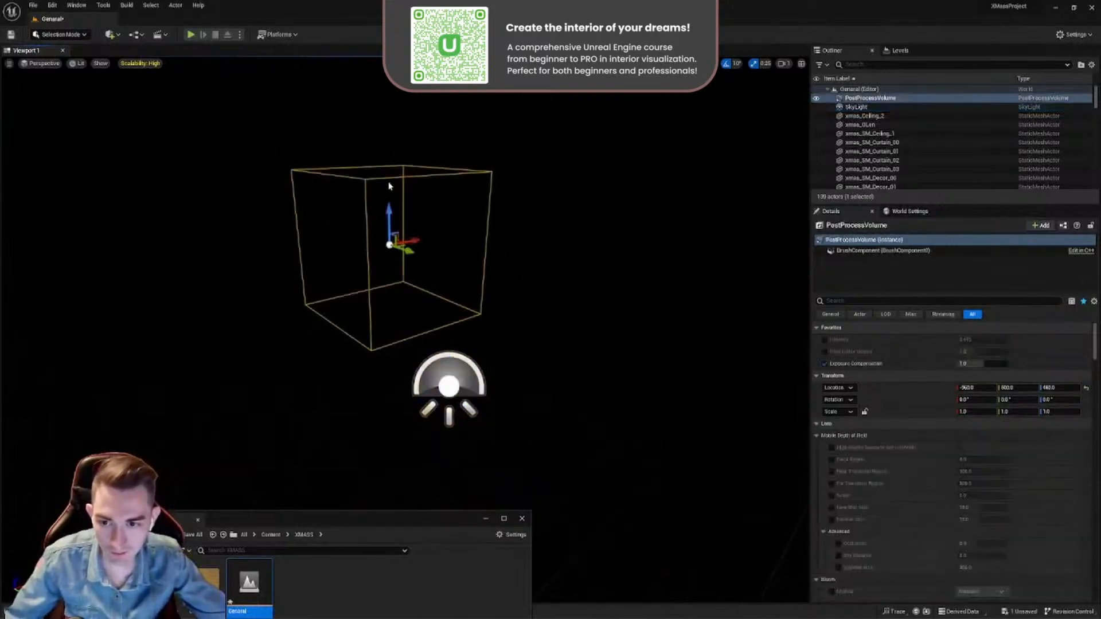
{"action": "right_click_drag", "start_coordinate": [456, 273], "coordinate": [417, 254]}
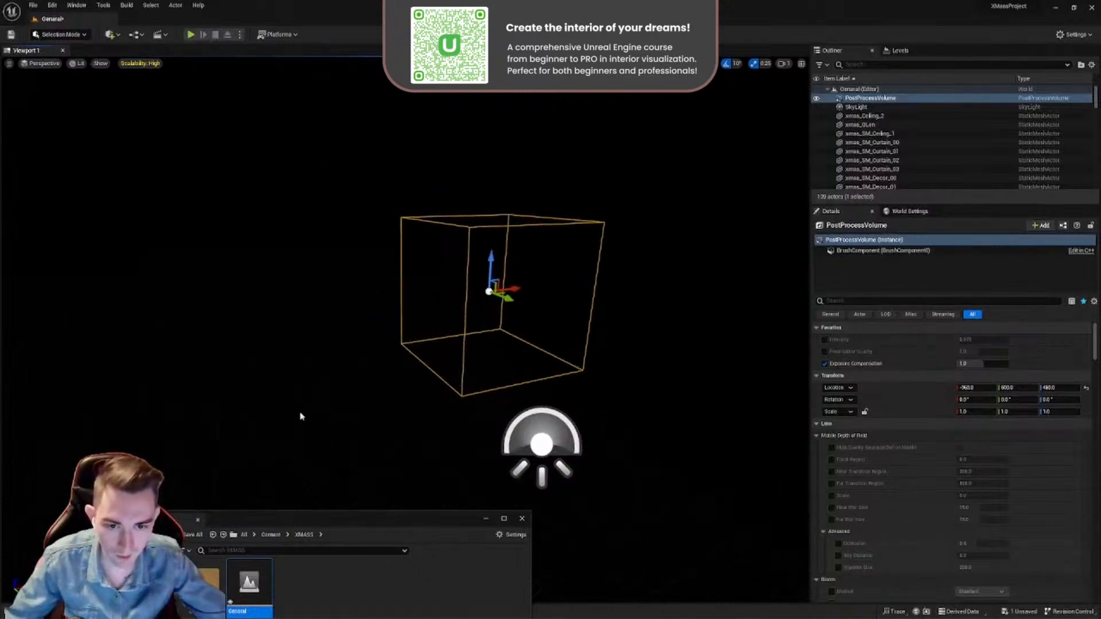
{"action": "left_click", "coordinate": [843, 302]}
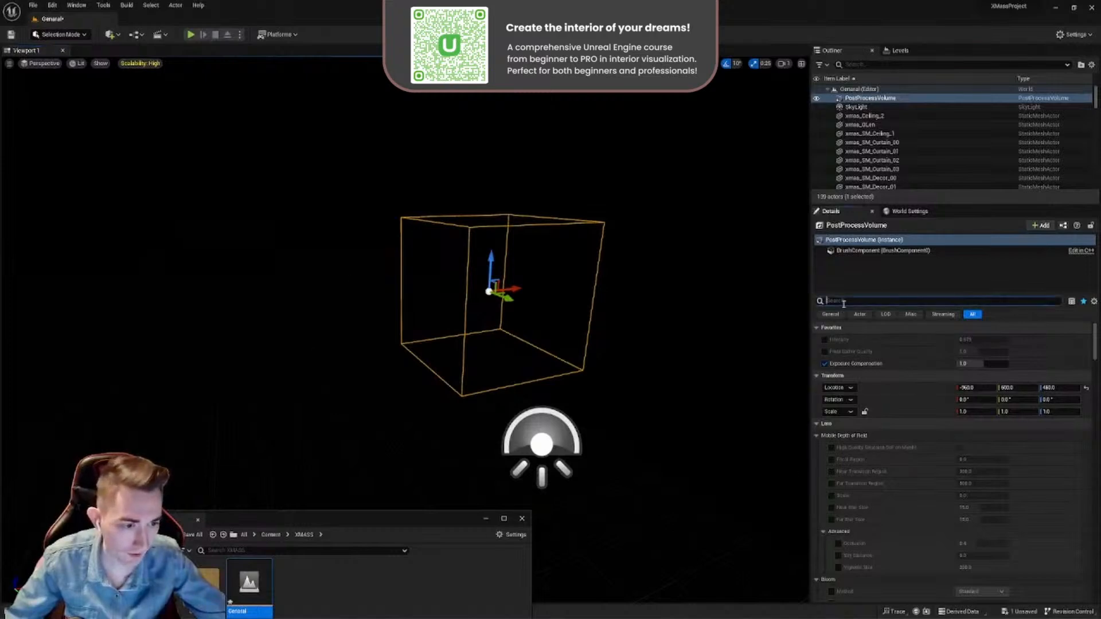
{"action": "type", "text": "inf"}
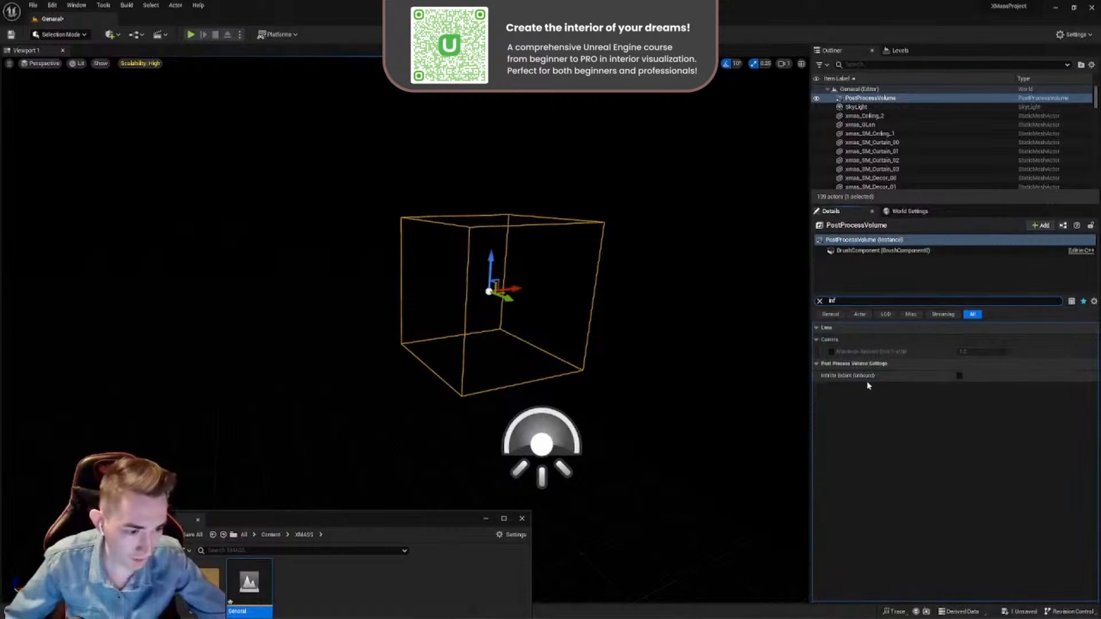
{"action": "left_click", "coordinate": [959, 375]}
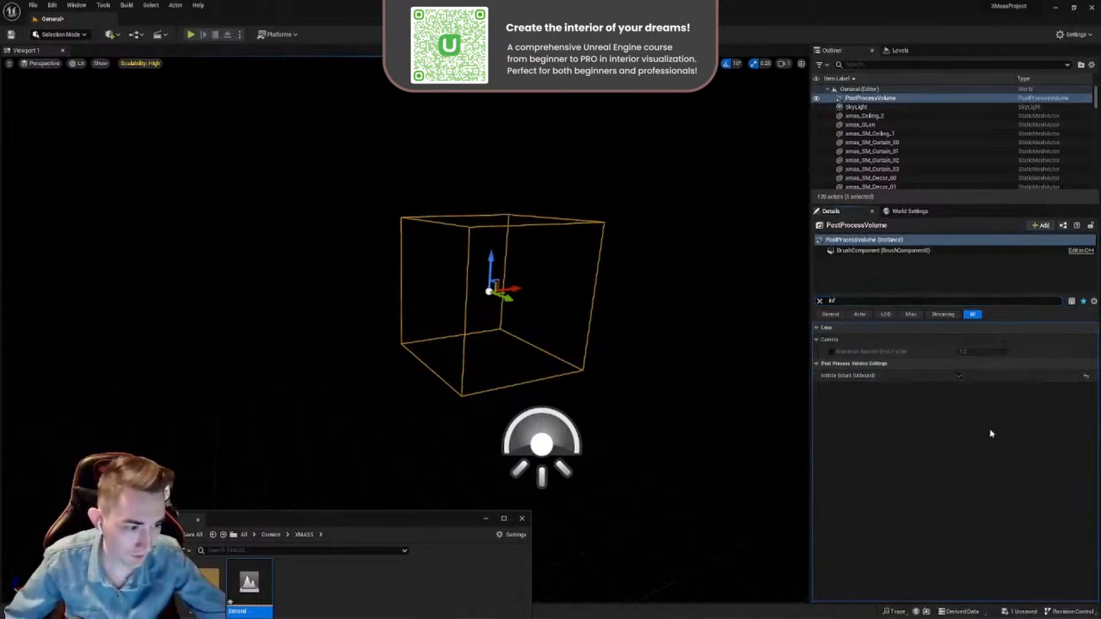
{"action": "left_click", "coordinate": [820, 302]}
{"action": "right_click_drag", "start_coordinate": [550, 335], "coordinate": [591, 334]}
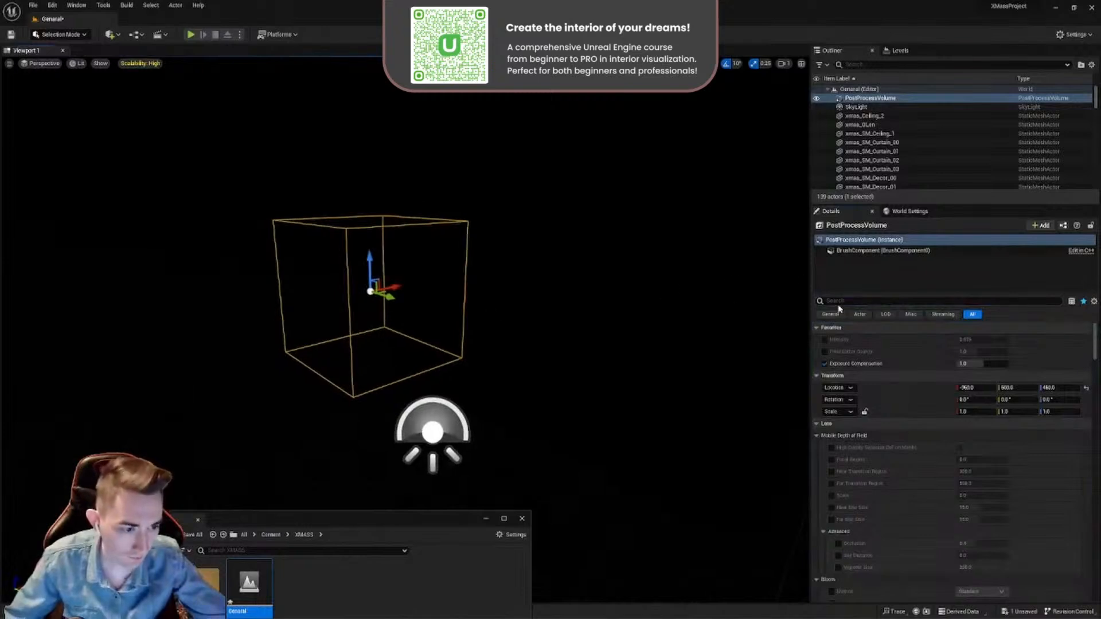
{"action": "left_click_drag", "start_coordinate": [979, 365], "coordinate": [980, 373]}
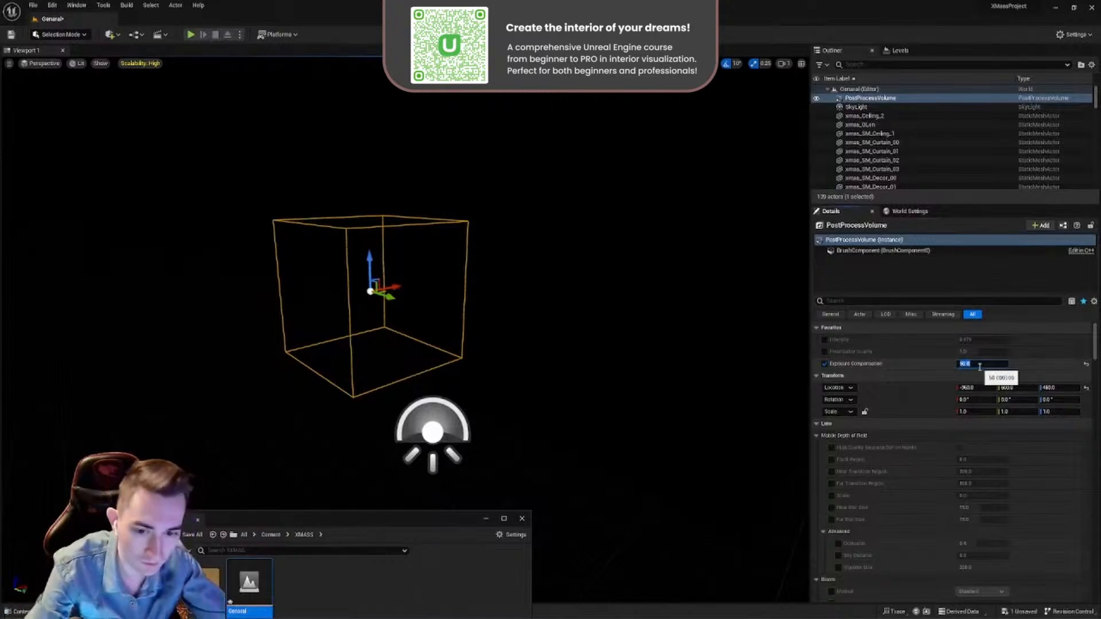
- Select the Sky Light and set its Source Type to SLS Specified Cubemap
{"action": "left_click", "coordinate": [432, 435]}
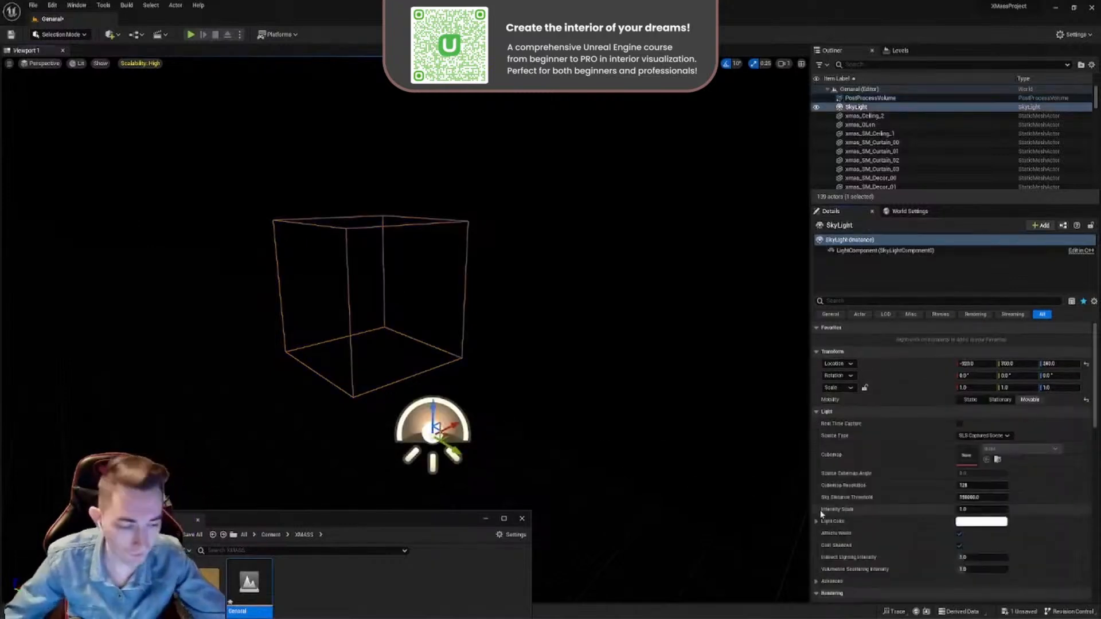
{"action": "scroll", "coordinate": [885, 542], "scroll_direction": "down", "scroll_amount": 1}
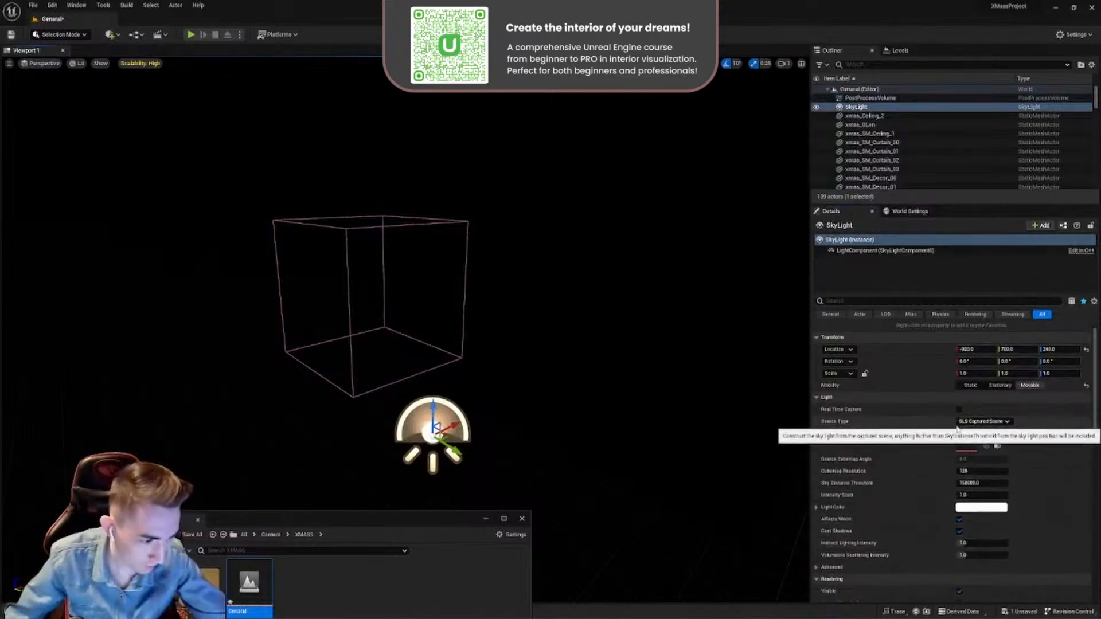
{"action": "left_click_drag", "start_coordinate": [453, 423], "coordinate": [496, 402]}
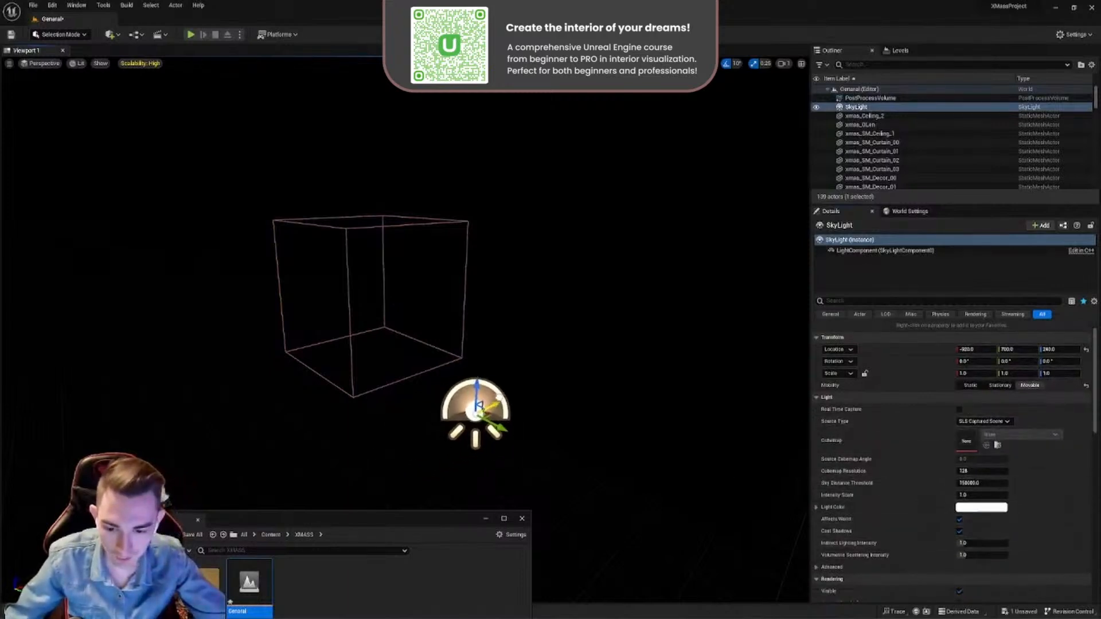
{"action": "right_click_drag", "start_coordinate": [494, 434], "coordinate": [462, 459]}
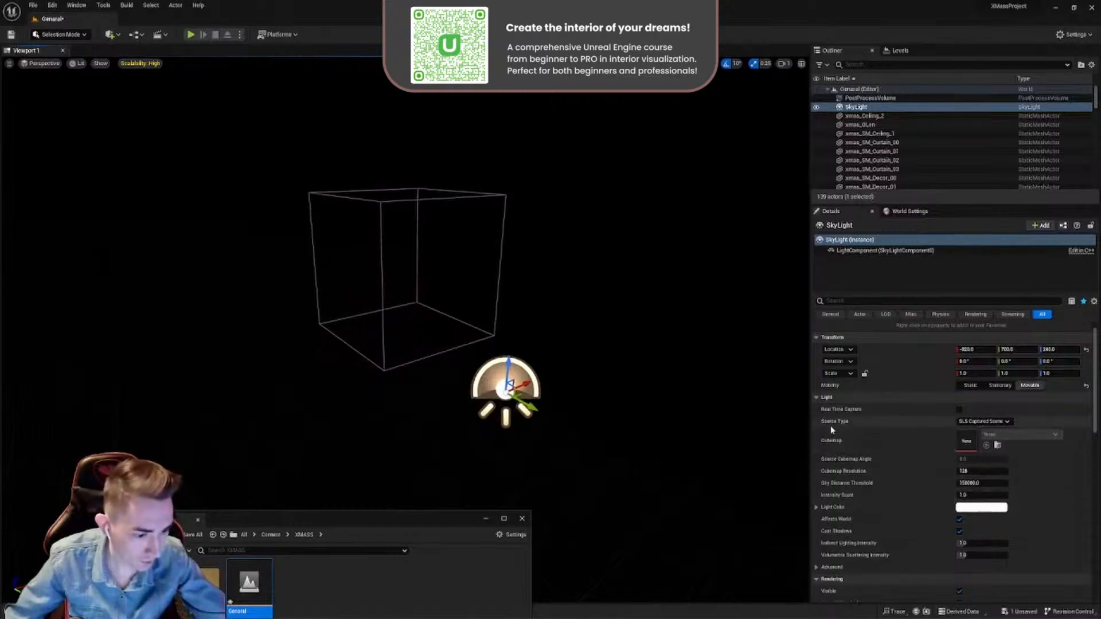
{"action": "left_click", "coordinate": [975, 421]}
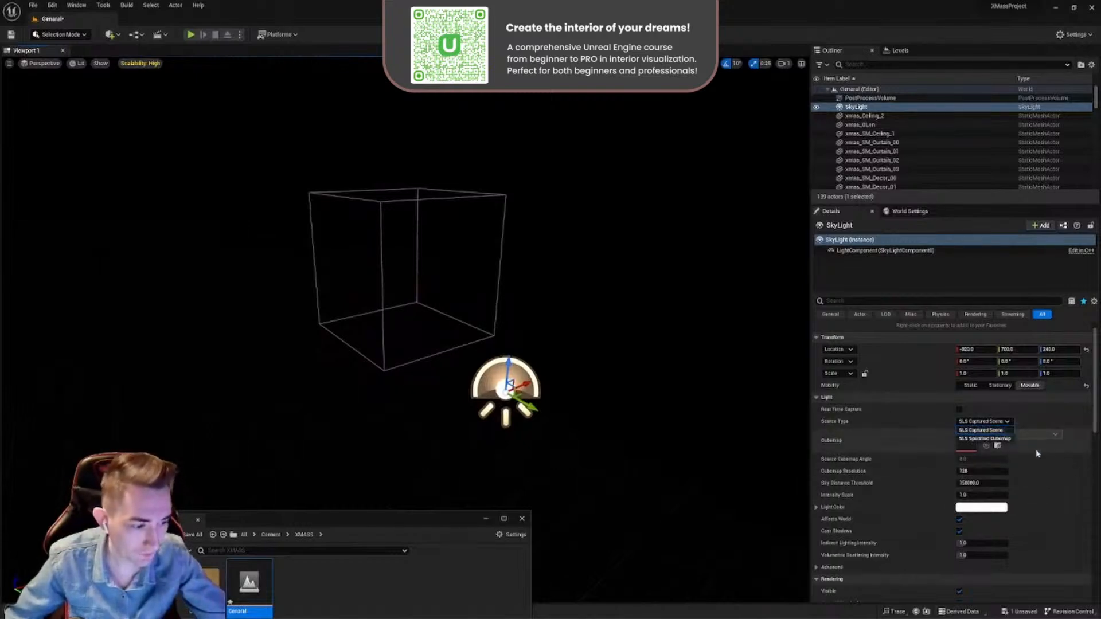
{"action": "left_click", "coordinate": [1007, 442]}
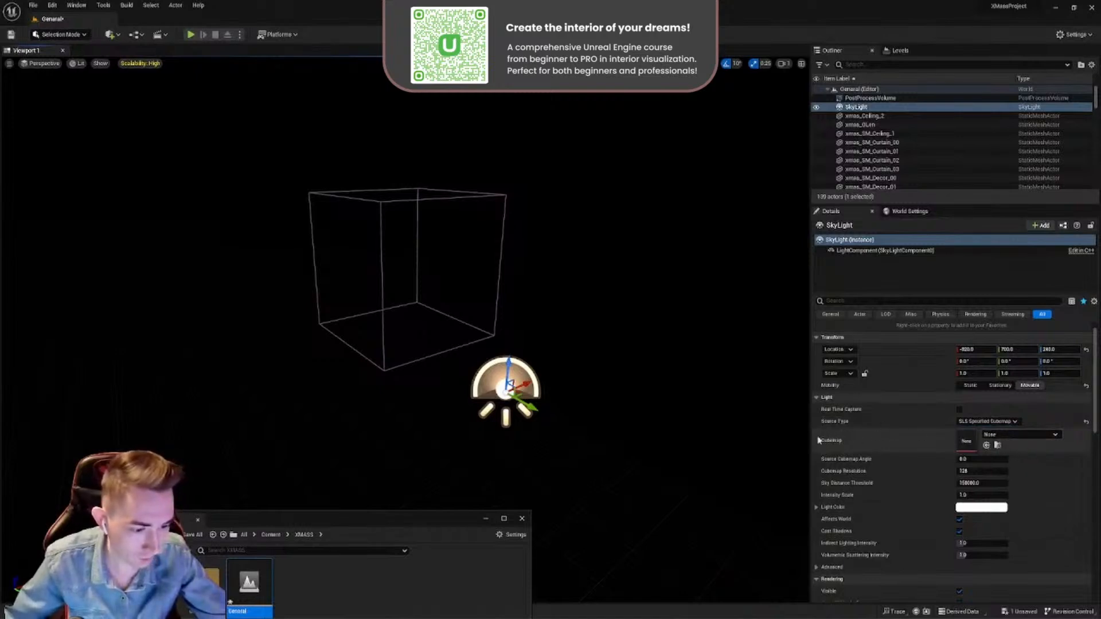
- Bring the Content Browser into view and open the HDRI folder inside Content/Material
{"action": "right_click_drag", "start_coordinate": [552, 375], "coordinate": [573, 363]}
{"action": "key", "text": "w"}
{"action": "key", "text": "s"}
{"action": "left_click_drag", "start_coordinate": [376, 520], "coordinate": [497, 225]}
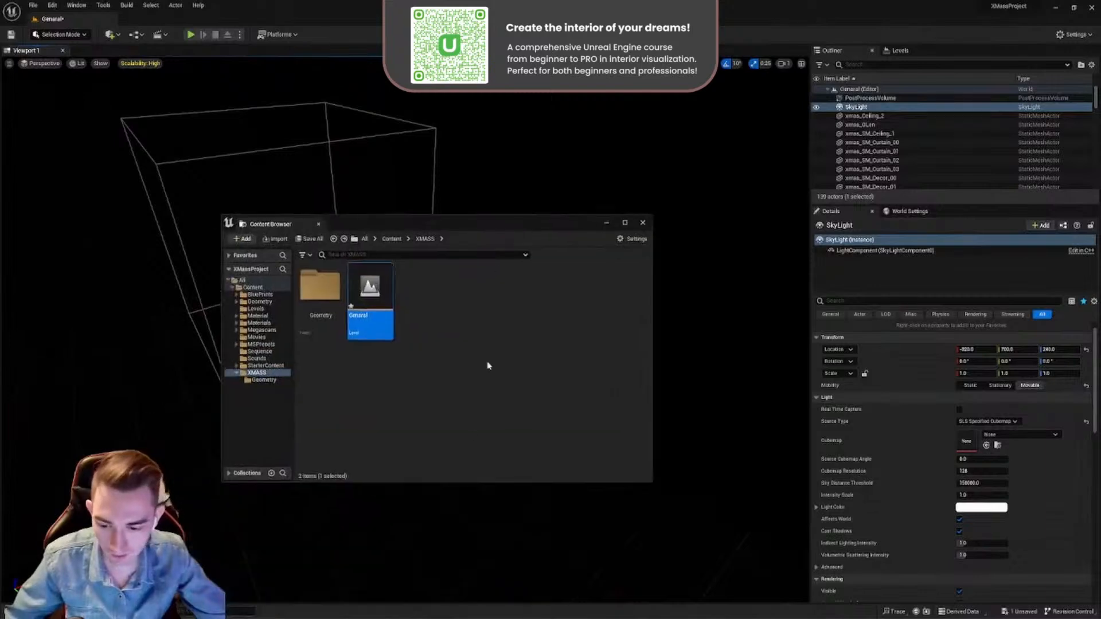
{"action": "key", "text": "alt+Left"}
{"action": "double_click", "coordinate": [520, 287]}
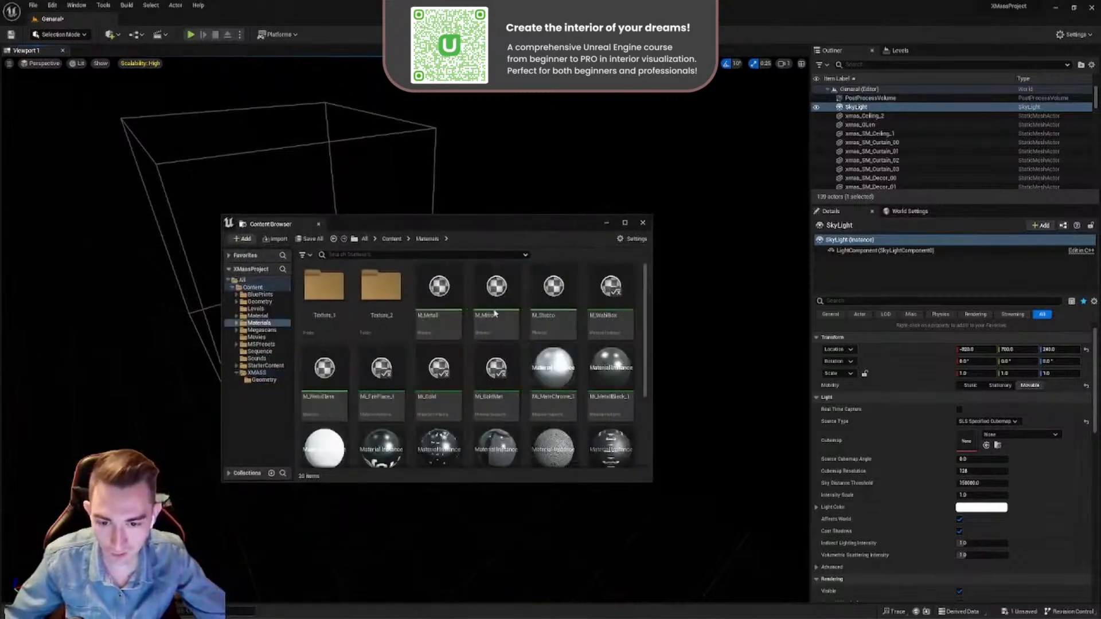
{"action": "key", "text": "alt+Left"}
{"action": "double_click", "coordinate": [496, 287]}
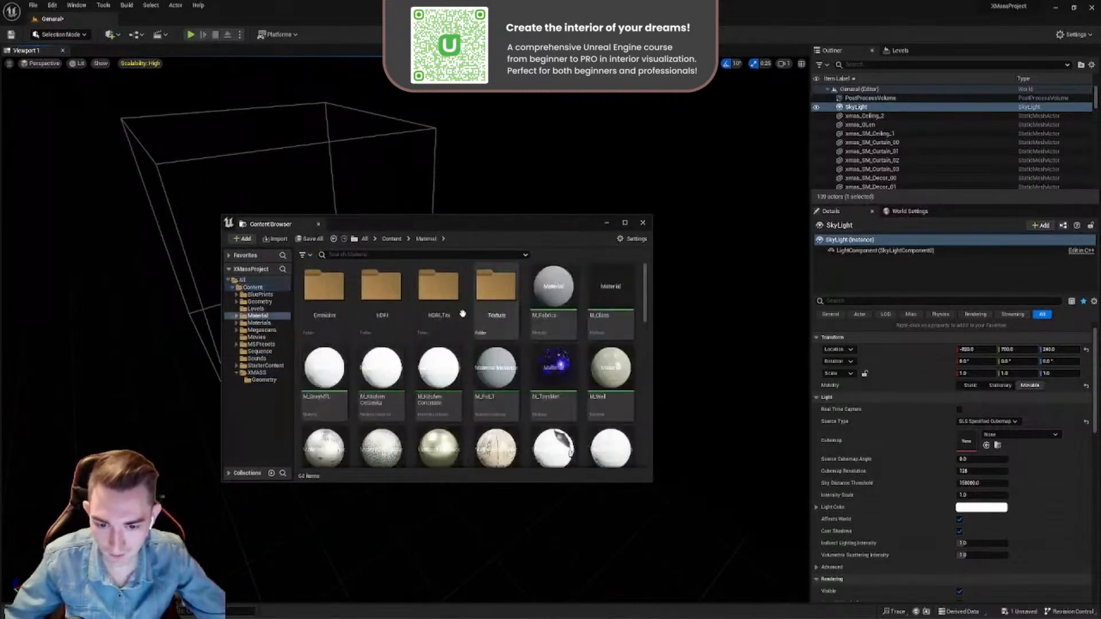
{"action": "double_click", "coordinate": [380, 298]}
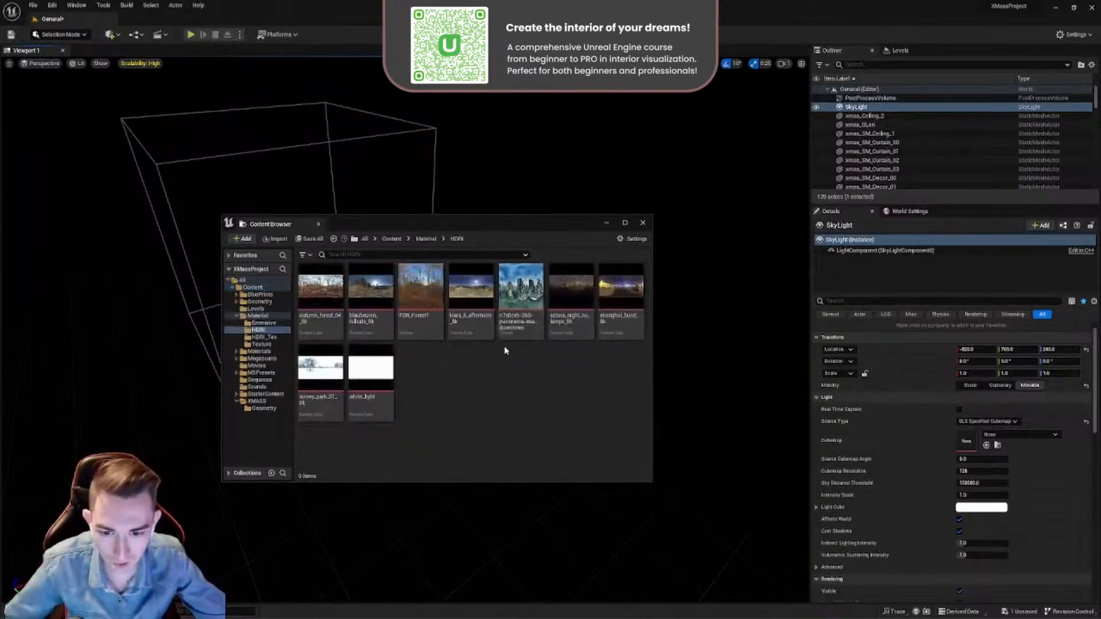
- Assign the kiara_6_afternoon_8k texture from the HDRI folder as the Sky Light's Cubemap
{"action": "left_click", "coordinate": [482, 330]}
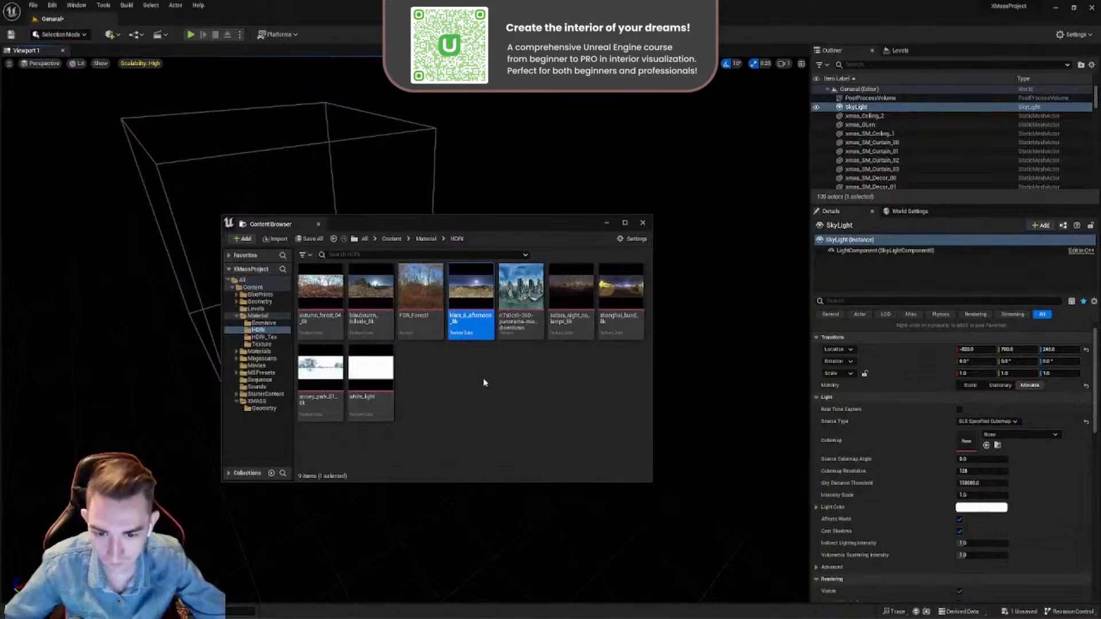
{"action": "left_click_drag", "start_coordinate": [517, 229], "coordinate": [565, 241]}
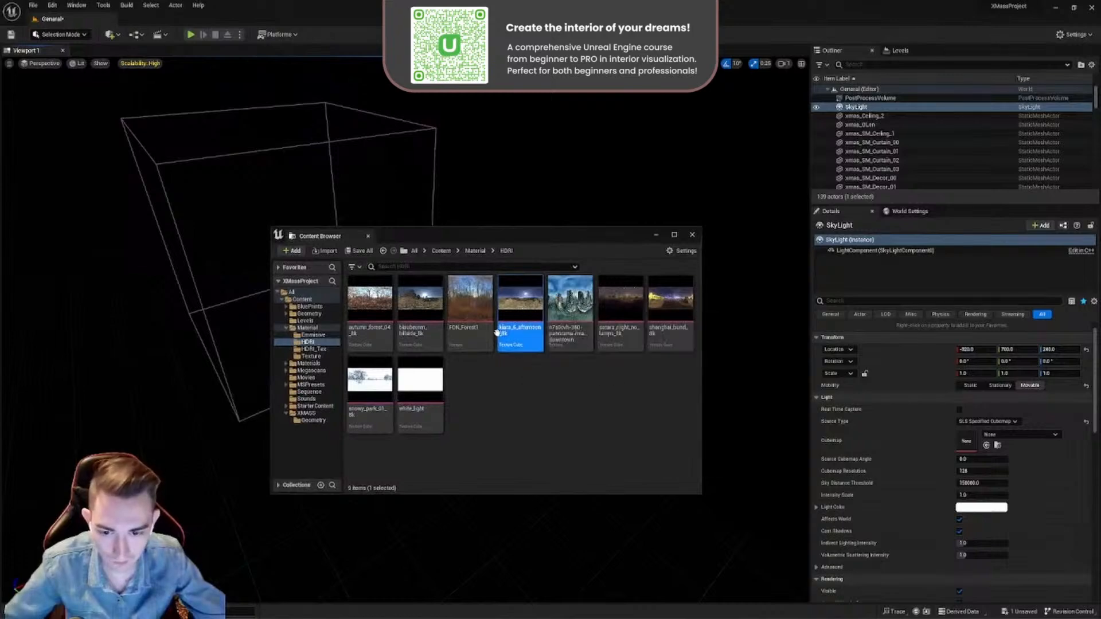
{"action": "left_click_drag", "start_coordinate": [523, 242], "coordinate": [292, 511]}
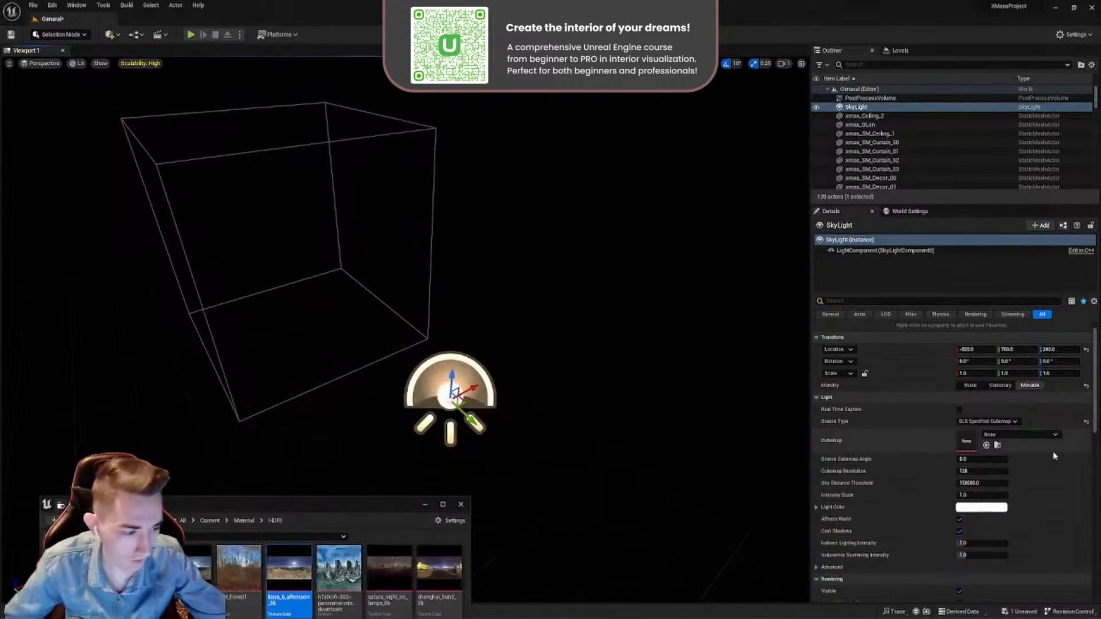
{"action": "left_click_drag", "start_coordinate": [289, 571], "coordinate": [967, 440]}
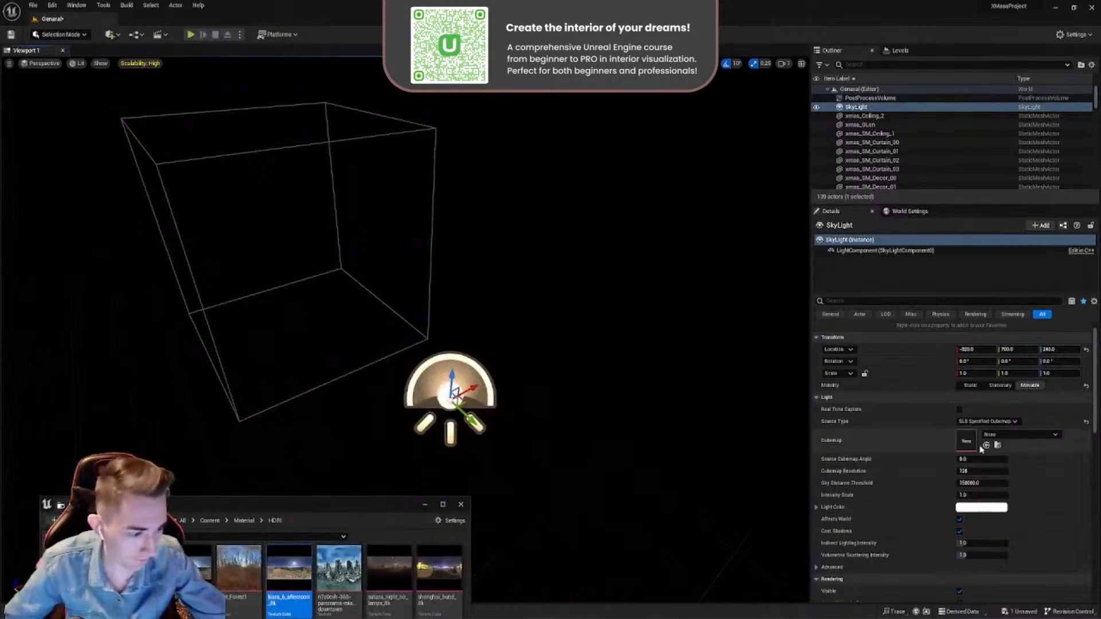
{"action": "right_click_drag", "start_coordinate": [493, 321], "coordinate": [507, 343]}
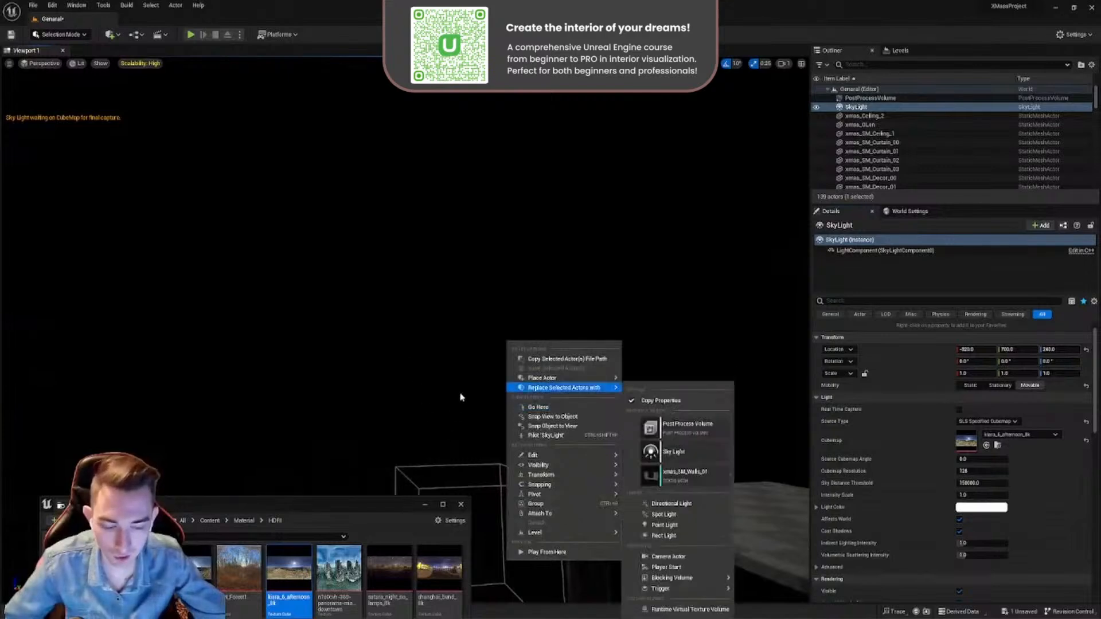
- Select the Post Process Volume and adjust its Exposure Compensation to about 7.4
{"action": "right_click", "coordinate": [410, 322]}
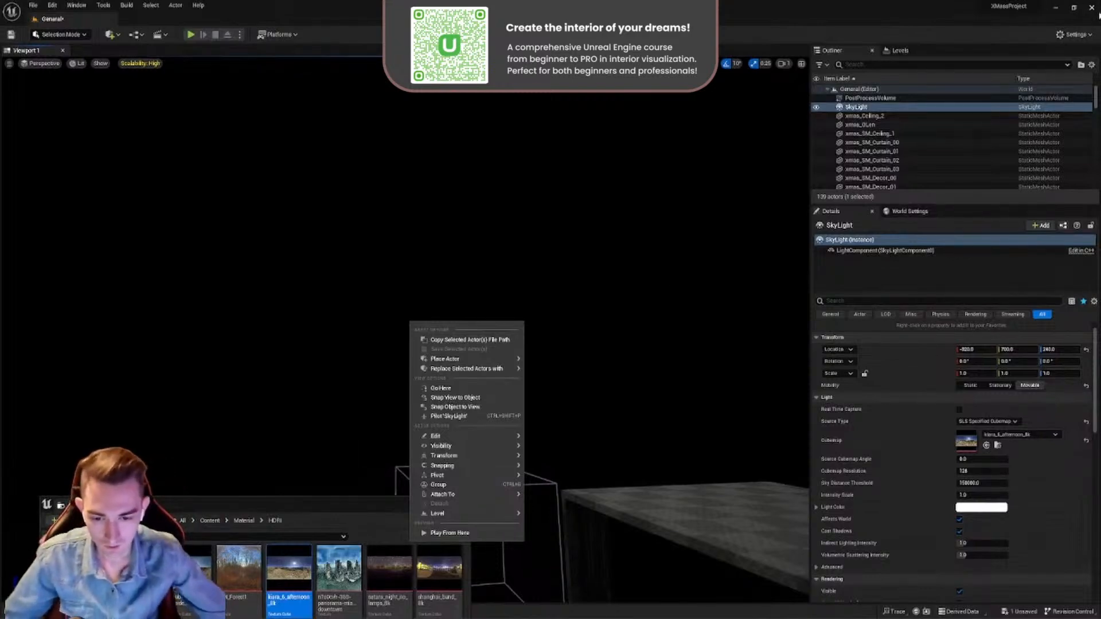
{"action": "right_click_drag", "start_coordinate": [494, 286], "coordinate": [497, 369]}
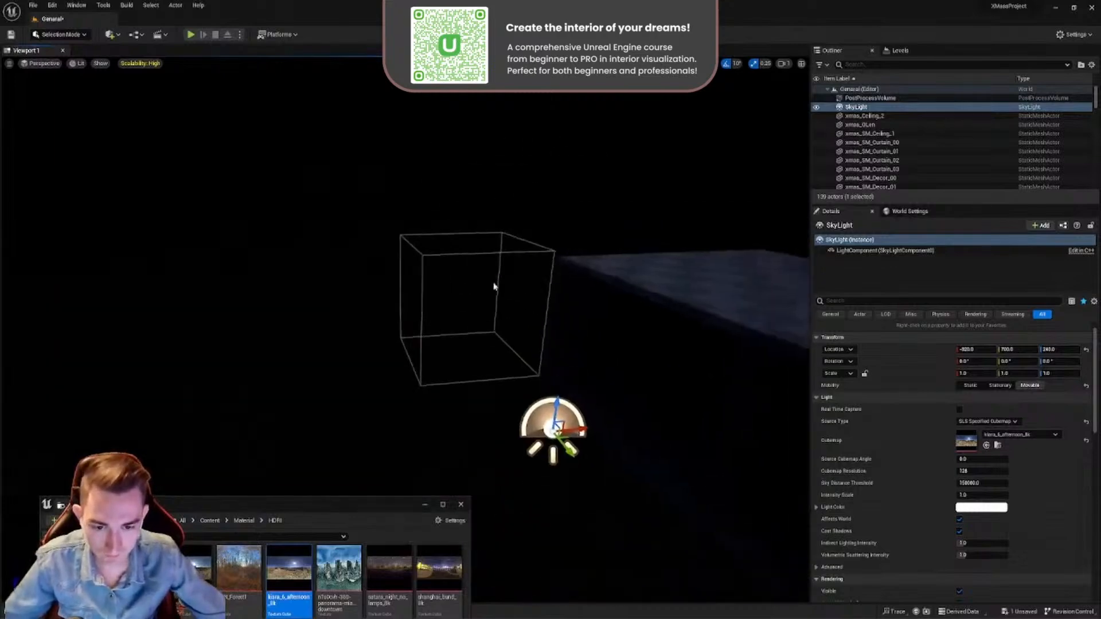
{"action": "right_click_drag", "start_coordinate": [514, 300], "coordinate": [591, 402]}
{"action": "key", "text": "w"}
{"action": "mouse_move", "coordinate": [445, 290]}
{"action": "right_mouse_down"}
{"action": "mouse_move", "coordinate": [456, 290]}
{"action": "mouse_move", "coordinate": [445, 290]}
{"action": "right_mouse_up"}
{"action": "left_click", "coordinate": [423, 274]}
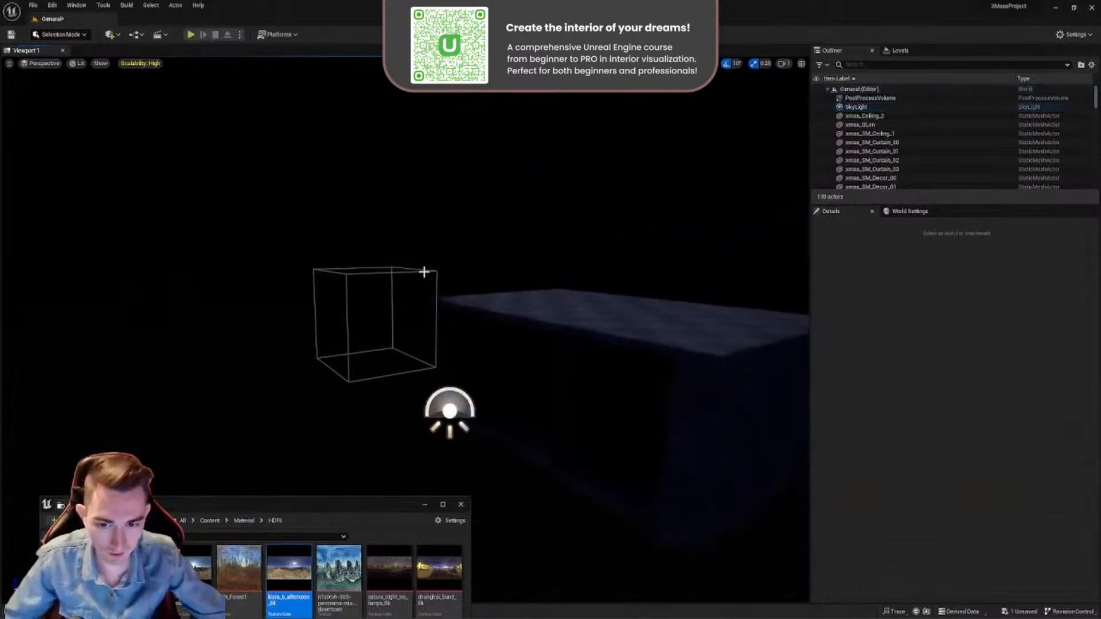
{"action": "mouse_move", "coordinate": [969, 349]}
{"action": "left_mouse_down"}
{"action": "mouse_move", "coordinate": [1003, 350]}
{"action": "mouse_move", "coordinate": [984, 349]}
{"action": "left_mouse_up"}
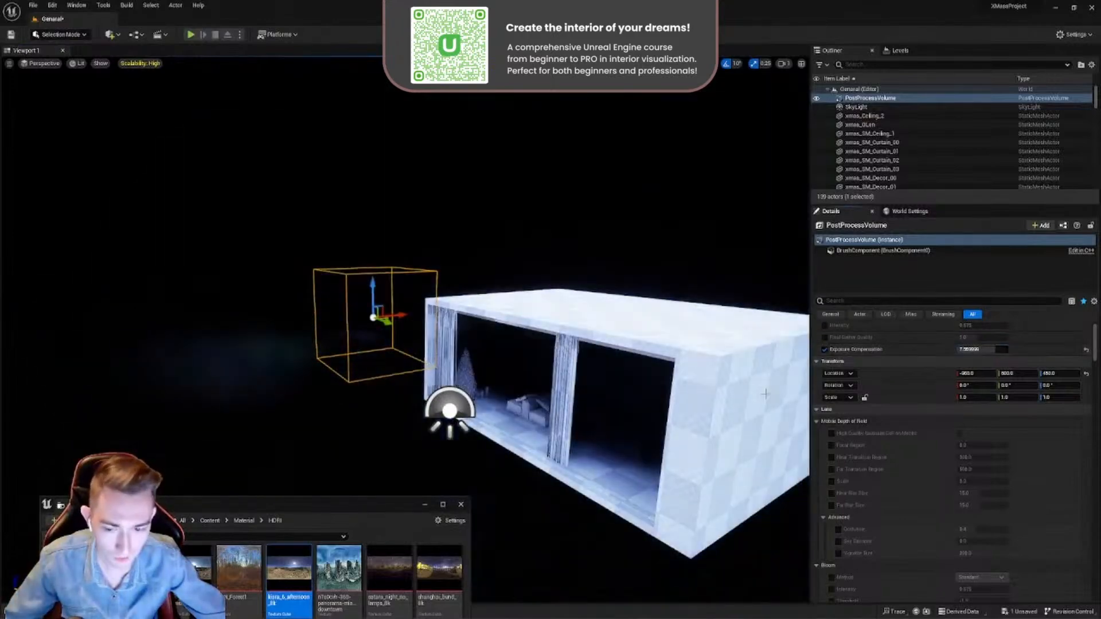
- Switch the Sky Light's Source Type to SLS Captured Scene and back to SLS Specified Cubemap
{"action": "left_click", "coordinate": [455, 395]}
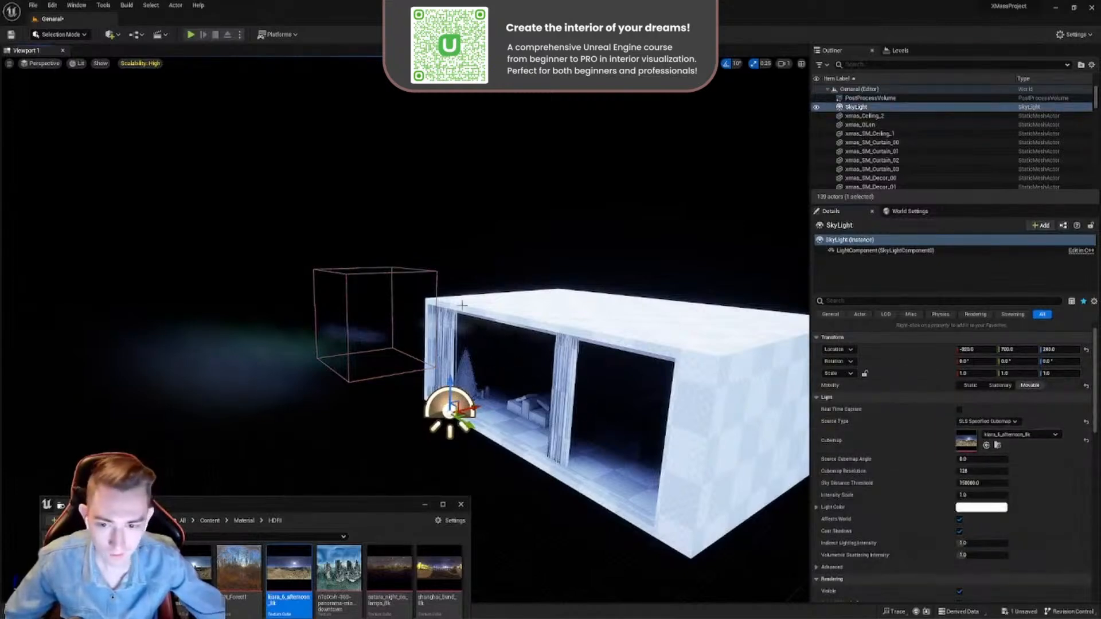
{"action": "left_click", "coordinate": [982, 421]}
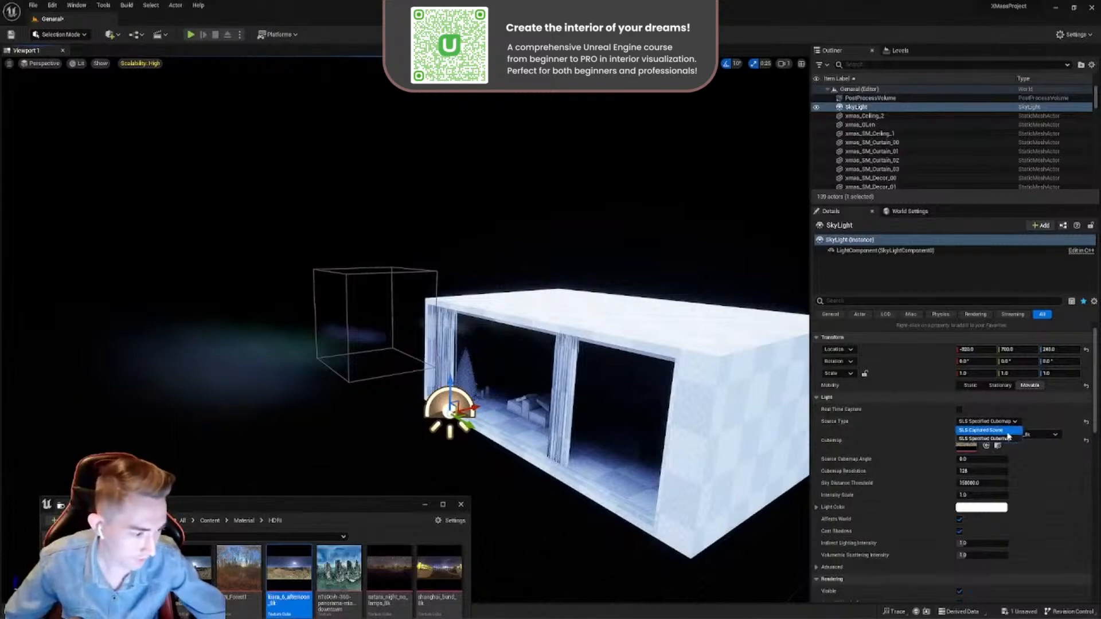
{"action": "left_click", "coordinate": [1001, 432]}
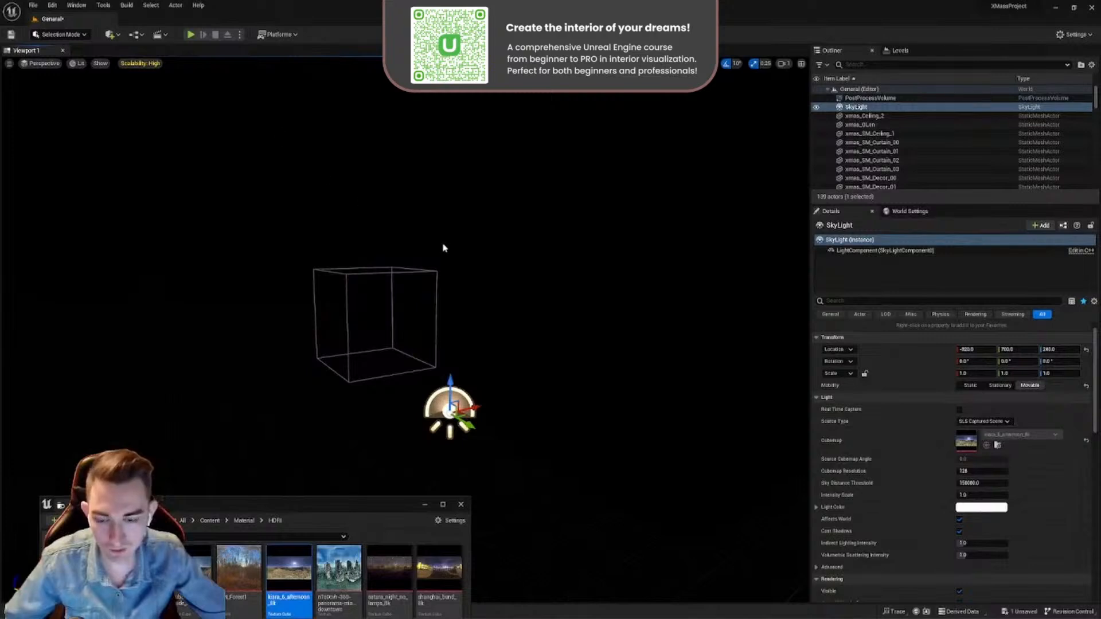
{"action": "right_click_drag", "start_coordinate": [443, 248], "coordinate": [467, 241]}
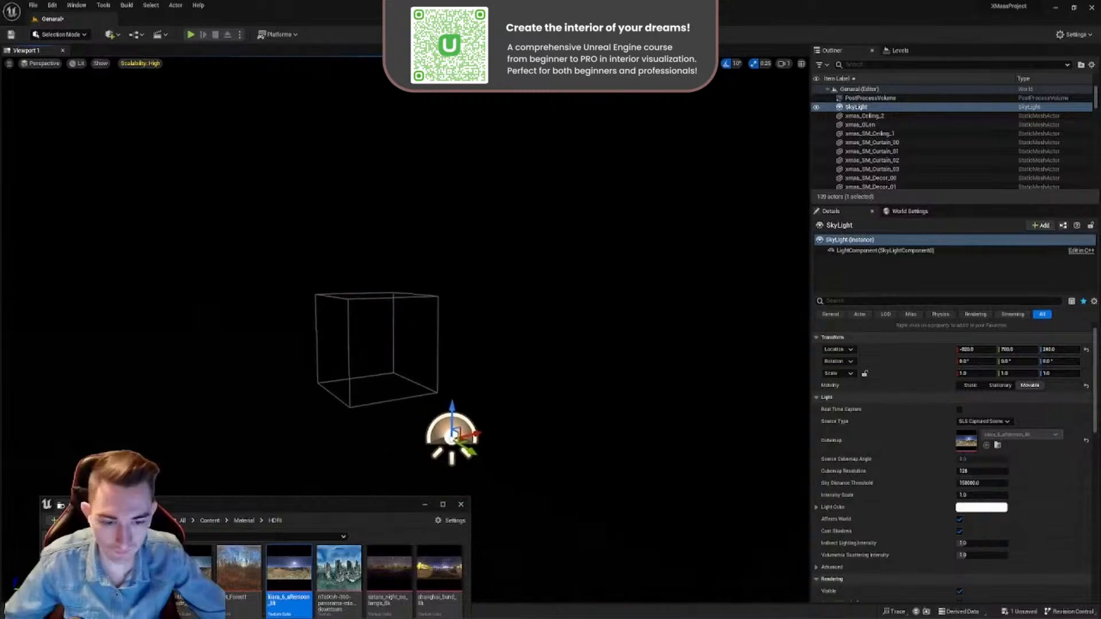
{"action": "right_click", "coordinate": [969, 423]}
{"action": "left_click", "coordinate": [967, 424]}
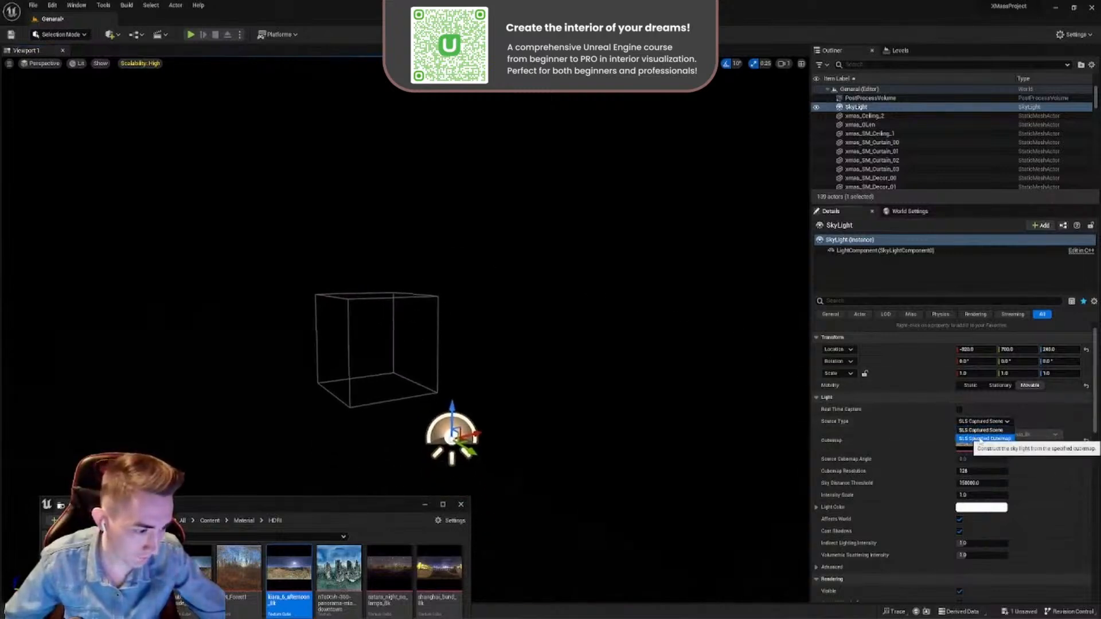
{"action": "left_click", "coordinate": [977, 440]}
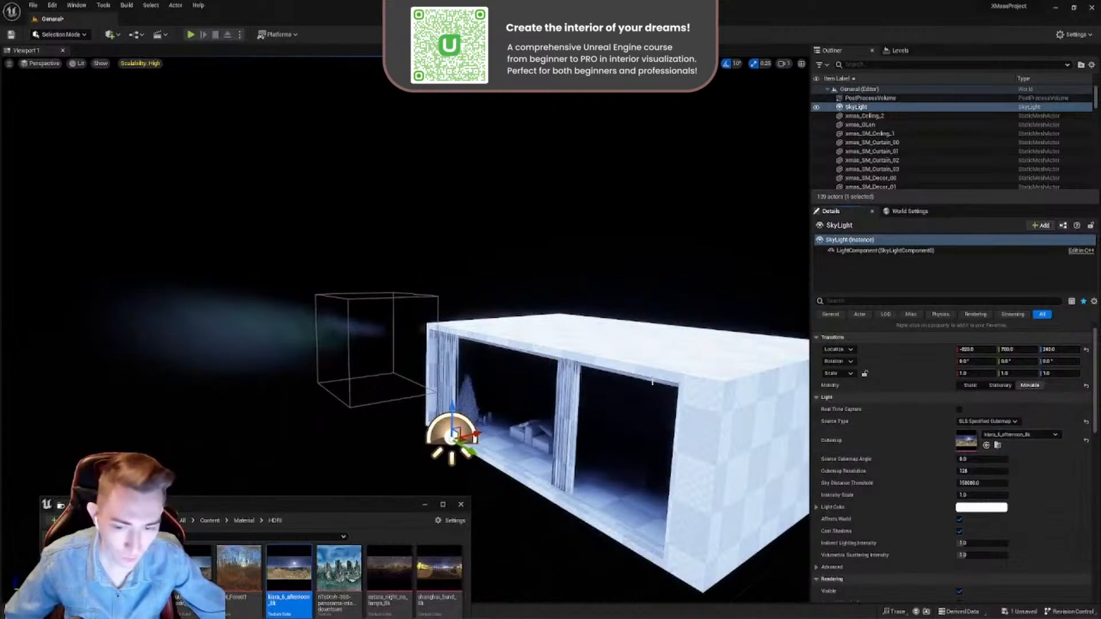
- Select the Post Process Volume and set its Exposure Compensation to 1.0
{"action": "right_click_drag", "start_coordinate": [652, 382], "coordinate": [664, 421]}
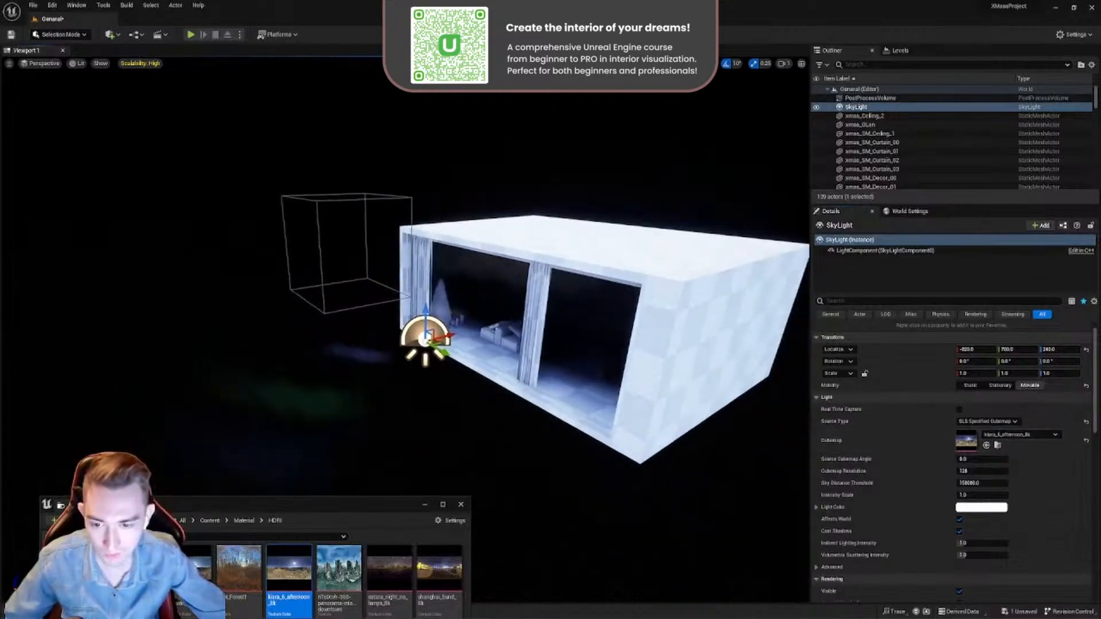
{"action": "left_click", "coordinate": [368, 279]}
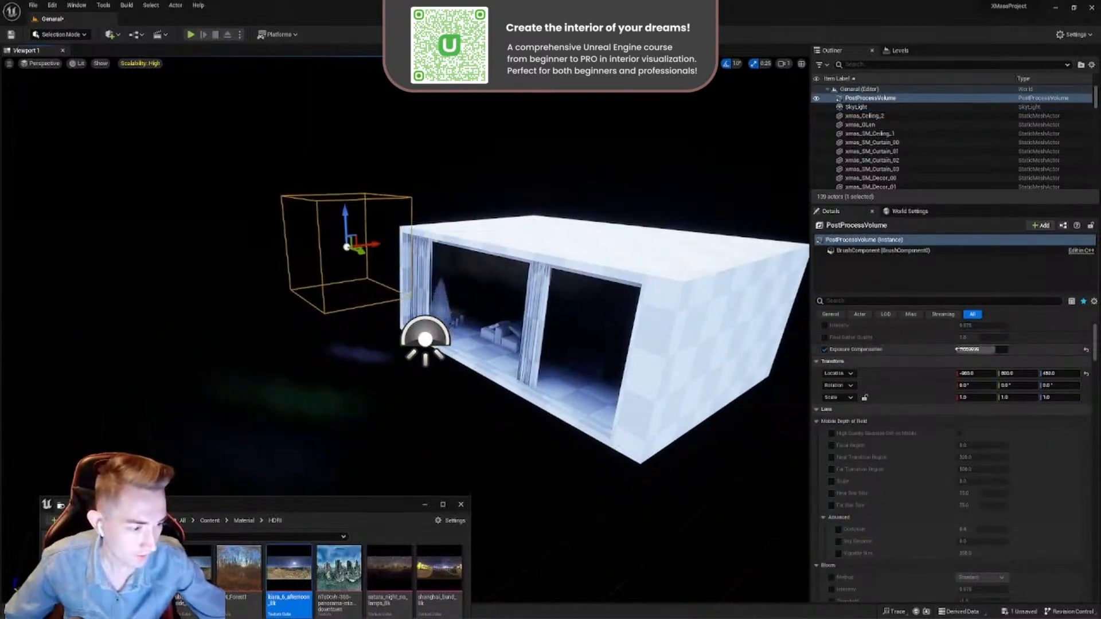
{"action": "key", "text": "Return"}
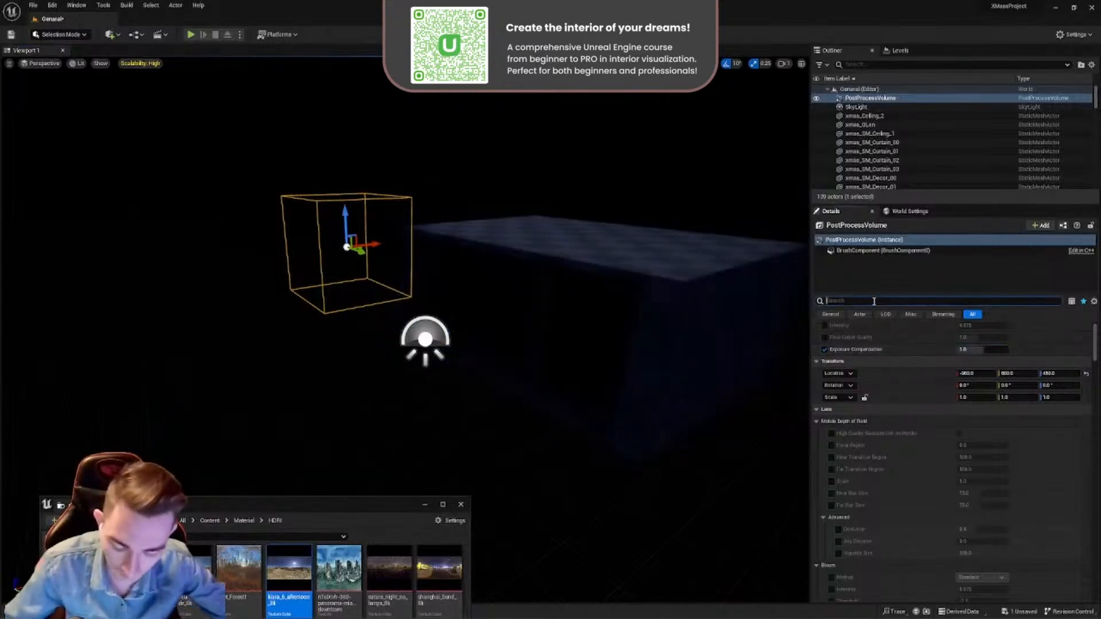
- Find the Post Process Volume's Bloom settings, enable the Method and Intensity overrides, and set Bloom Intensity to 0
{"action": "type", "text": "bloom"}
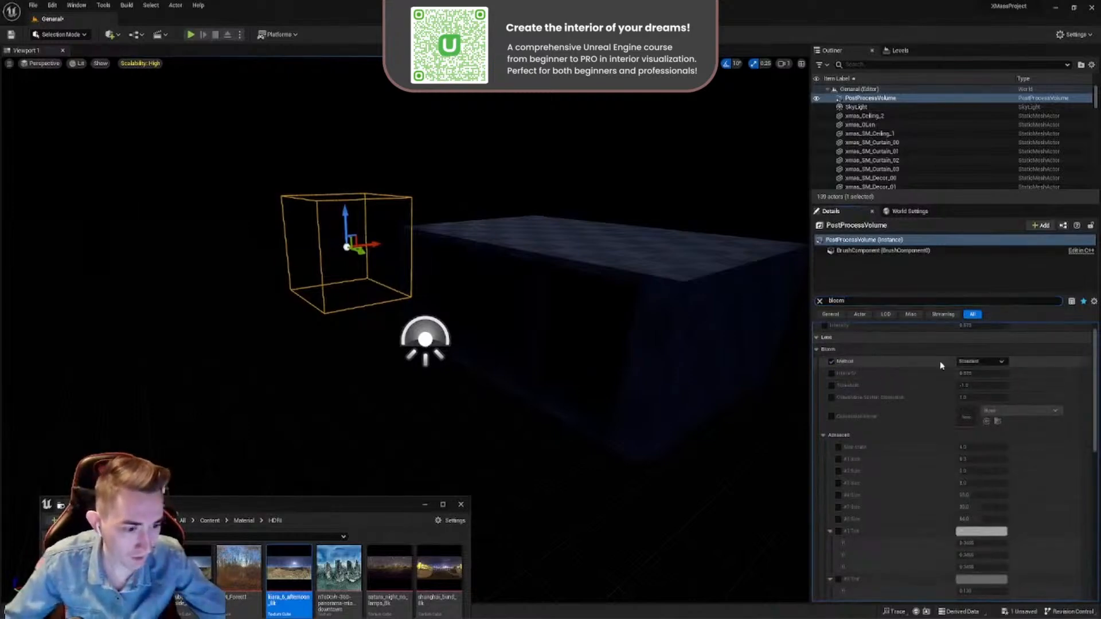
{"action": "left_click", "coordinate": [966, 364]}
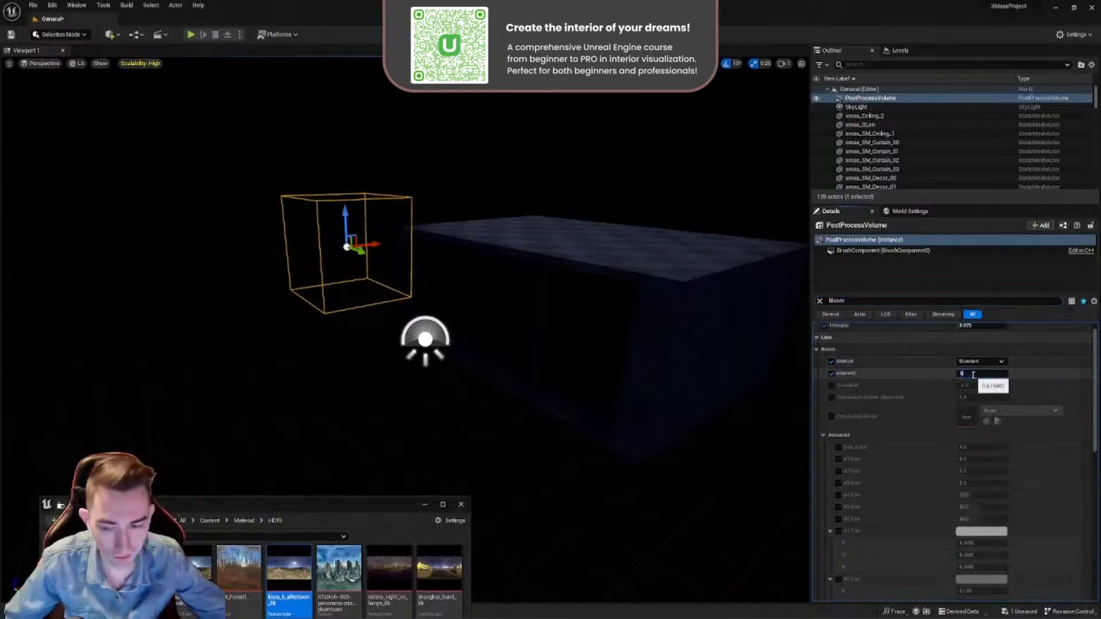
{"action": "left_click", "coordinate": [820, 302]}
- Select the Sky Light and set its Intensity Scale to 2.0
{"action": "left_click", "coordinate": [417, 337]}
{"action": "left_click", "coordinate": [425, 340]}
{"action": "right_click_drag", "start_coordinate": [425, 340], "coordinate": [395, 388]}
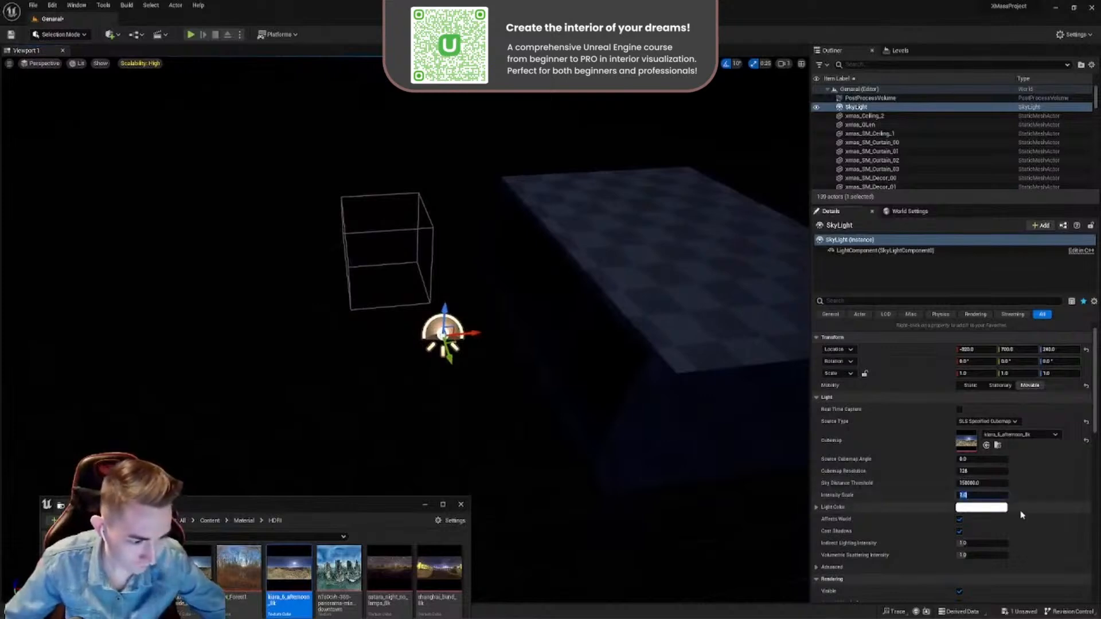
{"action": "key", "text": "Return"}
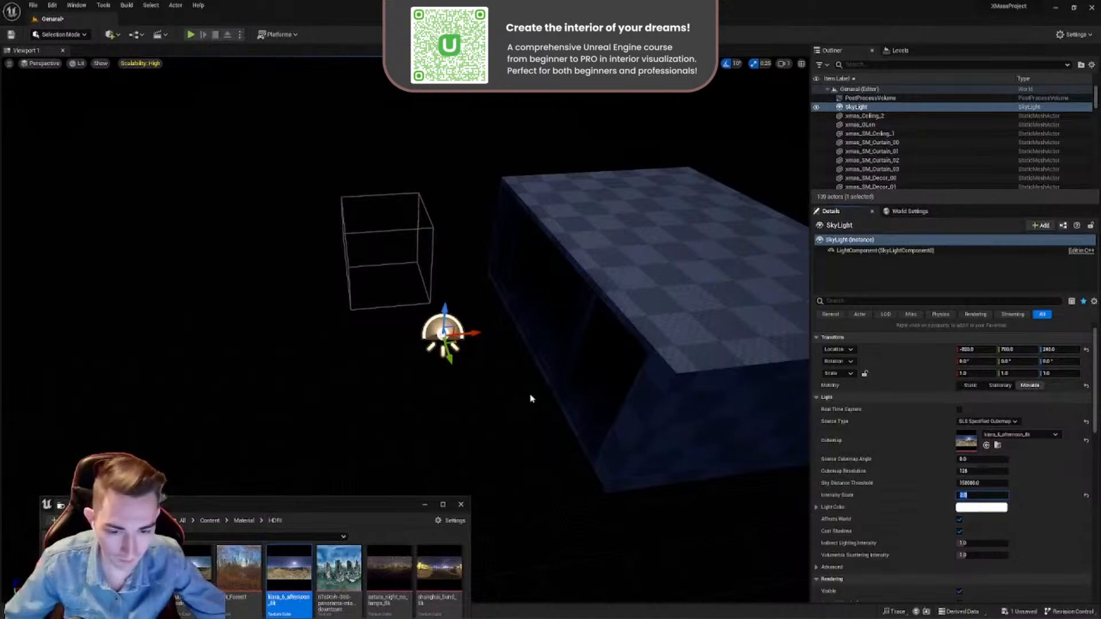
- Examine how the Sky Light illuminates the building's window side and the Christmas tree inside the room
{"action": "right_click_drag", "start_coordinate": [531, 398], "coordinate": [774, 415]}
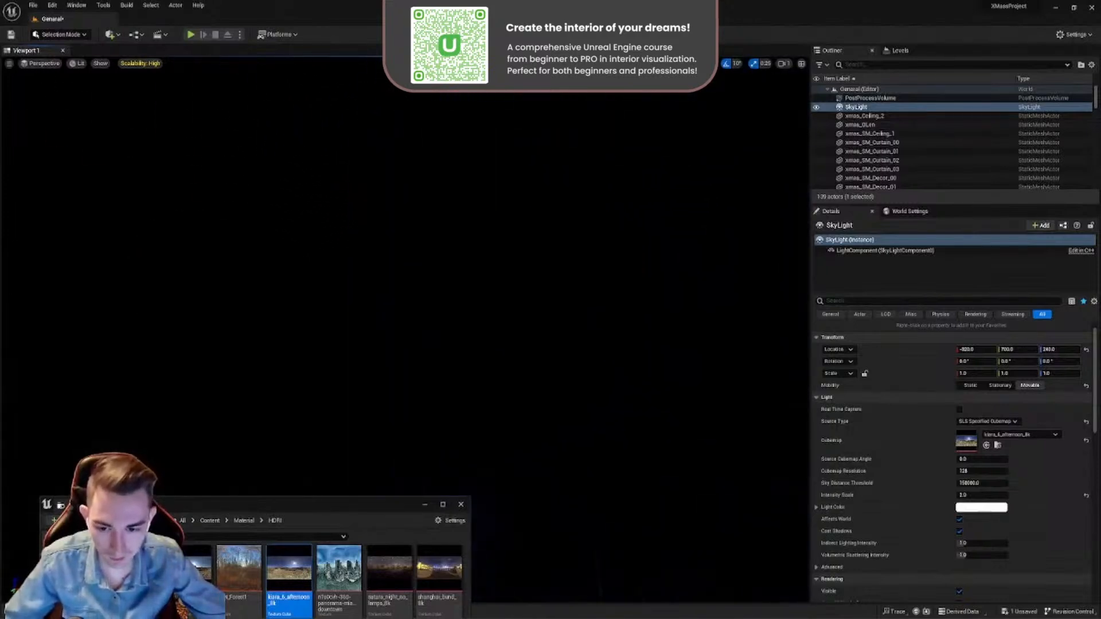
{"action": "mouse_move", "coordinate": [500, 343]}
{"action": "right_mouse_down"}
{"action": "mouse_move", "coordinate": [514, 345]}
{"action": "mouse_move", "coordinate": [500, 344]}
{"action": "right_mouse_up"}
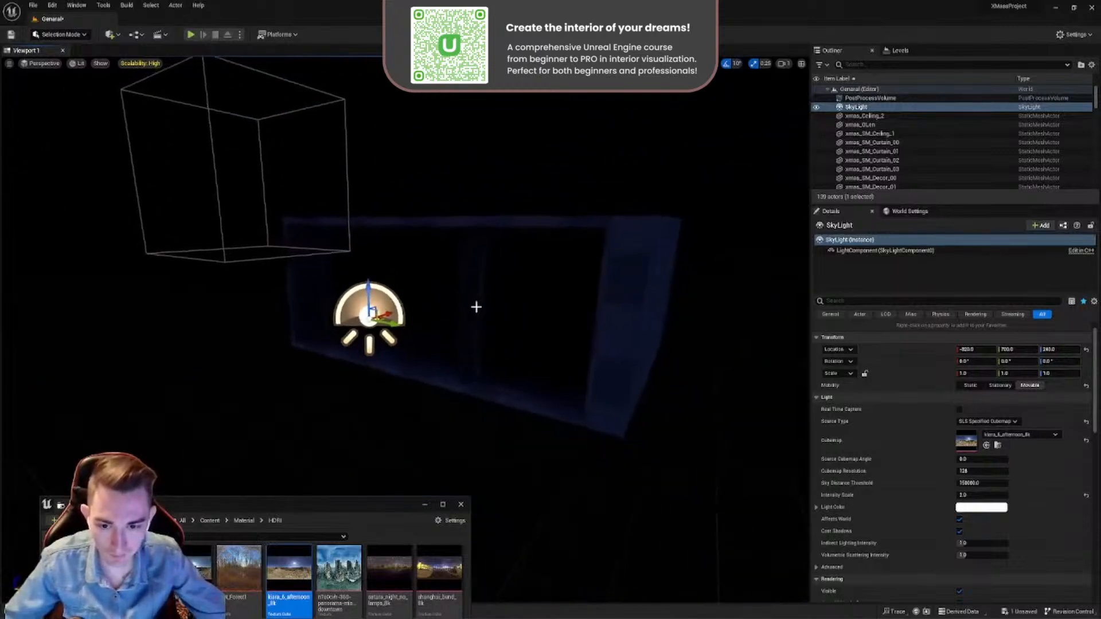
{"action": "right_click_drag", "start_coordinate": [477, 307], "coordinate": [396, 239]}
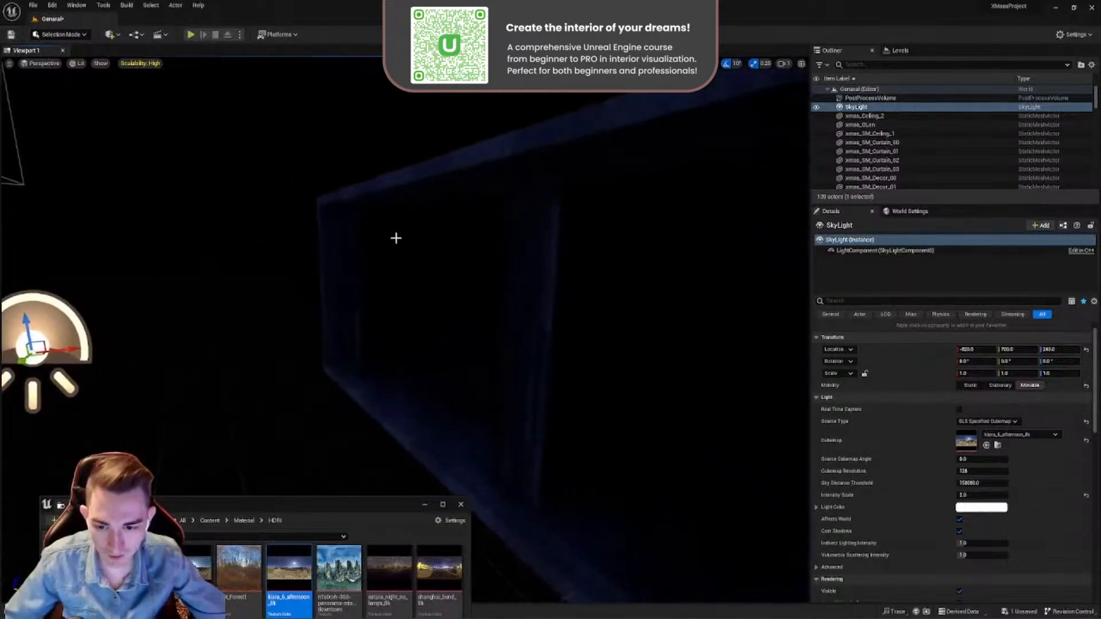
{"action": "right_click_drag", "start_coordinate": [625, 339], "coordinate": [665, 333]}
{"action": "right_click_drag", "start_coordinate": [576, 338], "coordinate": [617, 319]}
{"action": "left_click", "coordinate": [496, 315]}
{"action": "mouse_move", "coordinate": [524, 327]}
{"action": "right_mouse_down"}
{"action": "mouse_move", "coordinate": [465, 322]}
{"action": "mouse_move", "coordinate": [530, 325]}
{"action": "right_mouse_up"}
{"action": "left_click", "coordinate": [489, 327]}
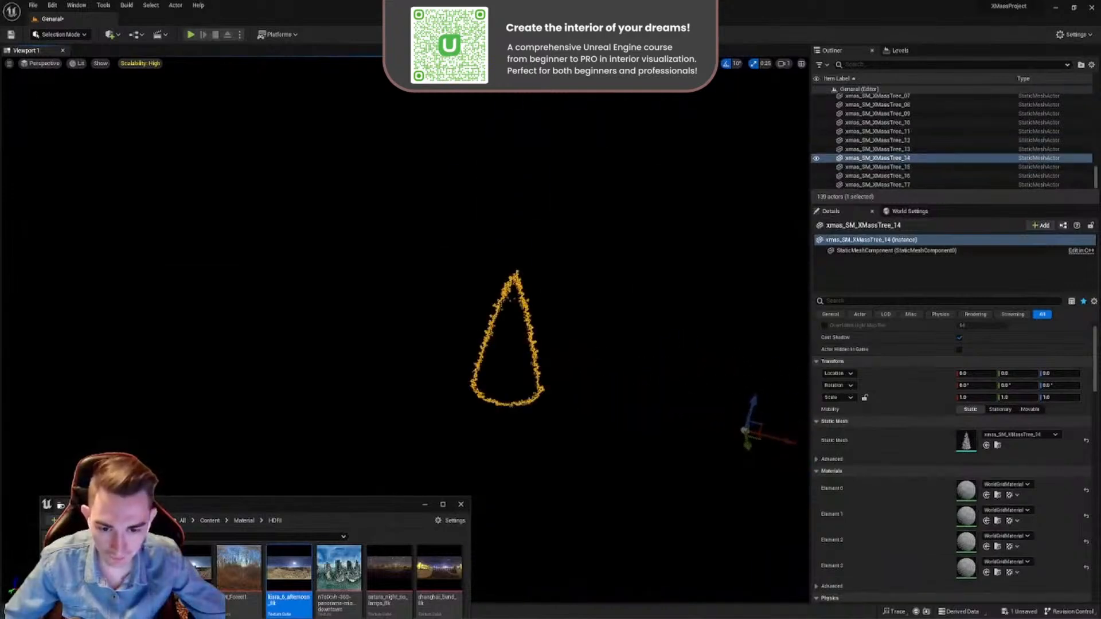
- Select the xmas_SM_Glass_01 window pane on the open front of the building
{"action": "left_click", "coordinate": [423, 317]}
{"action": "right_click_drag", "start_coordinate": [424, 318], "coordinate": [487, 267]}
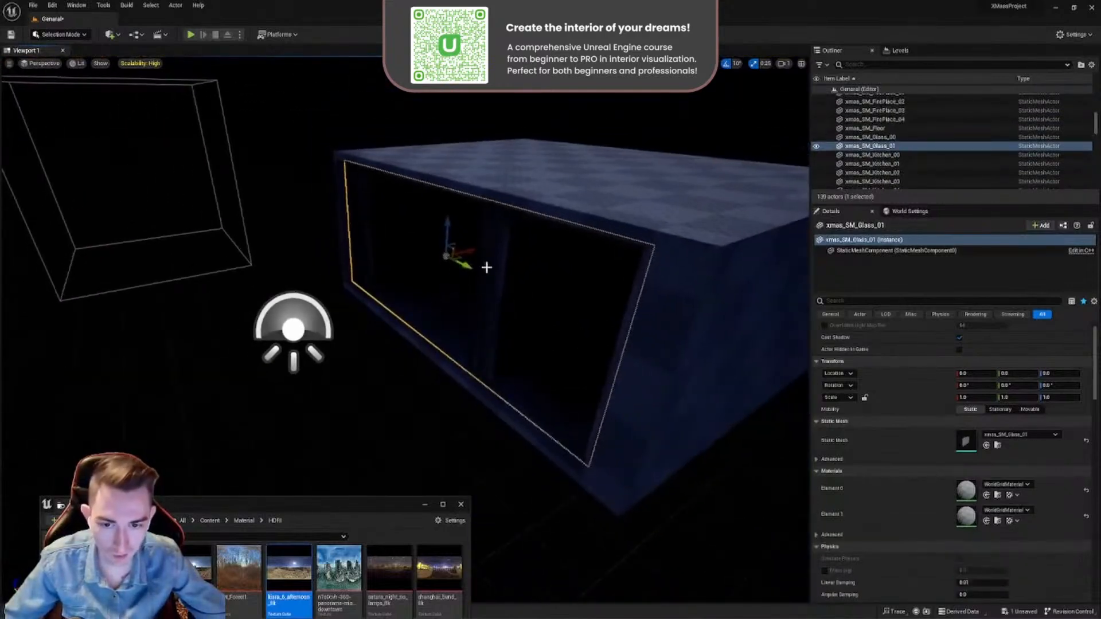
- Filter the glass pane's properties for "cast" and turn Cast Shadow off and back on
{"action": "left_click", "coordinate": [834, 298]}
{"action": "type", "text": "ca"}
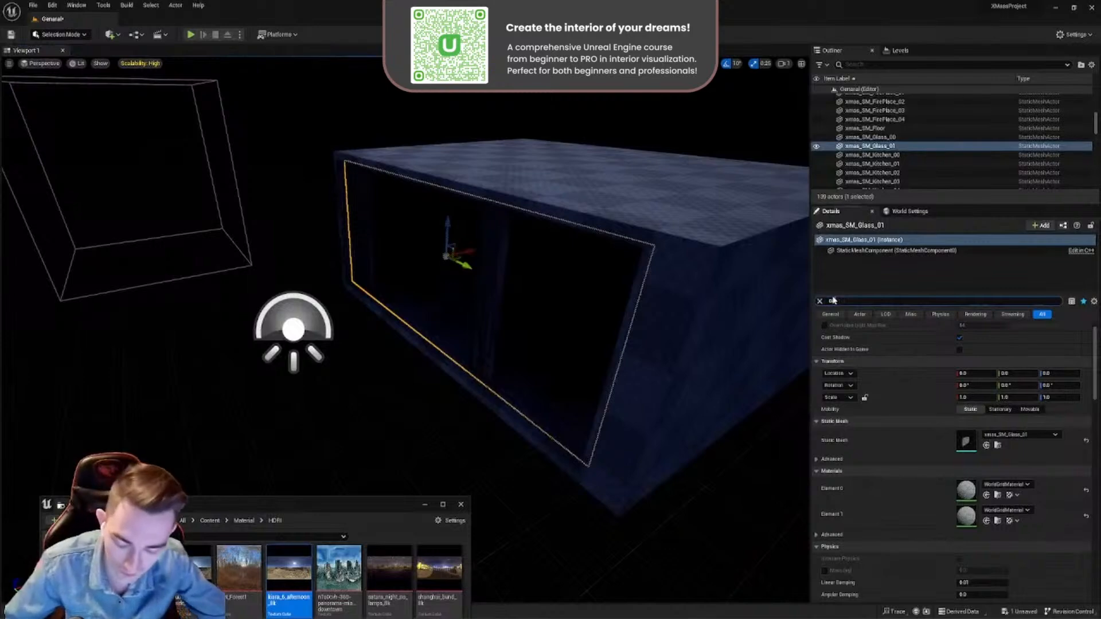
{"action": "type", "text": "st"}
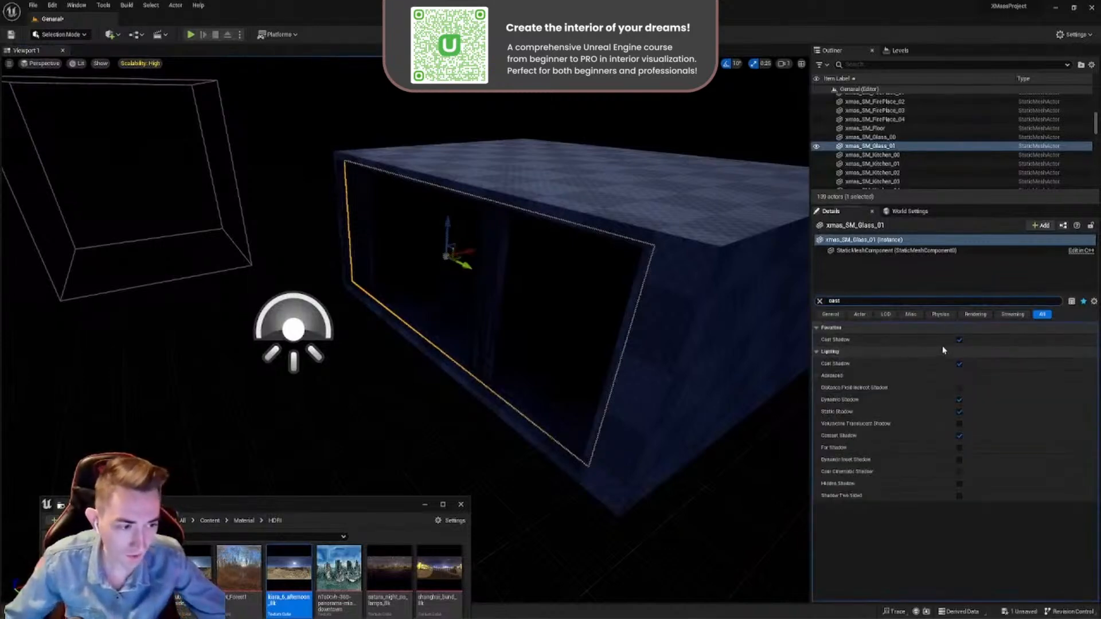
{"action": "left_click", "coordinate": [959, 340]}
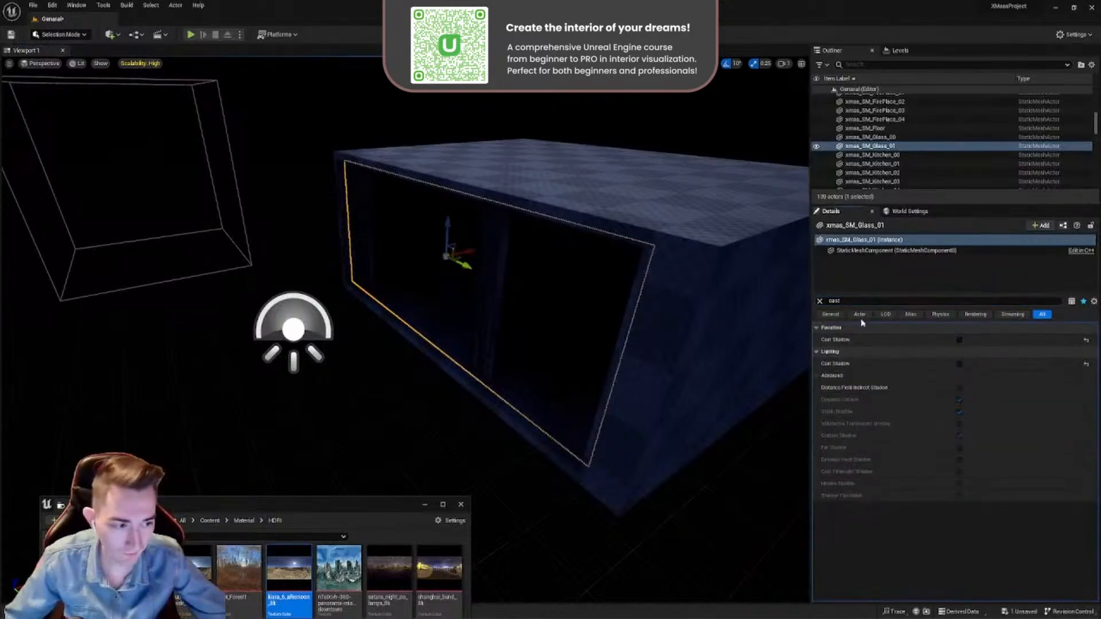
{"action": "left_click", "coordinate": [959, 340]}
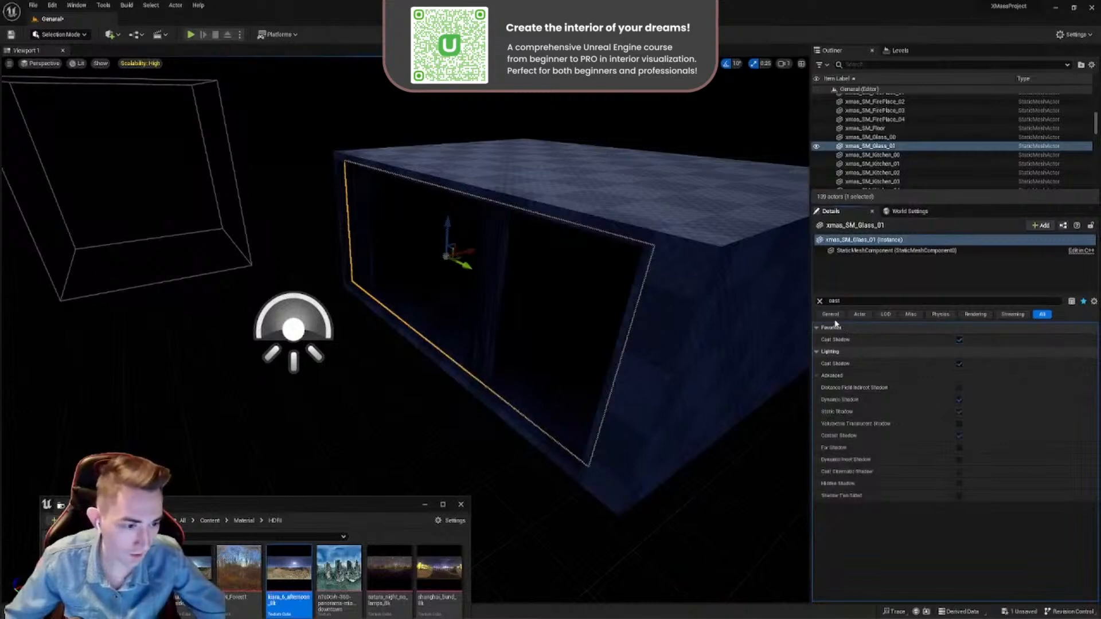
{"action": "left_click", "coordinate": [820, 301]}
- Go back to the Content/Material folder in the Content Browser and select the M_Glass material
{"action": "left_click_drag", "start_coordinate": [380, 505], "coordinate": [767, 273]}
{"action": "key", "text": "alt+Left"}
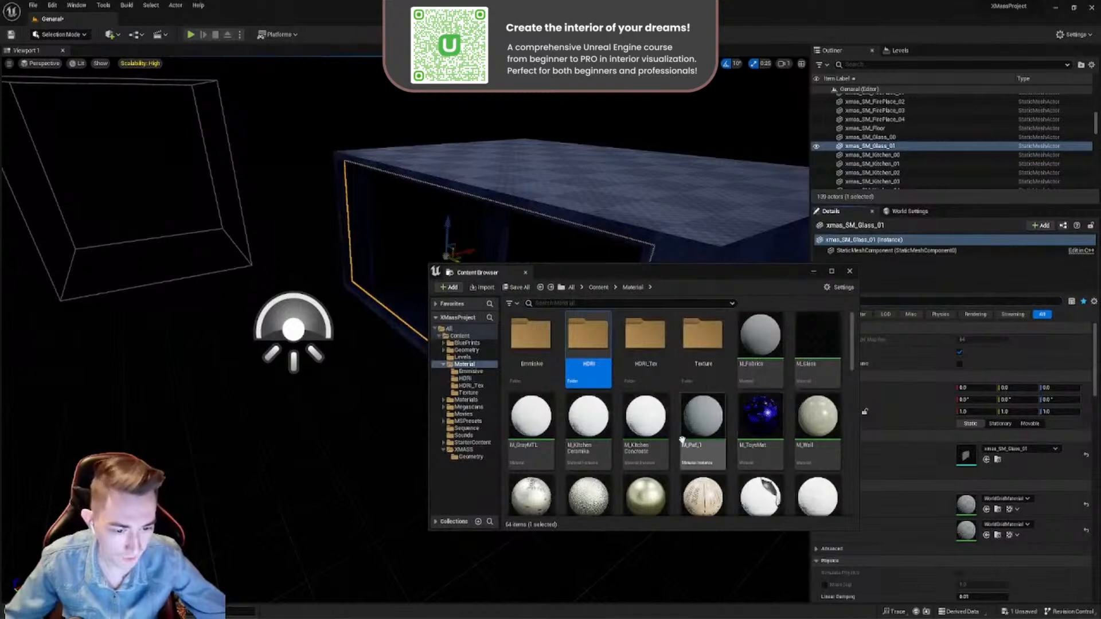
{"action": "scroll", "coordinate": [722, 413], "scroll_direction": "down", "scroll_amount": 3}
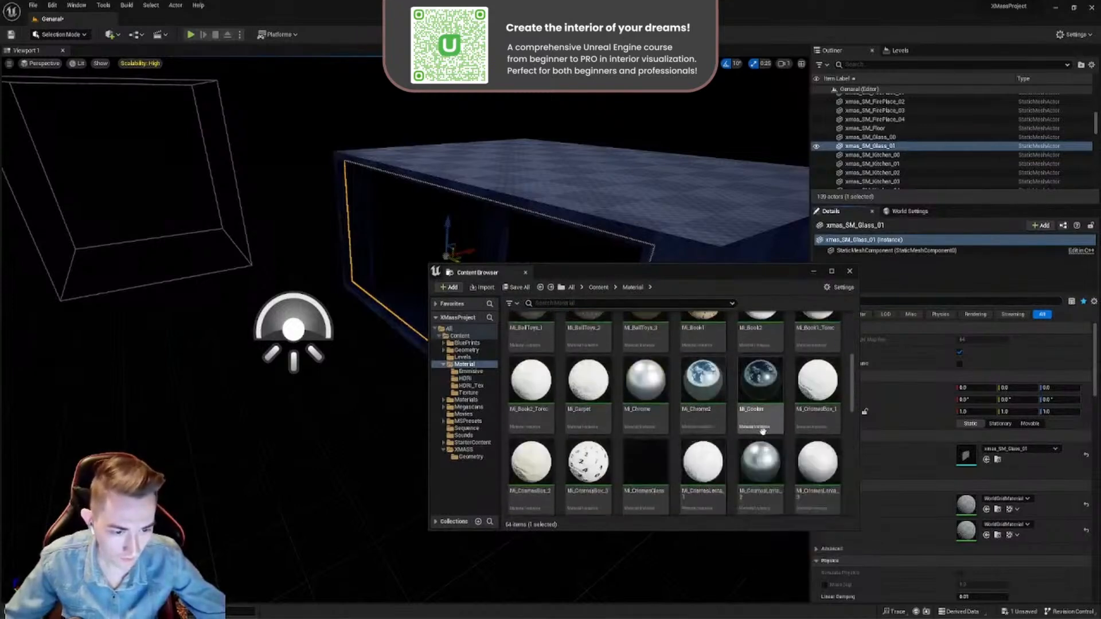
{"action": "left_click_drag", "start_coordinate": [714, 277], "coordinate": [594, 243]}
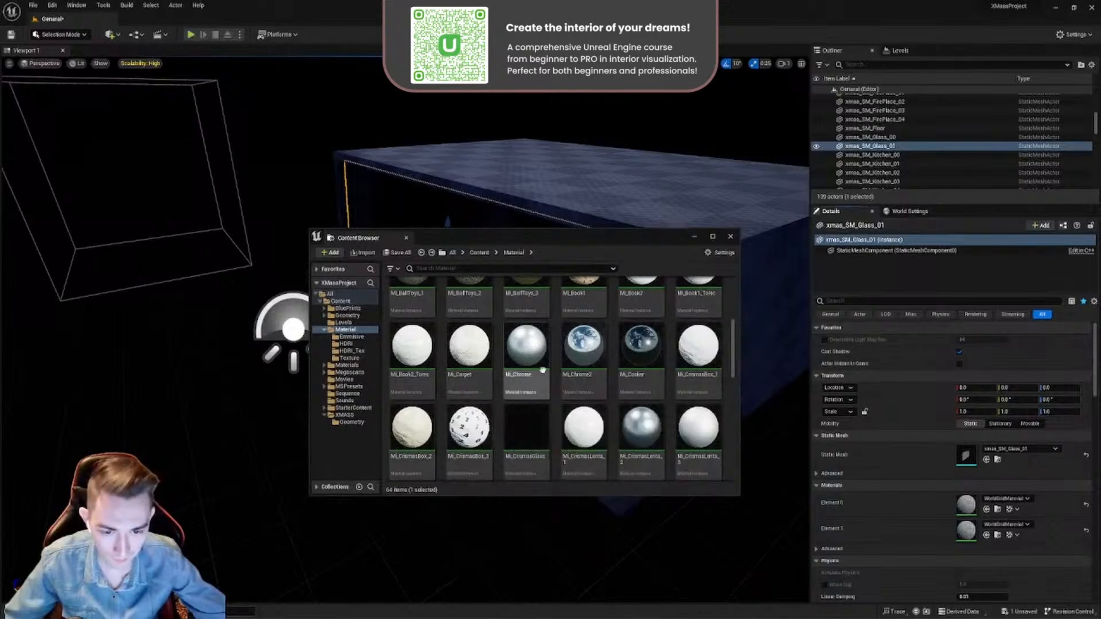
{"action": "scroll", "coordinate": [526, 427], "scroll_direction": "down", "scroll_amount": 2}
{"action": "scroll", "coordinate": [527, 428], "scroll_direction": "down", "scroll_amount": 8}
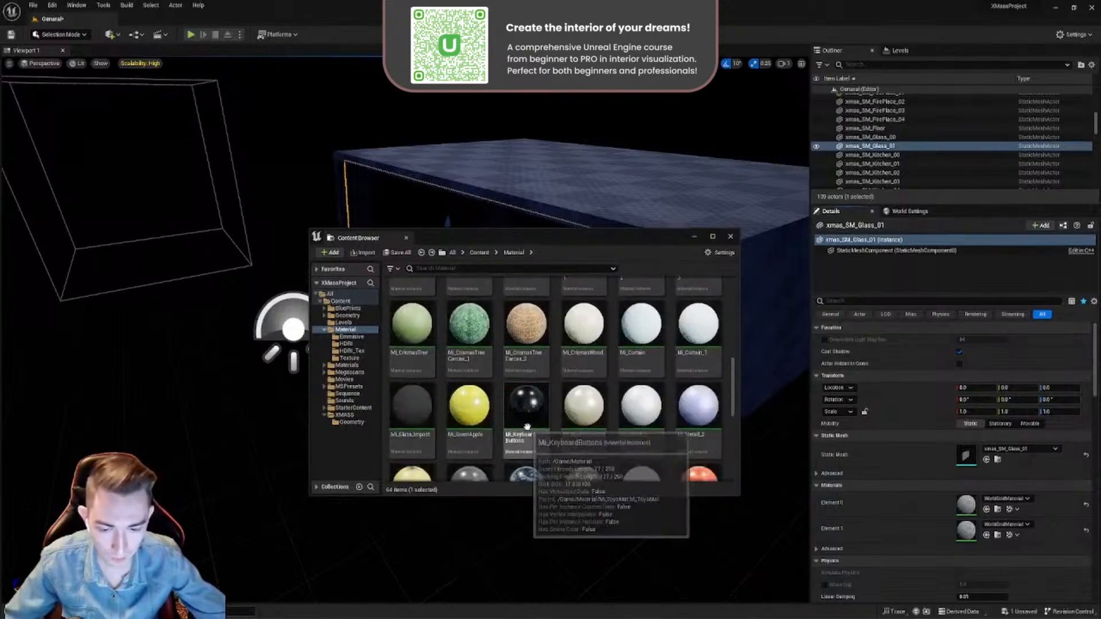
{"action": "scroll", "coordinate": [534, 411], "scroll_direction": "up", "scroll_amount": 6}
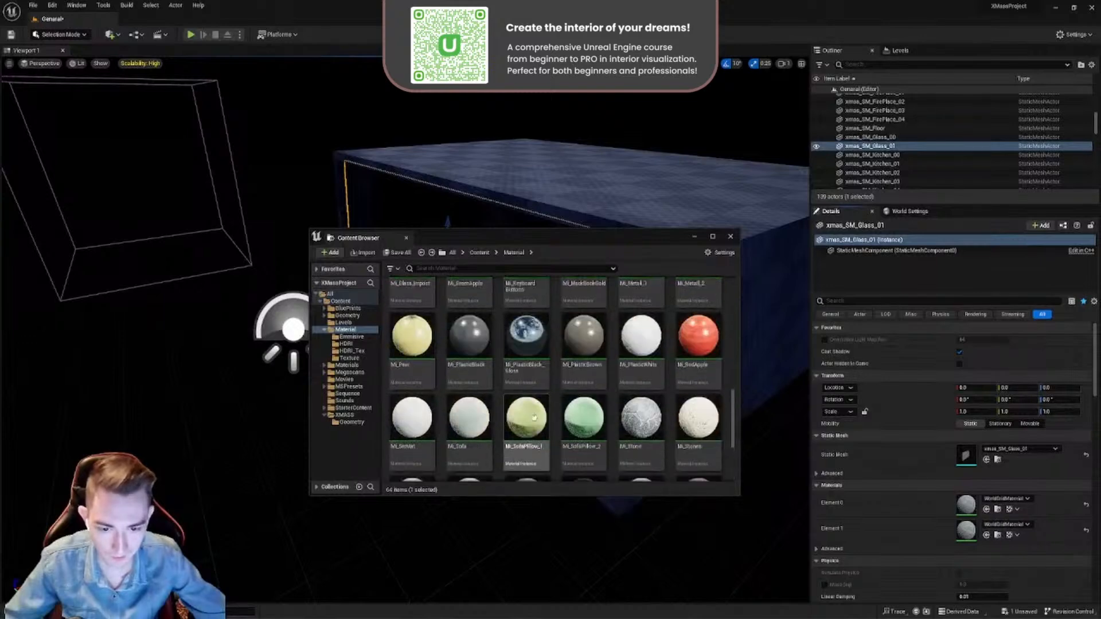
{"action": "scroll", "coordinate": [539, 423], "scroll_direction": "up", "scroll_amount": 4}
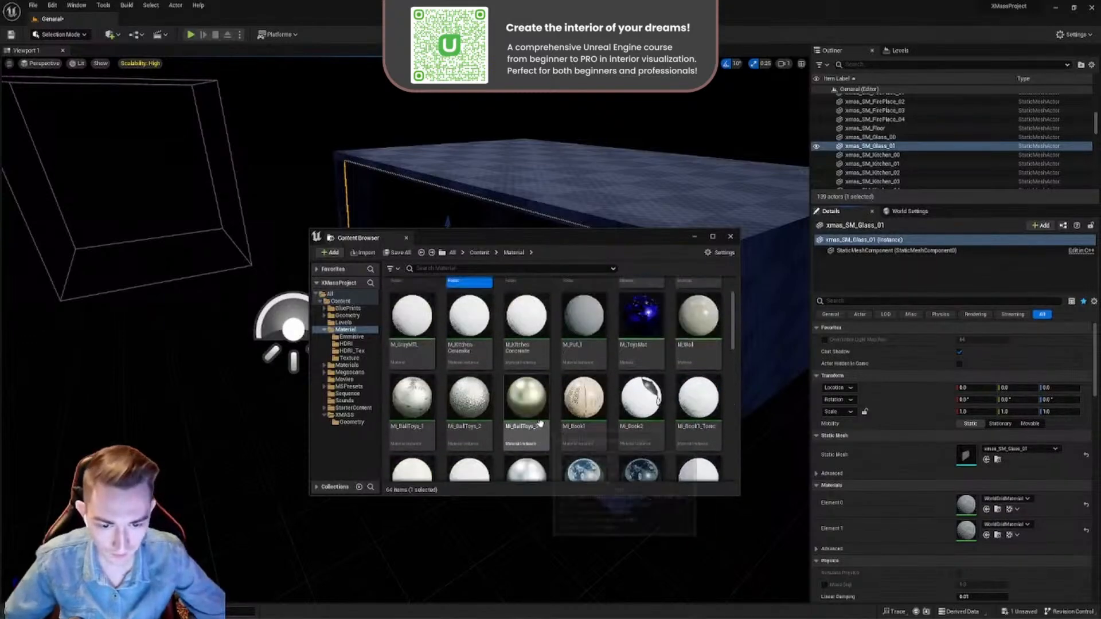
{"action": "left_click", "coordinate": [690, 348]}
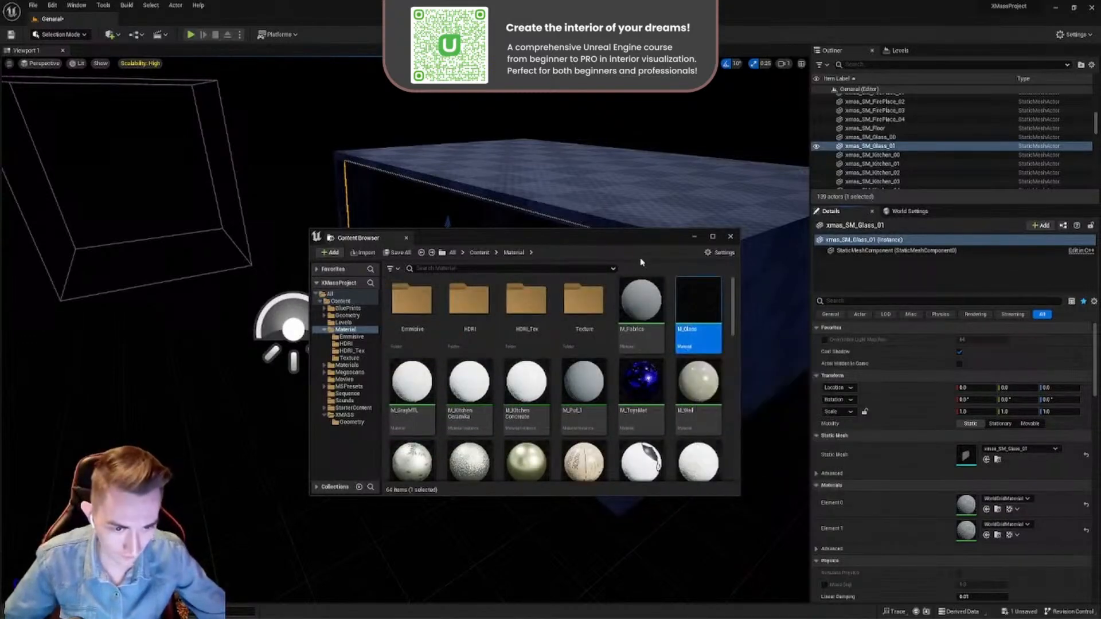
- Assign M_Glass to both material slots, Element 0 and Element 1, of xmas_SM_Glass_01
{"action": "left_click_drag", "start_coordinate": [632, 239], "coordinate": [428, 542]}
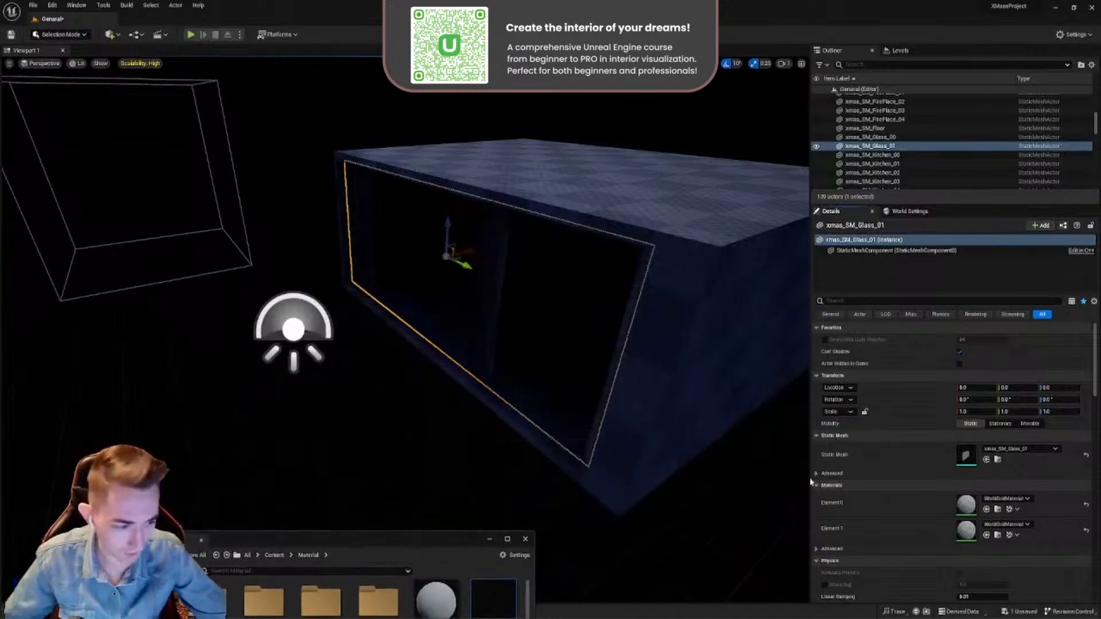
{"action": "left_click", "coordinate": [986, 509]}
{"action": "left_click", "coordinate": [987, 535]}
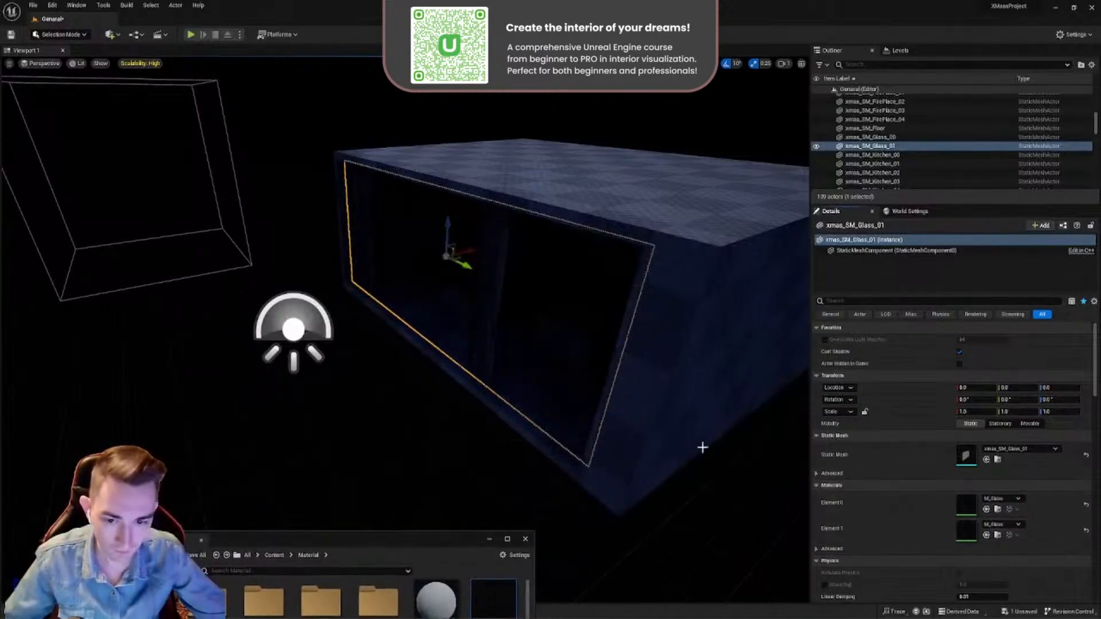
- Select the other window pane, xmas_SM_Glass_00, and assign M_Glass to its material slots Element 0 and Element 1
{"action": "key", "text": "w"}
{"action": "mouse_move", "coordinate": [565, 396]}
{"action": "right_mouse_down"}
{"action": "mouse_move", "coordinate": [608, 404]}
{"action": "mouse_move", "coordinate": [565, 396]}
{"action": "right_mouse_up"}
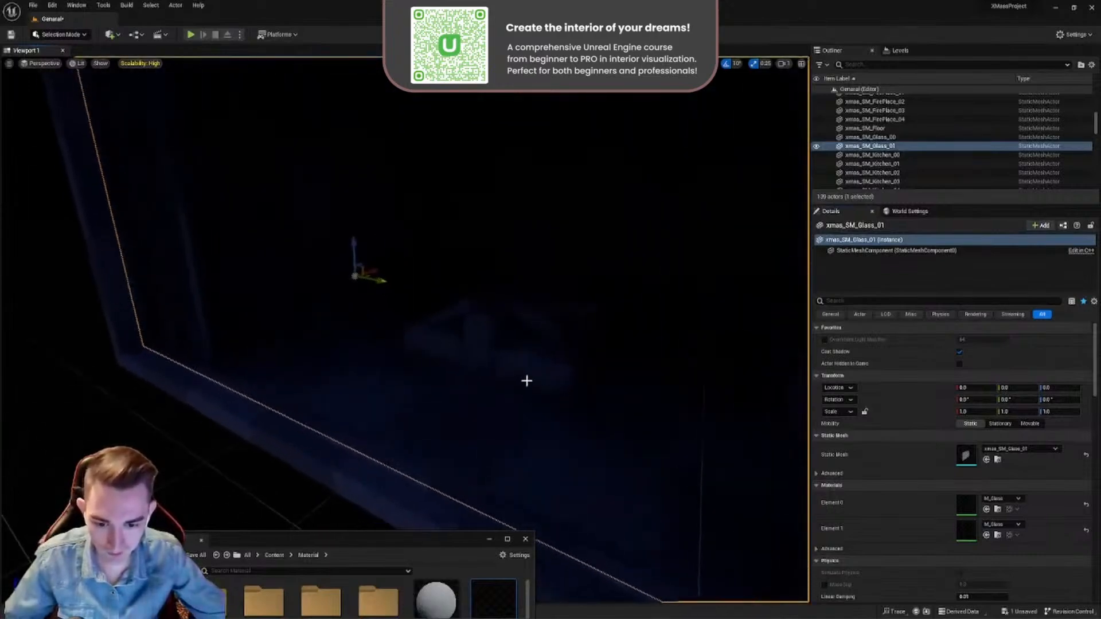
{"action": "key", "text": "s"}
{"action": "right_click_drag", "start_coordinate": [565, 395], "coordinate": [390, 390]}
{"action": "key", "text": "d"}
{"action": "key", "text": "w"}
{"action": "right_click_drag", "start_coordinate": [533, 381], "coordinate": [487, 368]}
{"action": "left_click", "coordinate": [545, 352]}
{"action": "key", "text": "s"}
{"action": "left_click", "coordinate": [987, 510]}
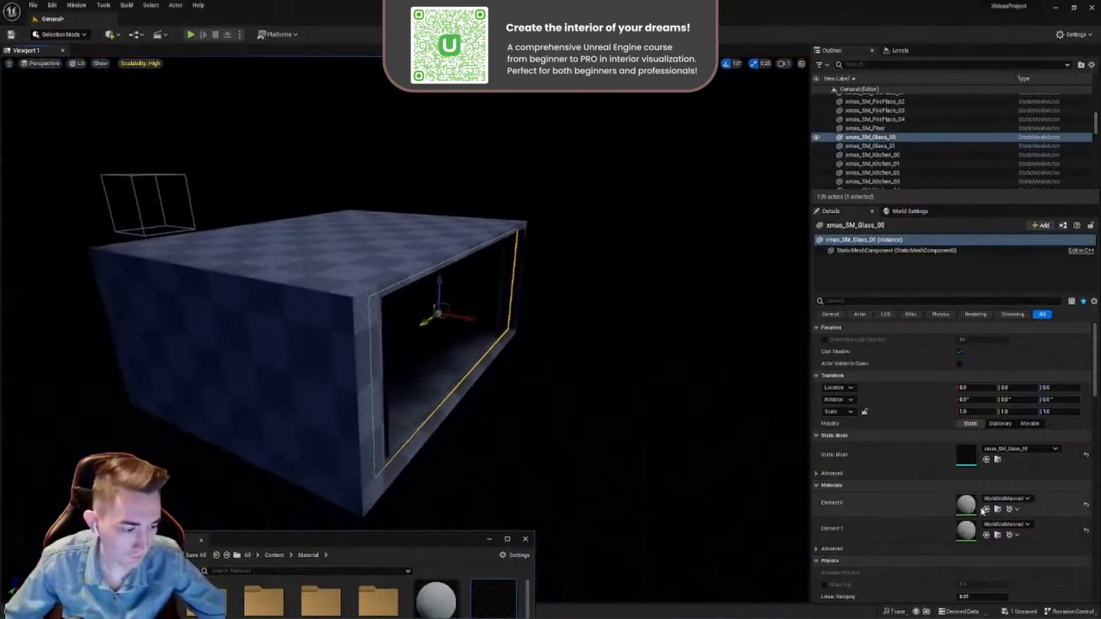
{"action": "left_click", "coordinate": [986, 535]}
- Select the Sky Light outside the building's open front and lower it to a Z location of about 180
{"action": "key", "text": "w"}
{"action": "right_click_drag", "start_coordinate": [651, 423], "coordinate": [620, 423]}
{"action": "key", "text": "w"}
{"action": "key", "text": "s"}
{"action": "left_click_drag", "start_coordinate": [436, 539], "coordinate": [331, 479]}
{"action": "key", "text": "w"}
{"action": "mouse_move", "coordinate": [398, 320]}
{"action": "right_mouse_down"}
{"action": "mouse_move", "coordinate": [433, 344]}
{"action": "mouse_move", "coordinate": [399, 320]}
{"action": "right_mouse_up"}
{"action": "left_click", "coordinate": [398, 320]}
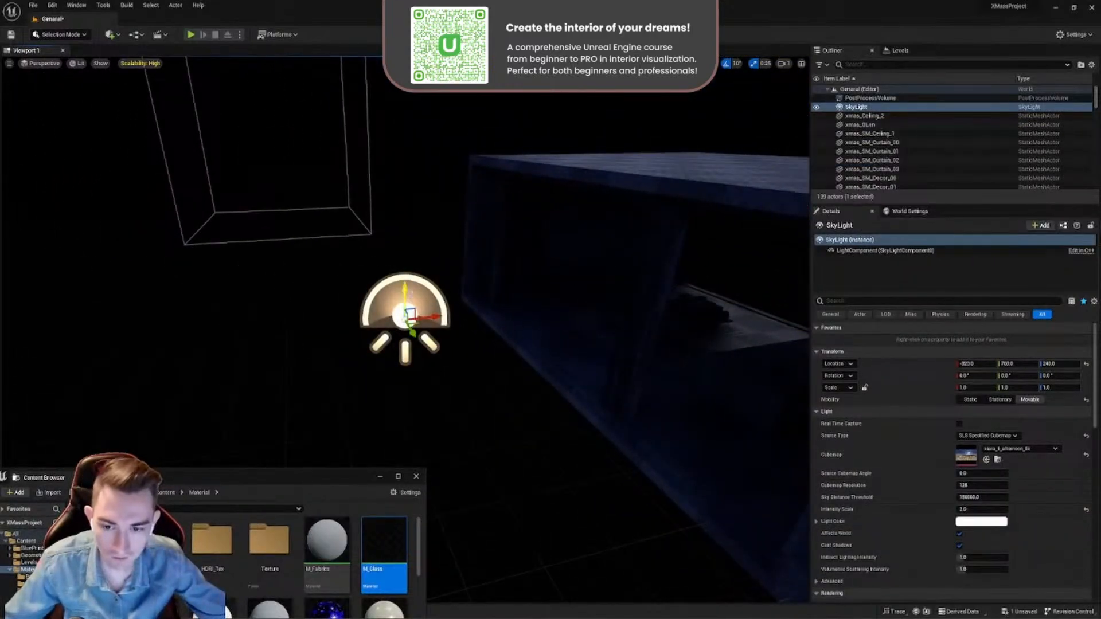
{"action": "left_click_drag", "start_coordinate": [405, 288], "coordinate": [405, 321]}
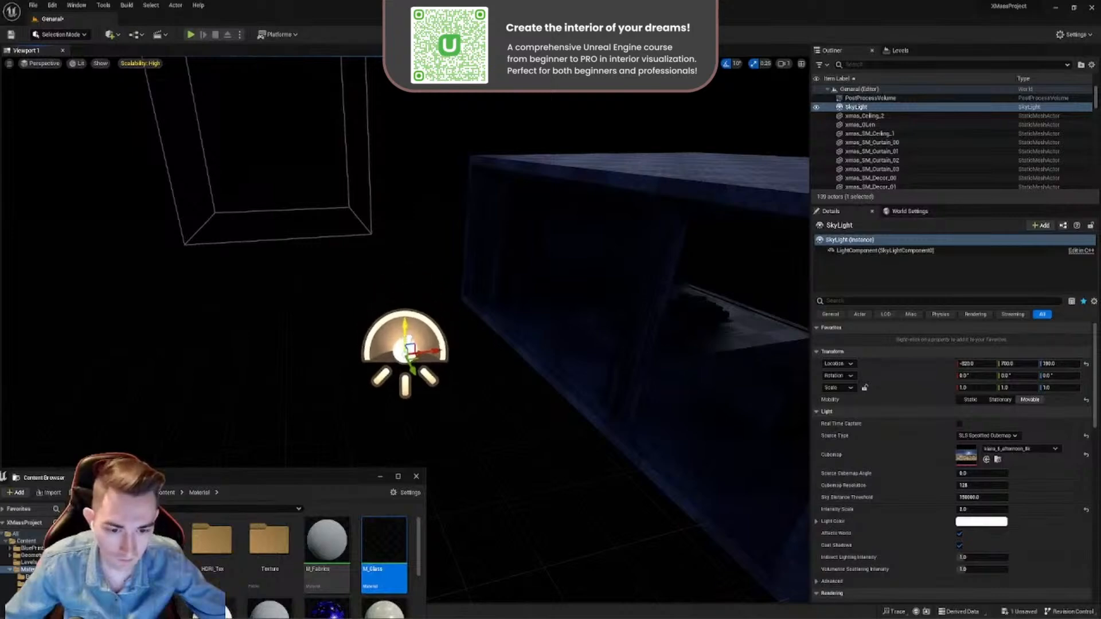
{"action": "right_click_drag", "start_coordinate": [405, 321], "coordinate": [516, 324]}
{"action": "key", "text": "w"}
{"action": "key", "text": "w"}
{"action": "key", "text": "w"}
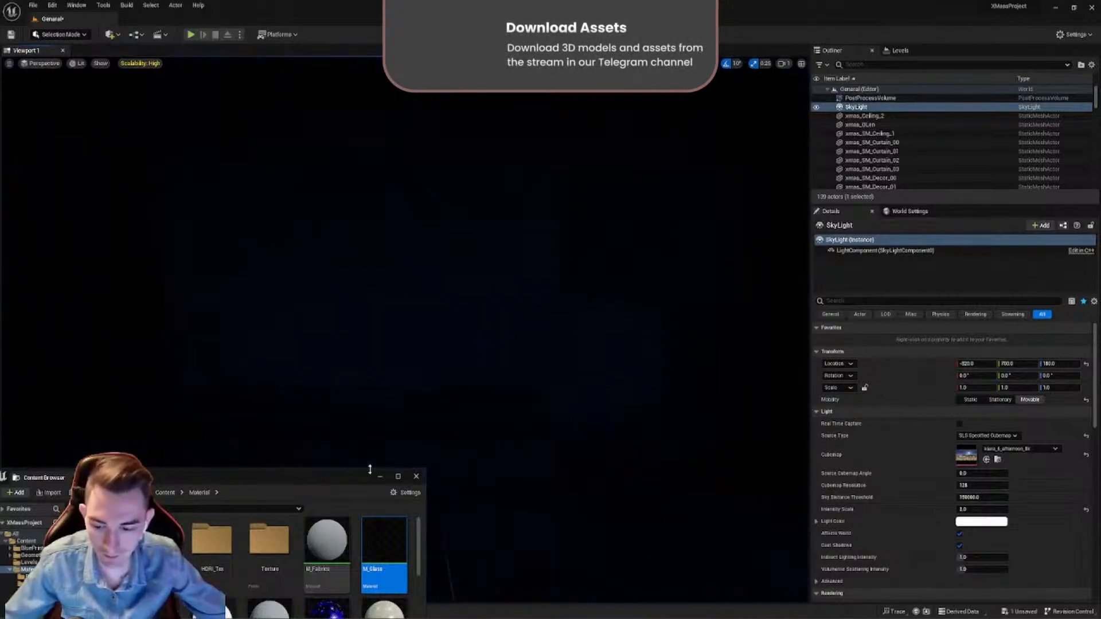
- Go to the Content/XMASS folder in the Content Browser and create a new material there
{"action": "left_click_drag", "start_coordinate": [370, 470], "coordinate": [544, 279]}
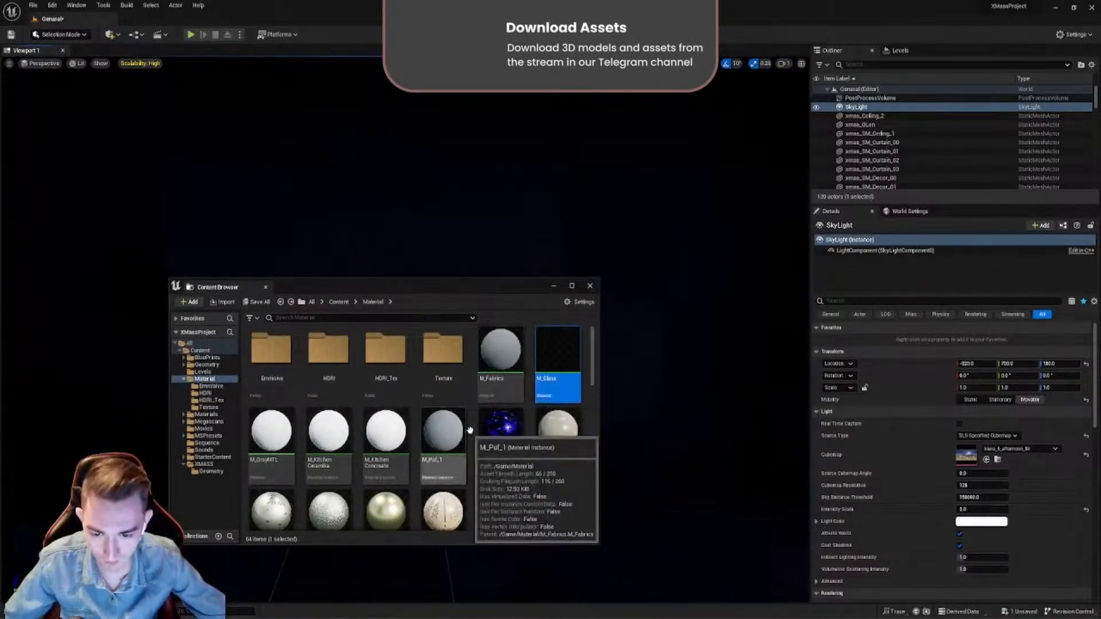
{"action": "key", "text": "alt+Left"}
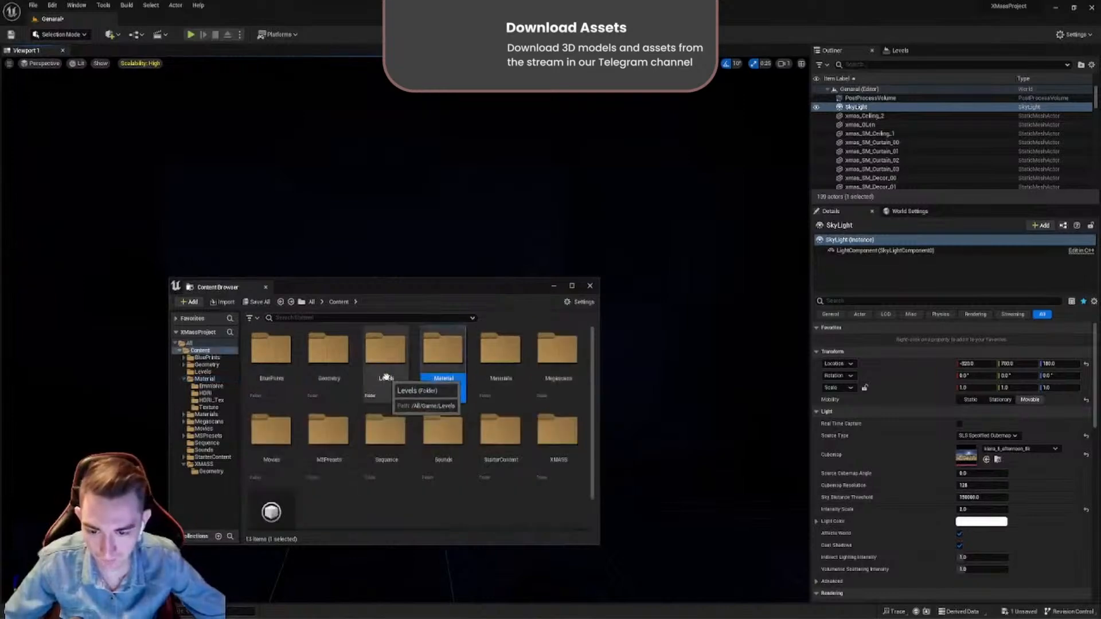
{"action": "key", "text": "alt+Left"}
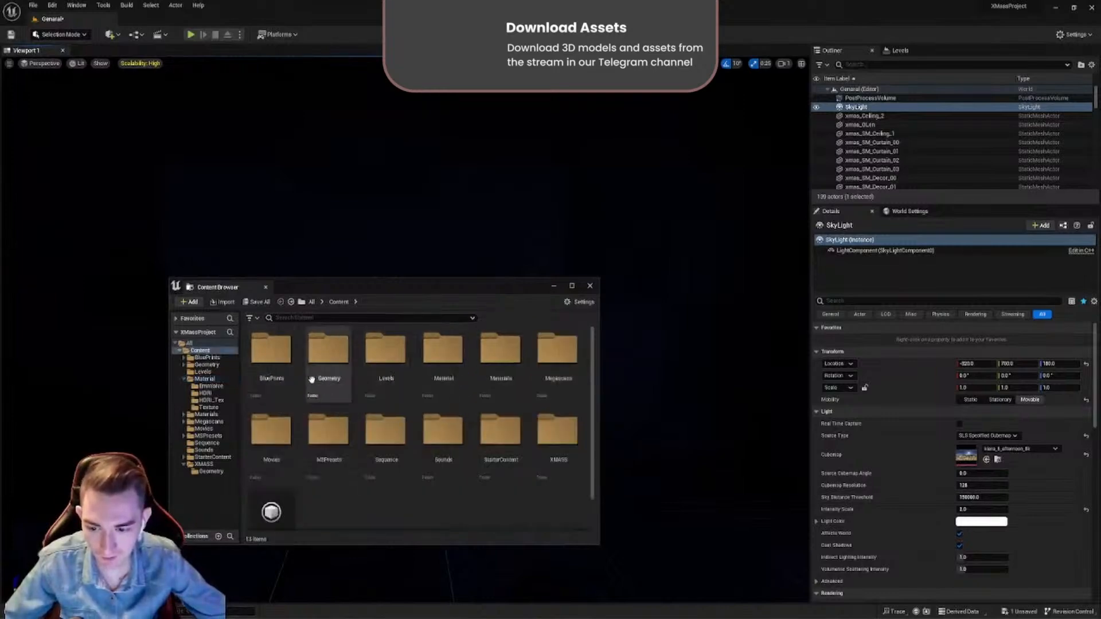
{"action": "double_click", "coordinate": [558, 433]}
{"action": "right_click", "coordinate": [453, 419]}
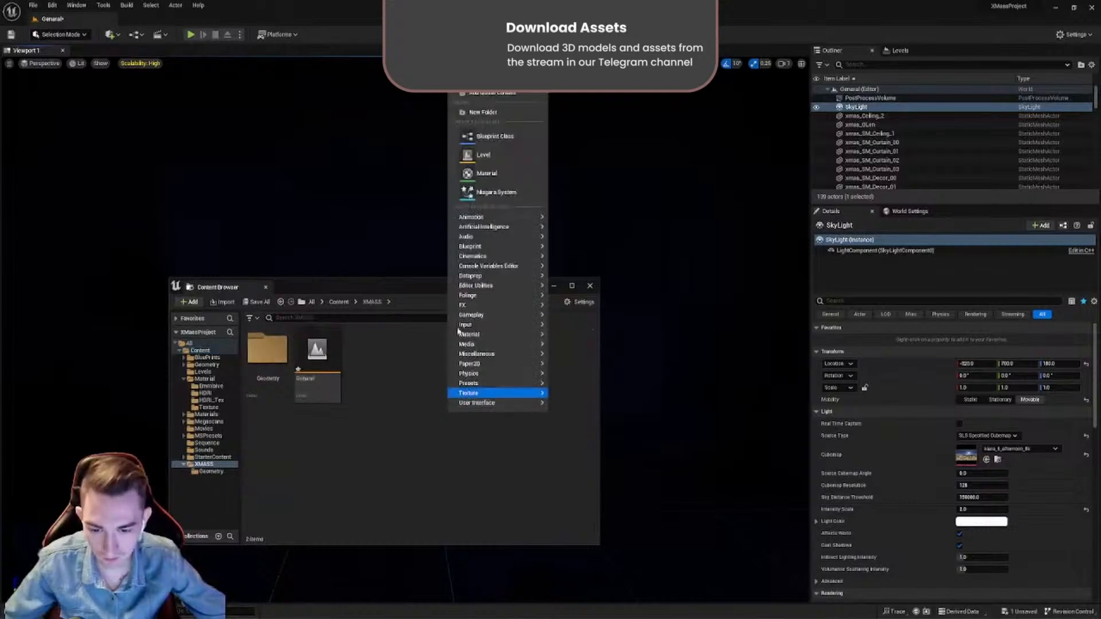
{"action": "left_click", "coordinate": [475, 174]}
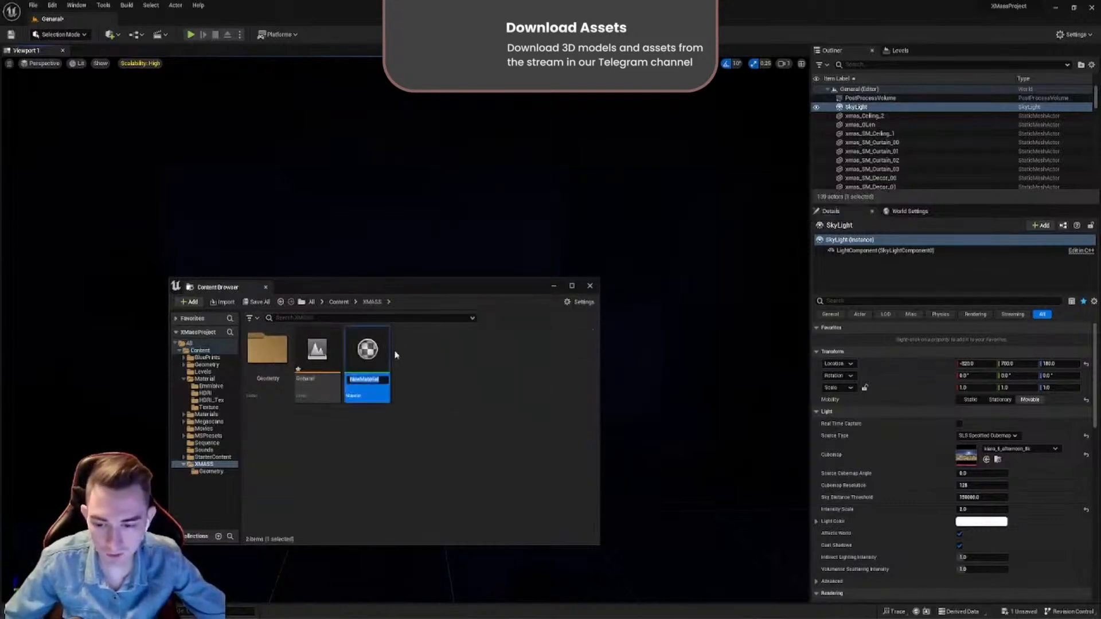
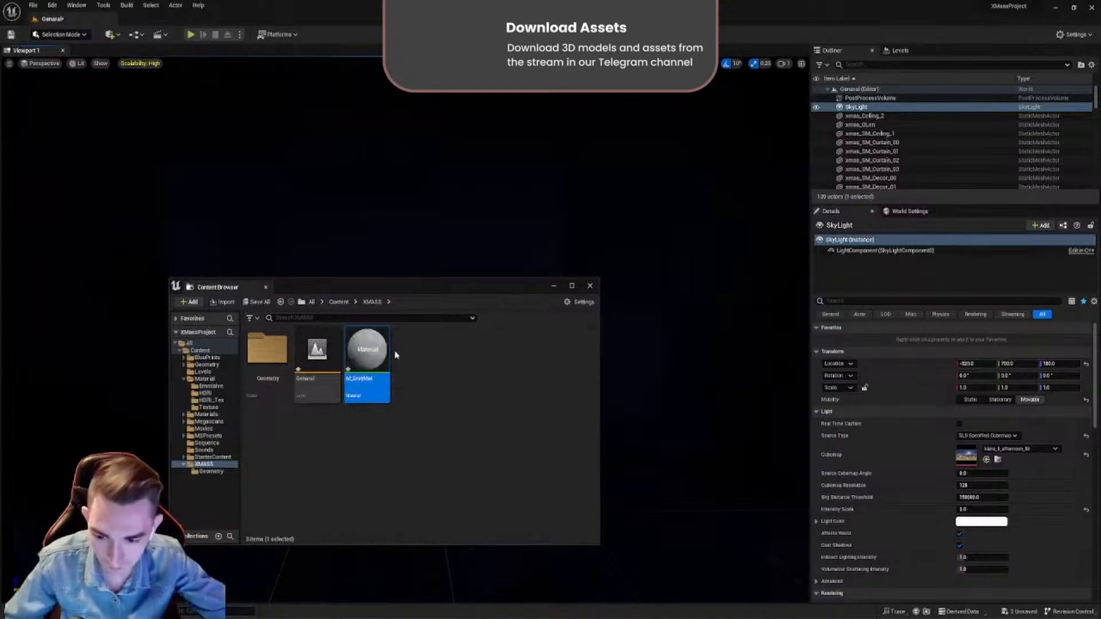
- Open the M_GrayMat material, add a Constant3Vector node and connect it to Base Color
{"action": "double_click", "coordinate": [372, 355]}
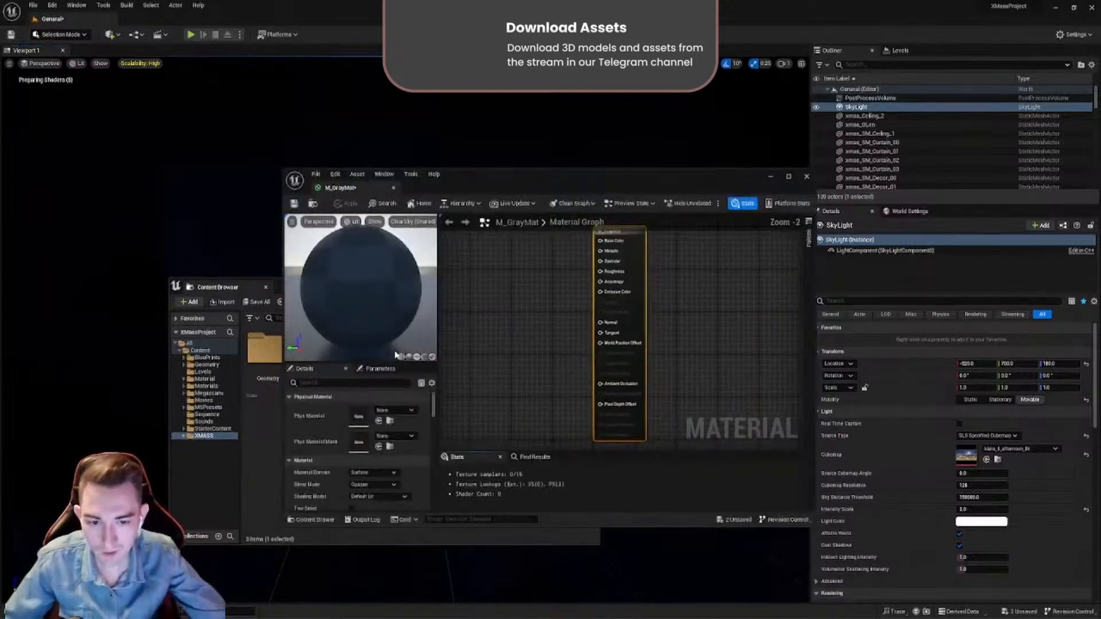
{"action": "left_click", "coordinate": [542, 281]}
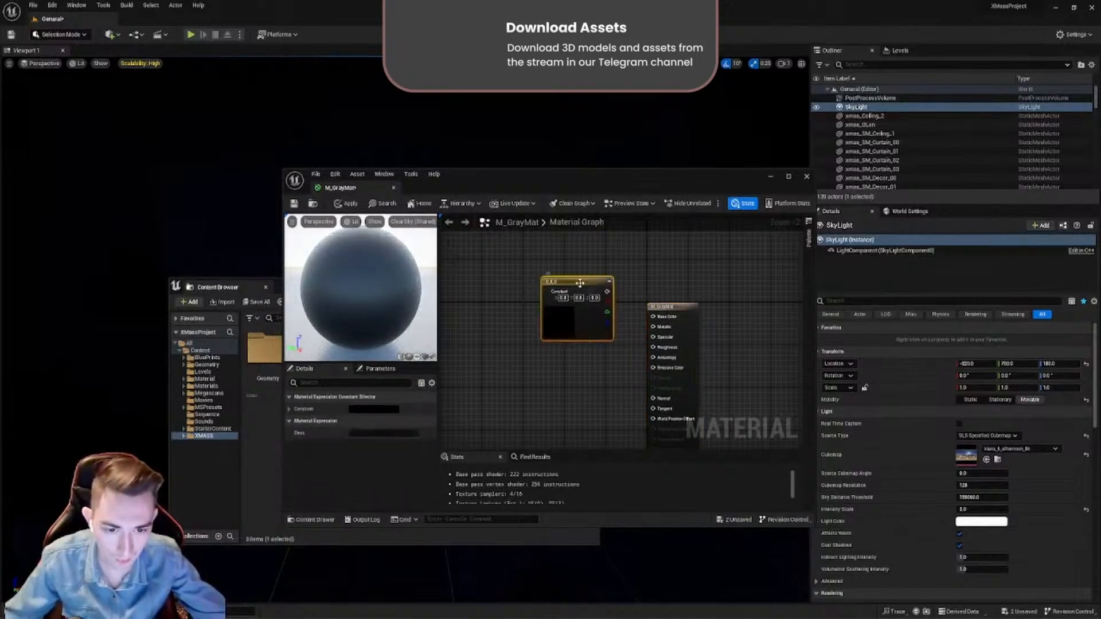
{"action": "left_click_drag", "start_coordinate": [580, 283], "coordinate": [562, 270]}
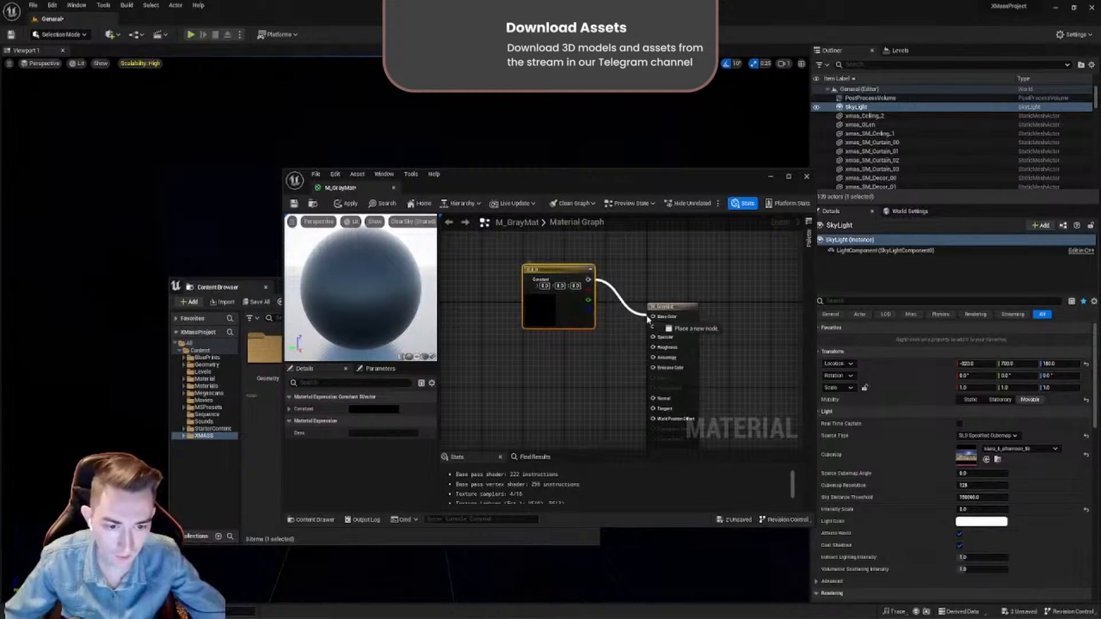
{"action": "left_click_drag", "start_coordinate": [649, 320], "coordinate": [652, 316]}
{"action": "left_click_drag", "start_coordinate": [550, 297], "coordinate": [493, 239]}
- Set the constant colour of the Base Color node to a neutral gray with Value 0.6
{"action": "double_click", "coordinate": [544, 292]}
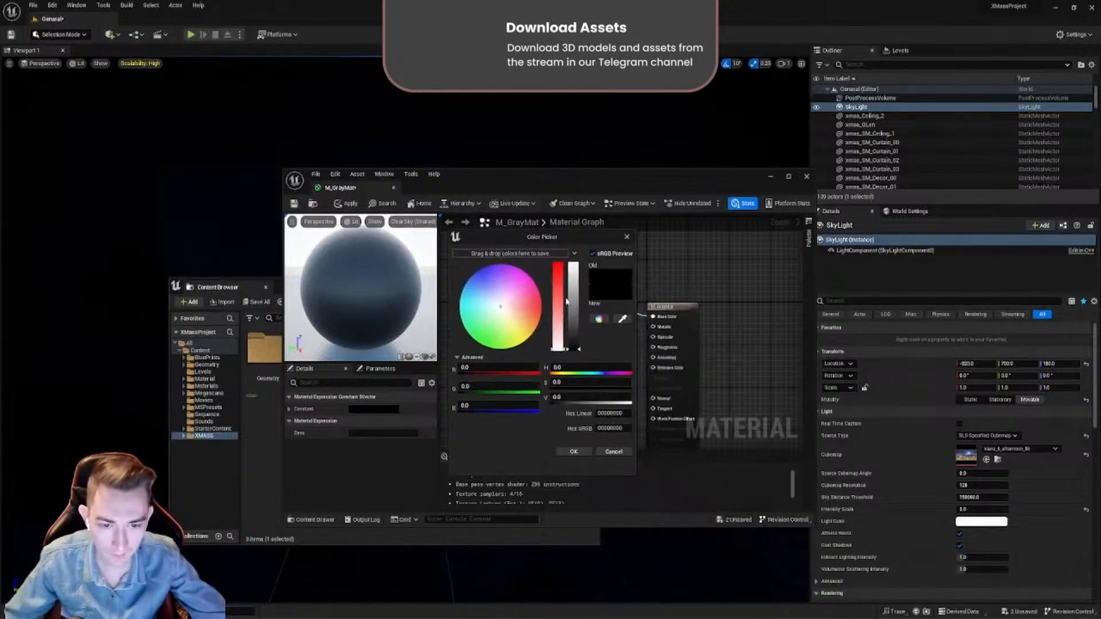
{"action": "left_click", "coordinate": [575, 300]}
{"action": "left_click", "coordinate": [574, 396]}
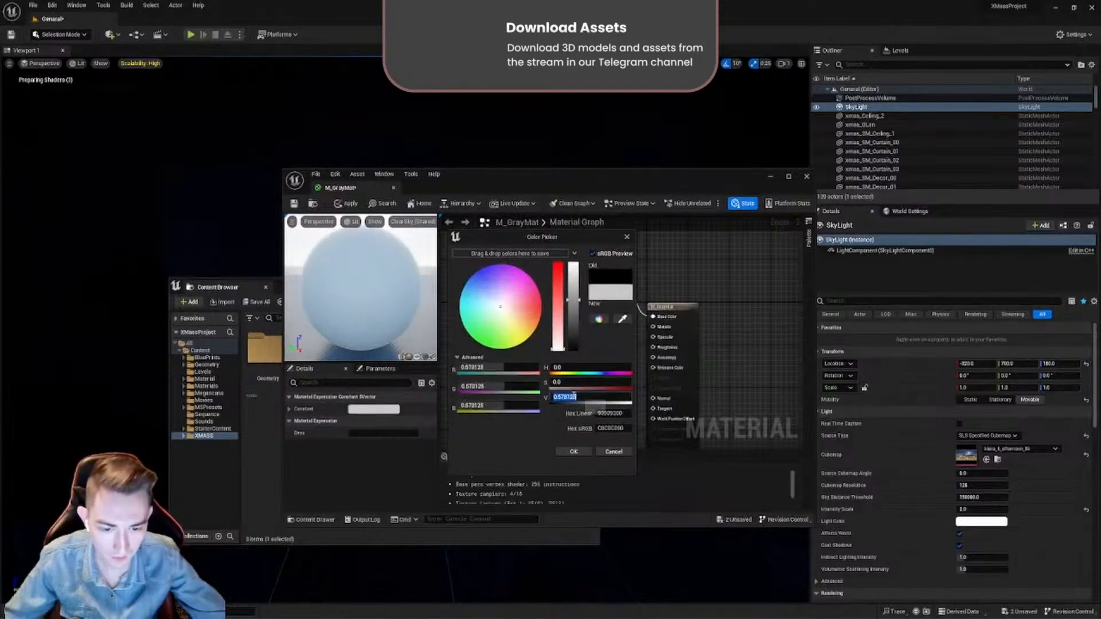
{"action": "type", "text": "0.6"}
{"action": "key", "text": "Return"}
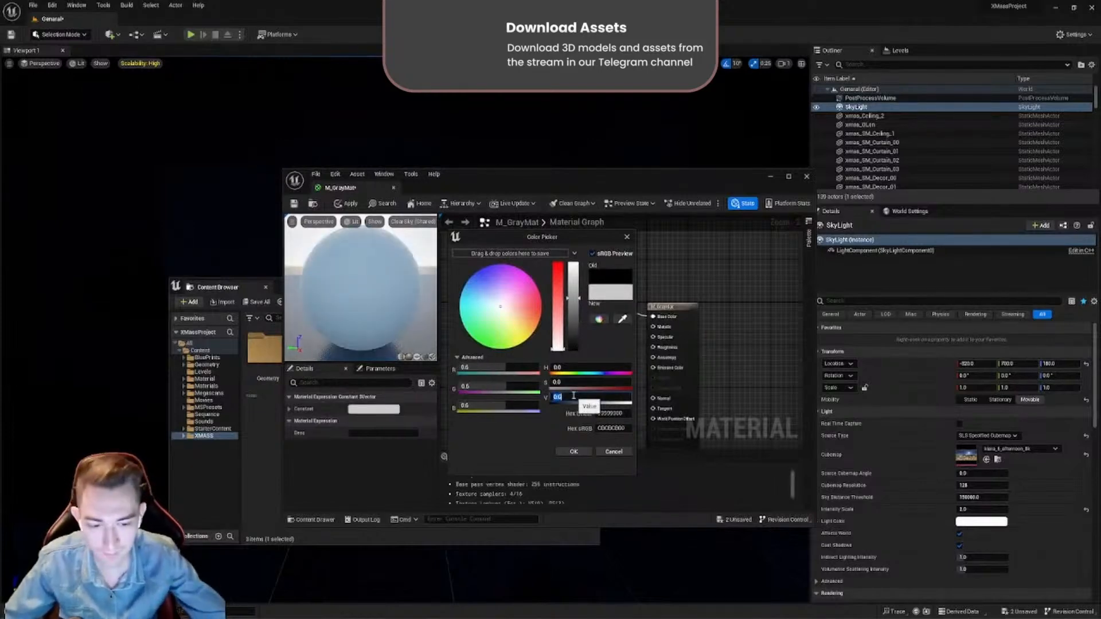
{"action": "left_click", "coordinate": [574, 451]}
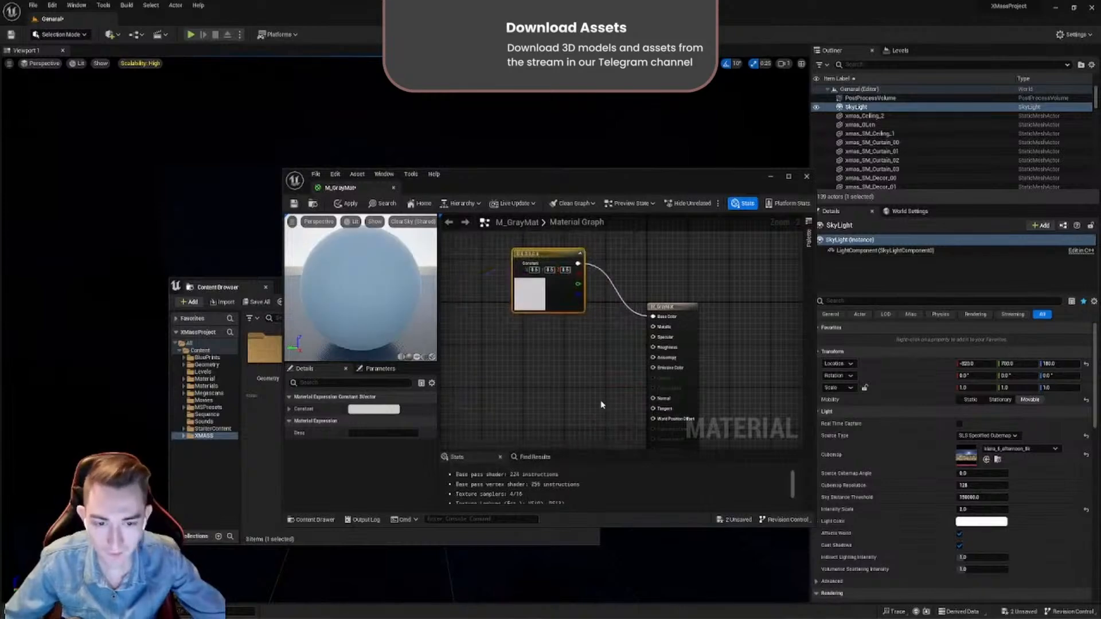
- Move the M_GrayMat output node slightly away from the colour node, recheck the colour, then save and close the material
{"action": "left_click_drag", "start_coordinate": [665, 312], "coordinate": [680, 317]}
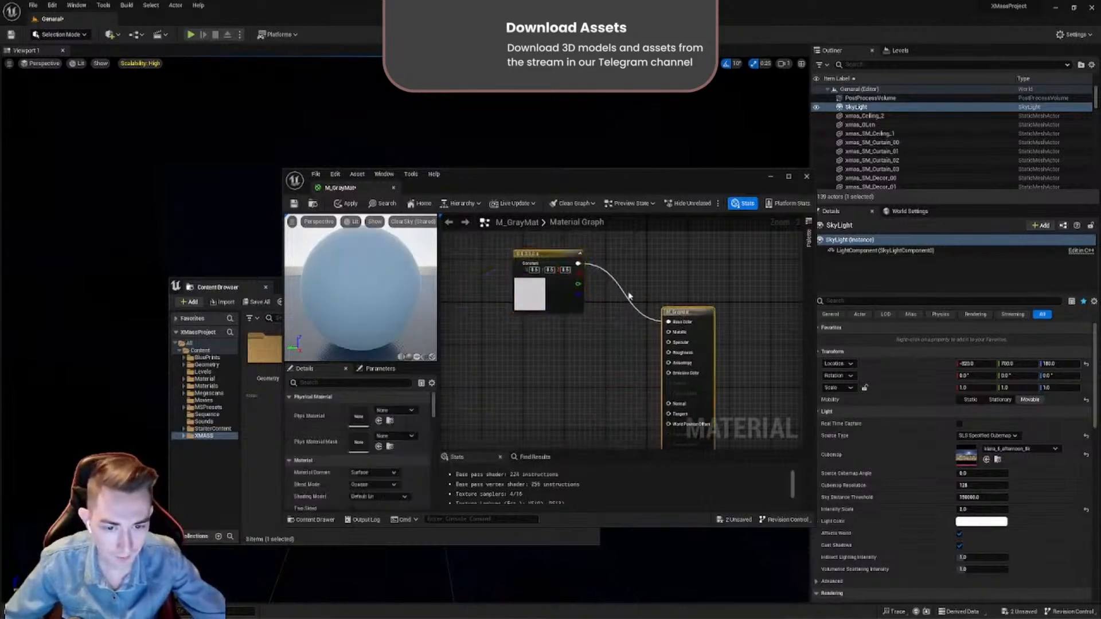
{"action": "mouse_move", "coordinate": [401, 307]}
{"action": "left_mouse_down"}
{"action": "mouse_move", "coordinate": [338, 295]}
{"action": "mouse_move", "coordinate": [407, 286]}
{"action": "left_mouse_up"}
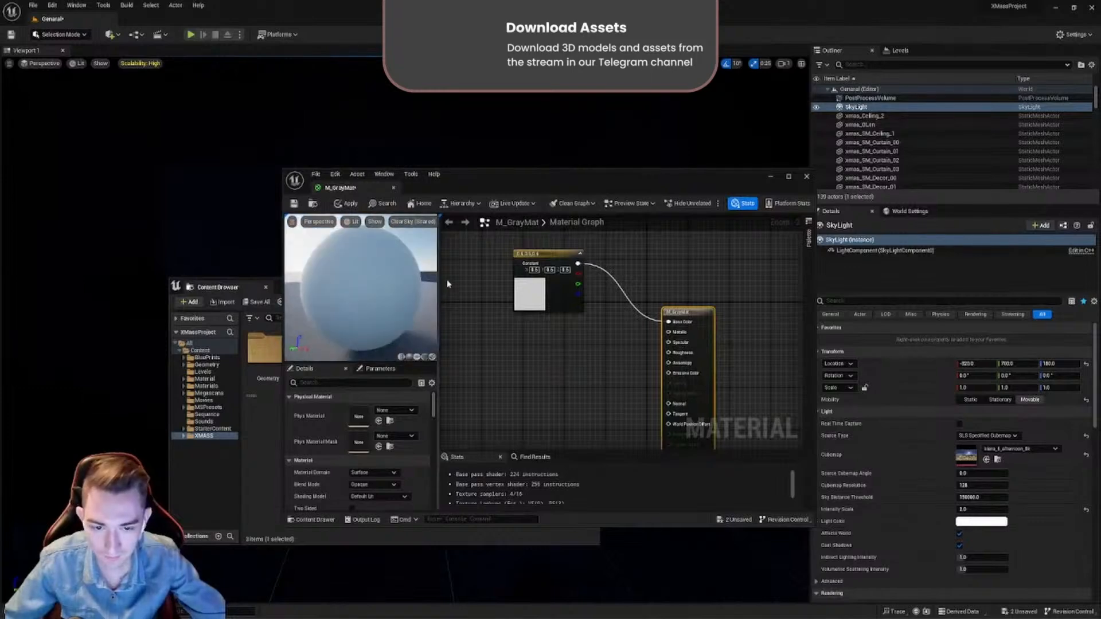
{"action": "double_click", "coordinate": [517, 285]}
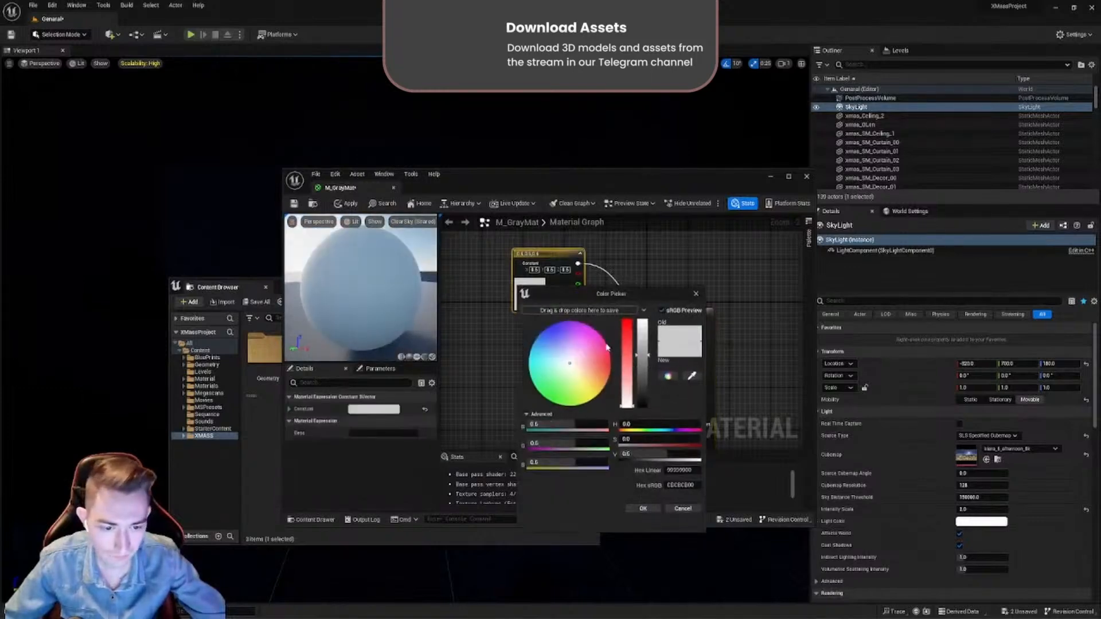
{"action": "left_click", "coordinate": [643, 510]}
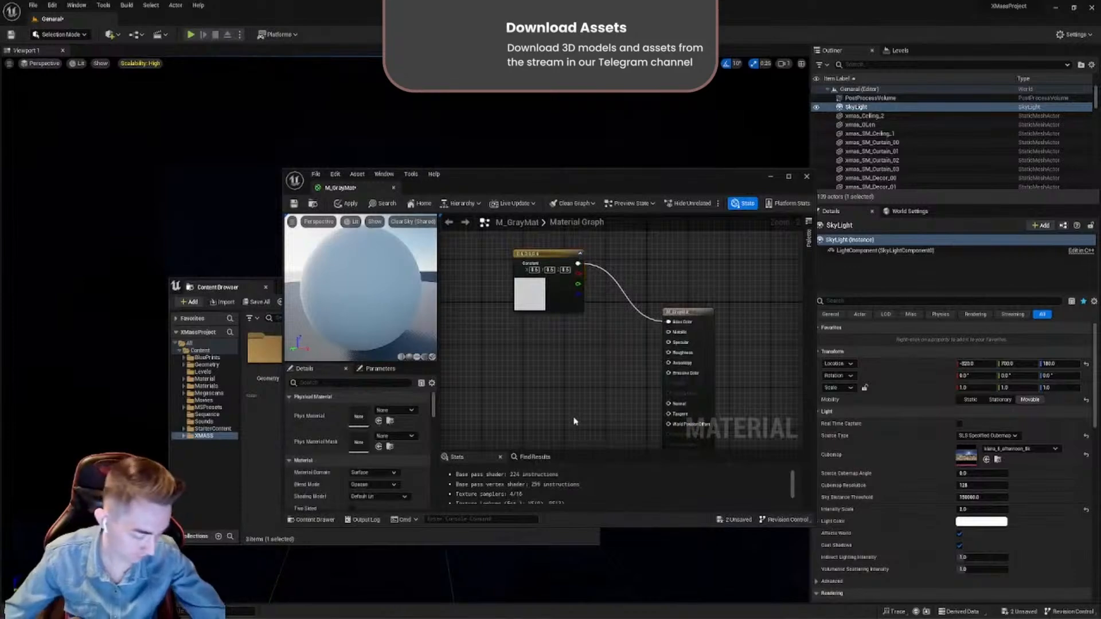
{"action": "left_click", "coordinate": [295, 205]}
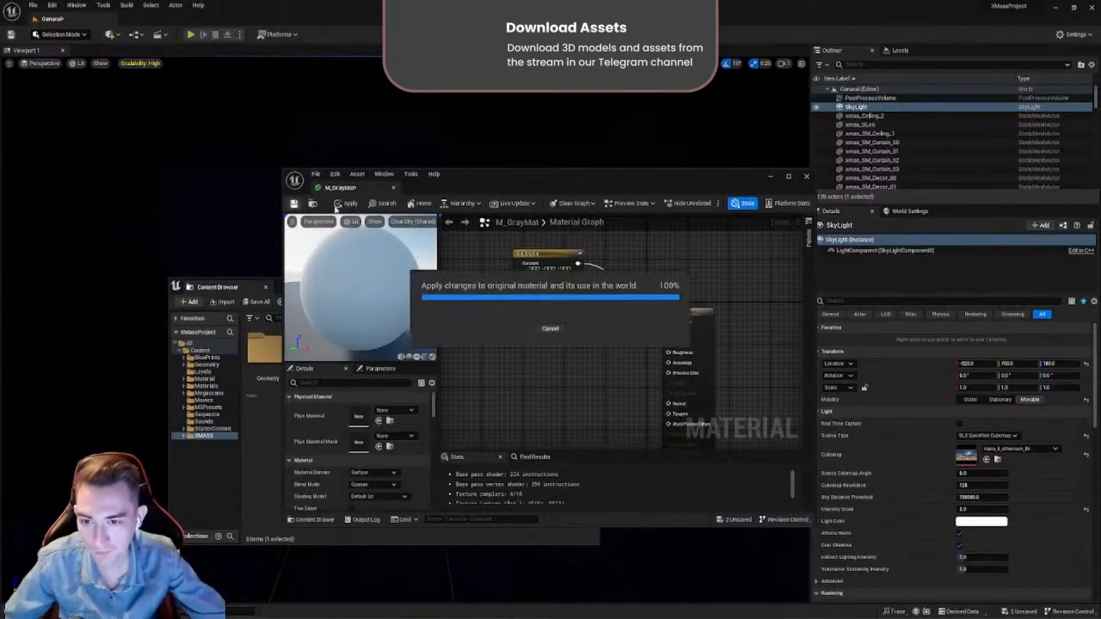
{"action": "left_click", "coordinate": [394, 189]}
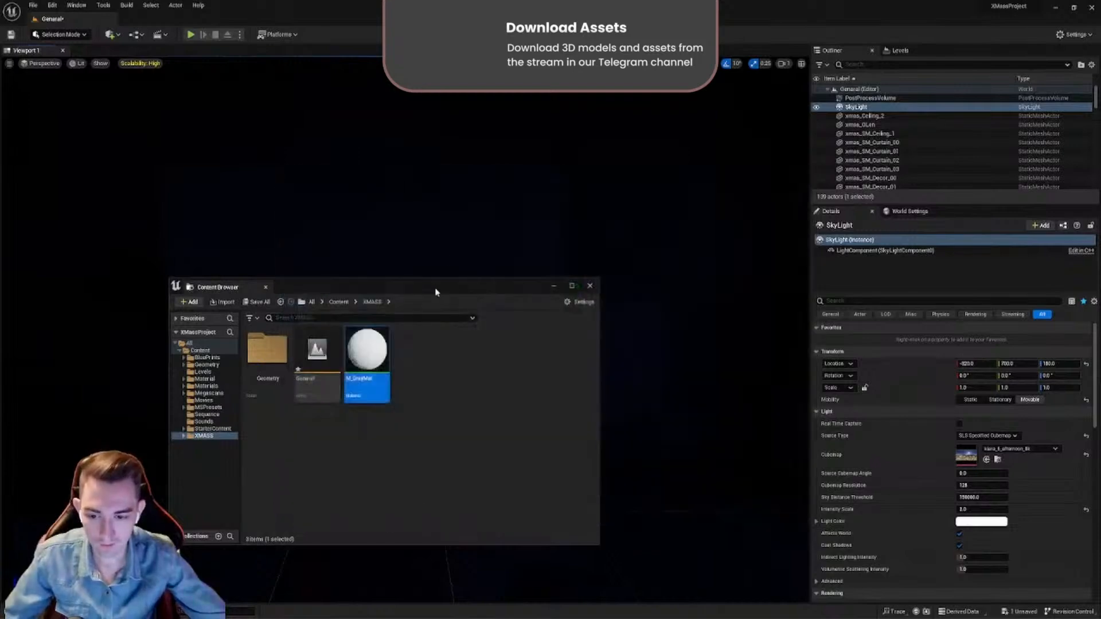
- Filter the Outliner by "sm_" and select all the listed static meshes
{"action": "left_click_drag", "start_coordinate": [449, 290], "coordinate": [384, 438]}
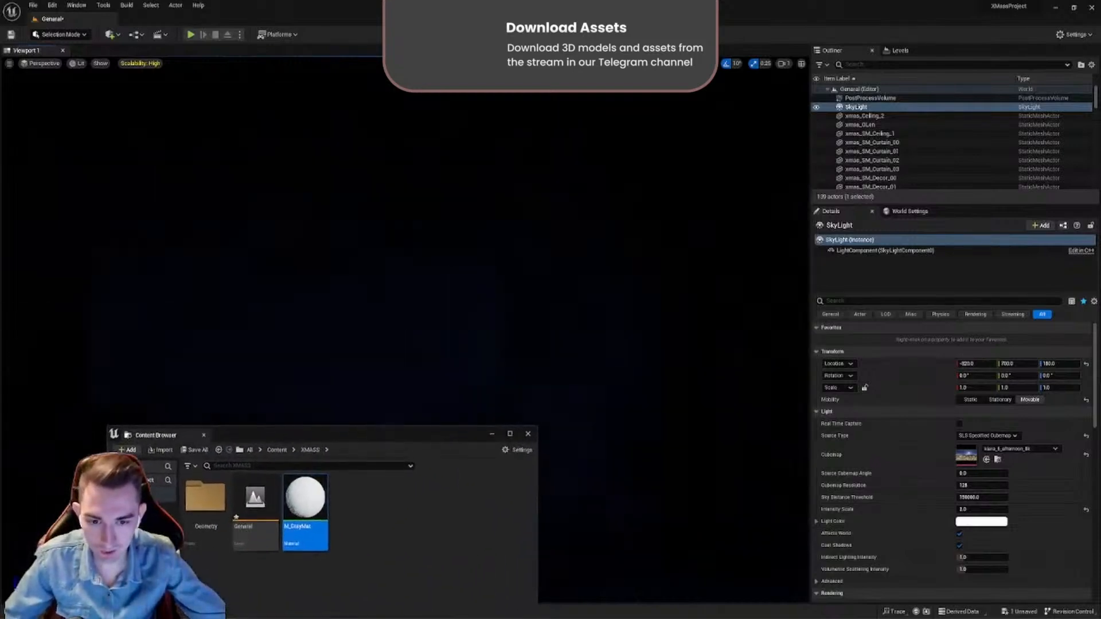
{"action": "right_click_drag", "start_coordinate": [468, 291], "coordinate": [482, 279]}
{"action": "left_click_drag", "start_coordinate": [416, 433], "coordinate": [322, 492]}
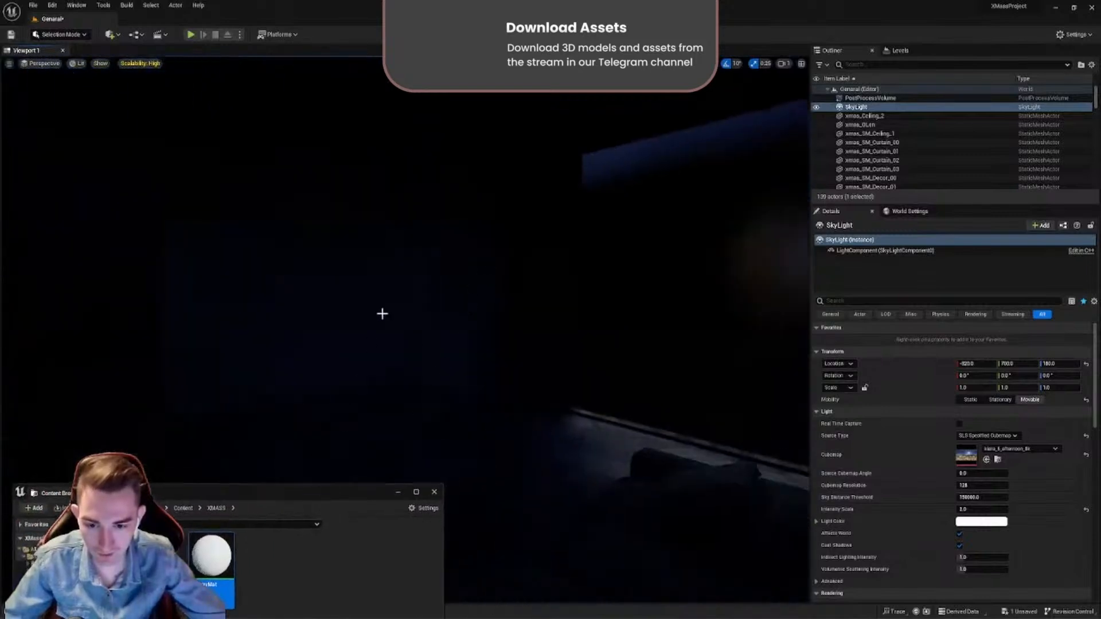
{"action": "right_click_drag", "start_coordinate": [383, 314], "coordinate": [382, 315]}
{"action": "right_click_drag", "start_coordinate": [597, 149], "coordinate": [605, 149]}
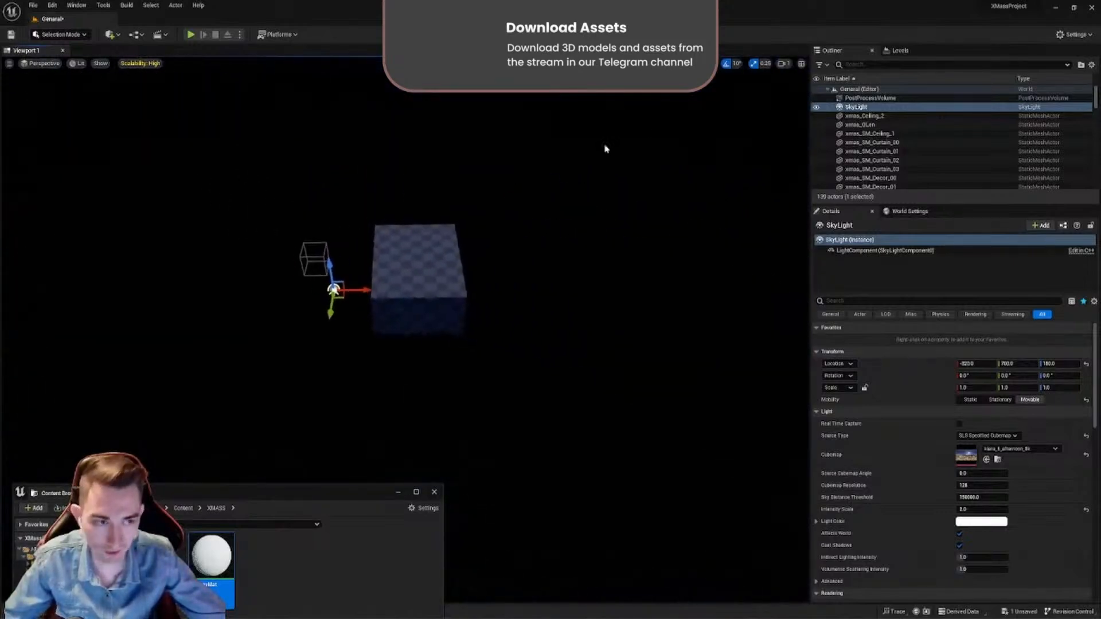
{"action": "left_click", "coordinate": [858, 134]}
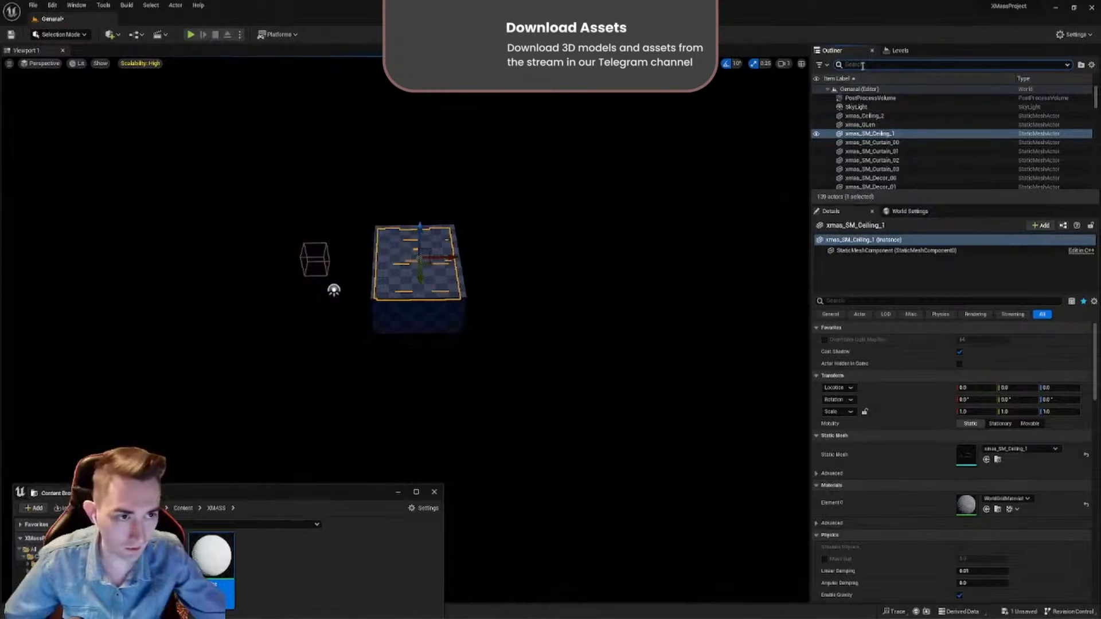
{"action": "right_click_drag", "start_coordinate": [497, 227], "coordinate": [590, 205]}
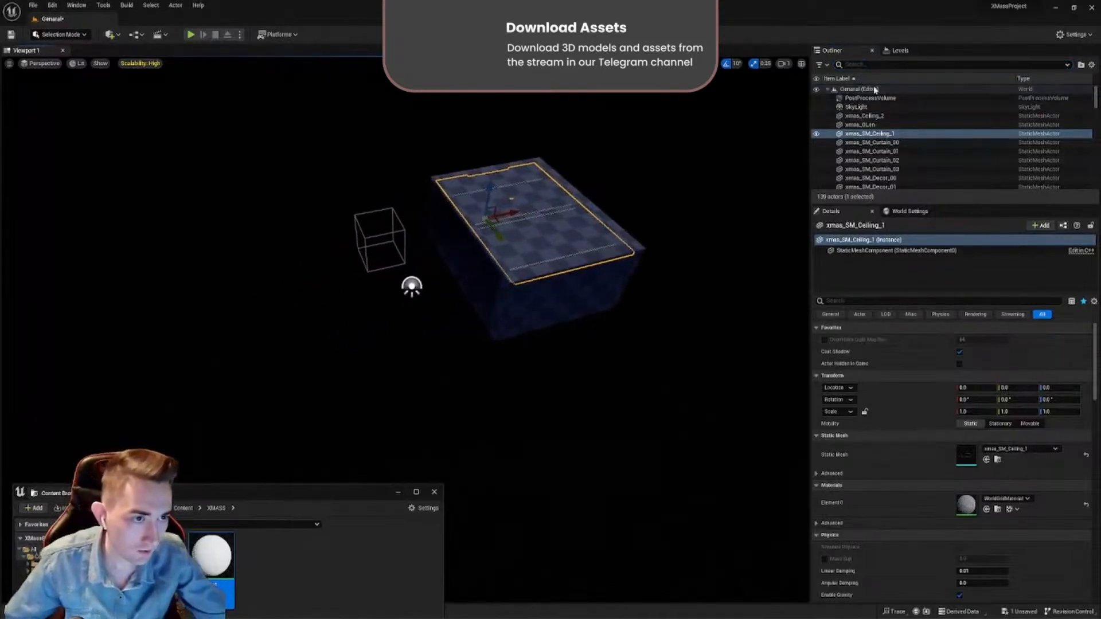
{"action": "left_click", "coordinate": [875, 67]}
{"action": "type", "text": "sm_"}
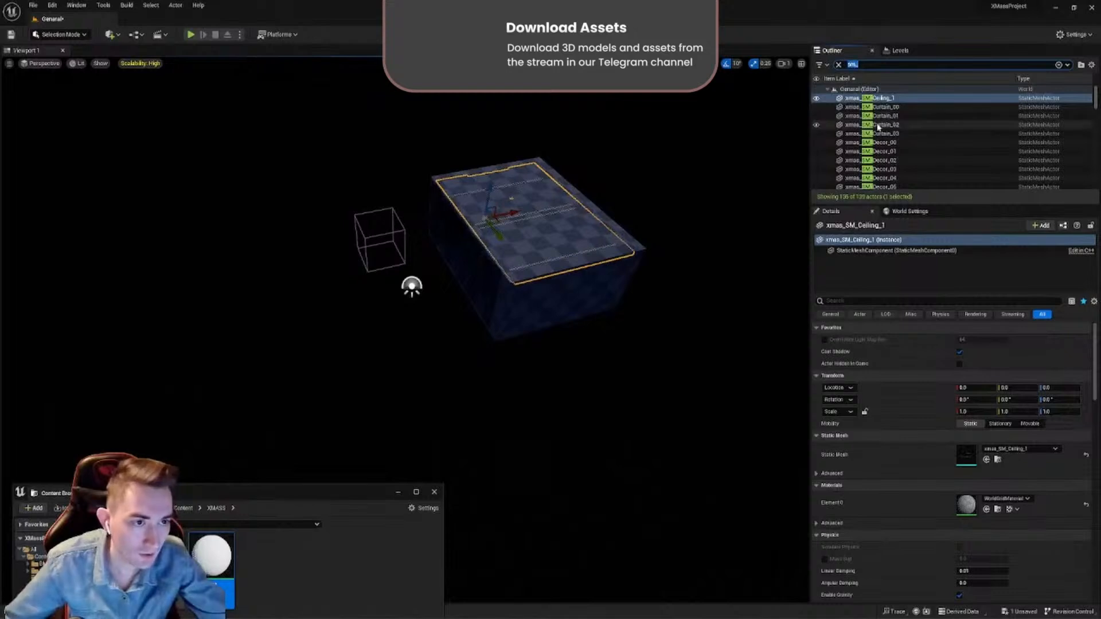
{"action": "left_click", "coordinate": [878, 127]}
{"action": "key", "text": "ctrl+a"}
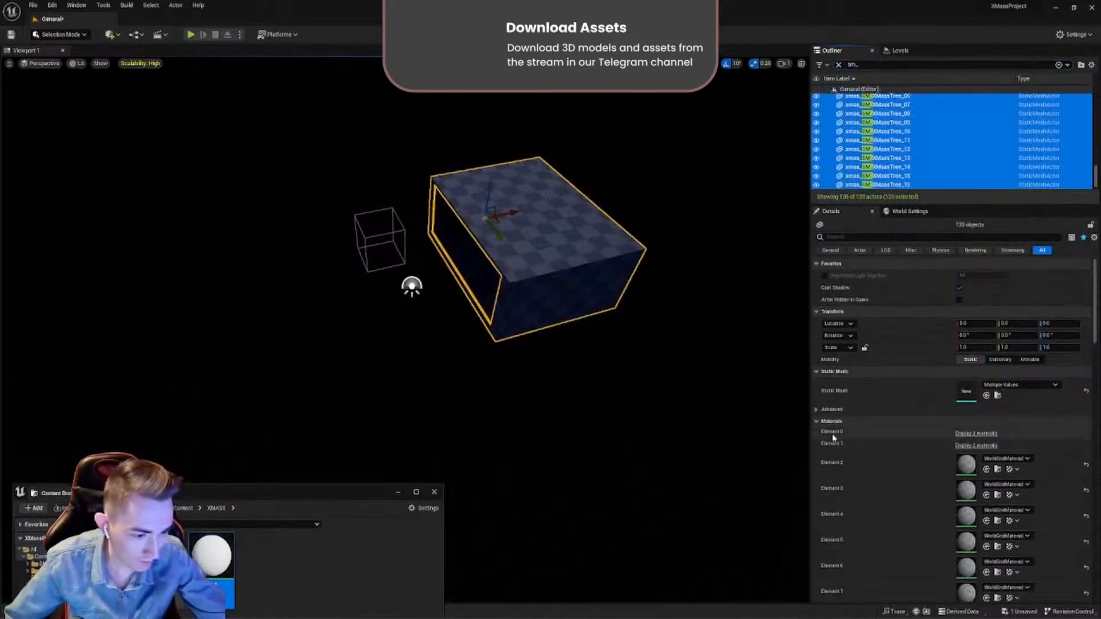
- Replace WorldGridMaterial with M_GrayMat in the selected meshes' material slots, including Element 0, Element 2 and Element 3, keeping M_Glass on the panes
{"action": "left_click", "coordinate": [964, 434]}
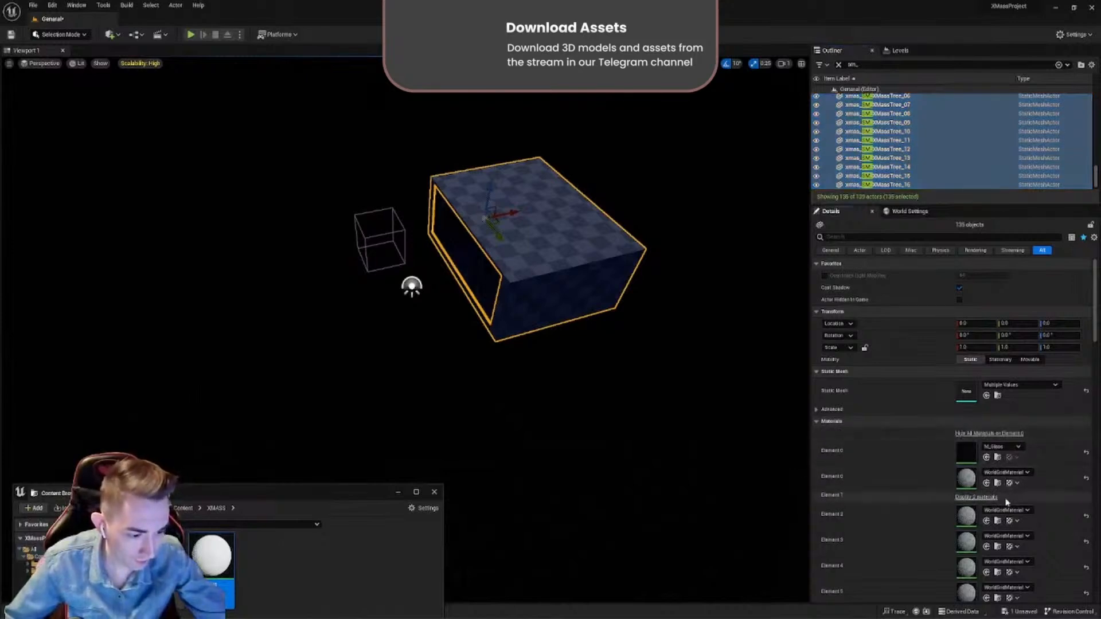
{"action": "left_click", "coordinate": [987, 483]}
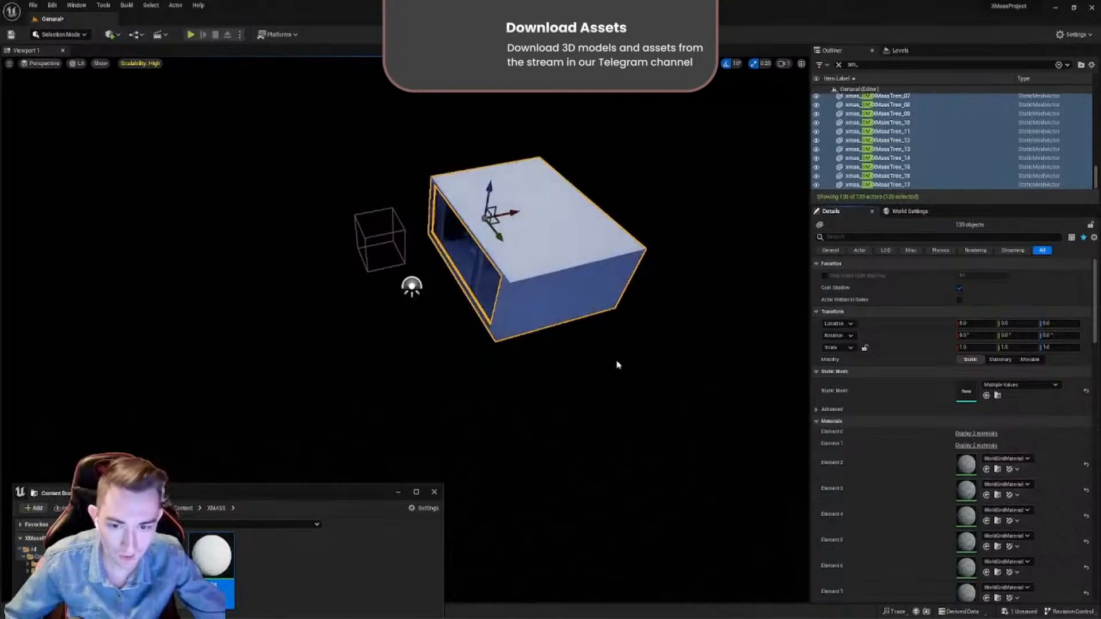
{"action": "right_click_drag", "start_coordinate": [542, 319], "coordinate": [551, 270]}
{"action": "key", "text": "w"}
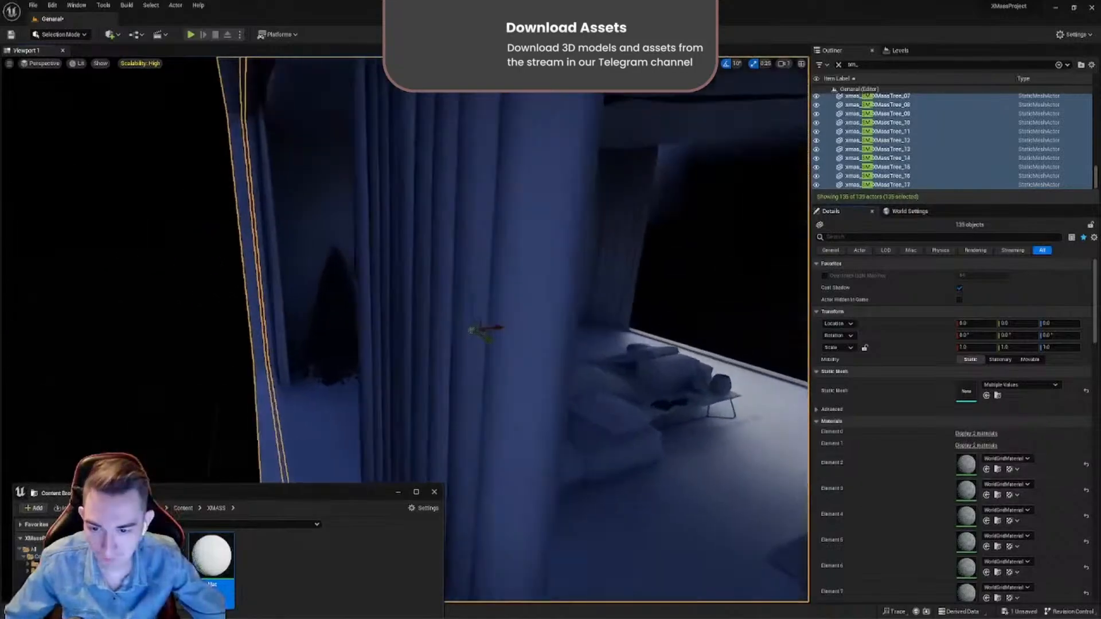
{"action": "right_click_drag", "start_coordinate": [470, 322], "coordinate": [736, 361]}
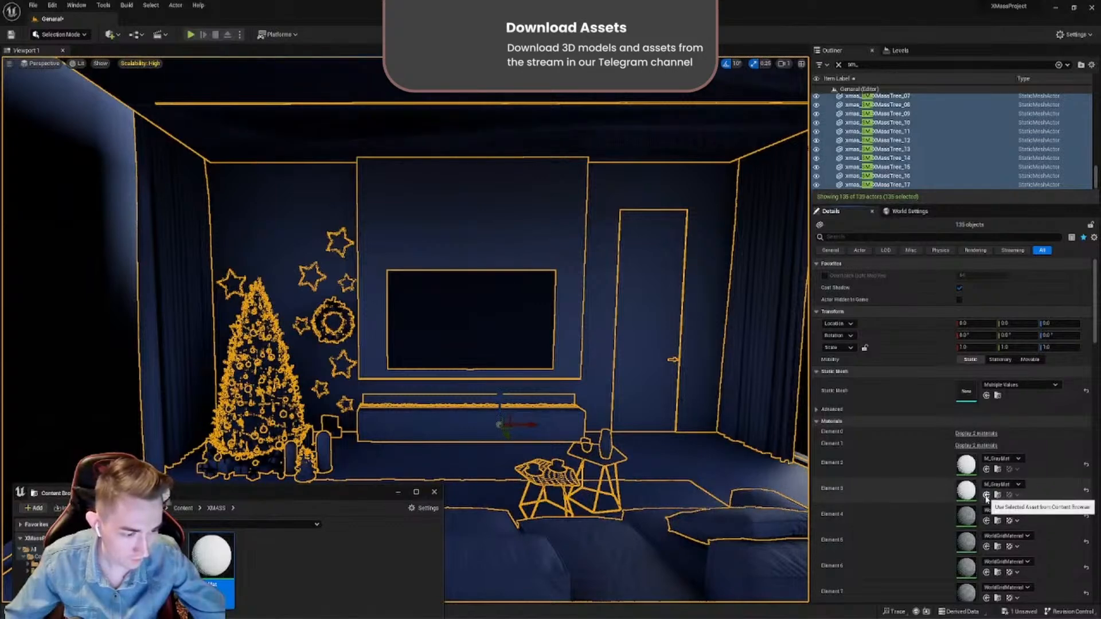
- Select the xmas_SM_Ceiling_1 mesh above the room and delete it
{"action": "left_click", "coordinate": [583, 381]}
{"action": "right_click_drag", "start_coordinate": [584, 381], "coordinate": [565, 346]}
{"action": "scroll", "coordinate": [583, 381], "scroll_direction": "down", "scroll_amount": 3}
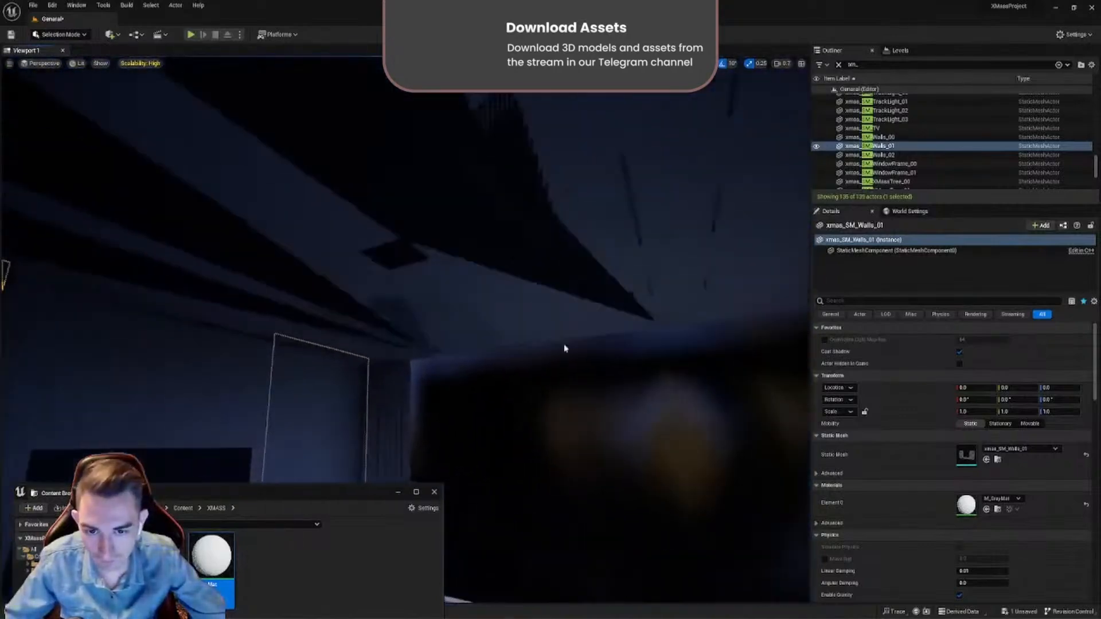
{"action": "left_click", "coordinate": [546, 304]}
{"action": "key", "text": "Delete"}
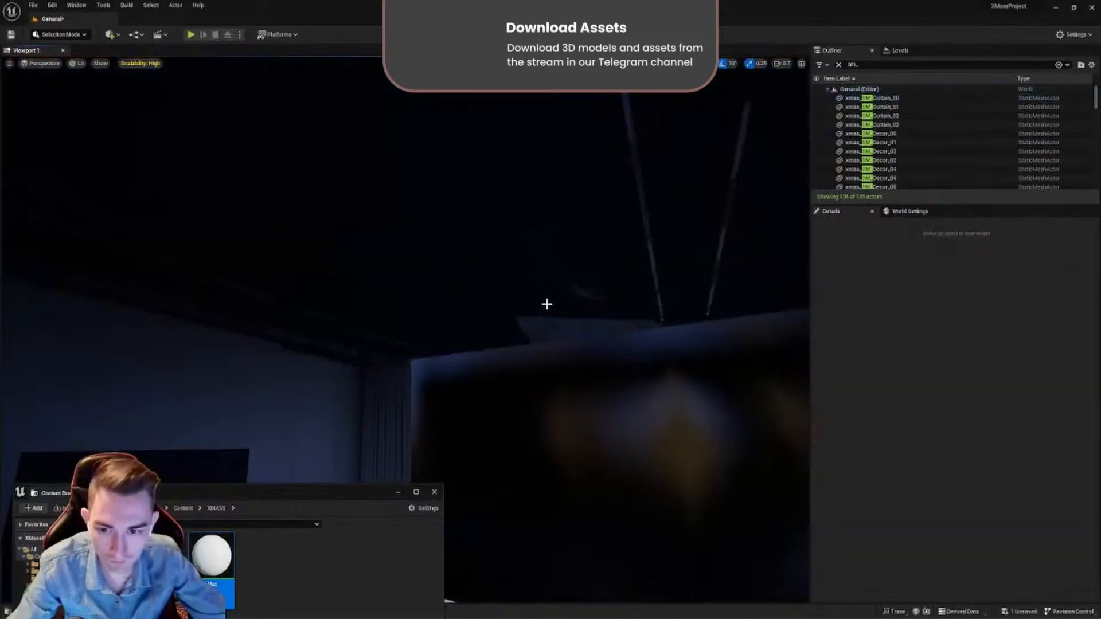
- Select the remaining ceiling, xmas_Ceiling_2, and assign M_GrayMat to its Element 0 slot
{"action": "left_click", "coordinate": [540, 303]}
{"action": "mouse_move", "coordinate": [539, 302]}
{"action": "right_mouse_down"}
{"action": "mouse_move", "coordinate": [539, 347]}
{"action": "mouse_move", "coordinate": [540, 319]}
{"action": "mouse_move", "coordinate": [571, 316]}
{"action": "mouse_move", "coordinate": [548, 312]}
{"action": "right_mouse_up"}
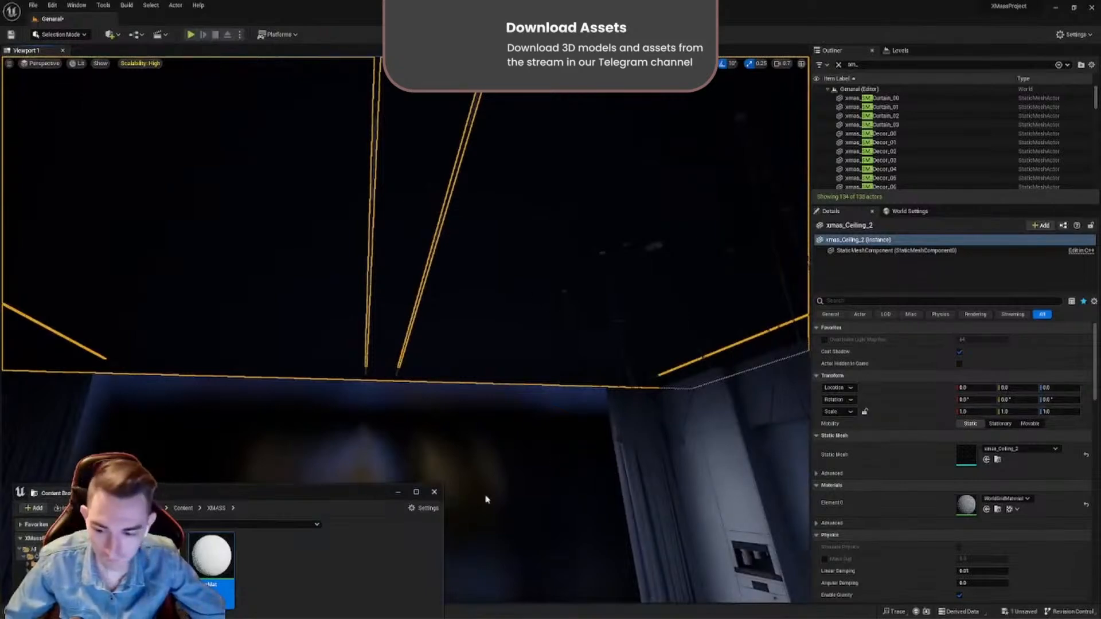
{"action": "left_click", "coordinate": [987, 510]}
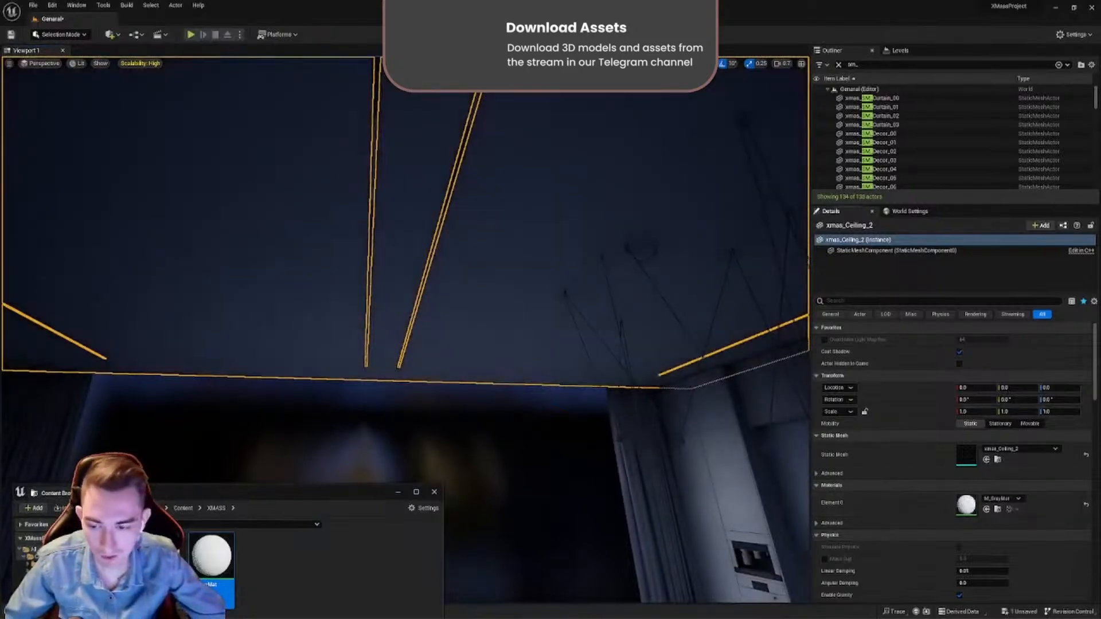
{"action": "right_click_drag", "start_coordinate": [539, 313], "coordinate": [607, 482]}
{"action": "left_click", "coordinate": [607, 482]}
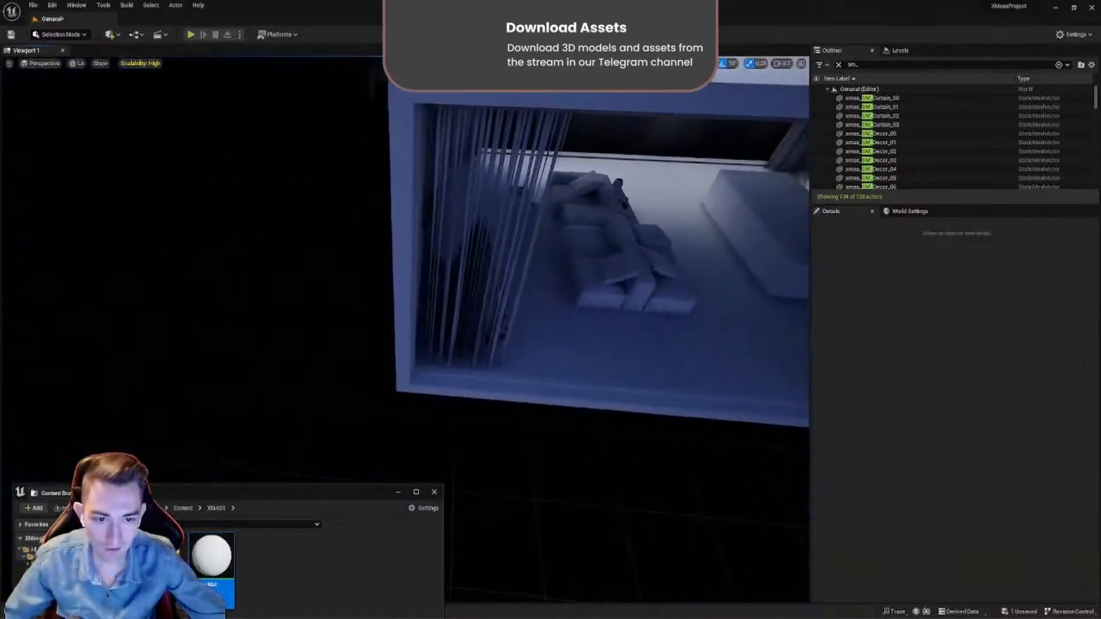
- Select the PostProcessVolume outside the building, find its reflection settings with "refl" and enable High Quality Translucency Reflections
{"action": "right_click_drag", "start_coordinate": [497, 393], "coordinate": [336, 466]}
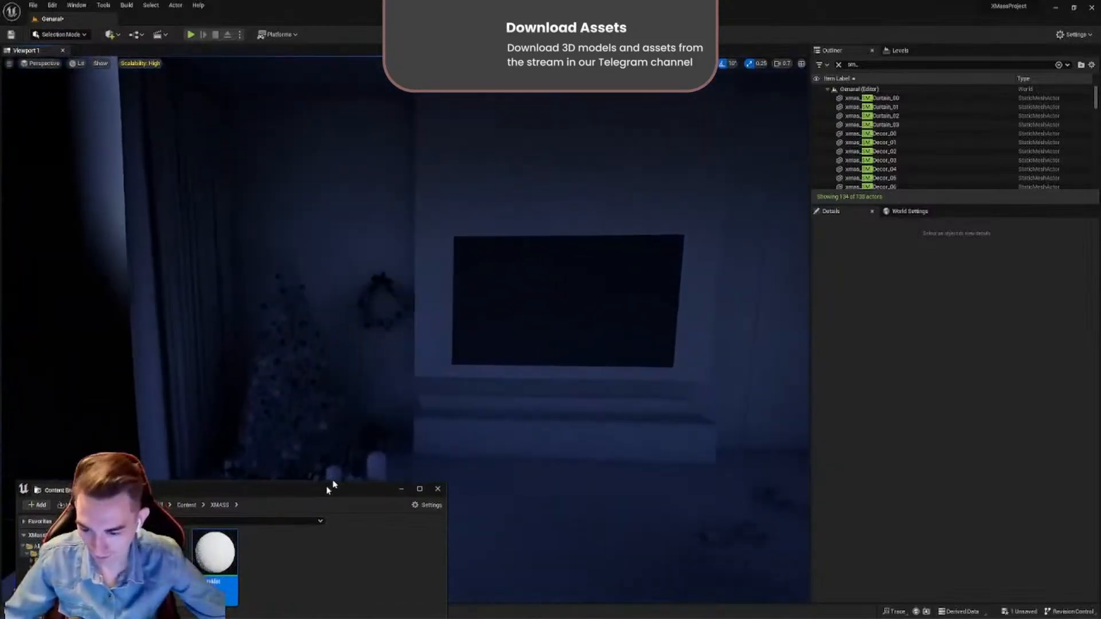
{"action": "left_click_drag", "start_coordinate": [326, 486], "coordinate": [354, 535]}
{"action": "right_click_drag", "start_coordinate": [561, 365], "coordinate": [436, 291]}
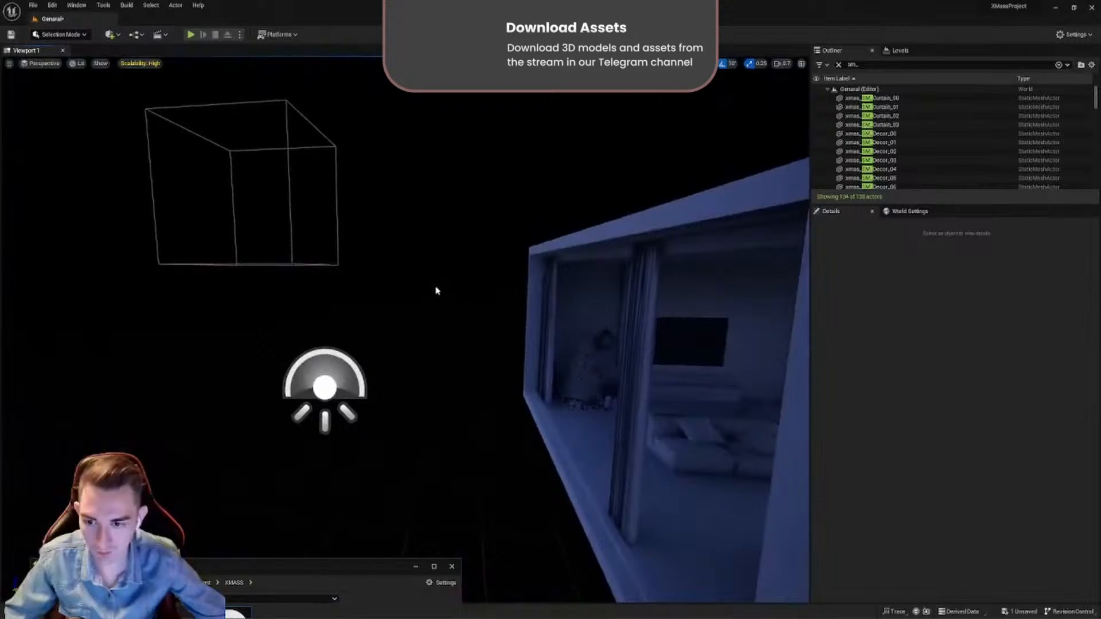
{"action": "left_click", "coordinate": [334, 254]}
{"action": "right_click_drag", "start_coordinate": [335, 254], "coordinate": [704, 355]}
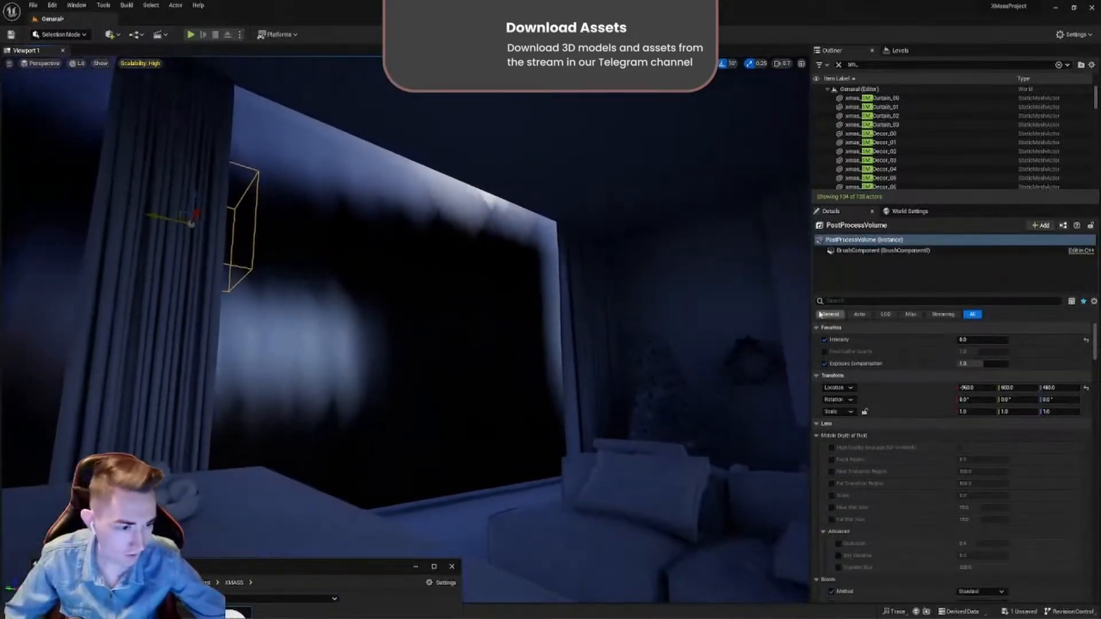
{"action": "left_click", "coordinate": [833, 299]}
{"action": "type", "text": "refl"}
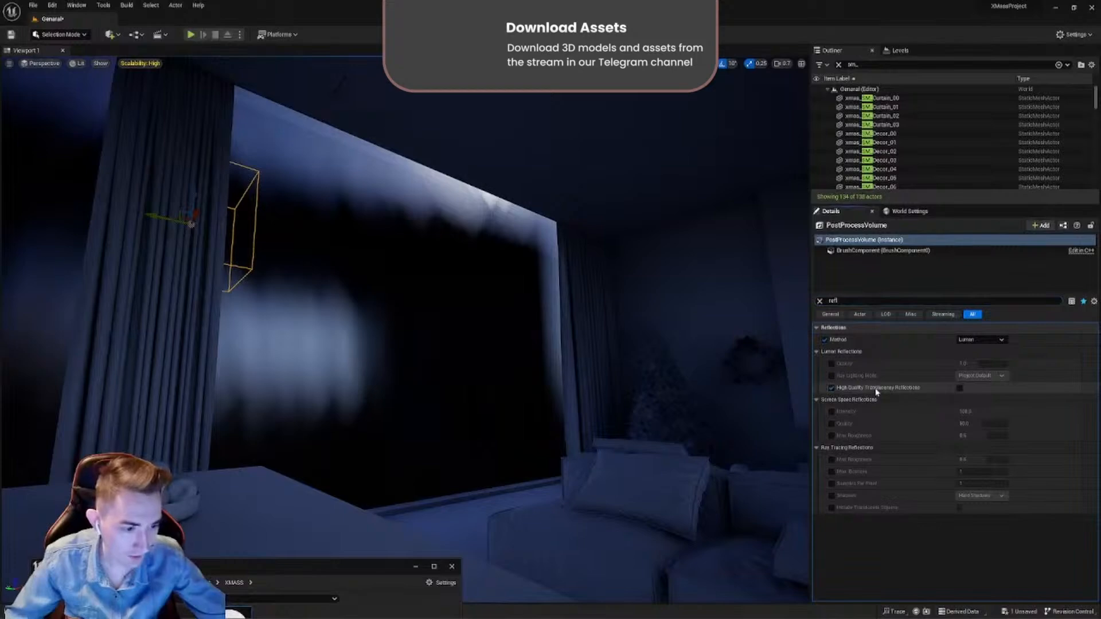
{"action": "left_click", "coordinate": [960, 389]}
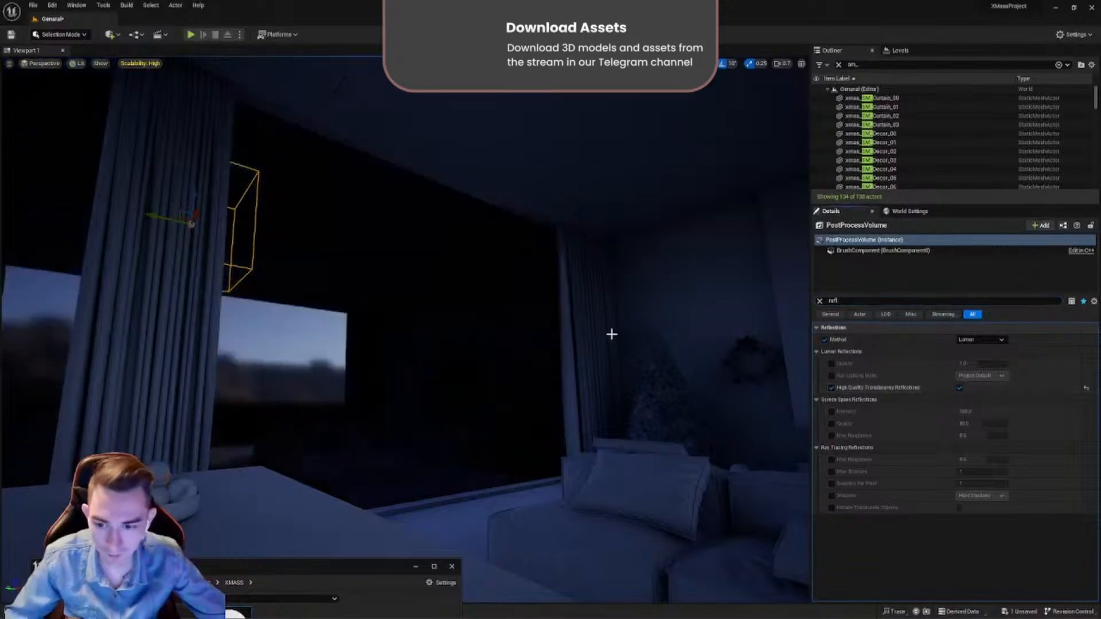
{"action": "right_click_drag", "start_coordinate": [612, 335], "coordinate": [545, 396]}
{"action": "left_click", "coordinate": [538, 393]}
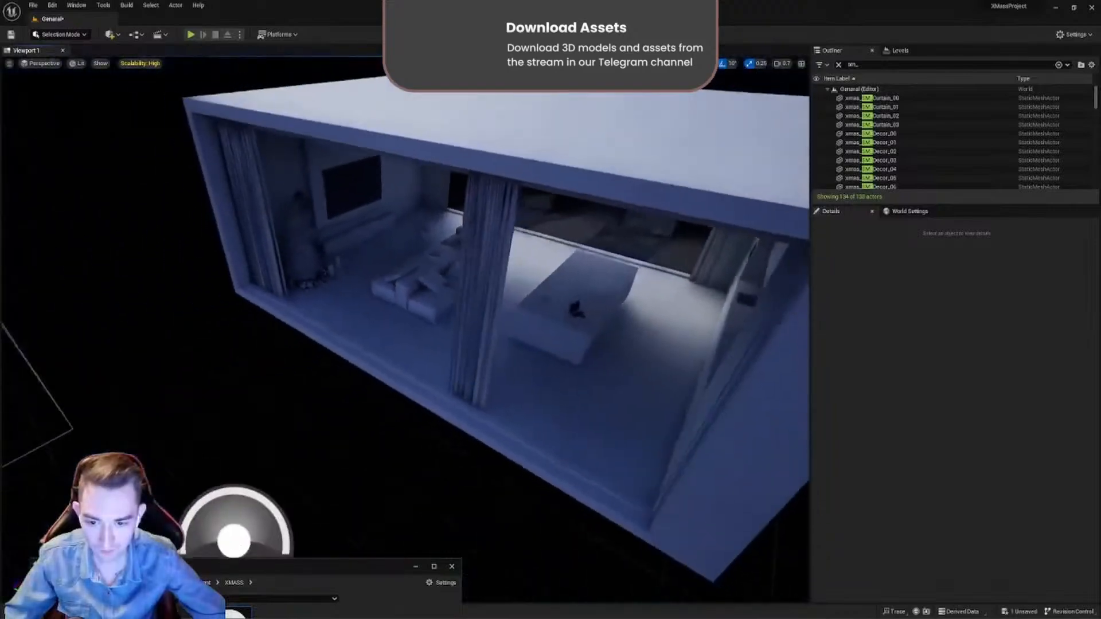
- Find the Sphere mesh in the Geometry folder and place it in the level beside the building
{"action": "right_click_drag", "start_coordinate": [234, 541], "coordinate": [296, 485]}
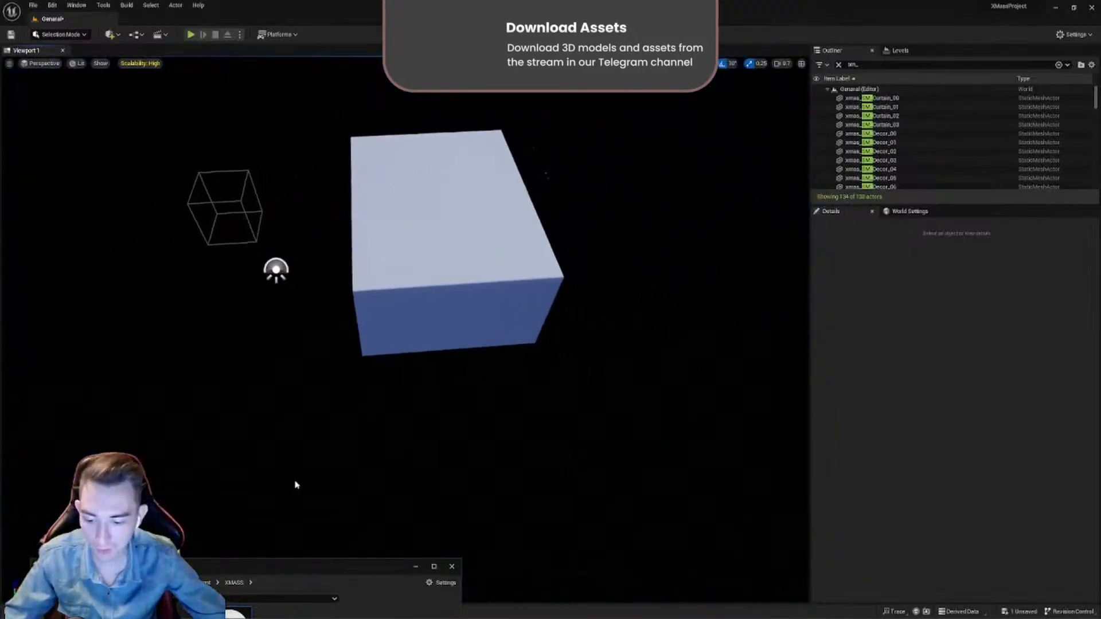
{"action": "left_click_drag", "start_coordinate": [325, 566], "coordinate": [581, 226]}
{"action": "key", "text": "alt+Left"}
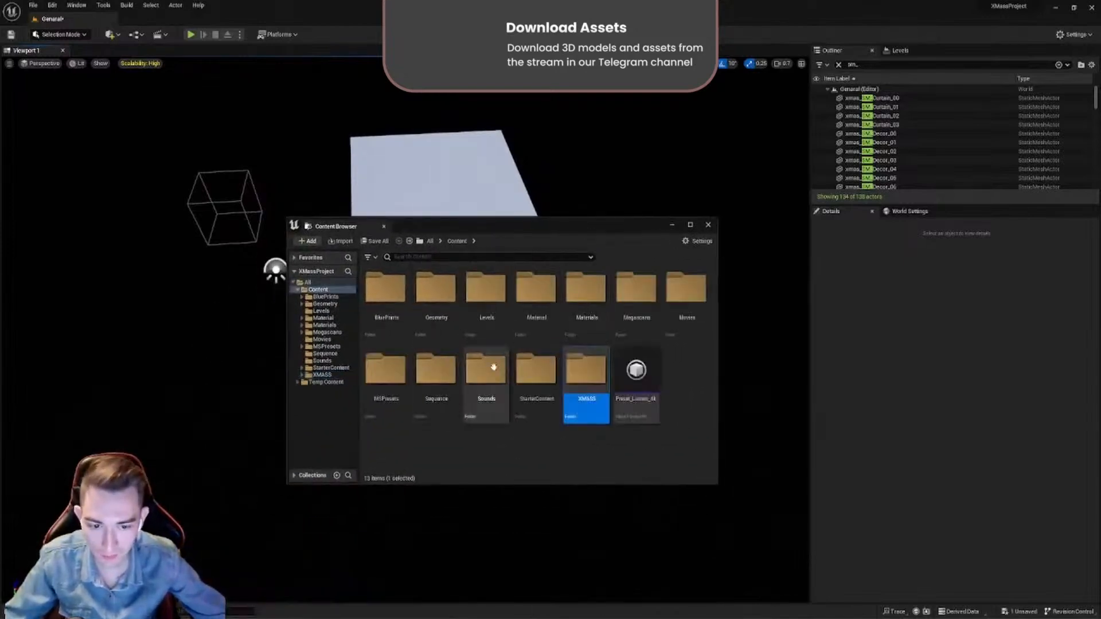
{"action": "double_click", "coordinate": [581, 319]}
{"action": "key", "text": "alt+Left"}
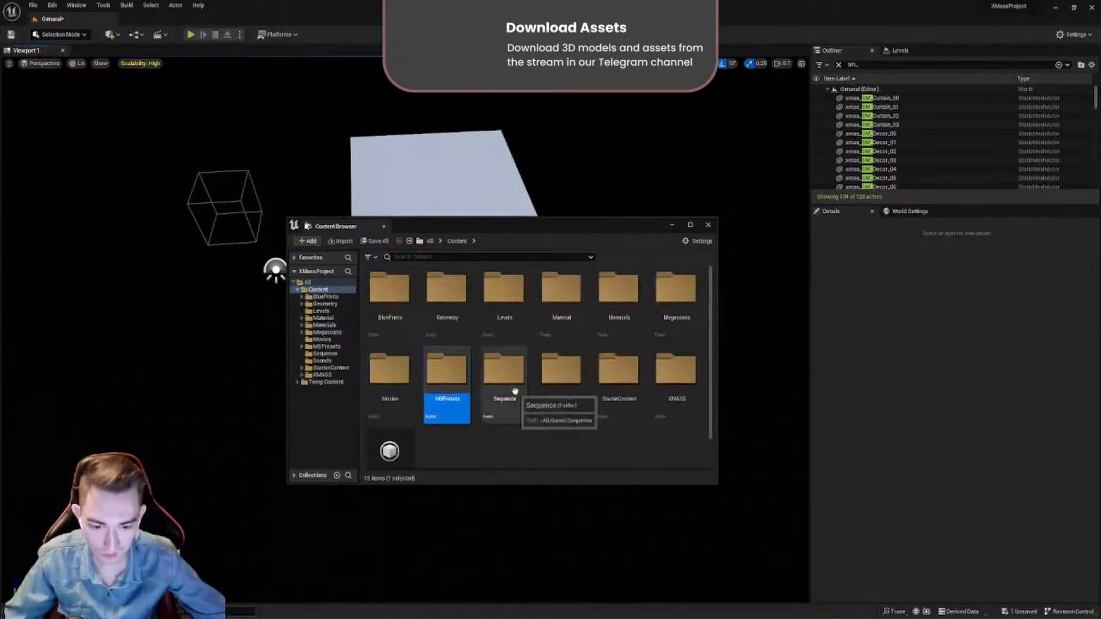
{"action": "double_click", "coordinate": [457, 326]}
{"action": "left_click_drag", "start_coordinate": [384, 370], "coordinate": [212, 354]}
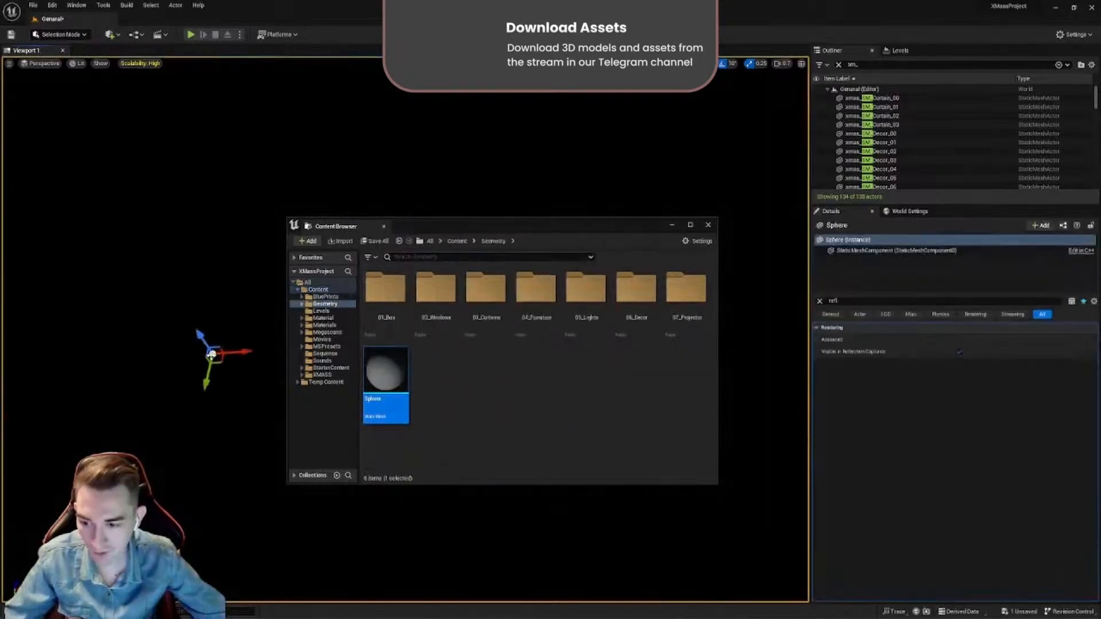
- Show the four-viewport layout, frame the sphere and move it in the Back view until it surrounds the building's profile
{"action": "left_click_drag", "start_coordinate": [501, 231], "coordinate": [418, 519]}
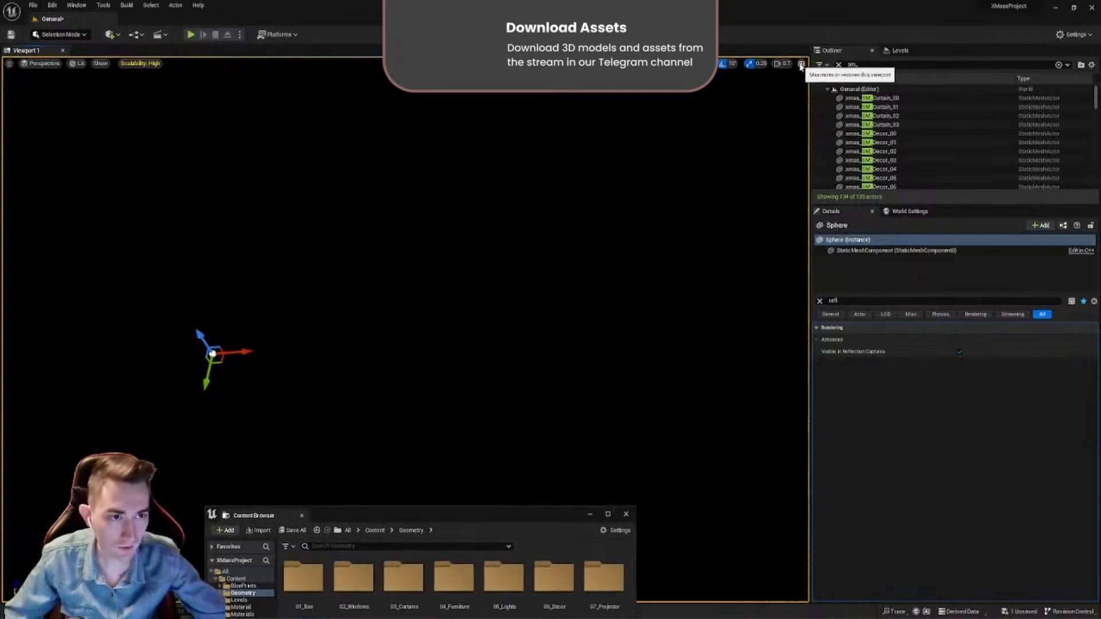
{"action": "left_click", "coordinate": [801, 64]}
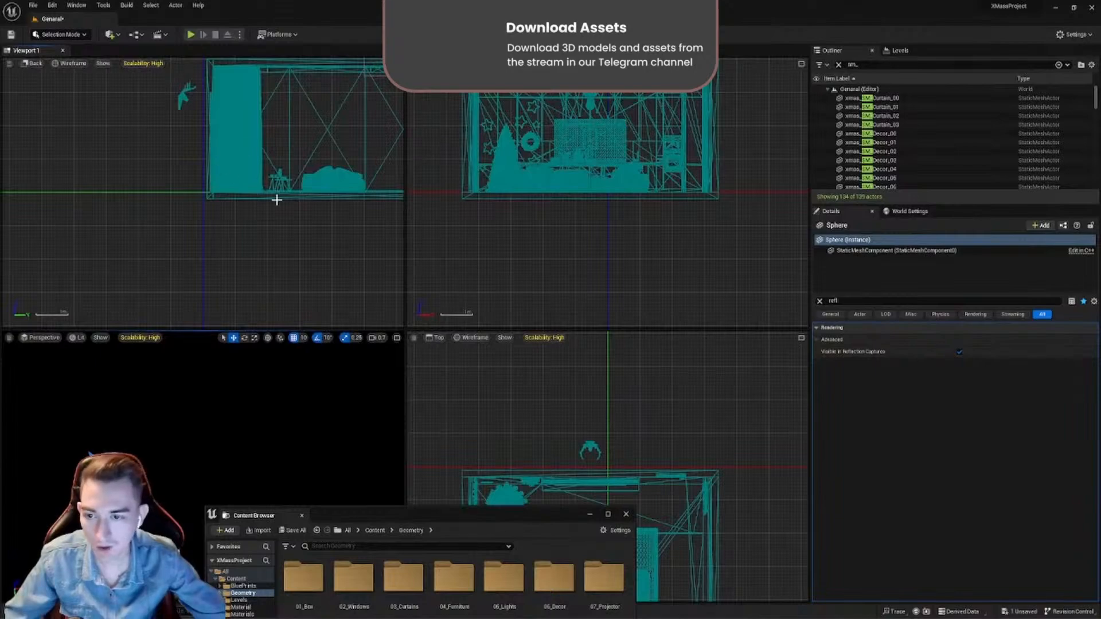
{"action": "key", "text": "f"}
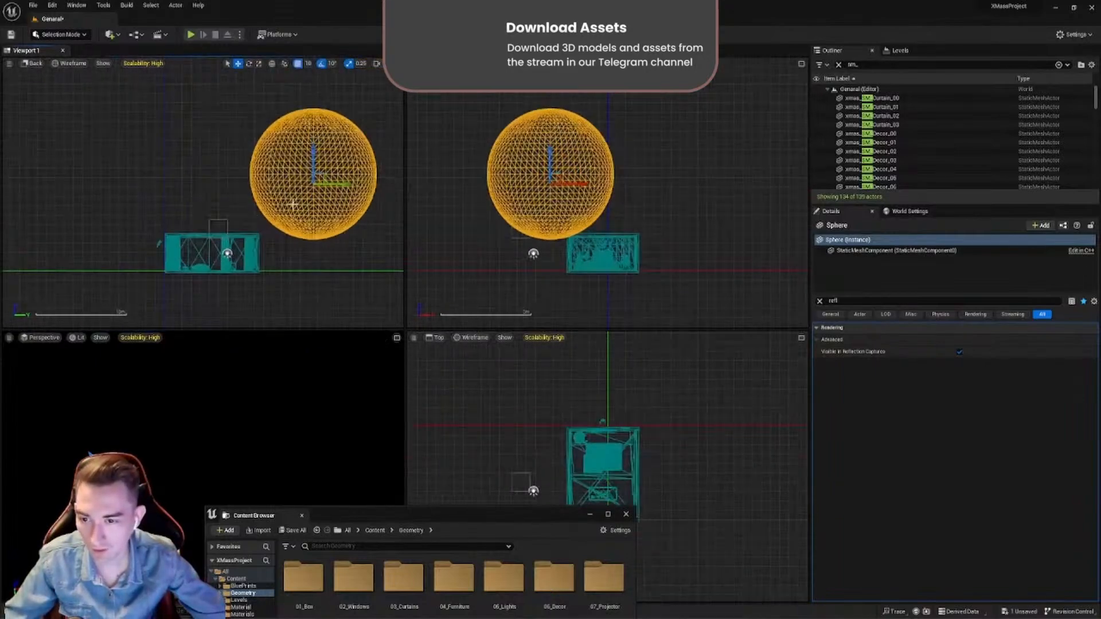
{"action": "left_click_drag", "start_coordinate": [325, 176], "coordinate": [216, 250]}
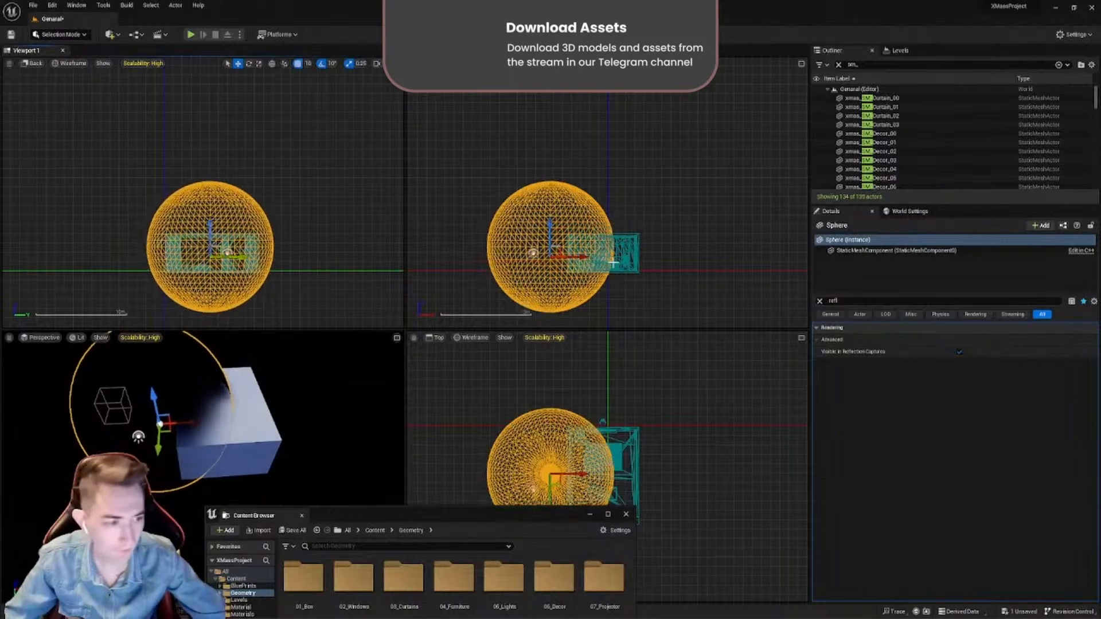
- Clear the property filter and set the sphere's uniform scale to 3.0
{"action": "left_click", "coordinate": [820, 301]}
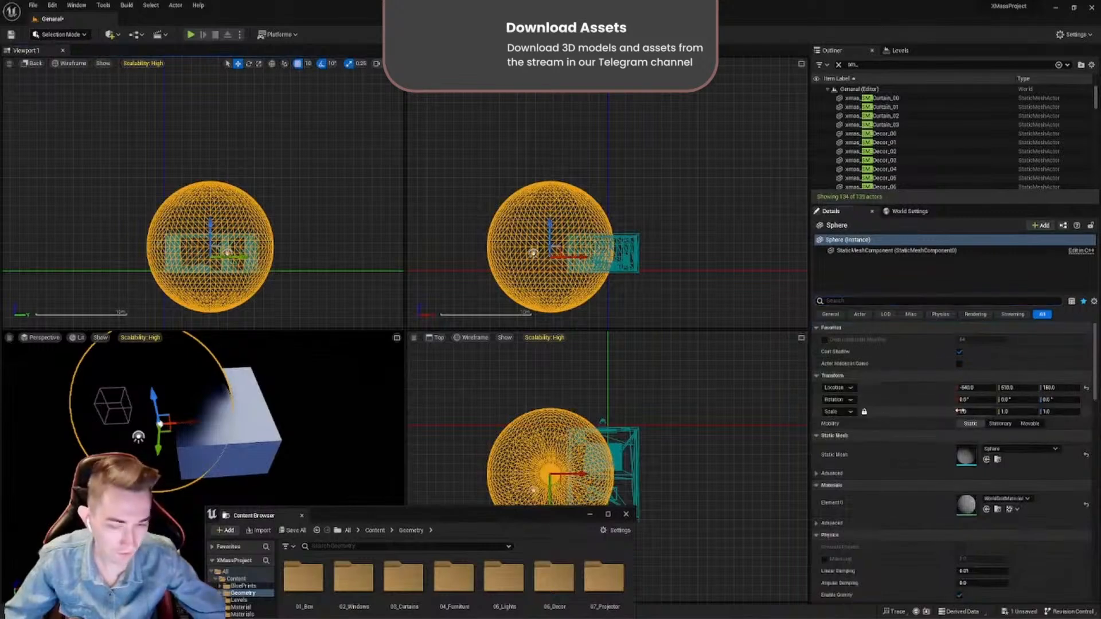
{"action": "left_click_drag", "start_coordinate": [976, 411], "coordinate": [1097, 412]}
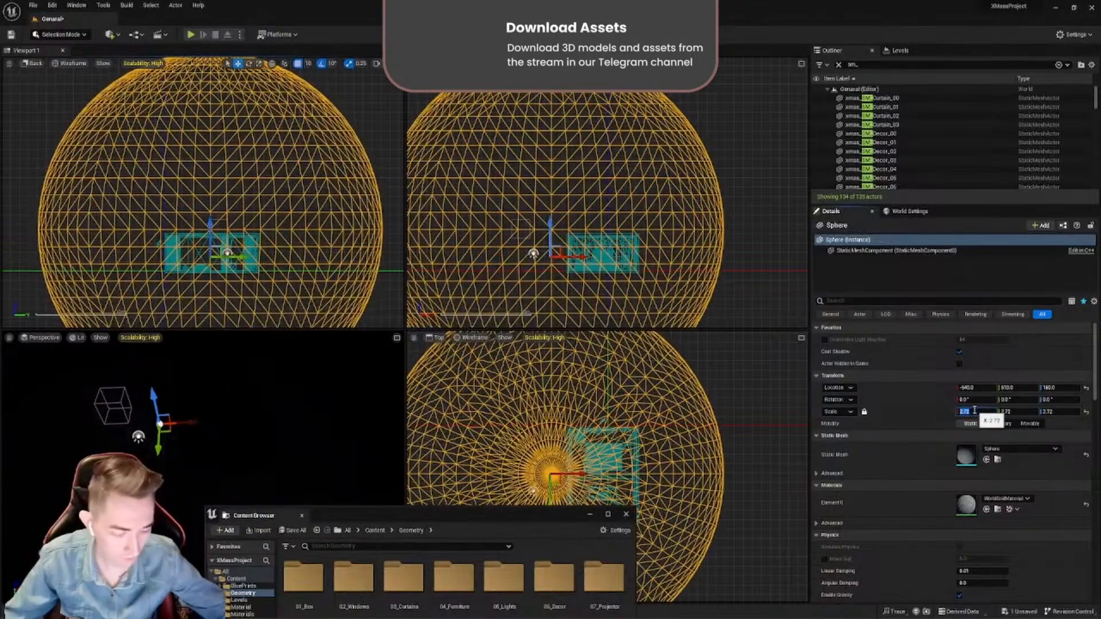
{"action": "type", "text": "2"}
{"action": "key", "text": "Return"}
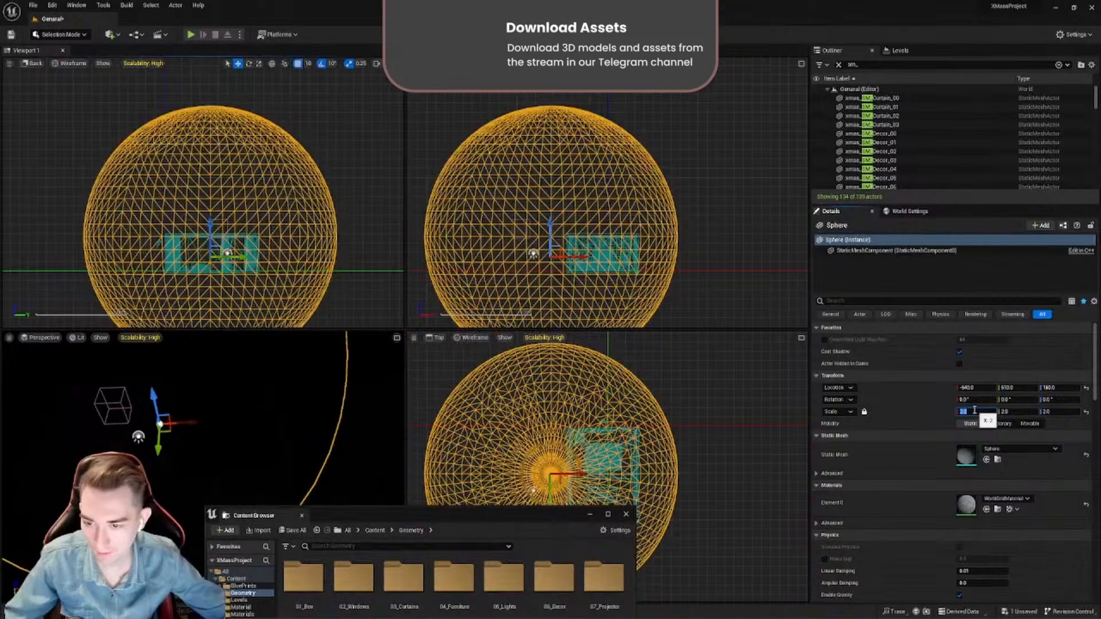
{"action": "type", "text": "3"}
{"action": "key", "text": "Return"}
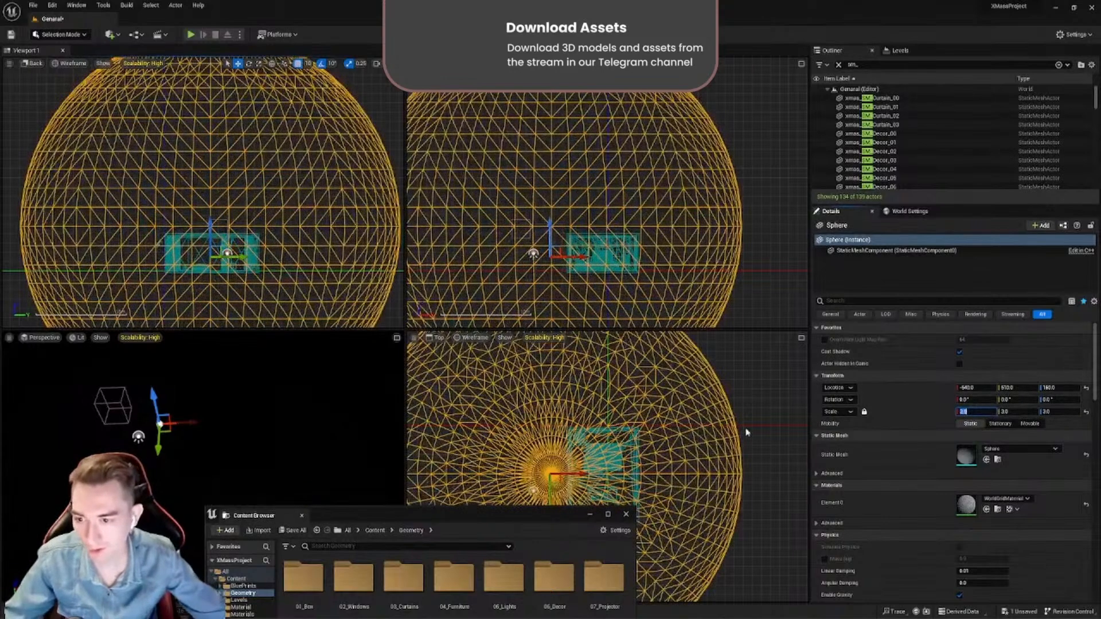
- Lower the sphere in the Back view to a Z location of 10, near the building's floor level
{"action": "scroll", "coordinate": [398, 270], "scroll_direction": "down", "scroll_amount": 3}
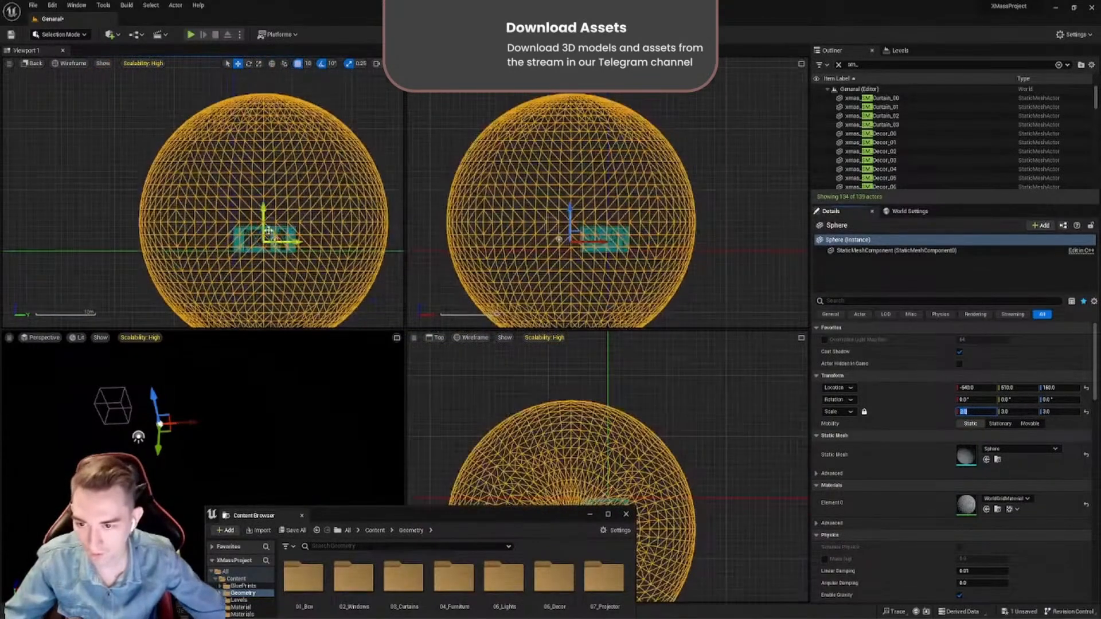
{"action": "left_click_drag", "start_coordinate": [265, 226], "coordinate": [264, 236]}
{"action": "scroll", "coordinate": [270, 253], "scroll_direction": "up", "scroll_amount": 4}
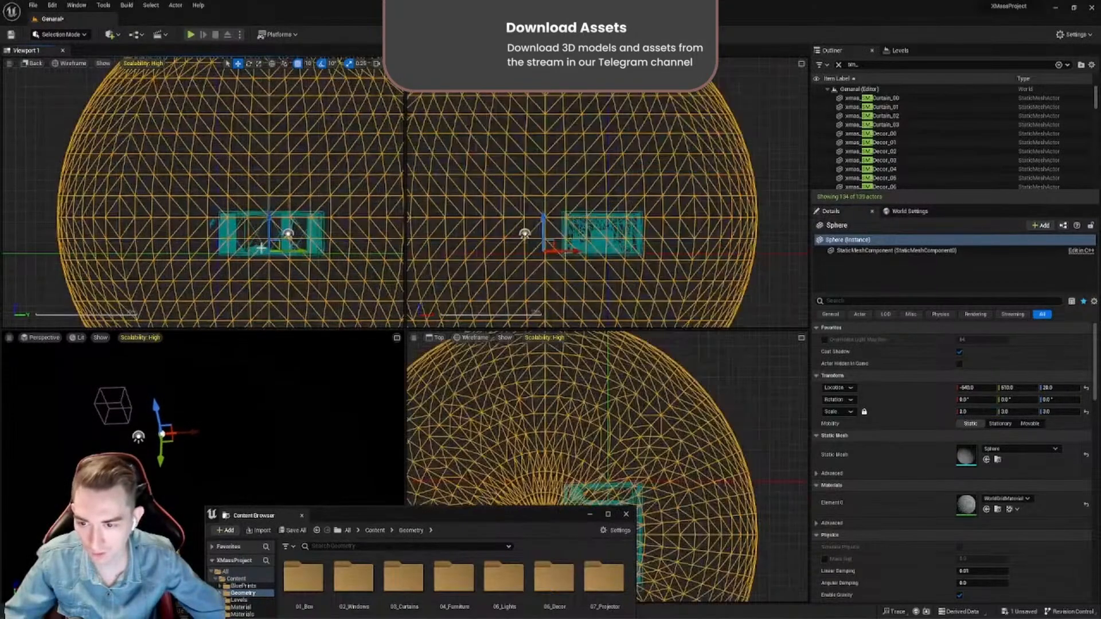
{"action": "scroll", "coordinate": [273, 256], "scroll_direction": "up", "scroll_amount": 3}
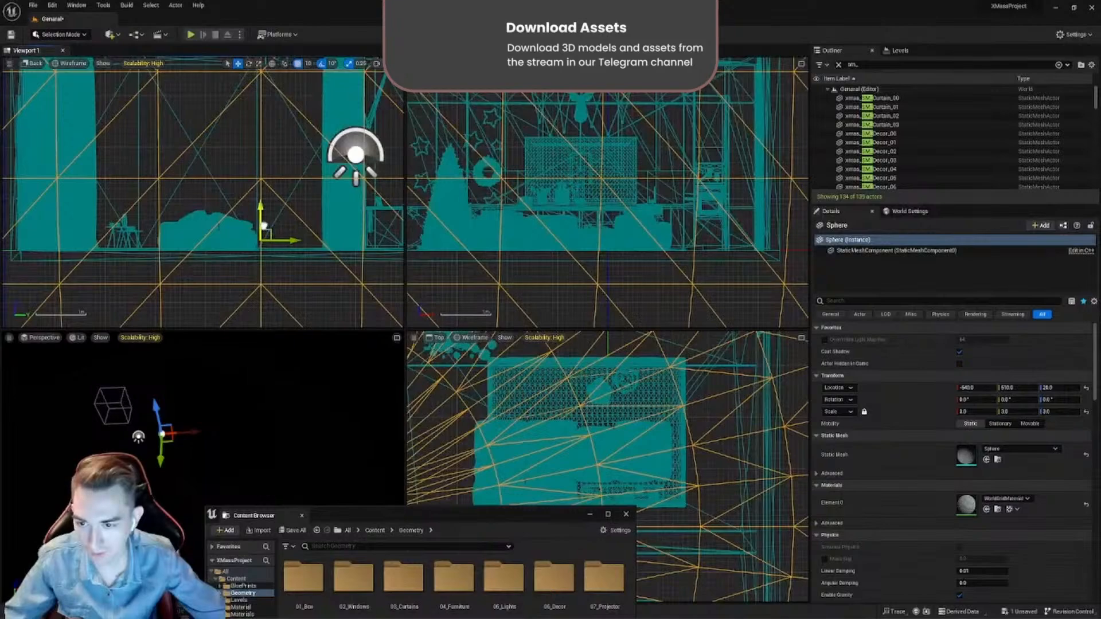
{"action": "left_click_drag", "start_coordinate": [265, 226], "coordinate": [260, 235]}
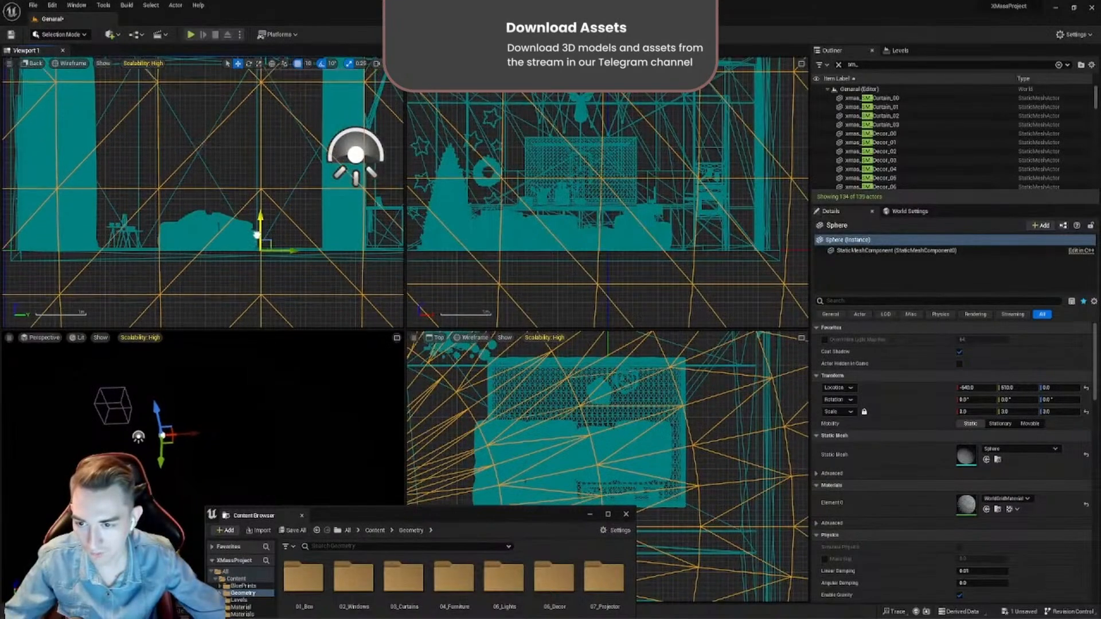
{"action": "scroll", "coordinate": [264, 244], "scroll_direction": "down", "scroll_amount": 3}
{"action": "scroll", "coordinate": [265, 250], "scroll_direction": "down", "scroll_amount": 8}
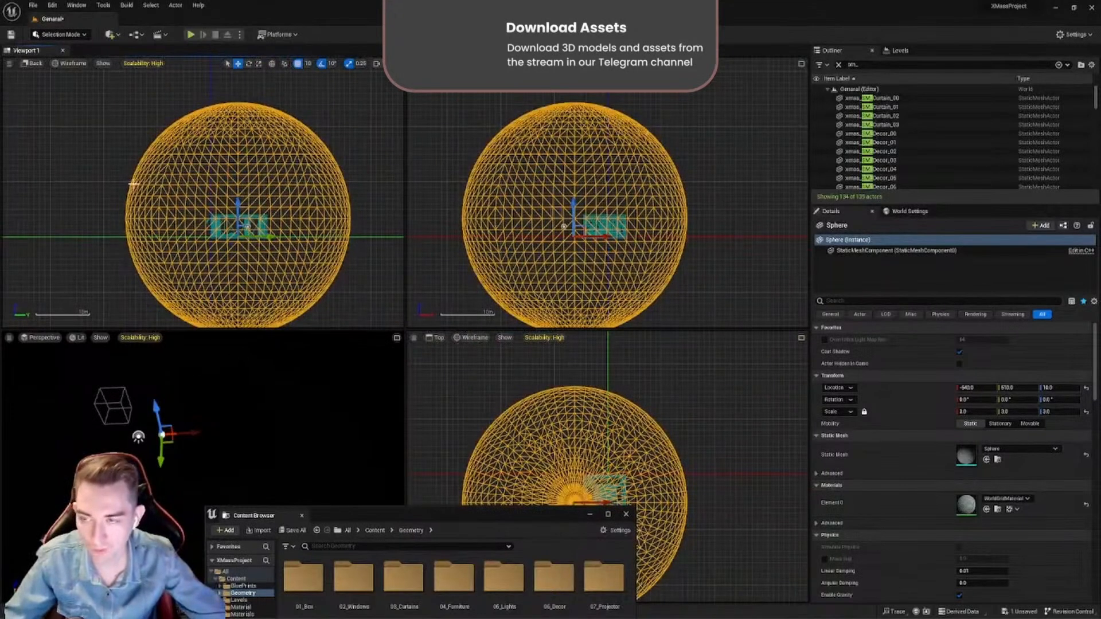
- Switch the Back viewport to Top view and move the sphere horizontally so it is centred on the building
{"action": "left_click", "coordinate": [35, 63]}
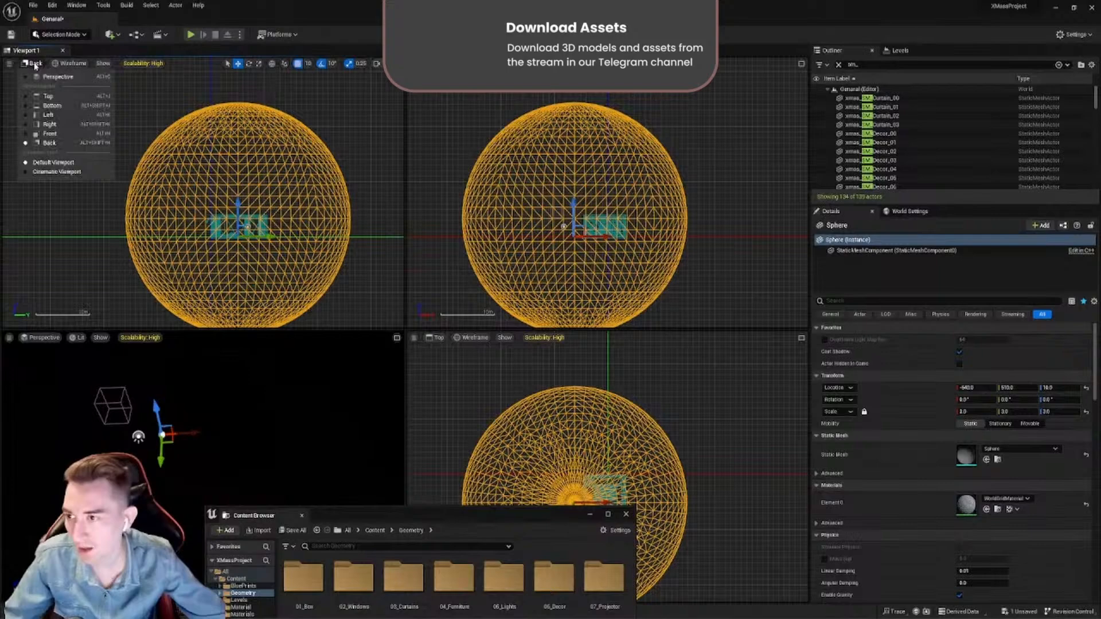
{"action": "left_click", "coordinate": [46, 96]}
{"action": "scroll", "coordinate": [166, 224], "scroll_direction": "up", "scroll_amount": 6}
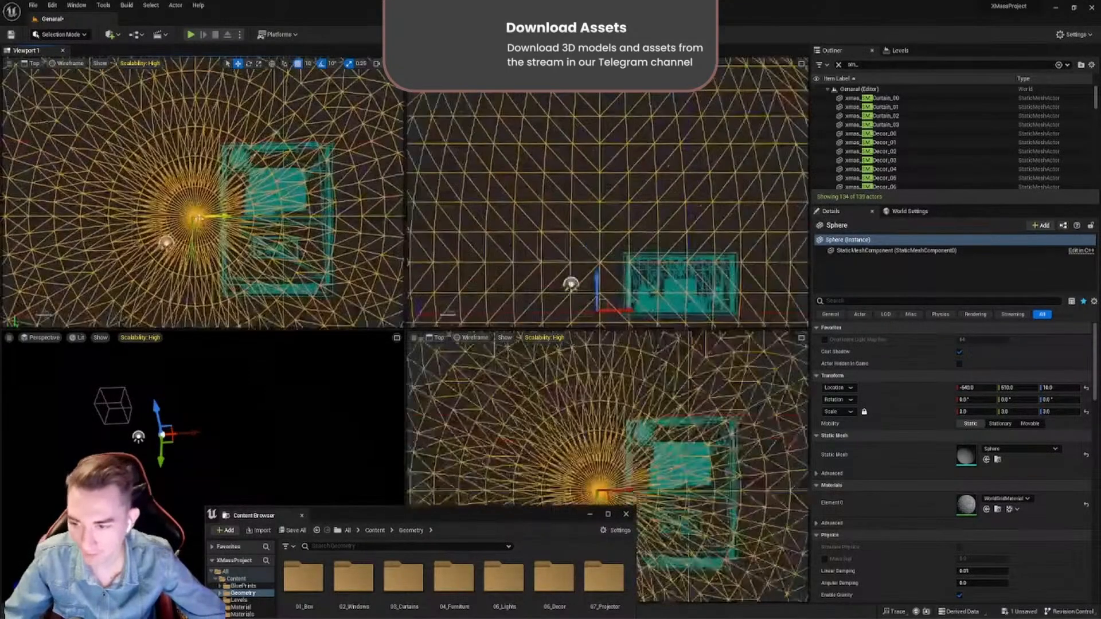
{"action": "left_click_drag", "start_coordinate": [202, 225], "coordinate": [281, 230]}
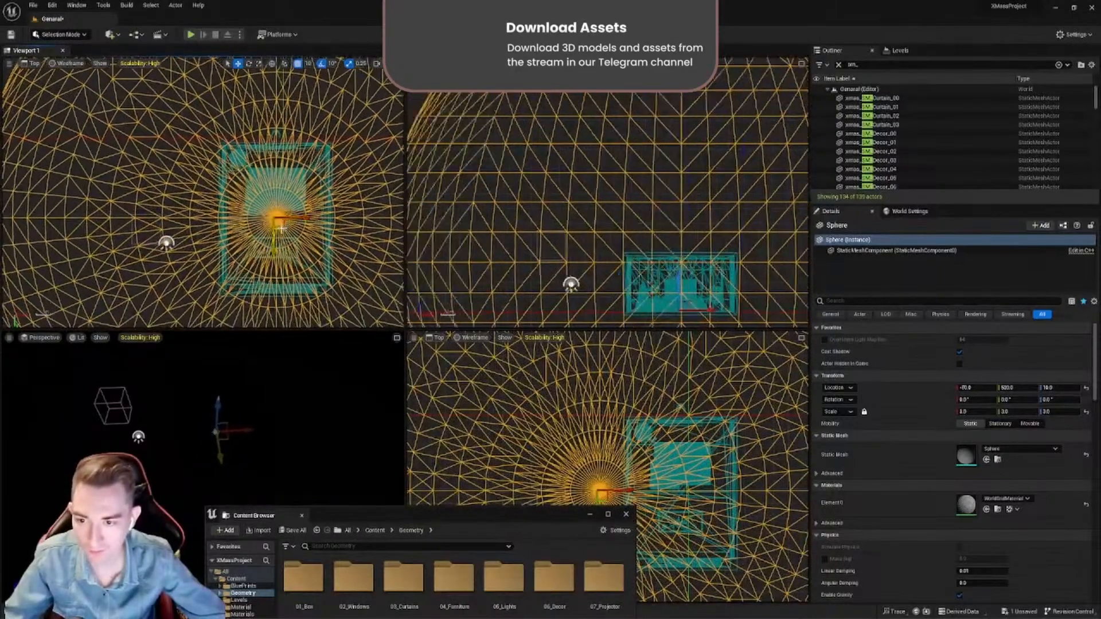
{"action": "scroll", "coordinate": [281, 229], "scroll_direction": "down", "scroll_amount": 8}
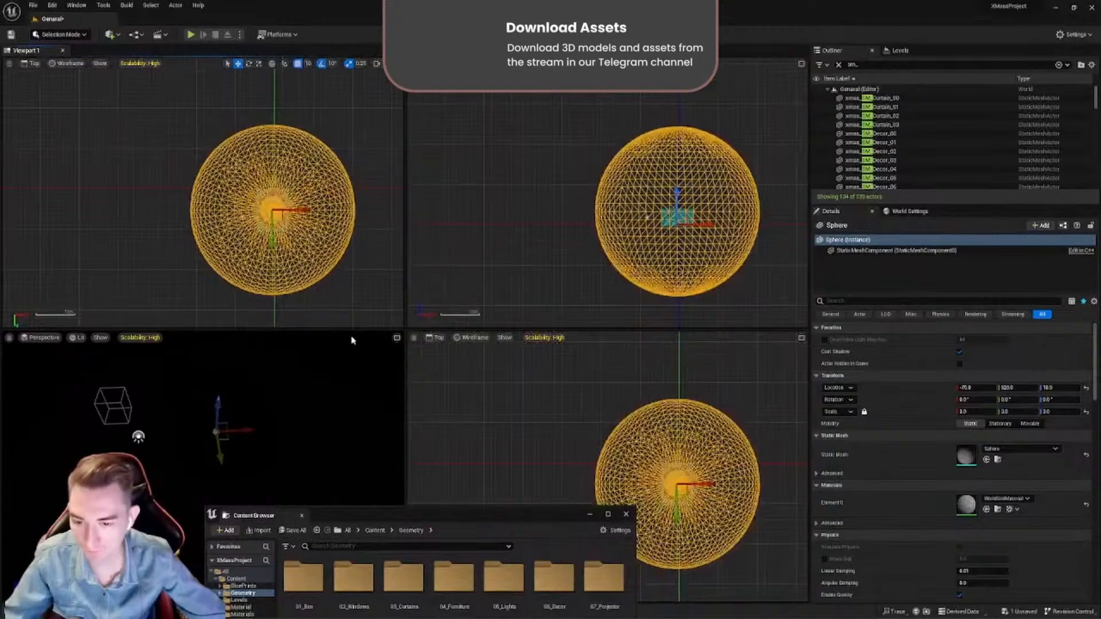
- Restore the single Perspective viewport and frame the whole sphere from outside
{"action": "left_click", "coordinate": [396, 339]}
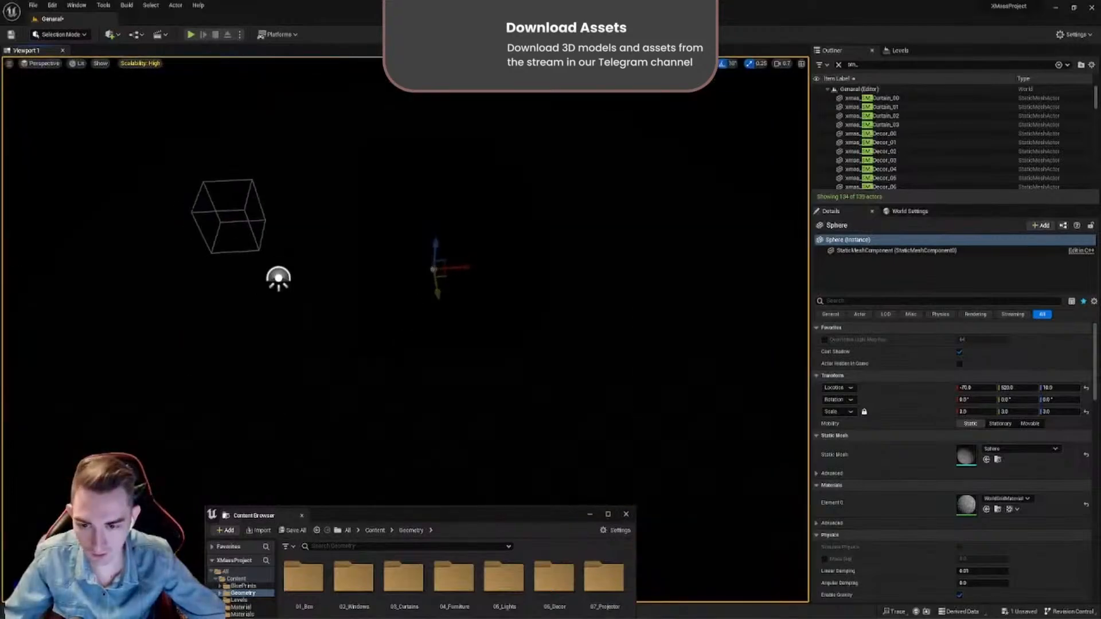
{"action": "key", "text": "f"}
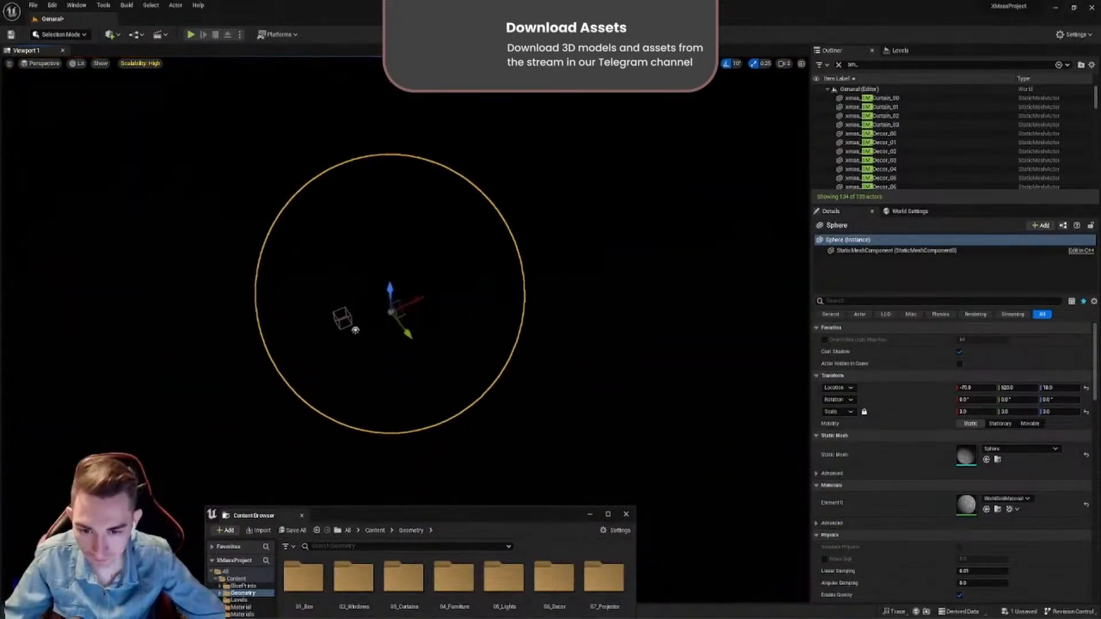
{"action": "right_click_drag", "start_coordinate": [425, 327], "coordinate": [411, 361]}
{"action": "key", "text": "w"}
{"action": "key", "text": "w"}
{"action": "key", "text": "s"}
{"action": "key", "text": "w"}
{"action": "key", "text": "s"}
{"action": "right_click_drag", "start_coordinate": [421, 466], "coordinate": [442, 442]}
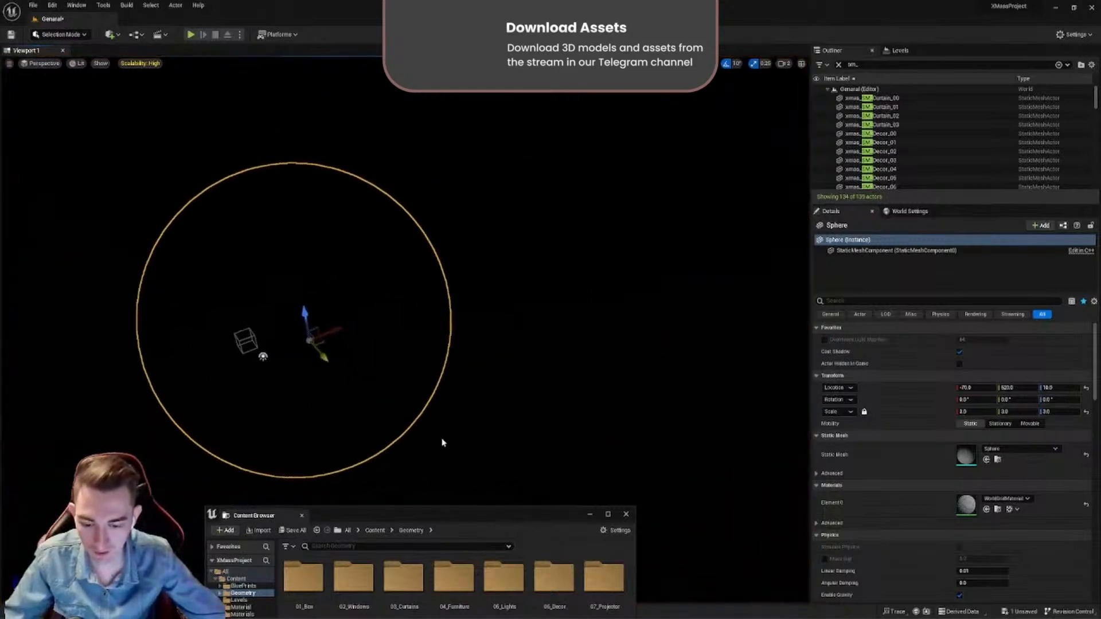
- Assign the snowy_park_01 material instance from the Material folder to the sphere's Element 0 slot
{"action": "left_click_drag", "start_coordinate": [437, 508], "coordinate": [569, 286]}
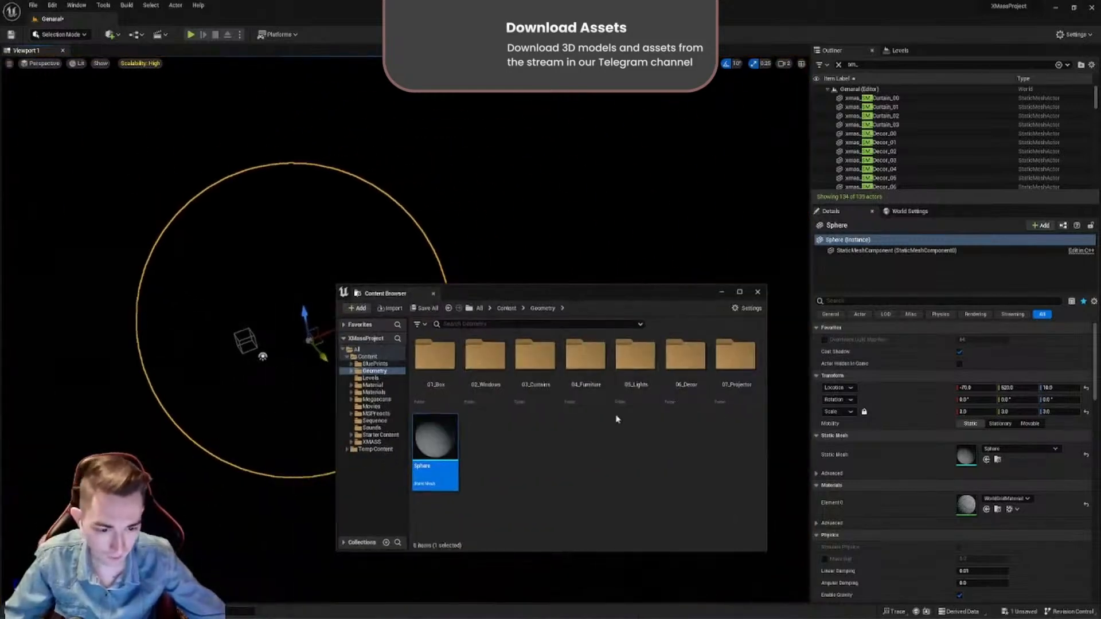
{"action": "key", "text": "alt+Left"}
{"action": "left_click", "coordinate": [583, 383]}
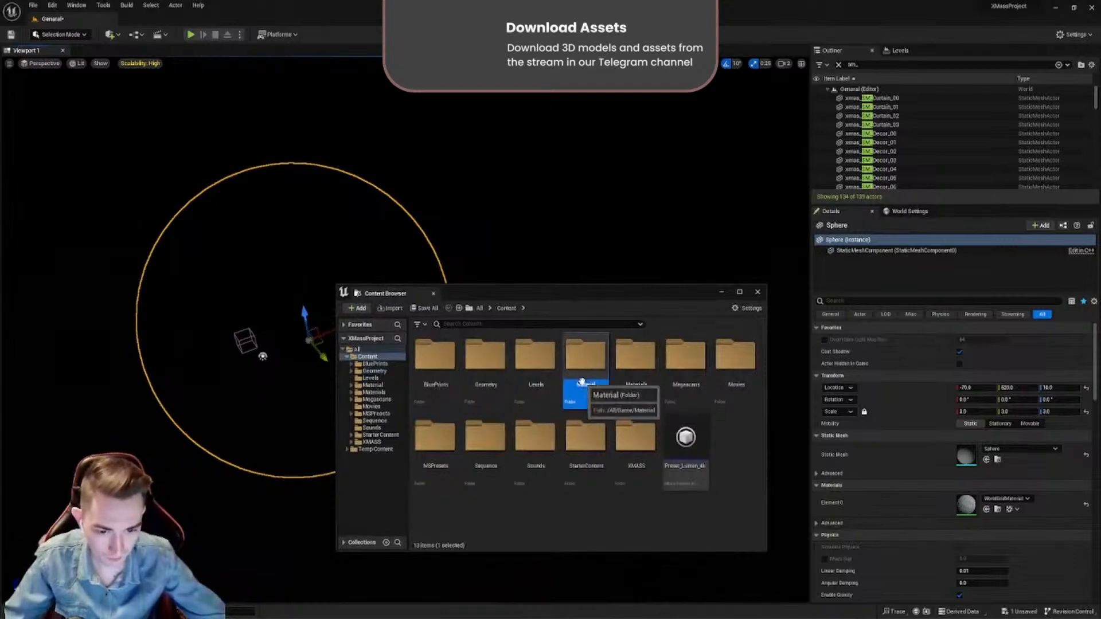
{"action": "double_click", "coordinate": [575, 377]}
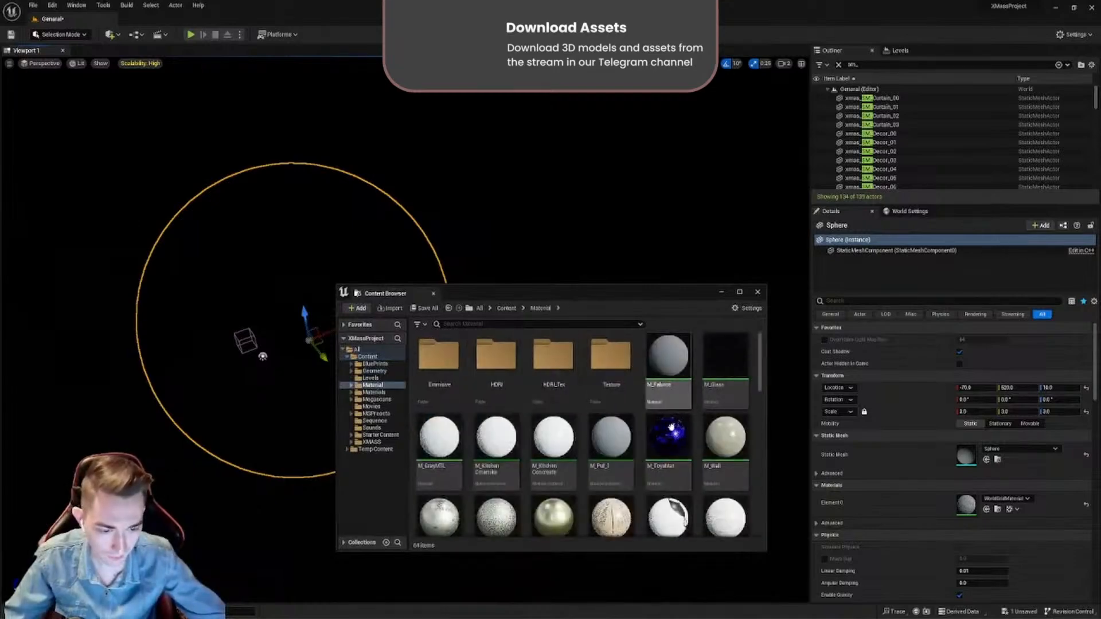
{"action": "left_click", "coordinate": [720, 401]}
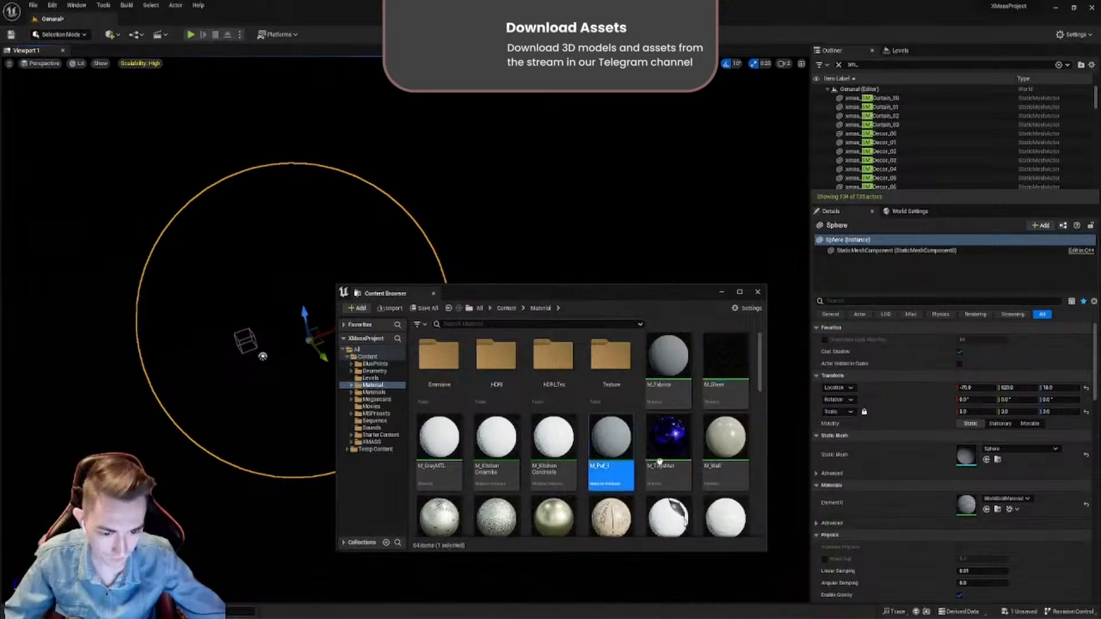
{"action": "left_click", "coordinate": [660, 462]}
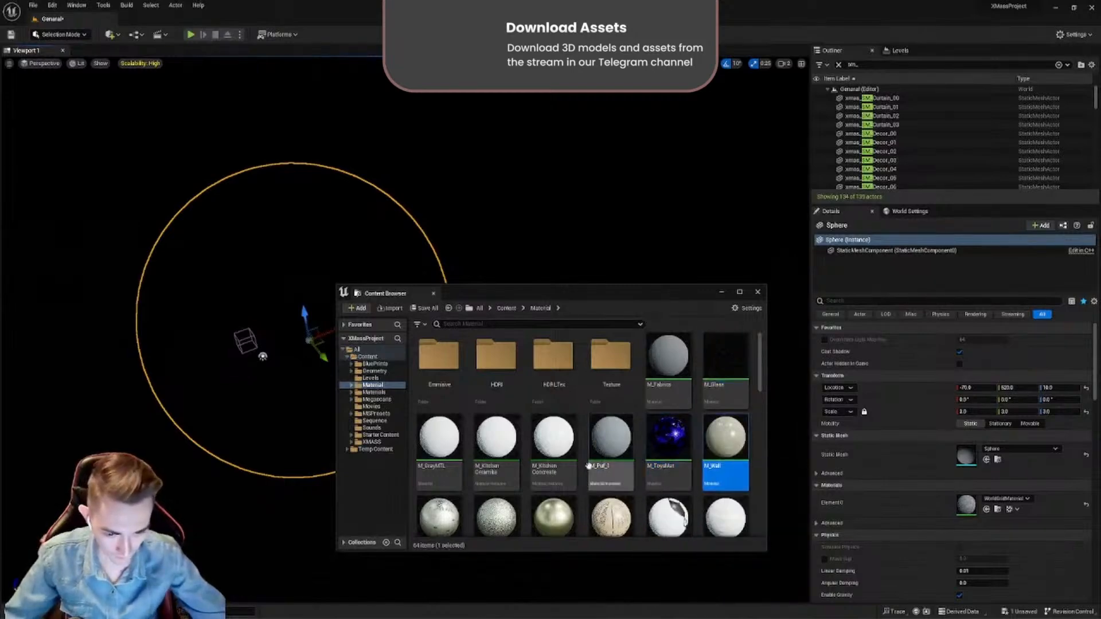
{"action": "scroll", "coordinate": [589, 466], "scroll_direction": "down", "scroll_amount": 10}
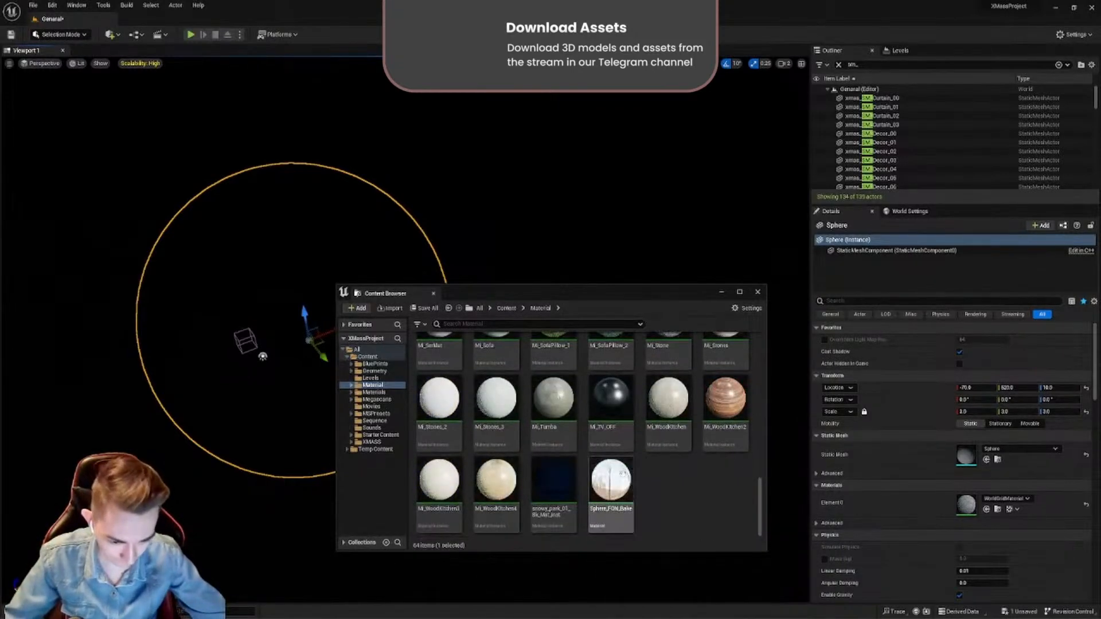
{"action": "left_click", "coordinate": [577, 499]}
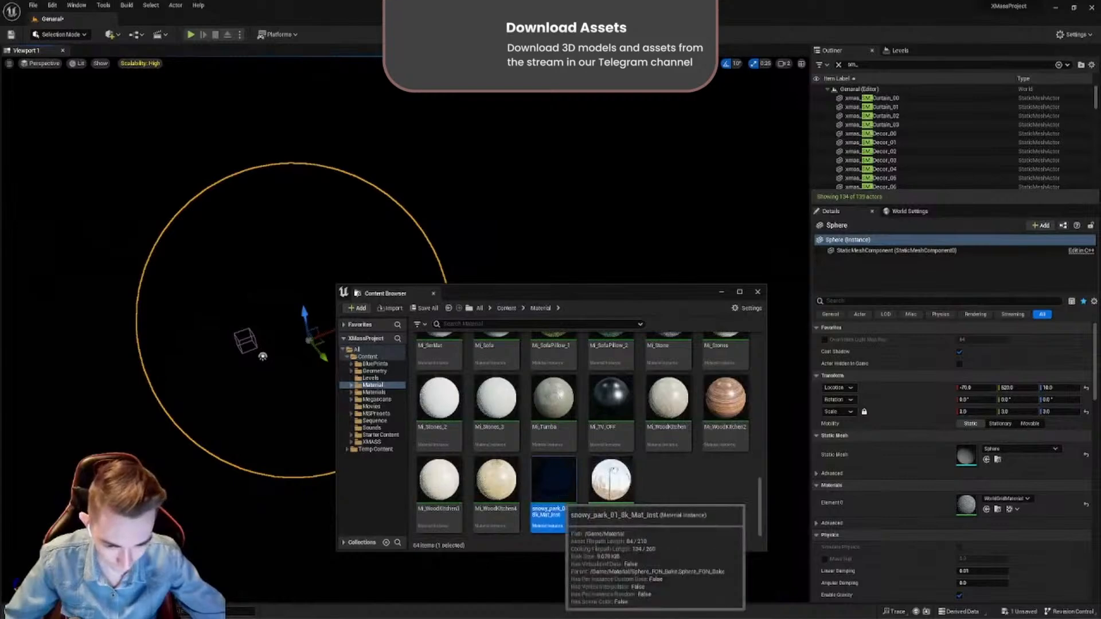
{"action": "left_click", "coordinate": [987, 509]}
{"action": "left_click_drag", "start_coordinate": [643, 292], "coordinate": [397, 543]}
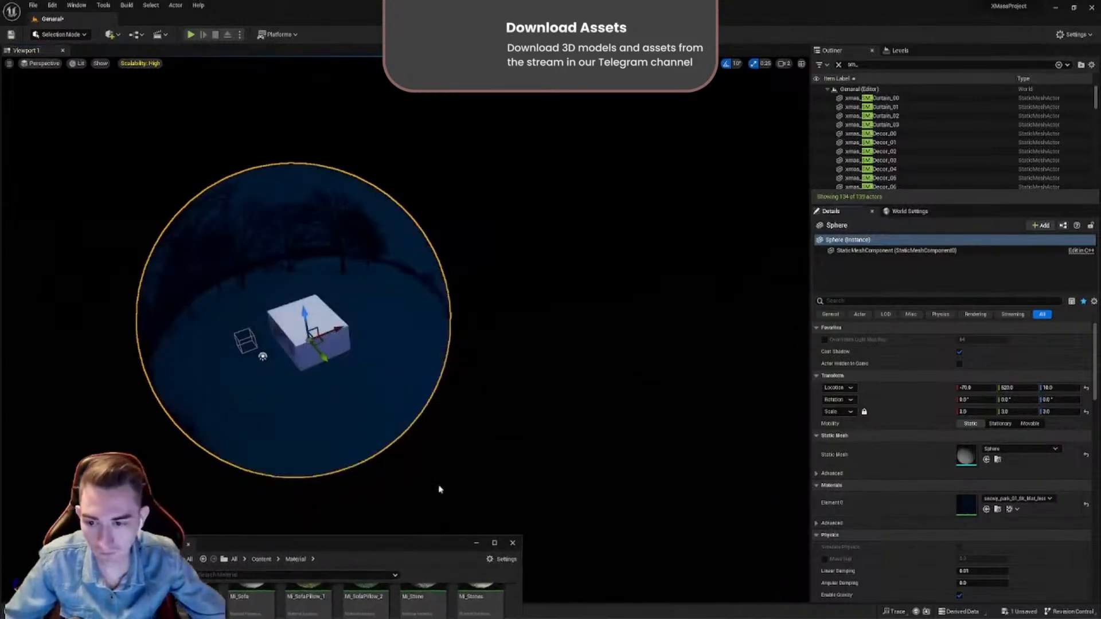
- Examine the snowy night backdrop around the building and through the windows from inside the room
{"action": "right_click_drag", "start_coordinate": [501, 379], "coordinate": [381, 382]}
{"action": "key", "text": "w"}
{"action": "scroll", "coordinate": [435, 374], "scroll_direction": "down", "scroll_amount": 3}
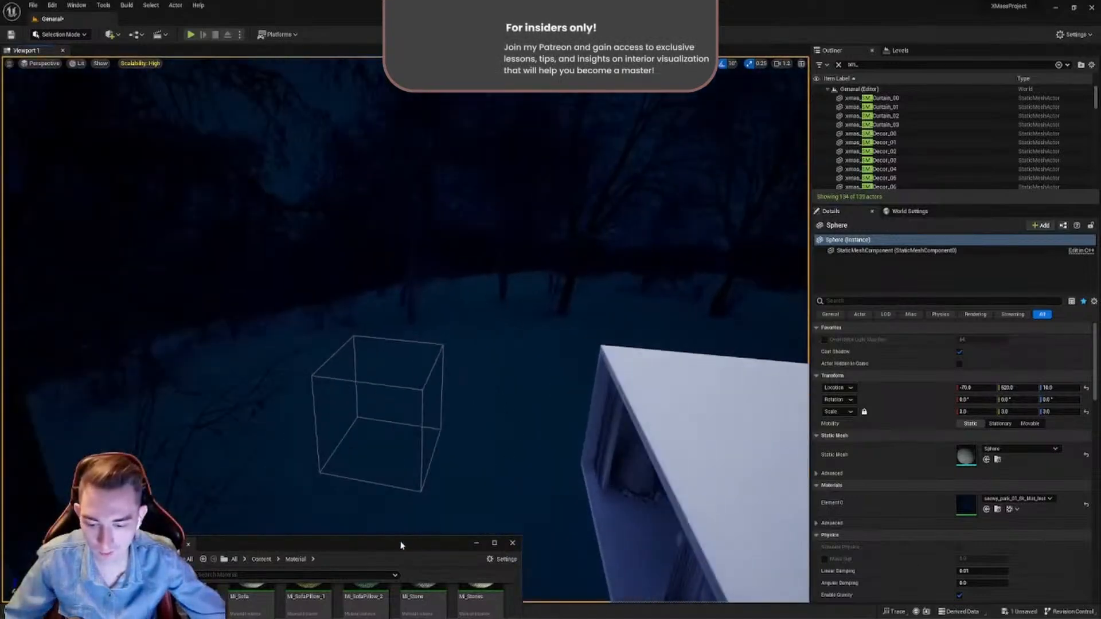
{"action": "left_click_drag", "start_coordinate": [401, 545], "coordinate": [383, 585]}
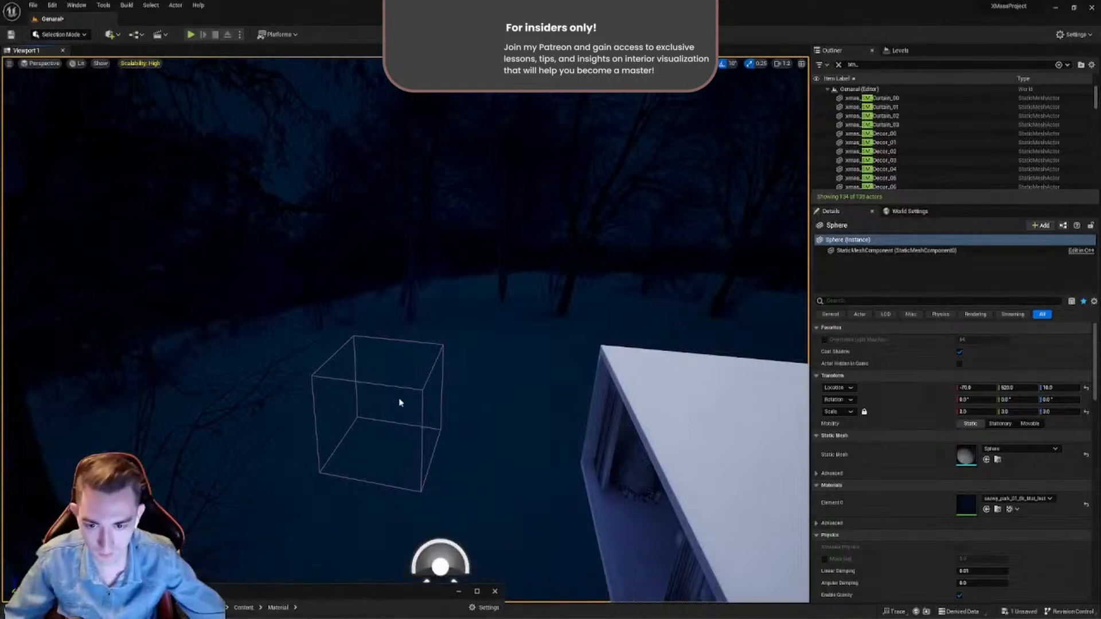
{"action": "right_click_drag", "start_coordinate": [401, 403], "coordinate": [283, 339]}
{"action": "key", "text": "w"}
{"action": "scroll", "coordinate": [466, 418], "scroll_direction": "down", "scroll_amount": 2}
{"action": "key", "text": "w"}
{"action": "scroll", "coordinate": [453, 367], "scroll_direction": "down", "scroll_amount": 1}
{"action": "key", "text": "s"}
{"action": "key", "text": "d"}
{"action": "key", "text": "w"}
{"action": "key", "text": "s"}
{"action": "key", "text": "w"}
{"action": "key", "text": "s"}
{"action": "key", "text": "s"}
{"action": "key", "text": "w"}
- Set the Translucency Sort Priority of the window glass xmas_SM_Glass_01 to 1
{"action": "key", "text": "s"}
{"action": "key", "text": "s"}
{"action": "right_click_drag", "start_coordinate": [423, 362], "coordinate": [456, 347]}
{"action": "key", "text": "w"}
{"action": "key", "text": "Escape"}
{"action": "left_click", "coordinate": [446, 348]}
{"action": "key", "text": "s"}
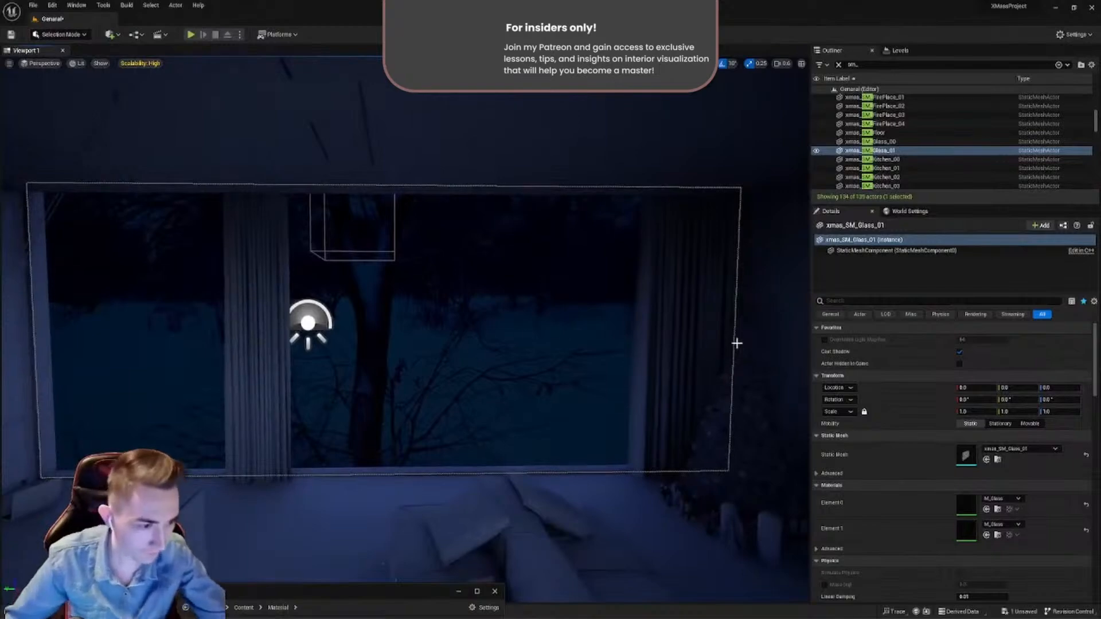
{"action": "left_click", "coordinate": [845, 301]}
{"action": "type", "text": "p"}
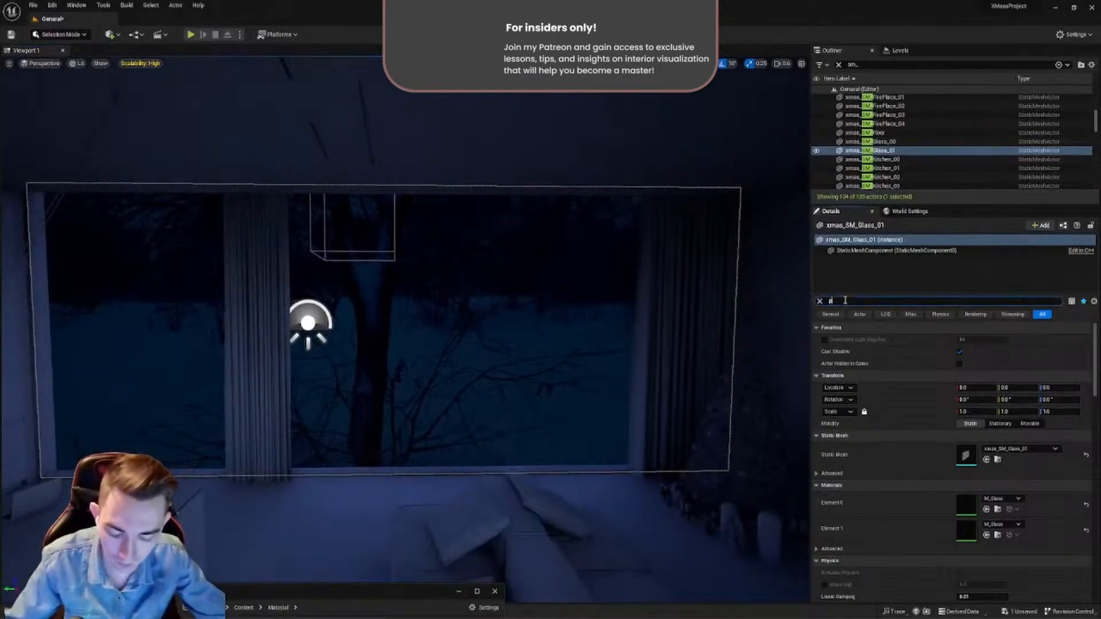
{"action": "type", "text": "ro"}
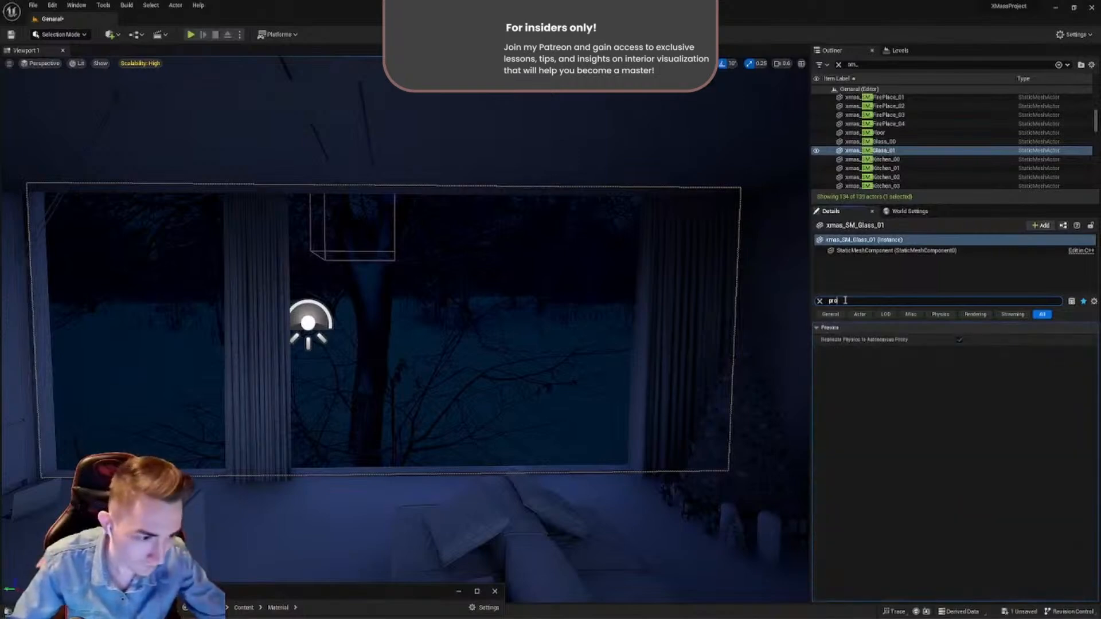
{"action": "key", "text": "BackSpace"}
{"action": "key", "text": "BackSpace"}
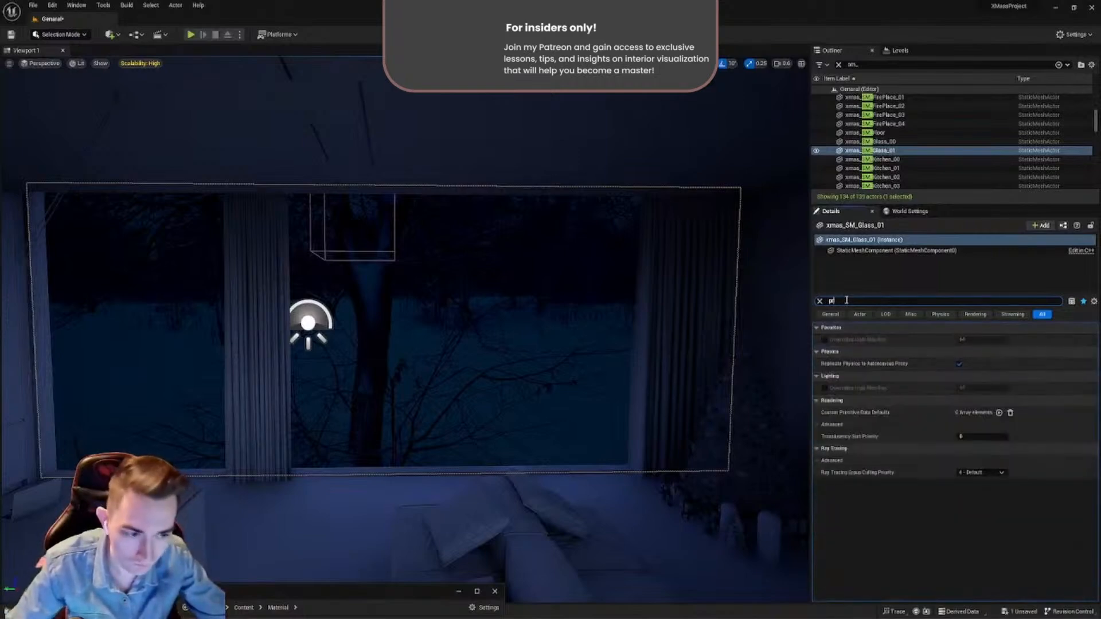
{"action": "type", "text": "ri"}
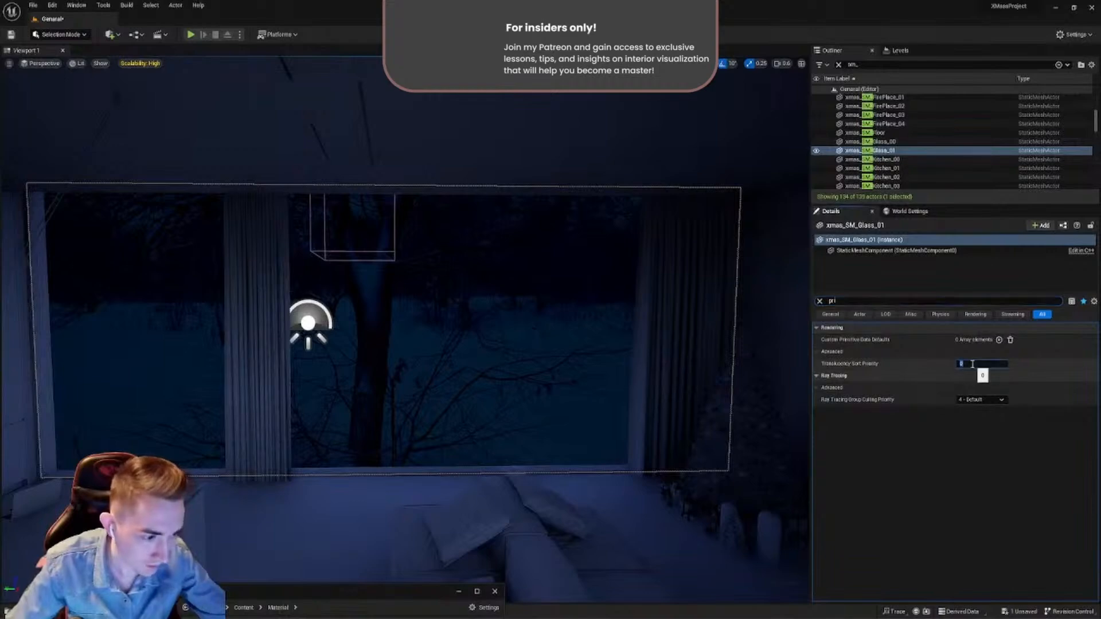
{"action": "type", "text": "1"}
{"action": "key", "text": "Return"}
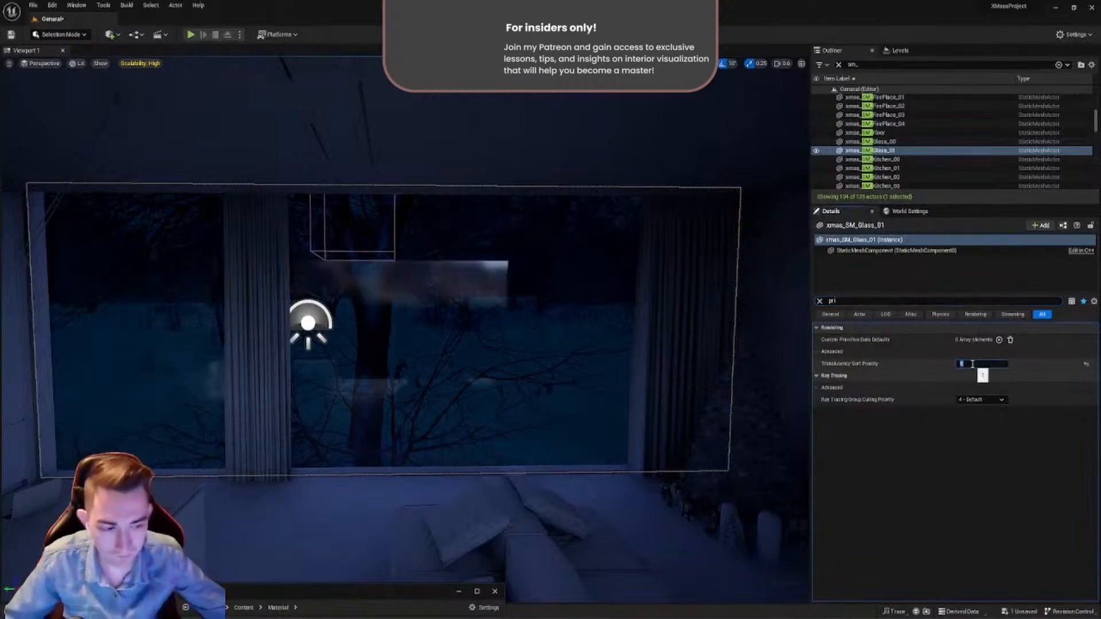
{"action": "left_click", "coordinate": [821, 303]}
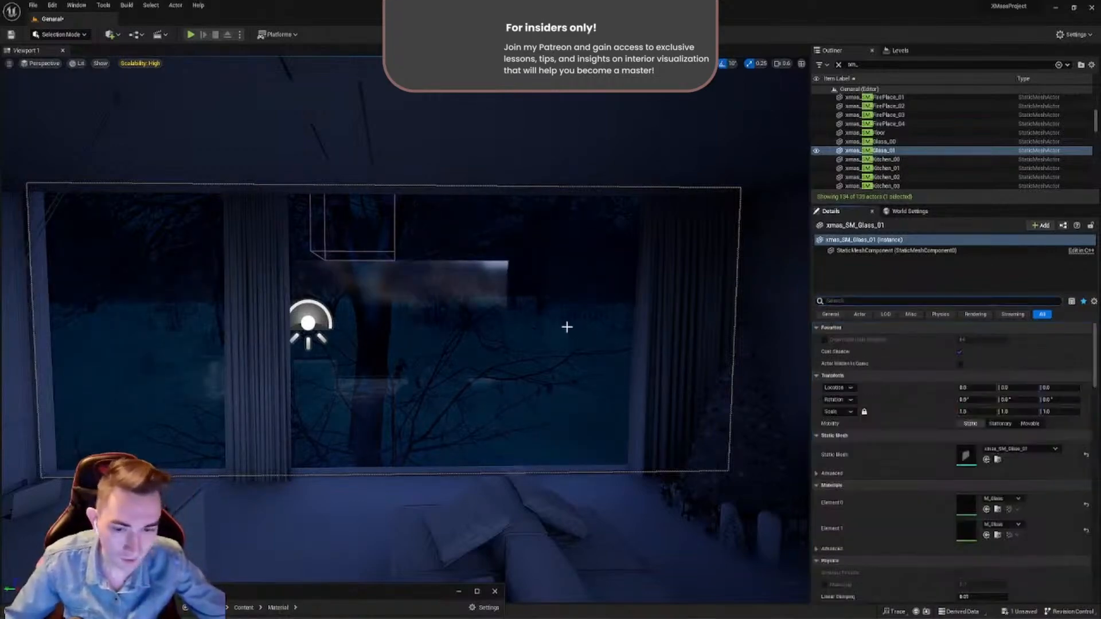
- Examine the reflections in the glazed window from different distances inside the room
{"action": "mouse_move", "coordinate": [566, 327]}
{"action": "right_mouse_down"}
{"action": "mouse_move", "coordinate": [531, 326]}
{"action": "mouse_move", "coordinate": [513, 343]}
{"action": "mouse_move", "coordinate": [573, 312]}
{"action": "mouse_move", "coordinate": [559, 319]}
{"action": "mouse_move", "coordinate": [565, 310]}
{"action": "mouse_move", "coordinate": [413, 338]}
{"action": "mouse_move", "coordinate": [554, 321]}
{"action": "right_mouse_up"}
{"action": "key", "text": "s"}
{"action": "key", "text": "w"}
{"action": "key", "text": "s"}
{"action": "key", "text": "w"}
{"action": "key", "text": "s"}
- Set the Translucency Sort Priority of the other window glass, xmas_SM_Glass_00, to 1
{"action": "key", "text": "s"}
{"action": "key", "text": "w"}
{"action": "left_click", "coordinate": [516, 324]}
{"action": "key", "text": "s"}
{"action": "key", "text": "w"}
{"action": "key", "text": "s"}
{"action": "right_click_drag", "start_coordinate": [763, 371], "coordinate": [764, 372]}
{"action": "key", "text": "s"}
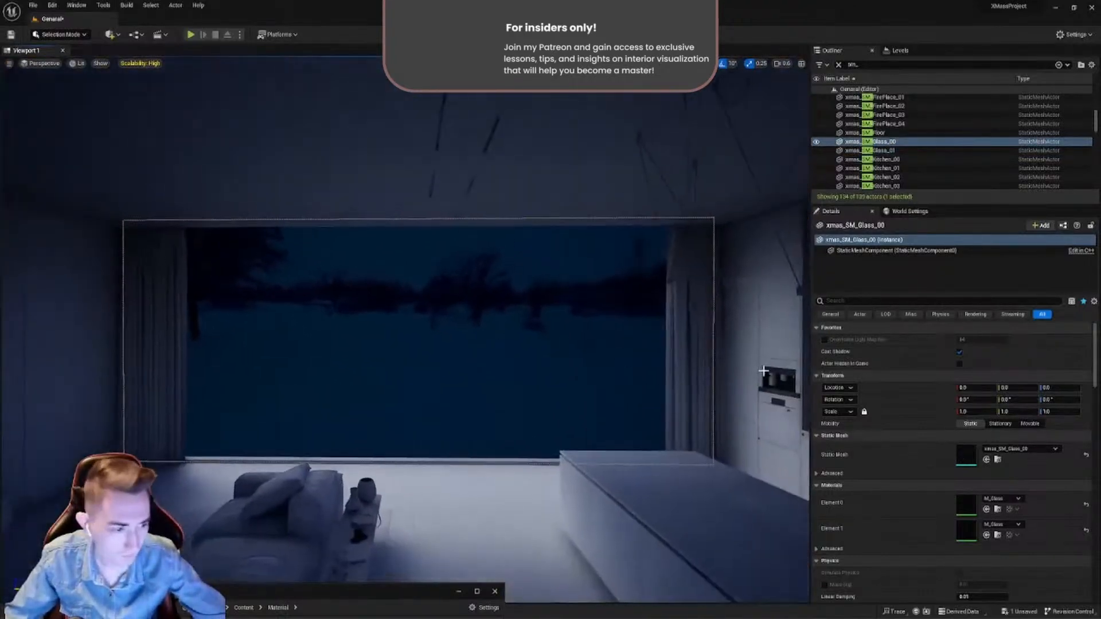
{"action": "type", "text": "P"}
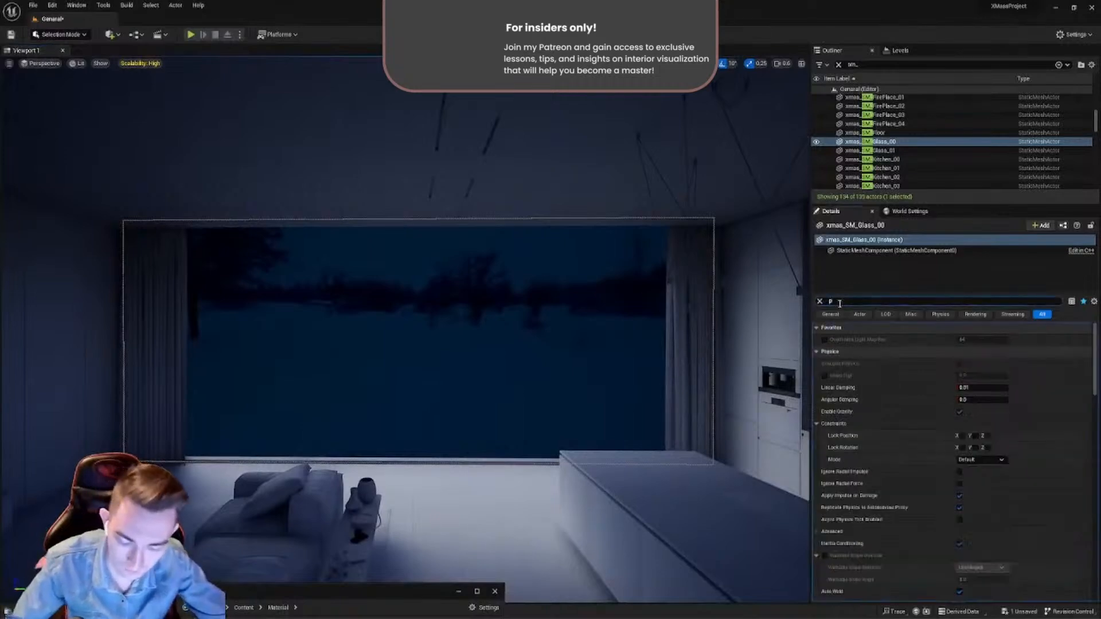
{"action": "type", "text": "rio"}
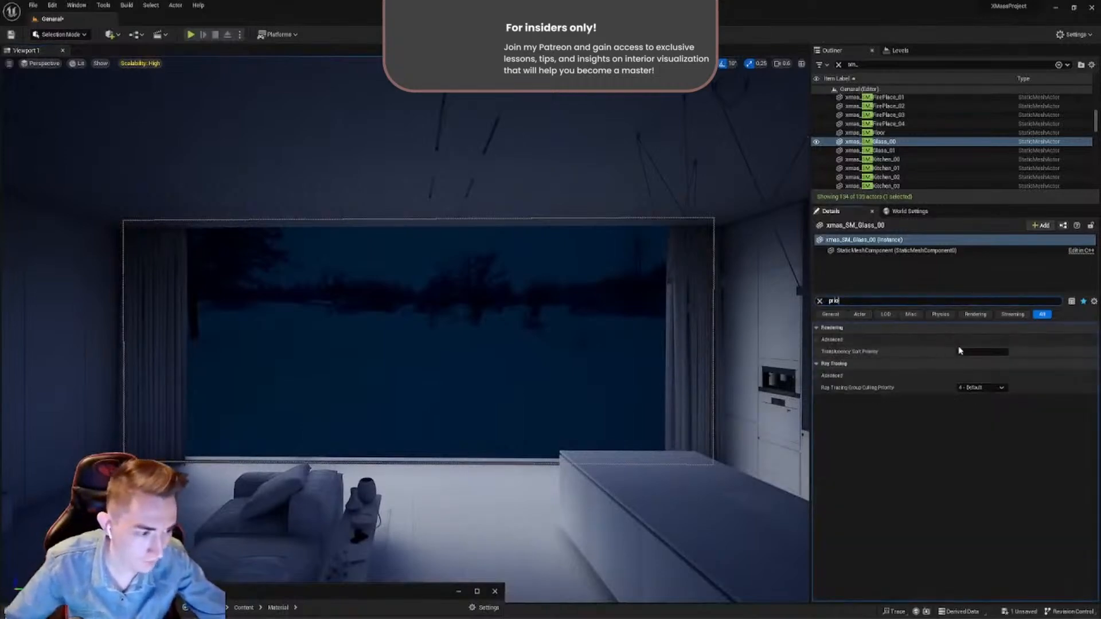
{"action": "type", "text": "1"}
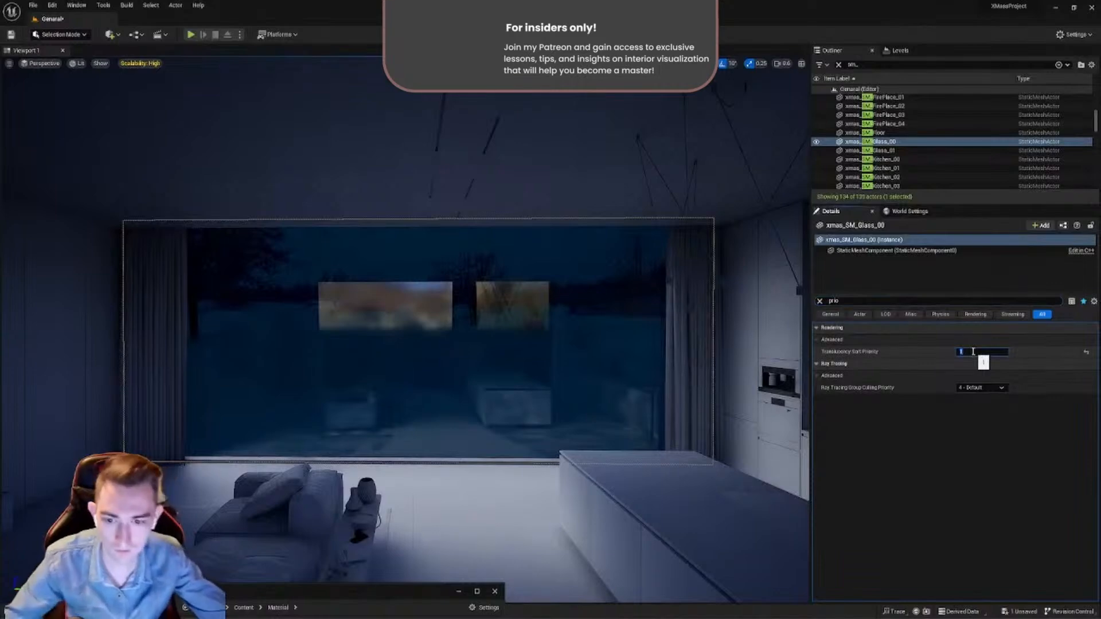
{"action": "left_click", "coordinate": [820, 302]}
- Set the SkyLight's Light Color to a pale blue with a saturation of about 0.21 and a value of 1.0
{"action": "right_click_drag", "start_coordinate": [573, 344], "coordinate": [284, 340]}
{"action": "right_click_drag", "start_coordinate": [406, 260], "coordinate": [406, 334]}
{"action": "left_click", "coordinate": [255, 369]}
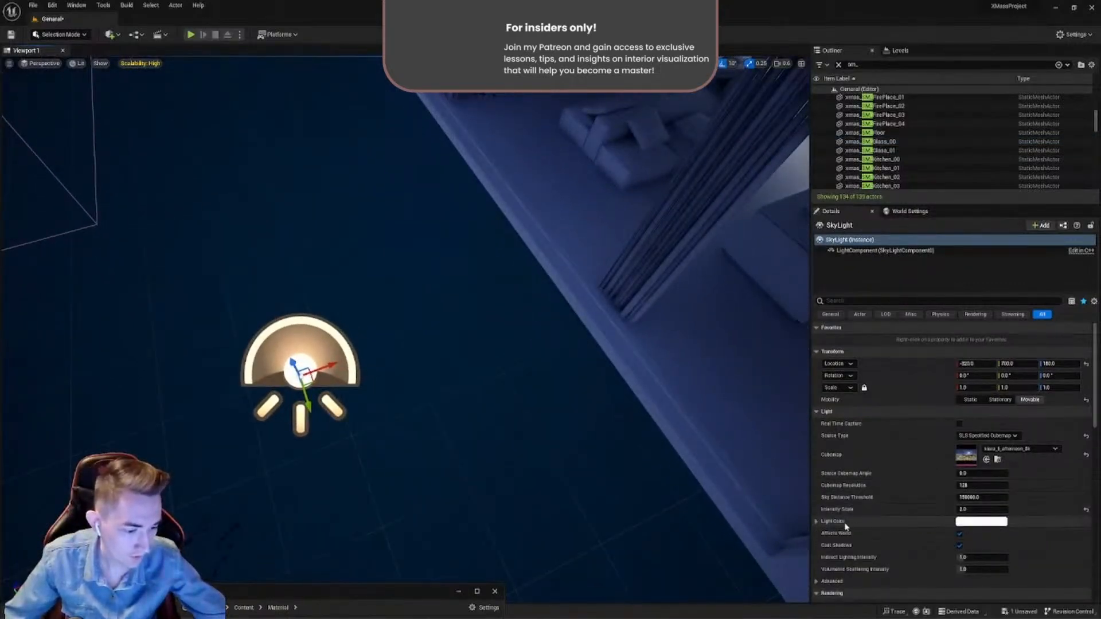
{"action": "right_click_drag", "start_coordinate": [406, 334], "coordinate": [438, 226]}
{"action": "left_click", "coordinate": [981, 522]}
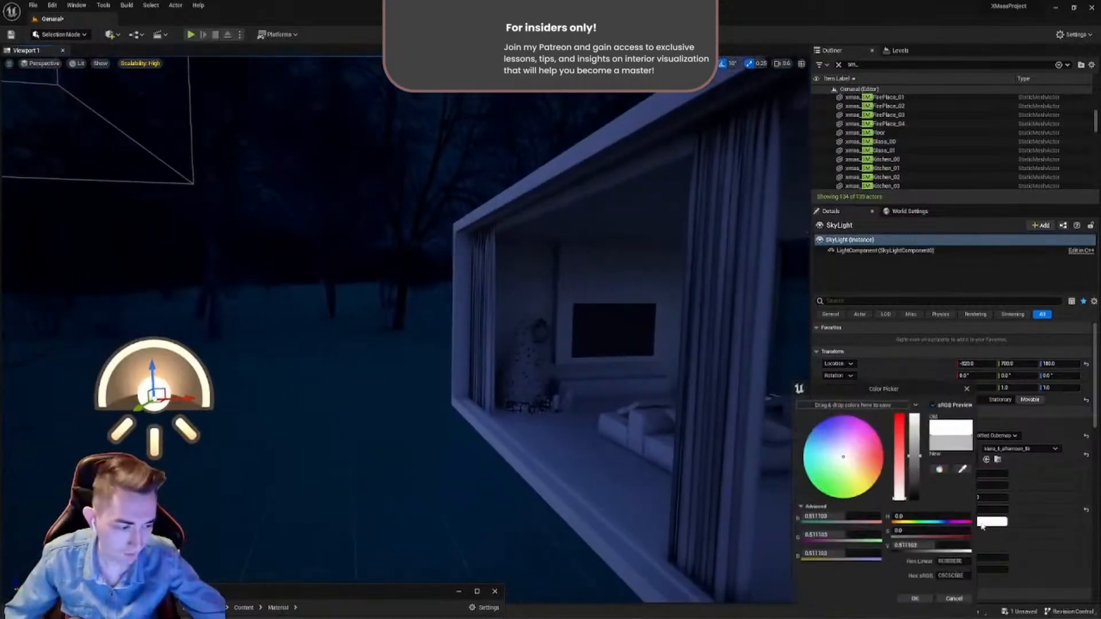
{"action": "left_click_drag", "start_coordinate": [886, 396], "coordinate": [372, 222]}
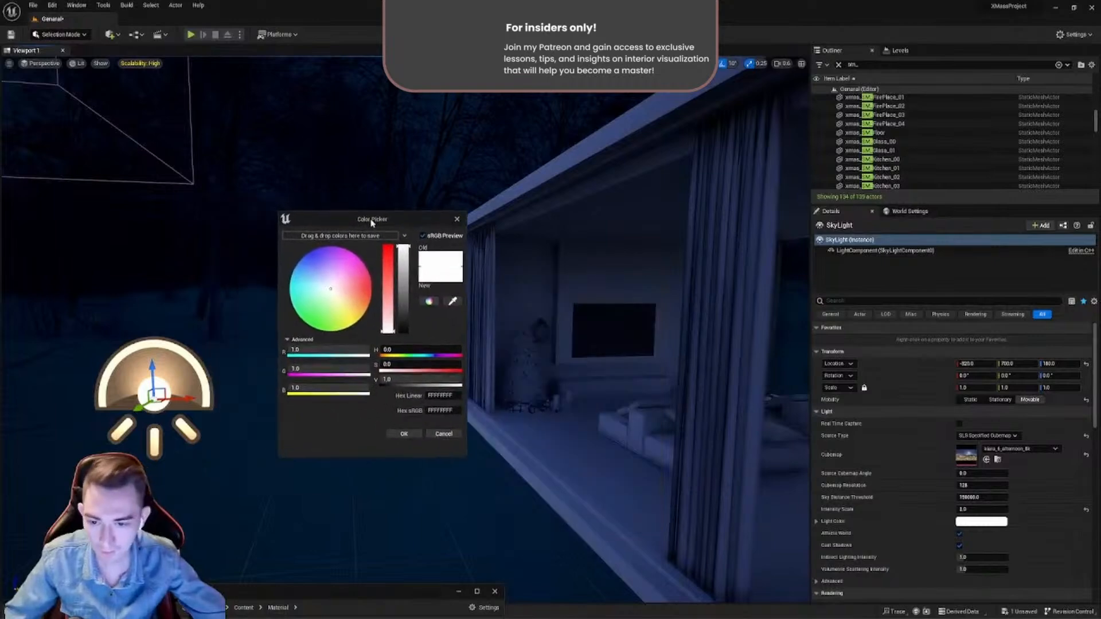
{"action": "left_click_drag", "start_coordinate": [325, 283], "coordinate": [322, 276]}
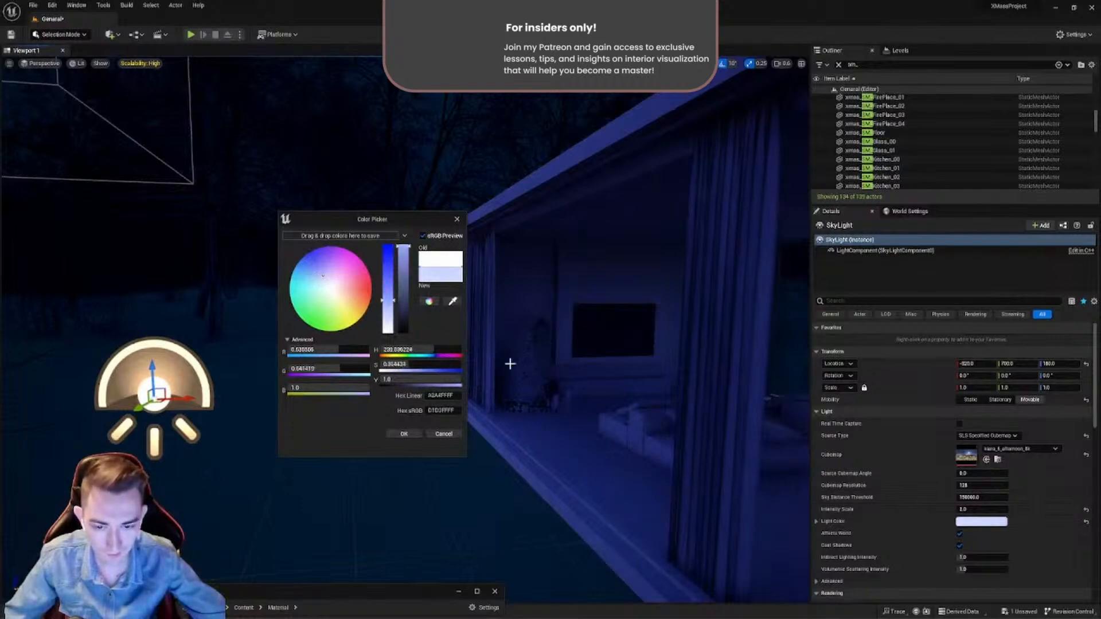
{"action": "key", "text": "w"}
{"action": "right_click_drag", "start_coordinate": [603, 355], "coordinate": [643, 355]}
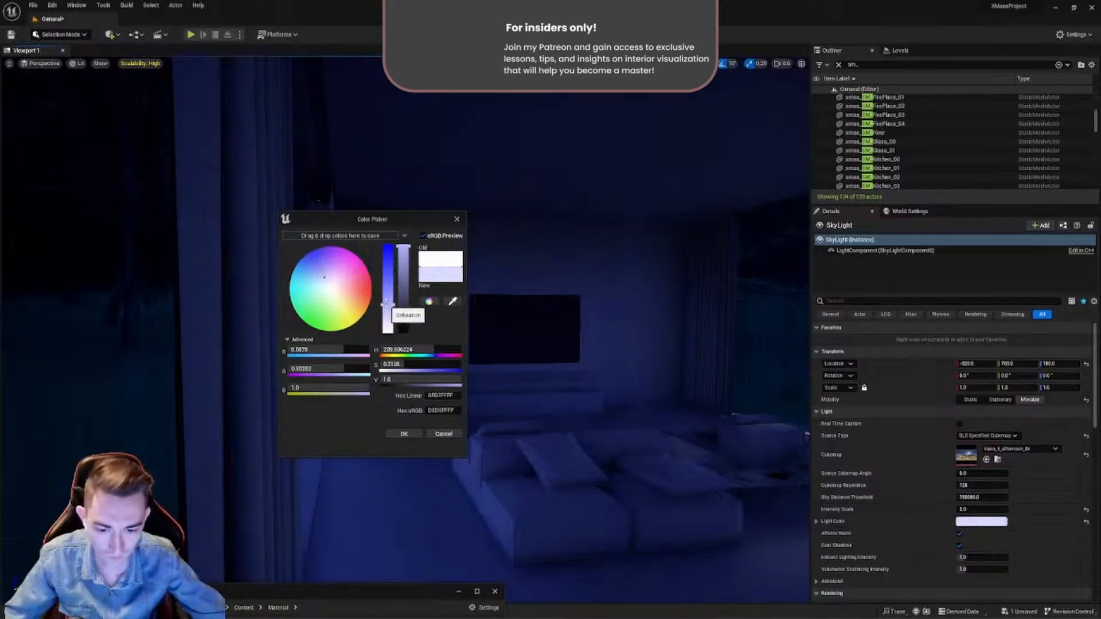
{"action": "left_click", "coordinate": [405, 433]}
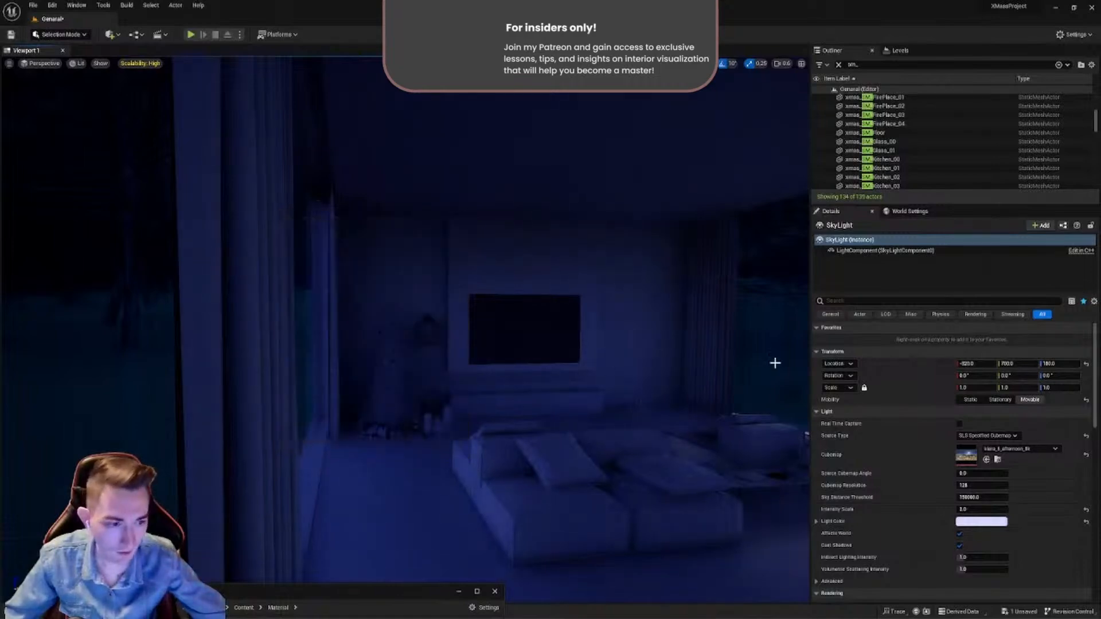
- Examine the blue-tinted sky lighting on the ceiling, walls and furniture inside the room
{"action": "mouse_move", "coordinate": [632, 335]}
{"action": "right_mouse_down"}
{"action": "mouse_move", "coordinate": [619, 336]}
{"action": "mouse_move", "coordinate": [632, 334]}
{"action": "right_mouse_up"}
{"action": "mouse_move", "coordinate": [597, 281]}
{"action": "right_mouse_down"}
{"action": "mouse_move", "coordinate": [597, 256]}
{"action": "mouse_move", "coordinate": [597, 281]}
{"action": "right_mouse_up"}
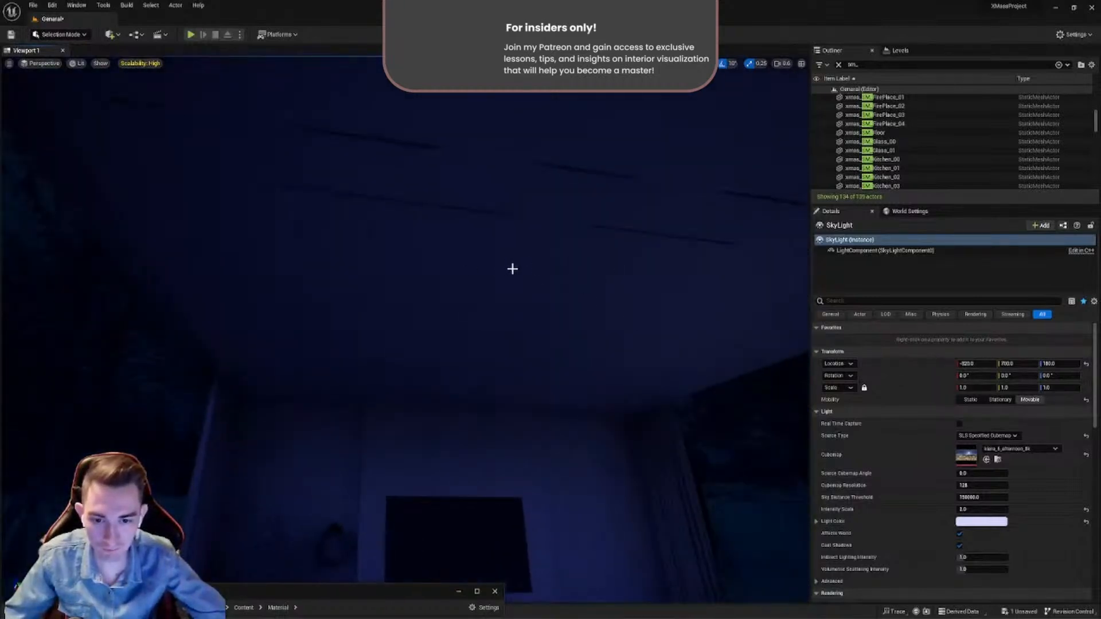
{"action": "left_click", "coordinate": [569, 321]}
{"action": "mouse_move", "coordinate": [568, 322]}
{"action": "right_mouse_down"}
{"action": "mouse_move", "coordinate": [557, 325]}
{"action": "mouse_move", "coordinate": [568, 321]}
{"action": "right_mouse_up"}
{"action": "right_click_drag", "start_coordinate": [501, 302], "coordinate": [453, 283]}
{"action": "left_click", "coordinate": [402, 289]}
{"action": "right_click_drag", "start_coordinate": [686, 338], "coordinate": [645, 293]}
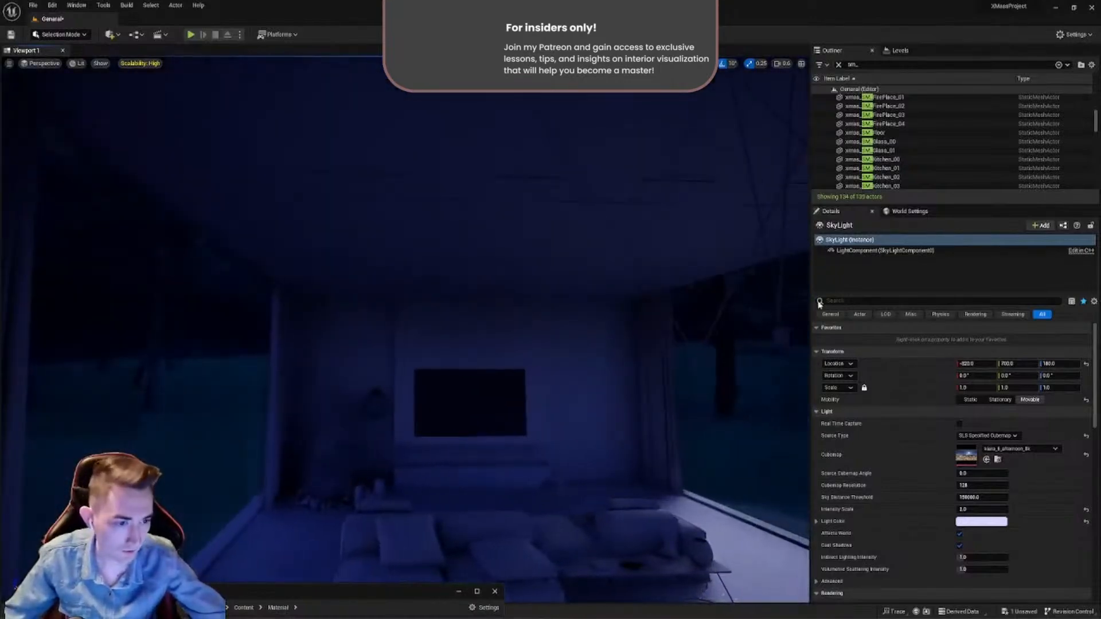
{"action": "mouse_move", "coordinate": [561, 247]}
{"action": "right_mouse_down"}
{"action": "mouse_move", "coordinate": [573, 338]}
{"action": "mouse_move", "coordinate": [562, 251]}
{"action": "right_mouse_up"}
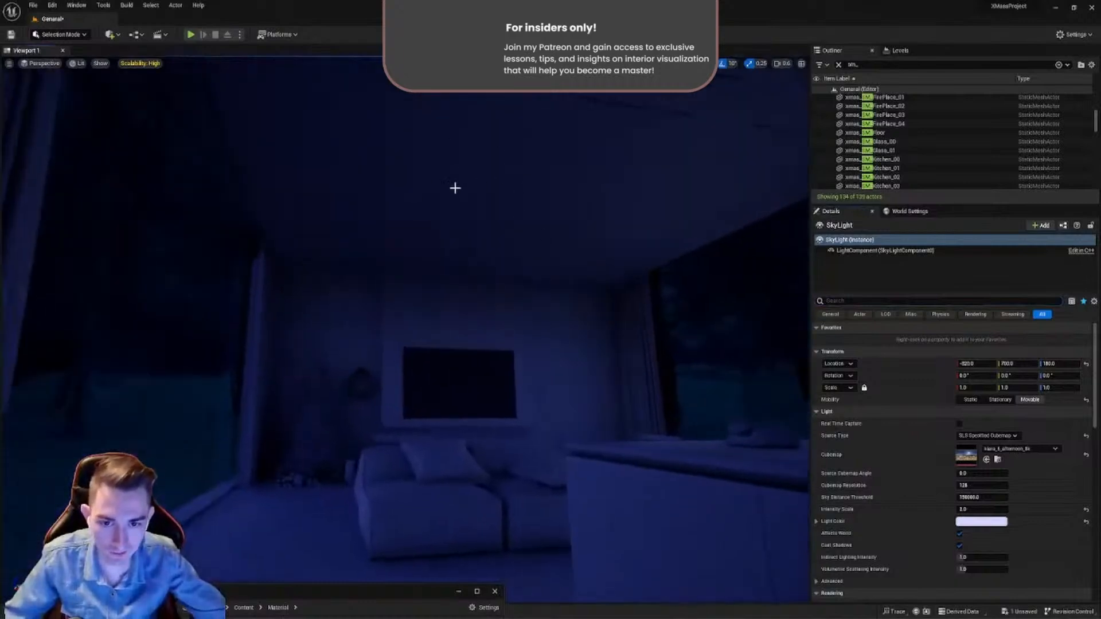
- Filter the SkyLight's properties by "hemi" to find the Lower Hemisphere settings
{"action": "left_click", "coordinate": [844, 300]}
{"action": "type", "text": "h"}
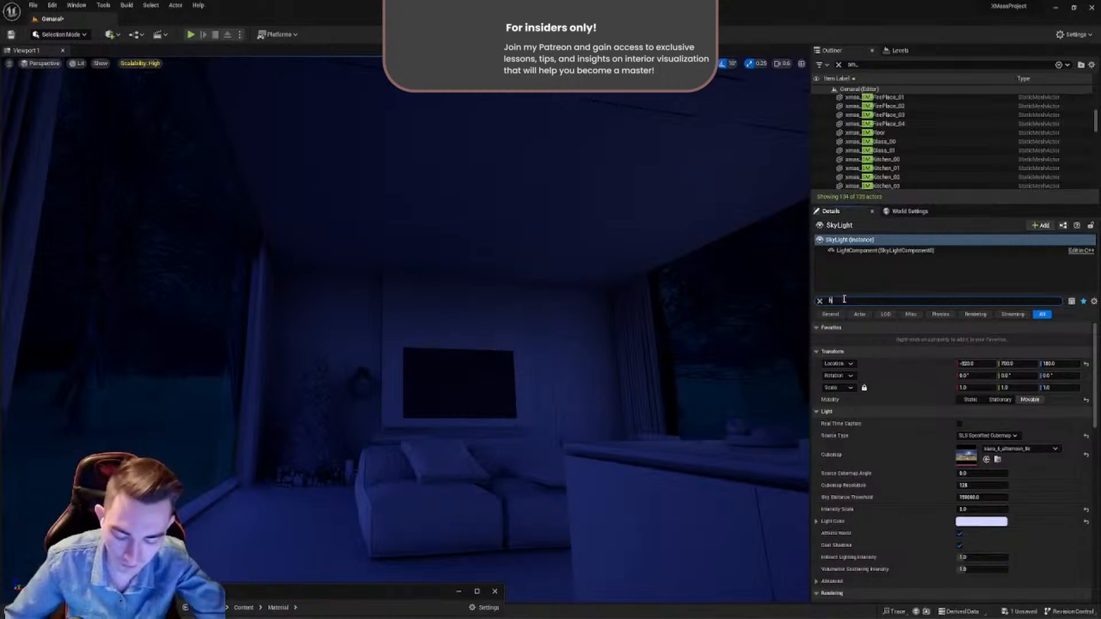
{"action": "type", "text": "emi"}
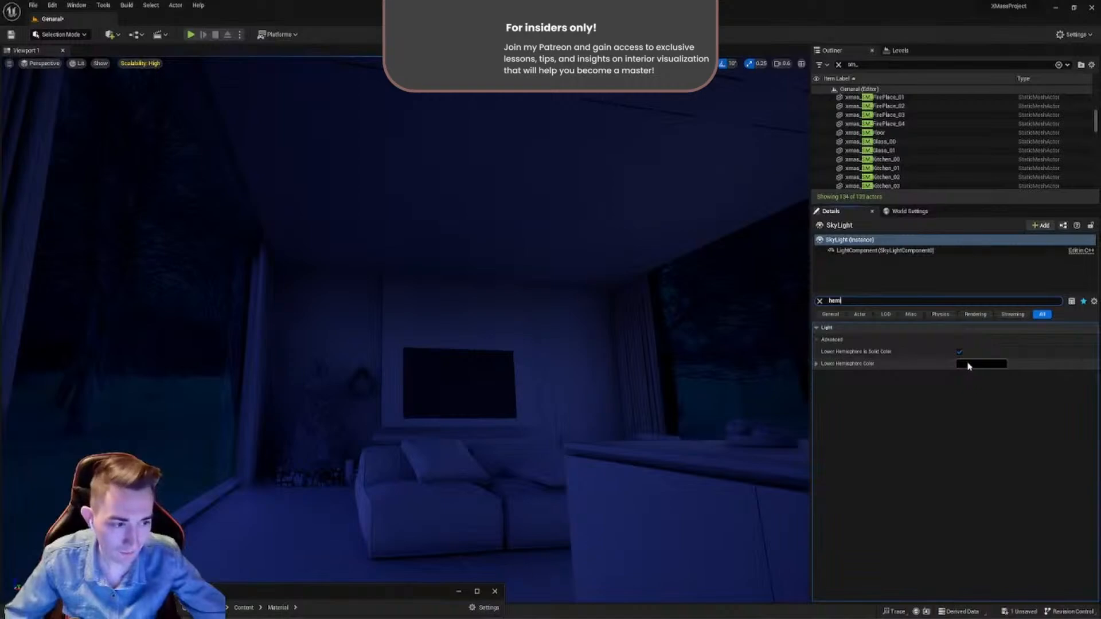
- Try the SkyLight with Lower Hemisphere Is Solid Color disabled, inspect the lighting inside and outside, and enable the option again
{"action": "left_click", "coordinate": [960, 352]}
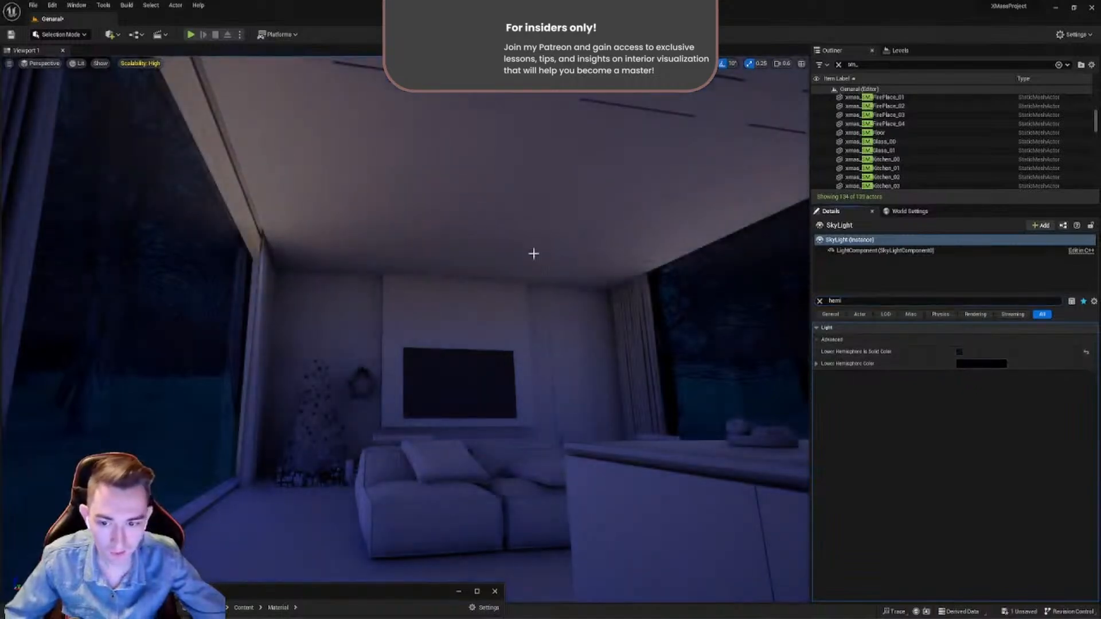
{"action": "right_click_drag", "start_coordinate": [416, 250], "coordinate": [298, 287]}
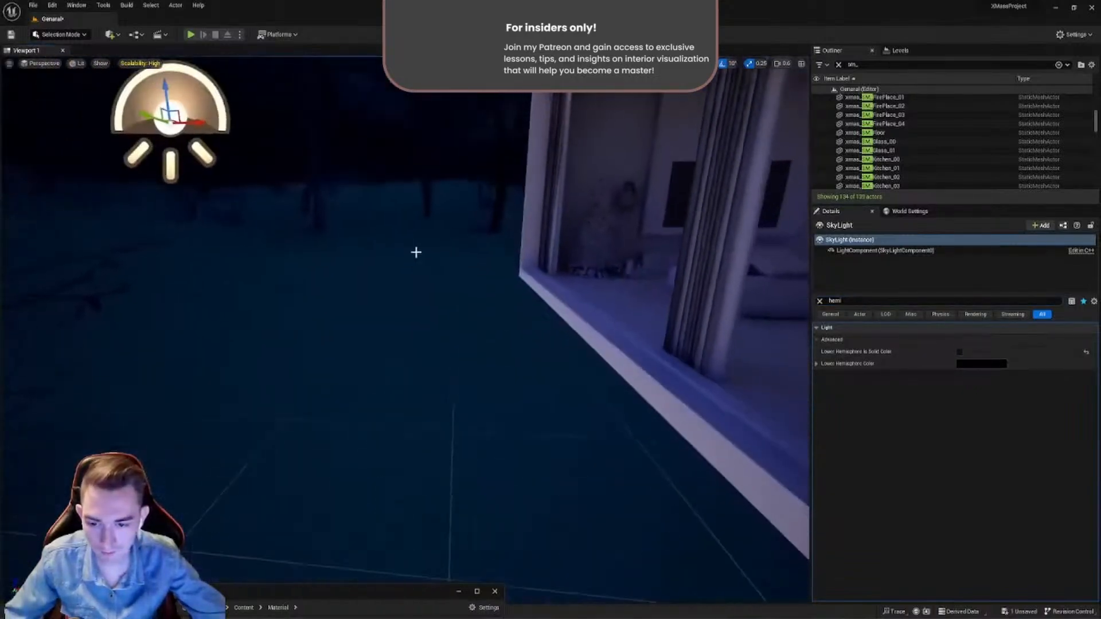
{"action": "right_click_drag", "start_coordinate": [393, 281], "coordinate": [766, 321]}
{"action": "left_click", "coordinate": [961, 353]}
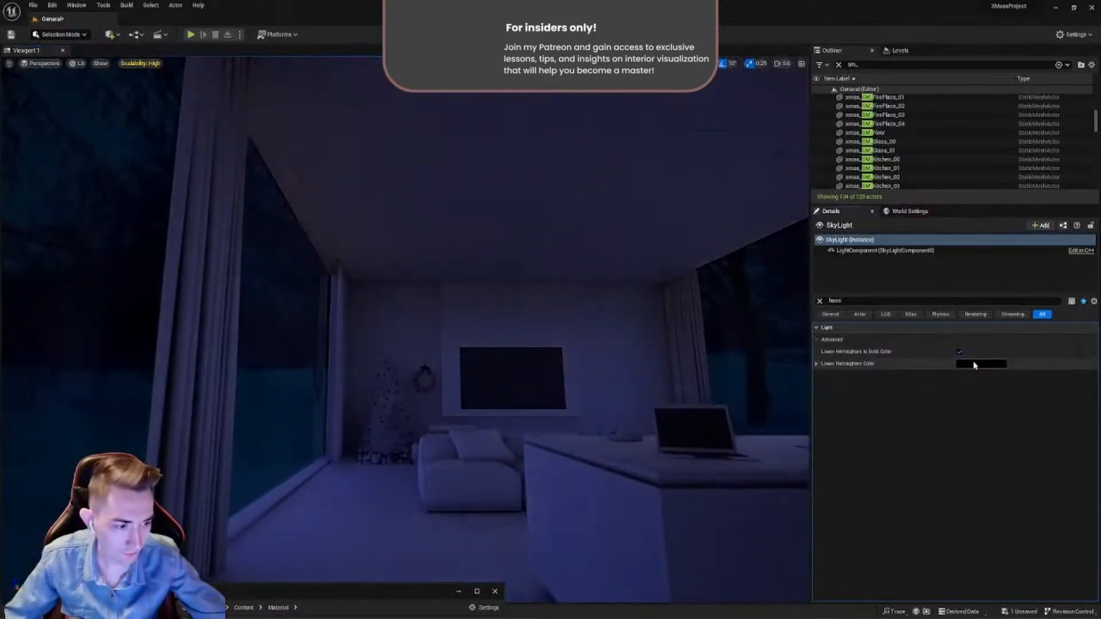
- Set the SkyLight's Lower Hemisphere Color to a very dark gray with a value of 0.02, after trying 0.1
{"action": "left_click", "coordinate": [974, 364]}
{"action": "left_click_drag", "start_coordinate": [810, 361], "coordinate": [649, 313]}
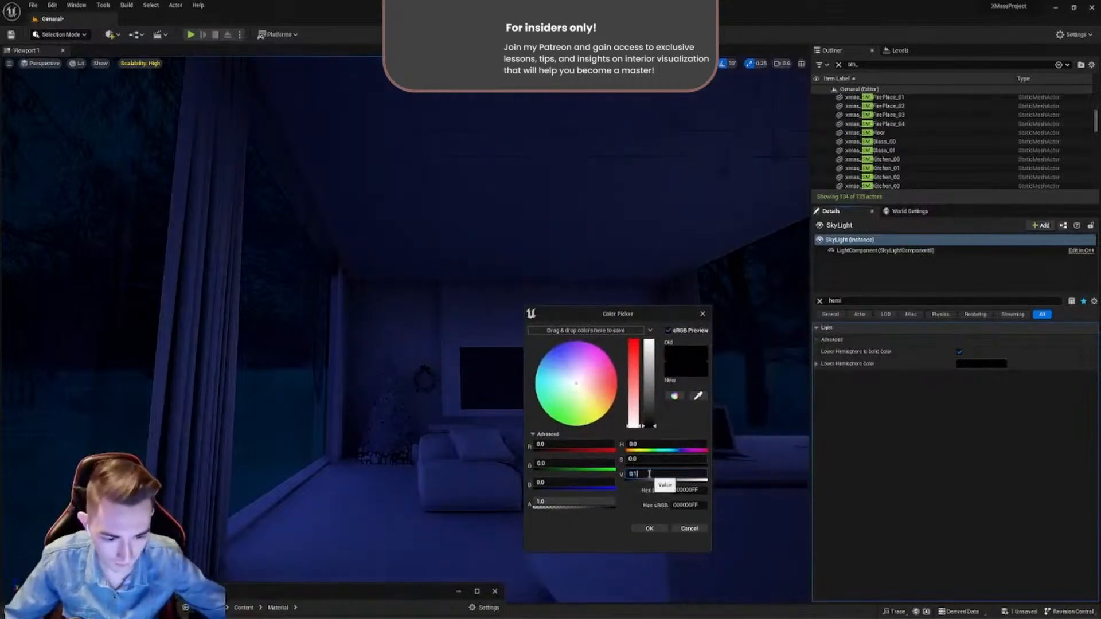
{"action": "key", "text": "Return"}
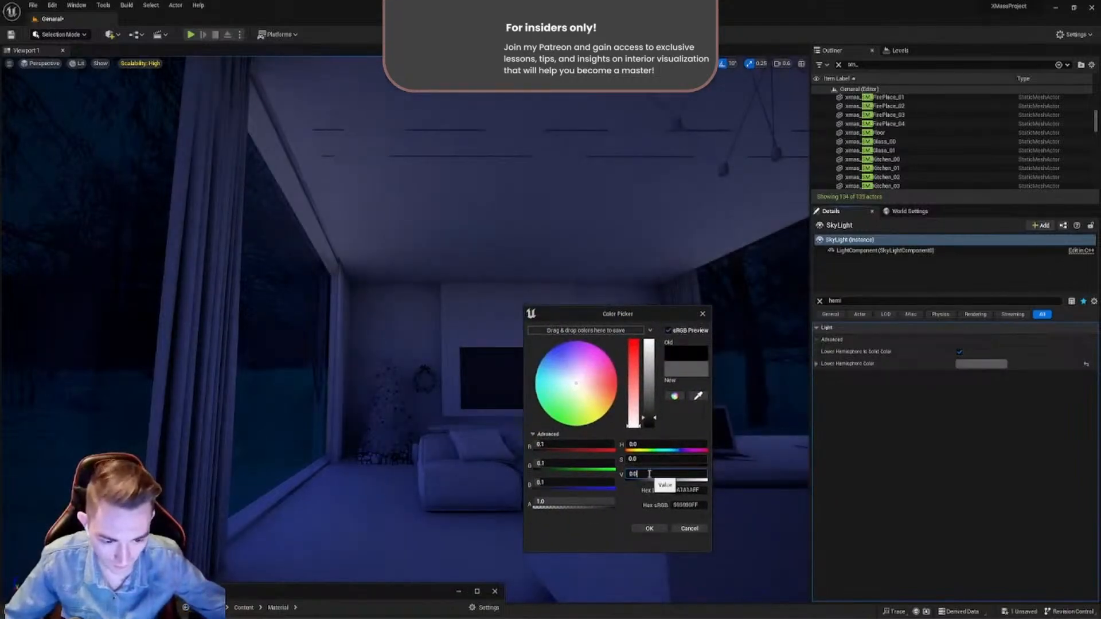
{"action": "key", "text": "Return"}
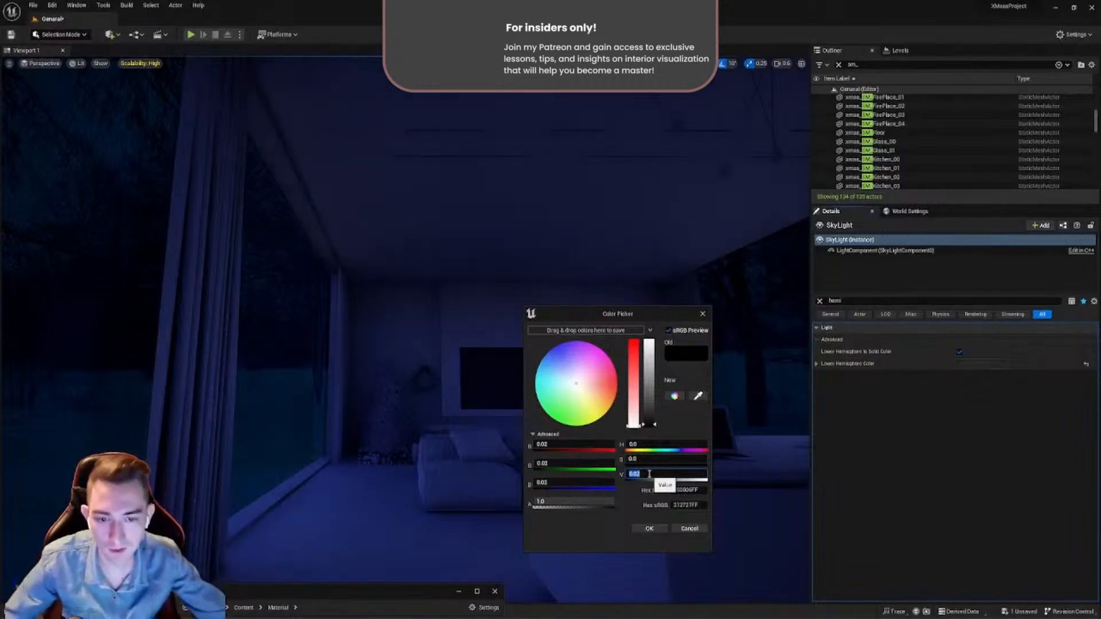
{"action": "left_click", "coordinate": [659, 525]}
- Clear the property filter and assign shanghai_bund_8k from the Material/HDRI folder as the SkyLight's Cubemap
{"action": "right_click_drag", "start_coordinate": [553, 442], "coordinate": [536, 421]}
{"action": "scroll", "coordinate": [602, 433], "scroll_direction": "down", "scroll_amount": 1}
{"action": "scroll", "coordinate": [525, 442], "scroll_direction": "up", "scroll_amount": 2}
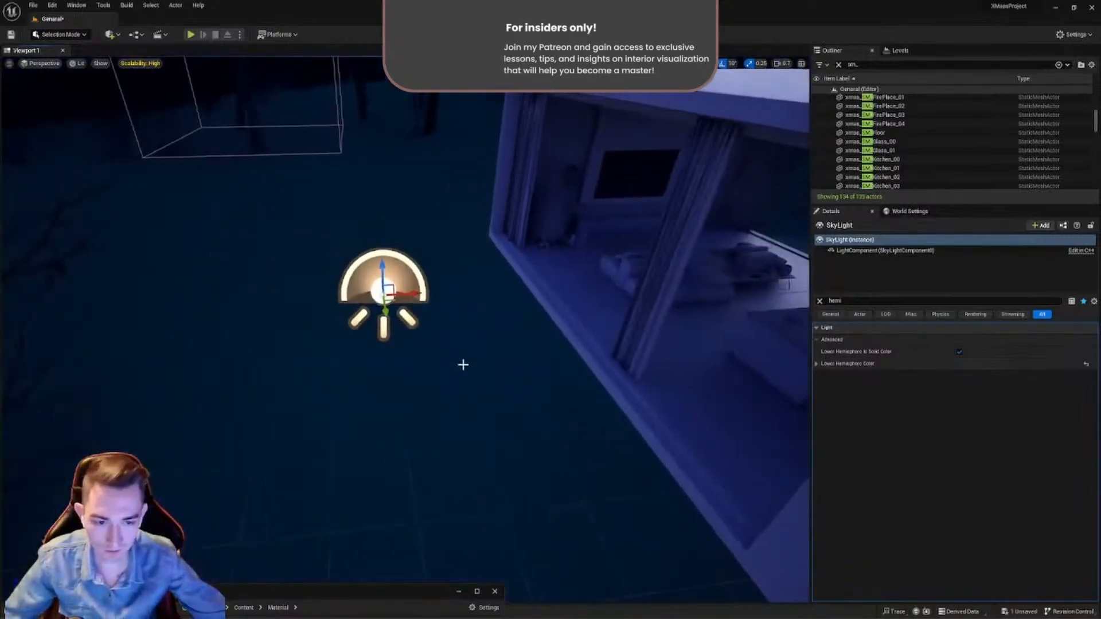
{"action": "right_click_drag", "start_coordinate": [463, 364], "coordinate": [507, 353]}
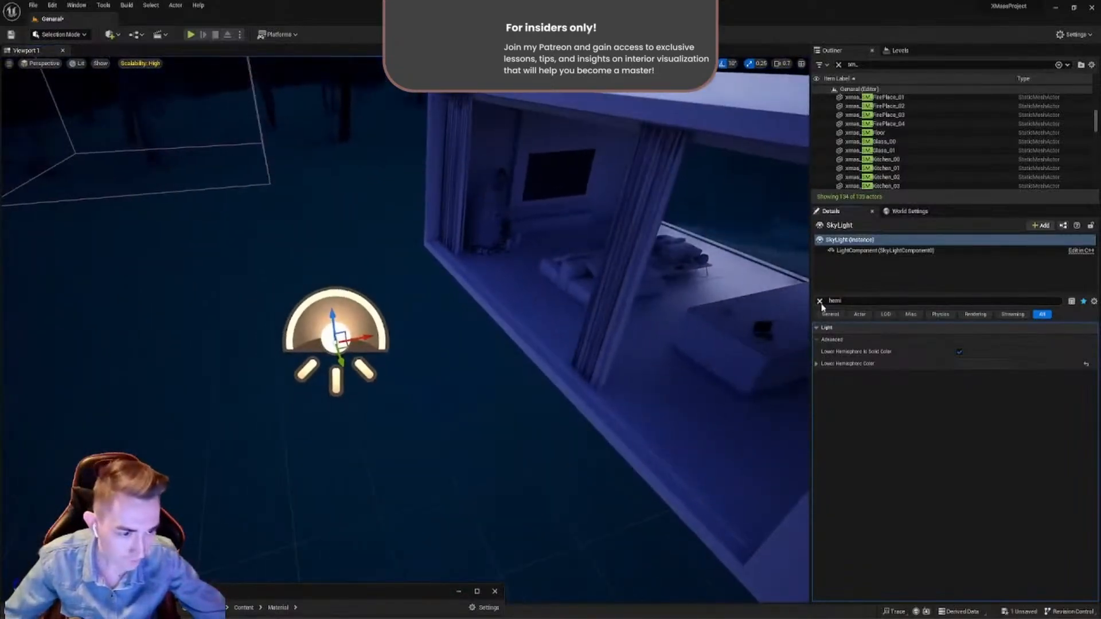
{"action": "left_click", "coordinate": [821, 303]}
{"action": "left_click_drag", "start_coordinate": [403, 596], "coordinate": [622, 273]}
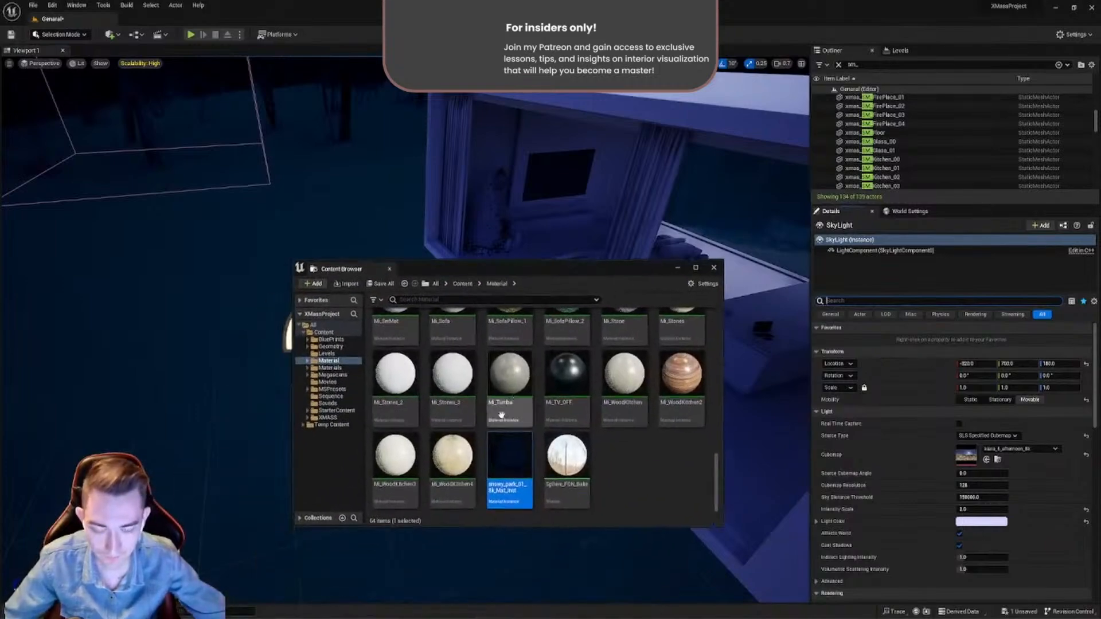
{"action": "scroll", "coordinate": [501, 414], "scroll_direction": "up", "scroll_amount": 5}
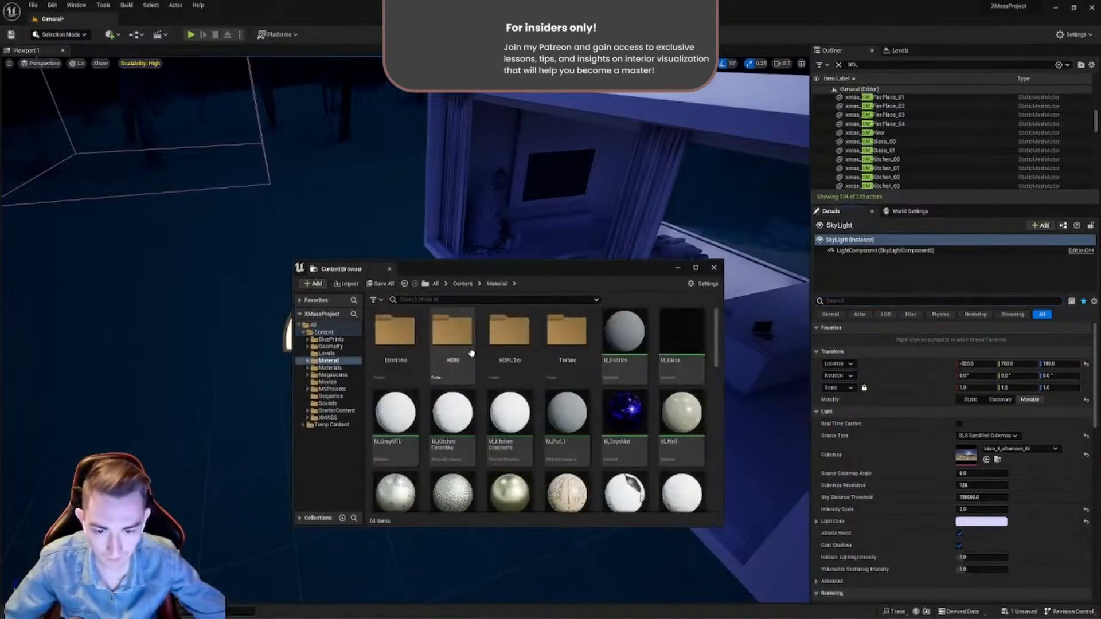
{"action": "double_click", "coordinate": [509, 338]}
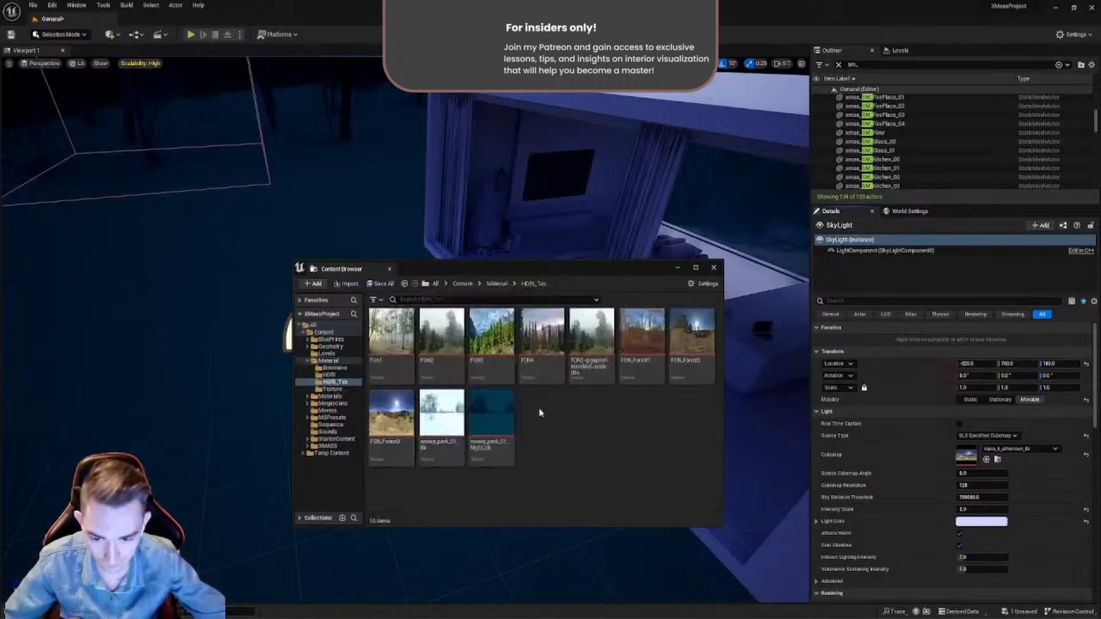
{"action": "key", "text": "alt+Left"}
{"action": "double_click", "coordinate": [457, 350]}
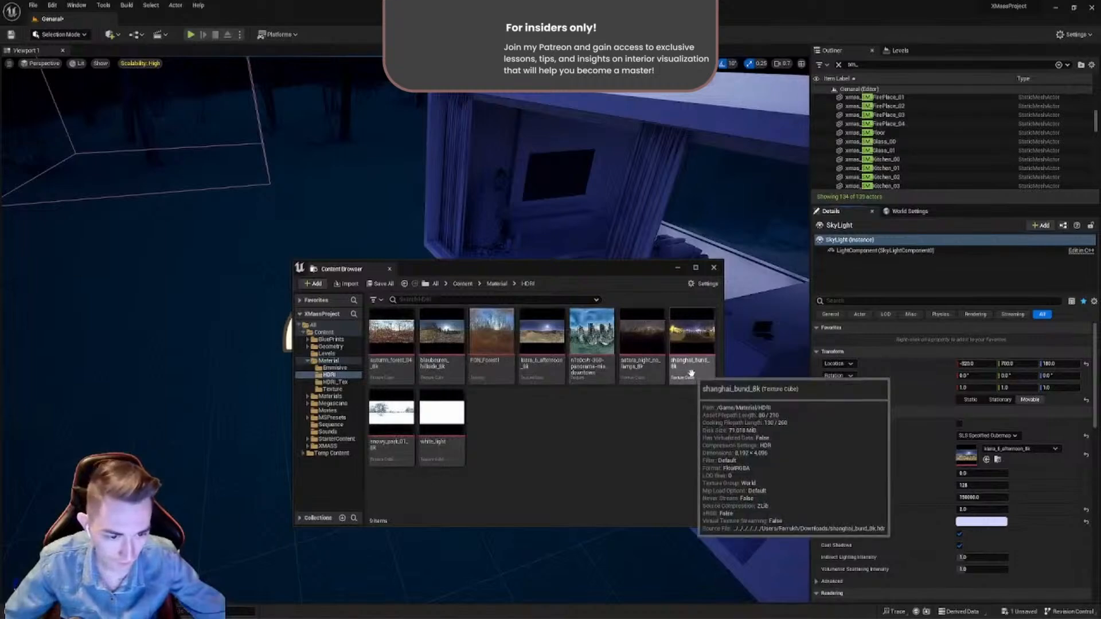
{"action": "left_click_drag", "start_coordinate": [627, 272], "coordinate": [407, 493]}
{"action": "left_click", "coordinate": [988, 460]}
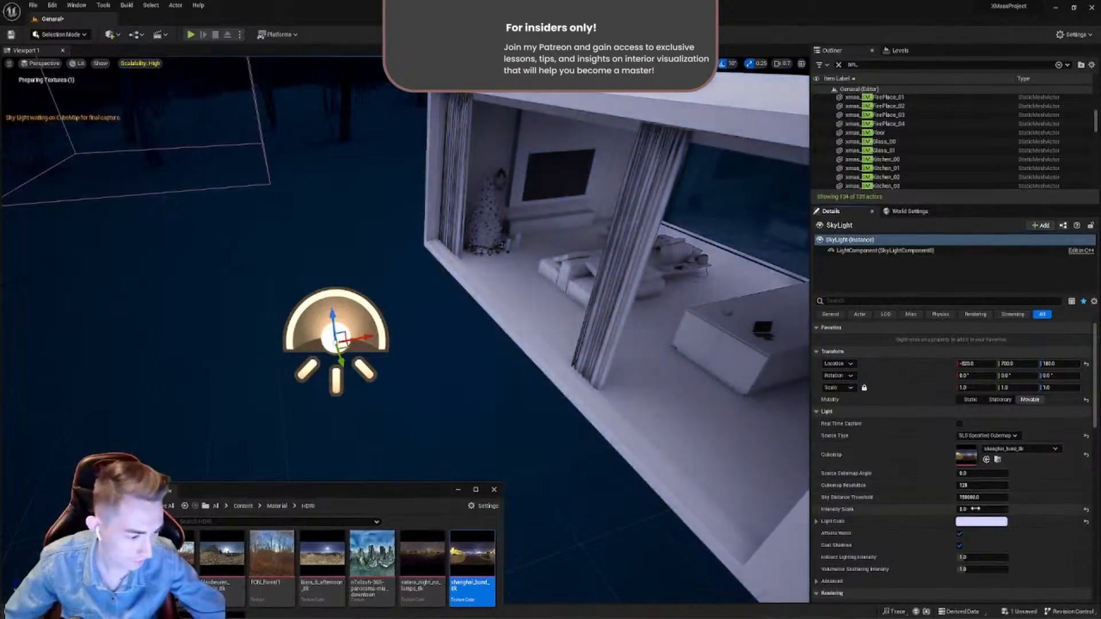
- Set the SkyLight's Intensity Scale to 1 and check the house lighting with the shanghai_bund_8k cubemap
{"action": "type", "text": "1"}
{"action": "key", "text": "Return"}
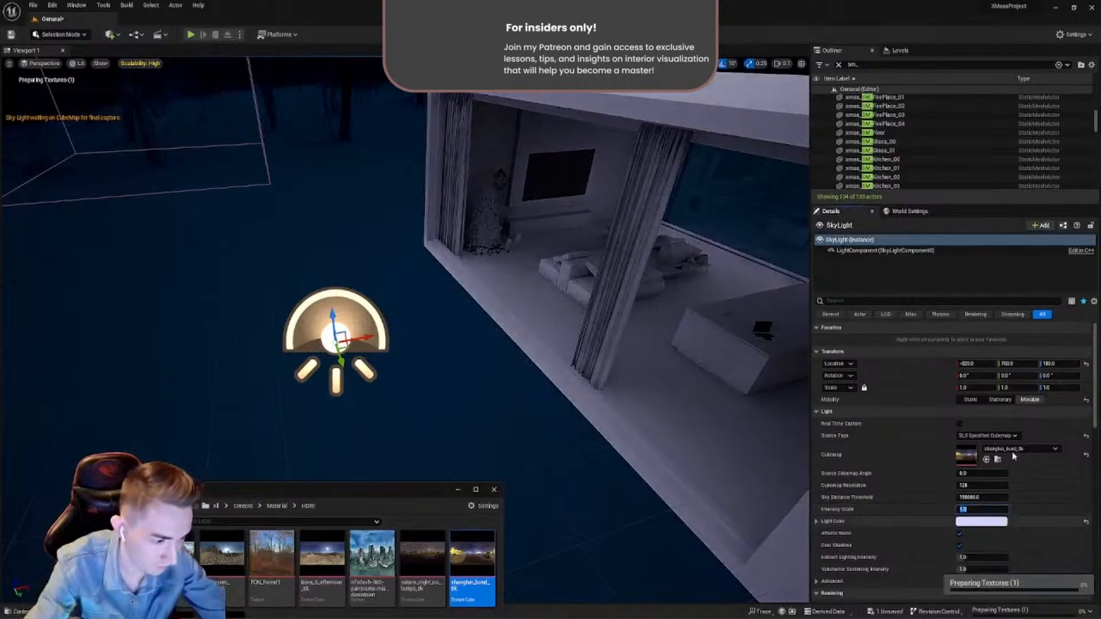
{"action": "scroll", "coordinate": [1010, 459], "scroll_direction": "down", "scroll_amount": 1}
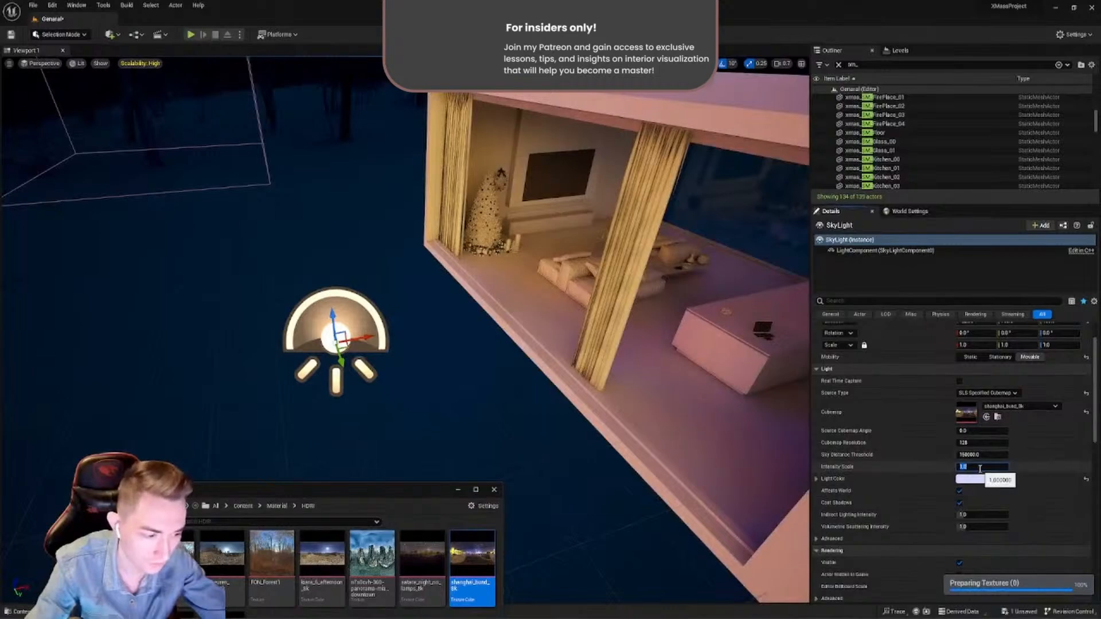
{"action": "right_click_drag", "start_coordinate": [622, 350], "coordinate": [605, 304]}
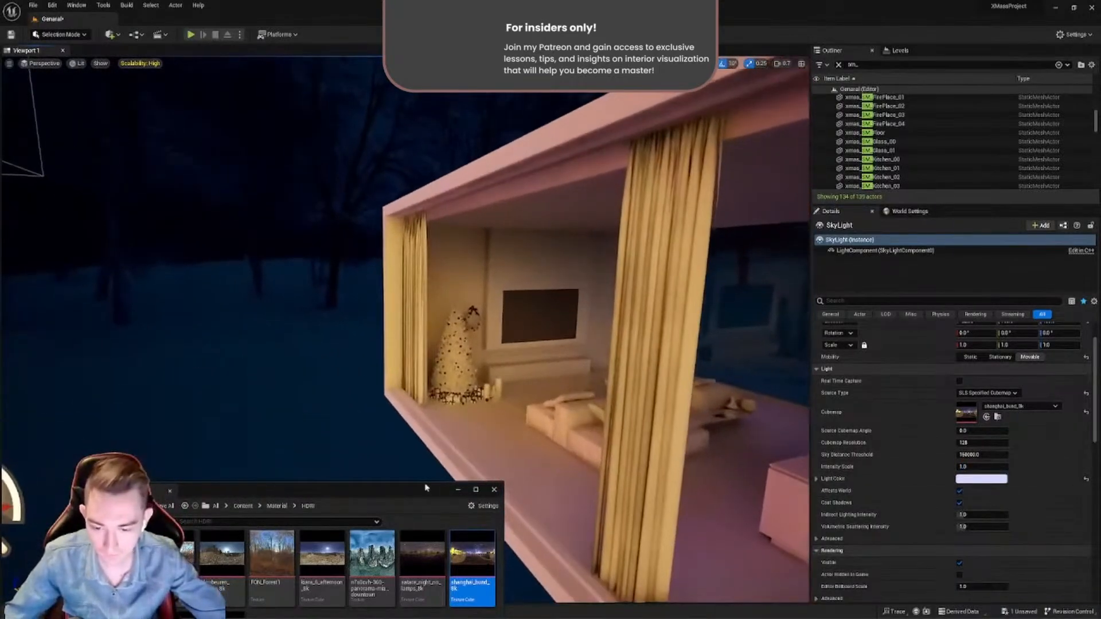
- Assign satara_night_no_lamps_8k from the Material/HDRI folder as the SkyLight's Cubemap and view the house from outside
{"action": "left_click_drag", "start_coordinate": [405, 490], "coordinate": [488, 303]}
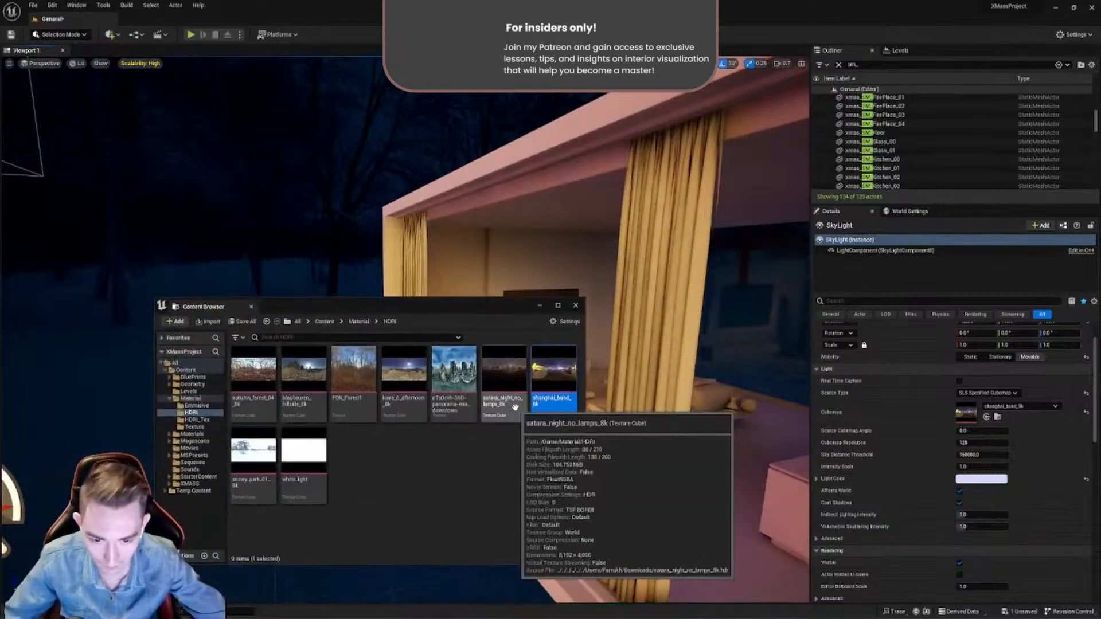
{"action": "left_click", "coordinate": [510, 355]}
{"action": "left_click", "coordinate": [987, 417]}
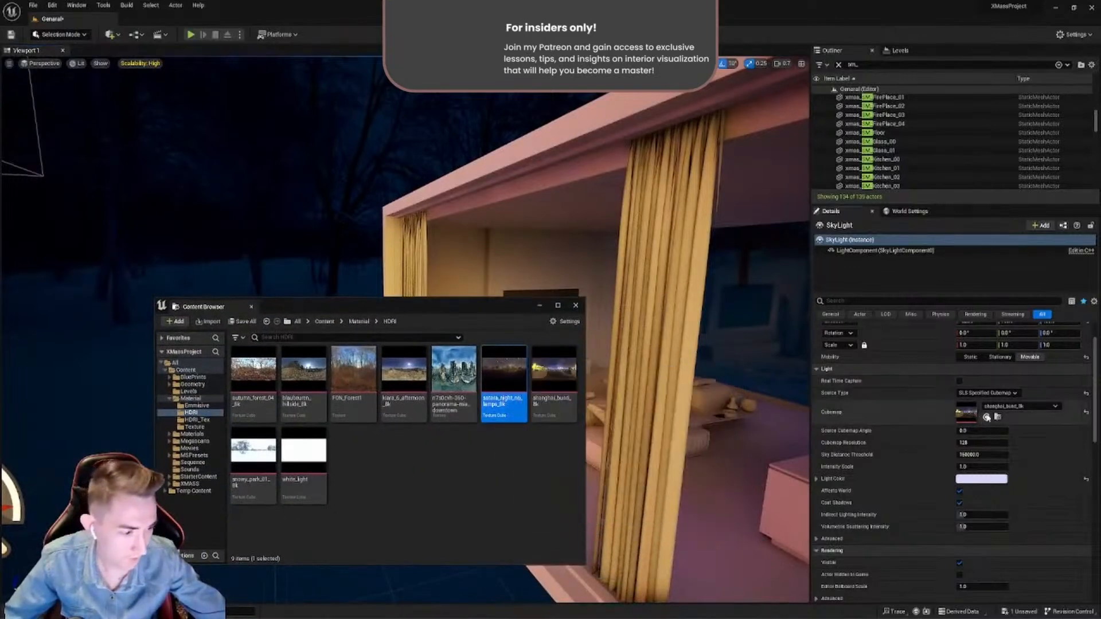
{"action": "left_click_drag", "start_coordinate": [498, 311], "coordinate": [327, 515]}
{"action": "right_click_drag", "start_coordinate": [413, 390], "coordinate": [453, 436]}
{"action": "right_click_drag", "start_coordinate": [608, 390], "coordinate": [560, 385]}
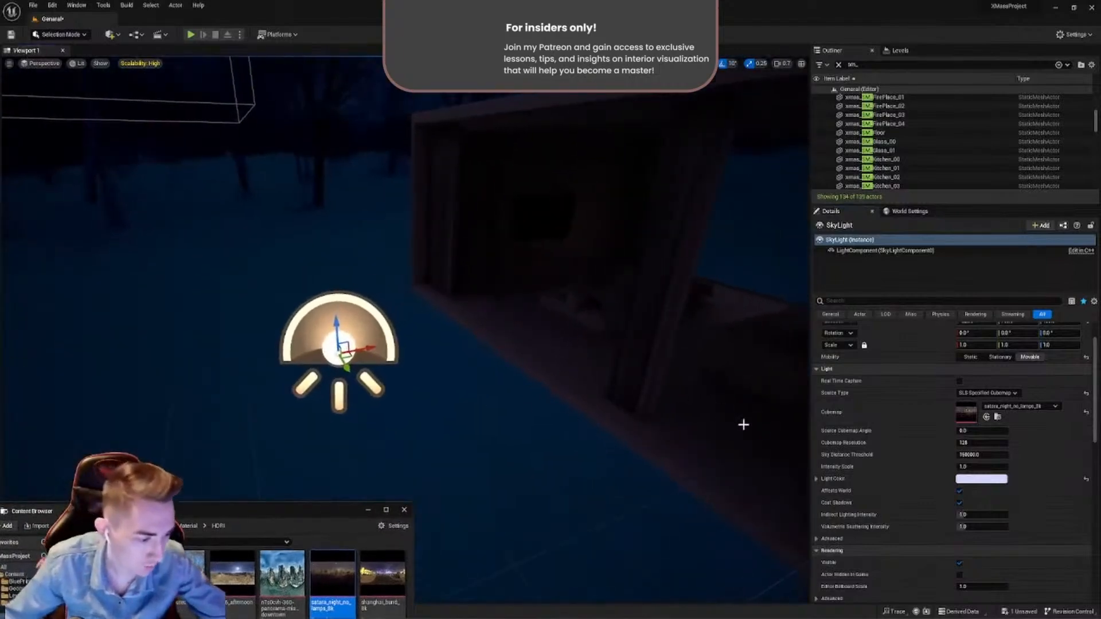
- Shift the SkyLight's Light Color to a light blue with a saturation of about 0.54 and inspect the living room
{"action": "left_click", "coordinate": [961, 479]}
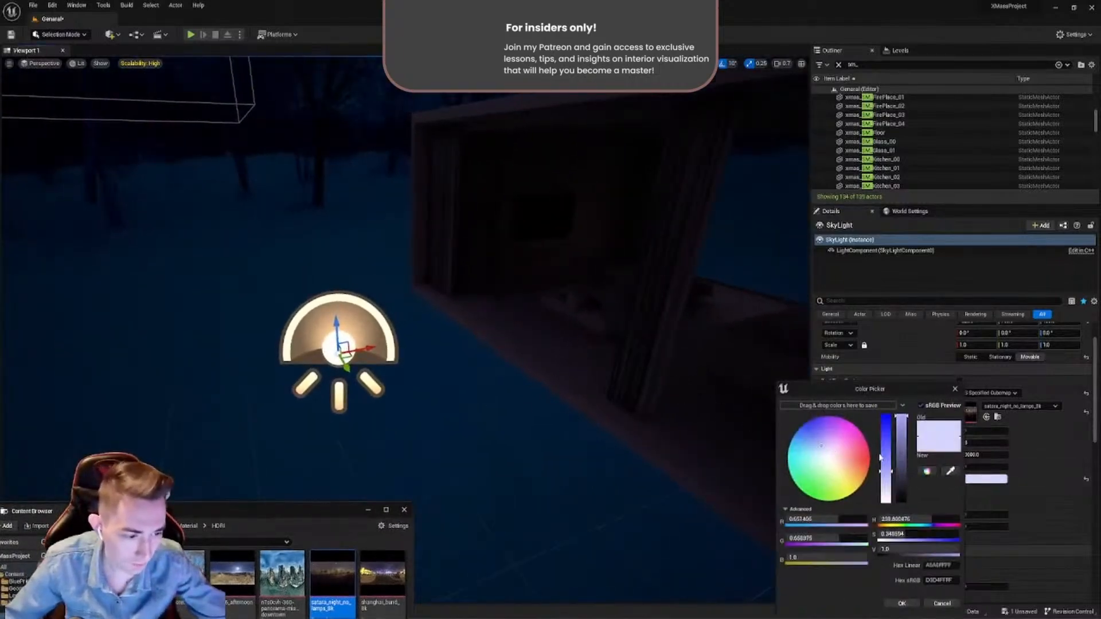
{"action": "left_click_drag", "start_coordinate": [889, 468], "coordinate": [815, 441]}
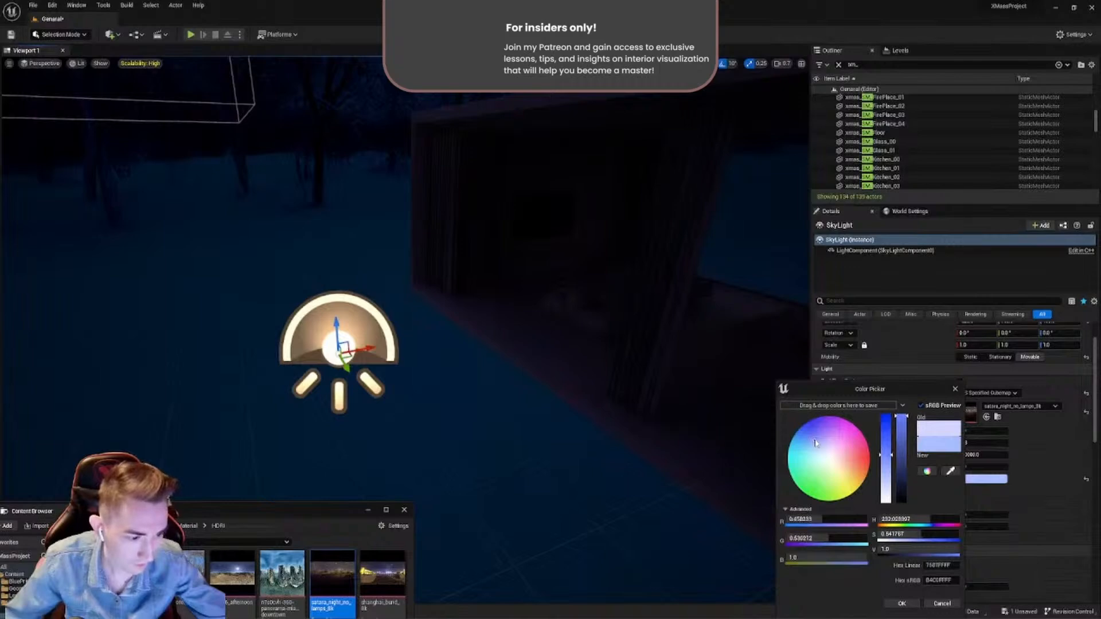
{"action": "left_click", "coordinate": [902, 604]}
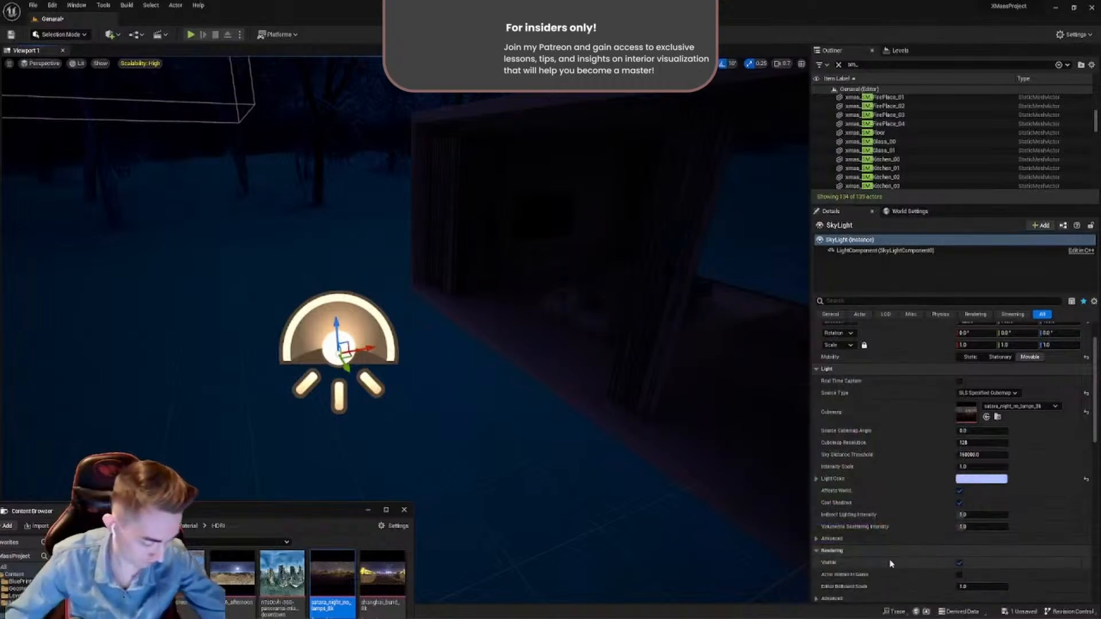
{"action": "right_click_drag", "start_coordinate": [660, 402], "coordinate": [652, 370]}
{"action": "key", "text": "w"}
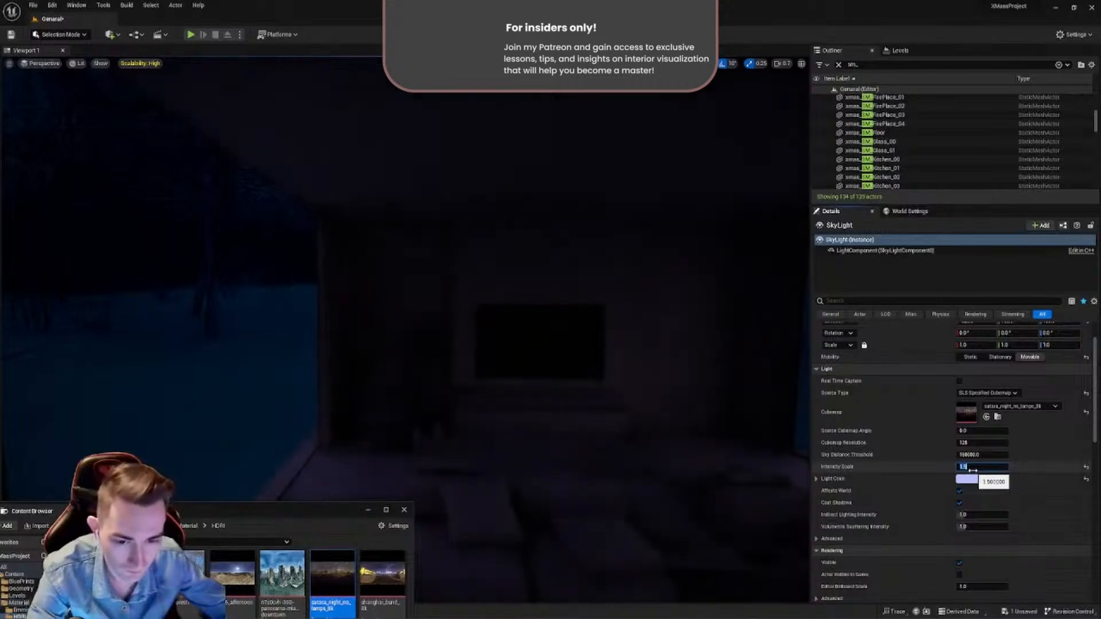
- Set the SkyLight's Lower Hemisphere Color to a dark gray with a value of 0.05, after trying 0.1, and clear the property filter
{"action": "left_click", "coordinate": [833, 301]}
{"action": "type", "text": "hem"}
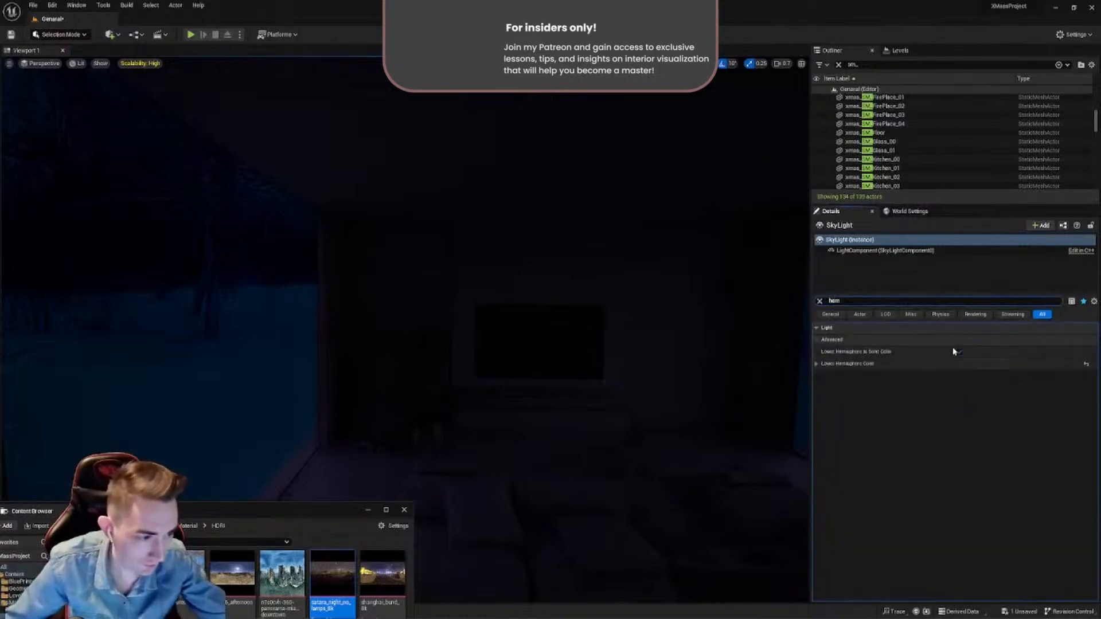
{"action": "left_click", "coordinate": [976, 363]}
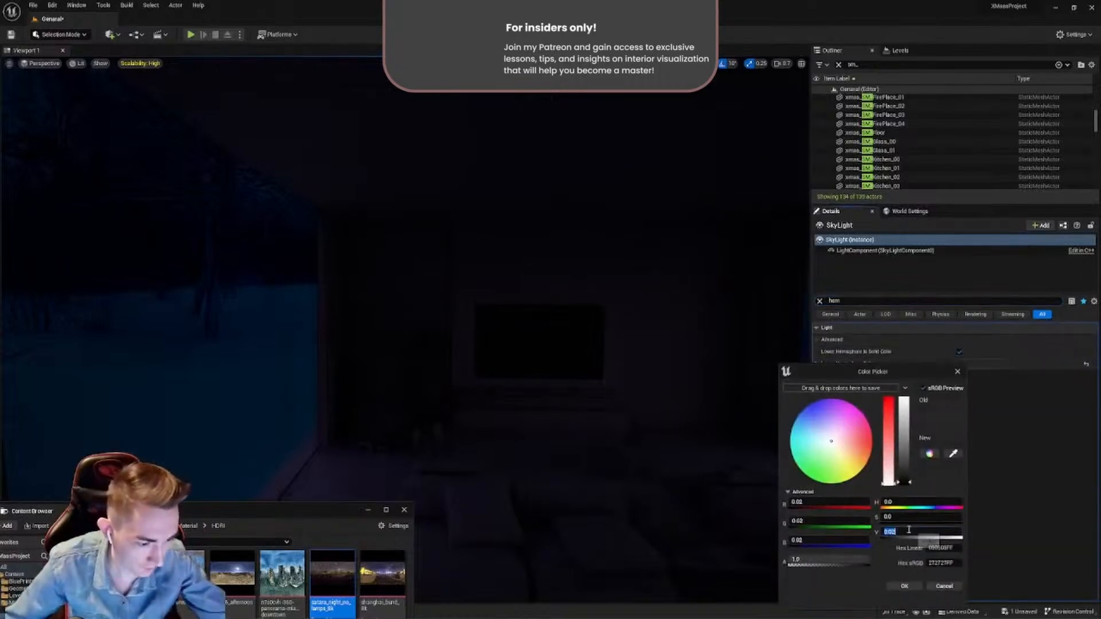
{"action": "key", "text": "BackSpace"}
{"action": "type", "text": "1"}
{"action": "key", "text": "Return"}
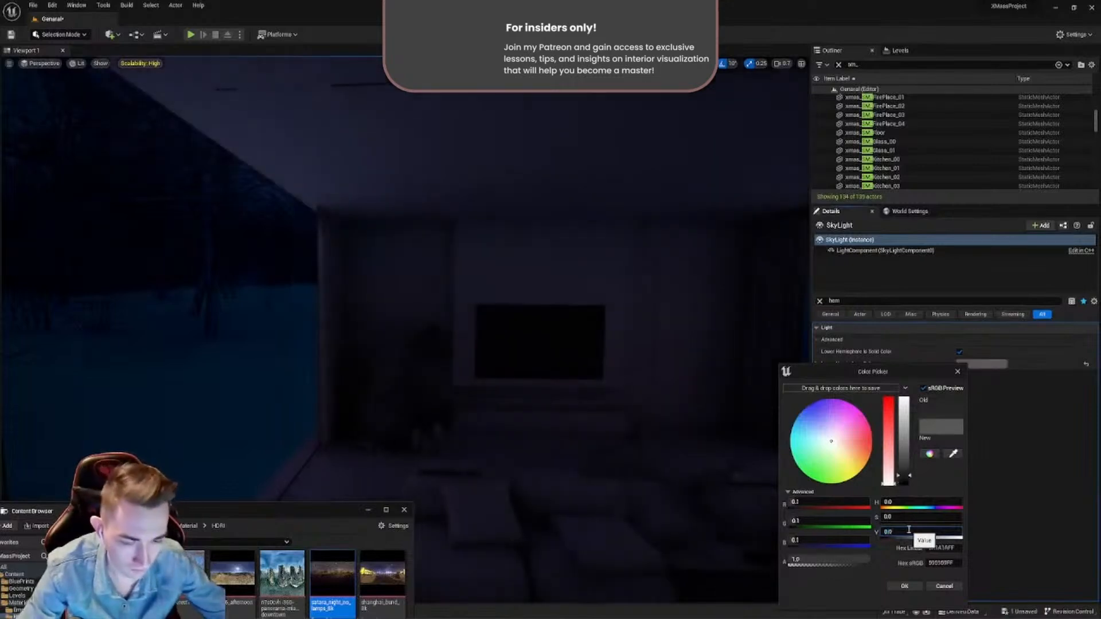
{"action": "key", "text": "Return"}
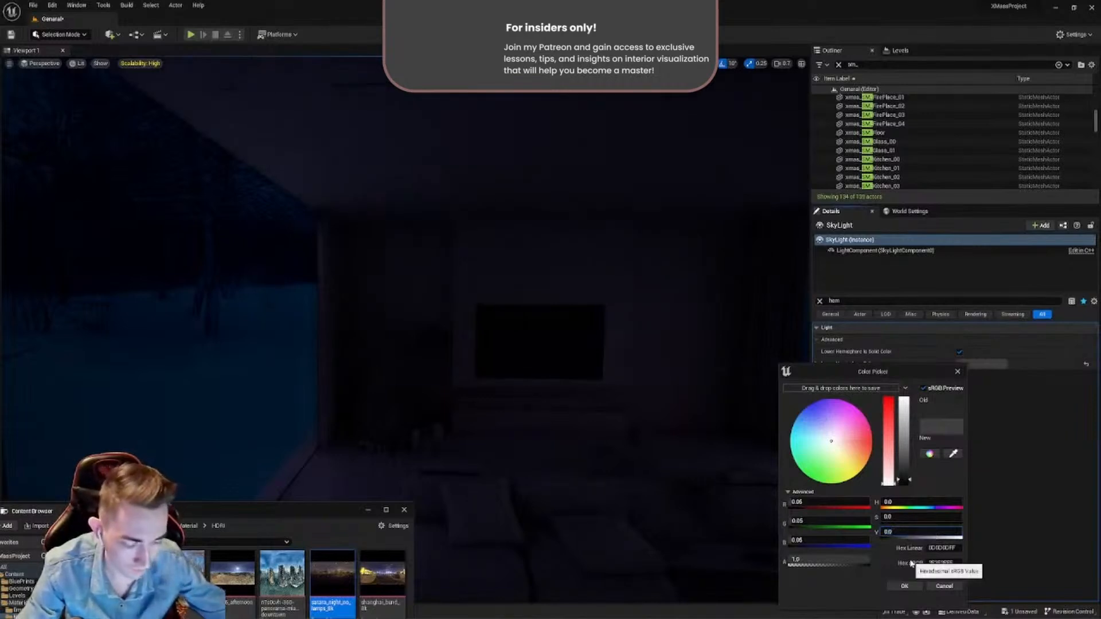
{"action": "left_click", "coordinate": [904, 587]}
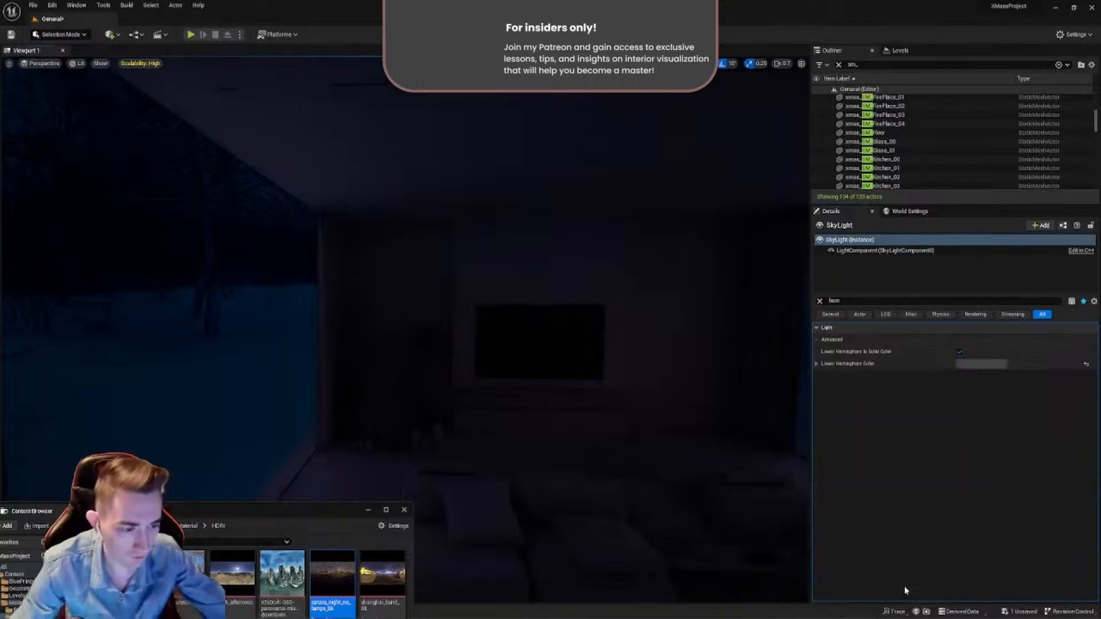
{"action": "left_click", "coordinate": [820, 301]}
{"action": "right_click_drag", "start_coordinate": [767, 312], "coordinate": [803, 275]}
{"action": "right_click_drag", "start_coordinate": [401, 321], "coordinate": [525, 208]}
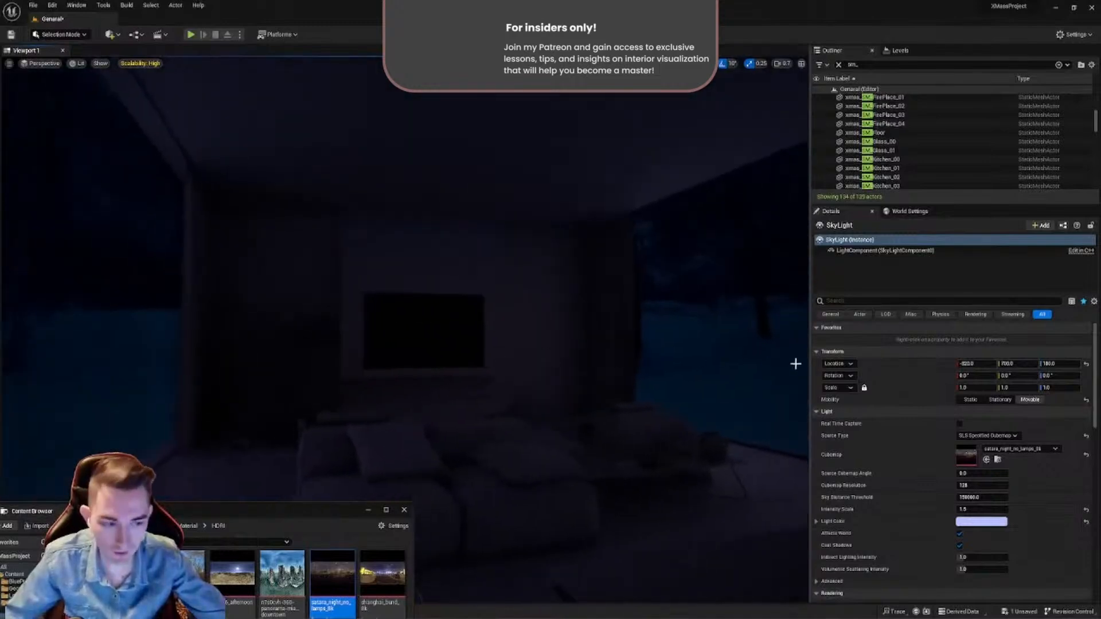
- Make the SkyLight's Light Color a stronger blue with a saturation of about 0.67 and set its Intensity Scale to 3
{"action": "left_click", "coordinate": [981, 522]}
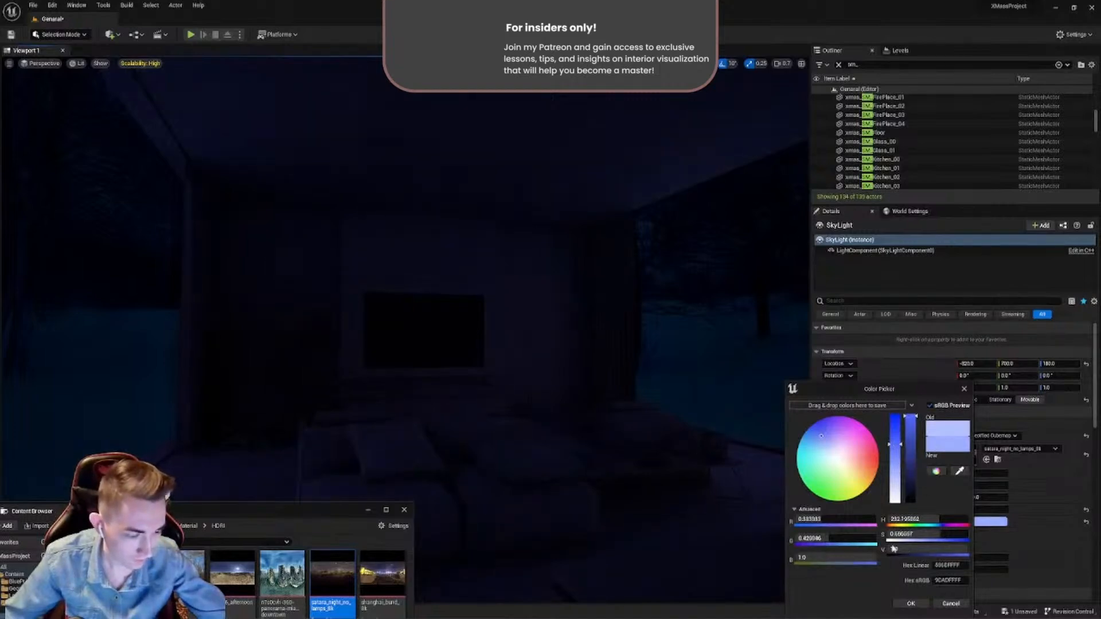
{"action": "left_click", "coordinate": [908, 604]}
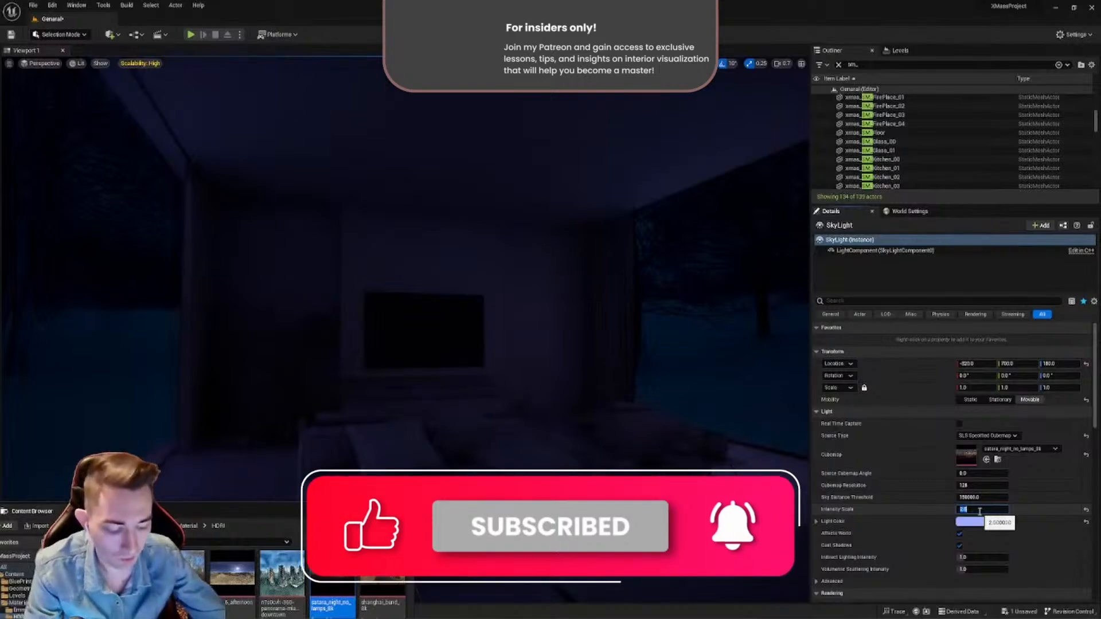
{"action": "type", "text": "3"}
{"action": "key", "text": "Return"}
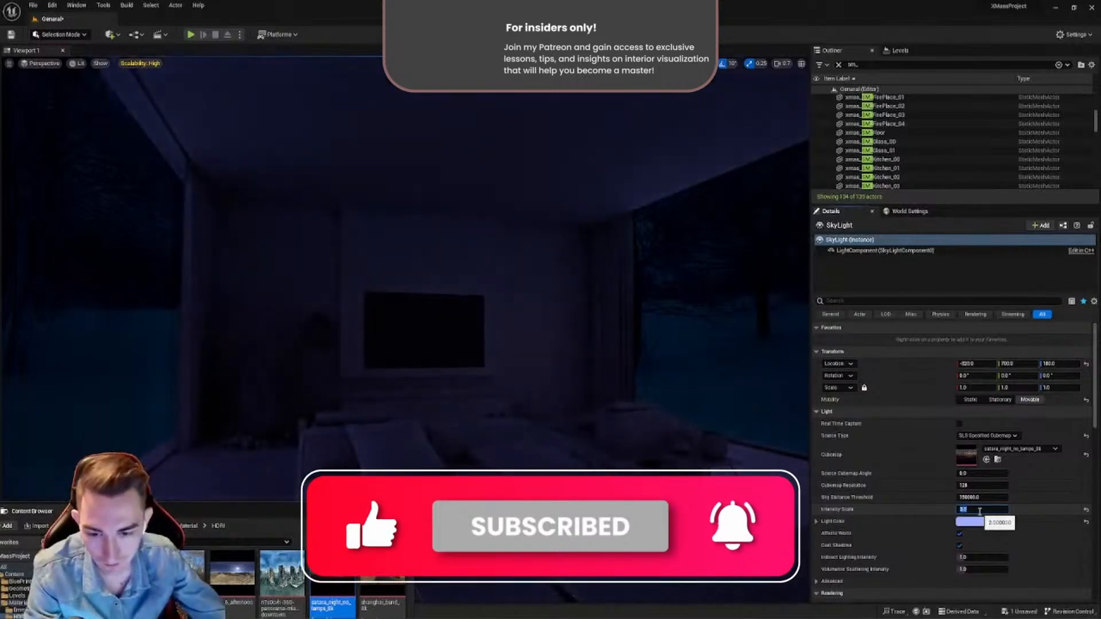
- Move the PostProcessVolume outside the house down to a height of Z 220, directly above the SkyLight
{"action": "right_click_drag", "start_coordinate": [663, 400], "coordinate": [464, 268]}
{"action": "left_click", "coordinate": [458, 243]}
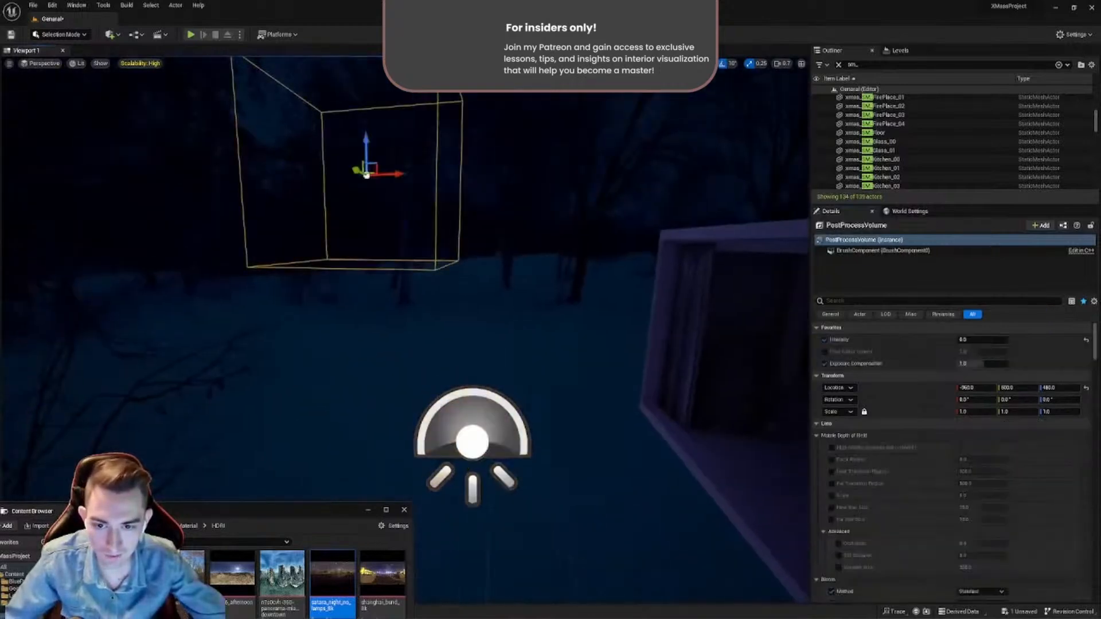
{"action": "right_click_drag", "start_coordinate": [374, 198], "coordinate": [404, 142]}
{"action": "left_click_drag", "start_coordinate": [340, 201], "coordinate": [365, 399]}
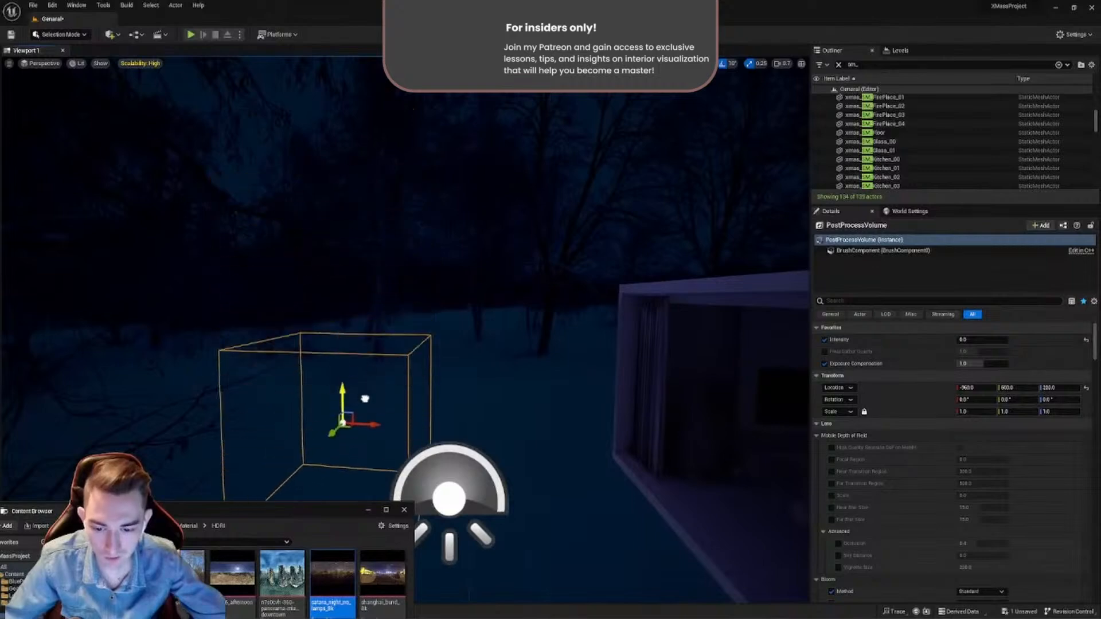
{"action": "mouse_move", "coordinate": [405, 355]}
{"action": "right_mouse_down"}
{"action": "mouse_move", "coordinate": [414, 459]}
{"action": "mouse_move", "coordinate": [405, 354]}
{"action": "right_mouse_up"}
{"action": "left_click_drag", "start_coordinate": [405, 342], "coordinate": [519, 349]}
{"action": "right_click_drag", "start_coordinate": [518, 349], "coordinate": [510, 287]}
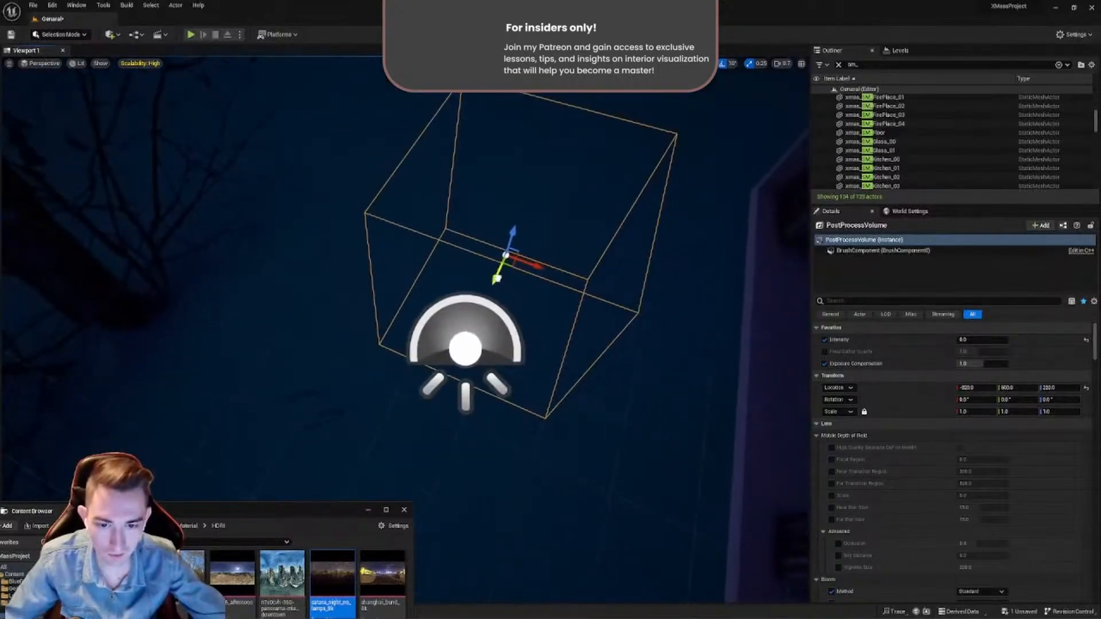
{"action": "left_click_drag", "start_coordinate": [497, 279], "coordinate": [516, 239]}
{"action": "mouse_move", "coordinate": [682, 344]}
{"action": "right_mouse_down"}
{"action": "mouse_move", "coordinate": [763, 384]}
{"action": "mouse_move", "coordinate": [698, 344]}
{"action": "right_mouse_up"}
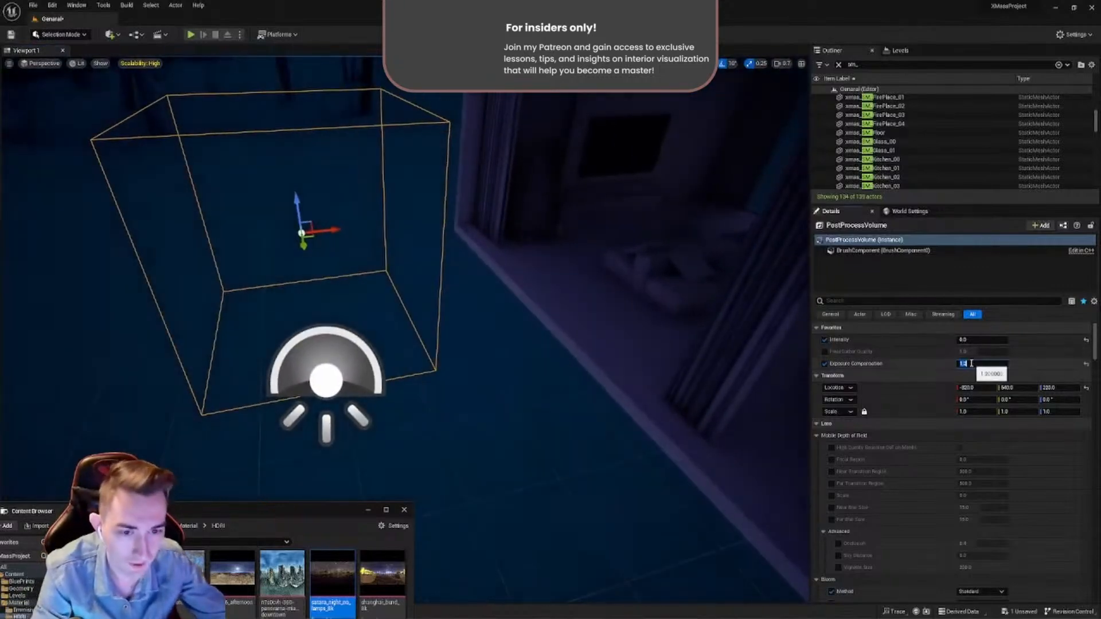
- Set the SkyLight's Intensity Scale to 1.5 and save all unsaved levels and assets
{"action": "left_click", "coordinate": [326, 380]}
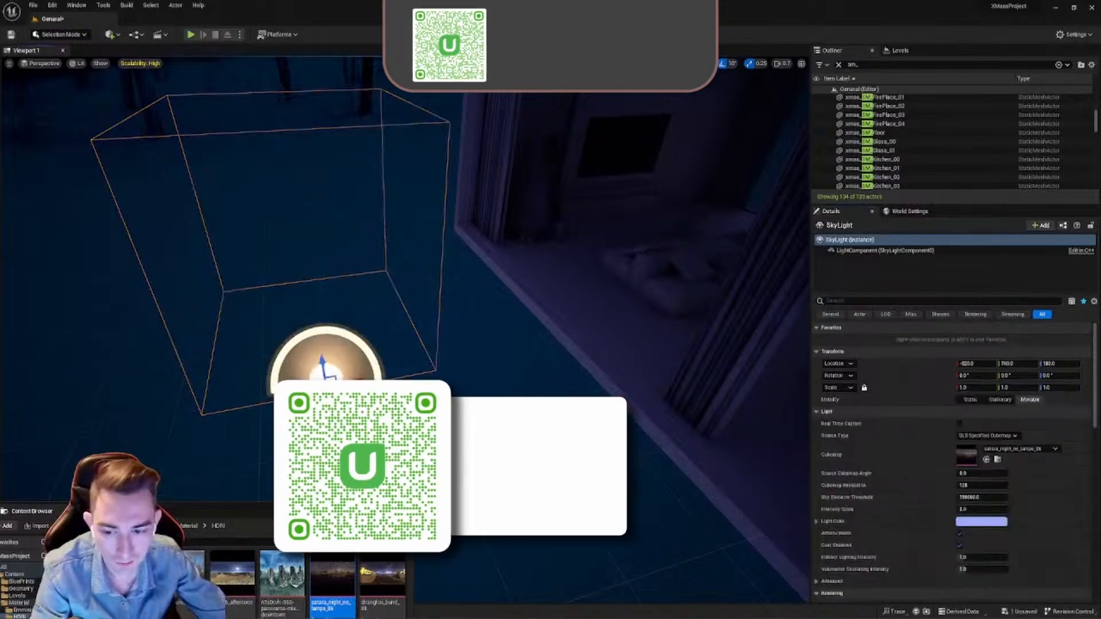
{"action": "left_click", "coordinate": [974, 508]}
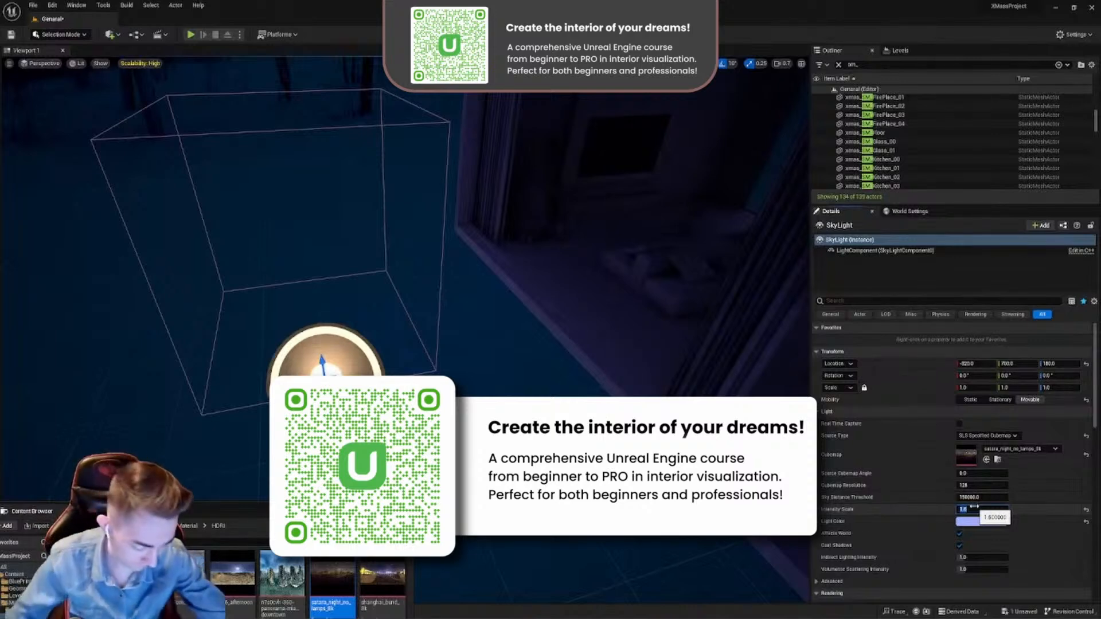
{"action": "right_click_drag", "start_coordinate": [602, 275], "coordinate": [464, 184]}
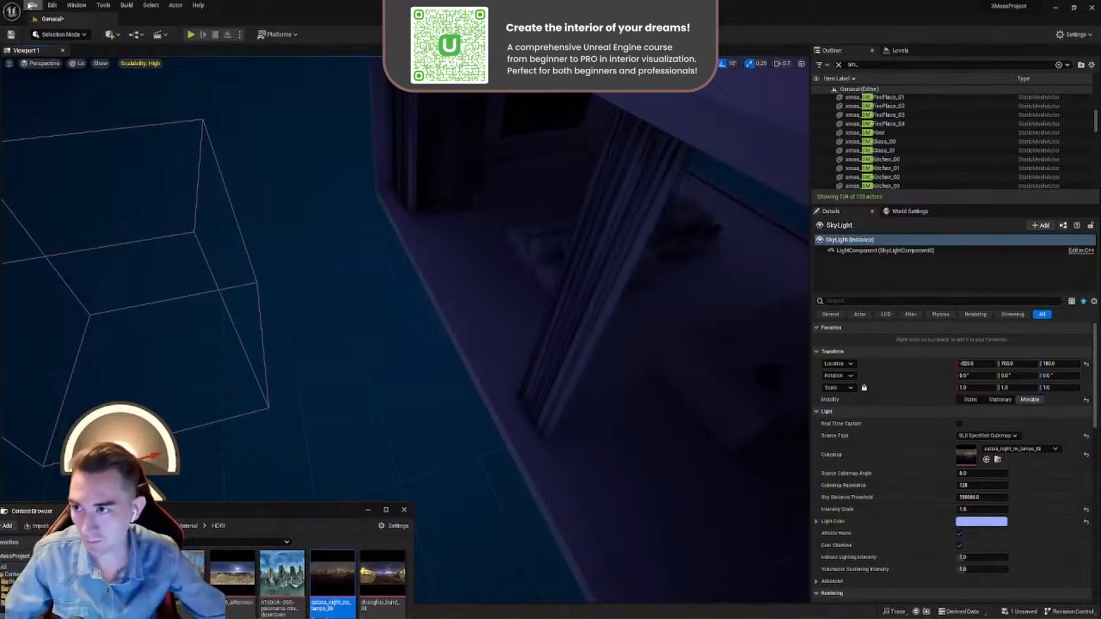
{"action": "left_click", "coordinate": [32, 5]}
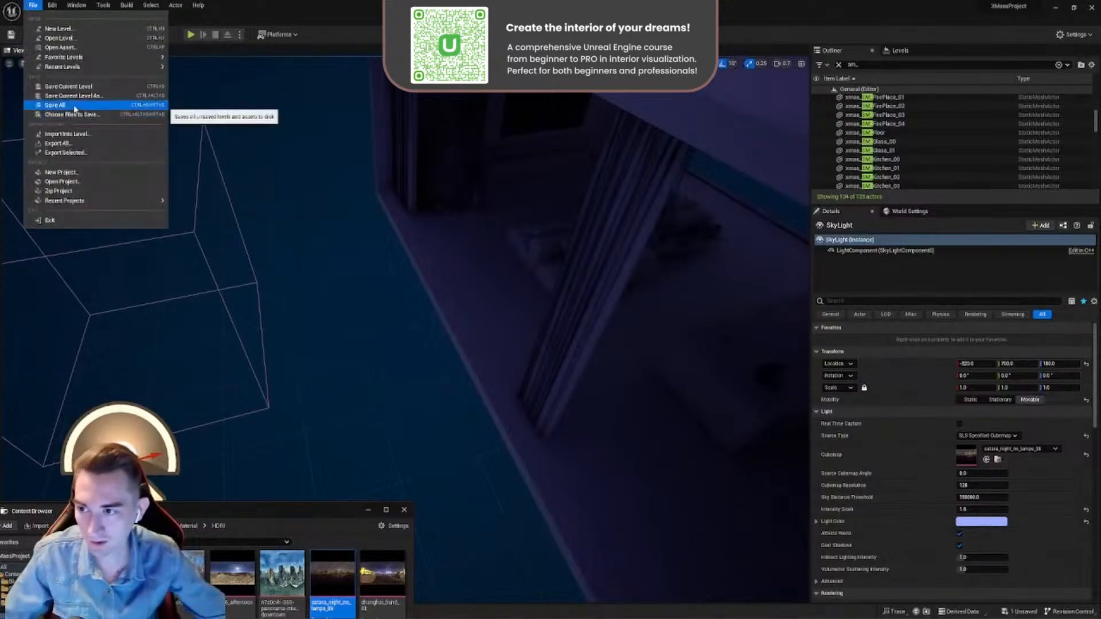
{"action": "left_click", "coordinate": [75, 115]}
- Place a new Spot Light in the kitchen area
{"action": "right_click_drag", "start_coordinate": [358, 210], "coordinate": [509, 289]}
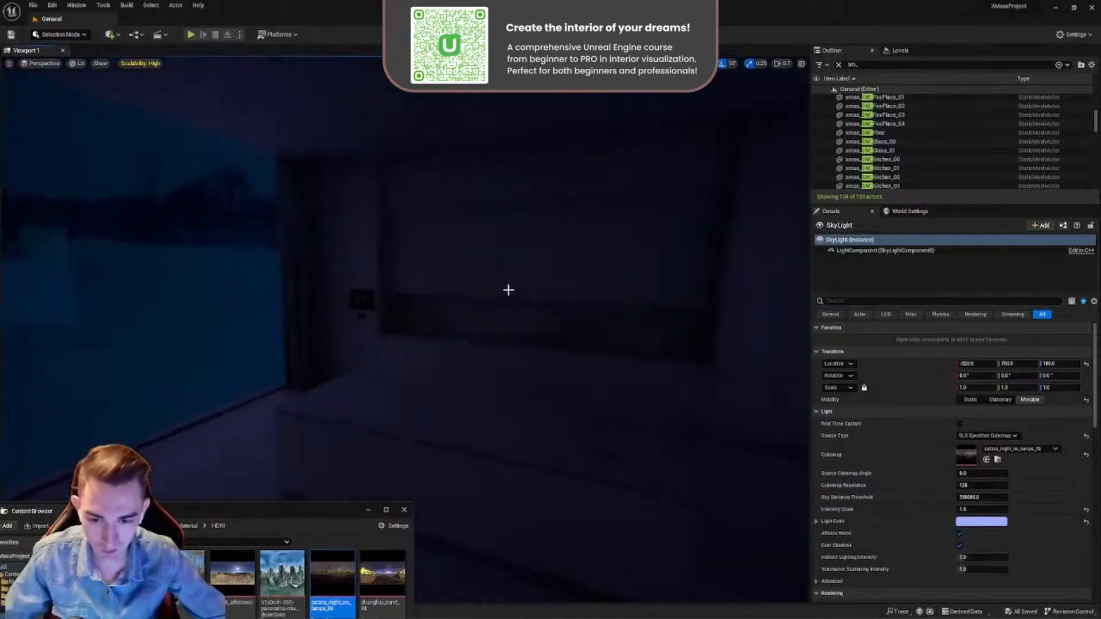
{"action": "right_click_drag", "start_coordinate": [267, 194], "coordinate": [393, 288]}
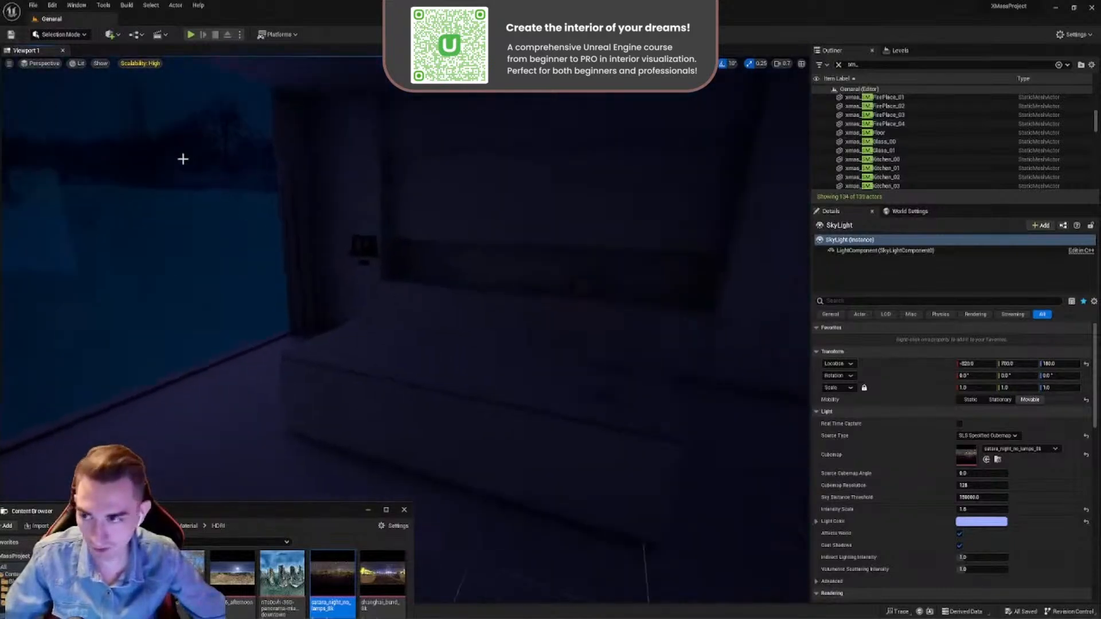
{"action": "left_click", "coordinate": [111, 34]}
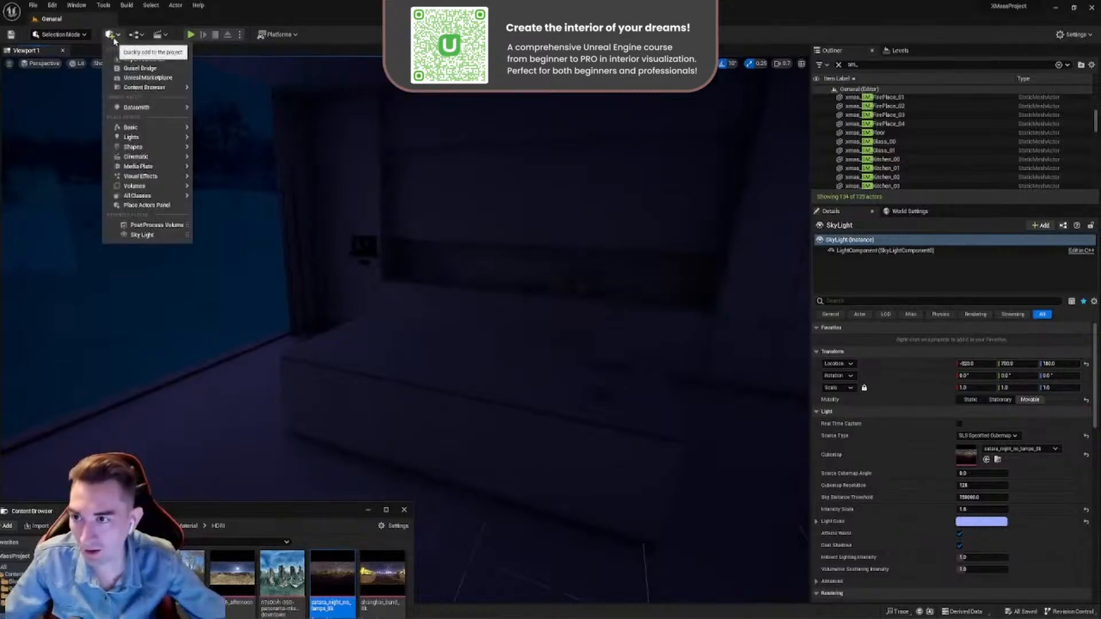
{"action": "mouse_move", "coordinate": [143, 137]}
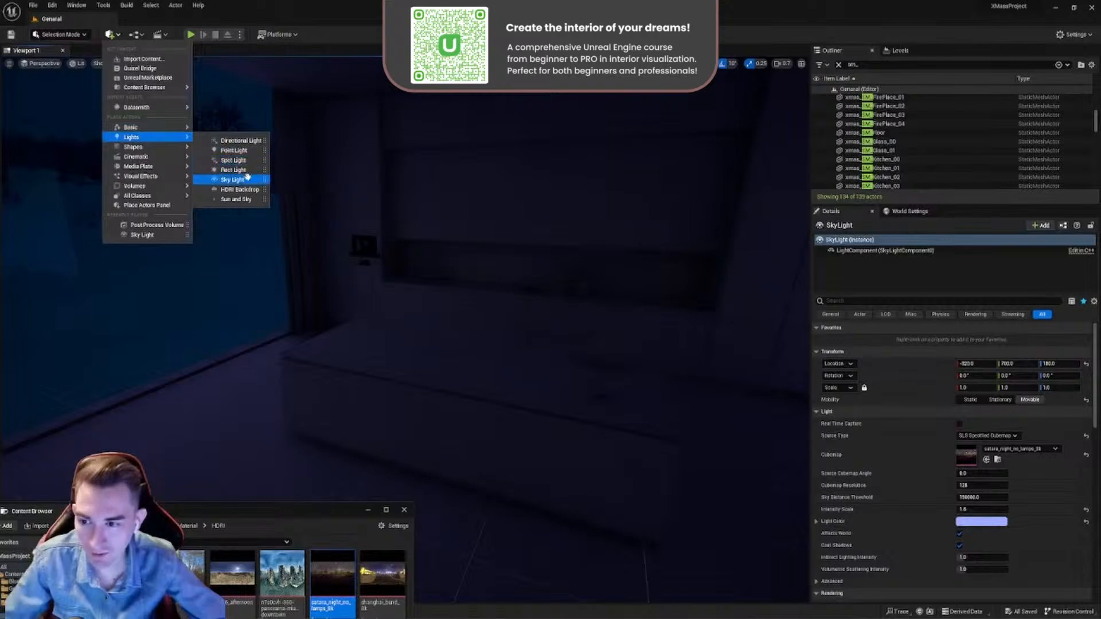
{"action": "left_click_drag", "start_coordinate": [237, 159], "coordinate": [389, 299]}
- Raise the spot light vertically from the kitchen island to near the ceiling
{"action": "left_click_drag", "start_coordinate": [389, 364], "coordinate": [380, 356]}
{"action": "key", "text": "w"}
{"action": "right_click_drag", "start_coordinate": [380, 356], "coordinate": [303, 273]}
{"action": "scroll", "coordinate": [305, 278], "scroll_direction": "down", "scroll_amount": 5}
{"action": "right_click_drag", "start_coordinate": [355, 308], "coordinate": [406, 368]}
{"action": "key", "text": "s"}
{"action": "key", "text": "d"}
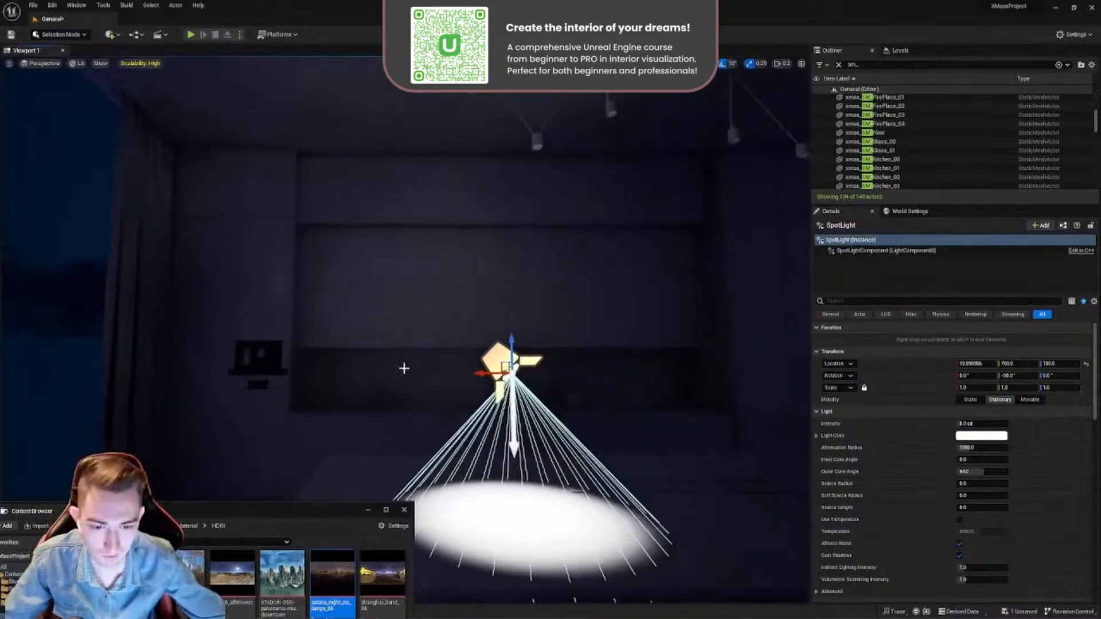
{"action": "left_click_drag", "start_coordinate": [507, 342], "coordinate": [501, 117]}
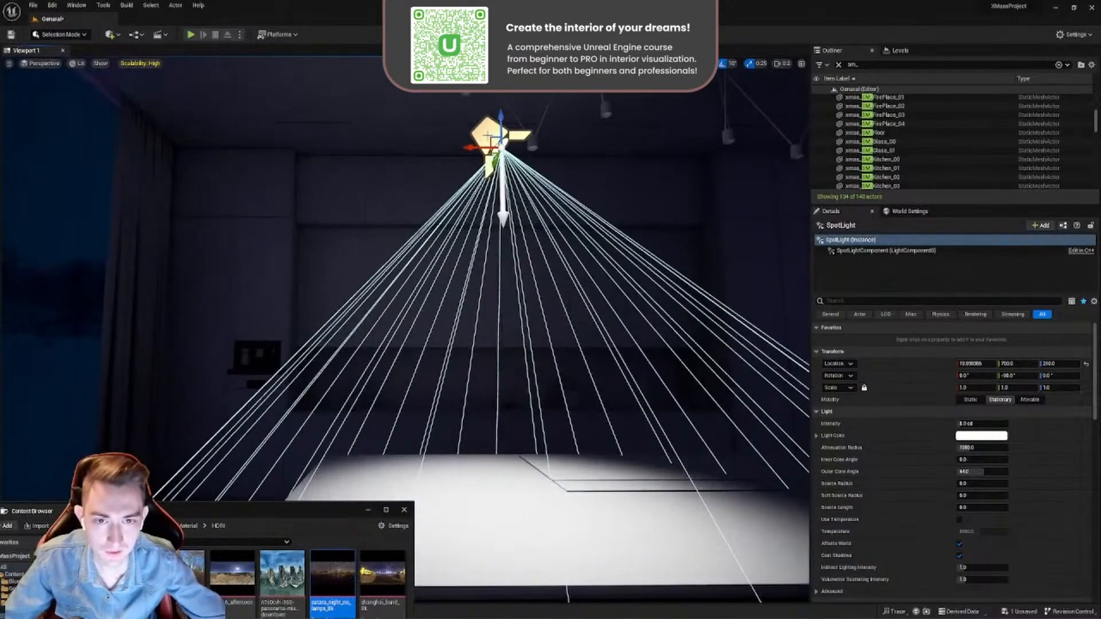
- Fine-tune the spot light's position beneath the ceiling lamps so it shines down on the kitchen island
{"action": "scroll", "coordinate": [525, 201], "scroll_direction": "down", "scroll_amount": 1}
{"action": "right_click_drag", "start_coordinate": [505, 230], "coordinate": [536, 152]}
{"action": "scroll", "coordinate": [481, 195], "scroll_direction": "up", "scroll_amount": 3}
{"action": "right_click_drag", "start_coordinate": [481, 194], "coordinate": [427, 322]}
{"action": "left_click", "coordinate": [442, 254]}
{"action": "right_click_drag", "start_coordinate": [442, 254], "coordinate": [447, 213]}
{"action": "left_click", "coordinate": [408, 285]}
{"action": "left_click_drag", "start_coordinate": [422, 271], "coordinate": [382, 183]}
{"action": "right_click_drag", "start_coordinate": [382, 183], "coordinate": [370, 230]}
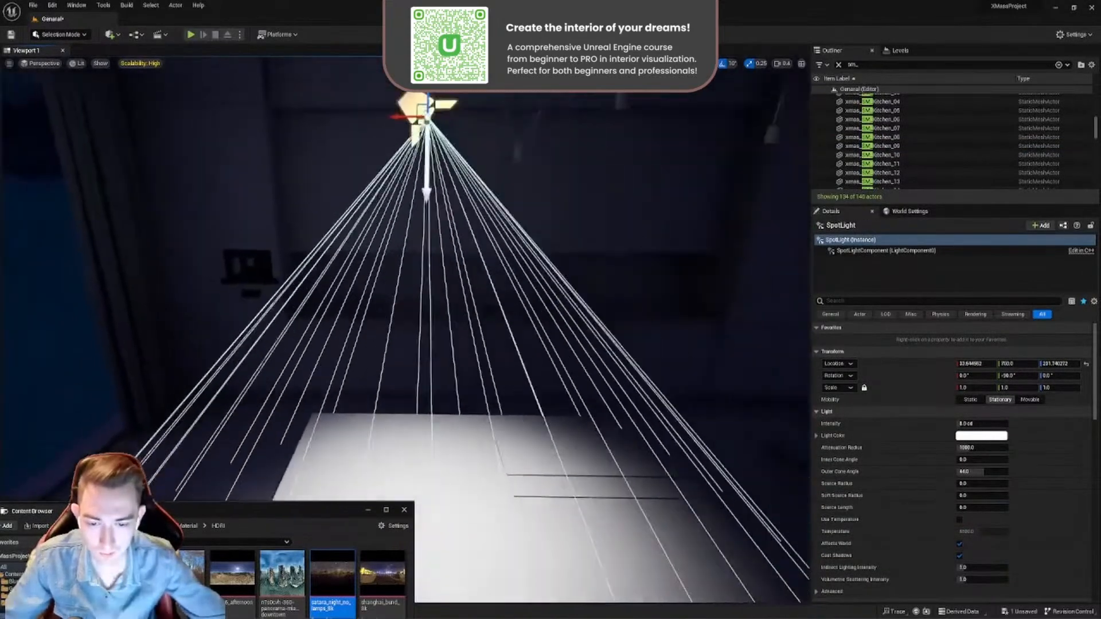
- Duplicate the spot light and position the copy at the same level near the other end of the kitchen island
{"action": "right_click_drag", "start_coordinate": [432, 256], "coordinate": [453, 247]}
{"action": "key", "text": "s"}
{"action": "left_click_drag", "start_coordinate": [317, 229], "coordinate": [581, 239], "text": "alt"}
{"action": "right_click_drag", "start_coordinate": [580, 240], "coordinate": [565, 207]}
{"action": "key", "text": "w"}
{"action": "left_click_drag", "start_coordinate": [299, 225], "coordinate": [365, 167]}
{"action": "right_click_drag", "start_coordinate": [367, 172], "coordinate": [422, 200]}
{"action": "key", "text": "a"}
{"action": "key", "text": "s"}
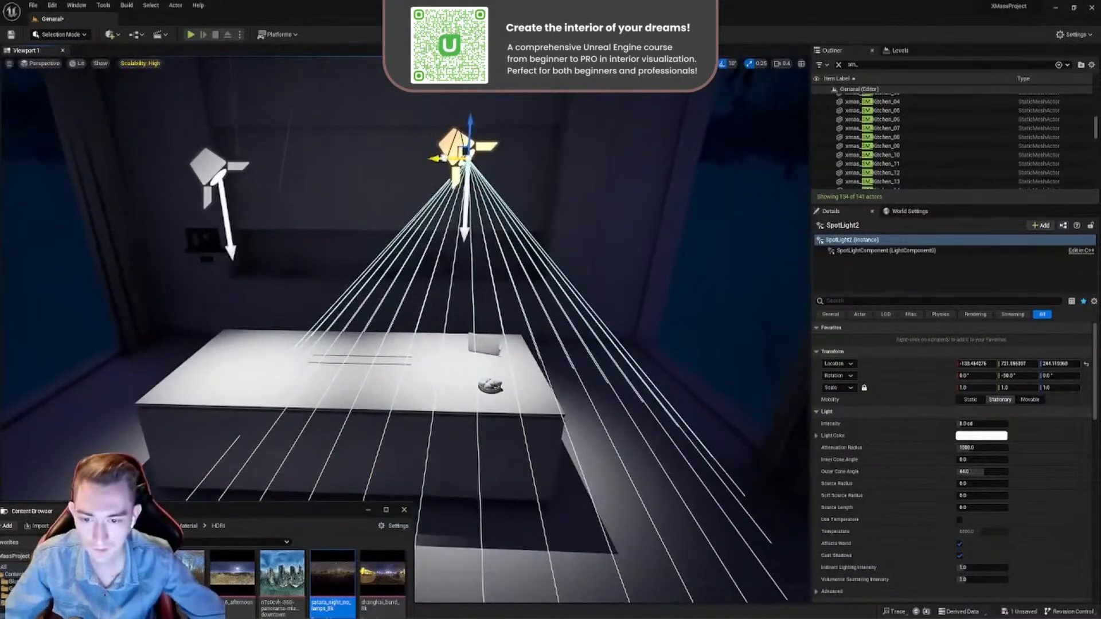
- Duplicate the selected spot light and place the copy midway between the two existing lights above the kitchen island
{"action": "left_click_drag", "start_coordinate": [437, 158], "coordinate": [323, 167], "text": "alt"}
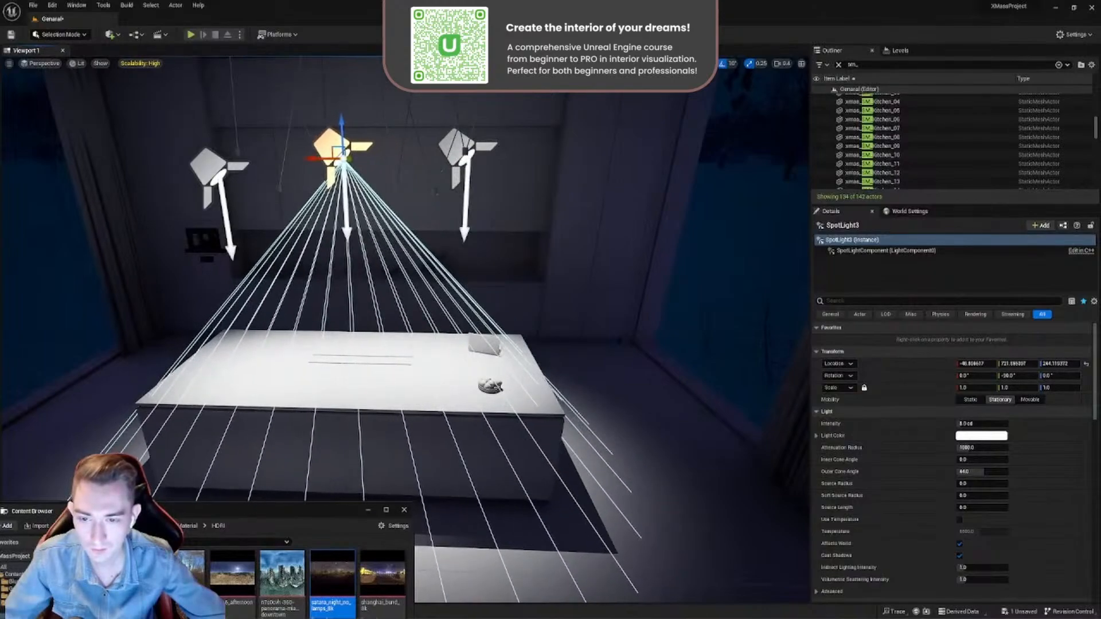
{"action": "key", "text": "s"}
{"action": "right_click_drag", "start_coordinate": [367, 230], "coordinate": [419, 229]}
{"action": "key", "text": "w"}
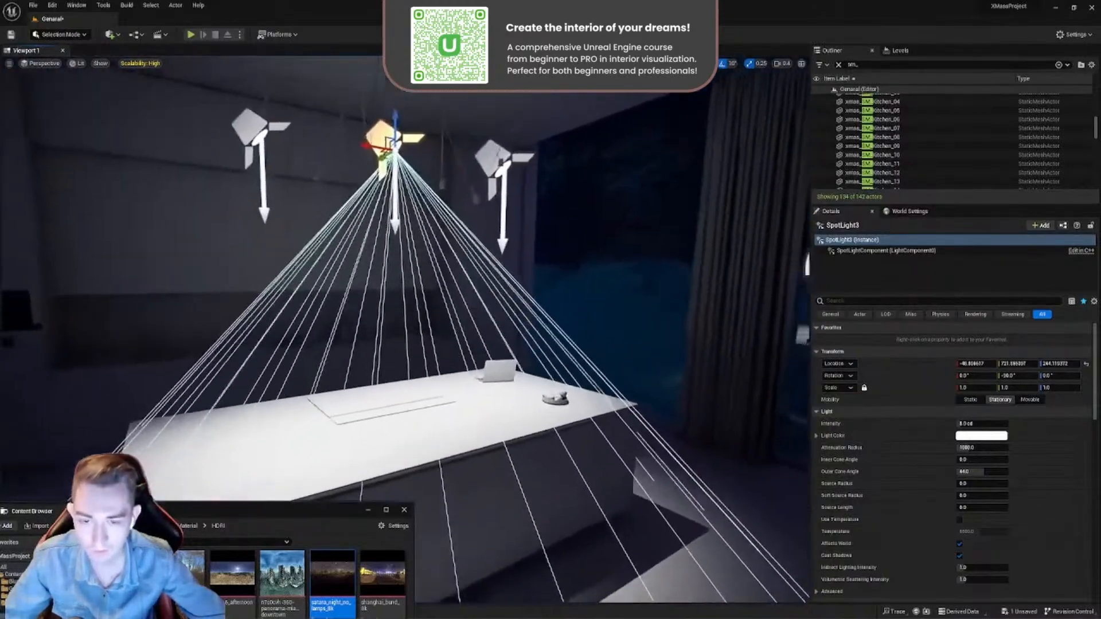
{"action": "key", "text": "s"}
{"action": "mouse_move", "coordinate": [338, 186]}
{"action": "right_mouse_down"}
{"action": "mouse_move", "coordinate": [324, 189]}
{"action": "mouse_move", "coordinate": [338, 186]}
{"action": "right_mouse_up"}
- Select all three spot lights above the kitchen island and set their mobility to Movable
{"action": "left_click", "coordinate": [366, 183], "text": "ctrl"}
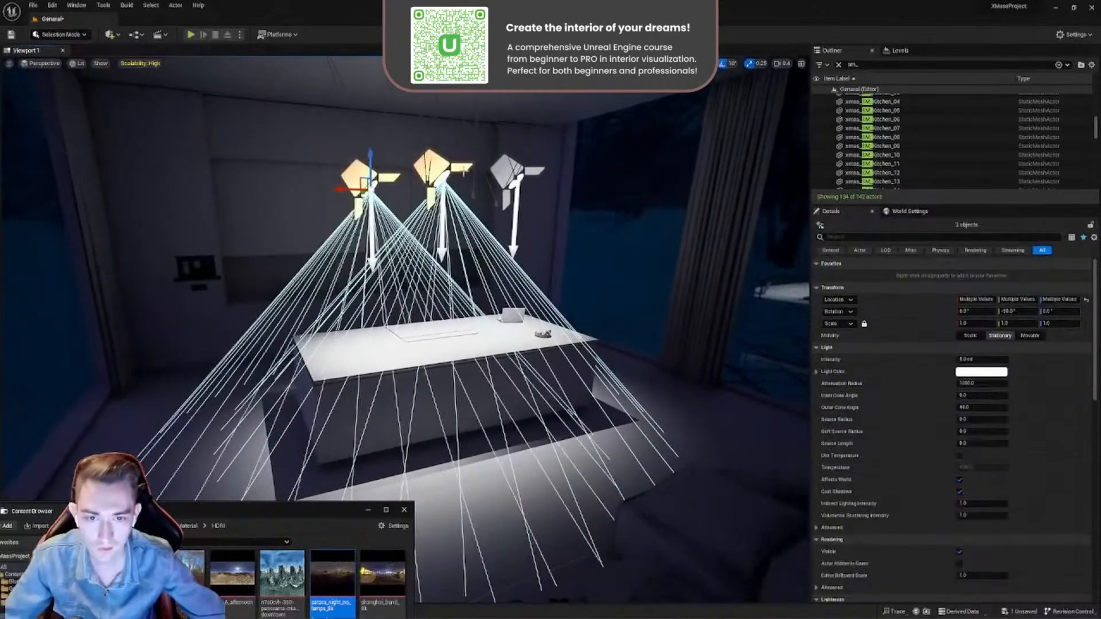
{"action": "left_click", "coordinate": [367, 183]}
{"action": "left_click", "coordinate": [434, 168], "text": "ctrl"}
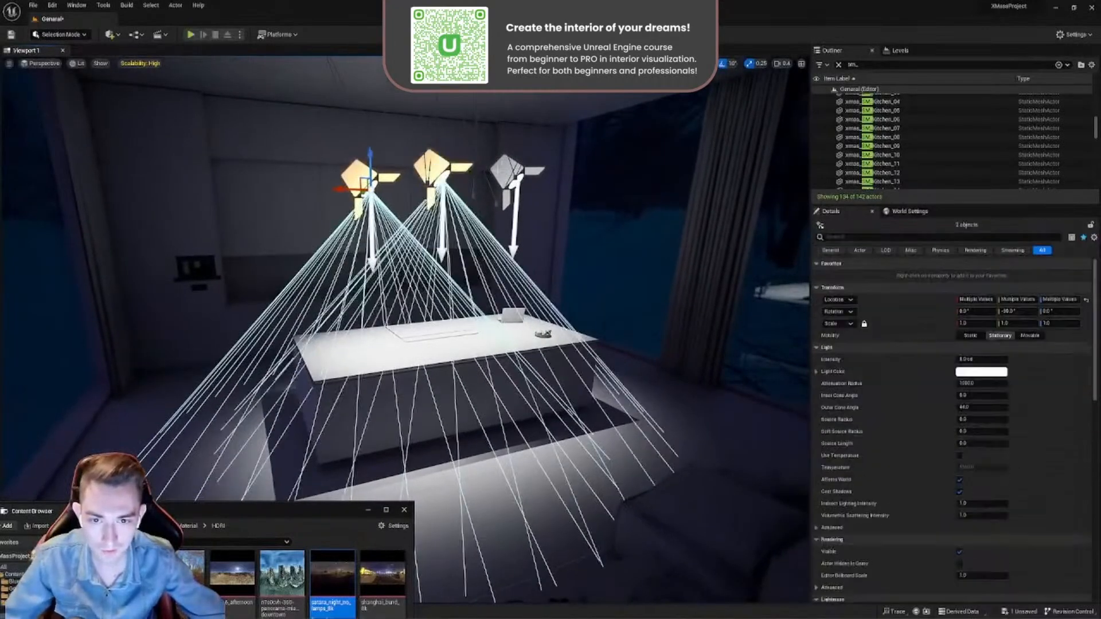
{"action": "key", "text": "ctrl+z"}
{"action": "left_click", "coordinate": [498, 167], "text": "ctrl"}
{"action": "right_click_drag", "start_coordinate": [507, 191], "coordinate": [495, 215]}
{"action": "key", "text": "g"}
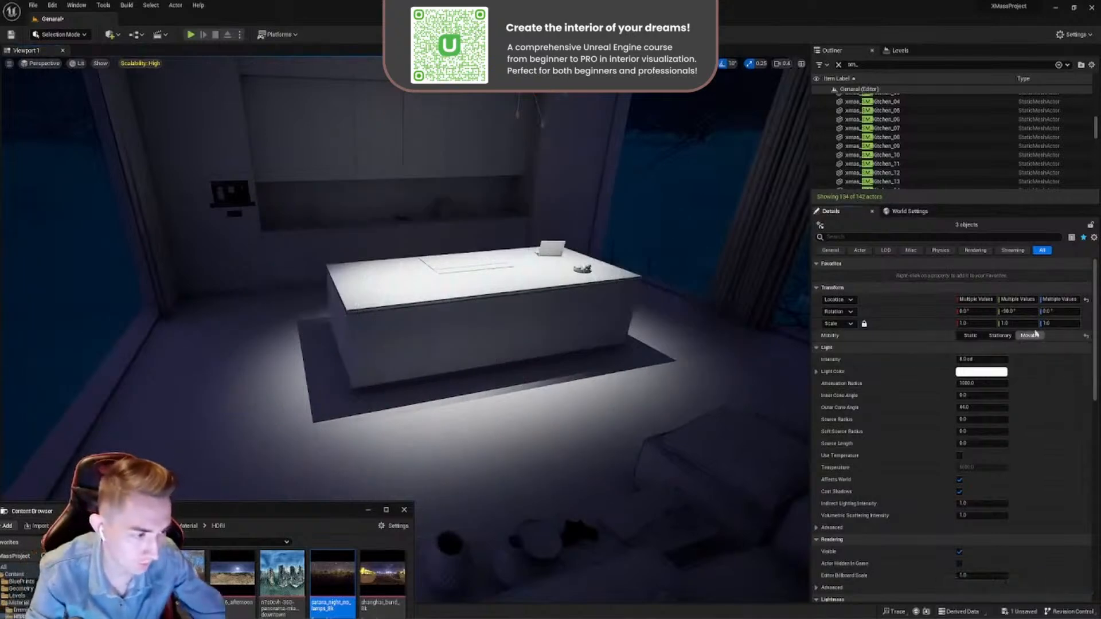
- Set the three spot lights' intensity to 1.0 cd and enable their color temperature at 4200
{"action": "right_click_drag", "start_coordinate": [687, 318], "coordinate": [663, 241]}
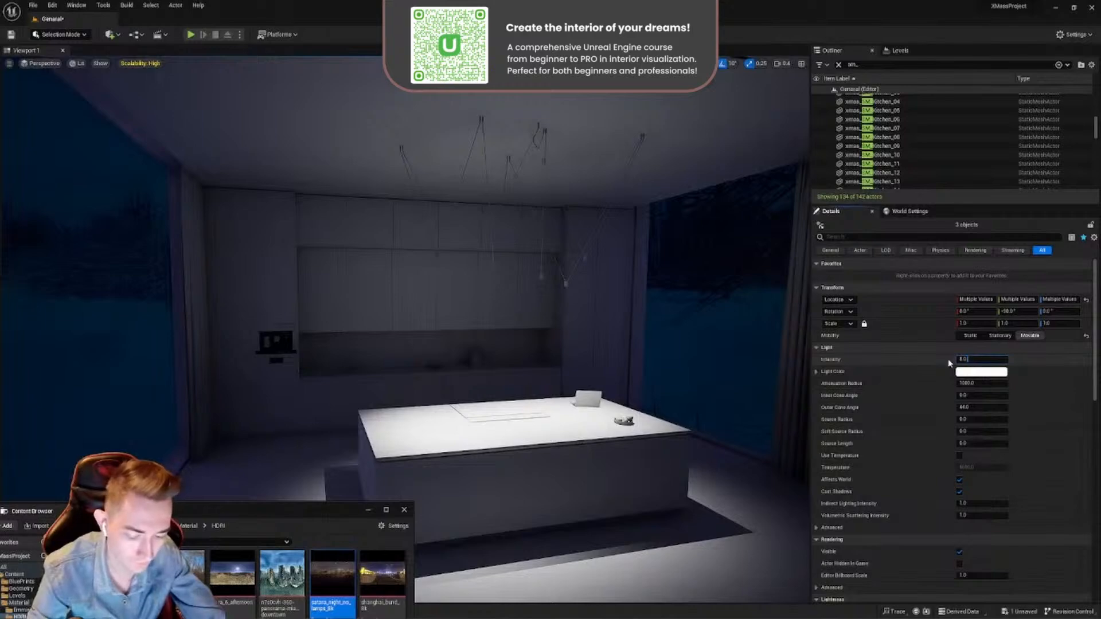
{"action": "key", "text": "Return"}
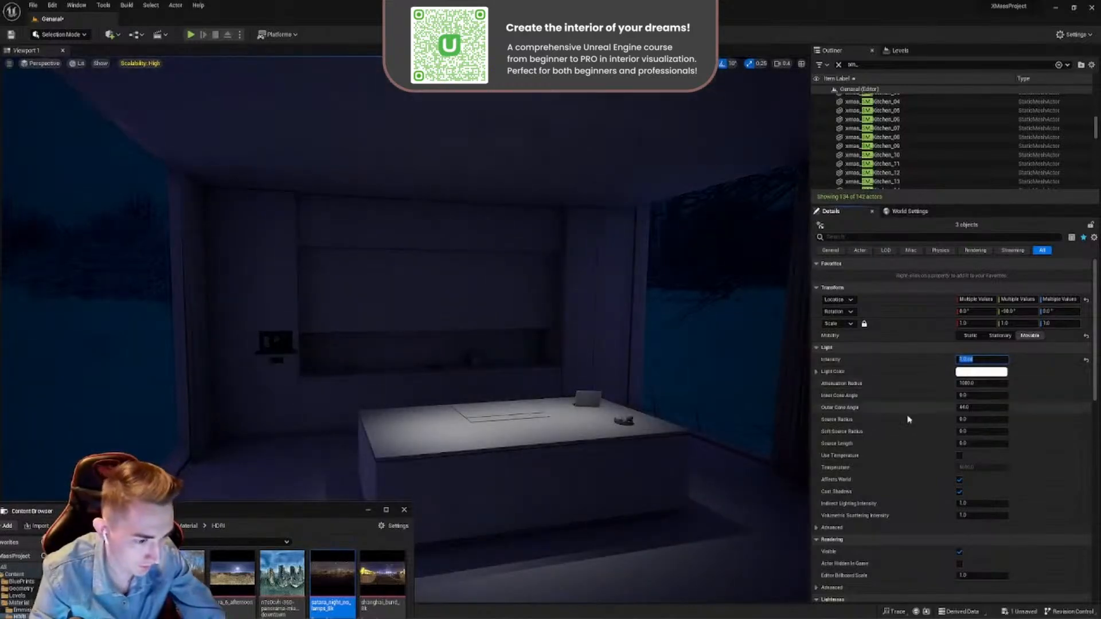
{"action": "left_click", "coordinate": [959, 456]}
{"action": "left_click", "coordinate": [978, 468]}
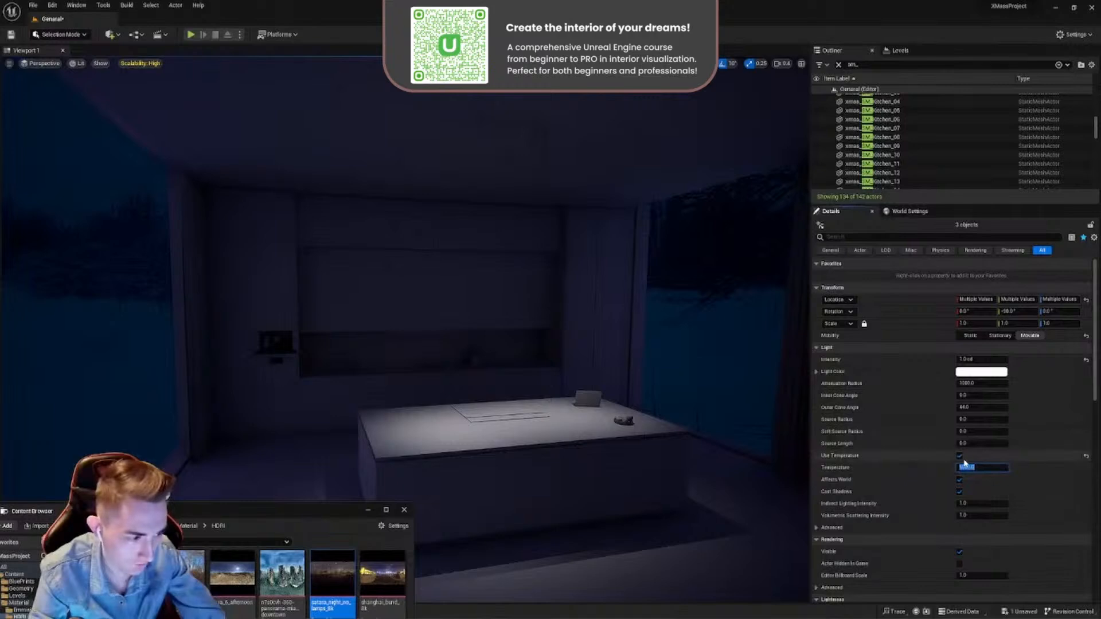
{"action": "left_click", "coordinate": [981, 372]}
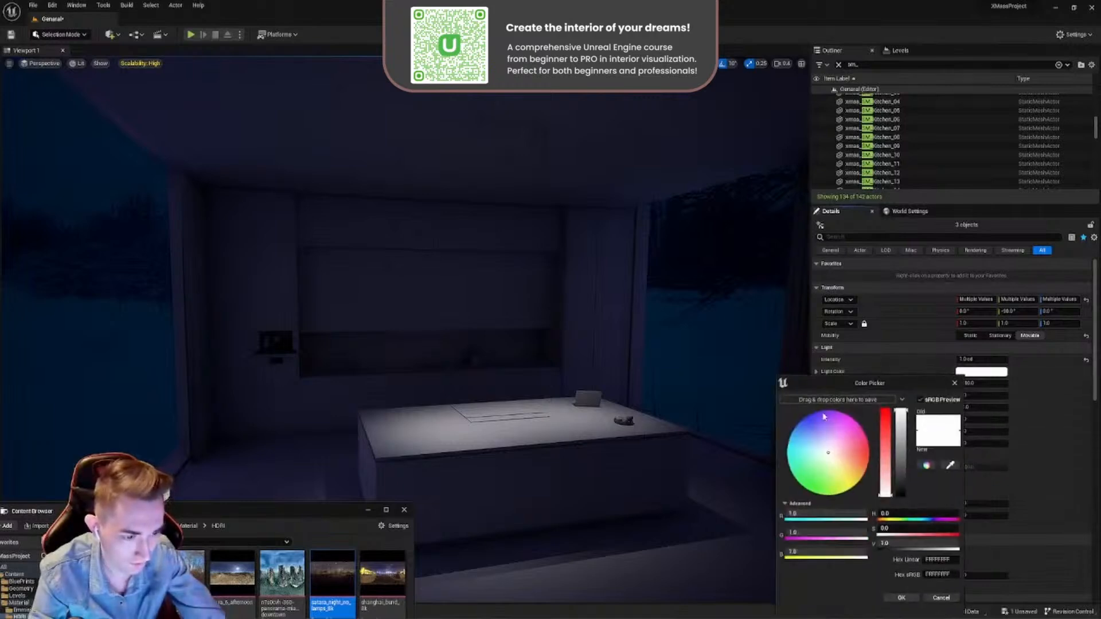
{"action": "left_click", "coordinate": [805, 434]}
{"action": "left_click_drag", "start_coordinate": [805, 434], "coordinate": [851, 493]}
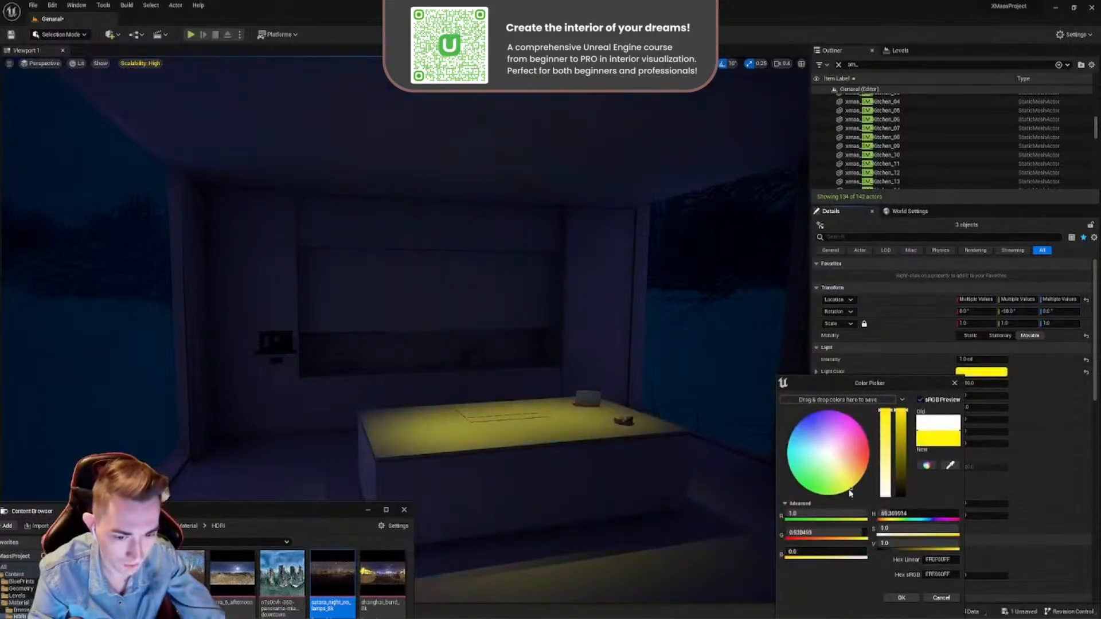
{"action": "left_click", "coordinate": [942, 597]}
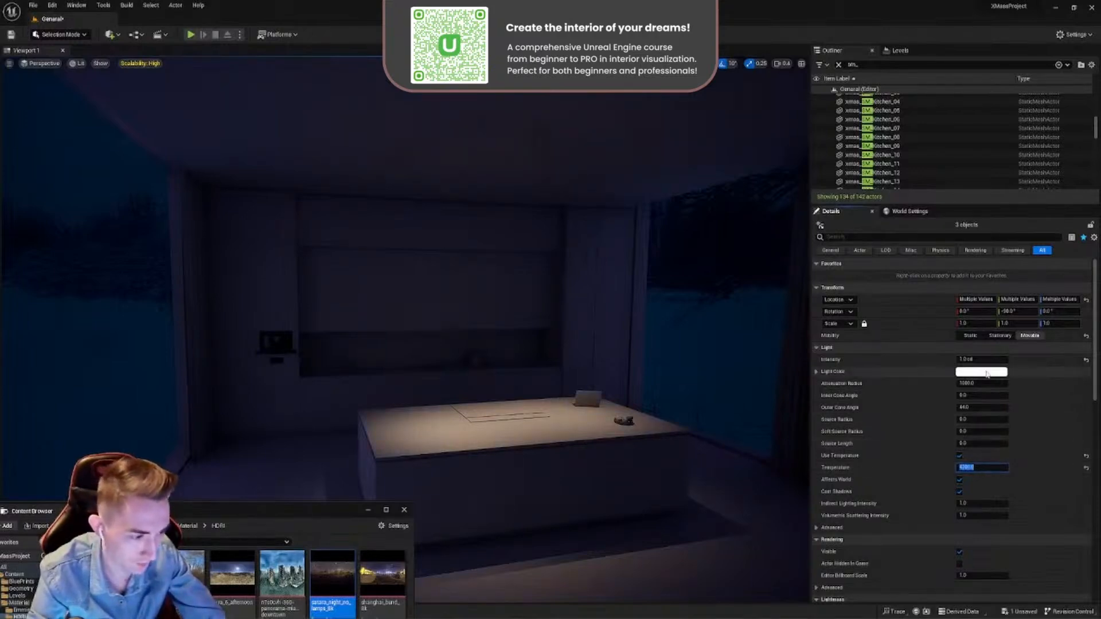
- Show the light icons and select only the spot light at the island end opposite the laptop
{"action": "mouse_move", "coordinate": [629, 387]}
{"action": "right_mouse_down"}
{"action": "mouse_move", "coordinate": [709, 386]}
{"action": "mouse_move", "coordinate": [644, 383]}
{"action": "right_mouse_up"}
{"action": "key", "text": "w"}
{"action": "scroll", "coordinate": [683, 387], "scroll_direction": "up", "scroll_amount": 2}
{"action": "key", "text": "s"}
{"action": "scroll", "coordinate": [643, 383], "scroll_direction": "down", "scroll_amount": 1}
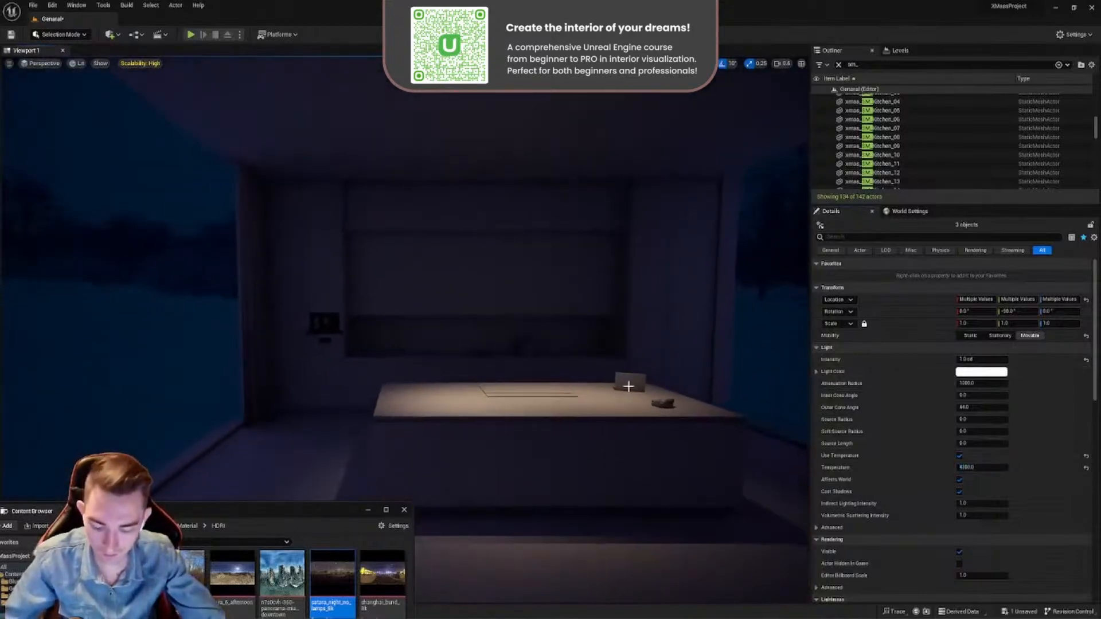
{"action": "key", "text": "g"}
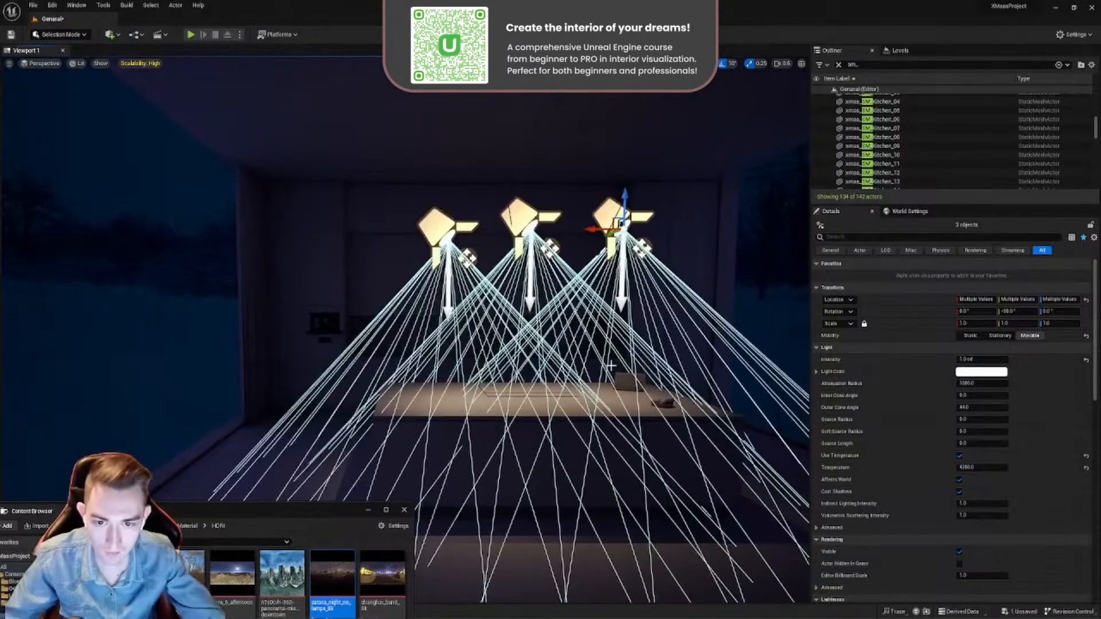
{"action": "left_click", "coordinate": [437, 227]}
{"action": "key", "text": "w"}
{"action": "right_click_drag", "start_coordinate": [453, 186], "coordinate": [483, 172]}
{"action": "key", "text": "a"}
{"action": "key", "text": "s"}
{"action": "key", "text": "w"}
{"action": "key", "text": "a"}
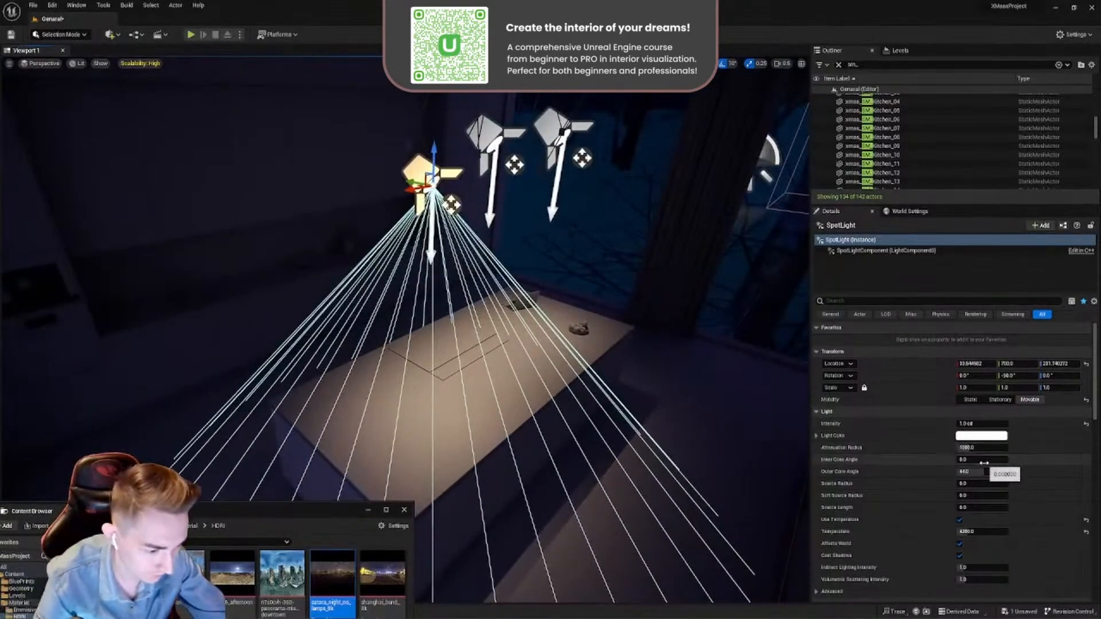
- Try an inner cone angle of 20 on the selected spot light and return it to 0
{"action": "type", "text": "20"}
{"action": "key", "text": "Return"}
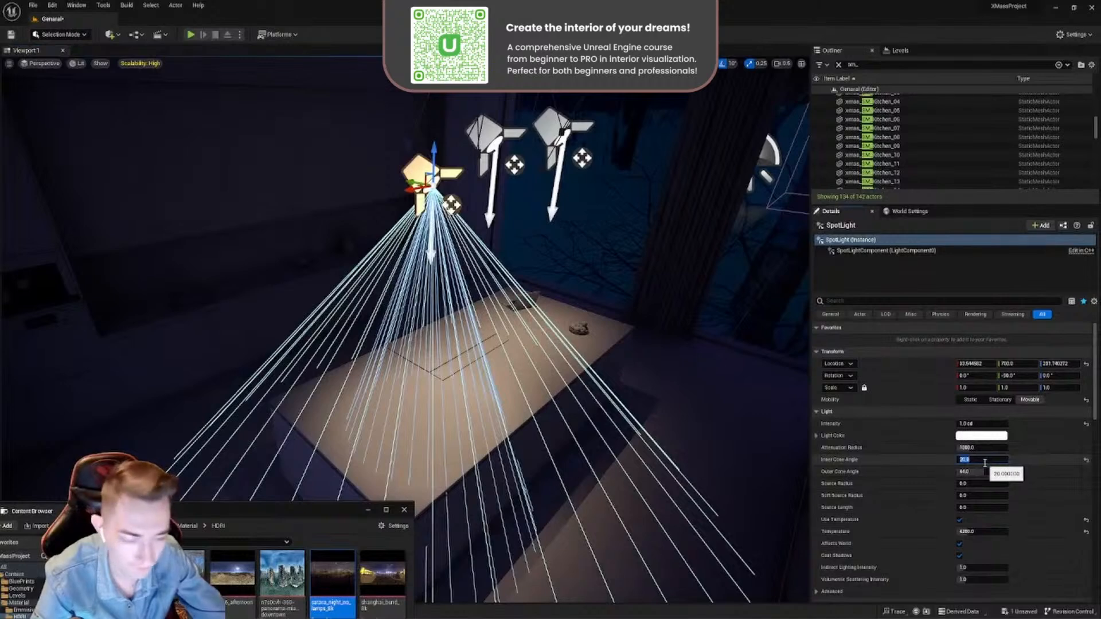
{"action": "type", "text": "0"}
{"action": "key", "text": "Return"}
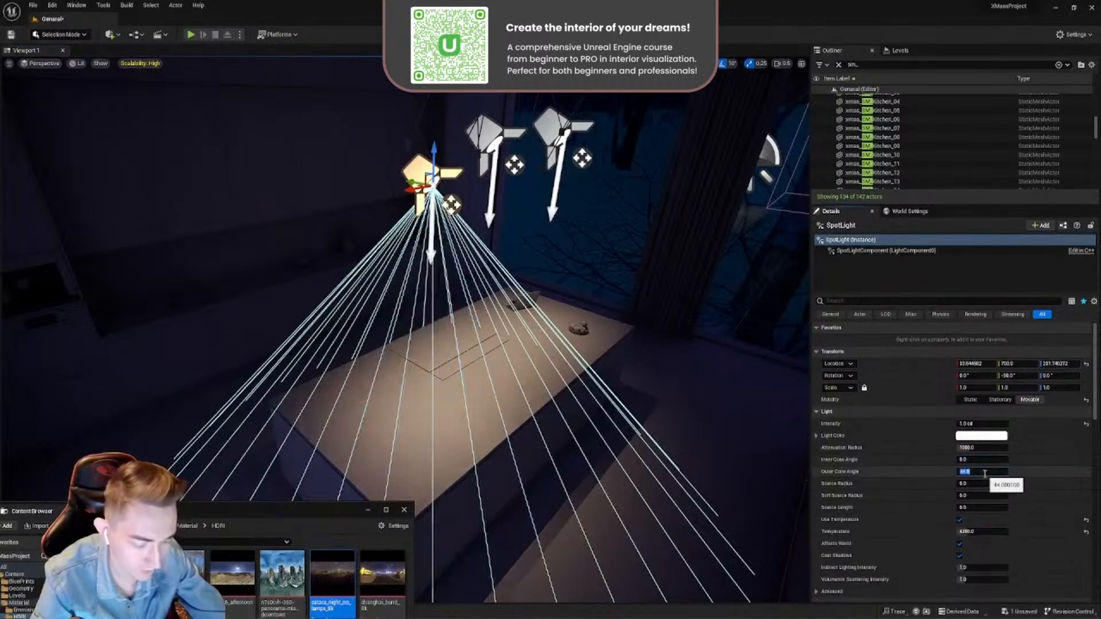
- Compare outer cone angles of 50, 60 and 70 on the selected spot light and settle on 60
{"action": "type", "text": "50"}
{"action": "key", "text": "Return"}
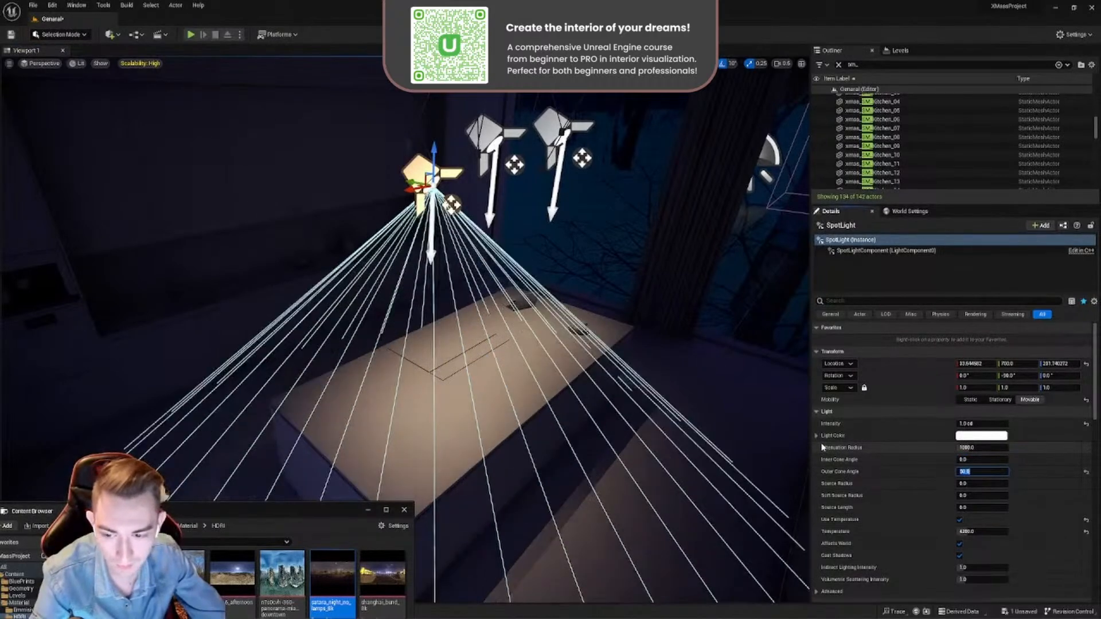
{"action": "type", "text": "60"}
{"action": "key", "text": "Return"}
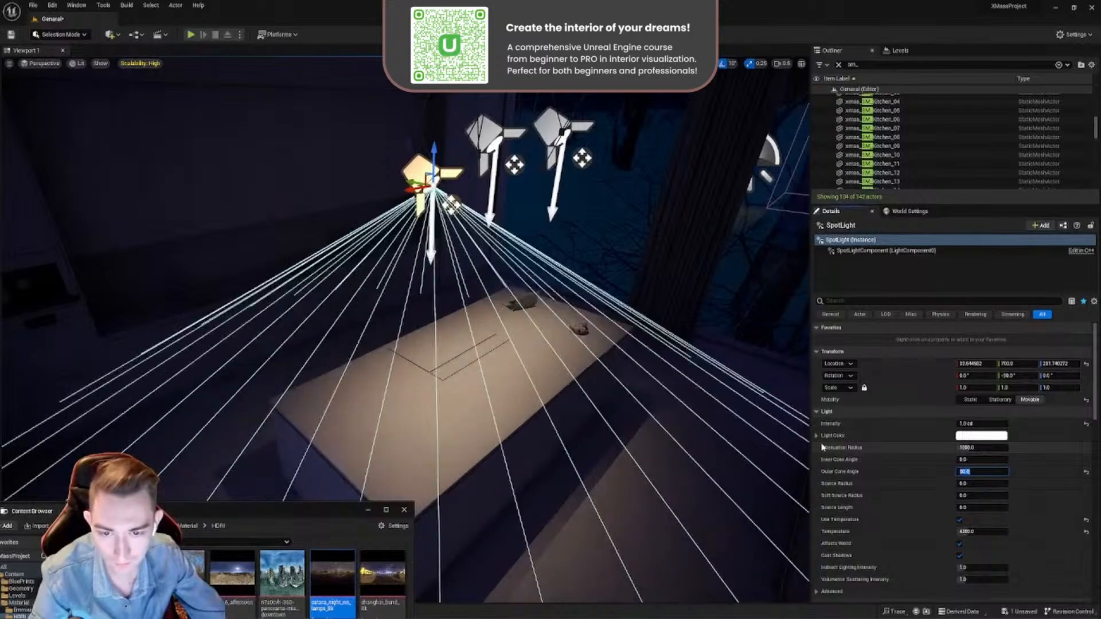
{"action": "type", "text": "70"}
{"action": "key", "text": "Return"}
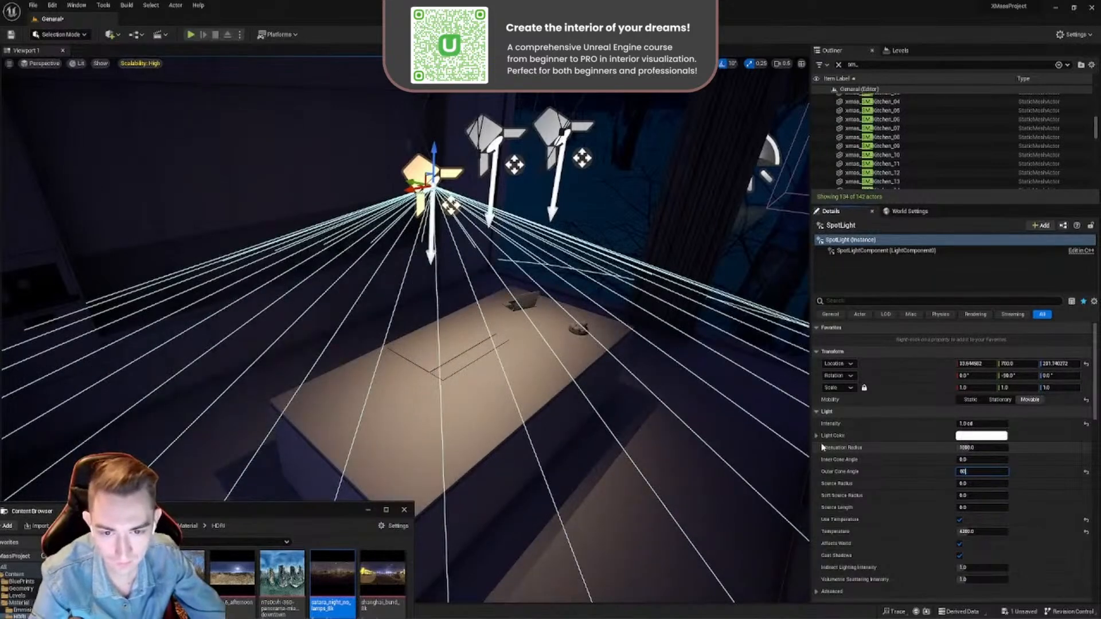
{"action": "key", "text": "Return"}
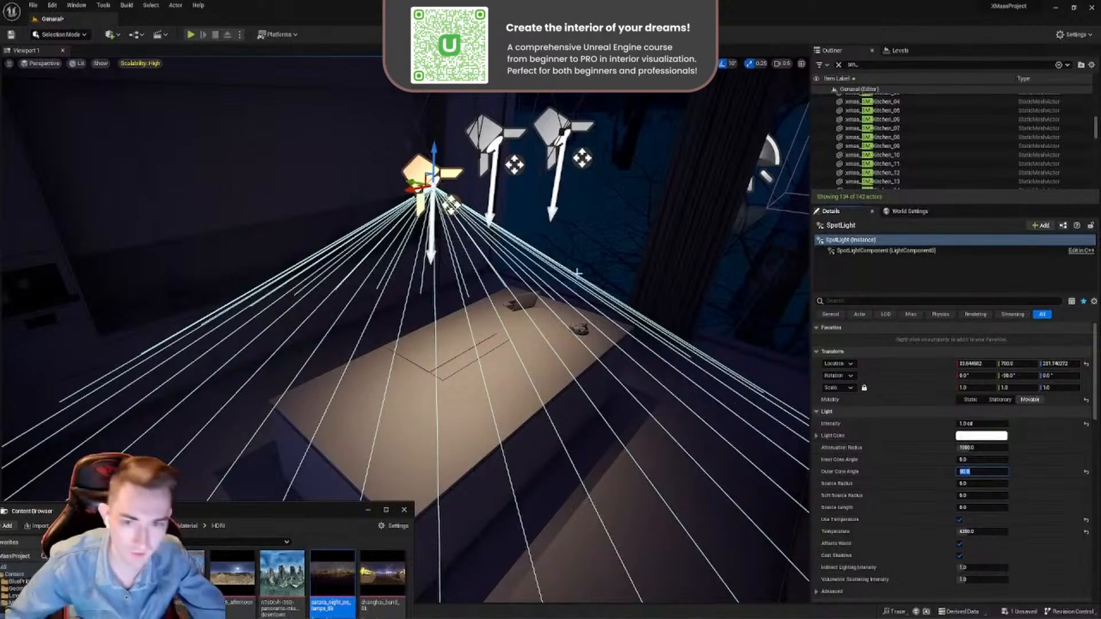
- Set the outer cone angle of the other two spot lights to 60
{"action": "left_click", "coordinate": [494, 131]}
{"action": "left_click", "coordinate": [556, 125], "text": "ctrl"}
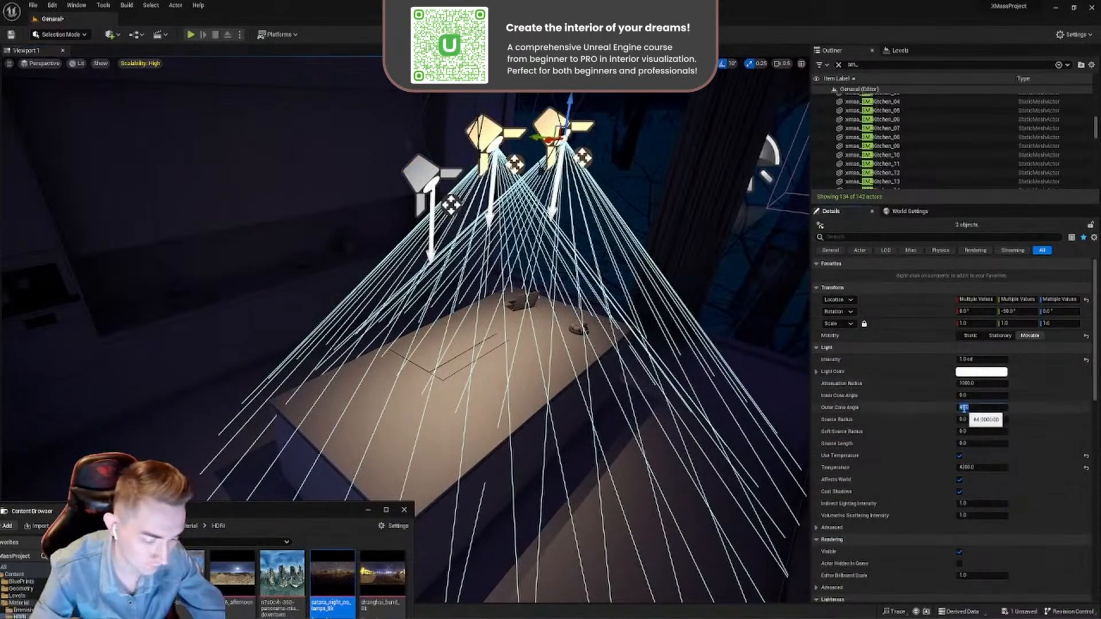
{"action": "left_click", "coordinate": [964, 408]}
{"action": "type", "text": "60"}
{"action": "key", "text": "Return"}
{"action": "right_click_drag", "start_coordinate": [567, 348], "coordinate": [495, 371]}
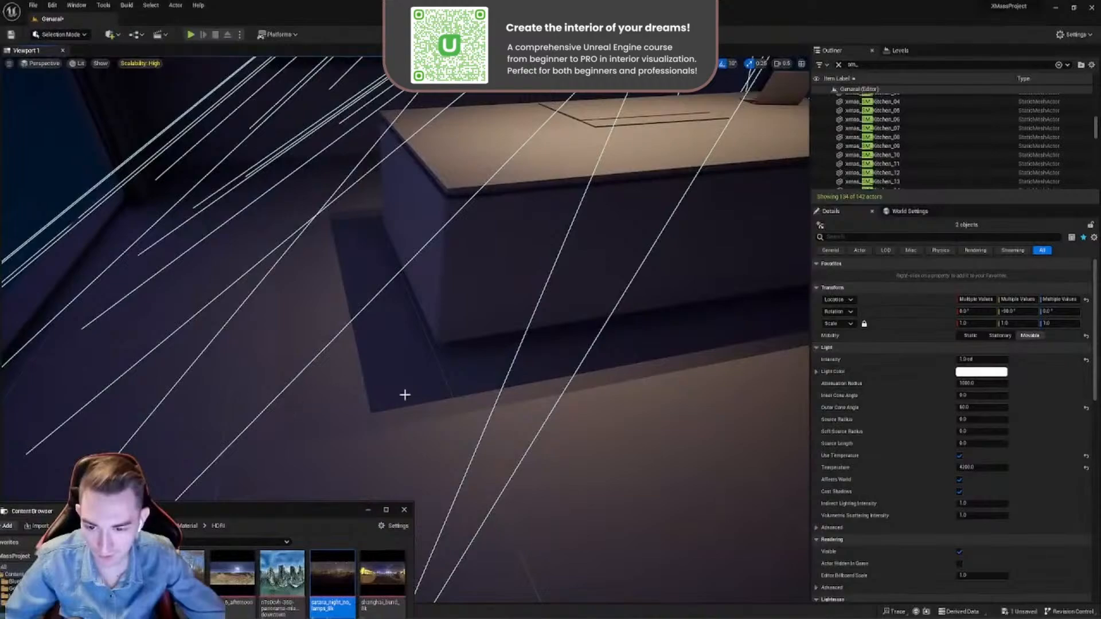
- Soften the shadows of all three spot lights by trying a source radius of 20 and settling on 10
{"action": "right_click_drag", "start_coordinate": [508, 402], "coordinate": [486, 275]}
{"action": "left_click", "coordinate": [379, 193], "text": "ctrl"}
{"action": "right_click_drag", "start_coordinate": [379, 195], "coordinate": [320, 244]}
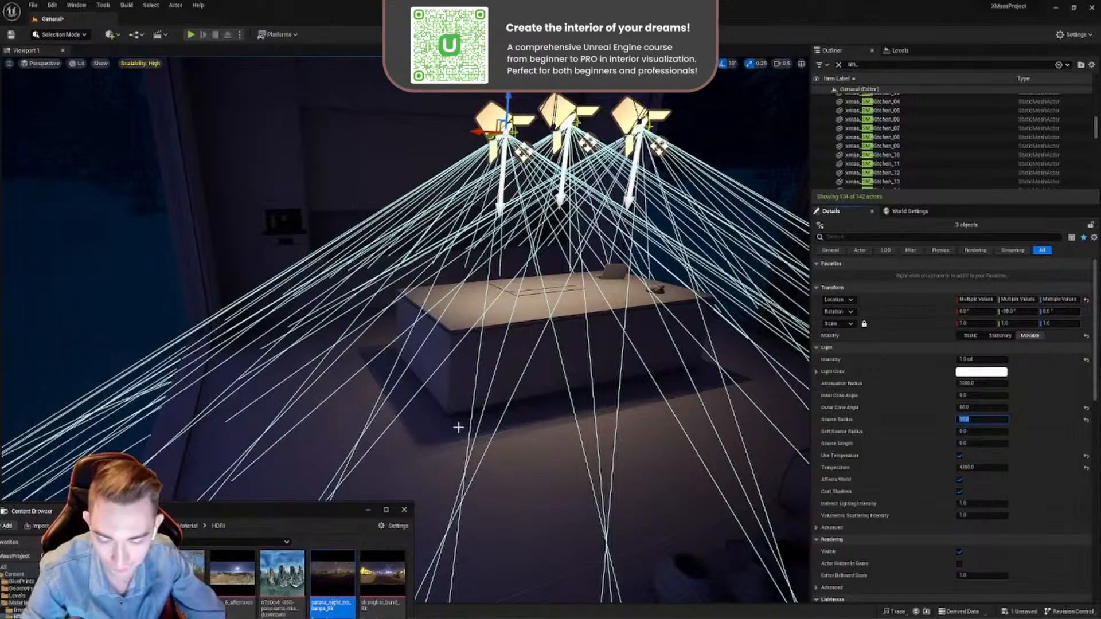
{"action": "scroll", "coordinate": [458, 427], "scroll_direction": "down", "scroll_amount": 8}
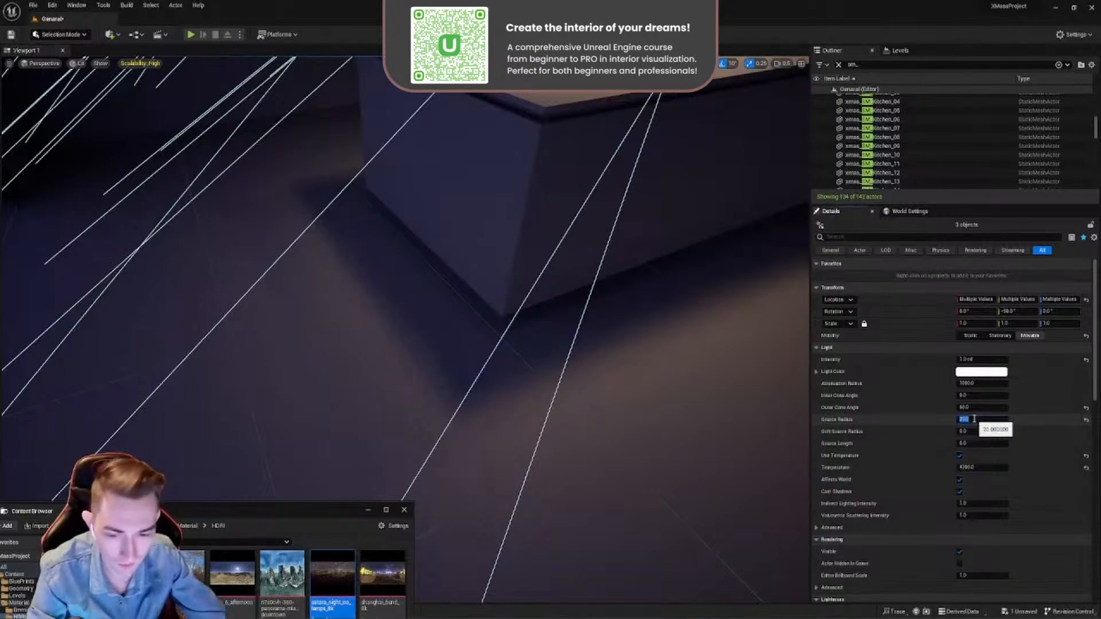
{"action": "key", "text": "Return"}
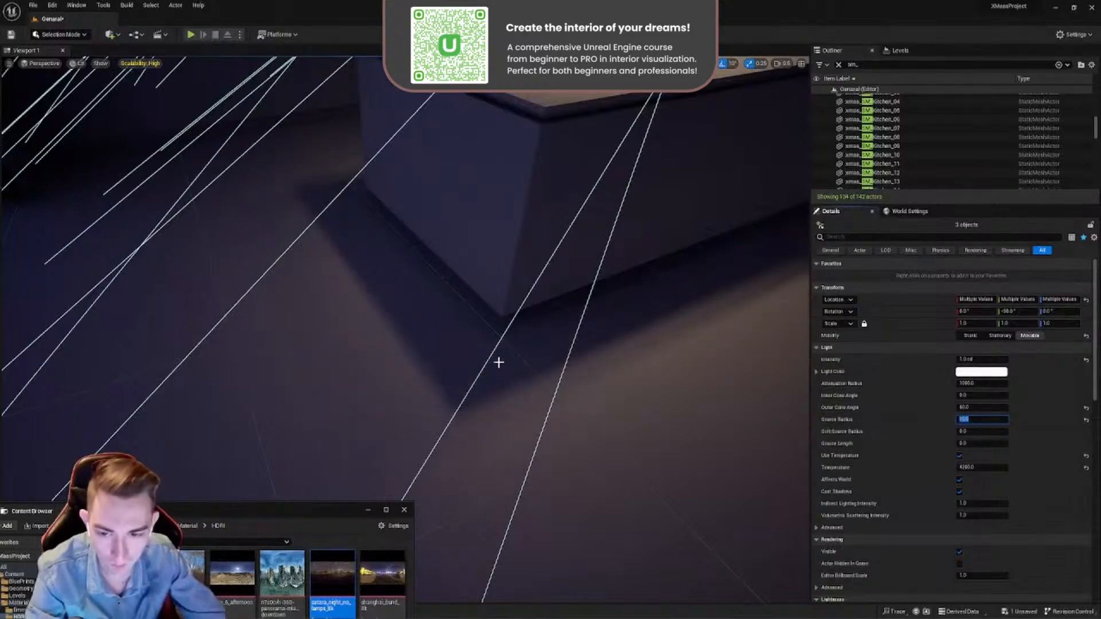
- Lower the spot light at the laptop end of the island toward the height of the hanging pendant lamps
{"action": "right_click_drag", "start_coordinate": [513, 372], "coordinate": [500, 321]}
{"action": "left_click", "coordinate": [525, 382]}
{"action": "mouse_move", "coordinate": [591, 220]}
{"action": "right_mouse_down"}
{"action": "mouse_move", "coordinate": [625, 230]}
{"action": "mouse_move", "coordinate": [591, 228]}
{"action": "right_mouse_up"}
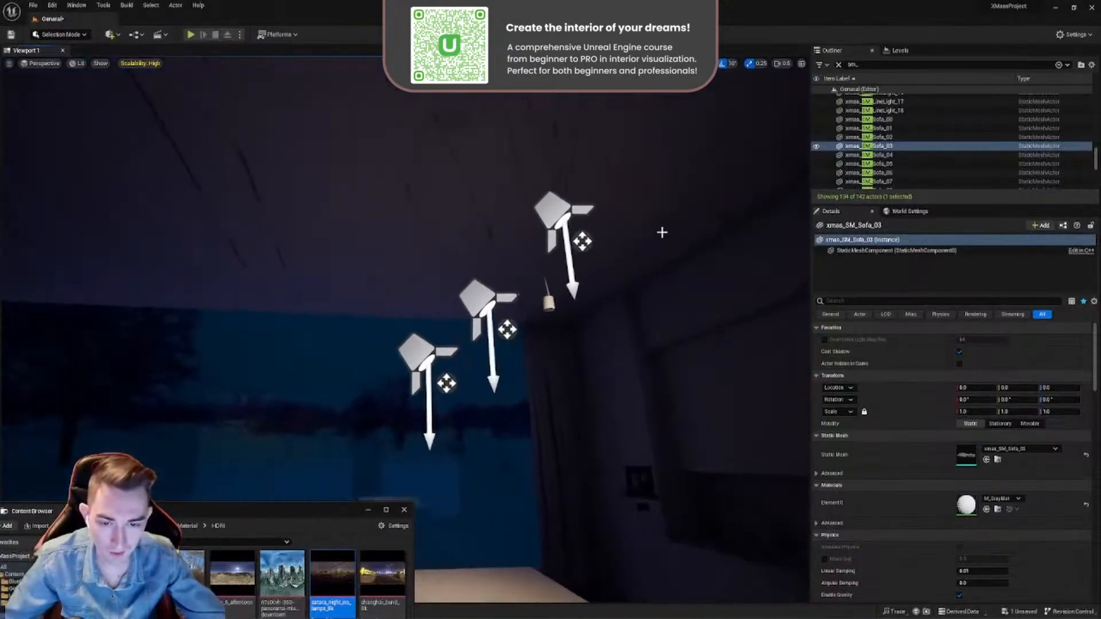
{"action": "mouse_move", "coordinate": [547, 270]}
{"action": "right_mouse_down"}
{"action": "mouse_move", "coordinate": [561, 238]}
{"action": "mouse_move", "coordinate": [502, 238]}
{"action": "mouse_move", "coordinate": [528, 267]}
{"action": "right_mouse_up"}
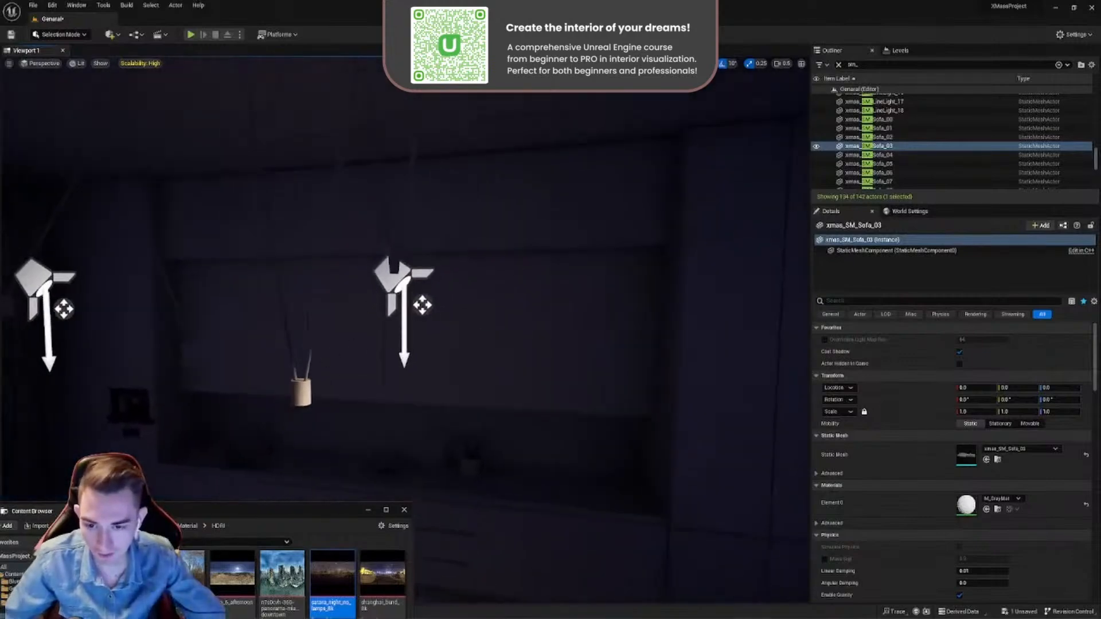
{"action": "left_click", "coordinate": [393, 273]}
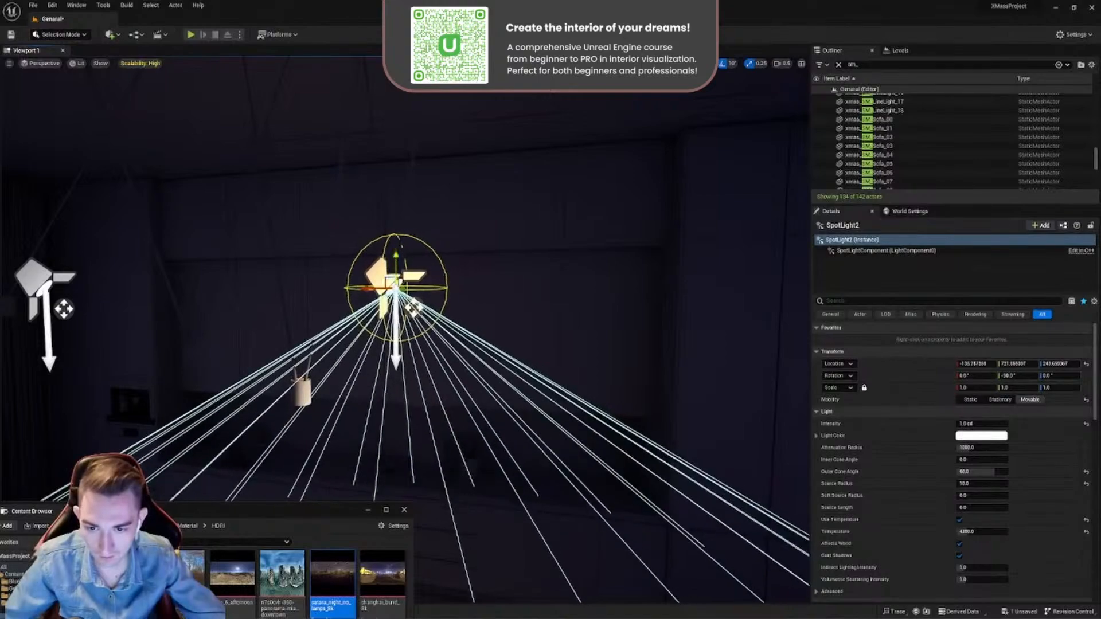
{"action": "right_click_drag", "start_coordinate": [395, 287], "coordinate": [348, 274]}
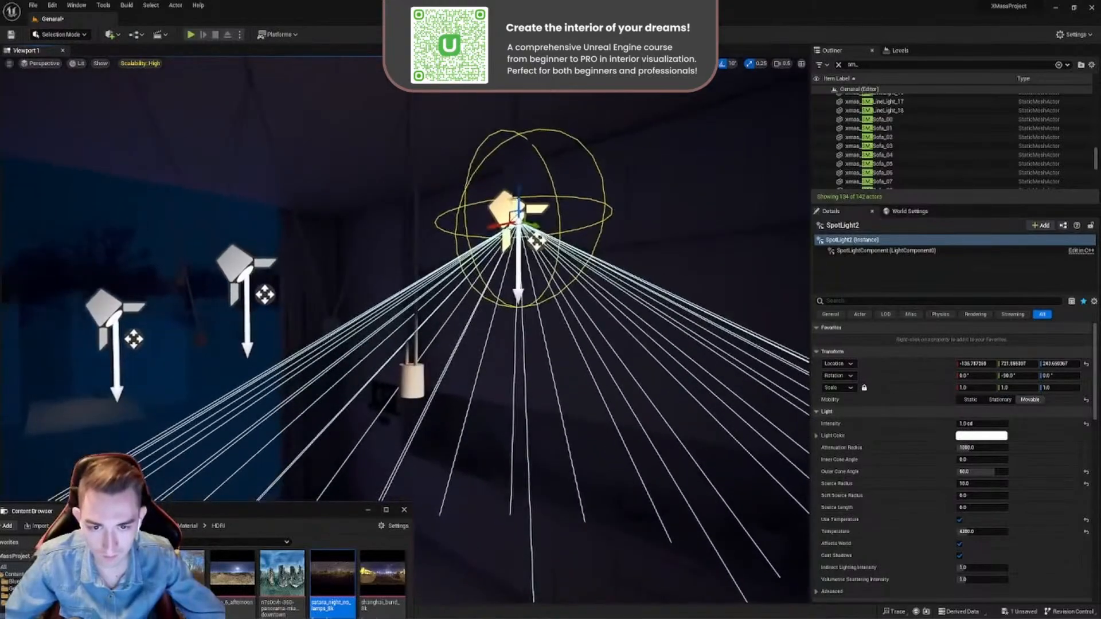
{"action": "left_click_drag", "start_coordinate": [518, 192], "coordinate": [518, 307]}
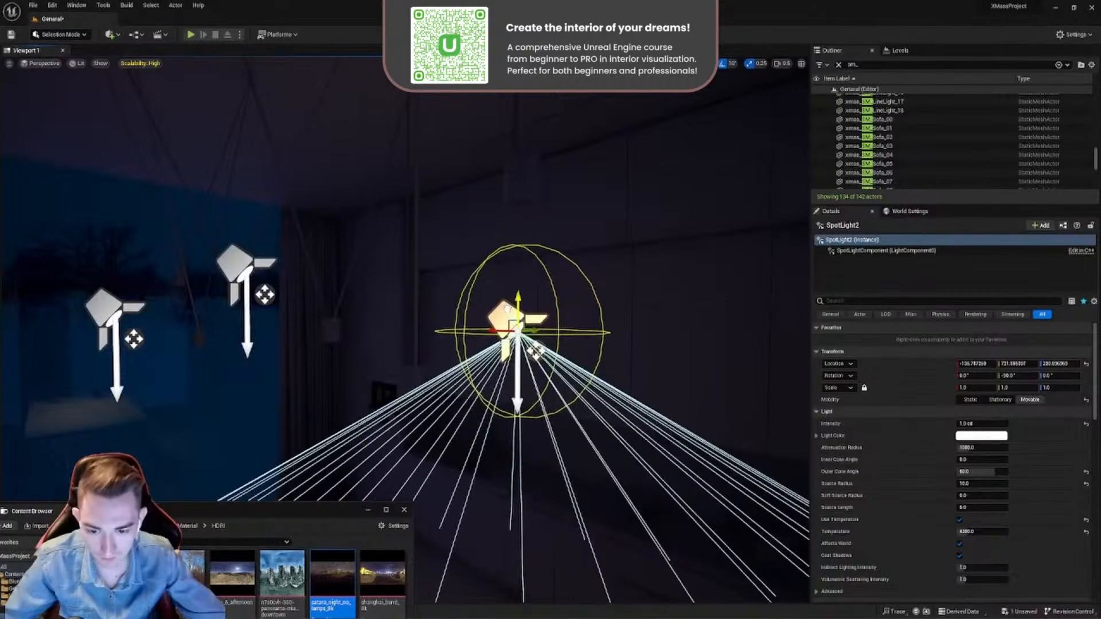
- Refine the lowered spot light's height and position against the pendant lamps hanging over the island
{"action": "right_click_drag", "start_coordinate": [507, 308], "coordinate": [287, 307]}
{"action": "left_click", "coordinate": [347, 313]}
{"action": "left_click", "coordinate": [203, 346]}
{"action": "right_click_drag", "start_coordinate": [202, 346], "coordinate": [524, 345]}
{"action": "left_click", "coordinate": [491, 344]}
- Select all three spot lights, hide the light icons and reduce their intensity below 1 cd, testing 0.7 cd
{"action": "left_click", "coordinate": [573, 202]}
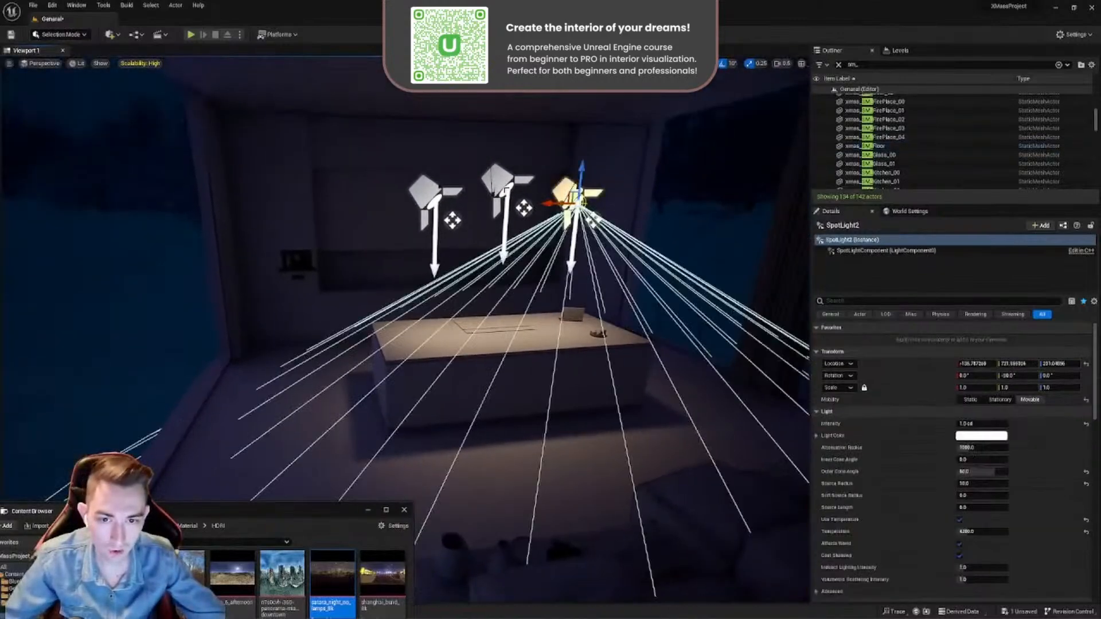
{"action": "left_click", "coordinate": [496, 183], "text": "ctrl"}
{"action": "left_click", "coordinate": [429, 195], "text": "ctrl"}
{"action": "right_click_drag", "start_coordinate": [432, 197], "coordinate": [613, 288]}
{"action": "key", "text": "g"}
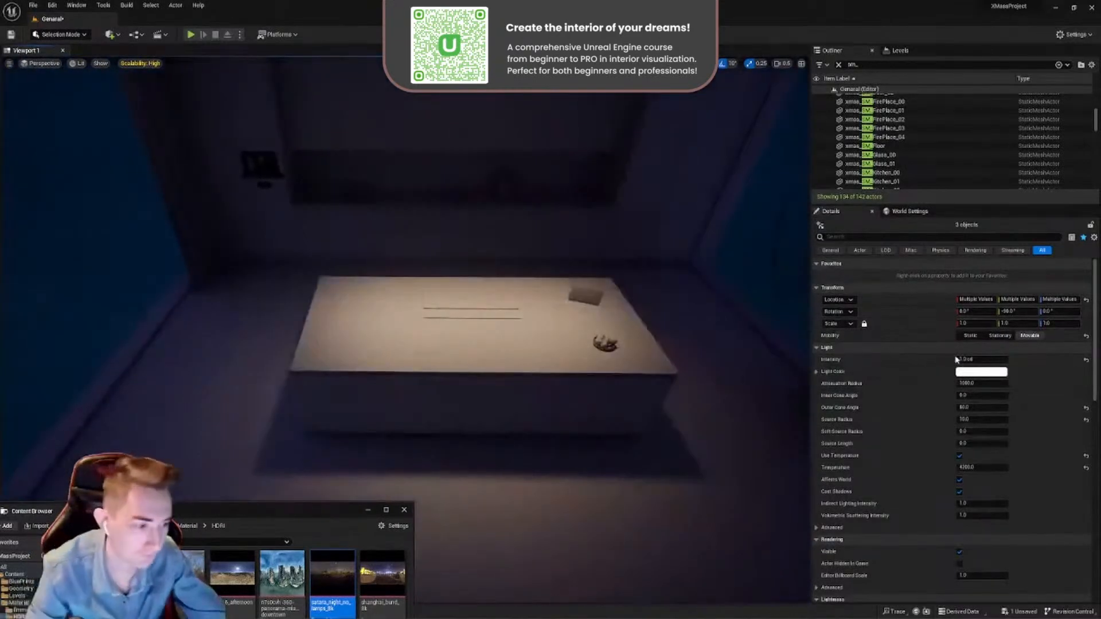
{"action": "key", "text": "Return"}
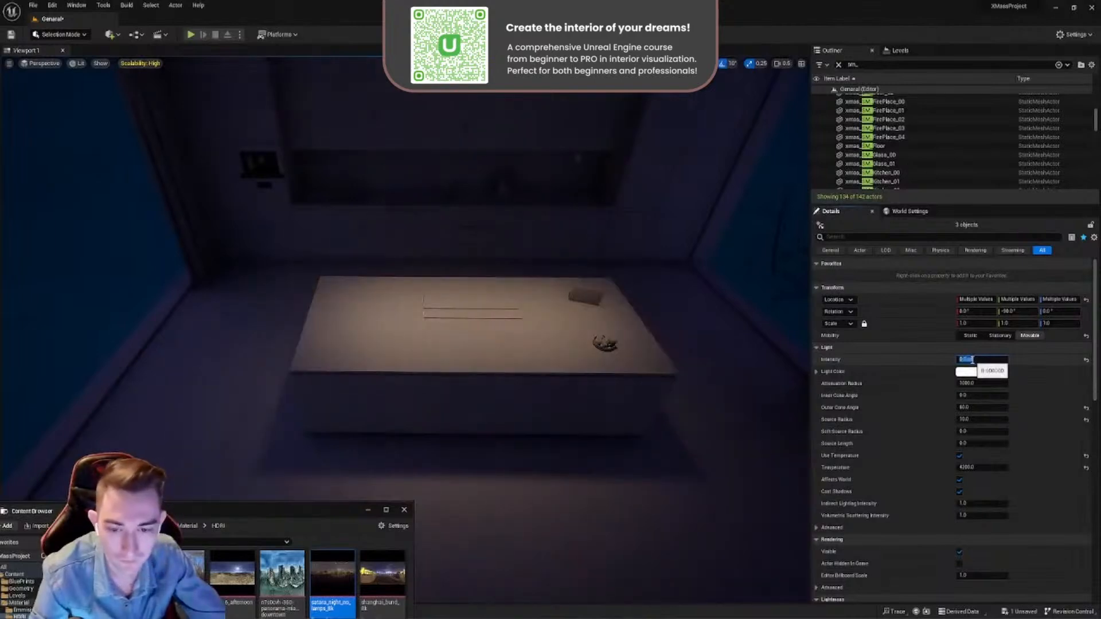
{"action": "type", "text": "0.7"}
{"action": "key", "text": "Return"}
{"action": "type", "text": "0"}
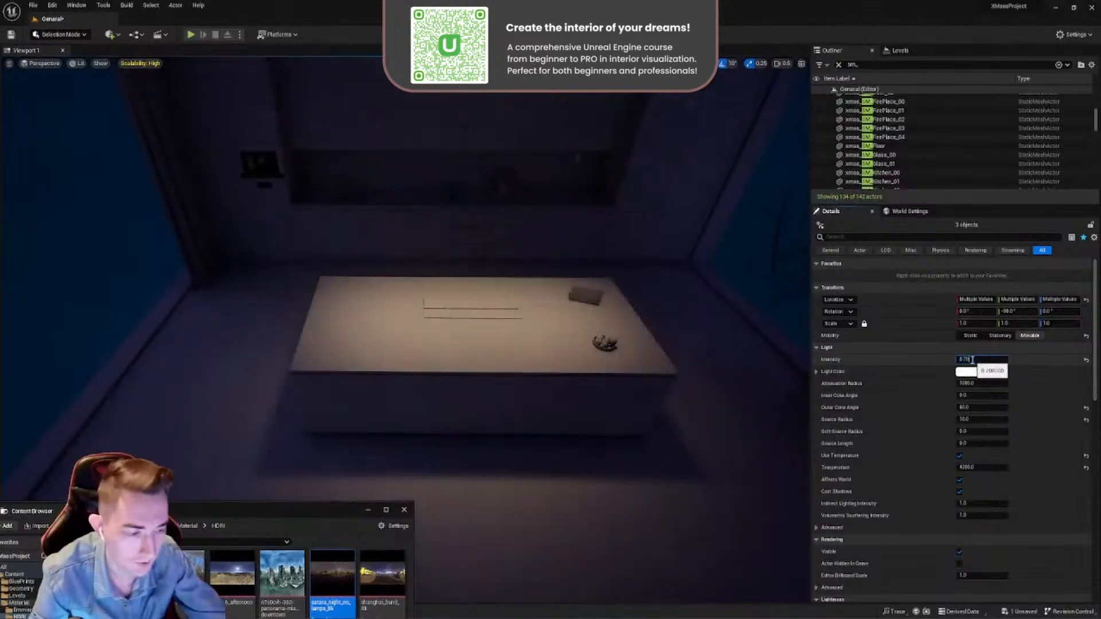
{"action": "key", "text": "Return"}
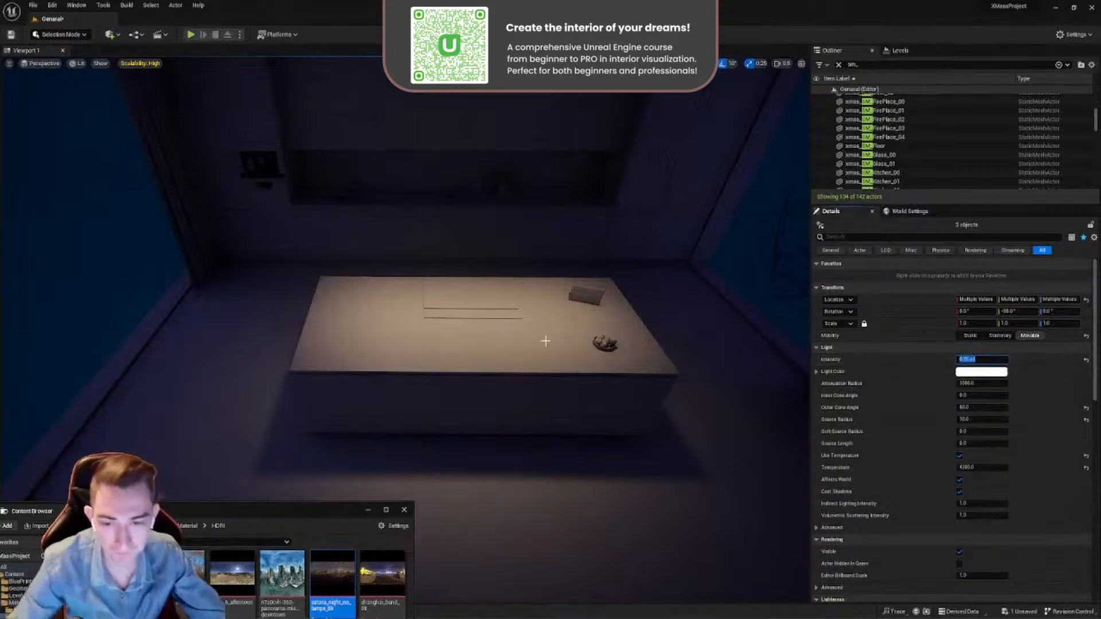
- Add a Rect Light in front of the wall cabinets above the kitchen counter
{"action": "right_click_drag", "start_coordinate": [546, 341], "coordinate": [435, 342]}
{"action": "key", "text": "w"}
{"action": "key", "text": "s"}
{"action": "key", "text": "d"}
{"action": "key", "text": "s"}
{"action": "key", "text": "w"}
{"action": "key", "text": "w"}
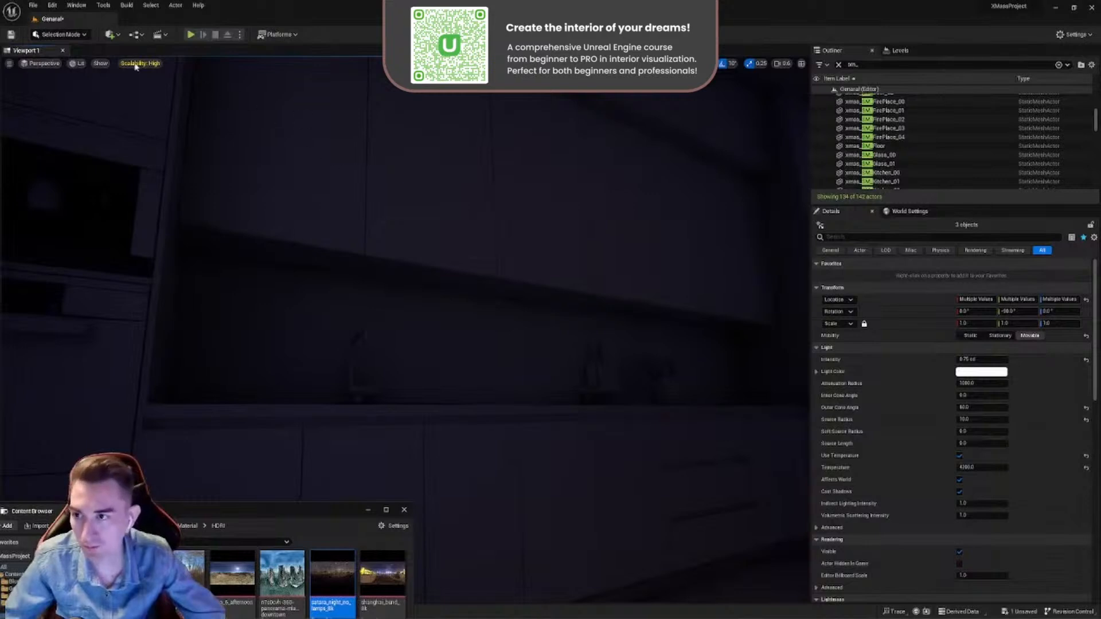
{"action": "left_click", "coordinate": [110, 35]}
{"action": "mouse_move", "coordinate": [127, 136]}
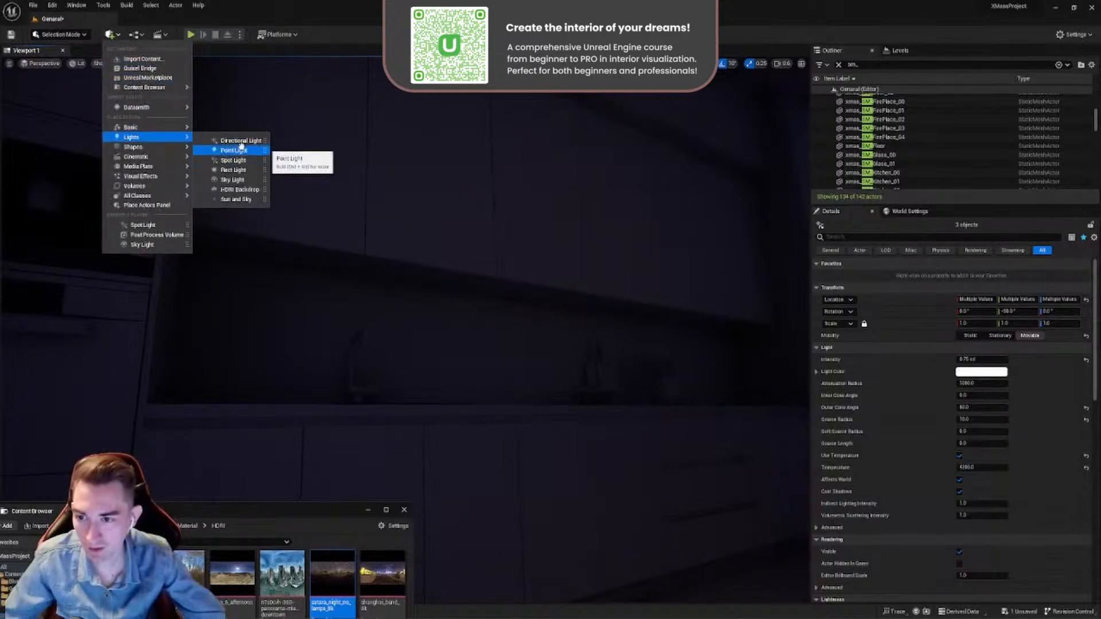
{"action": "left_click", "coordinate": [234, 169]}
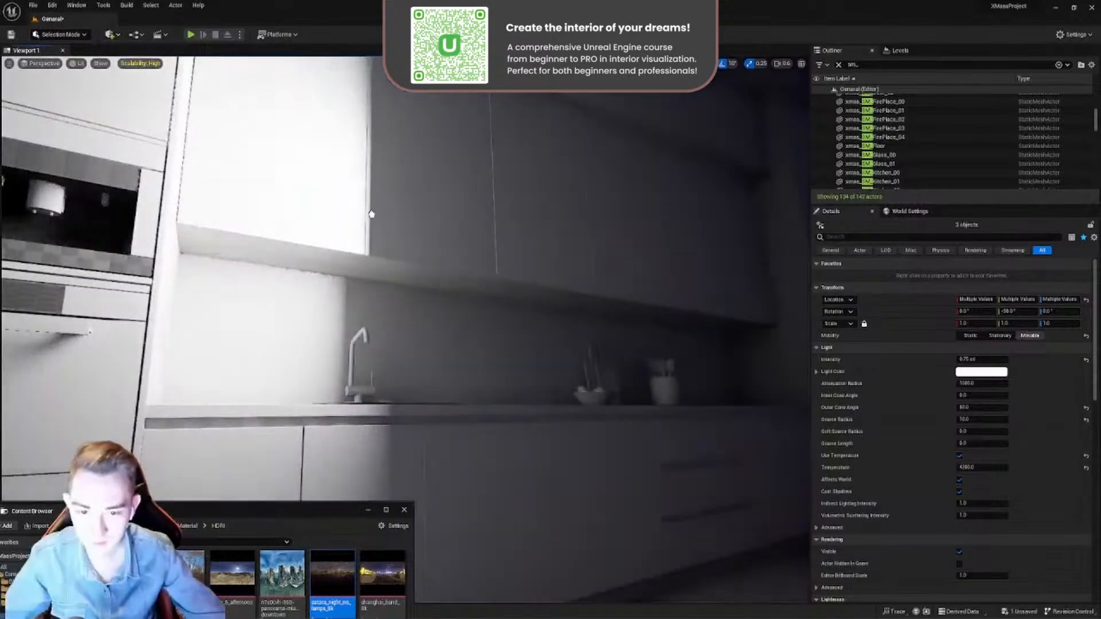
{"action": "mouse_move", "coordinate": [474, 300]}
{"action": "right_mouse_down"}
{"action": "mouse_move", "coordinate": [527, 250]}
{"action": "mouse_move", "coordinate": [481, 321]}
{"action": "right_mouse_up"}
{"action": "key", "text": "g"}
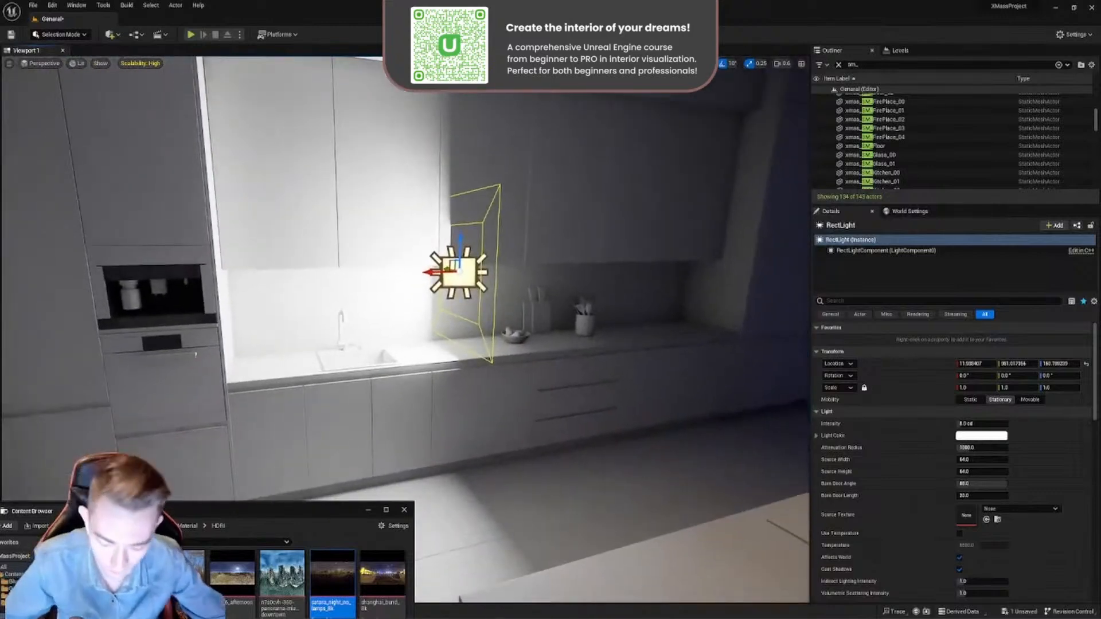
- Rotate the rect light 90° so it faces straight down and move it beneath the wall cabinets
{"action": "key", "text": "e"}
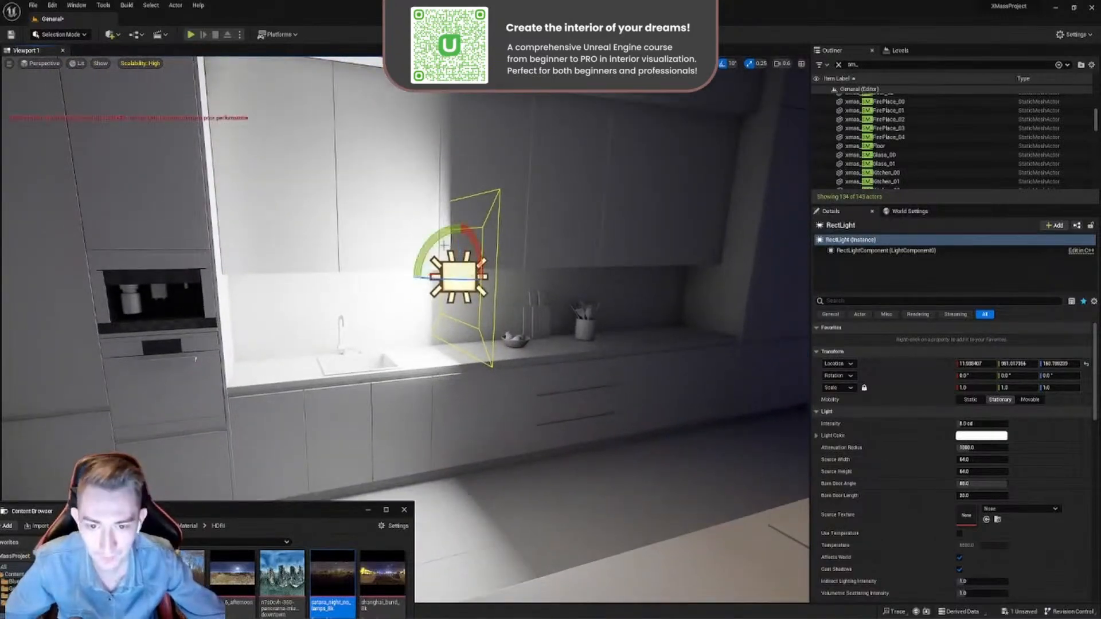
{"action": "left_click_drag", "start_coordinate": [441, 246], "coordinate": [459, 326]}
{"action": "right_click_drag", "start_coordinate": [459, 326], "coordinate": [468, 315]}
{"action": "right_click_drag", "start_coordinate": [433, 270], "coordinate": [433, 235]}
{"action": "scroll", "coordinate": [435, 238], "scroll_direction": "down", "scroll_amount": 3}
{"action": "key", "text": "w"}
{"action": "left_click_drag", "start_coordinate": [408, 320], "coordinate": [252, 356]}
{"action": "key", "text": "f"}
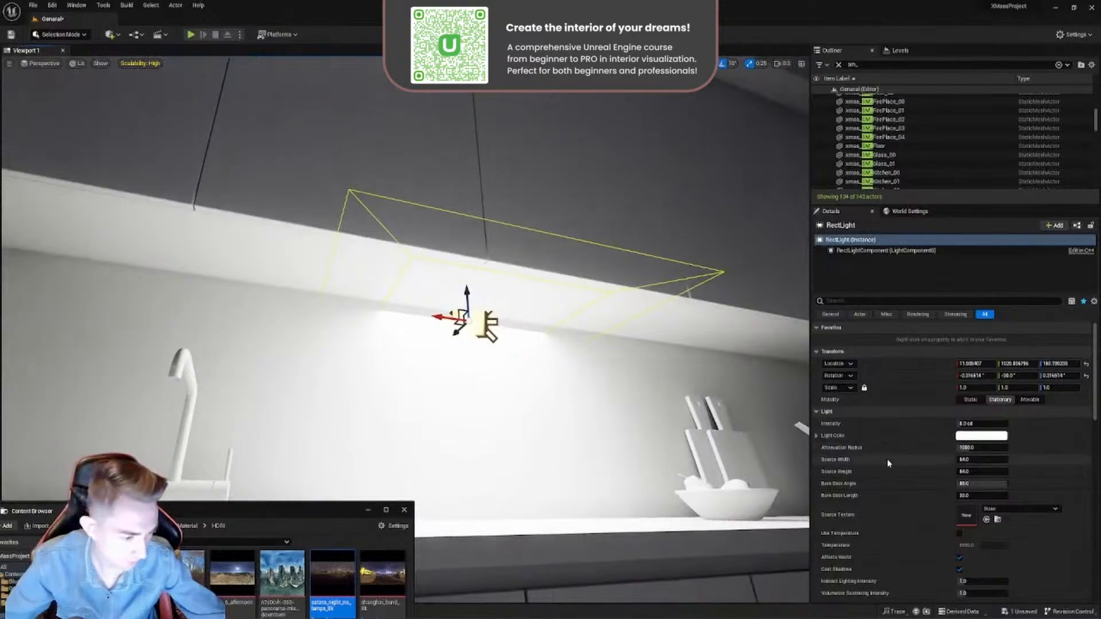
- Narrow the rect light's source width, lengthen its source height and move the light toward the cabinets' front edge
{"action": "left_click_drag", "start_coordinate": [975, 460], "coordinate": [1009, 472]}
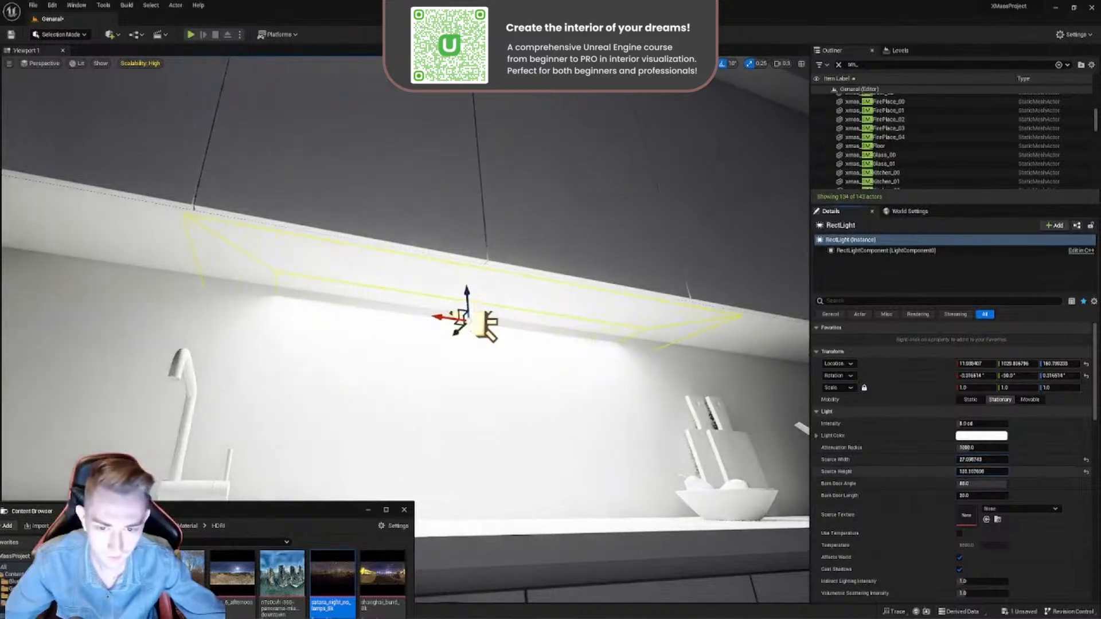
{"action": "left_click_drag", "start_coordinate": [457, 332], "coordinate": [496, 300]}
{"action": "right_click_drag", "start_coordinate": [496, 300], "coordinate": [608, 296]}
{"action": "right_click_drag", "start_coordinate": [532, 312], "coordinate": [580, 311]}
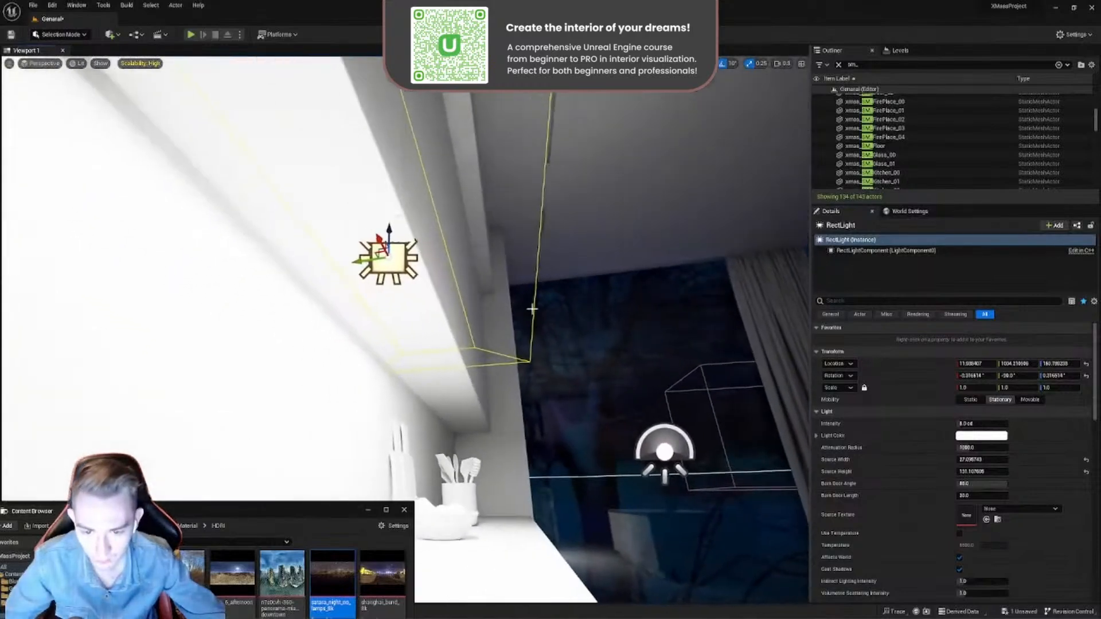
- Make the rect light a thin strip with source width 5, source height 120 and barn door length 0
{"action": "left_click", "coordinate": [985, 460]}
{"action": "type", "text": "20"}
{"action": "key", "text": "Return"}
{"action": "type", "text": "5"}
{"action": "key", "text": "Tab"}
{"action": "key", "text": "Tab"}
{"action": "key", "text": "Tab"}
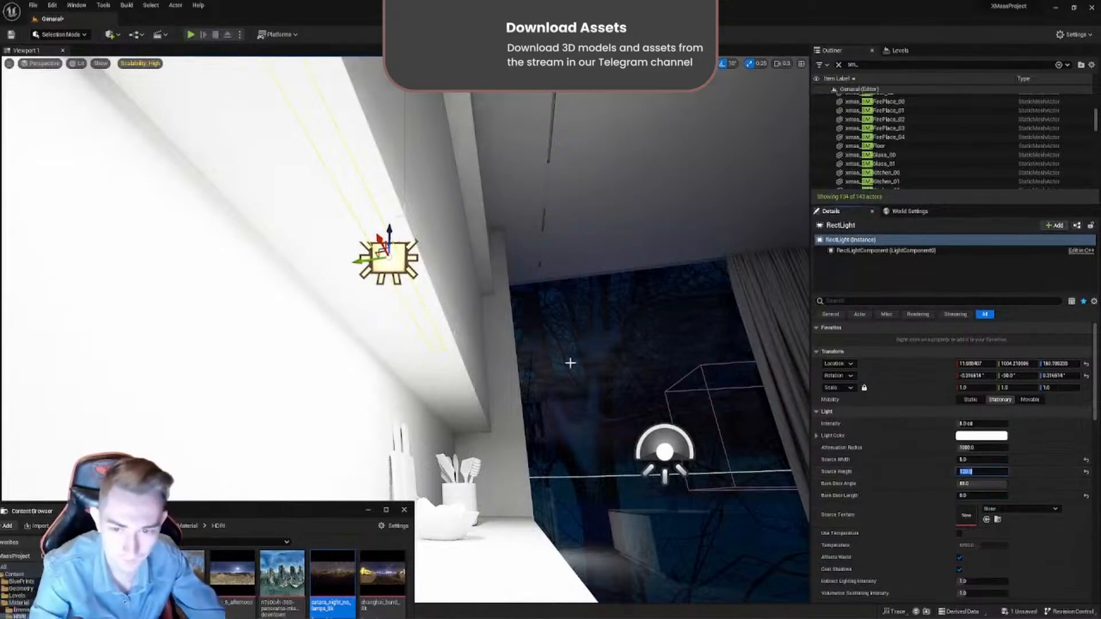
- Slide the strip light along the underside of the wall cabinets until it sits above the sink
{"action": "right_click_drag", "start_coordinate": [513, 348], "coordinate": [541, 333]}
{"action": "key", "text": "s"}
{"action": "key", "text": "s"}
{"action": "scroll", "coordinate": [541, 333], "scroll_direction": "up", "scroll_amount": 3}
{"action": "key", "text": "w"}
{"action": "key", "text": "s"}
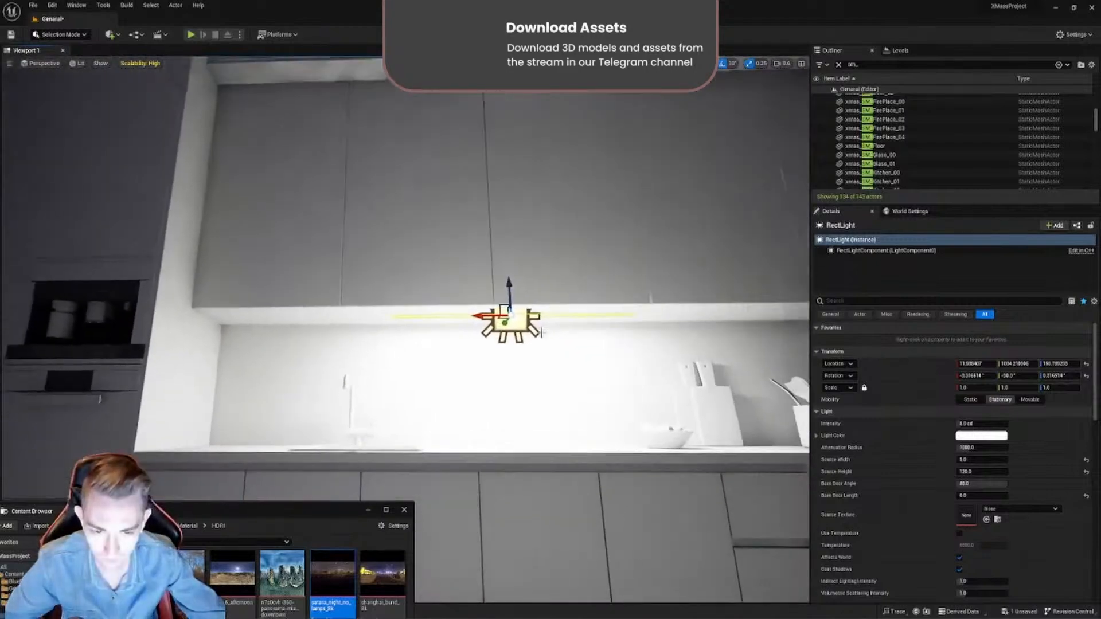
{"action": "left_click_drag", "start_coordinate": [487, 314], "coordinate": [303, 314]}
{"action": "right_click_drag", "start_coordinate": [303, 314], "coordinate": [279, 339]}
- Adjust the sink strip light's depth beneath the cabinets, shifting it back toward the backsplash
{"action": "key", "text": "w"}
{"action": "right_click_drag", "start_coordinate": [326, 280], "coordinate": [286, 244]}
{"action": "scroll", "coordinate": [326, 280], "scroll_direction": "down", "scroll_amount": 3}
{"action": "left_click_drag", "start_coordinate": [413, 268], "coordinate": [414, 315]}
{"action": "right_click_drag", "start_coordinate": [414, 315], "coordinate": [588, 351]}
{"action": "key", "text": "a"}
{"action": "scroll", "coordinate": [414, 315], "scroll_direction": "down", "scroll_amount": 1}
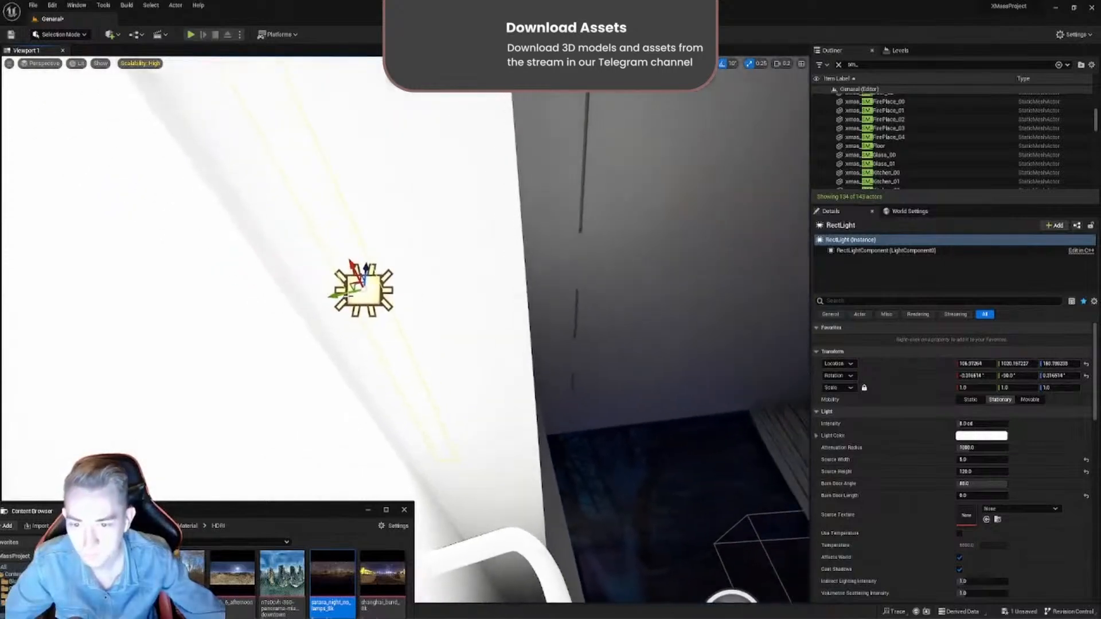
{"action": "left_click_drag", "start_coordinate": [348, 296], "coordinate": [312, 303]}
{"action": "right_click_drag", "start_coordinate": [312, 304], "coordinate": [244, 304]}
{"action": "key", "text": "s"}
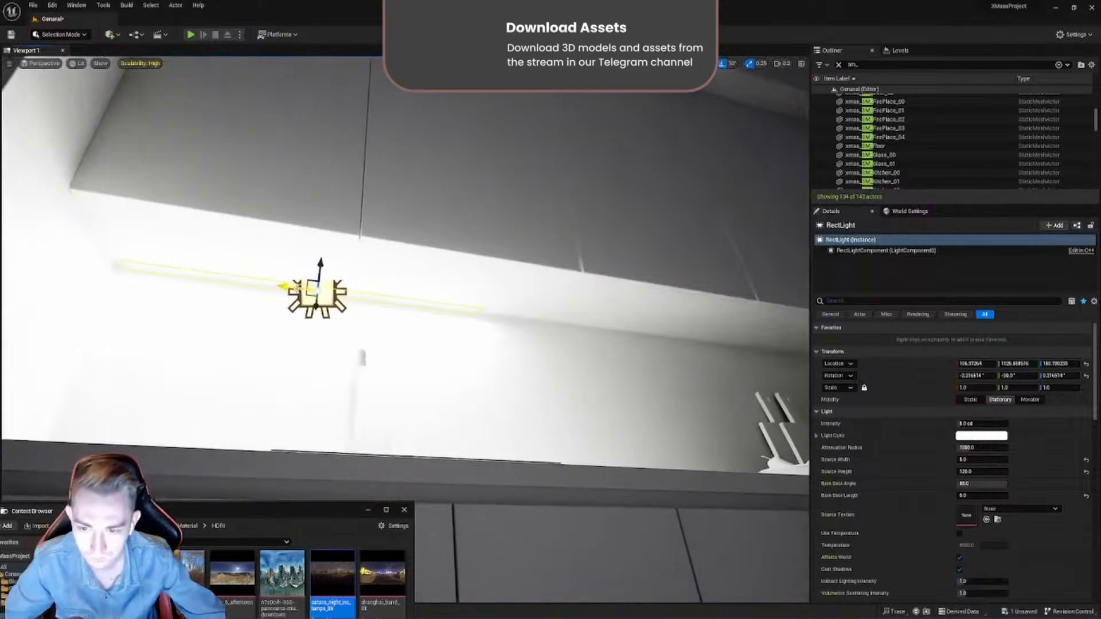
- Duplicate the strip light twice along the cabinet underside to form a row of three rect lights
{"action": "left_click_drag", "start_coordinate": [285, 286], "coordinate": [631, 331], "text": "alt"}
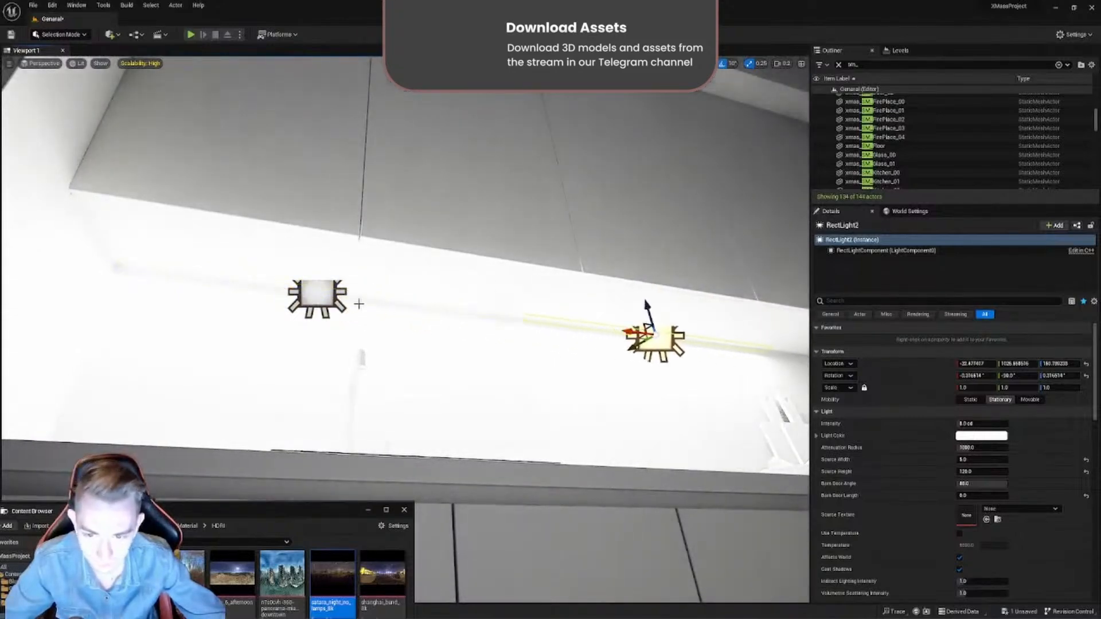
{"action": "left_click", "coordinate": [324, 298], "text": "ctrl"}
{"action": "right_click_drag", "start_coordinate": [323, 298], "coordinate": [298, 296]}
{"action": "key", "text": "s"}
{"action": "scroll", "coordinate": [333, 321], "scroll_direction": "up", "scroll_amount": 3}
{"action": "key", "text": "w"}
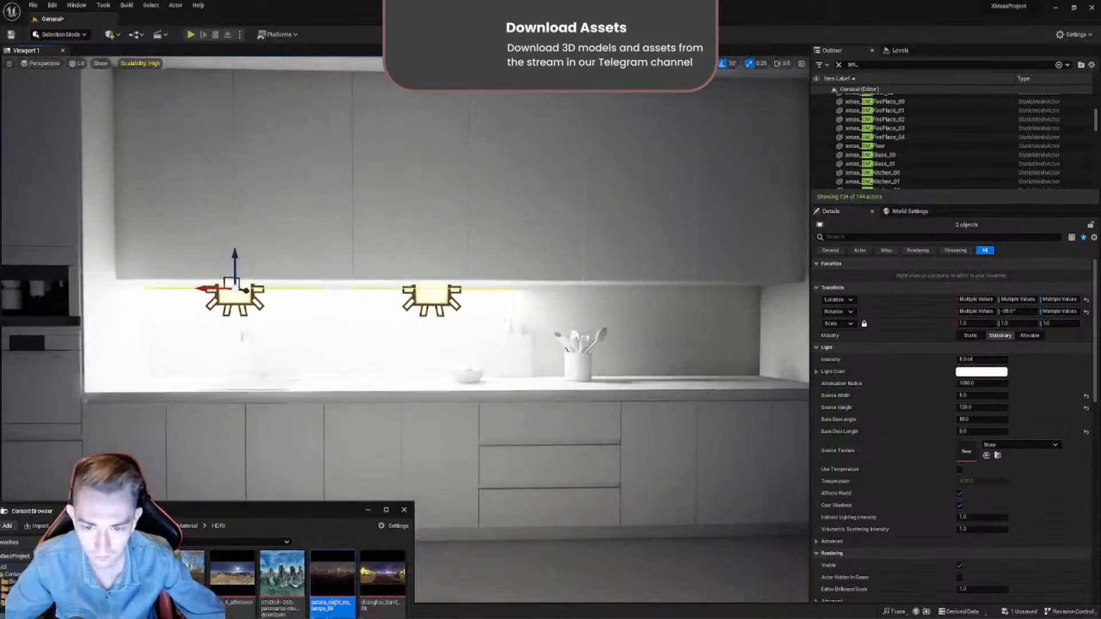
{"action": "left_click", "coordinate": [425, 297]}
{"action": "left_click_drag", "start_coordinate": [413, 287], "coordinate": [639, 279], "text": "alt"}
{"action": "mouse_move", "coordinate": [660, 280]}
{"action": "right_mouse_down"}
{"action": "mouse_move", "coordinate": [660, 345]}
{"action": "mouse_move", "coordinate": [674, 304]}
{"action": "mouse_move", "coordinate": [659, 281]}
{"action": "right_mouse_up"}
- Set the source height of each of the three under-cabinet rect lights to 130
{"action": "key", "text": "w"}
{"action": "key", "text": "s"}
{"action": "left_click", "coordinate": [1000, 399]}
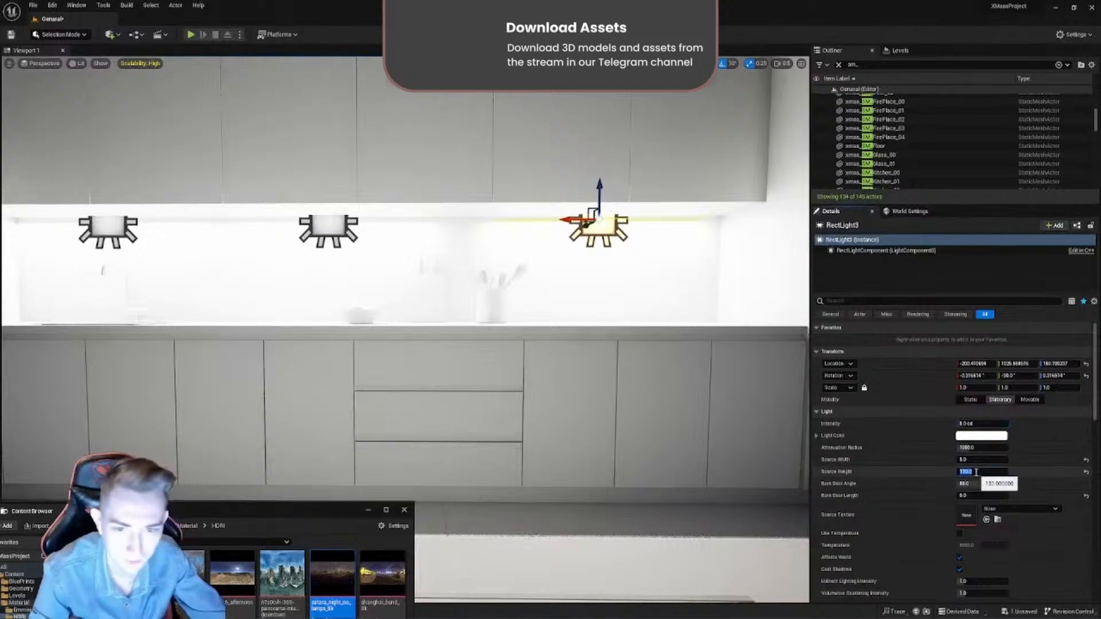
{"action": "left_click", "coordinate": [323, 227]}
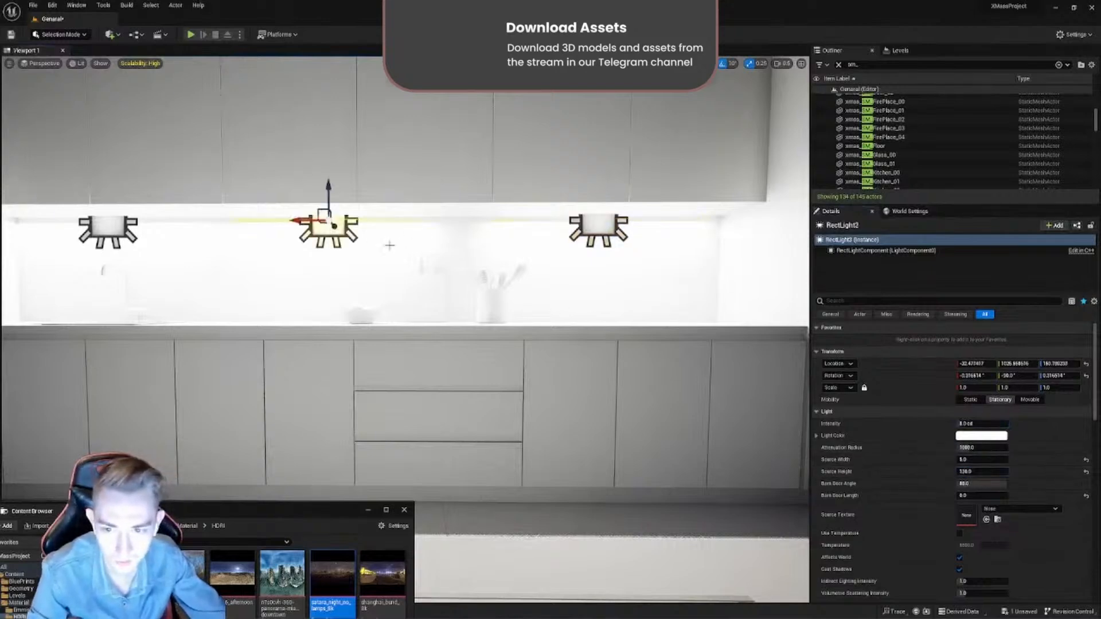
{"action": "left_click", "coordinate": [972, 475]}
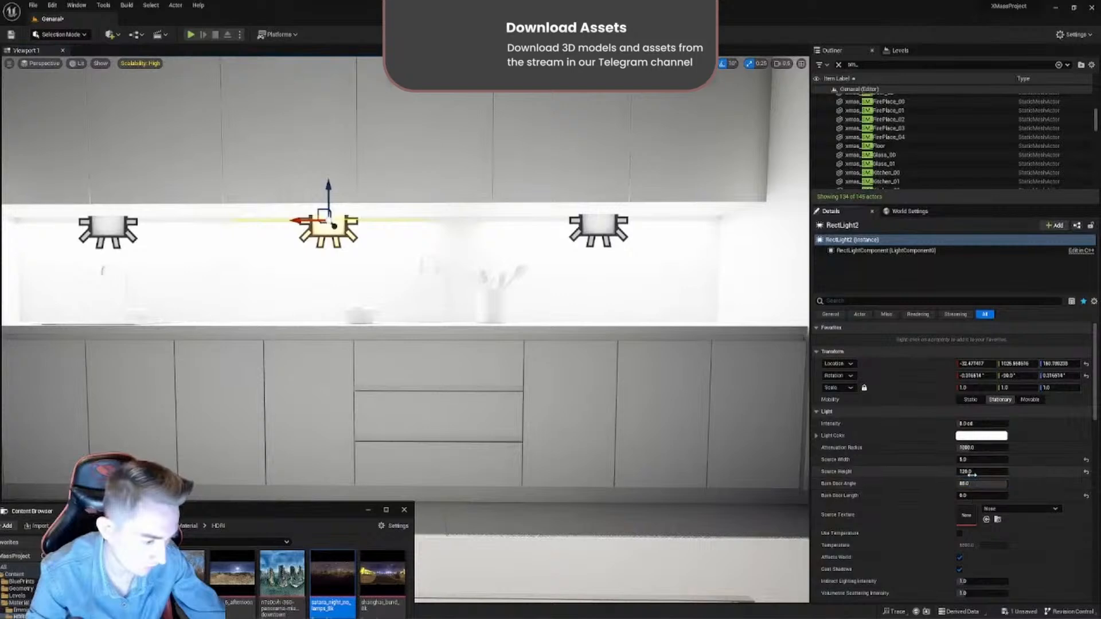
{"action": "type", "text": "120"}
{"action": "left_click", "coordinate": [126, 228]}
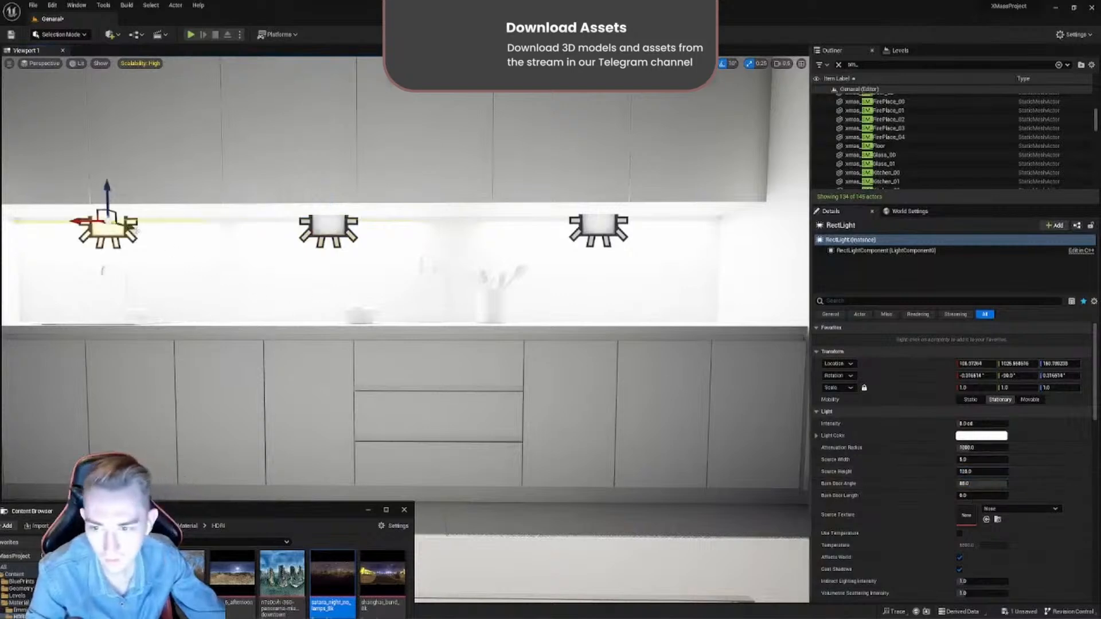
{"action": "left_click", "coordinate": [982, 475]}
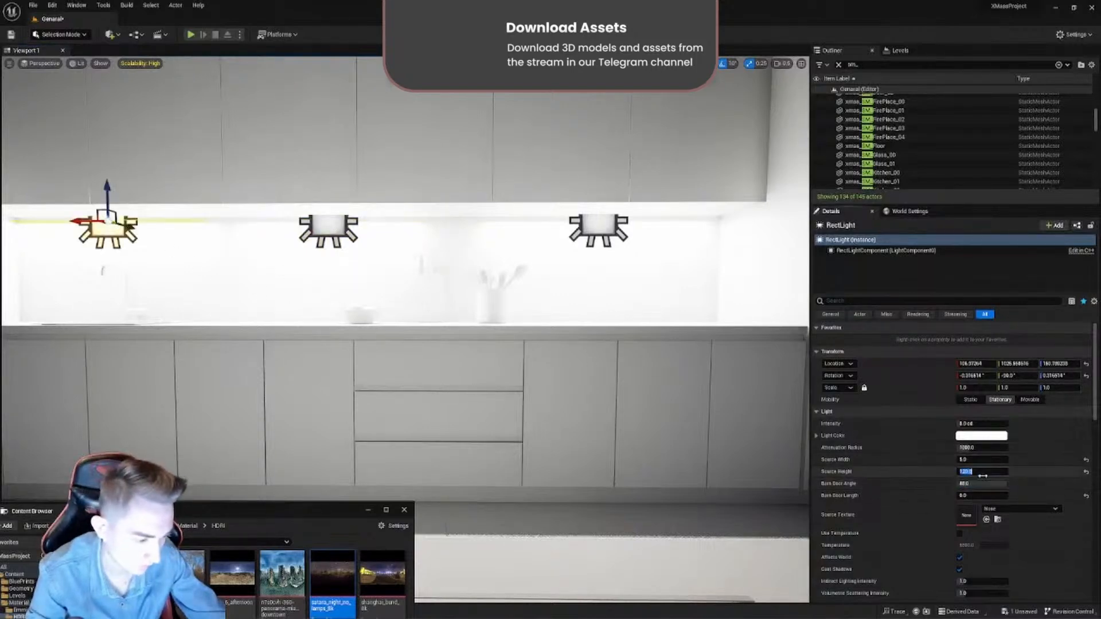
{"action": "type", "text": "120"}
{"action": "left_click", "coordinate": [328, 229]}
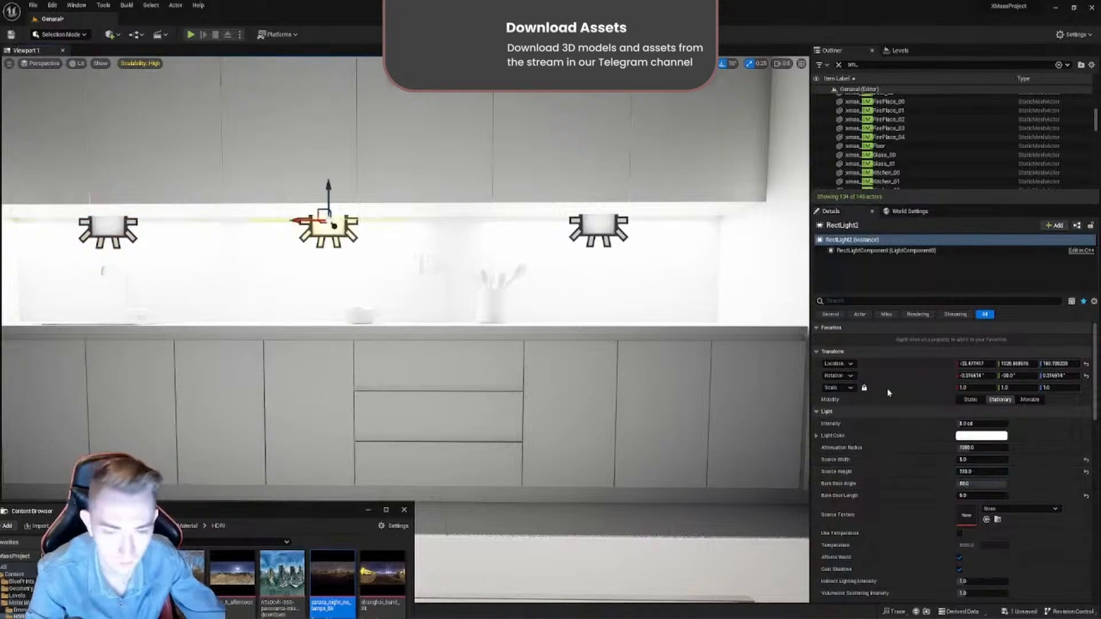
{"action": "left_click", "coordinate": [977, 473]}
{"action": "type", "text": "130"}
{"action": "key", "text": "Return"}
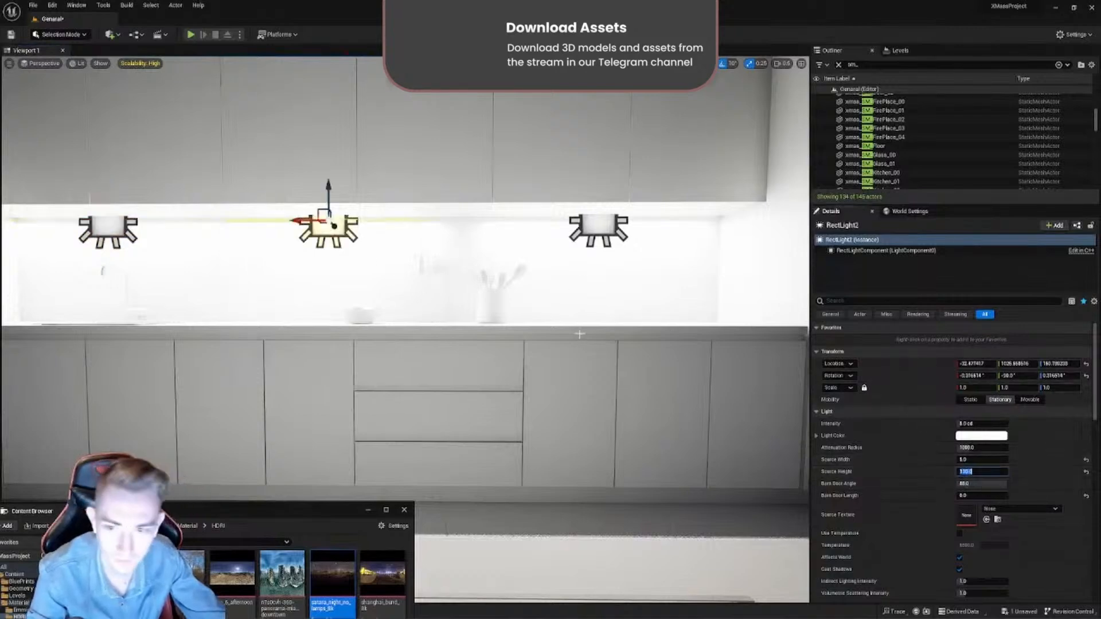
- Slide the middle rect light and the one farthest from the sink along the cabinets to even out their spacing
{"action": "left_click_drag", "start_coordinate": [334, 225], "coordinate": [359, 226]}
{"action": "left_click", "coordinate": [598, 228]}
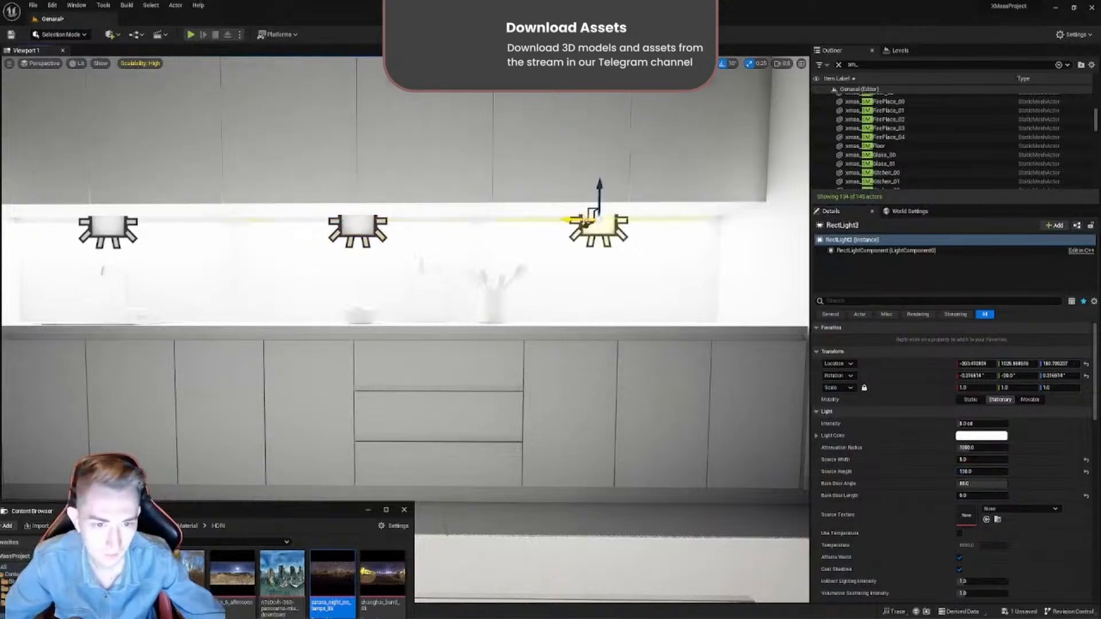
{"action": "left_click_drag", "start_coordinate": [584, 223], "coordinate": [572, 223]}
- Select all three rect lights, reduce their intensity to 0.5 cd and enable a color temperature of 4200
{"action": "right_click_drag", "start_coordinate": [572, 225], "coordinate": [573, 250]}
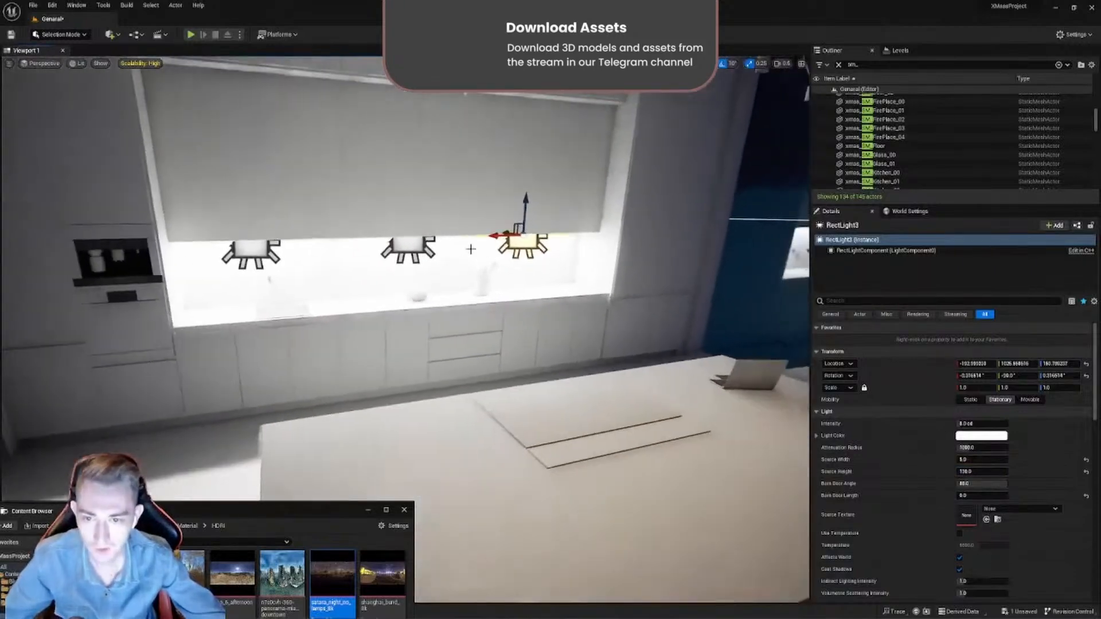
{"action": "left_click", "coordinate": [410, 251], "text": "ctrl"}
{"action": "left_click", "coordinate": [256, 257], "text": "ctrl"}
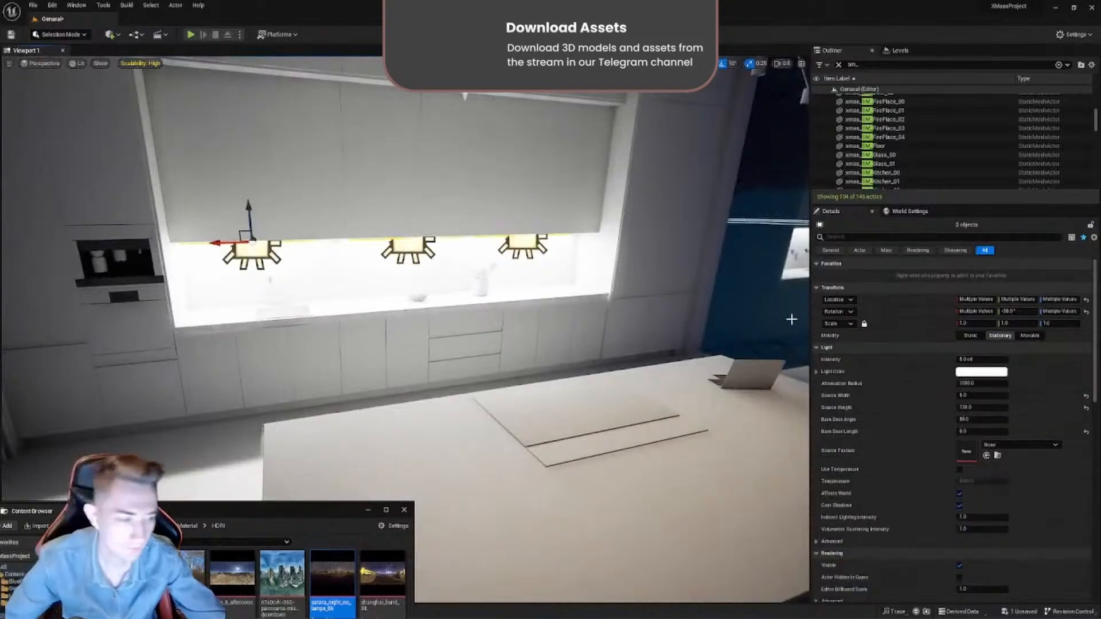
{"action": "left_click", "coordinate": [983, 360]}
{"action": "type", "text": "1"}
{"action": "key", "text": "Return"}
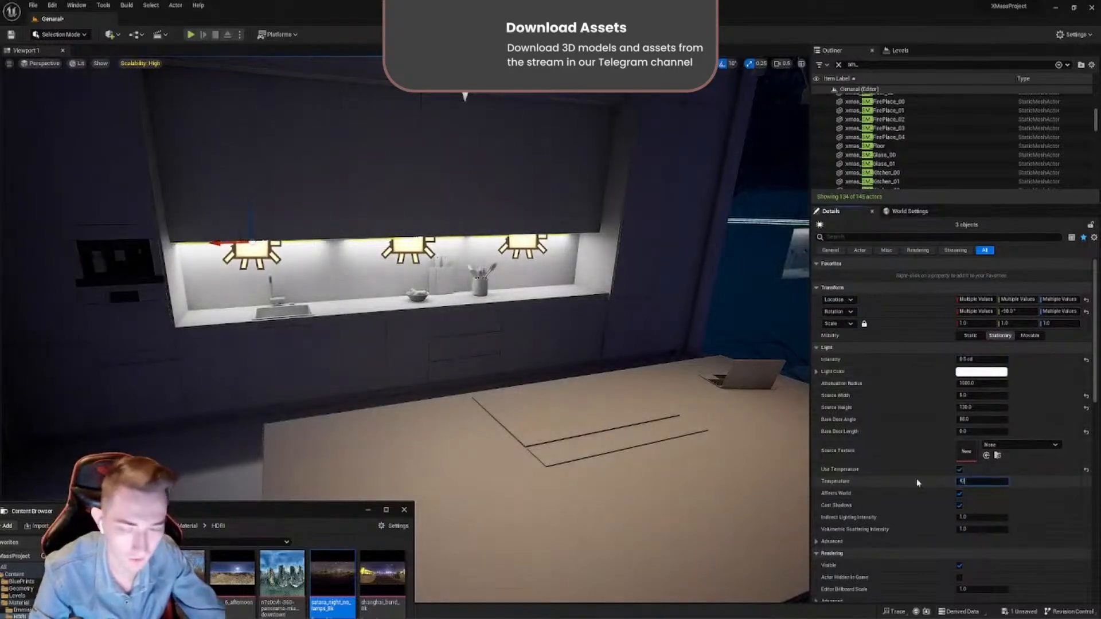
{"action": "key", "text": "Return"}
- Lengthen the three selected rect lights to a source height of 140 to narrow the gaps between them
{"action": "mouse_move", "coordinate": [467, 361]}
{"action": "right_mouse_down"}
{"action": "mouse_move", "coordinate": [373, 407]}
{"action": "mouse_move", "coordinate": [482, 345]}
{"action": "right_mouse_up"}
{"action": "key", "text": "w"}
{"action": "key", "text": "s"}
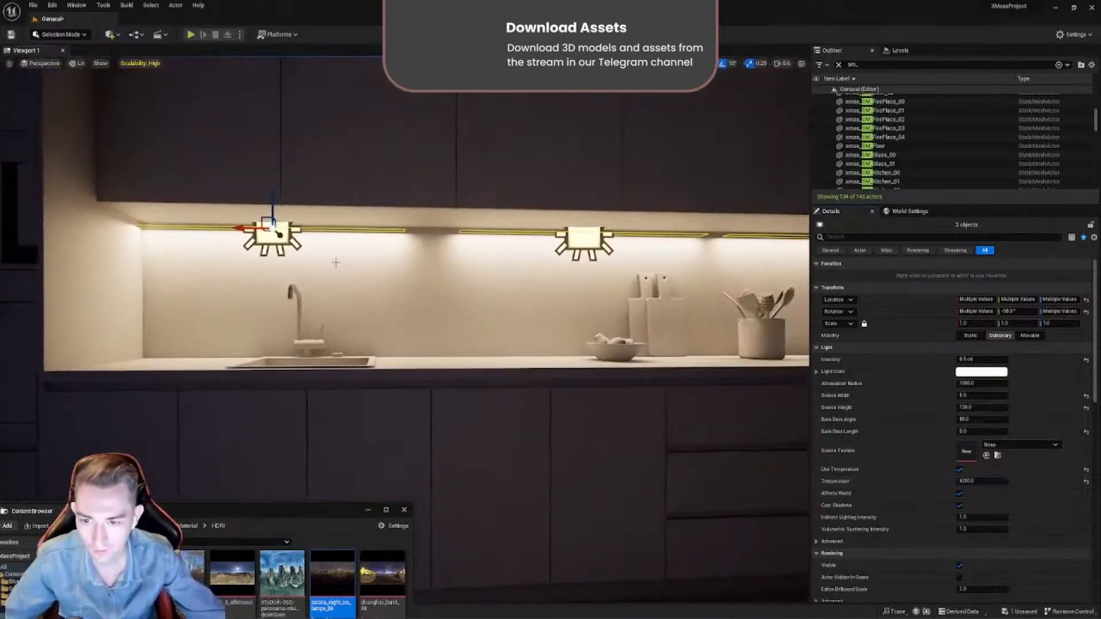
{"action": "right_click_drag", "start_coordinate": [569, 332], "coordinate": [580, 322]}
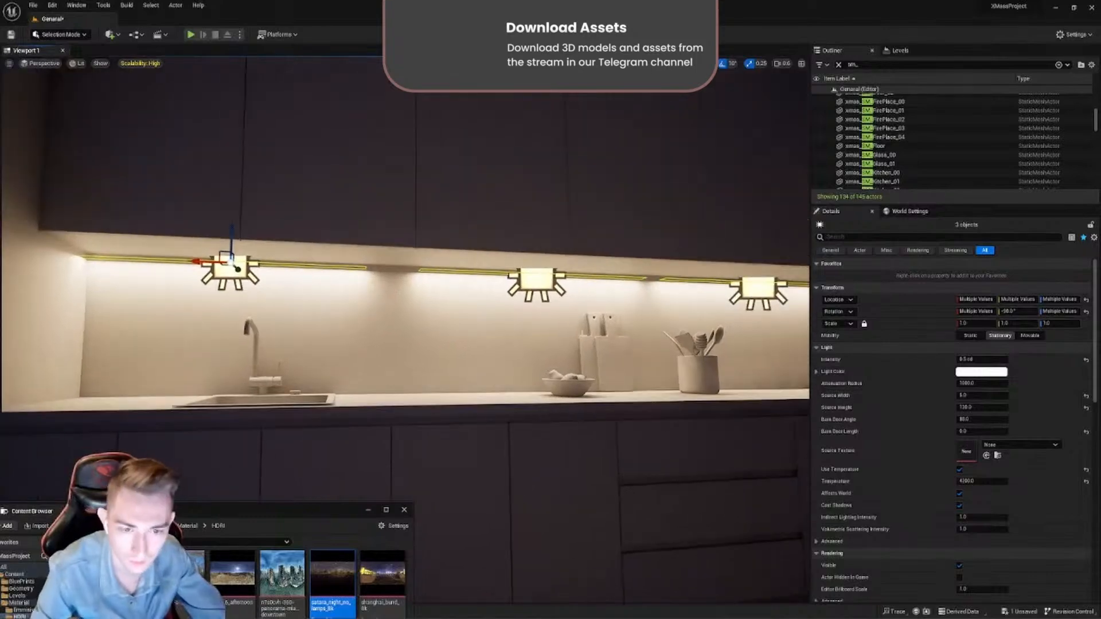
{"action": "left_click", "coordinate": [981, 407]}
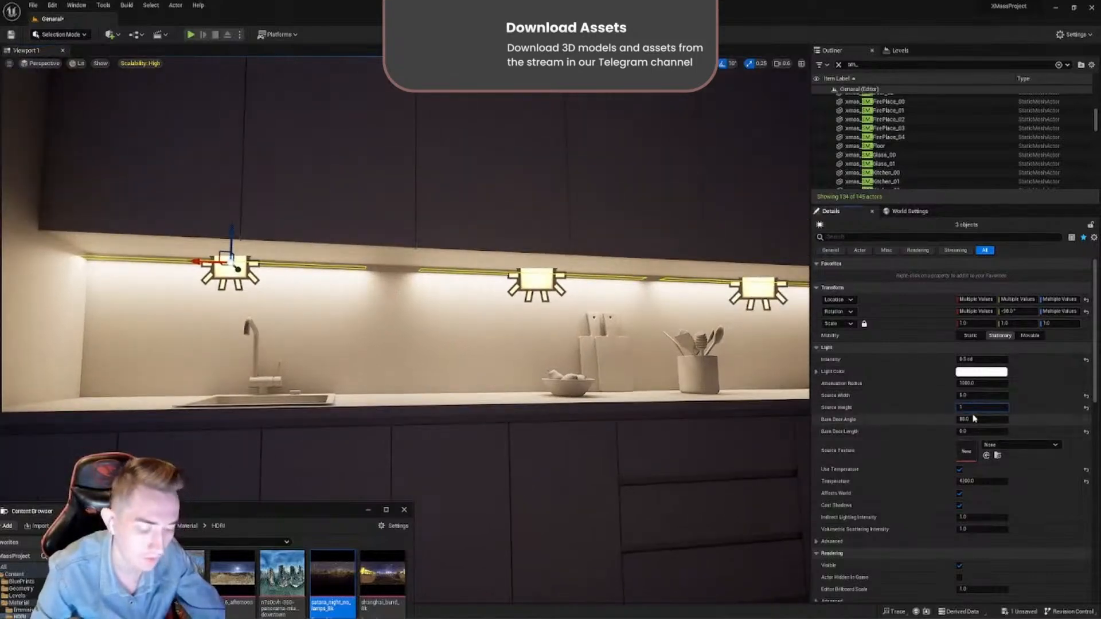
{"action": "type", "text": "140"}
{"action": "key", "text": "Return"}
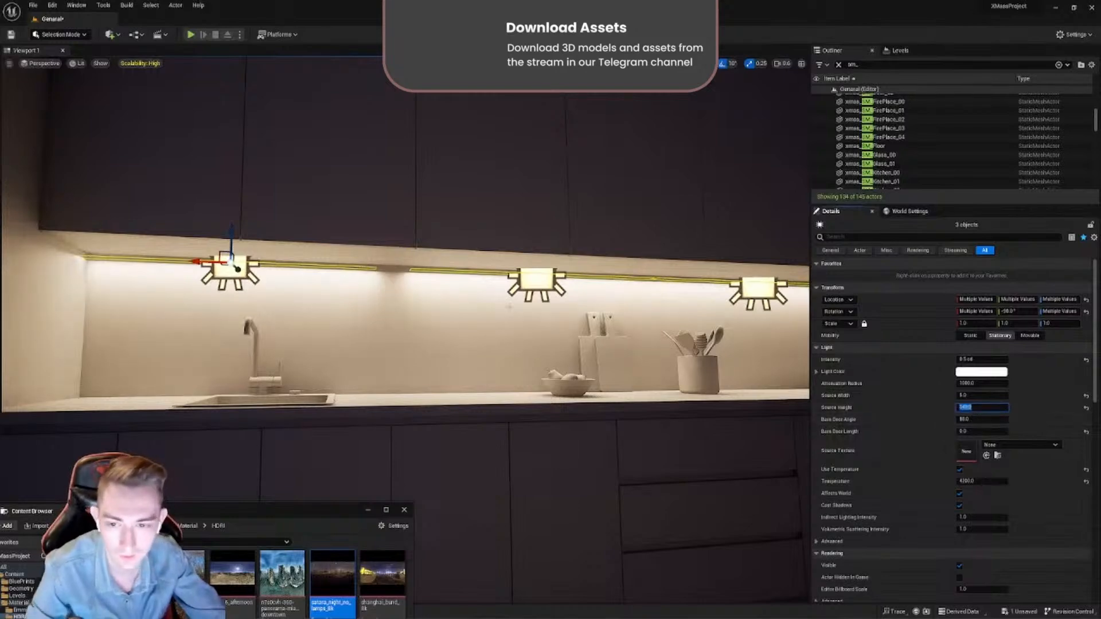
- Shift the middle rect light along the cabinets toward the sink light
{"action": "left_click", "coordinate": [525, 278]}
{"action": "left_click_drag", "start_coordinate": [520, 279], "coordinate": [491, 273]}
{"action": "right_click_drag", "start_coordinate": [491, 273], "coordinate": [310, 255]}
{"action": "key", "text": "d"}
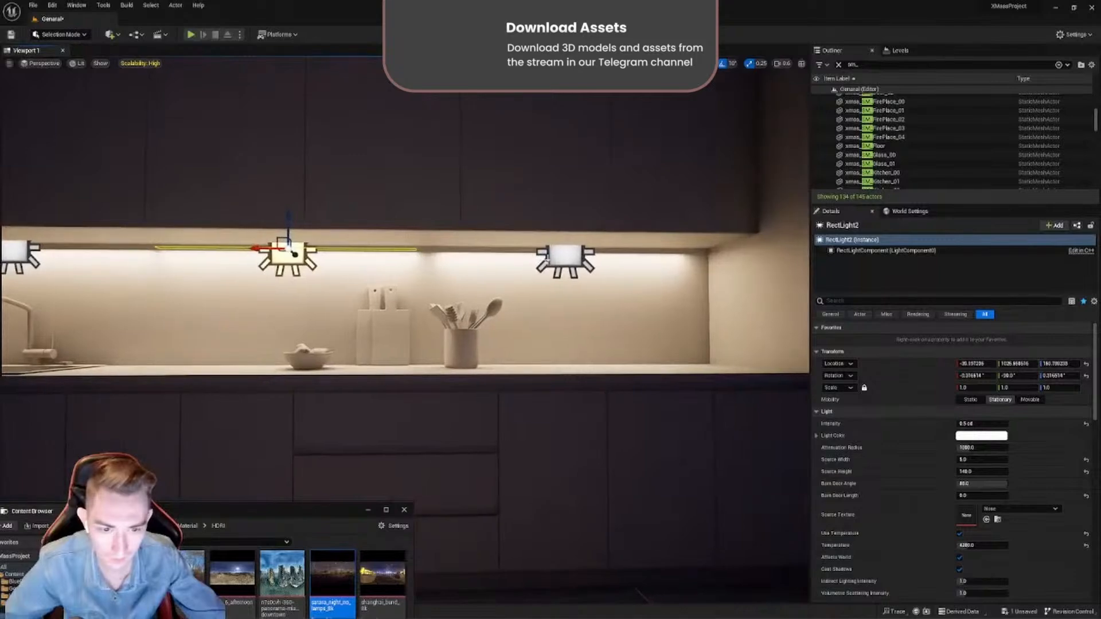
- Select all three under-cabinet rect lights and set their source height to 155
{"action": "left_click", "coordinate": [562, 262]}
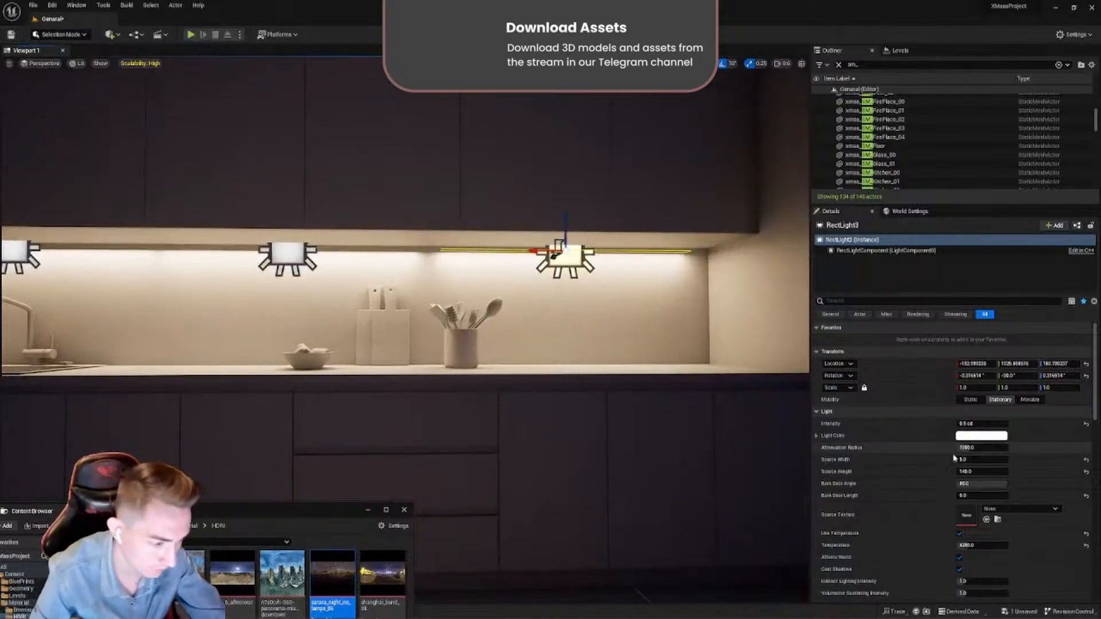
{"action": "left_click", "coordinate": [292, 259], "text": "ctrl"}
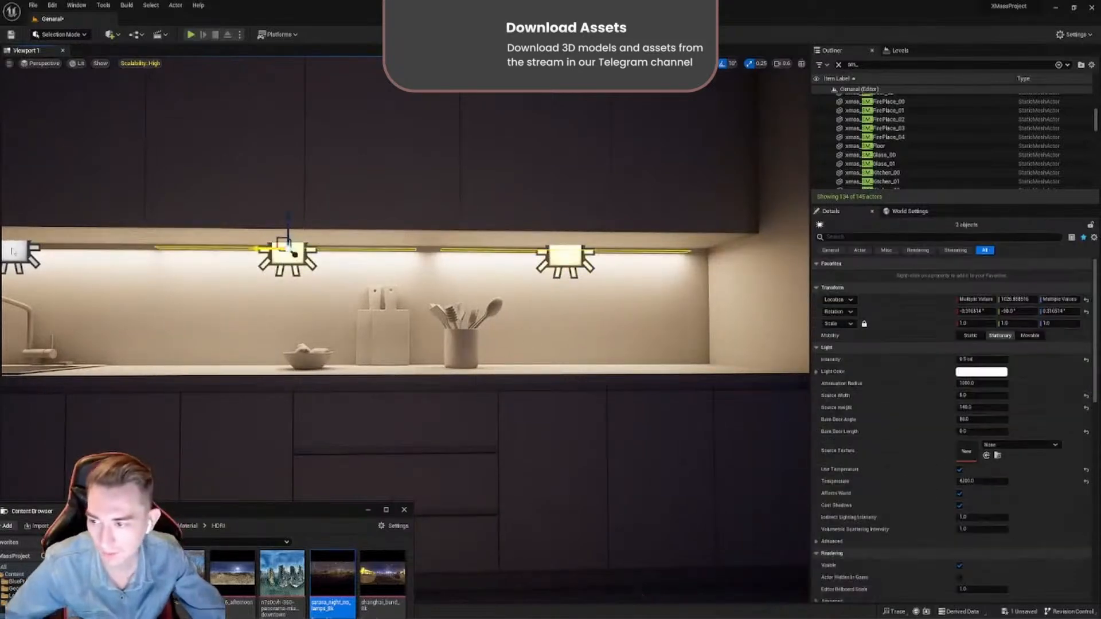
{"action": "left_click", "coordinate": [12, 253], "text": "ctrl"}
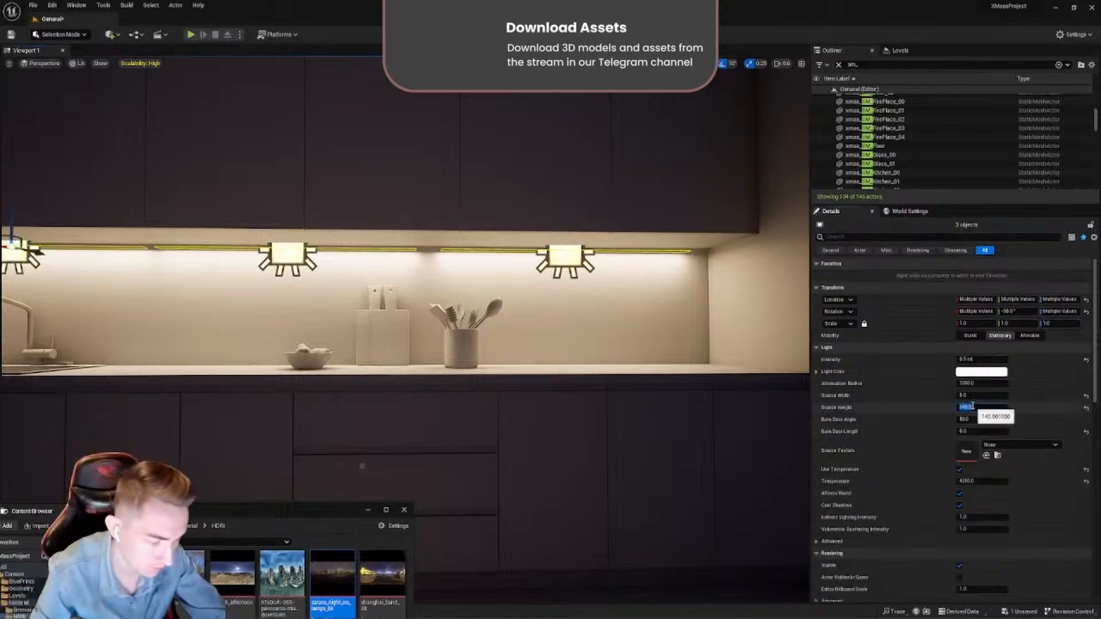
{"action": "type", "text": "155"}
- Shift the three under-cabinet rect lights one by one along the cabinet to even out their spacing
{"action": "left_click", "coordinate": [554, 256]}
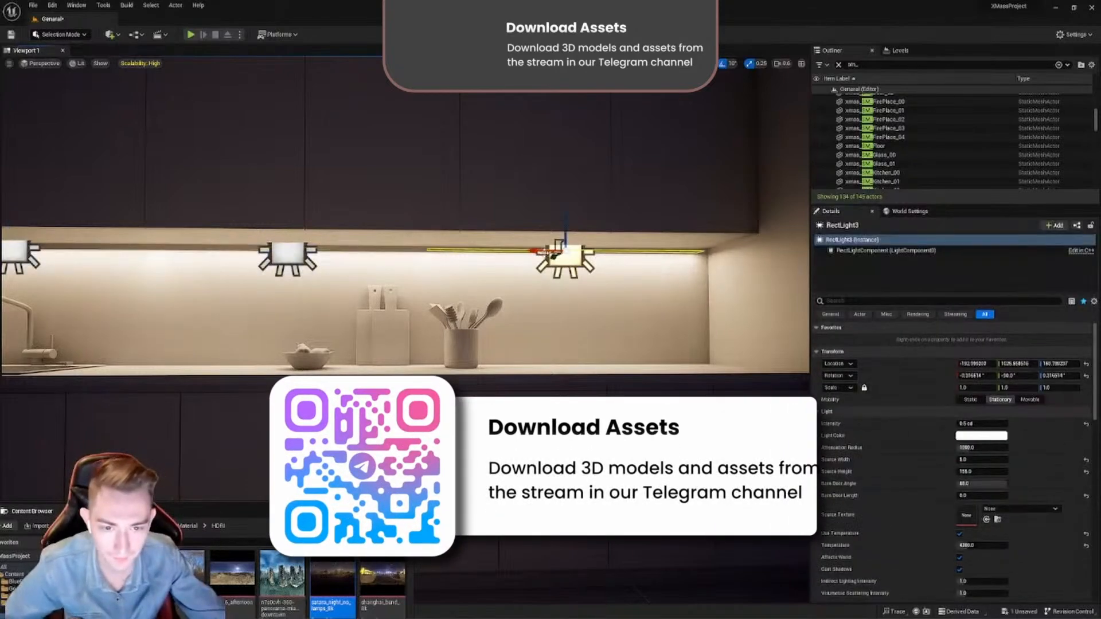
{"action": "left_click_drag", "start_coordinate": [554, 257], "coordinate": [563, 256]}
{"action": "right_click_drag", "start_coordinate": [373, 236], "coordinate": [373, 235]}
{"action": "left_click", "coordinate": [244, 256]}
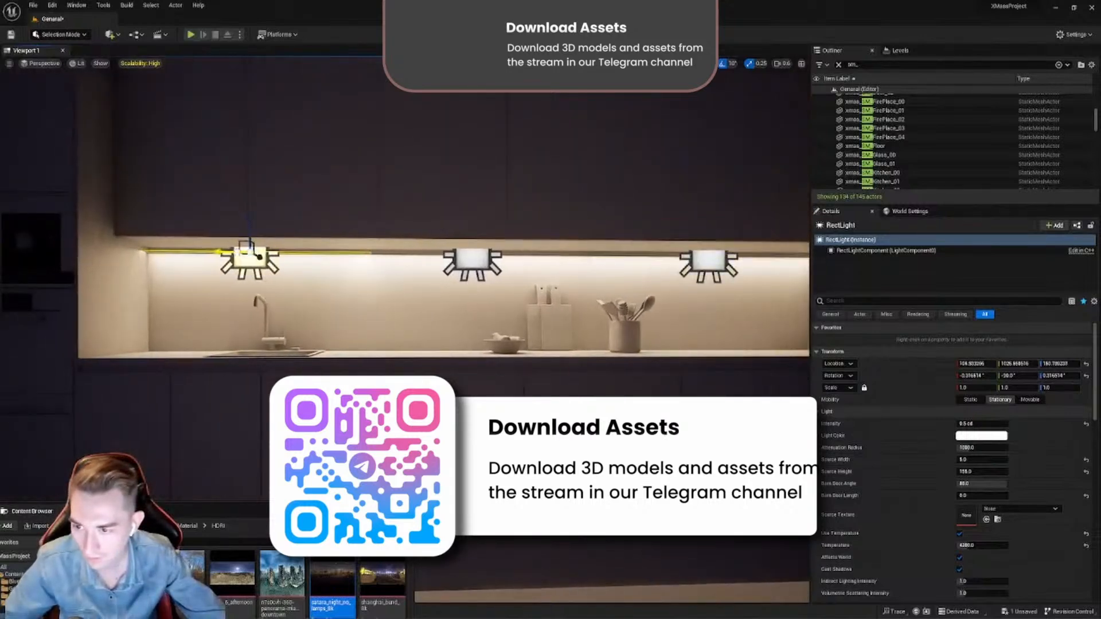
{"action": "left_click_drag", "start_coordinate": [247, 251], "coordinate": [262, 251]}
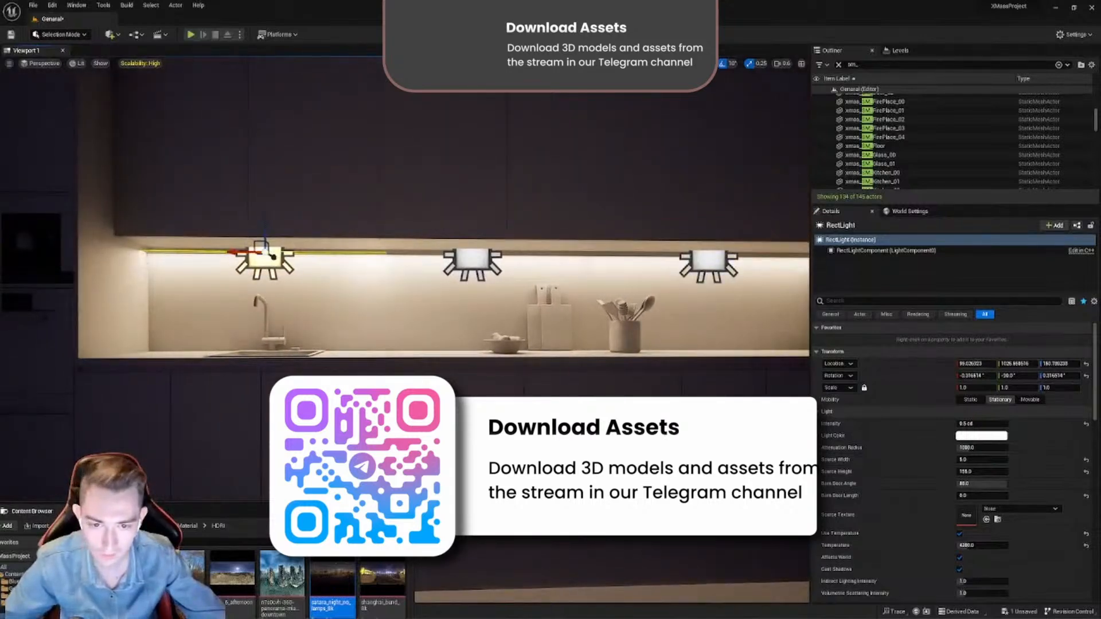
{"action": "left_click", "coordinate": [468, 258]}
{"action": "left_click_drag", "start_coordinate": [461, 253], "coordinate": [488, 254]}
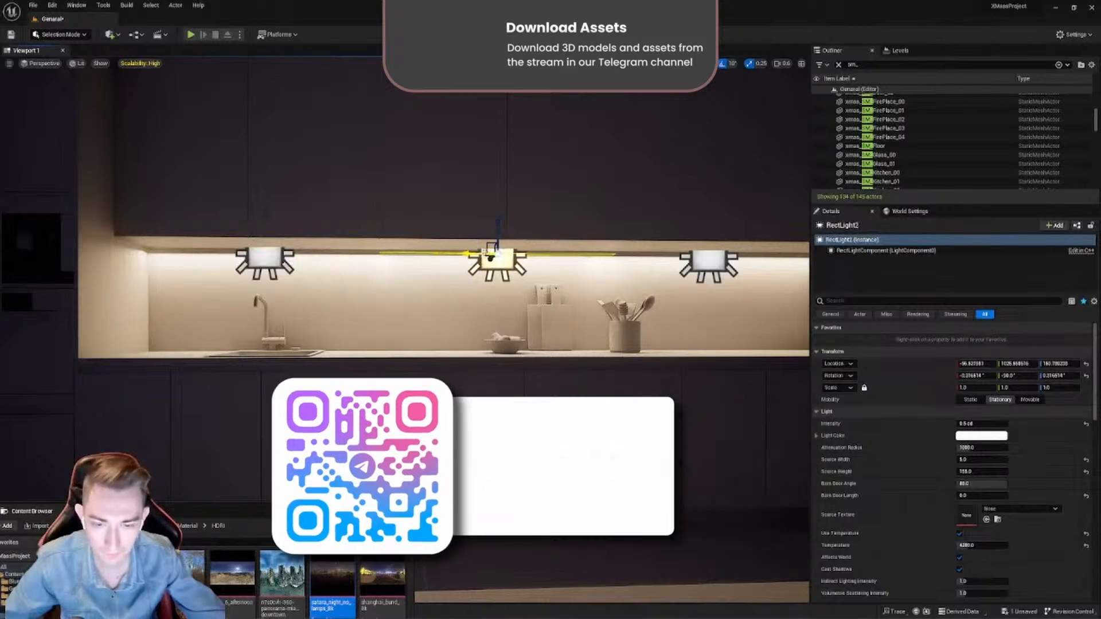
- Select all three under-cabinet rect lights together and set their source height to 150
{"action": "left_click", "coordinate": [701, 260], "text": "ctrl"}
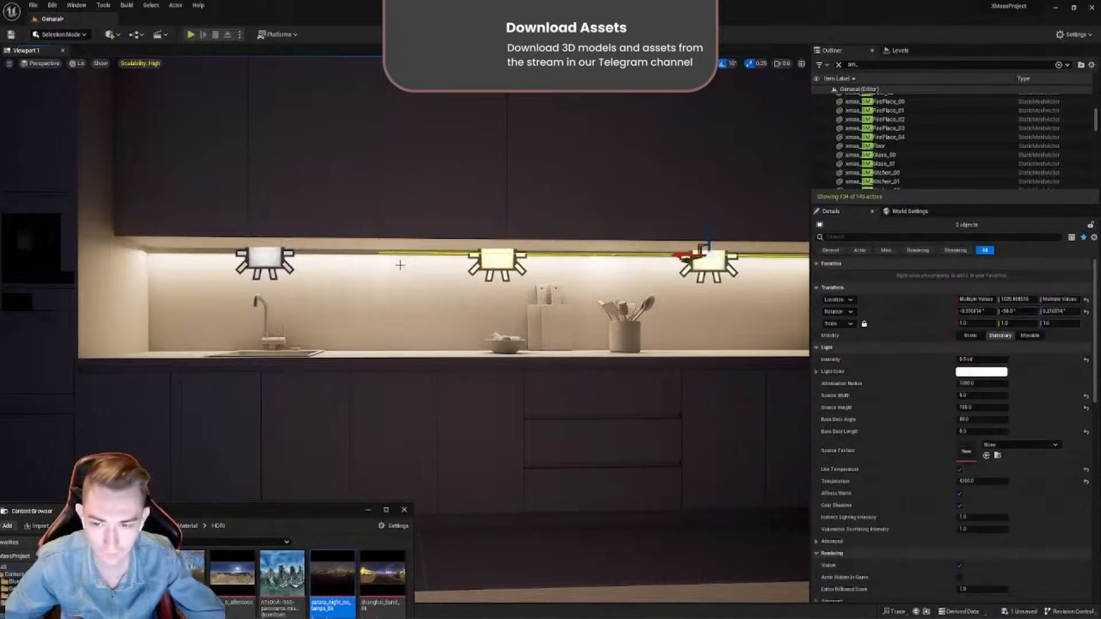
{"action": "left_click", "coordinate": [272, 256], "text": "ctrl"}
{"action": "right_click_drag", "start_coordinate": [273, 256], "coordinate": [276, 212]}
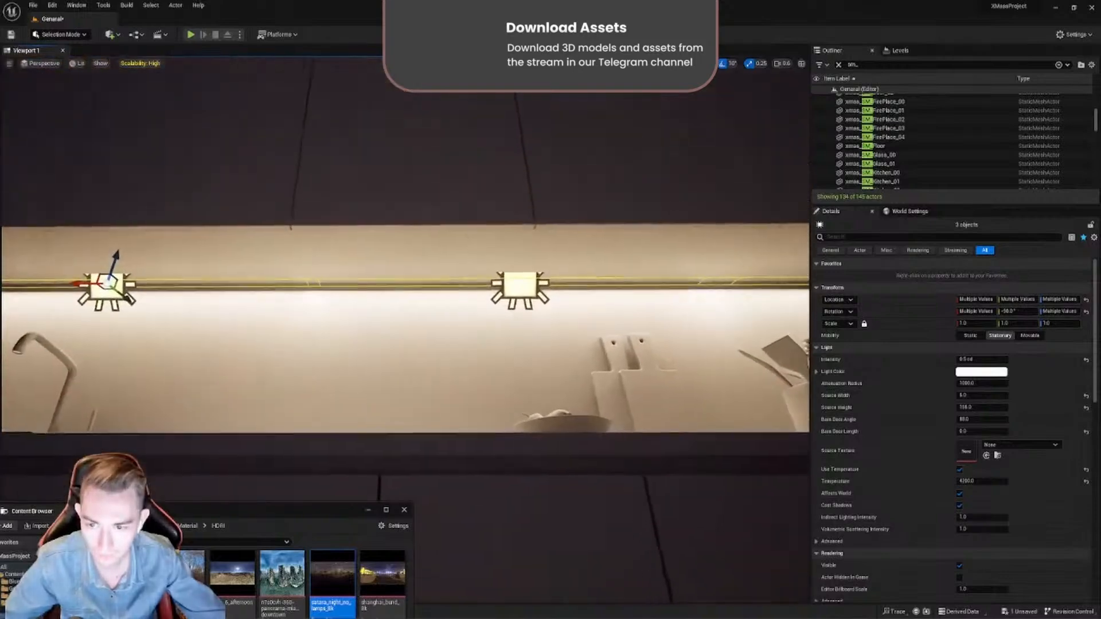
{"action": "left_click", "coordinate": [978, 408]}
{"action": "type", "text": "15"}
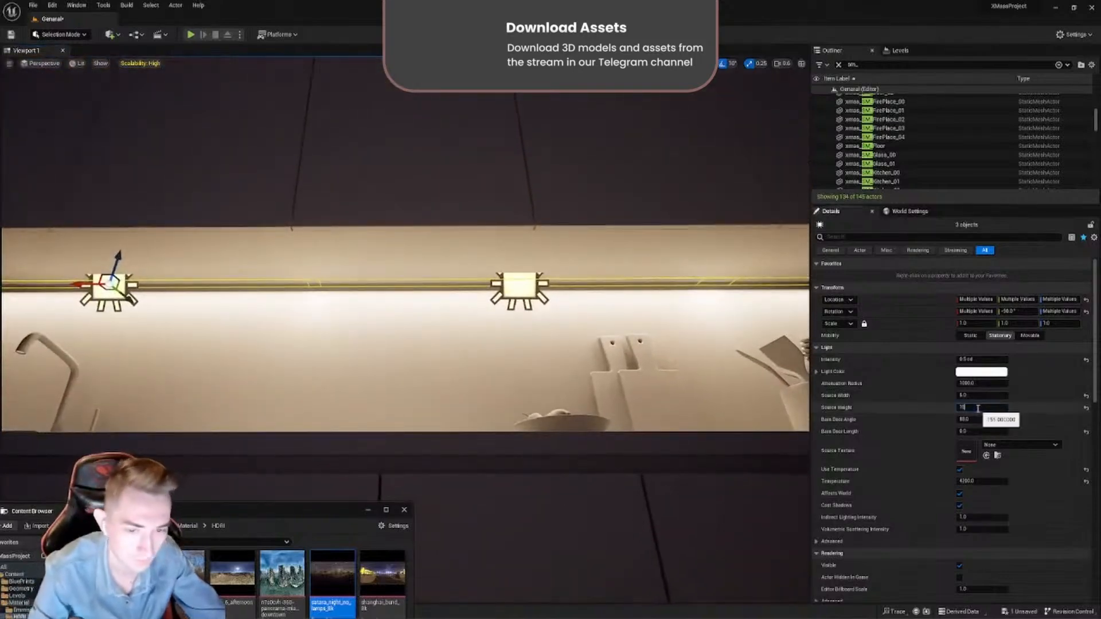
{"action": "type", "text": "0"}
{"action": "key", "text": "Return"}
- Lower the intensity of the three selected rect lights to dim the glow over the countertop
{"action": "key", "text": "s"}
{"action": "right_click_drag", "start_coordinate": [601, 349], "coordinate": [565, 401]}
{"action": "left_click", "coordinate": [977, 359]}
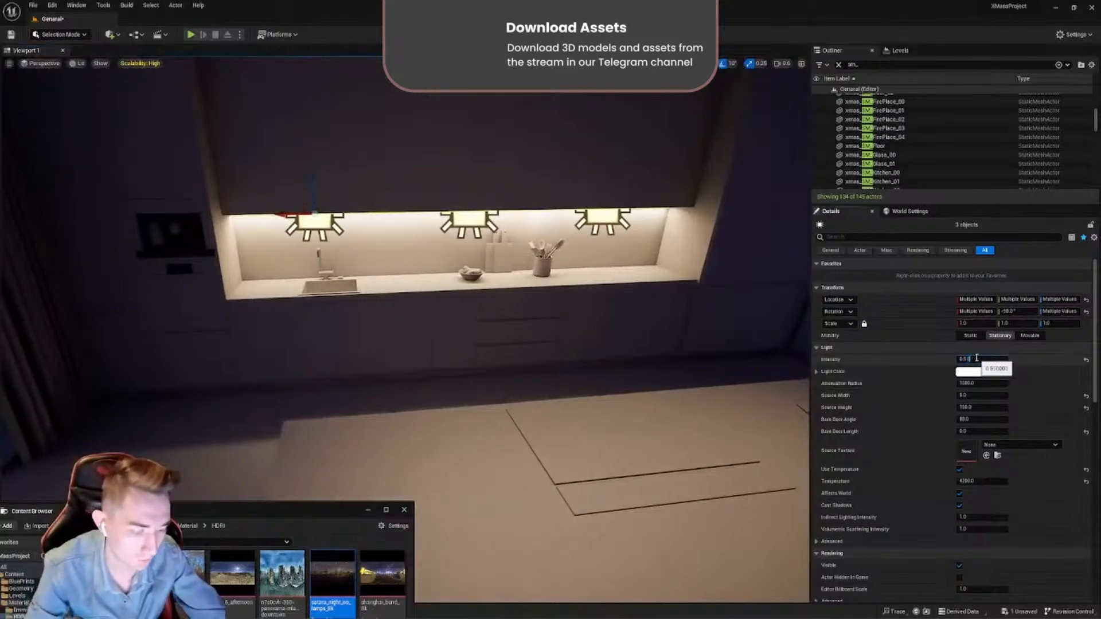
{"action": "left_click_drag", "start_coordinate": [986, 359], "coordinate": [948, 359]}
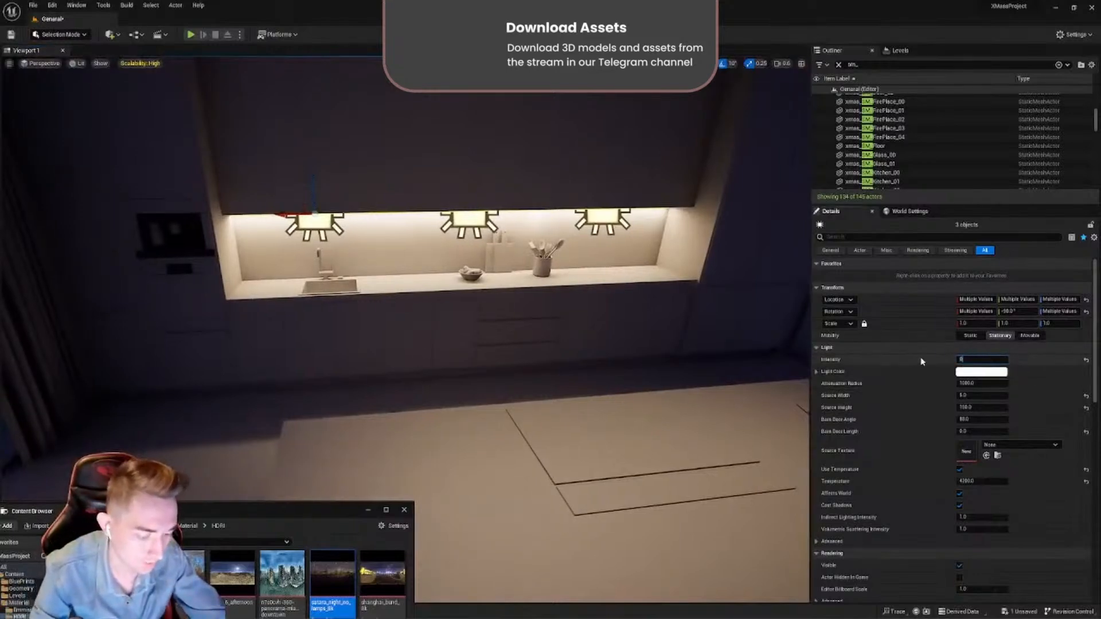
{"action": "key", "text": "Return"}
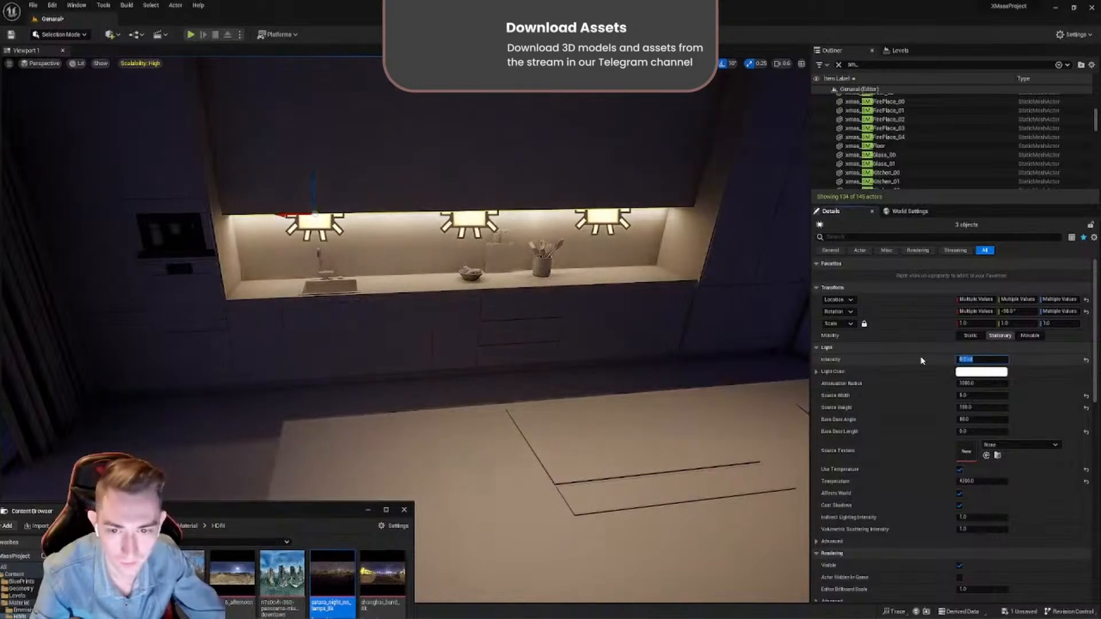
- Set the mobility of the three rect lights to Movable and hide the light icons in the viewport
{"action": "left_click", "coordinate": [1024, 335]}
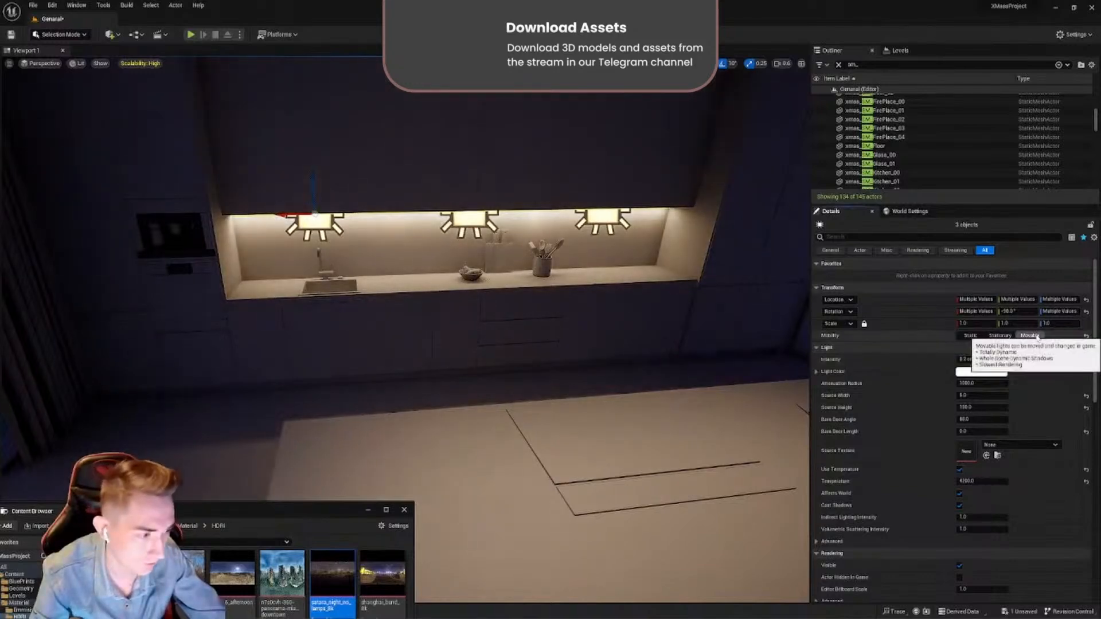
{"action": "mouse_move", "coordinate": [518, 283]}
{"action": "right_mouse_down"}
{"action": "mouse_move", "coordinate": [481, 296]}
{"action": "mouse_move", "coordinate": [487, 344]}
{"action": "mouse_move", "coordinate": [482, 287]}
{"action": "mouse_move", "coordinate": [519, 283]}
{"action": "right_mouse_up"}
{"action": "key", "text": "g"}
- Try an intensity of 0.1 cd on the three under-cabinet rect lights
{"action": "mouse_move", "coordinate": [716, 328]}
{"action": "right_mouse_down"}
{"action": "mouse_move", "coordinate": [683, 353]}
{"action": "mouse_move", "coordinate": [715, 328]}
{"action": "mouse_move", "coordinate": [677, 326]}
{"action": "mouse_move", "coordinate": [703, 323]}
{"action": "right_mouse_up"}
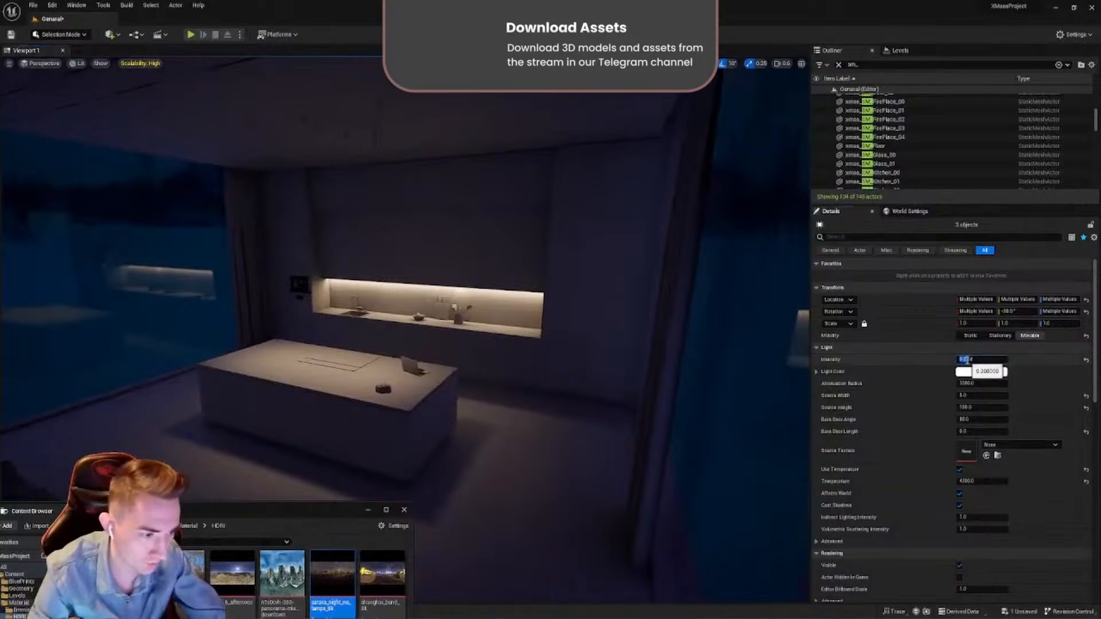
{"action": "type", "text": "0.1"}
{"action": "key", "text": "Return"}
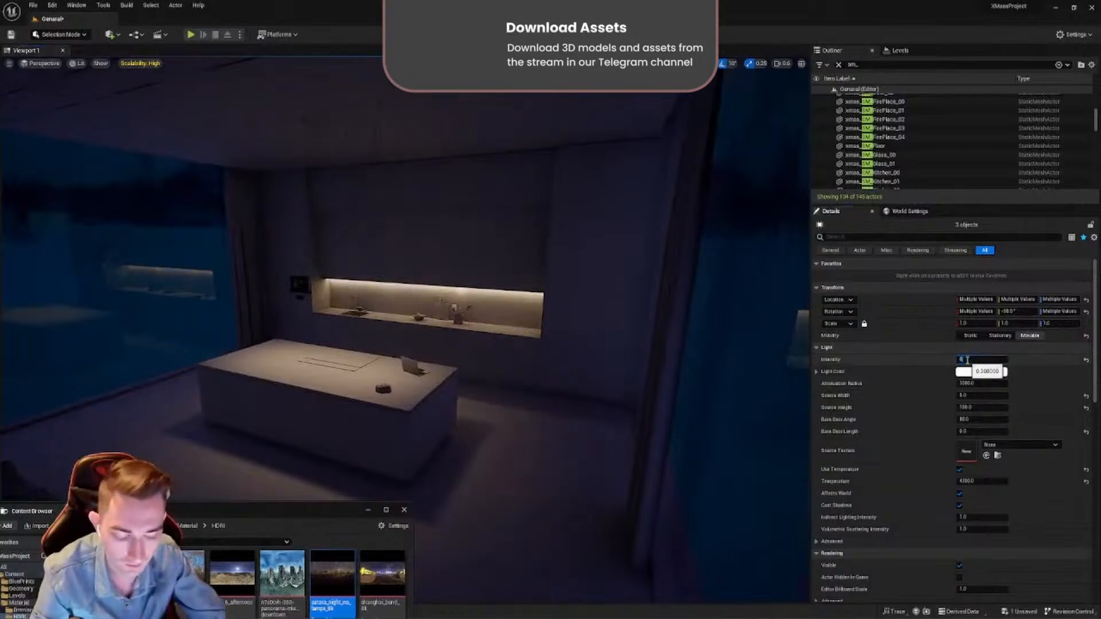
- Set the intensity of the three under-cabinet rect lights to 0.2 cd
{"action": "right_click_drag", "start_coordinate": [696, 345], "coordinate": [756, 340]}
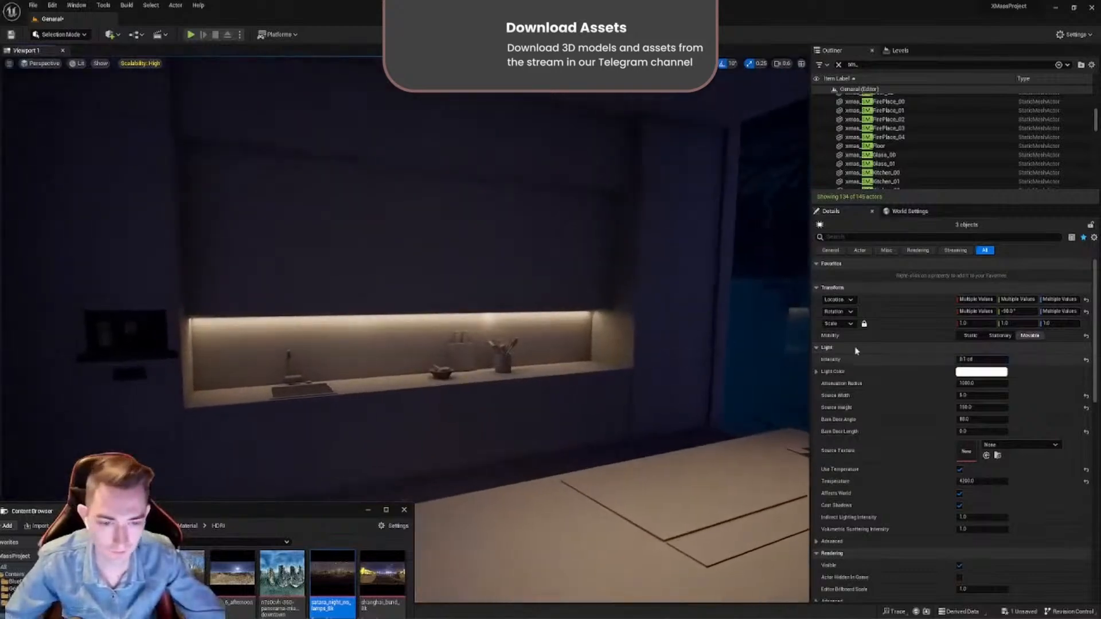
{"action": "double_click", "coordinate": [980, 361]}
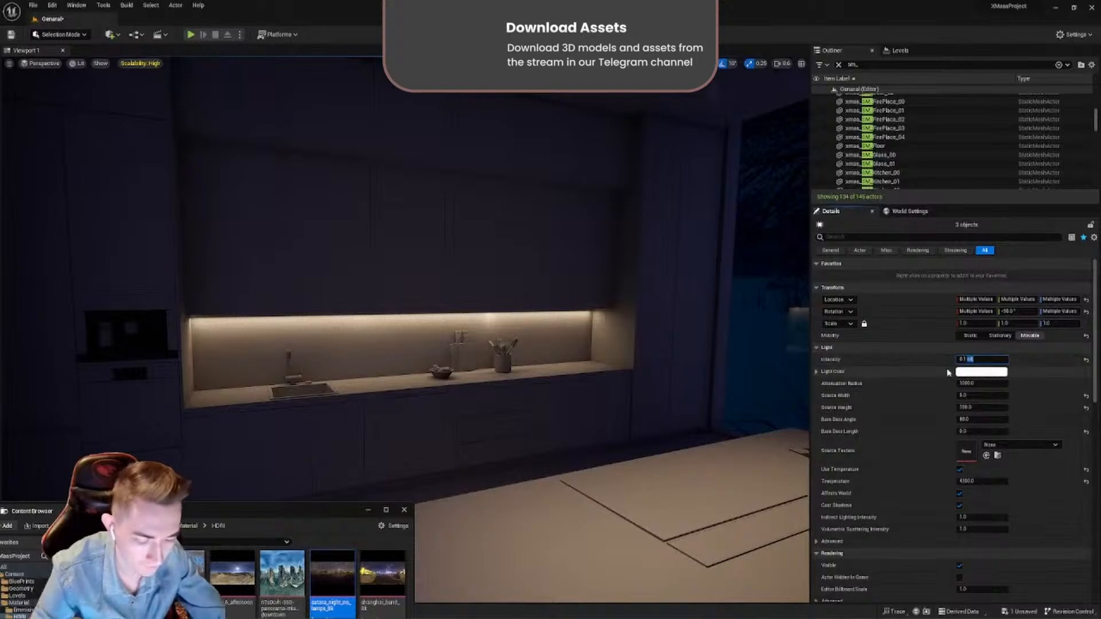
{"action": "type", "text": "8"}
{"action": "key", "text": "Return"}
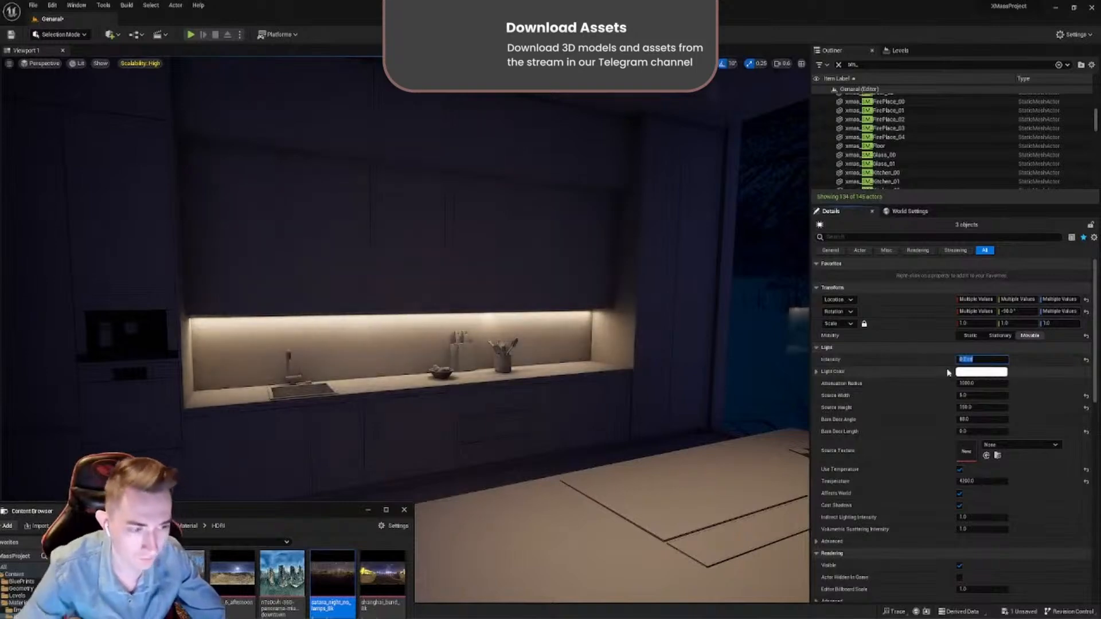
- Examine the lit kitchen from several angles, including the pendant lamps hanging from the ceiling
{"action": "right_click_drag", "start_coordinate": [672, 303], "coordinate": [799, 307]}
{"action": "scroll", "coordinate": [793, 304], "scroll_direction": "down", "scroll_amount": 3}
{"action": "right_click_drag", "start_coordinate": [574, 322], "coordinate": [645, 299]}
{"action": "right_click_drag", "start_coordinate": [405, 329], "coordinate": [647, 313]}
{"action": "key", "text": "w"}
{"action": "key", "text": "s"}
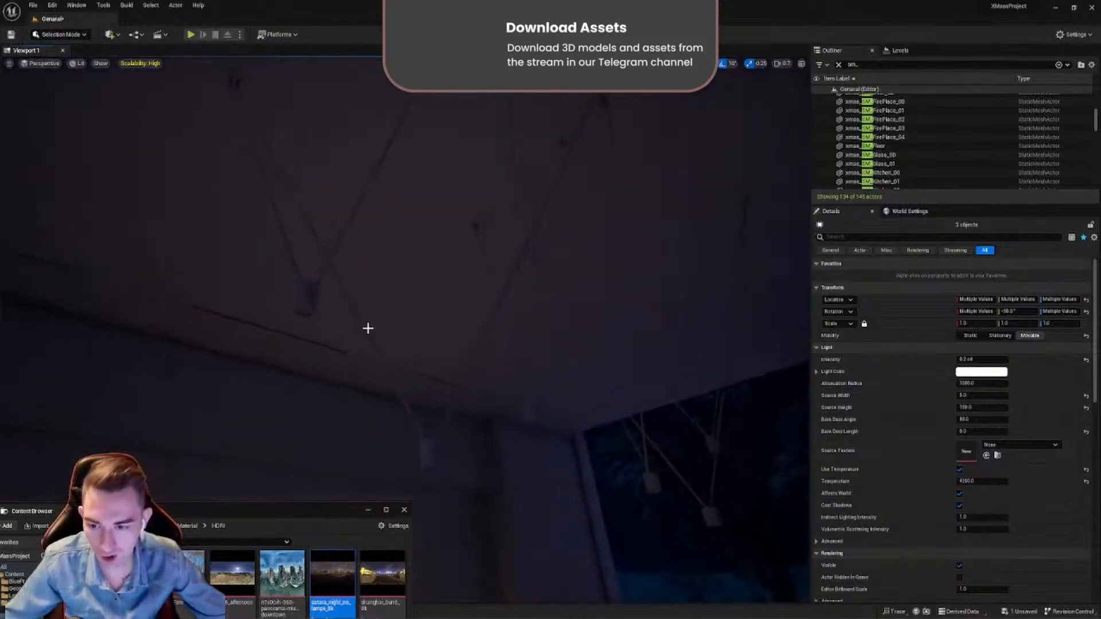
{"action": "right_click_drag", "start_coordinate": [302, 303], "coordinate": [247, 341]}
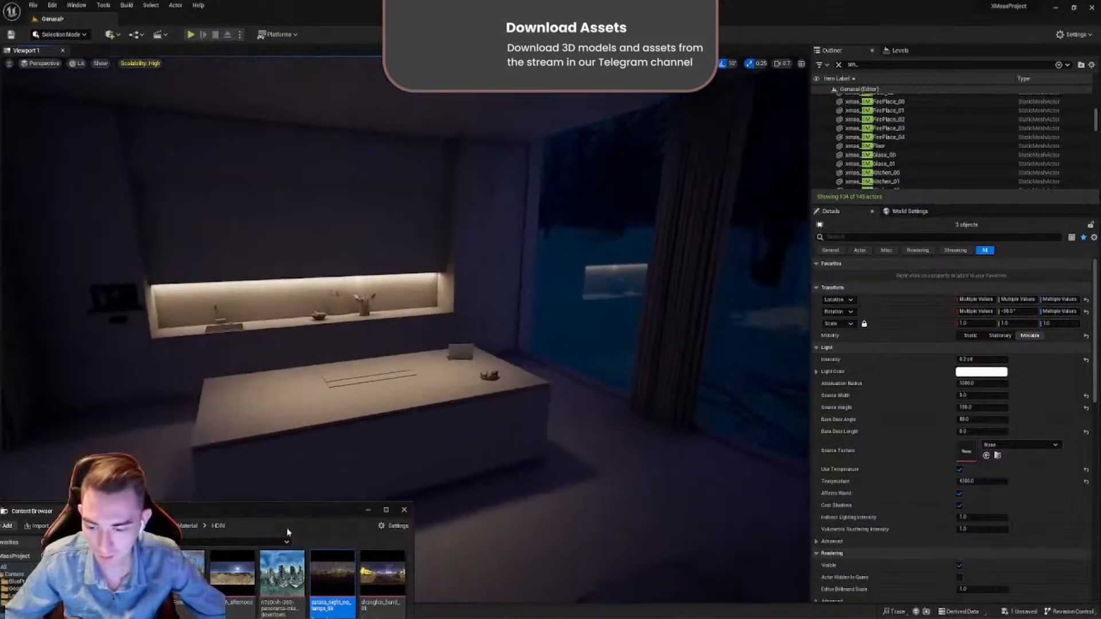
- Create a new material in the project's XMASS content folder
{"action": "left_click_drag", "start_coordinate": [296, 515], "coordinate": [572, 338]}
{"action": "key", "text": "alt+Left"}
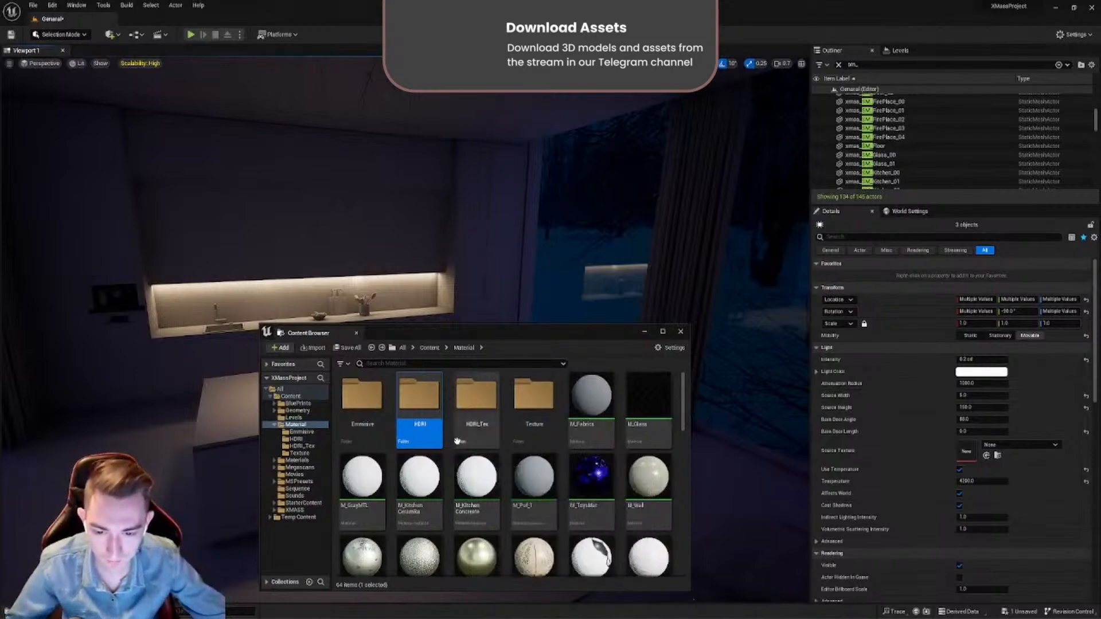
{"action": "key", "text": "alt+Left"}
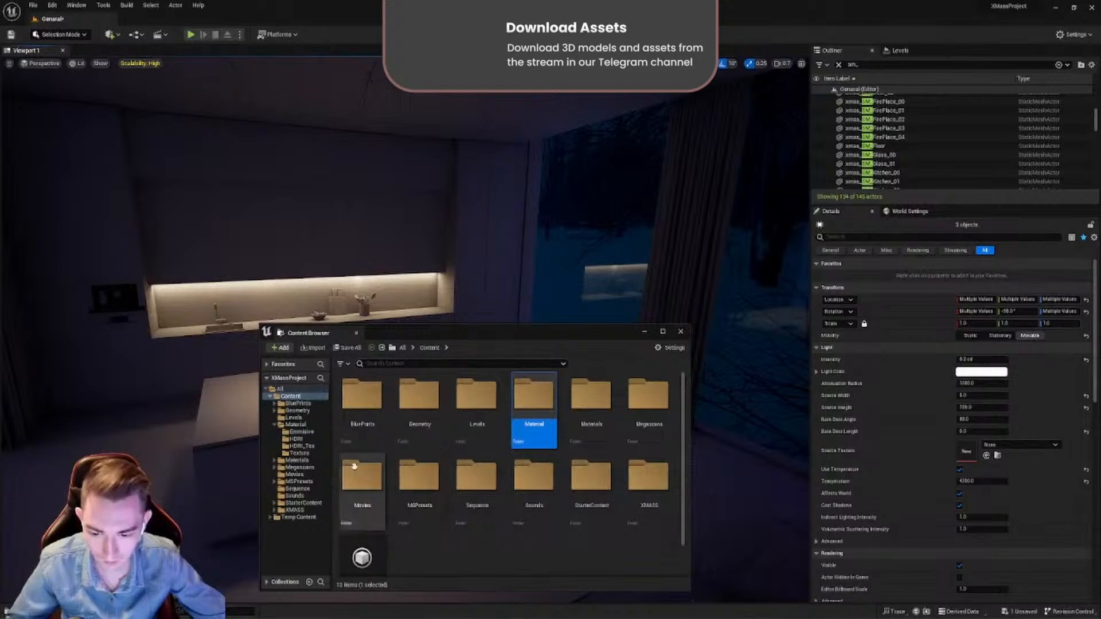
{"action": "double_click", "coordinate": [670, 524]}
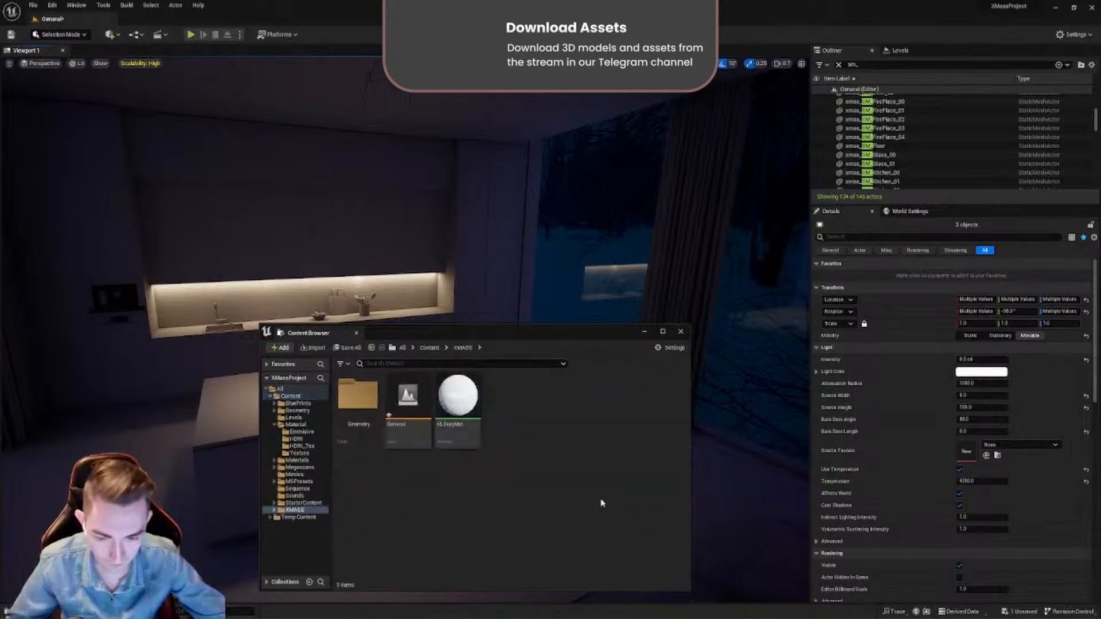
{"action": "right_click", "coordinate": [480, 495]}
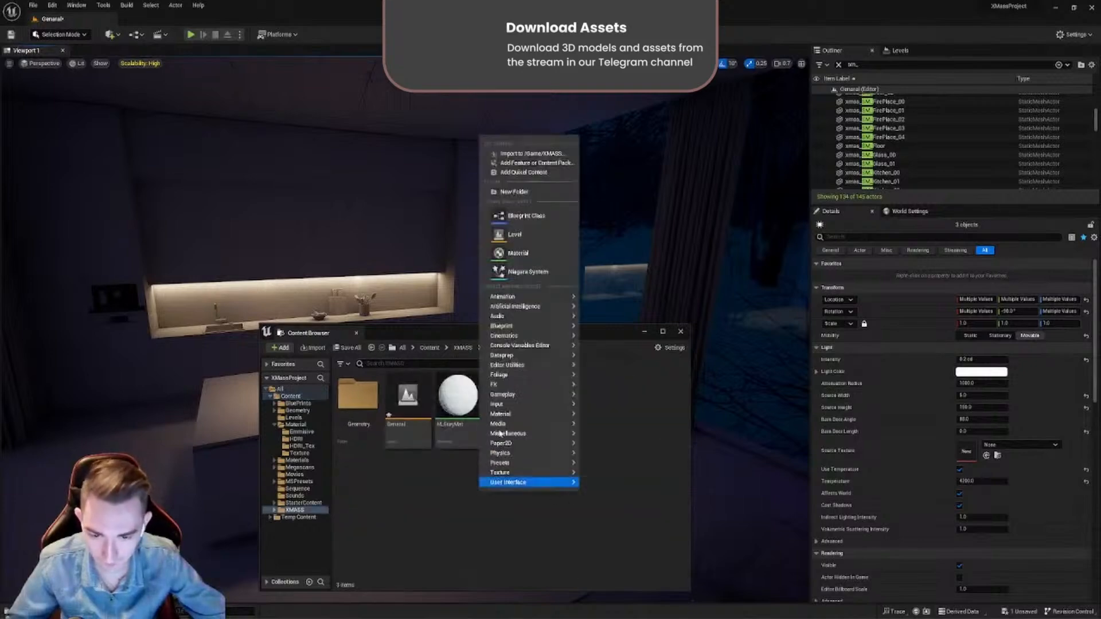
{"action": "left_click", "coordinate": [519, 253]}
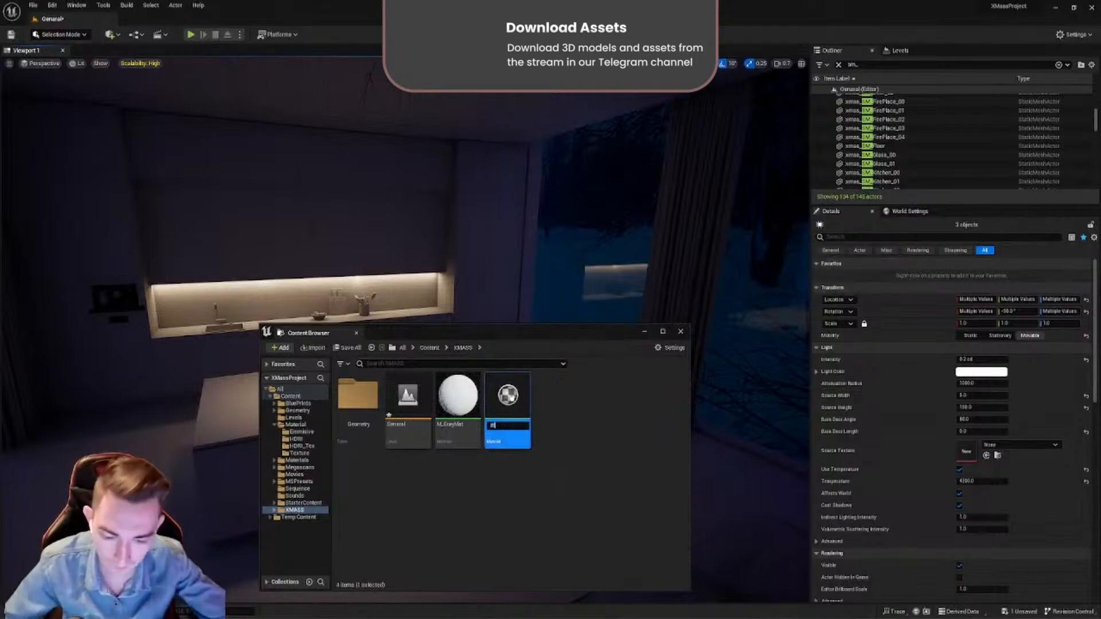
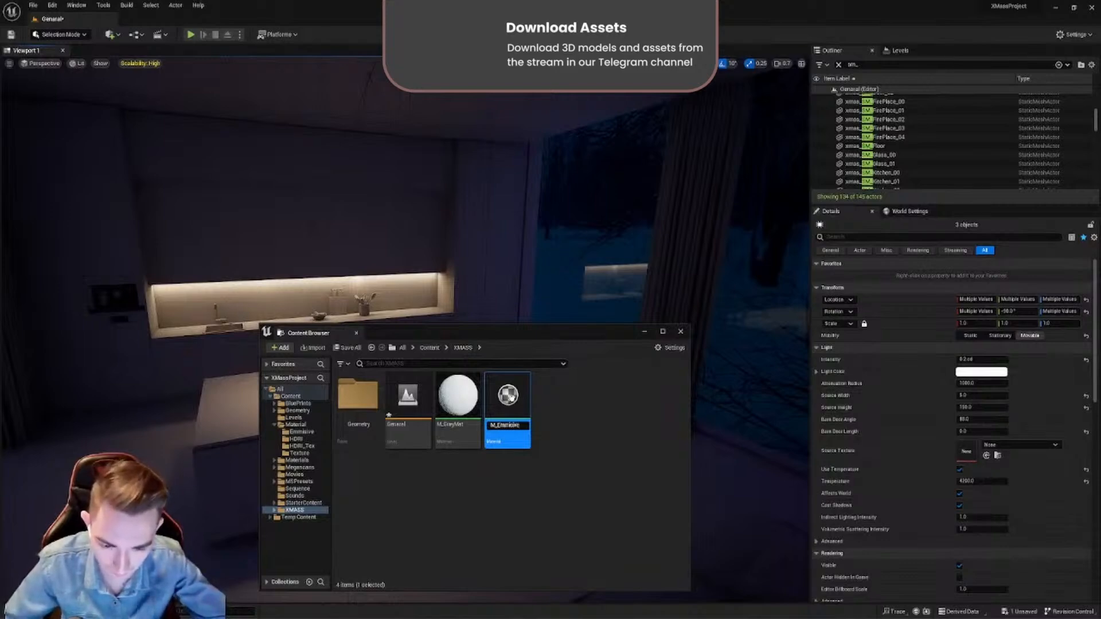
- Name the new material M_EmmisiveSpot and open its material graph
{"action": "key", "text": "Return"}
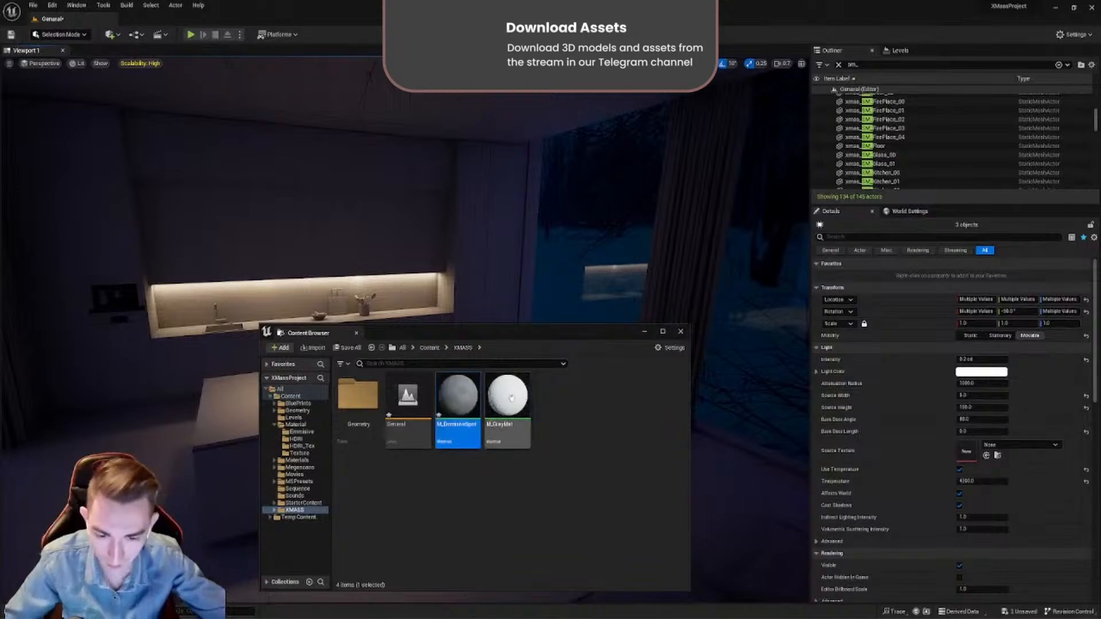
{"action": "double_click", "coordinate": [448, 395]}
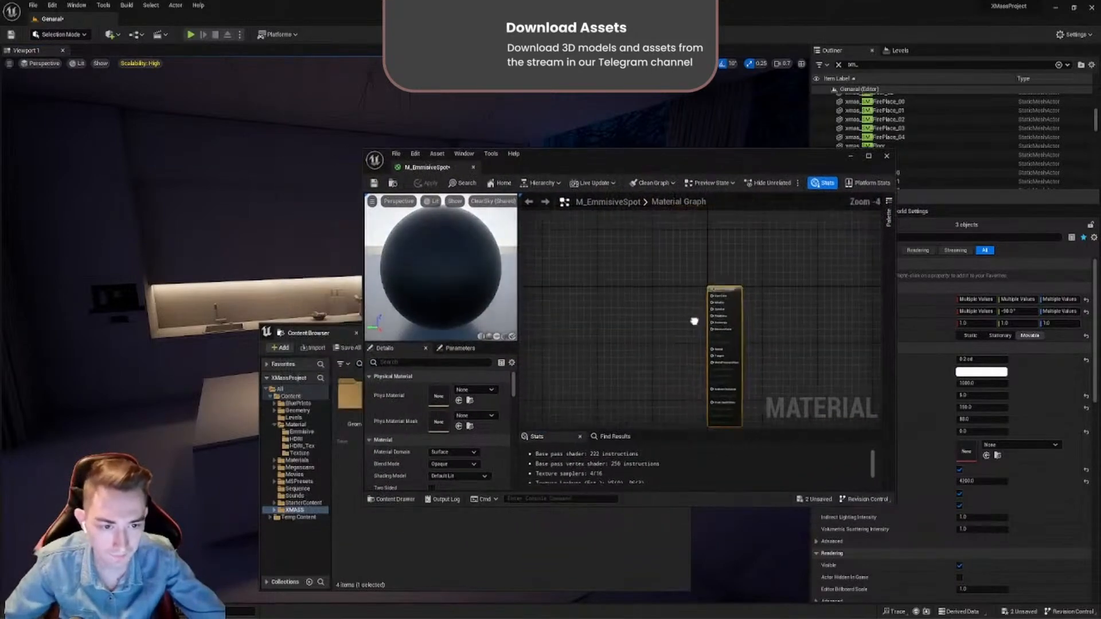
{"action": "scroll", "coordinate": [695, 321], "scroll_direction": "up", "scroll_amount": 5}
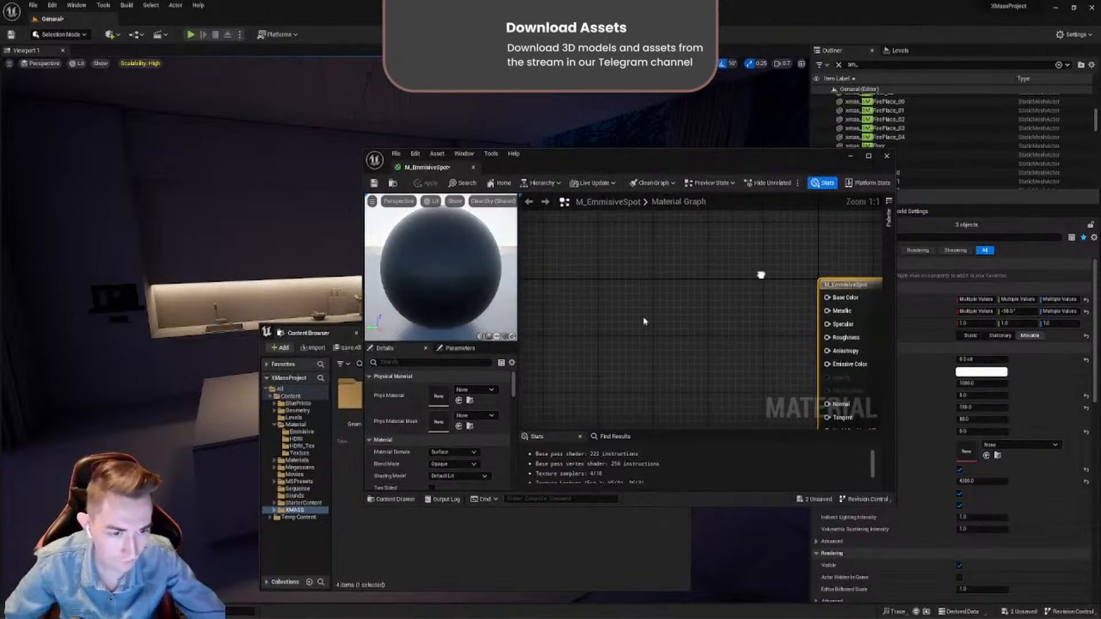
{"action": "right_click_drag", "start_coordinate": [761, 276], "coordinate": [695, 313]}
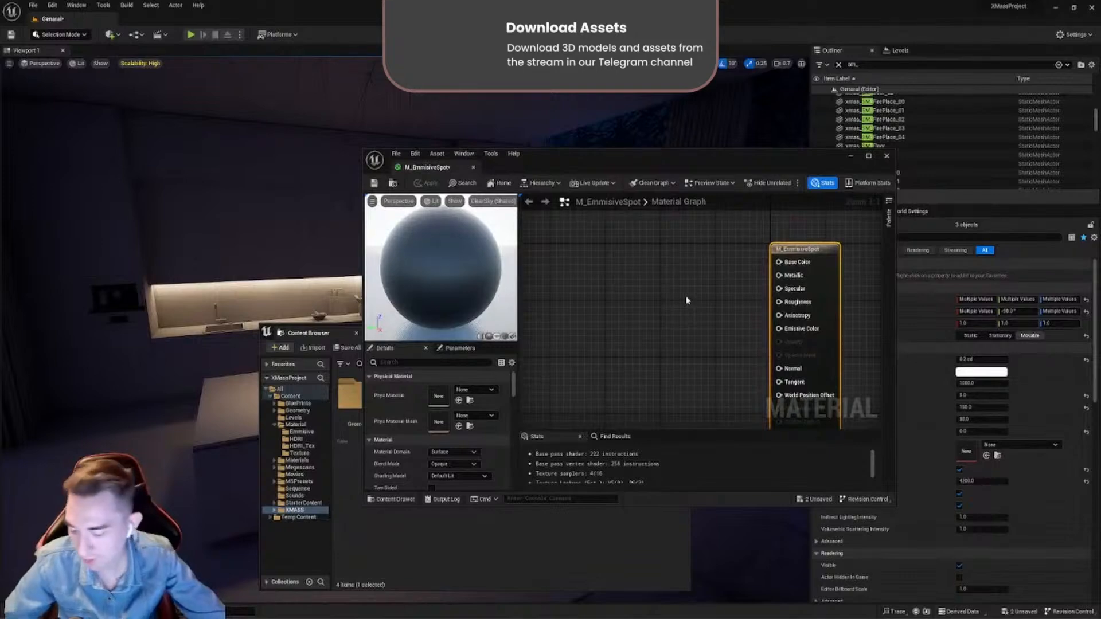
- Add a Constant3Vector node to the graph and connect its output to the material's Emissive Color
{"action": "key", "text": "3"}
{"action": "left_click", "coordinate": [622, 272]}
{"action": "right_click_drag", "start_coordinate": [684, 285], "coordinate": [617, 292]}
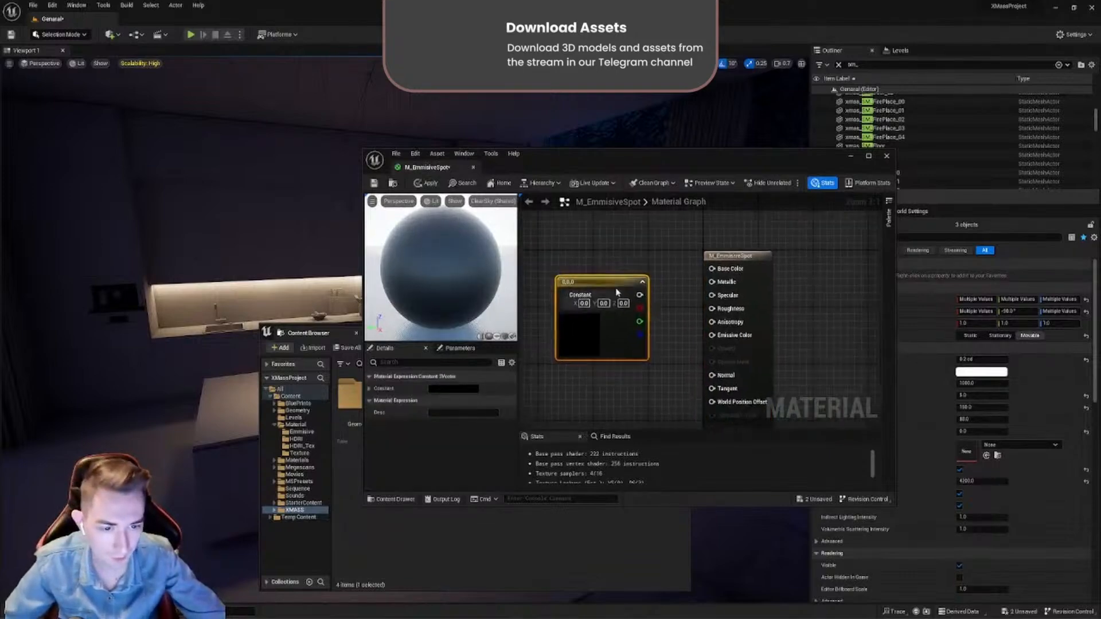
{"action": "left_click_drag", "start_coordinate": [618, 289], "coordinate": [712, 339]}
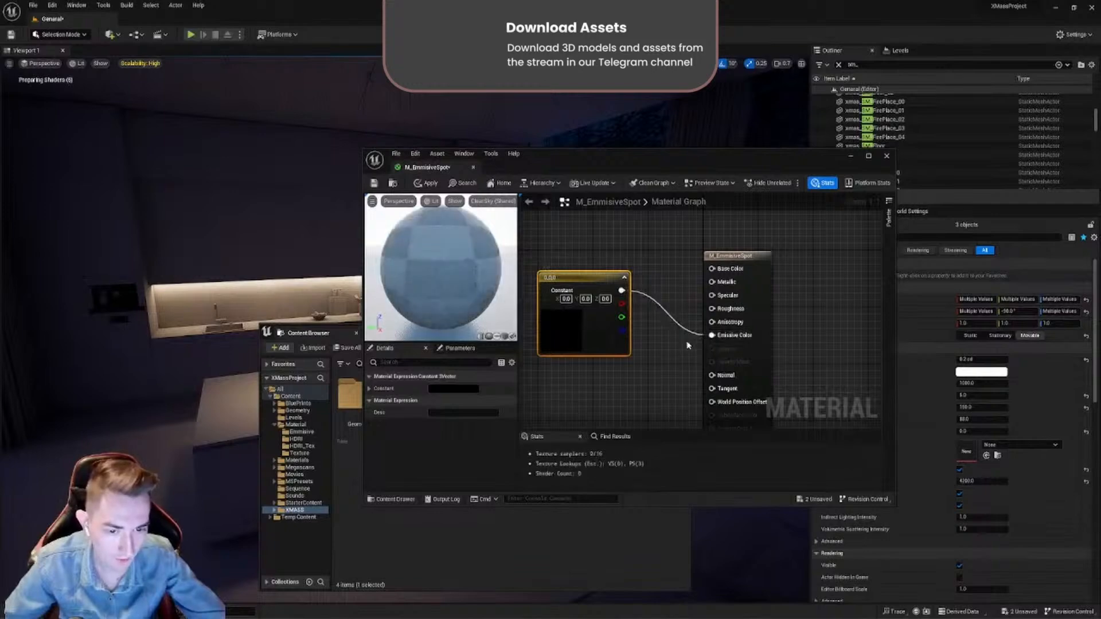
- Set the constant vector's color to white (1, 1, 1), then save and close the material
{"action": "right_click_drag", "start_coordinate": [687, 343], "coordinate": [778, 334]}
{"action": "double_click", "coordinate": [665, 269]}
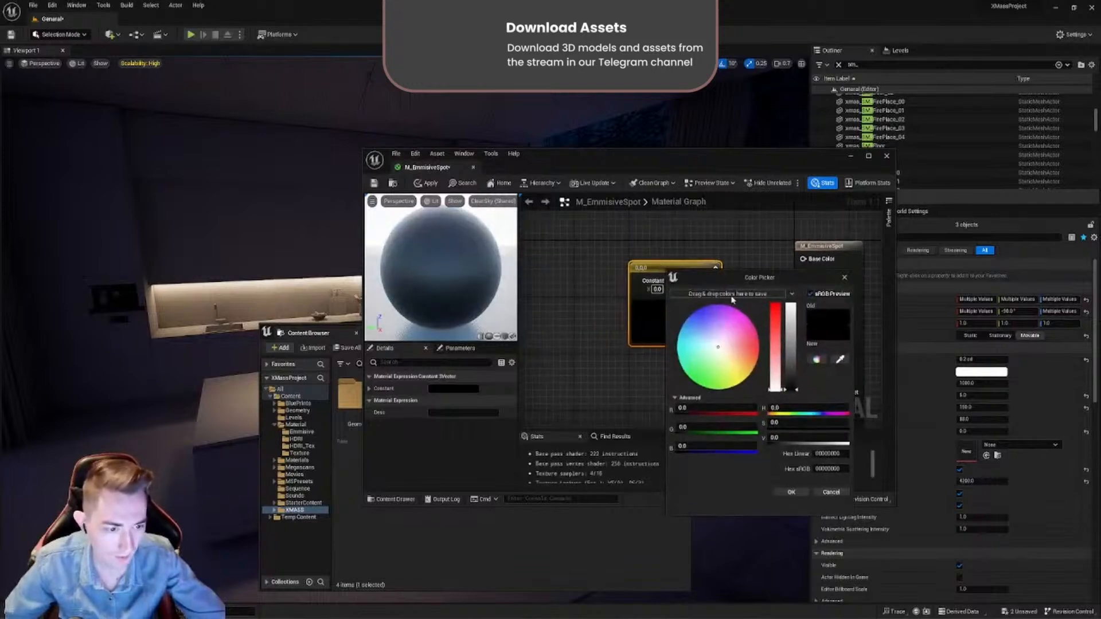
{"action": "left_click_drag", "start_coordinate": [729, 282], "coordinate": [579, 268]}
{"action": "left_click_drag", "start_coordinate": [642, 307], "coordinate": [635, 264]}
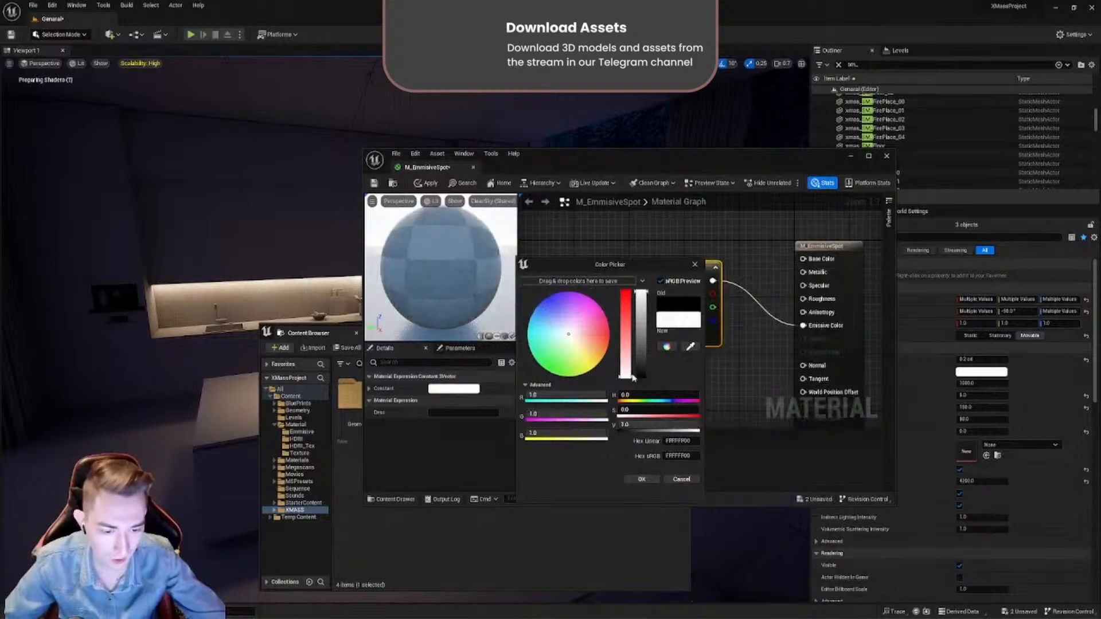
{"action": "left_click", "coordinate": [637, 480]}
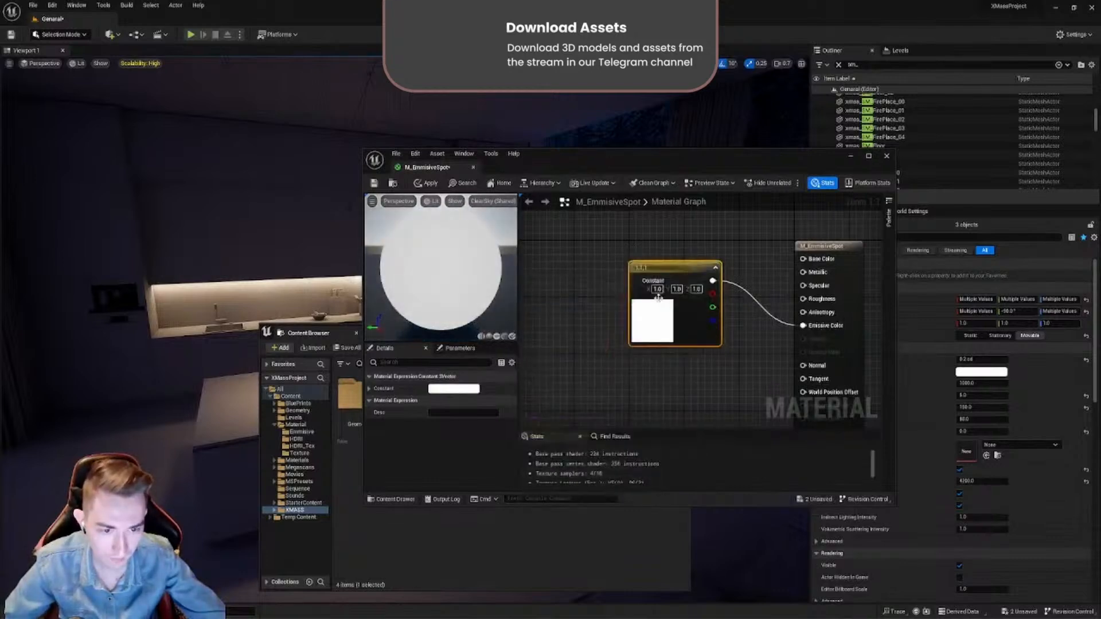
{"action": "left_click_drag", "start_coordinate": [674, 269], "coordinate": [646, 269]}
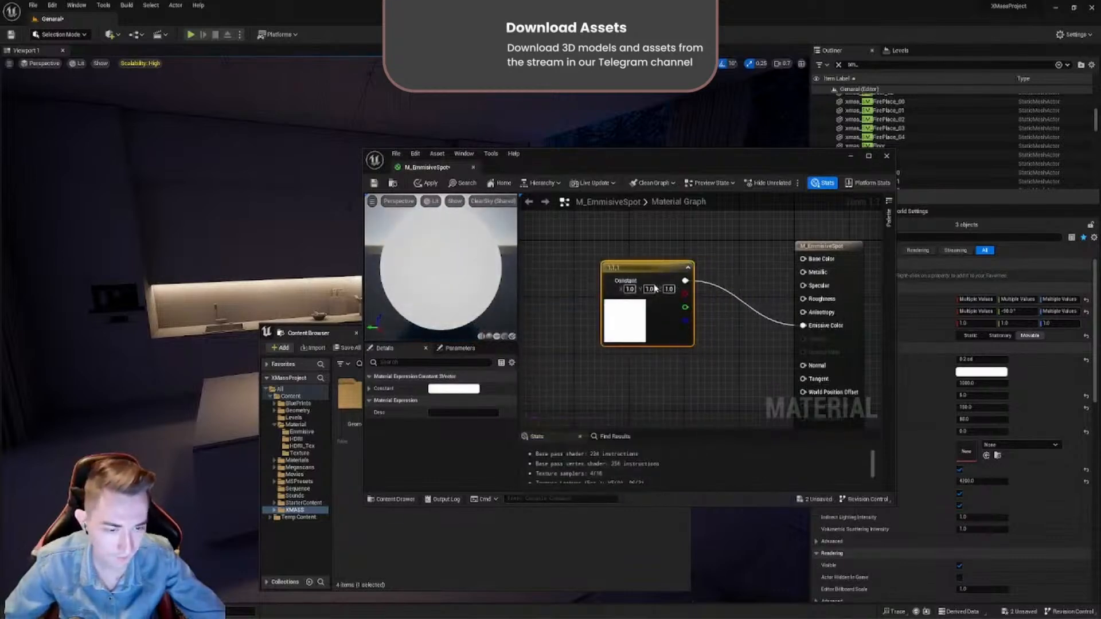
{"action": "left_click", "coordinate": [374, 184]}
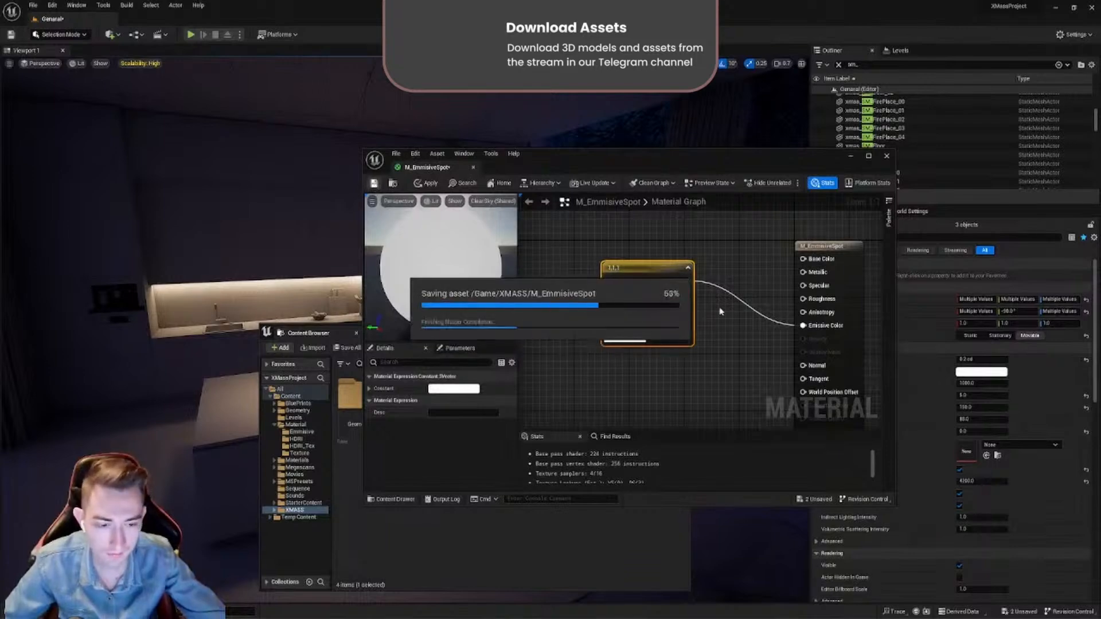
{"action": "left_click", "coordinate": [472, 170]}
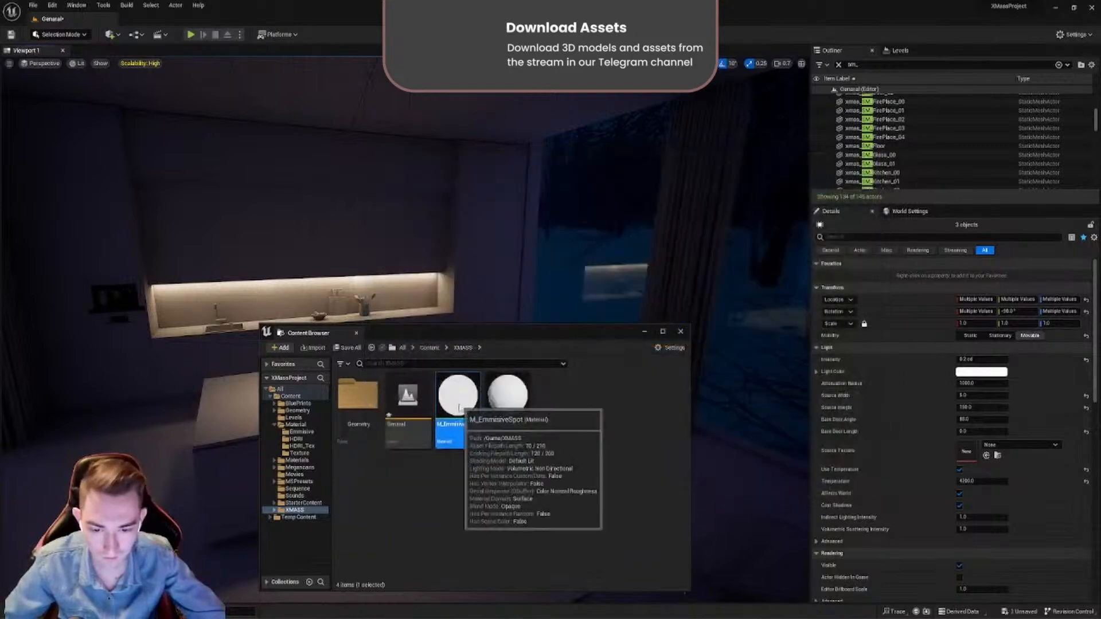
- Reopen M_EmmisiveSpot, convert the white constant to a parameter named Color, and save and close the material
{"action": "double_click", "coordinate": [458, 403]}
{"action": "scroll", "coordinate": [600, 291], "scroll_direction": "up", "scroll_amount": 2}
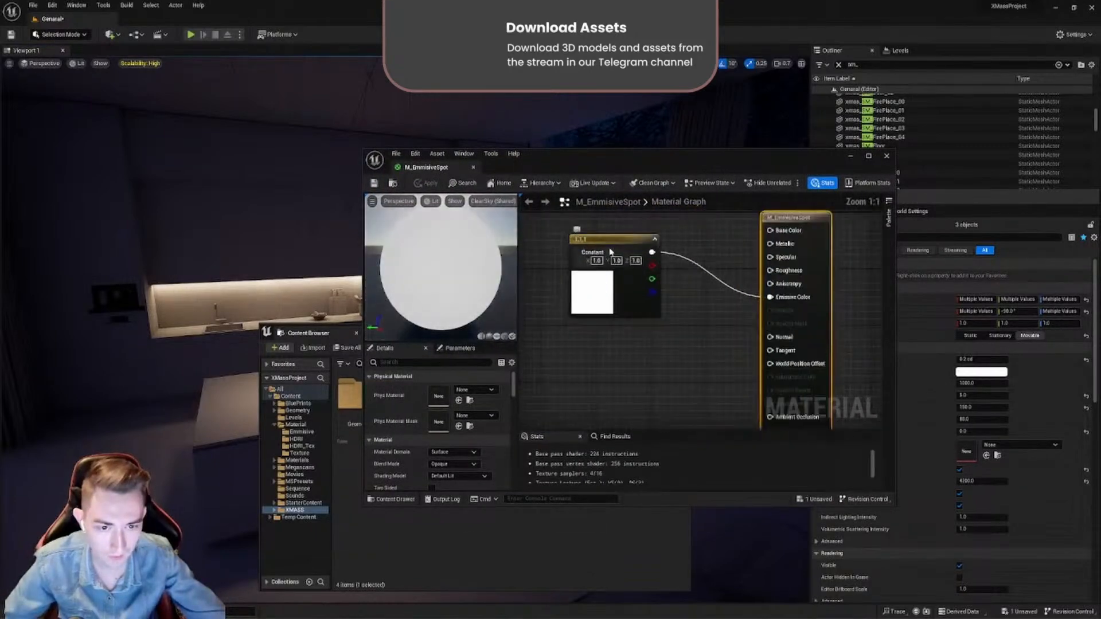
{"action": "right_click", "coordinate": [609, 236]}
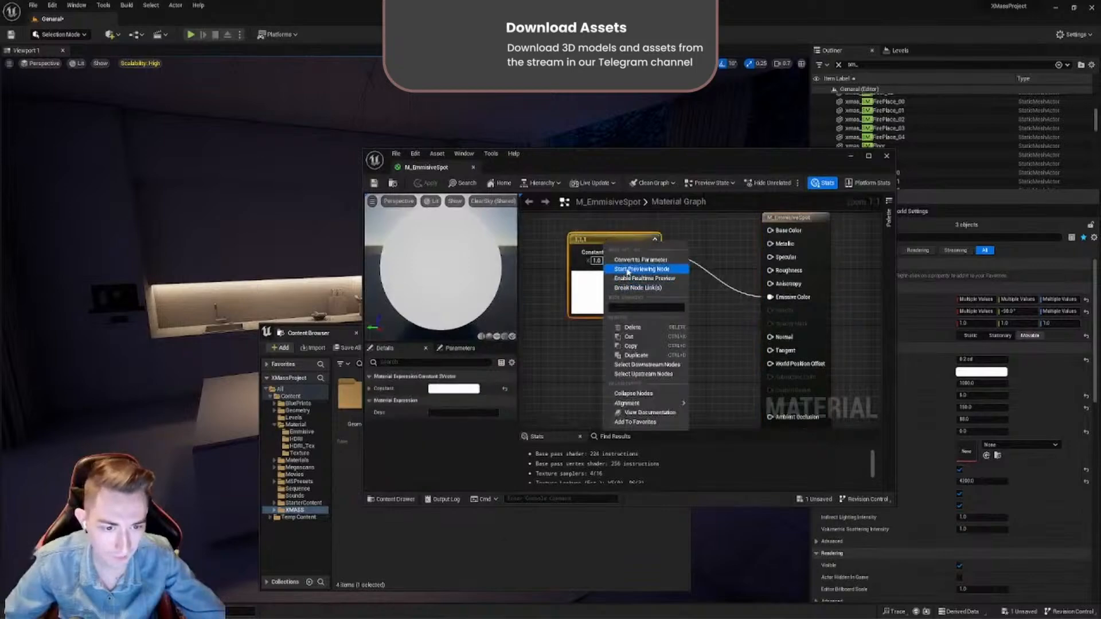
{"action": "left_click", "coordinate": [626, 260]}
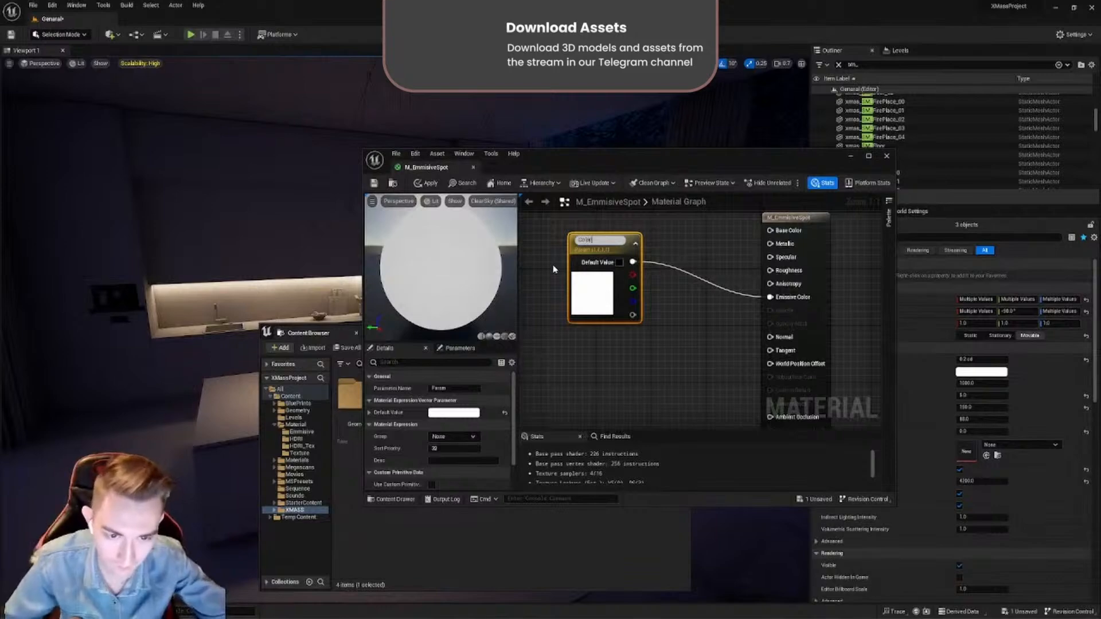
{"action": "key", "text": "Return"}
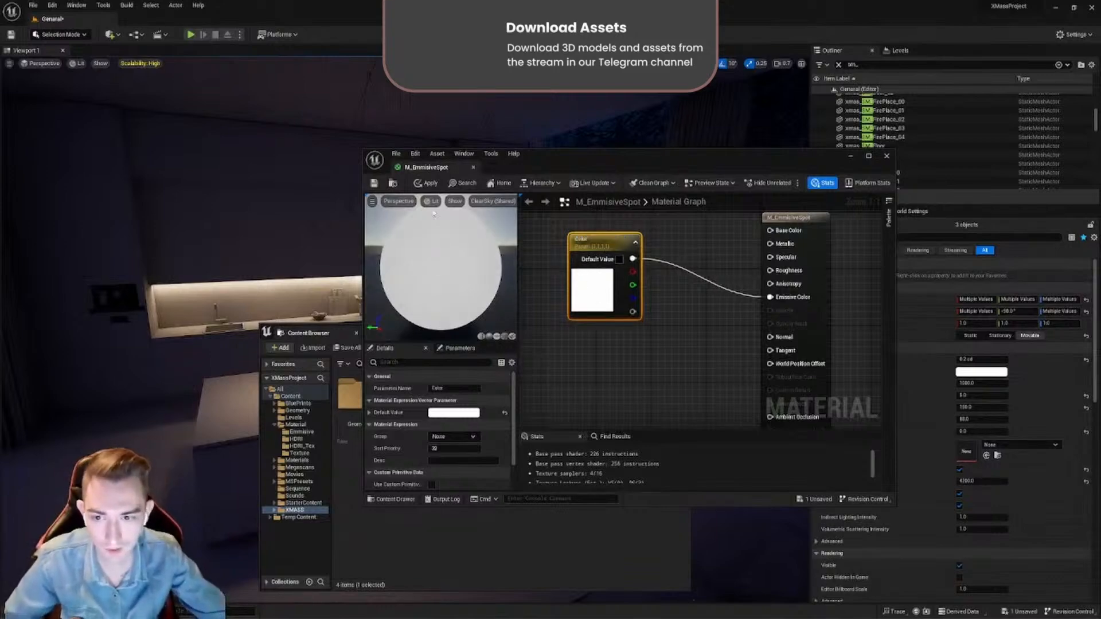
{"action": "left_click", "coordinate": [373, 183]}
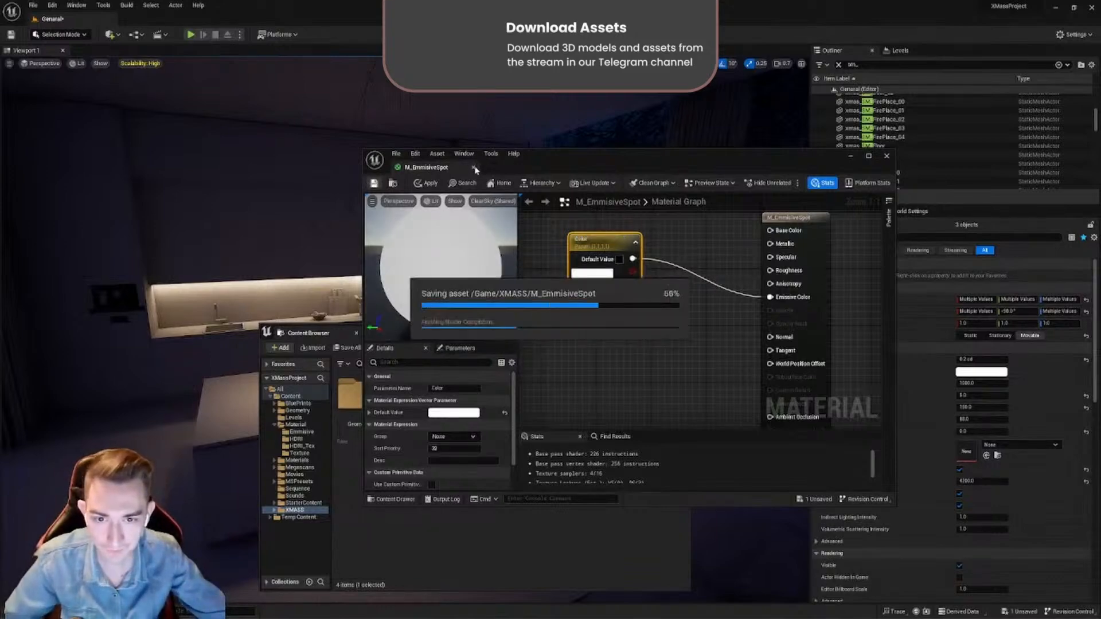
{"action": "left_click", "coordinate": [475, 167]}
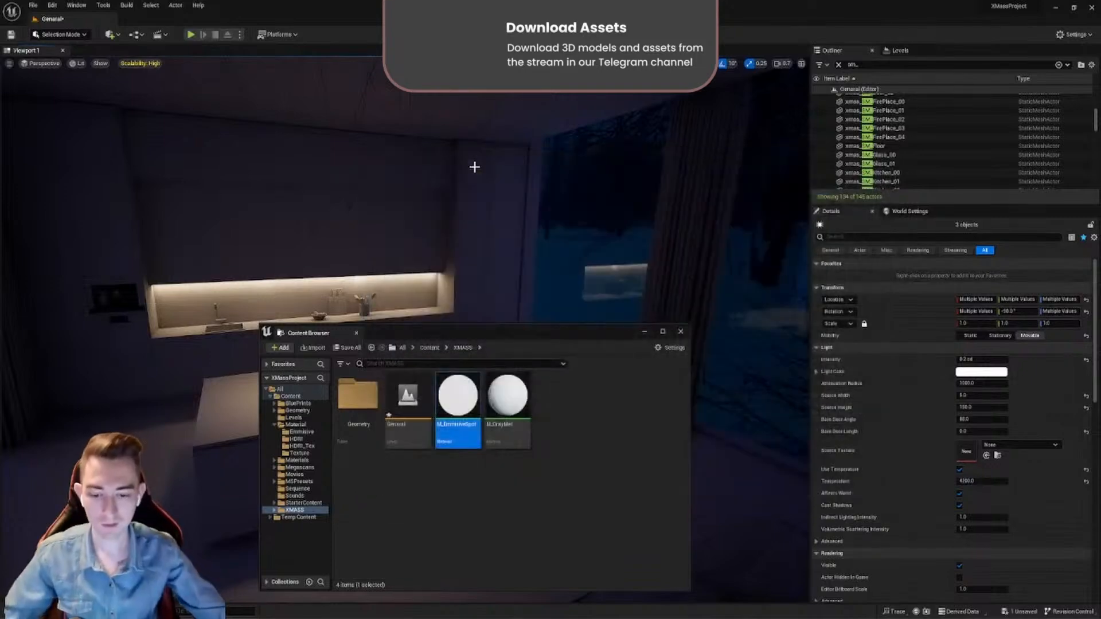
- Create a material instance of M_EmmisiveSpot named MI_SpotEmmisive
{"action": "right_click", "coordinate": [456, 413]}
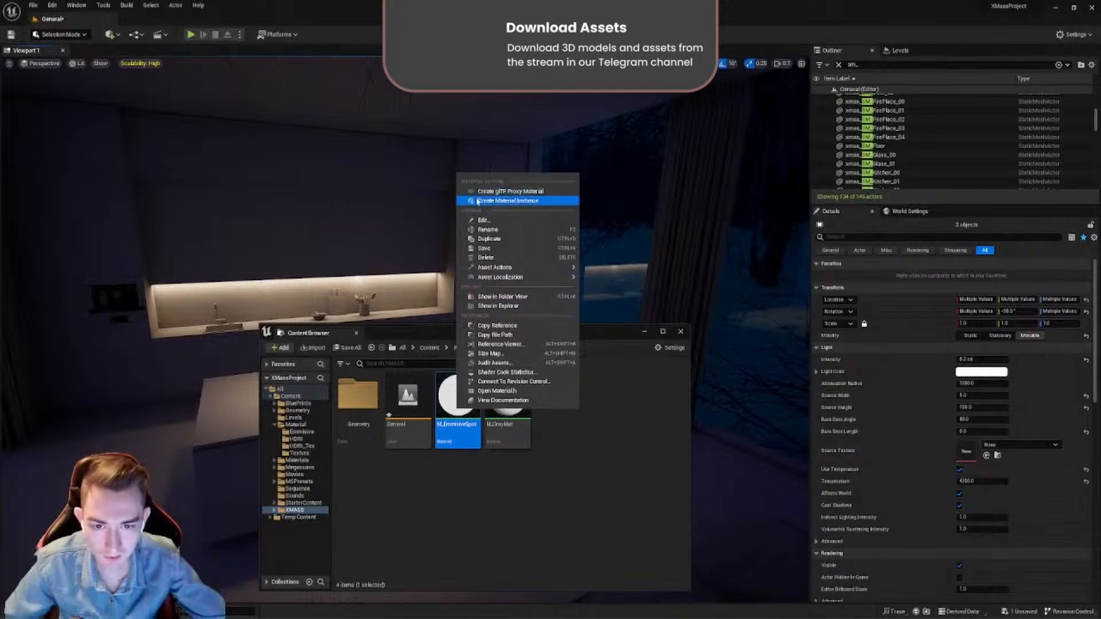
{"action": "left_click", "coordinate": [531, 201]}
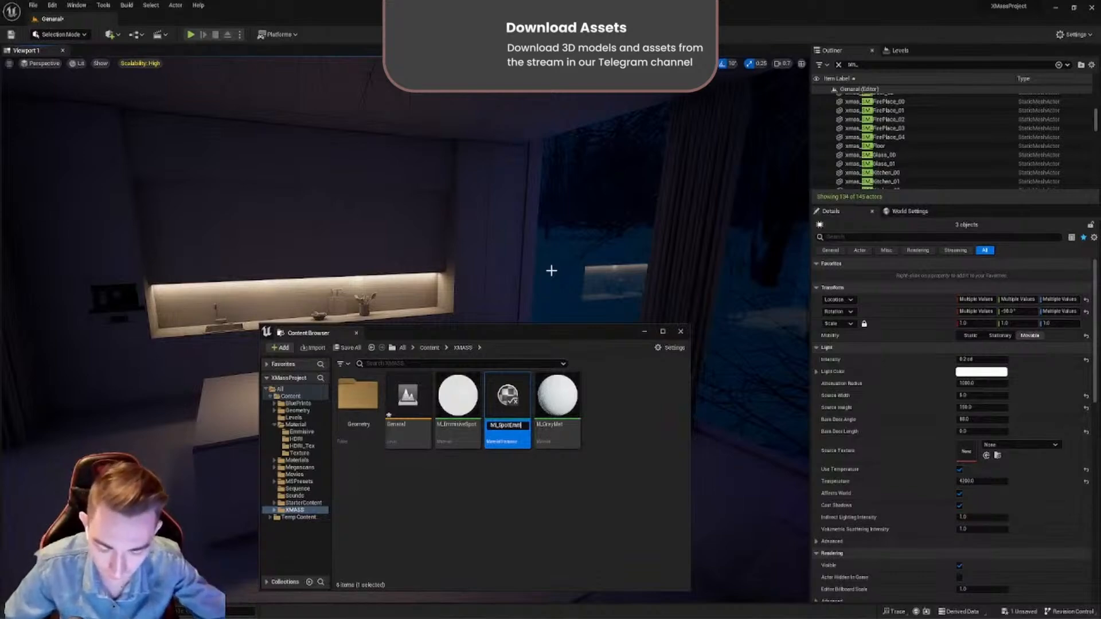
{"action": "key", "text": "Return"}
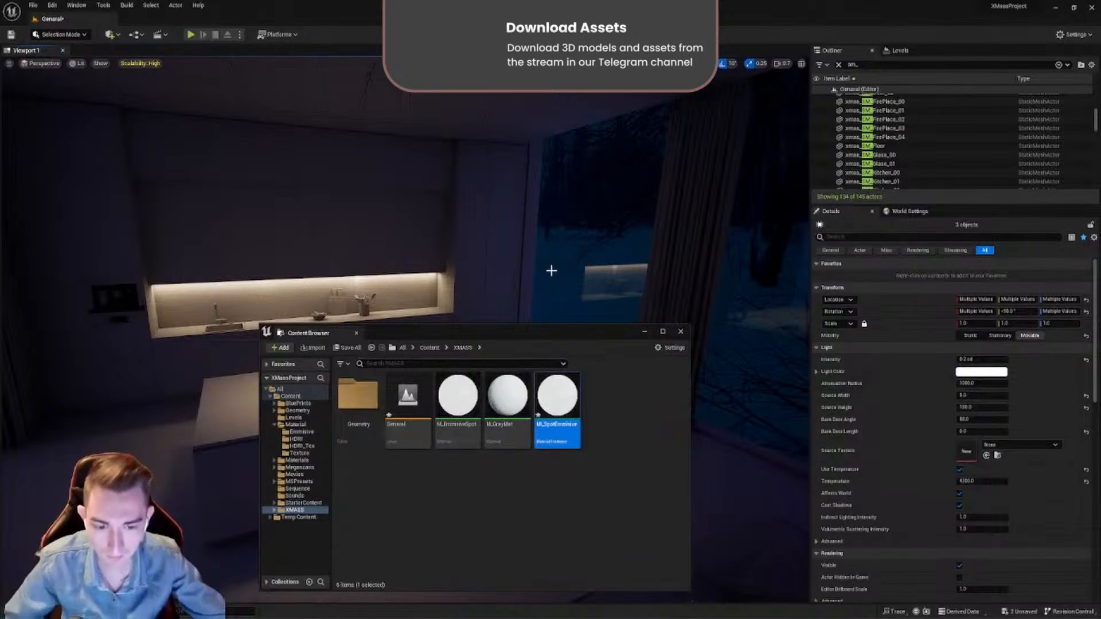
- Select the kitchen pendant lights mesh on the ceiling and assign MI_SpotEmmisive to its Element 1 material slot
{"action": "left_click_drag", "start_coordinate": [561, 336], "coordinate": [363, 471]}
{"action": "right_click_drag", "start_coordinate": [396, 345], "coordinate": [402, 270]}
{"action": "key", "text": "w"}
{"action": "right_click_drag", "start_coordinate": [462, 390], "coordinate": [462, 316]}
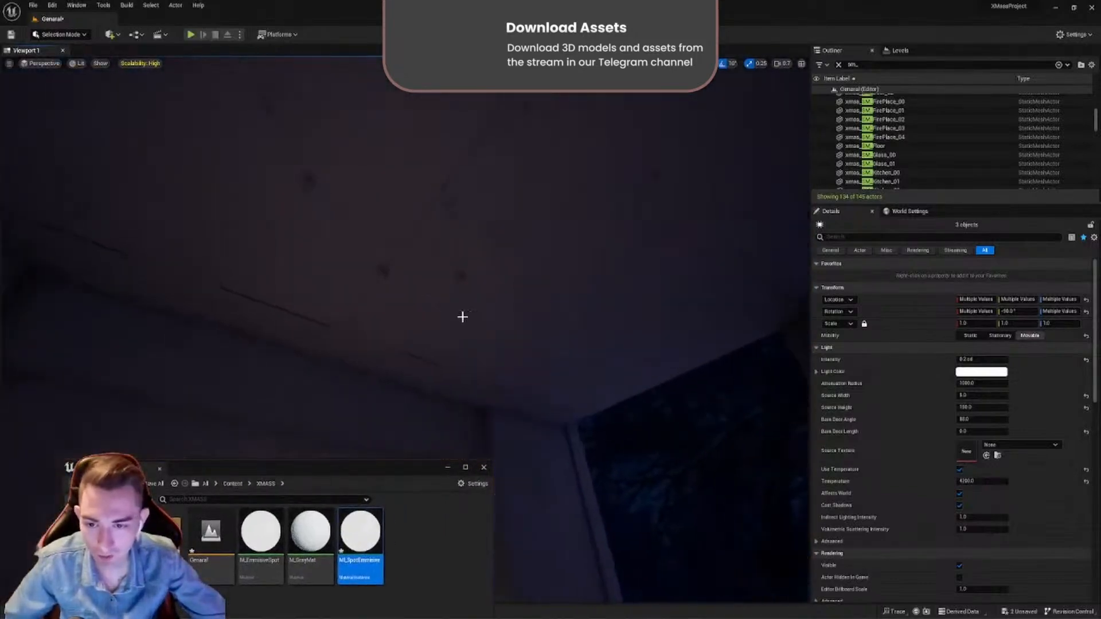
{"action": "left_click", "coordinate": [386, 274]}
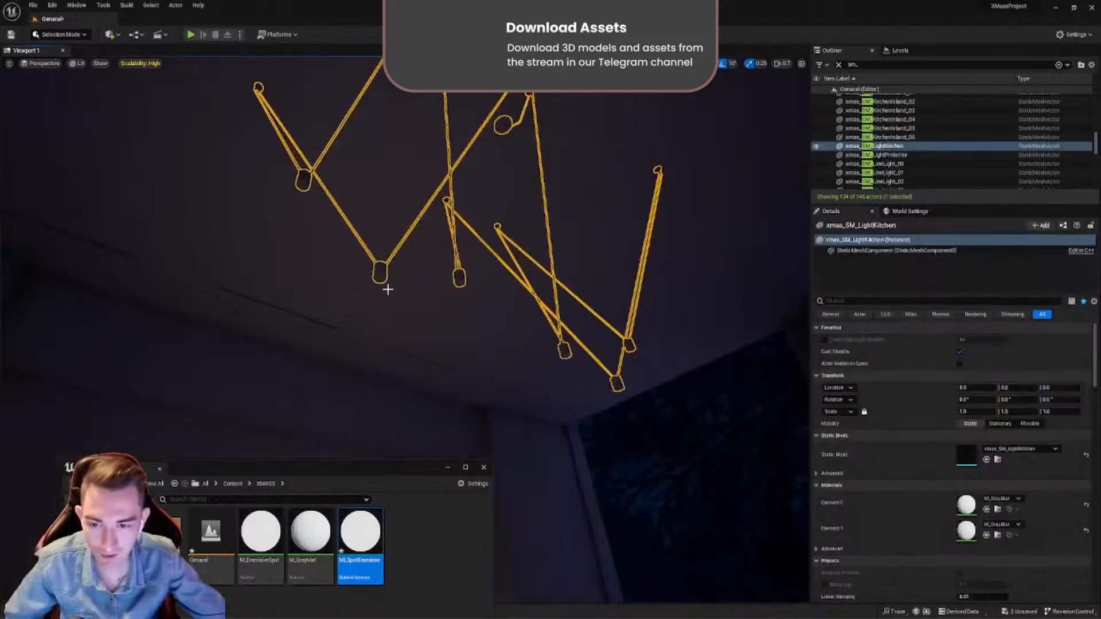
{"action": "left_click", "coordinate": [987, 535]}
- Examine the pendant lamps with the emissive material from several angles, without editor overlays
{"action": "right_click_drag", "start_coordinate": [477, 271], "coordinate": [428, 340]}
{"action": "right_click_drag", "start_coordinate": [574, 273], "coordinate": [714, 181]}
{"action": "key", "text": "g"}
{"action": "right_click_drag", "start_coordinate": [453, 275], "coordinate": [416, 280]}
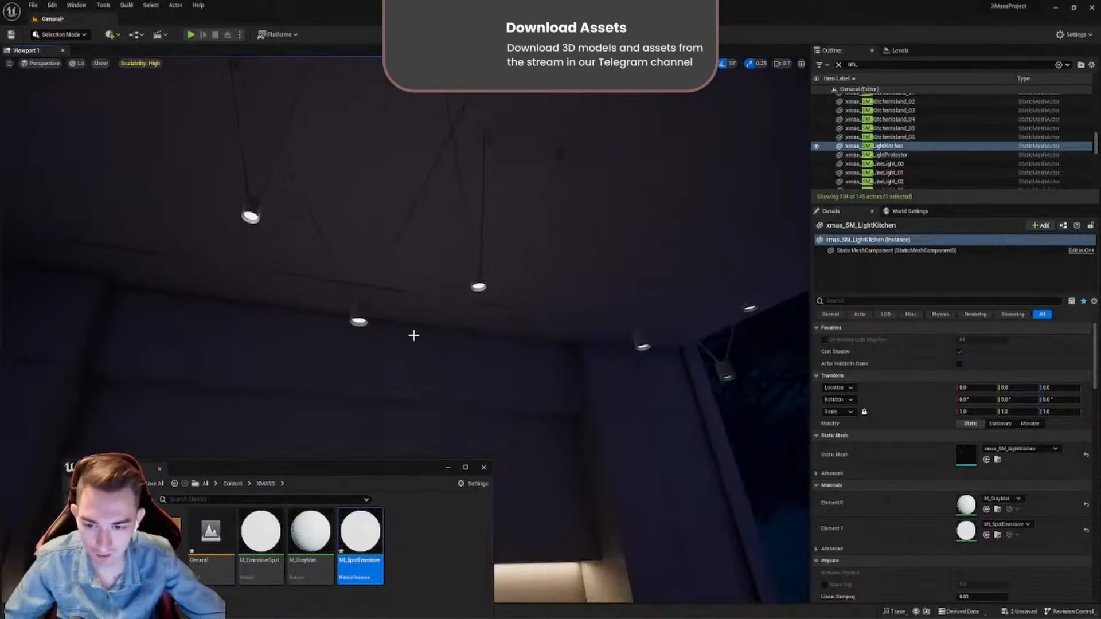
{"action": "right_click_drag", "start_coordinate": [546, 297], "coordinate": [433, 321]}
{"action": "mouse_move", "coordinate": [360, 413]}
{"action": "right_mouse_down"}
{"action": "mouse_move", "coordinate": [361, 381]}
{"action": "mouse_move", "coordinate": [361, 413]}
{"action": "right_mouse_up"}
{"action": "right_click_drag", "start_coordinate": [412, 374], "coordinate": [390, 367]}
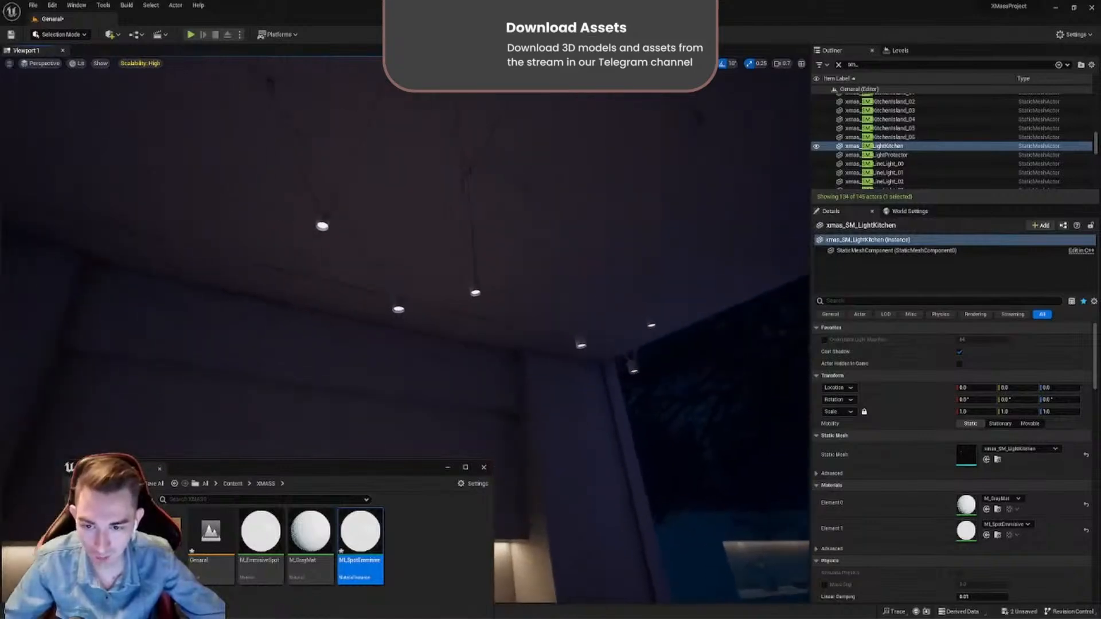
- Open the MI_SpotEmmisive instance and enable the override of its Color parameter
{"action": "double_click", "coordinate": [372, 520]}
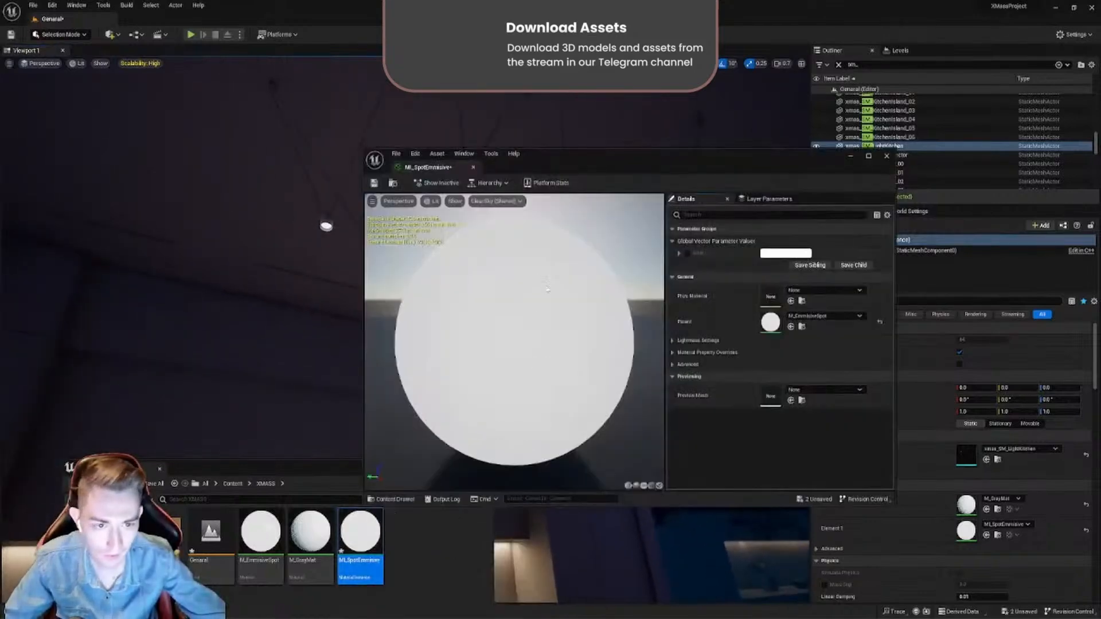
{"action": "left_click_drag", "start_coordinate": [636, 179], "coordinate": [727, 188]}
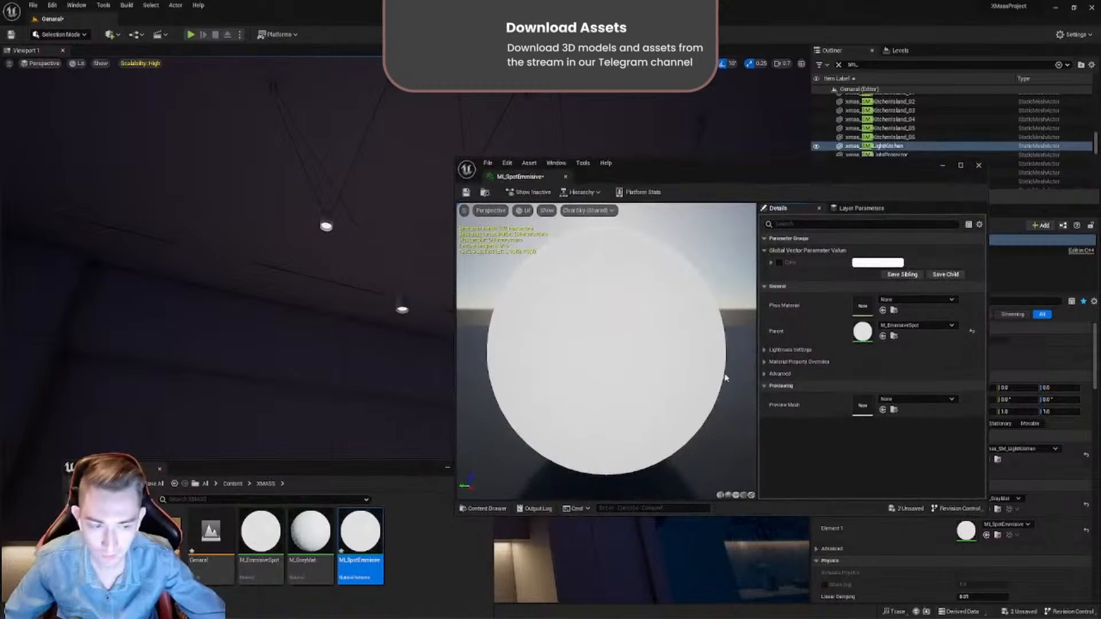
{"action": "left_click", "coordinate": [780, 262]}
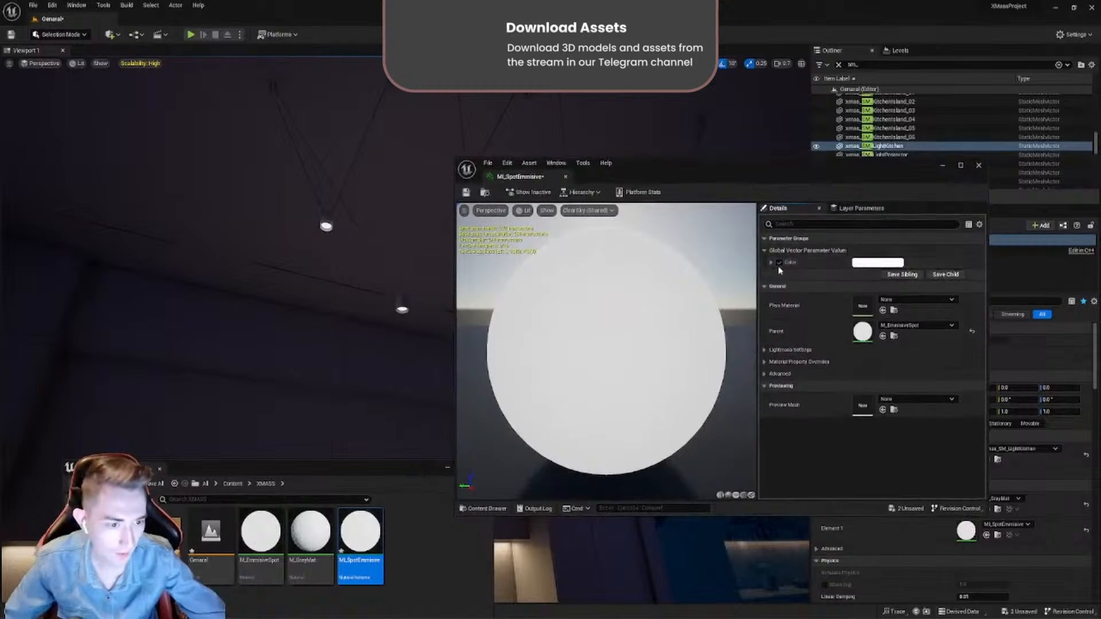
- Try a brightness value of 20 for the instance's Color parameter, then discard it and close the instance
{"action": "left_click", "coordinate": [867, 264]}
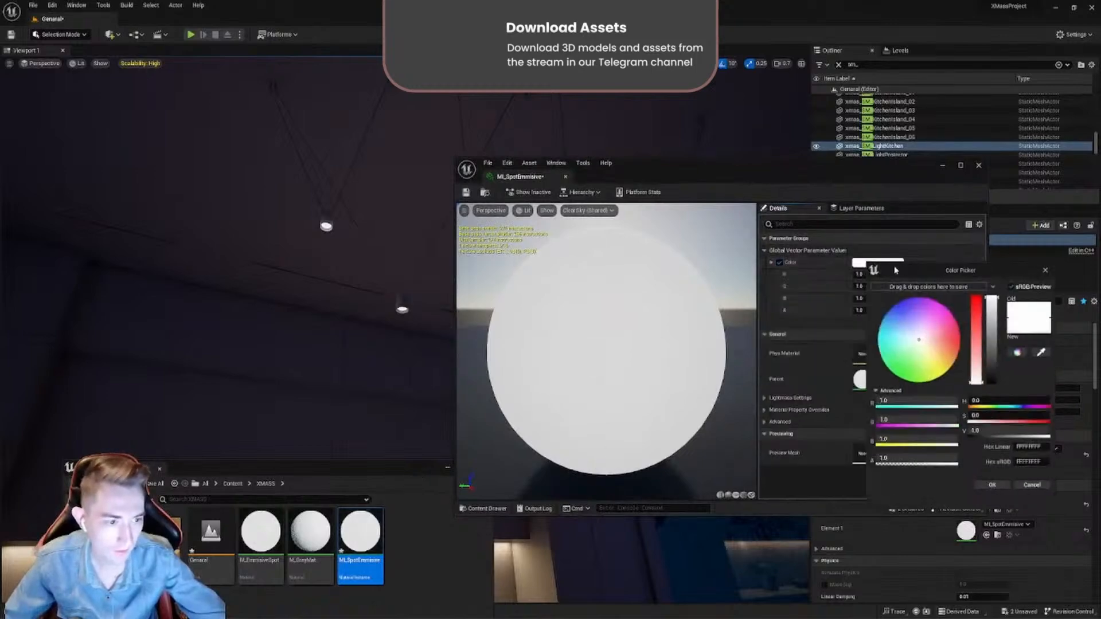
{"action": "left_click_drag", "start_coordinate": [928, 275], "coordinate": [643, 103]}
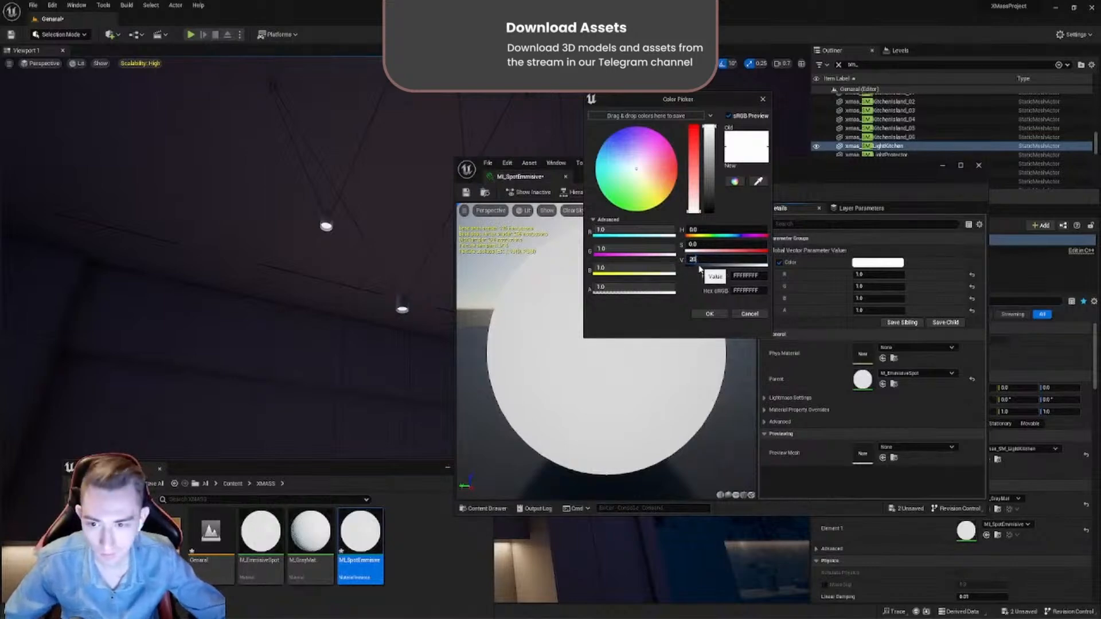
{"action": "key", "text": "Return"}
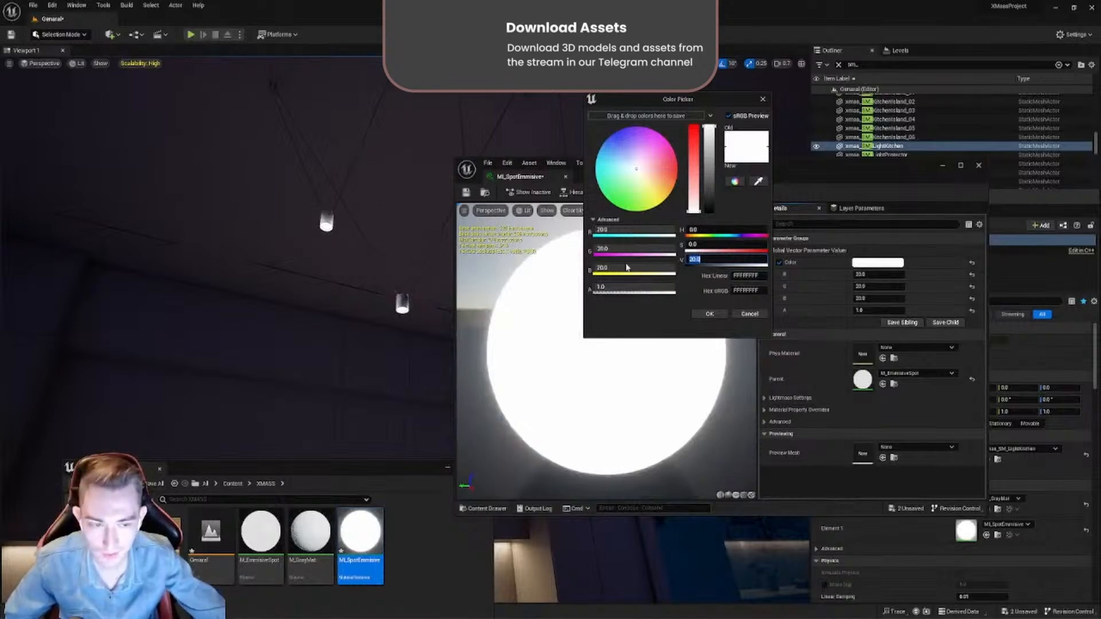
{"action": "left_click", "coordinate": [749, 315]}
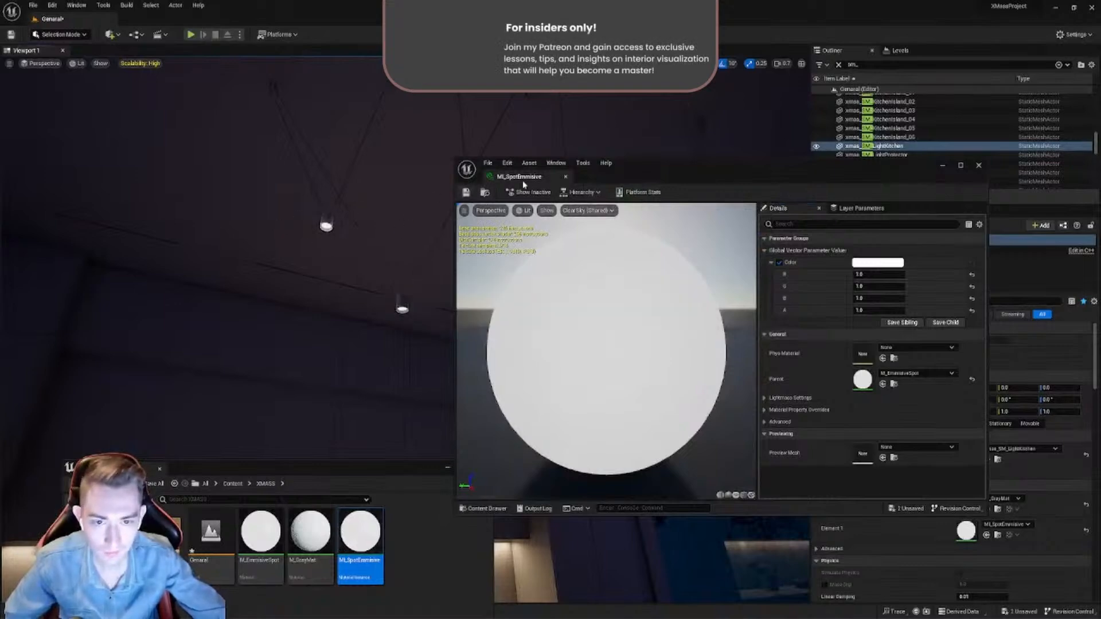
{"action": "left_click", "coordinate": [565, 178]}
- Look for the string lights on the Christmas tree by selecting individual ornament and branch meshes
{"action": "right_click_drag", "start_coordinate": [563, 177], "coordinate": [783, 279]}
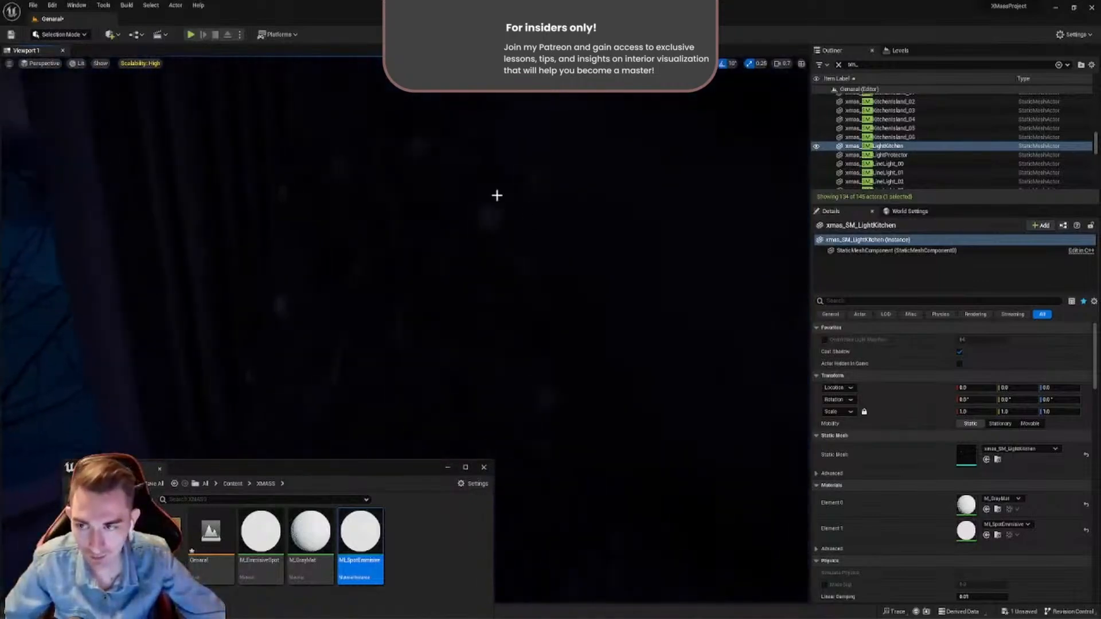
{"action": "left_click", "coordinate": [78, 64]}
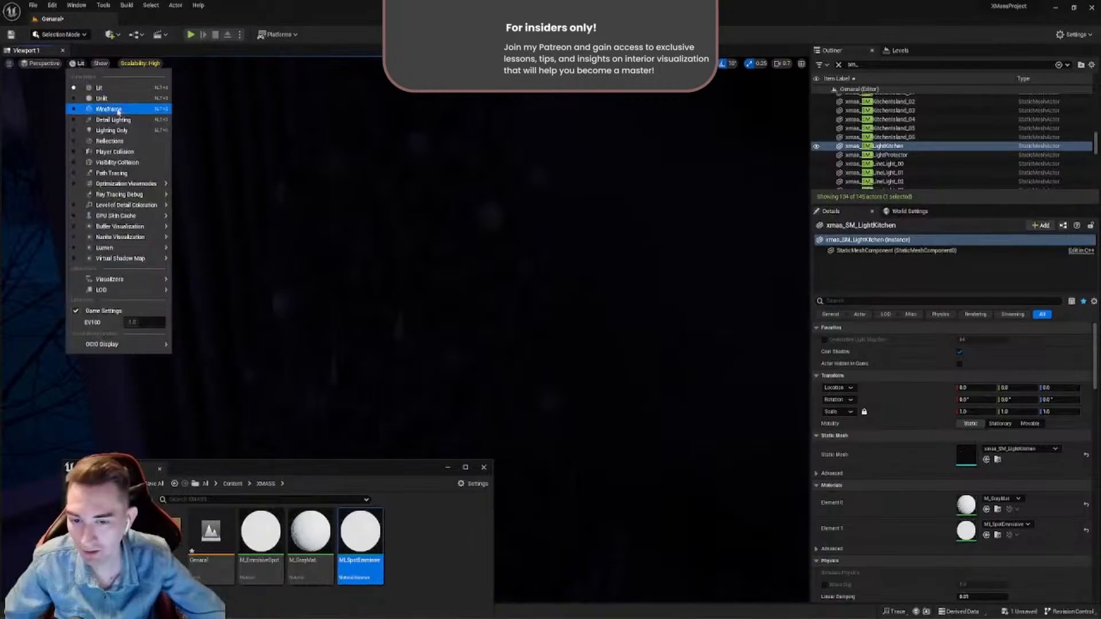
{"action": "left_click", "coordinate": [344, 214]}
{"action": "right_click_drag", "start_coordinate": [344, 213], "coordinate": [388, 206]}
{"action": "key", "text": "w"}
{"action": "scroll", "coordinate": [324, 213], "scroll_direction": "up", "scroll_amount": 1}
{"action": "key", "text": "w"}
{"action": "scroll", "coordinate": [322, 212], "scroll_direction": "down", "scroll_amount": 4}
{"action": "left_click", "coordinate": [377, 231]}
{"action": "left_click", "coordinate": [394, 256]}
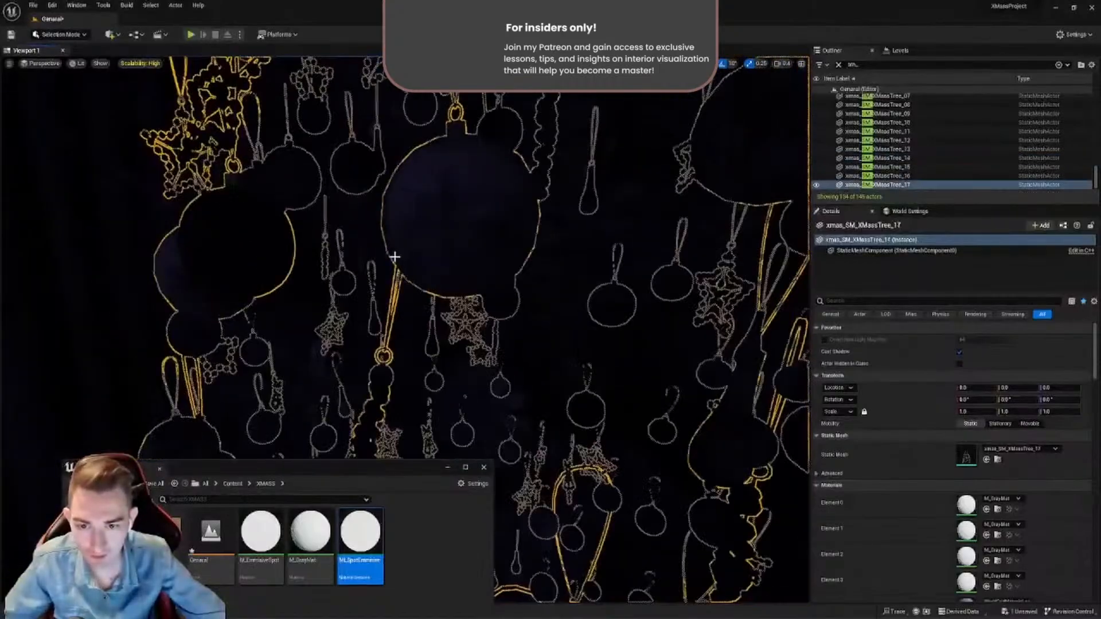
{"action": "left_click", "coordinate": [440, 202]}
{"action": "key", "text": "s"}
{"action": "right_click_drag", "start_coordinate": [517, 251], "coordinate": [553, 203]}
{"action": "key", "text": "w"}
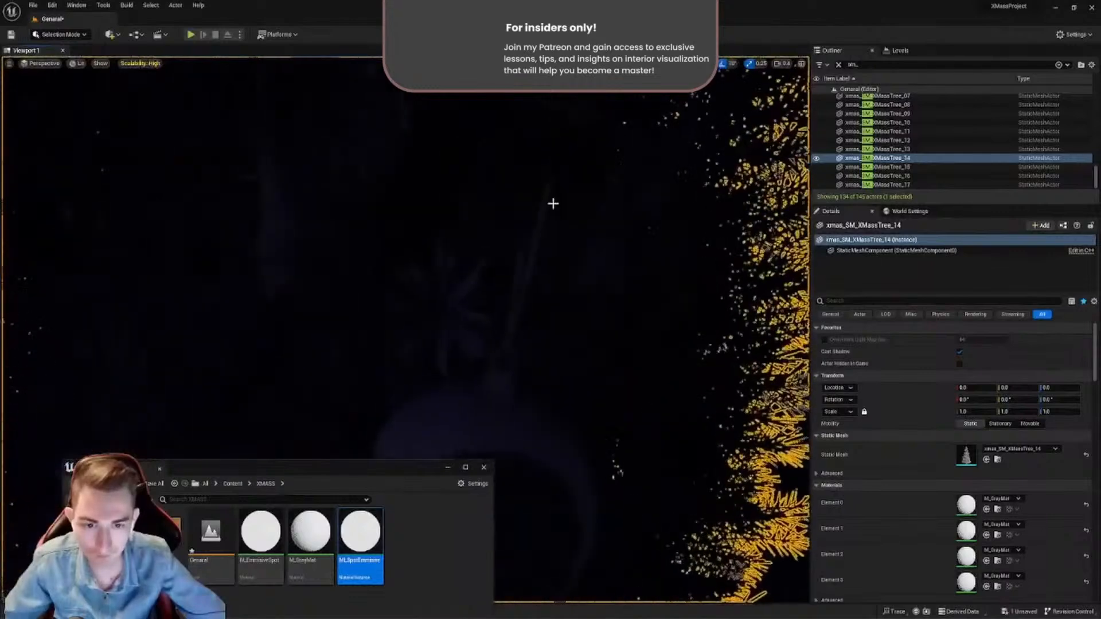
- Select the string-light garland on the Christmas tree and assign MI_SpotEmmisive to its Element 0 and Element 1 material slots
{"action": "left_click", "coordinate": [797, 229]}
{"action": "key", "text": "s"}
{"action": "right_click_drag", "start_coordinate": [798, 229], "coordinate": [801, 228]}
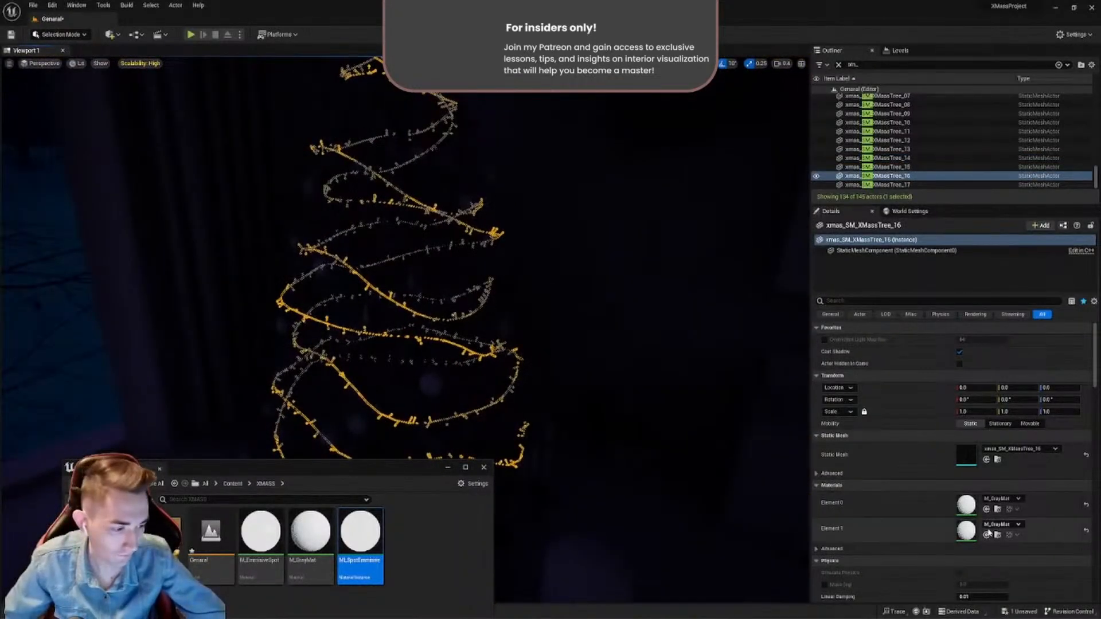
{"action": "left_click", "coordinate": [987, 535]}
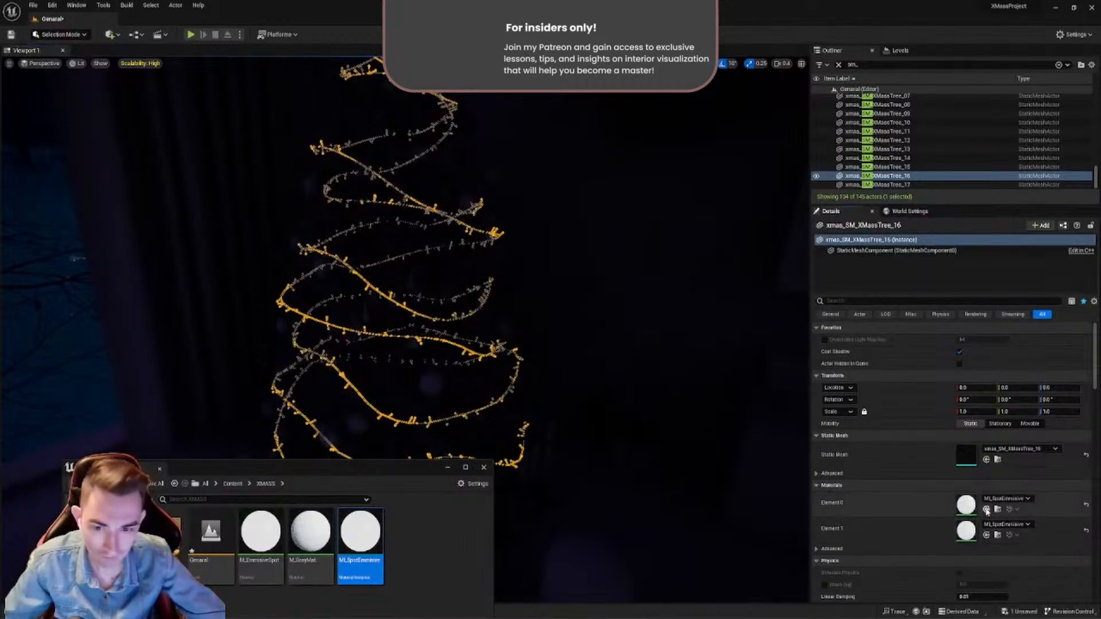
- Undo the material replacement on the garland's Element 0 slot
{"action": "scroll", "coordinate": [554, 399], "scroll_direction": "up", "scroll_amount": 10}
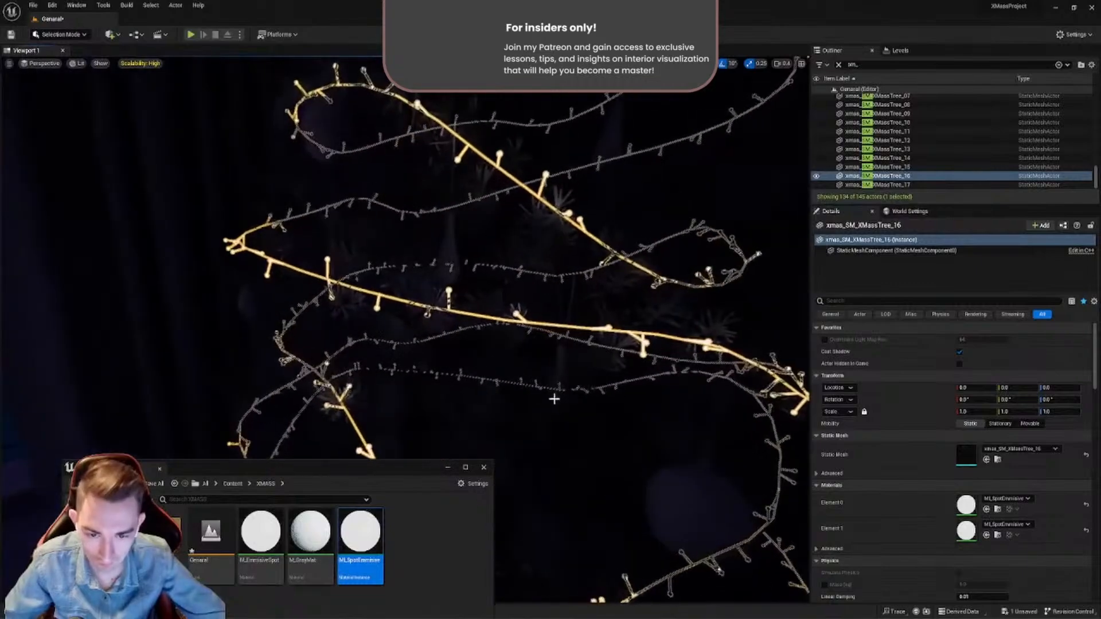
{"action": "key", "text": "ctrl+z"}
{"action": "scroll", "coordinate": [554, 399], "scroll_direction": "down", "scroll_amount": 10}
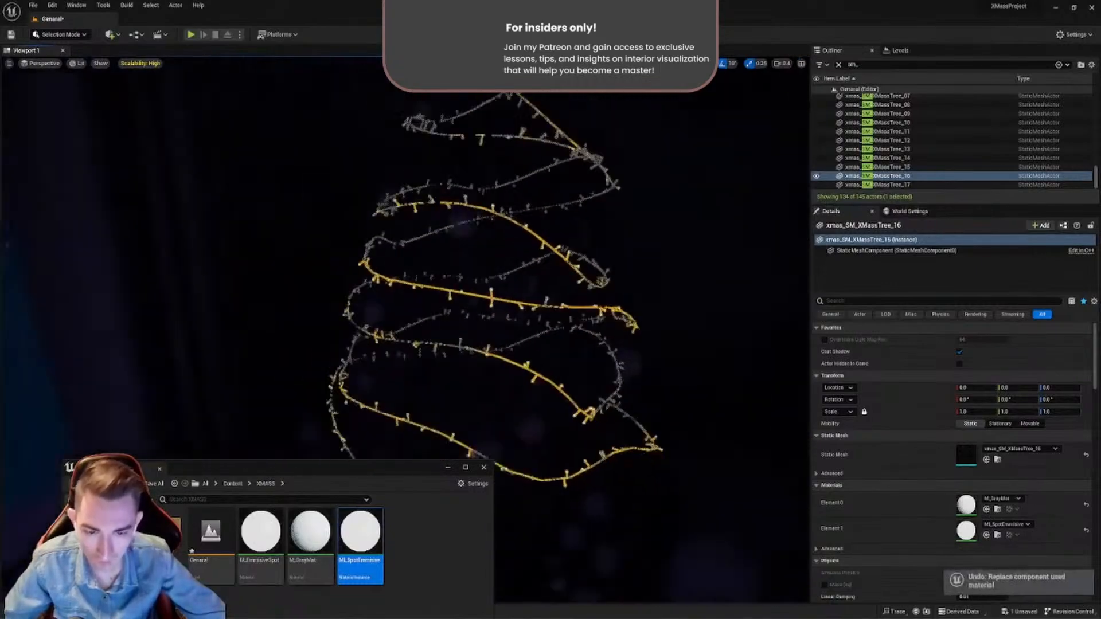
- Examine the emissive tree lights without editor overlays and view the room from inside and outside the house
{"action": "right_click_drag", "start_coordinate": [543, 373], "coordinate": [637, 356]}
{"action": "key", "text": "g"}
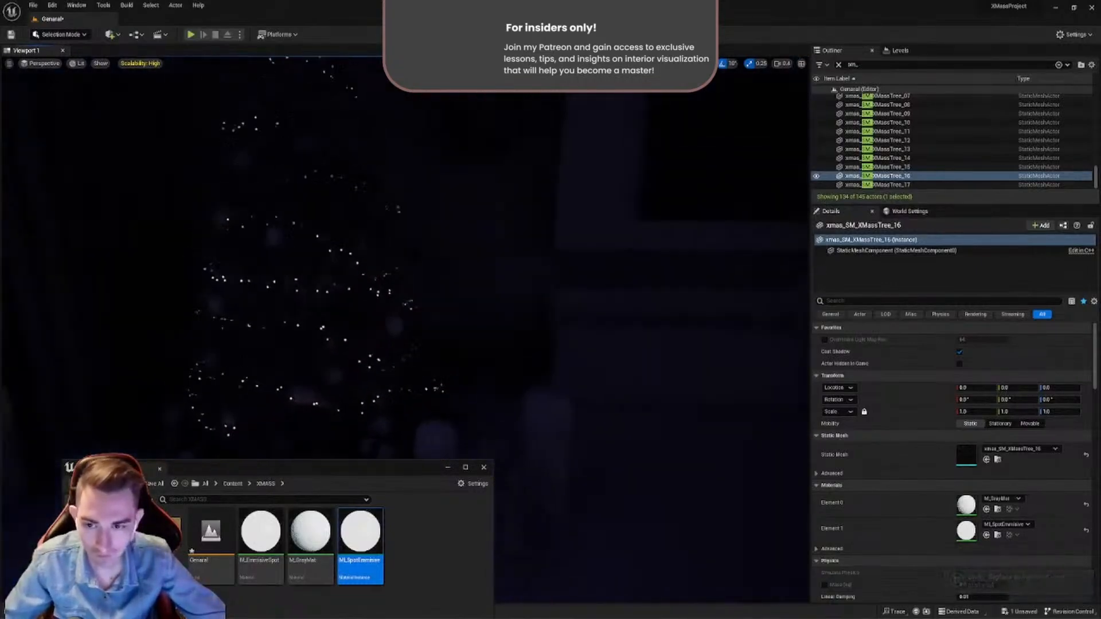
{"action": "right_click_drag", "start_coordinate": [488, 447], "coordinate": [463, 443]}
{"action": "key", "text": "s"}
{"action": "left_click_drag", "start_coordinate": [394, 473], "coordinate": [287, 565]}
{"action": "key", "text": "s"}
{"action": "right_click_drag", "start_coordinate": [394, 332], "coordinate": [551, 241]}
{"action": "left_click", "coordinate": [395, 328]}
{"action": "key", "text": "w"}
{"action": "left_click", "coordinate": [490, 290]}
{"action": "key", "text": "s"}
{"action": "key", "text": "s"}
{"action": "right_click_drag", "start_coordinate": [493, 287], "coordinate": [345, 304]}
{"action": "left_click", "coordinate": [504, 312]}
{"action": "key", "text": "s"}
{"action": "scroll", "coordinate": [504, 312], "scroll_direction": "down", "scroll_amount": 1}
{"action": "key", "text": "s"}
{"action": "scroll", "coordinate": [504, 312], "scroll_direction": "up", "scroll_amount": 4}
{"action": "key", "text": "w"}
{"action": "scroll", "coordinate": [496, 309], "scroll_direction": "up", "scroll_amount": 3}
{"action": "key", "text": "s"}
{"action": "key", "text": "w"}
{"action": "mouse_move", "coordinate": [204, 172]}
{"action": "right_mouse_down"}
{"action": "mouse_move", "coordinate": [247, 123]}
{"action": "mouse_move", "coordinate": [229, 190]}
{"action": "mouse_move", "coordinate": [204, 172]}
{"action": "right_mouse_up"}
{"action": "left_click", "coordinate": [127, 120]}
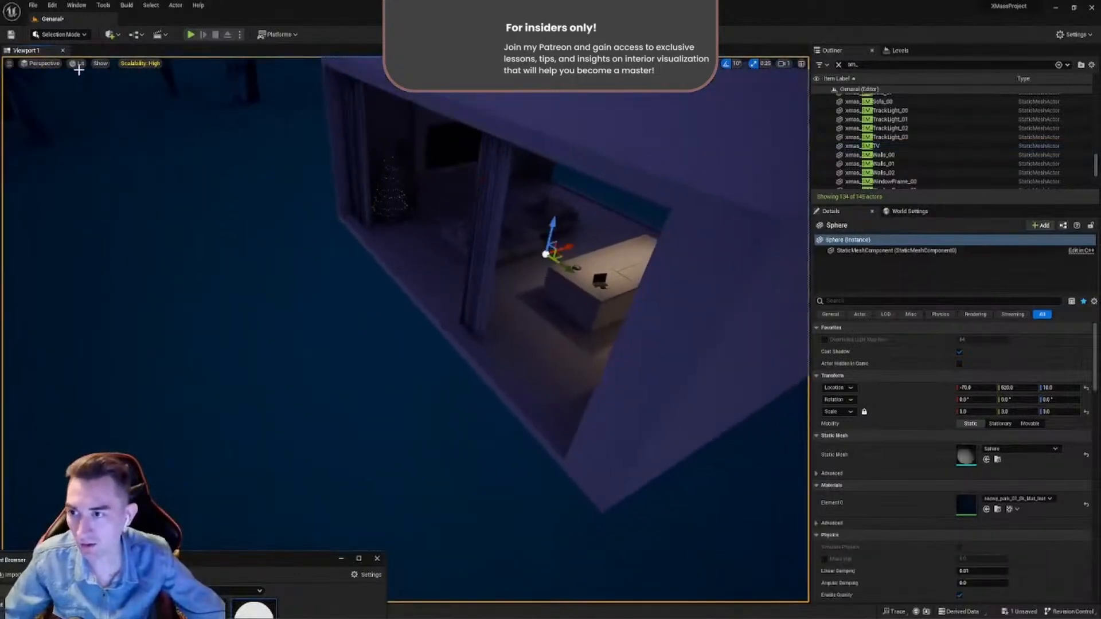
- Add a Rect Light outside the large window near the Christmas tree and set its intensity to 2 cd
{"action": "left_click", "coordinate": [111, 36]}
{"action": "mouse_move", "coordinate": [160, 142]}
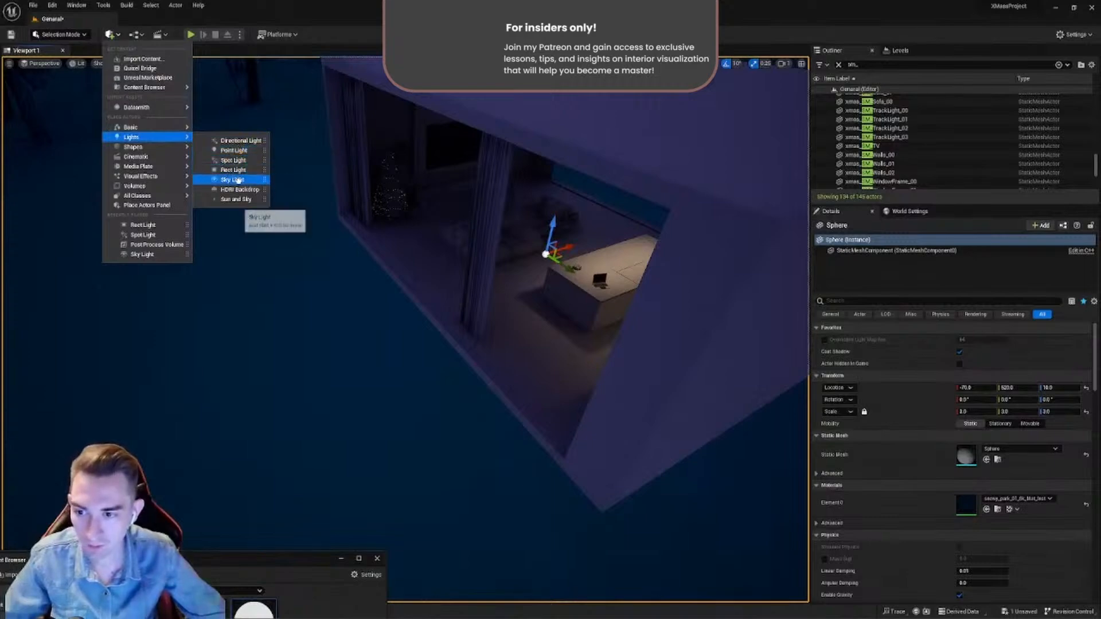
{"action": "left_click", "coordinate": [234, 160]}
{"action": "left_click_drag", "start_coordinate": [386, 234], "coordinate": [315, 208]}
{"action": "key", "text": "g"}
{"action": "right_click_drag", "start_coordinate": [316, 208], "coordinate": [401, 196]}
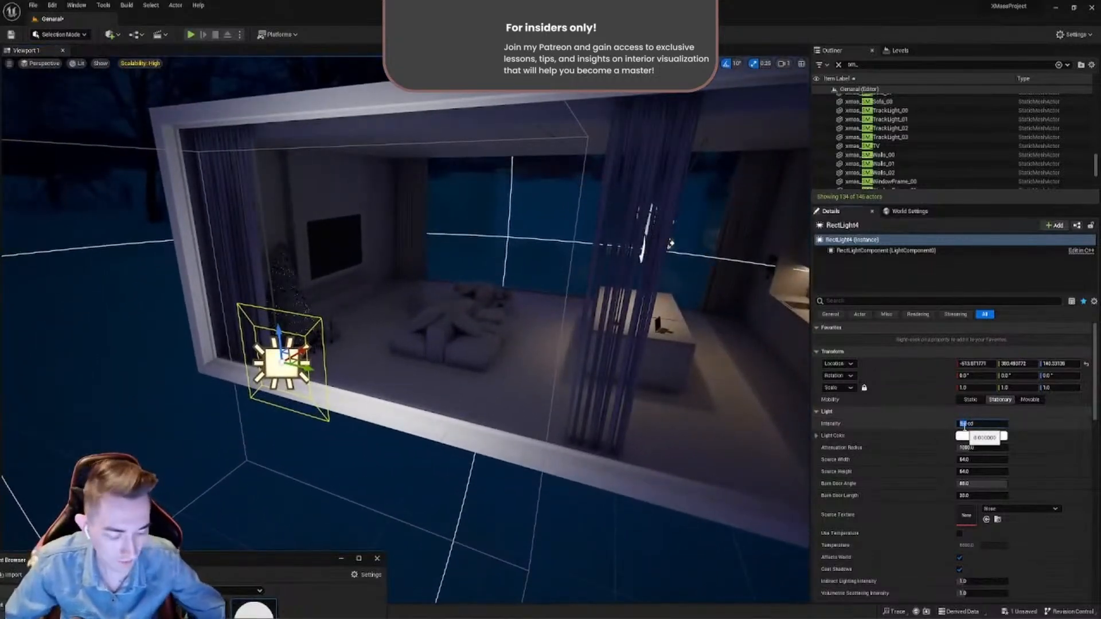
{"action": "type", "text": "2"}
{"action": "key", "text": "Return"}
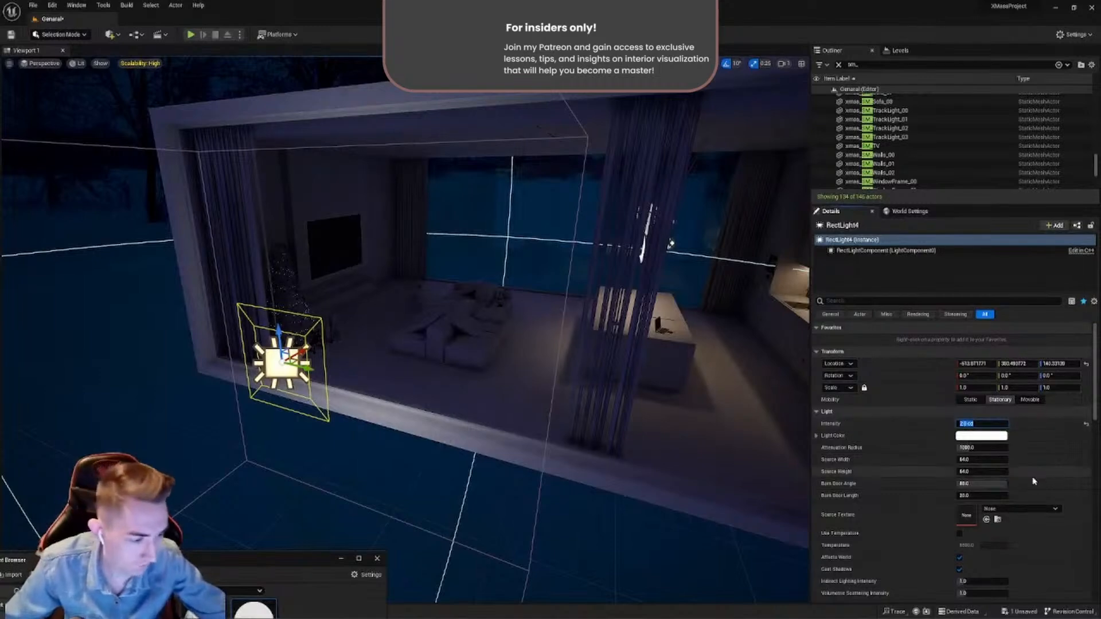
- Enlarge the Rect Light's source to a width of about 242 with a greater height, and raise the light in front of the window
{"action": "left_click_drag", "start_coordinate": [971, 460], "coordinate": [1018, 472]}
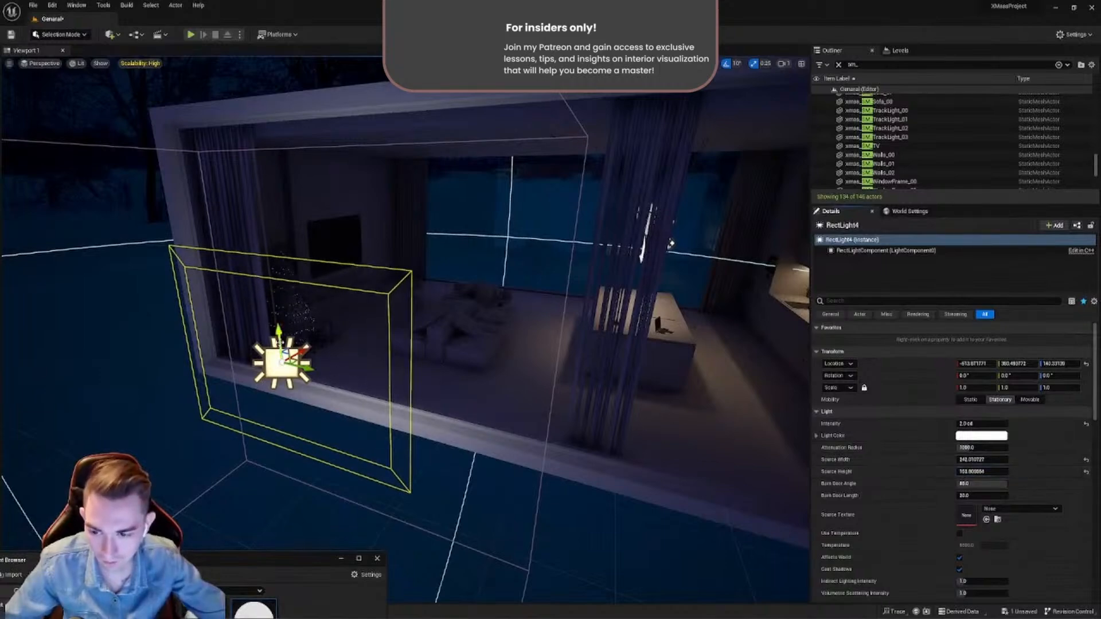
{"action": "left_click_drag", "start_coordinate": [279, 342], "coordinate": [275, 297]}
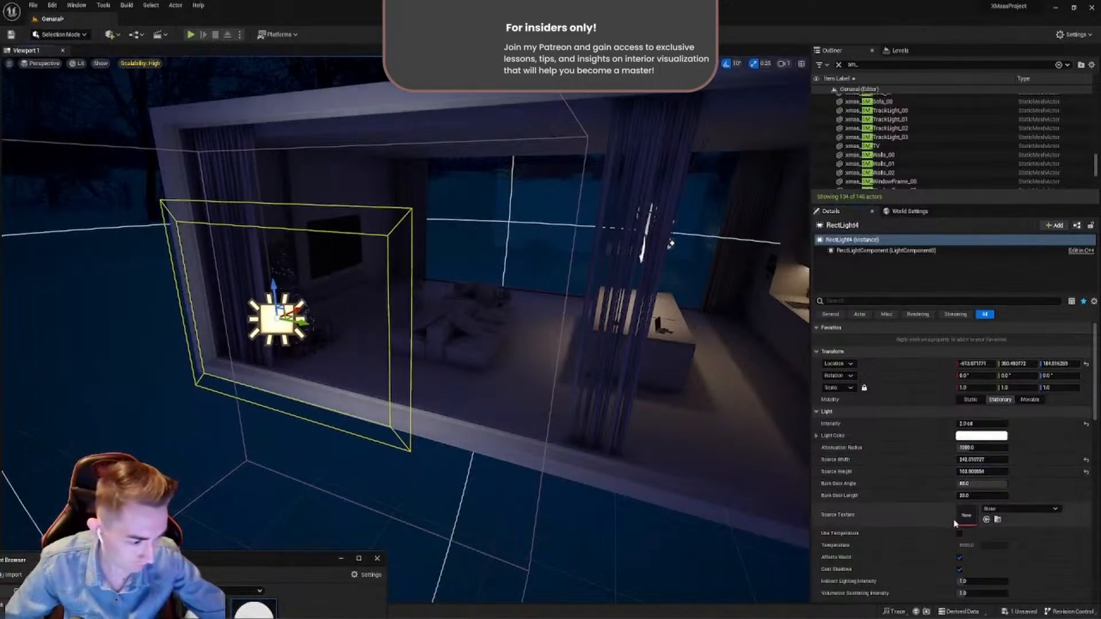
- Give the Rect Light a pale blue light color and set its mobility to Movable
{"action": "left_click", "coordinate": [968, 440]}
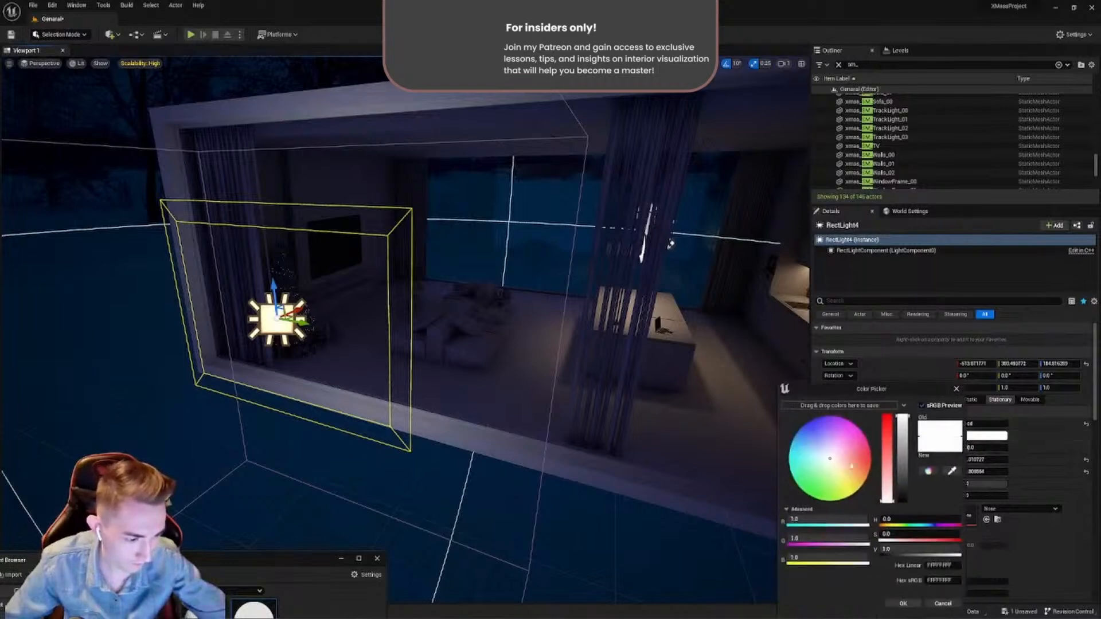
{"action": "mouse_move", "coordinate": [832, 450]}
{"action": "left_mouse_down"}
{"action": "mouse_move", "coordinate": [809, 437]}
{"action": "mouse_move", "coordinate": [819, 443]}
{"action": "left_mouse_up"}
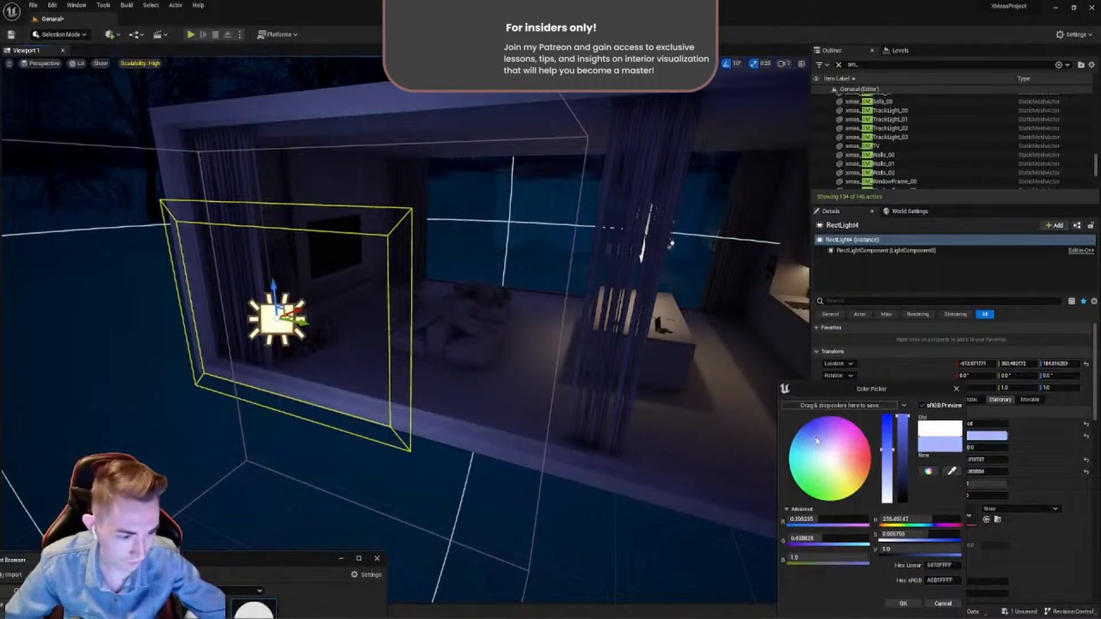
{"action": "left_click", "coordinate": [905, 604]}
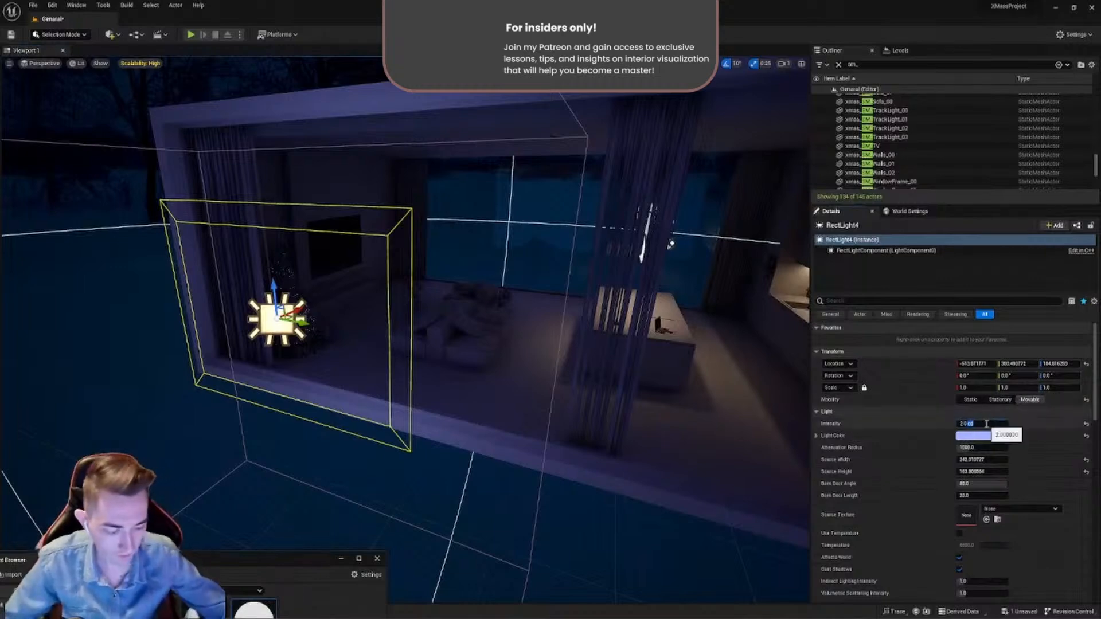
- Try a higher intensity for the Rect Light, and return it to 2 cd
{"action": "key", "text": "Return"}
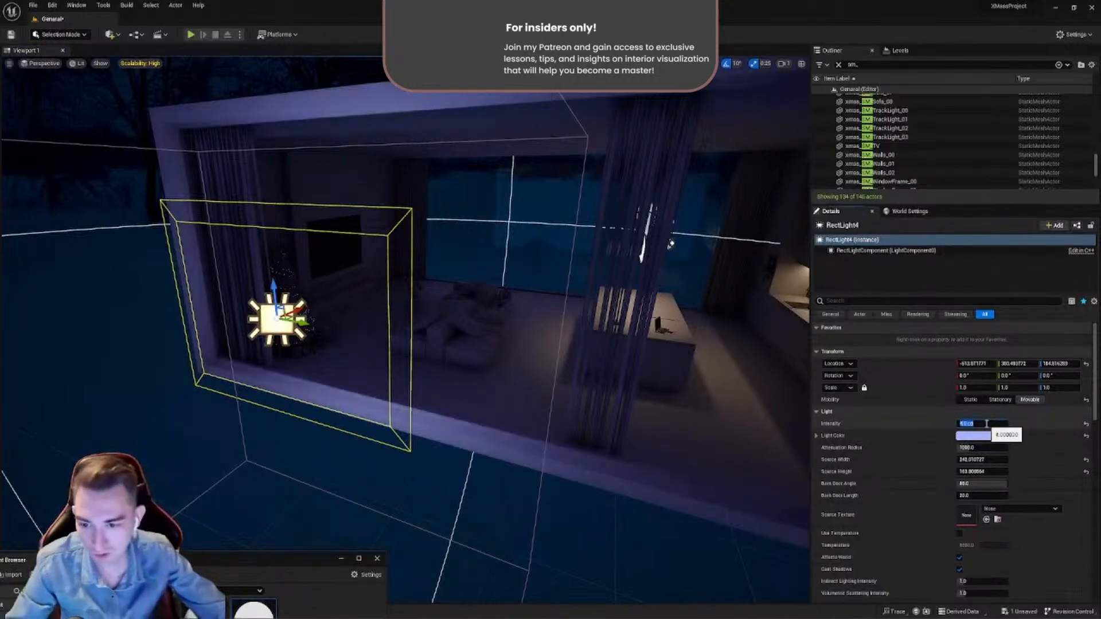
{"action": "key", "text": "Return"}
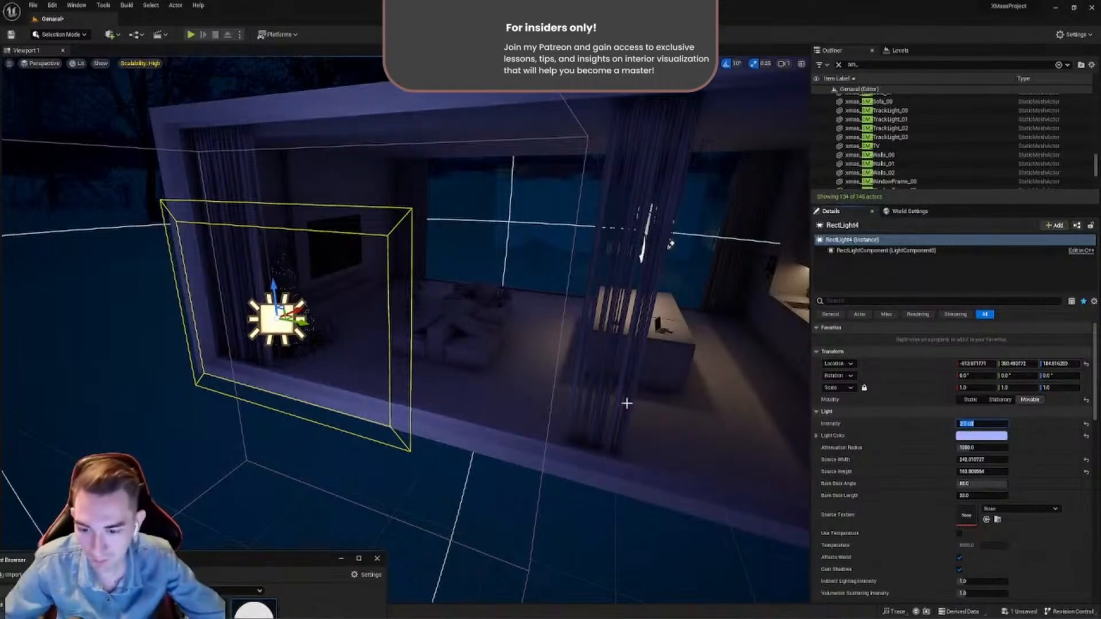
- Compare the corner with the Christmas tree with the Rect Light's Affects World option off and on
{"action": "key", "text": "w"}
{"action": "right_click_drag", "start_coordinate": [460, 376], "coordinate": [396, 402]}
{"action": "key", "text": "s"}
{"action": "right_click_drag", "start_coordinate": [579, 367], "coordinate": [531, 362]}
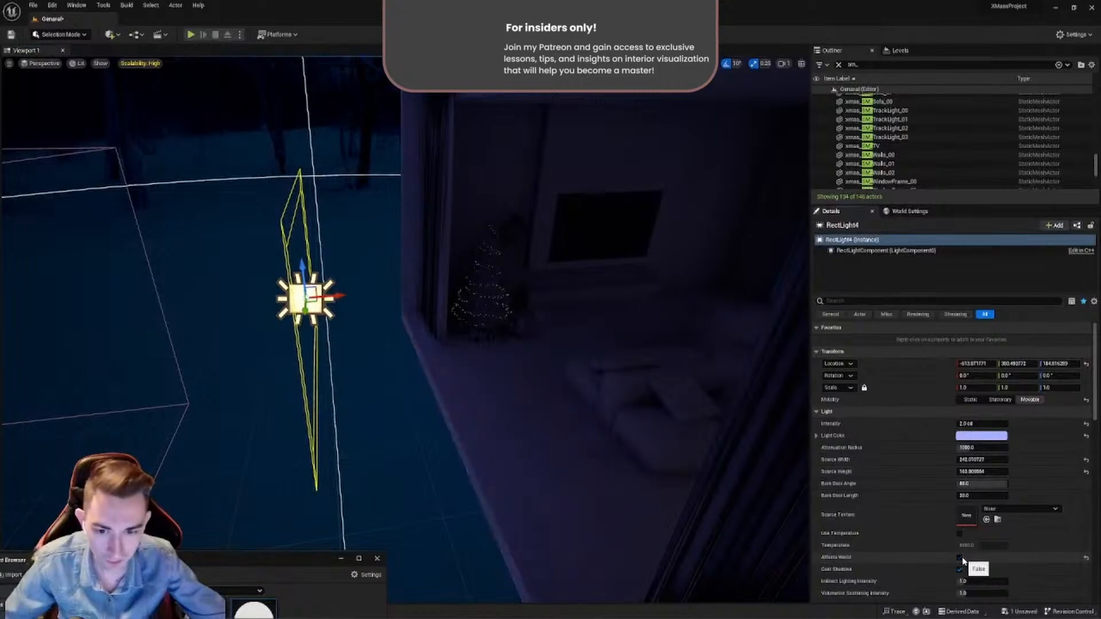
{"action": "key", "text": "w"}
{"action": "right_click_drag", "start_coordinate": [648, 413], "coordinate": [585, 416]}
{"action": "left_click", "coordinate": [960, 558]}
{"action": "left_click", "coordinate": [960, 559]}
- Rotate the Rect Light to -20° about the vertical axis, move it closer to the window and lower it to about 167
{"action": "key", "text": "s"}
{"action": "right_click_drag", "start_coordinate": [436, 290], "coordinate": [416, 287]}
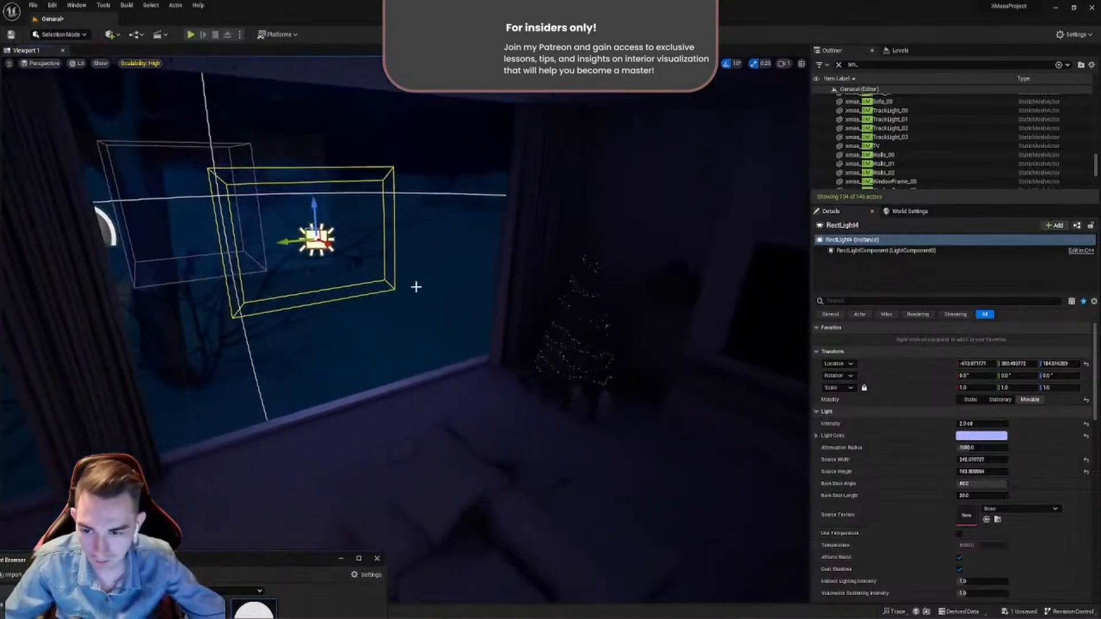
{"action": "left_click_drag", "start_coordinate": [337, 248], "coordinate": [360, 244]}
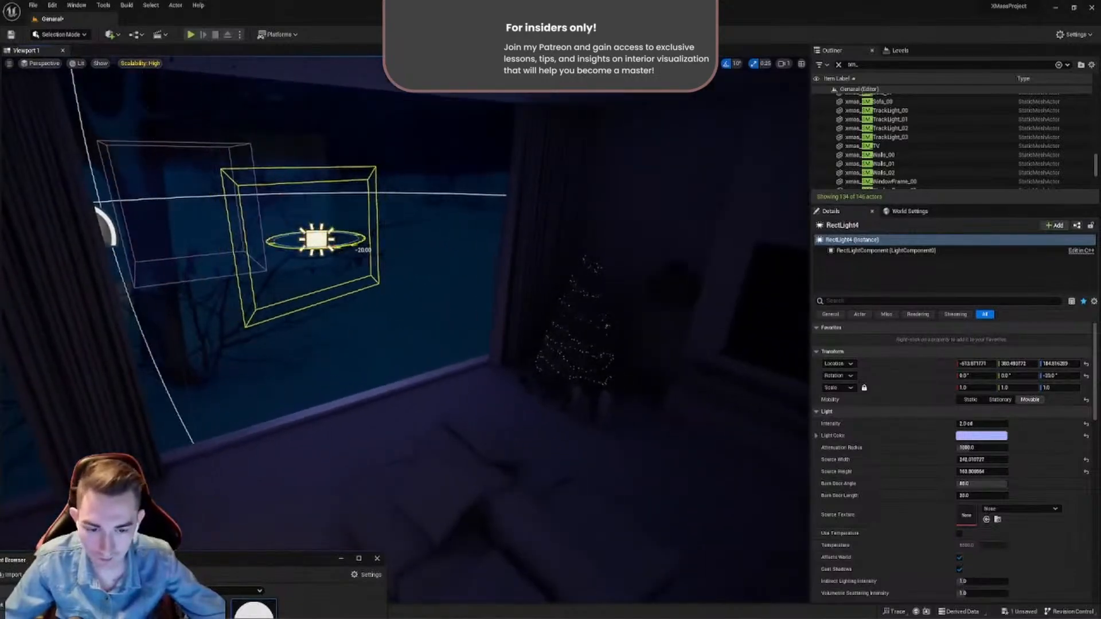
{"action": "key", "text": "w"}
{"action": "right_click_drag", "start_coordinate": [360, 244], "coordinate": [293, 238]}
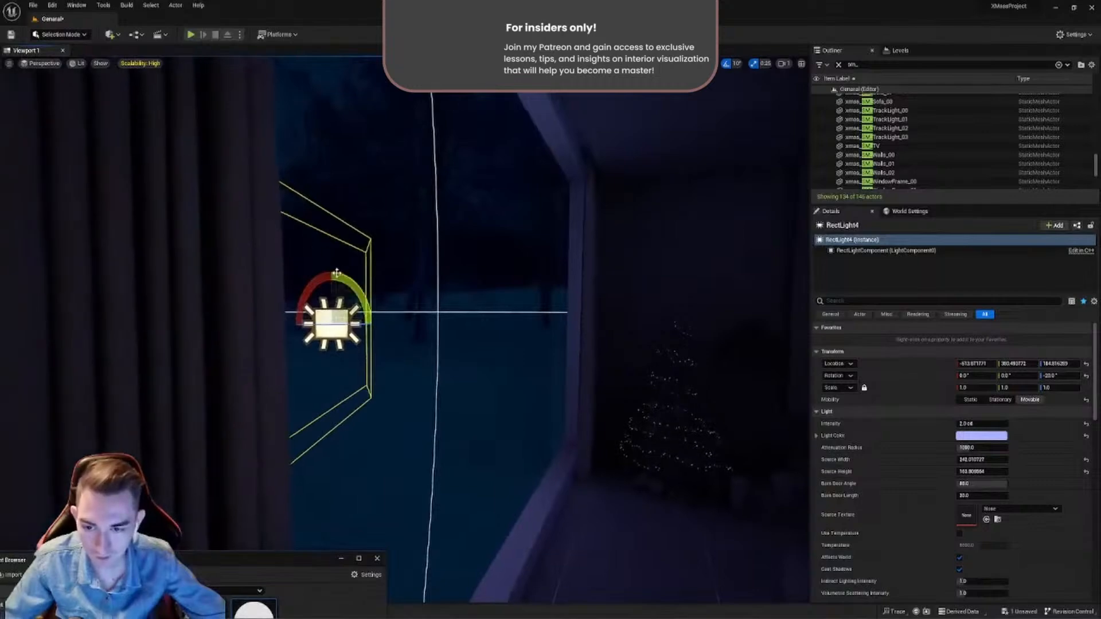
{"action": "left_click_drag", "start_coordinate": [335, 284], "coordinate": [336, 314]}
{"action": "left_click_drag", "start_coordinate": [353, 351], "coordinate": [390, 354]}
{"action": "right_click_drag", "start_coordinate": [390, 354], "coordinate": [496, 381]}
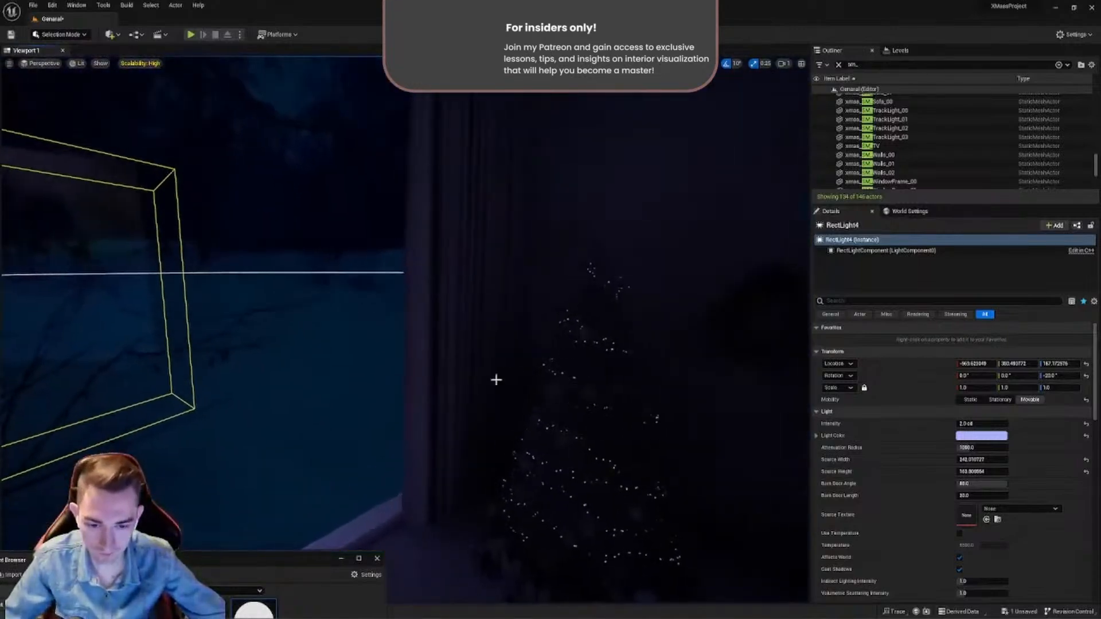
- Check the shadow-casting settings of the curtain beside the Christmas tree by filtering its details for "cast"
{"action": "left_click", "coordinate": [499, 376]}
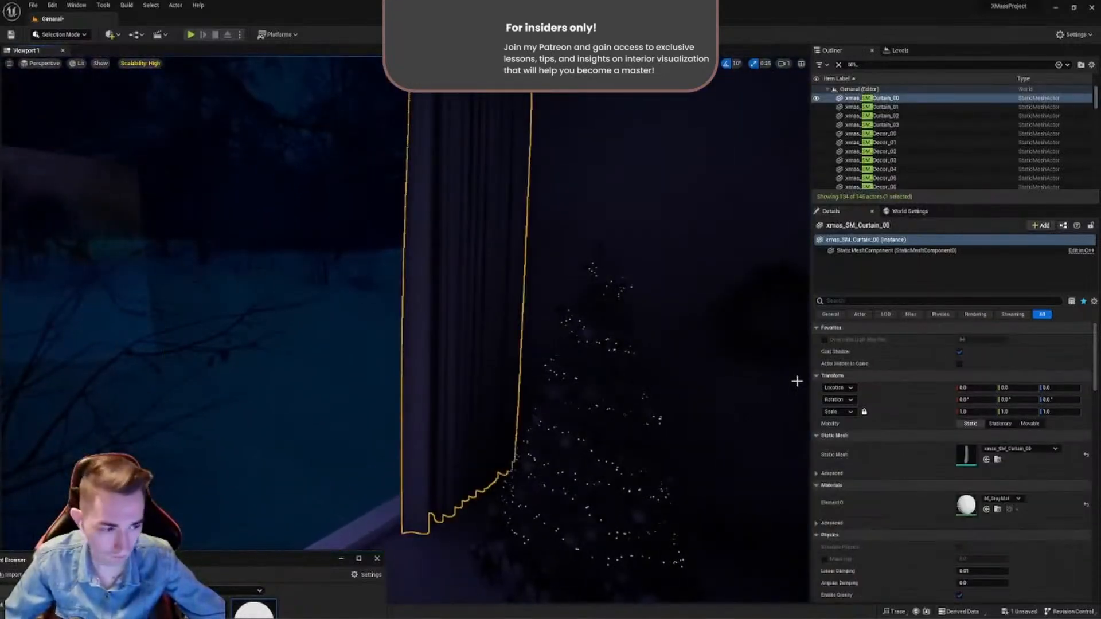
{"action": "left_click", "coordinate": [841, 303]}
{"action": "type", "text": "cast"}
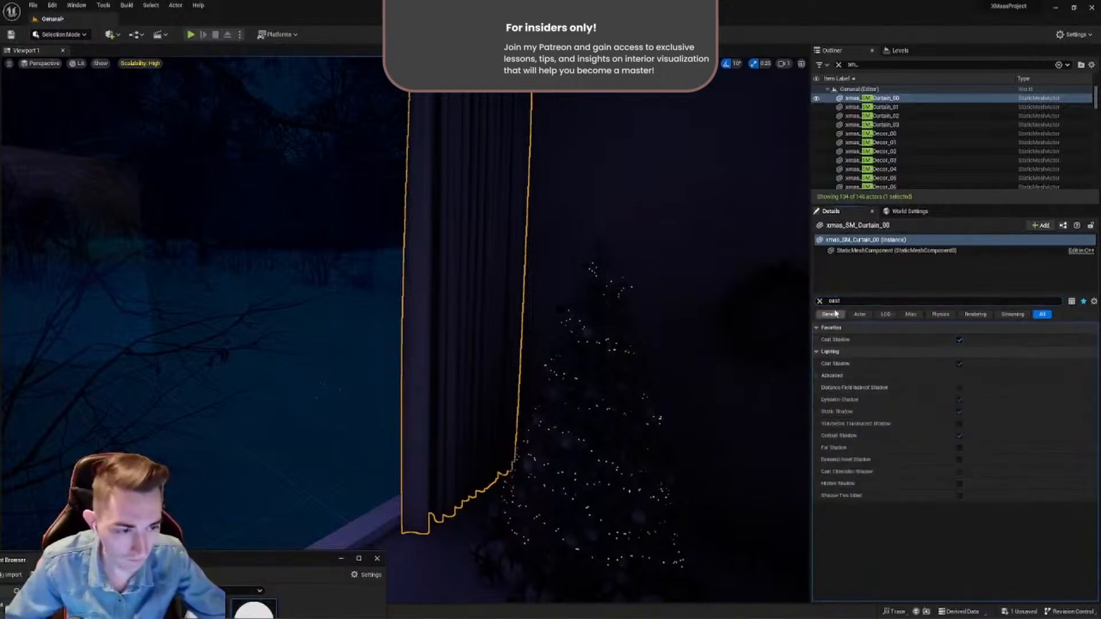
{"action": "left_click", "coordinate": [820, 301]}
{"action": "left_click", "coordinate": [679, 368]}
- Select the SkyLight outside the house and adjust its Source Cubemap Angle while checking the Christmas tree corner
{"action": "right_click_drag", "start_coordinate": [570, 401], "coordinate": [497, 434]}
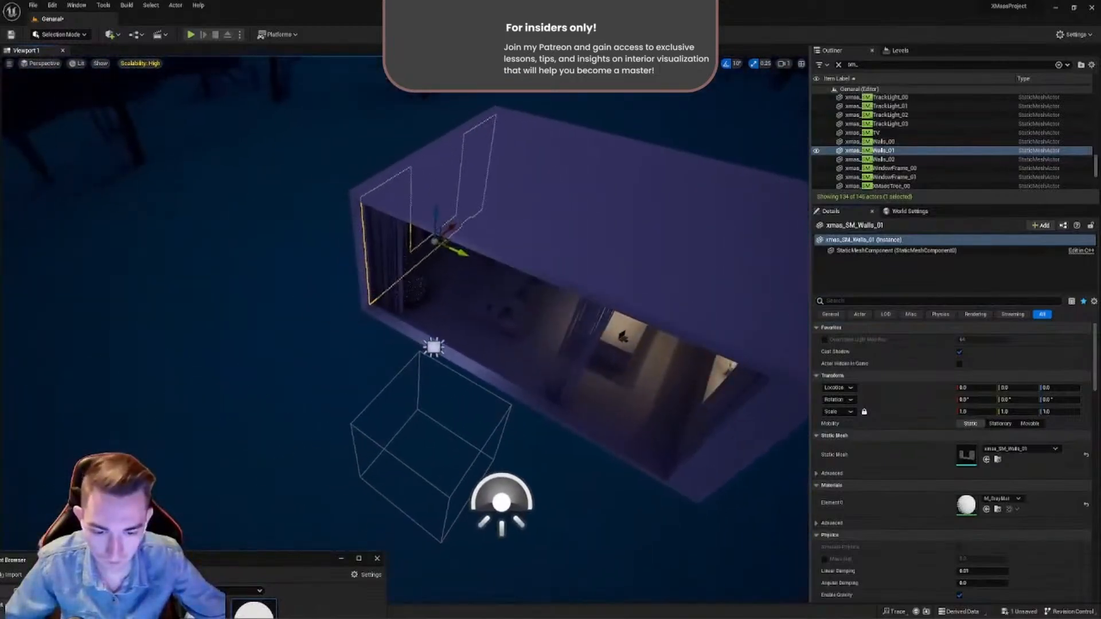
{"action": "left_click", "coordinate": [504, 421]}
{"action": "left_click", "coordinate": [506, 496]}
{"action": "right_click_drag", "start_coordinate": [506, 497], "coordinate": [469, 439]}
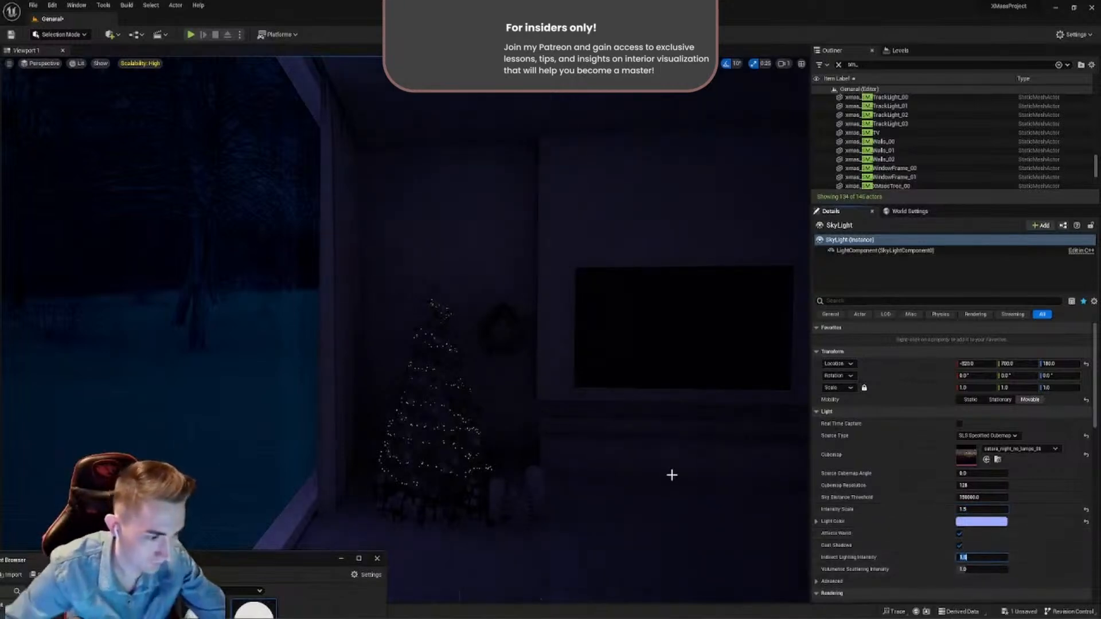
{"action": "right_click_drag", "start_coordinate": [672, 475], "coordinate": [717, 477]}
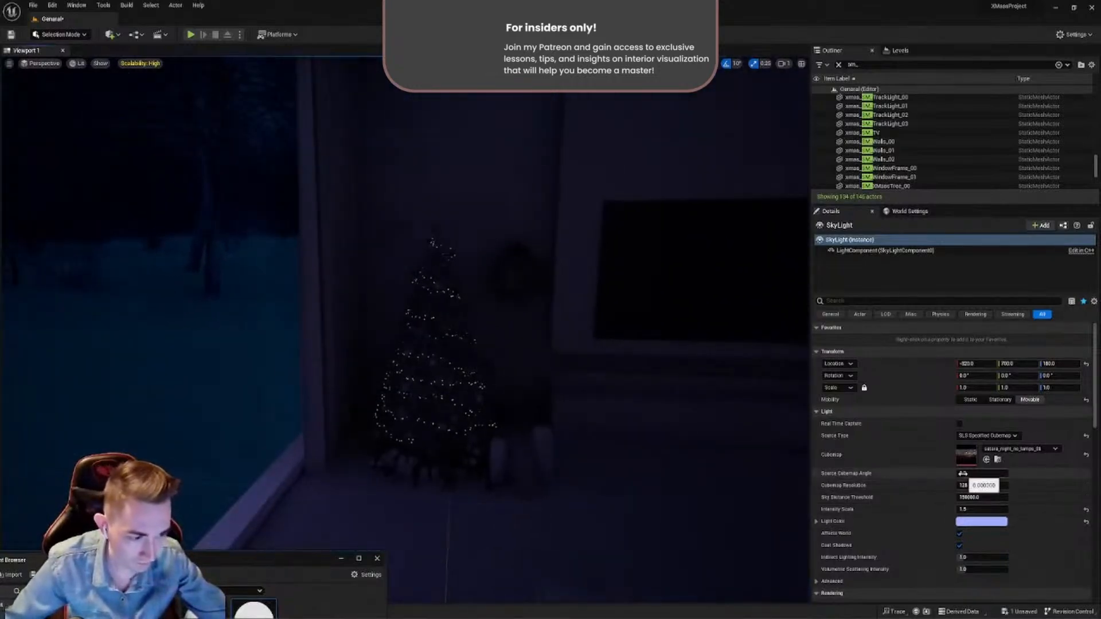
{"action": "right_click_drag", "start_coordinate": [625, 432], "coordinate": [386, 347]}
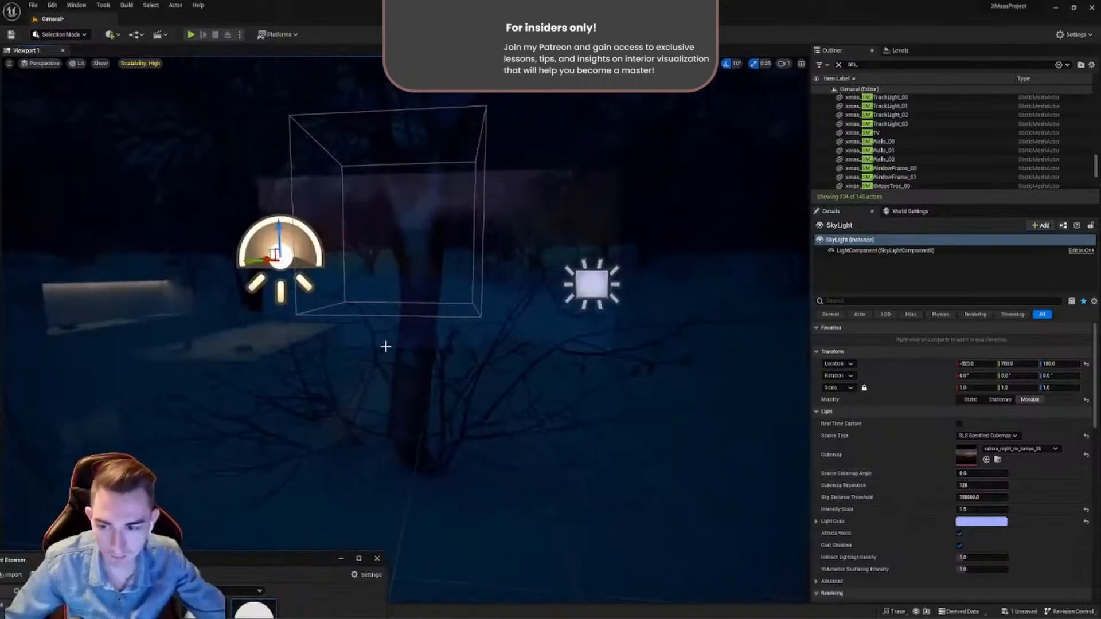
{"action": "right_click_drag", "start_coordinate": [361, 269], "coordinate": [505, 298]}
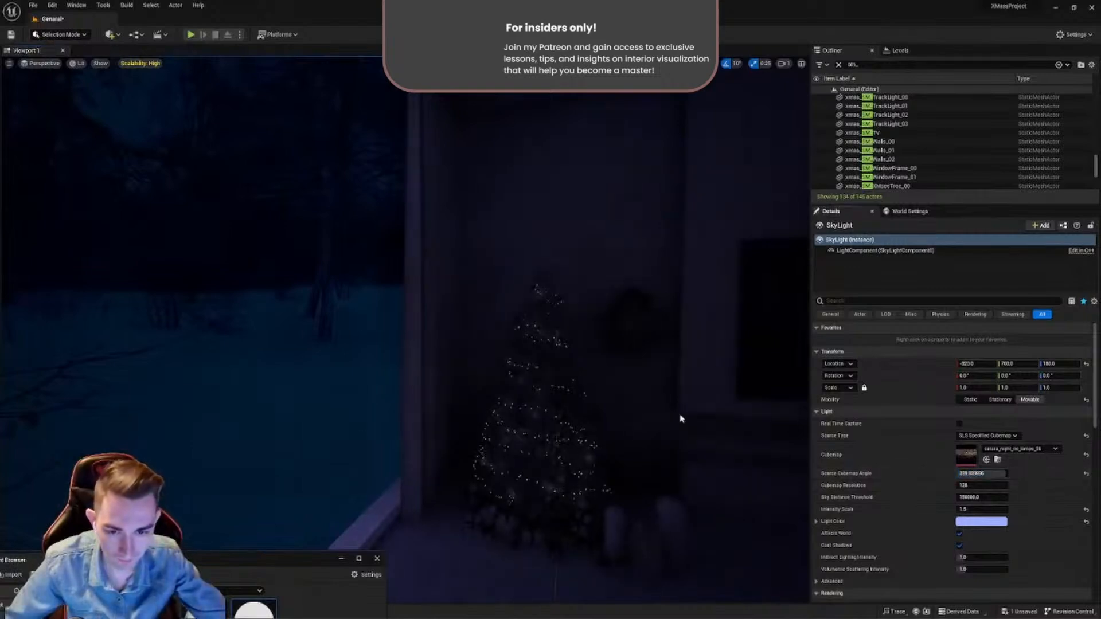
{"action": "right_click_drag", "start_coordinate": [681, 418], "coordinate": [625, 401]}
{"action": "left_click", "coordinate": [982, 474]}
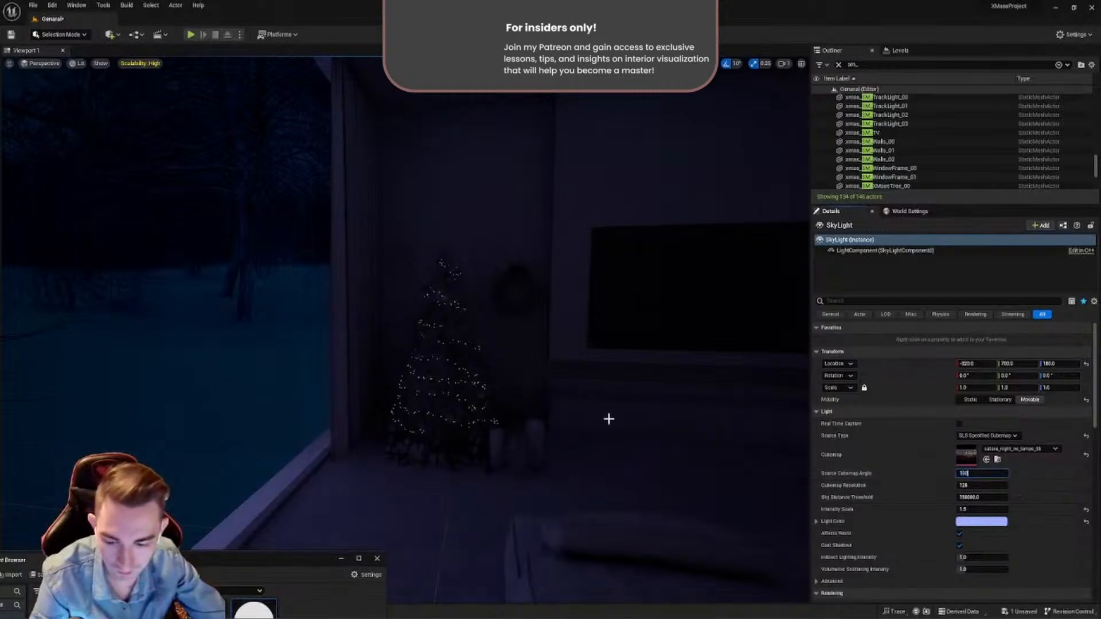
- Select the Rect Light outside the window and rotate it back to 0° so it faces straight into the room
{"action": "right_click_drag", "start_coordinate": [572, 407], "coordinate": [542, 428]}
{"action": "scroll", "coordinate": [516, 382], "scroll_direction": "down", "scroll_amount": 2}
{"action": "left_click", "coordinate": [496, 401]}
{"action": "right_click_drag", "start_coordinate": [496, 401], "coordinate": [565, 419]}
{"action": "key", "text": "e"}
{"action": "left_click_drag", "start_coordinate": [393, 415], "coordinate": [394, 418]}
{"action": "key", "text": "w"}
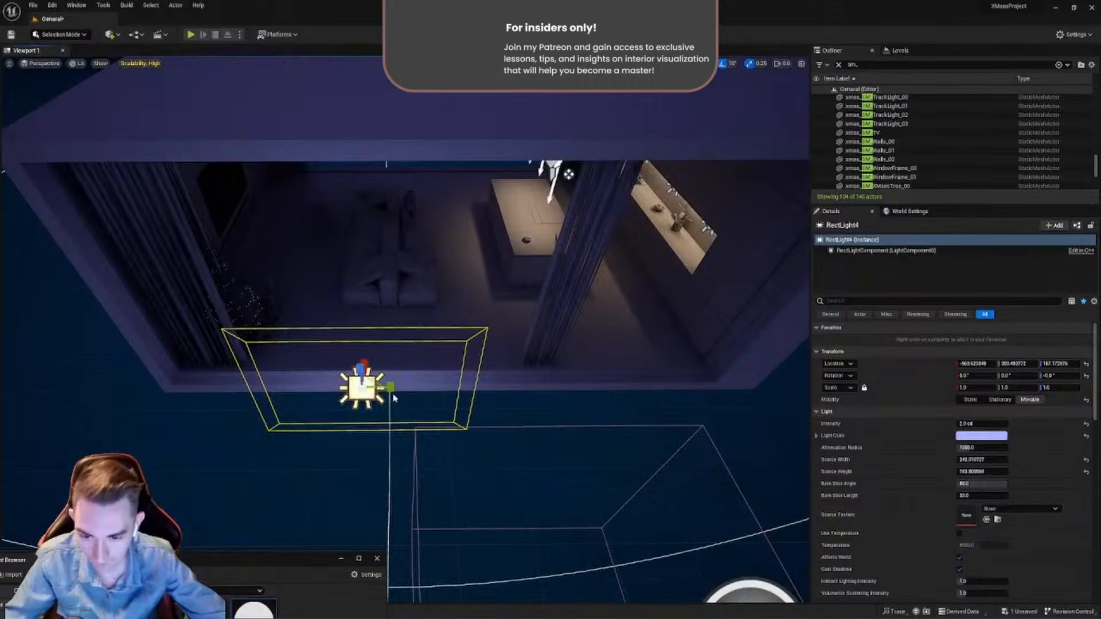
{"action": "right_click_drag", "start_coordinate": [442, 407], "coordinate": [508, 415]}
- Select the SkyLight, filter its details for "hemi" and set its Lower Hemisphere Color to a brightness value of 0.1
{"action": "left_click", "coordinate": [266, 440]}
{"action": "key", "text": "w"}
{"action": "right_click_drag", "start_coordinate": [265, 440], "coordinate": [373, 448]}
{"action": "key", "text": "s"}
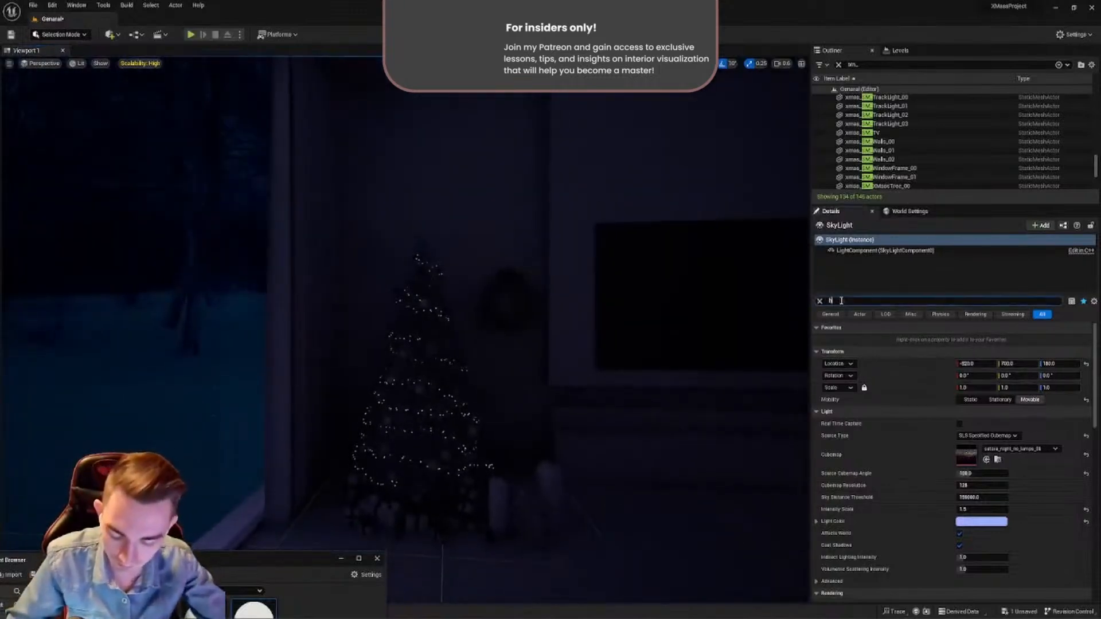
{"action": "type", "text": "emi"}
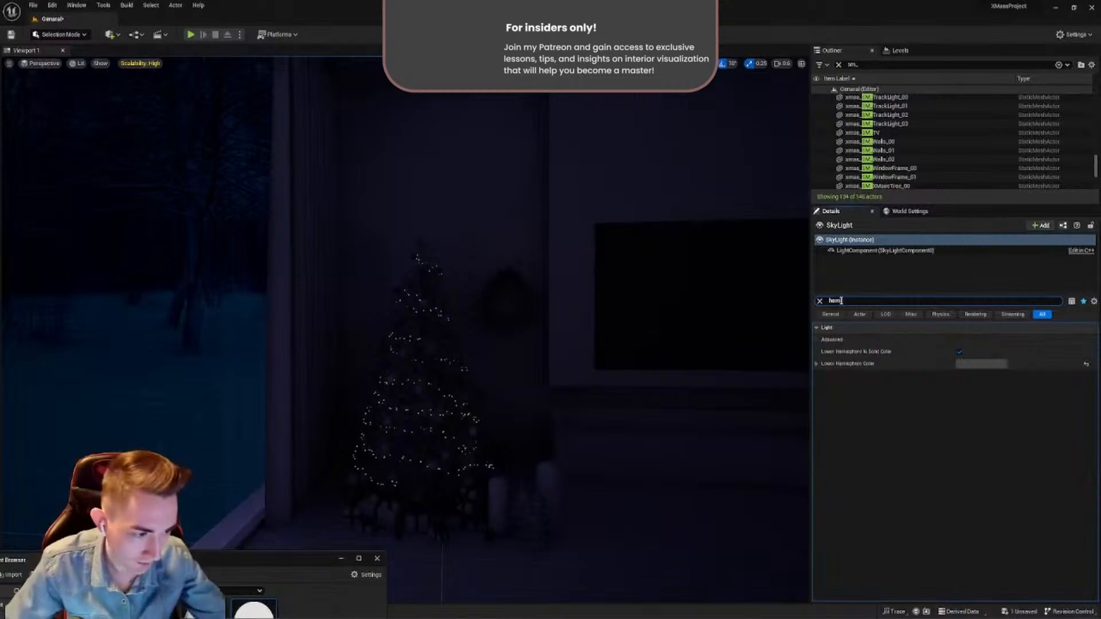
{"action": "left_click", "coordinate": [981, 364]}
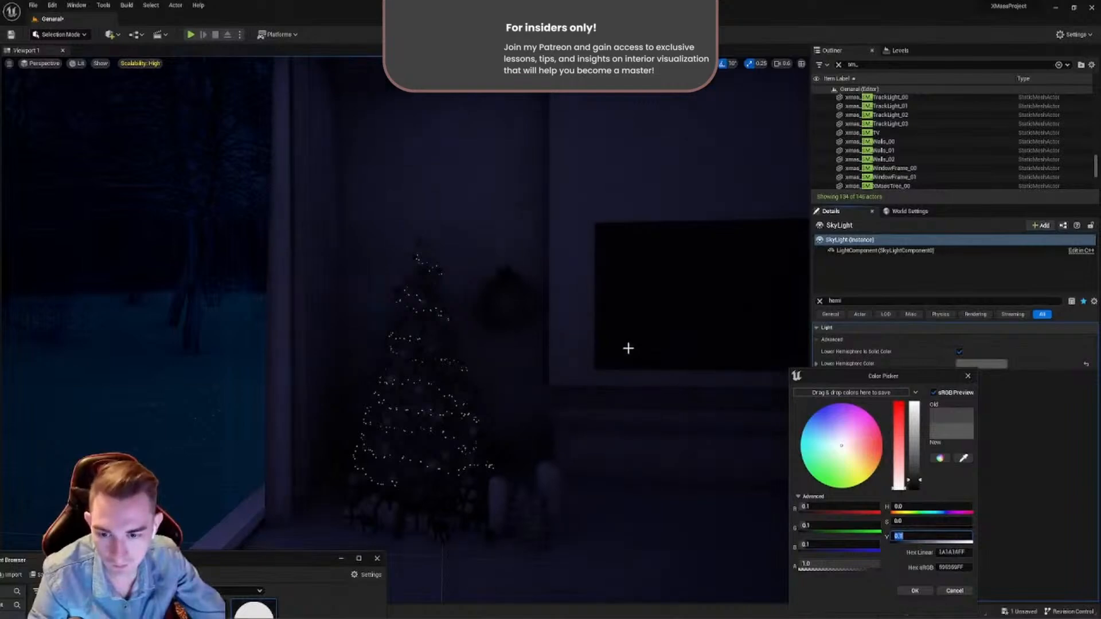
- Examine the Christmas tree corner and TV wall under the lower hemisphere color, and accept the color
{"action": "right_click_drag", "start_coordinate": [629, 348], "coordinate": [668, 367]}
{"action": "key", "text": "w"}
{"action": "key", "text": "s"}
{"action": "key", "text": "w"}
{"action": "key", "text": "d"}
{"action": "key", "text": "s"}
{"action": "key", "text": "w"}
{"action": "key", "text": "s"}
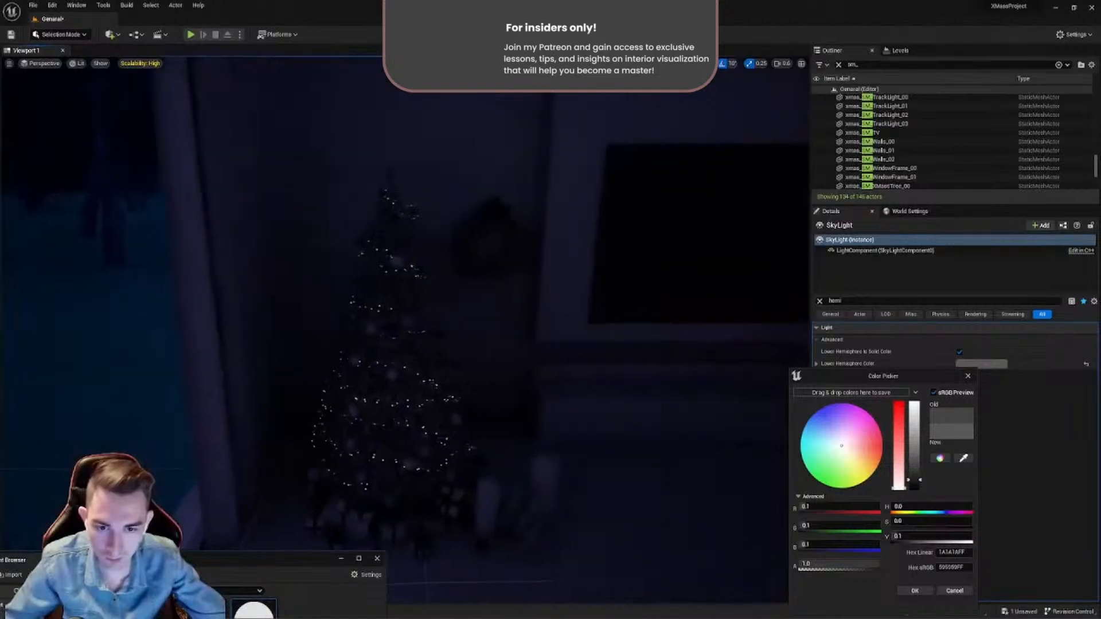
{"action": "key", "text": "s"}
{"action": "right_click_drag", "start_coordinate": [530, 212], "coordinate": [506, 164]}
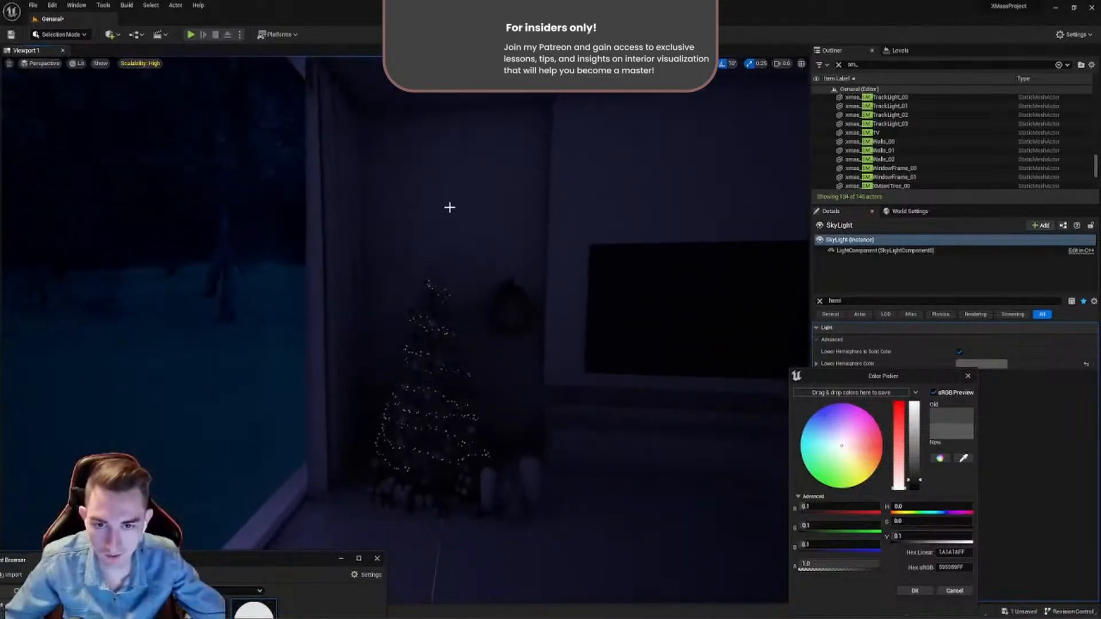
{"action": "key", "text": "d"}
{"action": "right_click_drag", "start_coordinate": [504, 293], "coordinate": [538, 246]}
{"action": "right_click_drag", "start_coordinate": [298, 210], "coordinate": [270, 221]}
{"action": "right_click_drag", "start_coordinate": [402, 287], "coordinate": [519, 281]}
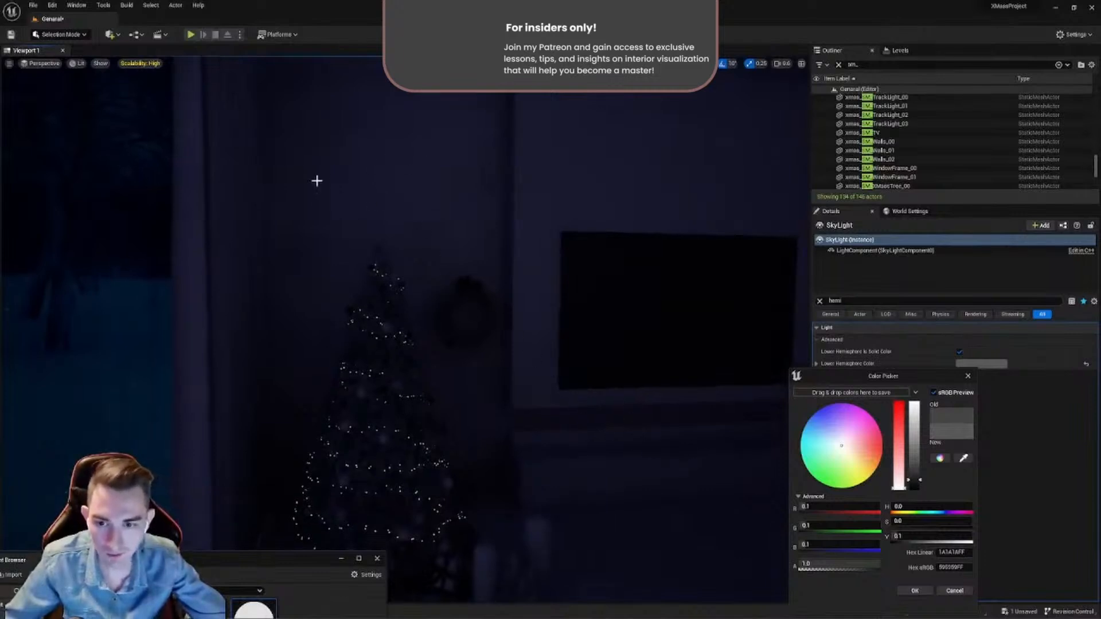
{"action": "left_click", "coordinate": [916, 591]}
- Deselect the SkyLight and inspect the curtains, windows and tree corner with the light icons hidden and shown
{"action": "mouse_move", "coordinate": [605, 433]}
{"action": "right_mouse_down"}
{"action": "mouse_move", "coordinate": [574, 434]}
{"action": "mouse_move", "coordinate": [596, 426]}
{"action": "right_mouse_up"}
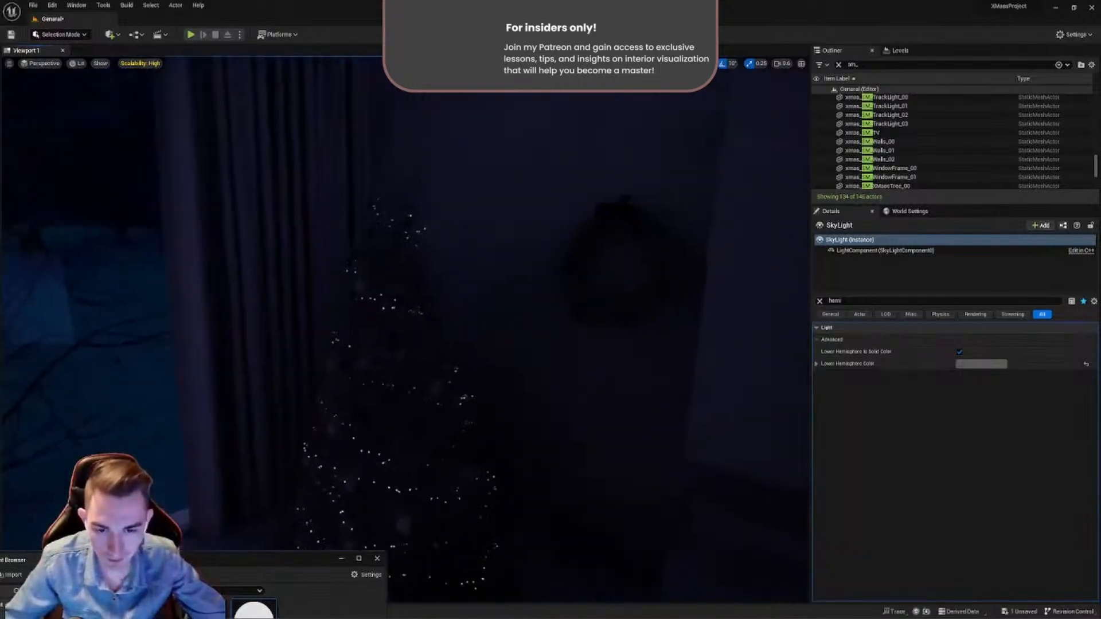
{"action": "right_click_drag", "start_coordinate": [558, 287], "coordinate": [567, 276]}
{"action": "right_click_drag", "start_coordinate": [482, 219], "coordinate": [488, 179]}
{"action": "right_click_drag", "start_coordinate": [444, 238], "coordinate": [418, 303]}
{"action": "key", "text": "Escape"}
{"action": "right_click_drag", "start_coordinate": [361, 246], "coordinate": [194, 239]}
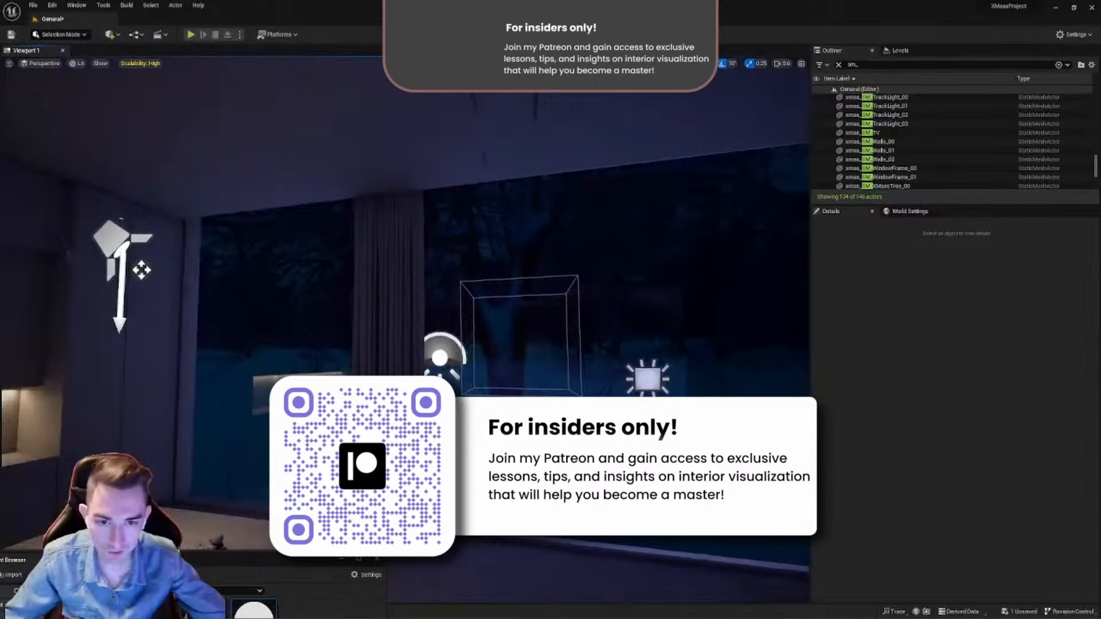
{"action": "right_click_drag", "start_coordinate": [142, 270], "coordinate": [229, 275]}
{"action": "key", "text": "g"}
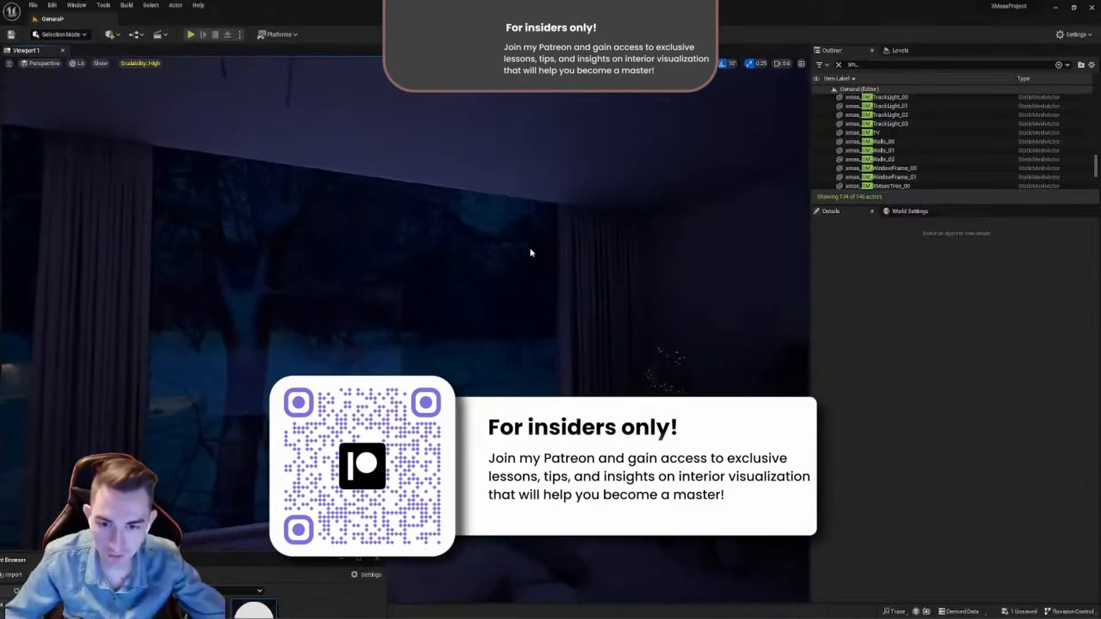
{"action": "key", "text": "g"}
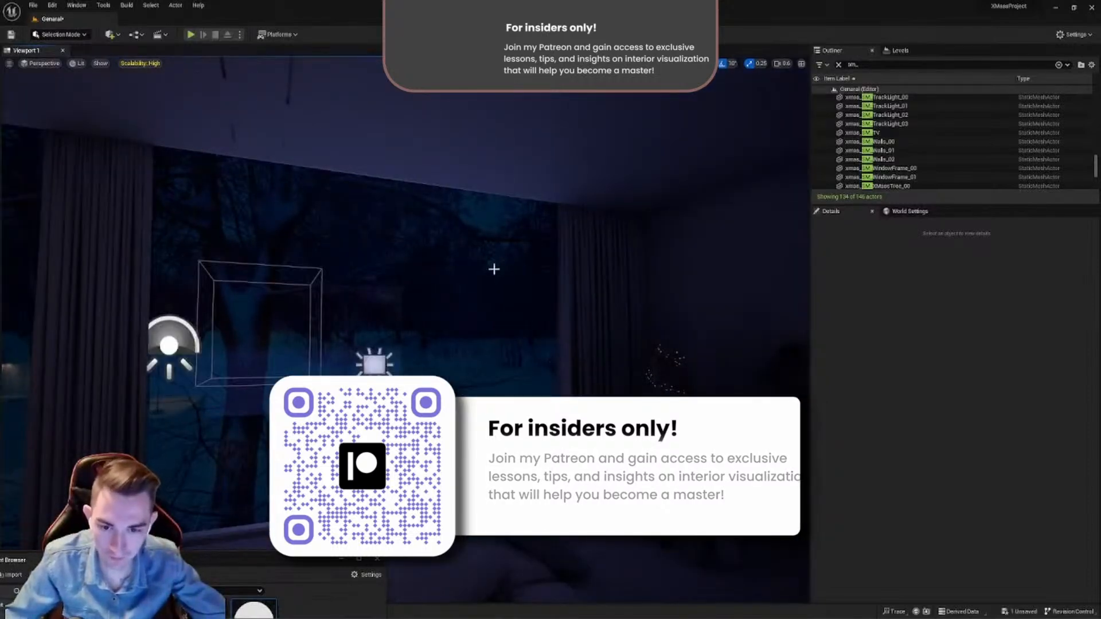
- Select the window glass beside the Christmas tree, filter its details for "cast" and turn off Cast Shadow
{"action": "left_click", "coordinate": [560, 285]}
{"action": "left_click_drag", "start_coordinate": [846, 301], "coordinate": [792, 301]}
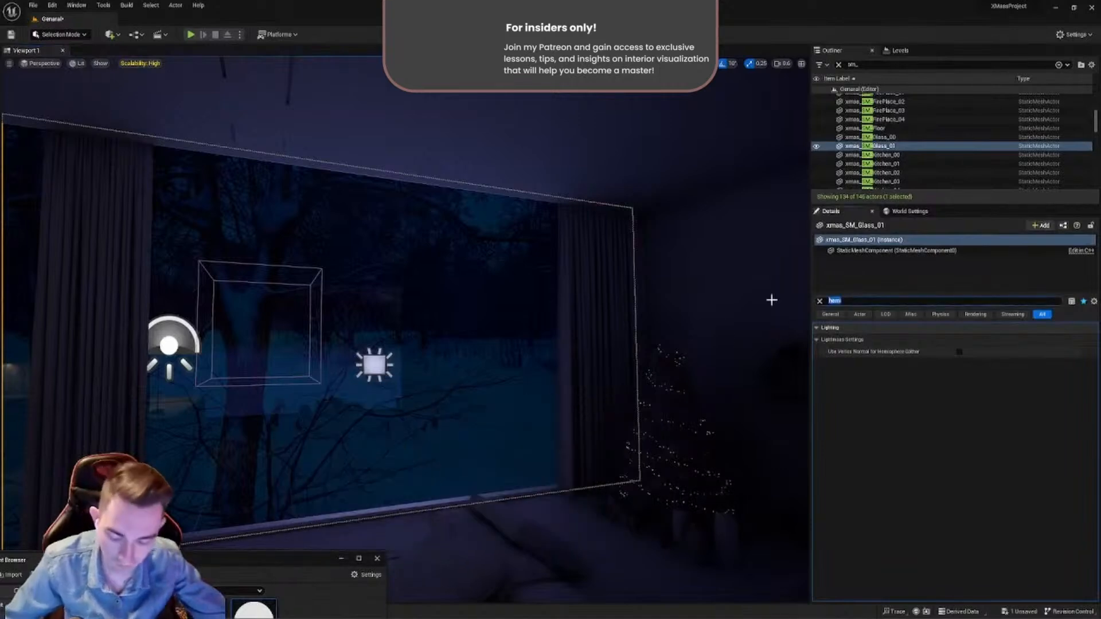
{"action": "type", "text": "cast"}
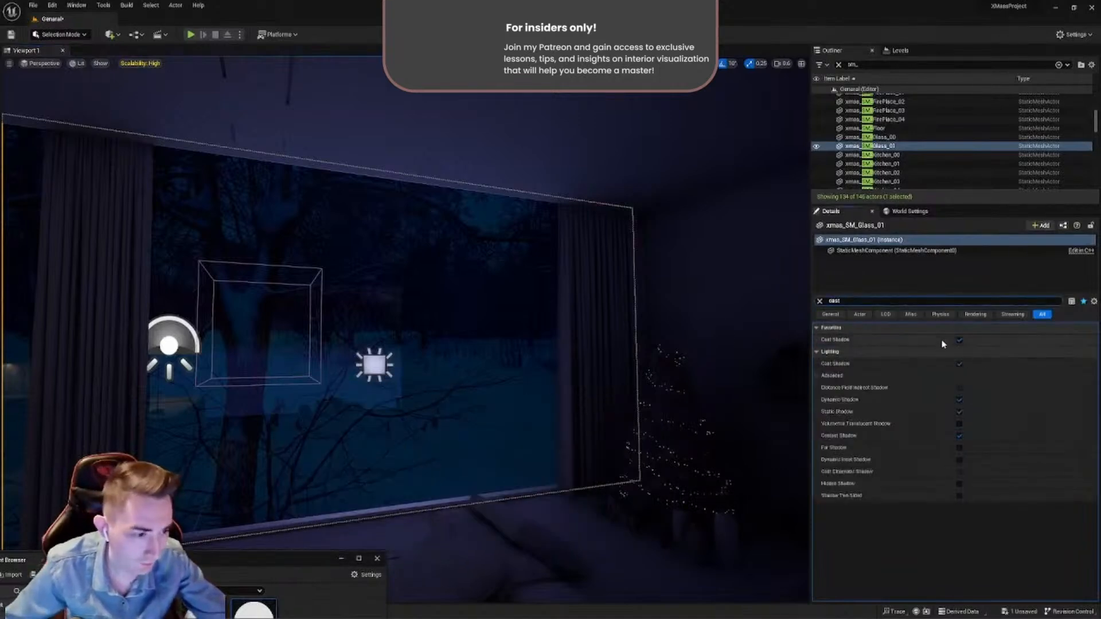
{"action": "left_click", "coordinate": [959, 340]}
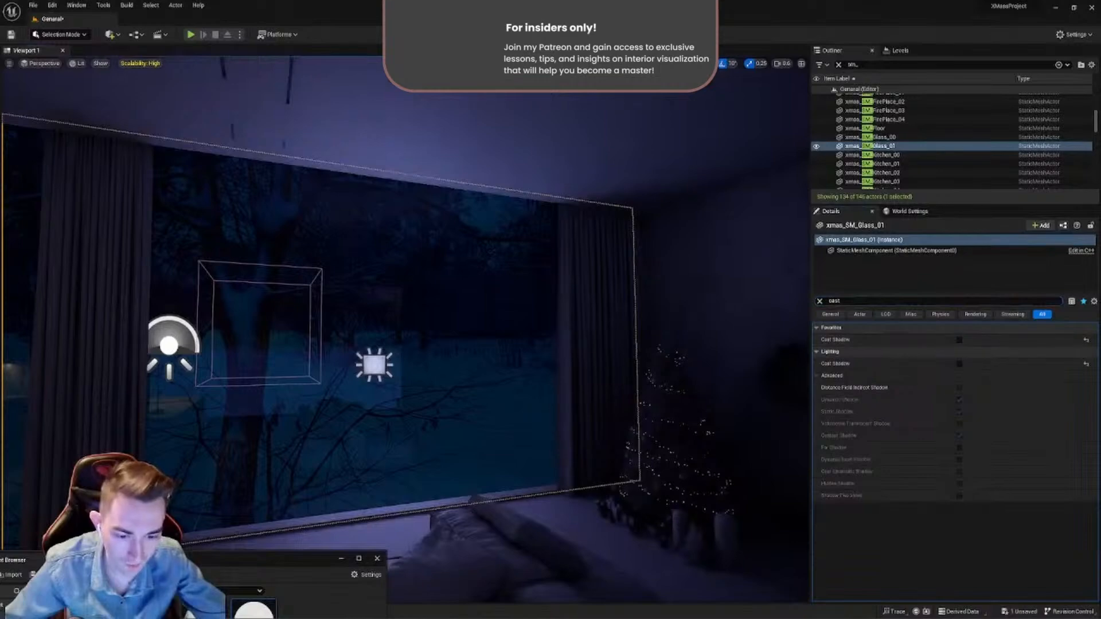
- Select the other large window glass pane between the TV wall and kitchen and turn off its Cast Shadow
{"action": "right_click_drag", "start_coordinate": [402, 287], "coordinate": [624, 350]}
{"action": "key", "text": "s"}
{"action": "key", "text": "w"}
{"action": "key", "text": "s"}
{"action": "left_click", "coordinate": [601, 336]}
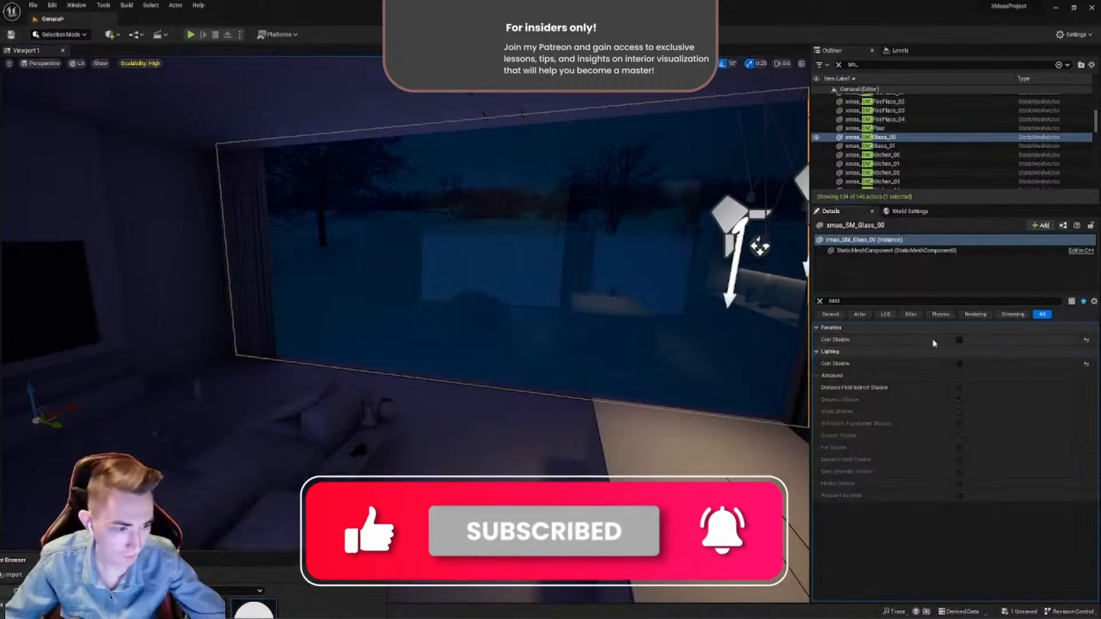
{"action": "right_click_drag", "start_coordinate": [710, 389], "coordinate": [522, 394]}
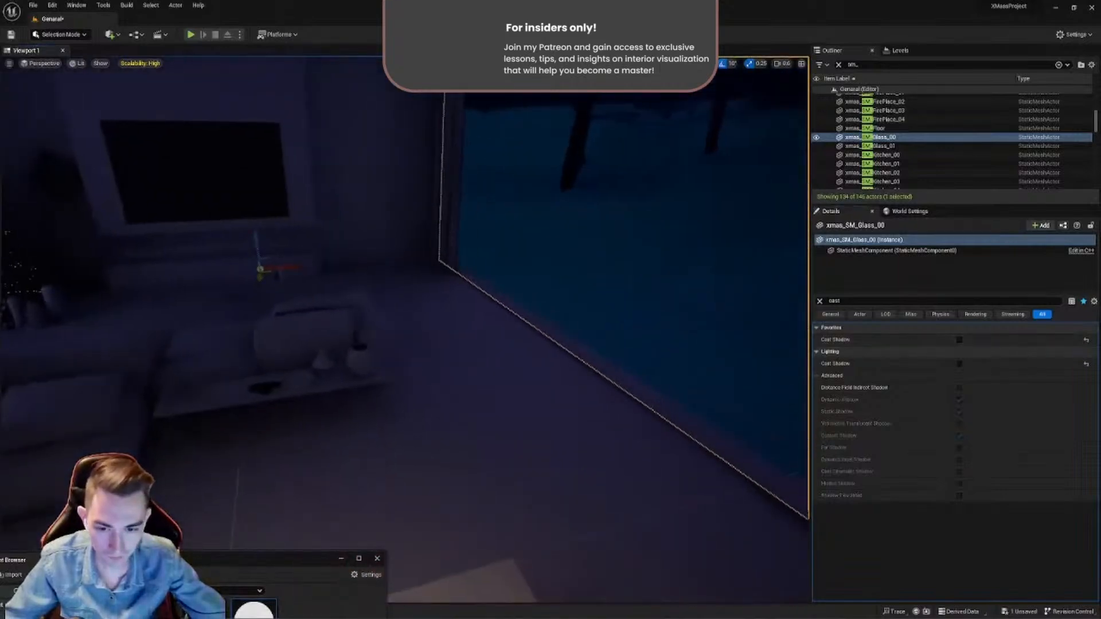
{"action": "right_click_drag", "start_coordinate": [560, 300], "coordinate": [591, 364]}
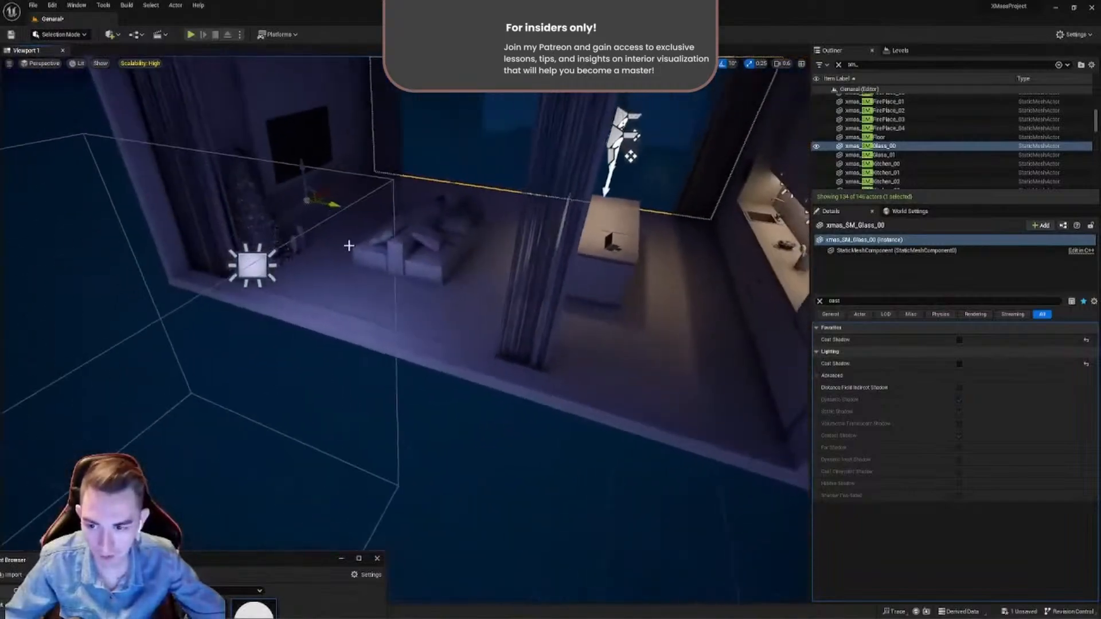
- Select the Rect Light outside the window, clear the details filter and compare the room with Affects World off and on
{"action": "left_click", "coordinate": [253, 263]}
{"action": "right_click_drag", "start_coordinate": [253, 264], "coordinate": [215, 221]}
{"action": "mouse_move", "coordinate": [747, 437]}
{"action": "right_mouse_down"}
{"action": "mouse_move", "coordinate": [677, 390]}
{"action": "mouse_move", "coordinate": [746, 438]}
{"action": "right_mouse_up"}
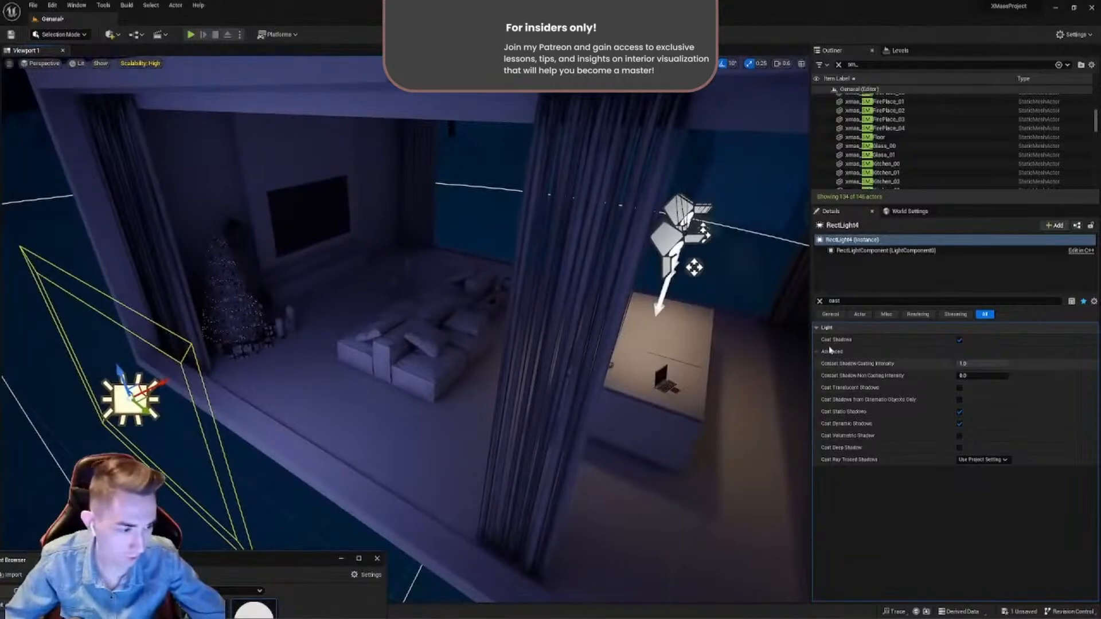
{"action": "left_click", "coordinate": [820, 301]}
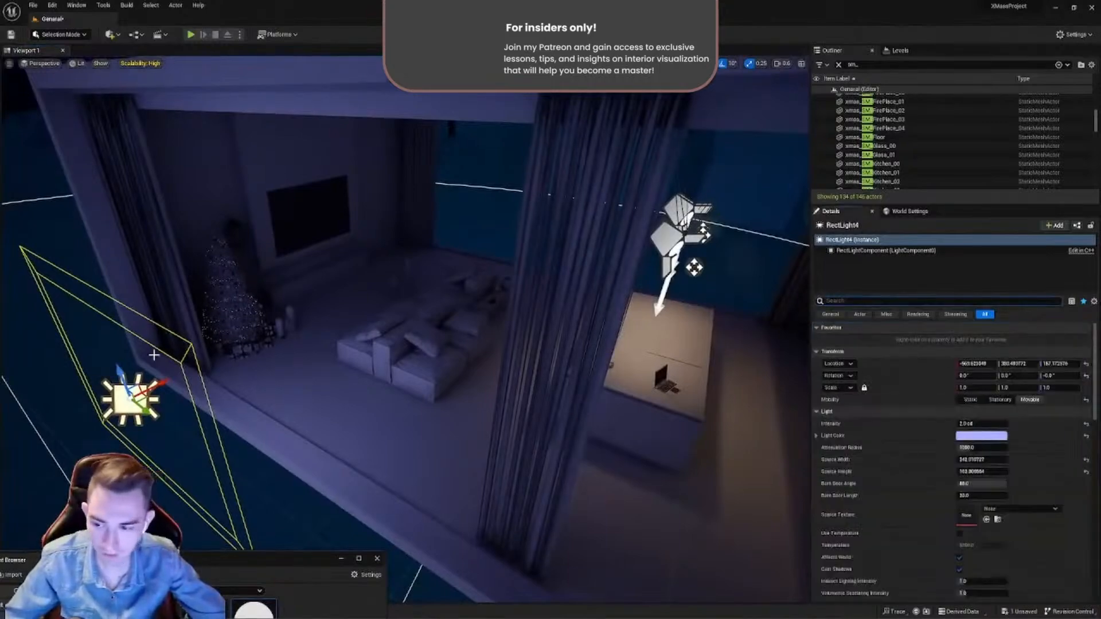
{"action": "left_click", "coordinate": [960, 557]}
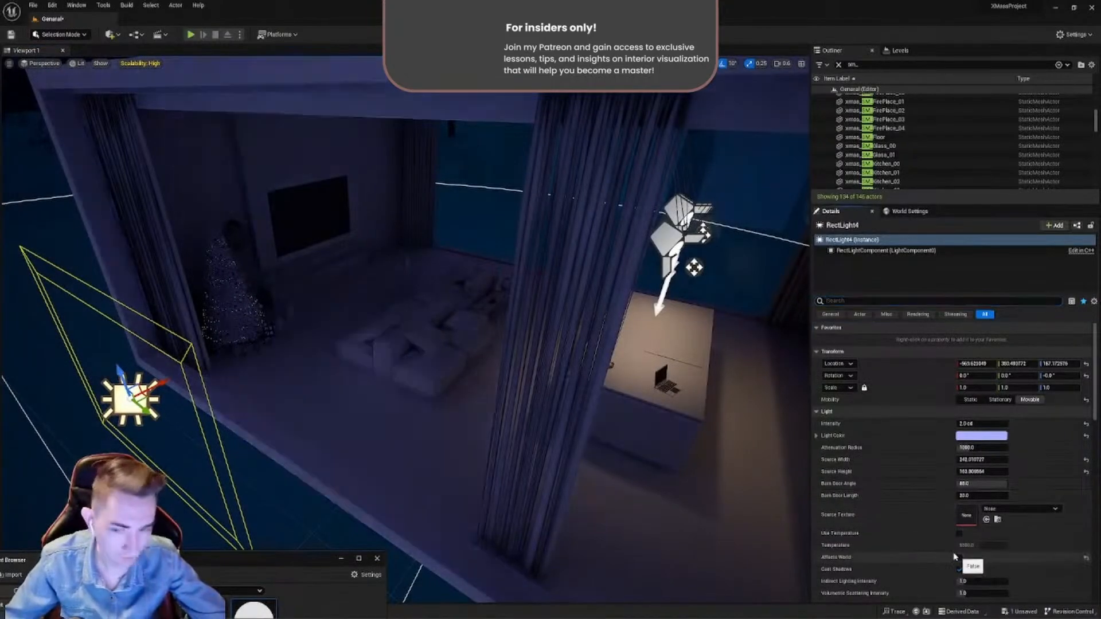
{"action": "key", "text": "w"}
{"action": "right_click_drag", "start_coordinate": [401, 327], "coordinate": [344, 290]}
{"action": "key", "text": "s"}
{"action": "key", "text": "w"}
{"action": "key", "text": "s"}
{"action": "right_click_drag", "start_coordinate": [713, 367], "coordinate": [713, 398]}
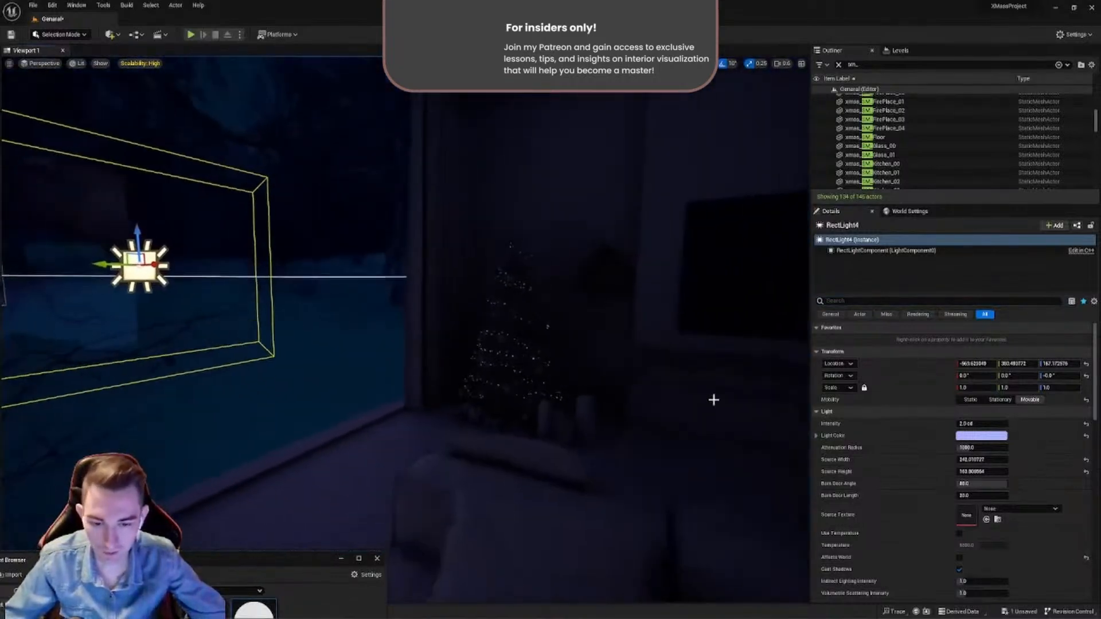
{"action": "left_click", "coordinate": [960, 557]}
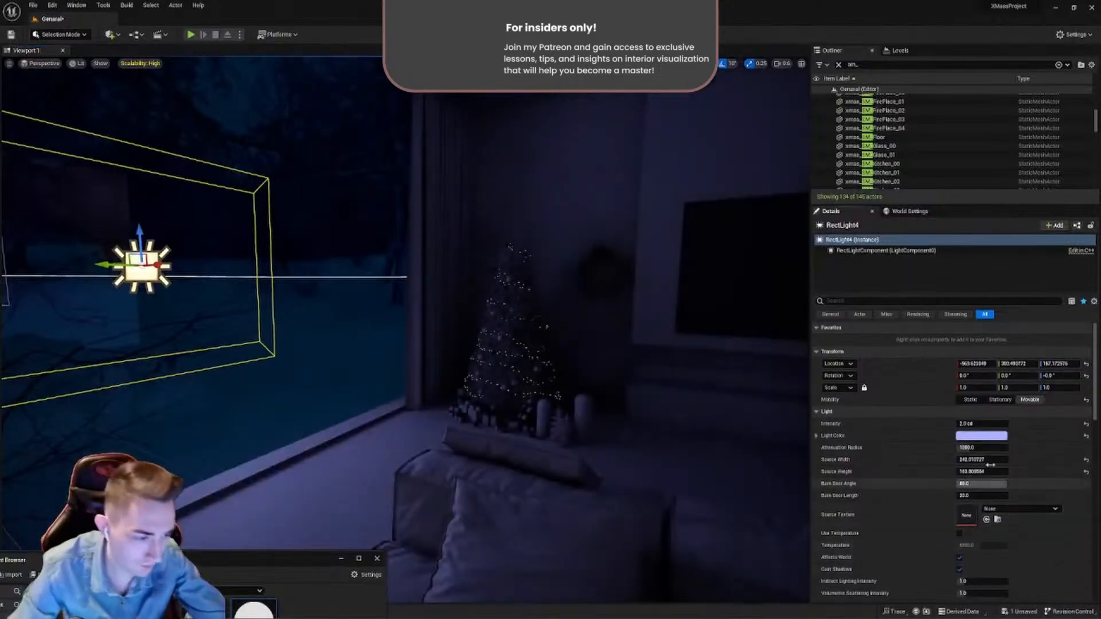
- Set the Rect Light's intensity to 1 cd, rotate it to -20° about the vertical axis and reposition it outside the window
{"action": "left_click", "coordinate": [984, 424]}
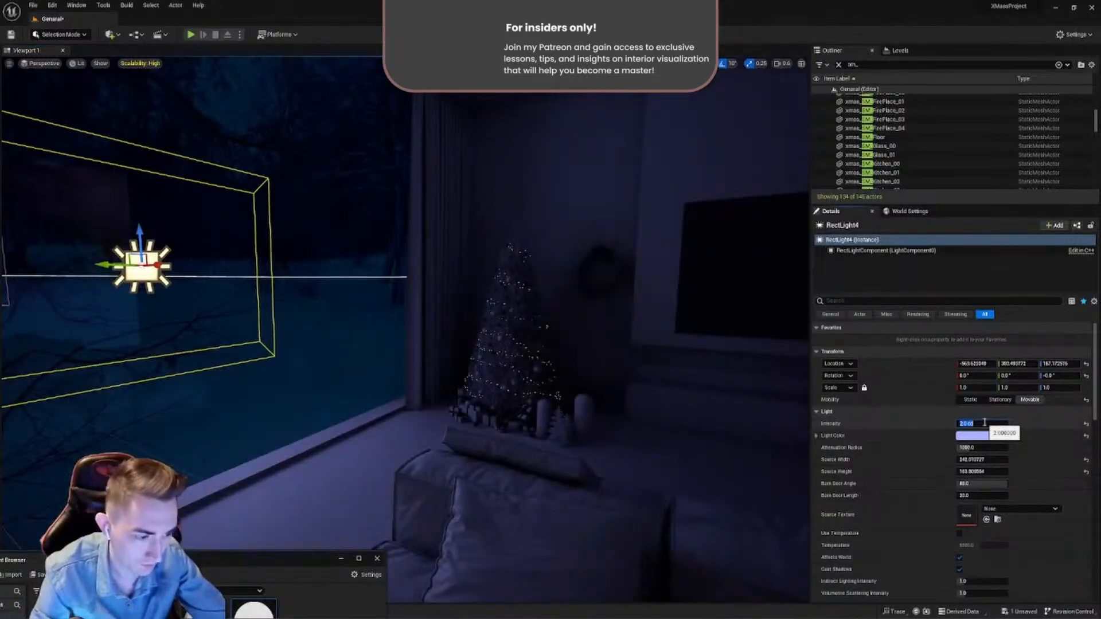
{"action": "type", "text": "1"}
{"action": "key", "text": "Return"}
{"action": "right_click_drag", "start_coordinate": [619, 359], "coordinate": [374, 216]}
{"action": "key", "text": "s"}
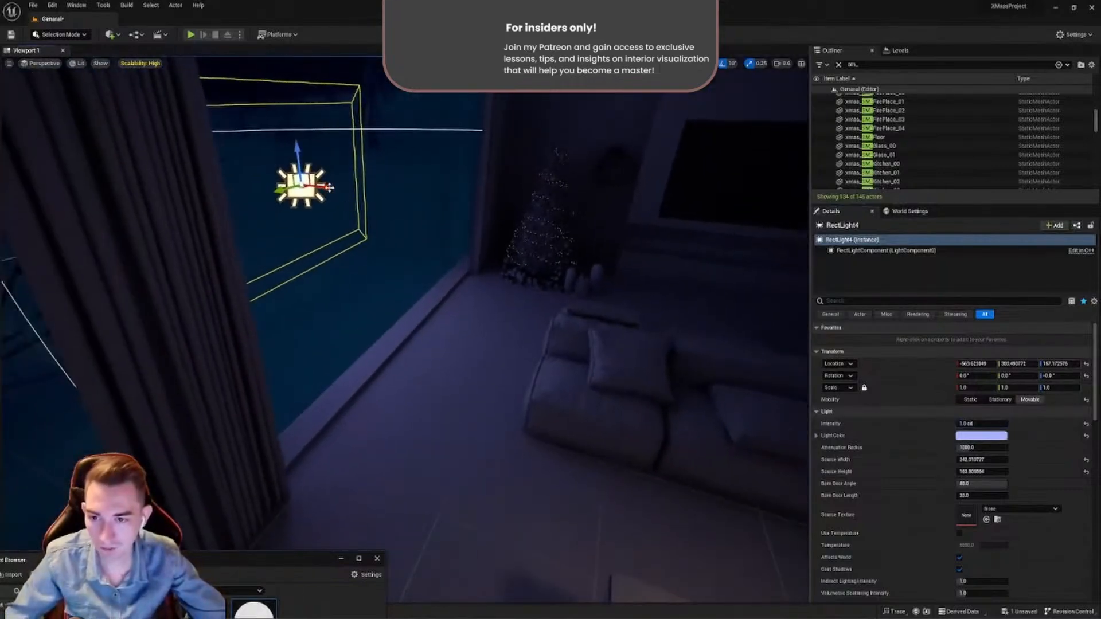
{"action": "key", "text": "e"}
{"action": "left_click_drag", "start_coordinate": [315, 183], "coordinate": [279, 149]}
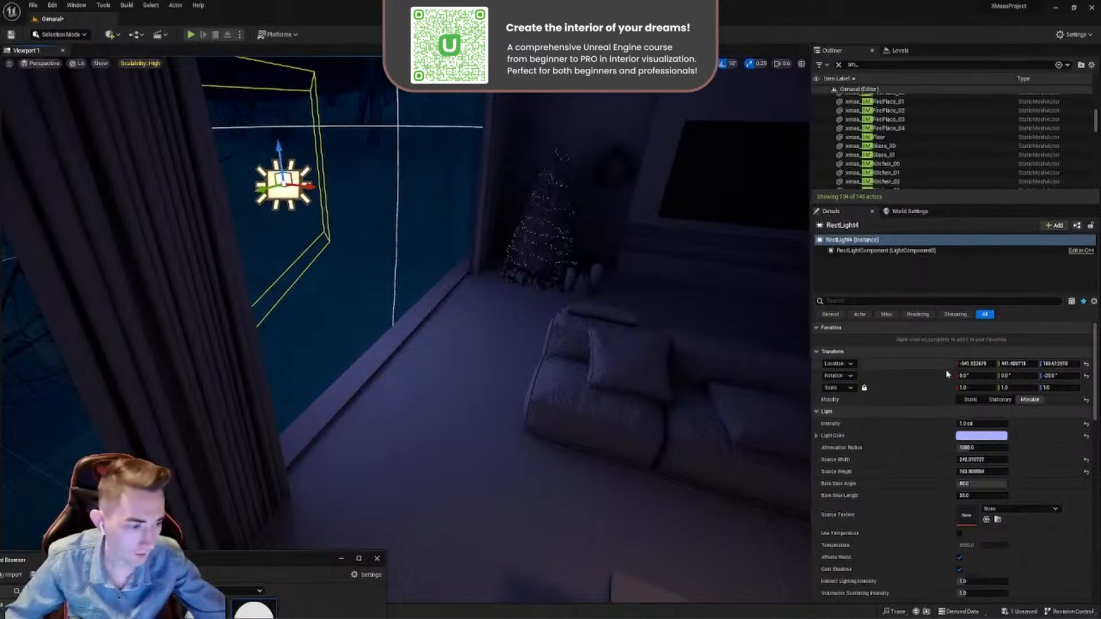
- Widen the Rect Light's source to about 517, shift the light outside the window and set its intensity to 1.5 cd
{"action": "left_click_drag", "start_coordinate": [978, 459], "coordinate": [1005, 459]}
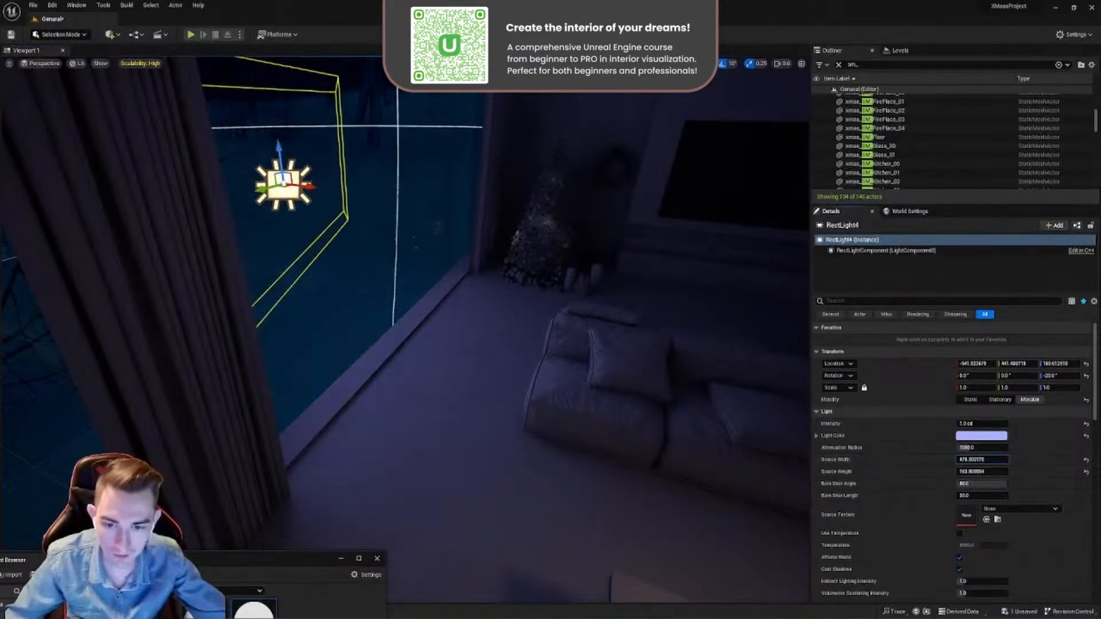
{"action": "right_click_drag", "start_coordinate": [730, 389], "coordinate": [662, 368]}
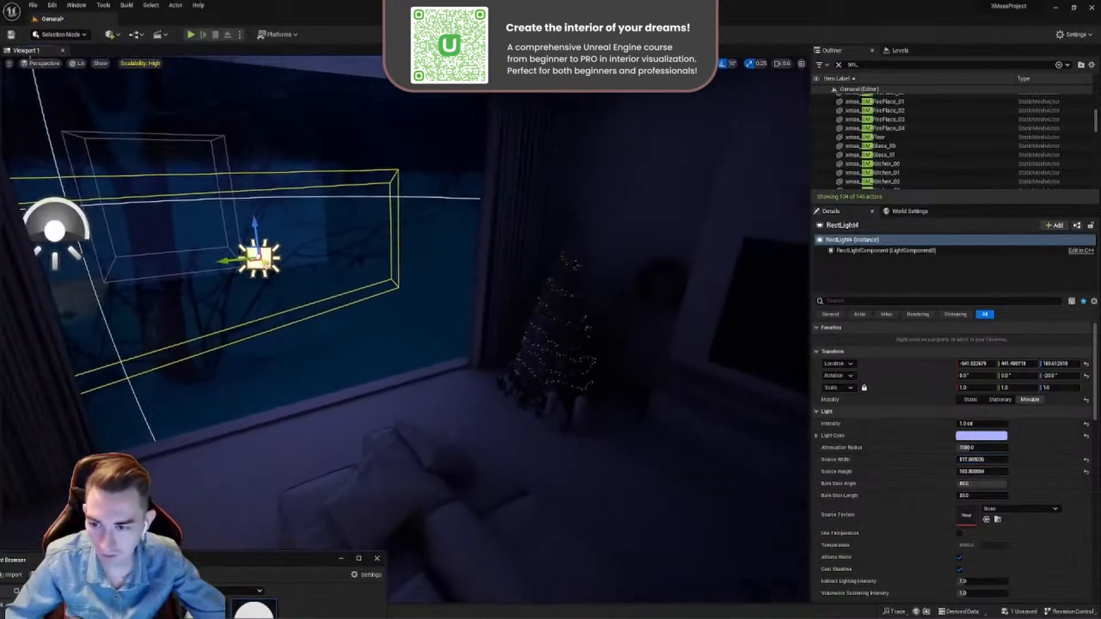
{"action": "left_click_drag", "start_coordinate": [263, 259], "coordinate": [308, 253]}
{"action": "right_click_drag", "start_coordinate": [666, 283], "coordinate": [716, 310]}
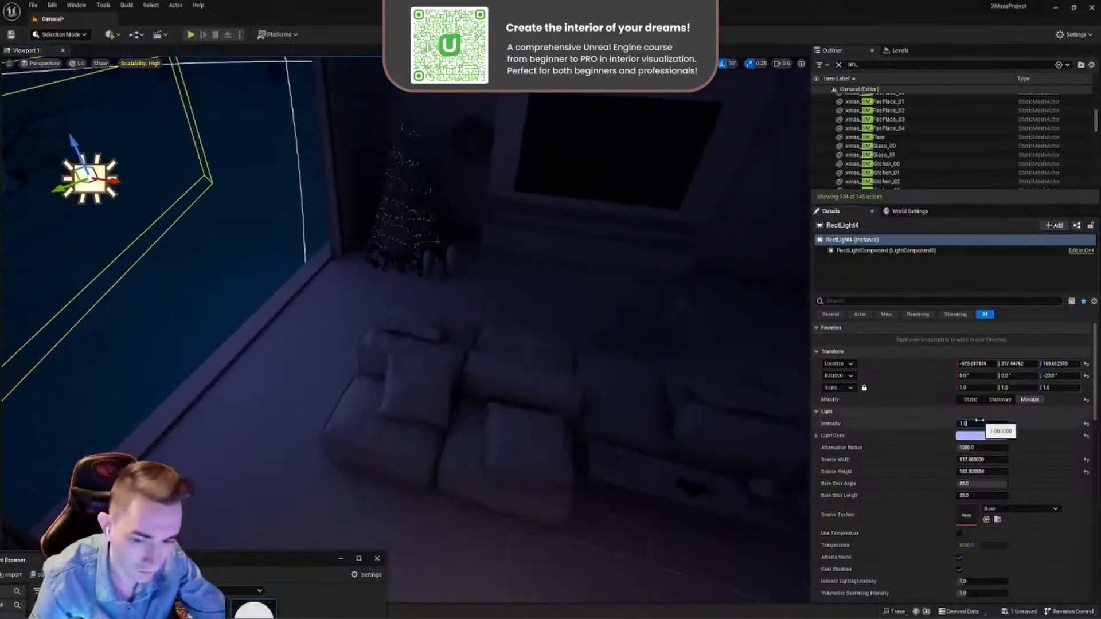
- Set the Rect Light's source height to 100 and its source width to 200
{"action": "left_click", "coordinate": [982, 472]}
{"action": "type", "text": "100"}
{"action": "key", "text": "Return"}
{"action": "left_click", "coordinate": [978, 461]}
{"action": "type", "text": "2"}
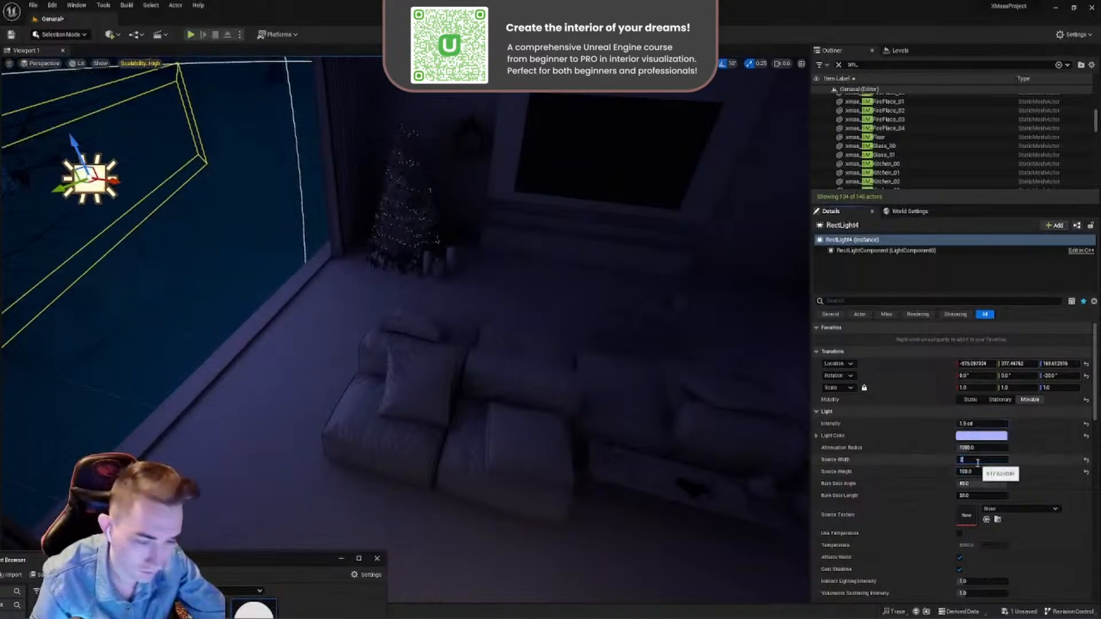
{"action": "type", "text": "00"}
{"action": "key", "text": "Return"}
- Set the Rect Light's intensity to 0.5 cd and fine-tune its distance from the window
{"action": "right_click_drag", "start_coordinate": [352, 212], "coordinate": [292, 192]}
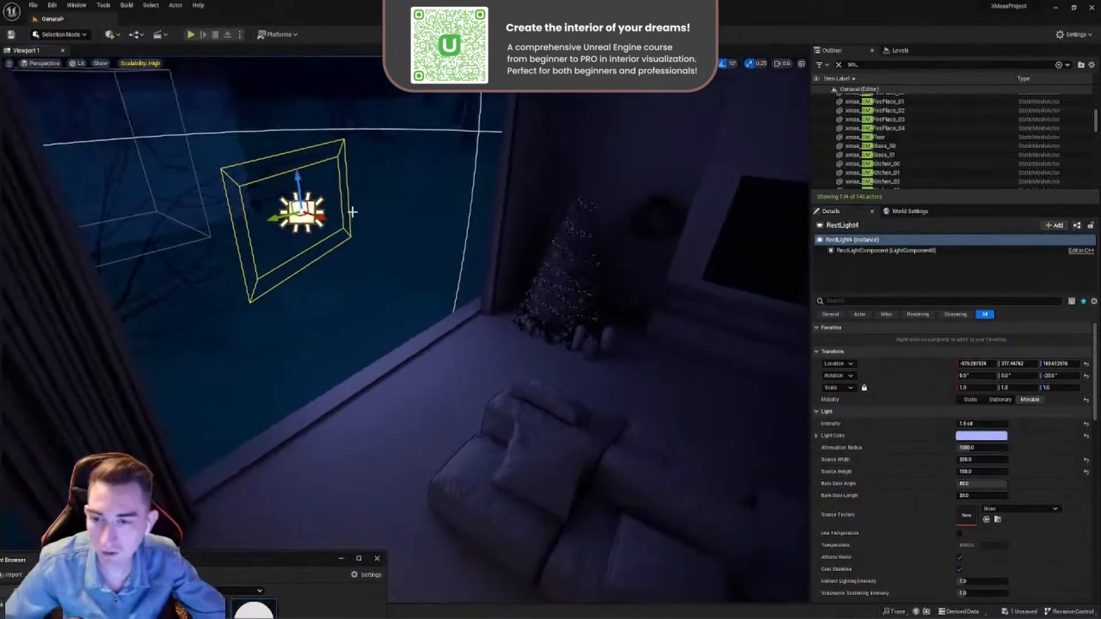
{"action": "left_click_drag", "start_coordinate": [323, 215], "coordinate": [350, 235]}
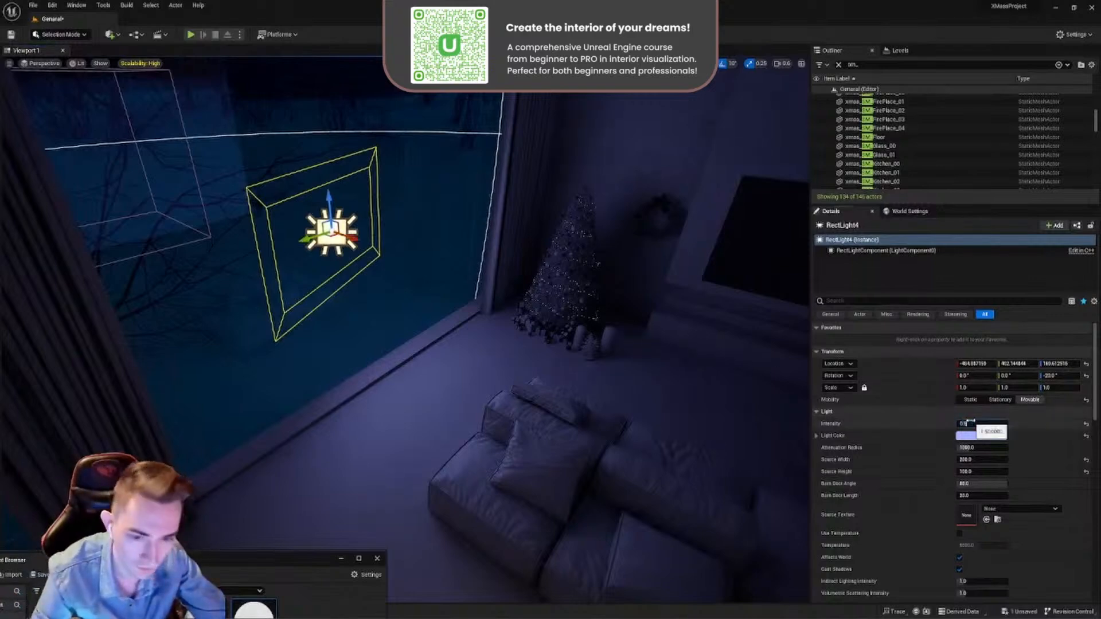
{"action": "key", "text": "Return"}
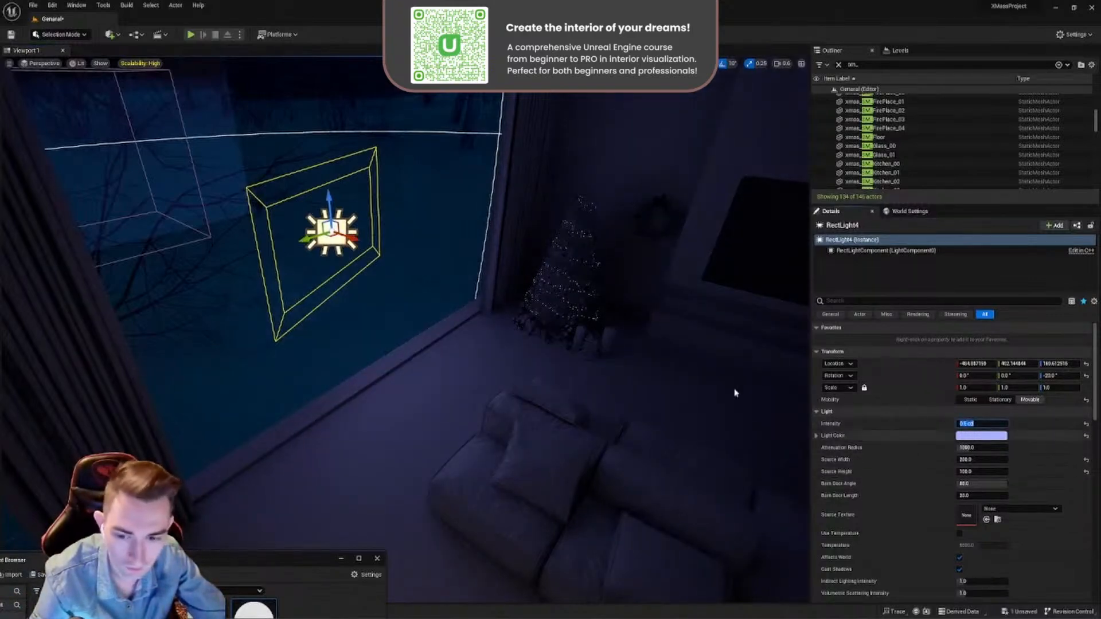
{"action": "left_click_drag", "start_coordinate": [355, 236], "coordinate": [318, 209]}
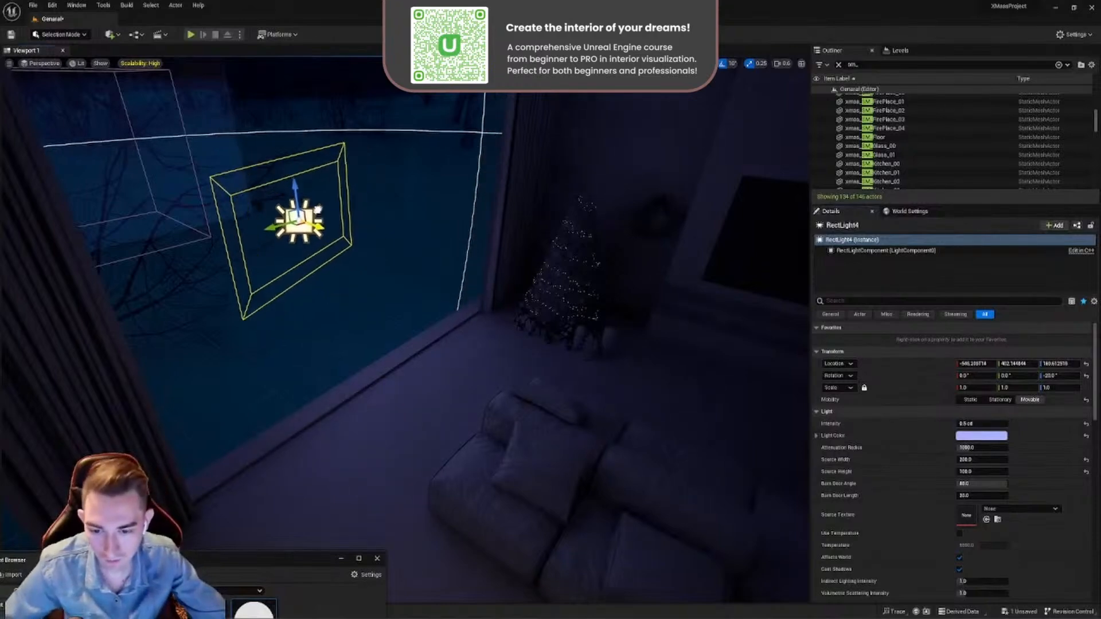
- Inspect the shadows around the Christmas tree, TV wall and the curtain beside the tree
{"action": "key", "text": "w"}
{"action": "right_click_drag", "start_coordinate": [430, 255], "coordinate": [384, 221]}
{"action": "key", "text": "s"}
{"action": "left_click", "coordinate": [463, 247]}
{"action": "key", "text": "a"}
{"action": "right_click_drag", "start_coordinate": [318, 185], "coordinate": [330, 217]}
{"action": "key", "text": "d"}
{"action": "key", "text": "w"}
{"action": "key", "text": "s"}
{"action": "key", "text": "s"}
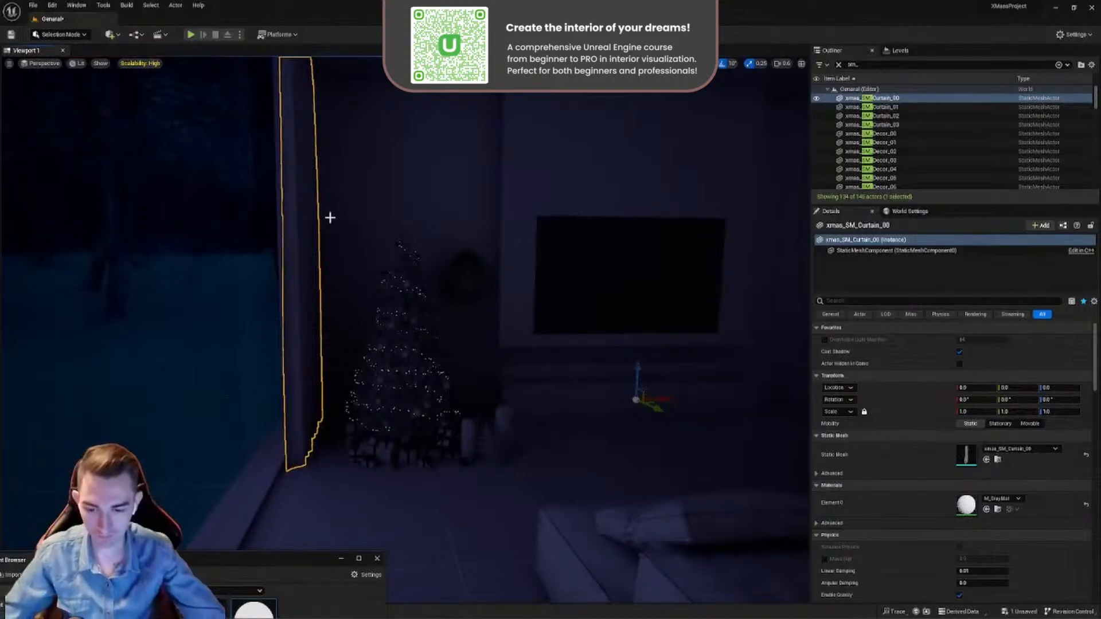
- Examine the shading on the fireplace below the TV up close and select its long horizontal ledge
{"action": "key", "text": "w"}
{"action": "right_click_drag", "start_coordinate": [436, 257], "coordinate": [585, 321]}
{"action": "key", "text": "s"}
{"action": "key", "text": "w"}
{"action": "key", "text": "s"}
{"action": "key", "text": "w"}
{"action": "left_click", "coordinate": [432, 309]}
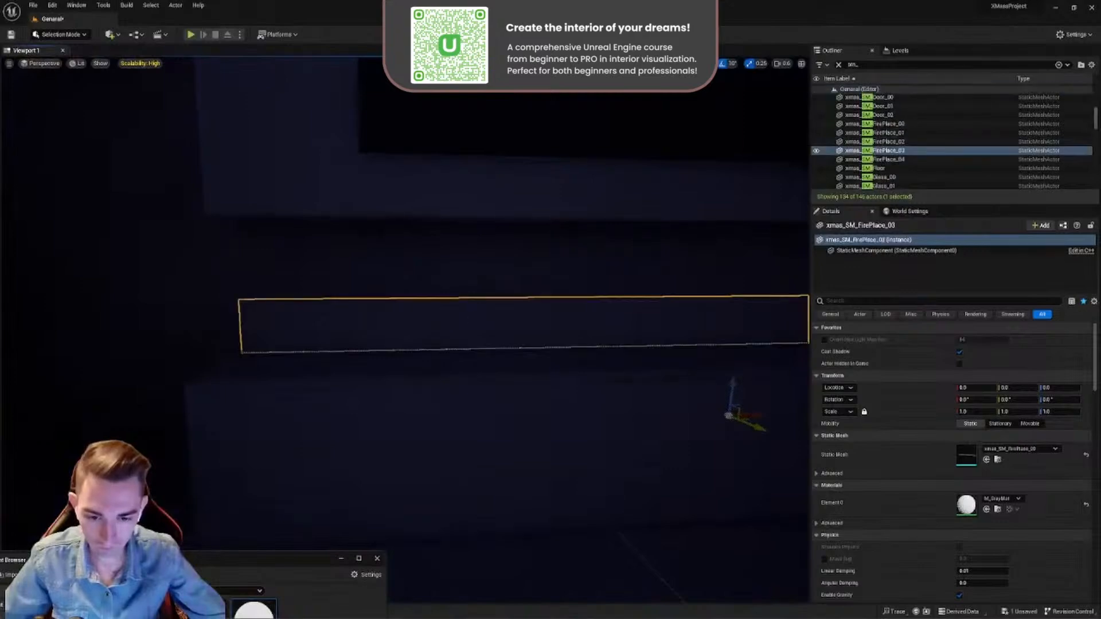
- Review the light falling on the sofa, floor and tree corner from the window side near the Rect Light
{"action": "right_click_drag", "start_coordinate": [431, 310], "coordinate": [350, 270]}
{"action": "key", "text": "s"}
{"action": "key", "text": "w"}
{"action": "key", "text": "s"}
{"action": "key", "text": "w"}
{"action": "key", "text": "s"}
{"action": "right_click_drag", "start_coordinate": [393, 316], "coordinate": [132, 97]}
{"action": "key", "text": "w"}
{"action": "key", "text": "w"}
{"action": "key", "text": "s"}
{"action": "key", "text": "w"}
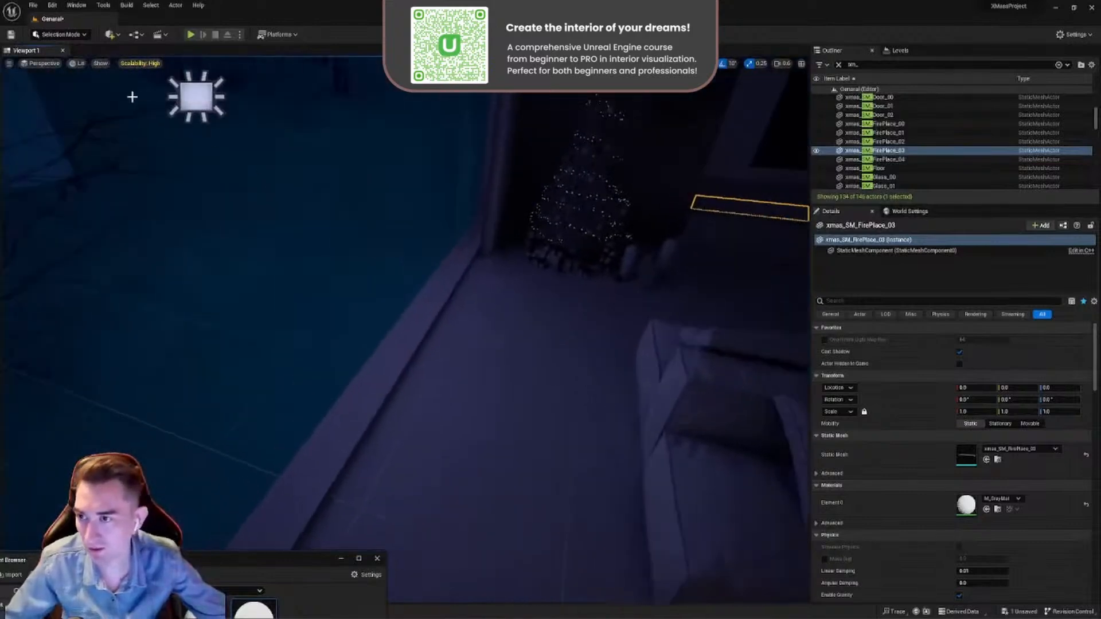
- Hide the grid in the viewport and turn the view toward the Christmas tree and sofa
{"action": "left_click", "coordinate": [101, 64]}
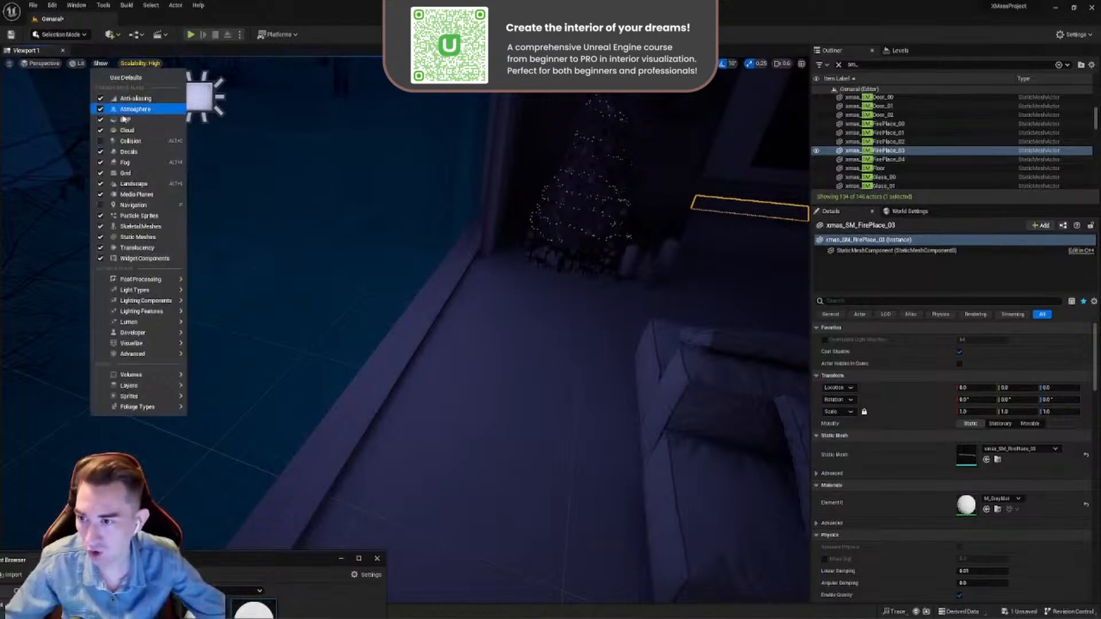
{"action": "left_click", "coordinate": [129, 173]}
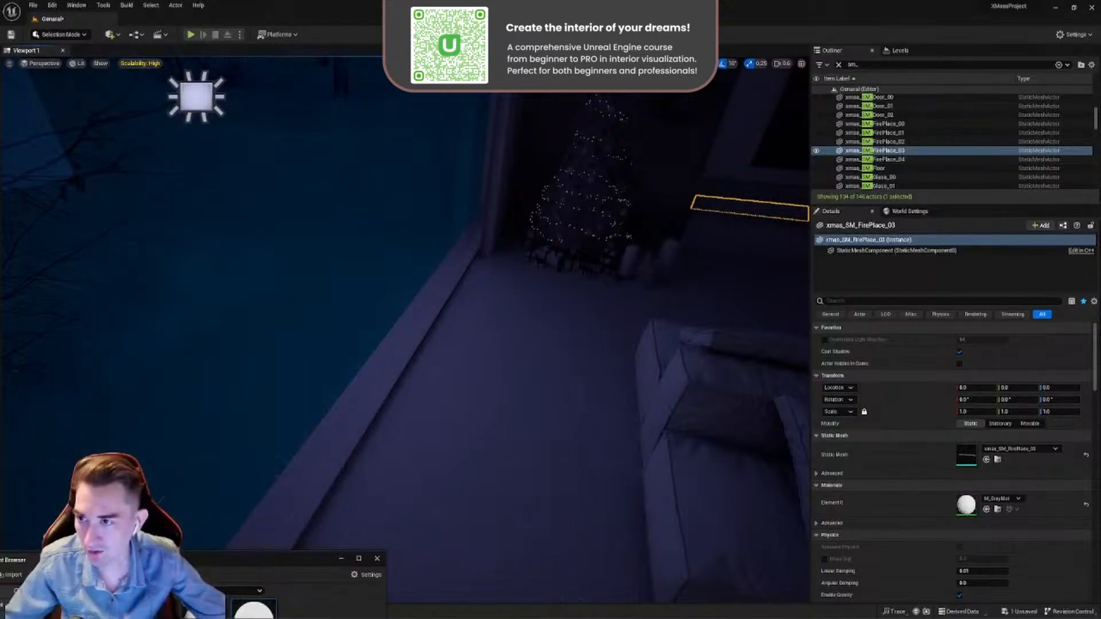
{"action": "left_click", "coordinate": [103, 79]}
{"action": "left_click", "coordinate": [101, 63]}
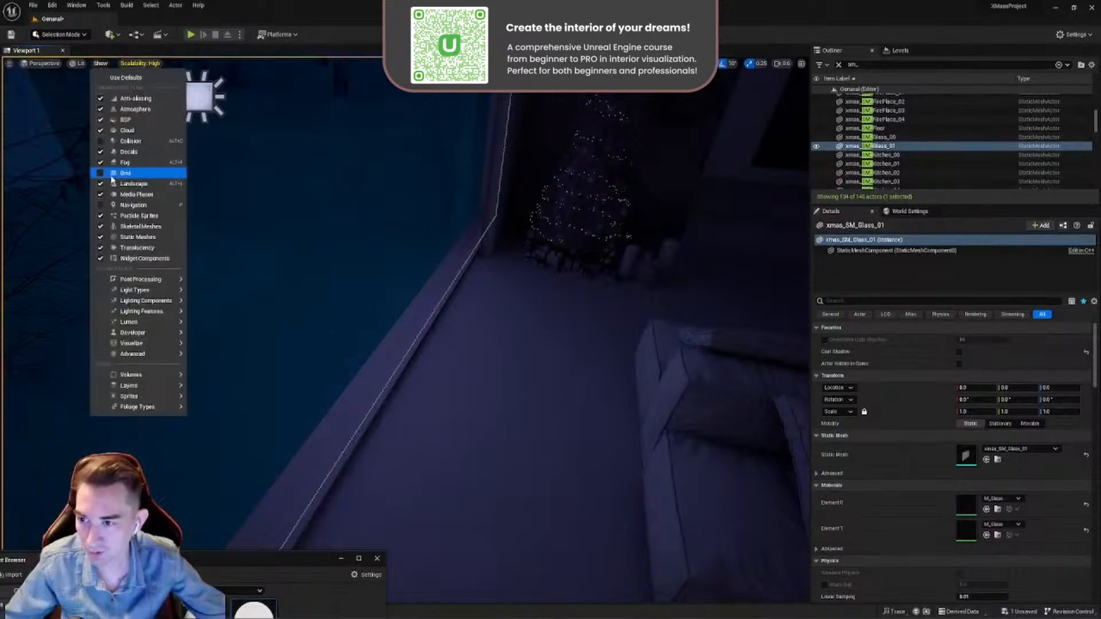
{"action": "left_click", "coordinate": [331, 251]}
{"action": "right_click_drag", "start_coordinate": [468, 314], "coordinate": [621, 287]}
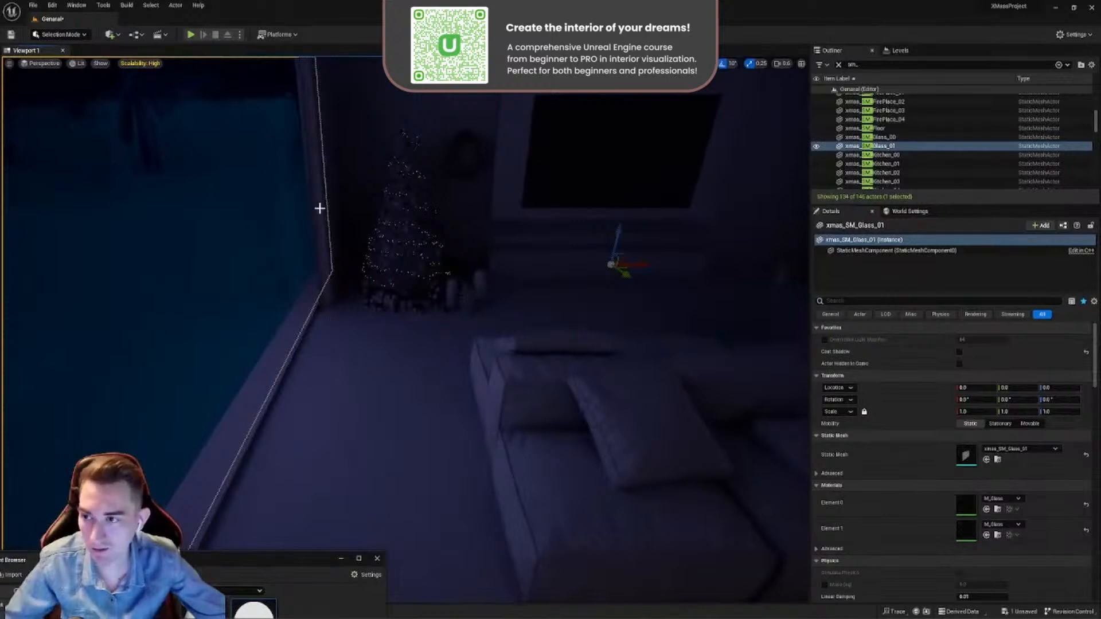
- Open Quixel Bridge from the editor and place its window over the viewport
{"action": "left_click", "coordinate": [117, 35]}
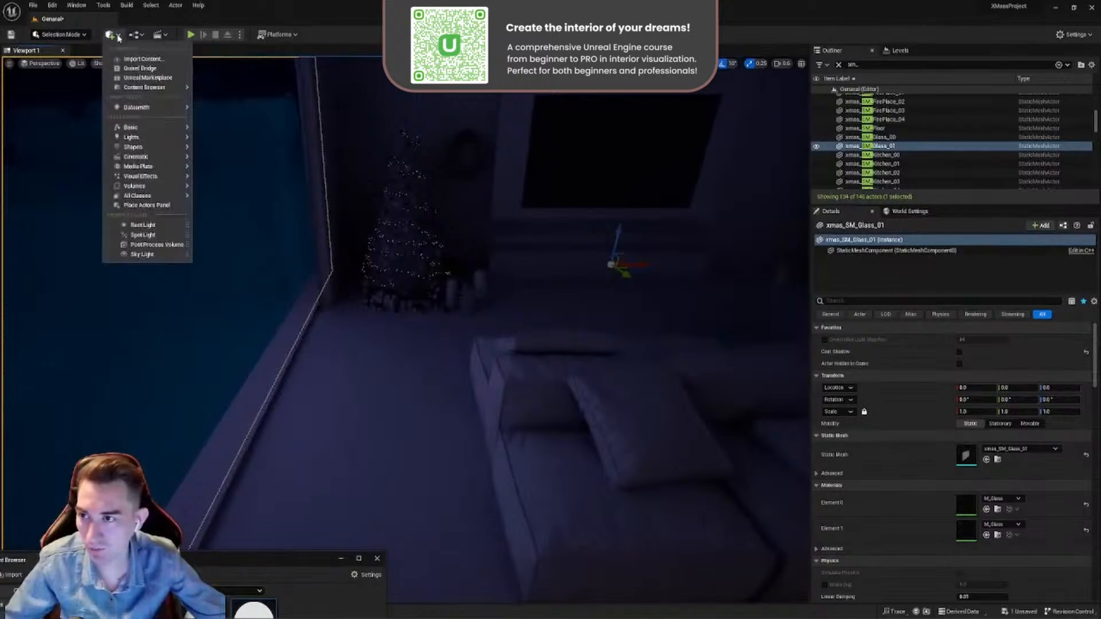
{"action": "left_click", "coordinate": [142, 69]}
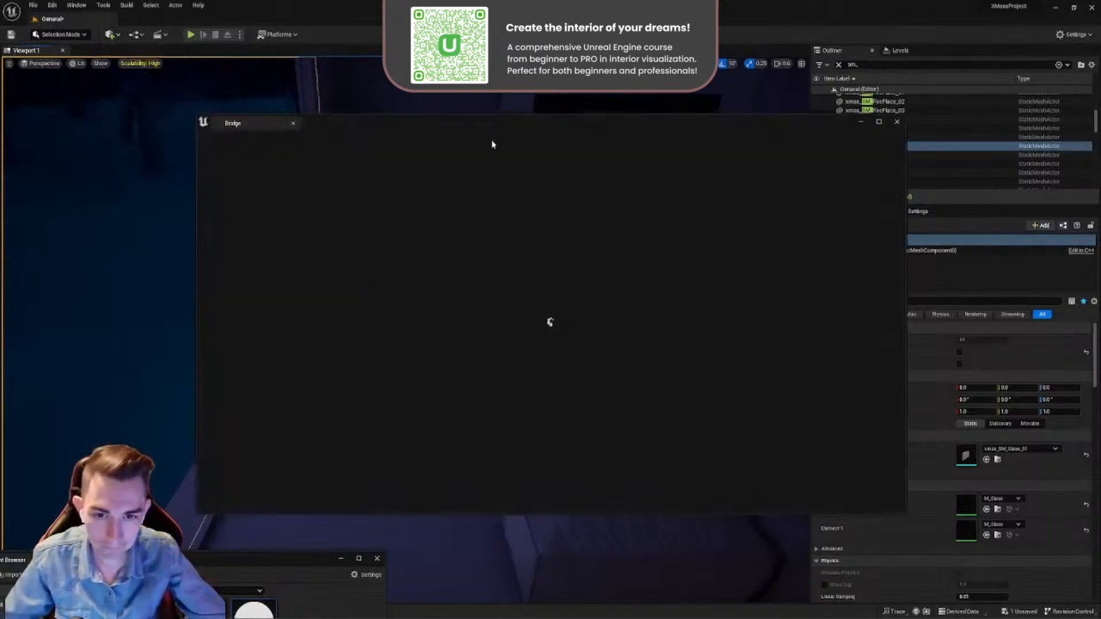
{"action": "left_click_drag", "start_coordinate": [489, 127], "coordinate": [465, 121]}
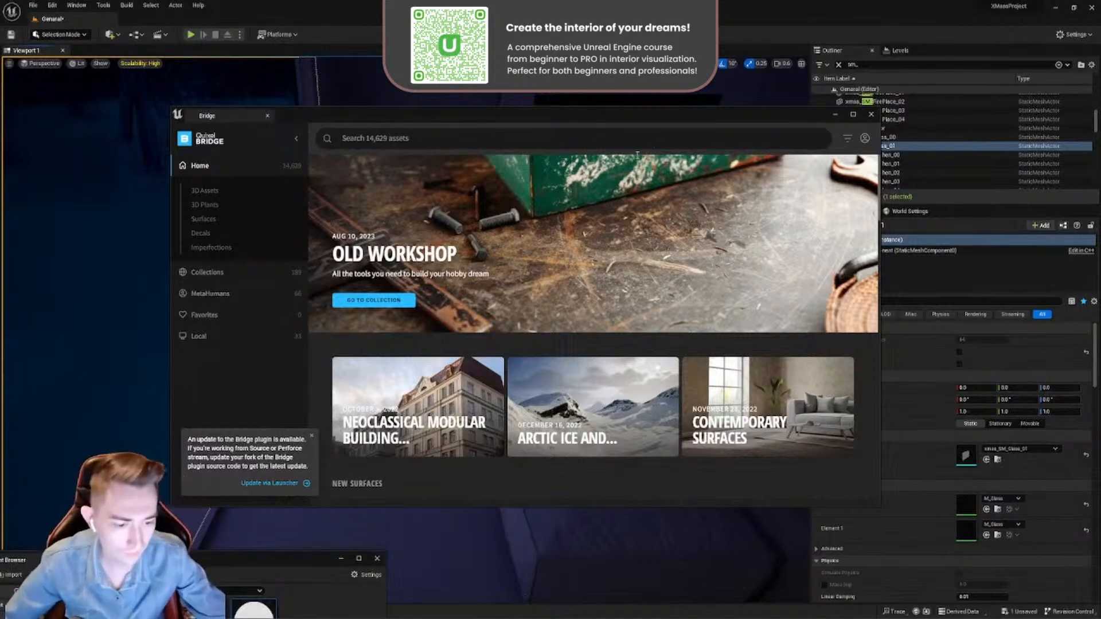
- Browse the favorites and the locally downloaded Megascans surfaces in Bridge for a floor material
{"action": "left_click", "coordinate": [201, 316]}
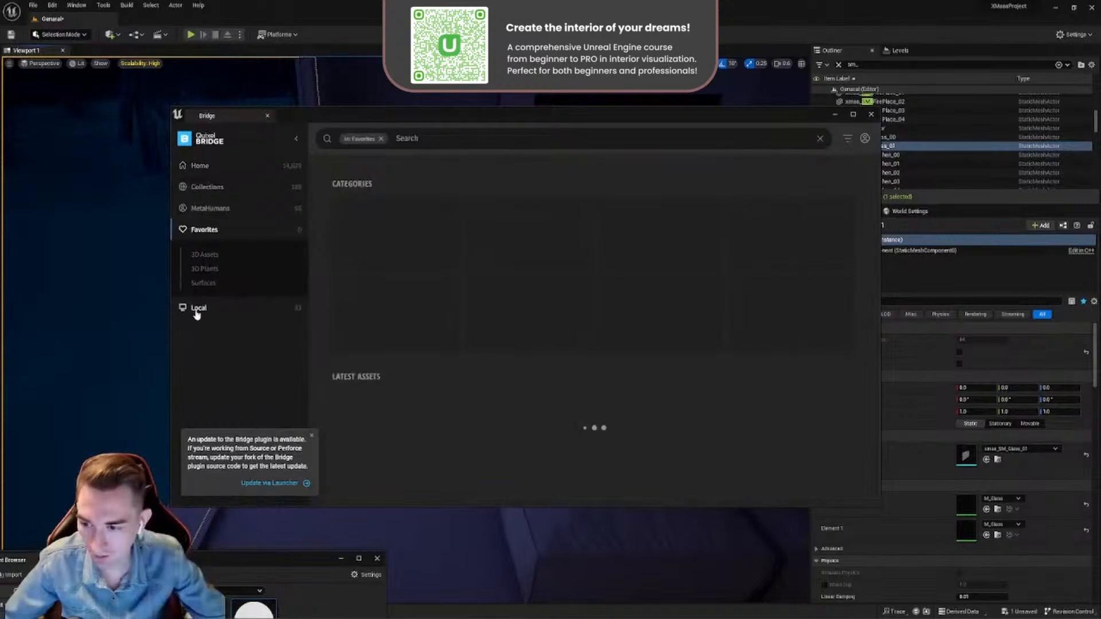
{"action": "left_click", "coordinate": [196, 312]}
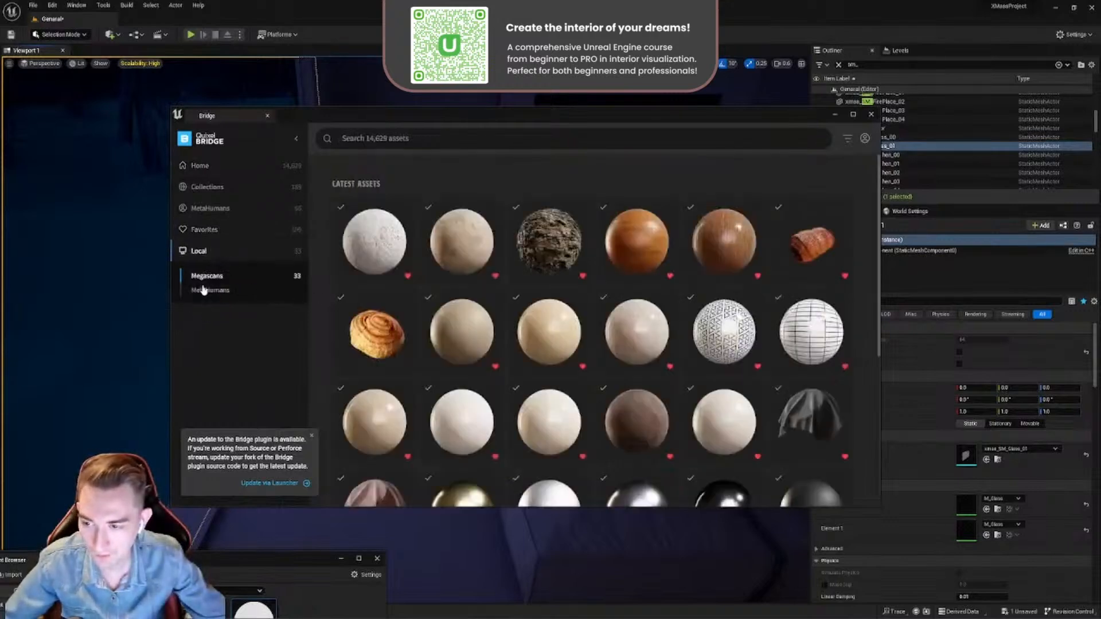
{"action": "left_click", "coordinate": [204, 230]}
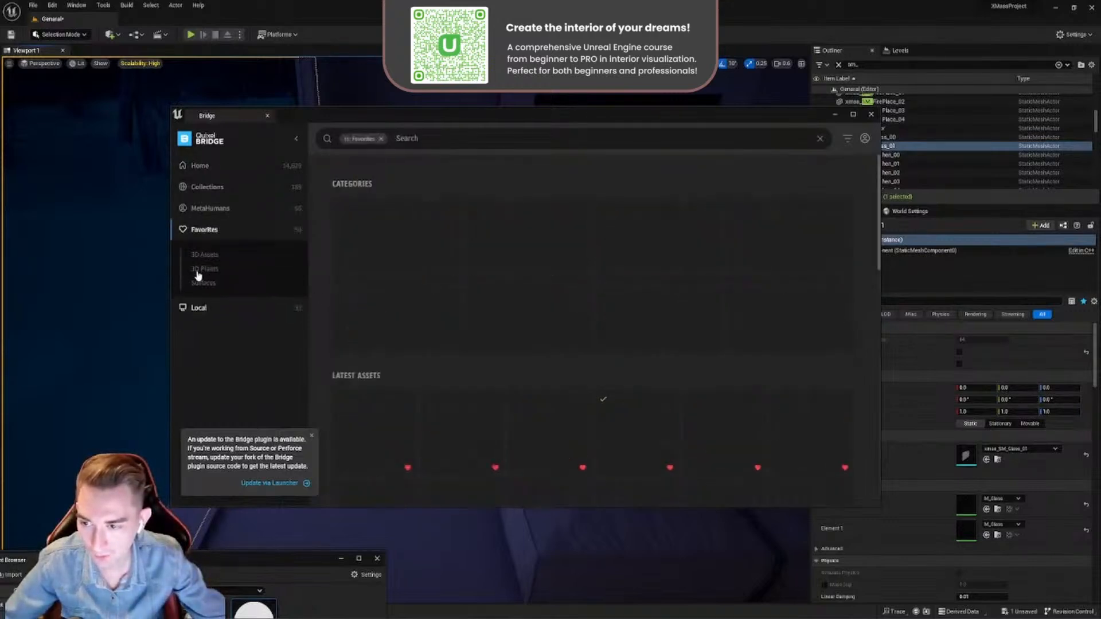
{"action": "left_click", "coordinate": [204, 269]}
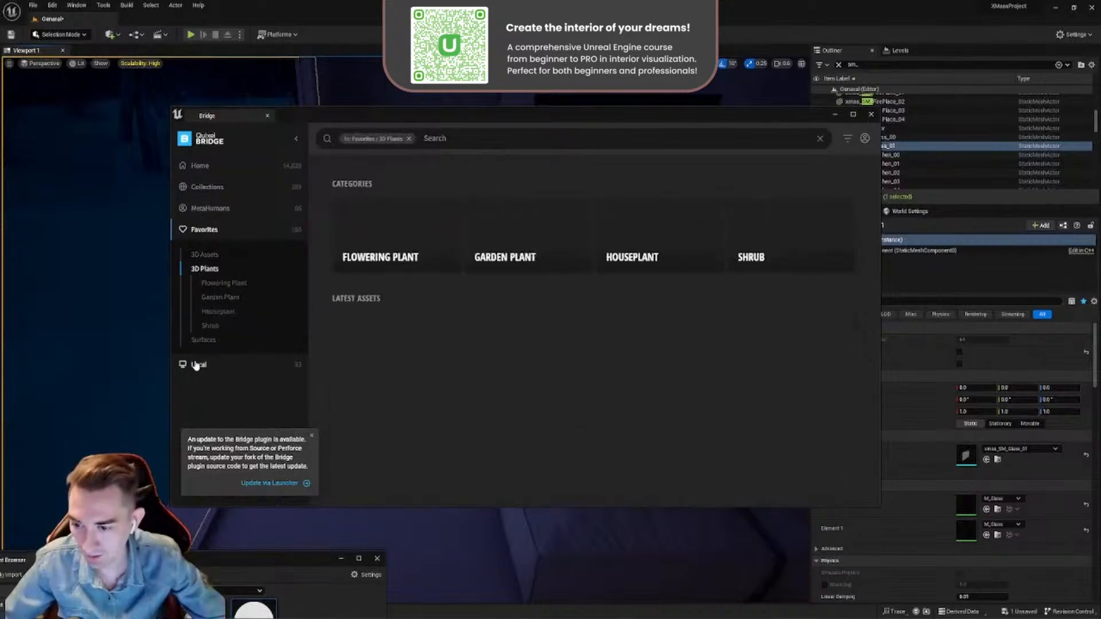
{"action": "left_click", "coordinate": [196, 365]}
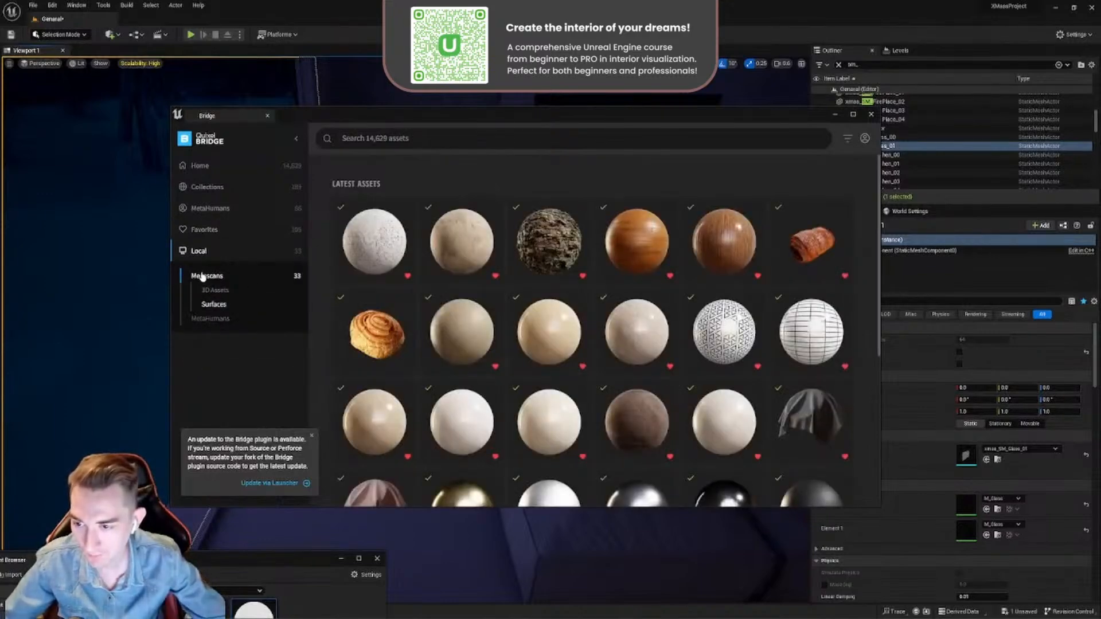
{"action": "left_click", "coordinate": [214, 307]}
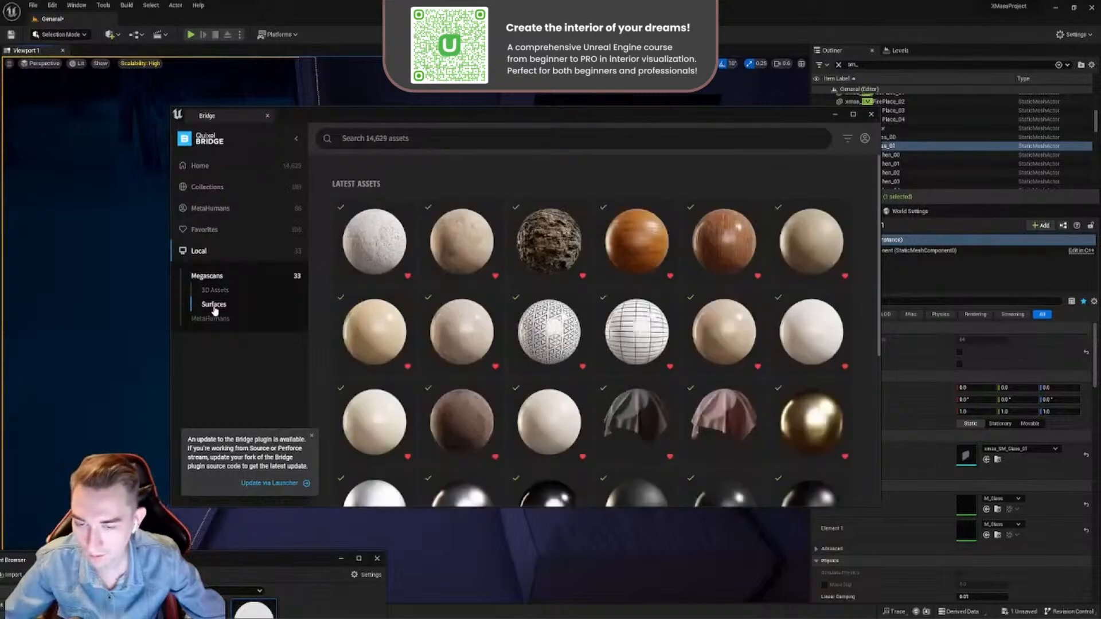
{"action": "scroll", "coordinate": [606, 310], "scroll_direction": "down", "scroll_amount": 4}
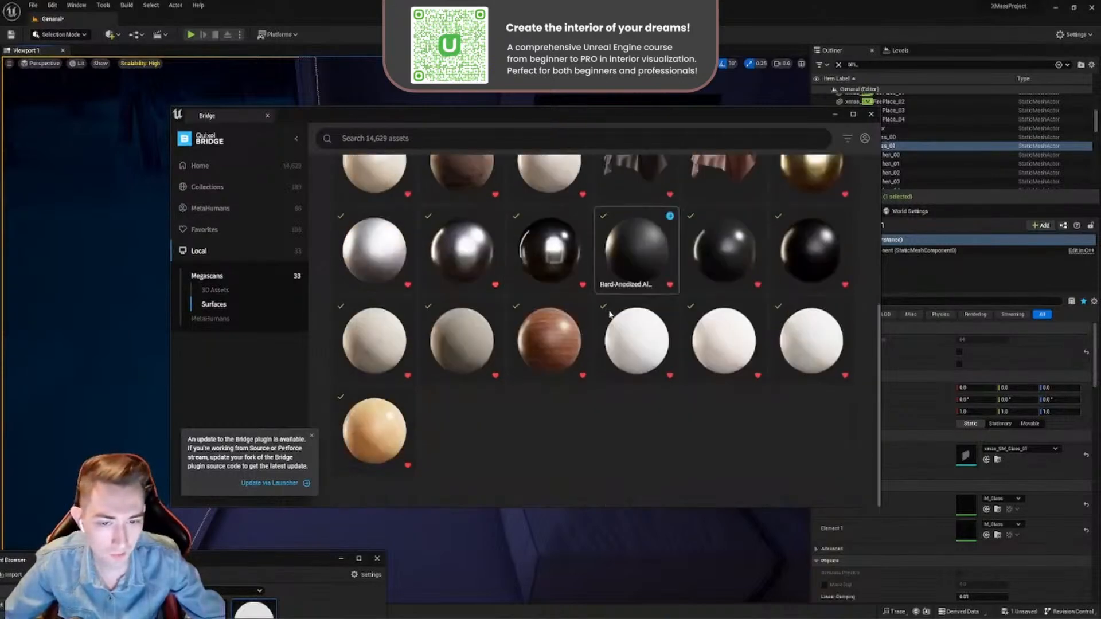
{"action": "scroll", "coordinate": [609, 314], "scroll_direction": "up", "scroll_amount": 4}
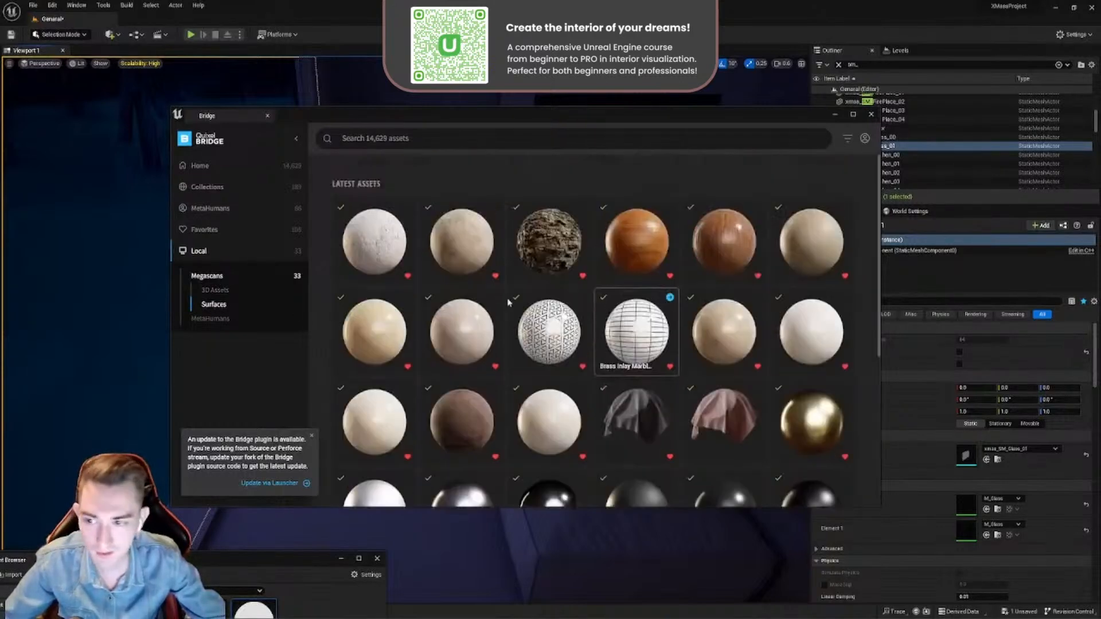
- Browse the Bridge home library to the parquet category of the wood surfaces
{"action": "left_click", "coordinate": [200, 167]}
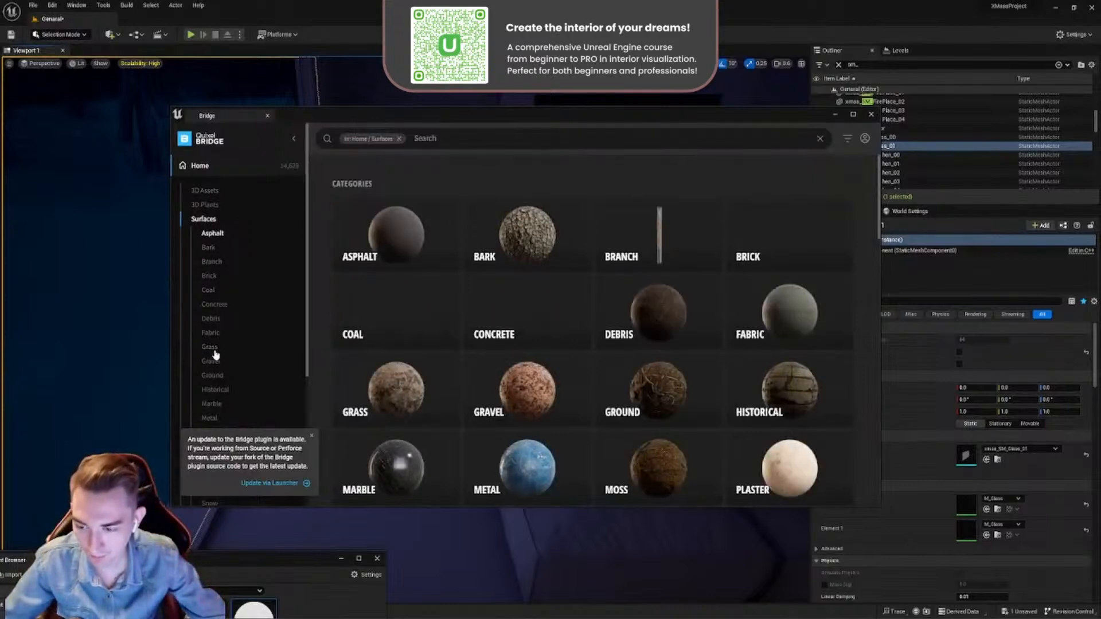
{"action": "scroll", "coordinate": [219, 359], "scroll_direction": "down", "scroll_amount": 3}
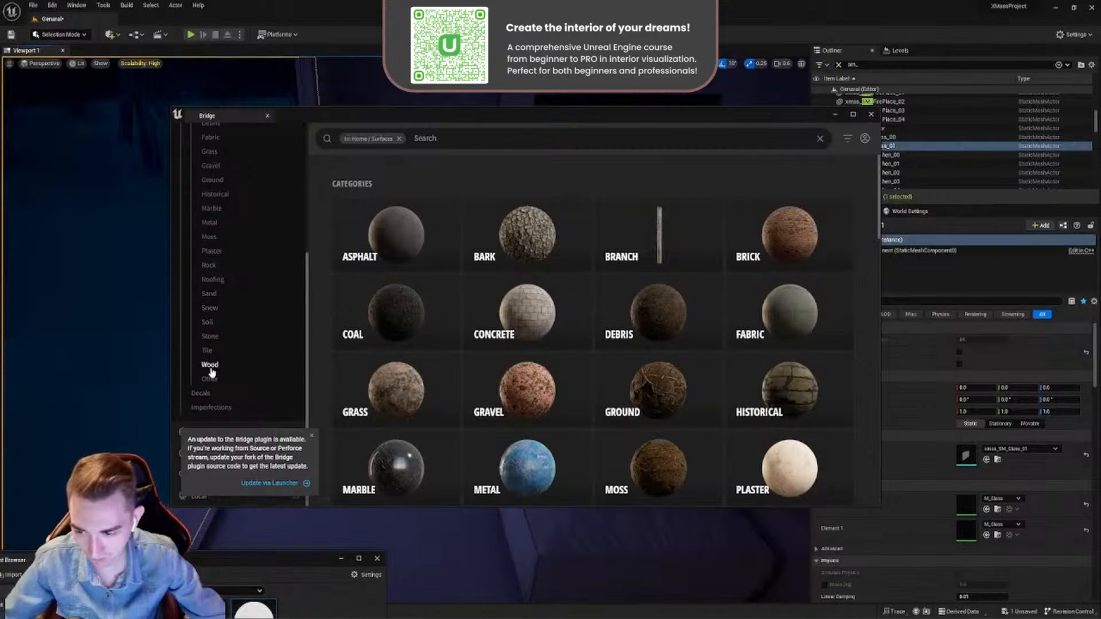
{"action": "left_click", "coordinate": [211, 367]}
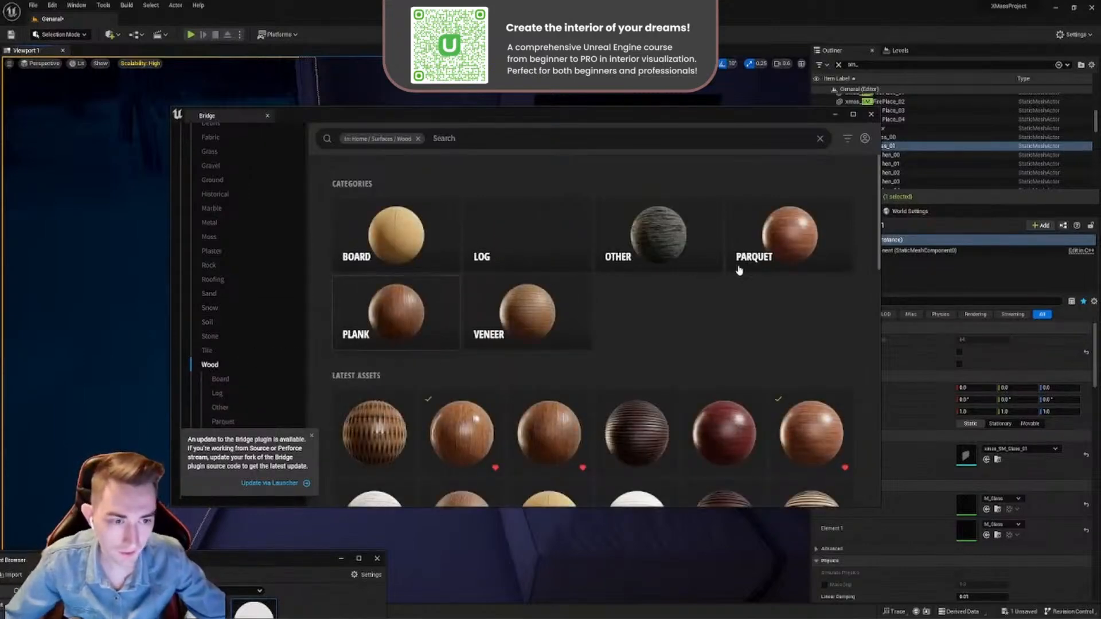
{"action": "left_click", "coordinate": [774, 251]}
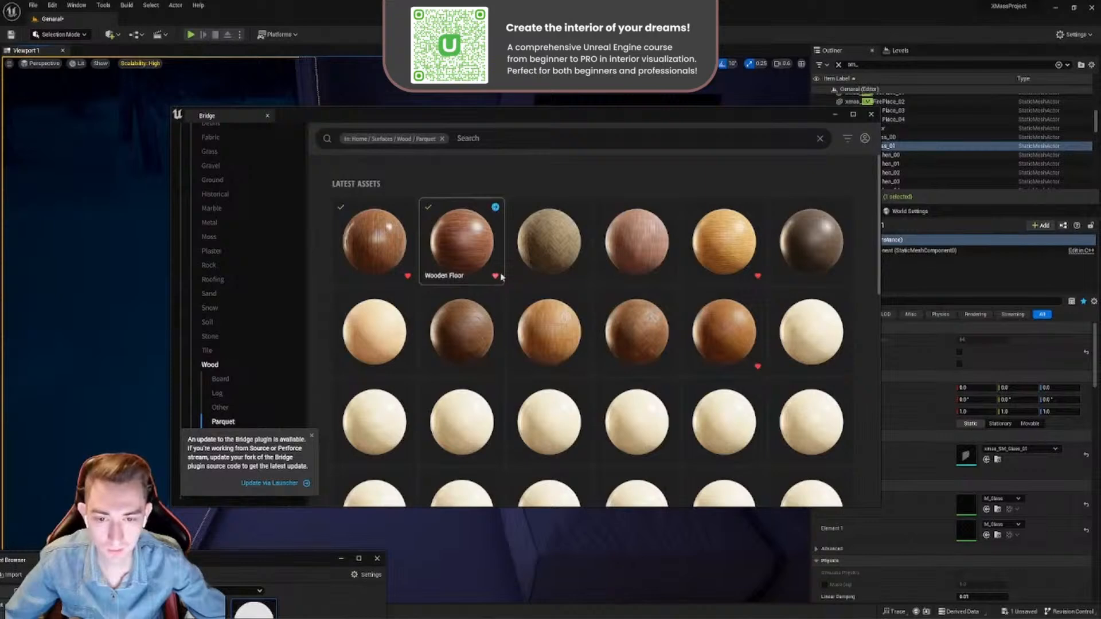
{"action": "left_click", "coordinate": [311, 436]}
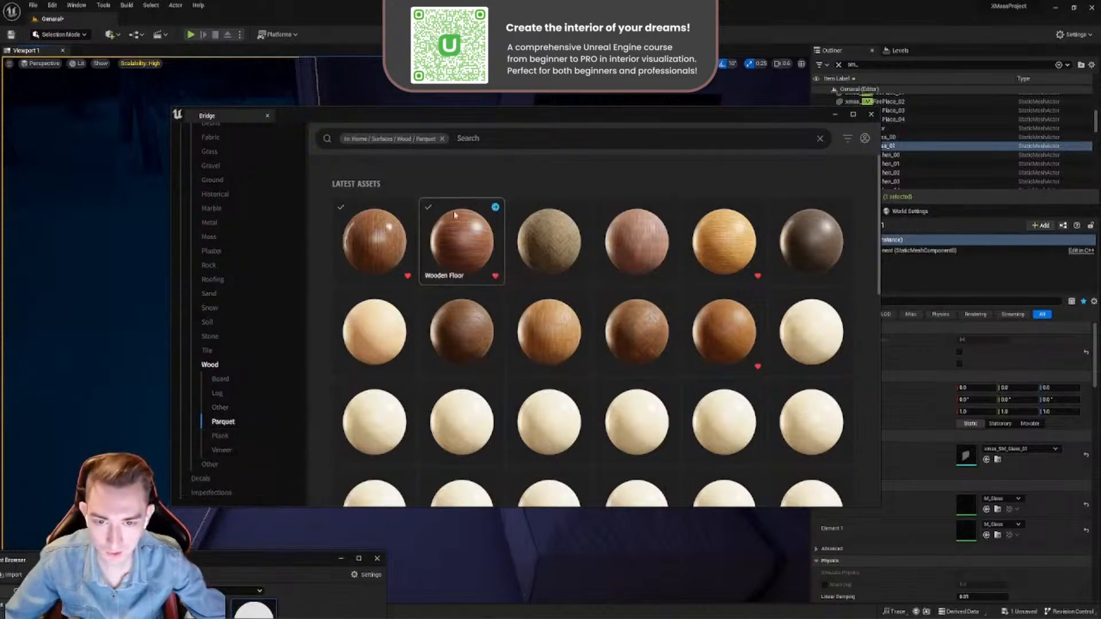
- Download the reddish Wooden Floor parquet surface in High Quality, add it to the project and check its imported assets
{"action": "left_click", "coordinate": [482, 239]}
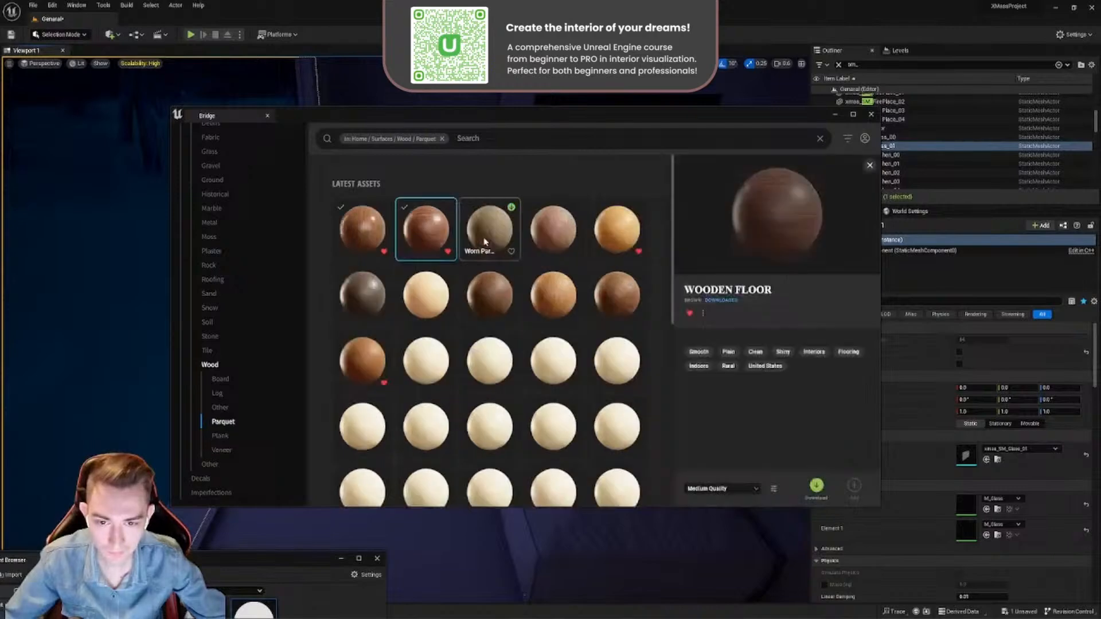
{"action": "left_click", "coordinate": [716, 489]}
{"action": "left_click", "coordinate": [706, 461]}
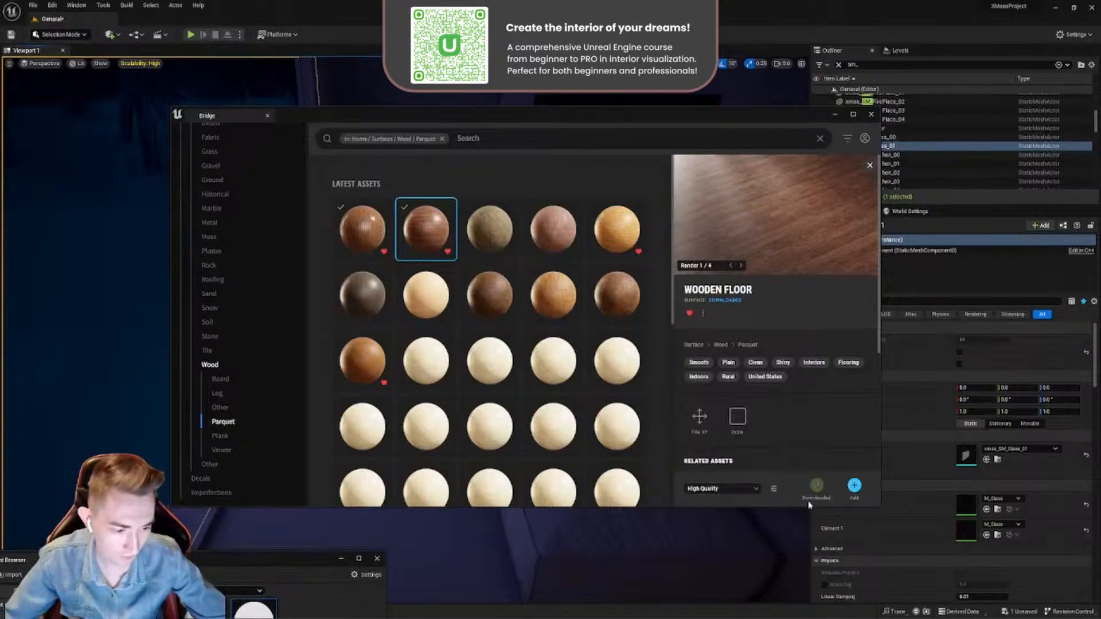
{"action": "left_click", "coordinate": [854, 486]}
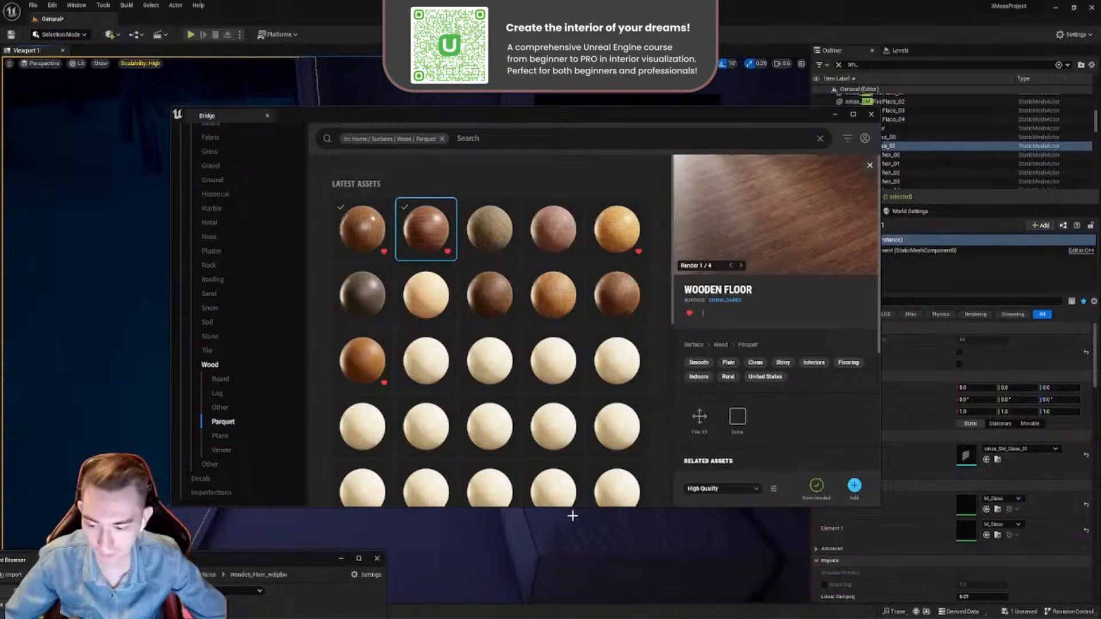
{"action": "left_click_drag", "start_coordinate": [301, 564], "coordinate": [414, 323]}
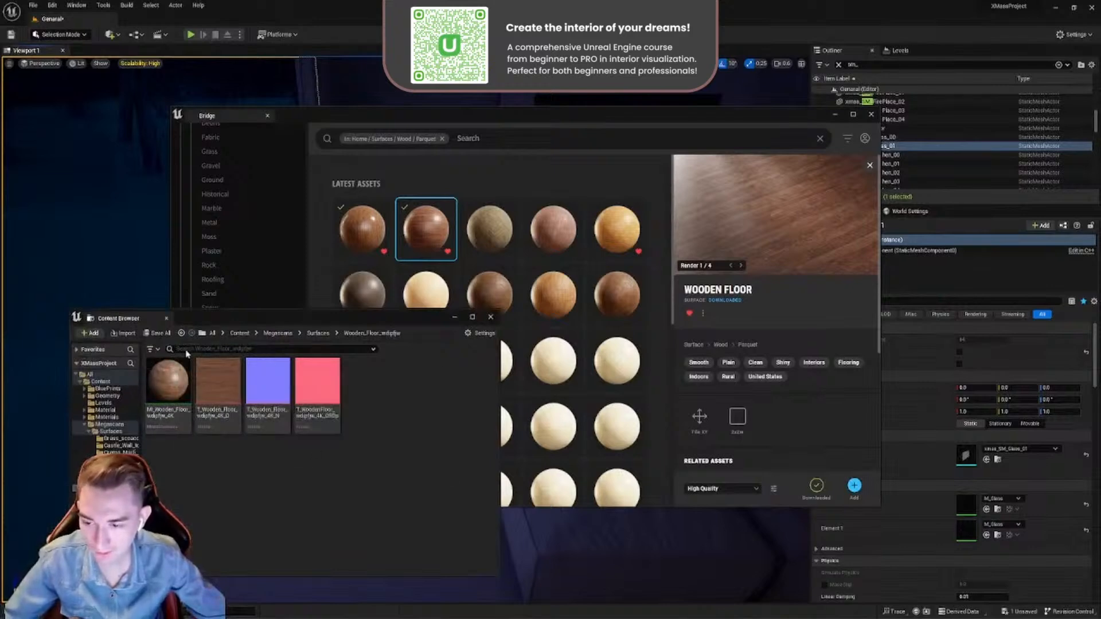
{"action": "left_click_drag", "start_coordinate": [315, 322], "coordinate": [178, 562]}
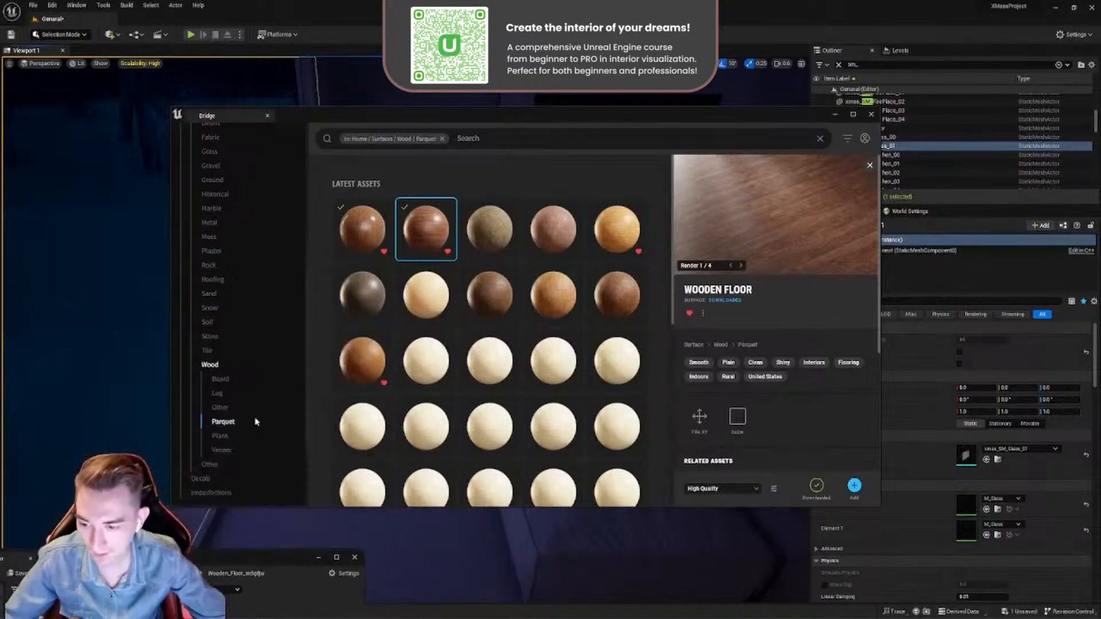
- Preview the first Wooden Floor parquet surface, download it in Highest Quality and add it to the project
{"action": "scroll", "coordinate": [232, 442], "scroll_direction": "down", "scroll_amount": 3}
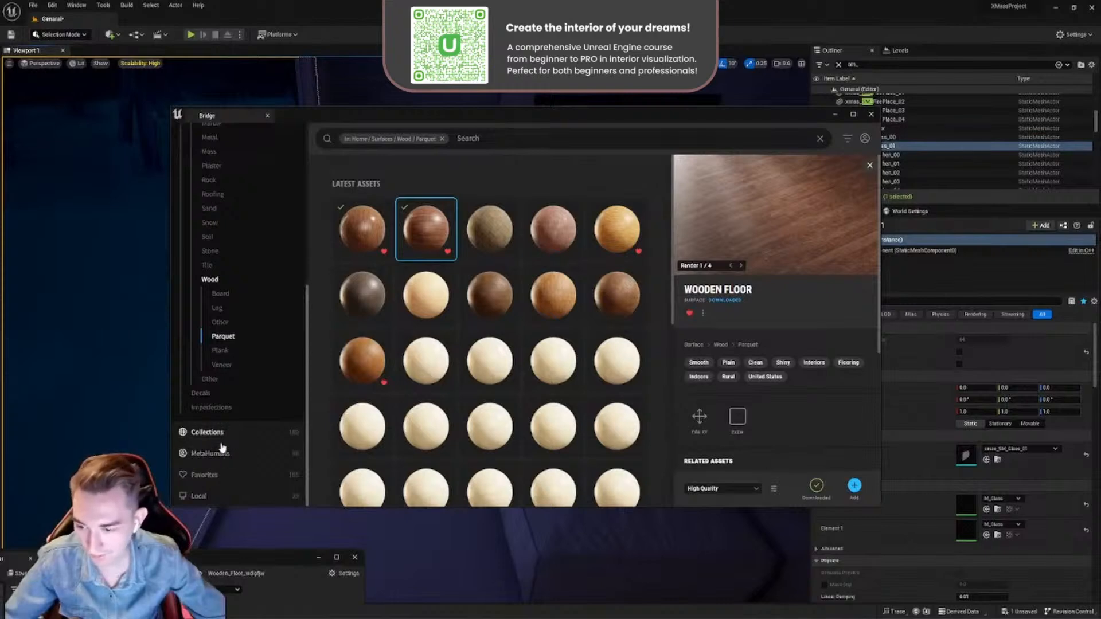
{"action": "left_click", "coordinate": [347, 244]}
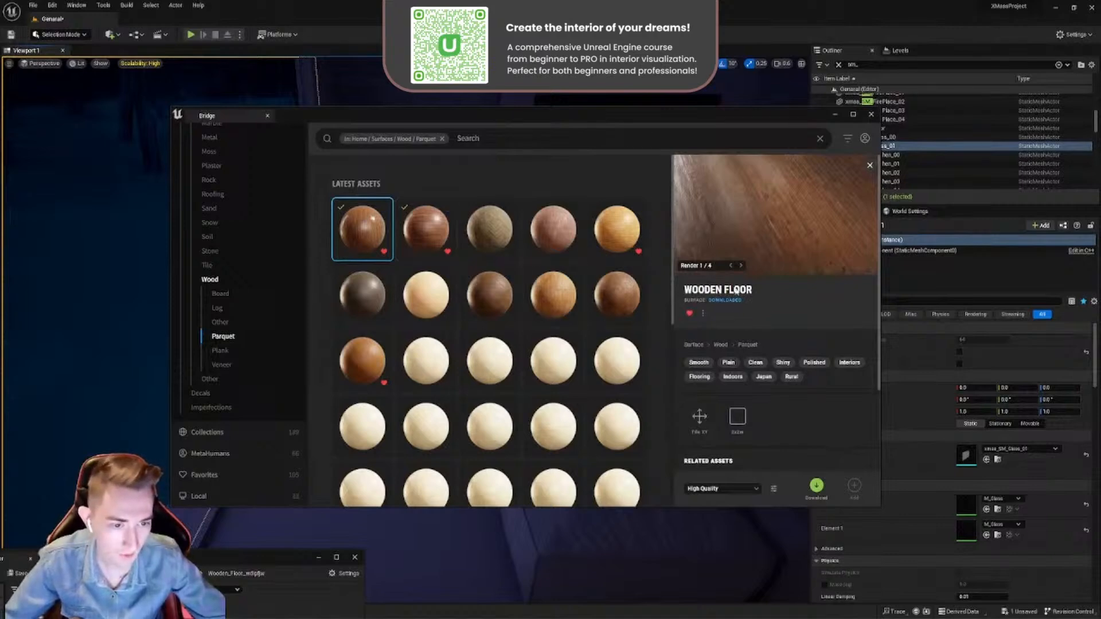
{"action": "left_click", "coordinate": [741, 266]}
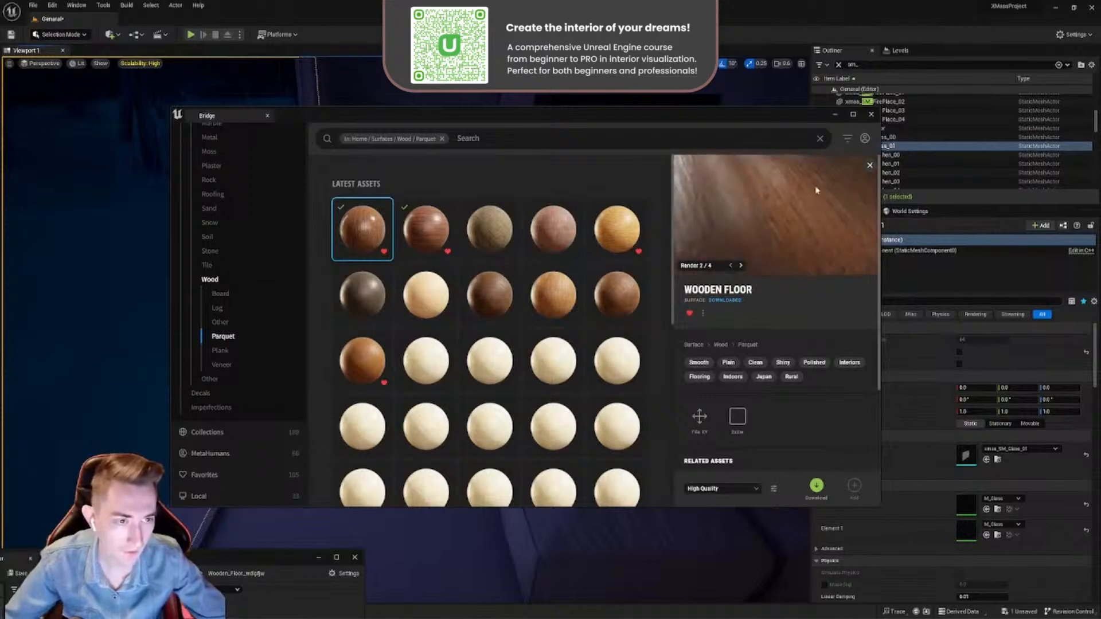
{"action": "left_click", "coordinate": [731, 490]}
{"action": "left_click", "coordinate": [707, 471]}
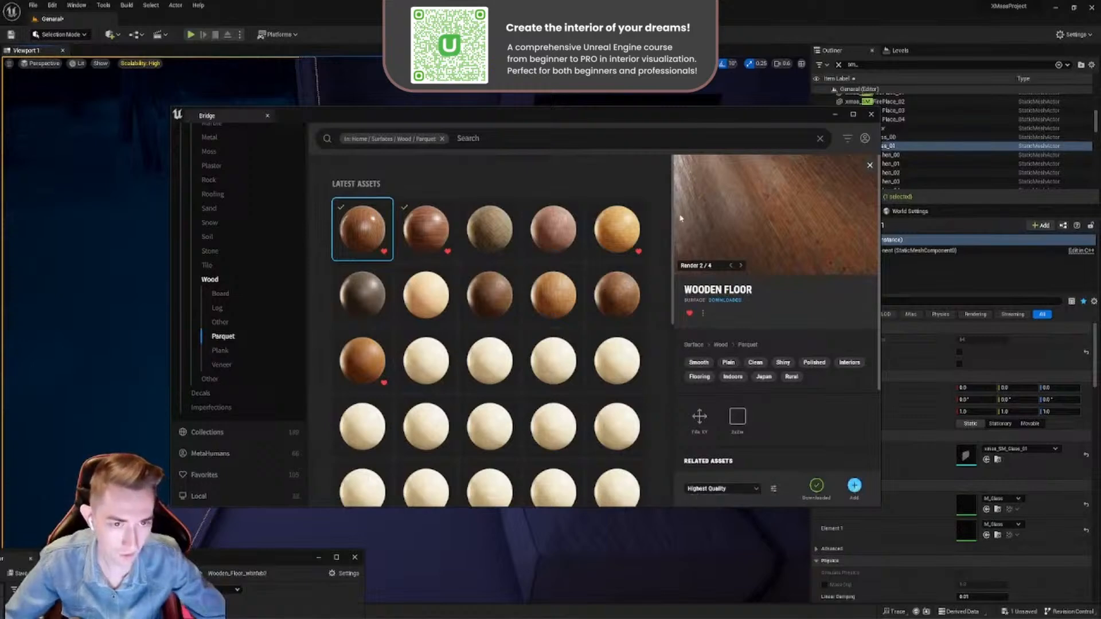
- Apply the imported 8K Wooden Floor material instance to the room's floor beside the window
{"action": "left_click_drag", "start_coordinate": [654, 119], "coordinate": [787, 586]}
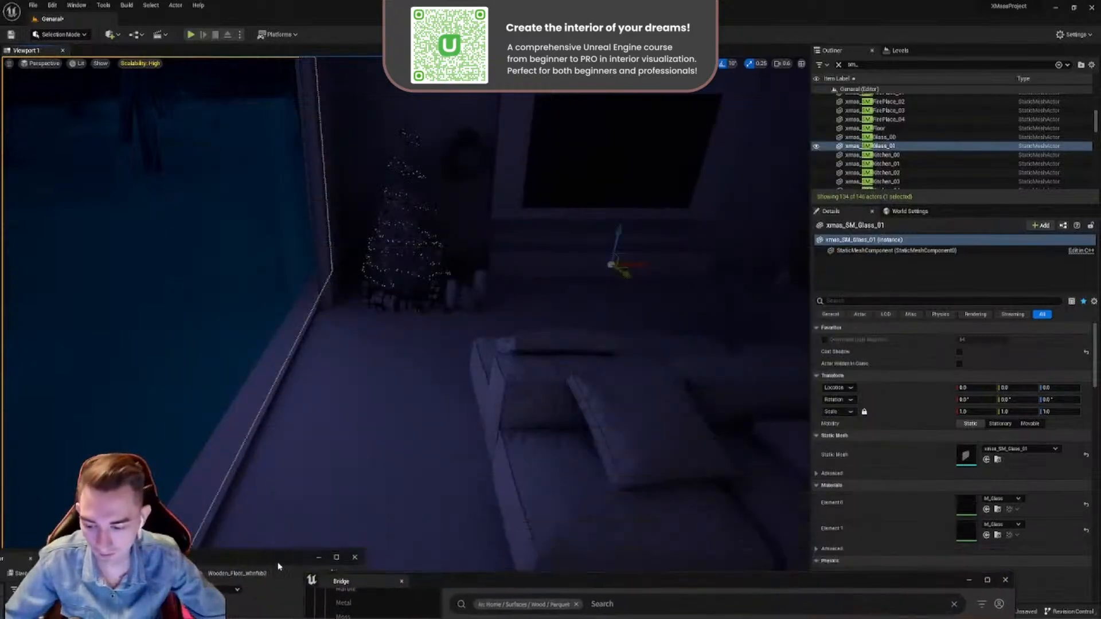
{"action": "left_click_drag", "start_coordinate": [278, 567], "coordinate": [397, 454]}
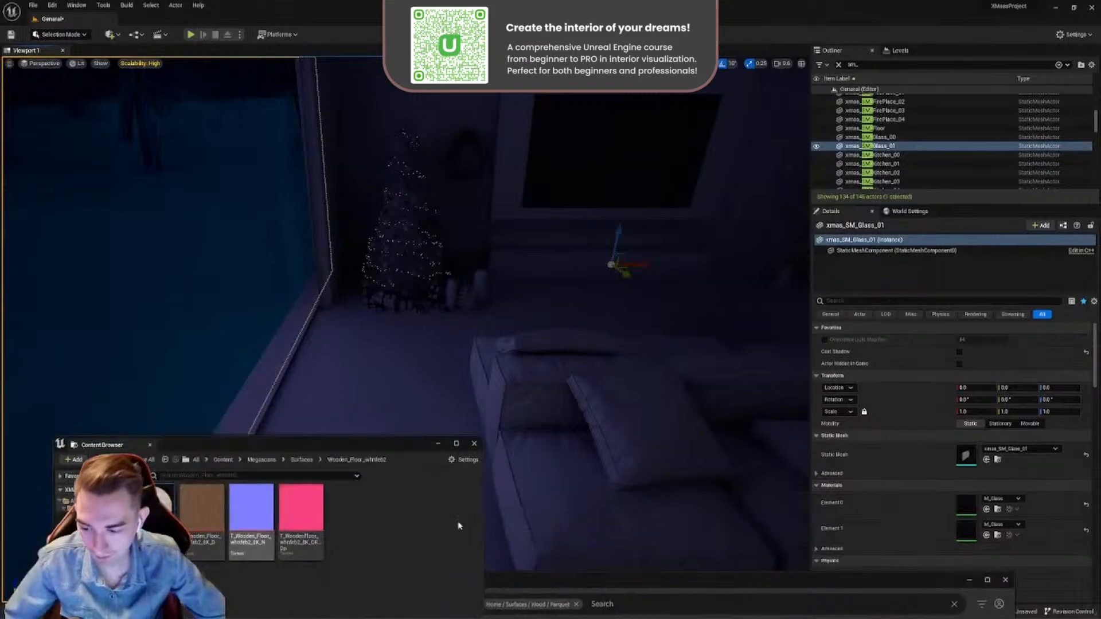
{"action": "left_click_drag", "start_coordinate": [612, 584], "coordinate": [564, 293]}
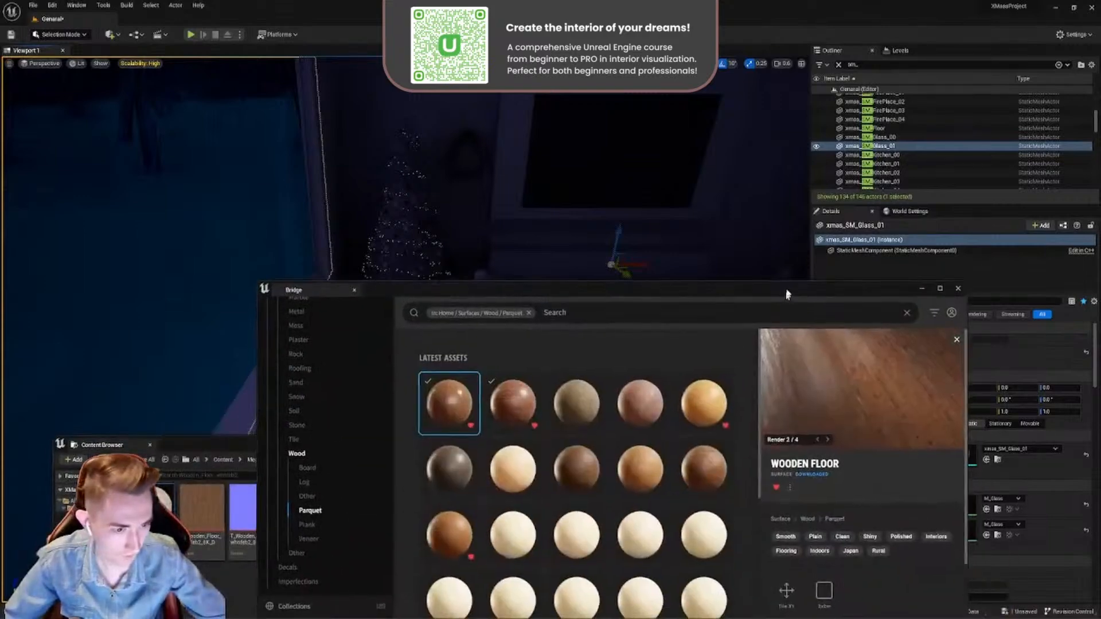
{"action": "left_click_drag", "start_coordinate": [787, 294], "coordinate": [793, 174]}
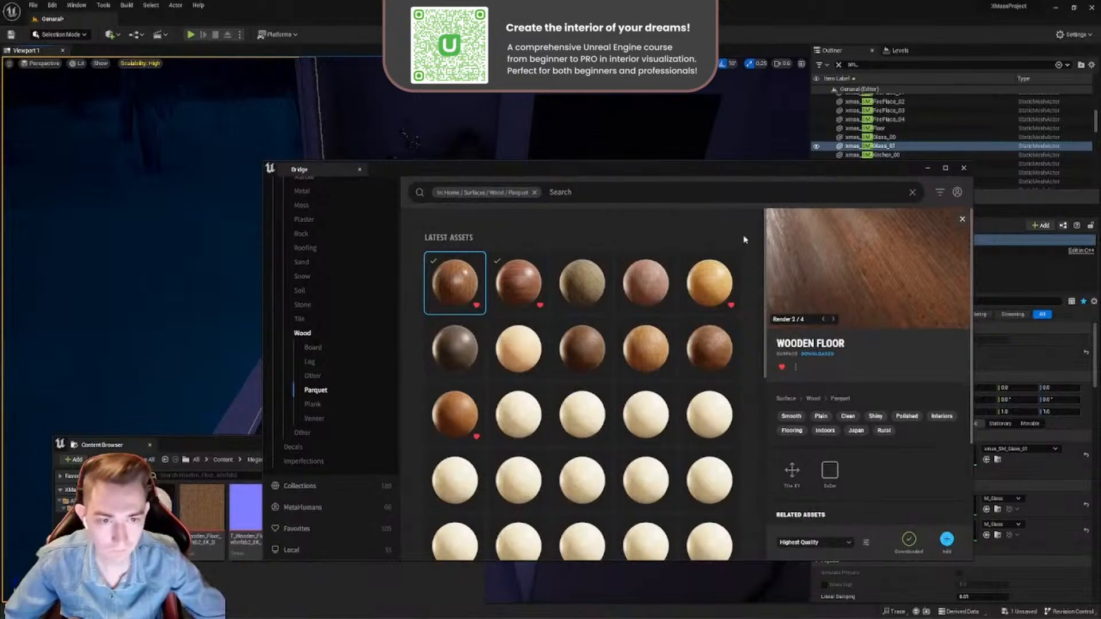
{"action": "left_click_drag", "start_coordinate": [677, 170], "coordinate": [708, 543]}
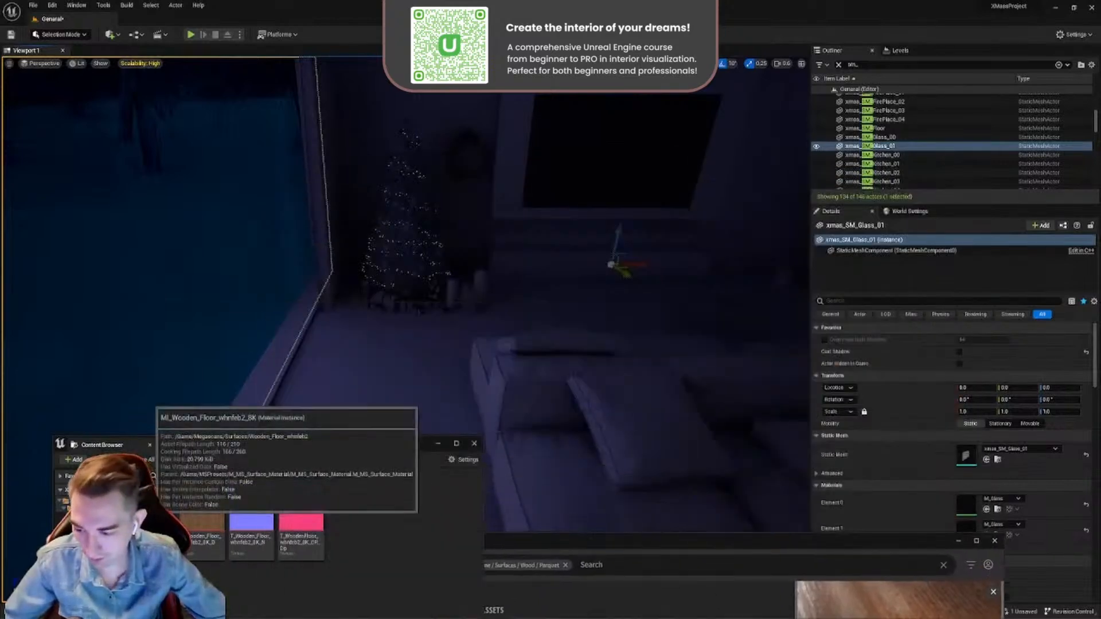
{"action": "left_click_drag", "start_coordinate": [153, 507], "coordinate": [377, 378]}
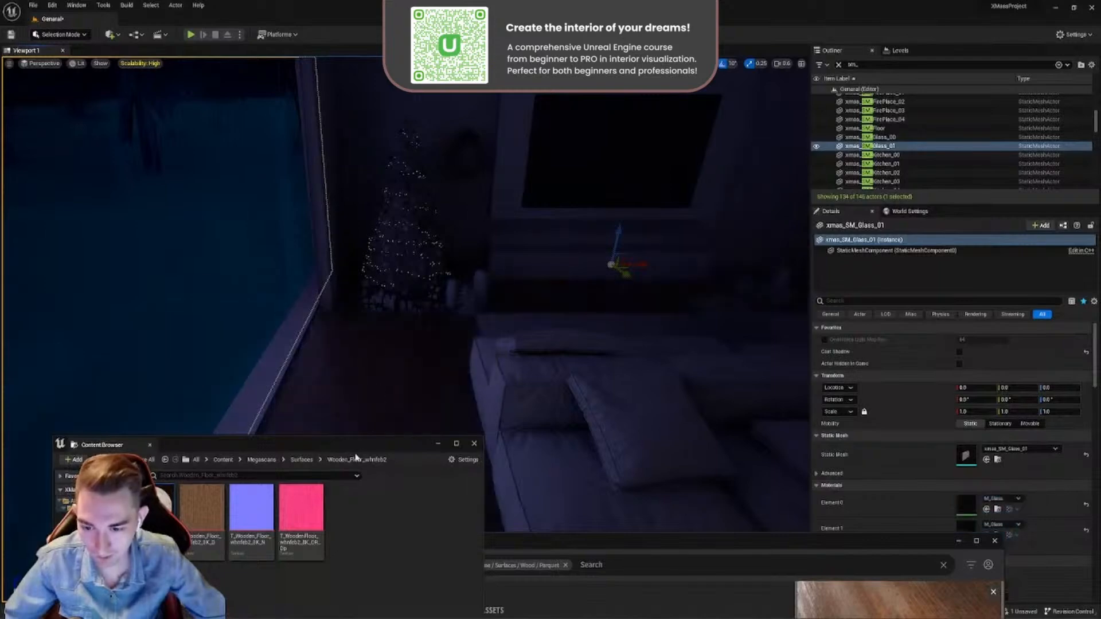
- Select the room's floor beside the window and open its Wooden Floor material instance to check the tiling parameters
{"action": "left_click_drag", "start_coordinate": [355, 452], "coordinate": [211, 567]}
{"action": "right_click_drag", "start_coordinate": [347, 452], "coordinate": [390, 415]}
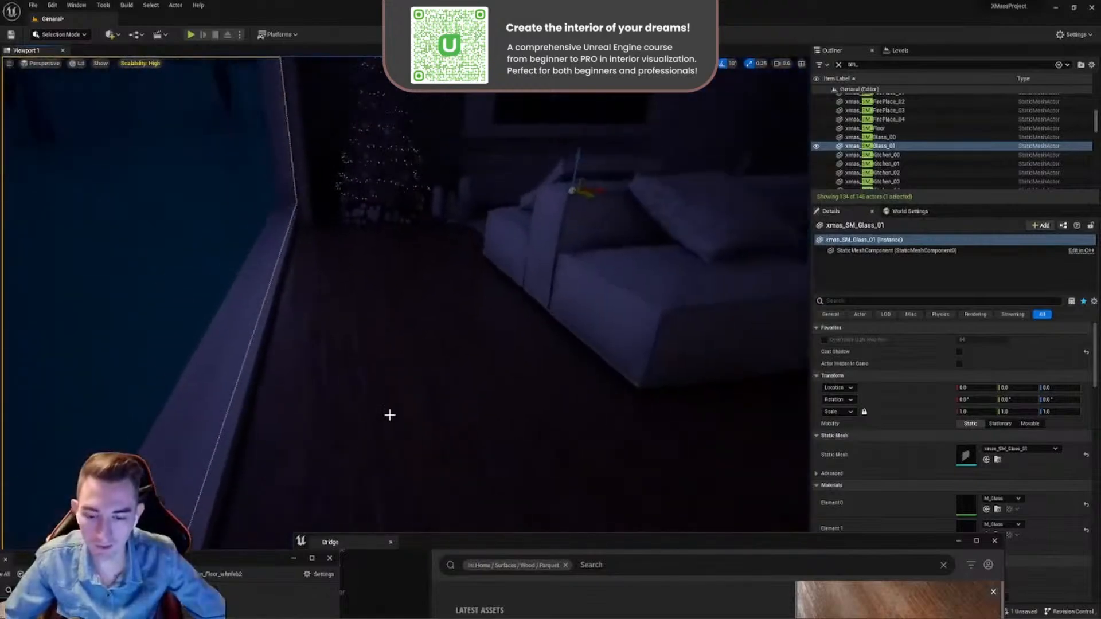
{"action": "left_click", "coordinate": [390, 414]}
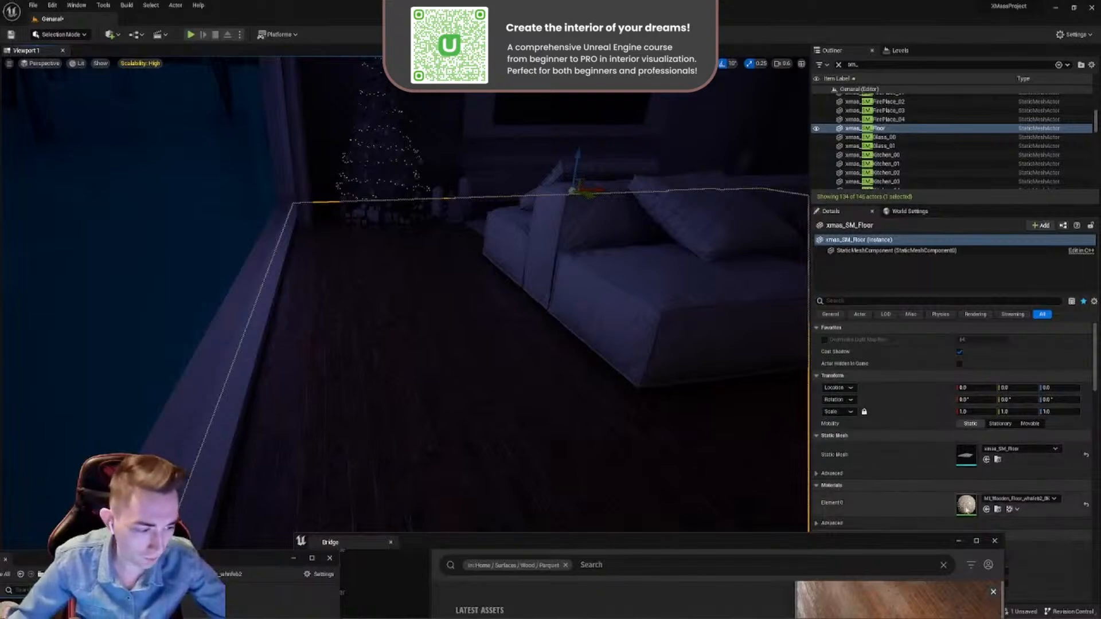
{"action": "double_click", "coordinate": [967, 506]}
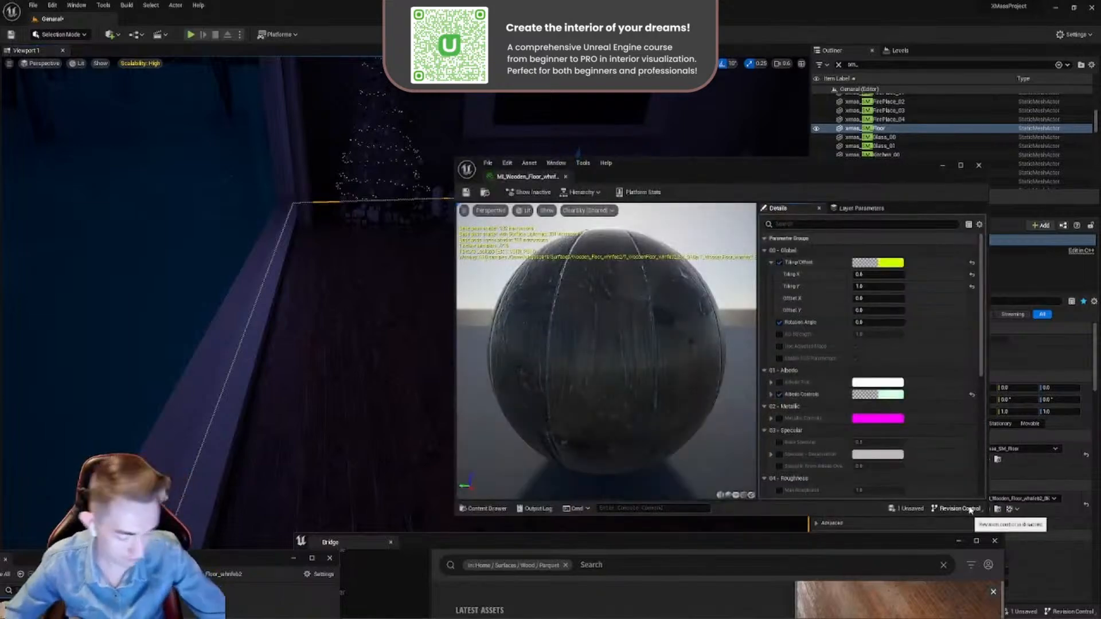
{"action": "left_click_drag", "start_coordinate": [766, 184], "coordinate": [783, 144]}
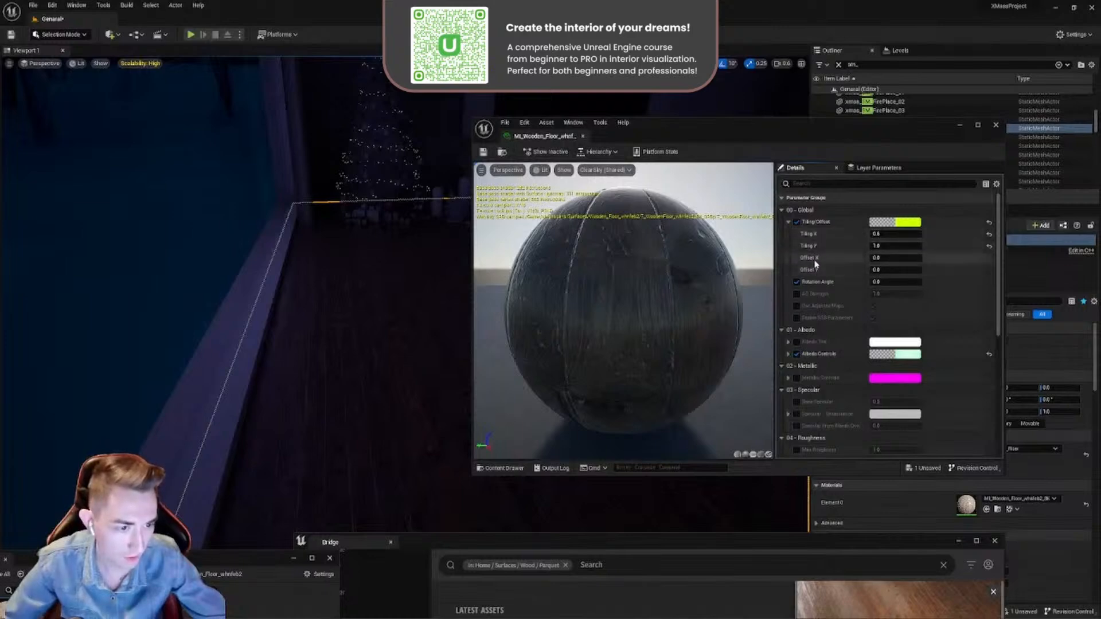
{"action": "left_click", "coordinate": [789, 222]}
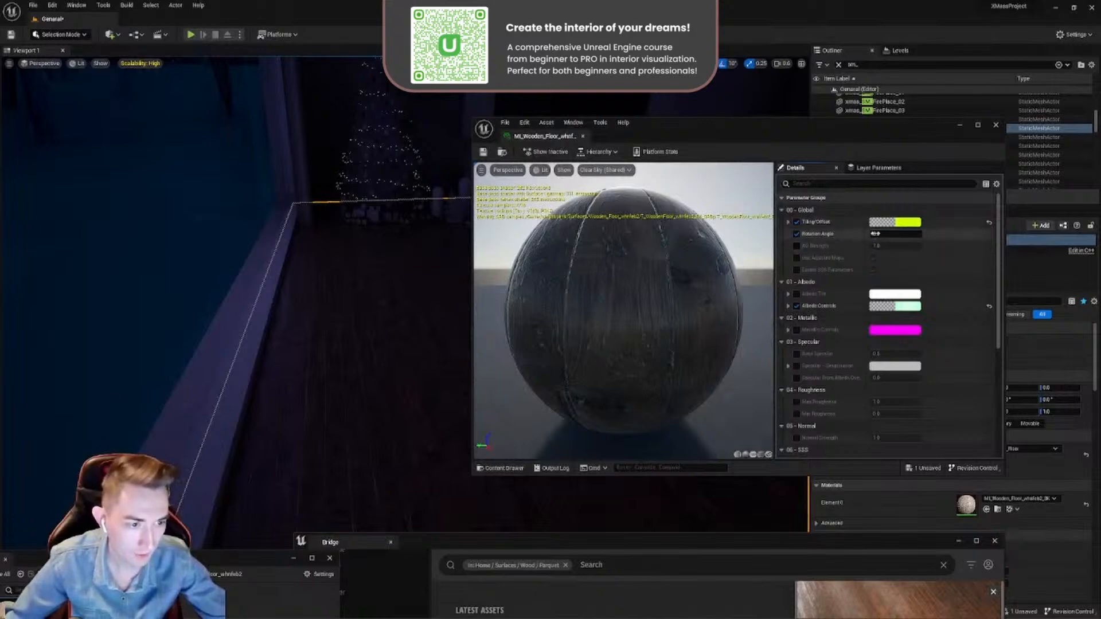
- Compare the floor with its albedo controls on and off, then test the saturation and set it back to 0.7
{"action": "left_click", "coordinate": [795, 310]}
{"action": "left_click", "coordinate": [795, 308]}
{"action": "left_click", "coordinate": [795, 308]}
{"action": "left_click", "coordinate": [795, 309]}
{"action": "left_click", "coordinate": [789, 308]}
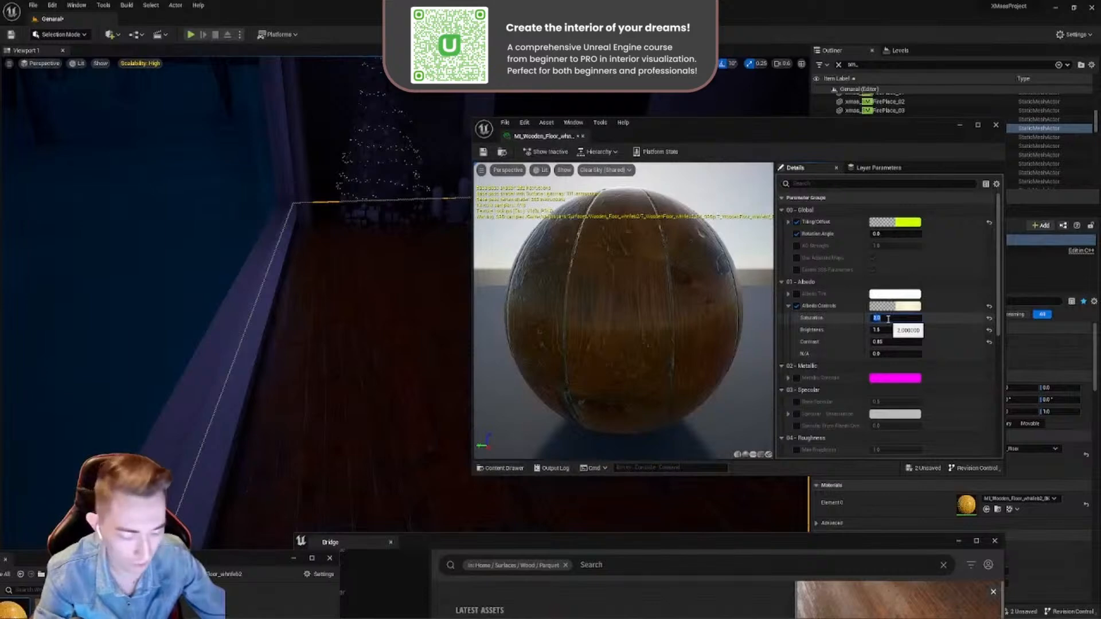
{"action": "key", "text": "Return"}
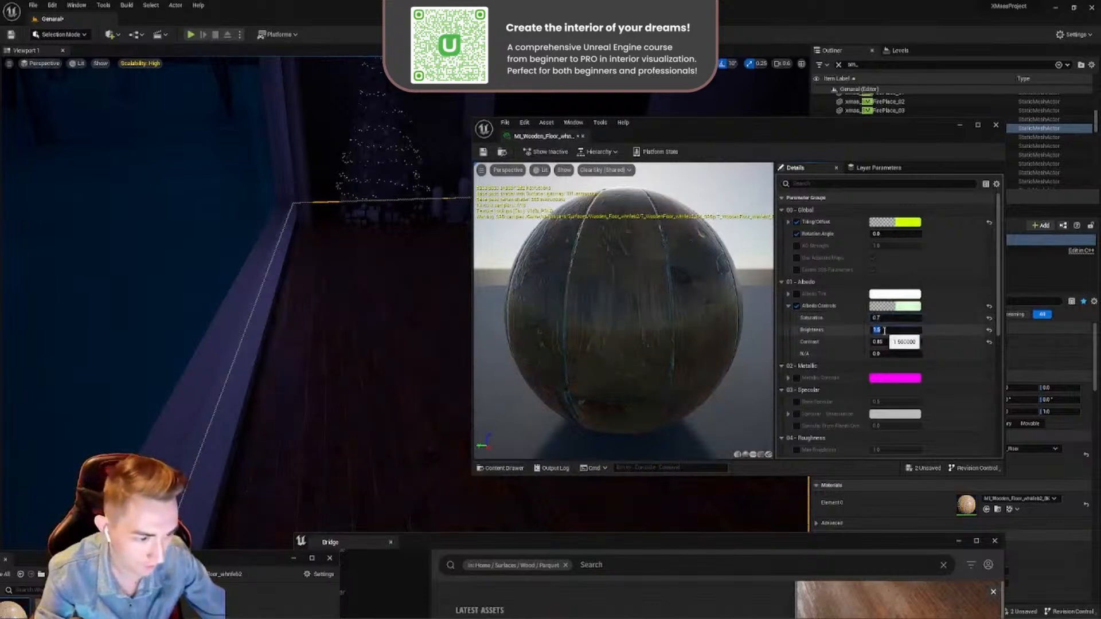
- Try several brightness values in the albedo controls of the floor's material instance
{"action": "type", "text": "1"}
{"action": "key", "text": "Return"}
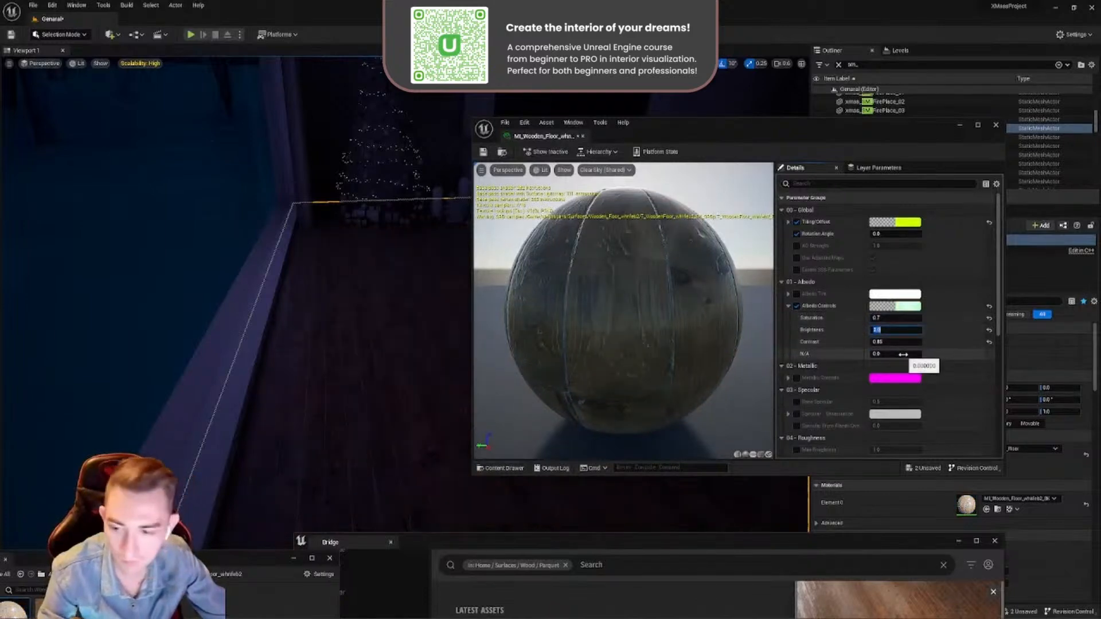
{"action": "key", "text": "Return"}
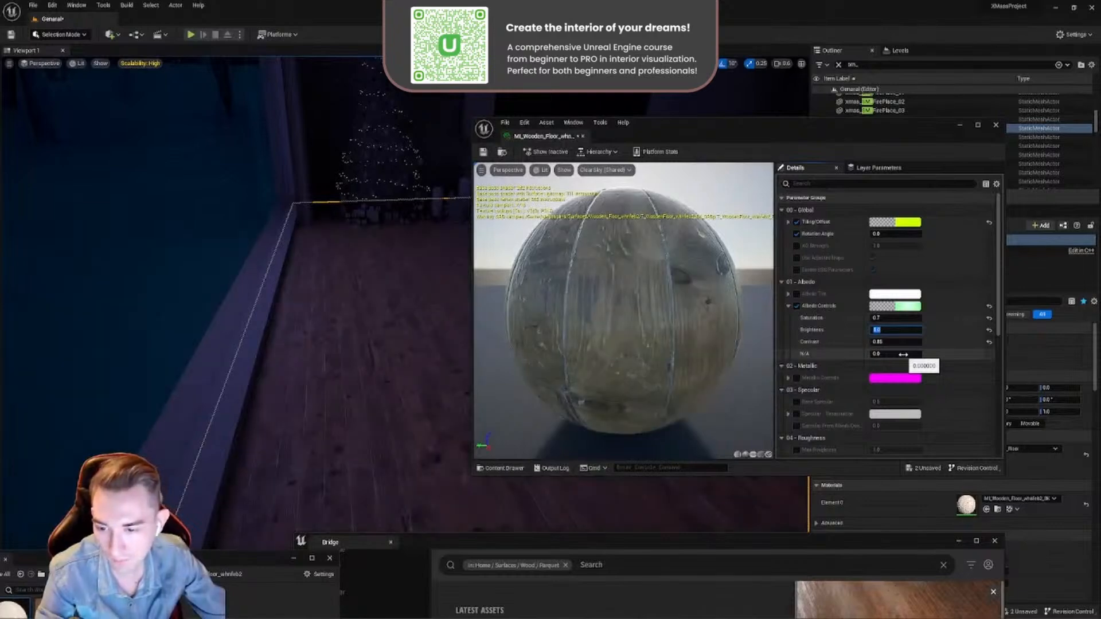
{"action": "type", "text": "1"}
{"action": "key", "text": "Return"}
{"action": "key", "text": "Return"}
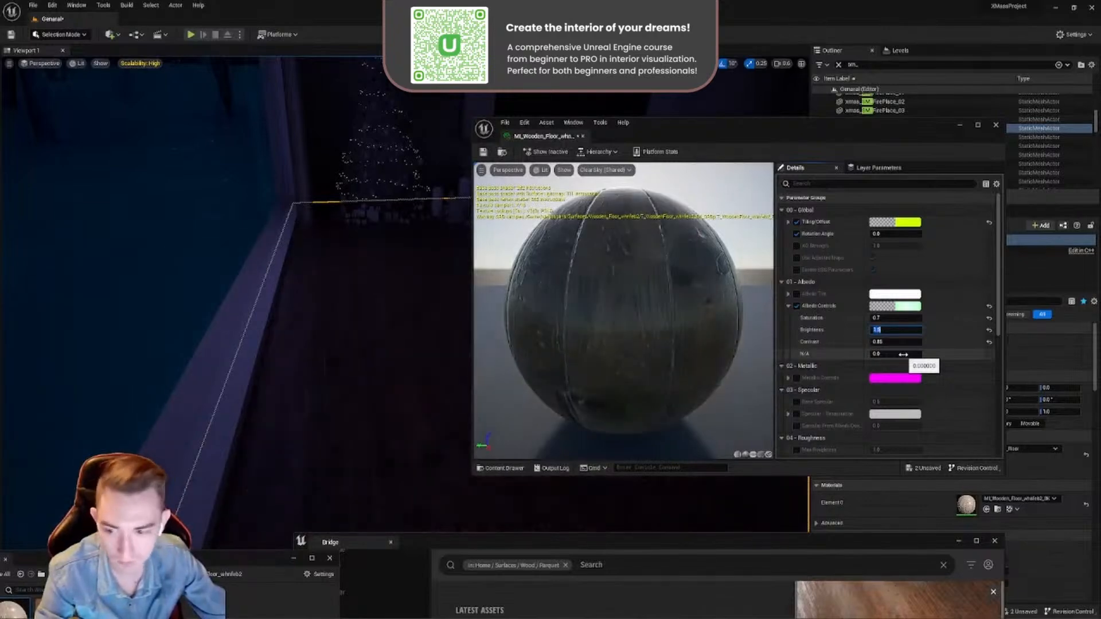
{"action": "key", "text": "Return"}
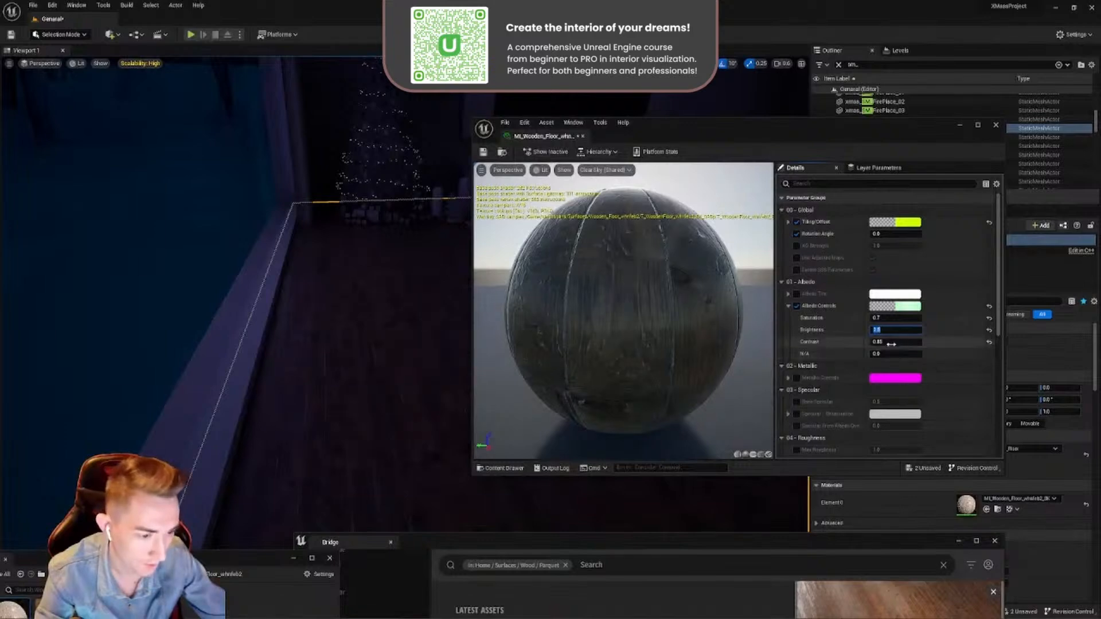
{"action": "left_click", "coordinate": [887, 343]}
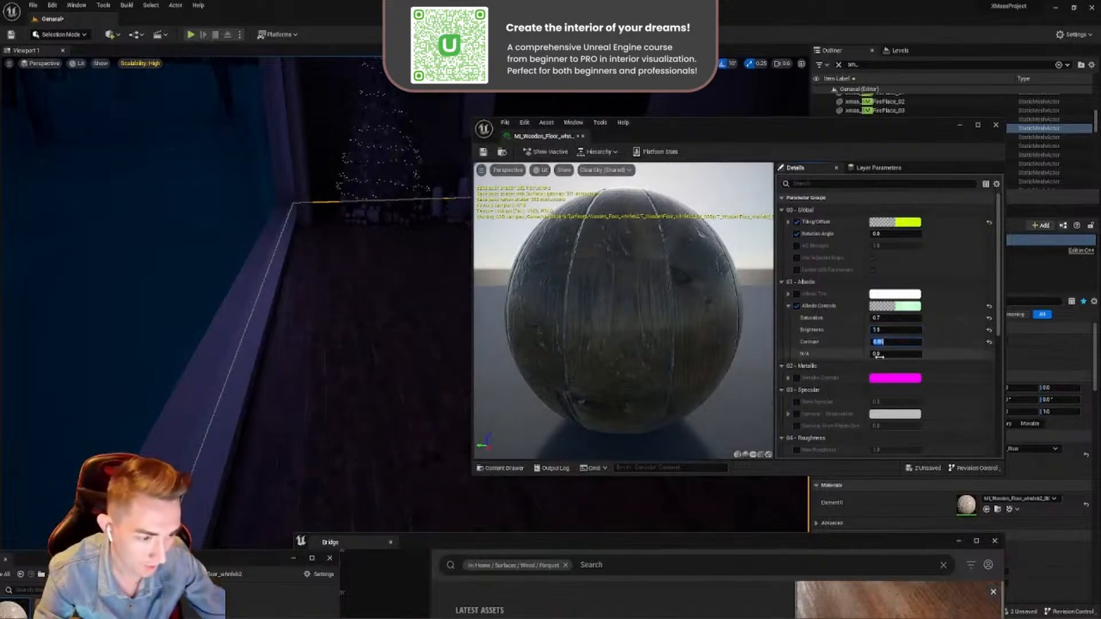
- Review the roughness, normal and texture map parameters of the floor's material instance
{"action": "left_click", "coordinate": [789, 307]}
{"action": "scroll", "coordinate": [860, 373], "scroll_direction": "down", "scroll_amount": 8}
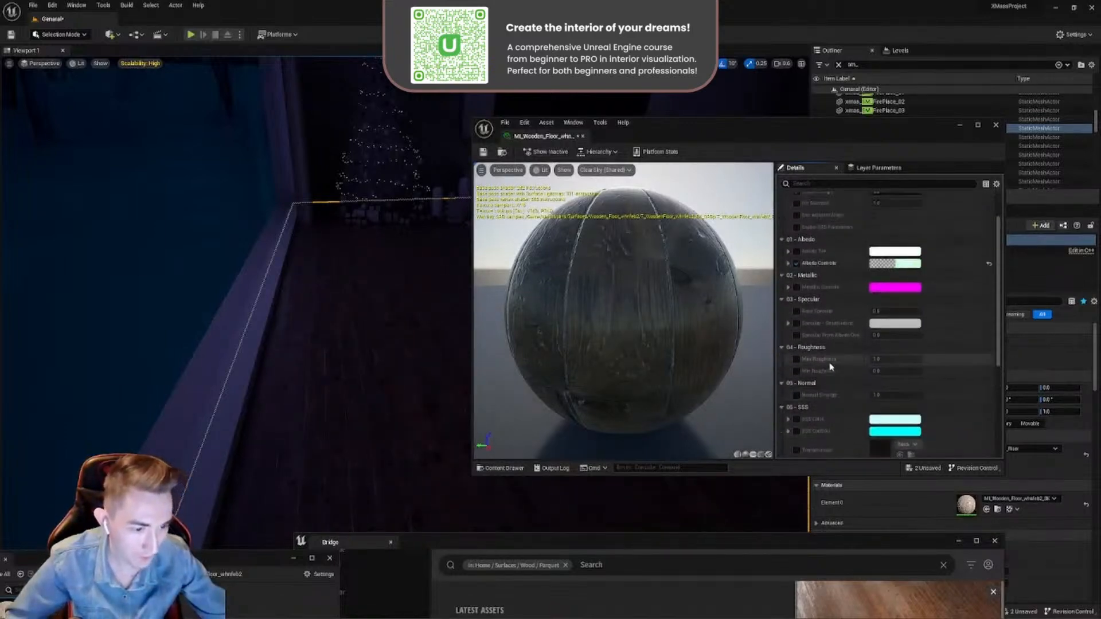
{"action": "scroll", "coordinate": [838, 341], "scroll_direction": "down", "scroll_amount": 1}
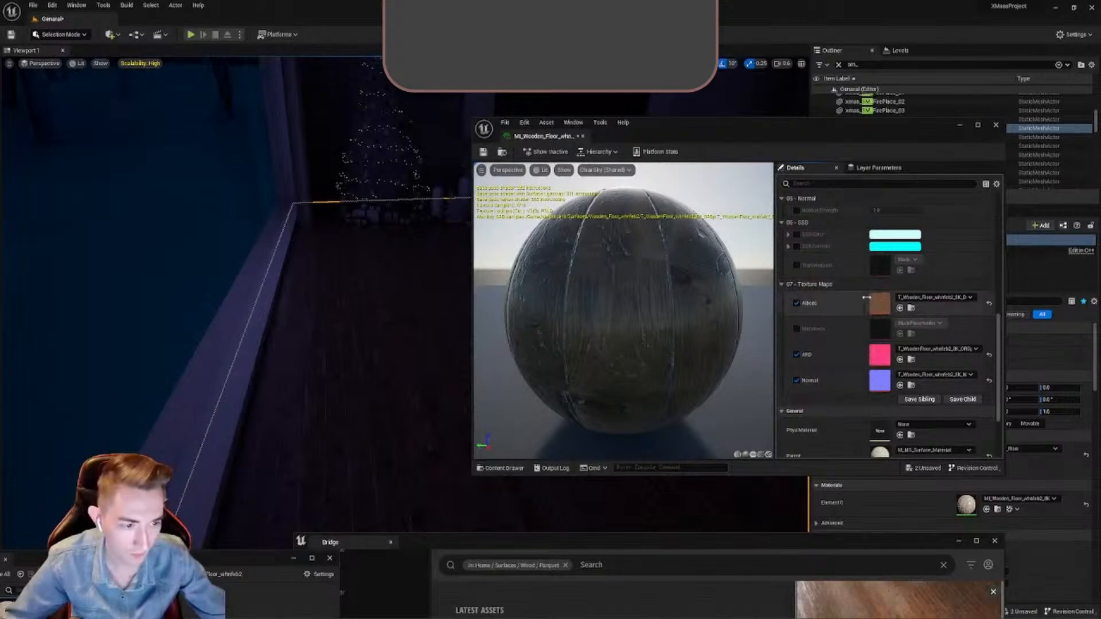
{"action": "scroll", "coordinate": [866, 297], "scroll_direction": "up", "scroll_amount": 8}
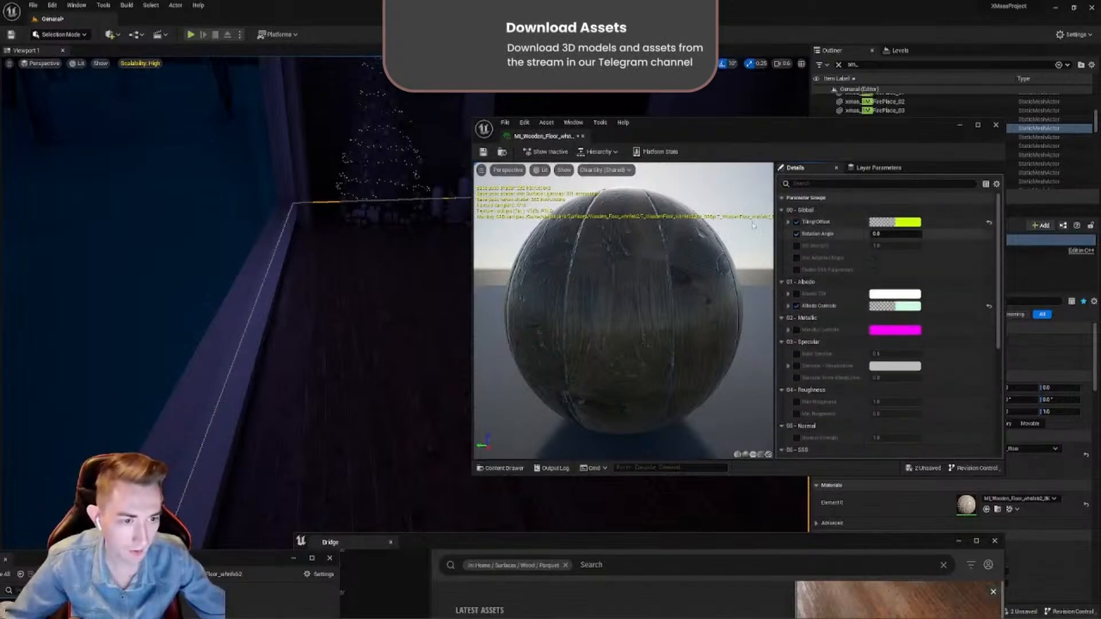
- Create a child material instance from the 8K Wooden Floor instance and check its parameters and texture maps
{"action": "left_click_drag", "start_coordinate": [245, 563], "coordinate": [416, 365]}
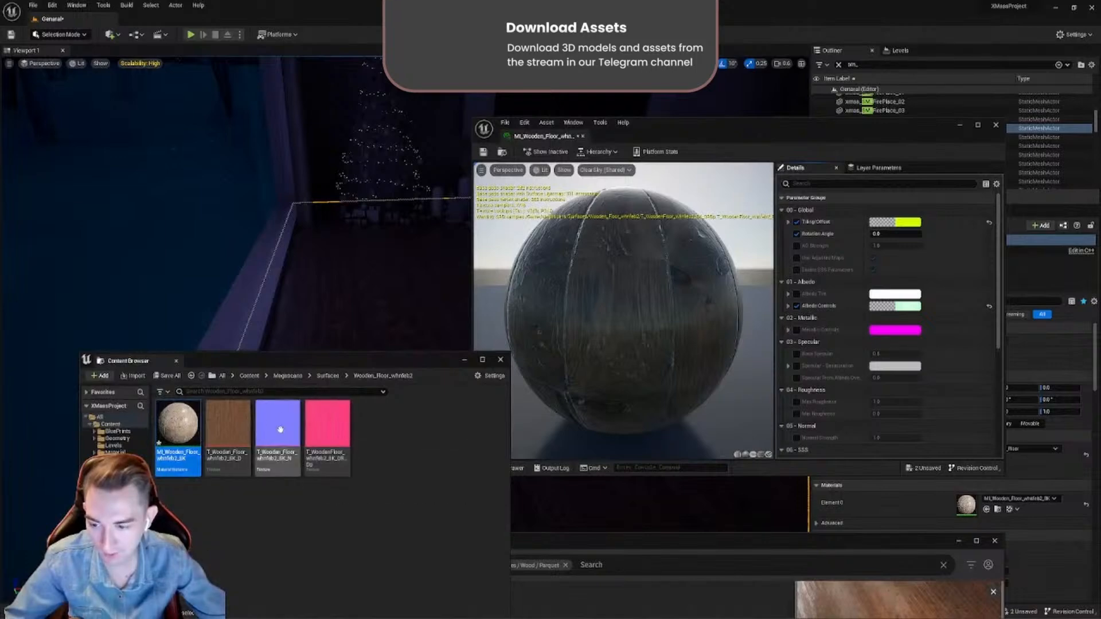
{"action": "left_click_drag", "start_coordinate": [328, 364], "coordinate": [369, 373]}
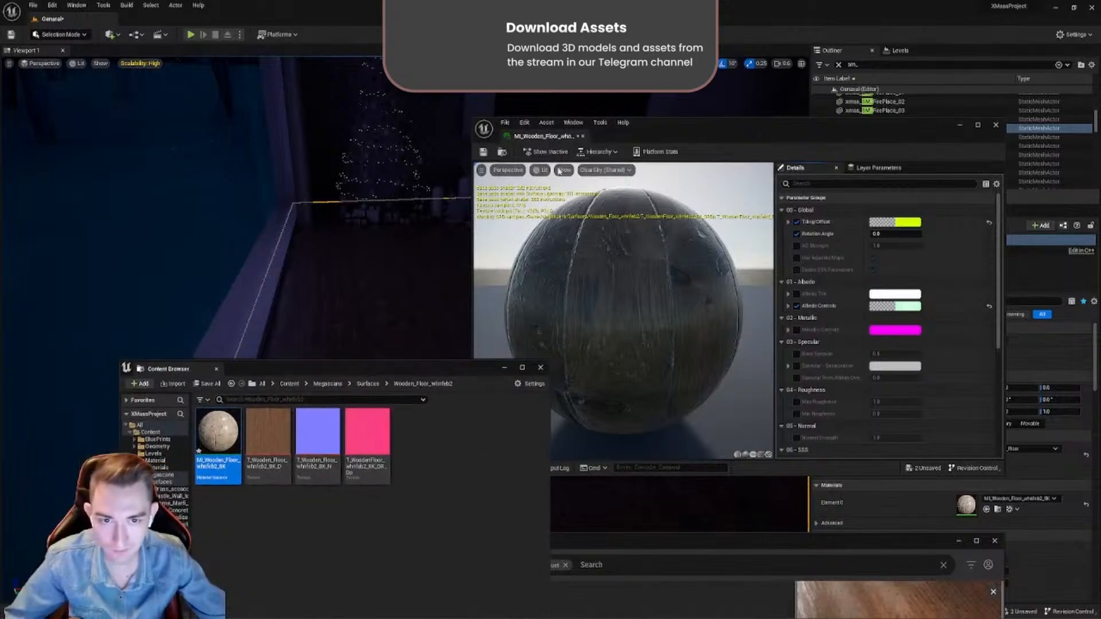
{"action": "left_click", "coordinate": [583, 136]}
{"action": "right_click", "coordinate": [229, 427]}
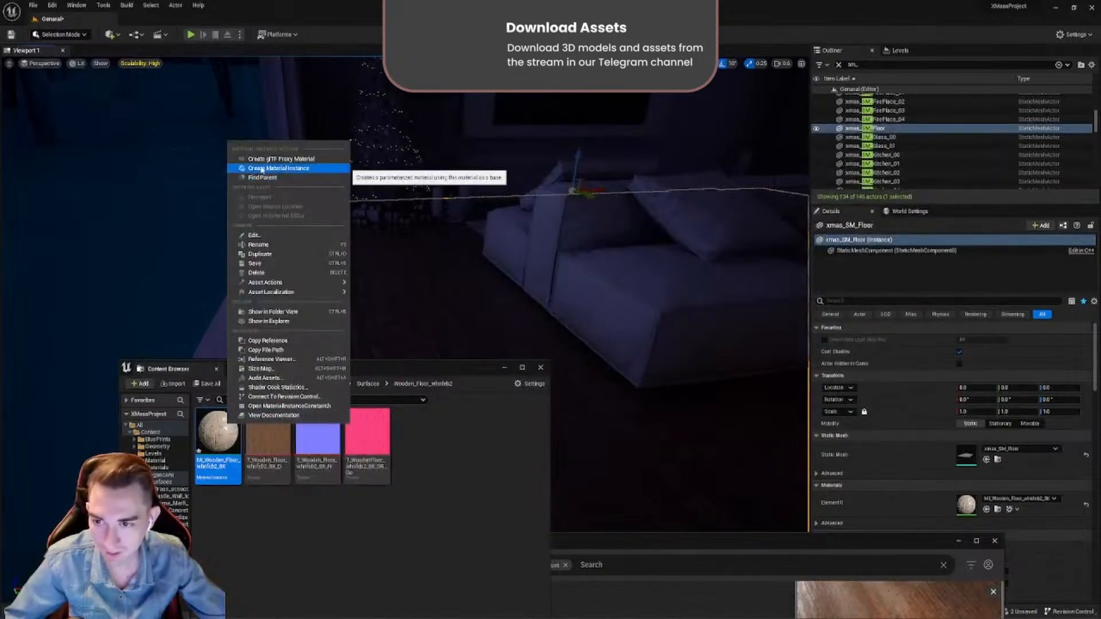
{"action": "left_click", "coordinate": [279, 168]}
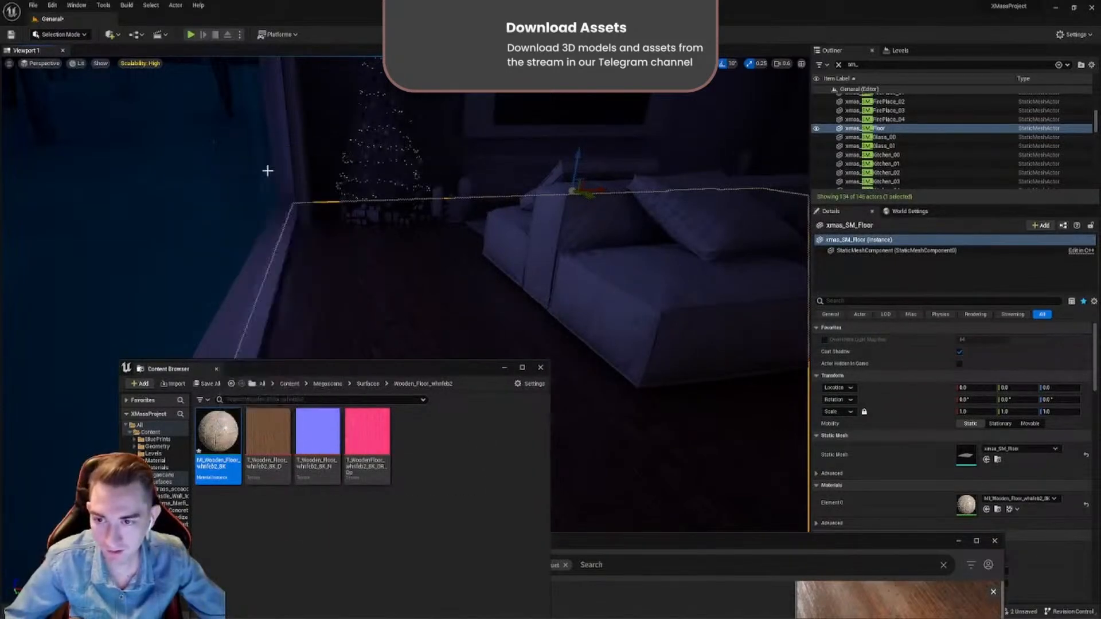
{"action": "key", "text": "Return"}
{"action": "double_click", "coordinate": [268, 439]}
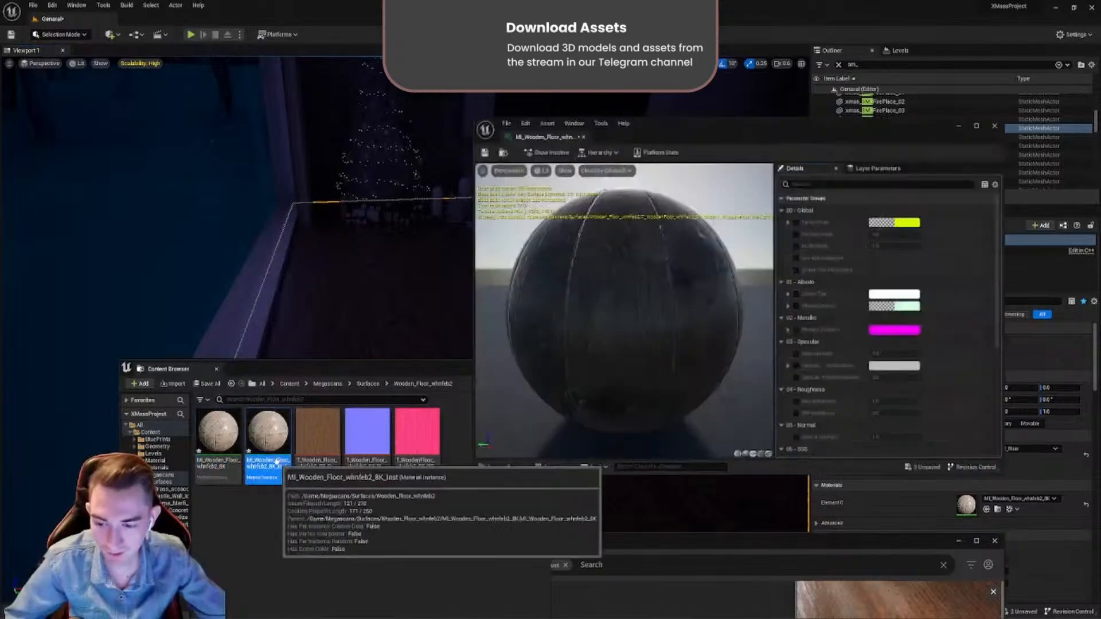
{"action": "scroll", "coordinate": [848, 328], "scroll_direction": "down", "scroll_amount": 8}
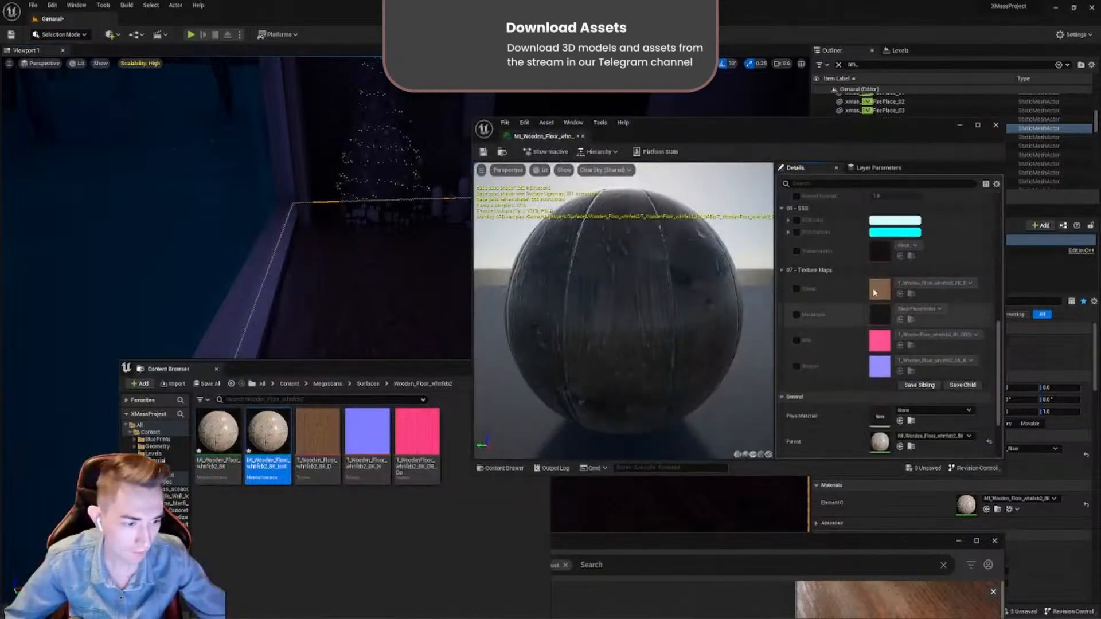
{"action": "scroll", "coordinate": [848, 328], "scroll_direction": "up", "scroll_amount": 8}
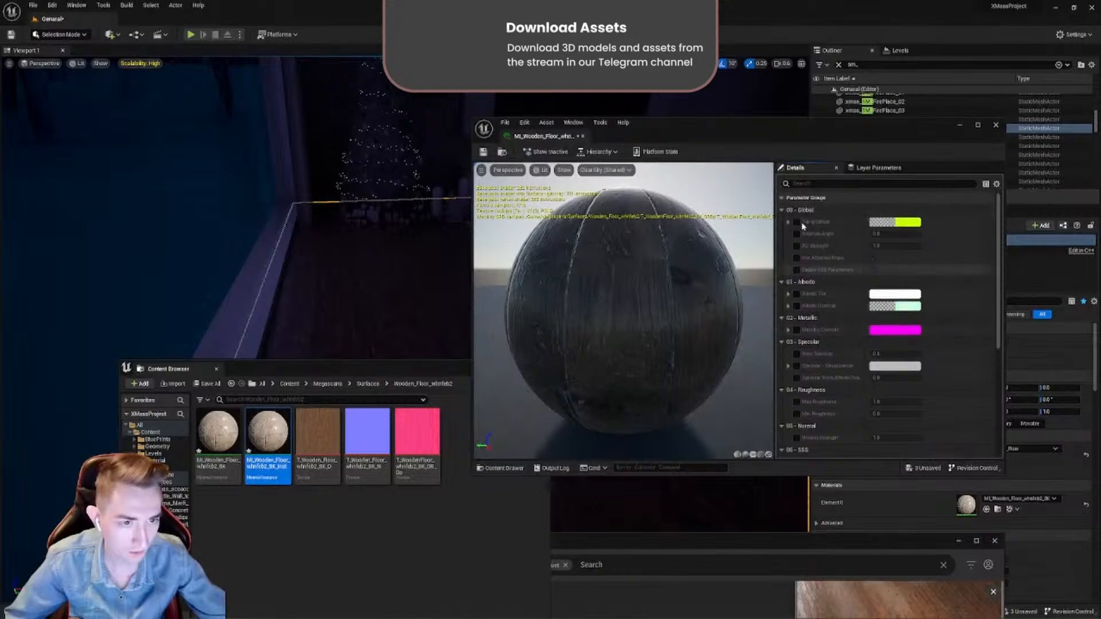
{"action": "left_click", "coordinate": [582, 136]}
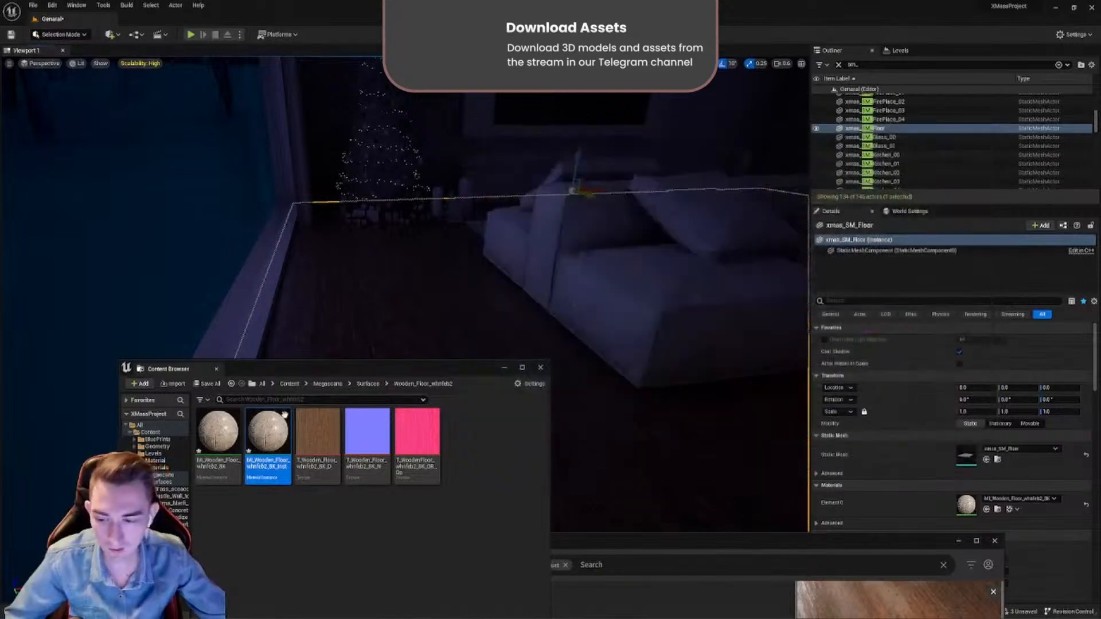
- Delete the child material instance from the Wooden Floor folder
{"action": "left_click", "coordinate": [233, 434]}
{"action": "left_click", "coordinate": [256, 434]}
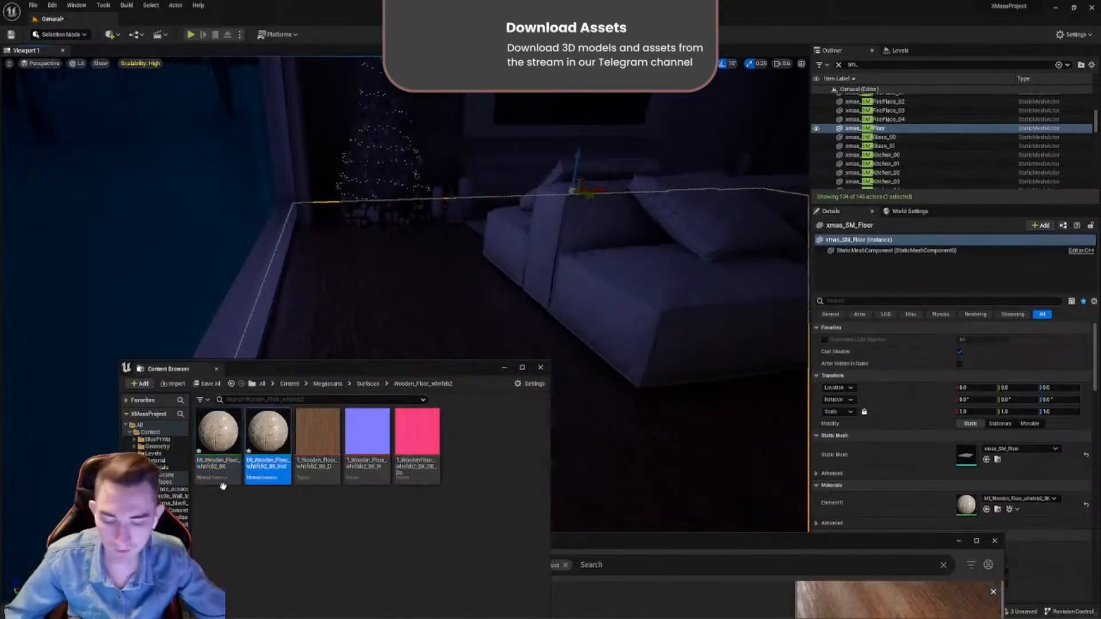
{"action": "key", "text": "Delete"}
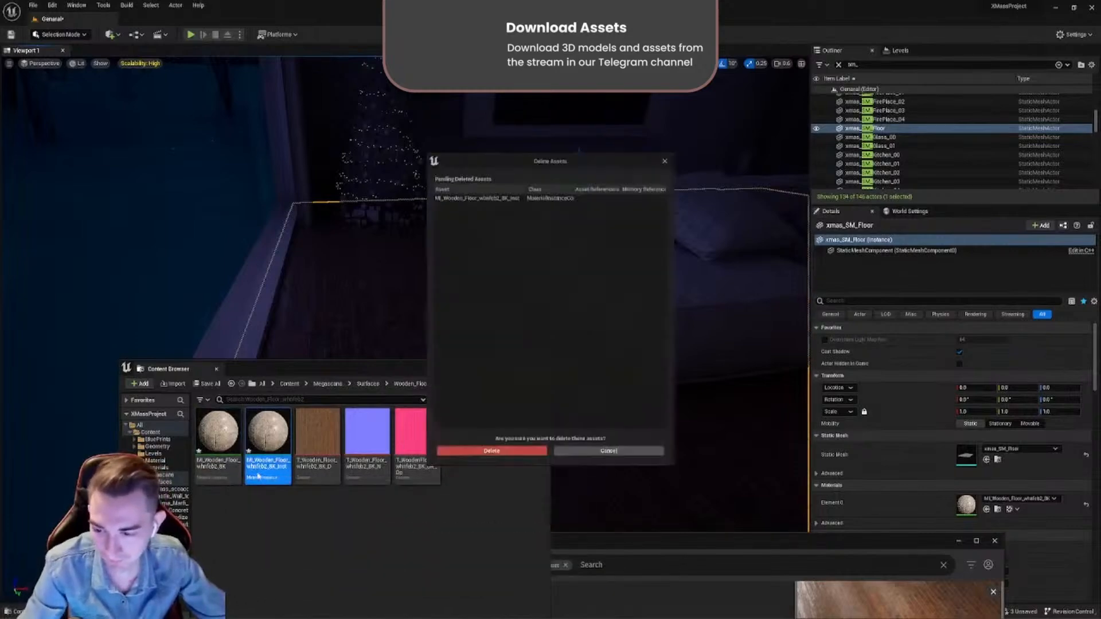
{"action": "left_click", "coordinate": [475, 458]}
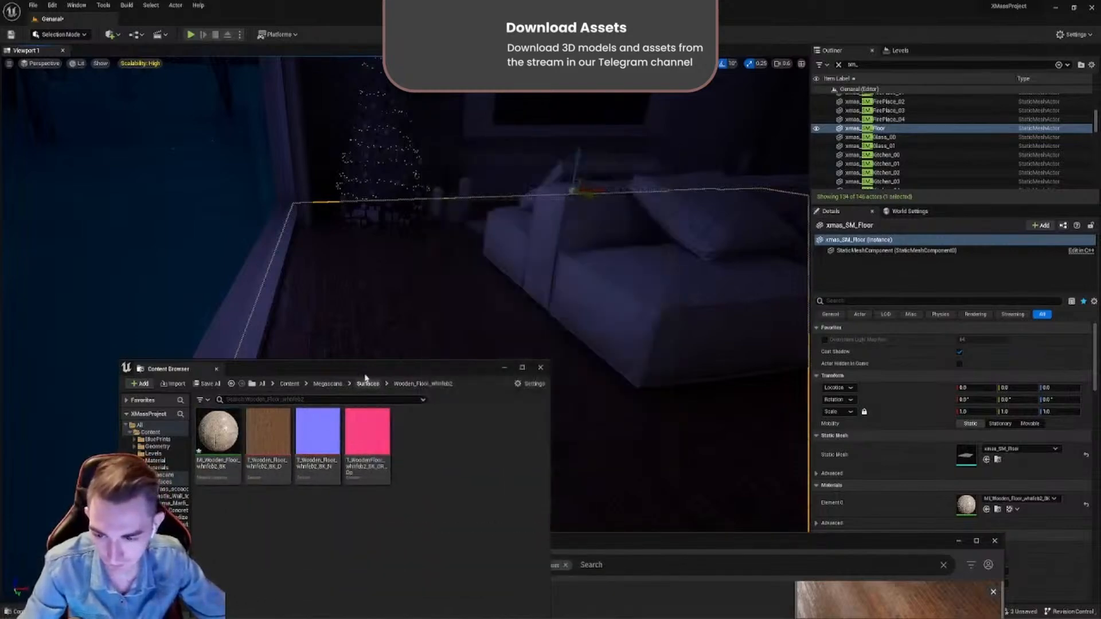
- Close Bridge and inspect the wooden floor in the lamp-lit part of the room
{"action": "left_click_drag", "start_coordinate": [369, 373], "coordinate": [259, 505]}
{"action": "left_click_drag", "start_coordinate": [487, 543], "coordinate": [347, 200]}
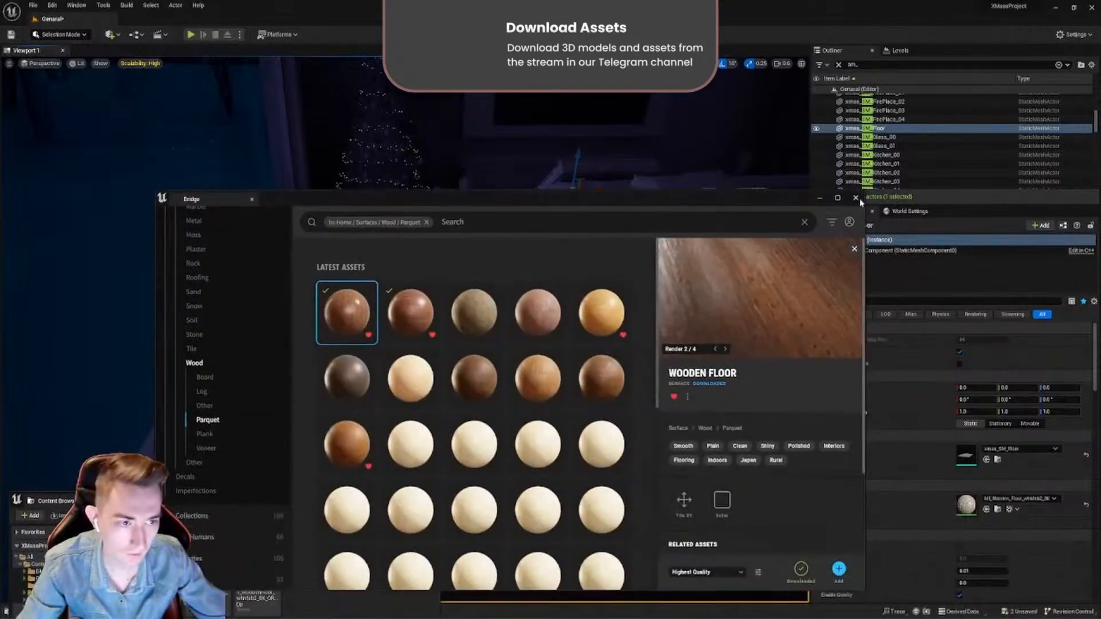
{"action": "left_click", "coordinate": [856, 198]}
{"action": "left_click_drag", "start_coordinate": [322, 506], "coordinate": [388, 318]}
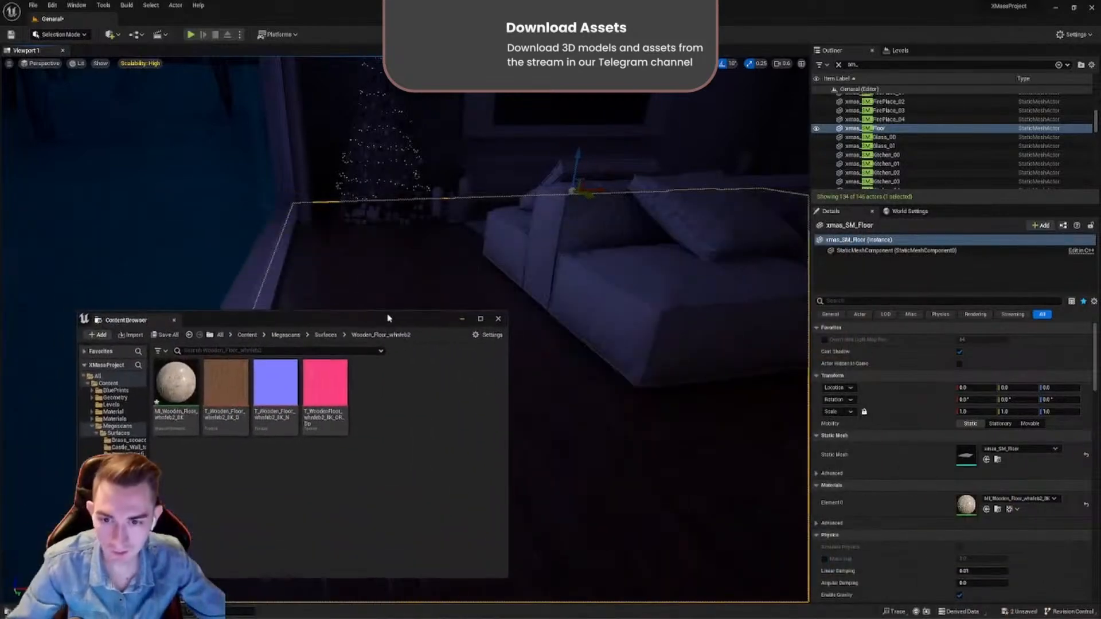
{"action": "right_click_drag", "start_coordinate": [531, 223], "coordinate": [195, 281]}
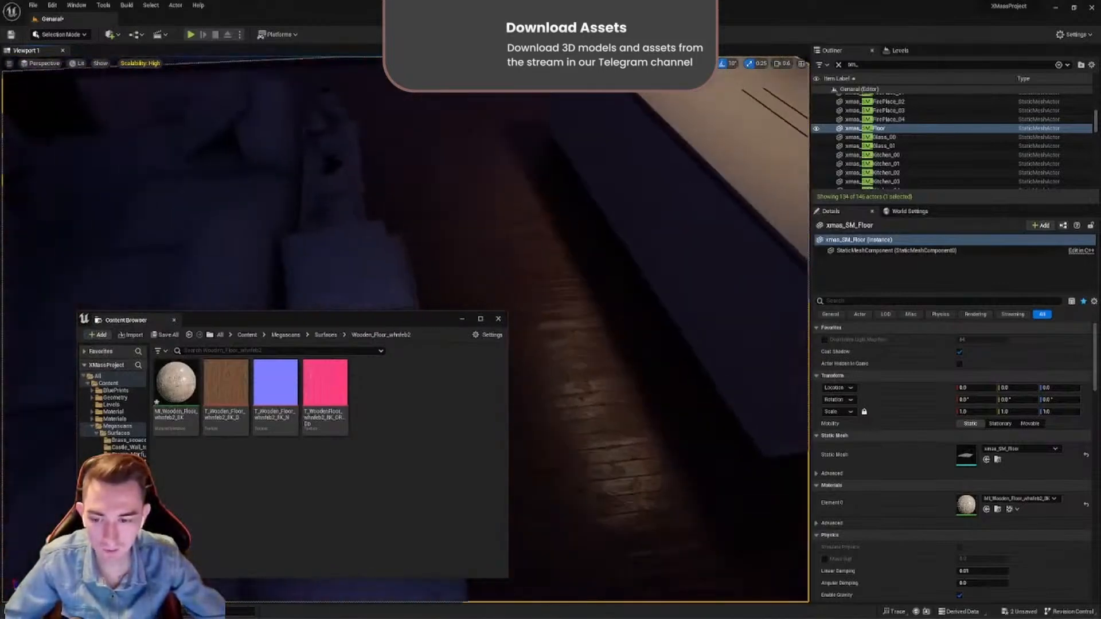
{"action": "right_click_drag", "start_coordinate": [648, 373], "coordinate": [417, 283]}
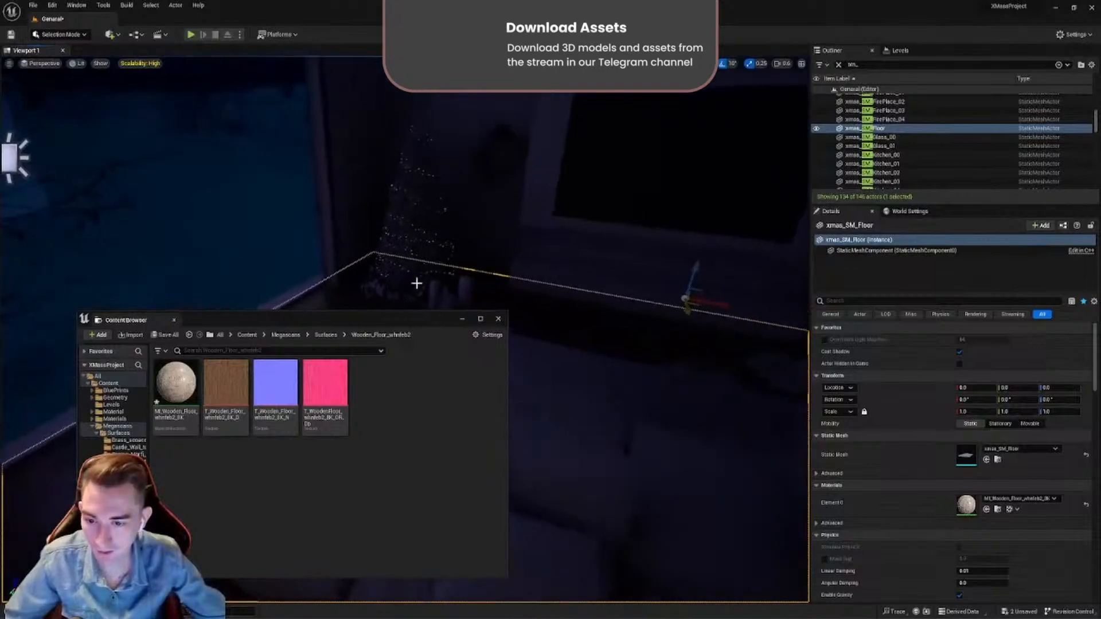
- Go to the project's Material folder and open the M_Glass material graph
{"action": "left_click_drag", "start_coordinate": [381, 320], "coordinate": [560, 244]}
{"action": "key", "text": "alt+Left"}
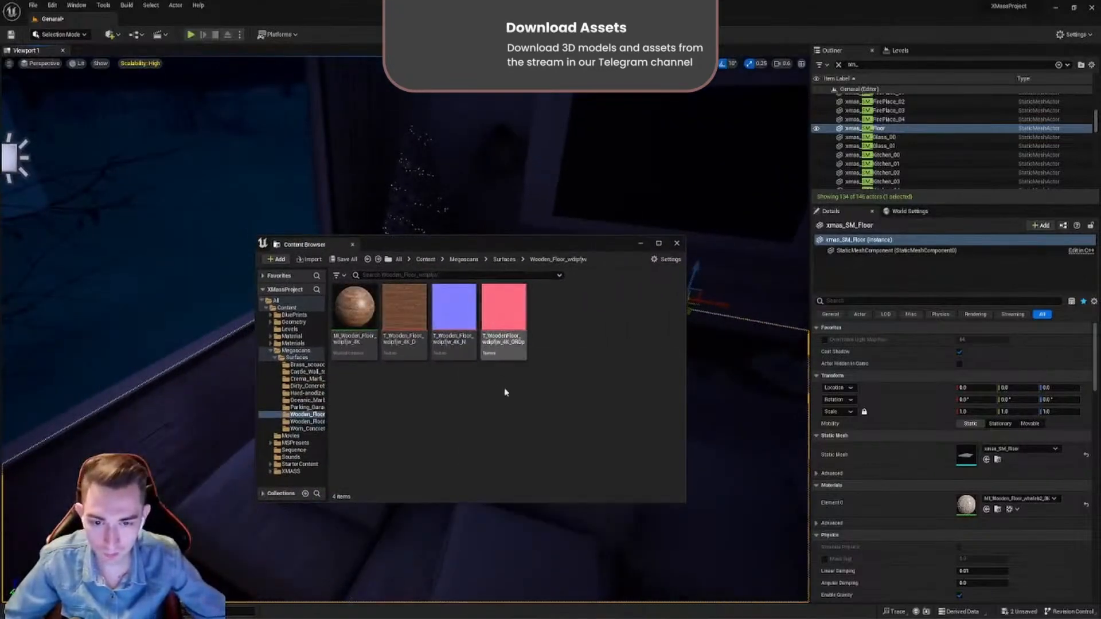
{"action": "key", "text": "alt+Left"}
{"action": "key", "text": "alt+Left"}
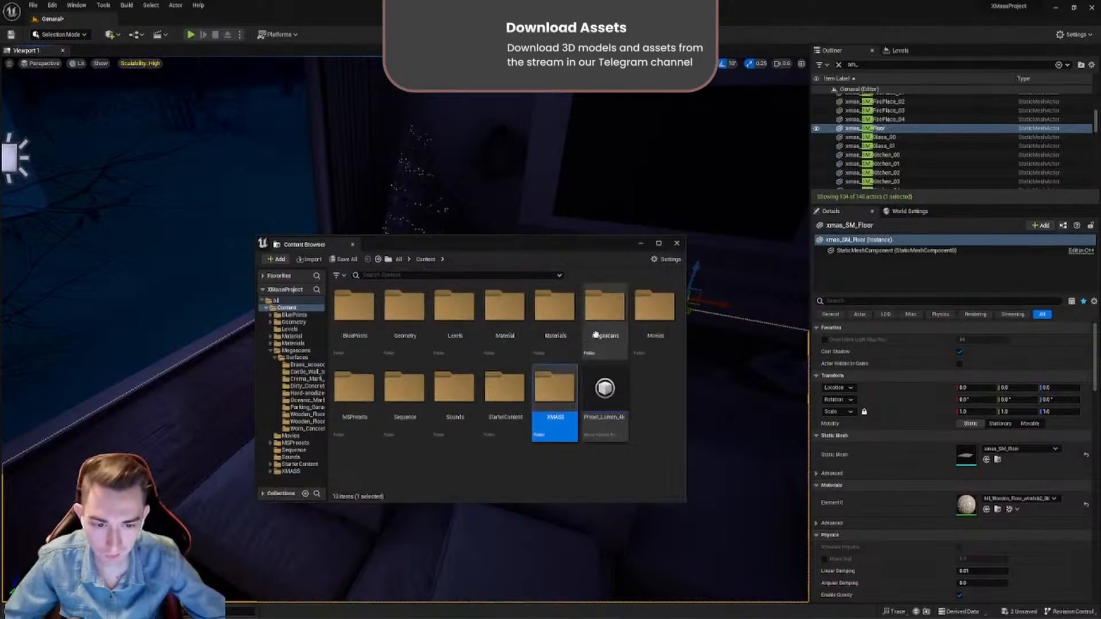
{"action": "double_click", "coordinate": [504, 313]}
{"action": "key", "text": "alt+Left"}
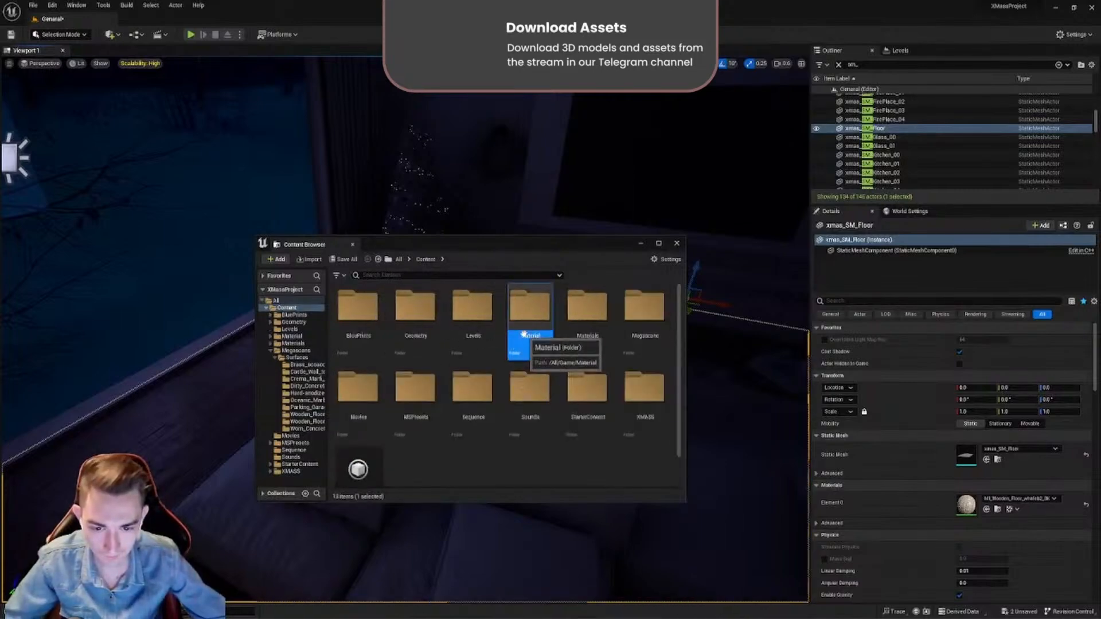
{"action": "double_click", "coordinate": [528, 322]}
{"action": "double_click", "coordinate": [642, 316]}
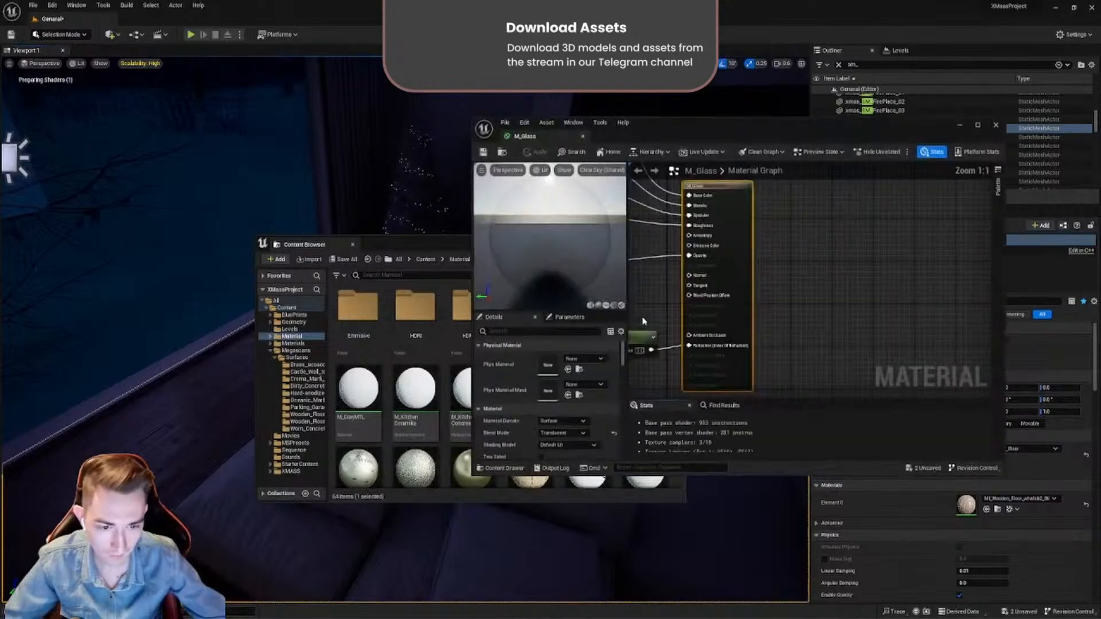
{"action": "left_click_drag", "start_coordinate": [710, 128], "coordinate": [533, 171]}
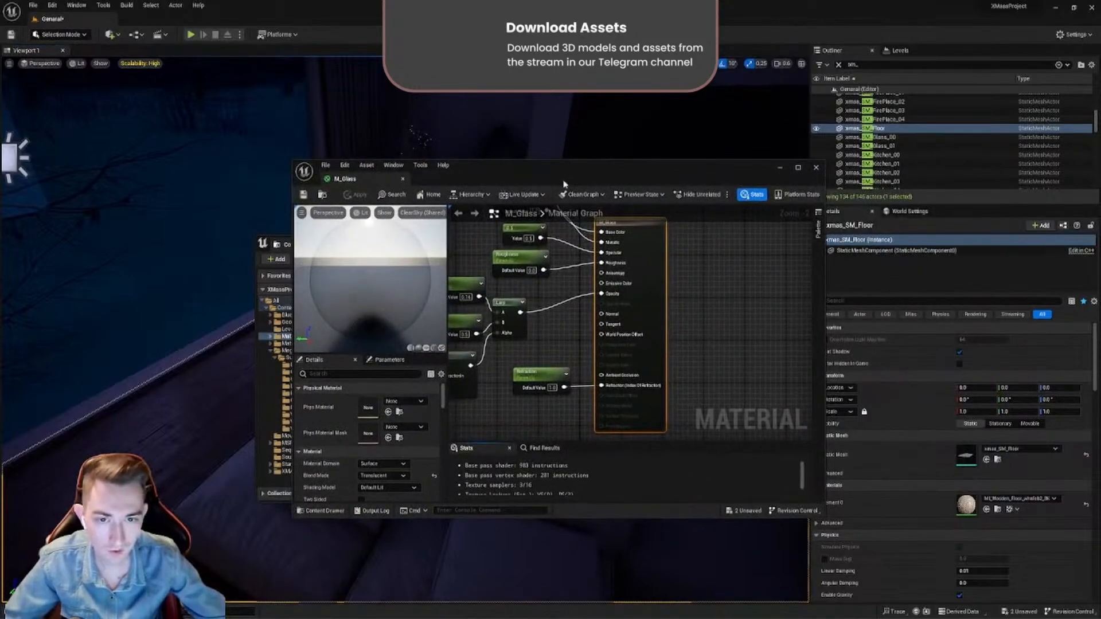
- Enlarge the M_Glass material editor and move the result node farther from its input nodes
{"action": "scroll", "coordinate": [592, 261], "scroll_direction": "down", "scroll_amount": 6}
{"action": "double_click", "coordinate": [588, 175]}
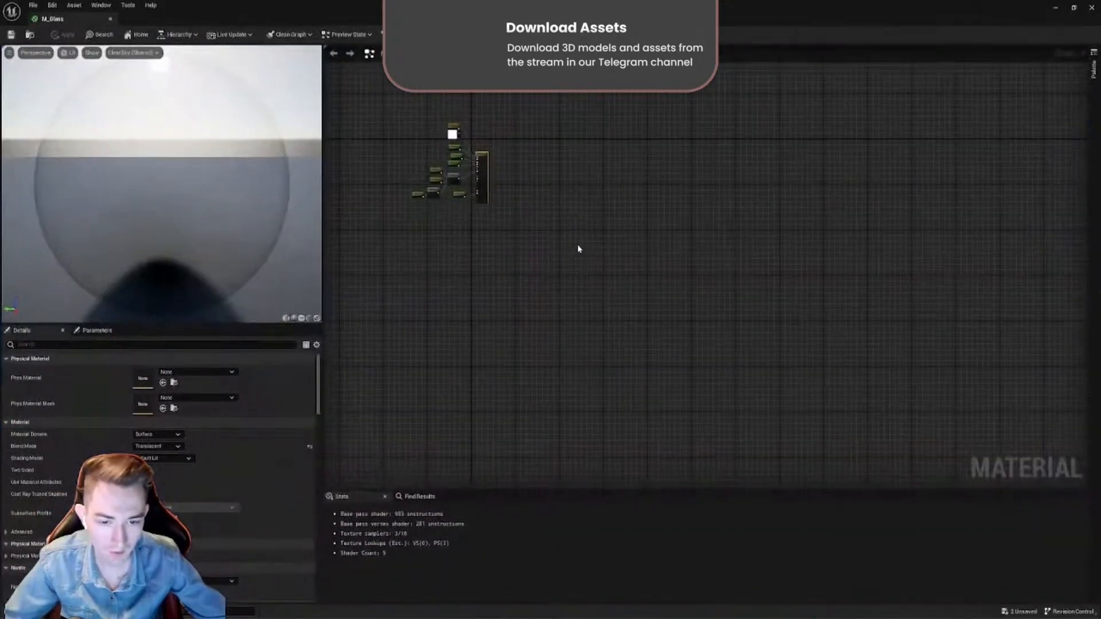
{"action": "scroll", "coordinate": [578, 246], "scroll_direction": "up", "scroll_amount": 9}
{"action": "right_click_drag", "start_coordinate": [642, 332], "coordinate": [654, 335]}
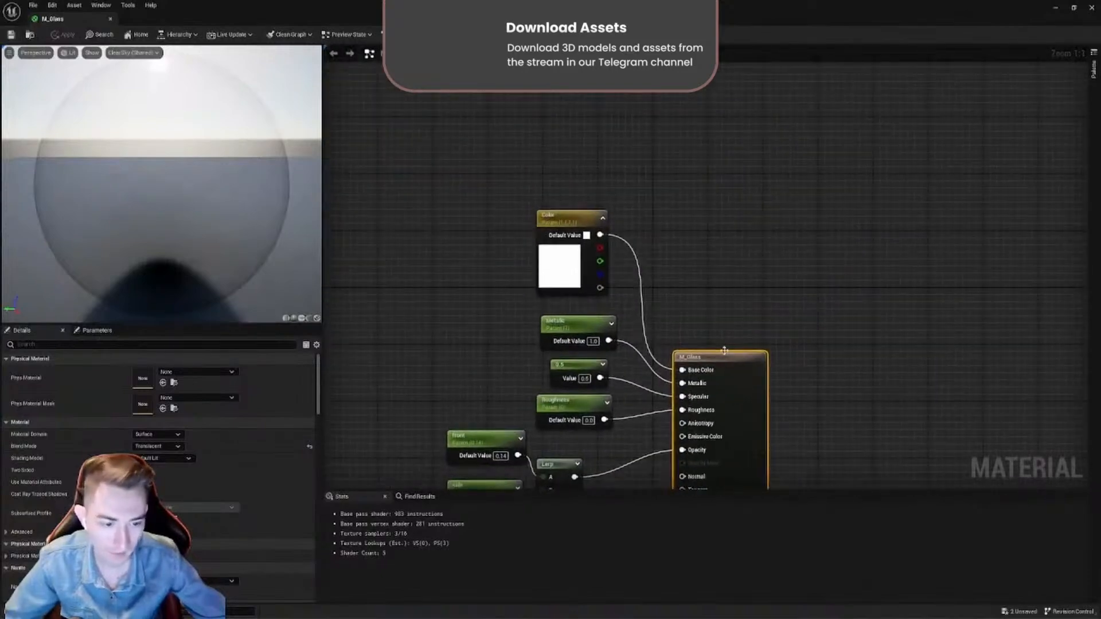
{"action": "left_click_drag", "start_coordinate": [709, 361], "coordinate": [799, 383]}
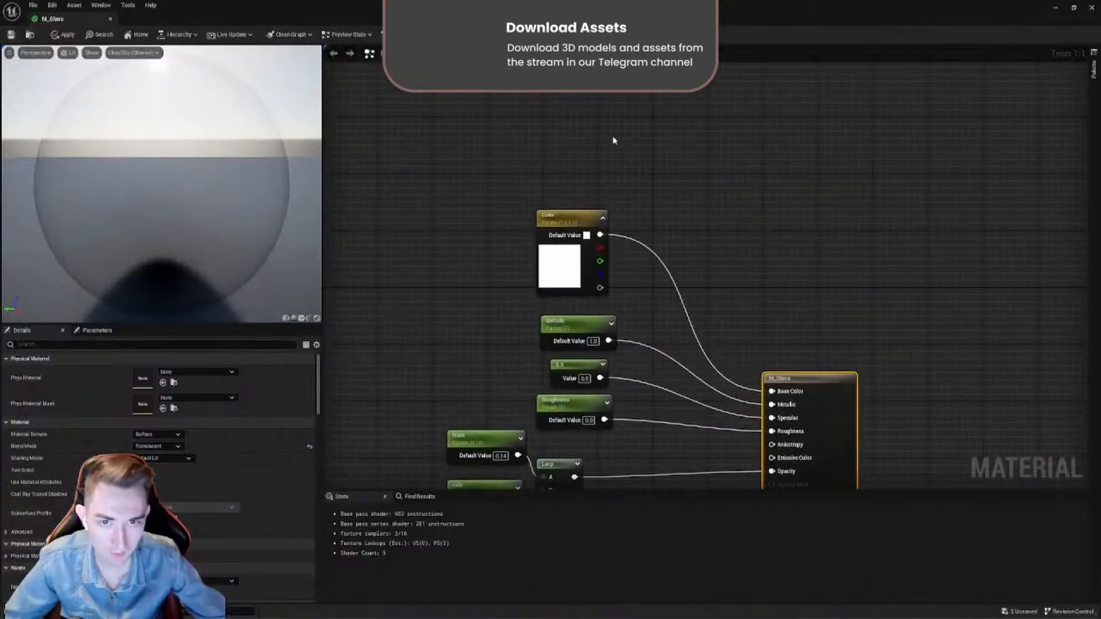
{"action": "left_click_drag", "start_coordinate": [683, 8], "coordinate": [768, 159]}
{"action": "left_click_drag", "start_coordinate": [526, 245], "coordinate": [383, 211]}
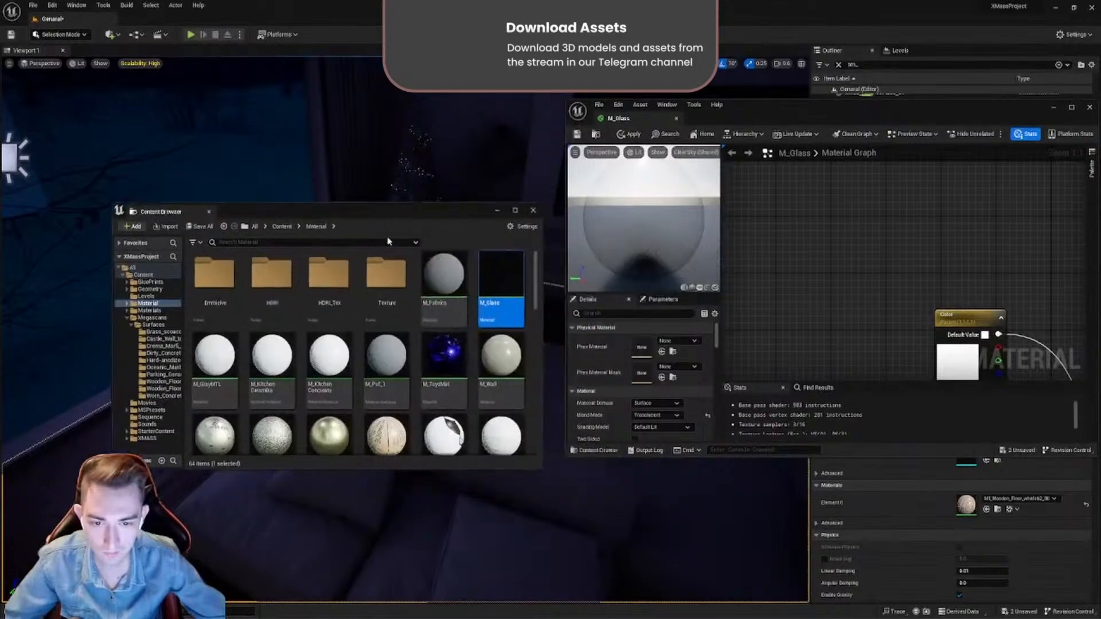
{"action": "right_click", "coordinate": [416, 314]}
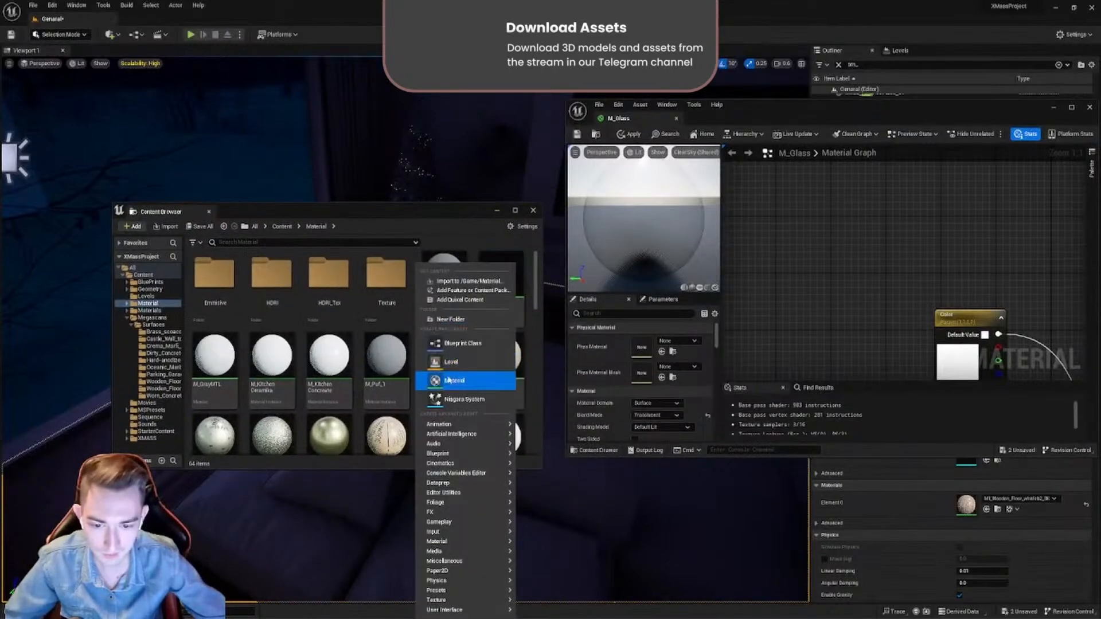
{"action": "left_click", "coordinate": [766, 109]}
{"action": "double_click", "coordinate": [766, 109]}
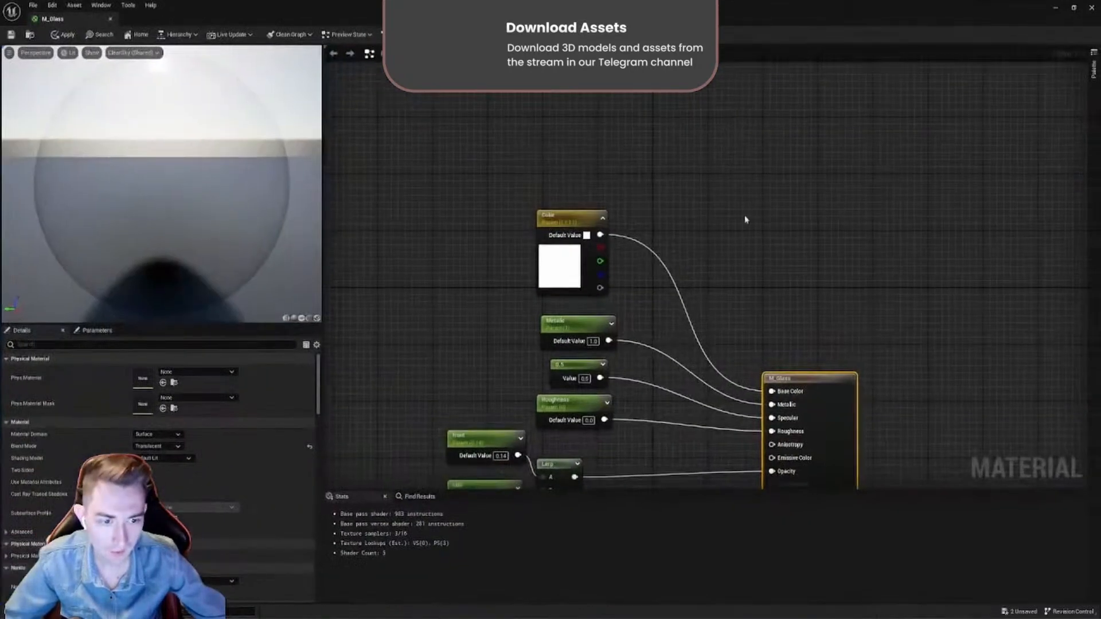
- Add a Constant3Vector node, place it above the Color parameter, and delete it again
{"action": "mouse_move", "coordinate": [677, 234]}
{"action": "left_mouse_down"}
{"action": "mouse_move", "coordinate": [729, 191]}
{"action": "mouse_move", "coordinate": [670, 67]}
{"action": "mouse_move", "coordinate": [704, 242]}
{"action": "mouse_move", "coordinate": [664, 231]}
{"action": "left_mouse_up"}
{"action": "scroll", "coordinate": [767, 474], "scroll_direction": "down", "scroll_amount": 3}
{"action": "scroll", "coordinate": [568, 209], "scroll_direction": "up", "scroll_amount": 3}
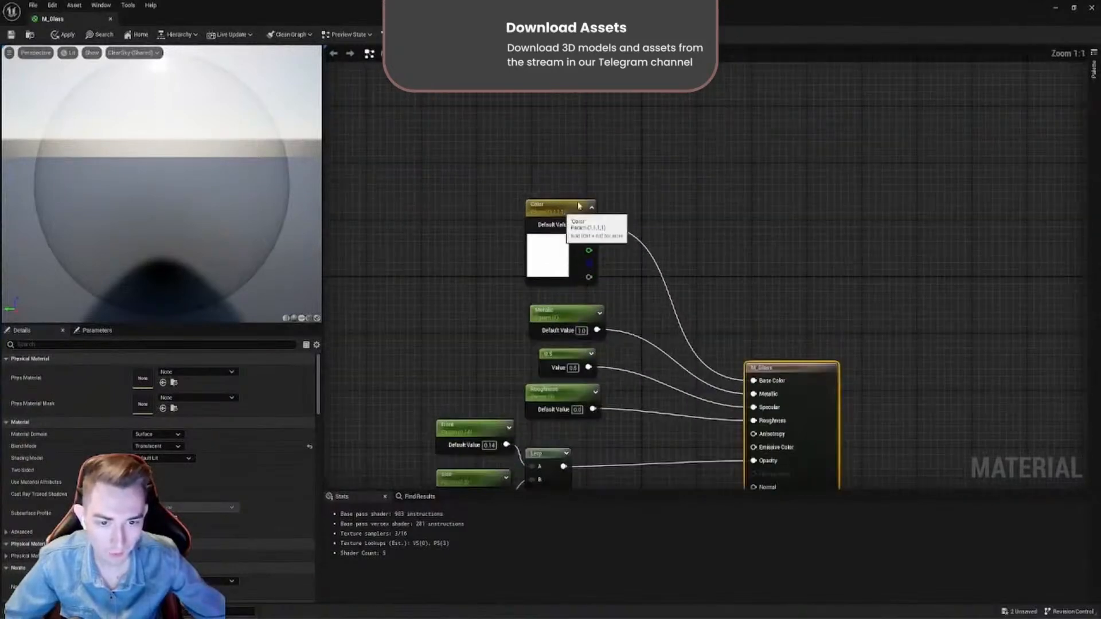
{"action": "mouse_move", "coordinate": [563, 217]}
{"action": "left_mouse_down"}
{"action": "mouse_move", "coordinate": [564, 161]}
{"action": "mouse_move", "coordinate": [582, 160]}
{"action": "mouse_move", "coordinate": [561, 218]}
{"action": "left_mouse_up"}
{"action": "right_click_drag", "start_coordinate": [673, 226], "coordinate": [589, 282]}
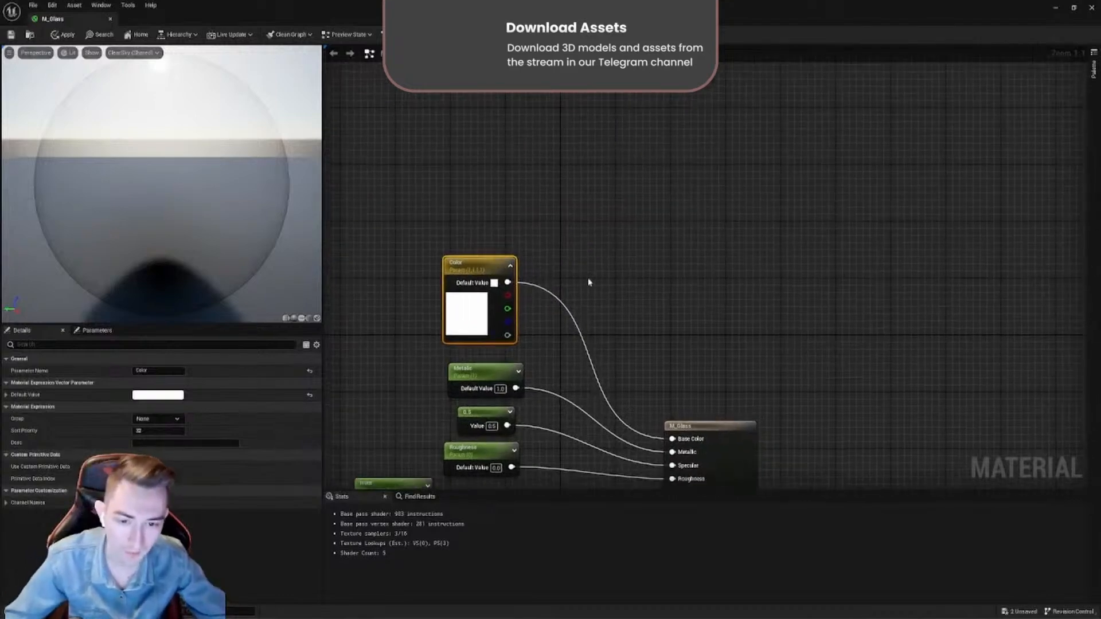
{"action": "left_click", "coordinate": [585, 261]}
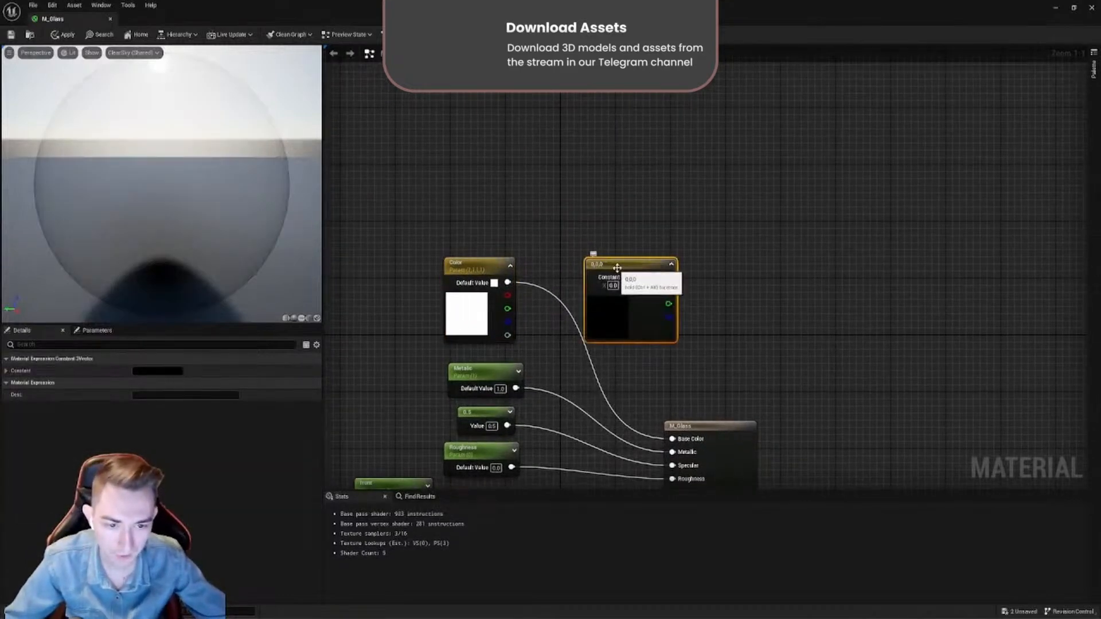
{"action": "left_click_drag", "start_coordinate": [629, 265], "coordinate": [633, 287]}
{"action": "left_click", "coordinate": [602, 185]}
{"action": "left_click", "coordinate": [477, 216]}
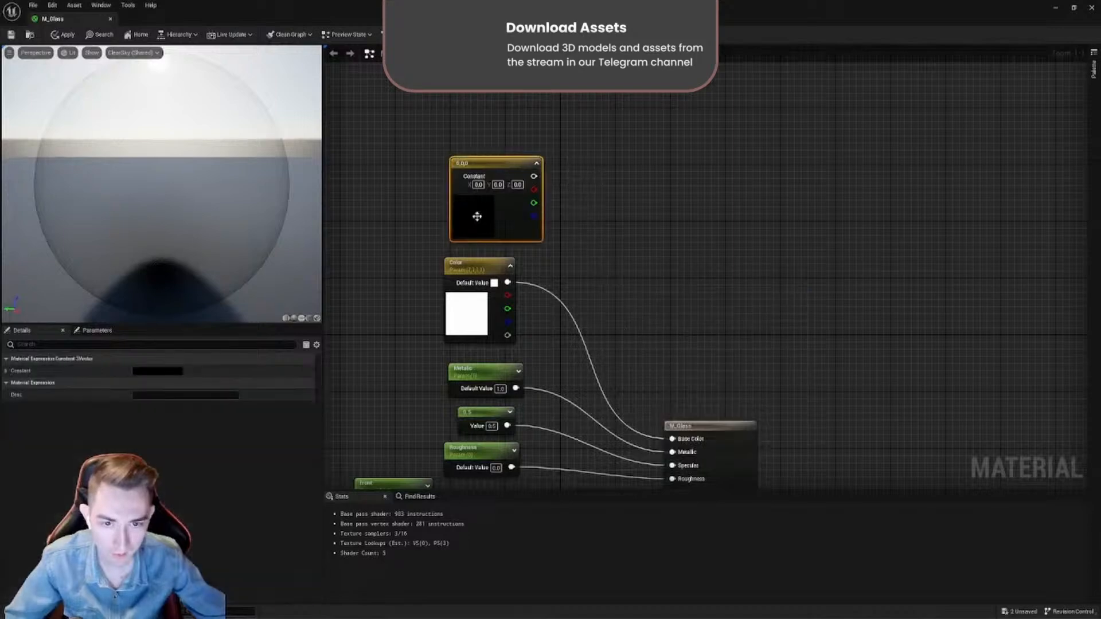
{"action": "key", "text": "Delete"}
- Inspect the Color parameter's default colour in the colour picker and leave it unedited
{"action": "right_click_drag", "start_coordinate": [577, 275], "coordinate": [591, 255]}
{"action": "double_click", "coordinate": [494, 292]}
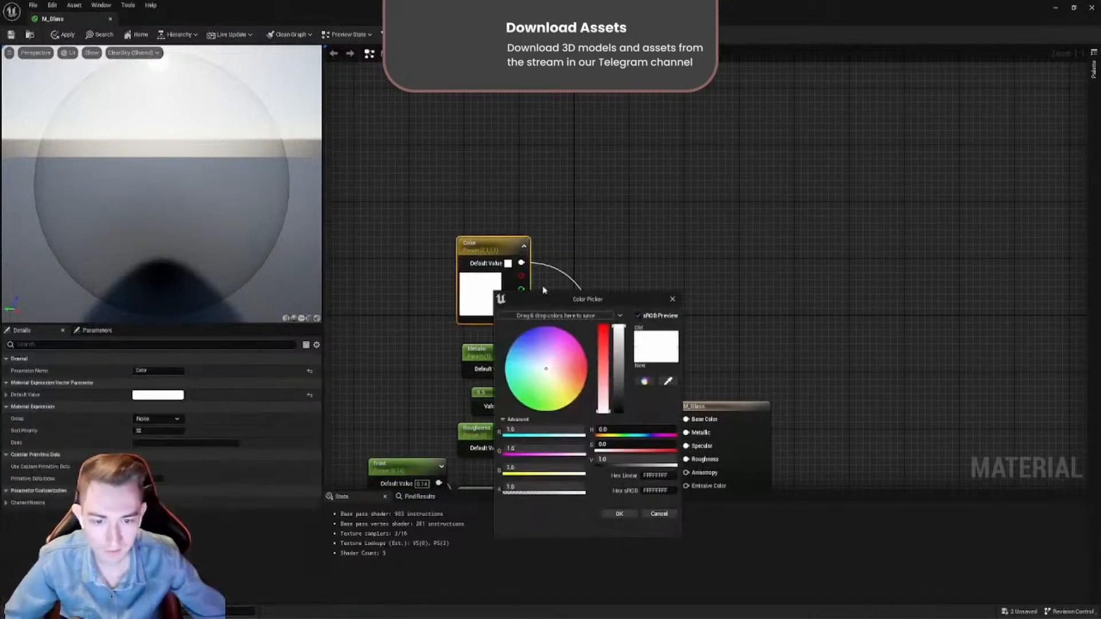
{"action": "left_click", "coordinate": [673, 301]}
{"action": "right_click_drag", "start_coordinate": [662, 415], "coordinate": [694, 301]}
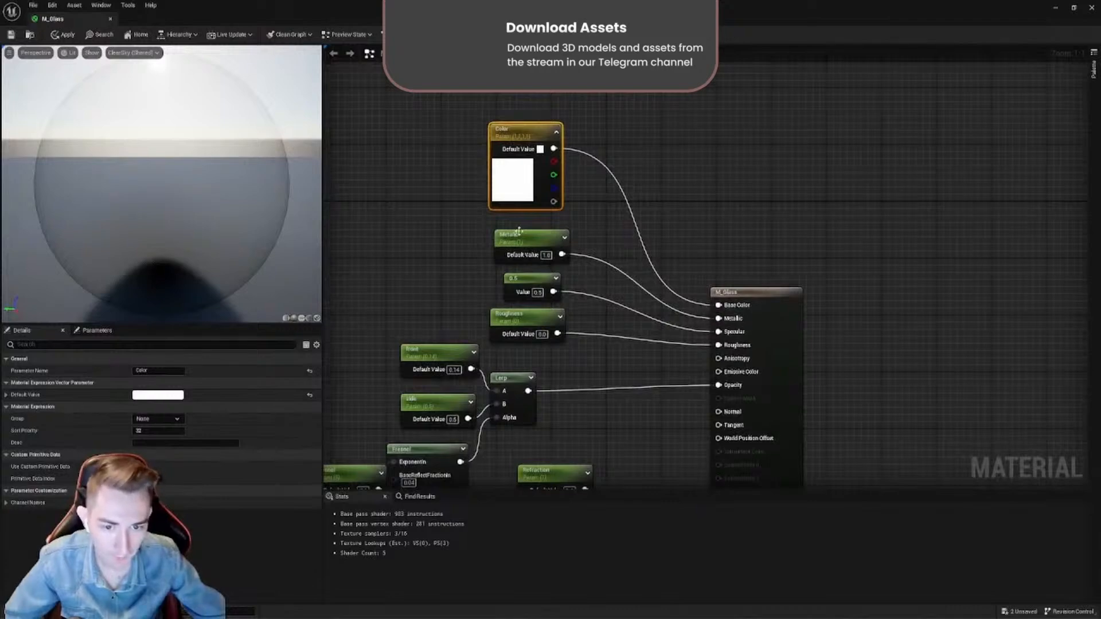
- Try a promoted parameter on the Metallic input, and restore the link from the original Metallic parameter
{"action": "left_click_drag", "start_coordinate": [546, 247], "coordinate": [536, 247]}
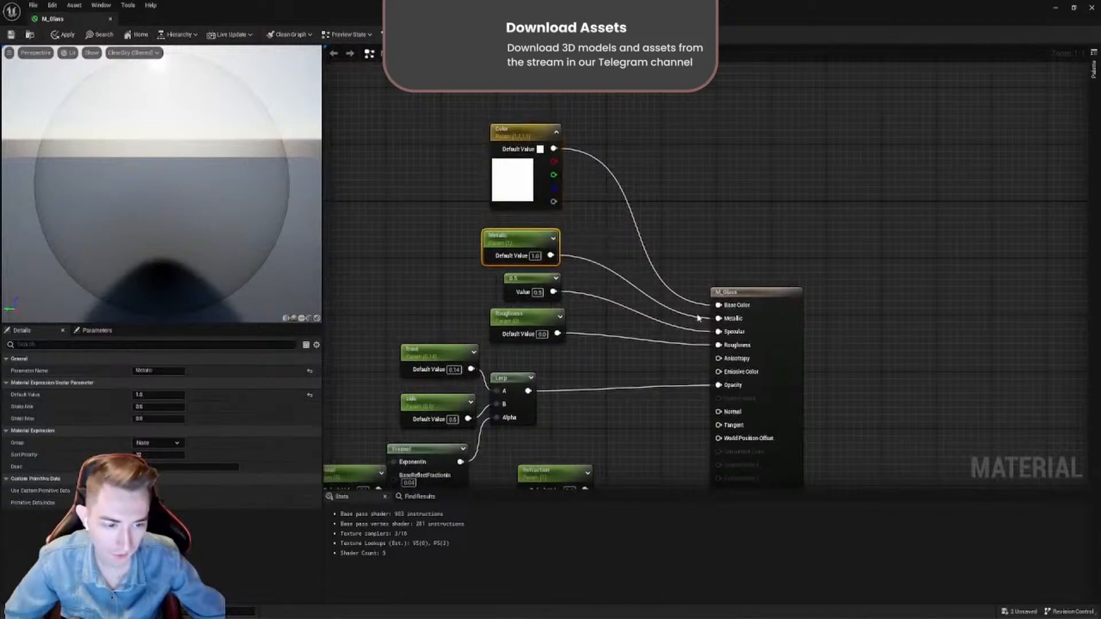
{"action": "left_click", "coordinate": [718, 319], "text": "alt"}
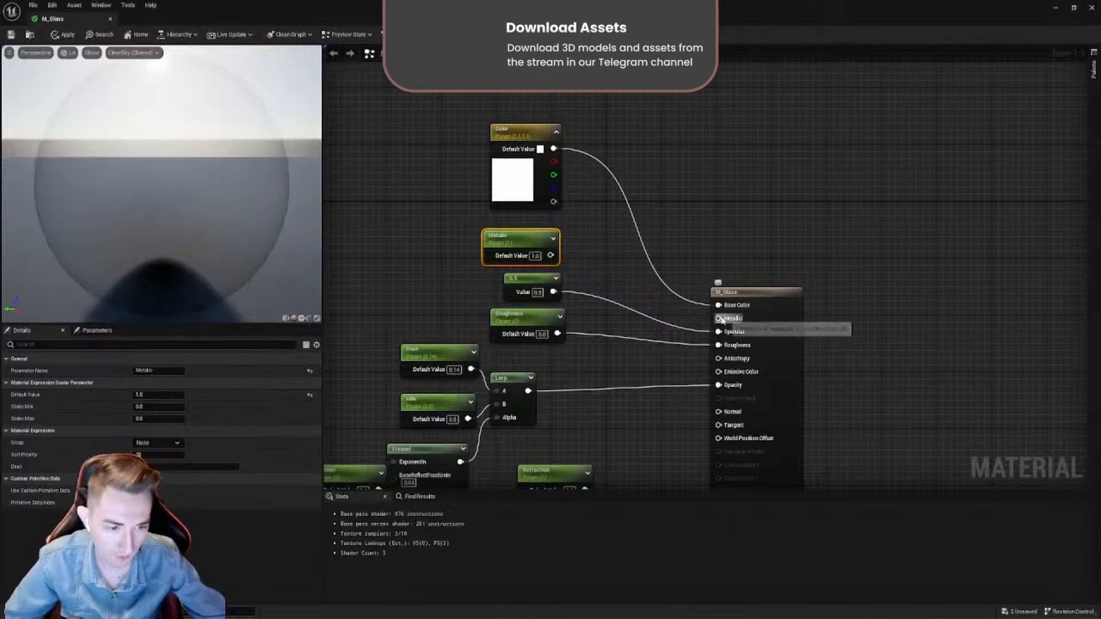
{"action": "right_click", "coordinate": [719, 331]}
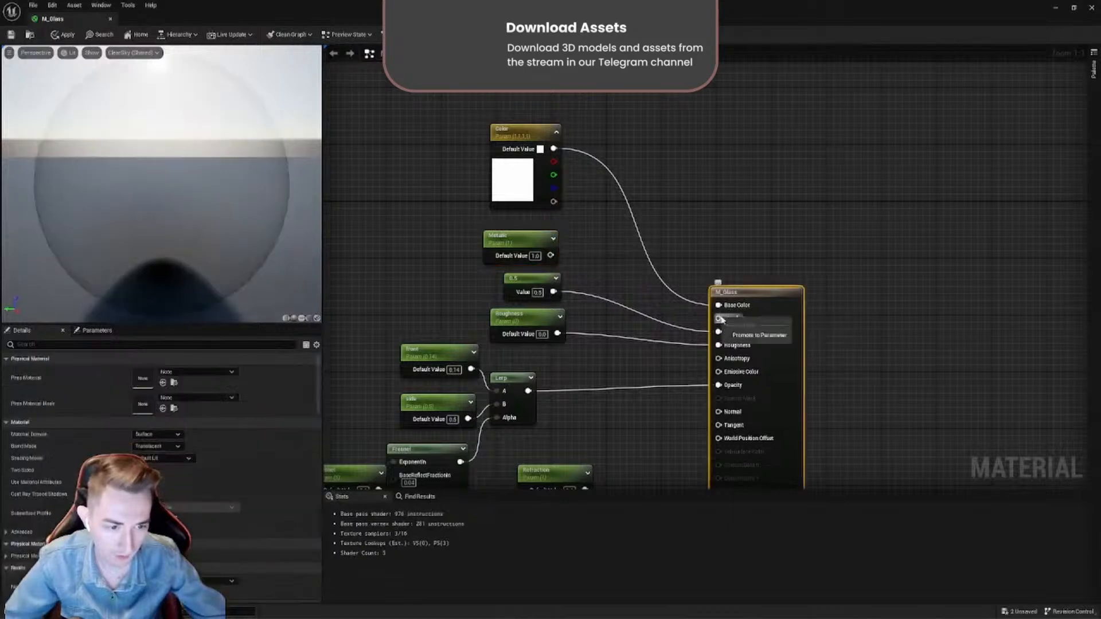
{"action": "left_click", "coordinate": [752, 335]}
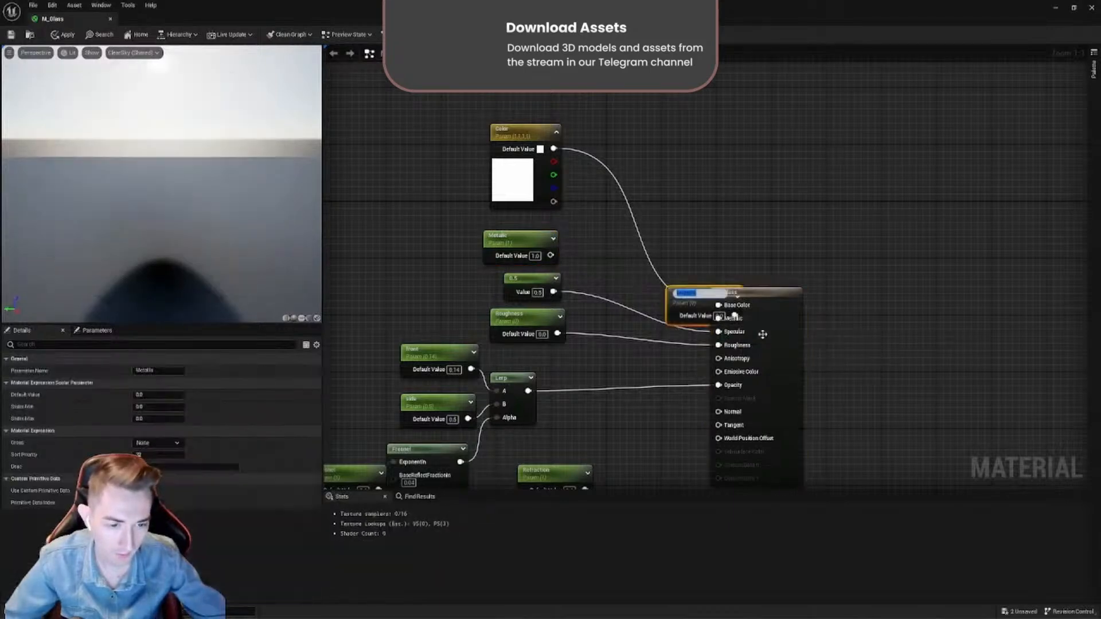
{"action": "left_click", "coordinate": [775, 265]}
{"action": "left_click_drag", "start_coordinate": [704, 296], "coordinate": [685, 183]}
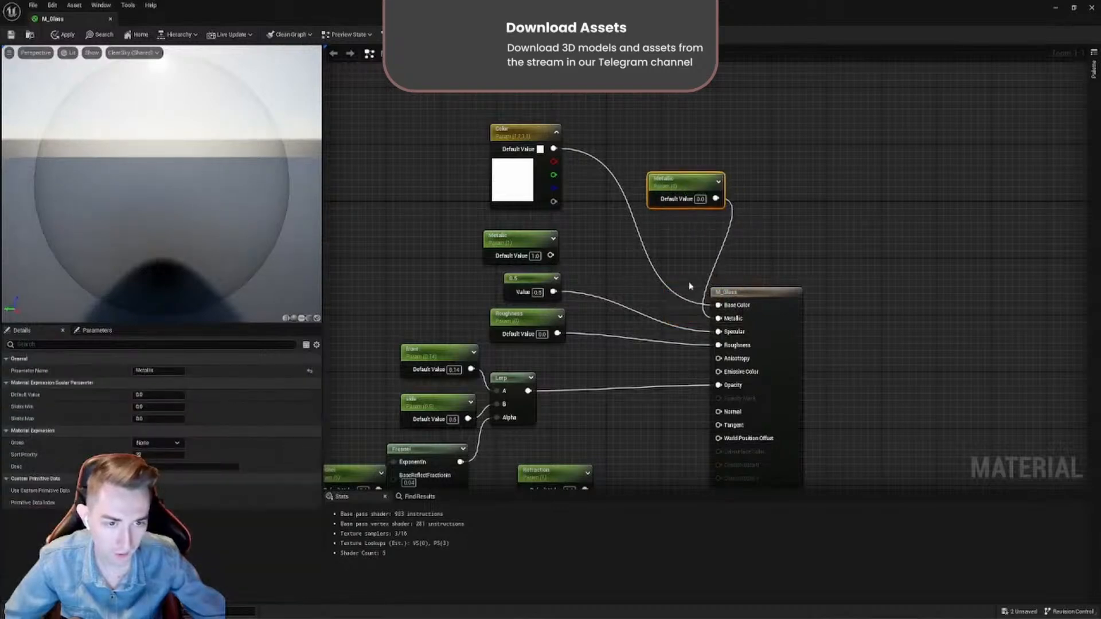
{"action": "key", "text": "Delete"}
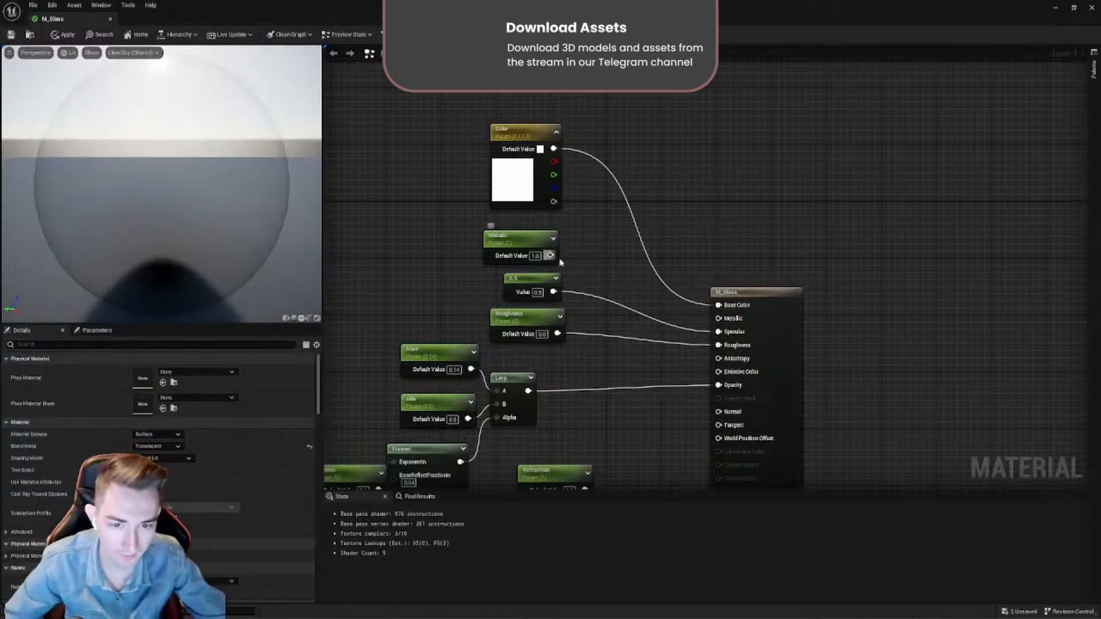
{"action": "left_click_drag", "start_coordinate": [550, 255], "coordinate": [718, 318]}
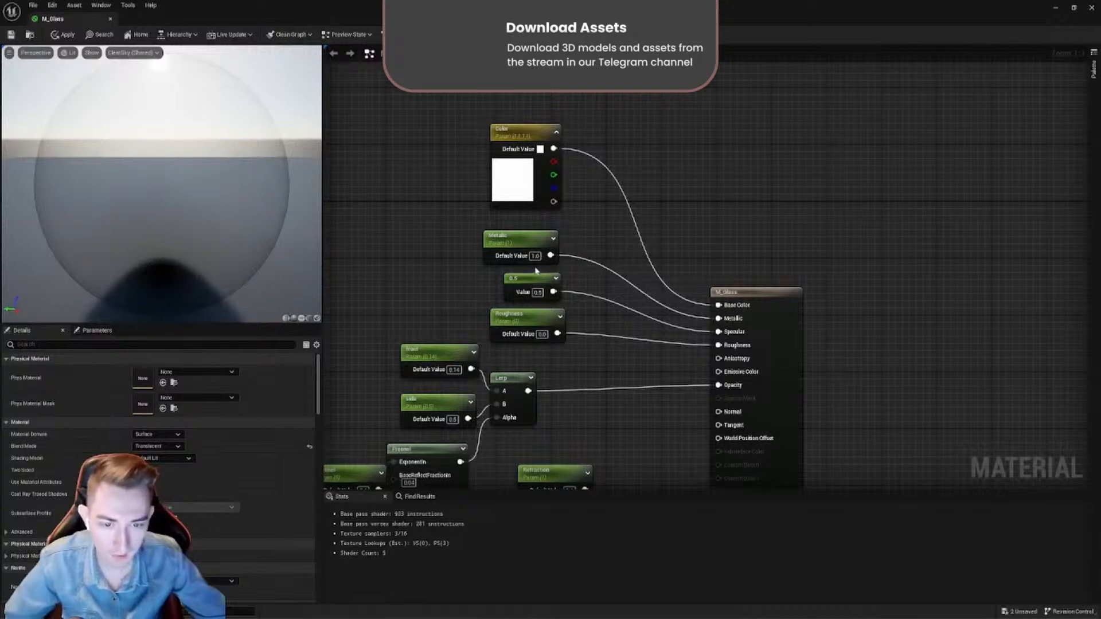
- Rotate the glass preview and space out the Metallic, 0.5 constant and Roughness nodes below the Color parameter
{"action": "left_click_drag", "start_coordinate": [540, 257], "coordinate": [511, 254]}
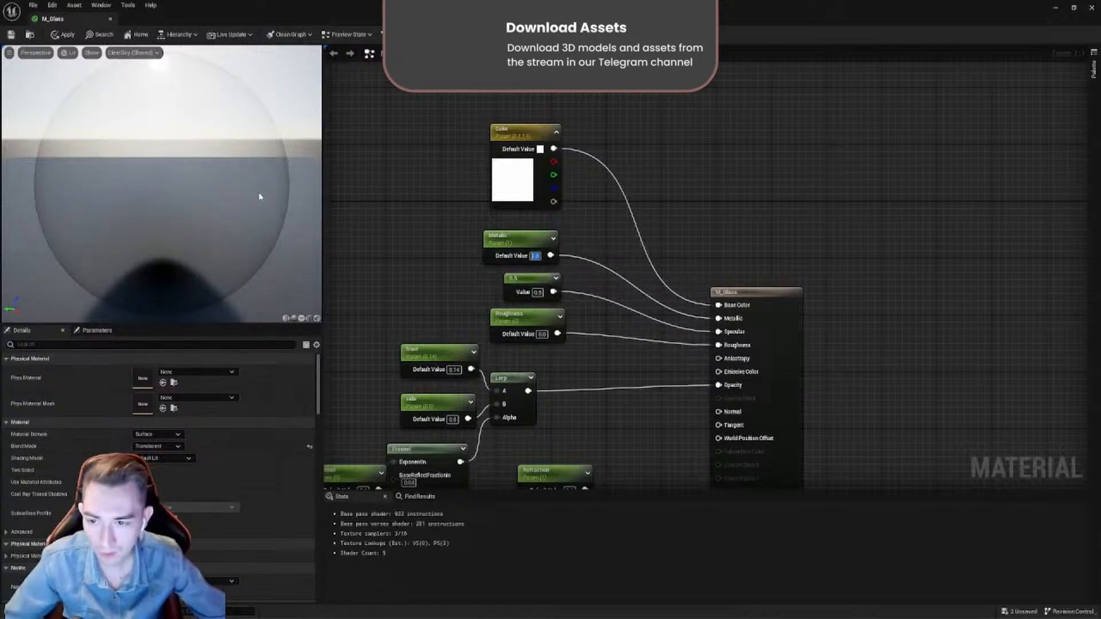
{"action": "mouse_move", "coordinate": [259, 197]}
{"action": "left_mouse_down"}
{"action": "mouse_move", "coordinate": [254, 229]}
{"action": "mouse_move", "coordinate": [252, 214]}
{"action": "left_mouse_up"}
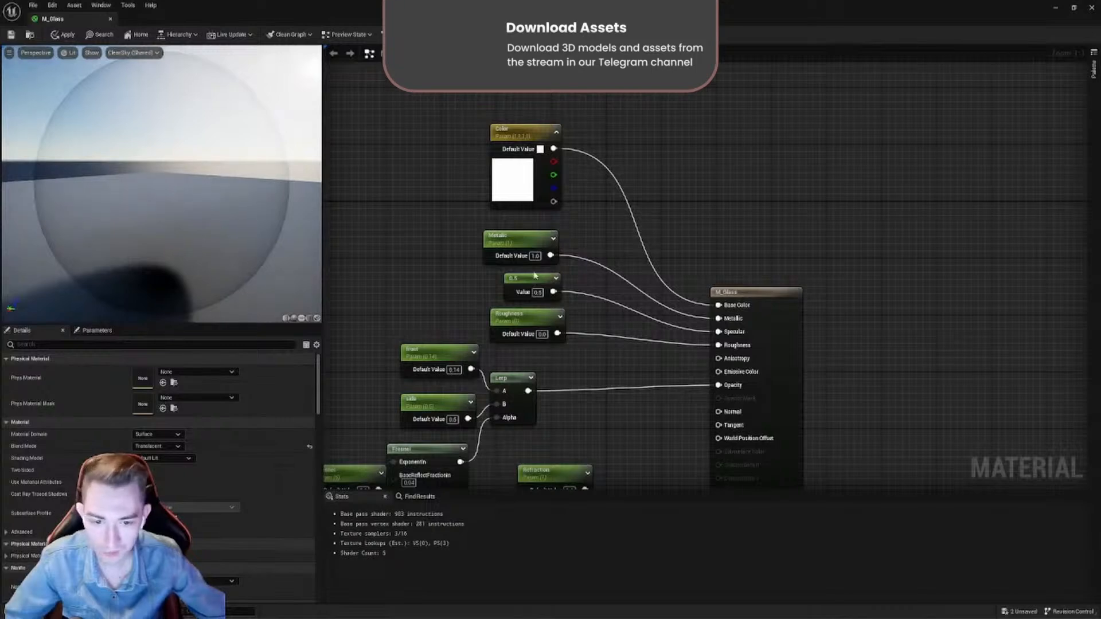
{"action": "left_click_drag", "start_coordinate": [512, 246], "coordinate": [521, 236]}
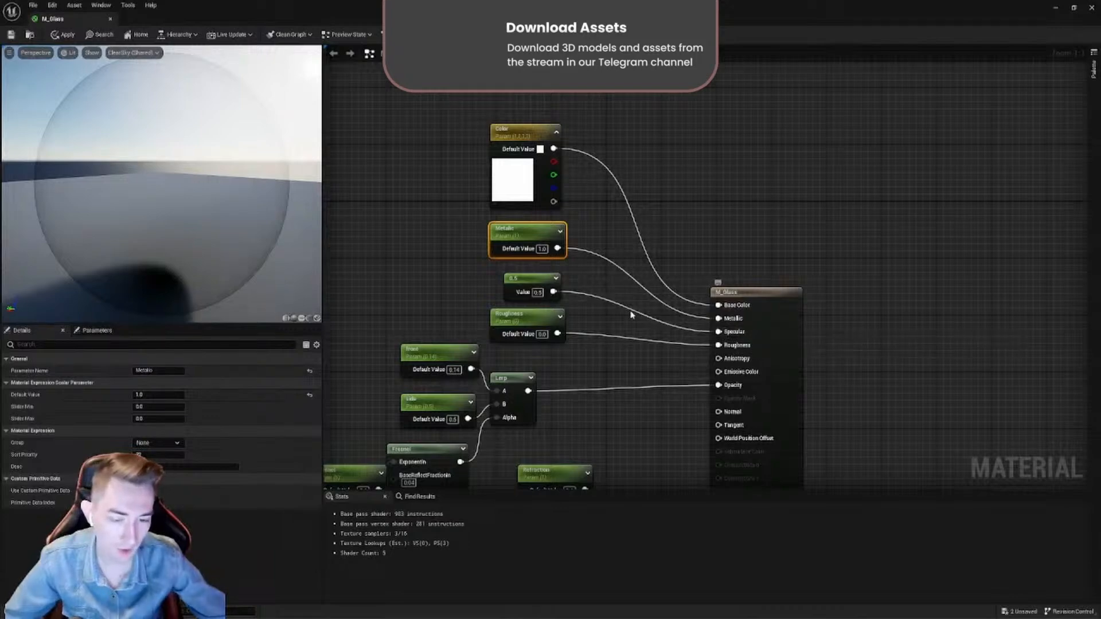
{"action": "left_click_drag", "start_coordinate": [525, 317], "coordinate": [525, 324]}
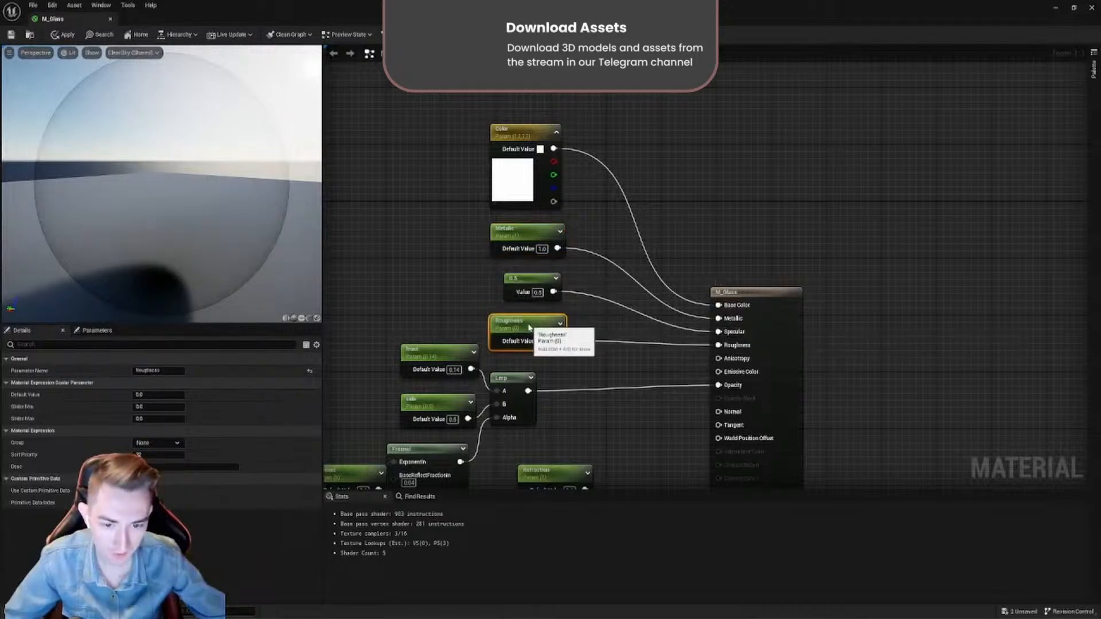
{"action": "left_click", "coordinate": [512, 287]}
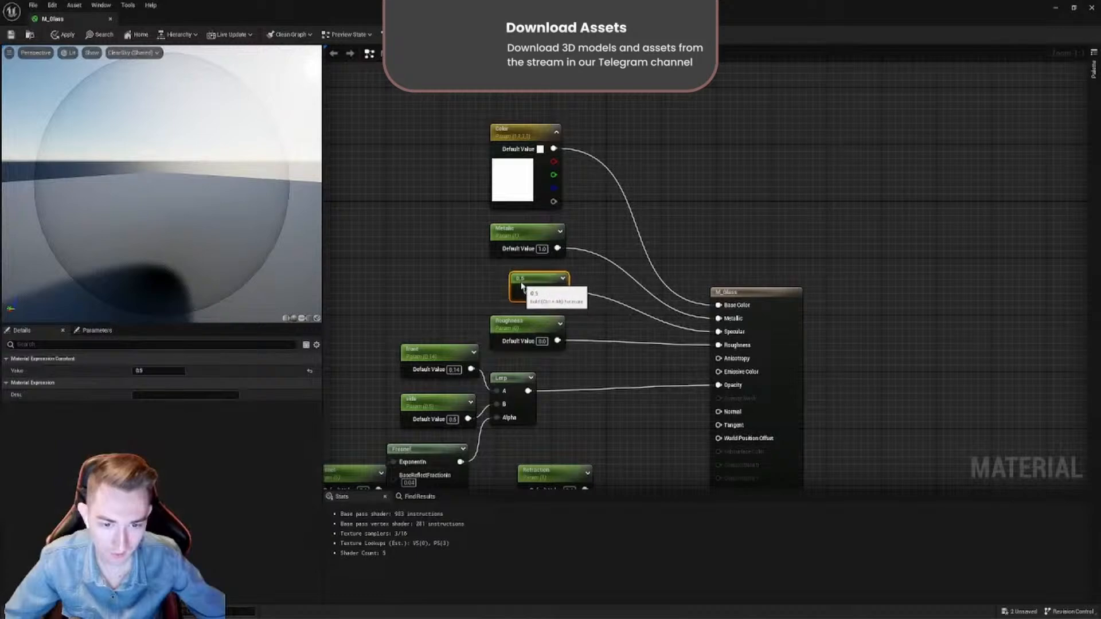
{"action": "left_click_drag", "start_coordinate": [516, 236], "coordinate": [516, 235]}
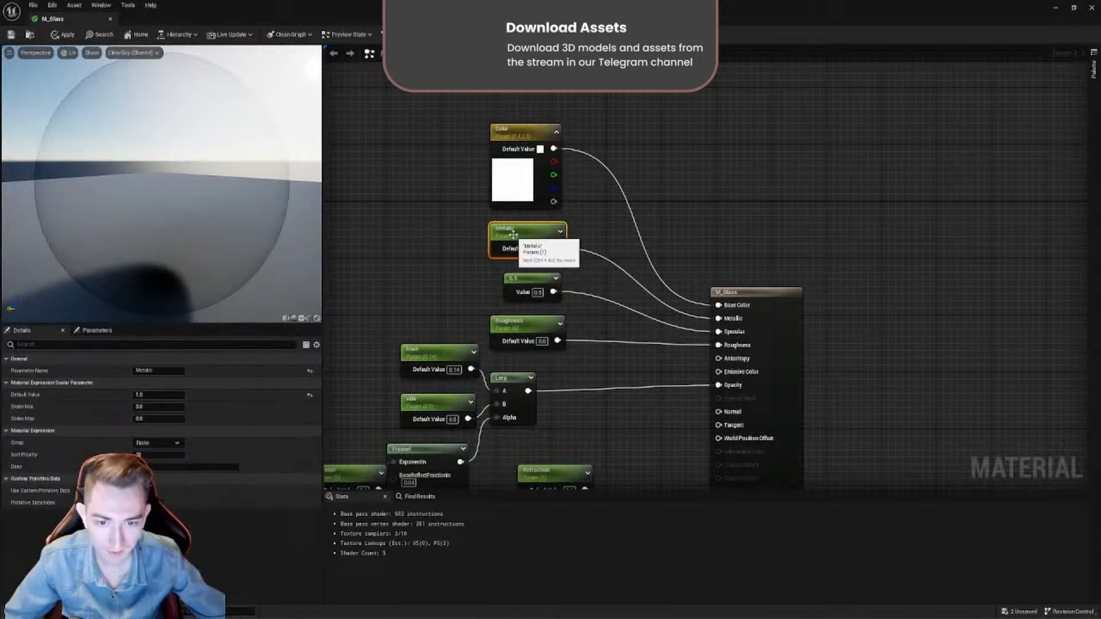
{"action": "left_click_drag", "start_coordinate": [520, 274], "coordinate": [528, 280]}
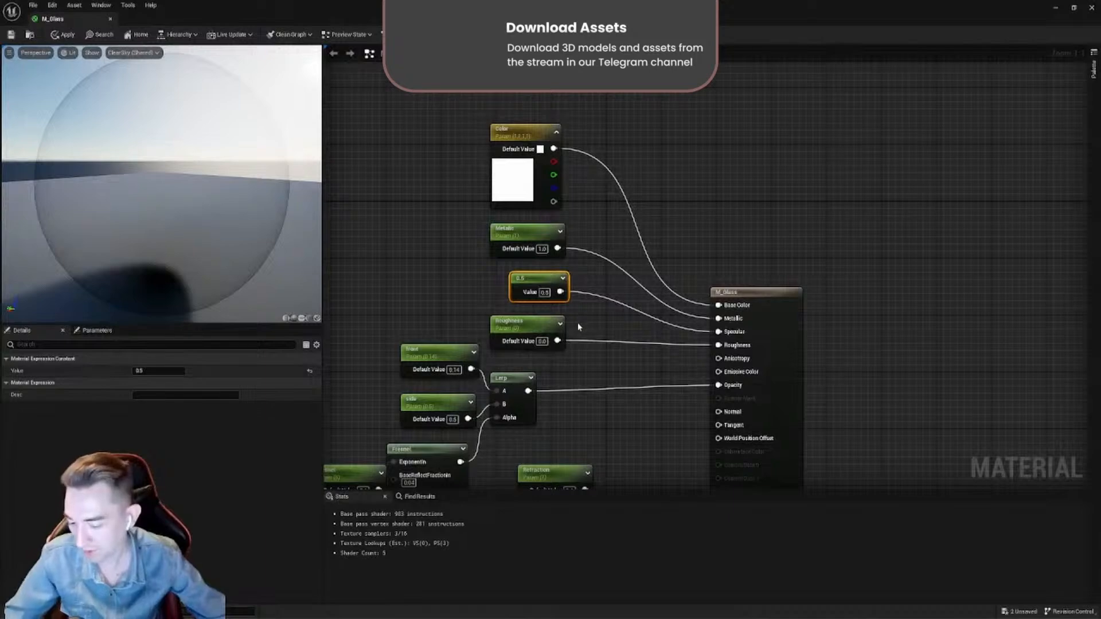
- Add a single-value Constant node beside the Color parameter and delete it again
{"action": "left_click", "coordinate": [658, 217]}
{"action": "left_click_drag", "start_coordinate": [681, 223], "coordinate": [665, 195]}
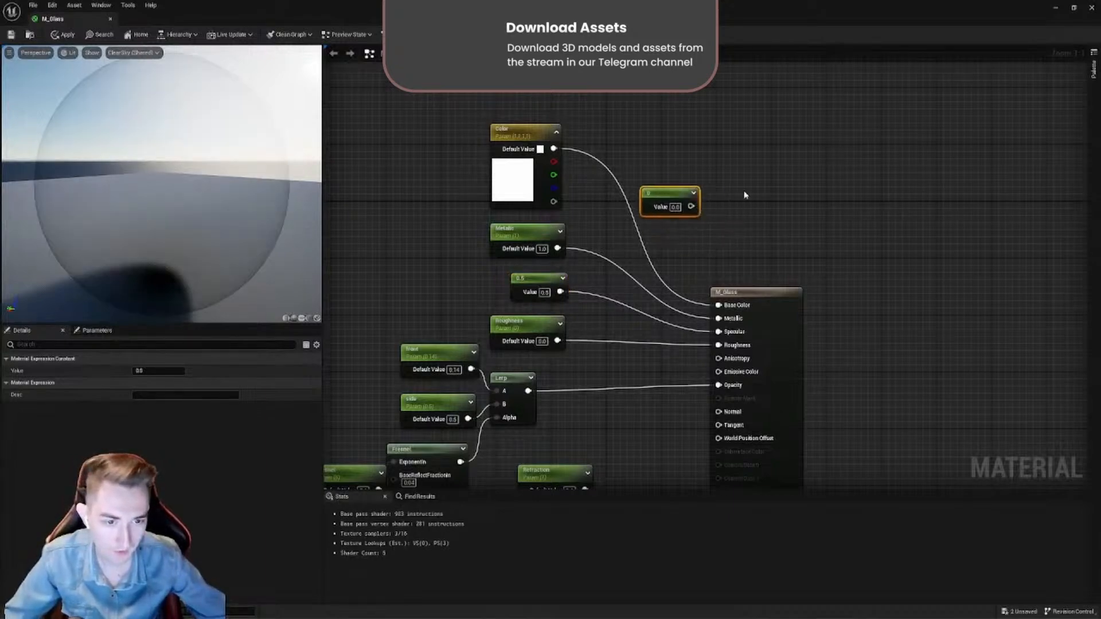
{"action": "key", "text": "Delete"}
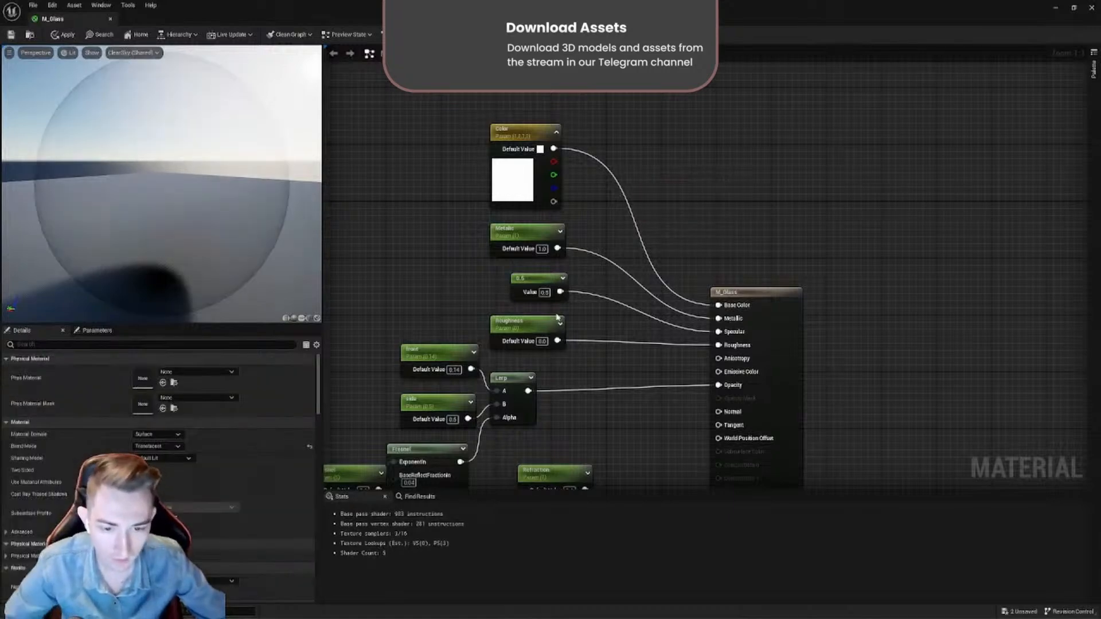
- Examine the Roughness parameter's link and the opacity and refraction nodes below it
{"action": "left_click", "coordinate": [534, 330]}
{"action": "left_click_drag", "start_coordinate": [682, 347], "coordinate": [718, 345]}
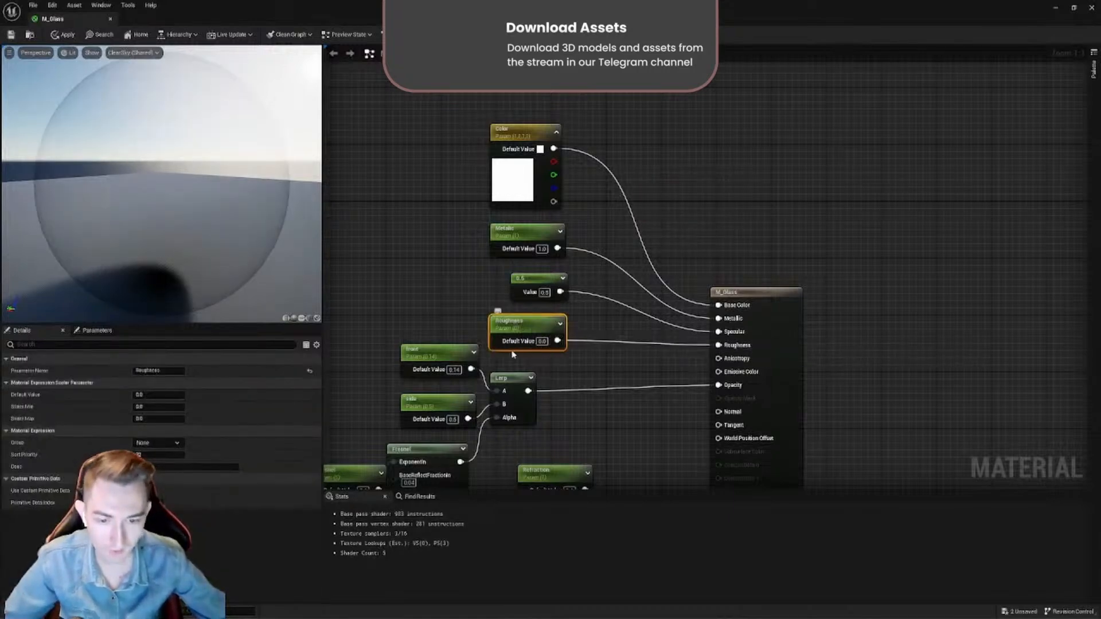
{"action": "right_click_drag", "start_coordinate": [516, 361], "coordinate": [603, 209]}
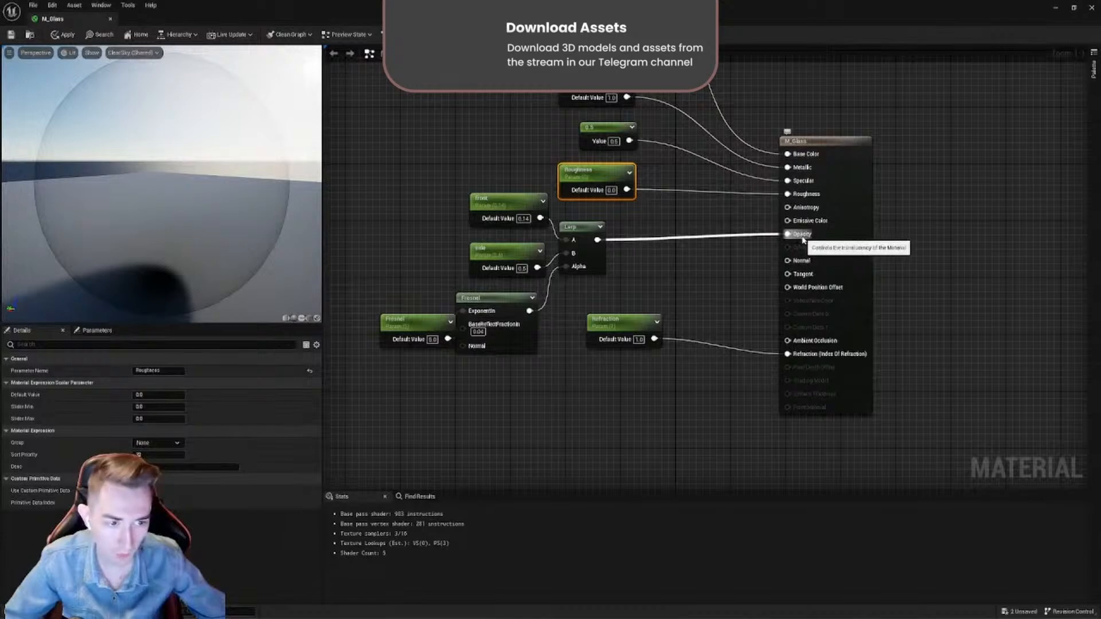
- Choose Translucent as the M_Glass blend mode and shift the result node slightly away from its inputs
{"action": "left_click", "coordinate": [817, 139]}
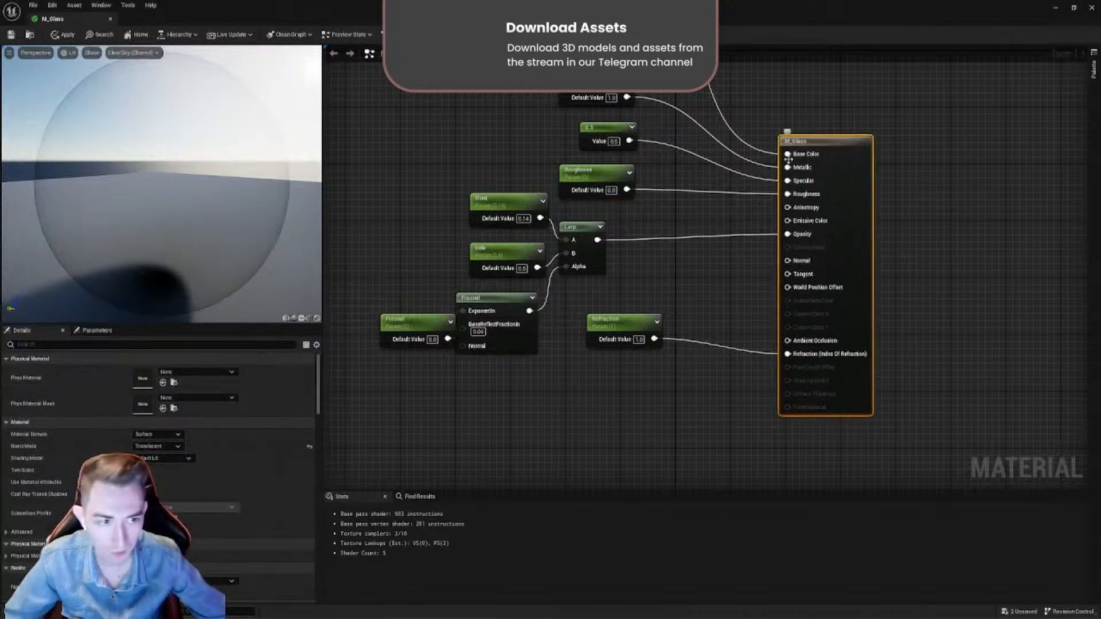
{"action": "mouse_move", "coordinate": [845, 146]}
{"action": "left_mouse_down"}
{"action": "mouse_move", "coordinate": [836, 142]}
{"action": "mouse_move", "coordinate": [845, 141]}
{"action": "left_mouse_up"}
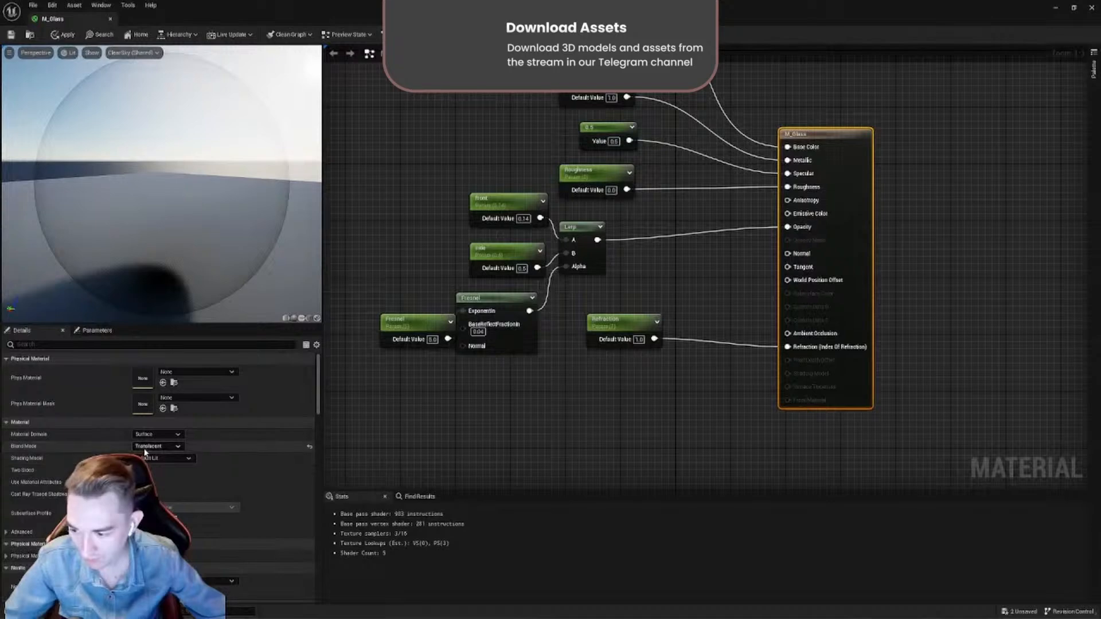
{"action": "left_click", "coordinate": [169, 448]}
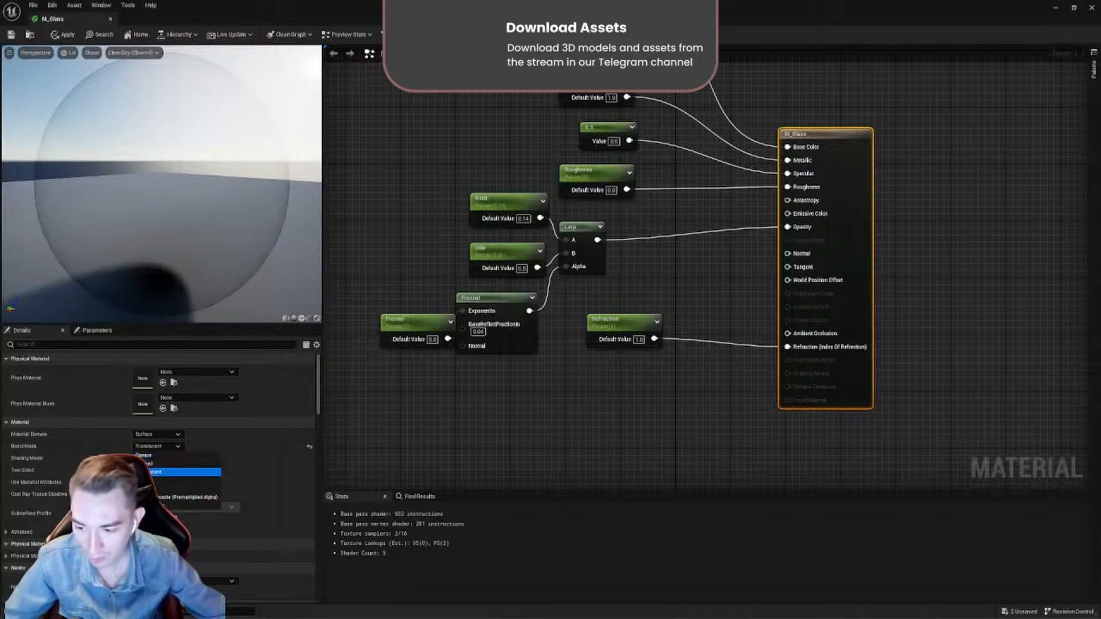
{"action": "left_click", "coordinate": [154, 471]}
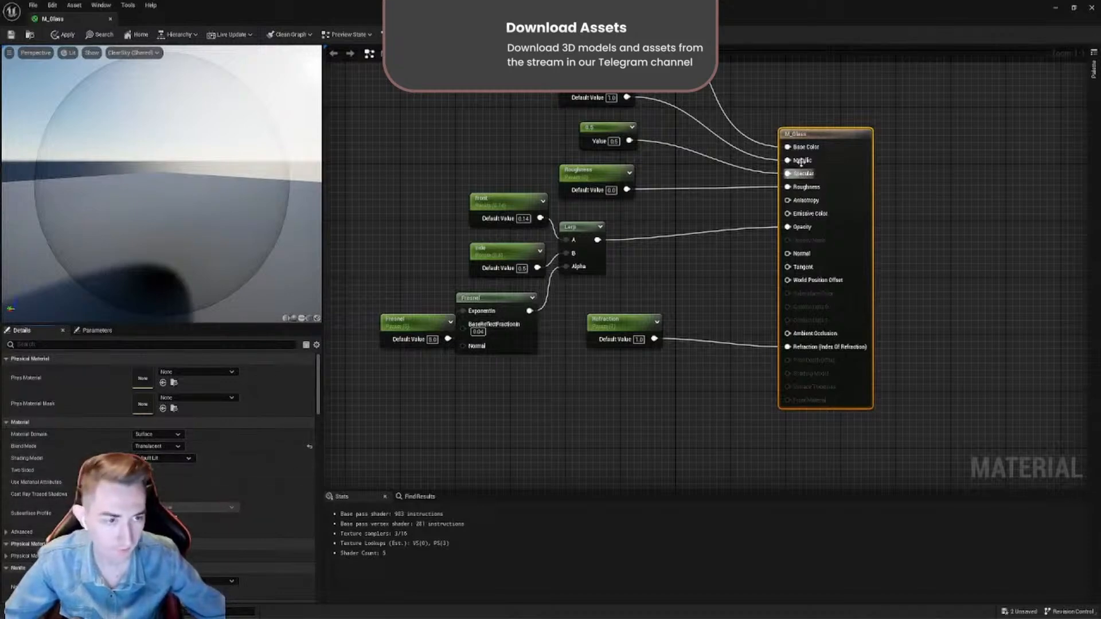
{"action": "left_click_drag", "start_coordinate": [820, 135], "coordinate": [833, 135]}
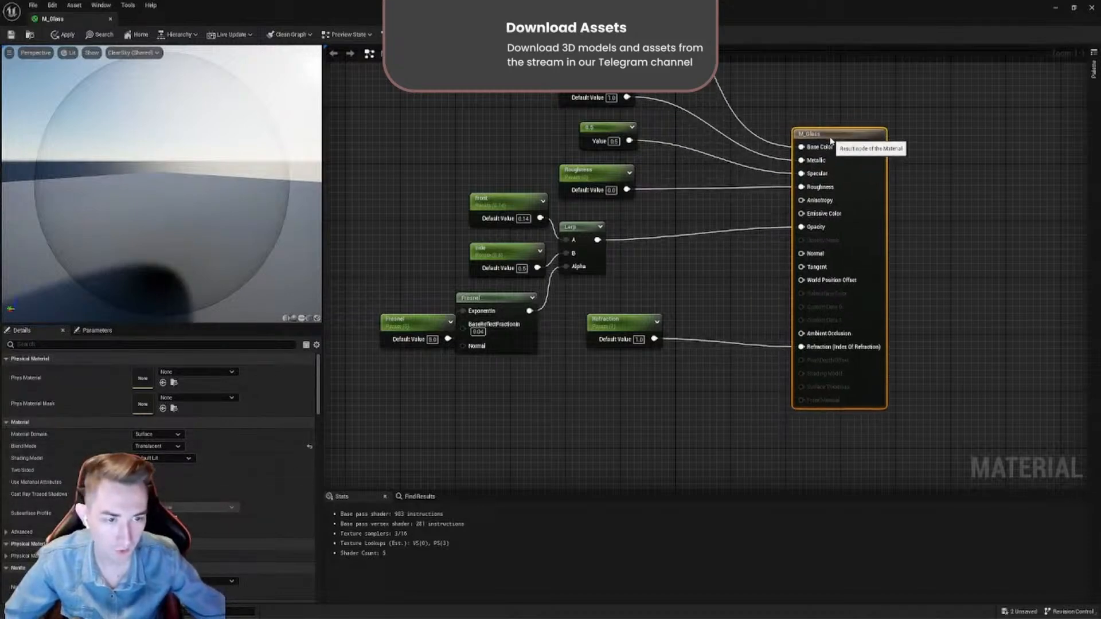
- Spread out the Refraction parameter, the opacity Lerp group and the Fresnel parameter below the Roughness parameter
{"action": "right_click_drag", "start_coordinate": [660, 265], "coordinate": [635, 290]}
{"action": "left_click_drag", "start_coordinate": [603, 360], "coordinate": [598, 460]}
{"action": "scroll", "coordinate": [623, 375], "scroll_direction": "down", "scroll_amount": 1}
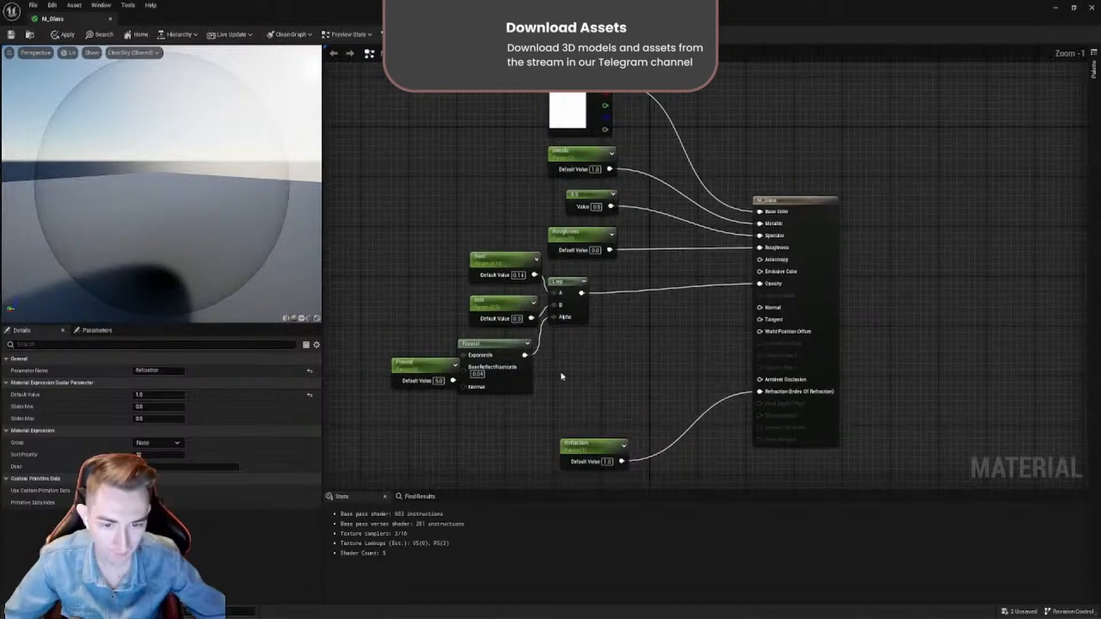
{"action": "left_click_drag", "start_coordinate": [565, 378], "coordinate": [422, 274]}
{"action": "left_click_drag", "start_coordinate": [571, 287], "coordinate": [669, 303]}
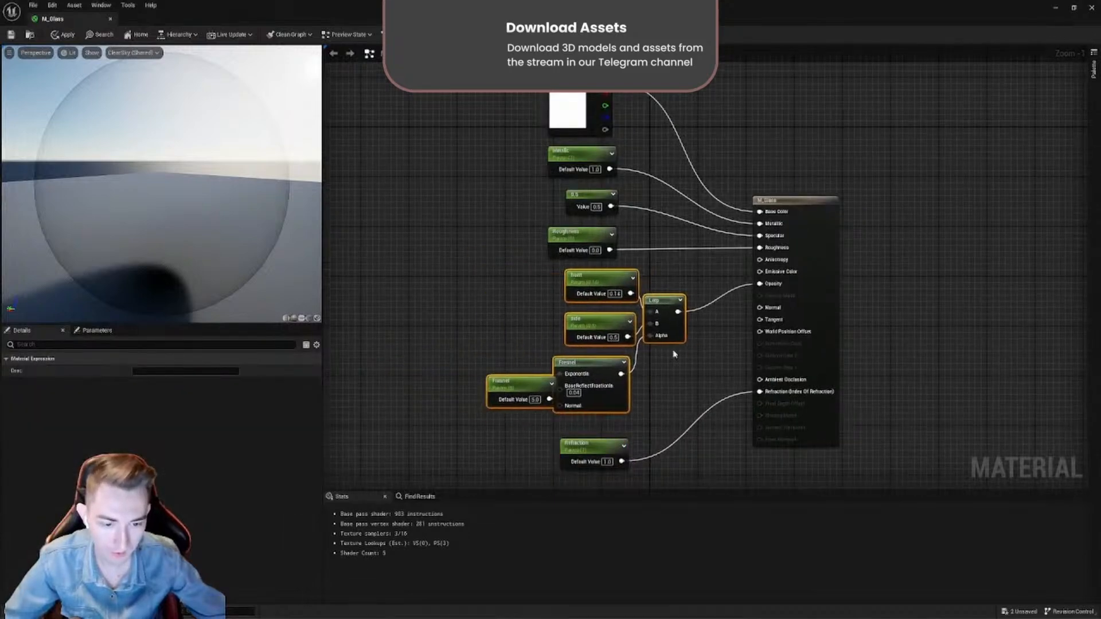
{"action": "left_click", "coordinate": [672, 355]}
{"action": "left_click_drag", "start_coordinate": [525, 392], "coordinate": [477, 367]}
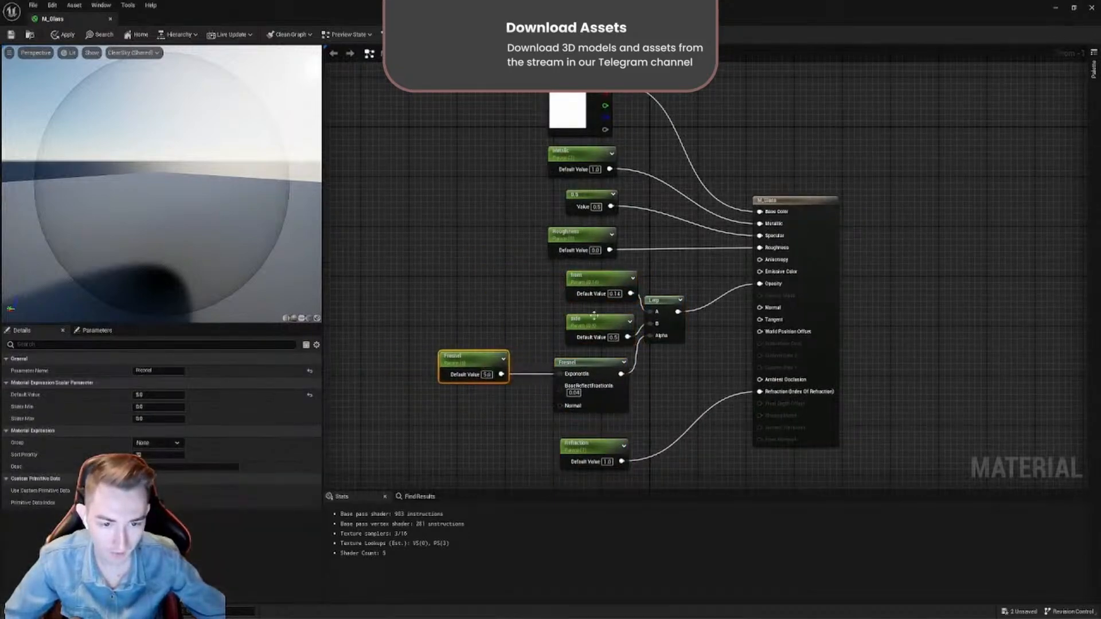
- Disconnect the Lerp from M_Glass Opacity and promote that input to a new Opacity parameter placed beside the result node
{"action": "scroll", "coordinate": [650, 327], "scroll_direction": "up", "scroll_amount": 1}
{"action": "left_click_drag", "start_coordinate": [674, 262], "coordinate": [427, 437]}
{"action": "right_click_drag", "start_coordinate": [633, 264], "coordinate": [536, 336]}
{"action": "left_click_drag", "start_coordinate": [503, 312], "coordinate": [598, 321]}
{"action": "mouse_move", "coordinate": [481, 301]}
{"action": "left_mouse_down"}
{"action": "mouse_move", "coordinate": [467, 296]}
{"action": "mouse_move", "coordinate": [481, 303]}
{"action": "left_mouse_up"}
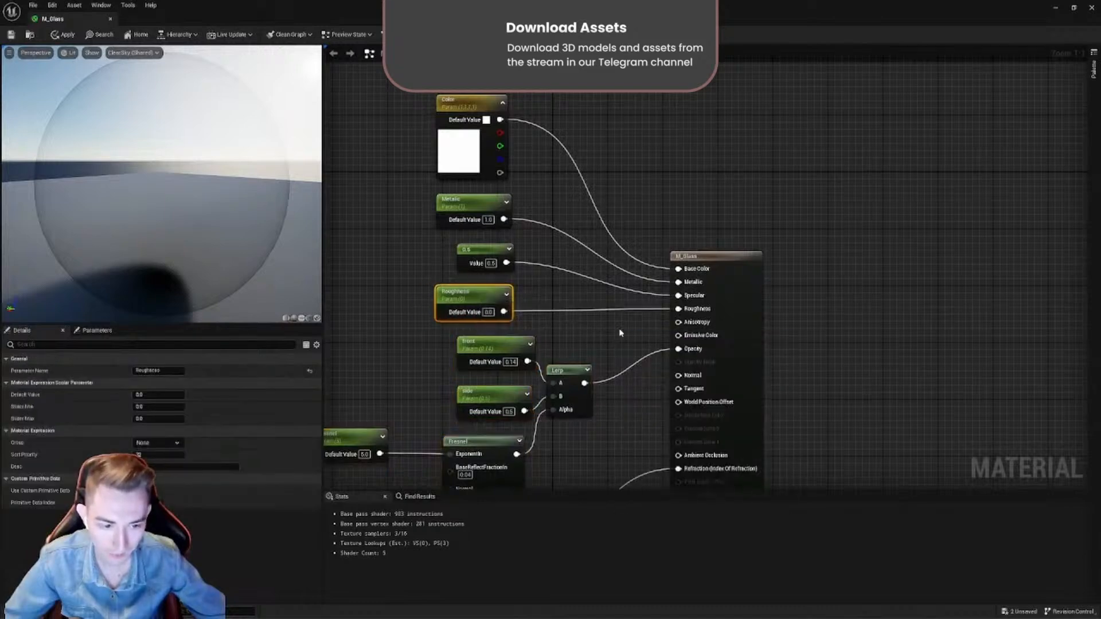
{"action": "left_click", "coordinate": [683, 350], "text": "alt"}
{"action": "right_click", "coordinate": [685, 351]}
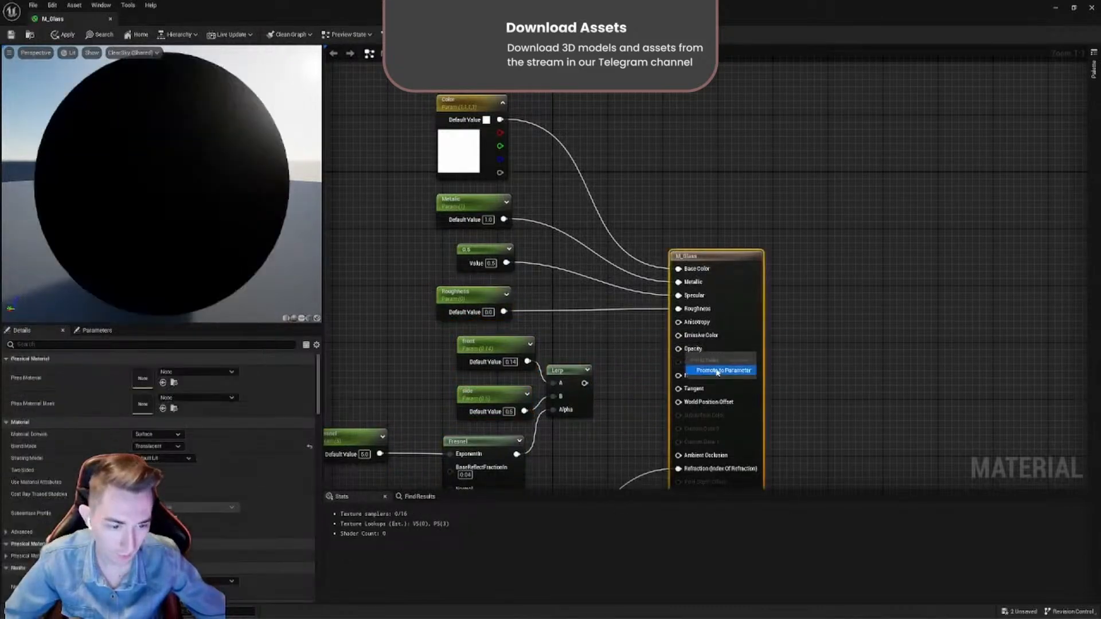
{"action": "left_click", "coordinate": [717, 369]}
{"action": "left_click_drag", "start_coordinate": [671, 281], "coordinate": [632, 337]}
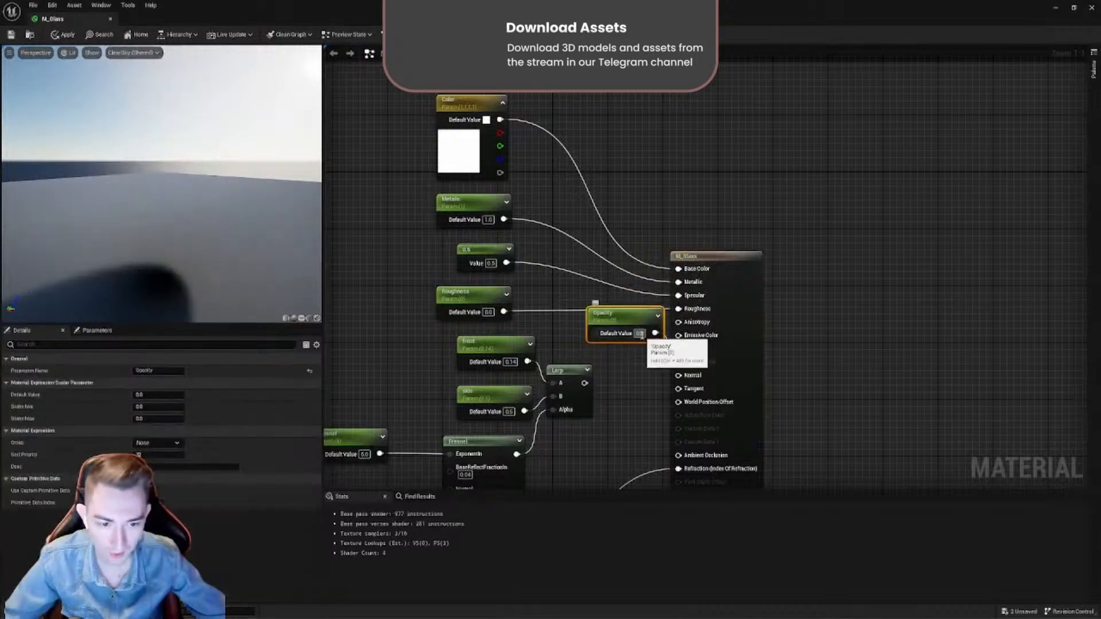
- Set the Opacity parameter's default value to 1 and rotate the glass preview
{"action": "left_click", "coordinate": [640, 334]}
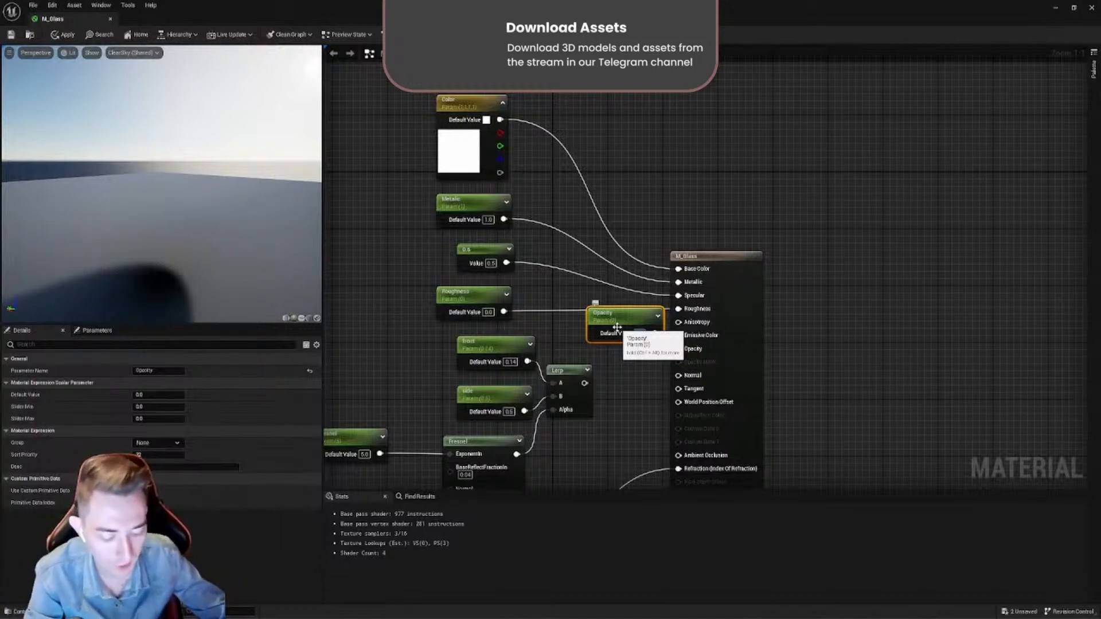
{"action": "type", "text": "1"}
{"action": "key", "text": "Return"}
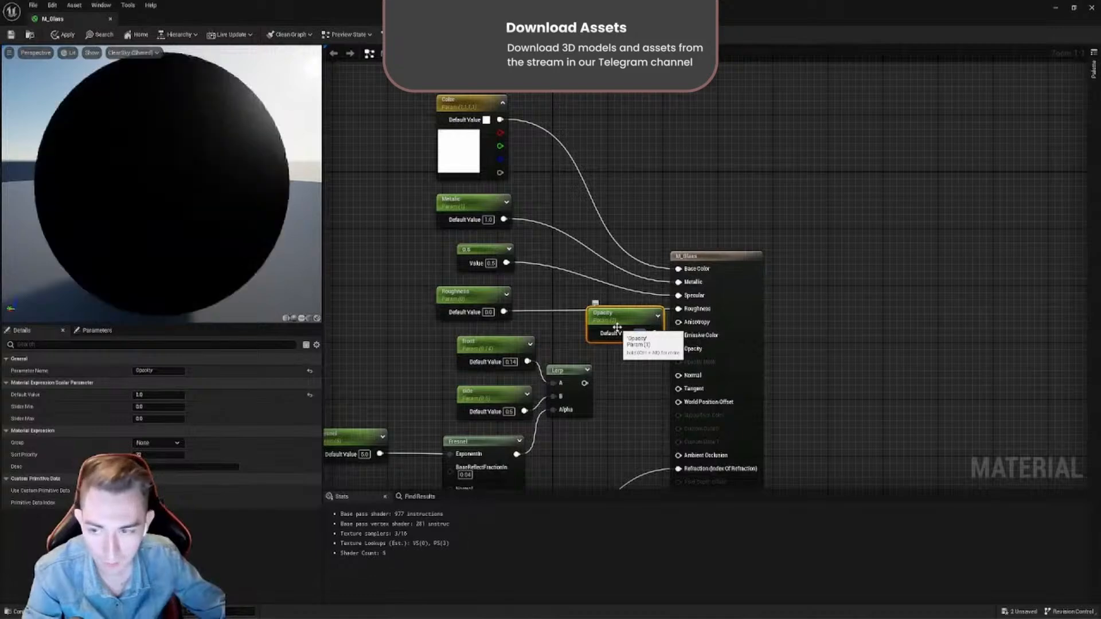
{"action": "left_click_drag", "start_coordinate": [282, 223], "coordinate": [184, 218]}
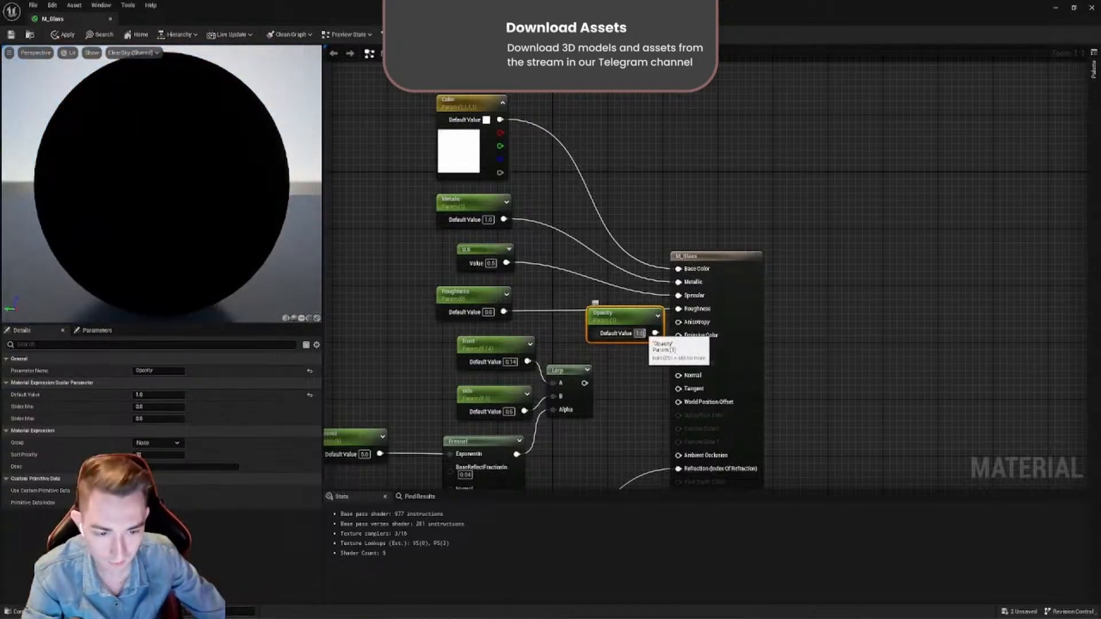
- Try Opacity default values of 0.1, 3 and 0.3, and view the glass preview from several angles
{"action": "key", "text": "Return"}
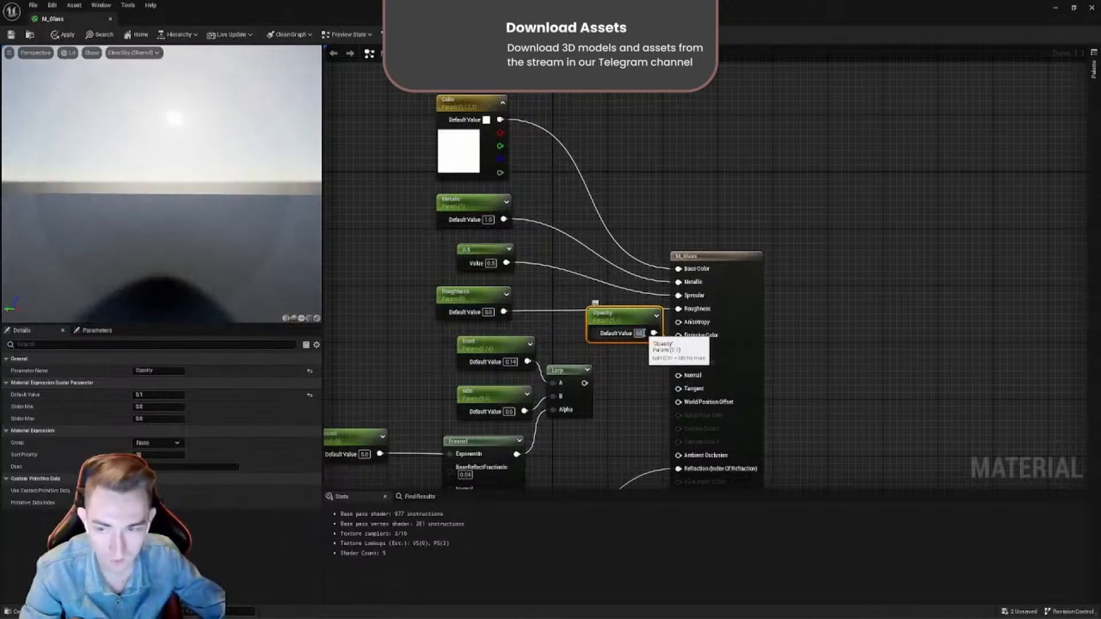
{"action": "type", "text": "3"}
{"action": "key", "text": "Return"}
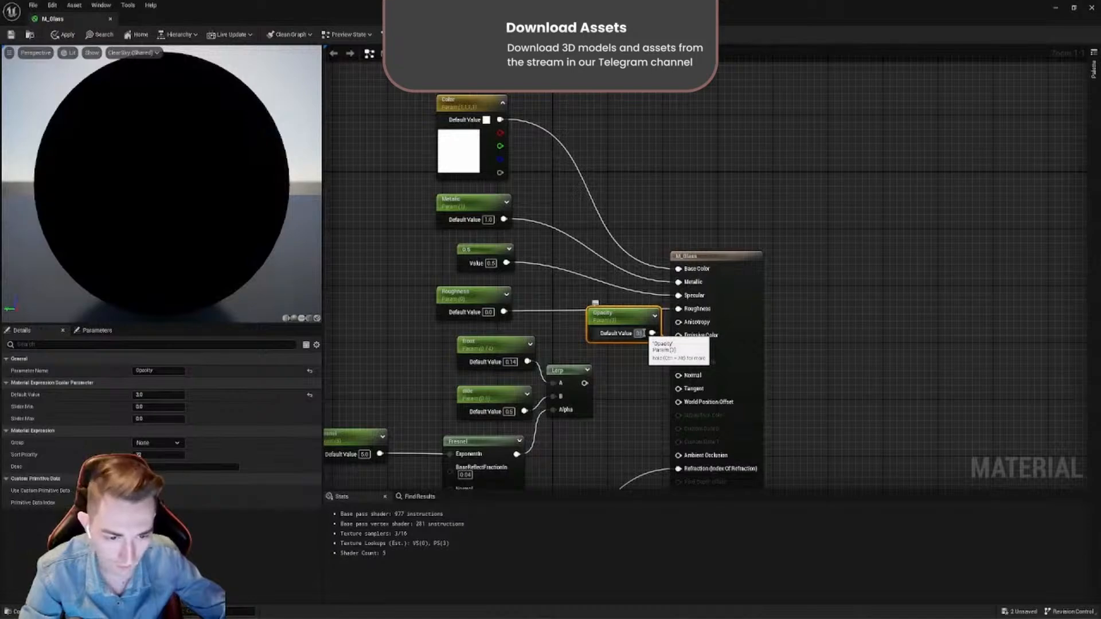
{"action": "type", "text": "0"}
{"action": "key", "text": "Return"}
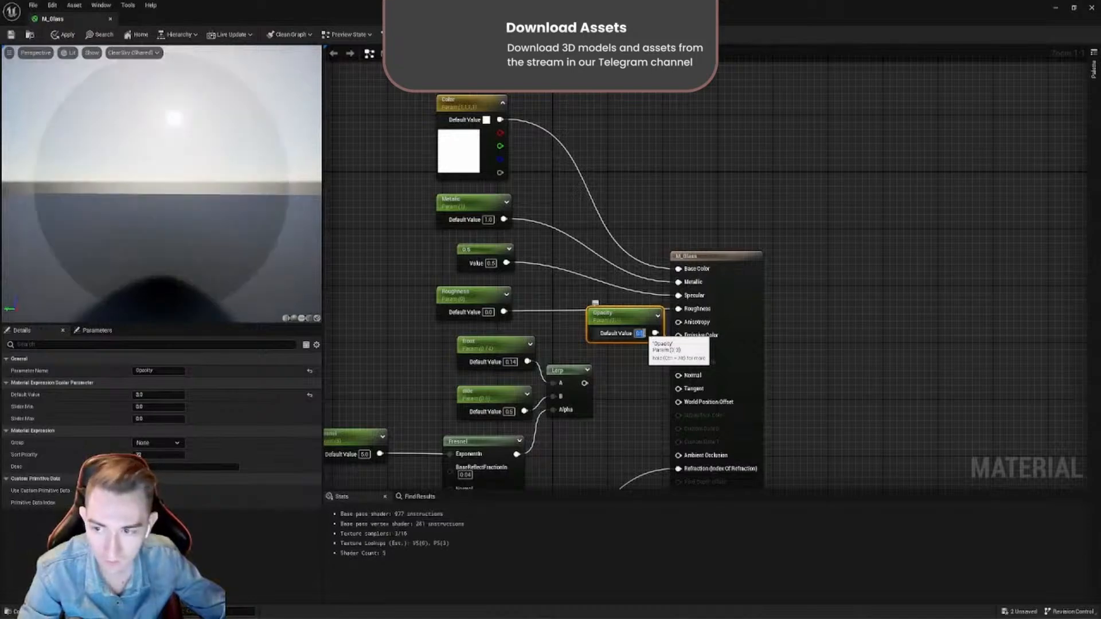
{"action": "left_click_drag", "start_coordinate": [172, 189], "coordinate": [223, 166]}
{"action": "left_click_drag", "start_coordinate": [195, 101], "coordinate": [198, 157]}
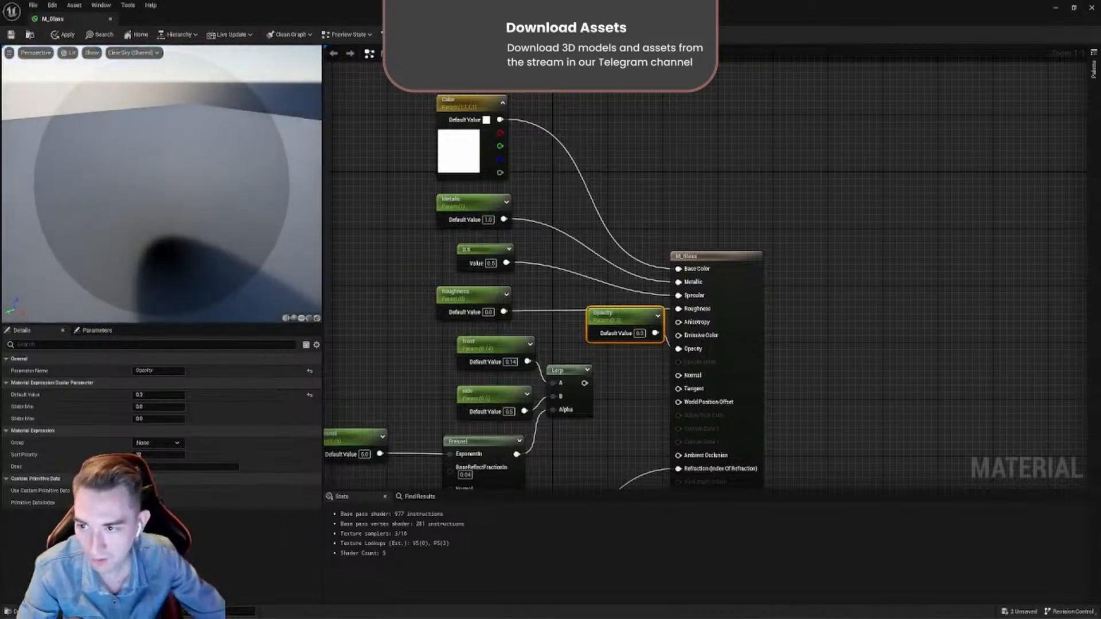
{"action": "left_click_drag", "start_coordinate": [195, 101], "coordinate": [209, 86]}
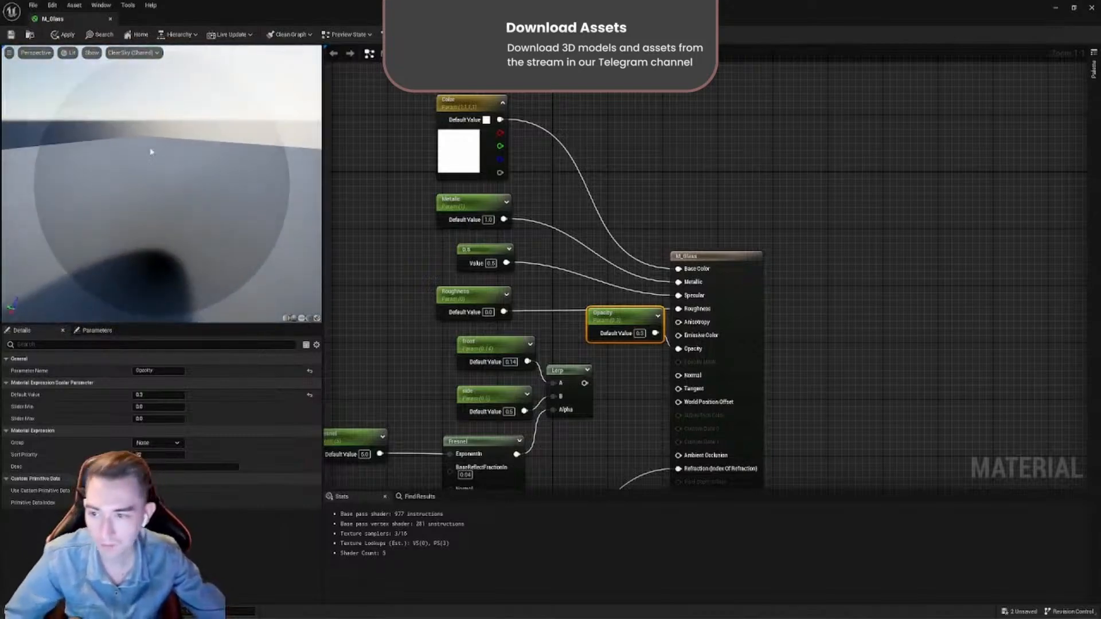
{"action": "left_click_drag", "start_coordinate": [149, 229], "coordinate": [175, 175]}
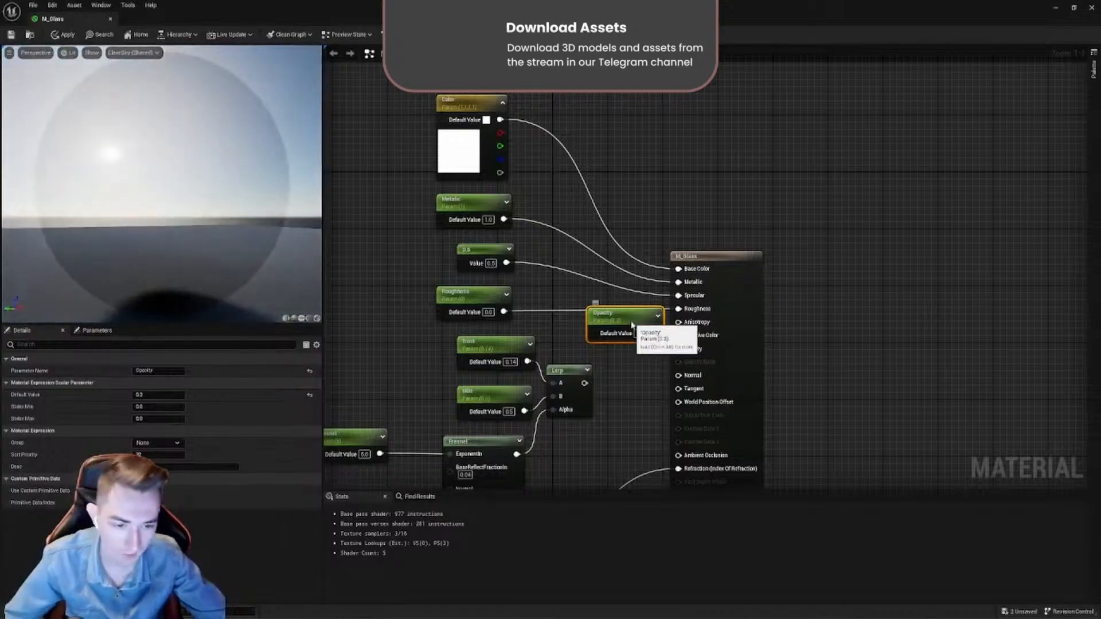
- Delete the Opacity parameter and link the Lerp output back to the M_Glass Opacity input
{"action": "key", "text": "Delete"}
{"action": "left_click_drag", "start_coordinate": [585, 384], "coordinate": [678, 349]}
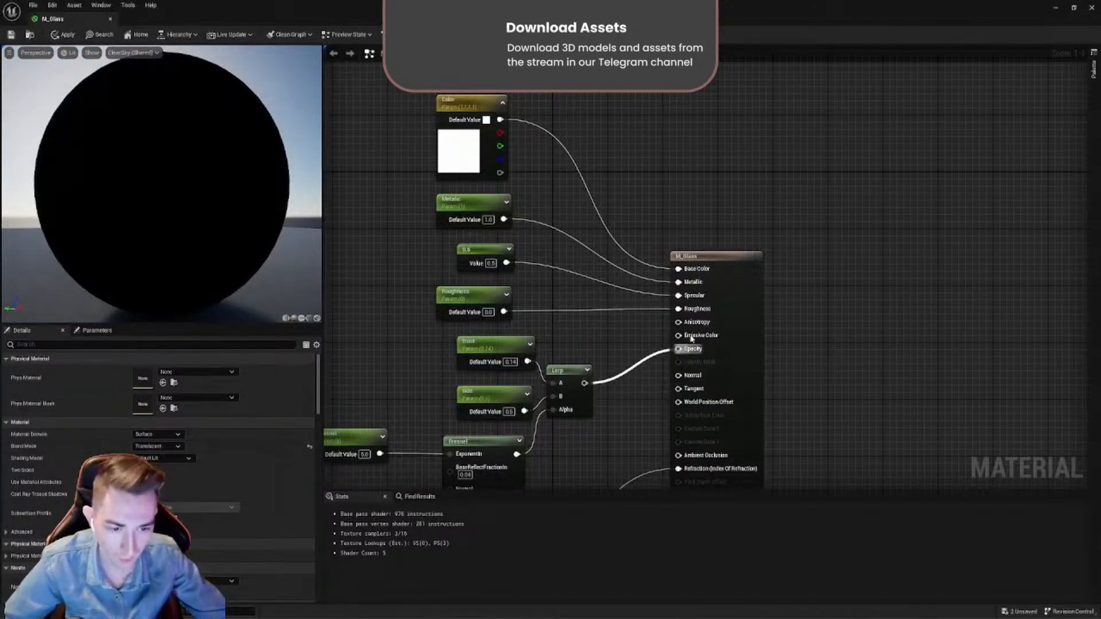
{"action": "left_click_drag", "start_coordinate": [723, 258], "coordinate": [735, 277]}
{"action": "left_click", "coordinate": [670, 267]}
- Move the opacity Lerp group and the Refraction parameter lower to leave space below Roughness
{"action": "scroll", "coordinate": [670, 266], "scroll_direction": "down", "scroll_amount": 3}
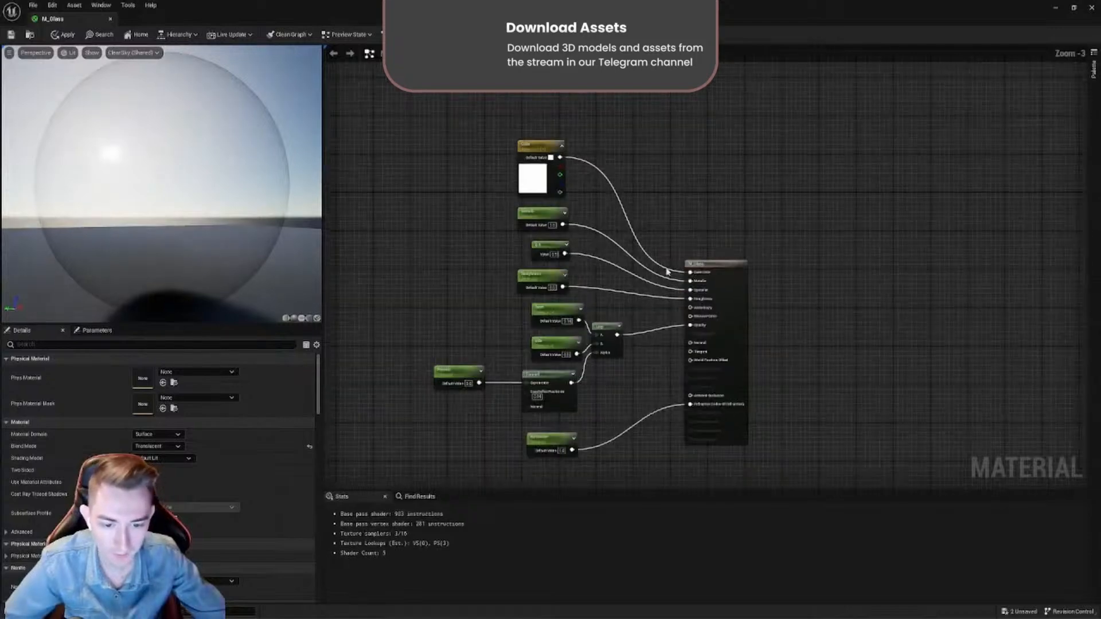
{"action": "right_click_drag", "start_coordinate": [669, 270], "coordinate": [788, 212]}
{"action": "scroll", "coordinate": [711, 315], "scroll_direction": "up", "scroll_amount": 1}
{"action": "left_click_drag", "start_coordinate": [739, 339], "coordinate": [571, 260]}
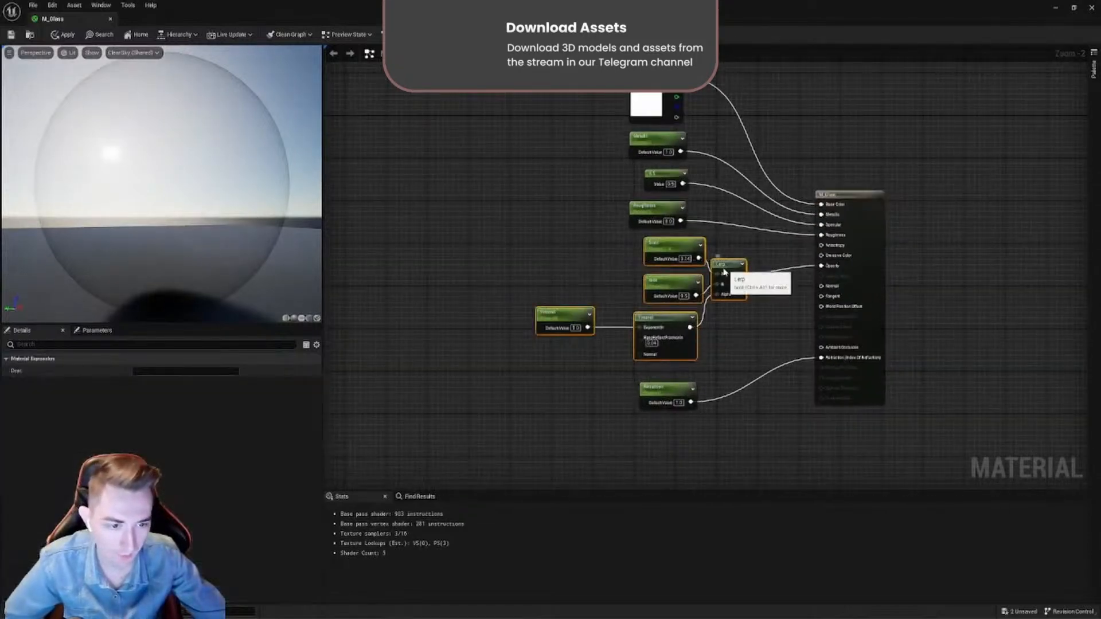
{"action": "left_click_drag", "start_coordinate": [724, 268], "coordinate": [698, 277]}
{"action": "left_click_drag", "start_coordinate": [670, 388], "coordinate": [676, 426]}
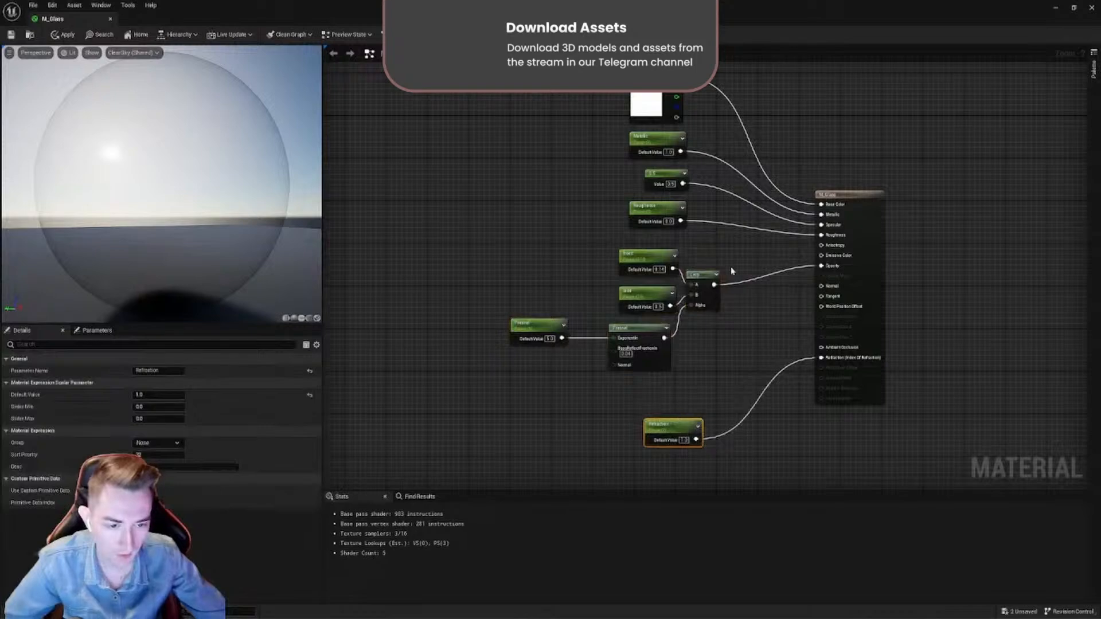
{"action": "left_click_drag", "start_coordinate": [737, 253], "coordinate": [511, 386]}
{"action": "left_click_drag", "start_coordinate": [703, 279], "coordinate": [744, 290]}
{"action": "left_click", "coordinate": [527, 286]}
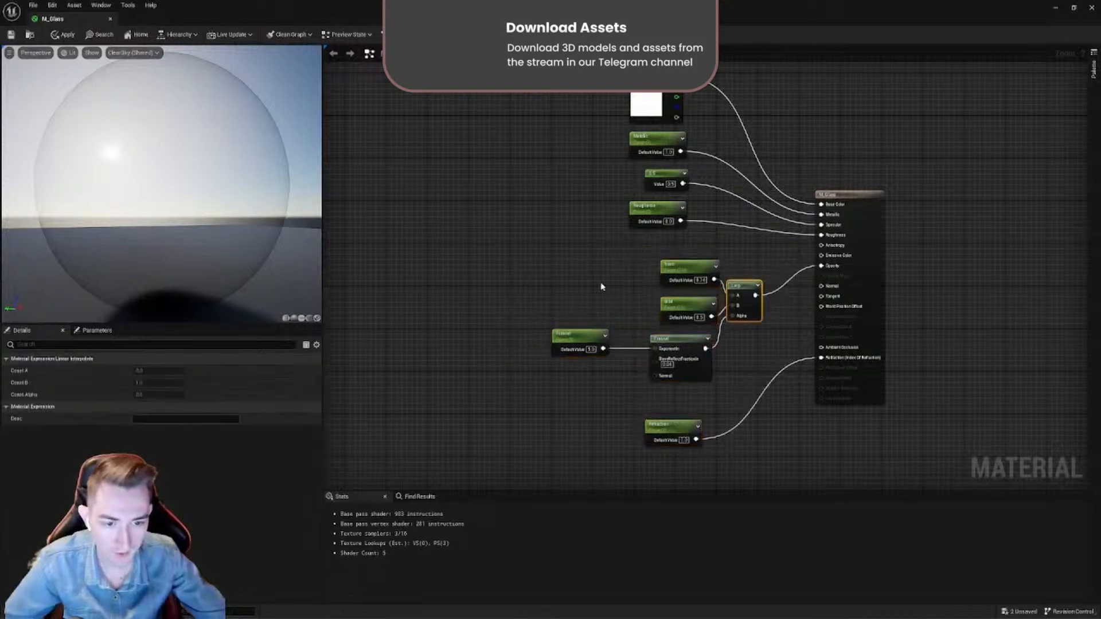
{"action": "left_click_drag", "start_coordinate": [345, 16], "coordinate": [748, 292]}
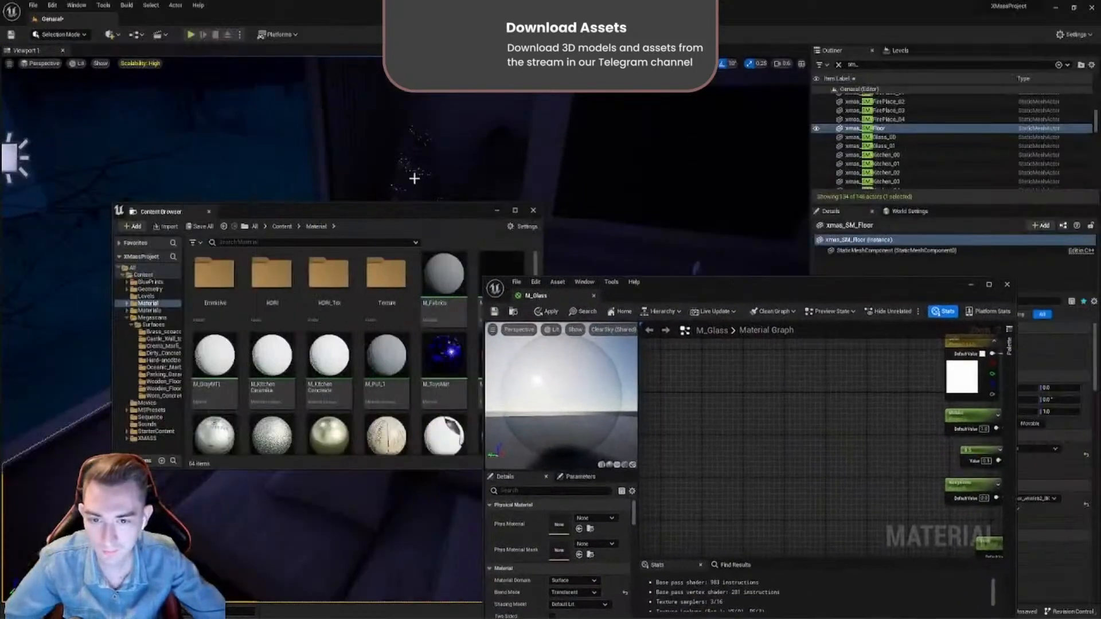
{"action": "double_click", "coordinate": [699, 295]}
- Line up the Front, Side and Fresnel nodes beside the Lerp and level the Fresnel parameter with its node
{"action": "left_click", "coordinate": [645, 258]}
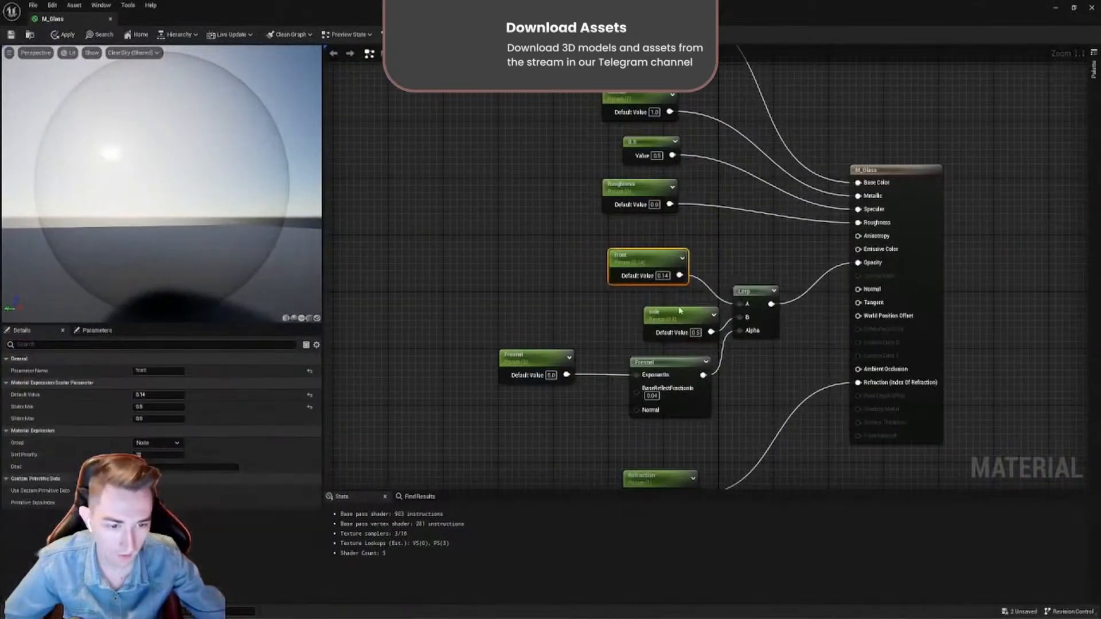
{"action": "left_click_drag", "start_coordinate": [680, 310], "coordinate": [644, 311]}
{"action": "left_click_drag", "start_coordinate": [753, 285], "coordinate": [745, 280]}
{"action": "left_click_drag", "start_coordinate": [680, 366], "coordinate": [657, 373]}
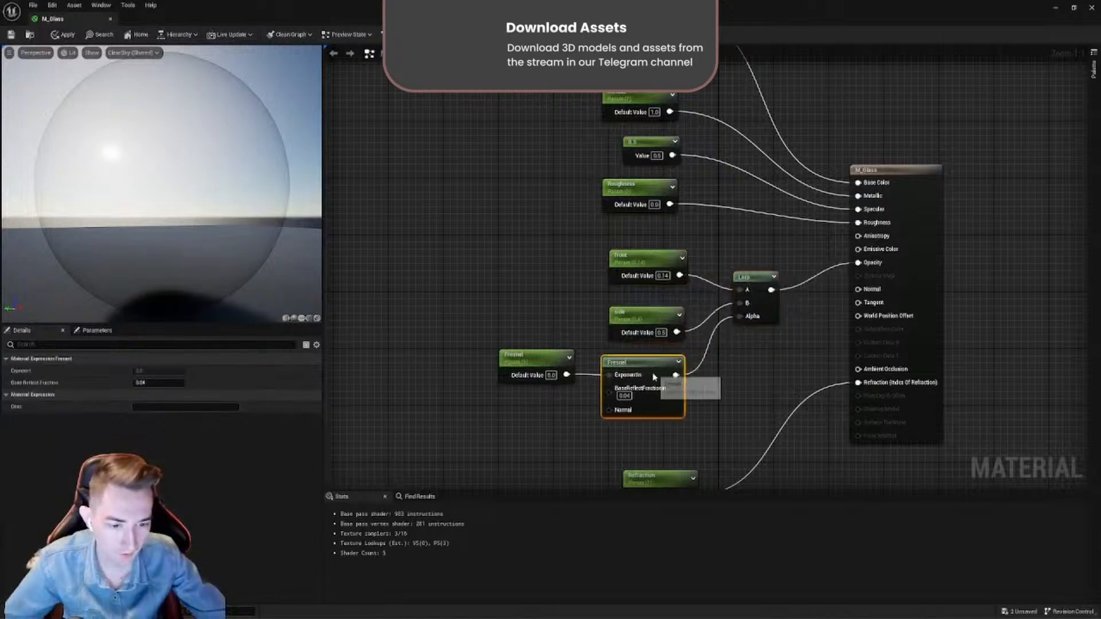
{"action": "left_click_drag", "start_coordinate": [647, 265], "coordinate": [646, 272]}
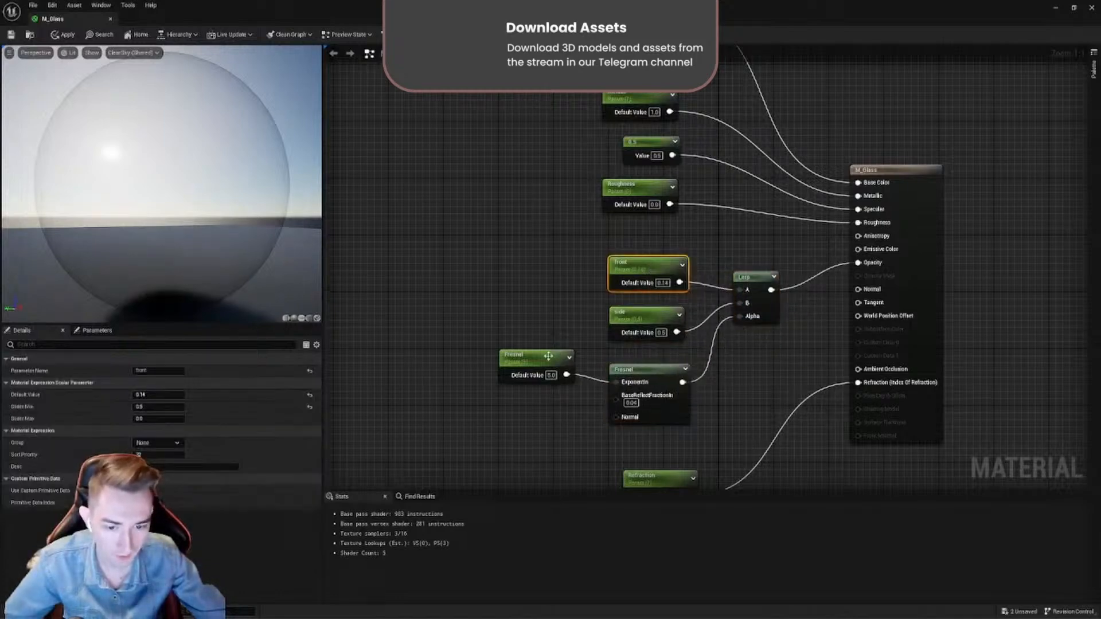
{"action": "left_click_drag", "start_coordinate": [549, 357], "coordinate": [549, 366]}
{"action": "left_click_drag", "start_coordinate": [674, 433], "coordinate": [526, 377]}
{"action": "left_click", "coordinate": [540, 400]}
- Add a second Fresnel node near the Front parameter and delete it again
{"action": "right_click", "coordinate": [552, 323]}
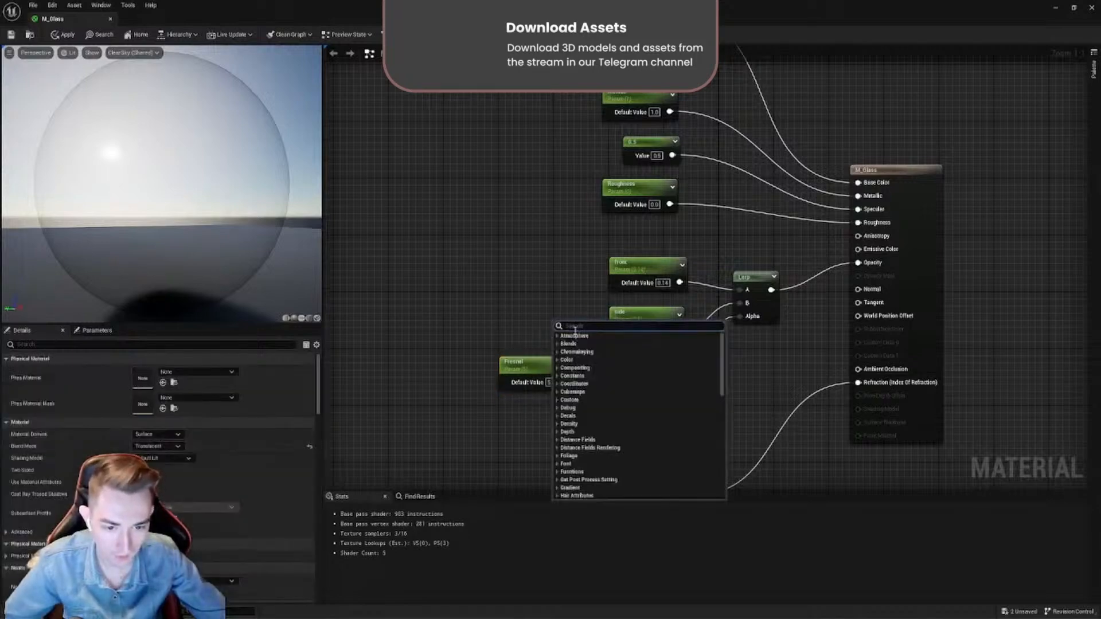
{"action": "right_click", "coordinate": [535, 262]}
{"action": "right_click", "coordinate": [534, 262]}
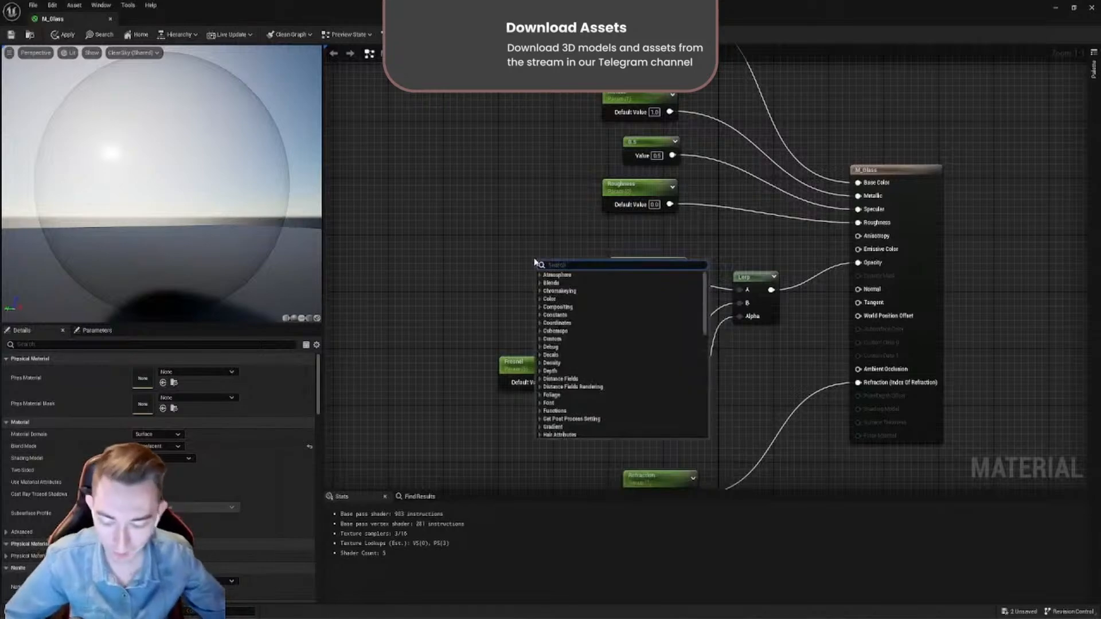
{"action": "type", "text": "fresnel"}
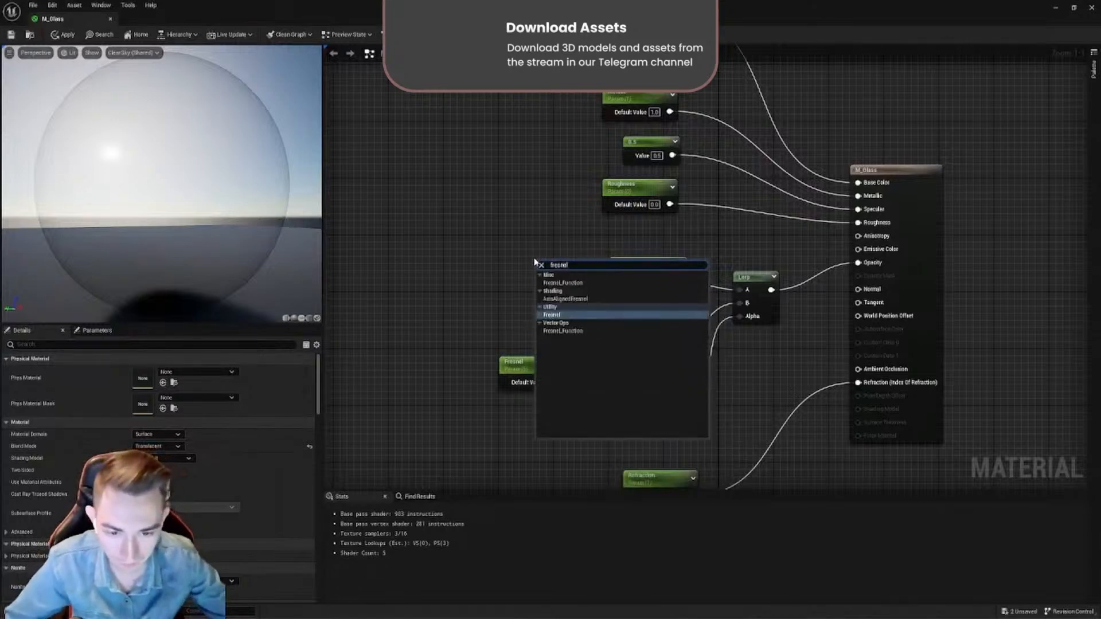
{"action": "left_click", "coordinate": [552, 315]}
{"action": "left_click_drag", "start_coordinate": [613, 261], "coordinate": [552, 219]}
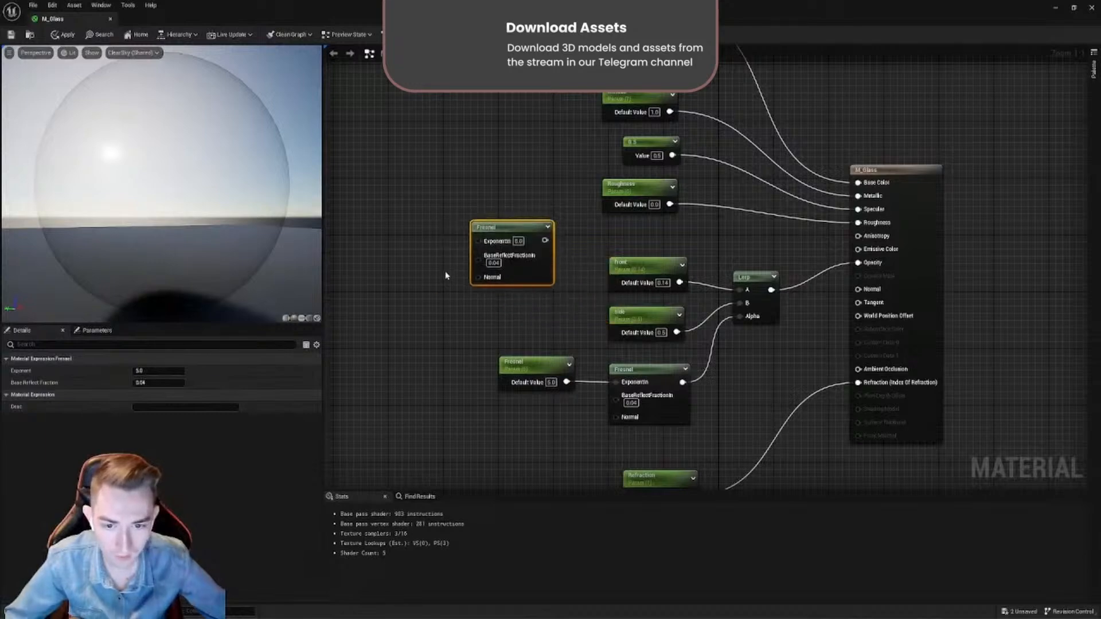
{"action": "key", "text": "Delete"}
- Shift the Fresnel parameter away from its node, rotate the glass preview and nudge the Front parameter
{"action": "left_click_drag", "start_coordinate": [533, 367], "coordinate": [519, 367]}
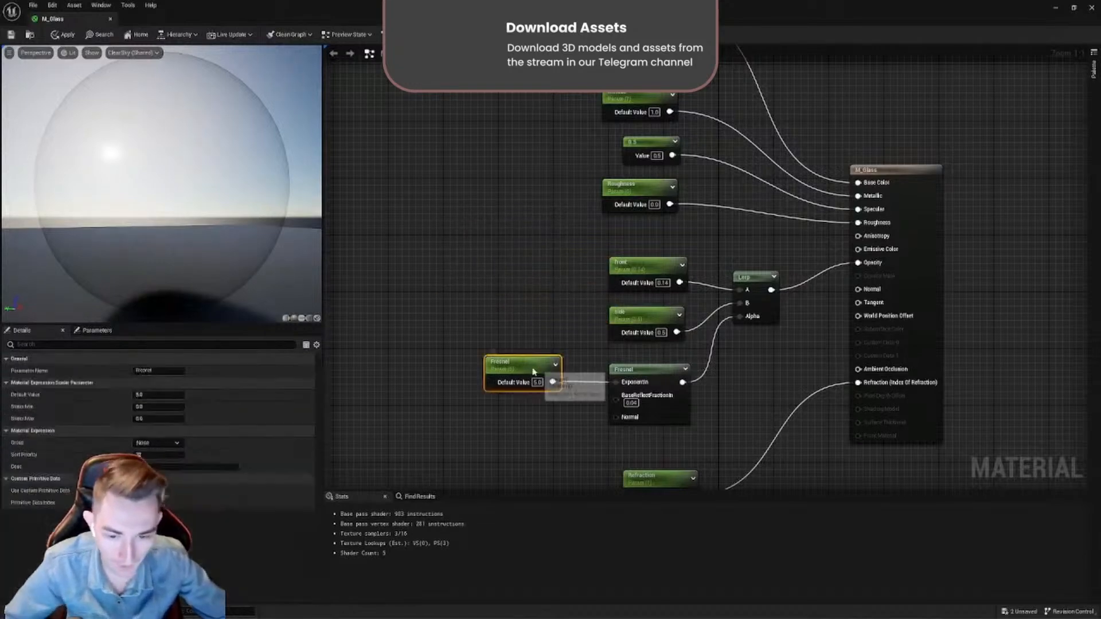
{"action": "left_click", "coordinate": [644, 377]}
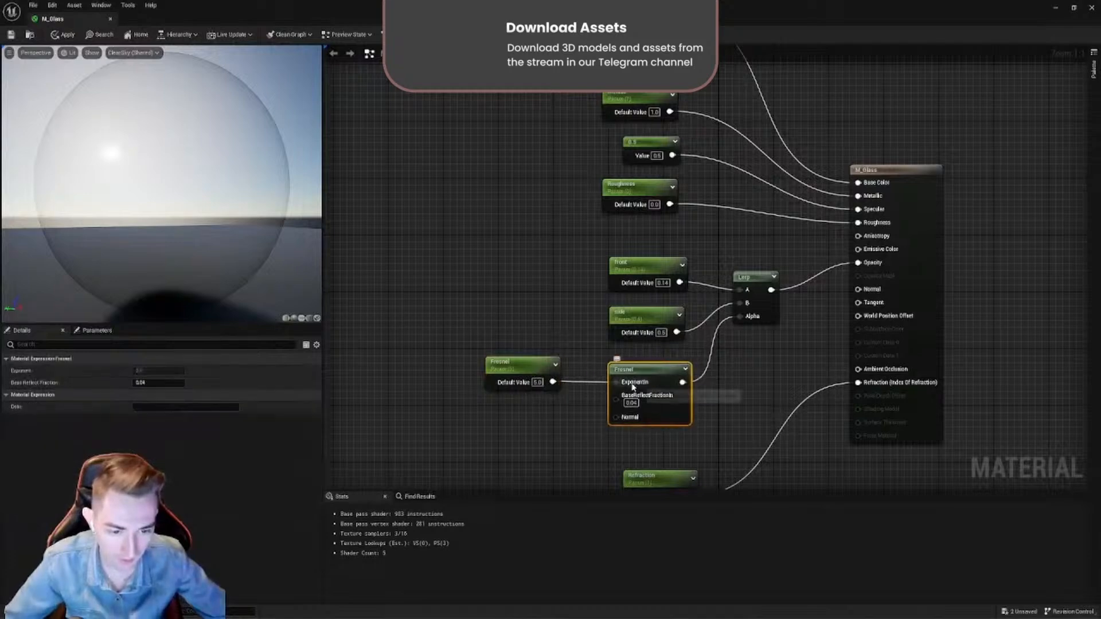
{"action": "left_click", "coordinate": [519, 370]}
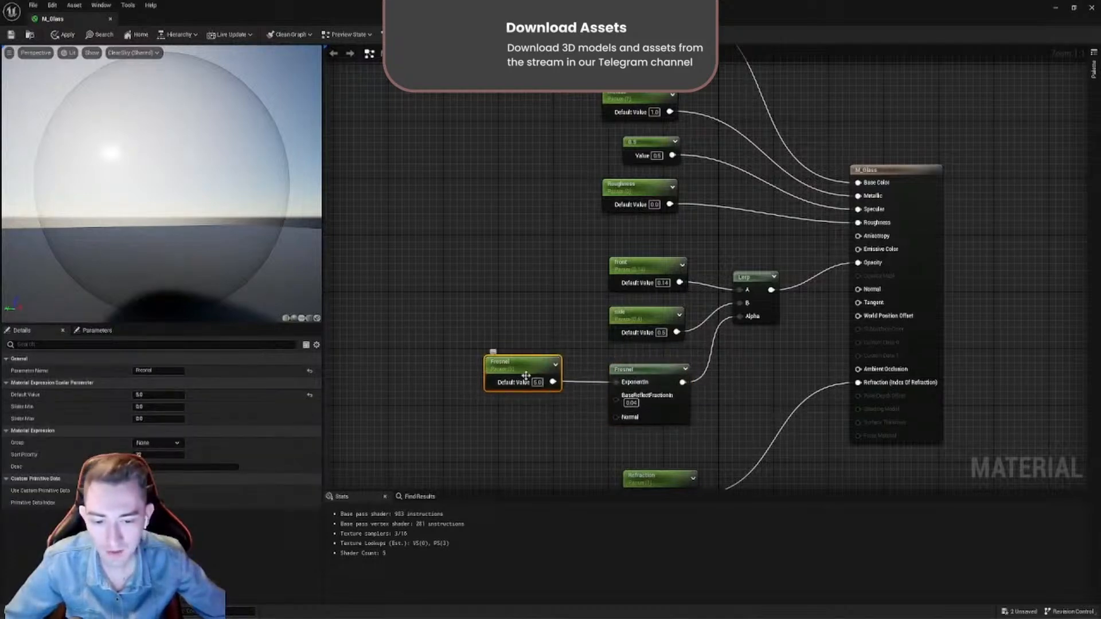
{"action": "left_click_drag", "start_coordinate": [251, 211], "coordinate": [177, 151]}
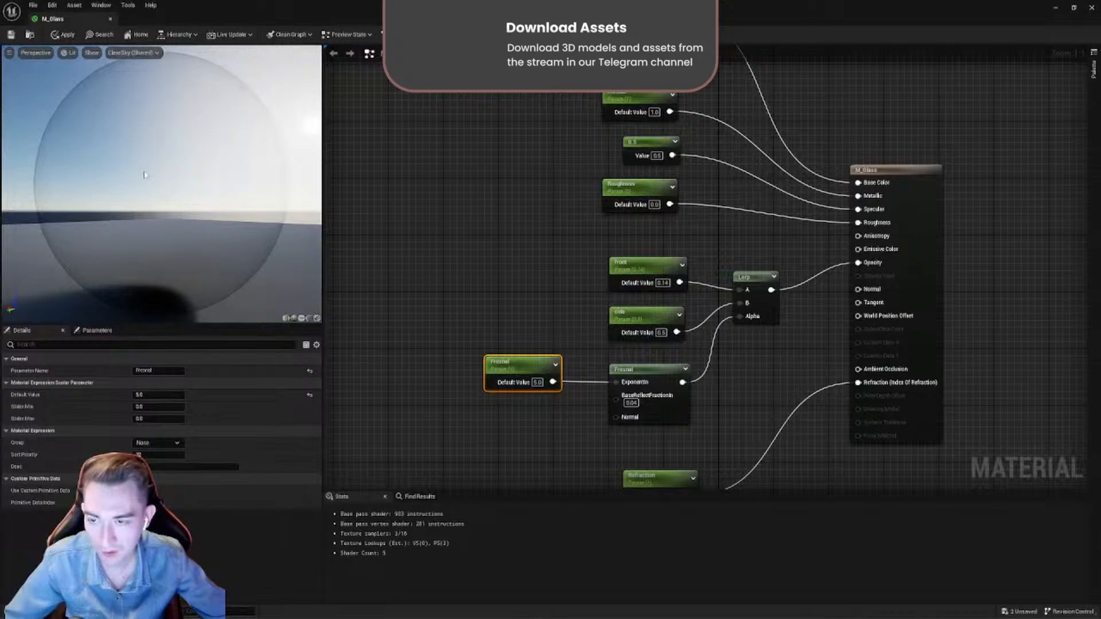
{"action": "left_click", "coordinate": [638, 263]}
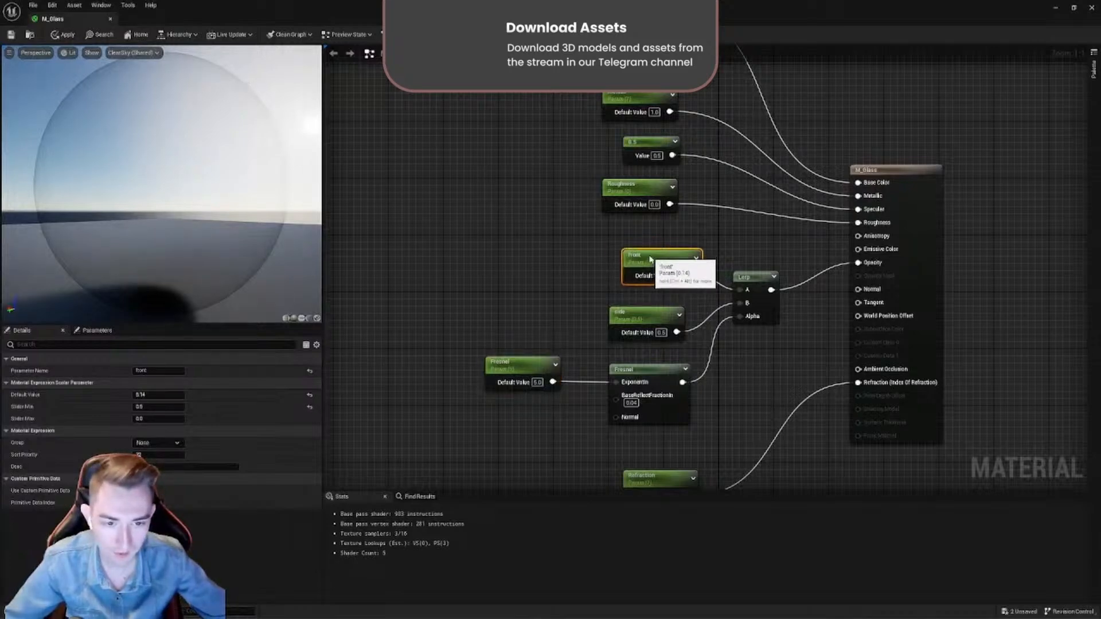
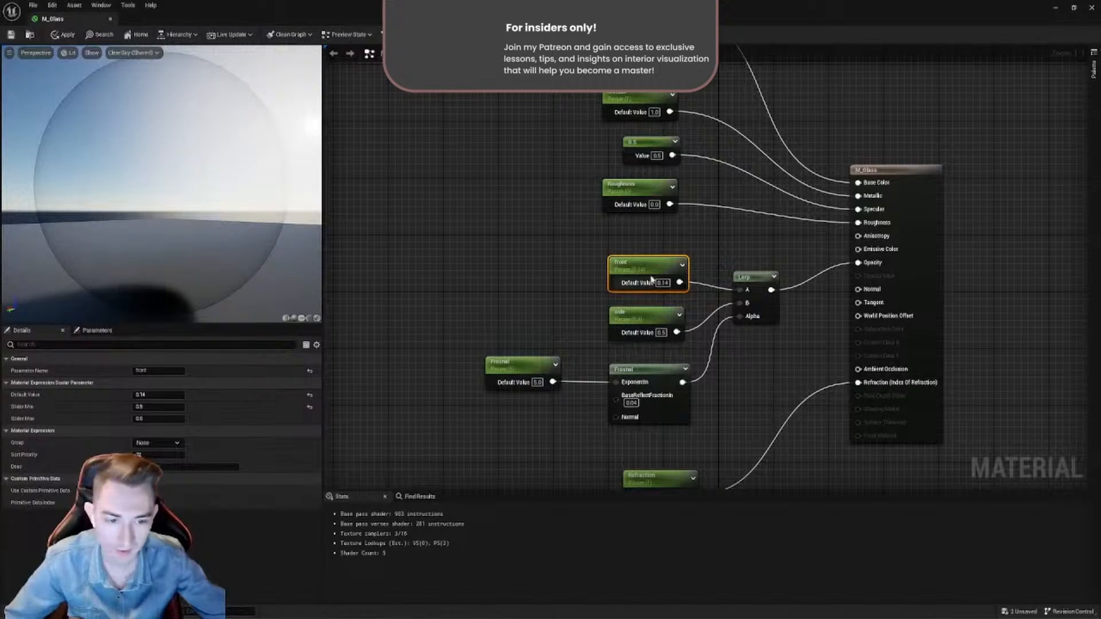
- Move the Front parameter node up slightly, save the M_Glass material and close its editor
{"action": "left_click_drag", "start_coordinate": [652, 279], "coordinate": [652, 272]}
{"action": "left_click", "coordinate": [551, 253]}
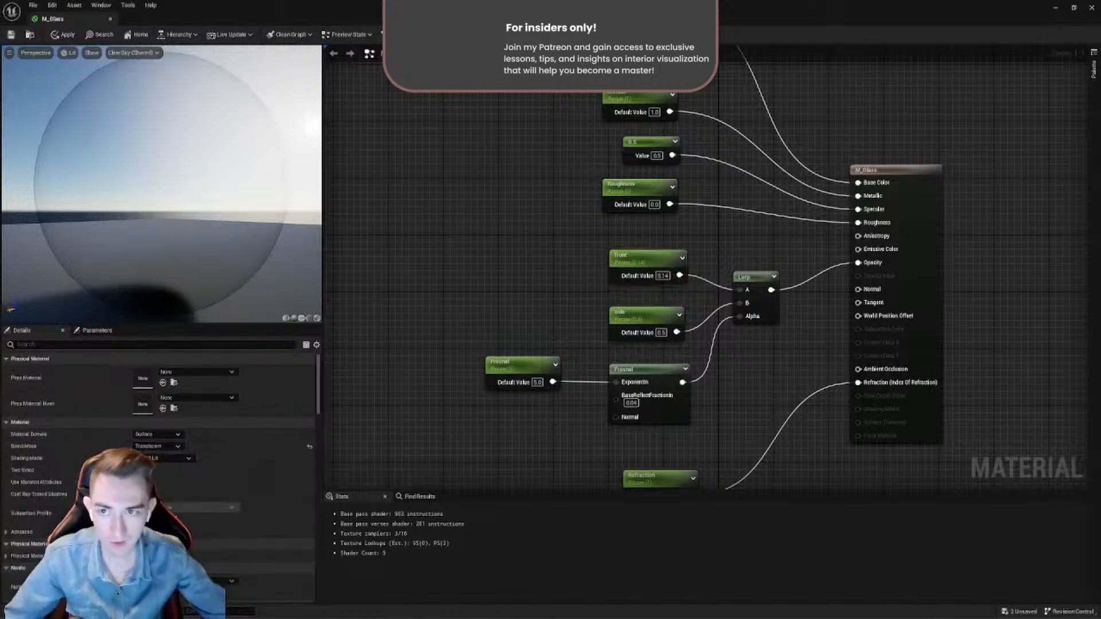
{"action": "left_click_drag", "start_coordinate": [284, 14], "coordinate": [639, 151]}
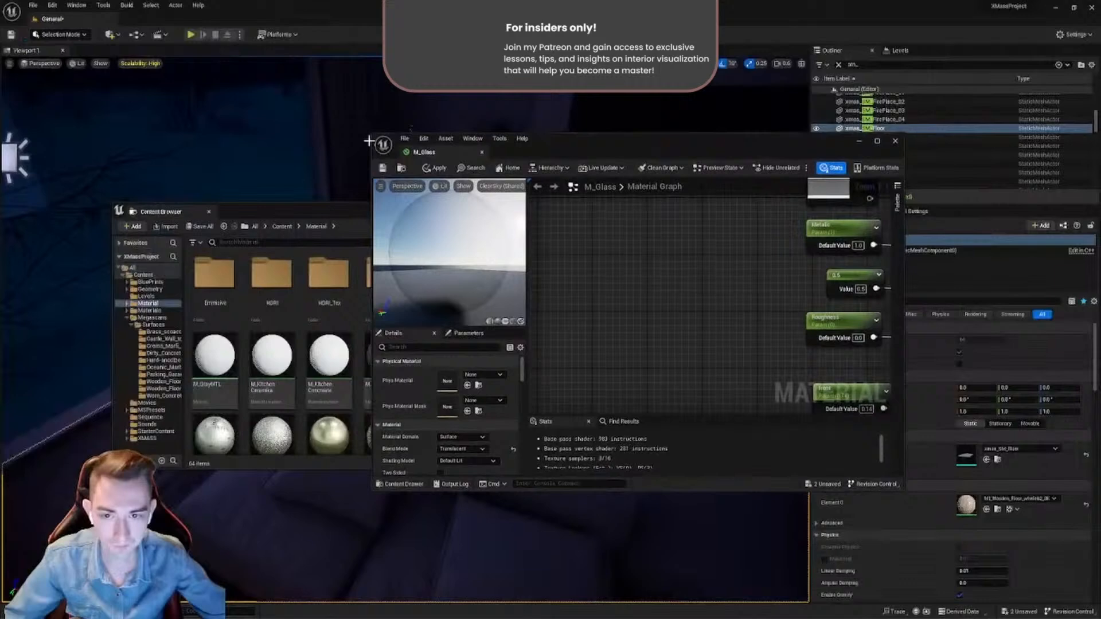
{"action": "left_click", "coordinate": [383, 168]}
{"action": "left_click", "coordinate": [482, 152]}
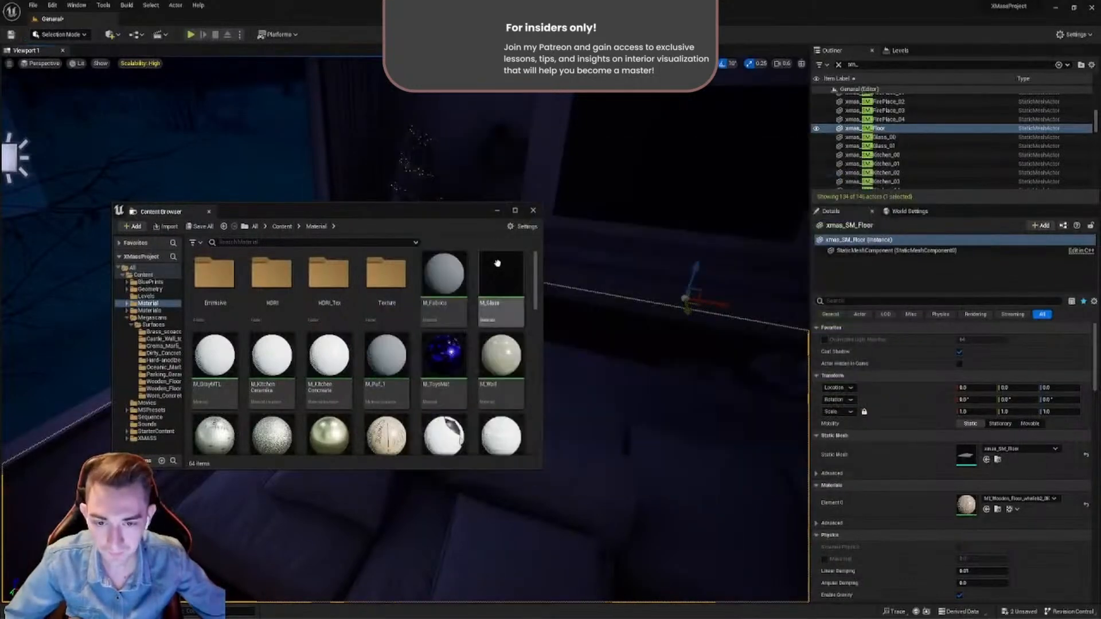
- Create a material instance from M_Glass, keeping the default name
{"action": "right_click", "coordinate": [497, 280]}
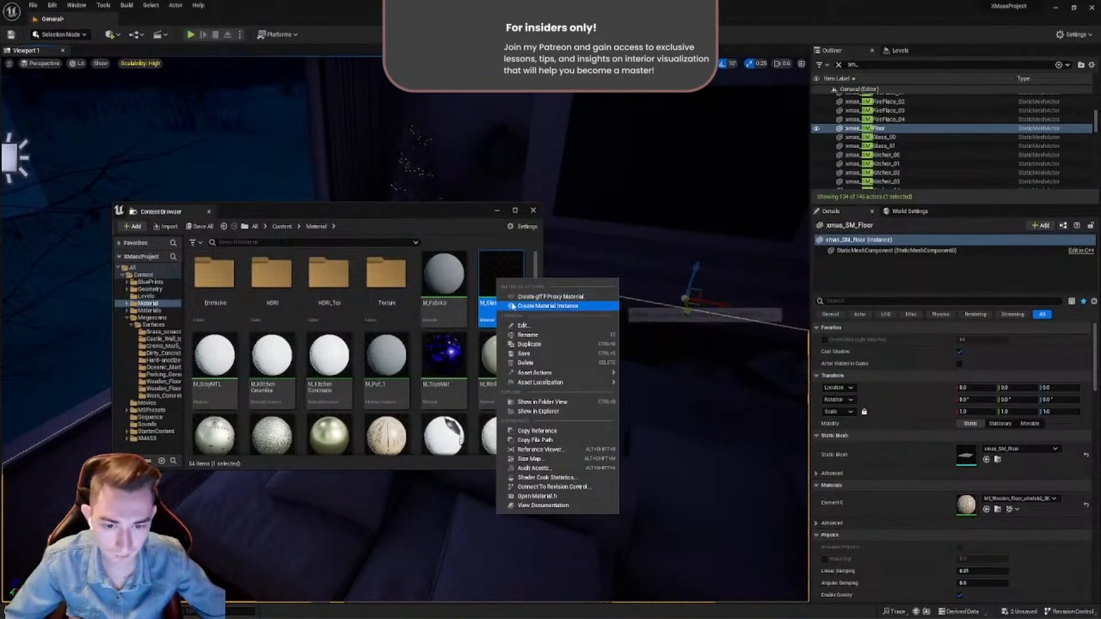
{"action": "left_click", "coordinate": [512, 307]}
{"action": "key", "text": "Return"}
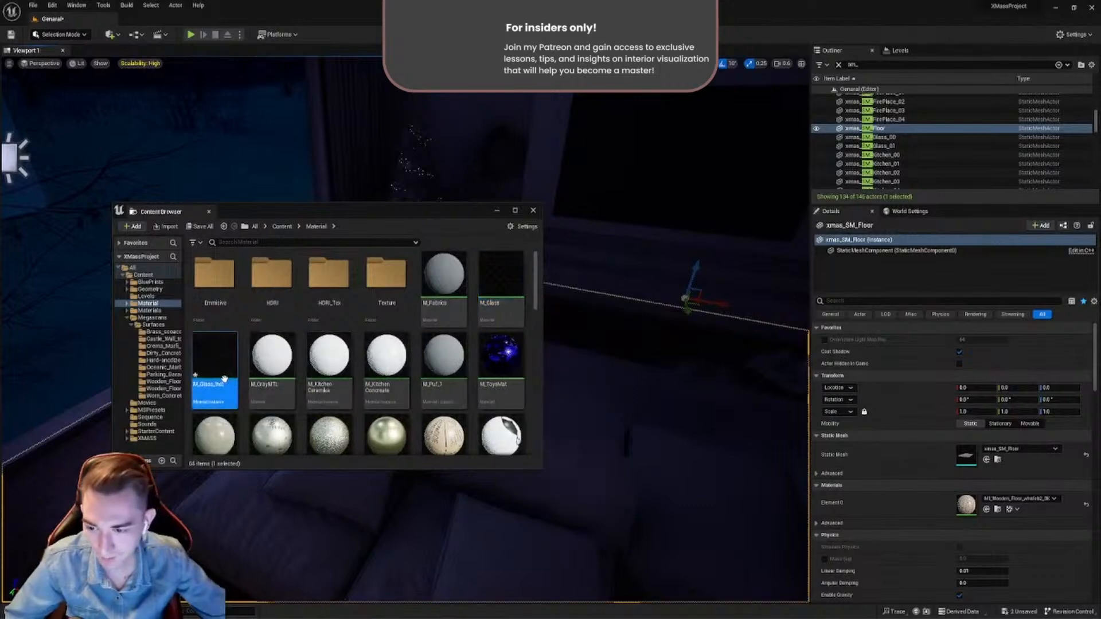
- Open M_Glass_Inst and enable its Fresnel, Front, Metallic, Refraction, Roughness and Side scalar parameter overrides
{"action": "left_click_drag", "start_coordinate": [339, 212], "coordinate": [467, 275]}
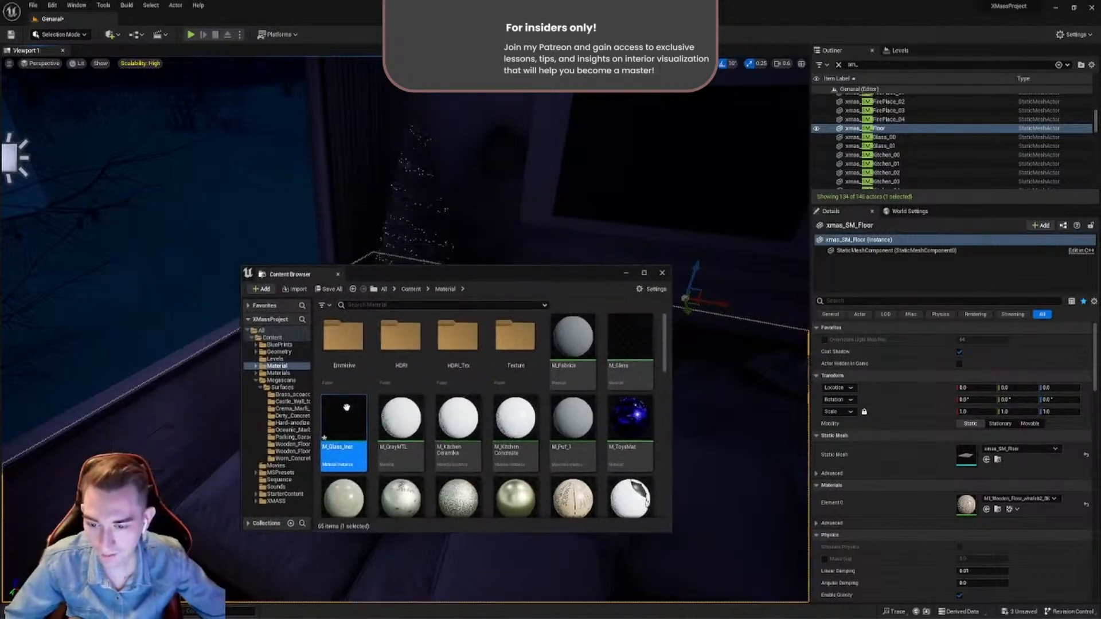
{"action": "double_click", "coordinate": [344, 416]}
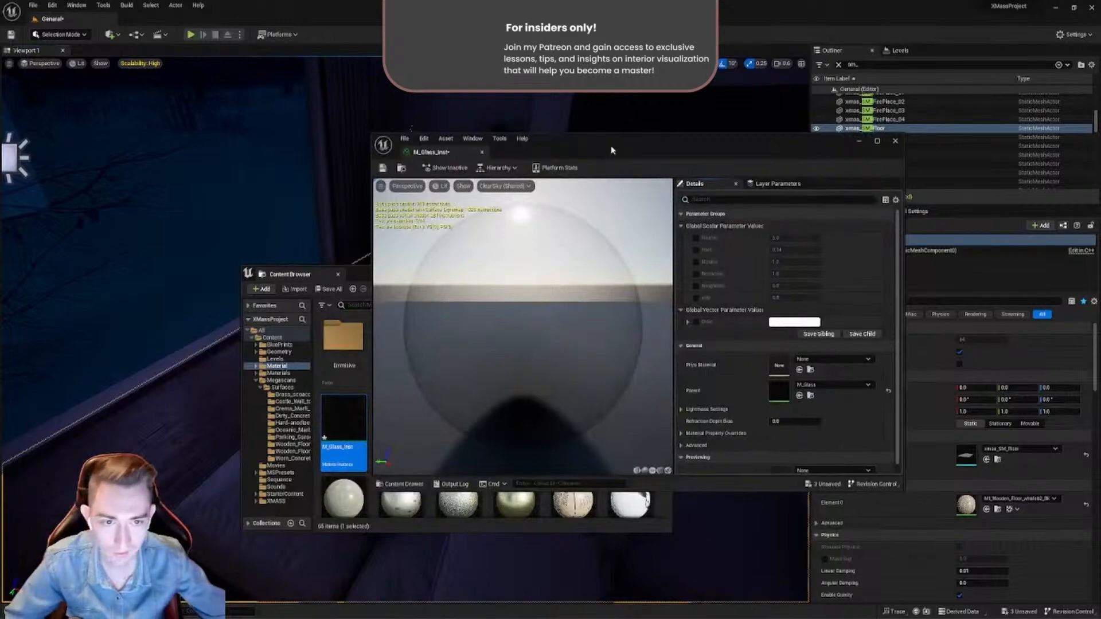
{"action": "left_click_drag", "start_coordinate": [612, 151], "coordinate": [689, 147]}
{"action": "left_click", "coordinate": [773, 235]}
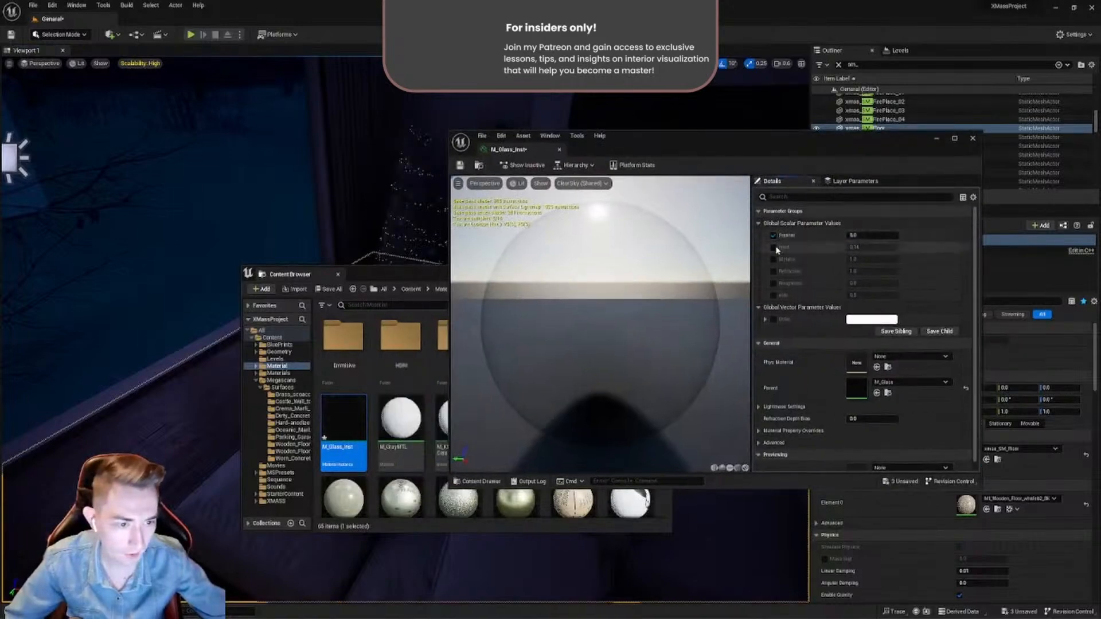
{"action": "left_click", "coordinate": [773, 247]}
{"action": "left_click", "coordinate": [773, 260]}
{"action": "left_click", "coordinate": [774, 271]}
{"action": "left_click", "coordinate": [773, 283]}
{"action": "left_click", "coordinate": [773, 296]}
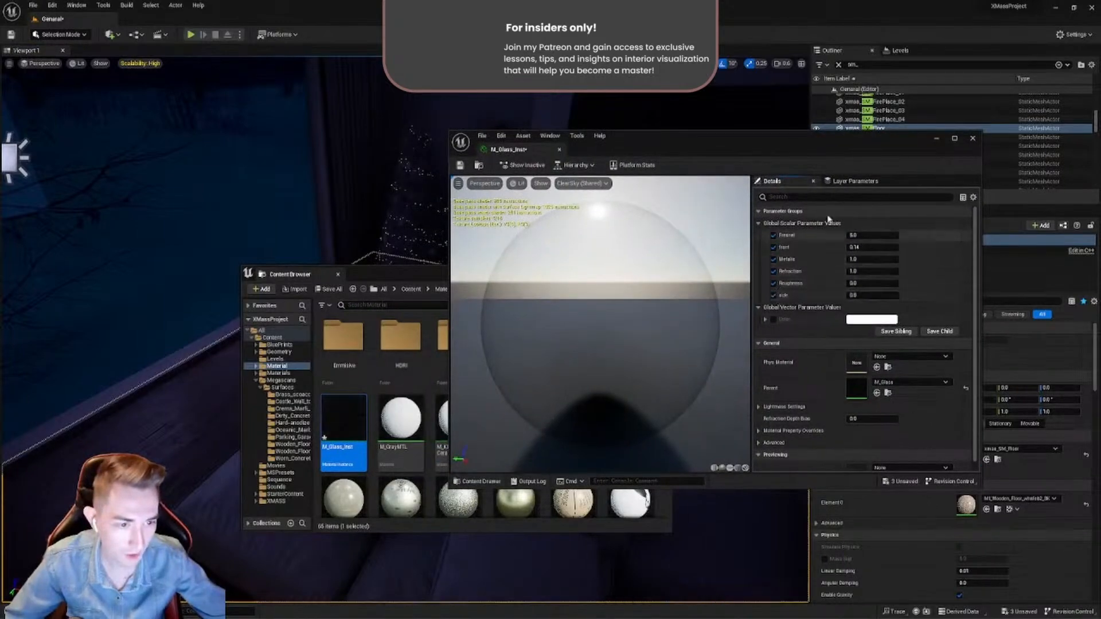
- Apply M_Glass_Inst to the large window glass in the viewport and view the pane up close
{"action": "left_click_drag", "start_coordinate": [383, 282], "coordinate": [337, 330]}
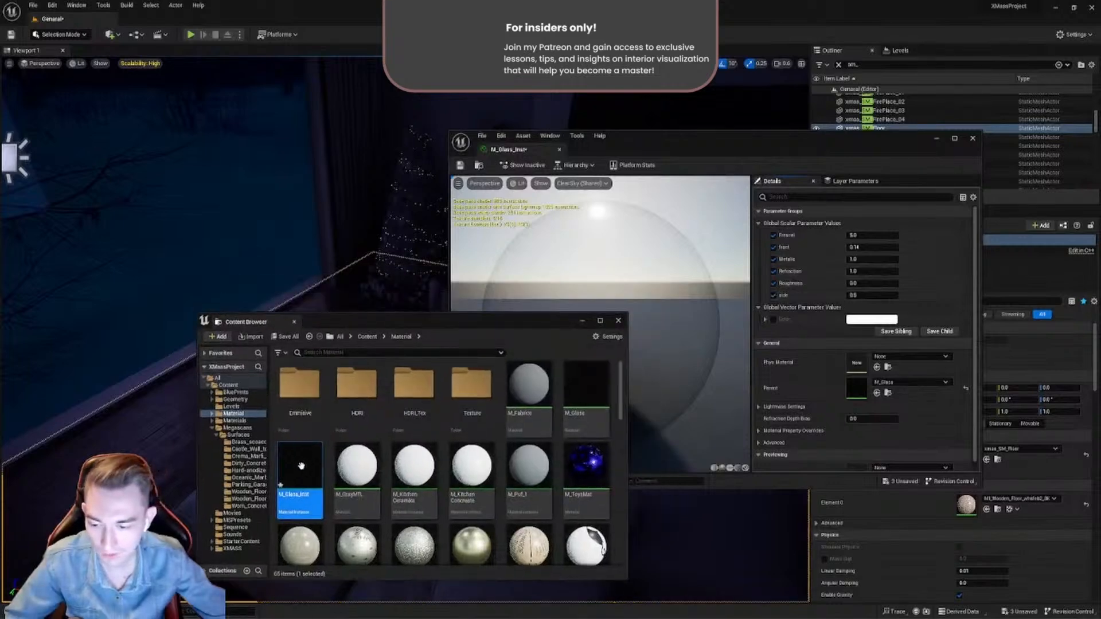
{"action": "left_click_drag", "start_coordinate": [299, 476], "coordinate": [310, 263]}
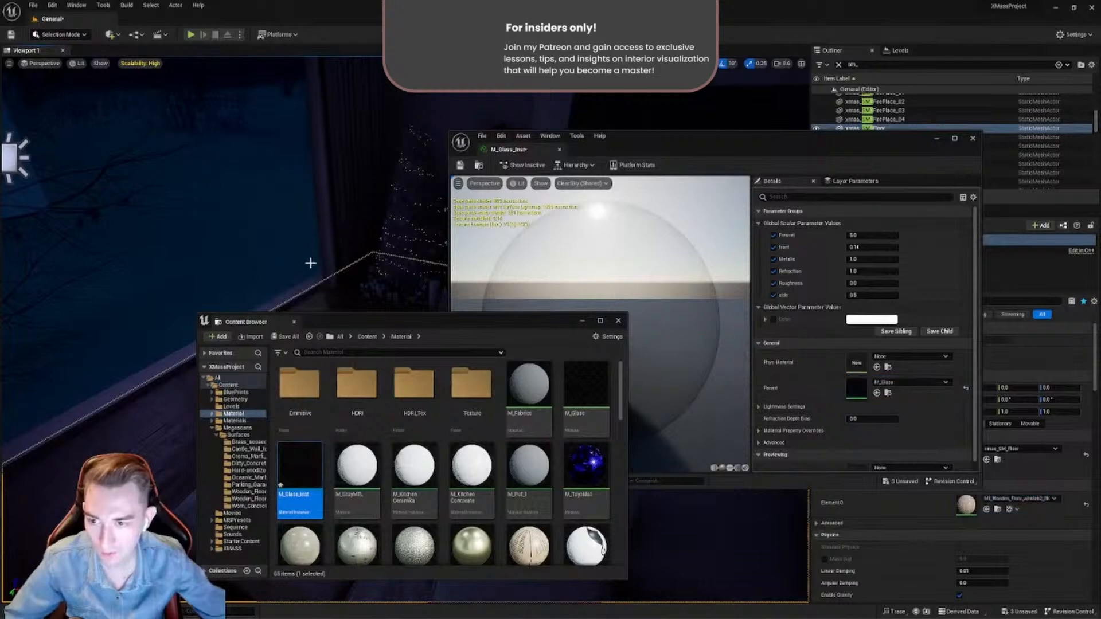
{"action": "left_click_drag", "start_coordinate": [371, 326], "coordinate": [365, 467]}
{"action": "right_click_drag", "start_coordinate": [345, 426], "coordinate": [286, 404]}
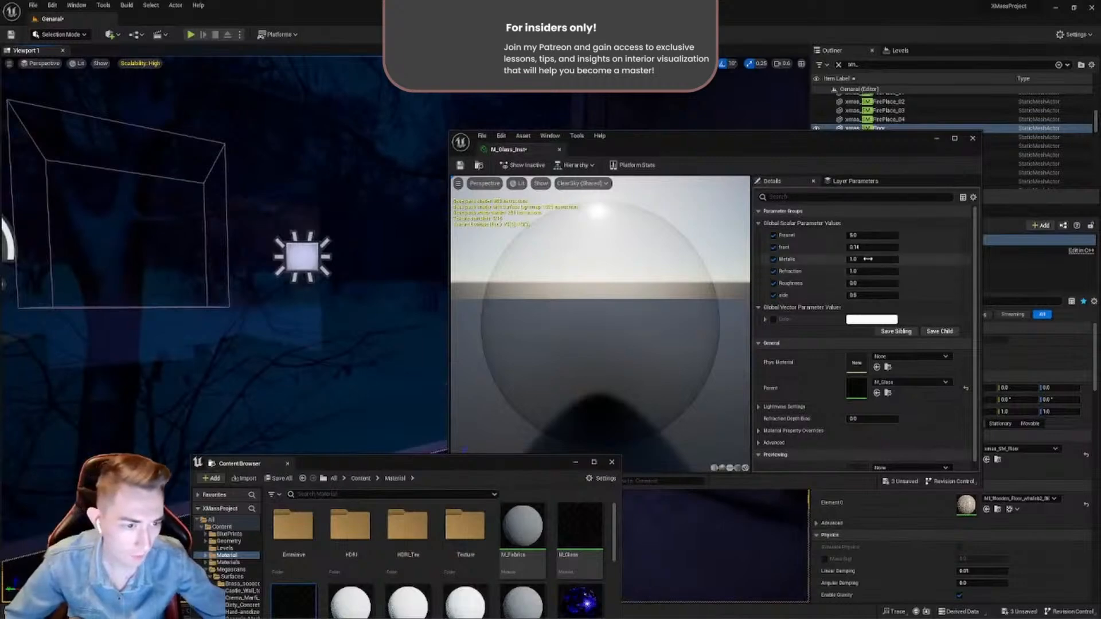
- Try lower Metallic values on M_Glass_Inst and set Metallic back to 1
{"action": "left_click_drag", "start_coordinate": [867, 259], "coordinate": [863, 258]}
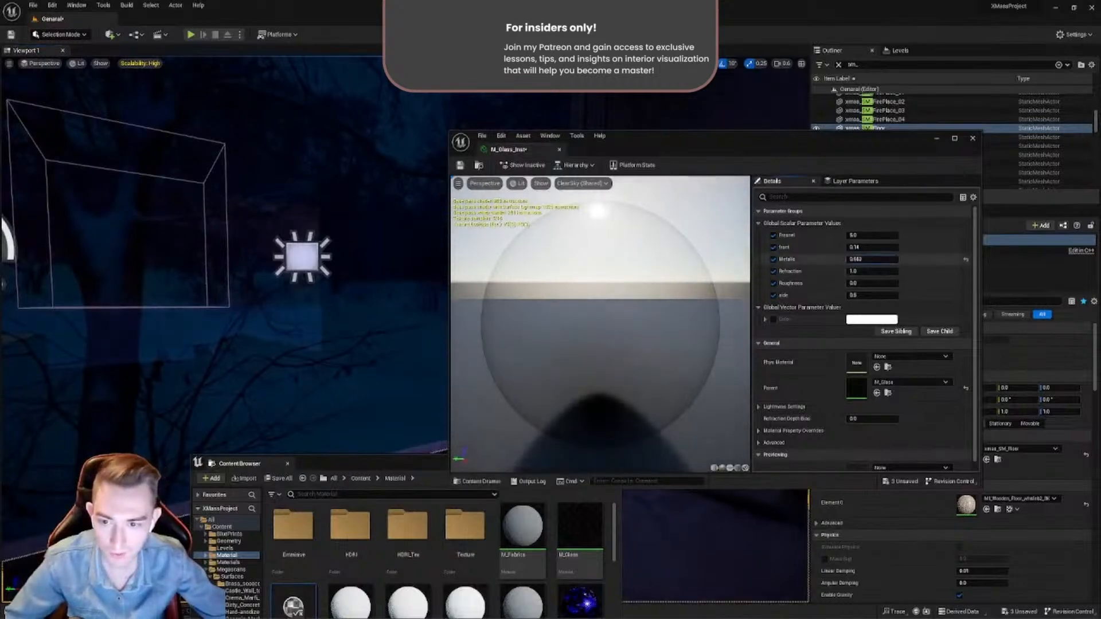
{"action": "left_click", "coordinate": [881, 260]}
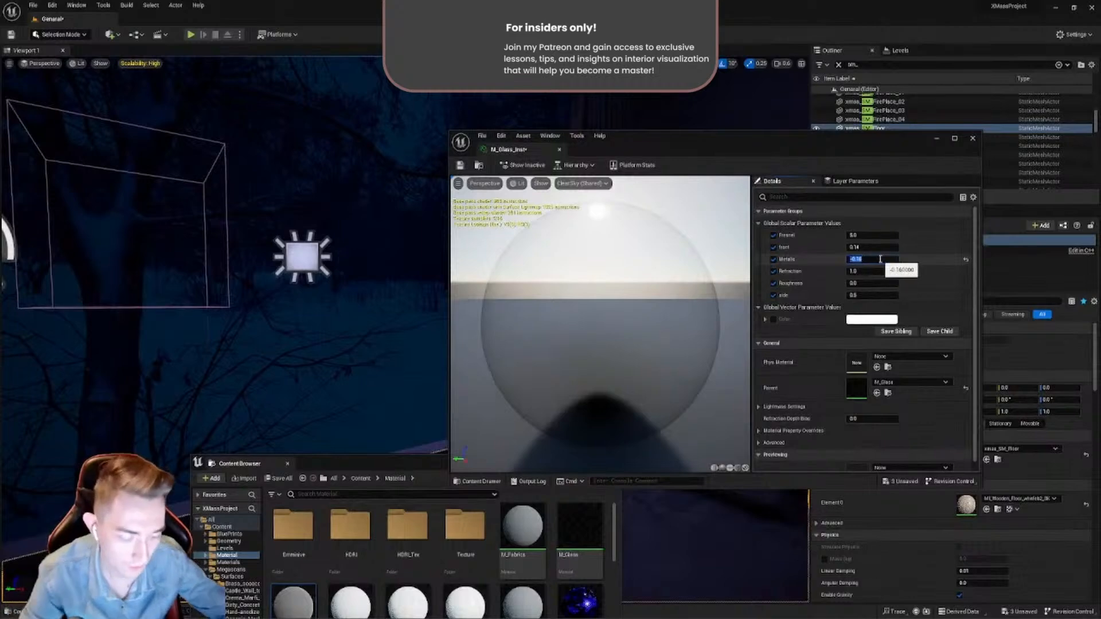
{"action": "type", "text": "1"}
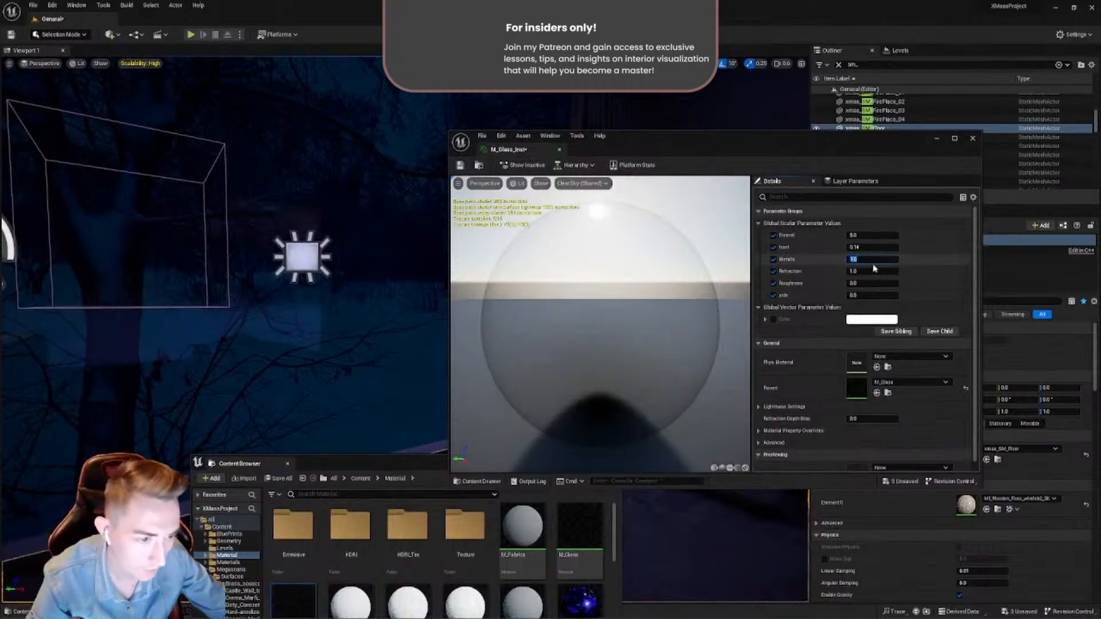
{"action": "left_click", "coordinate": [873, 270]}
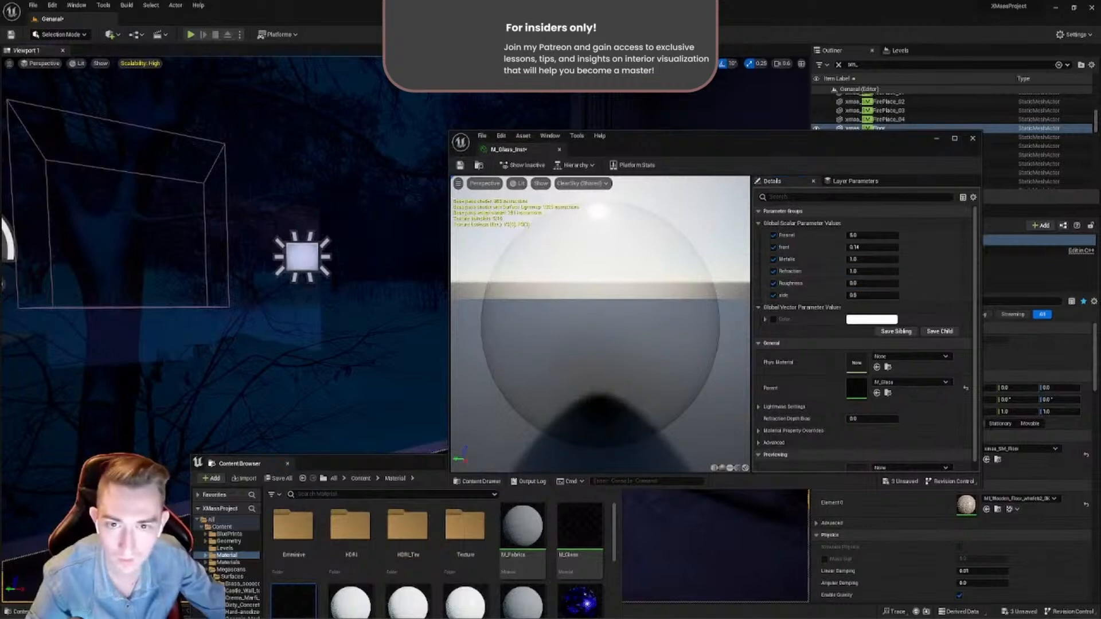
- Assign M_Glass_Inst to the Element 1 material slot of xmas_SM_Glass_01
{"action": "left_click", "coordinate": [383, 170]}
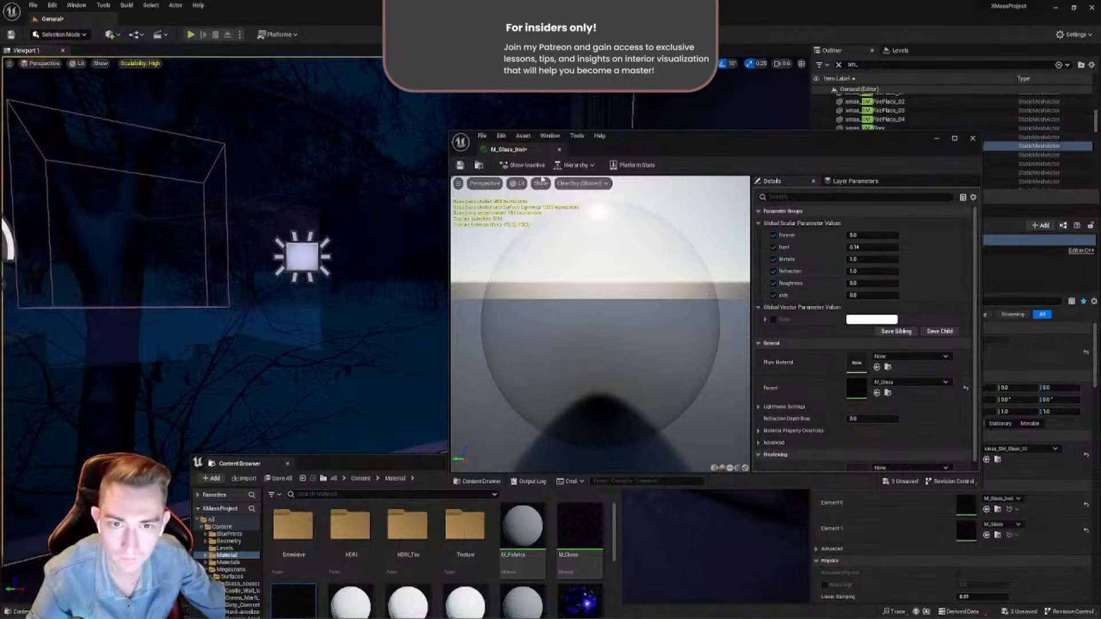
{"action": "left_click", "coordinate": [306, 594]}
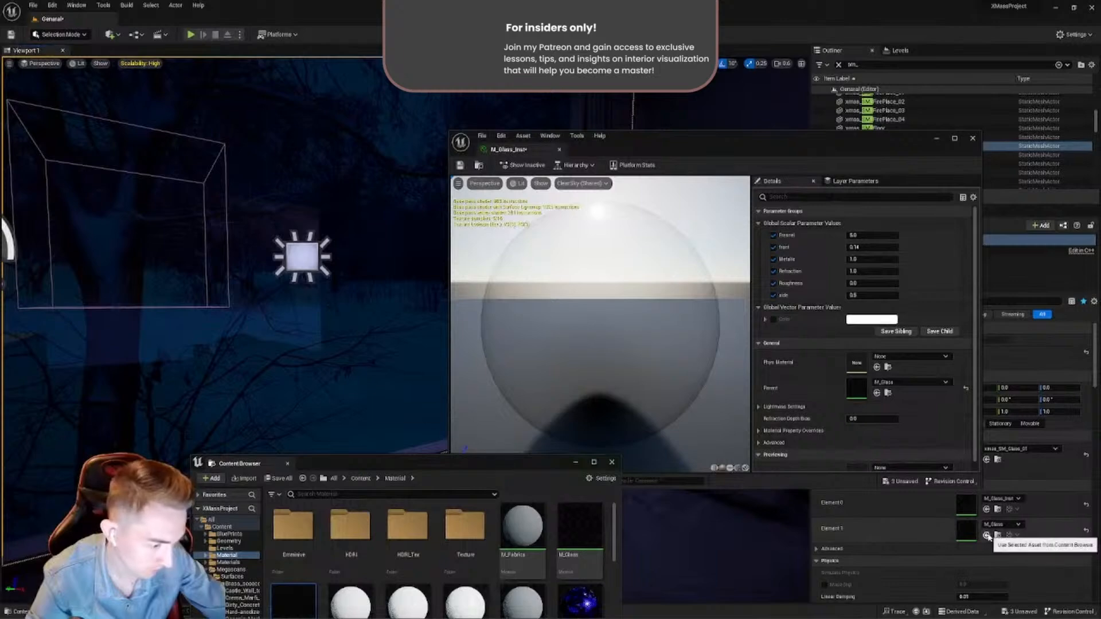
{"action": "left_click", "coordinate": [988, 536]}
- Set M_Glass_Inst's Metallic to 0 to compare the window reflection, and restore it to 1
{"action": "left_click", "coordinate": [862, 261]}
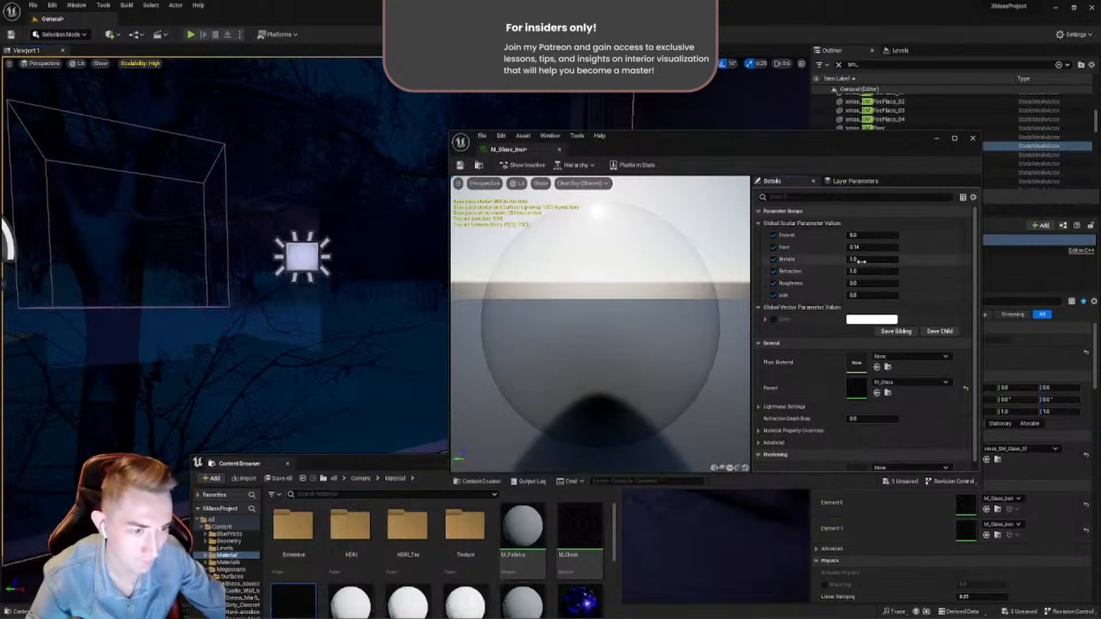
{"action": "double_click", "coordinate": [862, 261]}
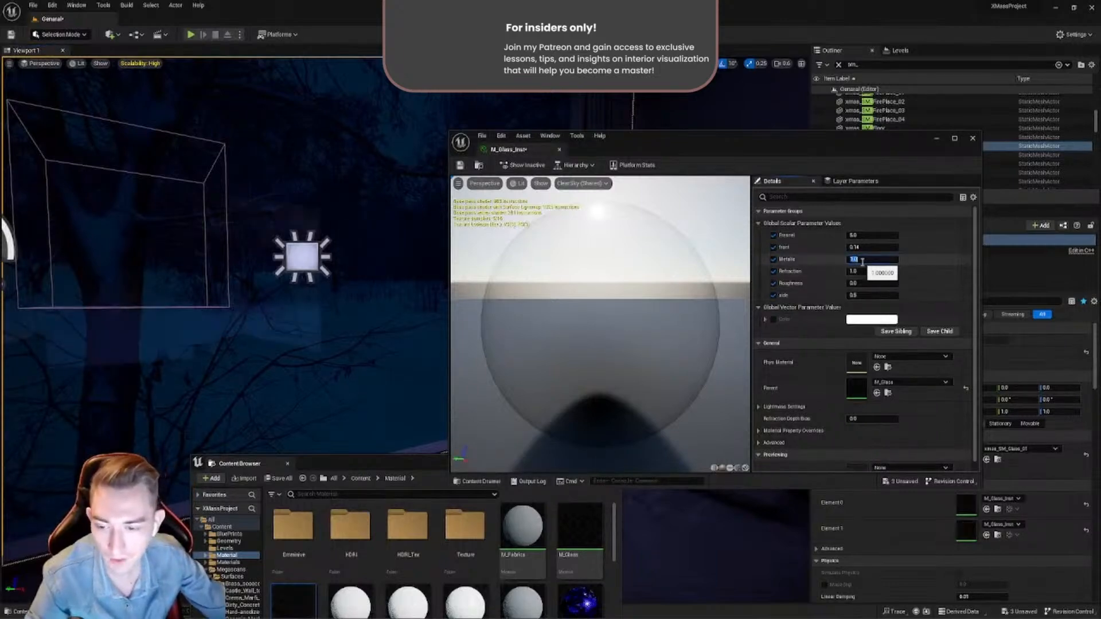
{"action": "type", "text": "0"}
{"action": "key", "text": "Return"}
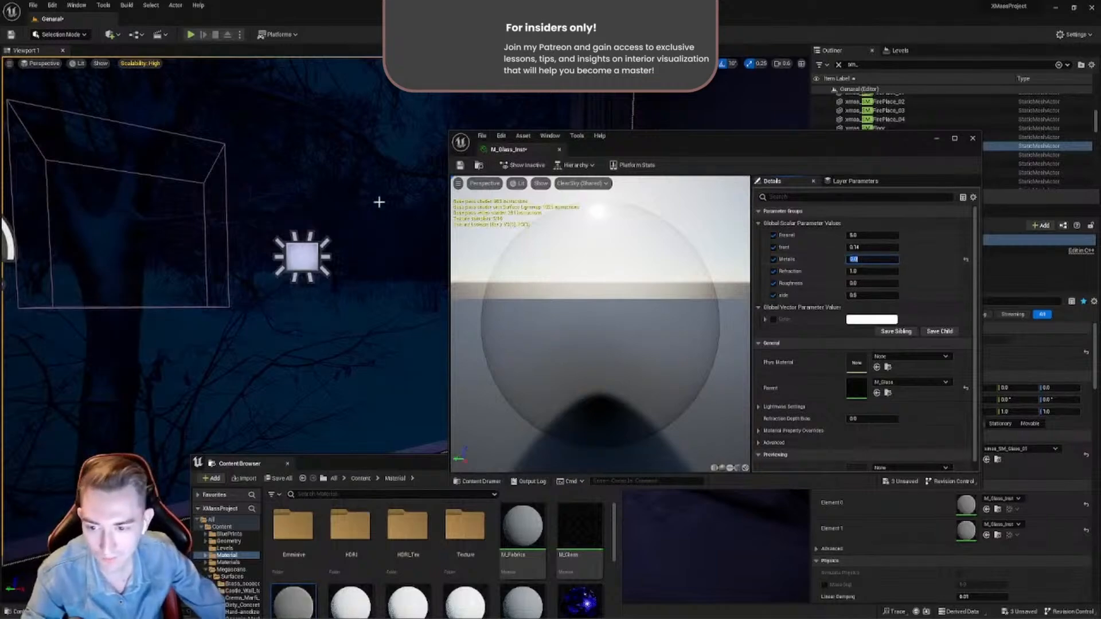
{"action": "type", "text": "1"}
{"action": "key", "text": "Return"}
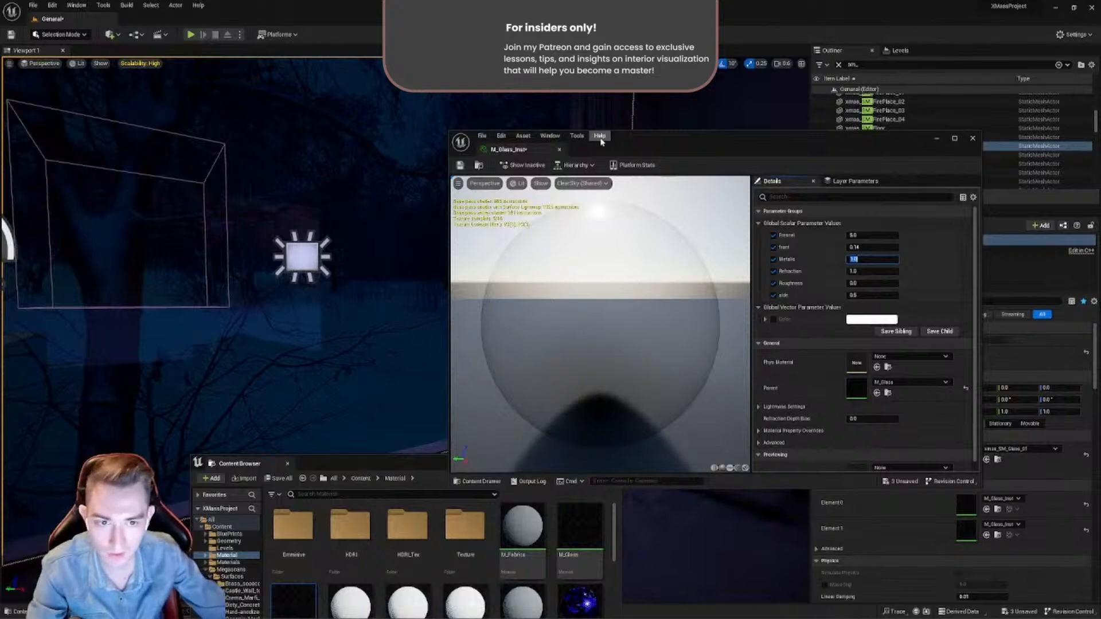
- Set M_Glass_Inst's Fresnel to 0, compare the window reflections from different angles, and restore it to 5
{"action": "left_click_drag", "start_coordinate": [631, 146], "coordinate": [646, 184]}
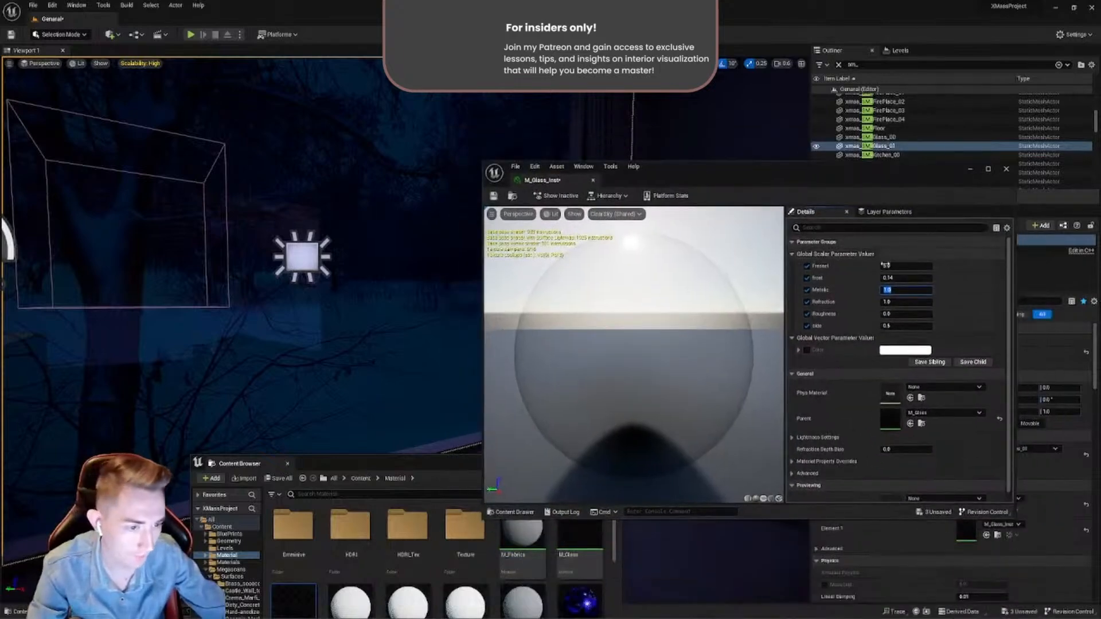
{"action": "left_click", "coordinate": [909, 266]}
{"action": "key", "text": "Return"}
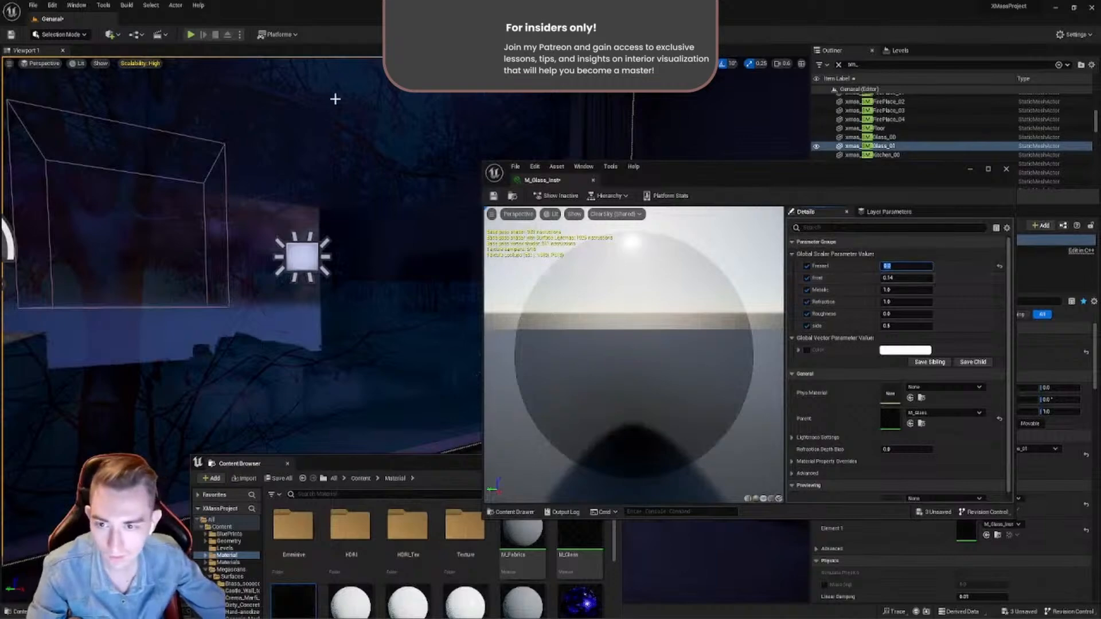
{"action": "mouse_move", "coordinate": [326, 160]}
{"action": "right_mouse_down"}
{"action": "mouse_move", "coordinate": [304, 175]}
{"action": "mouse_move", "coordinate": [312, 150]}
{"action": "mouse_move", "coordinate": [344, 161]}
{"action": "right_mouse_up"}
{"action": "key", "text": "s"}
{"action": "key", "text": "w"}
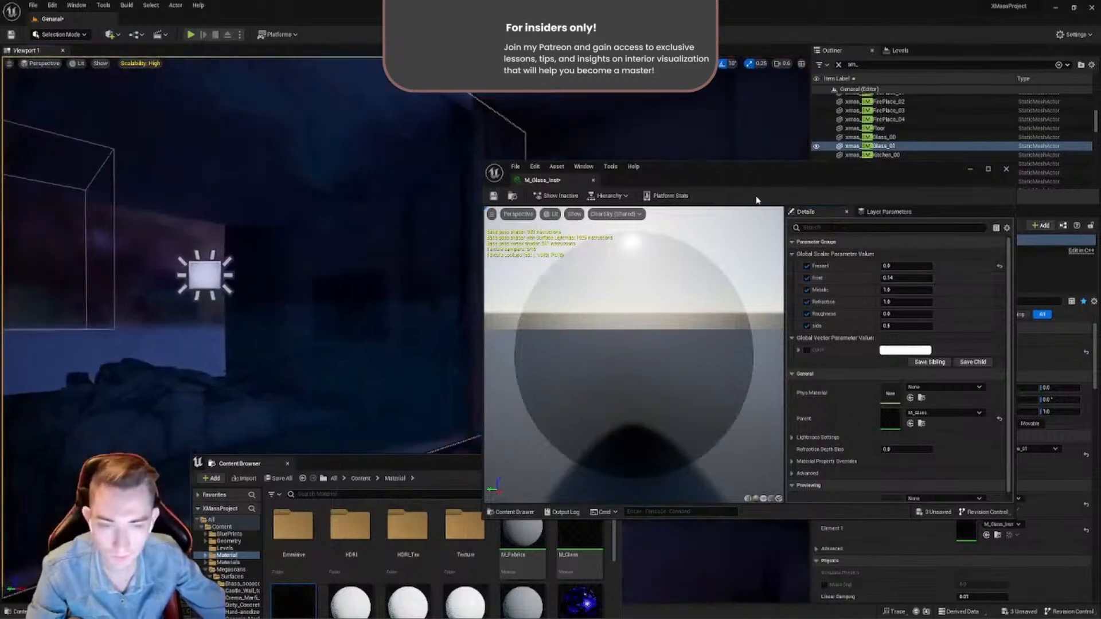
{"action": "left_click", "coordinate": [899, 265]}
{"action": "type", "text": "5"}
{"action": "key", "text": "Return"}
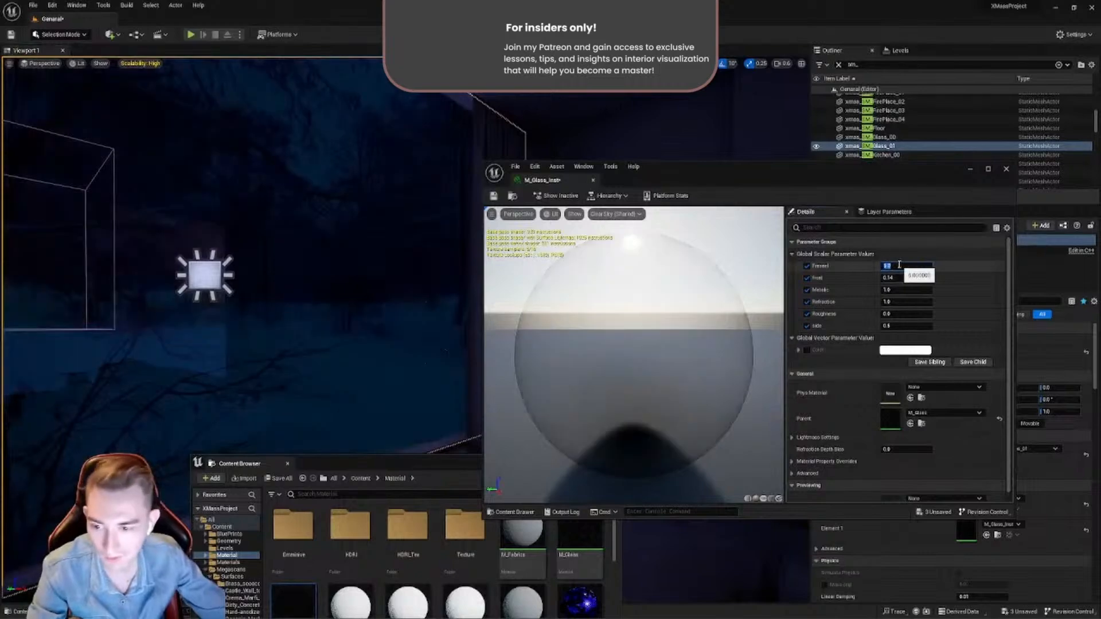
{"action": "right_click_drag", "start_coordinate": [443, 223], "coordinate": [336, 228]}
{"action": "key", "text": "s"}
{"action": "key", "text": "w"}
{"action": "key", "text": "s"}
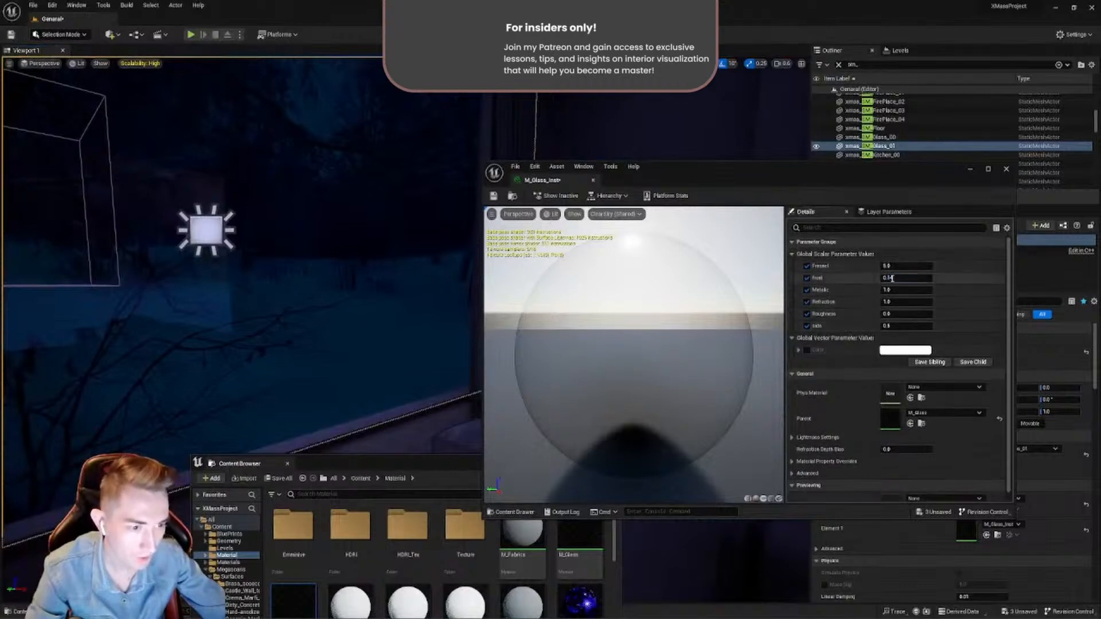
- Close the M_Glass_Inst editor and save the level together with all modified assets
{"action": "left_click", "coordinate": [1006, 169]}
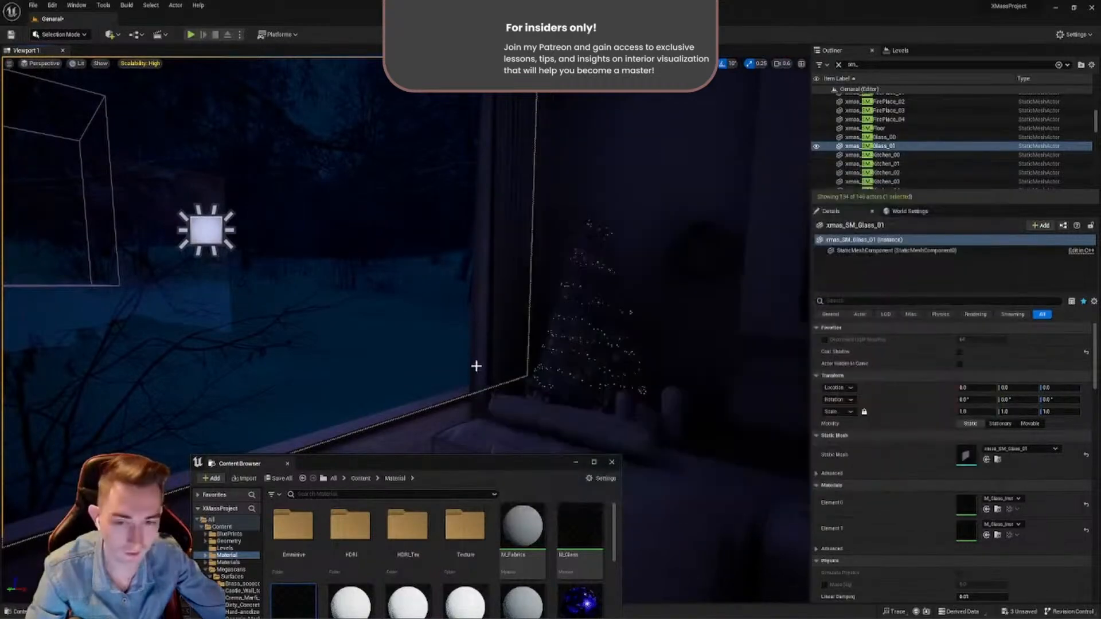
{"action": "right_click_drag", "start_coordinate": [476, 366], "coordinate": [501, 366]}
{"action": "left_click_drag", "start_coordinate": [489, 464], "coordinate": [367, 499]}
{"action": "right_click_drag", "start_coordinate": [390, 367], "coordinate": [3, 94]}
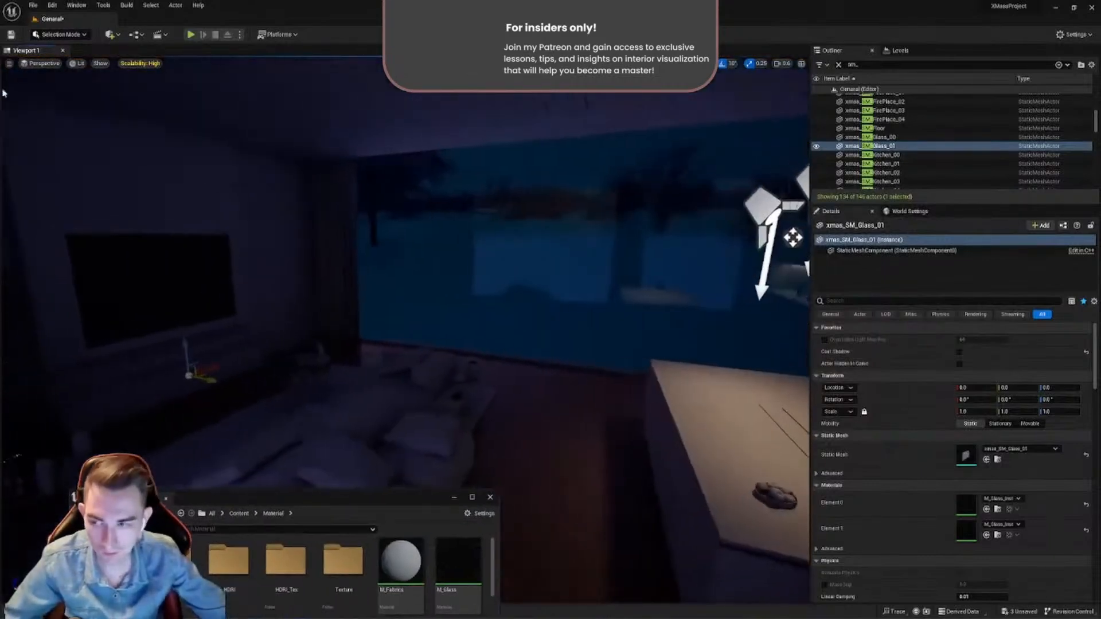
{"action": "left_click", "coordinate": [32, 5]}
{"action": "left_click", "coordinate": [81, 107]}
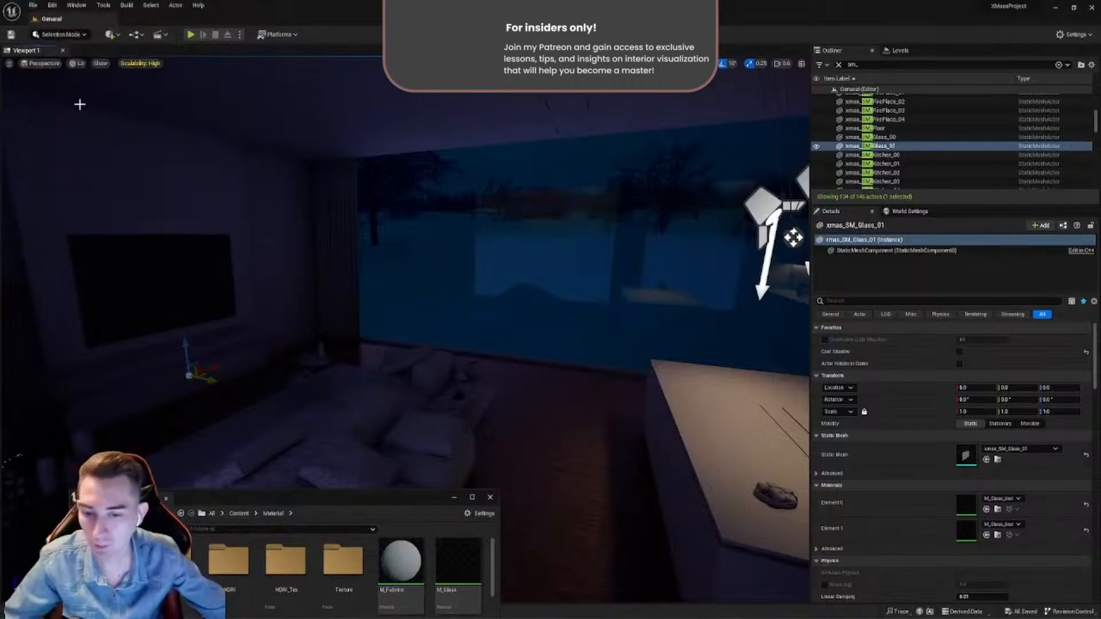
- Open the General level from the project's Content/Levels folder
{"action": "right_click_drag", "start_coordinate": [443, 253], "coordinate": [343, 425]}
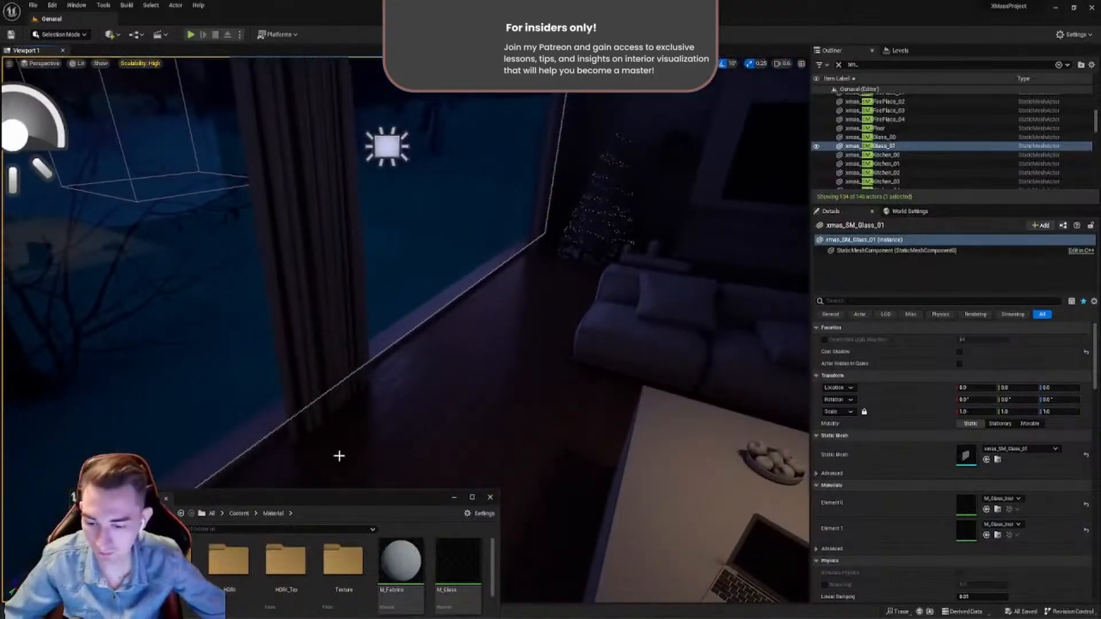
{"action": "left_click_drag", "start_coordinate": [348, 505], "coordinate": [348, 378]}
{"action": "key", "text": "alt+Left"}
{"action": "right_click_drag", "start_coordinate": [521, 286], "coordinate": [808, 321]}
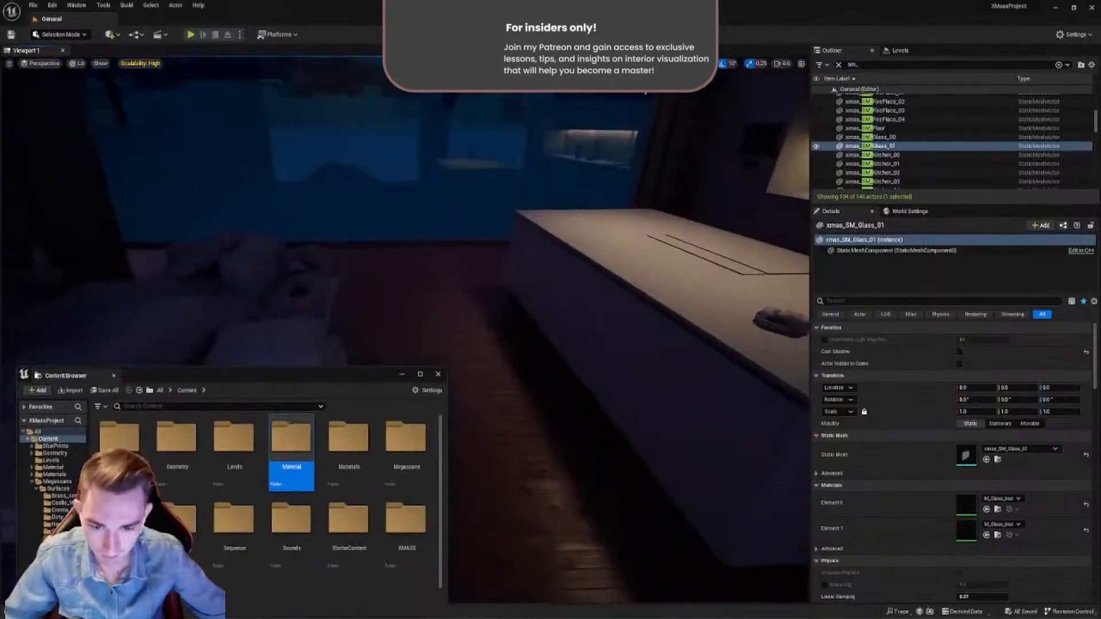
{"action": "left_click_drag", "start_coordinate": [311, 382], "coordinate": [532, 213]}
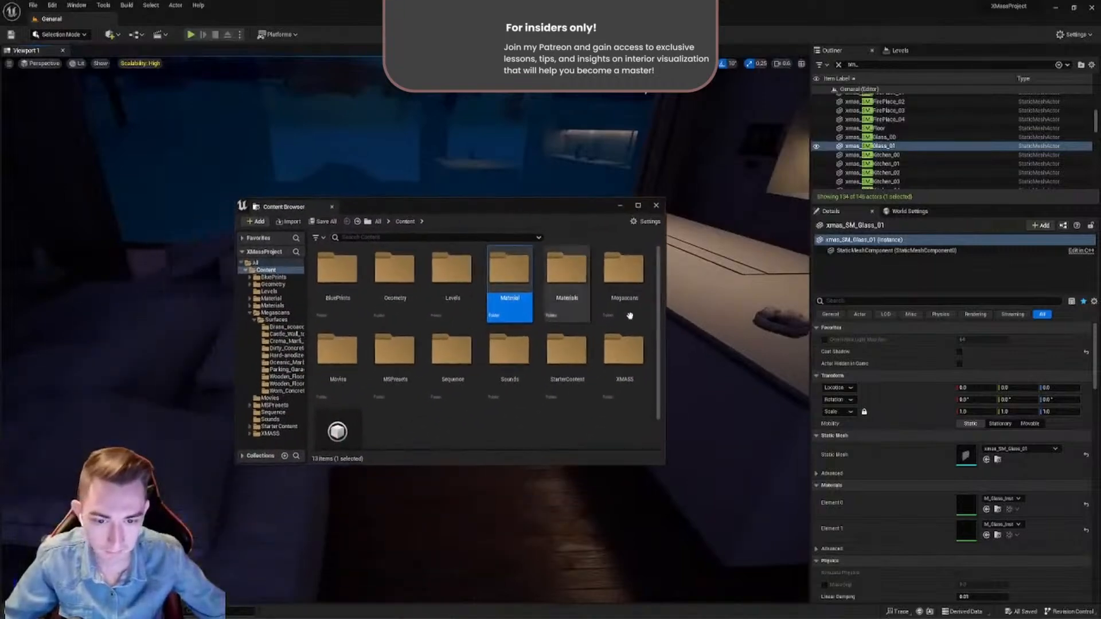
{"action": "left_click", "coordinate": [449, 282]}
{"action": "double_click", "coordinate": [448, 282]}
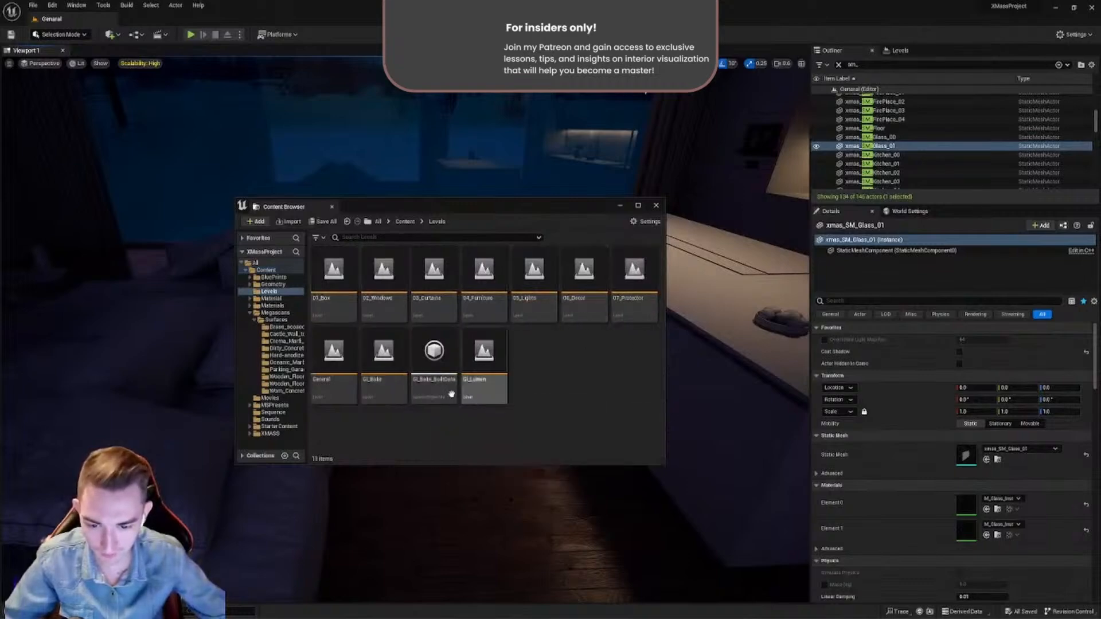
{"action": "double_click", "coordinate": [333, 358]}
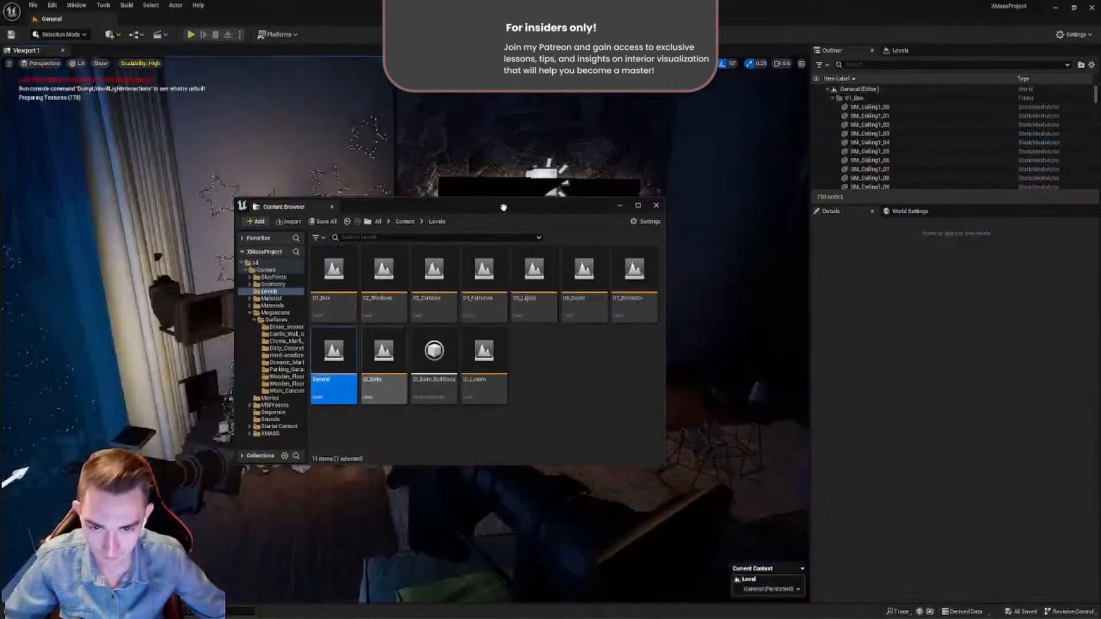
- Clear the Content Browser from the view, hide the viewport's light and camera icons with Game View, and look around the living room
{"action": "left_click_drag", "start_coordinate": [504, 211], "coordinate": [352, 522]}
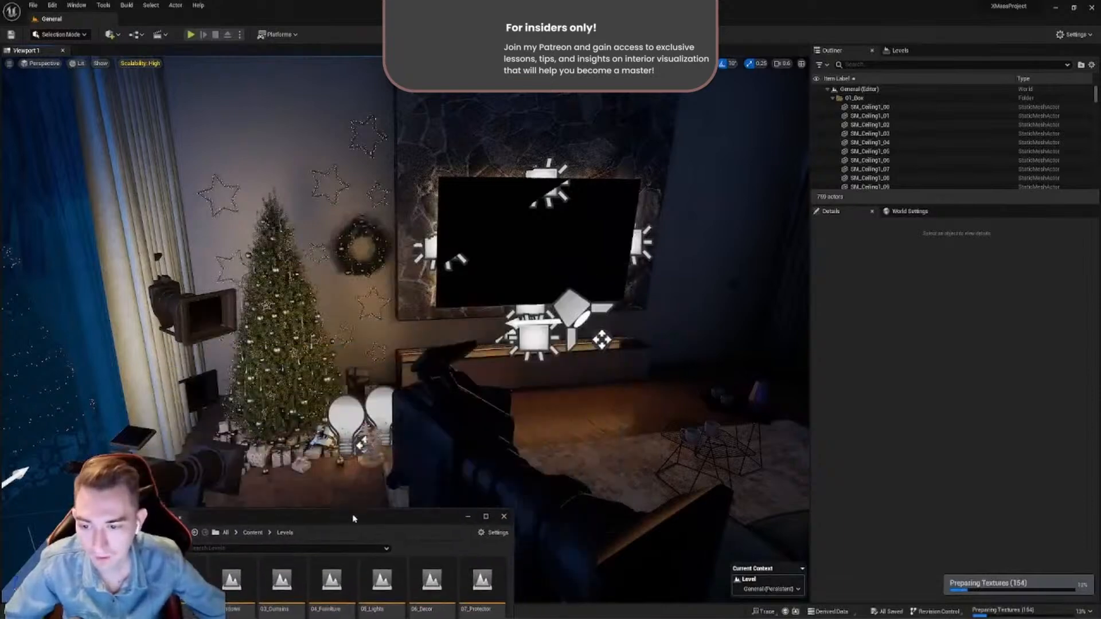
{"action": "right_click_drag", "start_coordinate": [436, 321], "coordinate": [367, 370]}
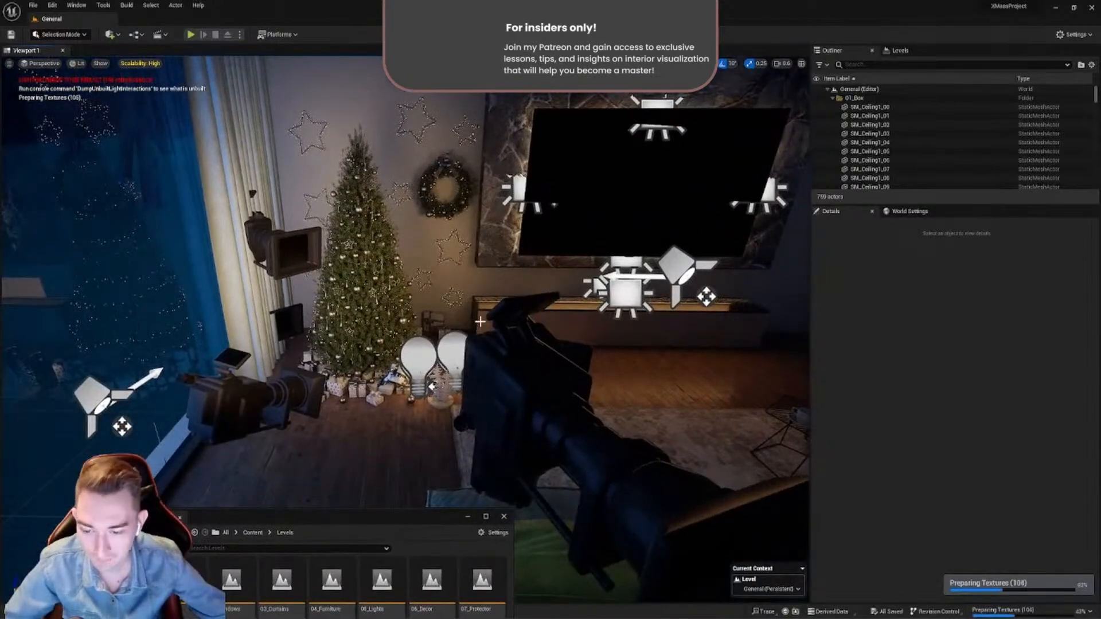
{"action": "key", "text": "g"}
{"action": "right_click", "coordinate": [516, 302]}
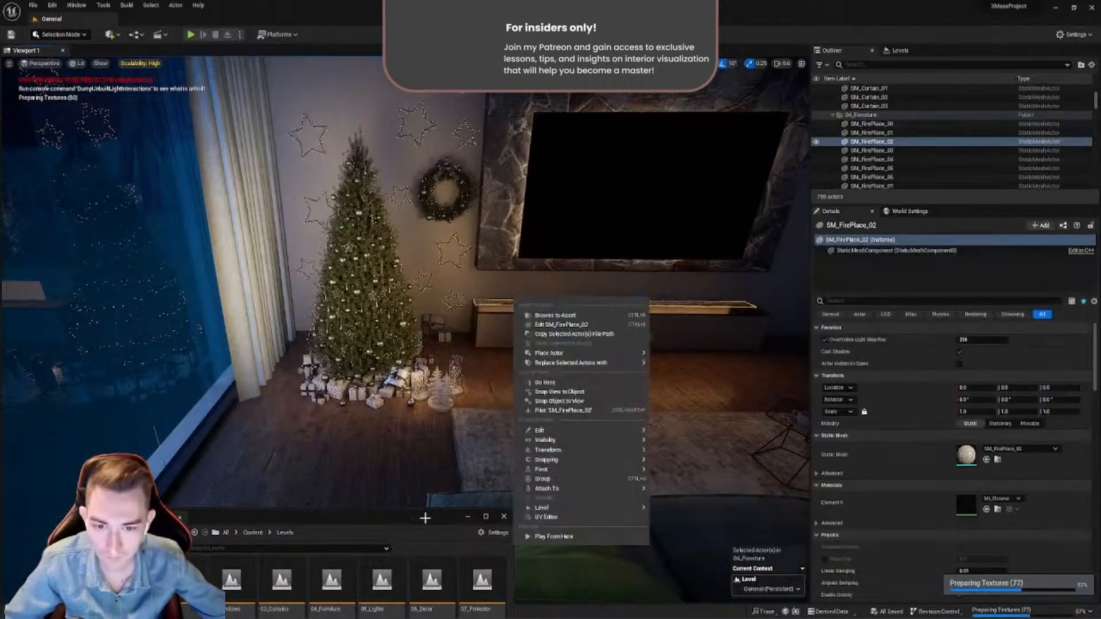
{"action": "left_click_drag", "start_coordinate": [420, 519], "coordinate": [399, 589]}
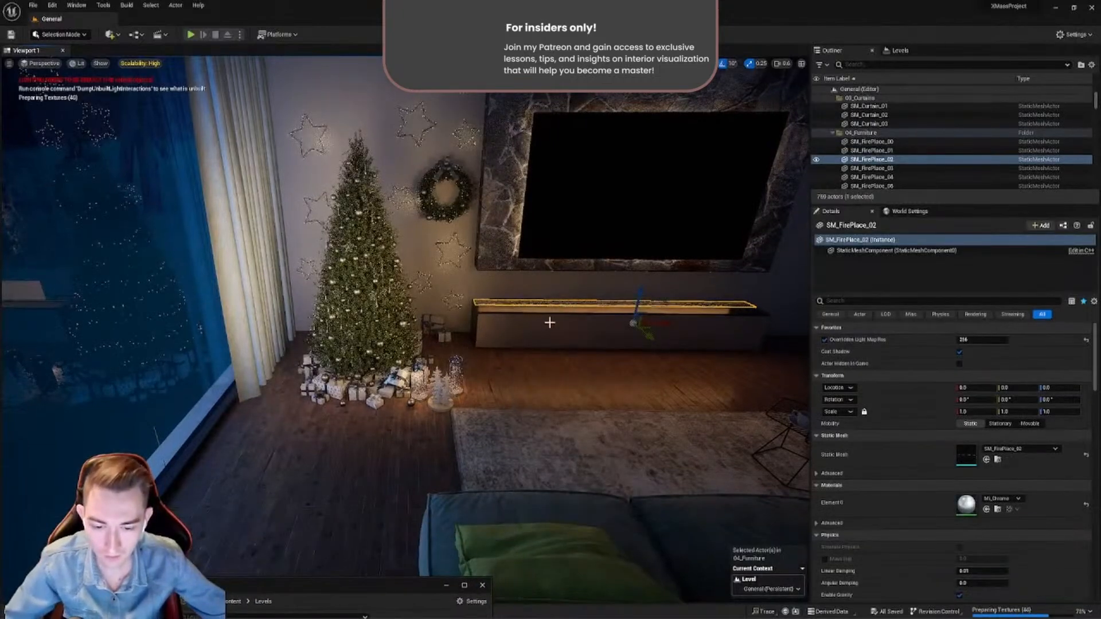
{"action": "right_click_drag", "start_coordinate": [551, 319], "coordinate": [597, 321]}
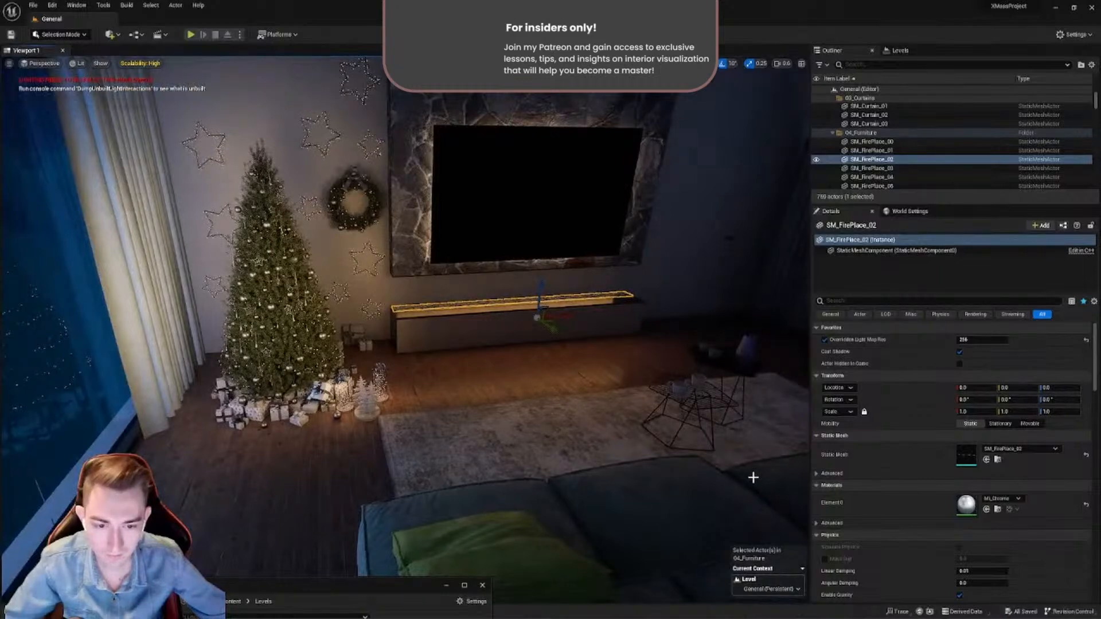
{"action": "right_click_drag", "start_coordinate": [536, 397], "coordinate": [209, 164]}
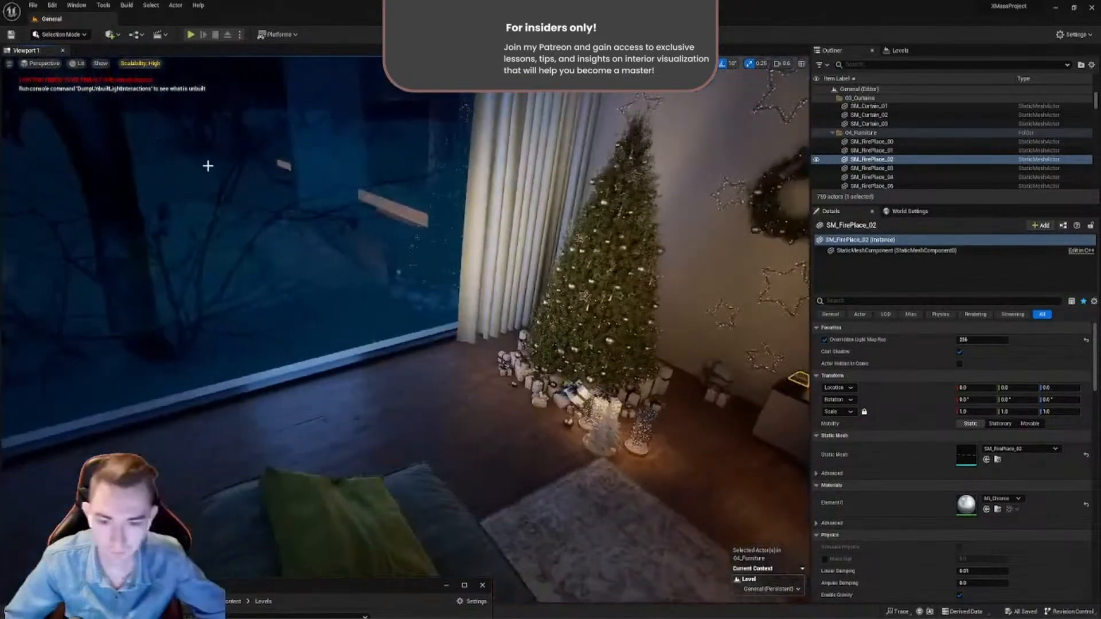
- Show the frame rate in the viewport and set all engine scalability groups to High, comparing the window reflections
{"action": "left_click", "coordinate": [9, 64]}
{"action": "left_click", "coordinate": [43, 105]}
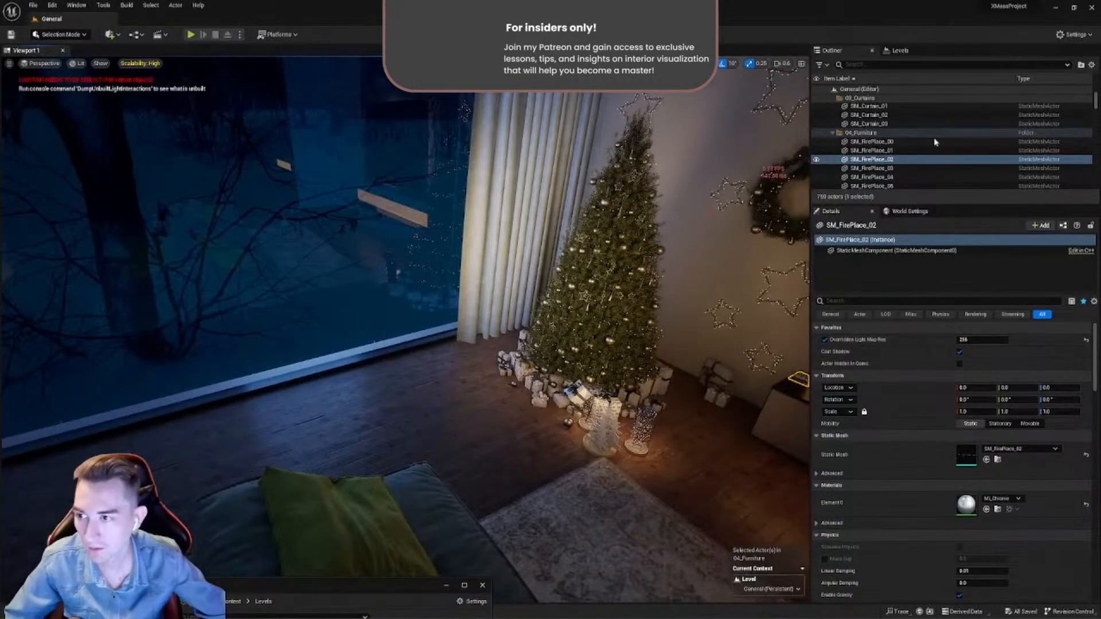
{"action": "left_click", "coordinate": [1073, 35]}
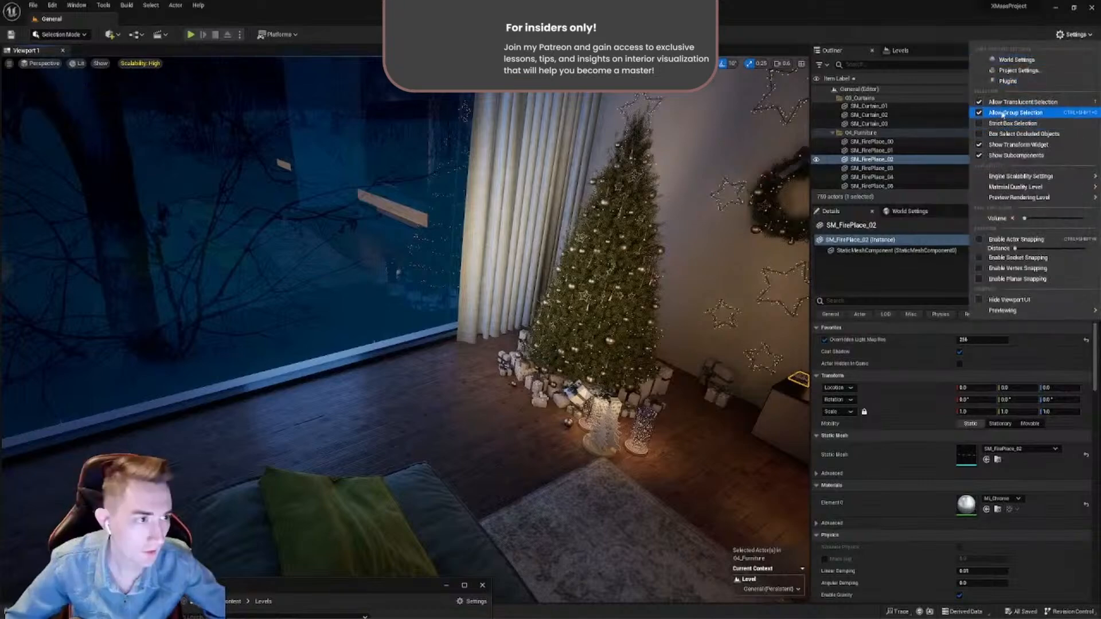
{"action": "mouse_move", "coordinate": [1014, 178]}
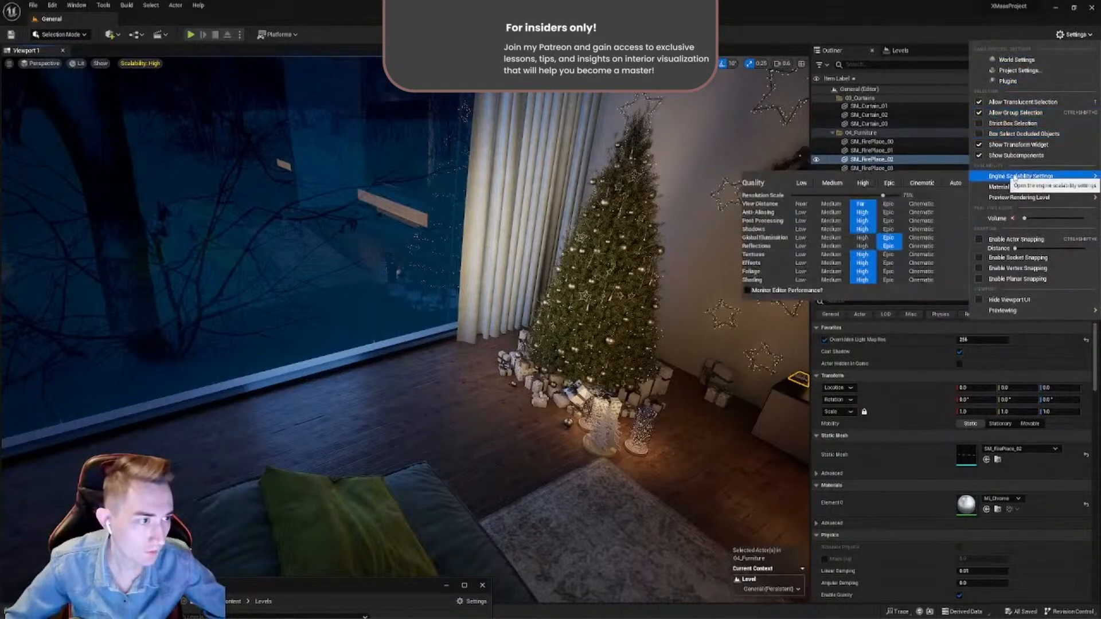
{"action": "left_click", "coordinate": [859, 185]}
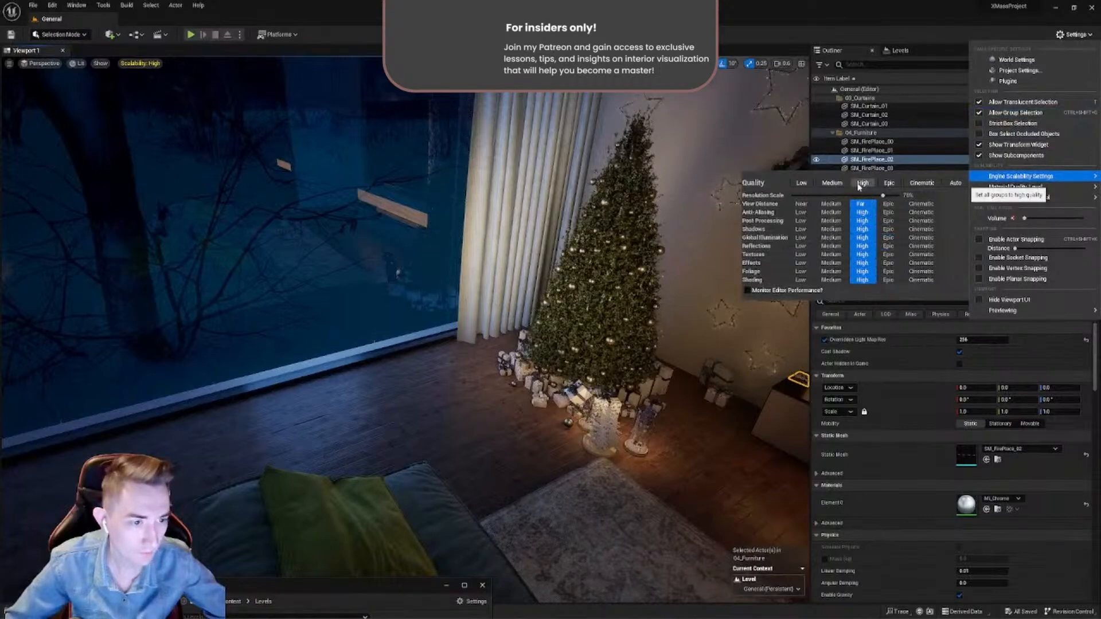
{"action": "right_click_drag", "start_coordinate": [648, 258], "coordinate": [637, 219]}
{"action": "key", "text": "w"}
{"action": "key", "text": "s"}
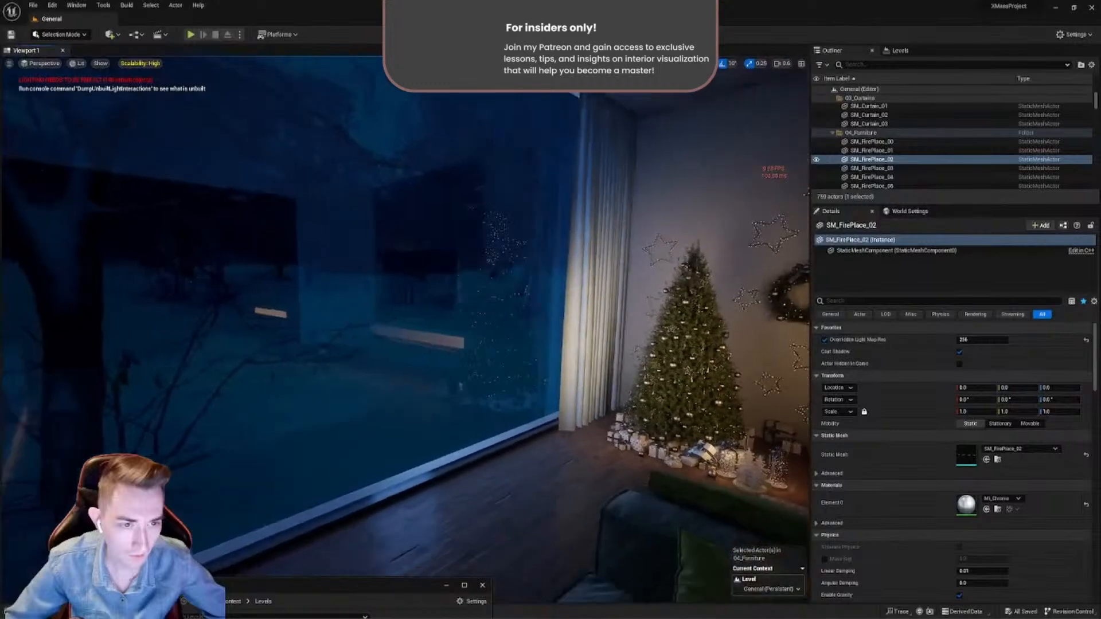
- Set engine scalability to Medium with Anti-Aliasing, Global Illumination and Reflections at High, and save all modified content
{"action": "left_click", "coordinate": [1076, 35]}
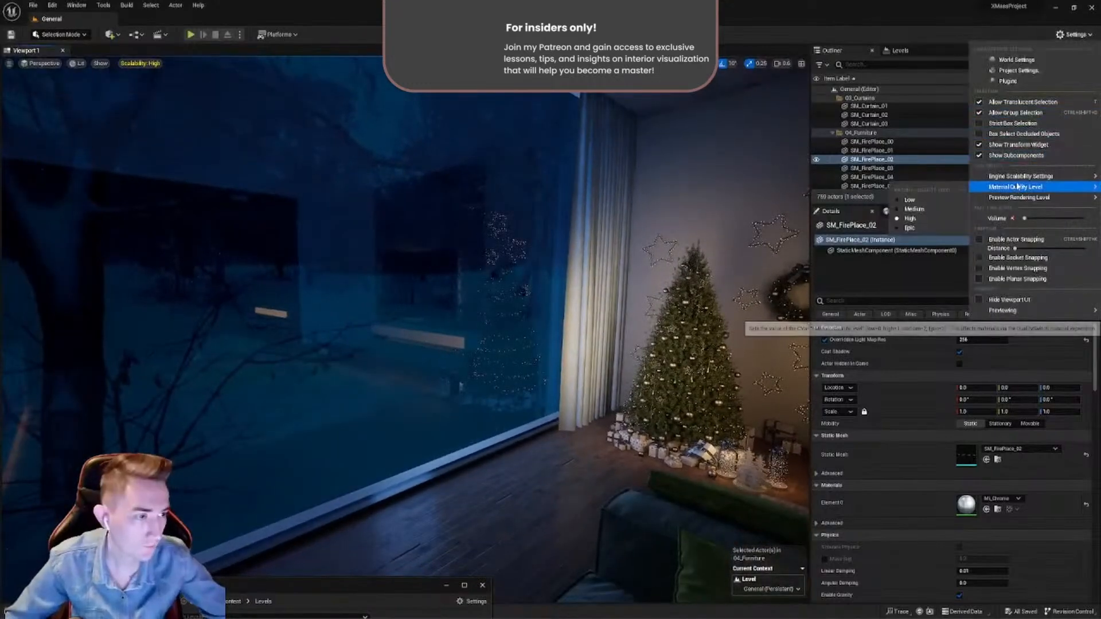
{"action": "mouse_move", "coordinate": [1003, 177]}
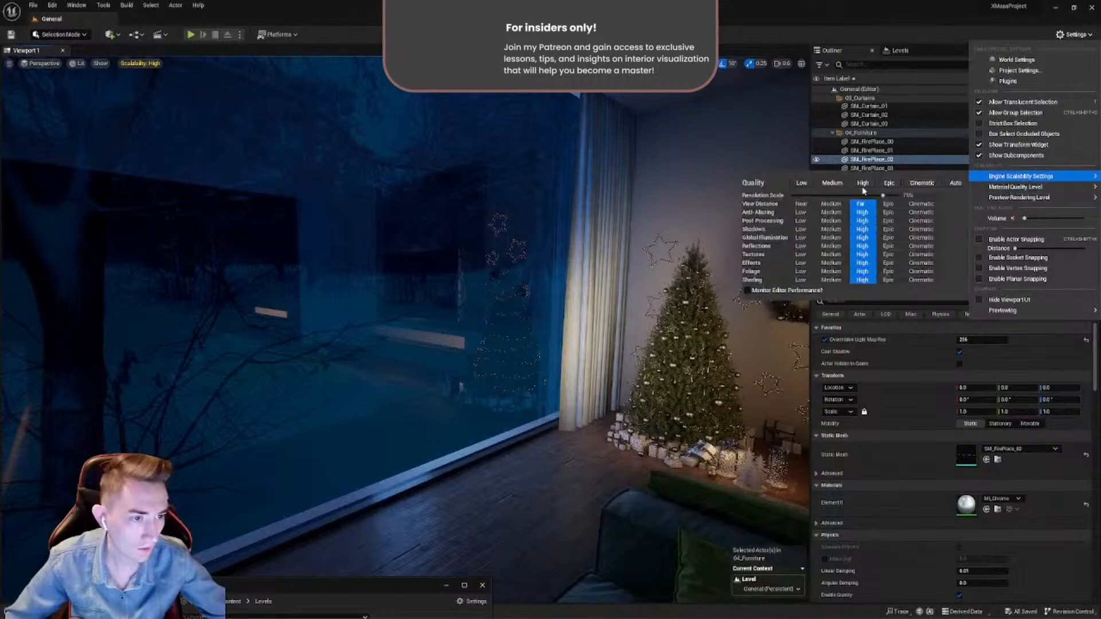
{"action": "left_click", "coordinate": [832, 184]}
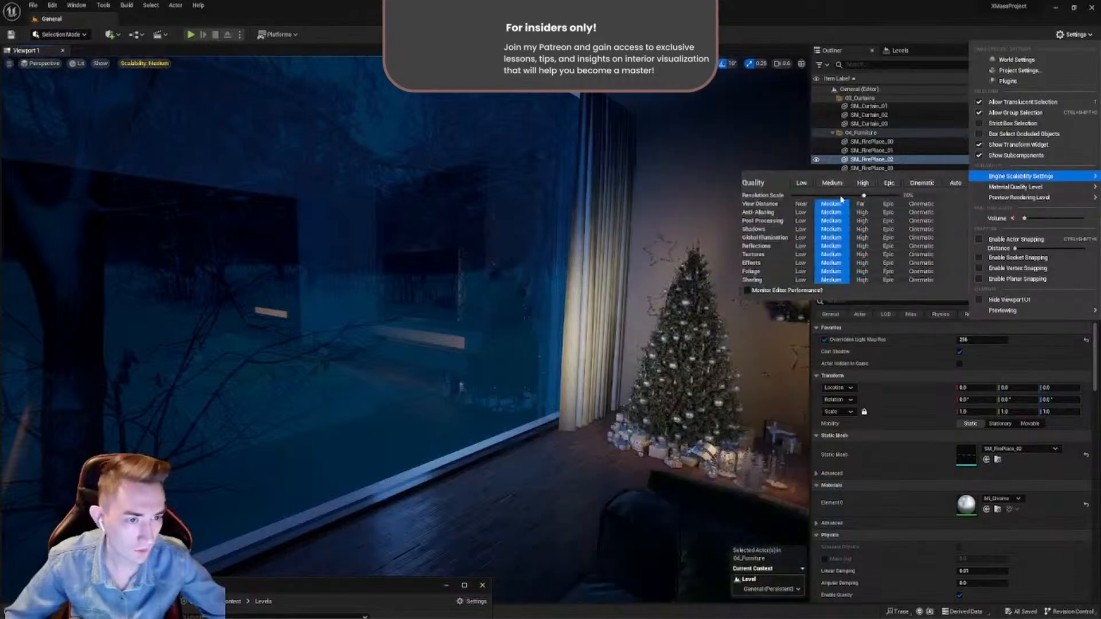
{"action": "left_click", "coordinate": [863, 239]}
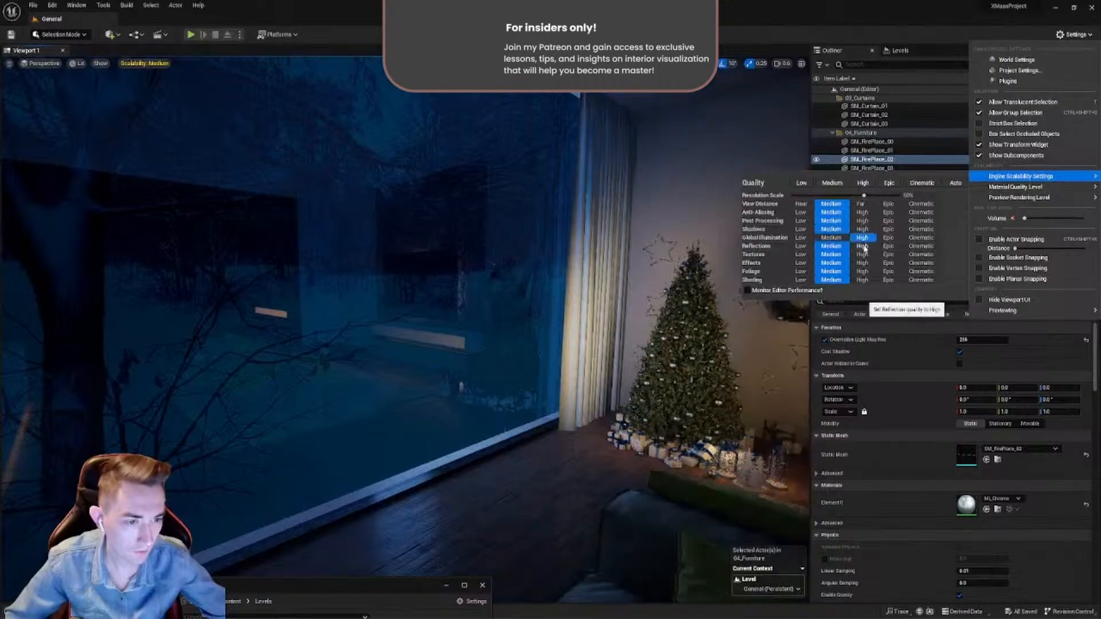
{"action": "left_click", "coordinate": [863, 247]}
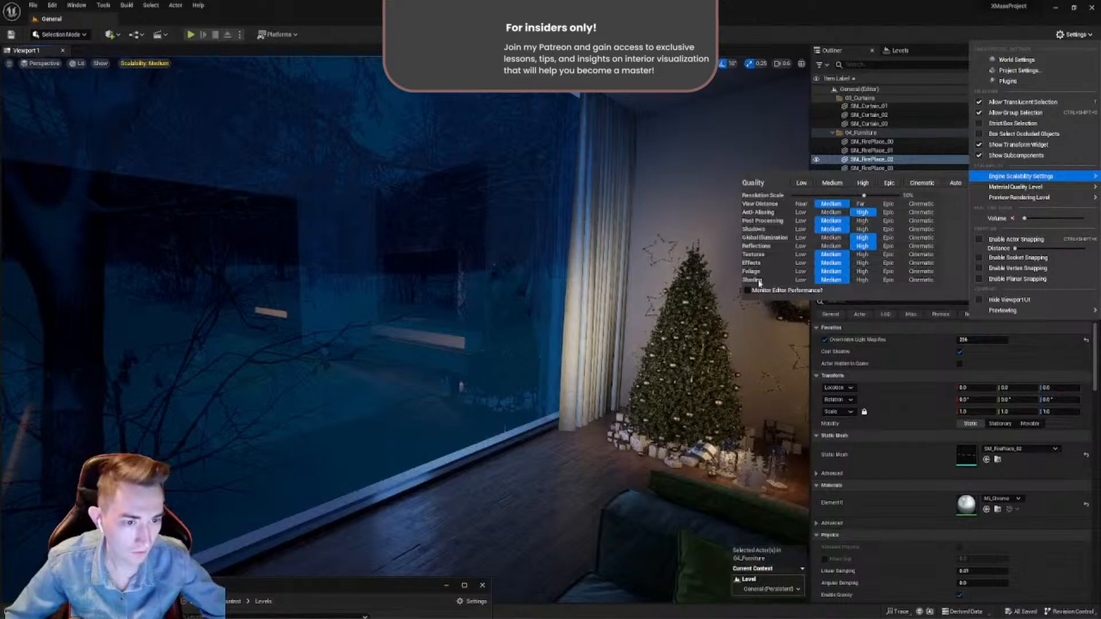
{"action": "right_click_drag", "start_coordinate": [677, 323], "coordinate": [199, 129]}
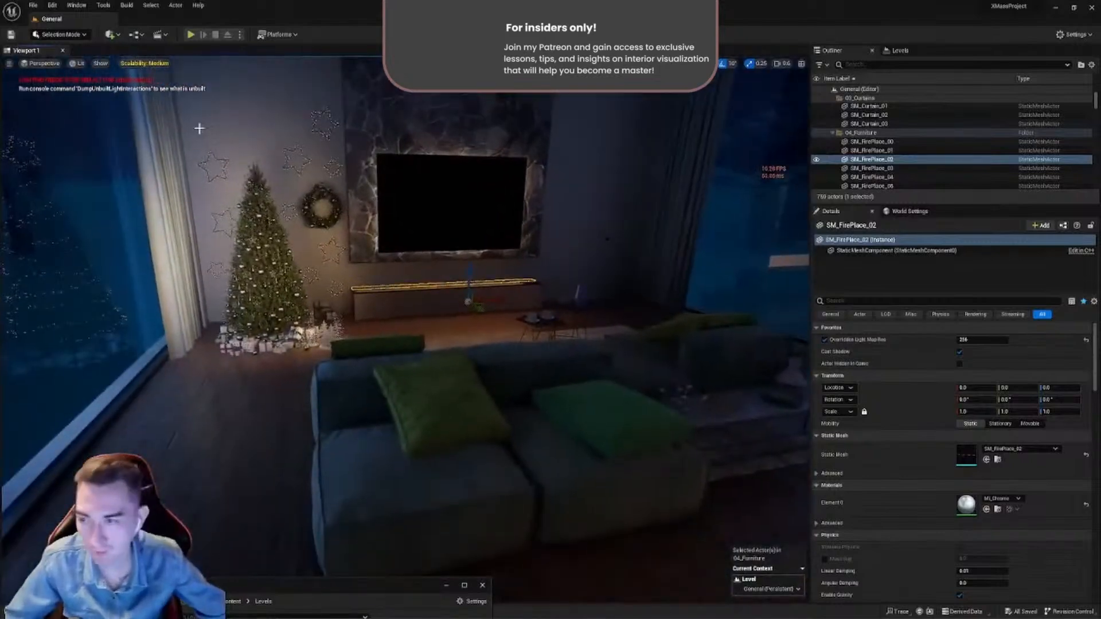
{"action": "left_click", "coordinate": [32, 5]}
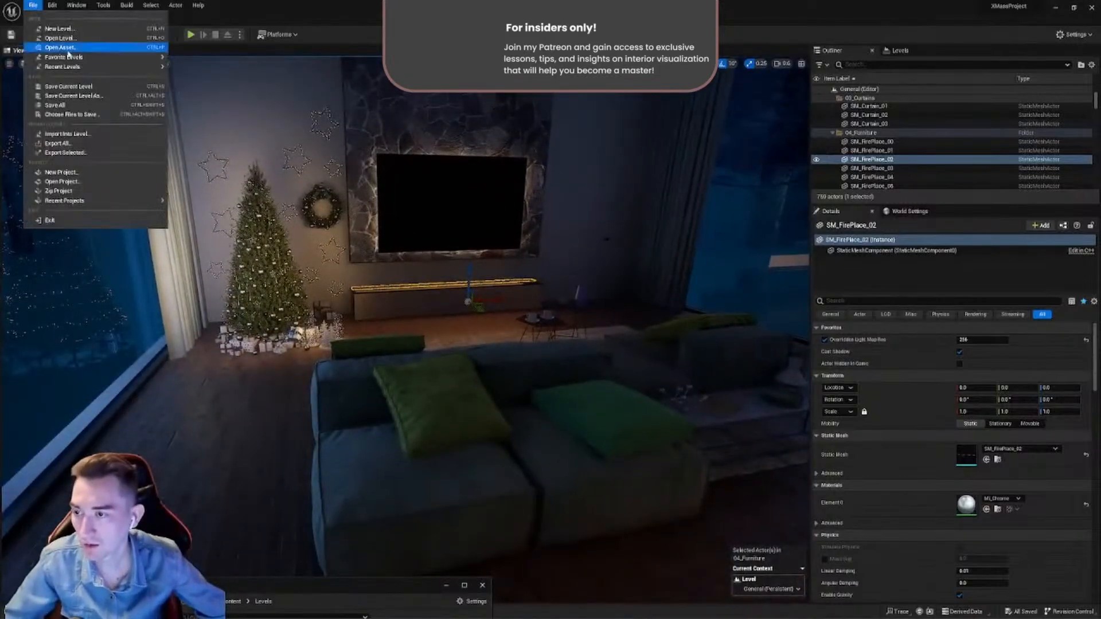
{"action": "left_click", "coordinate": [61, 104]}
- Open the M_Fabrics material from the Content/Material folder, arrange the windows, and maximize its material editor
{"action": "right_click_drag", "start_coordinate": [487, 259], "coordinate": [360, 459]}
{"action": "left_click_drag", "start_coordinate": [335, 588], "coordinate": [574, 252]}
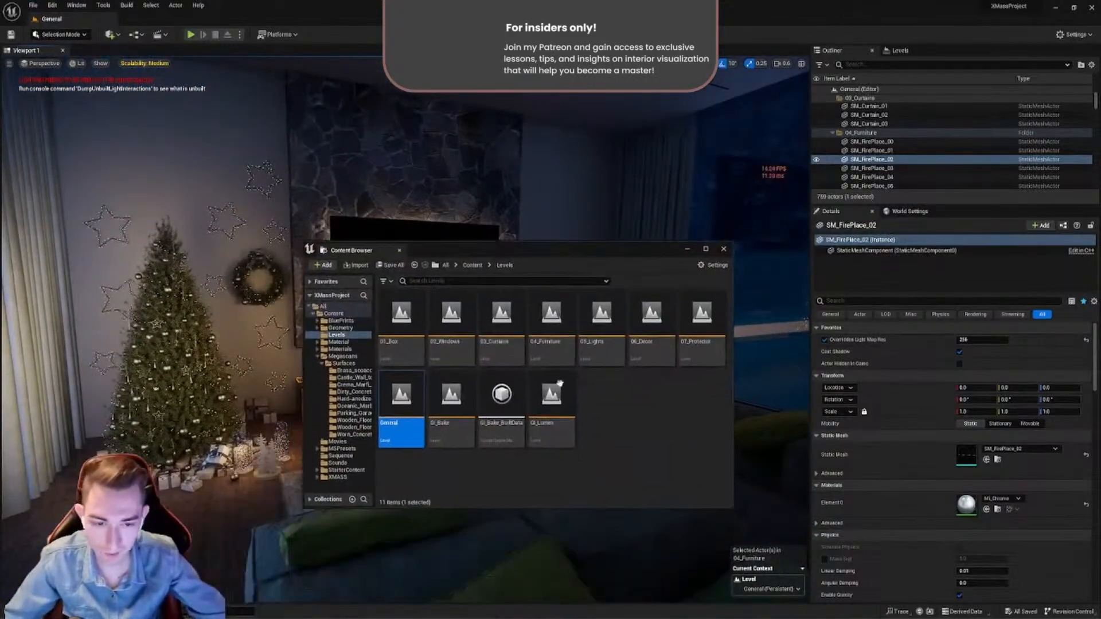
{"action": "left_click", "coordinate": [593, 422]}
{"action": "key", "text": "alt+Left"}
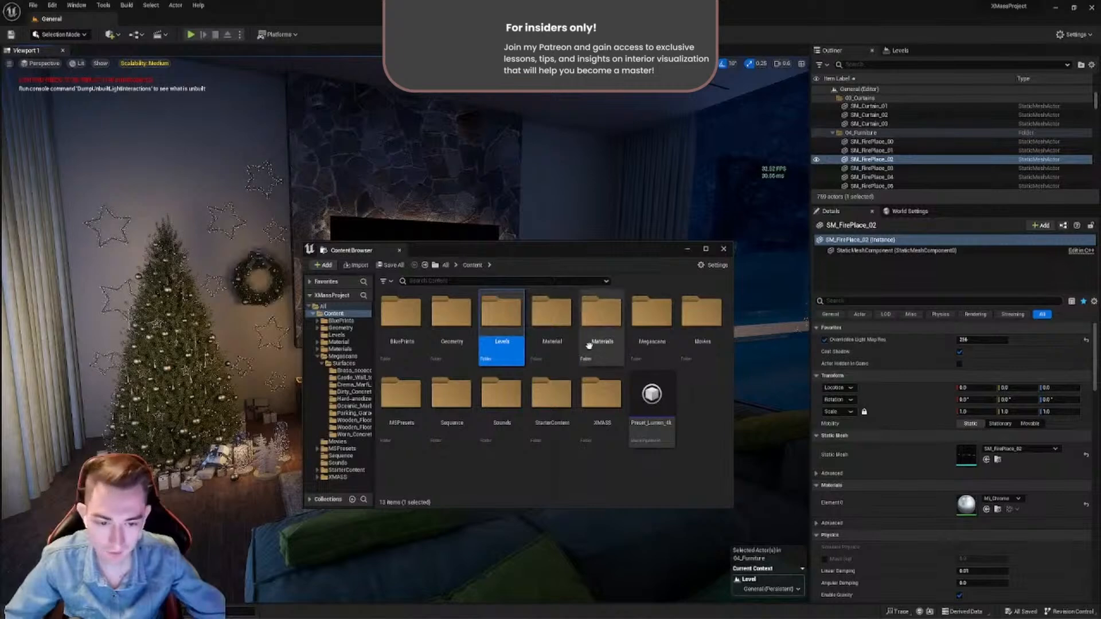
{"action": "double_click", "coordinate": [552, 313]}
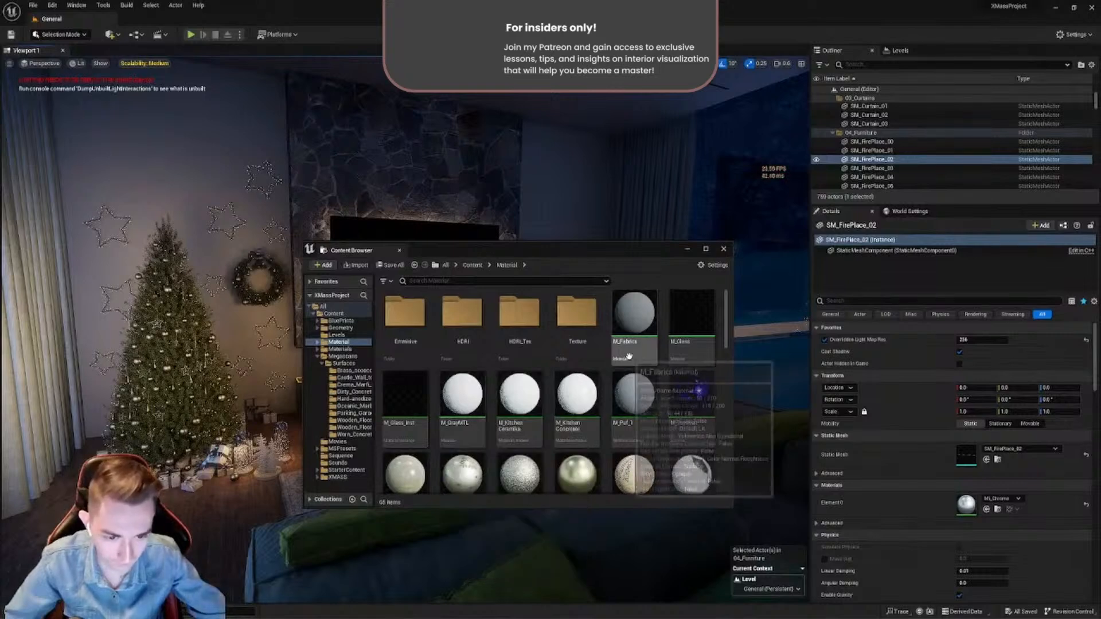
{"action": "double_click", "coordinate": [634, 315]}
{"action": "scroll", "coordinate": [723, 322], "scroll_direction": "down", "scroll_amount": 6}
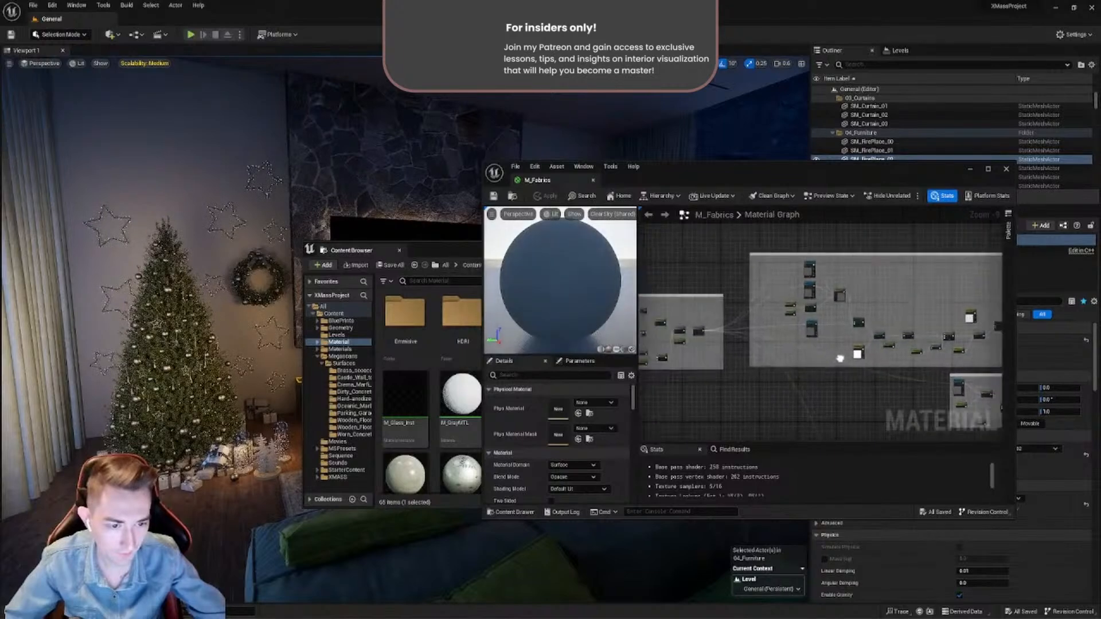
{"action": "right_click_drag", "start_coordinate": [765, 386], "coordinate": [911, 377]}
{"action": "left_click_drag", "start_coordinate": [442, 247], "coordinate": [303, 536]}
{"action": "left_click_drag", "start_coordinate": [693, 175], "coordinate": [726, 155]}
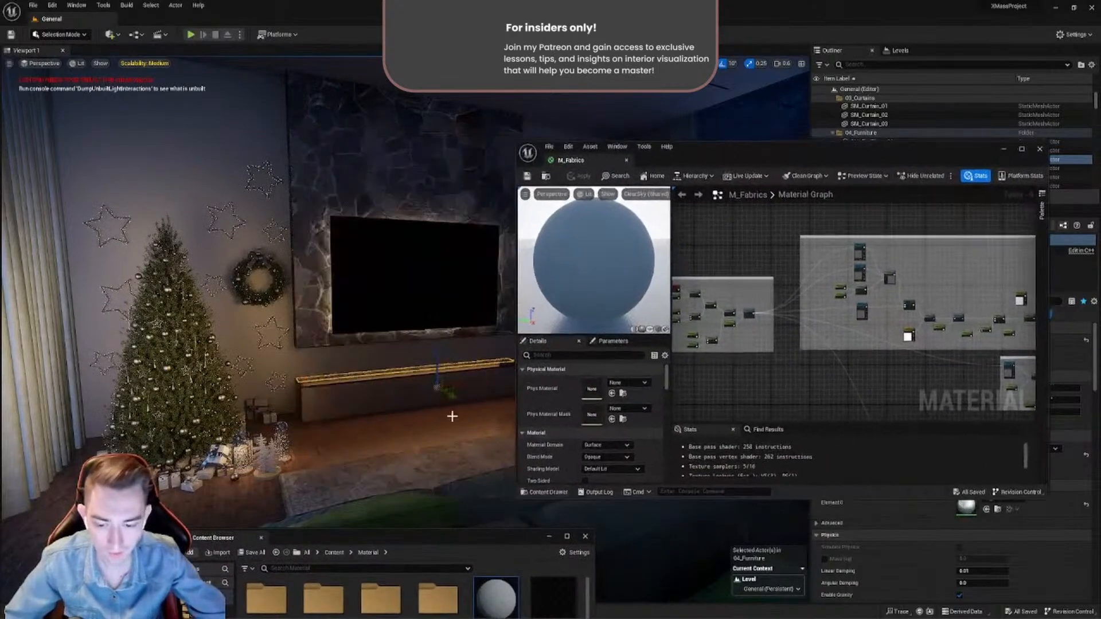
{"action": "left_click_drag", "start_coordinate": [440, 543], "coordinate": [343, 575]}
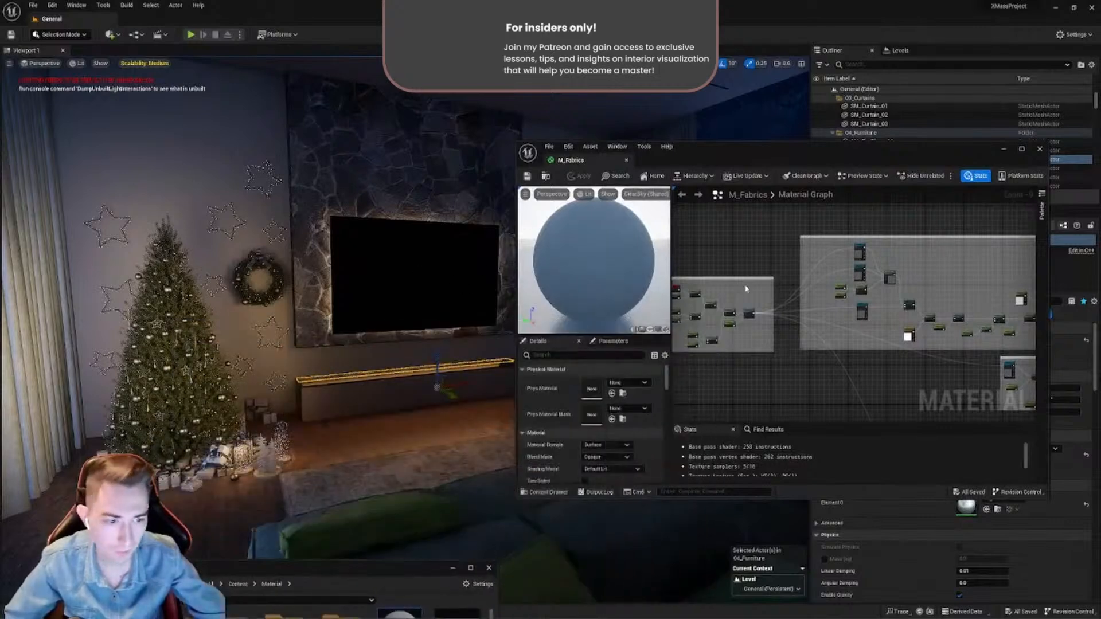
{"action": "double_click", "coordinate": [816, 160]}
- Examine the overall M_Fabrics graph and the tiling, offset and rotation nodes in its UV Diffuse group
{"action": "scroll", "coordinate": [533, 245], "scroll_direction": "down", "scroll_amount": 1}
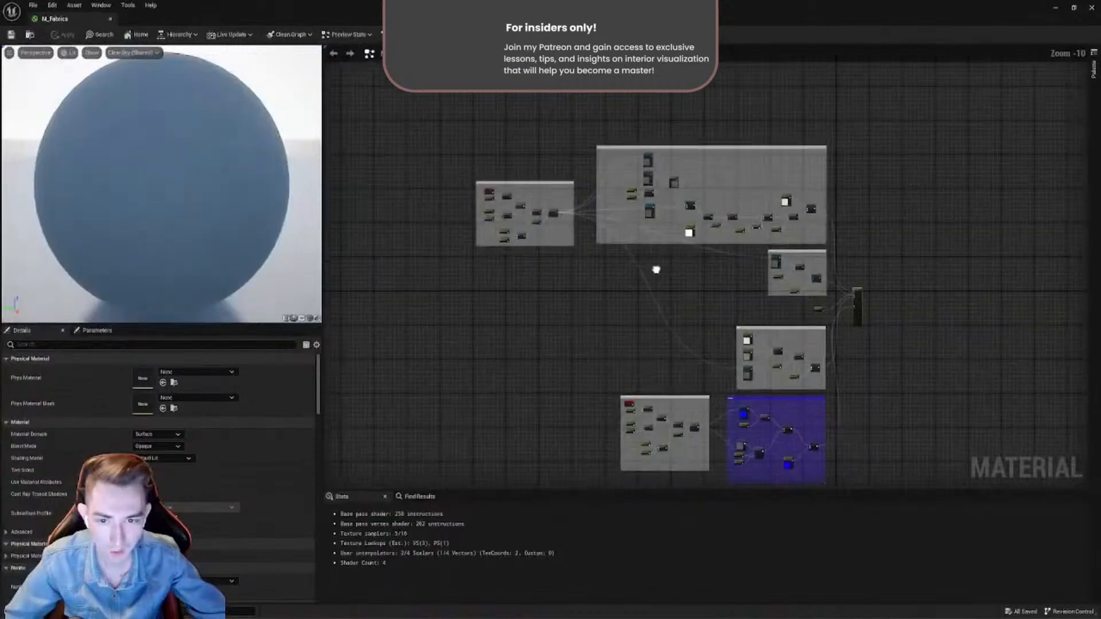
{"action": "scroll", "coordinate": [594, 245], "scroll_direction": "up", "scroll_amount": 7}
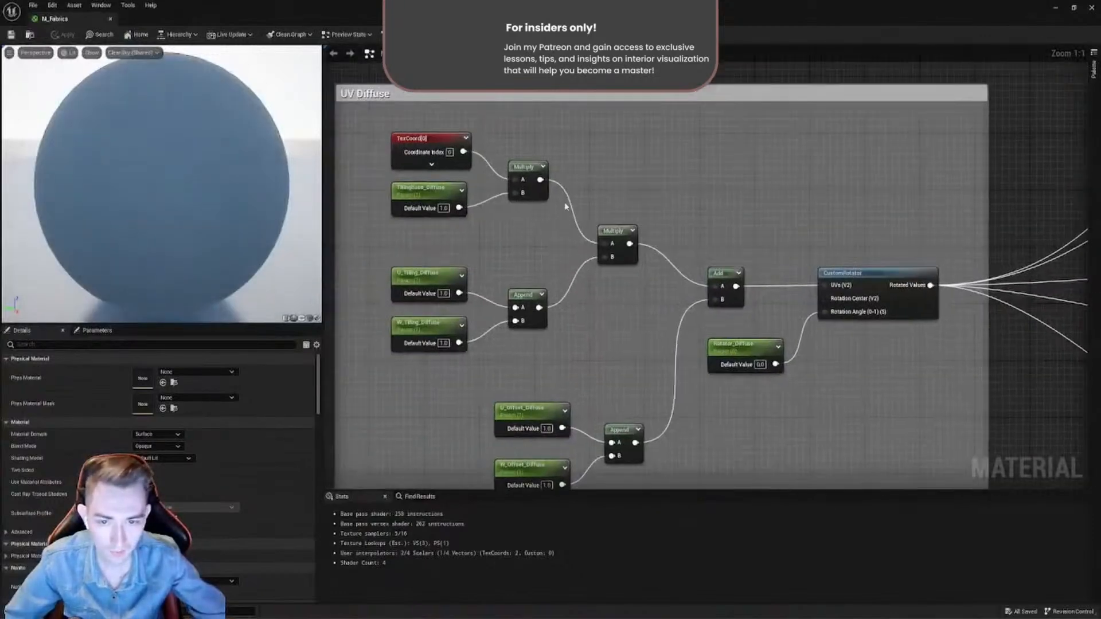
{"action": "scroll", "coordinate": [573, 202], "scroll_direction": "up", "scroll_amount": 1}
{"action": "scroll", "coordinate": [577, 201], "scroll_direction": "down", "scroll_amount": 1}
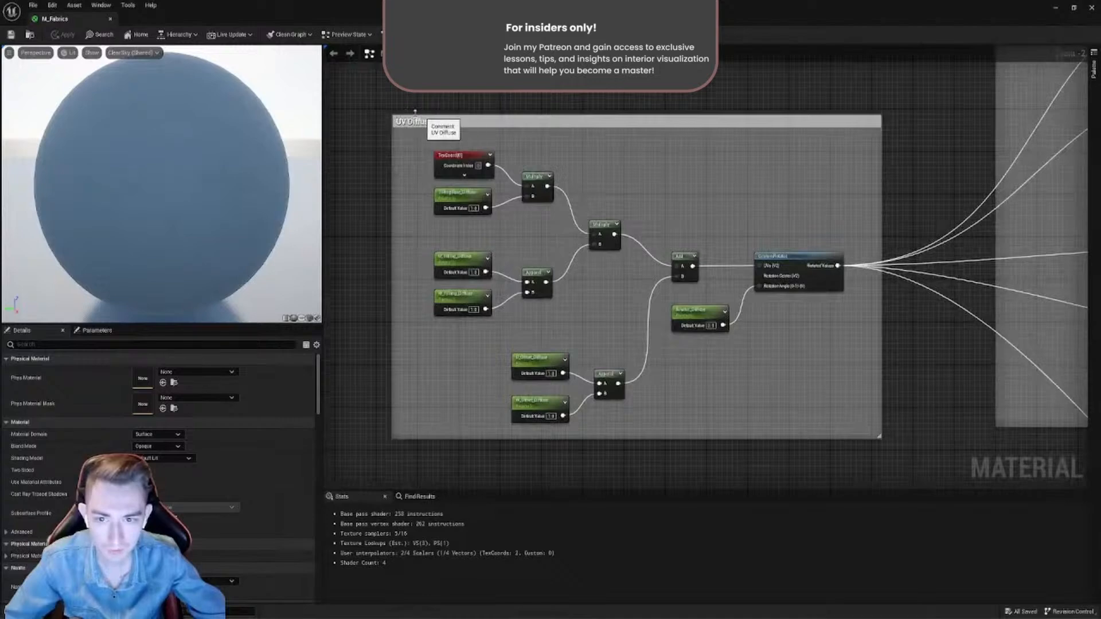
{"action": "left_click_drag", "start_coordinate": [382, 107], "coordinate": [929, 479]}
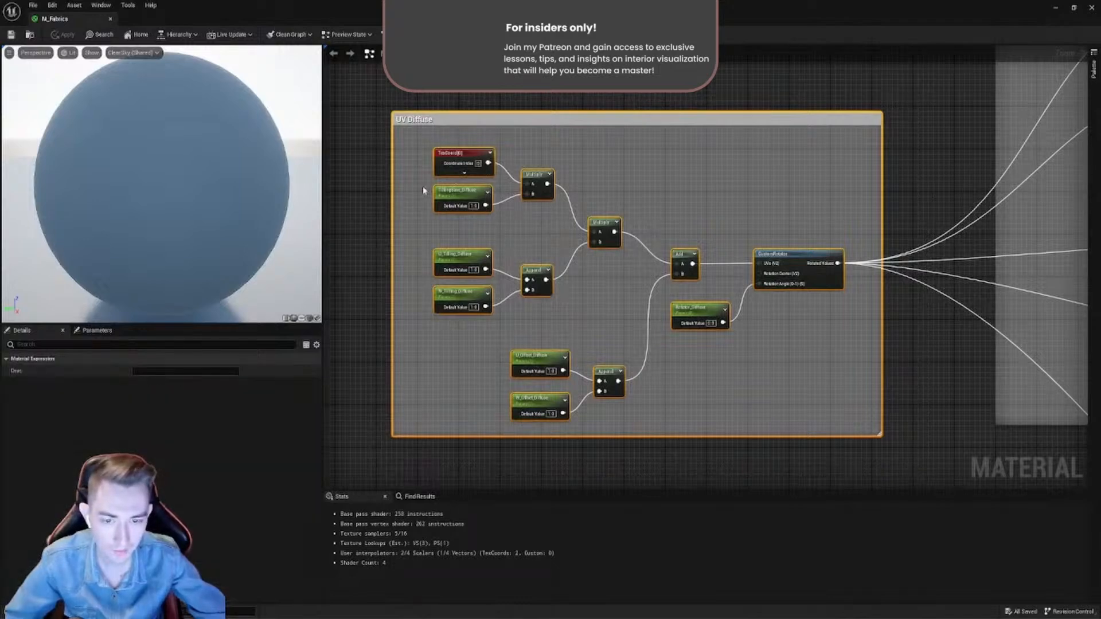
{"action": "scroll", "coordinate": [611, 206], "scroll_direction": "down", "scroll_amount": 8}
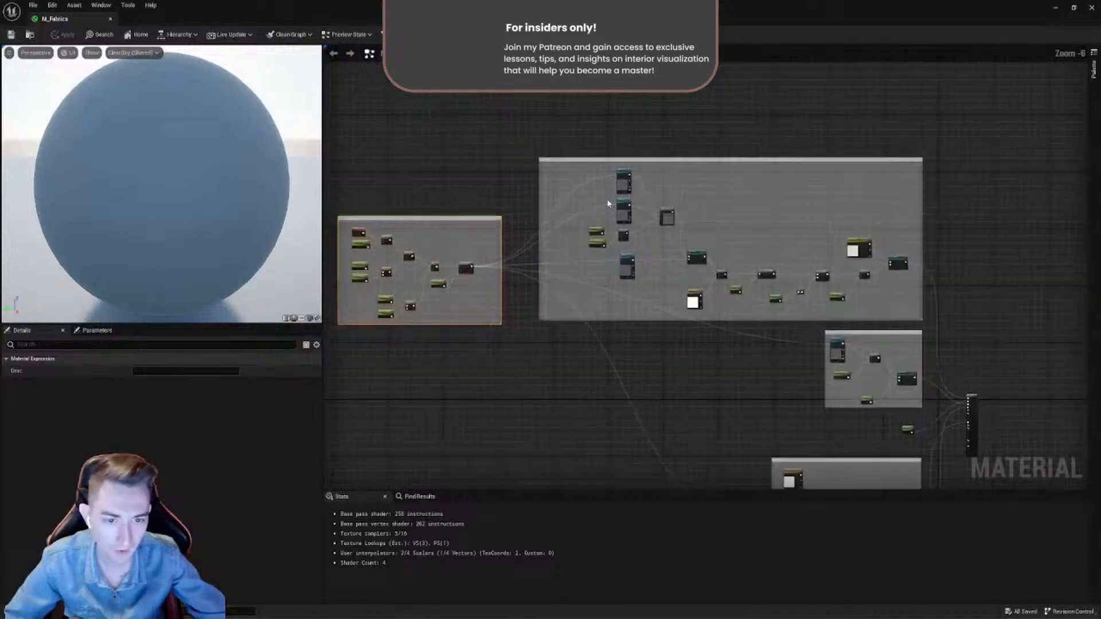
- Inspect the ColorDiffuse color and switch parameters at the end of the diffuse group, nudging the nodes slightly
{"action": "scroll", "coordinate": [609, 204], "scroll_direction": "up", "scroll_amount": 7}
{"action": "scroll", "coordinate": [475, 153], "scroll_direction": "down", "scroll_amount": 5}
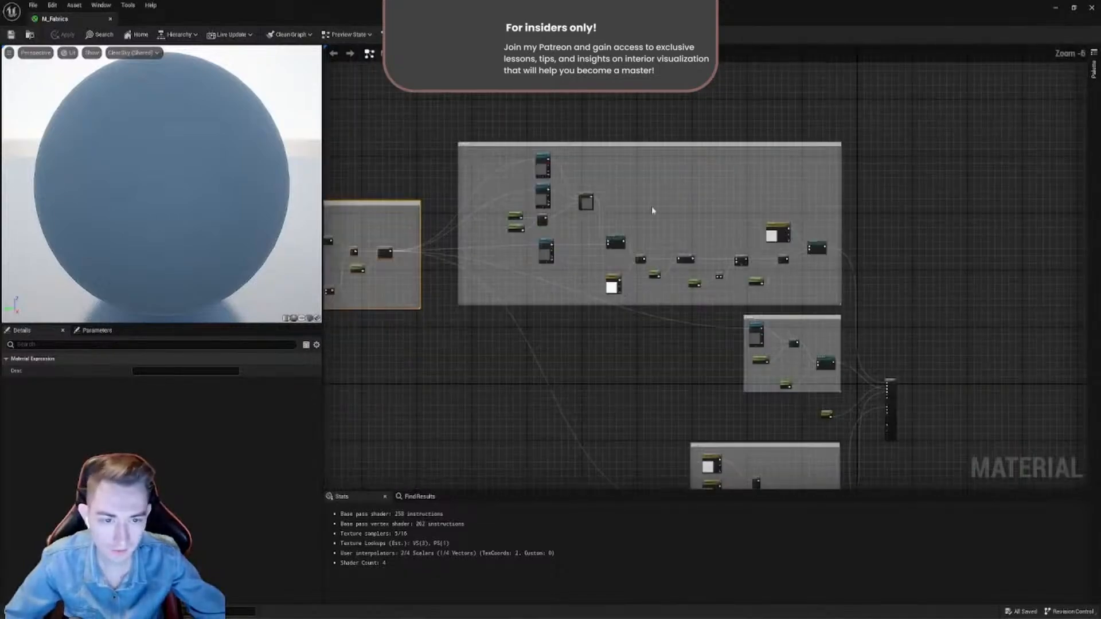
{"action": "scroll", "coordinate": [799, 256], "scroll_direction": "up", "scroll_amount": 3}
{"action": "scroll", "coordinate": [621, 216], "scroll_direction": "up", "scroll_amount": 2}
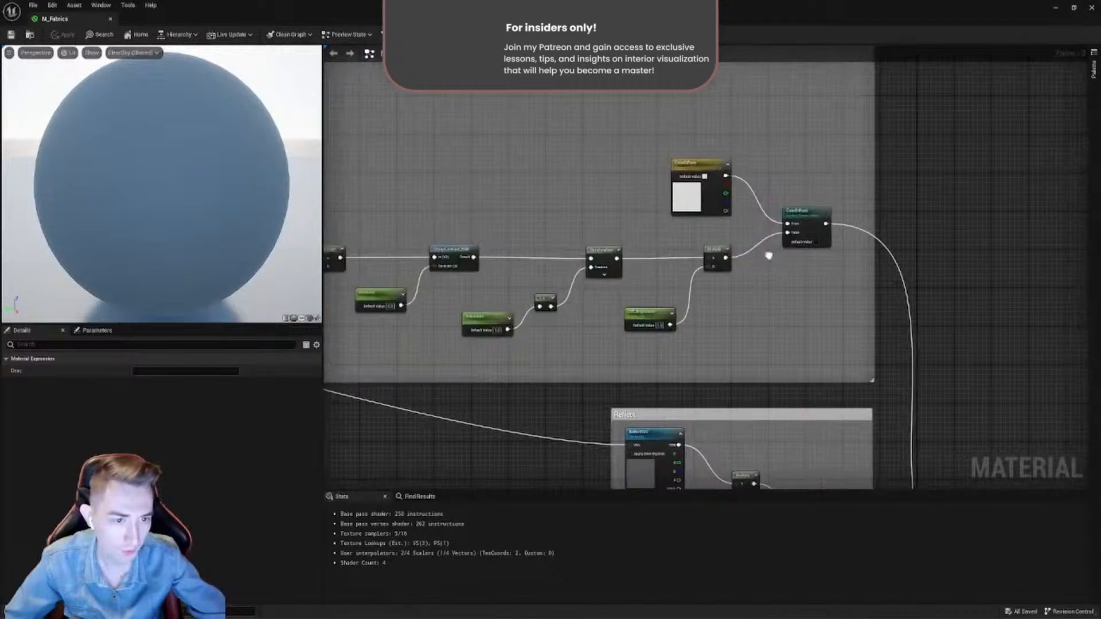
{"action": "scroll", "coordinate": [621, 217], "scroll_direction": "up", "scroll_amount": 2}
{"action": "mouse_move", "coordinate": [621, 217]}
{"action": "left_mouse_down"}
{"action": "mouse_move", "coordinate": [638, 156]}
{"action": "mouse_move", "coordinate": [630, 221]}
{"action": "left_mouse_up"}
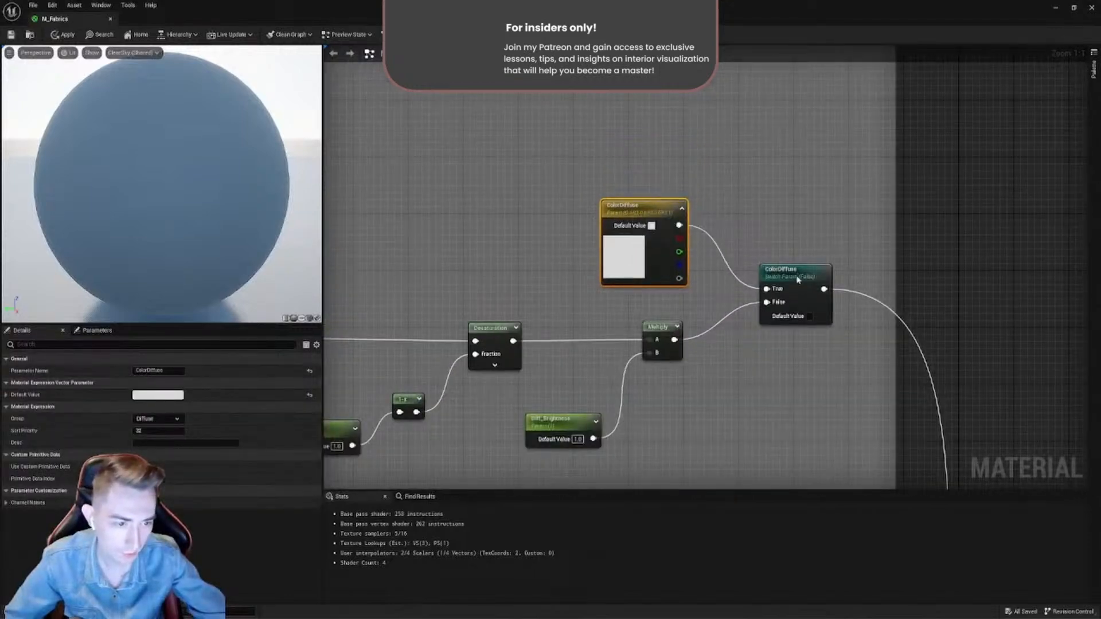
{"action": "left_click_drag", "start_coordinate": [797, 280], "coordinate": [790, 279]}
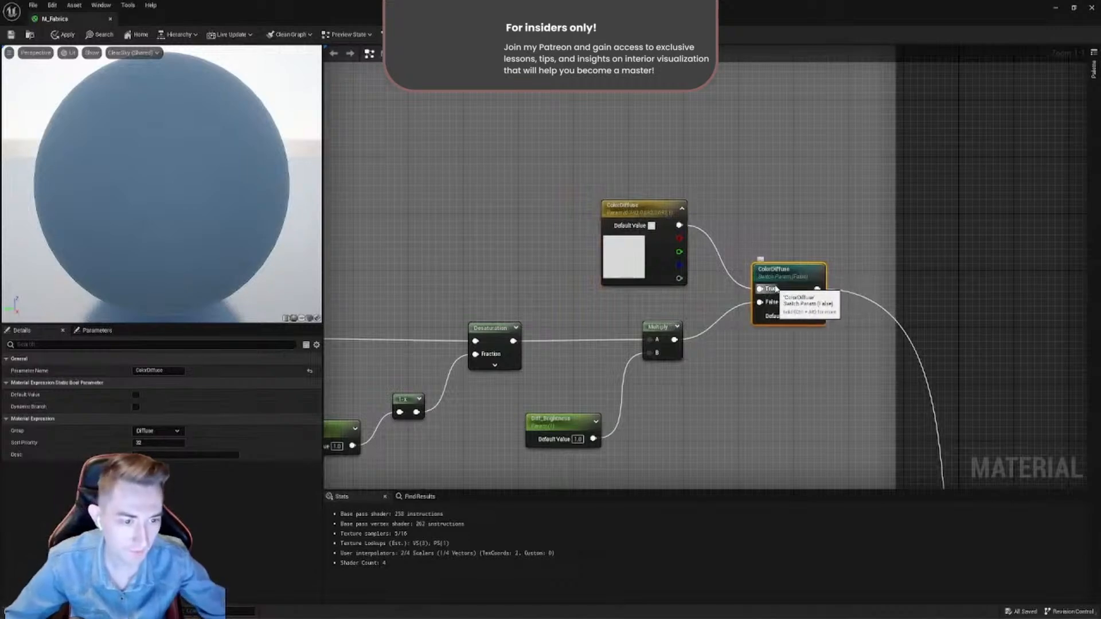
{"action": "left_click_drag", "start_coordinate": [790, 278], "coordinate": [790, 293]}
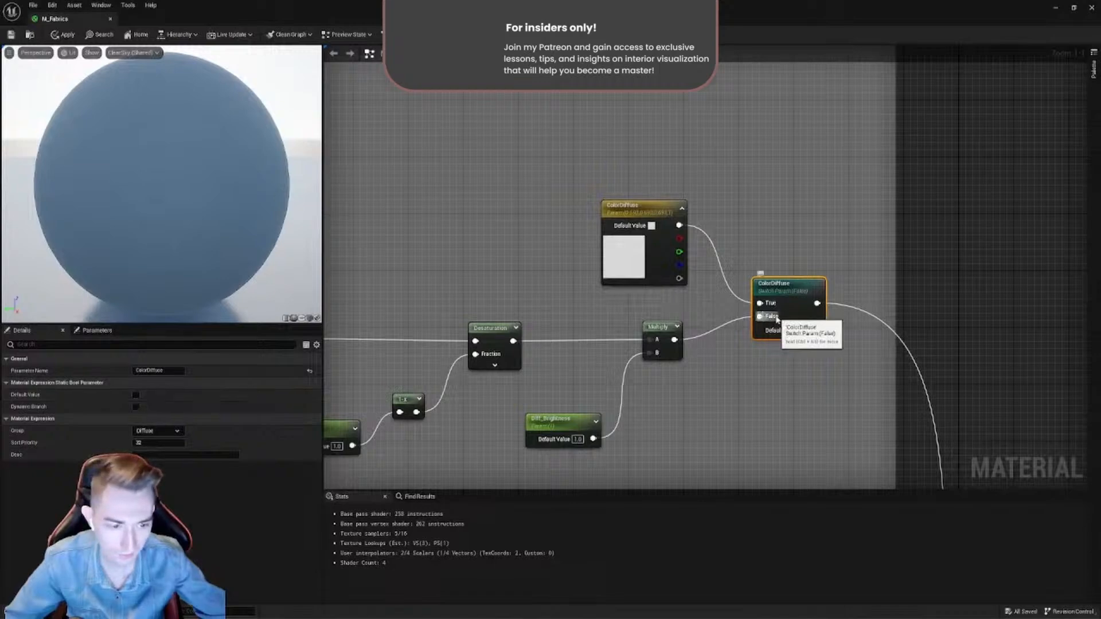
- Inspect the Lerp node that blends the diffuse textures in the diffuse group, shifting it slightly closer to them
{"action": "scroll", "coordinate": [777, 320], "scroll_direction": "down", "scroll_amount": 2}
{"action": "right_click_drag", "start_coordinate": [631, 369], "coordinate": [784, 329]}
{"action": "right_click_drag", "start_coordinate": [634, 320], "coordinate": [773, 332]}
{"action": "scroll", "coordinate": [510, 229], "scroll_direction": "down", "scroll_amount": 2}
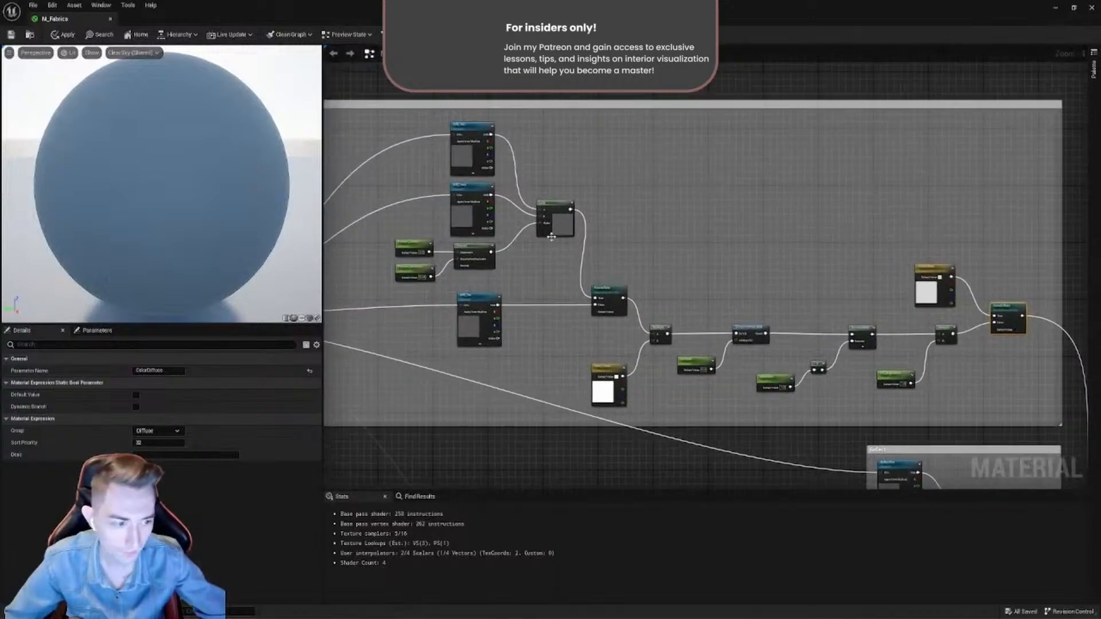
{"action": "right_click_drag", "start_coordinate": [661, 276], "coordinate": [684, 263]}
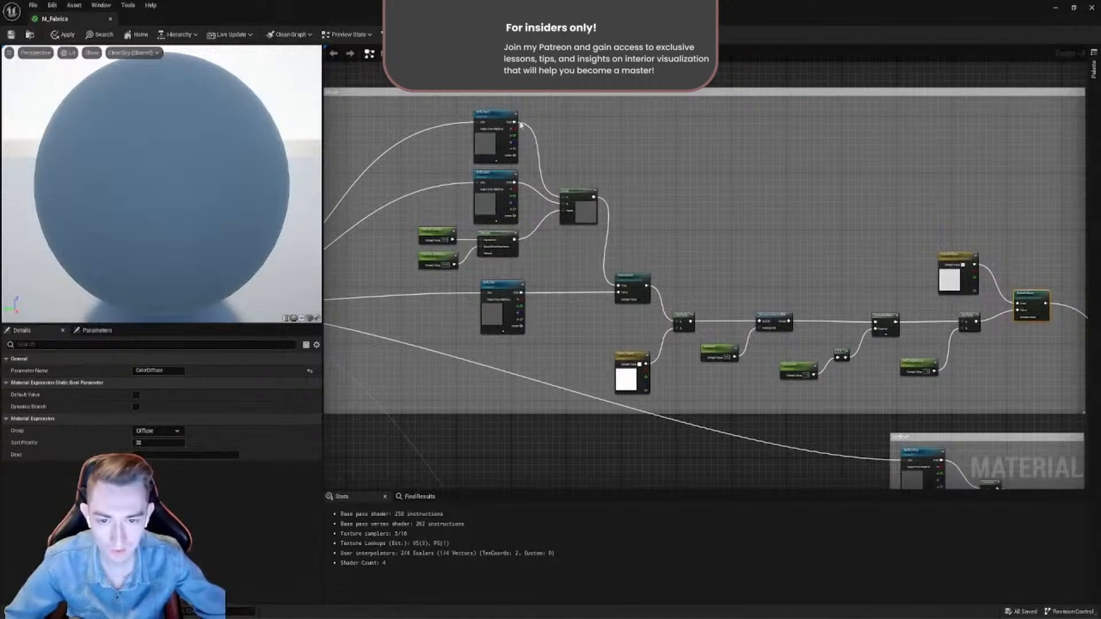
{"action": "scroll", "coordinate": [448, 128], "scroll_direction": "up", "scroll_amount": 4}
{"action": "left_click", "coordinate": [739, 254]}
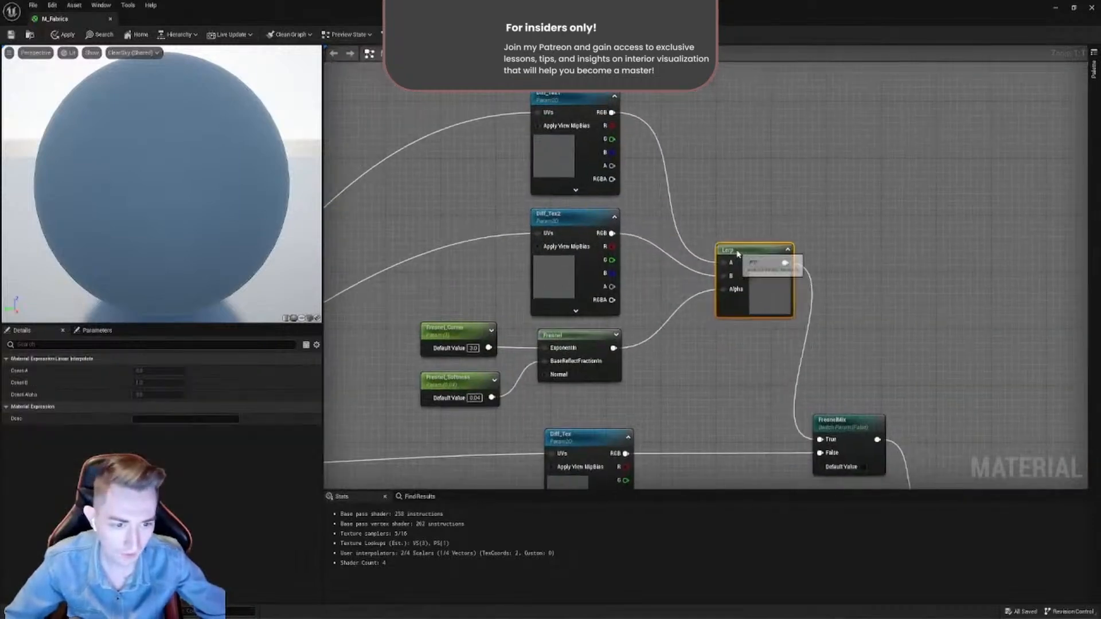
{"action": "left_click_drag", "start_coordinate": [738, 254], "coordinate": [725, 254]}
- Inspect the Diff_Tex1 and Diff_Tex2 texture parameters feeding the Lerp node, nudging Diff_Tex2 slightly
{"action": "left_click", "coordinate": [560, 99]}
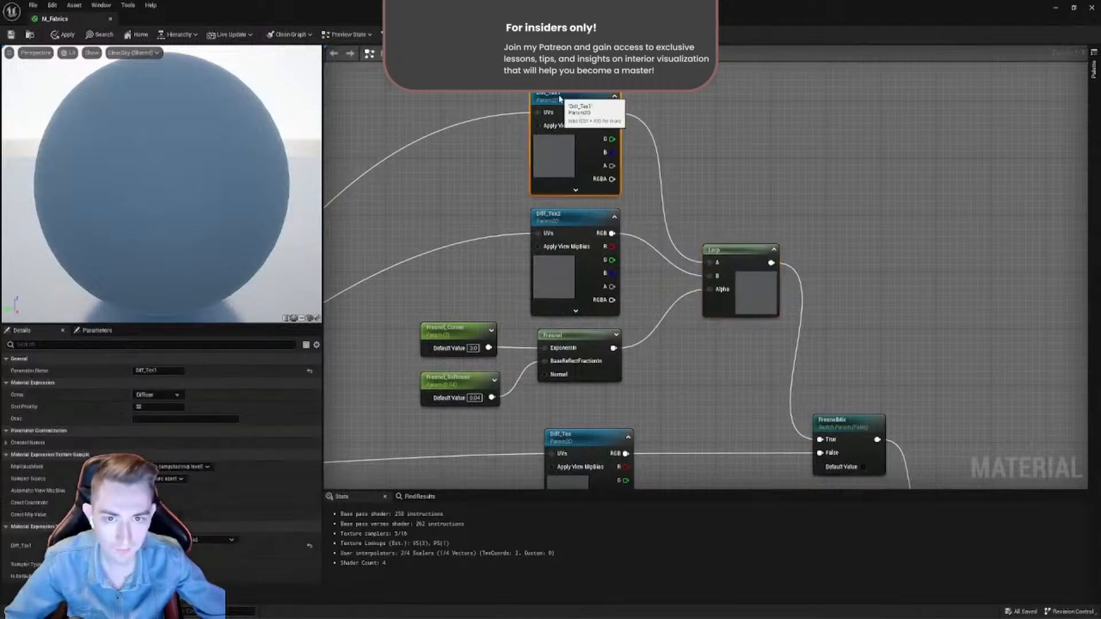
{"action": "left_click", "coordinate": [563, 215]}
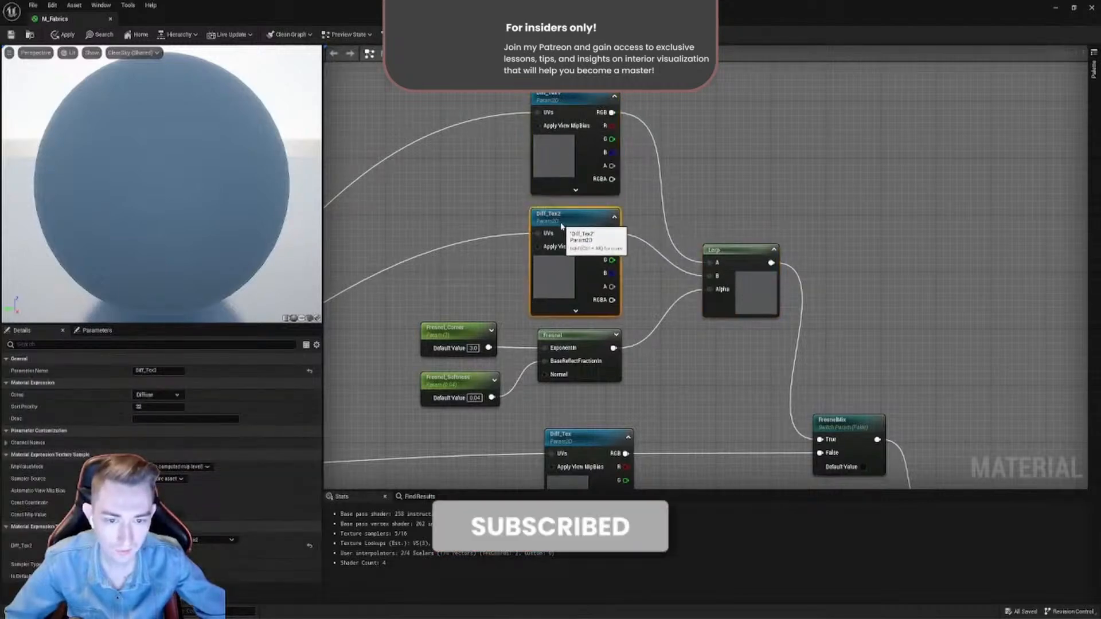
{"action": "left_click", "coordinate": [561, 98]}
{"action": "right_click", "coordinate": [561, 98]}
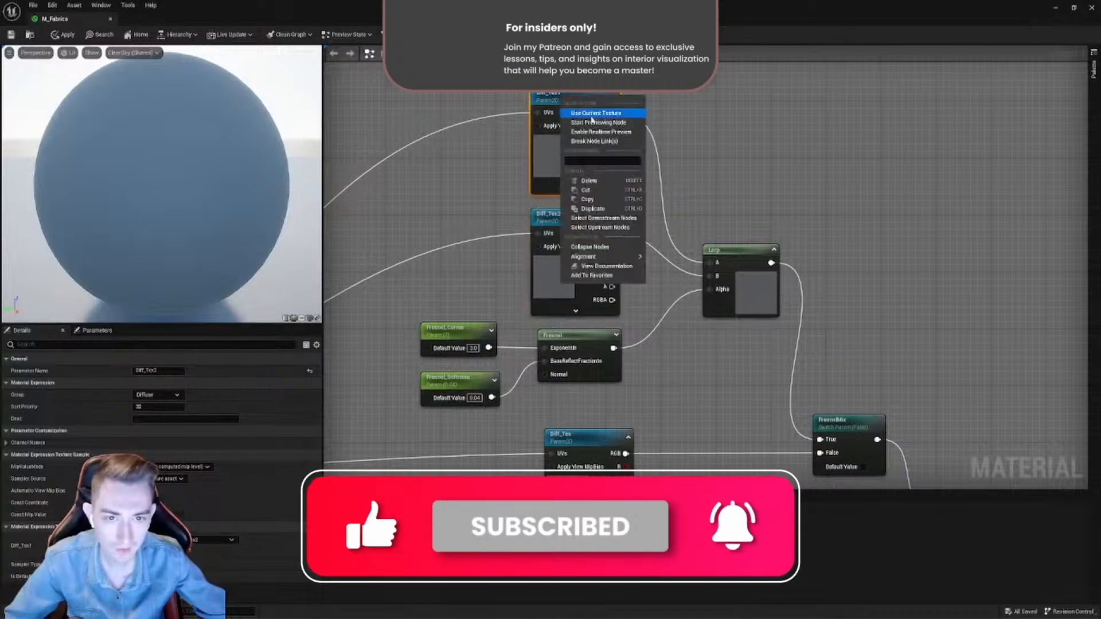
{"action": "left_click", "coordinate": [551, 113]}
{"action": "right_click", "coordinate": [562, 100]}
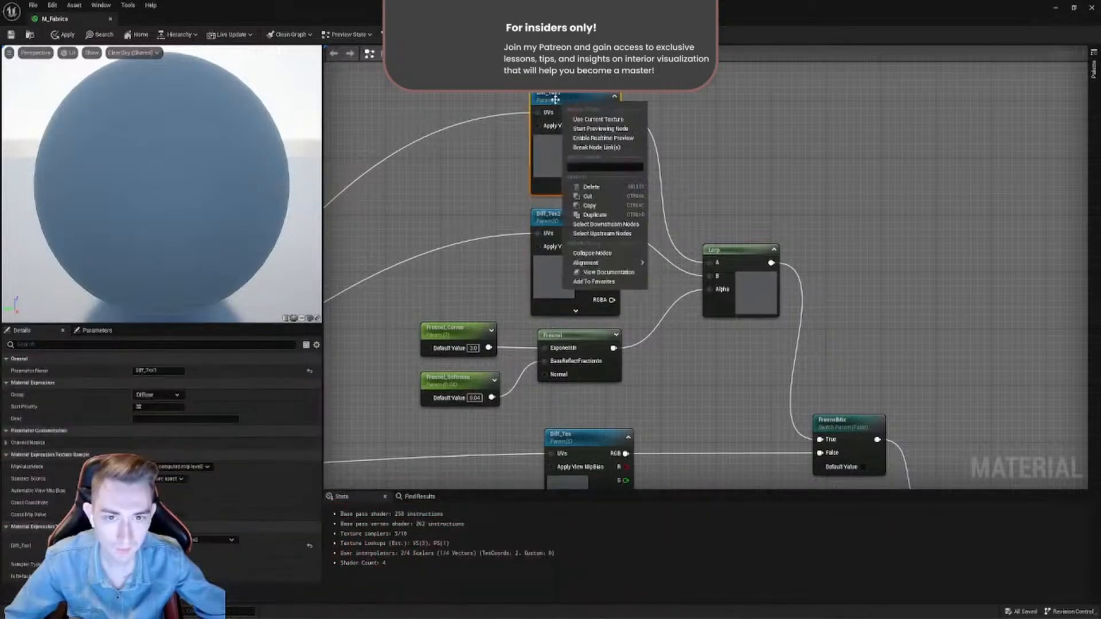
{"action": "left_click", "coordinate": [554, 112]}
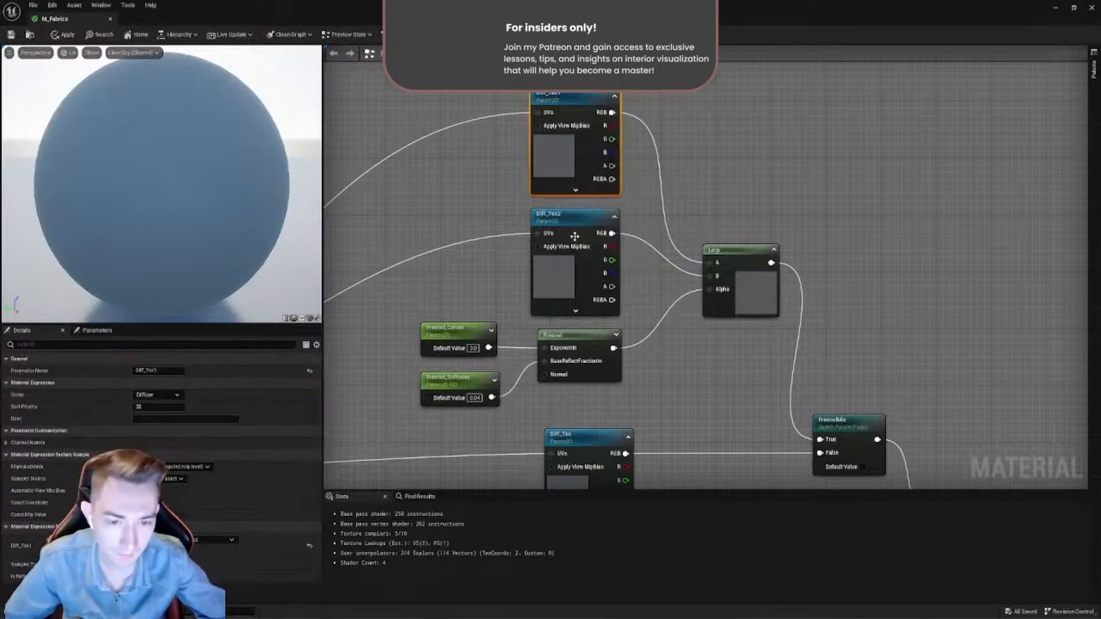
{"action": "left_click_drag", "start_coordinate": [574, 233], "coordinate": [581, 233]}
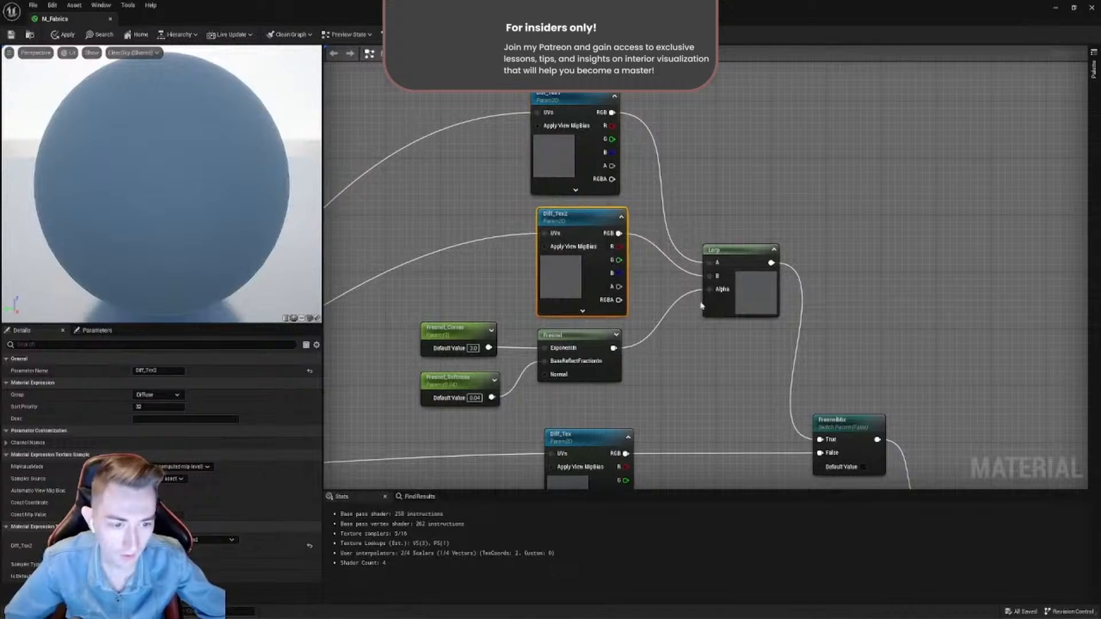
- Inspect the Fresnel node and its two scalar parameters that drive the Lerp's Alpha input
{"action": "left_click_drag", "start_coordinate": [579, 390], "coordinate": [484, 345]}
{"action": "left_click", "coordinate": [574, 373]}
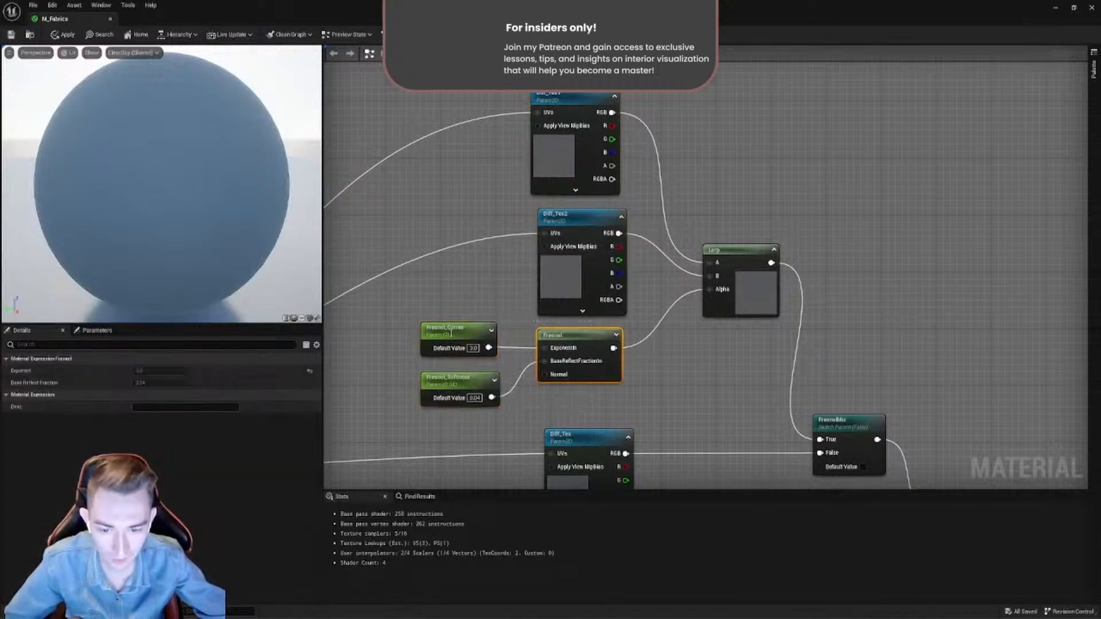
{"action": "right_click_drag", "start_coordinate": [651, 336], "coordinate": [515, 278]}
{"action": "scroll", "coordinate": [538, 311], "scroll_direction": "down", "scroll_amount": 2}
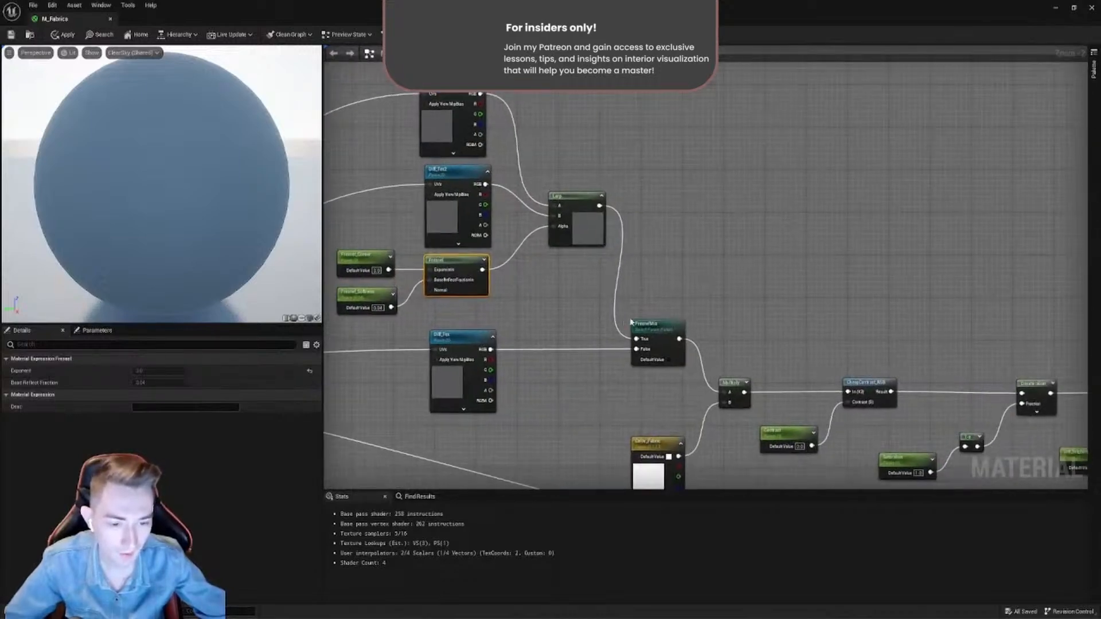
{"action": "scroll", "coordinate": [649, 331], "scroll_direction": "up", "scroll_amount": 2}
{"action": "right_click_drag", "start_coordinate": [537, 172], "coordinate": [618, 306]}
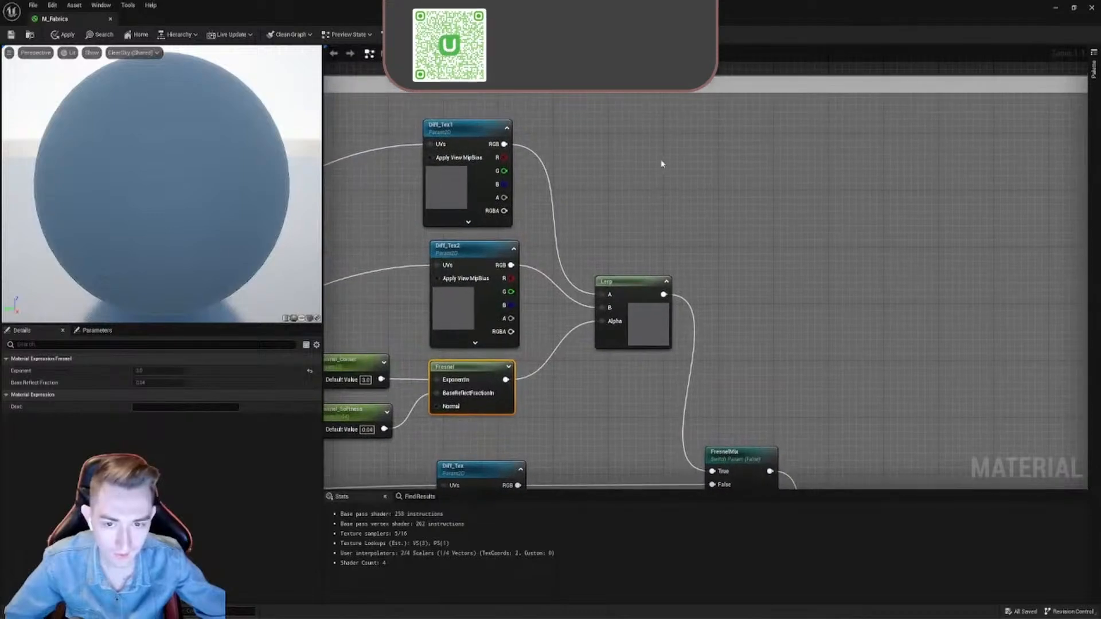
- Select the whole Fresnel blend branch and inspect the FresnelMix switch parameter it feeds
{"action": "left_click_drag", "start_coordinate": [660, 160], "coordinate": [370, 424]}
{"action": "right_click_drag", "start_coordinate": [622, 404], "coordinate": [661, 206]}
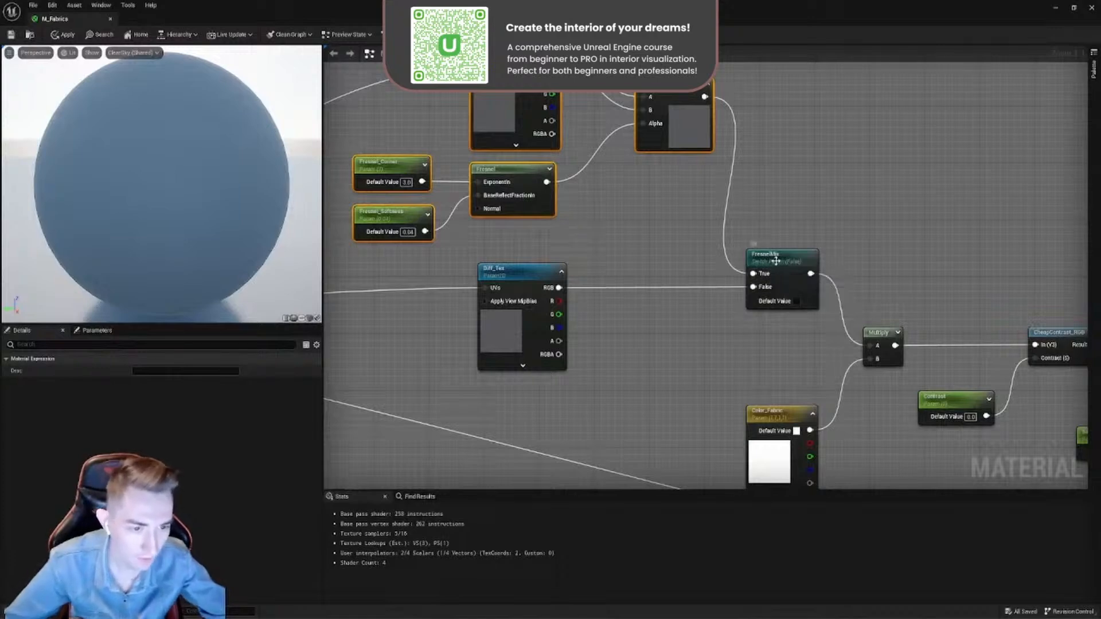
{"action": "right_click_drag", "start_coordinate": [657, 213], "coordinate": [676, 290]}
{"action": "left_click_drag", "start_coordinate": [853, 305], "coordinate": [745, 415]}
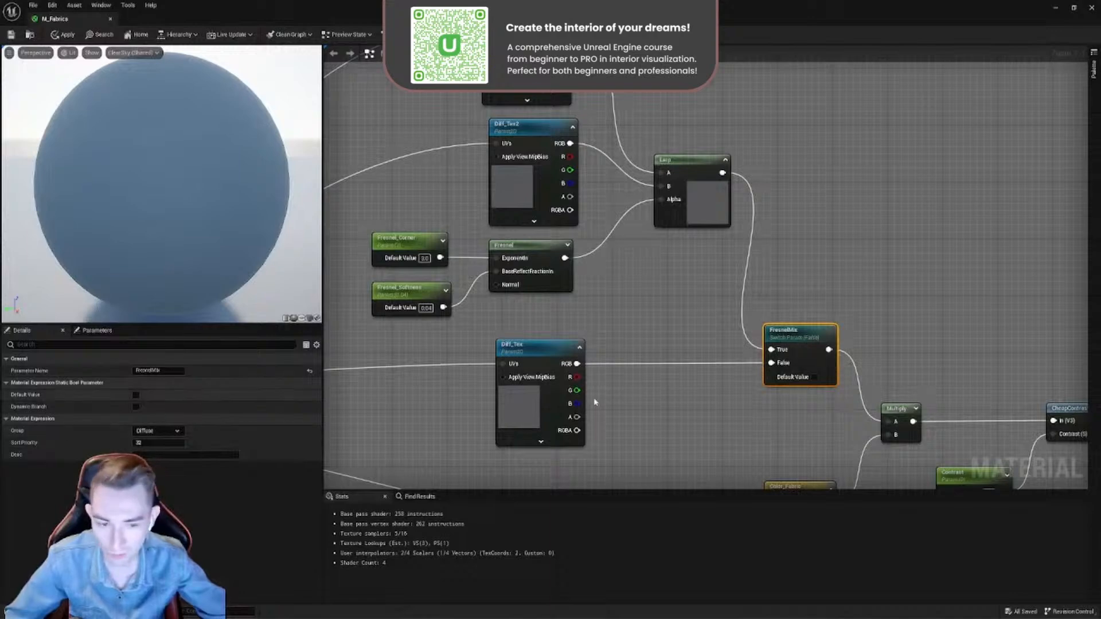
- Compare the single Diff_Tex texture on the FresnelMix switch's False input with the Lerp branch on its True input, nudging Diff_Tex
{"action": "left_click_drag", "start_coordinate": [505, 354], "coordinate": [546, 353]}
{"action": "scroll", "coordinate": [574, 343], "scroll_direction": "down", "scroll_amount": 4}
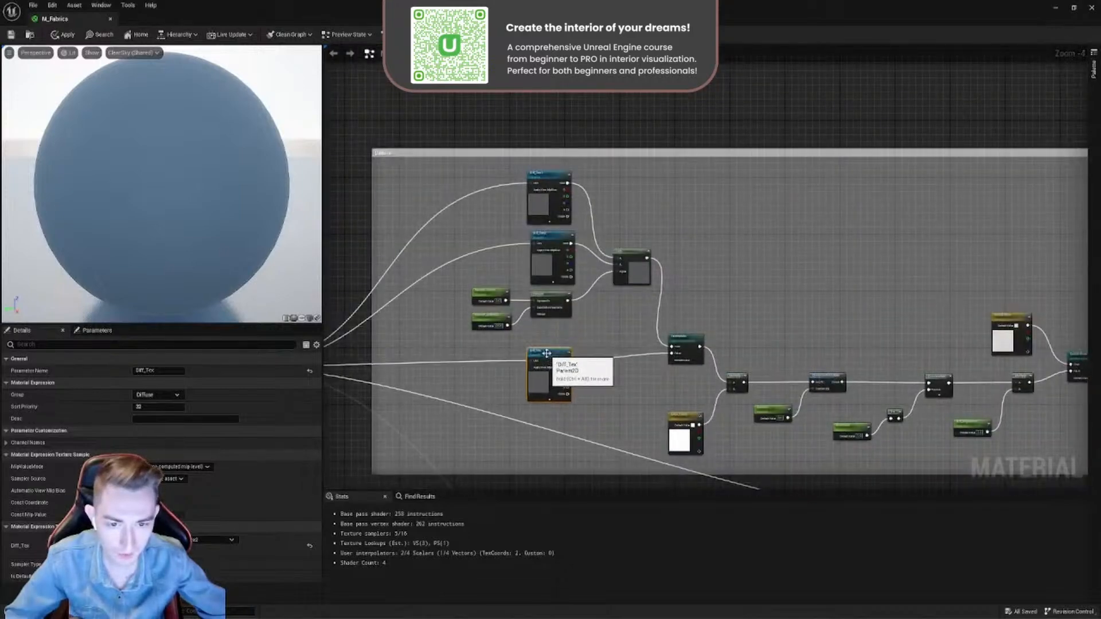
{"action": "scroll", "coordinate": [546, 191], "scroll_direction": "up", "scroll_amount": 3}
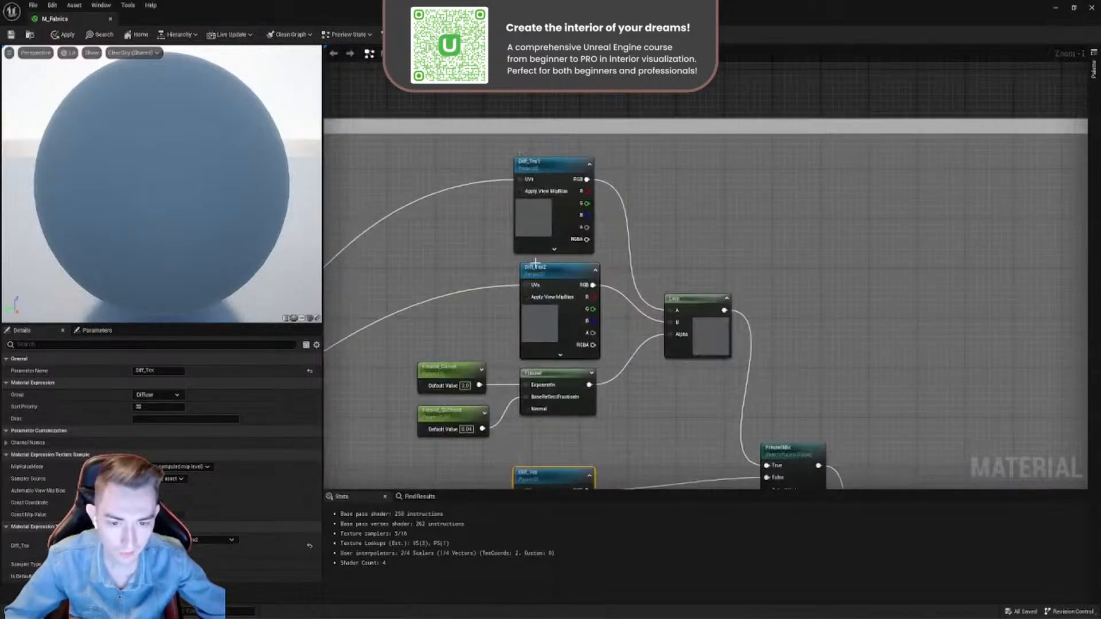
{"action": "right_click_drag", "start_coordinate": [582, 319], "coordinate": [511, 167]}
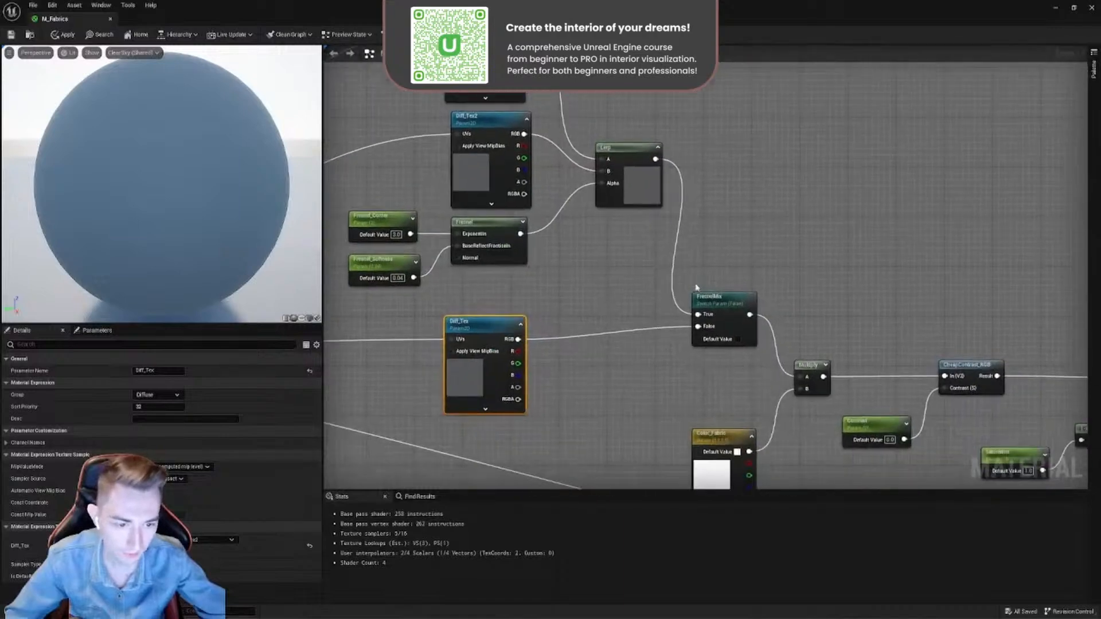
{"action": "scroll", "coordinate": [693, 284], "scroll_direction": "up", "scroll_amount": 1}
{"action": "left_click", "coordinate": [721, 315]}
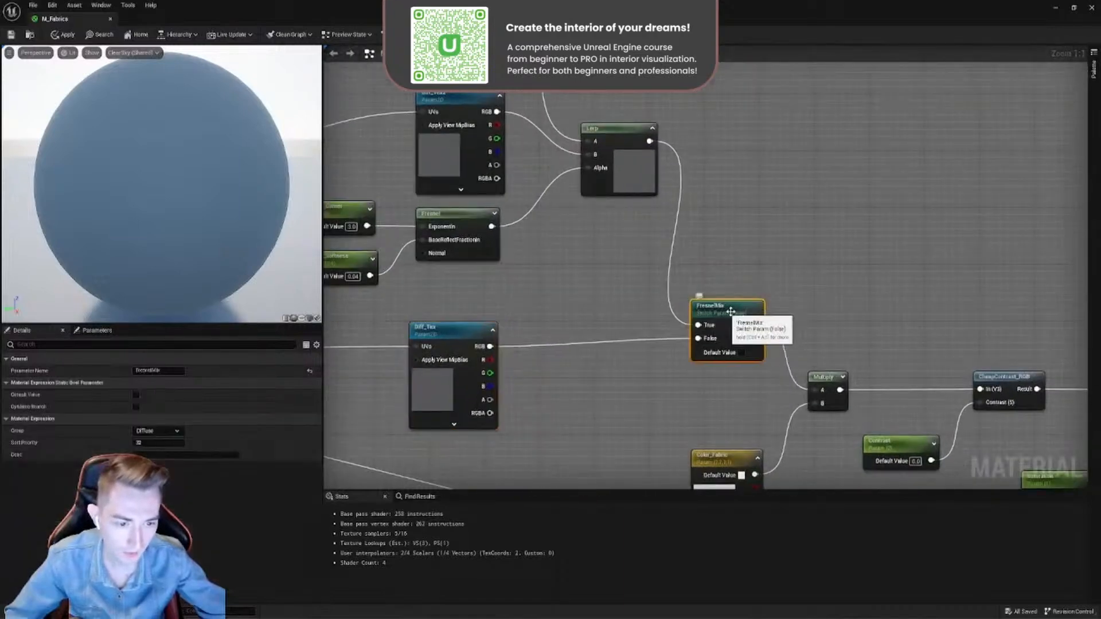
{"action": "right_click_drag", "start_coordinate": [684, 306], "coordinate": [785, 404]}
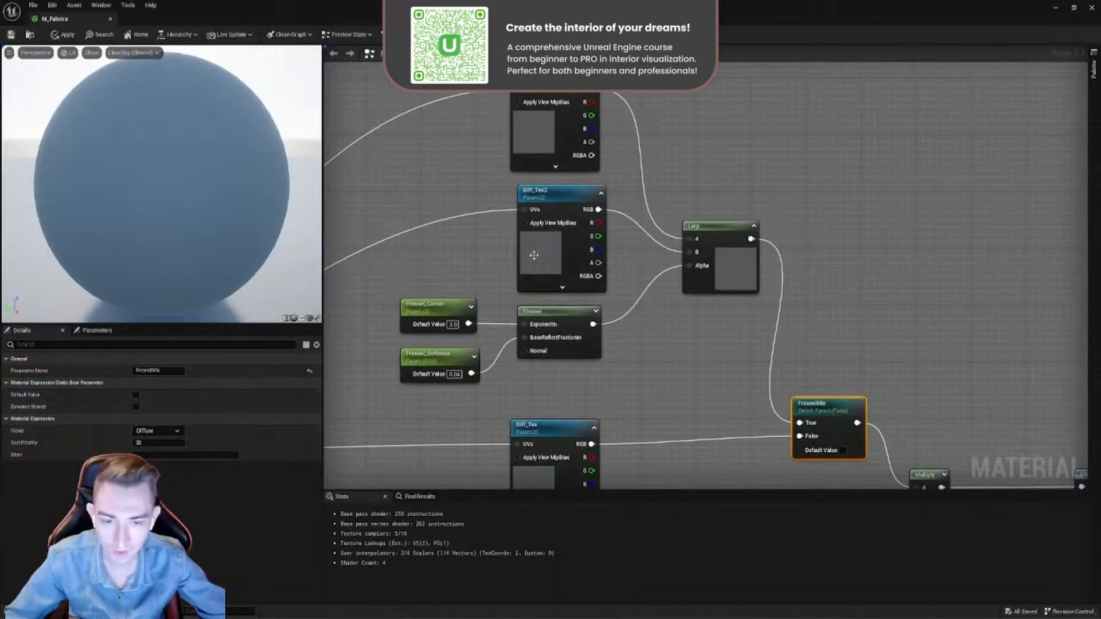
{"action": "left_click_drag", "start_coordinate": [708, 115], "coordinate": [436, 381]}
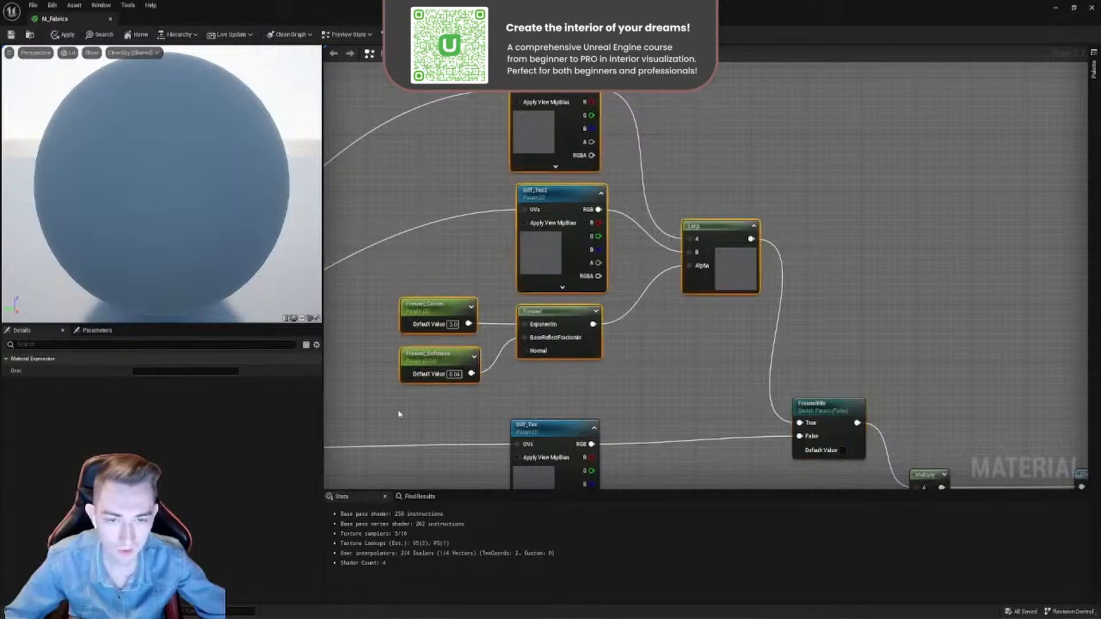
- Inspect the Multiply node combining the FresnelMix output with Color_Fabric, nudging it slightly
{"action": "scroll", "coordinate": [614, 310], "scroll_direction": "down", "scroll_amount": 4}
{"action": "scroll", "coordinate": [616, 311], "scroll_direction": "down", "scroll_amount": 1}
{"action": "right_click_drag", "start_coordinate": [660, 320], "coordinate": [490, 258]}
{"action": "scroll", "coordinate": [552, 333], "scroll_direction": "up", "scroll_amount": 5}
{"action": "right_click_drag", "start_coordinate": [536, 322], "coordinate": [674, 308]}
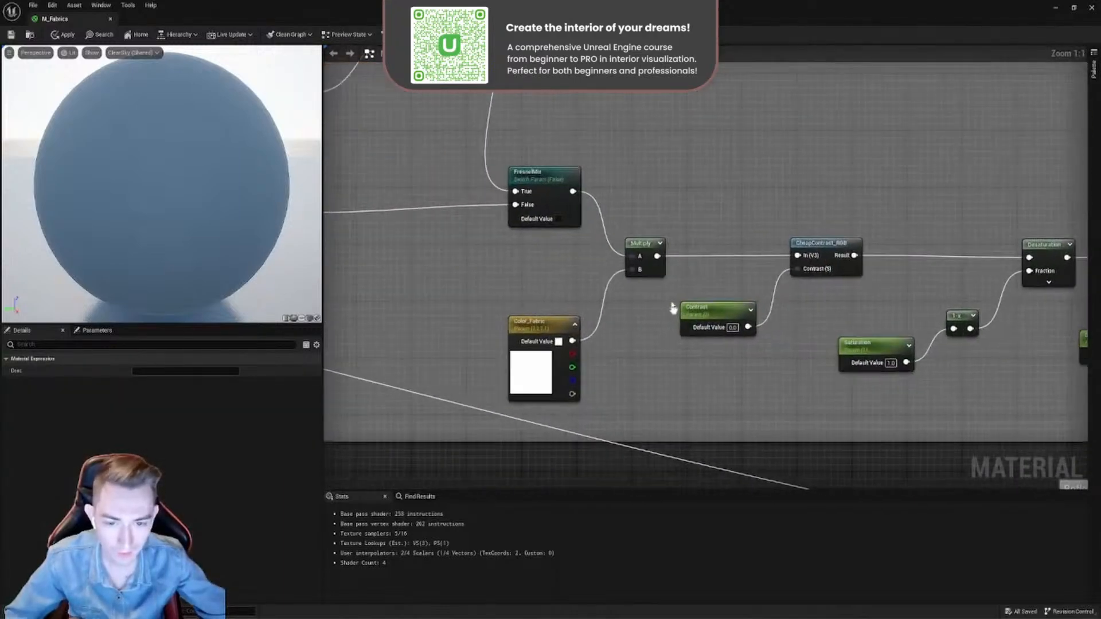
{"action": "left_click_drag", "start_coordinate": [652, 247], "coordinate": [657, 257]}
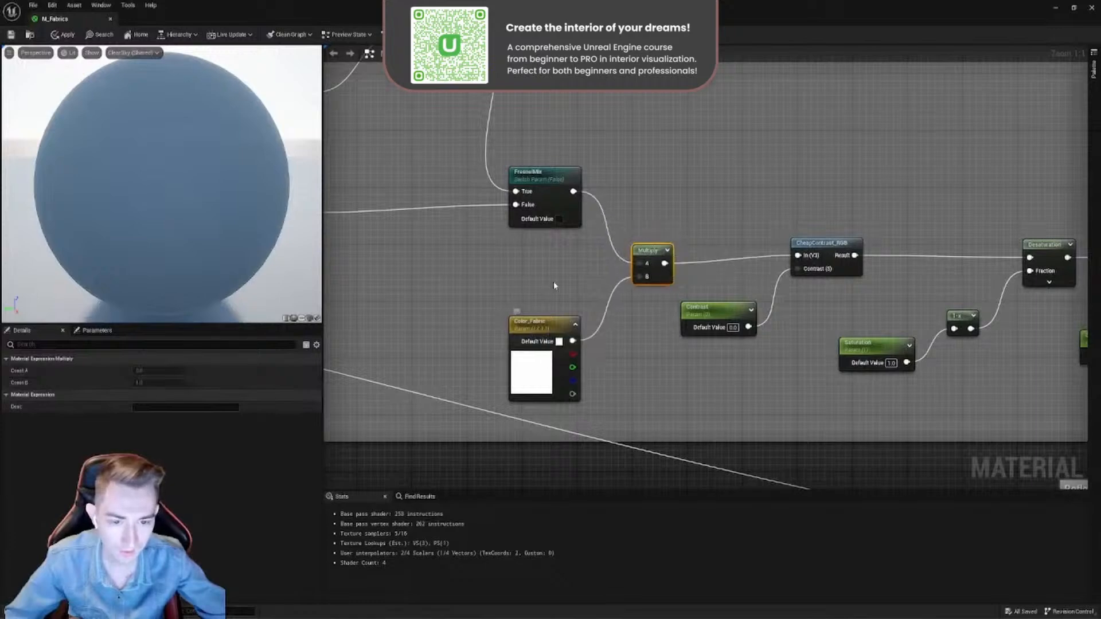
- Duplicate the Multiply node, place the copy in the empty space above it, and delete the copy
{"action": "key", "text": "ctrl+d"}
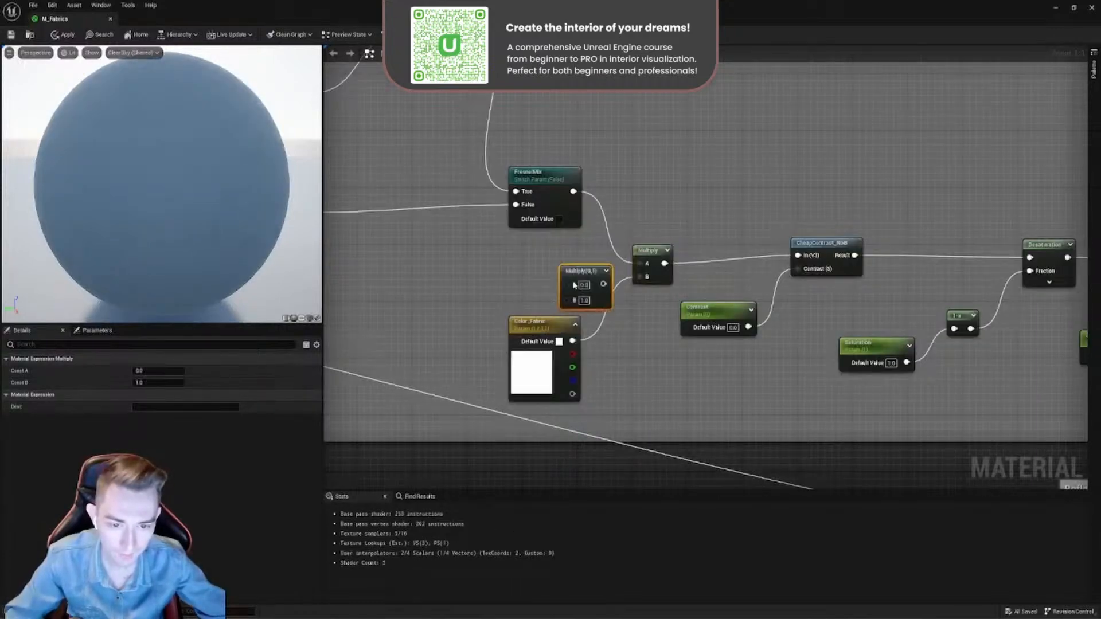
{"action": "left_click_drag", "start_coordinate": [574, 271], "coordinate": [675, 161]}
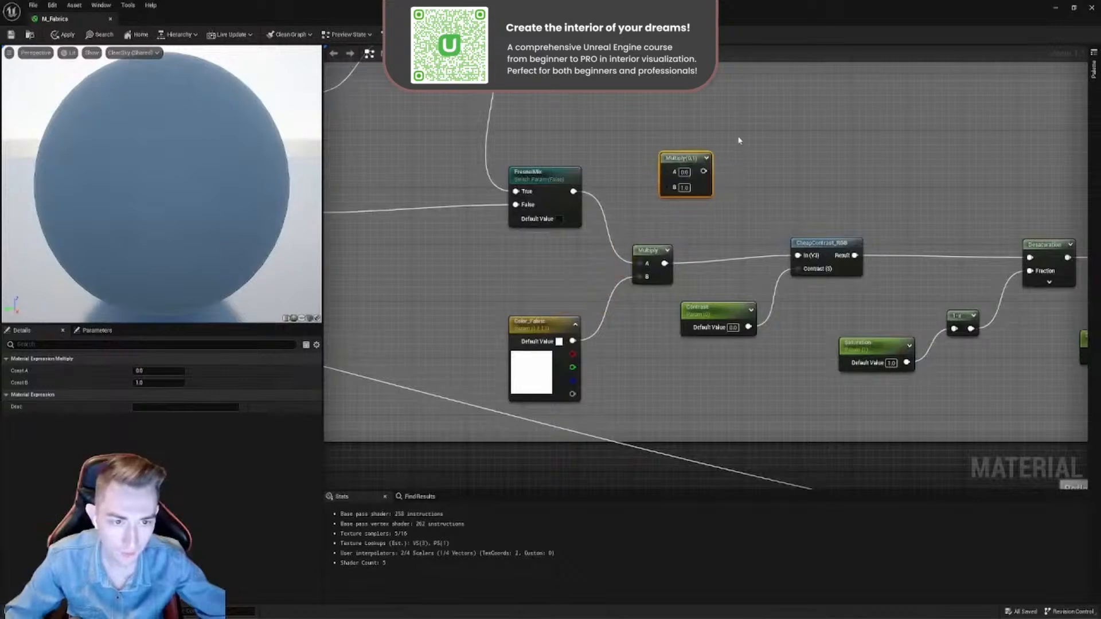
{"action": "left_click_drag", "start_coordinate": [663, 225], "coordinate": [664, 225]}
{"action": "key", "text": "Delete"}
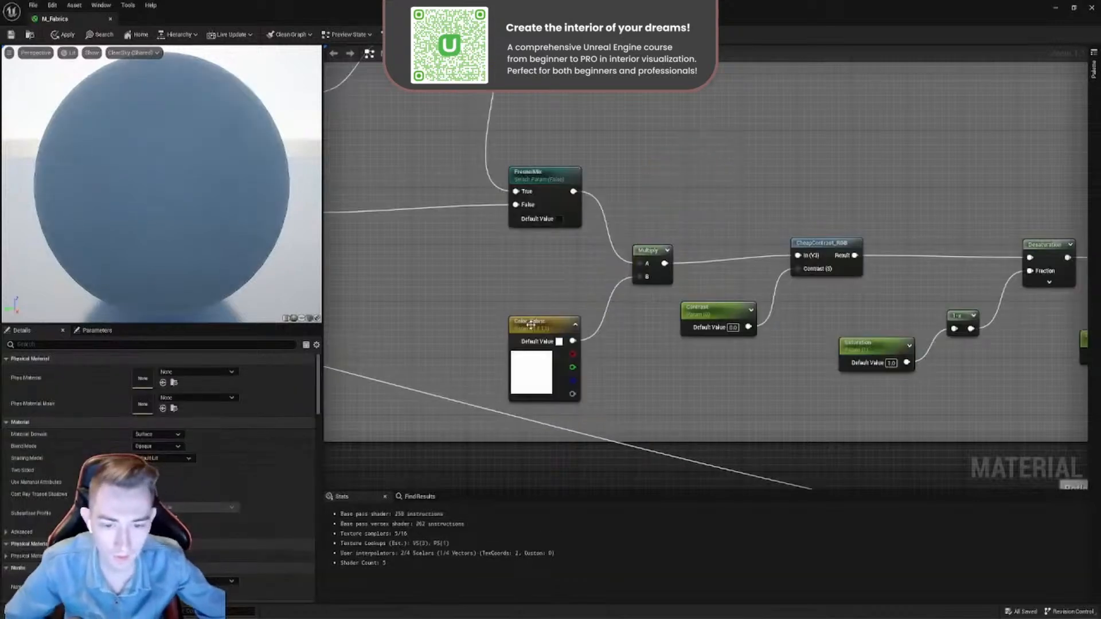
- Inspect the Color_Fabric vector parameter and the texture nodes it is multiplied with, nudging Color_Fabric slightly
{"action": "left_click_drag", "start_coordinate": [532, 332], "coordinate": [552, 301]}
{"action": "right_click_drag", "start_coordinate": [540, 161], "coordinate": [691, 278]}
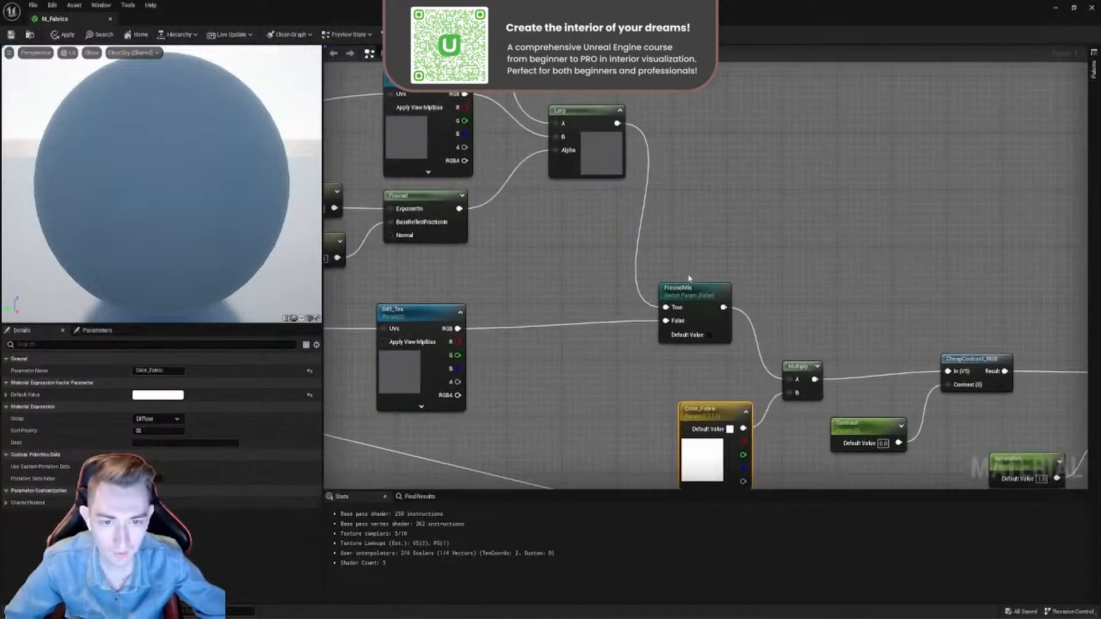
{"action": "scroll", "coordinate": [690, 277], "scroll_direction": "down", "scroll_amount": 1}
{"action": "left_click_drag", "start_coordinate": [717, 145], "coordinate": [390, 339]}
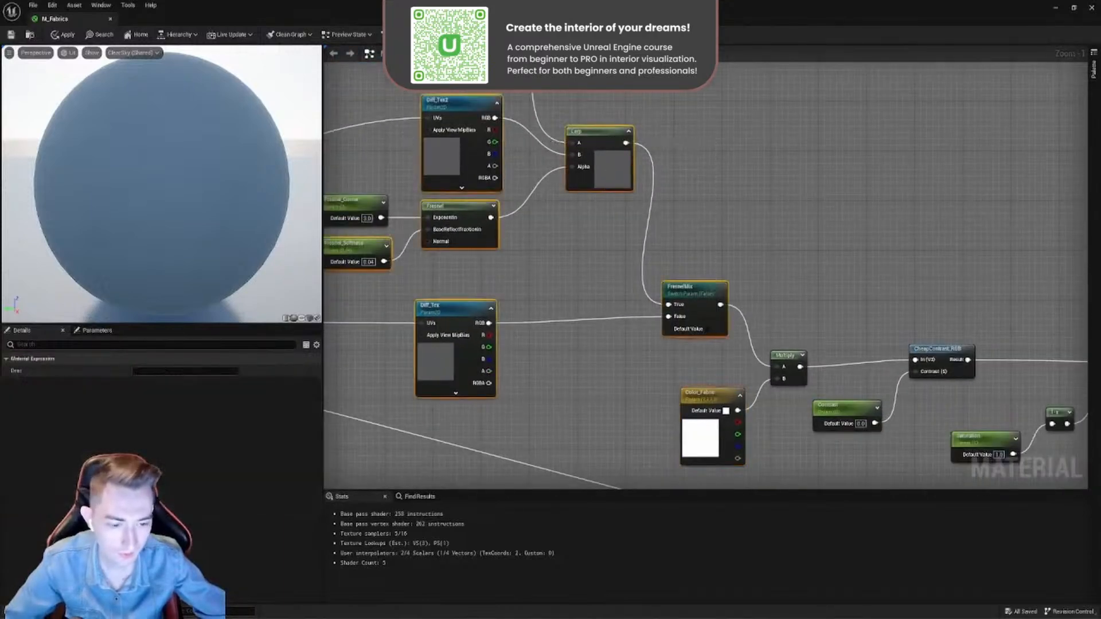
{"action": "right_click_drag", "start_coordinate": [720, 415], "coordinate": [569, 283]}
{"action": "scroll", "coordinate": [569, 283], "scroll_direction": "up", "scroll_amount": 1}
{"action": "left_click_drag", "start_coordinate": [547, 259], "coordinate": [524, 258]}
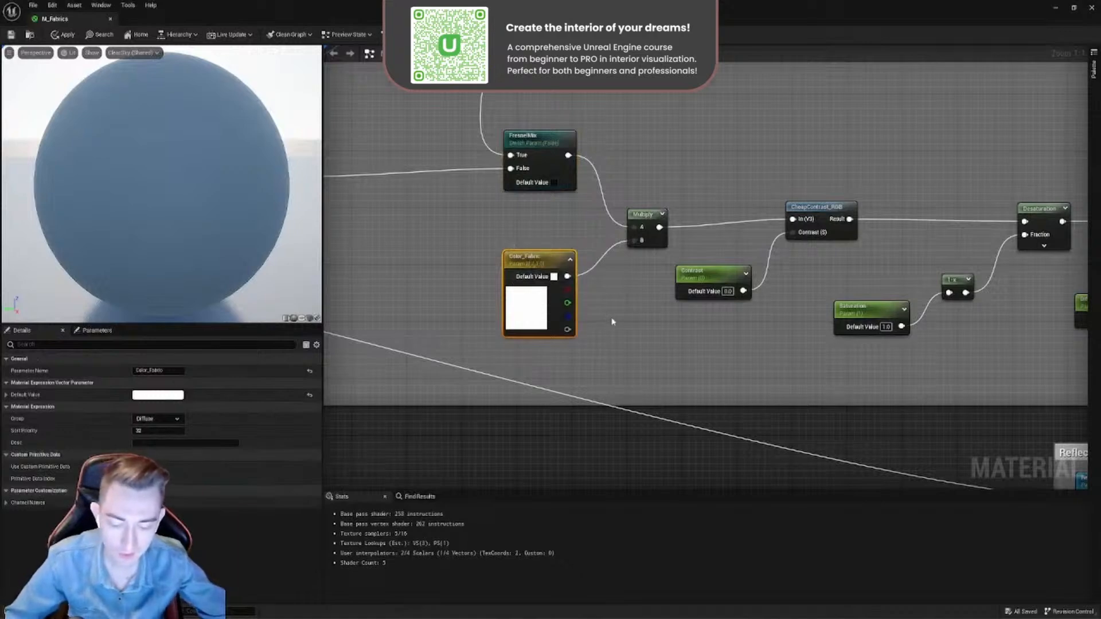
- Add a Constant3Vector node below the Multiply node and delete it
{"action": "left_click", "coordinate": [614, 338]}
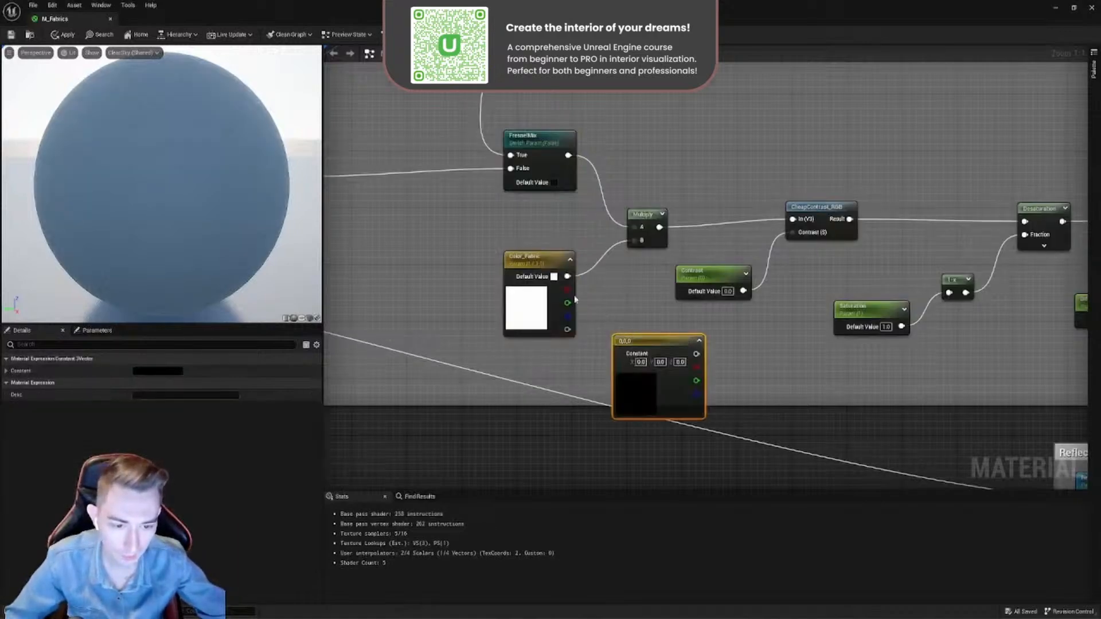
{"action": "left_click_drag", "start_coordinate": [641, 342], "coordinate": [424, 181]}
{"action": "key", "text": "Delete"}
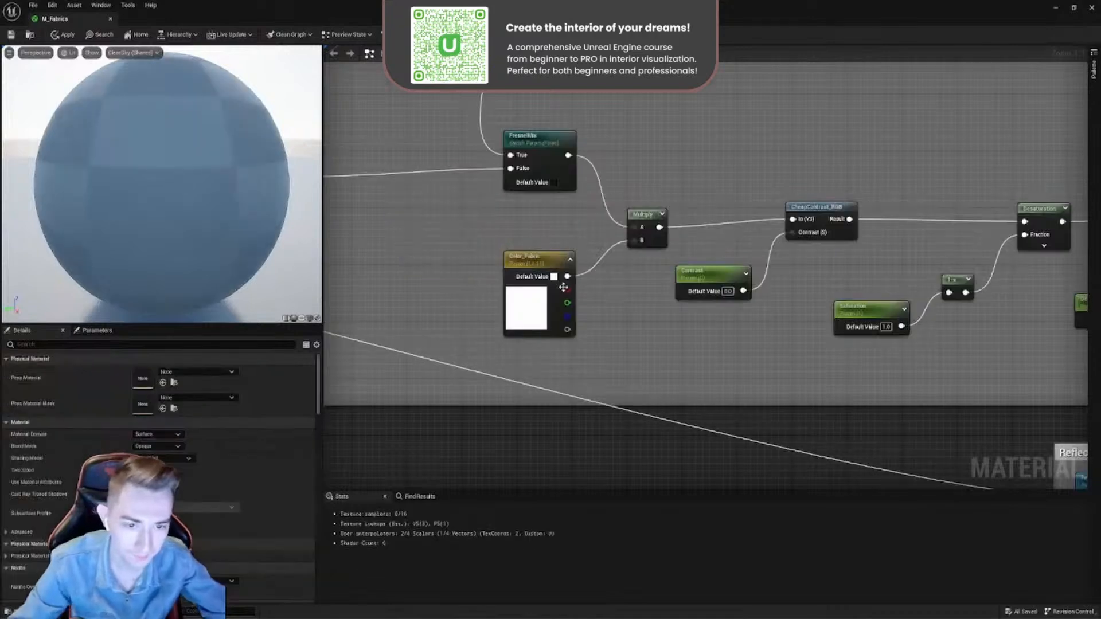
- Try violet-blue, pale pink and green as the Color_Fabric default color, and cancel the color change
{"action": "double_click", "coordinate": [527, 304]}
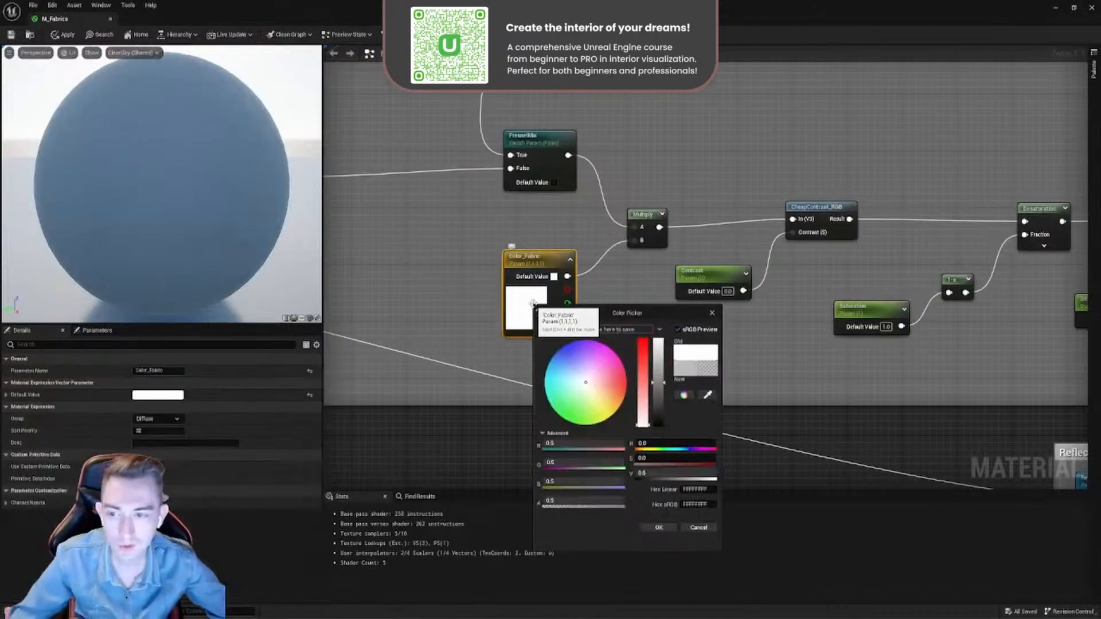
{"action": "left_click_drag", "start_coordinate": [594, 376], "coordinate": [572, 346]}
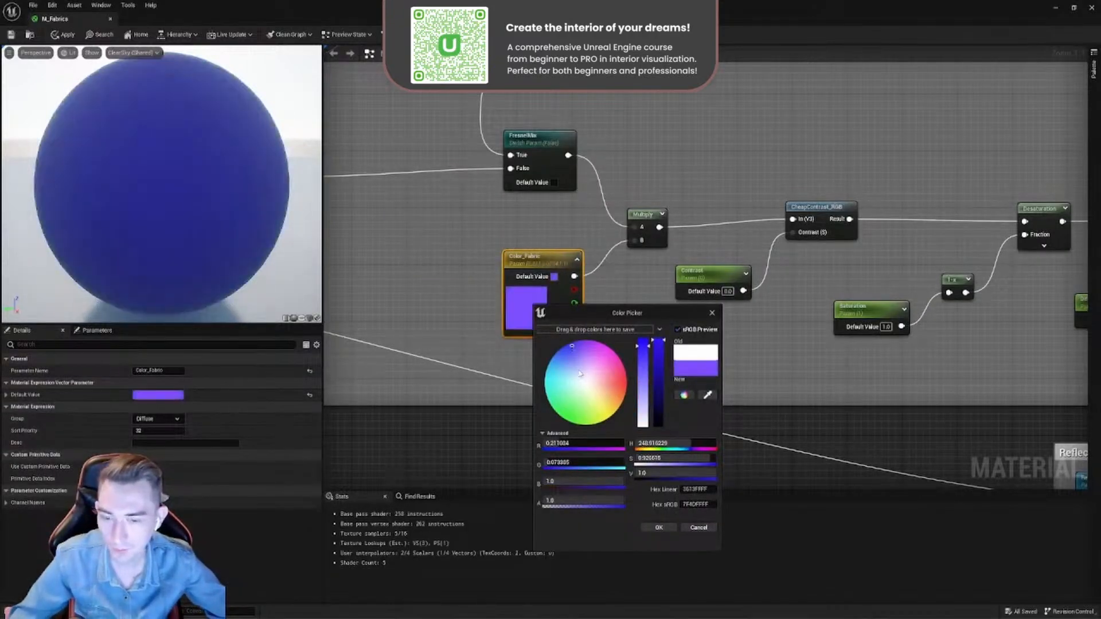
{"action": "left_click", "coordinate": [593, 376]}
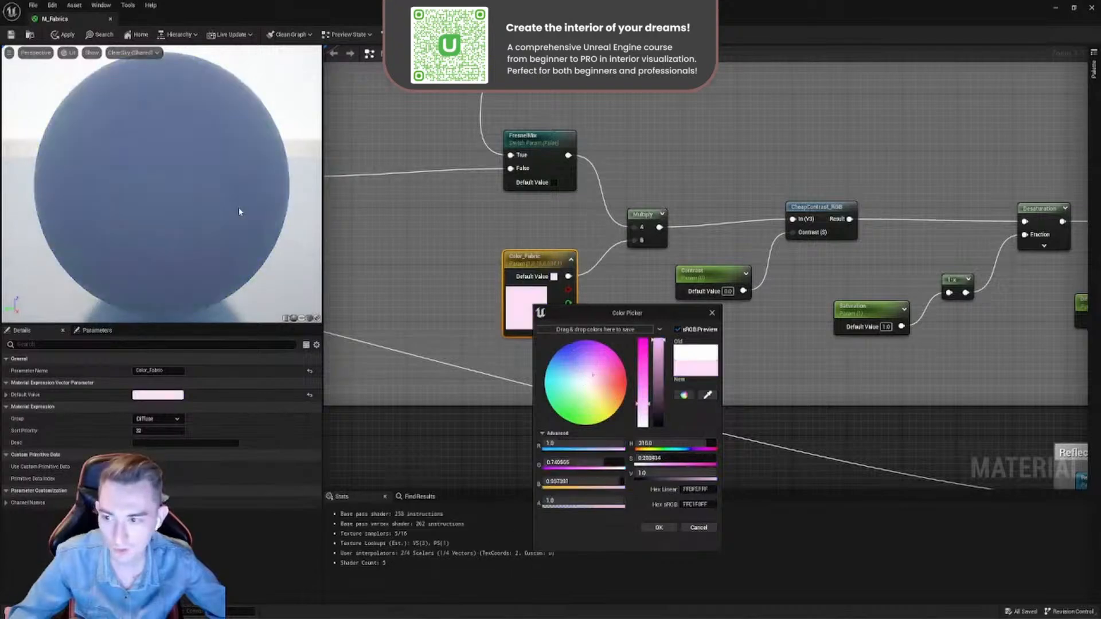
{"action": "left_click_drag", "start_coordinate": [576, 371], "coordinate": [572, 422]}
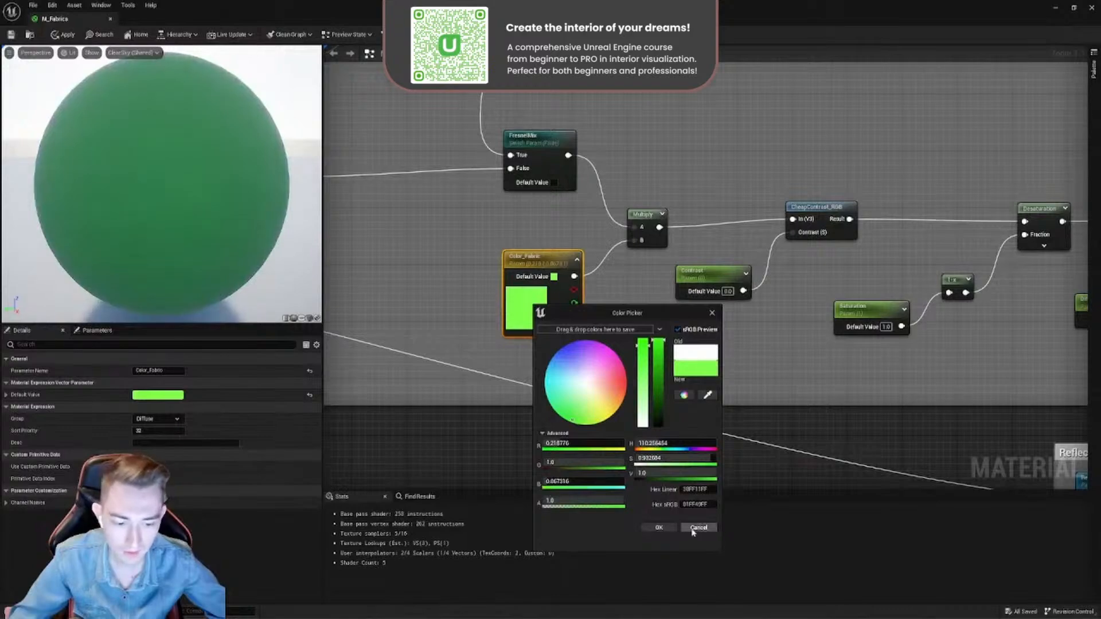
{"action": "left_click", "coordinate": [699, 528]}
{"action": "scroll", "coordinate": [681, 373], "scroll_direction": "down", "scroll_amount": 5}
{"action": "scroll", "coordinate": [646, 329], "scroll_direction": "up", "scroll_amount": 2}
{"action": "scroll", "coordinate": [614, 317], "scroll_direction": "up", "scroll_amount": 3}
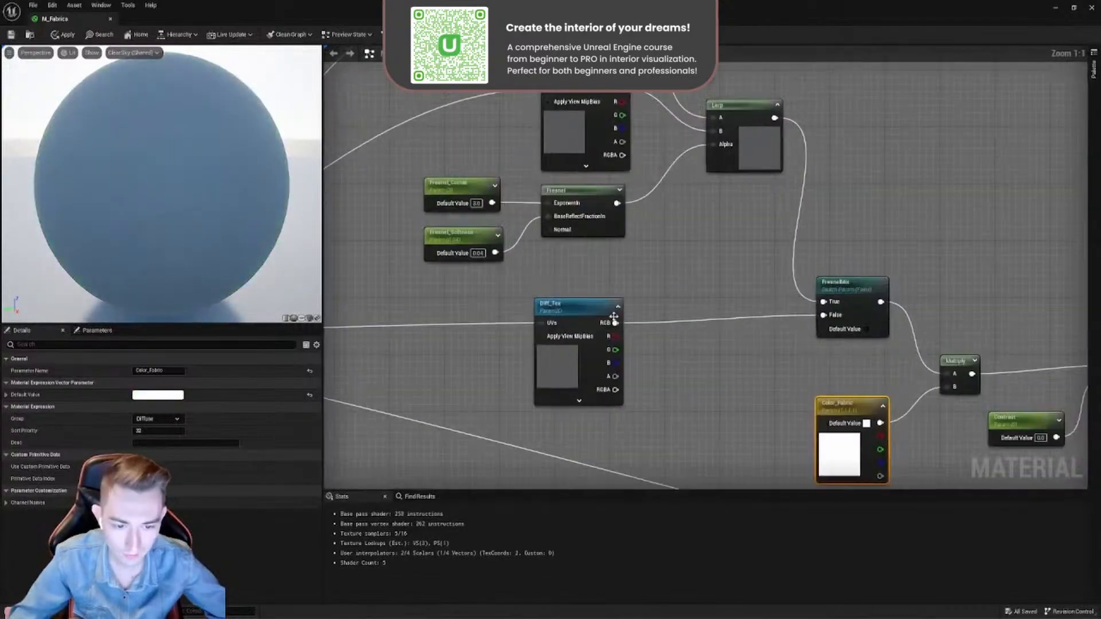
- Reposition the Diff_Tex, Contrast and CheapContrast_RGB nodes slightly in the diffuse section of the graph
{"action": "left_click_drag", "start_coordinate": [601, 306], "coordinate": [592, 291]}
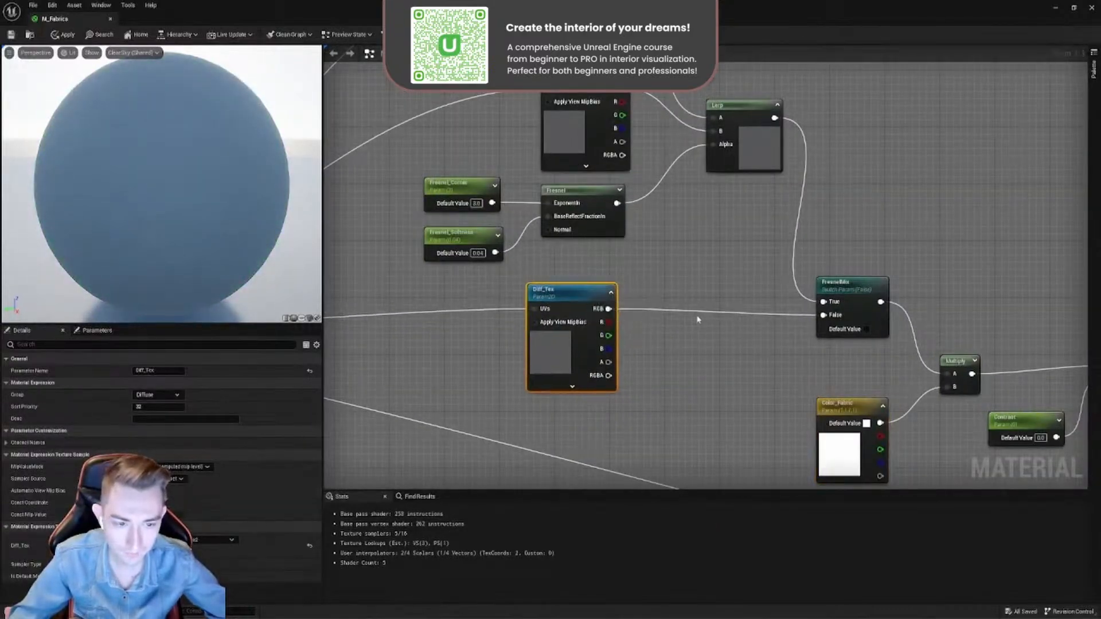
{"action": "scroll", "coordinate": [744, 319], "scroll_direction": "down", "scroll_amount": 3}
{"action": "right_click_drag", "start_coordinate": [745, 319], "coordinate": [564, 310]}
{"action": "scroll", "coordinate": [704, 331], "scroll_direction": "up", "scroll_amount": 3}
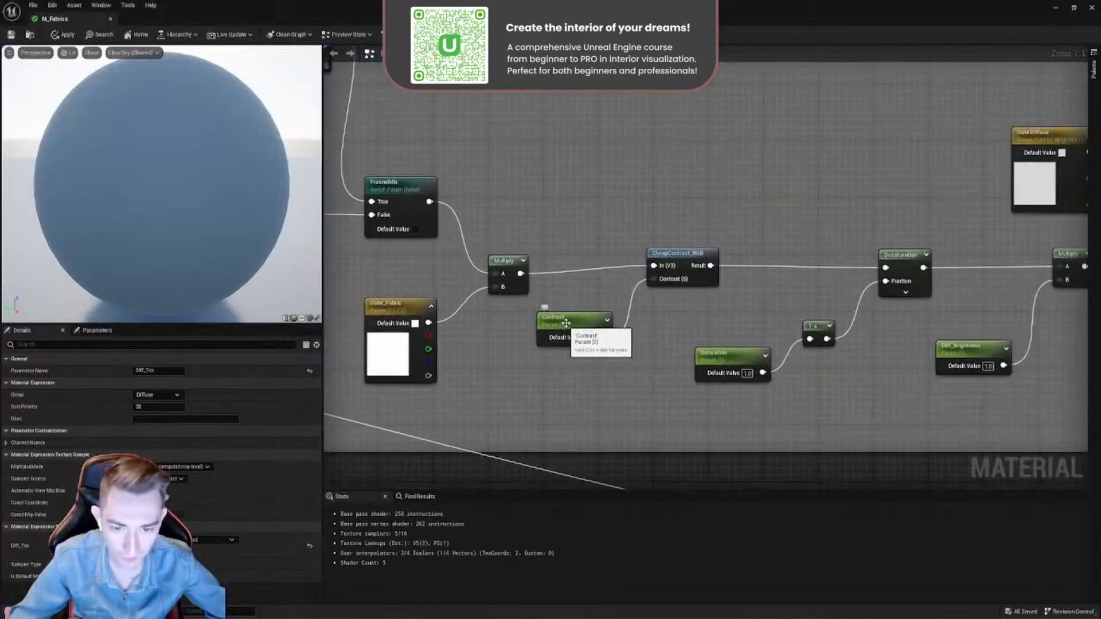
{"action": "left_click_drag", "start_coordinate": [572, 330], "coordinate": [585, 344]}
{"action": "left_click_drag", "start_coordinate": [671, 256], "coordinate": [678, 267]}
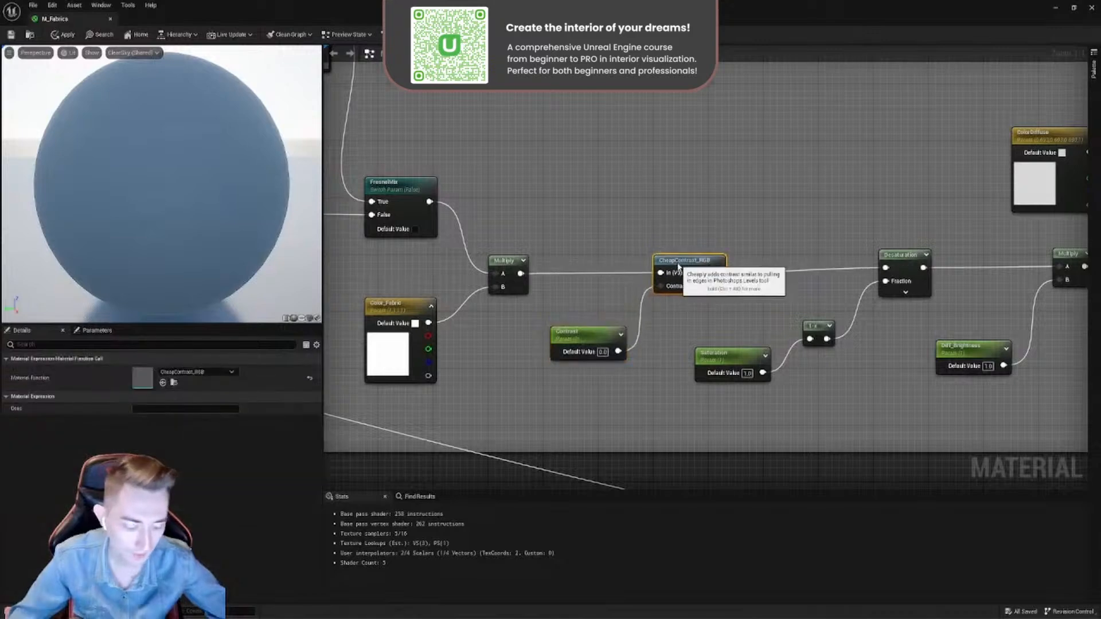
- Search the available material nodes for contrast functions and close the list without adding one
{"action": "right_click", "coordinate": [666, 211]}
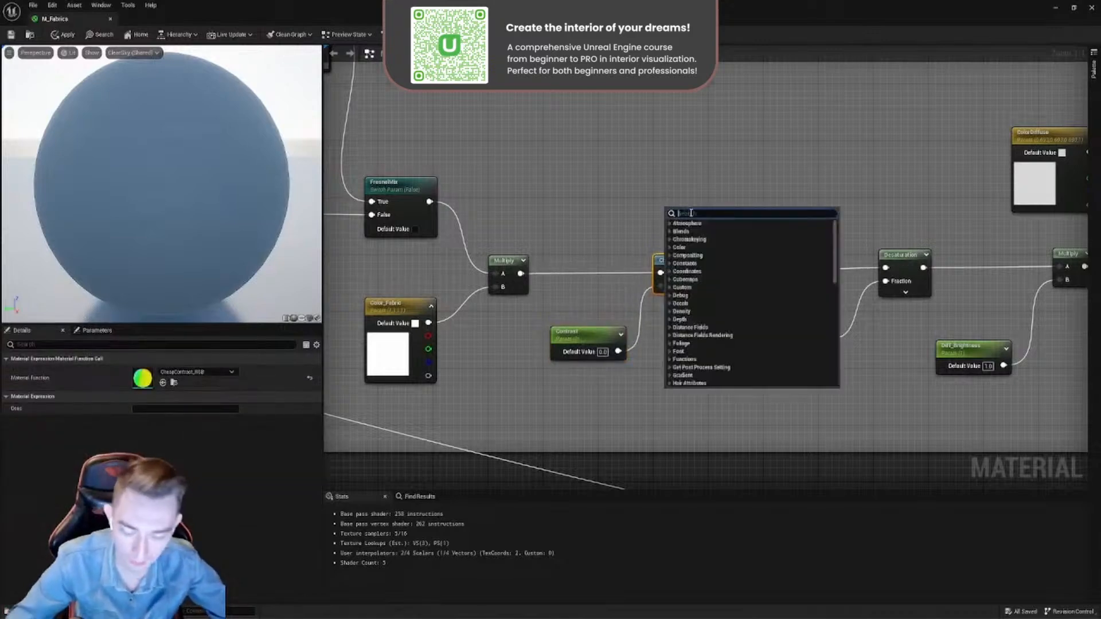
{"action": "type", "text": "cheap"}
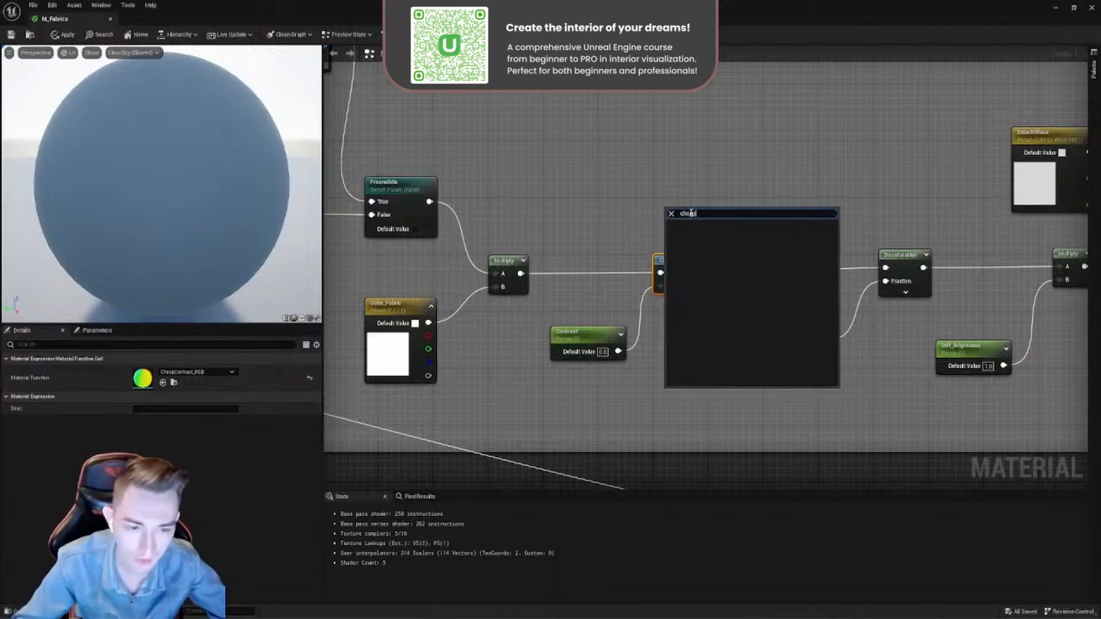
{"action": "key", "text": "BackSpace"}
{"action": "key", "text": "BackSpace"}
{"action": "key", "text": "BackSpace"}
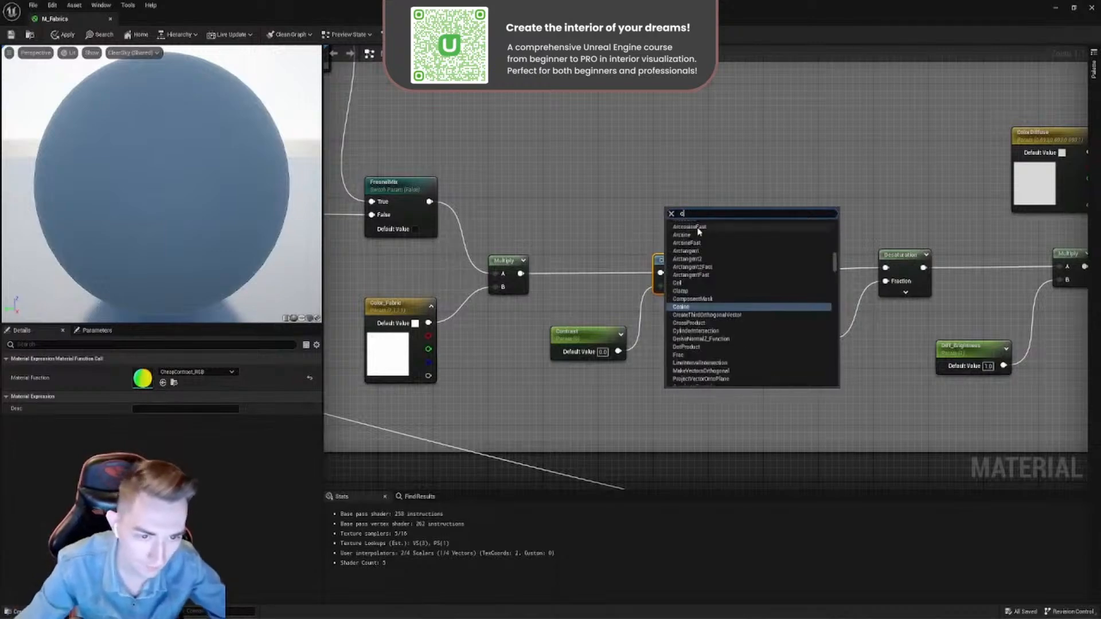
{"action": "type", "text": "ont"}
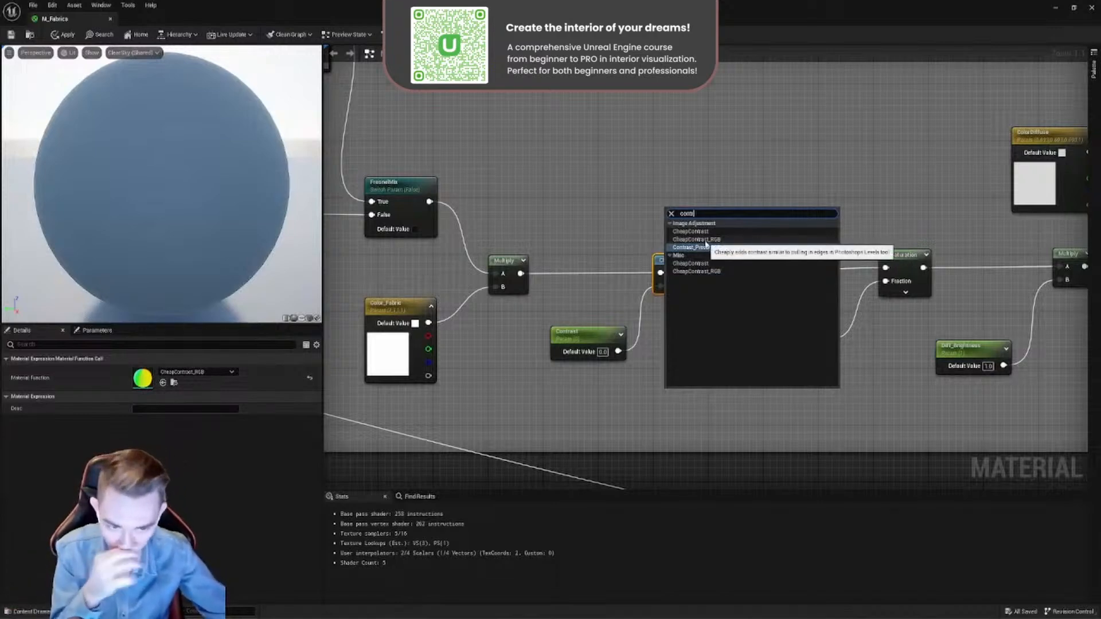
{"action": "left_click", "coordinate": [627, 290]}
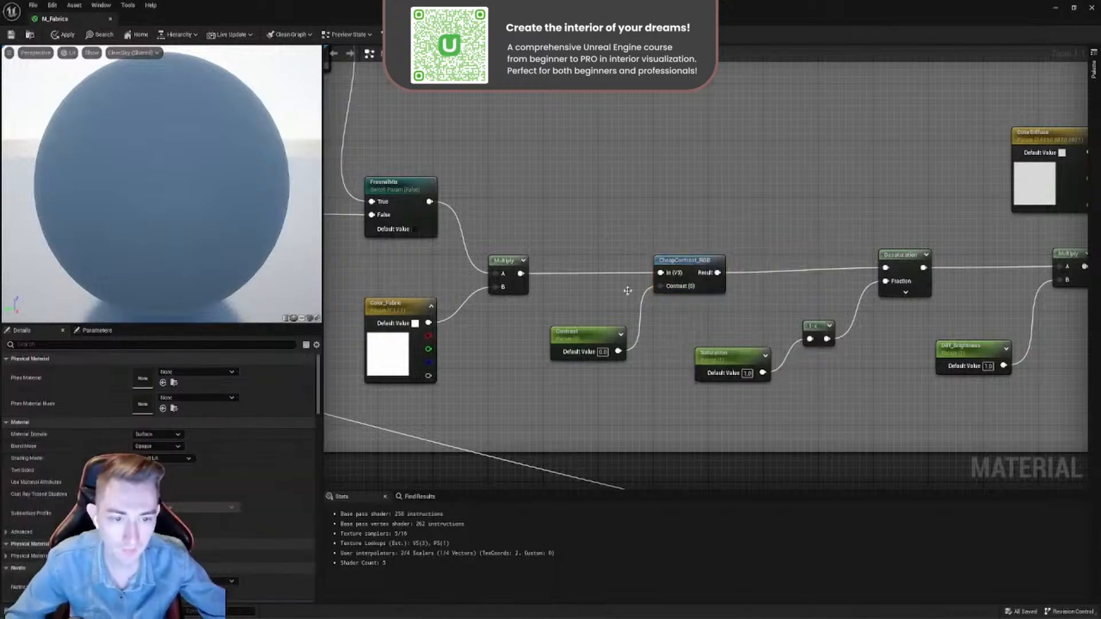
- Replace the Contrast parameter on CheapContrast_RGB with one promoted from its contrast input, delete the new parameter and reconnect the original
{"action": "left_click", "coordinate": [685, 261]}
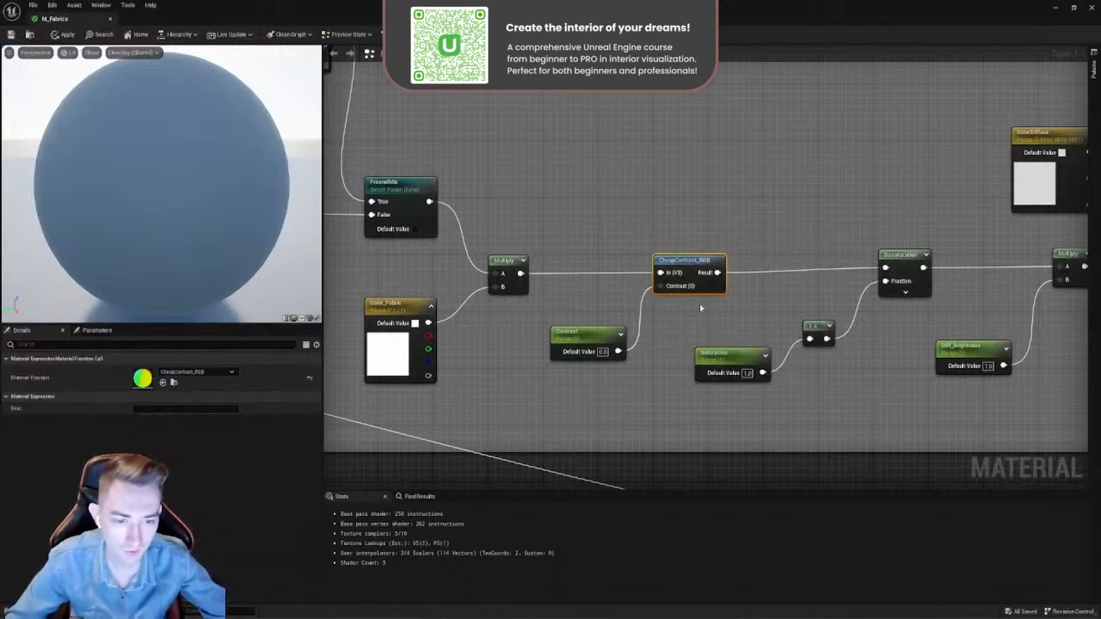
{"action": "left_click", "coordinate": [598, 334]}
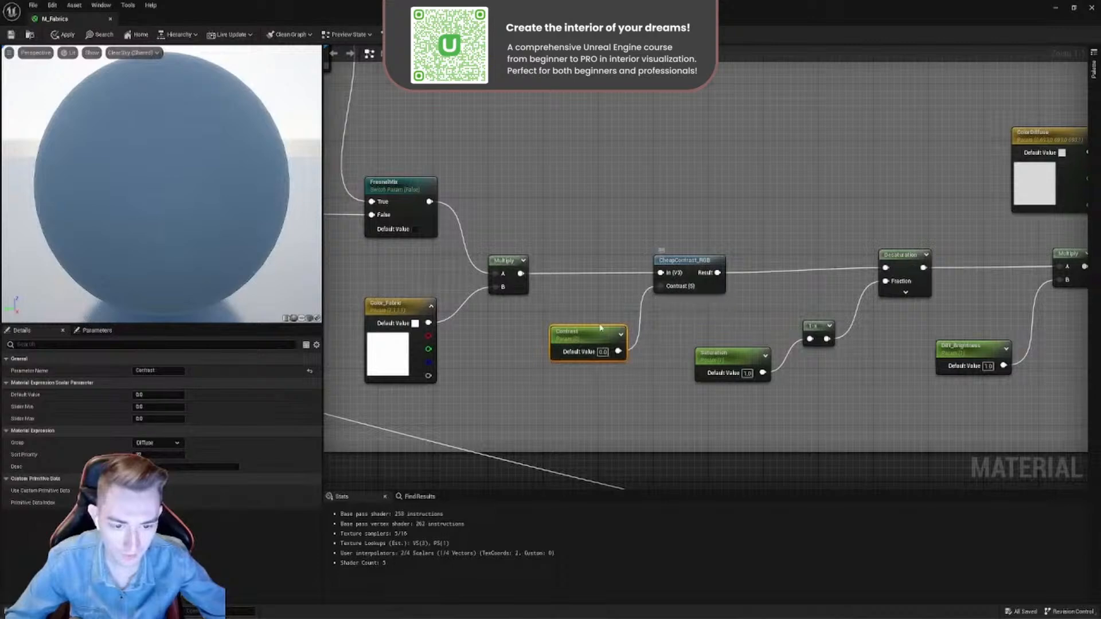
{"action": "left_click", "coordinate": [659, 286], "text": "alt"}
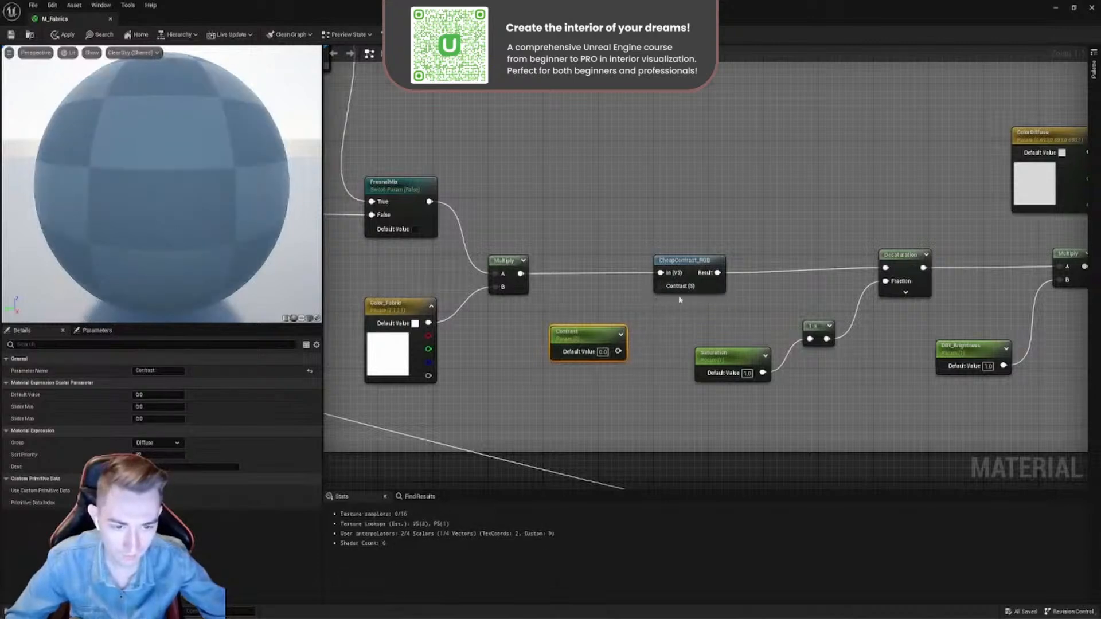
{"action": "right_click", "coordinate": [674, 289]}
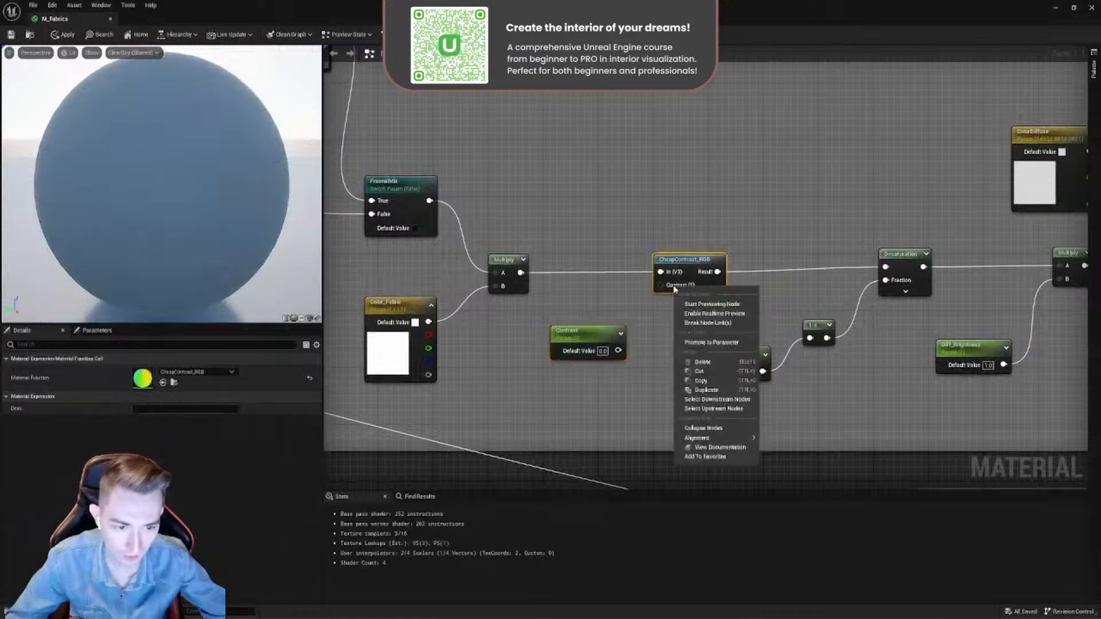
{"action": "left_click", "coordinate": [697, 339]}
{"action": "key", "text": "Return"}
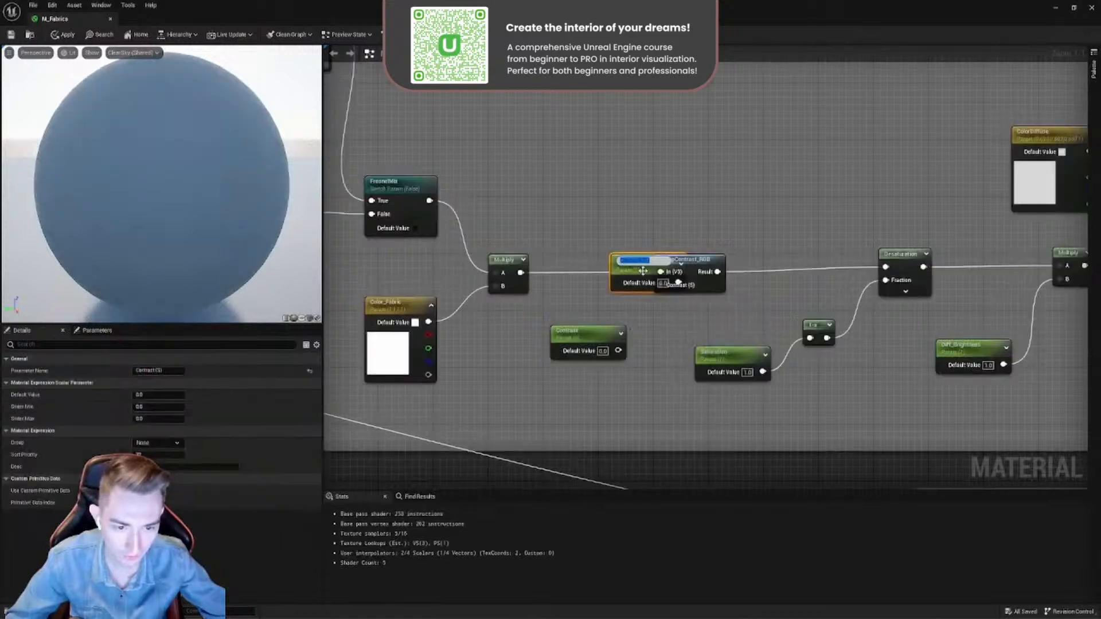
{"action": "left_click_drag", "start_coordinate": [631, 273], "coordinate": [557, 179]}
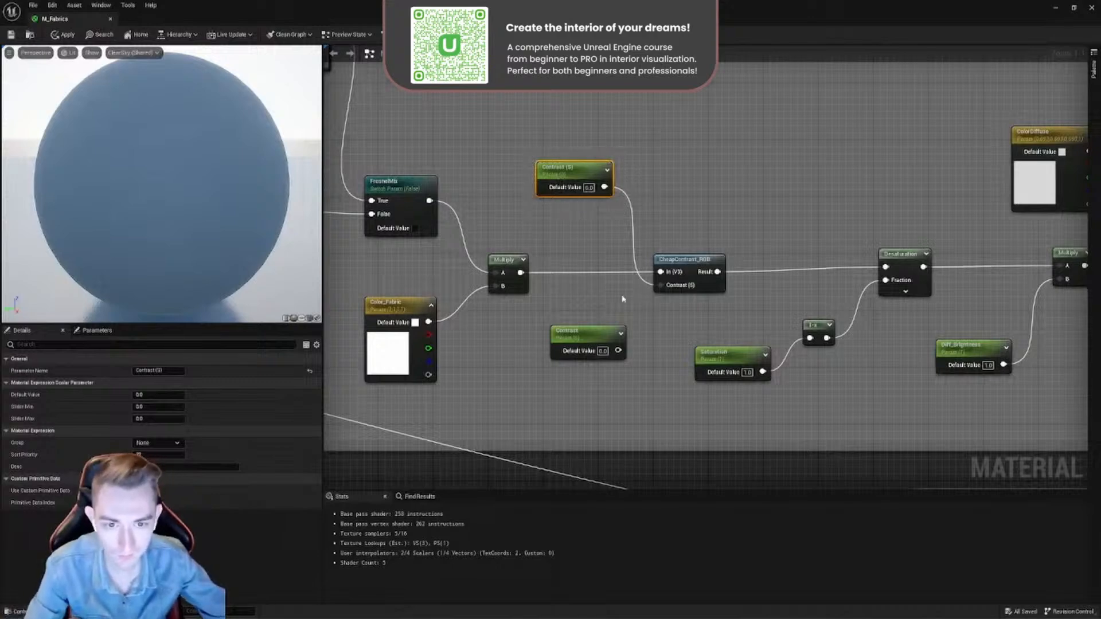
{"action": "key", "text": "Delete"}
{"action": "left_click_drag", "start_coordinate": [617, 349], "coordinate": [663, 285]}
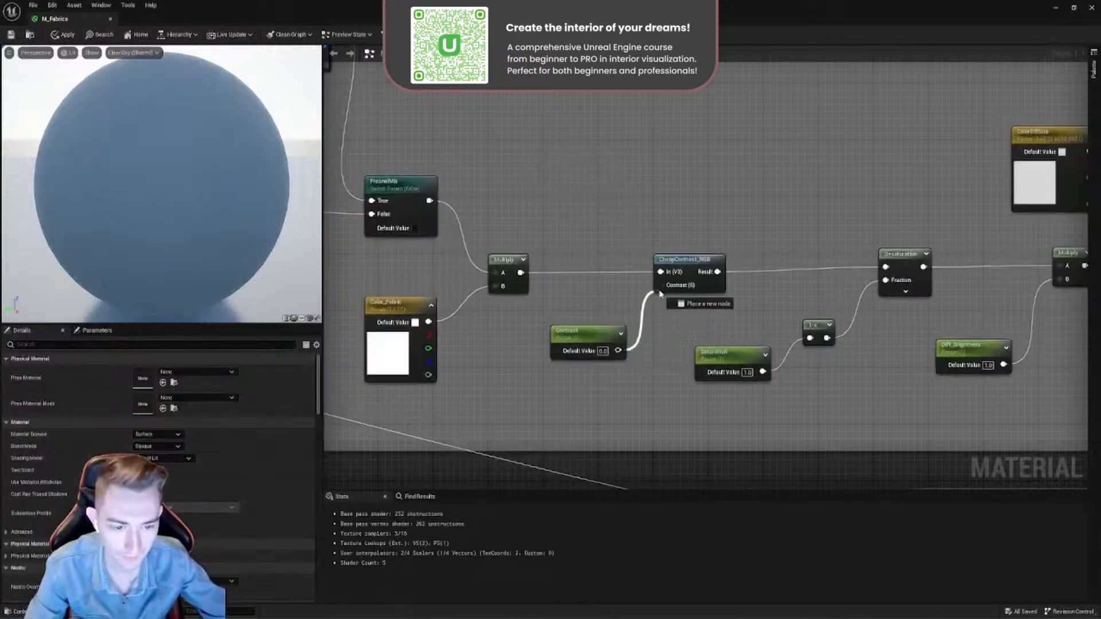
- Look up Desaturation in the node list without adding it, and shift the existing Desaturation node closer to CheapContrast_RGB
{"action": "right_click_drag", "start_coordinate": [757, 306], "coordinate": [482, 328]}
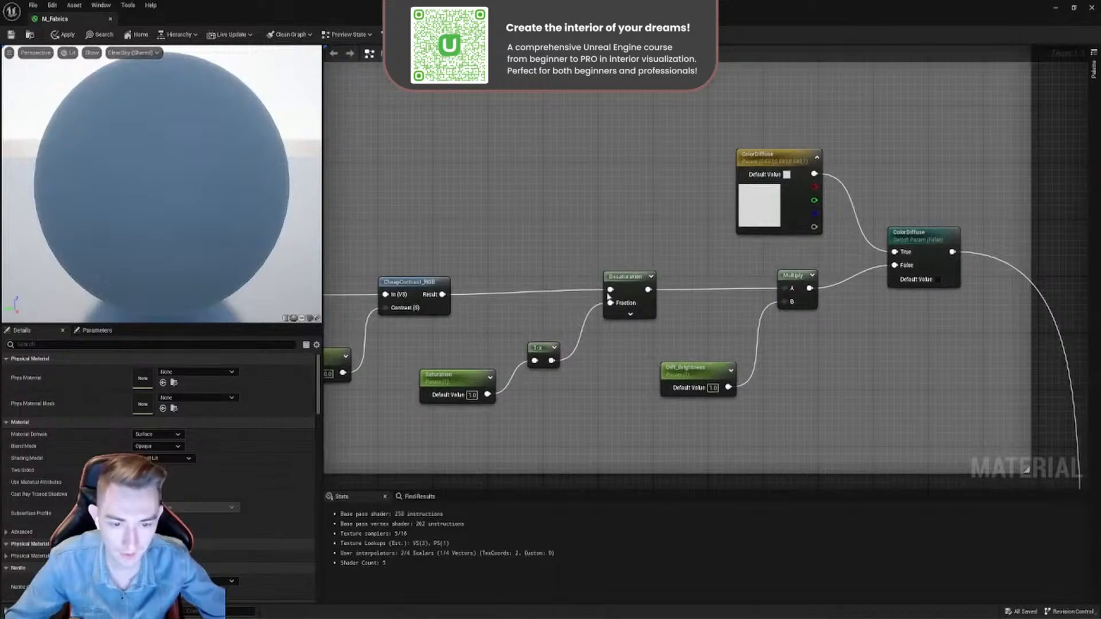
{"action": "left_click_drag", "start_coordinate": [675, 238], "coordinate": [593, 302]}
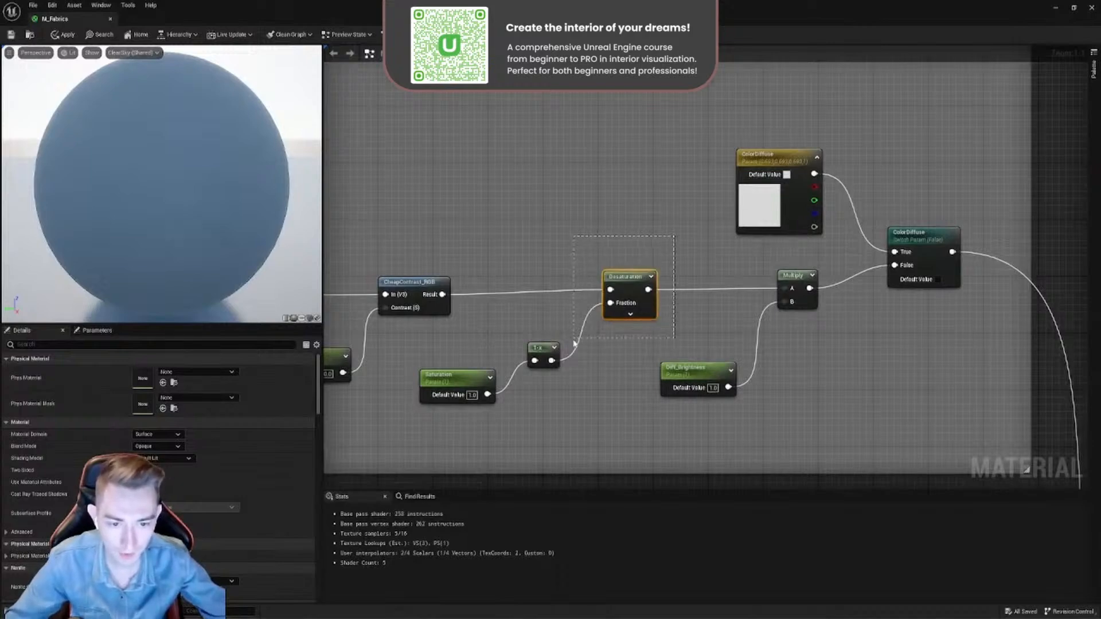
{"action": "left_click_drag", "start_coordinate": [574, 339], "coordinate": [573, 341]}
{"action": "left_click_drag", "start_coordinate": [625, 279], "coordinate": [620, 281]}
{"action": "right_click", "coordinate": [562, 260]}
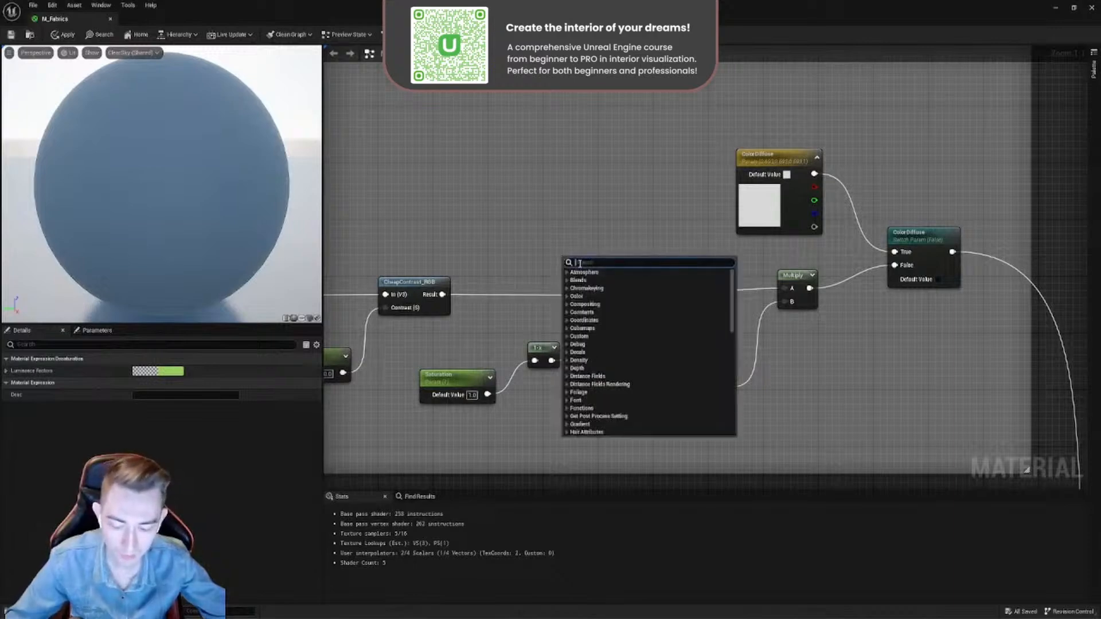
{"action": "type", "text": "desa"}
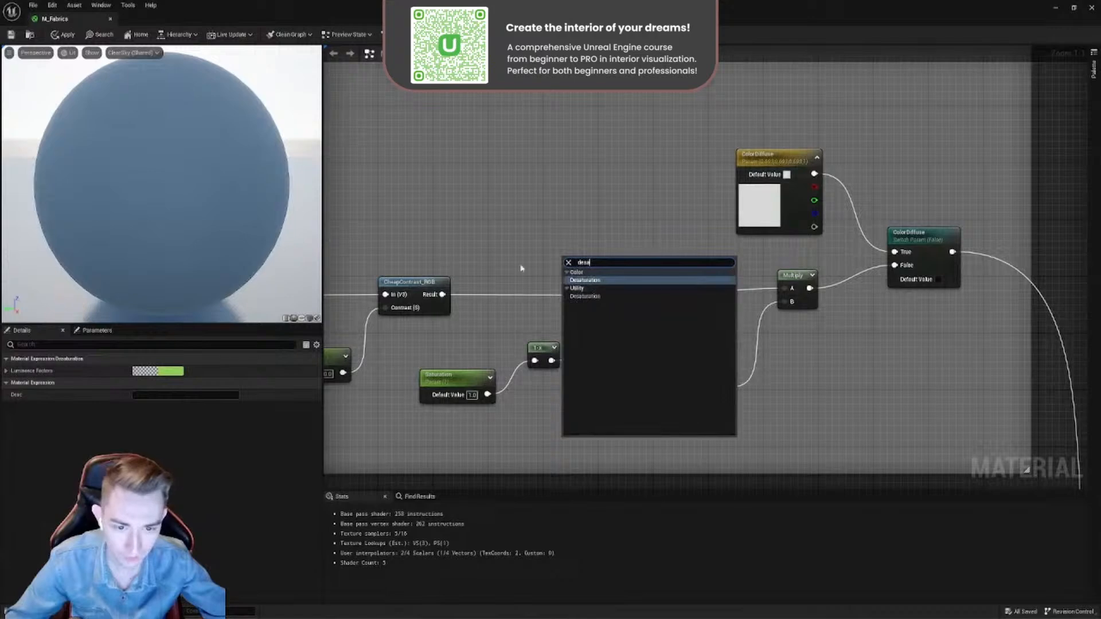
{"action": "left_click", "coordinate": [522, 268]}
{"action": "left_click_drag", "start_coordinate": [615, 285], "coordinate": [601, 287]}
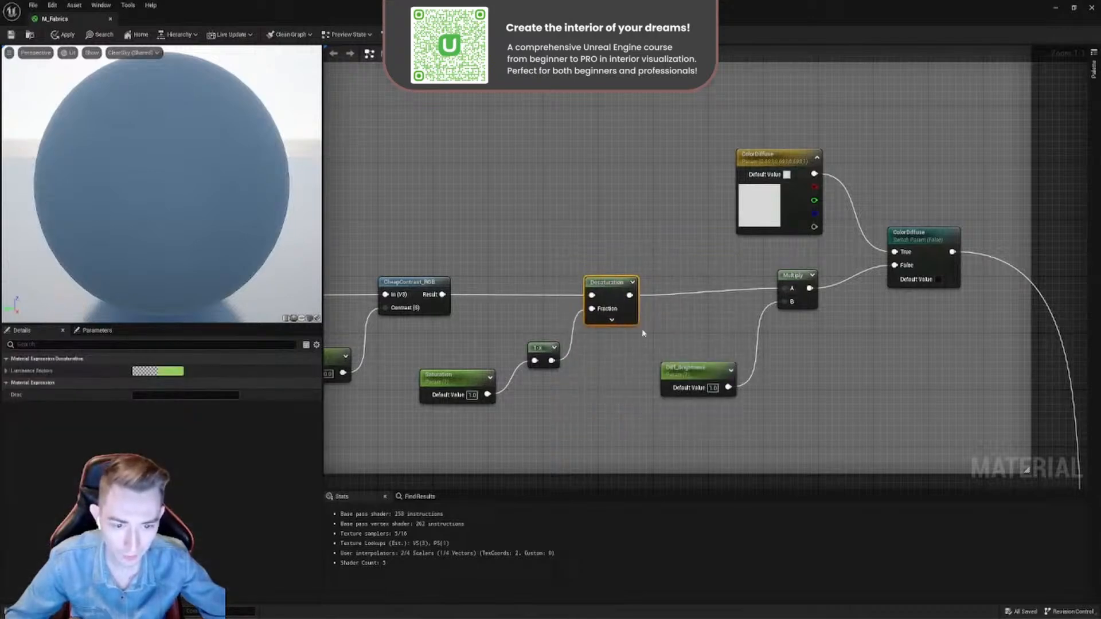
- Move the Saturation parameter slightly closer to the 1-x node and select the 1-x node
{"action": "right_click_drag", "start_coordinate": [556, 347], "coordinate": [686, 309]}
{"action": "left_click_drag", "start_coordinate": [583, 344], "coordinate": [595, 338]}
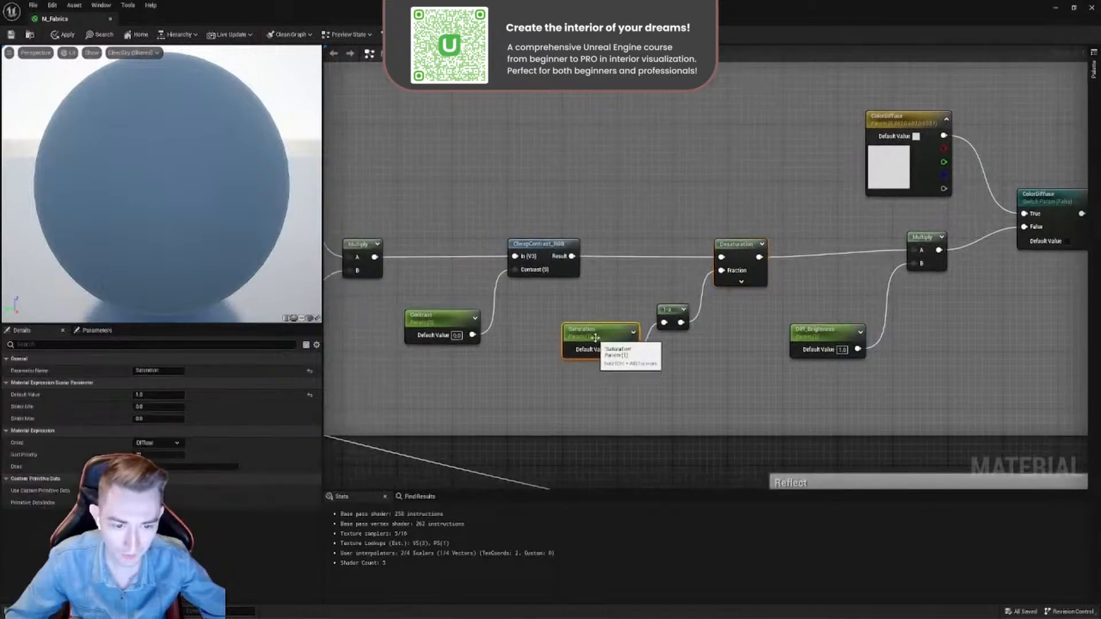
{"action": "left_click", "coordinate": [665, 313]}
- Promote the Desaturation node's Fraction input to a parameter named Satur, delete that parameter and reconnect the 1-x node to Fraction
{"action": "right_click", "coordinate": [734, 274]}
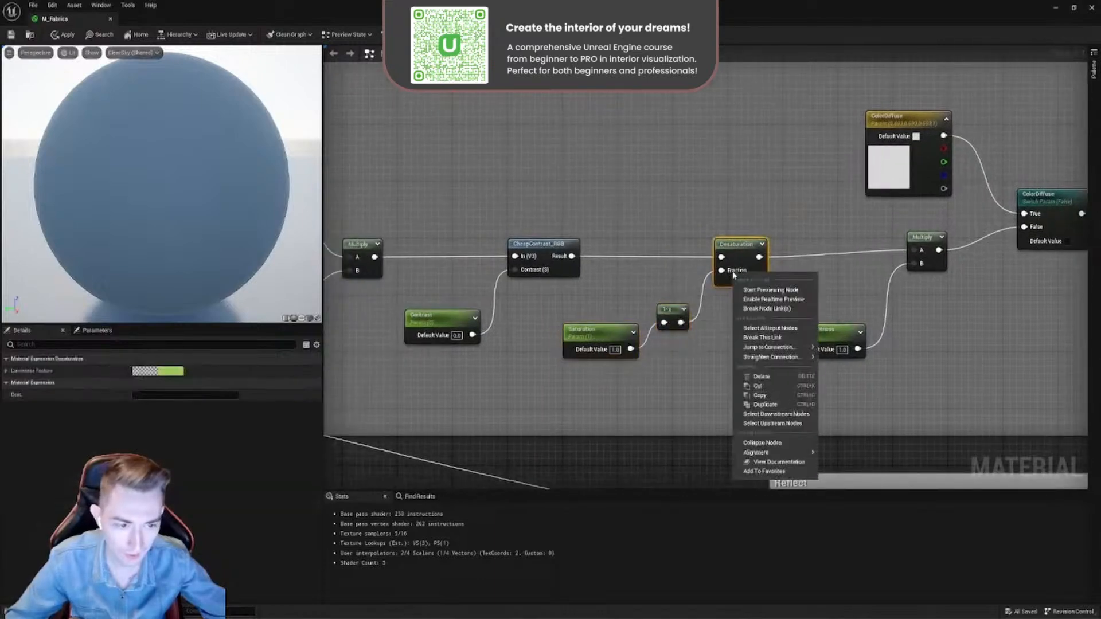
{"action": "left_click", "coordinate": [715, 327]}
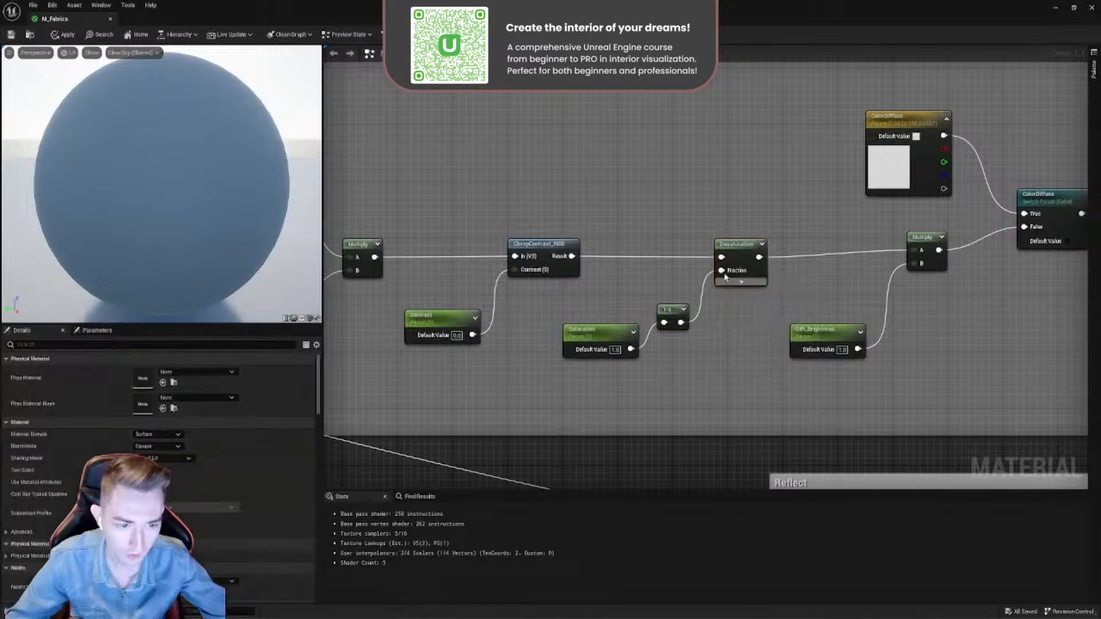
{"action": "right_click", "coordinate": [728, 275]}
{"action": "left_click", "coordinate": [761, 329]}
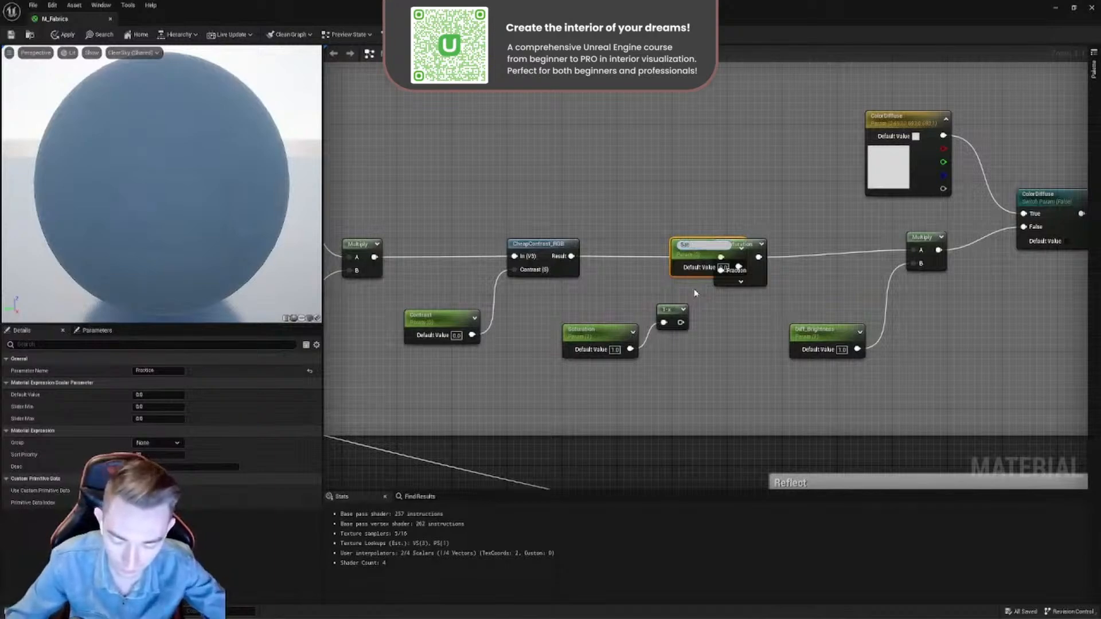
{"action": "type", "text": "Satur"}
{"action": "key", "text": "Return"}
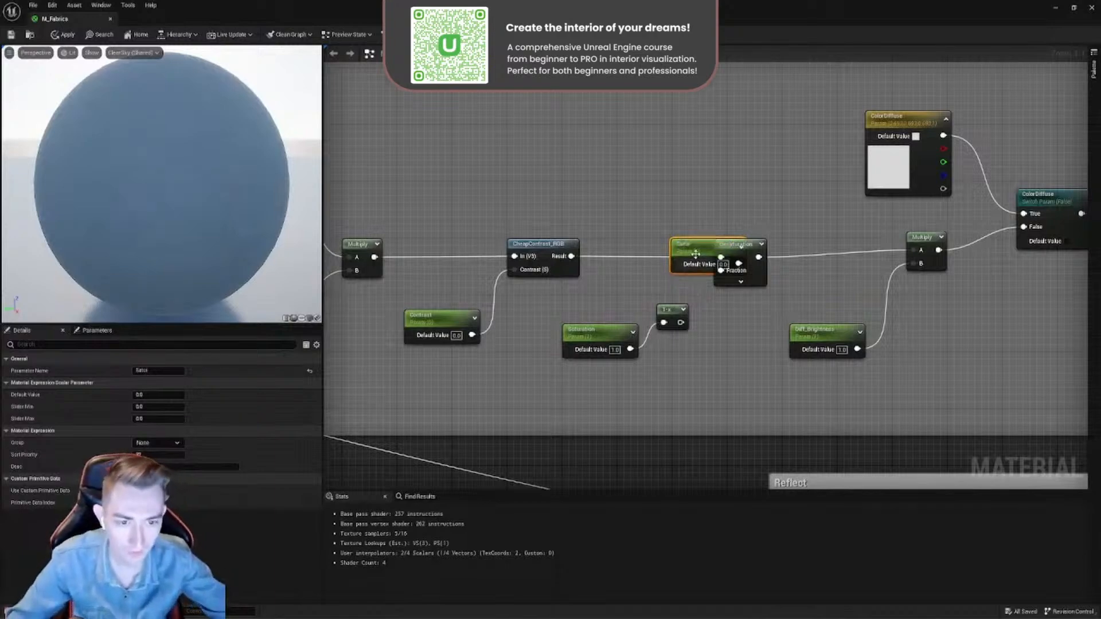
{"action": "left_click_drag", "start_coordinate": [696, 254], "coordinate": [636, 198]}
{"action": "key", "text": "Delete"}
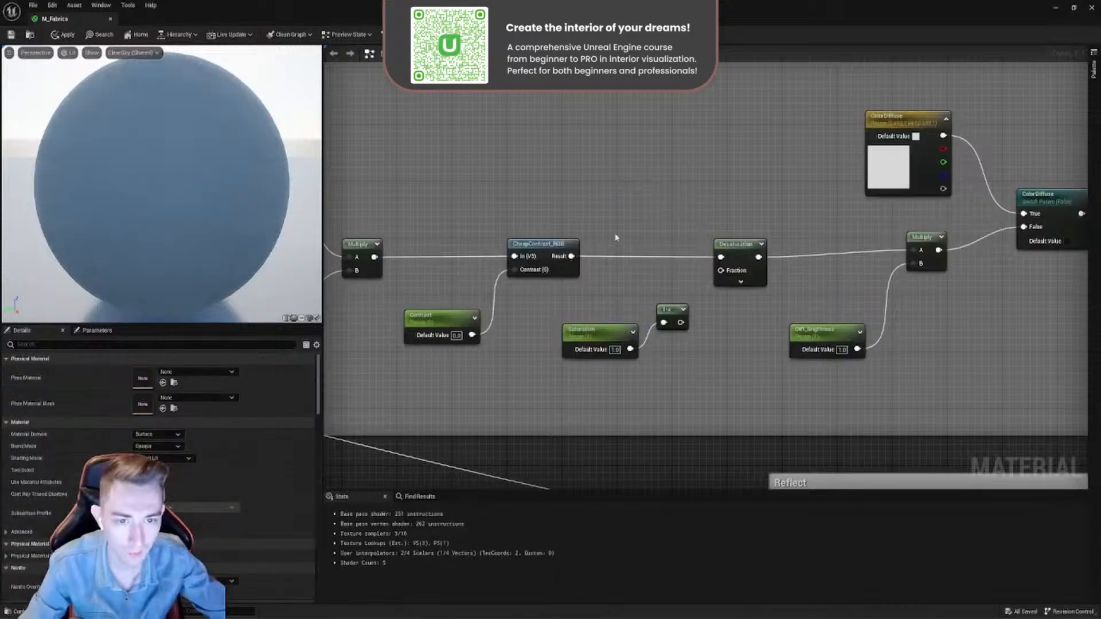
{"action": "left_click_drag", "start_coordinate": [681, 322], "coordinate": [722, 271]}
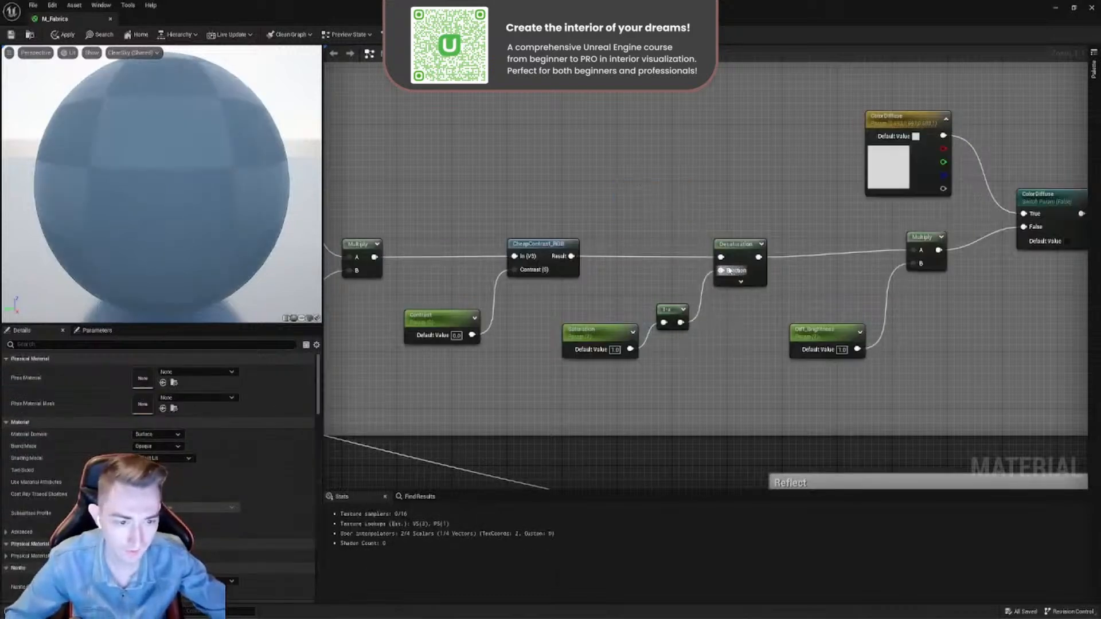
- Line up the final Multiply node with Desaturation and shift the Diff_Brightness parameter away from it
{"action": "right_click_drag", "start_coordinate": [812, 344], "coordinate": [583, 356]}
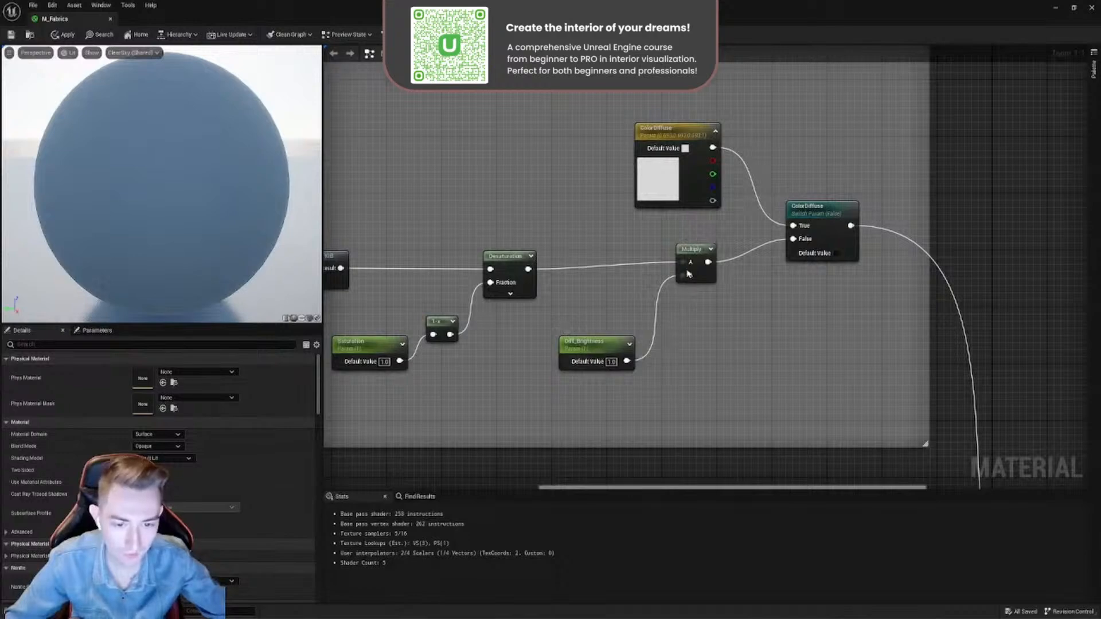
{"action": "left_click_drag", "start_coordinate": [702, 255], "coordinate": [680, 261]}
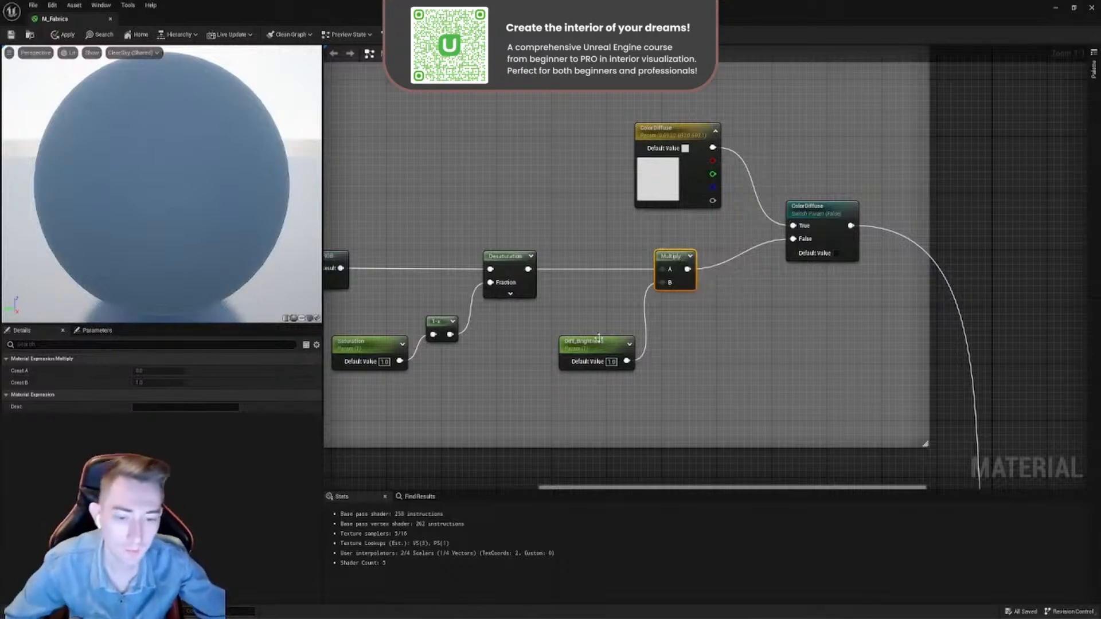
{"action": "left_click_drag", "start_coordinate": [593, 353], "coordinate": [551, 353]}
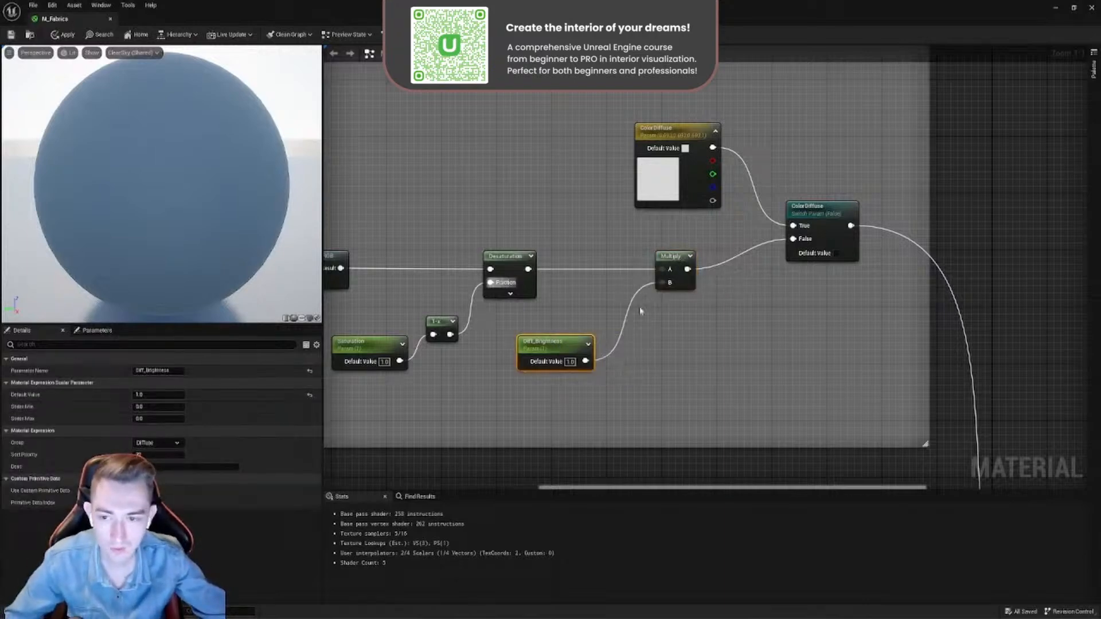
- Try 5, 10, 50 and 0 as the Diff_Brightness default value
{"action": "scroll", "coordinate": [640, 312], "scroll_direction": "down", "scroll_amount": 3}
{"action": "scroll", "coordinate": [614, 340], "scroll_direction": "up", "scroll_amount": 3}
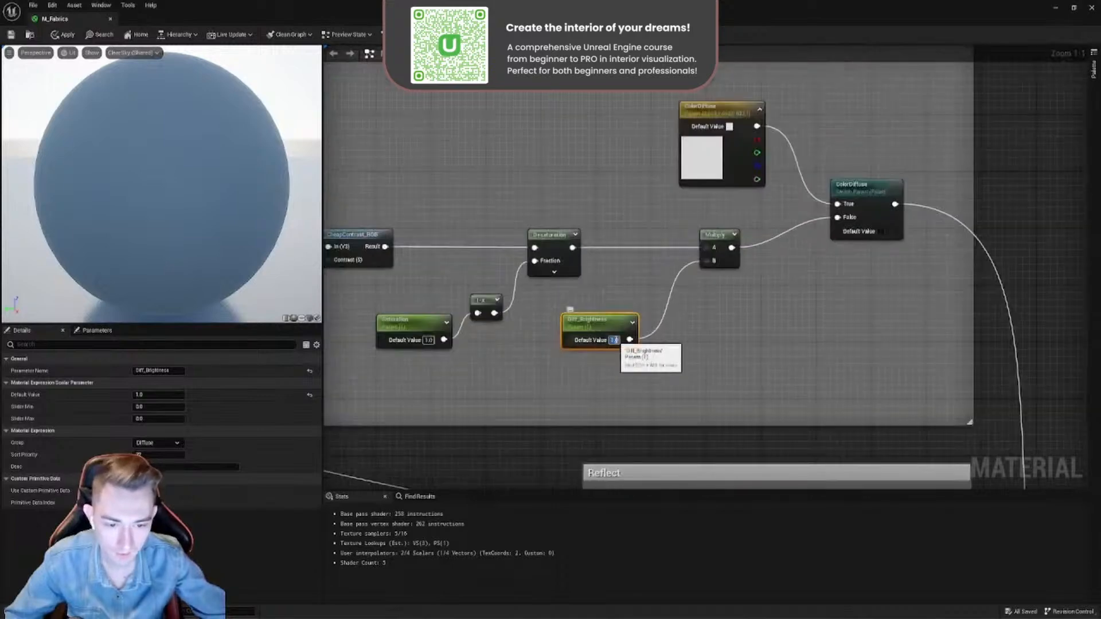
{"action": "type", "text": "5"}
{"action": "key", "text": "Return"}
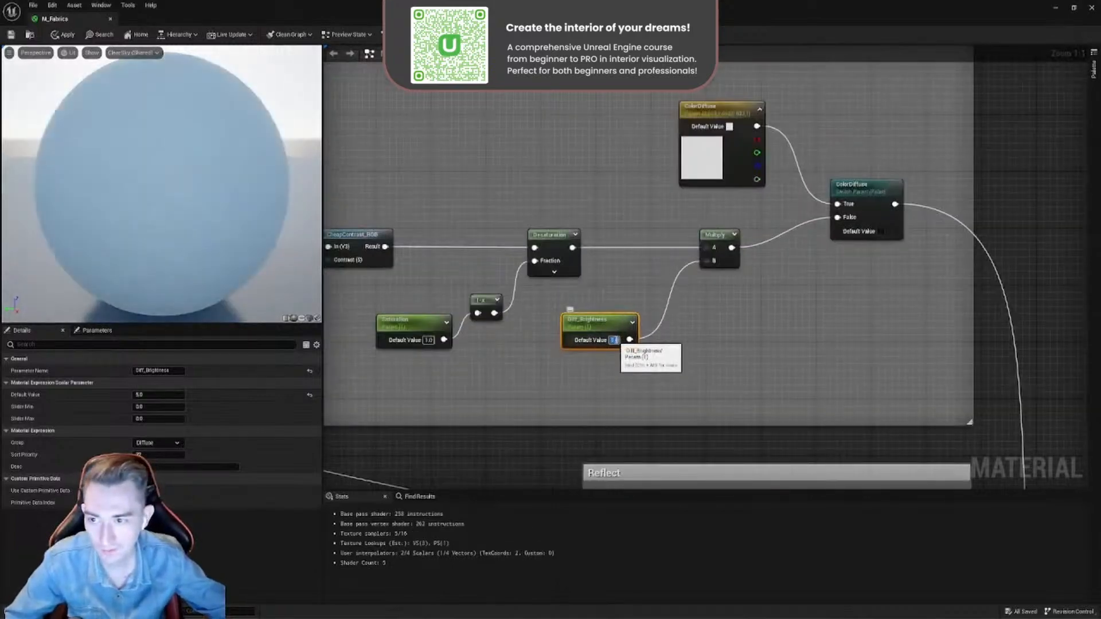
{"action": "type", "text": "10"}
{"action": "key", "text": "Return"}
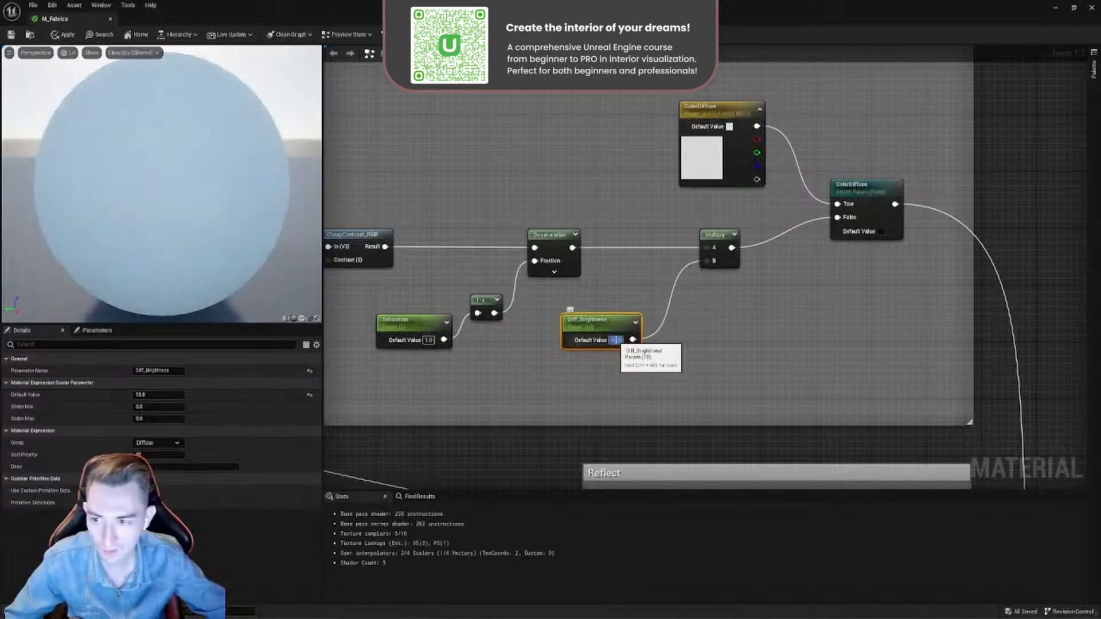
{"action": "type", "text": "50"}
{"action": "key", "text": "Return"}
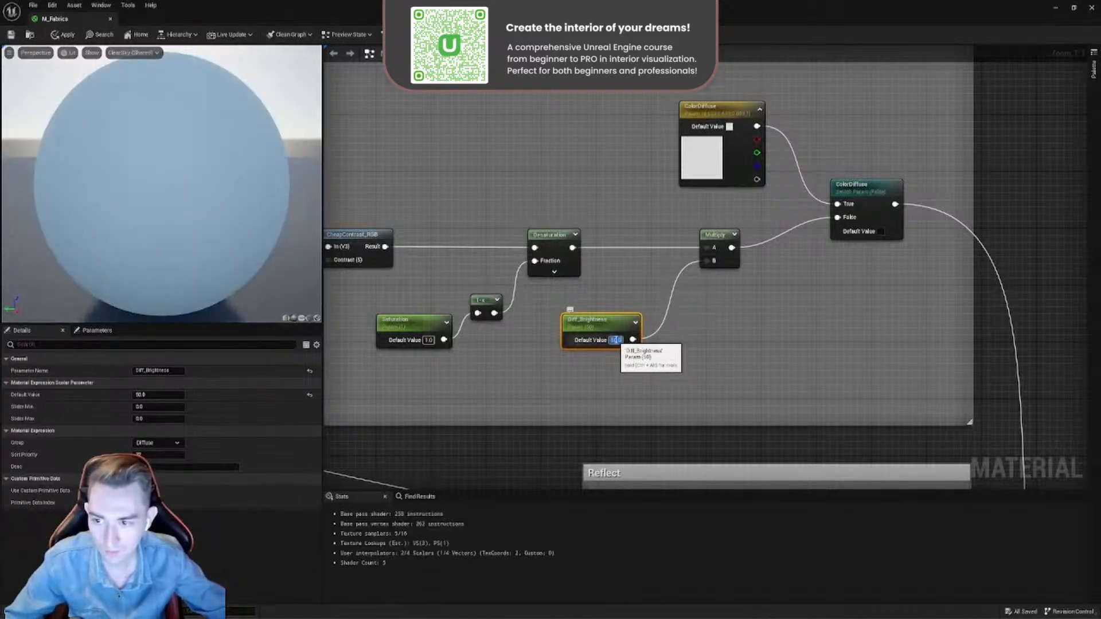
{"action": "type", "text": "0"}
{"action": "key", "text": "Return"}
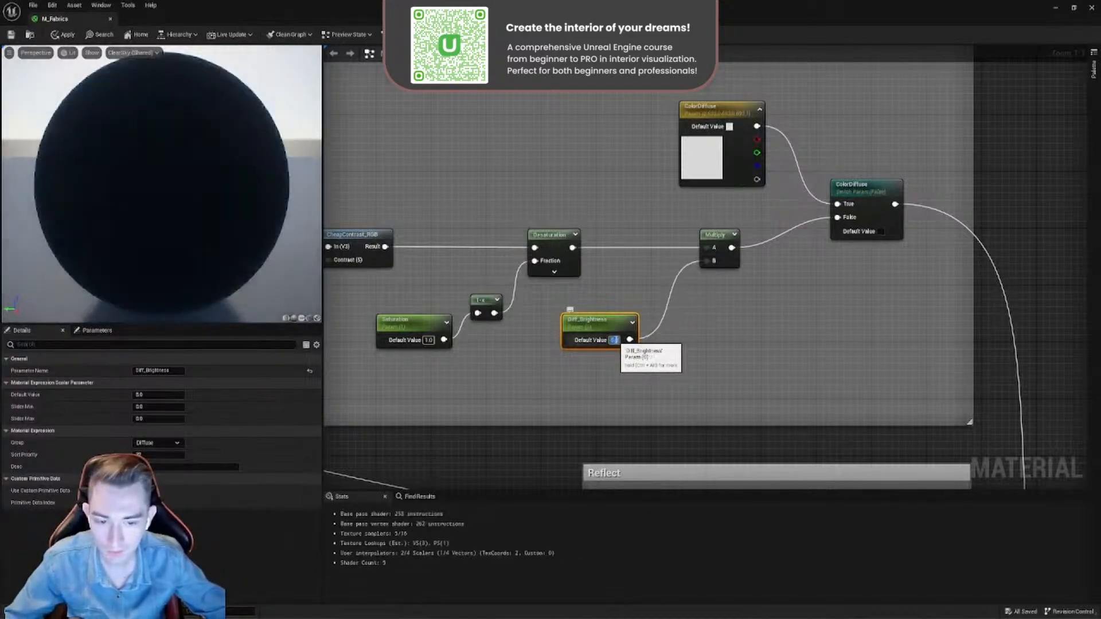
- Set the Diff_Brightness default value to 1 and inspect the preview sphere from another angle
{"action": "type", "text": "1"}
{"action": "key", "text": "Return"}
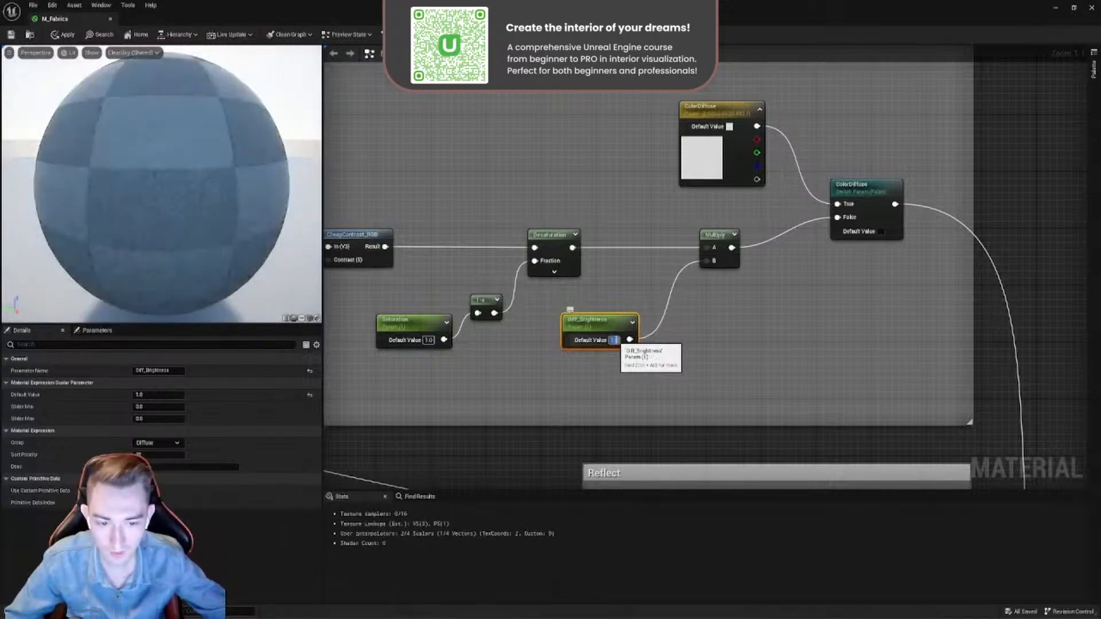
{"action": "left_click", "coordinate": [337, 225]}
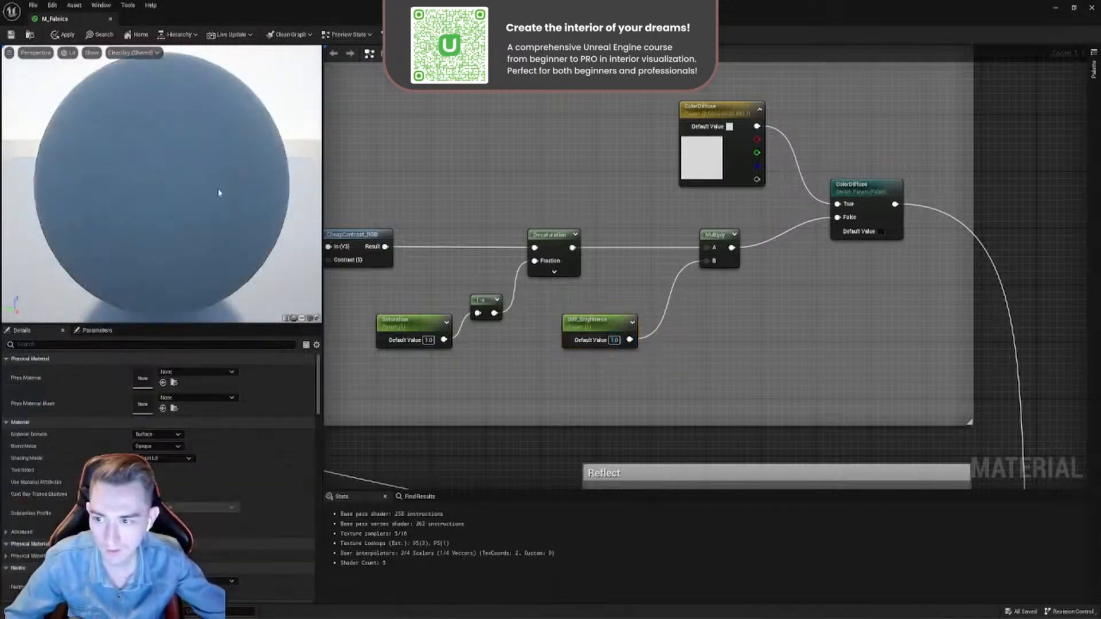
{"action": "left_click_drag", "start_coordinate": [219, 193], "coordinate": [92, 195]}
{"action": "scroll", "coordinate": [644, 266], "scroll_direction": "down", "scroll_amount": 10}
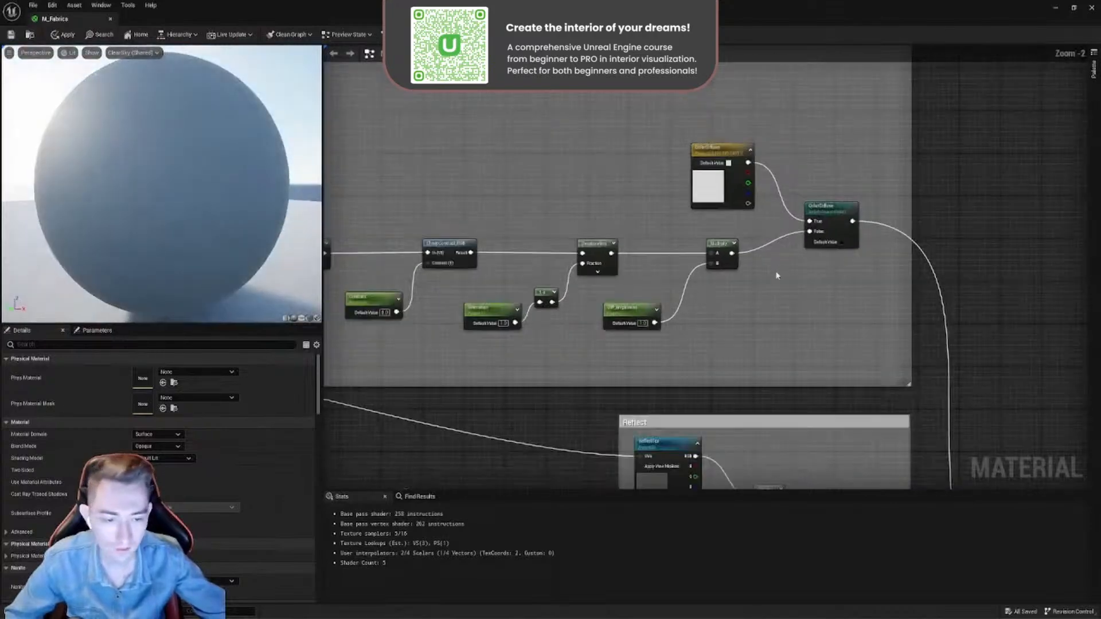
- Nudge the ReflectTex switch and the Reflect parameter slightly away from the material output within the Reflect group
{"action": "scroll", "coordinate": [782, 330], "scroll_direction": "up", "scroll_amount": 10}
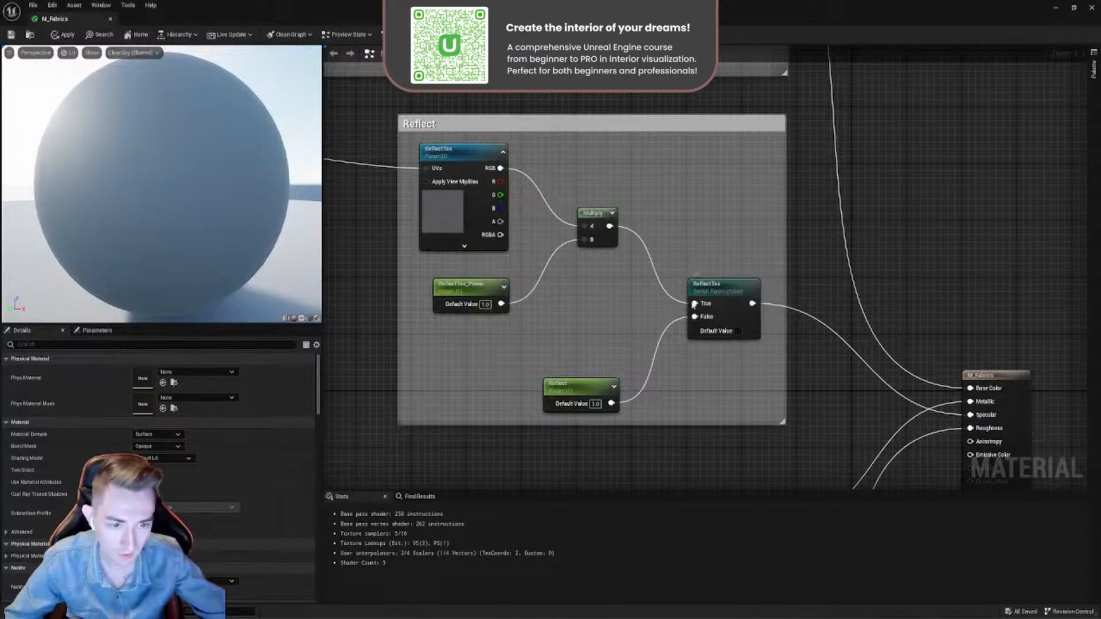
{"action": "left_click_drag", "start_coordinate": [720, 285], "coordinate": [712, 284]}
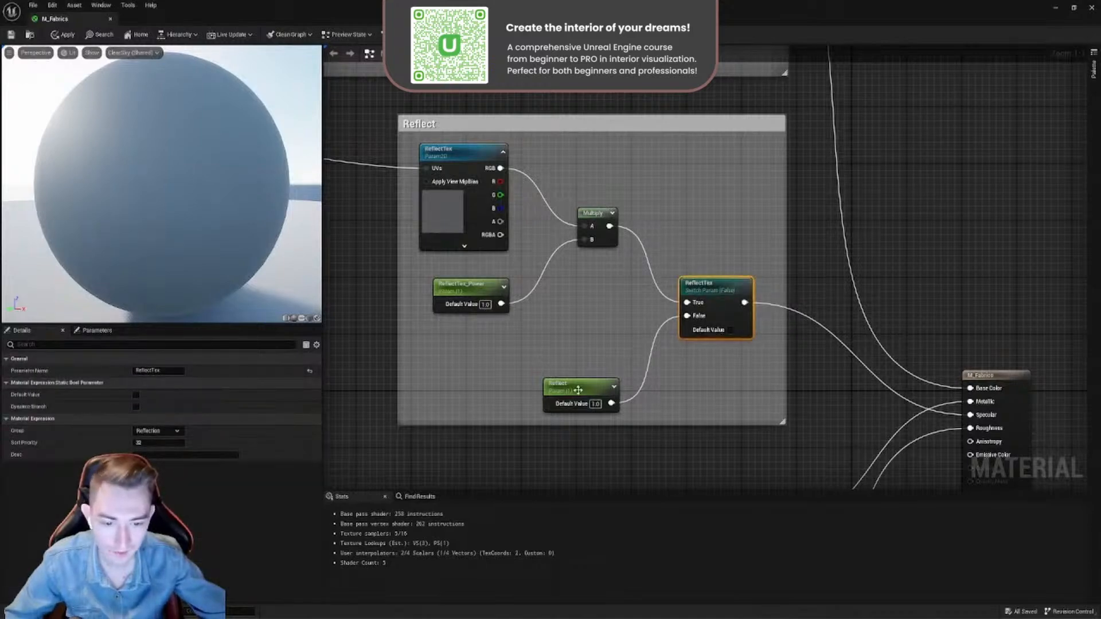
{"action": "left_click_drag", "start_coordinate": [578, 390], "coordinate": [570, 382]}
- Shift the Metallic parameter farther away from the M_Fabrics output node
{"action": "scroll", "coordinate": [552, 295], "scroll_direction": "down", "scroll_amount": 4}
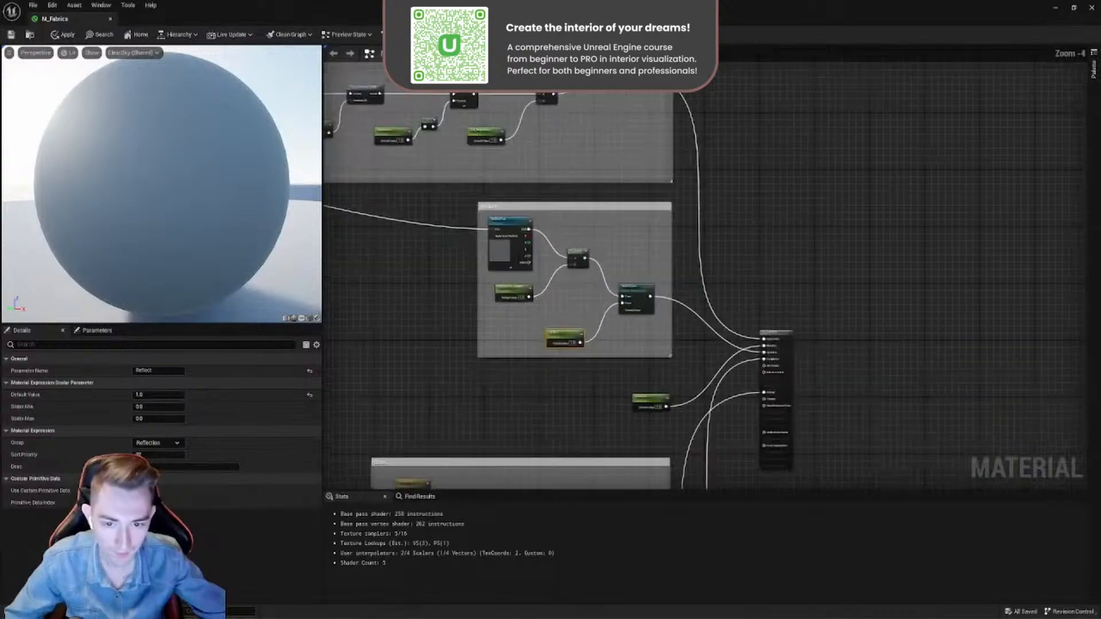
{"action": "right_click_drag", "start_coordinate": [579, 484], "coordinate": [614, 290]}
{"action": "scroll", "coordinate": [614, 291], "scroll_direction": "up", "scroll_amount": 3}
{"action": "right_click_drag", "start_coordinate": [724, 226], "coordinate": [577, 353]}
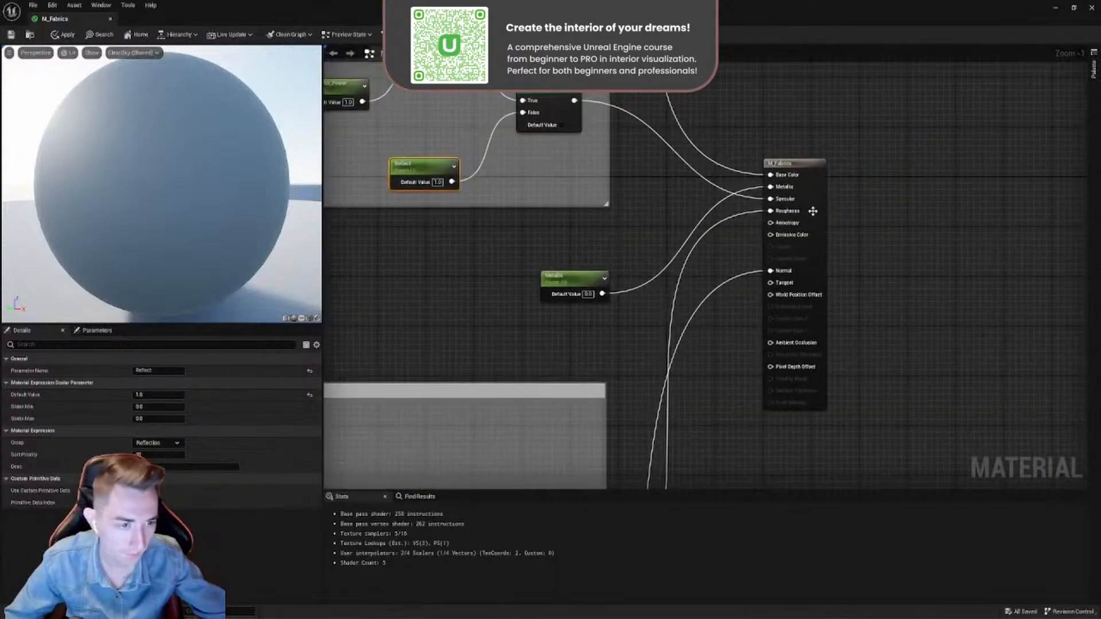
{"action": "scroll", "coordinate": [779, 216], "scroll_direction": "up", "scroll_amount": 1}
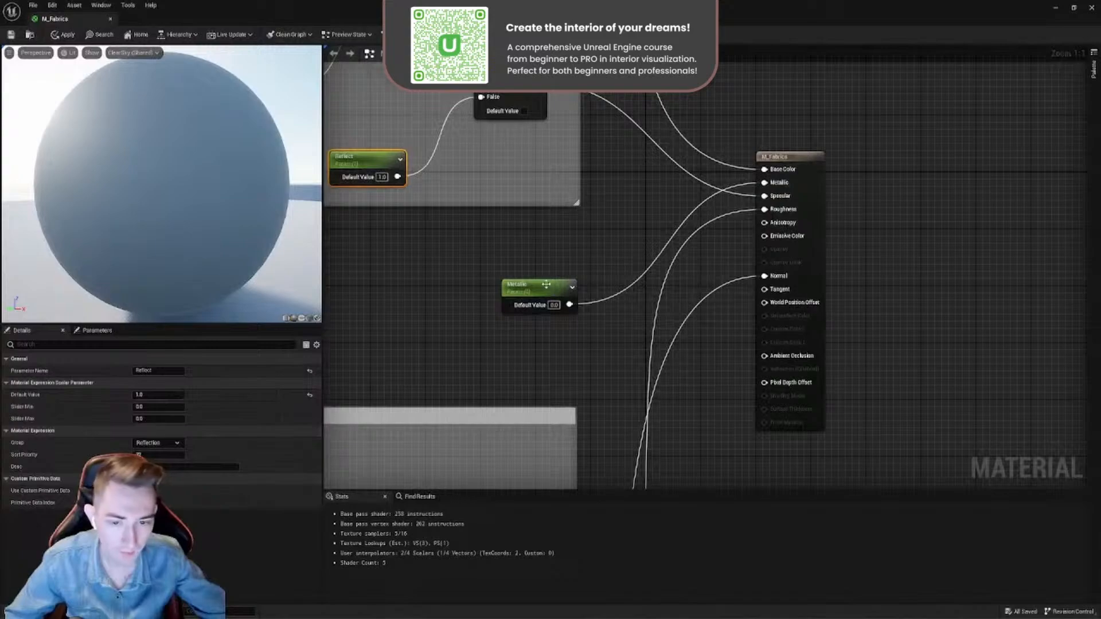
{"action": "left_click_drag", "start_coordinate": [546, 284], "coordinate": [519, 285]}
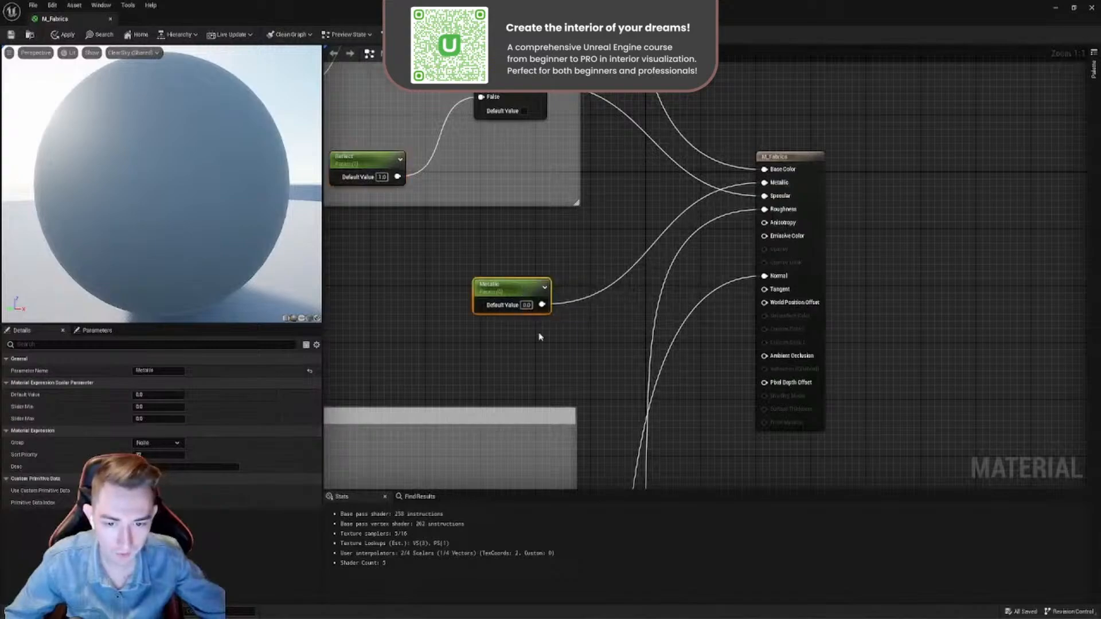
{"action": "left_click_drag", "start_coordinate": [425, 270], "coordinate": [563, 363]}
- Trace the M_Fabrics Roughness input back to the GlossTex switch and examine the Gloss group
{"action": "scroll", "coordinate": [726, 206], "scroll_direction": "down", "scroll_amount": 6}
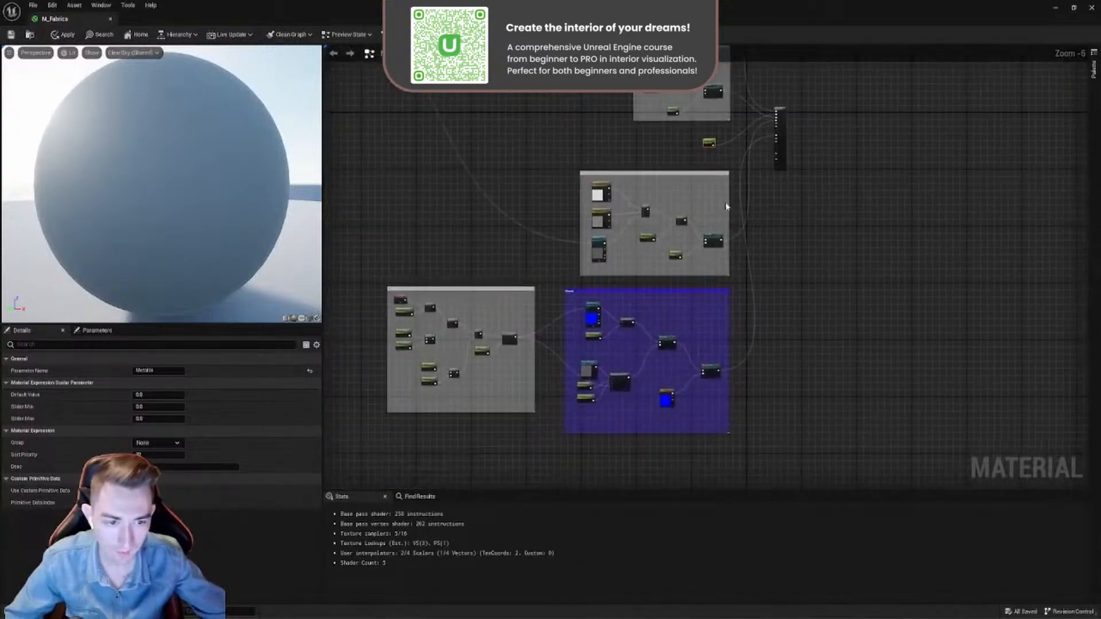
{"action": "scroll", "coordinate": [727, 206], "scroll_direction": "up", "scroll_amount": 6}
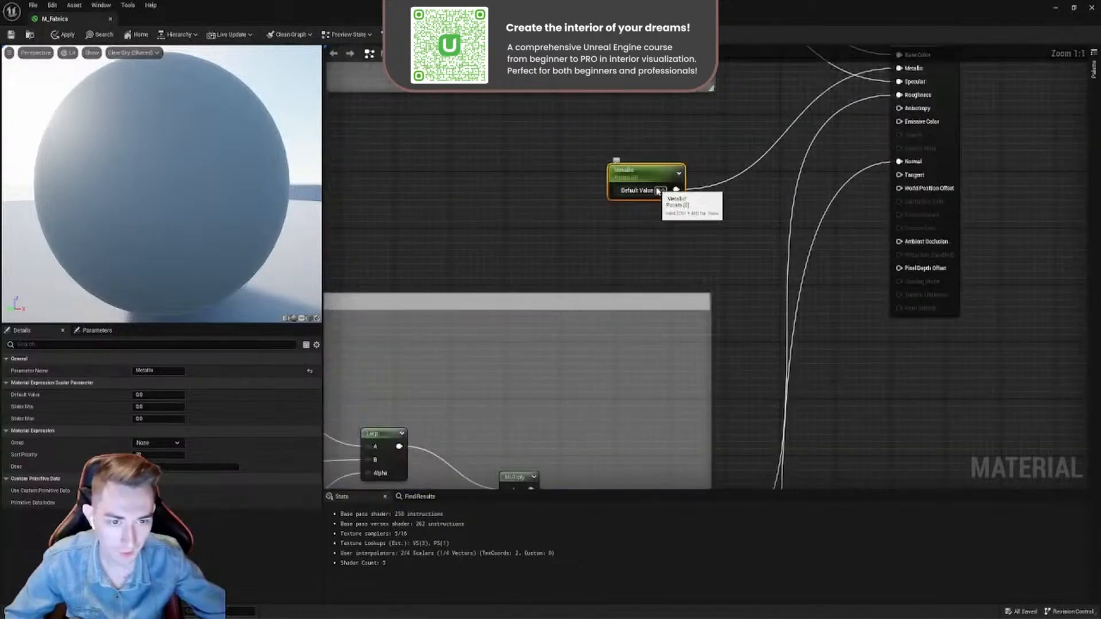
{"action": "left_click_drag", "start_coordinate": [691, 148], "coordinate": [566, 236]}
{"action": "right_click_drag", "start_coordinate": [587, 290], "coordinate": [833, 95]}
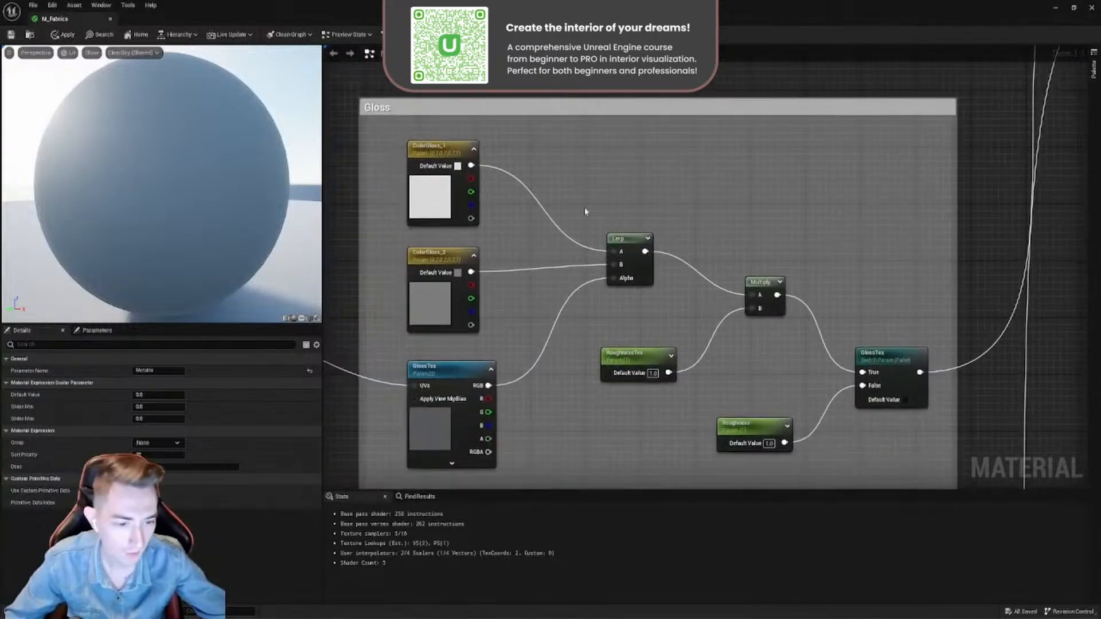
{"action": "right_click_drag", "start_coordinate": [585, 200], "coordinate": [667, 217]}
{"action": "right_click_drag", "start_coordinate": [846, 178], "coordinate": [538, 228]}
{"action": "right_click_drag", "start_coordinate": [788, 349], "coordinate": [728, 406]}
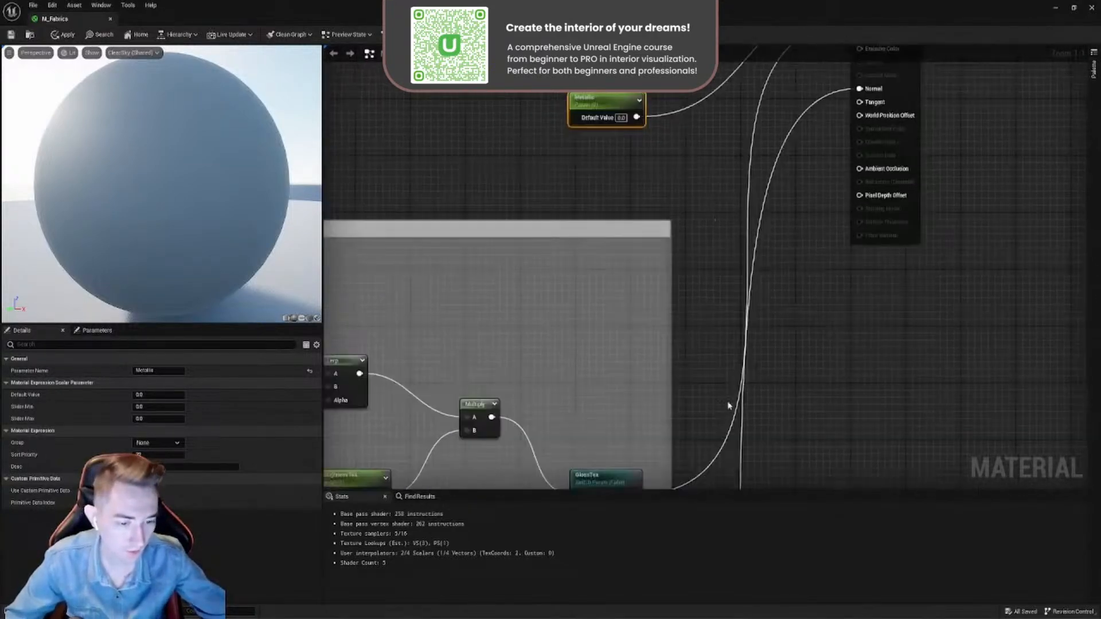
{"action": "left_click", "coordinate": [729, 438]}
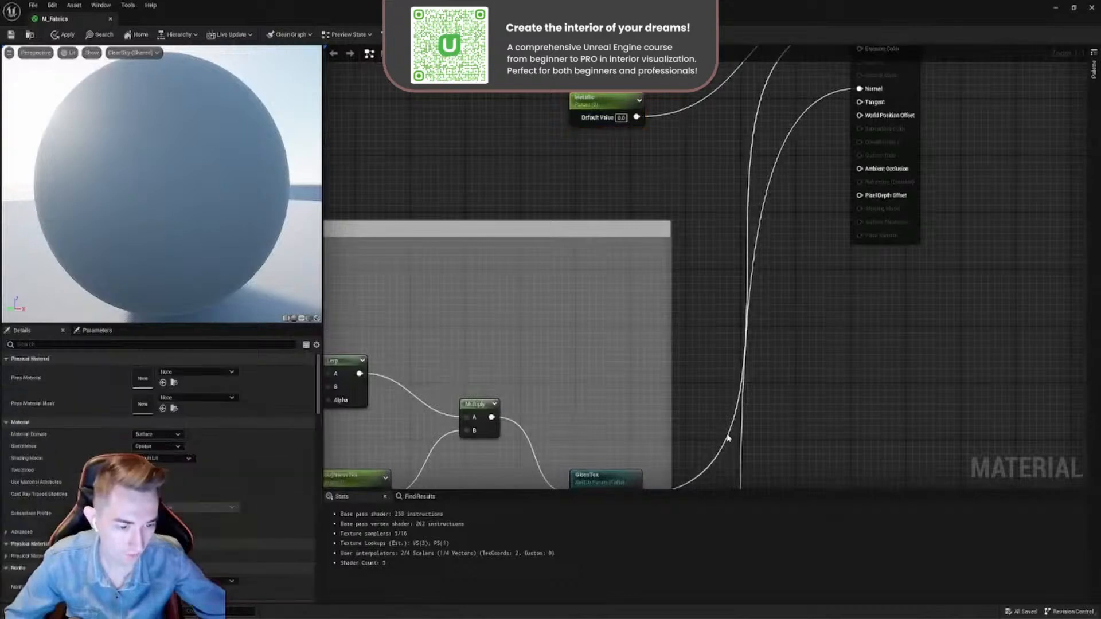
{"action": "scroll", "coordinate": [733, 396], "scroll_direction": "down", "scroll_amount": 2}
{"action": "right_click_drag", "start_coordinate": [802, 204], "coordinate": [759, 295]}
{"action": "scroll", "coordinate": [793, 228], "scroll_direction": "up", "scroll_amount": 2}
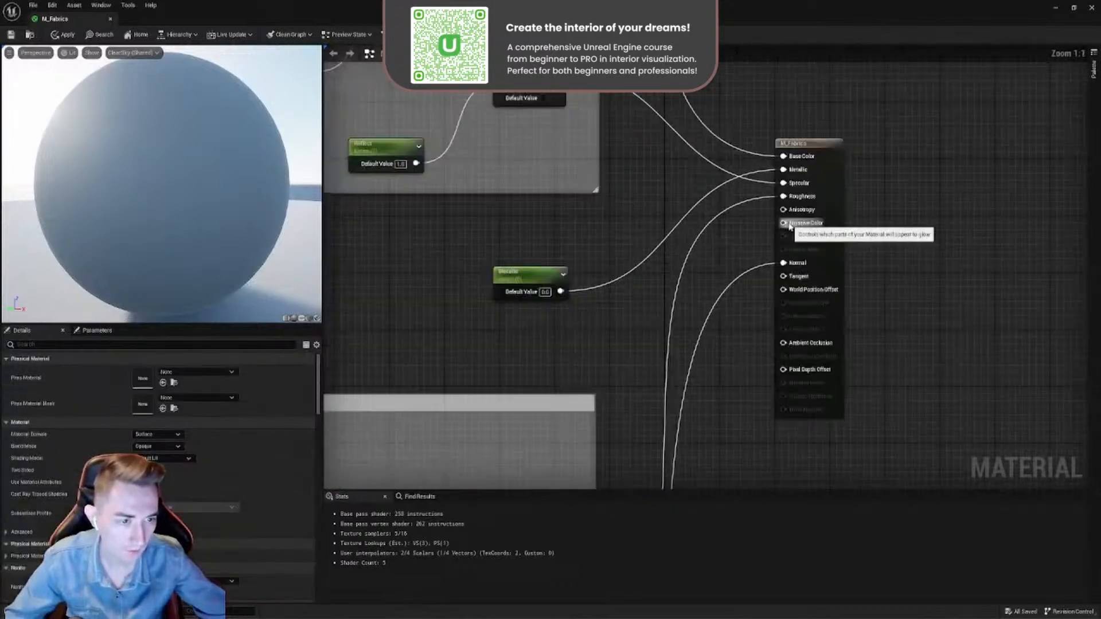
{"action": "scroll", "coordinate": [800, 195], "scroll_direction": "down", "scroll_amount": 2}
{"action": "scroll", "coordinate": [801, 193], "scroll_direction": "up", "scroll_amount": 2}
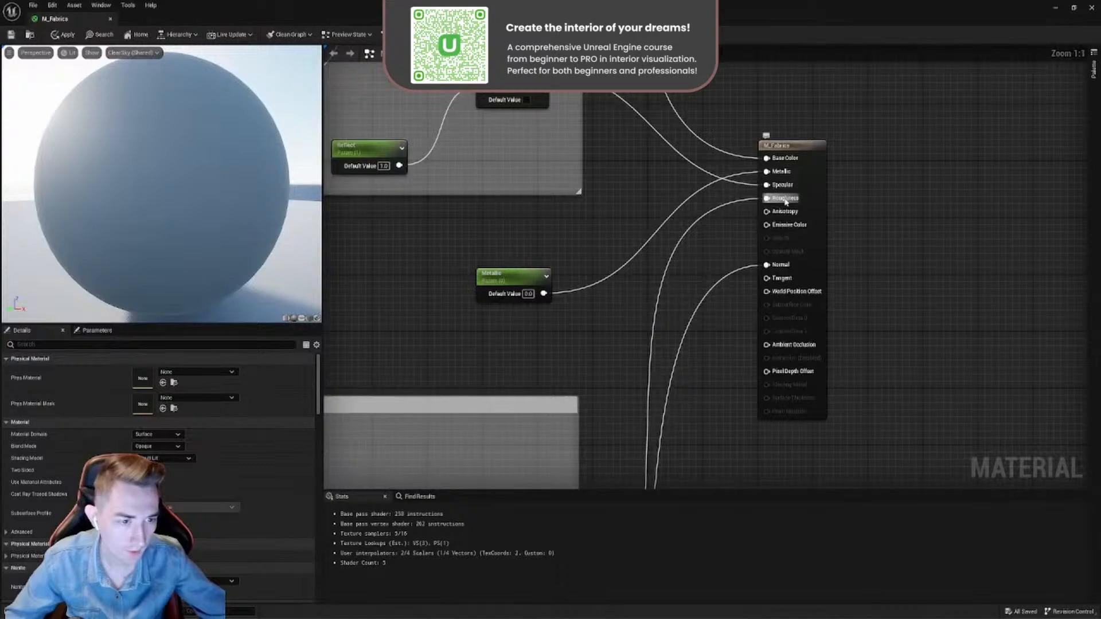
{"action": "scroll", "coordinate": [660, 220], "scroll_direction": "down", "scroll_amount": 1}
{"action": "right_click_drag", "start_coordinate": [701, 246], "coordinate": [866, 264]}
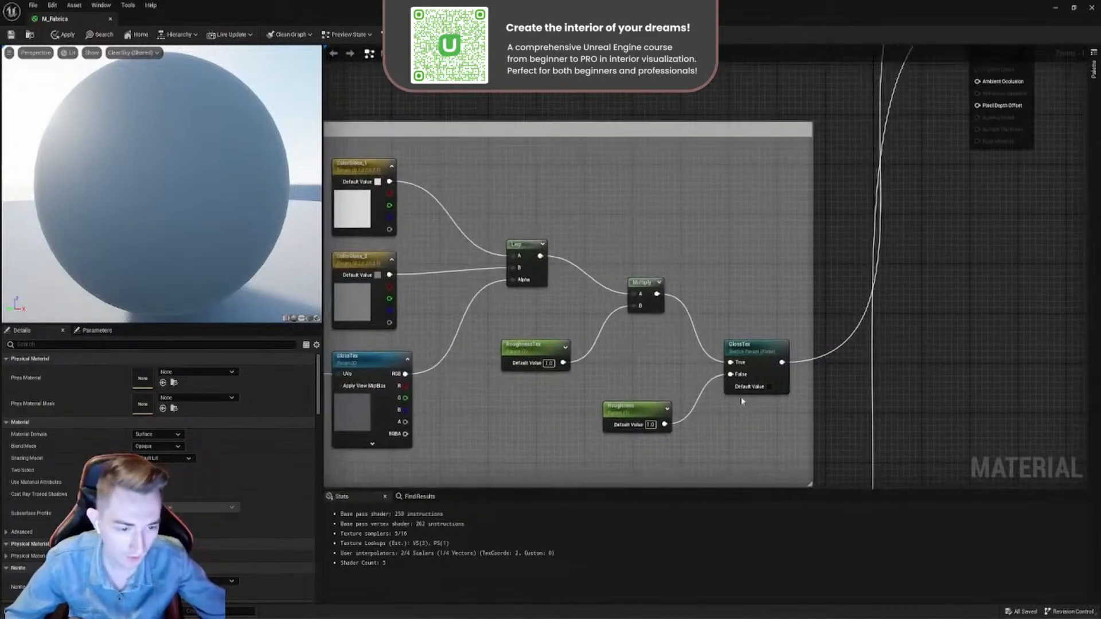
{"action": "scroll", "coordinate": [741, 398], "scroll_direction": "up", "scroll_amount": 1}
- Move the Roughness parameter slightly closer to the GlossTex switch and select the switch
{"action": "left_click", "coordinate": [761, 347]}
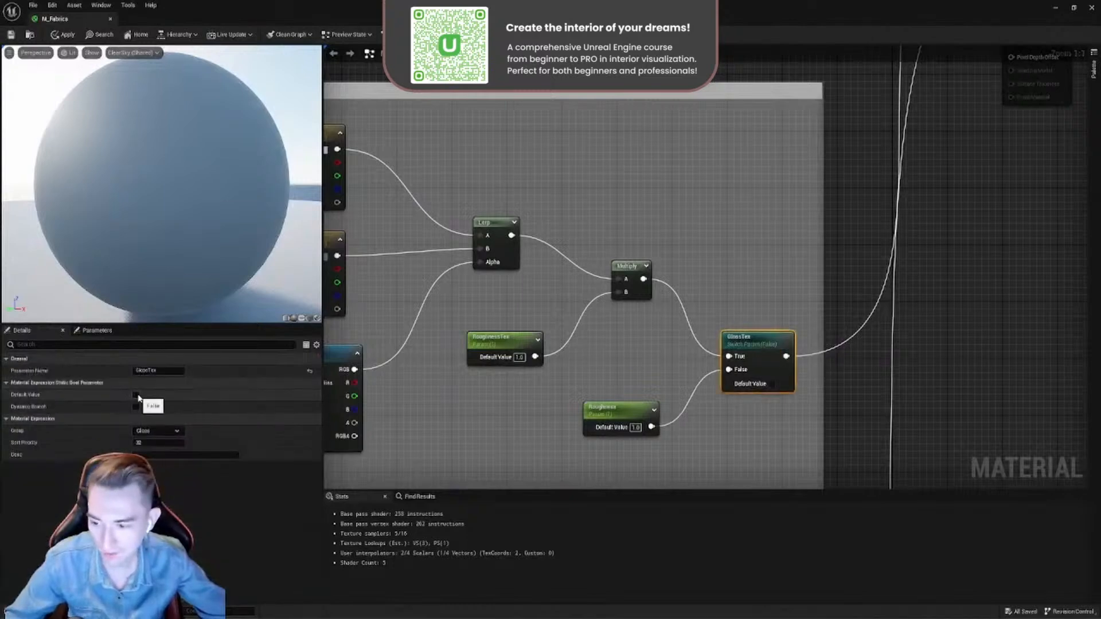
{"action": "mouse_move", "coordinate": [623, 417]}
{"action": "left_mouse_down"}
{"action": "mouse_move", "coordinate": [627, 344]}
{"action": "mouse_move", "coordinate": [628, 425]}
{"action": "left_mouse_up"}
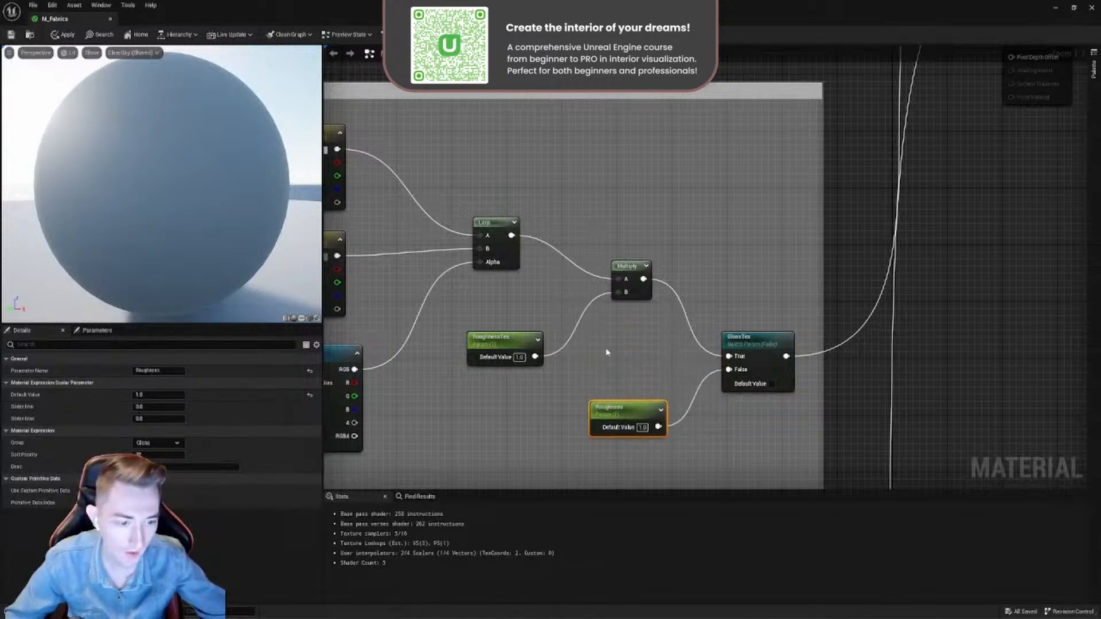
{"action": "right_click_drag", "start_coordinate": [624, 349], "coordinate": [738, 364]}
{"action": "left_click", "coordinate": [761, 325]}
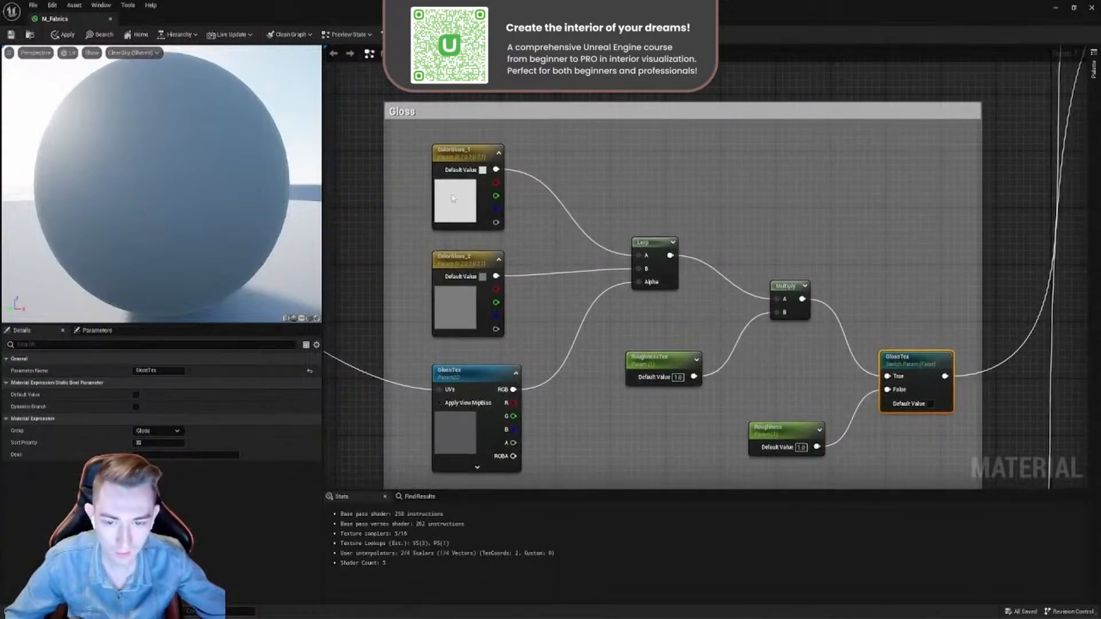
- Examine how ColorGloss_1, ColorGloss_2 and the GlossTex texture feed the Lerp and Multiply nodes in the Gloss group
{"action": "scroll", "coordinate": [562, 315], "scroll_direction": "down", "scroll_amount": 3}
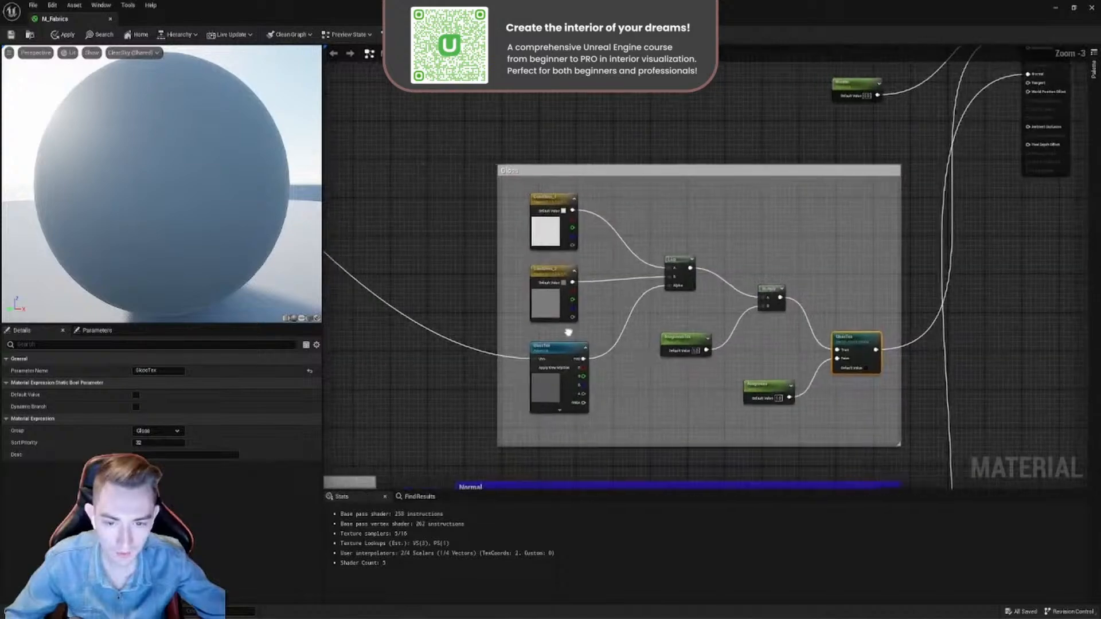
{"action": "scroll", "coordinate": [612, 310], "scroll_direction": "up", "scroll_amount": 3}
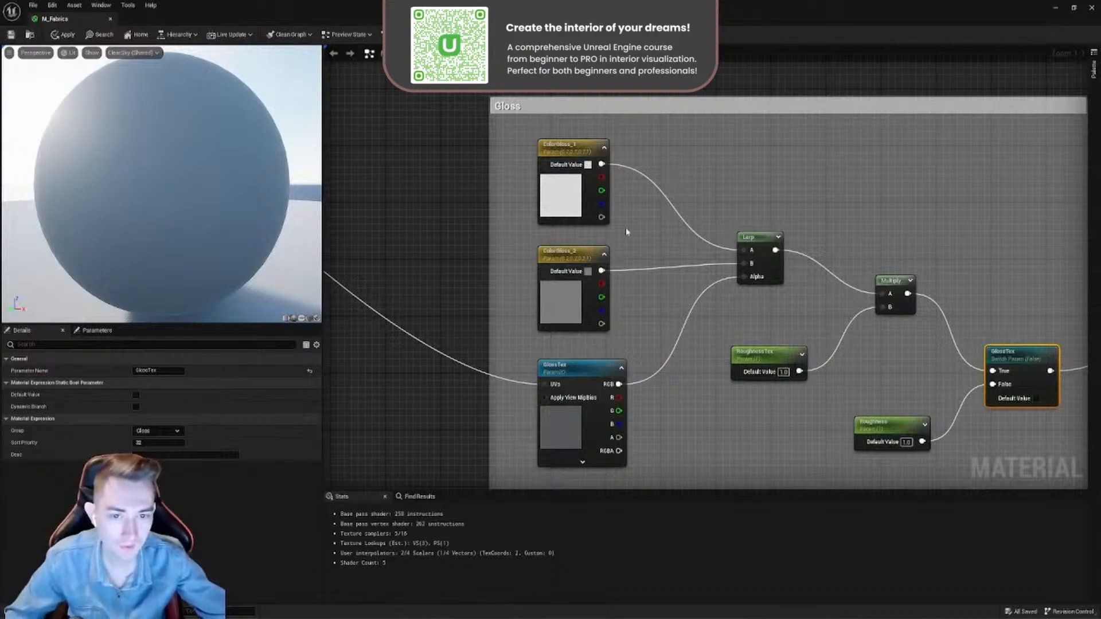
{"action": "scroll", "coordinate": [574, 332], "scroll_direction": "down", "scroll_amount": 3}
{"action": "scroll", "coordinate": [660, 261], "scroll_direction": "up", "scroll_amount": 3}
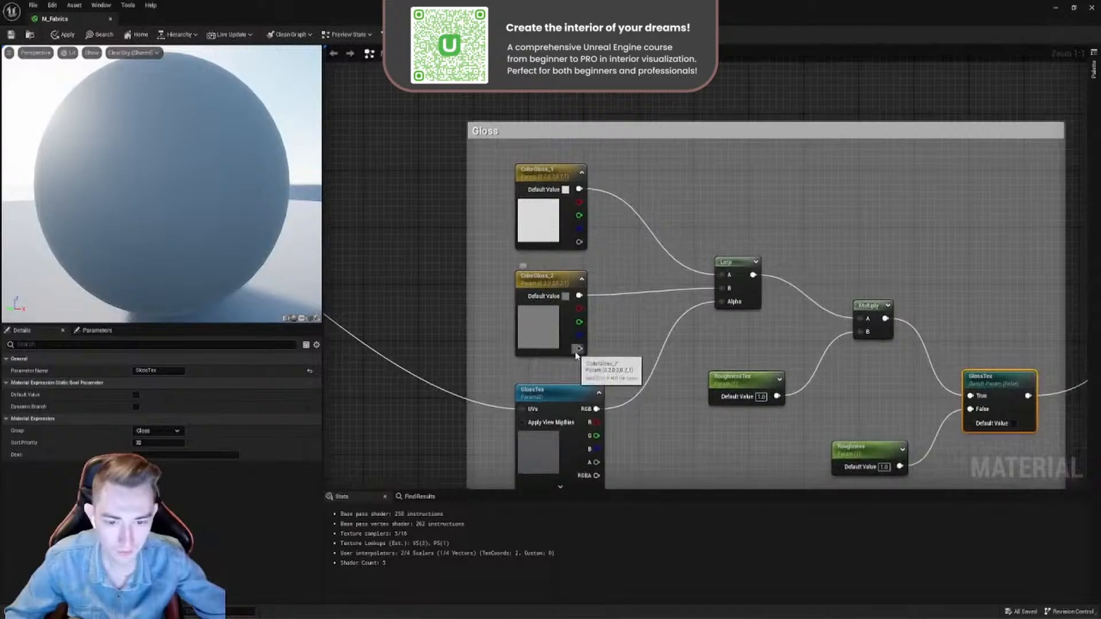
{"action": "right_click_drag", "start_coordinate": [563, 403], "coordinate": [473, 356]}
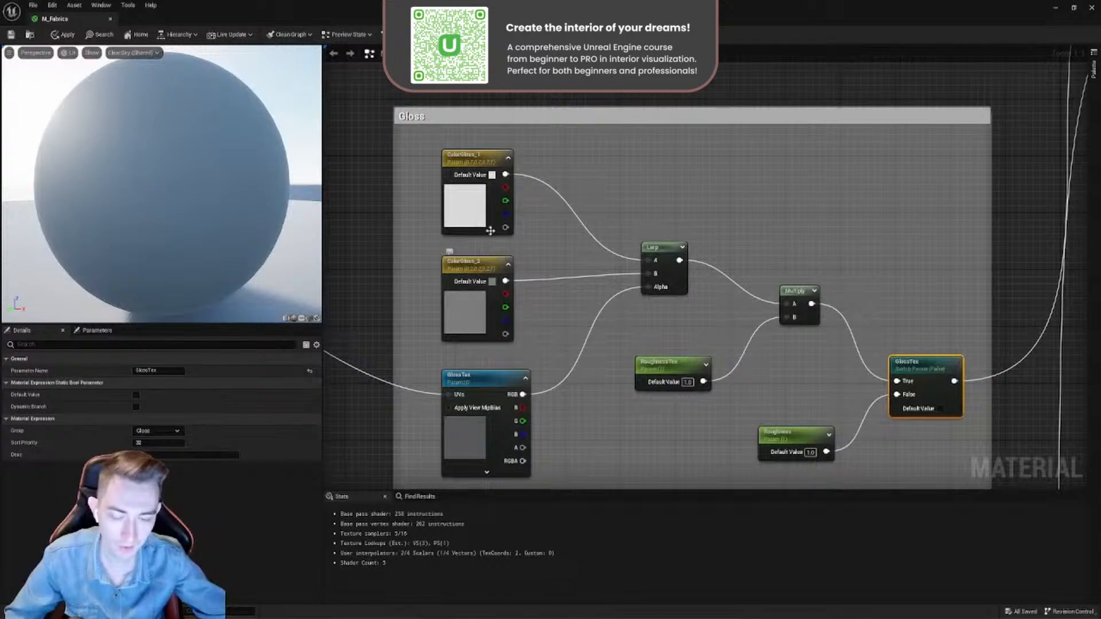
{"action": "right_click_drag", "start_coordinate": [661, 340], "coordinate": [618, 289]}
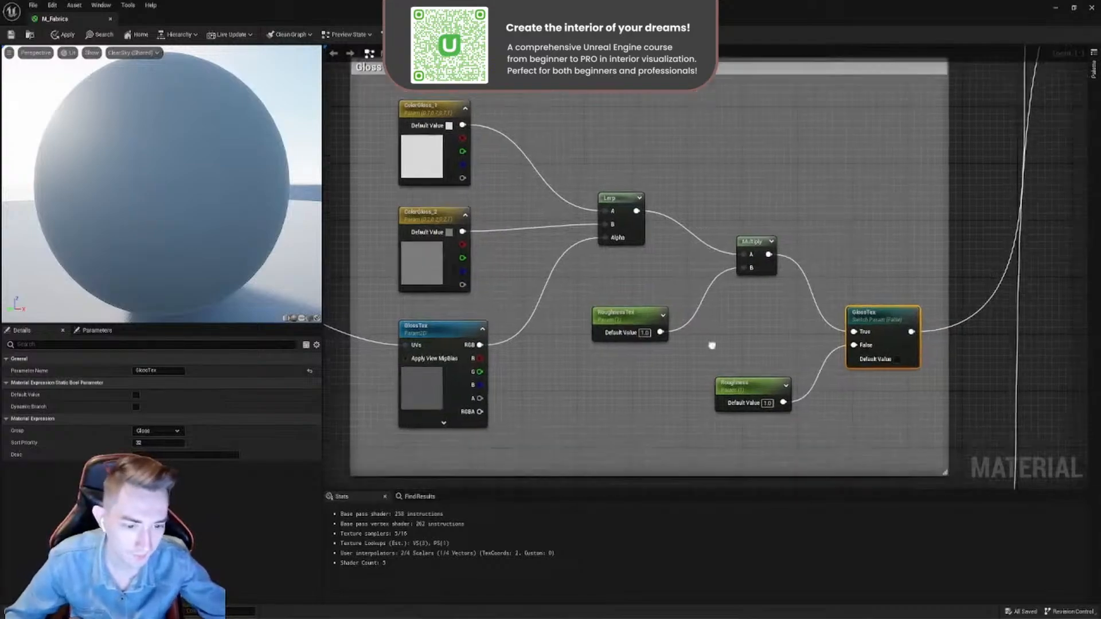
{"action": "right_click_drag", "start_coordinate": [786, 309], "coordinate": [732, 239]}
- Trace the M_Fabrics Normal input back to the Normal group and select the Normal_Enable switch to inspect its settings
{"action": "scroll", "coordinate": [691, 292], "scroll_direction": "down", "scroll_amount": 3}
{"action": "right_click_drag", "start_coordinate": [648, 358], "coordinate": [696, 167]}
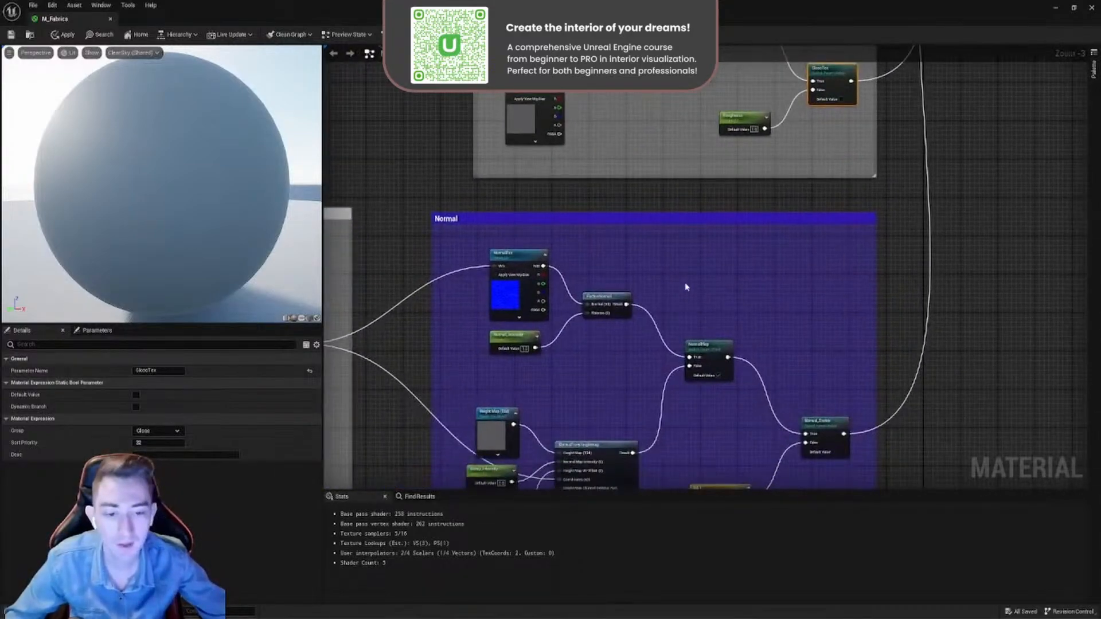
{"action": "scroll", "coordinate": [688, 288], "scroll_direction": "down", "scroll_amount": 6}
{"action": "right_click_drag", "start_coordinate": [690, 254], "coordinate": [690, 285]}
{"action": "scroll", "coordinate": [793, 283], "scroll_direction": "up", "scroll_amount": 9}
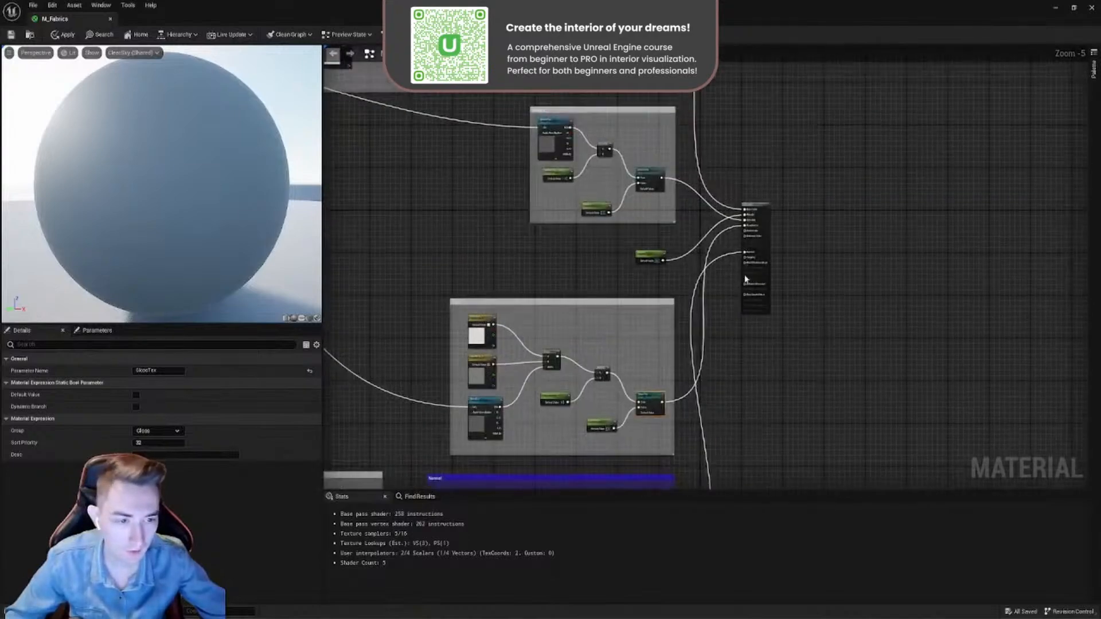
{"action": "left_click", "coordinate": [720, 225]}
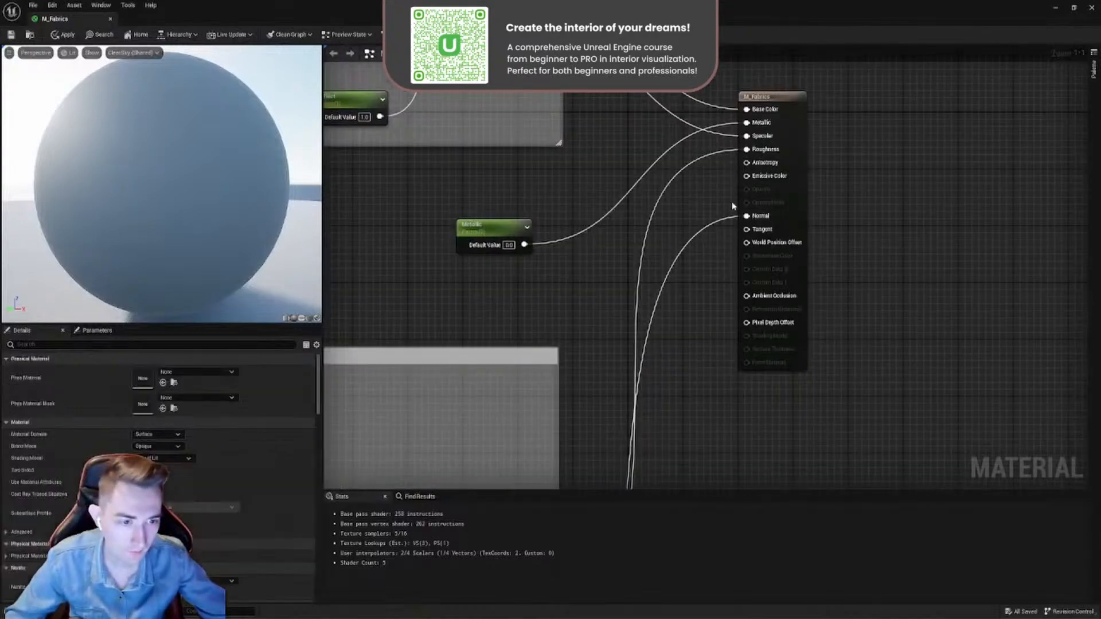
{"action": "scroll", "coordinate": [733, 208], "scroll_direction": "down", "scroll_amount": 7}
{"action": "right_click_drag", "start_coordinate": [706, 350], "coordinate": [734, 253]}
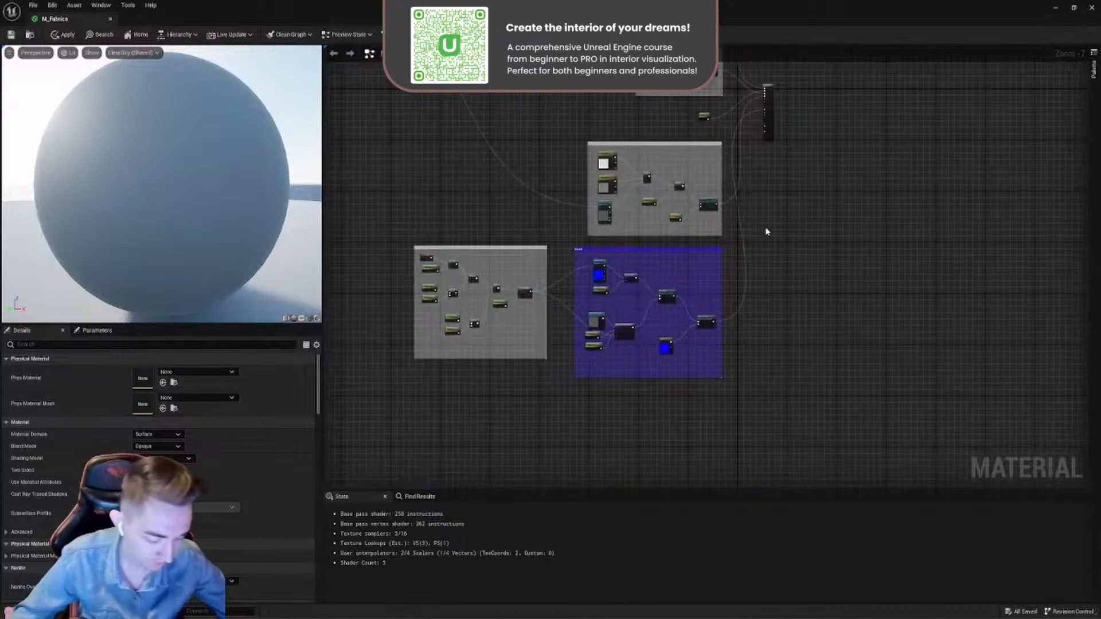
{"action": "scroll", "coordinate": [651, 315], "scroll_direction": "up", "scroll_amount": 5}
{"action": "right_click_drag", "start_coordinate": [770, 292], "coordinate": [766, 235]}
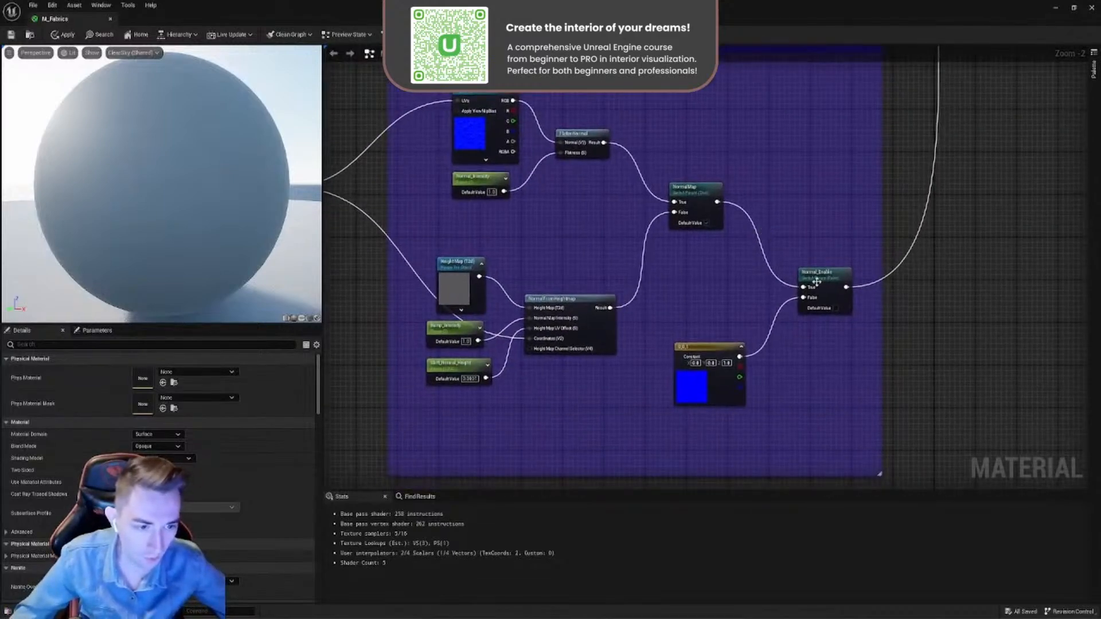
{"action": "scroll", "coordinate": [816, 283], "scroll_direction": "up", "scroll_amount": 3}
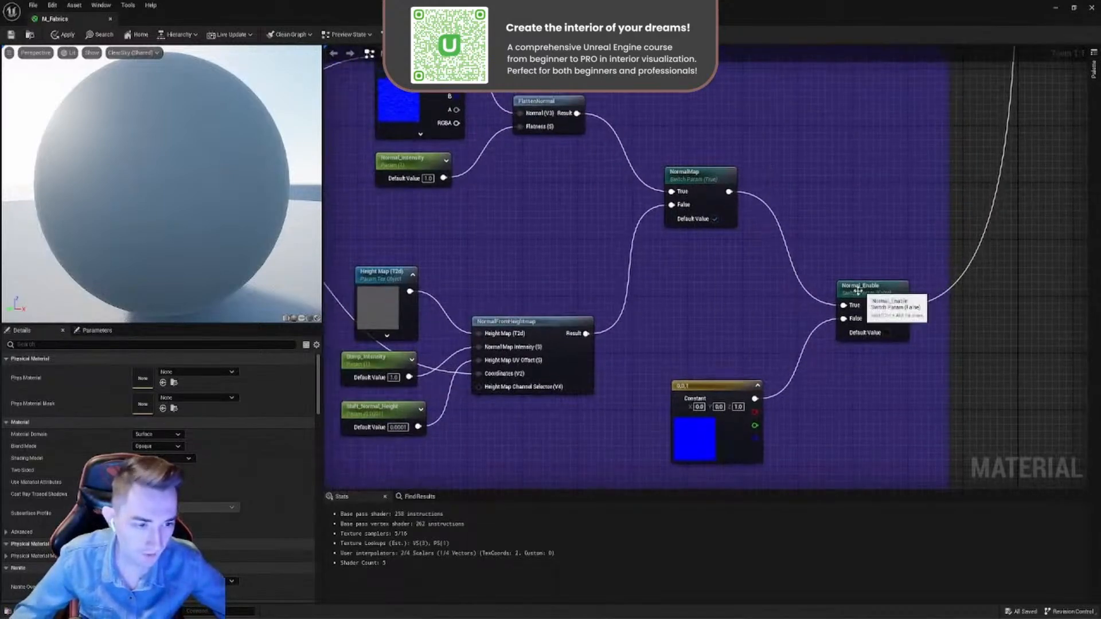
{"action": "left_click", "coordinate": [858, 291]}
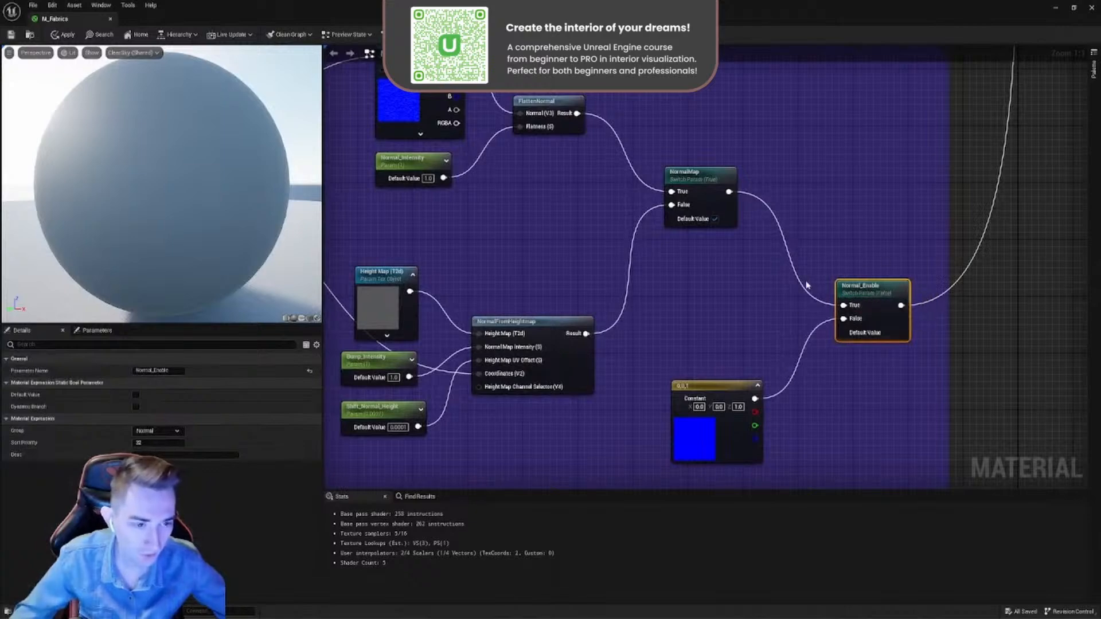
{"action": "scroll", "coordinate": [807, 285], "scroll_direction": "down", "scroll_amount": 1}
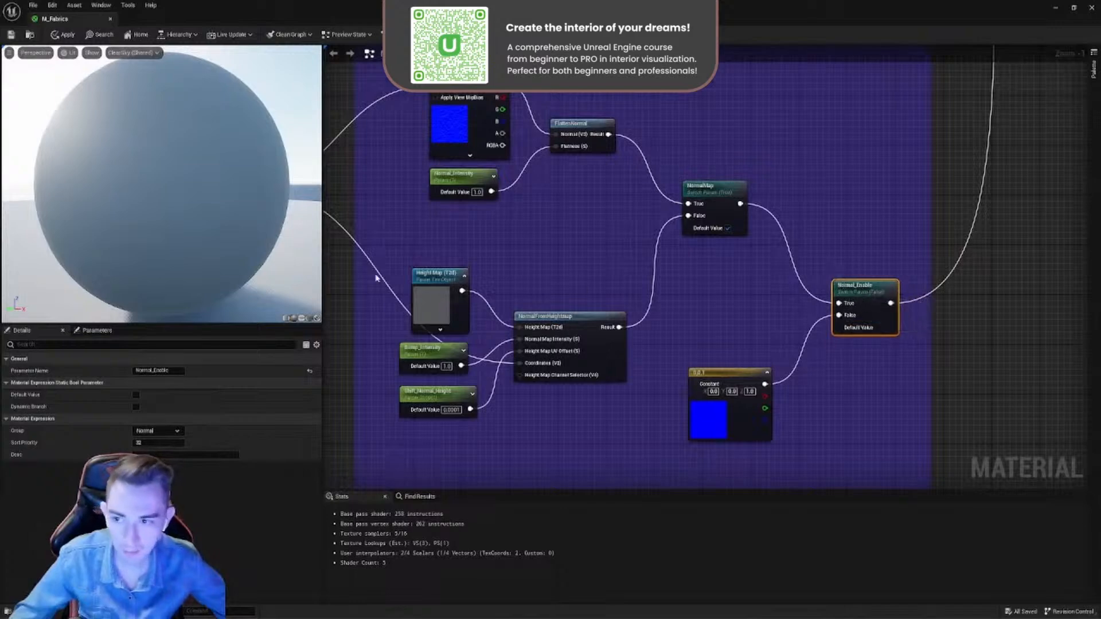
- Orbit the preview sphere and move the blue 0,0,1 constant slightly closer to the Normal_Enable switch
{"action": "left_click_drag", "start_coordinate": [201, 168], "coordinate": [269, 189]}
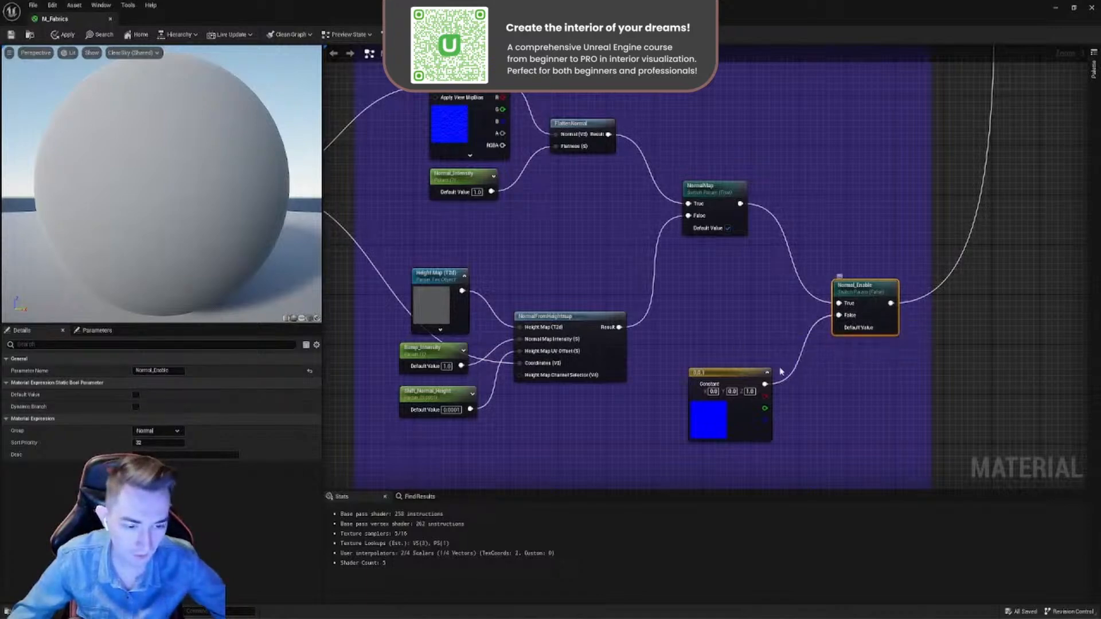
{"action": "left_click", "coordinate": [730, 376]}
{"action": "left_click_drag", "start_coordinate": [730, 375], "coordinate": [733, 371]}
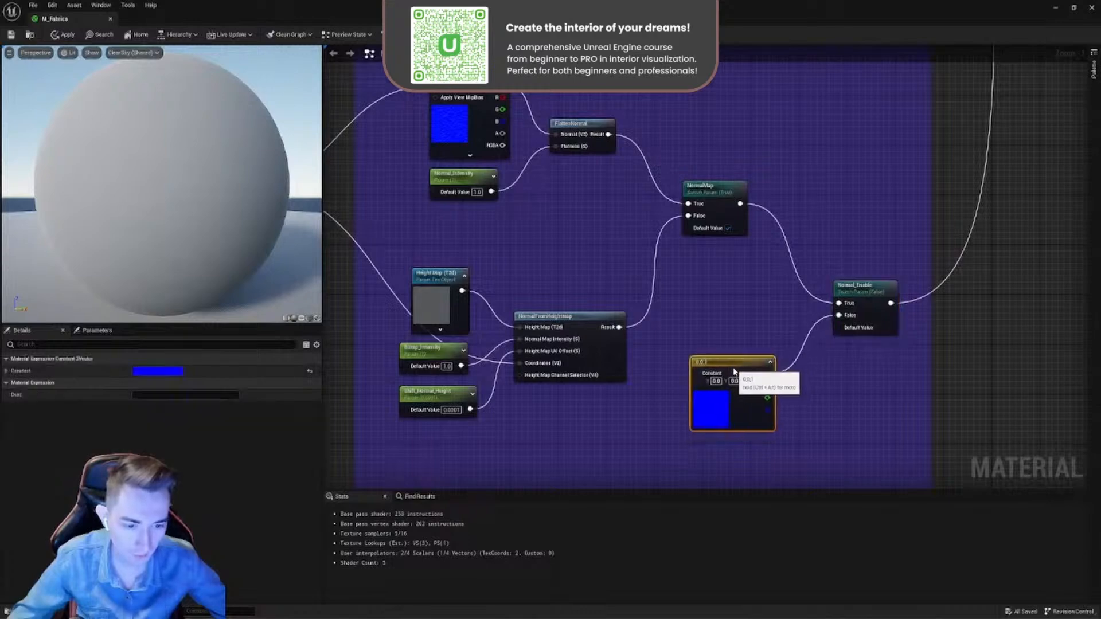
- Add a three-component vector constant beside the Normal_Enable switch and set its blue value to 1
{"action": "left_click", "coordinate": [721, 315]}
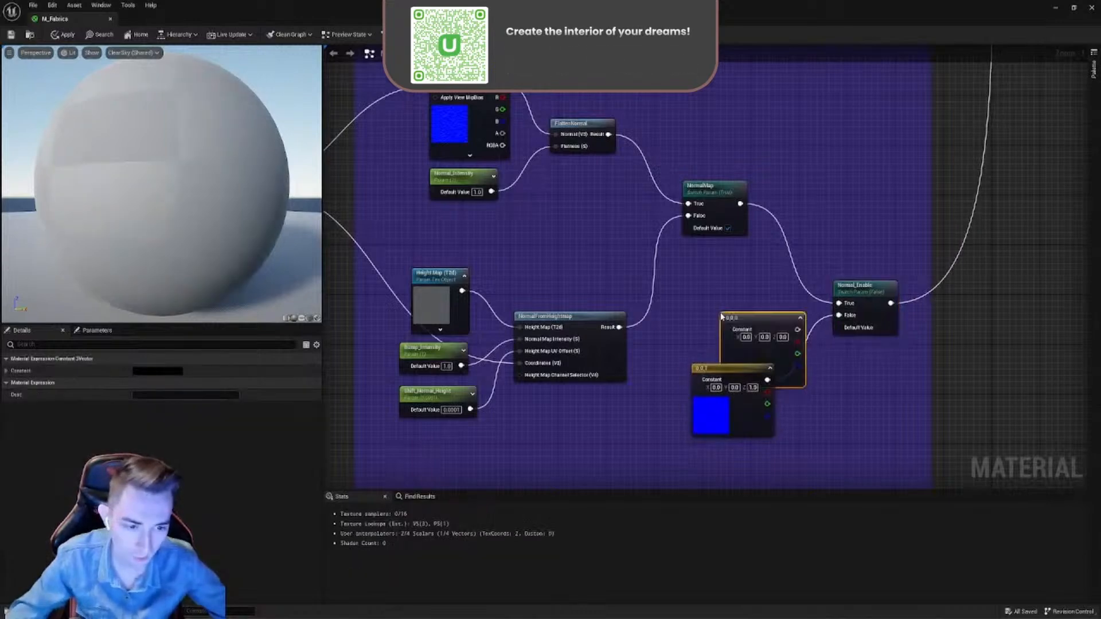
{"action": "left_click_drag", "start_coordinate": [744, 304], "coordinate": [818, 145]}
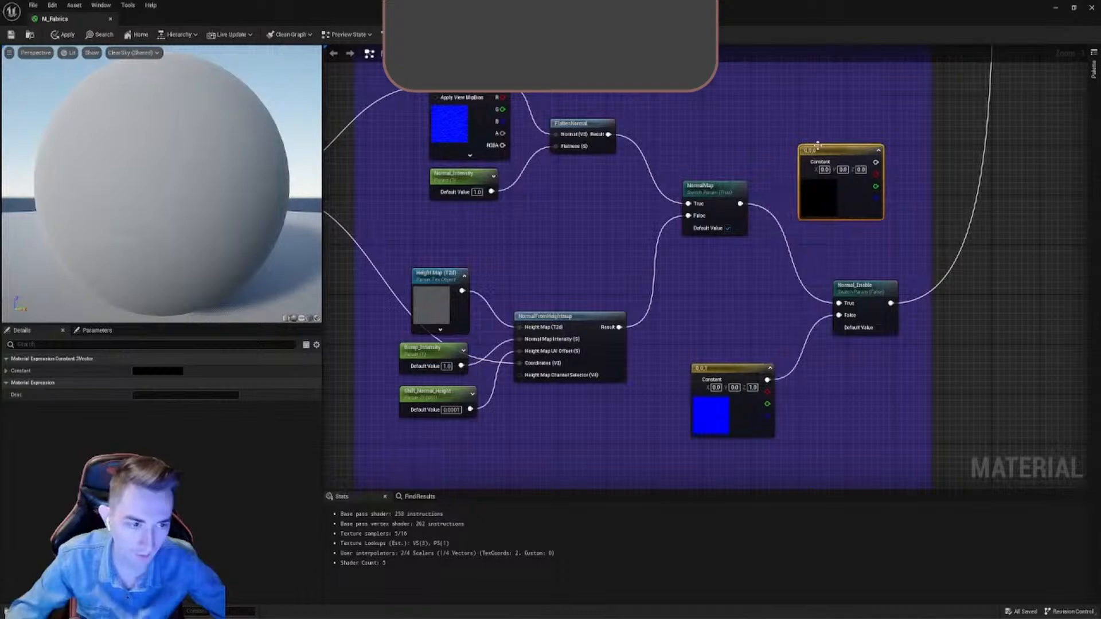
{"action": "double_click", "coordinate": [827, 190]}
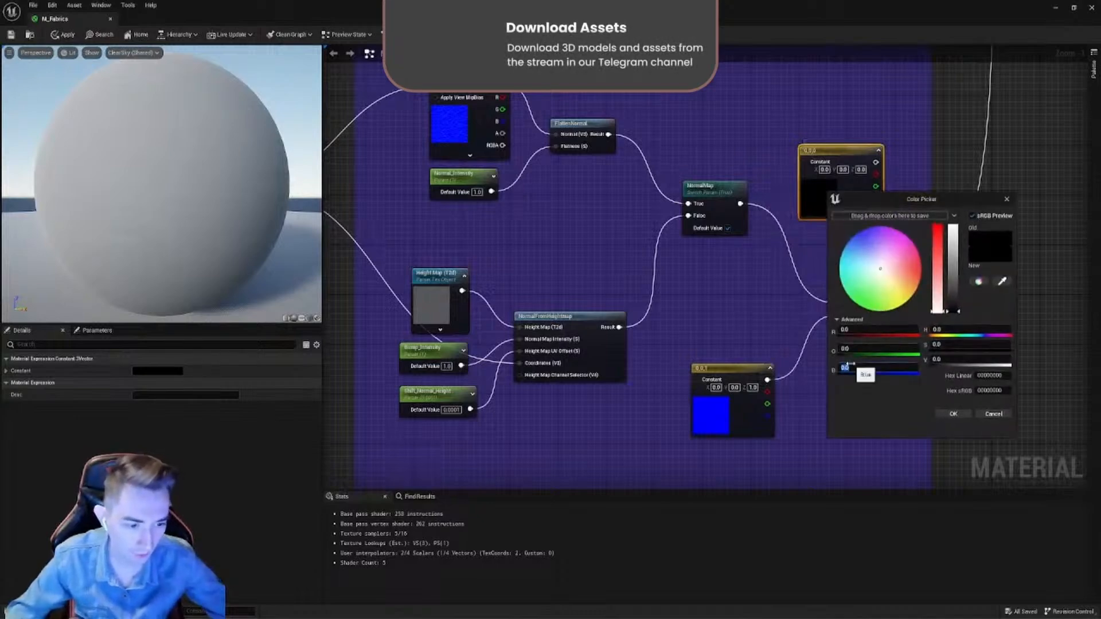
{"action": "type", "text": "1"}
{"action": "key", "text": "Return"}
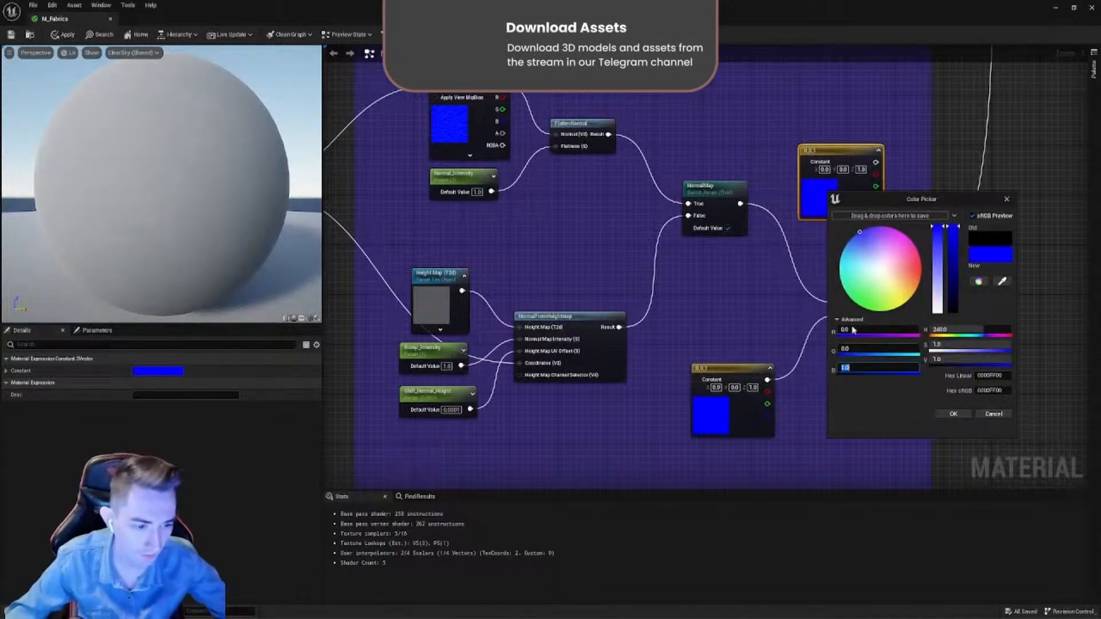
{"action": "left_click", "coordinate": [1007, 201]}
- Reposition the new blue constant above the NormalMap switch and delete it from the graph
{"action": "left_click_drag", "start_coordinate": [837, 151], "coordinate": [861, 211]}
{"action": "left_click", "coordinate": [876, 180]}
{"action": "left_click", "coordinate": [786, 108]}
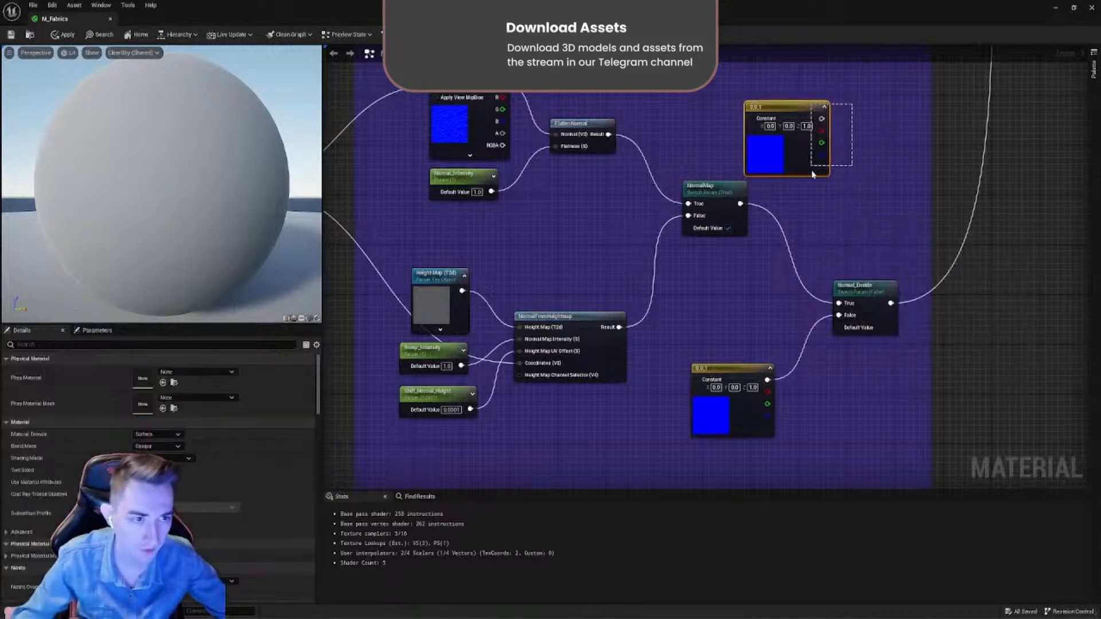
{"action": "key", "text": "Delete"}
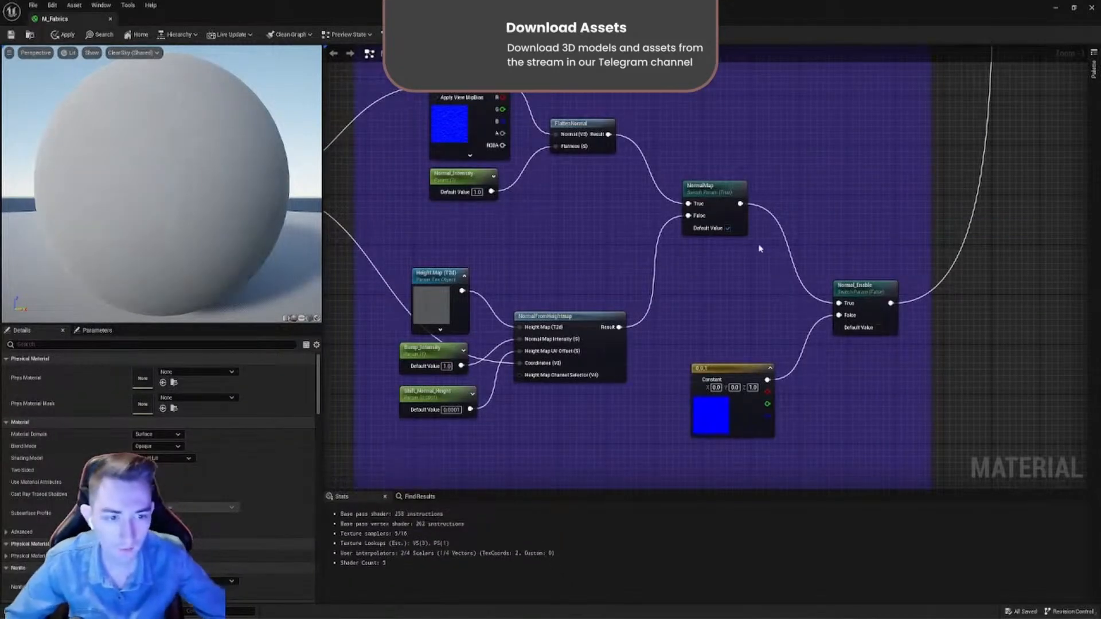
- Move the NormalMap switch slightly down toward Normal_Enable and the NormalTex texture parameter slightly up
{"action": "left_click_drag", "start_coordinate": [195, 186], "coordinate": [63, 208]}
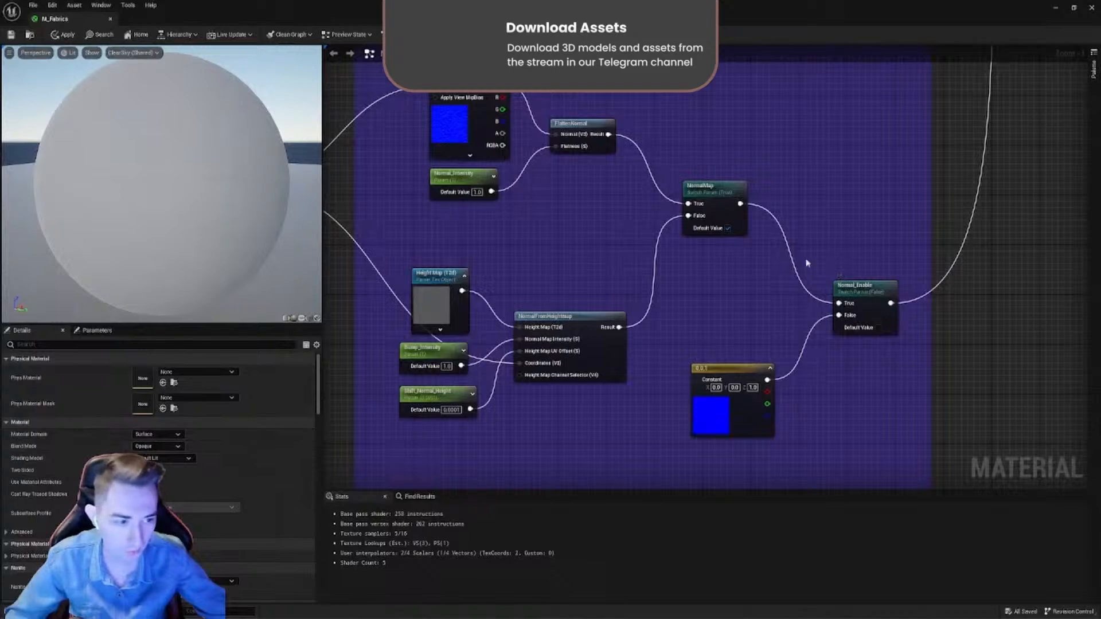
{"action": "right_click_drag", "start_coordinate": [678, 228], "coordinate": [806, 168]}
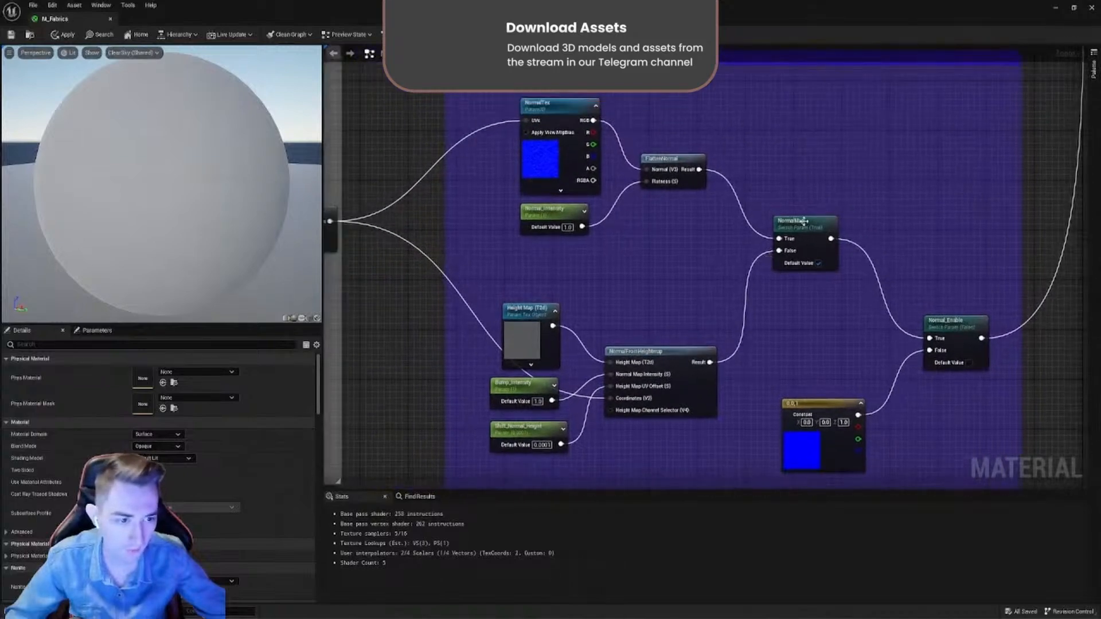
{"action": "left_click_drag", "start_coordinate": [804, 221], "coordinate": [838, 328]}
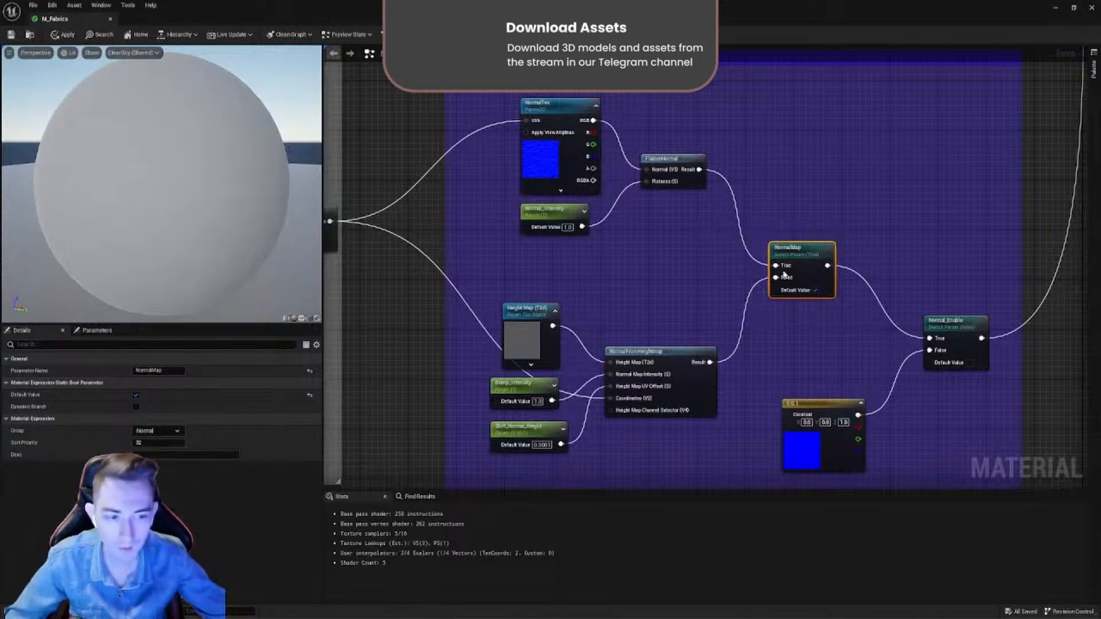
{"action": "left_click_drag", "start_coordinate": [721, 94], "coordinate": [546, 209]}
{"action": "left_click", "coordinate": [542, 161]}
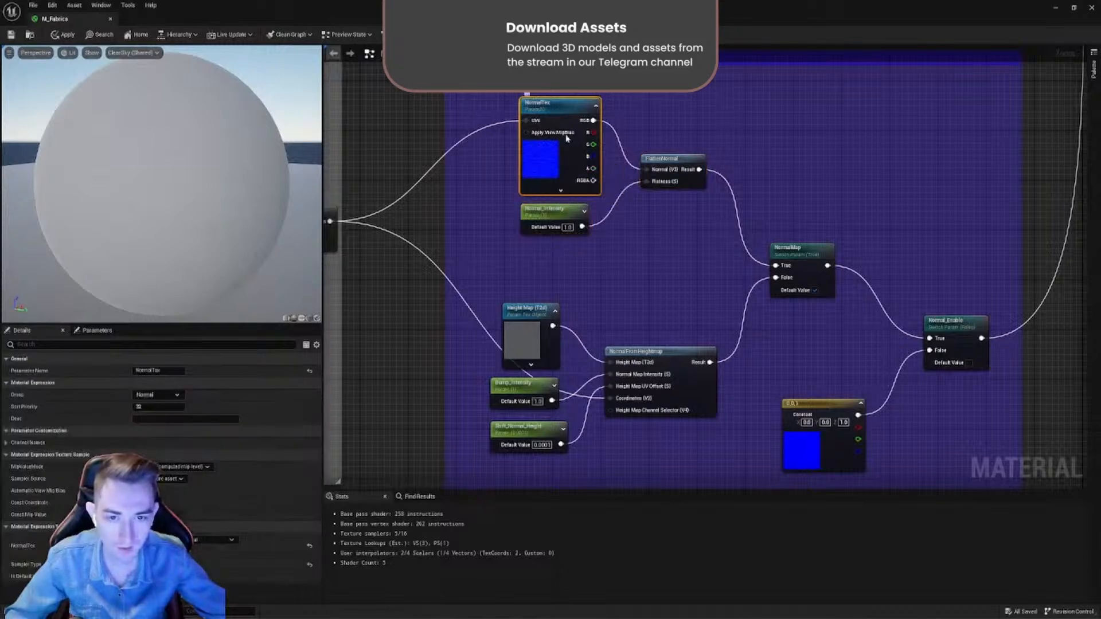
{"action": "left_click_drag", "start_coordinate": [557, 105], "coordinate": [553, 95]}
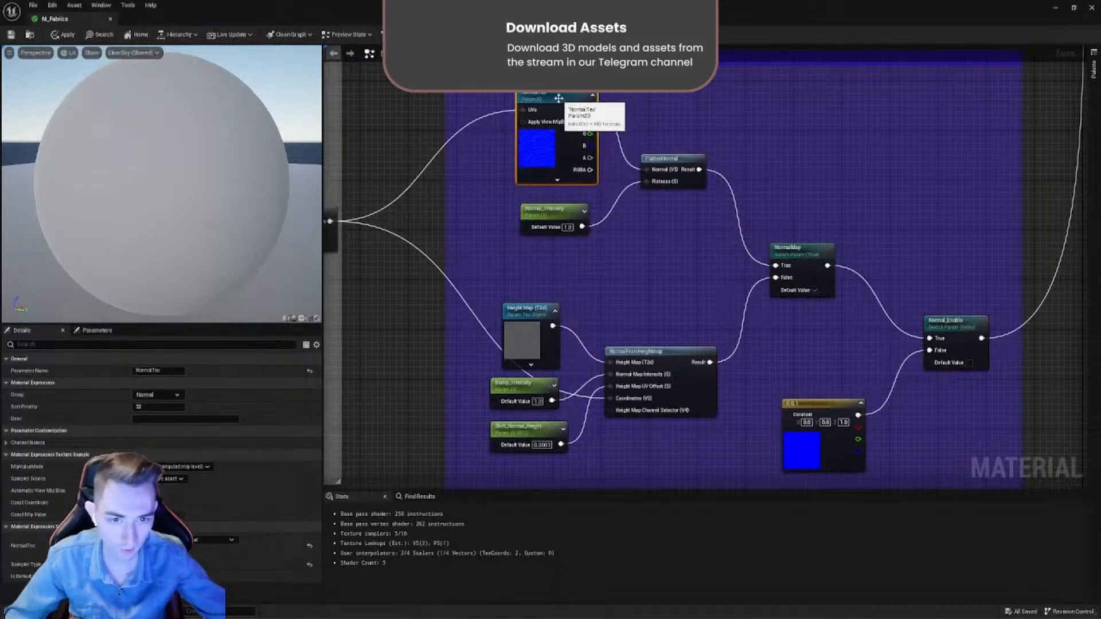
{"action": "left_click", "coordinate": [792, 270]}
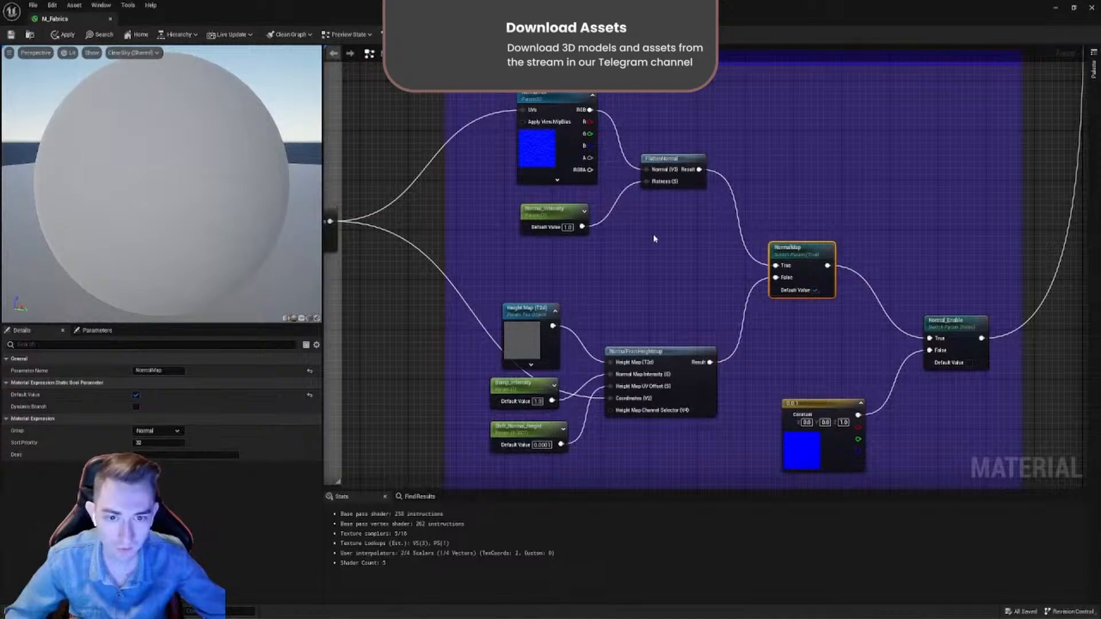
- Move the Height Map (T2d) texture object slightly away from NormalFromHeightmap and survey the graph around the Normal group
{"action": "right_click_drag", "start_coordinate": [654, 239], "coordinate": [679, 157]}
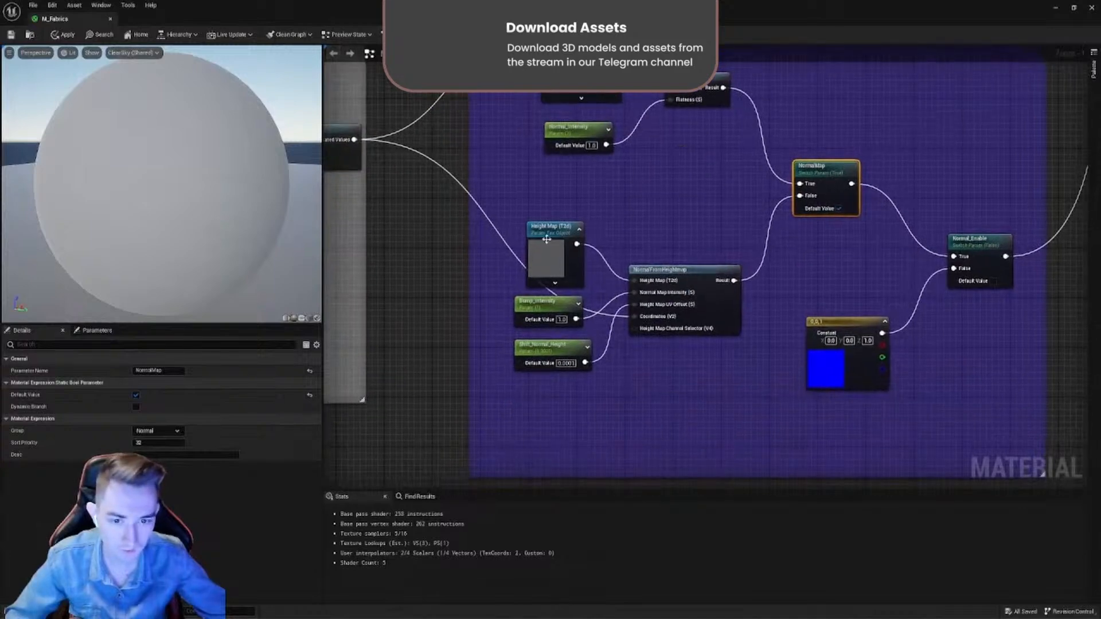
{"action": "left_click_drag", "start_coordinate": [547, 240], "coordinate": [532, 219]}
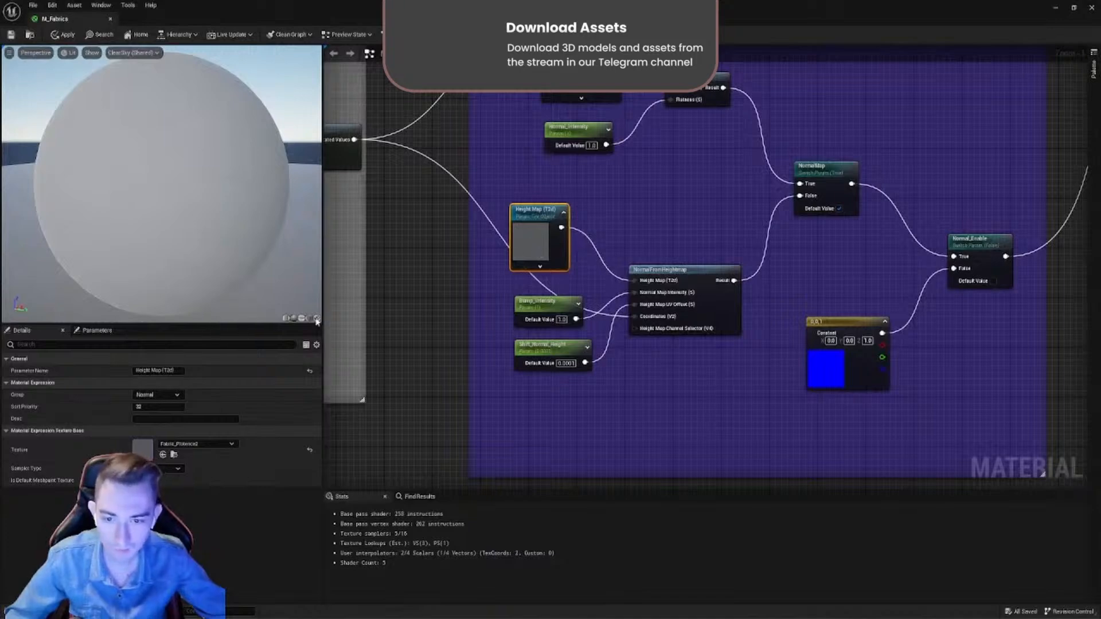
{"action": "scroll", "coordinate": [592, 236], "scroll_direction": "down", "scroll_amount": 8}
{"action": "right_click_drag", "start_coordinate": [592, 236], "coordinate": [591, 361]}
{"action": "right_click_drag", "start_coordinate": [515, 282], "coordinate": [650, 298]}
{"action": "right_click_drag", "start_coordinate": [720, 306], "coordinate": [606, 131]}
{"action": "scroll", "coordinate": [618, 256], "scroll_direction": "up", "scroll_amount": 2}
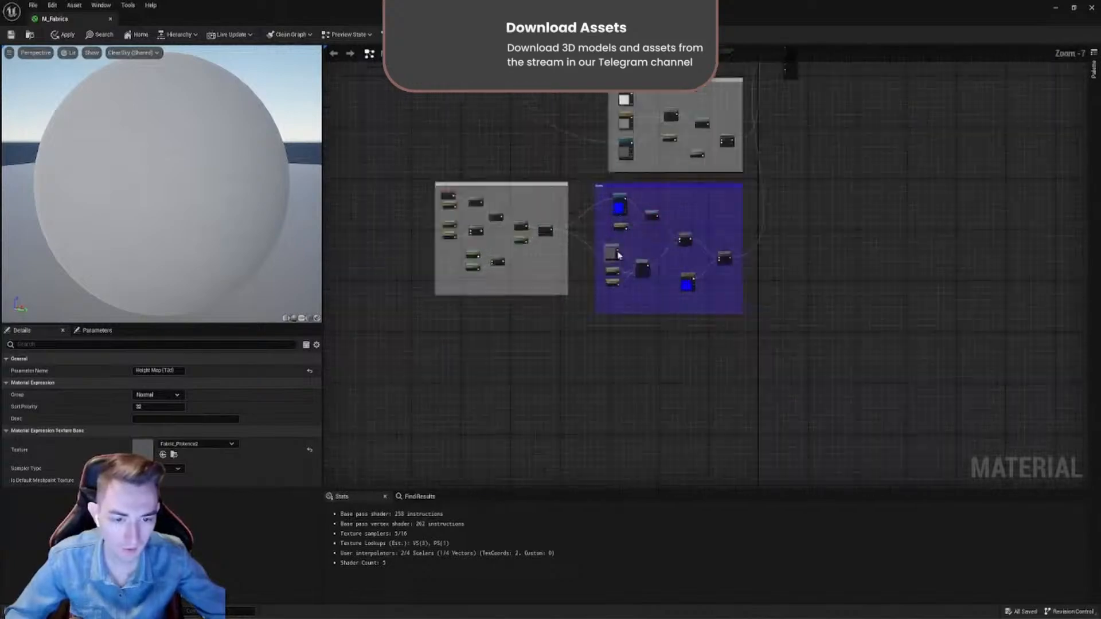
{"action": "scroll", "coordinate": [618, 255], "scroll_direction": "up", "scroll_amount": 7}
{"action": "right_click_drag", "start_coordinate": [603, 308], "coordinate": [683, 190]}
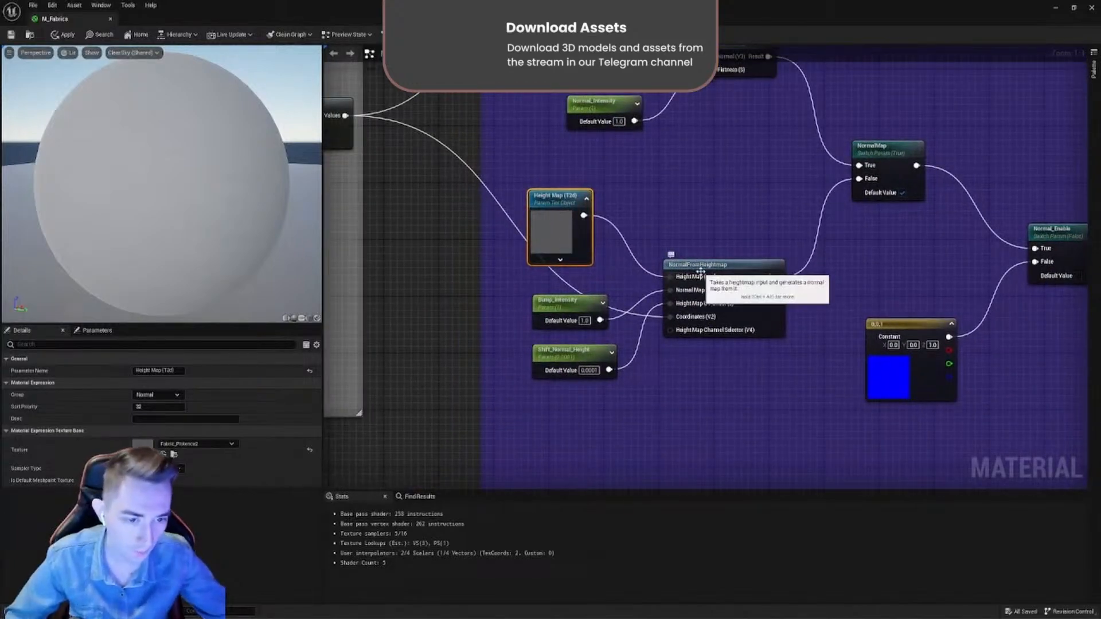
- Search the material node list for "normal from he" to locate the NormalFromHeightmap function
{"action": "right_click", "coordinate": [706, 244]}
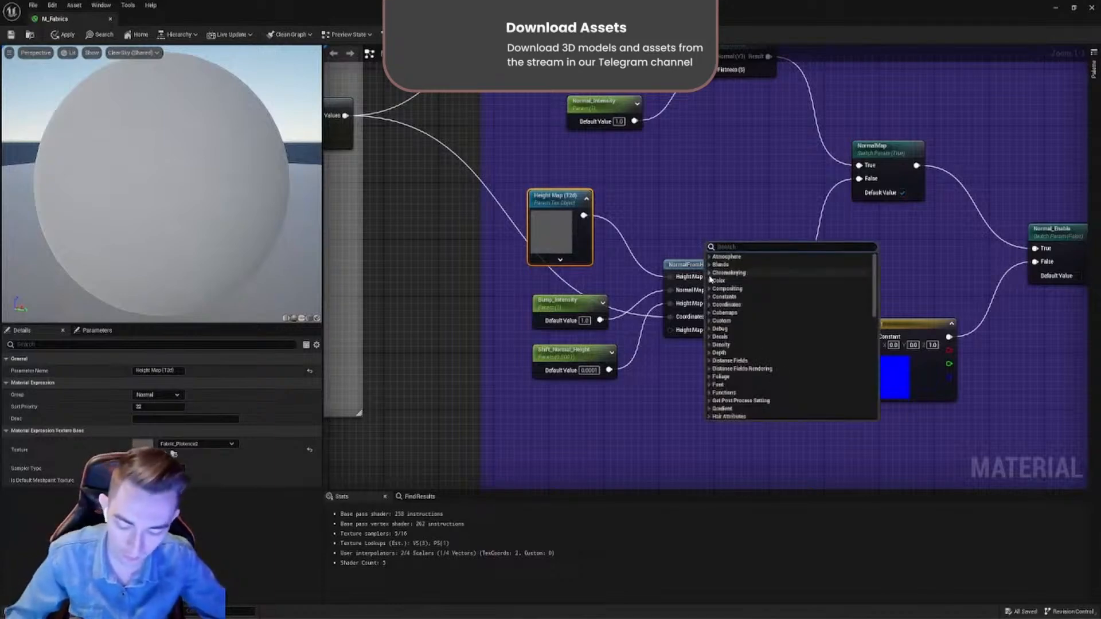
{"action": "type", "text": "normal"}
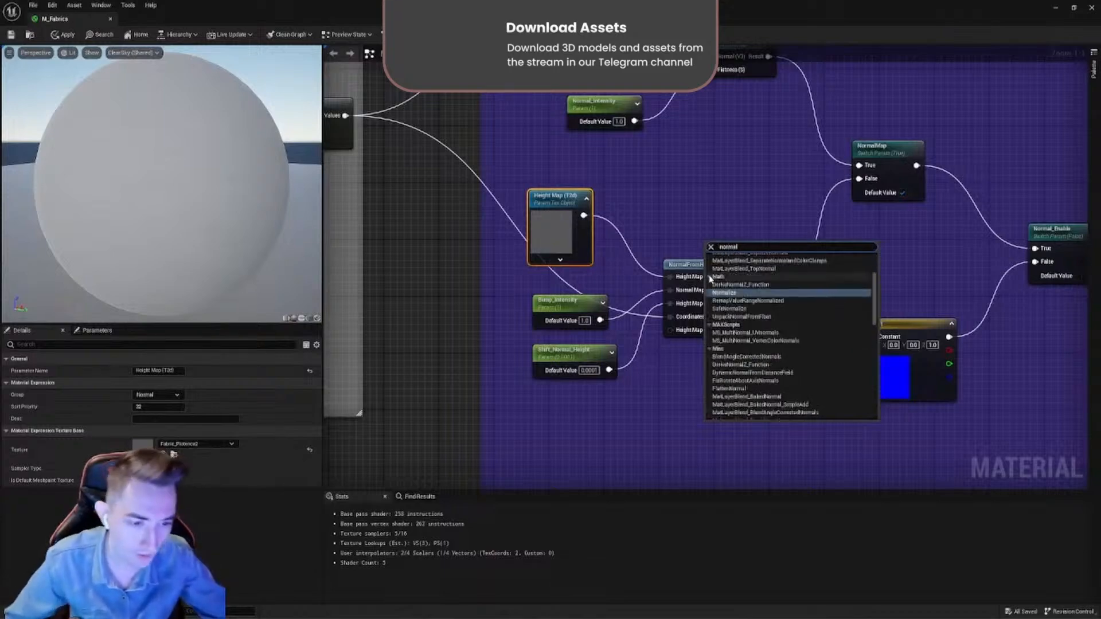
{"action": "type", "text": " from"}
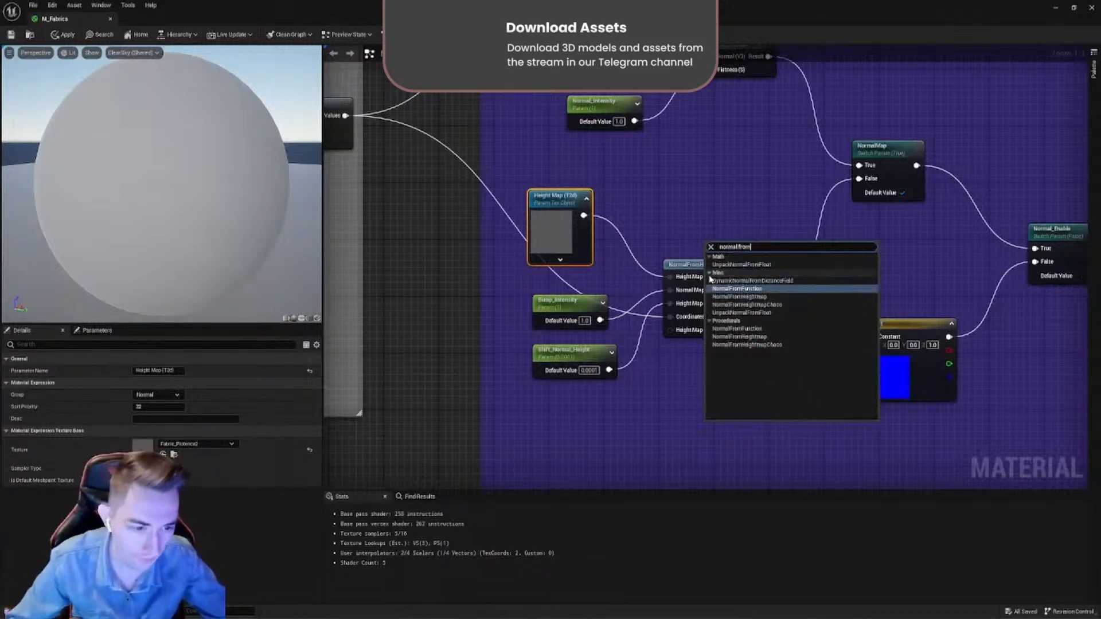
{"action": "type", "text": " he"}
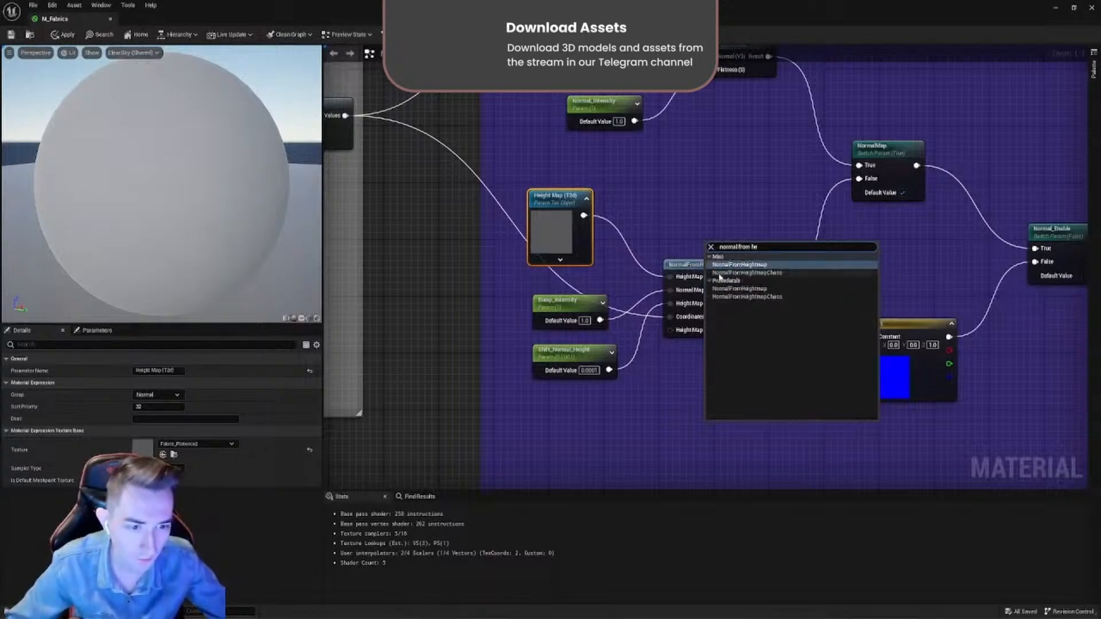
{"action": "key", "text": "Return"}
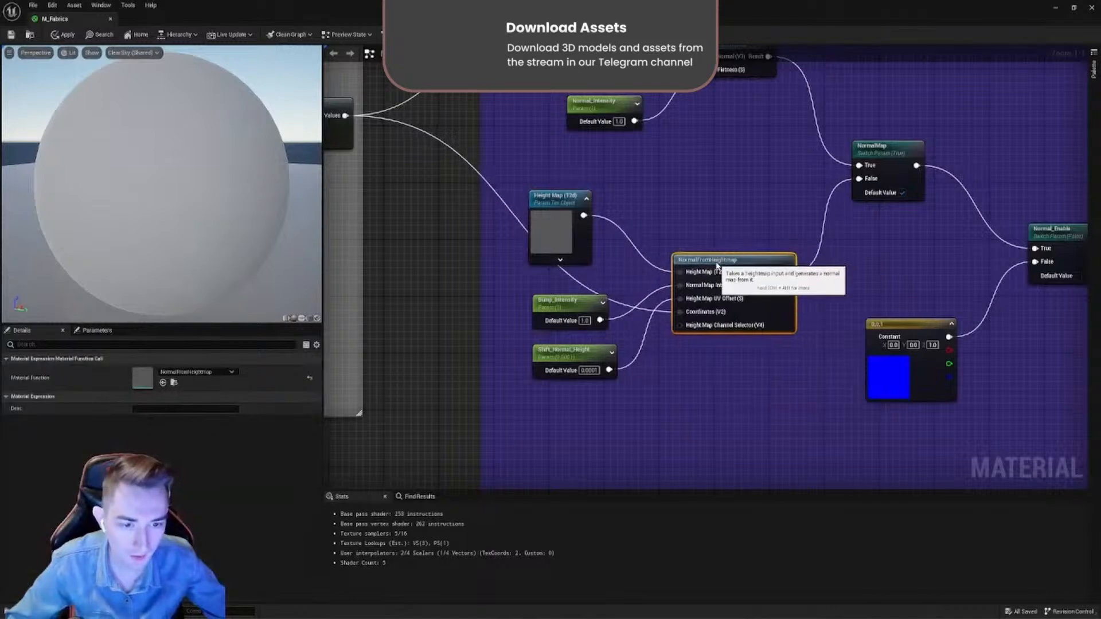
- Disconnect the Height Map texture, promote NormalFromHeightmap's Height Map input to a parameter and place it above the original
{"action": "left_click_drag", "start_coordinate": [560, 205], "coordinate": [567, 205]}
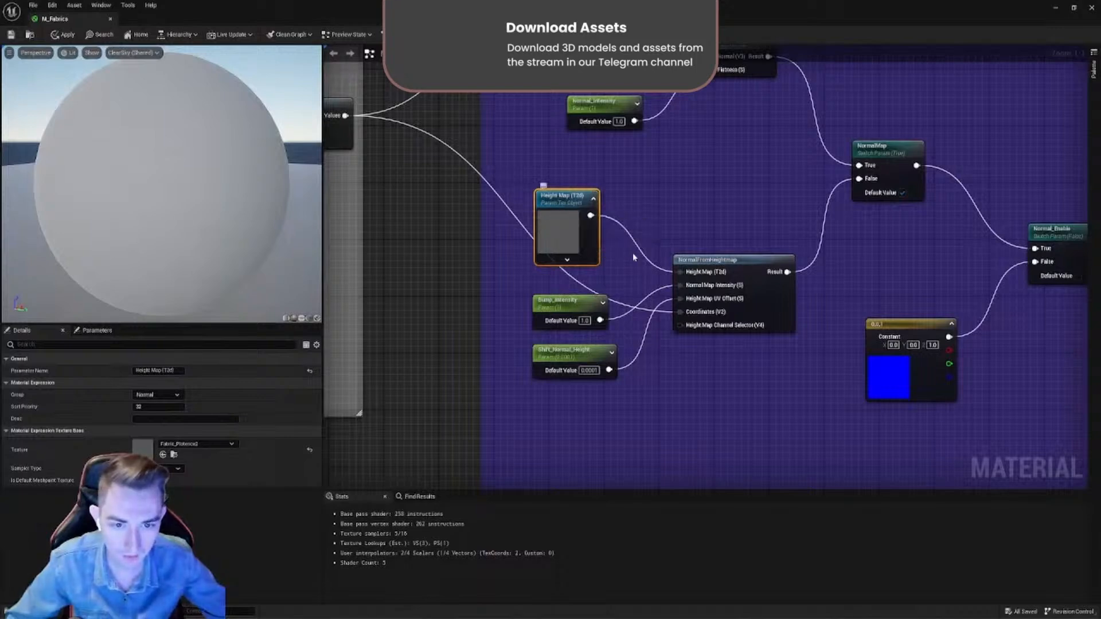
{"action": "left_click", "coordinate": [681, 272], "text": "alt"}
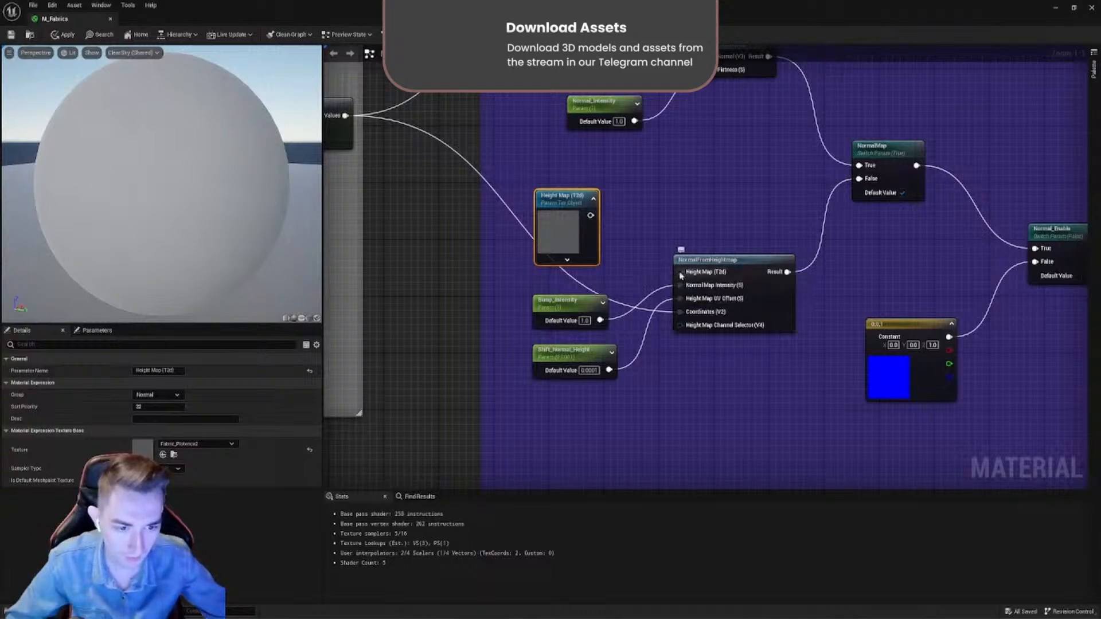
{"action": "right_click", "coordinate": [682, 274]}
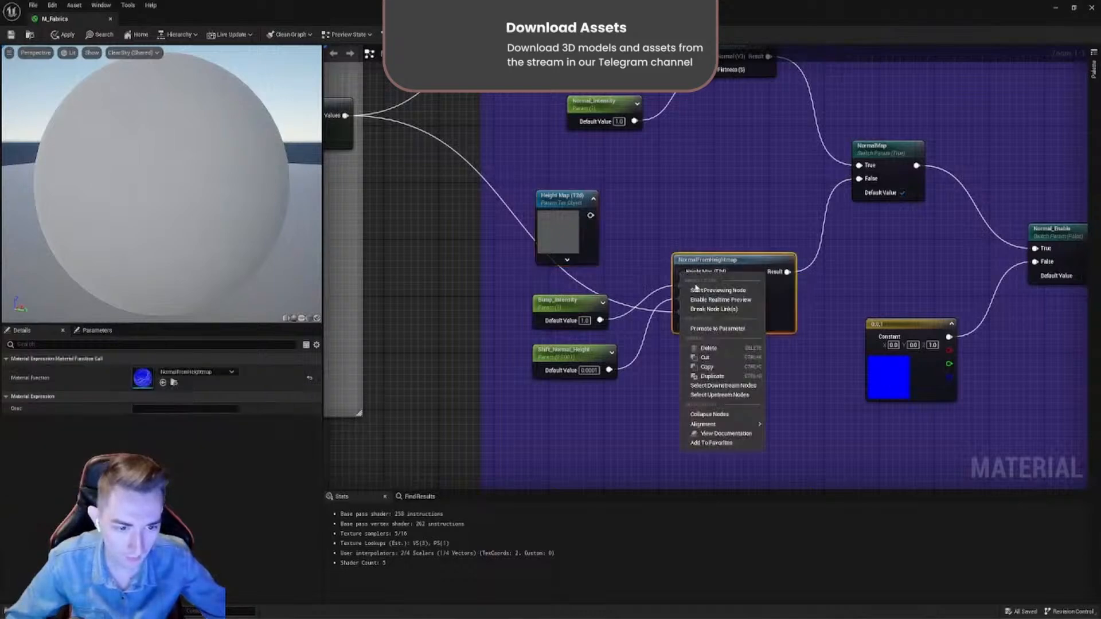
{"action": "left_click", "coordinate": [711, 329]}
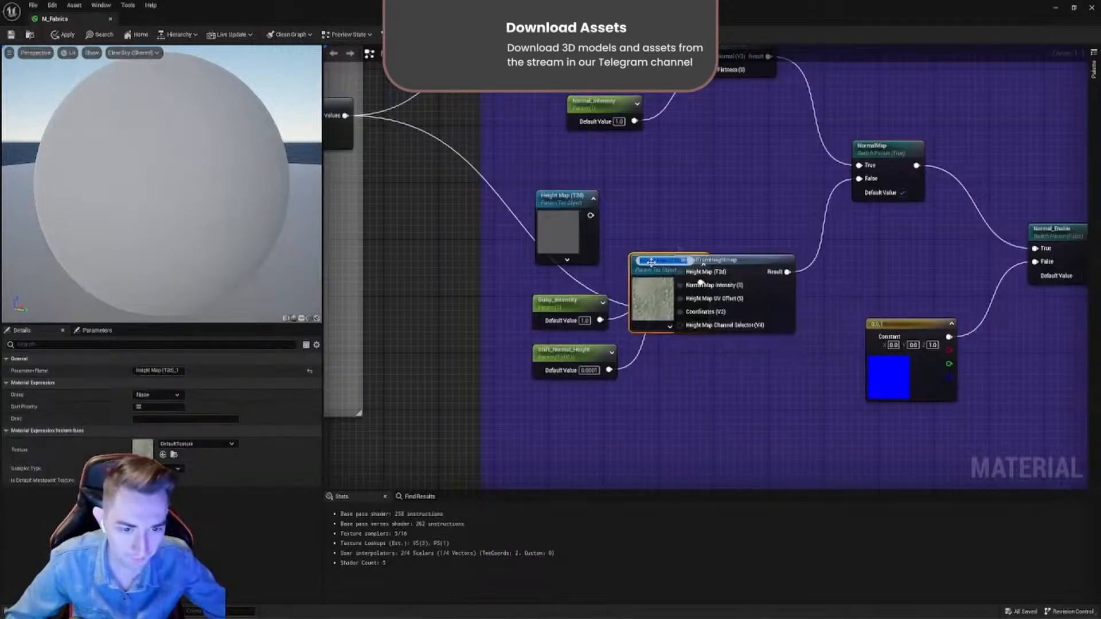
{"action": "left_click_drag", "start_coordinate": [642, 276], "coordinate": [644, 161]}
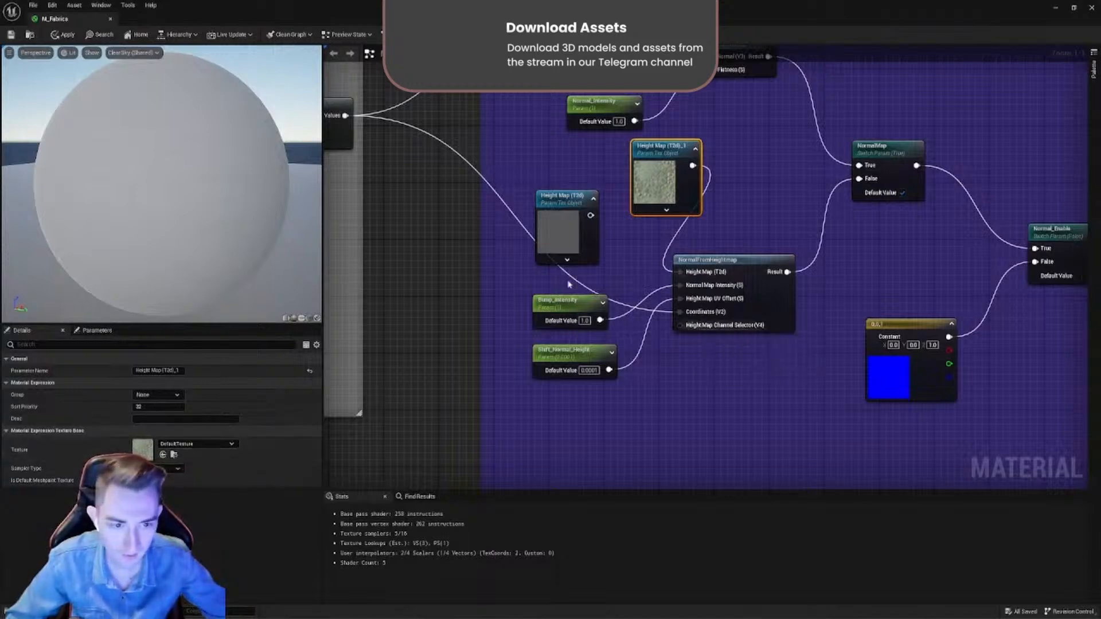
- Delete the promoted height map parameter and reconnect the original Height Map (T2d) texture to NormalFromHeightmap
{"action": "scroll", "coordinate": [651, 284], "scroll_direction": "down", "scroll_amount": 1}
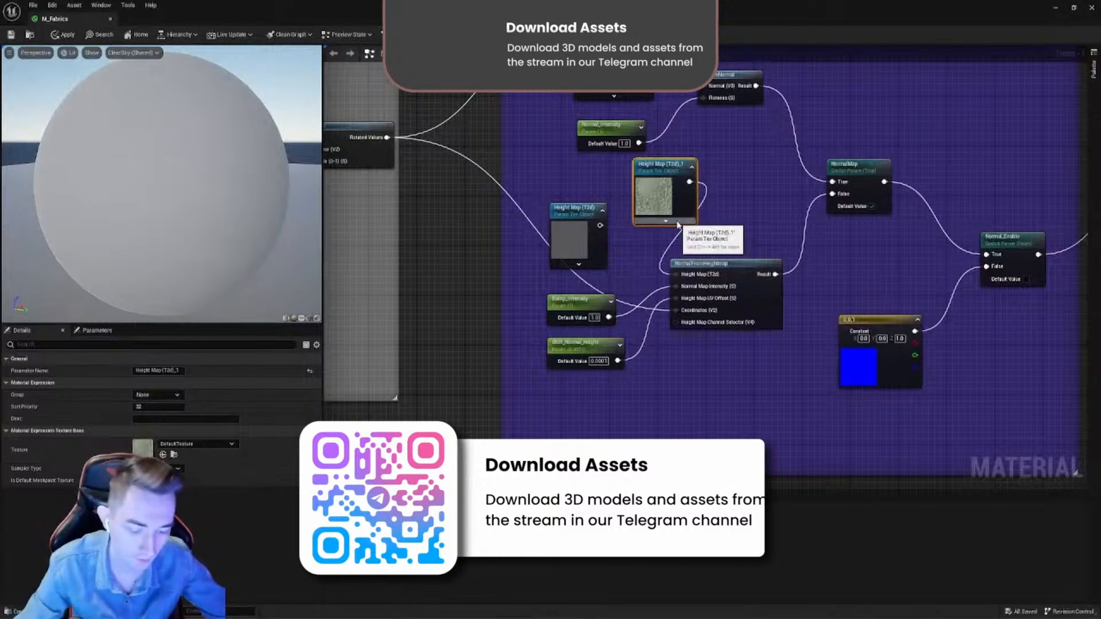
{"action": "key", "text": "Delete"}
{"action": "left_click_drag", "start_coordinate": [600, 224], "coordinate": [677, 274]}
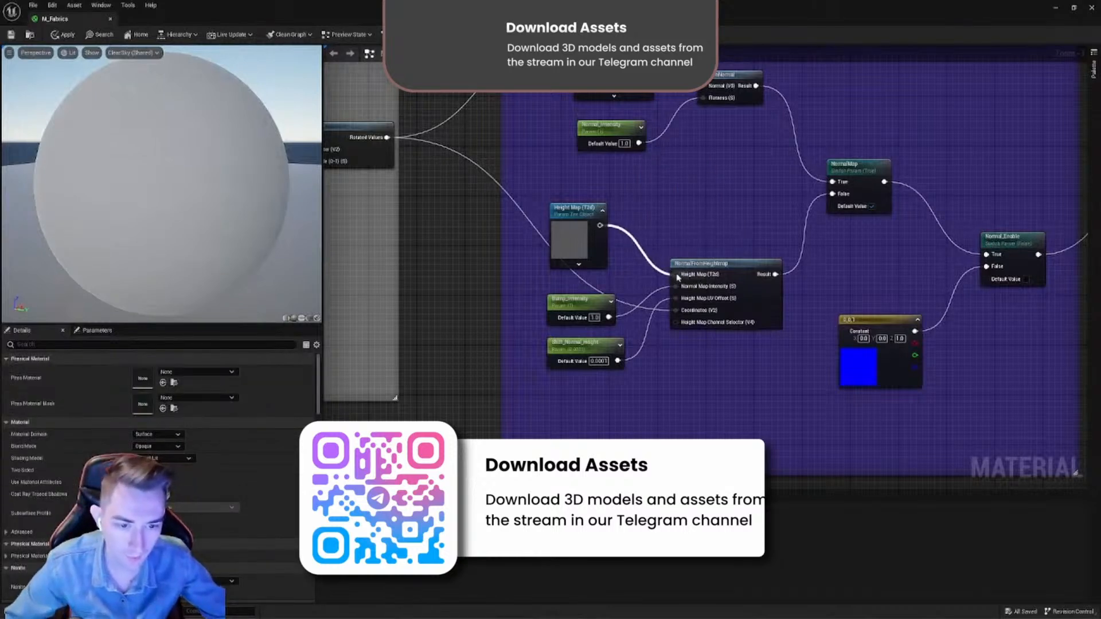
{"action": "scroll", "coordinate": [602, 225], "scroll_direction": "up", "scroll_amount": 1}
{"action": "right_click", "coordinate": [571, 211]}
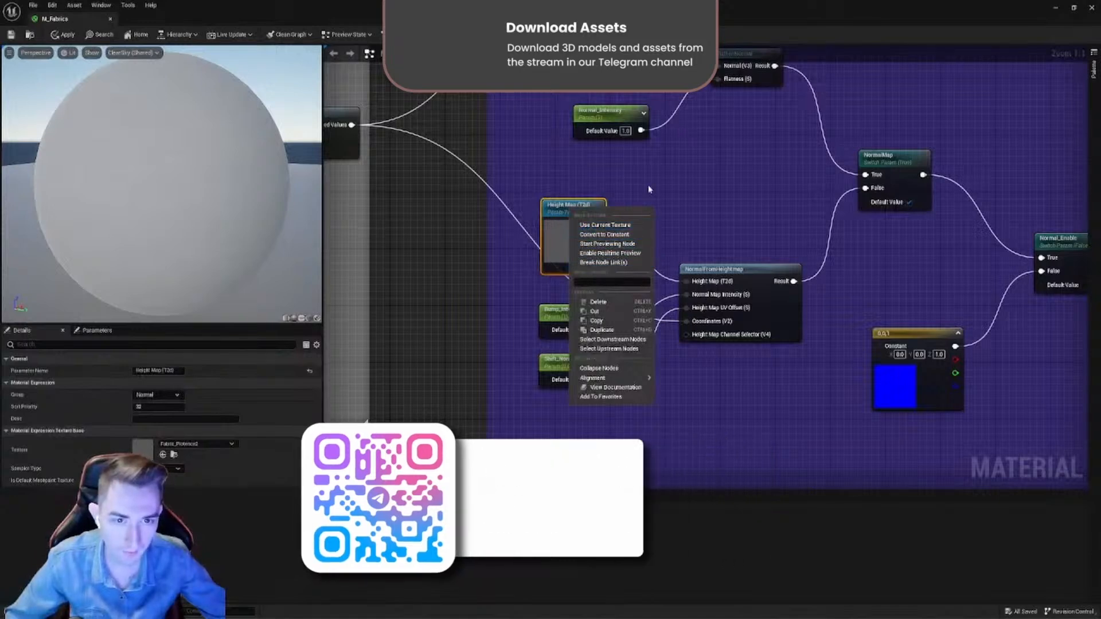
{"action": "left_click", "coordinate": [699, 225]}
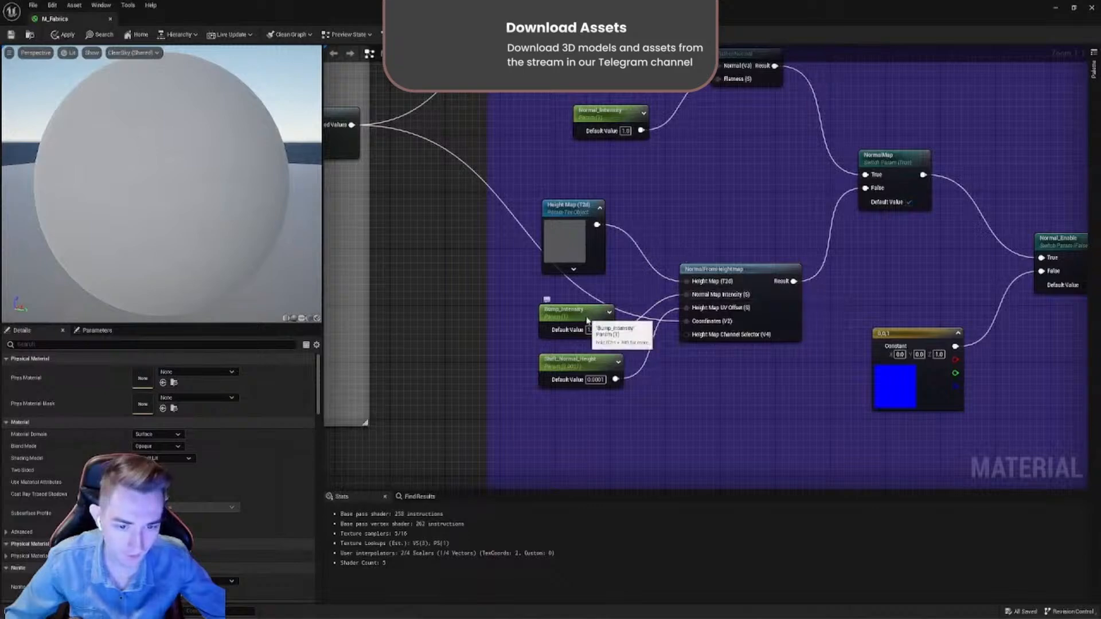
- Try promoting NormalFromHeightmap's Normal Map Intensity input to a separate parameter, and restore the Bump_Intensity connection to it
{"action": "left_click_drag", "start_coordinate": [592, 317], "coordinate": [594, 306]}
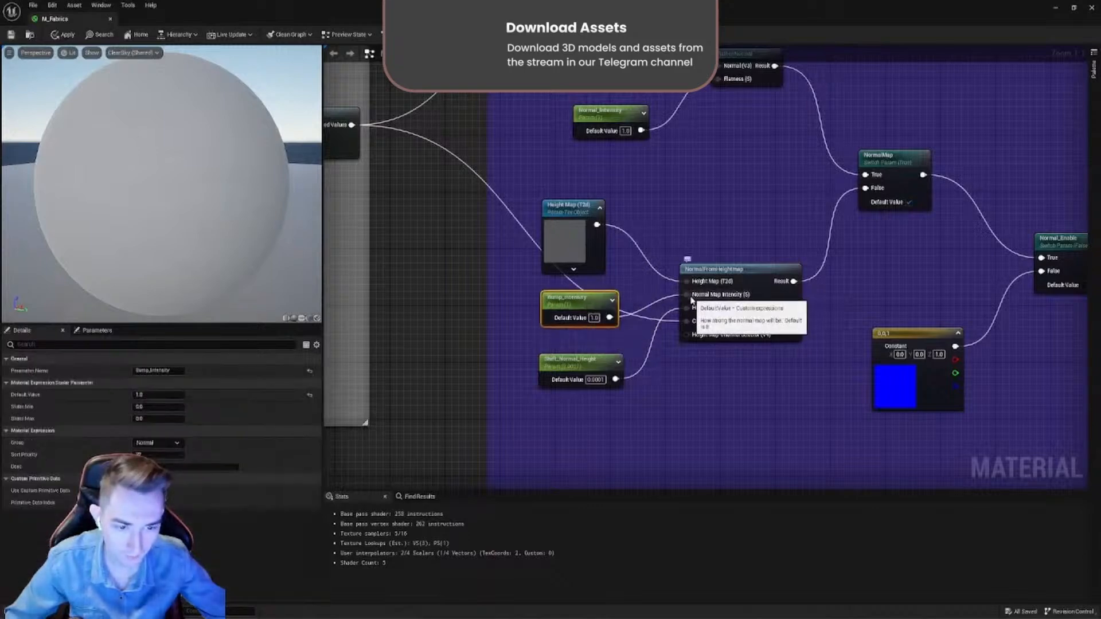
{"action": "right_click", "coordinate": [689, 297]}
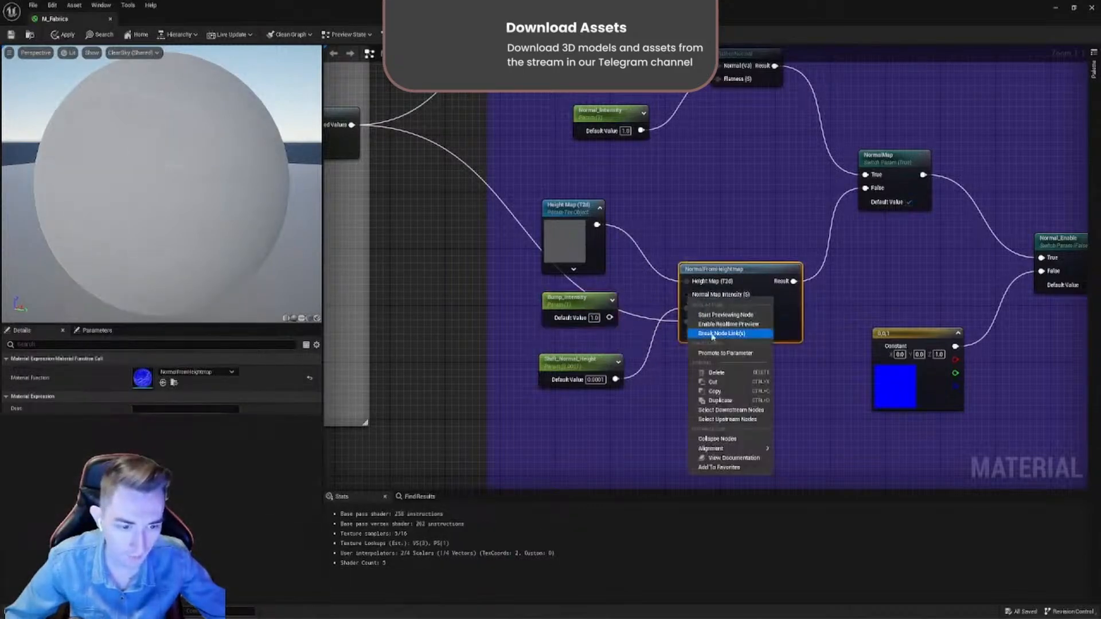
{"action": "left_click", "coordinate": [707, 354]}
{"action": "left_click_drag", "start_coordinate": [677, 267], "coordinate": [684, 176]}
{"action": "key", "text": "Delete"}
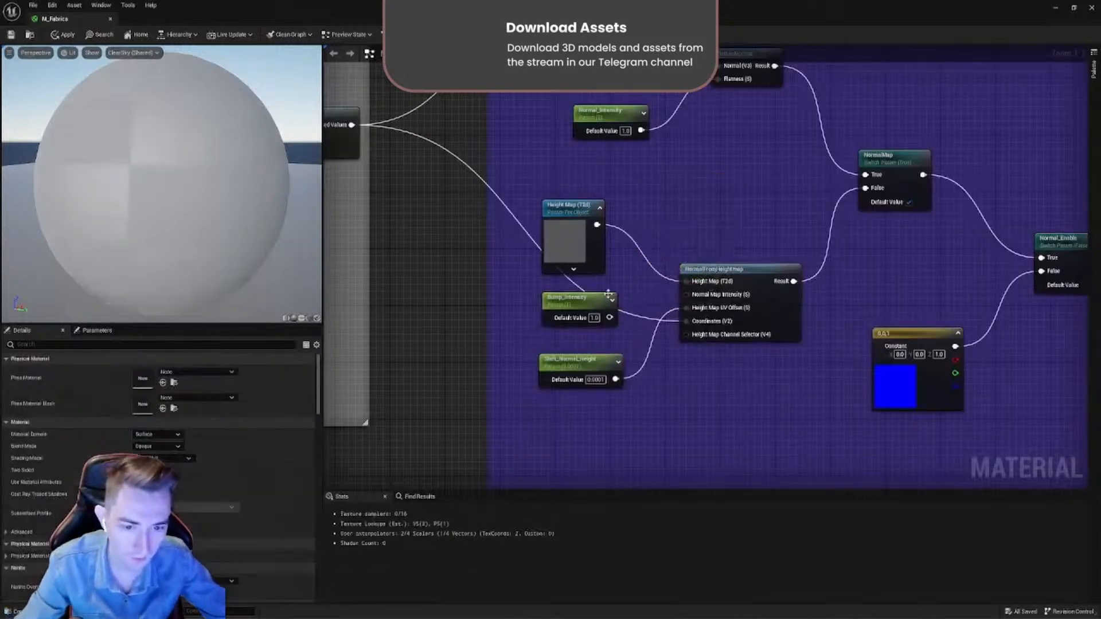
{"action": "left_click_drag", "start_coordinate": [610, 317], "coordinate": [691, 296]}
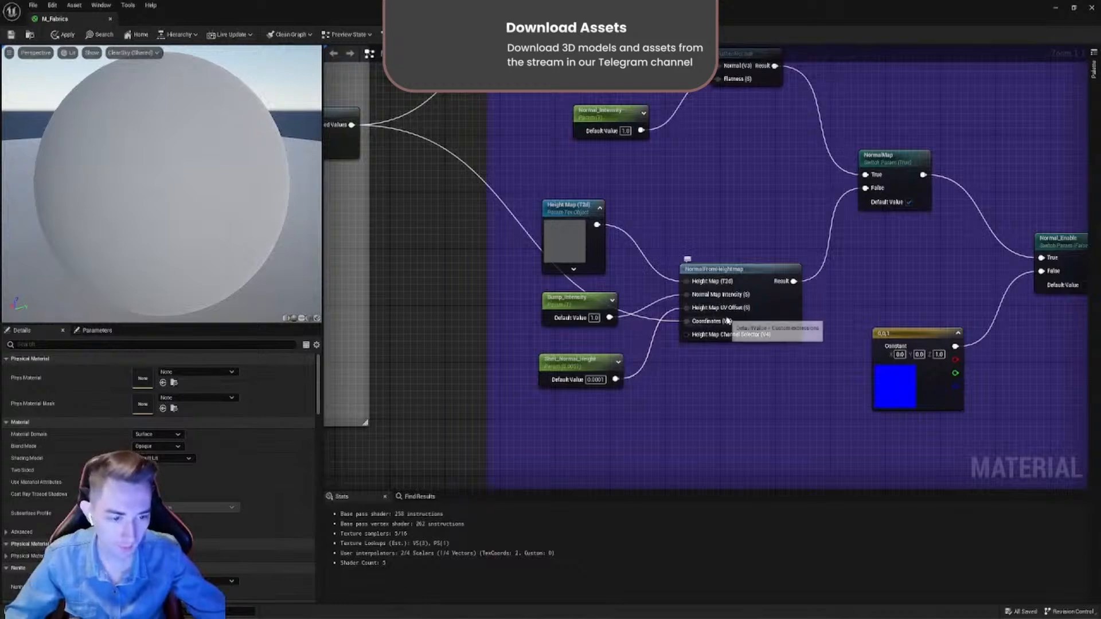
- Move the Shift_Normal_Height and Bump_Intensity parameters slightly farther from the NormalFromHeightmap node
{"action": "left_click_drag", "start_coordinate": [591, 371], "coordinate": [581, 358]}
{"action": "left_click_drag", "start_coordinate": [589, 307], "coordinate": [576, 301]}
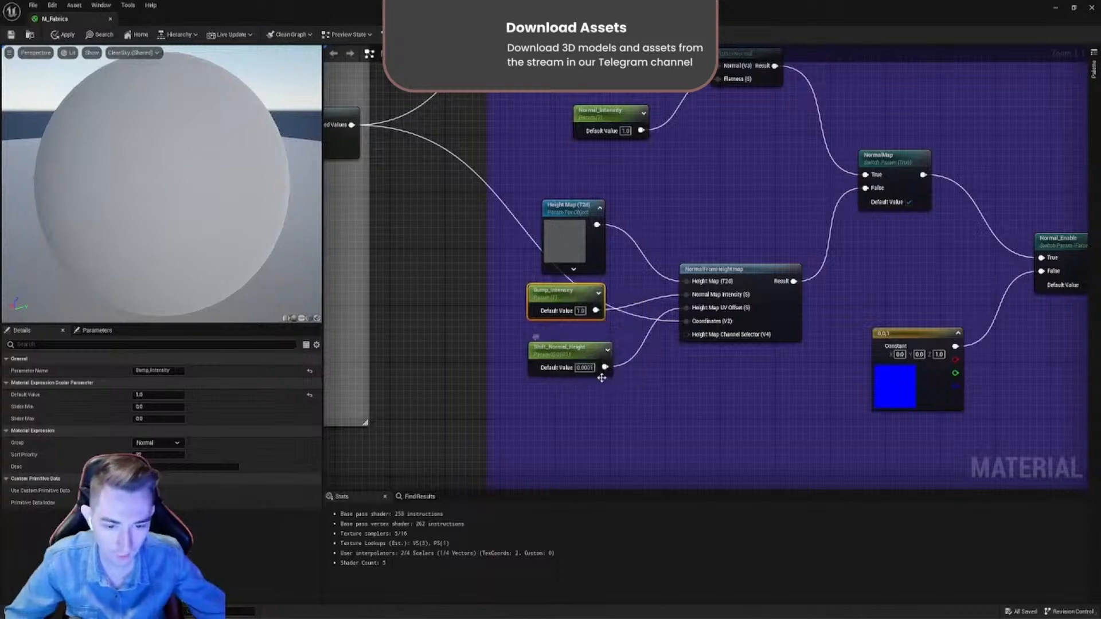
- Move the Bump_Intensity node slightly down, and examine the tiling, offset and rotation nodes in the UV Diffuse group
{"action": "left_click_drag", "start_coordinate": [567, 301], "coordinate": [566, 307]}
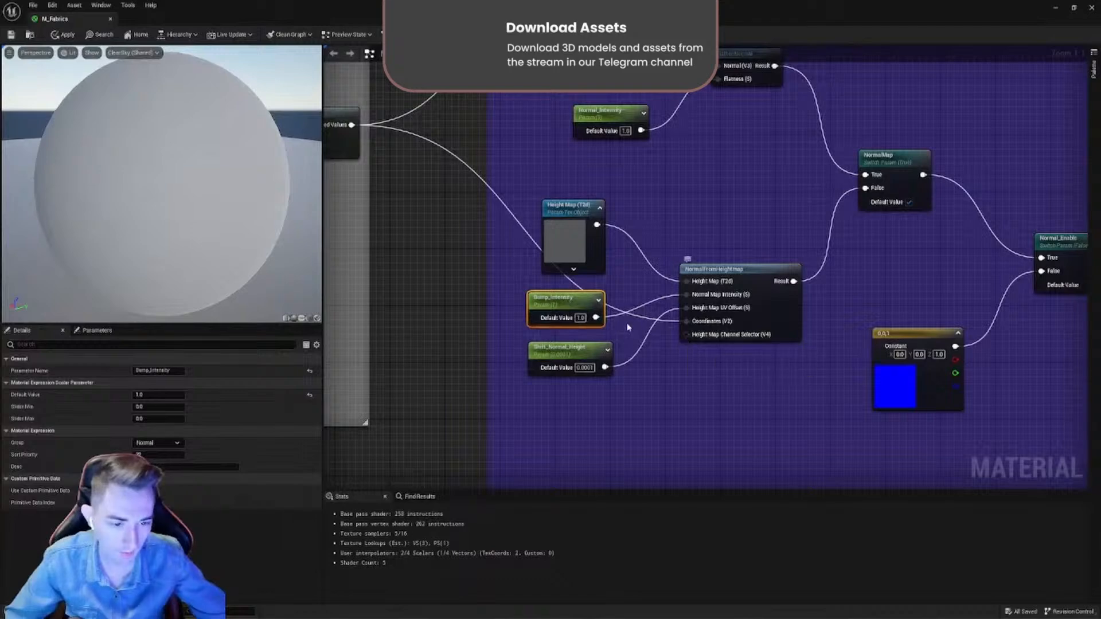
{"action": "scroll", "coordinate": [695, 330], "scroll_direction": "down", "scroll_amount": 6}
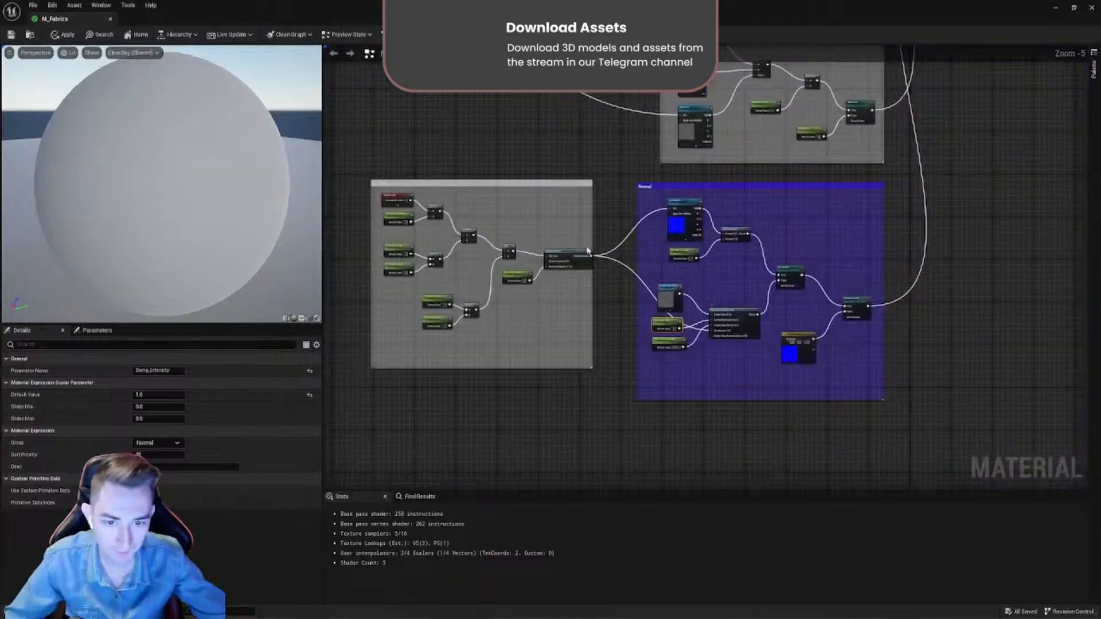
{"action": "scroll", "coordinate": [587, 249], "scroll_direction": "up", "scroll_amount": 3}
{"action": "right_click_drag", "start_coordinate": [697, 348], "coordinate": [892, 310]}
{"action": "scroll", "coordinate": [644, 258], "scroll_direction": "down", "scroll_amount": 5}
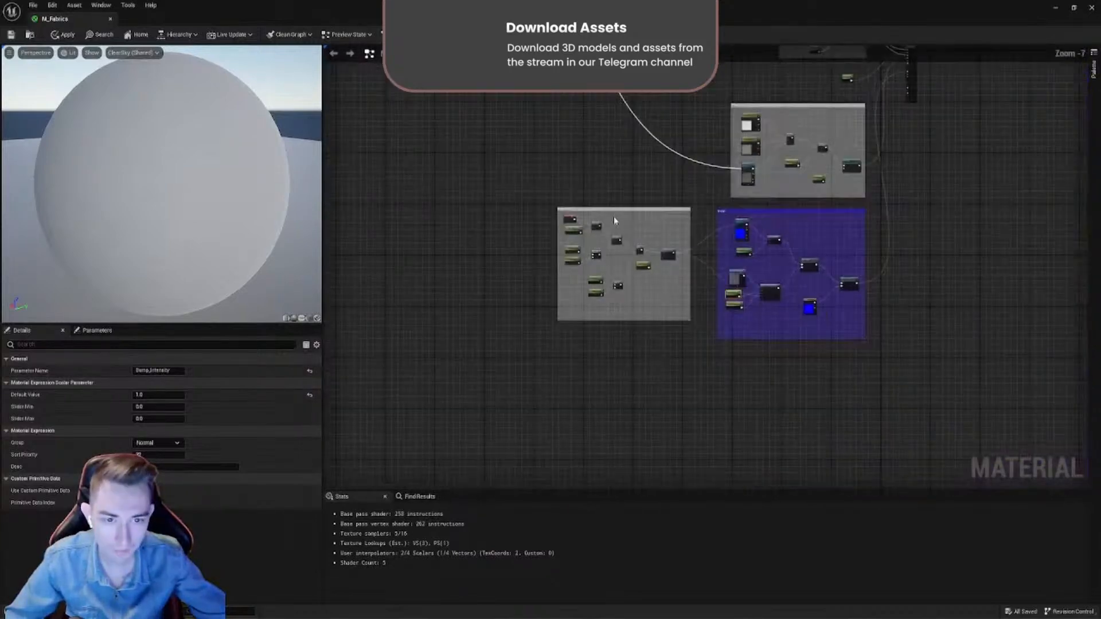
{"action": "right_click_drag", "start_coordinate": [613, 218], "coordinate": [626, 392]}
{"action": "right_click_drag", "start_coordinate": [585, 268], "coordinate": [669, 400]}
{"action": "scroll", "coordinate": [441, 195], "scroll_direction": "up", "scroll_amount": 6}
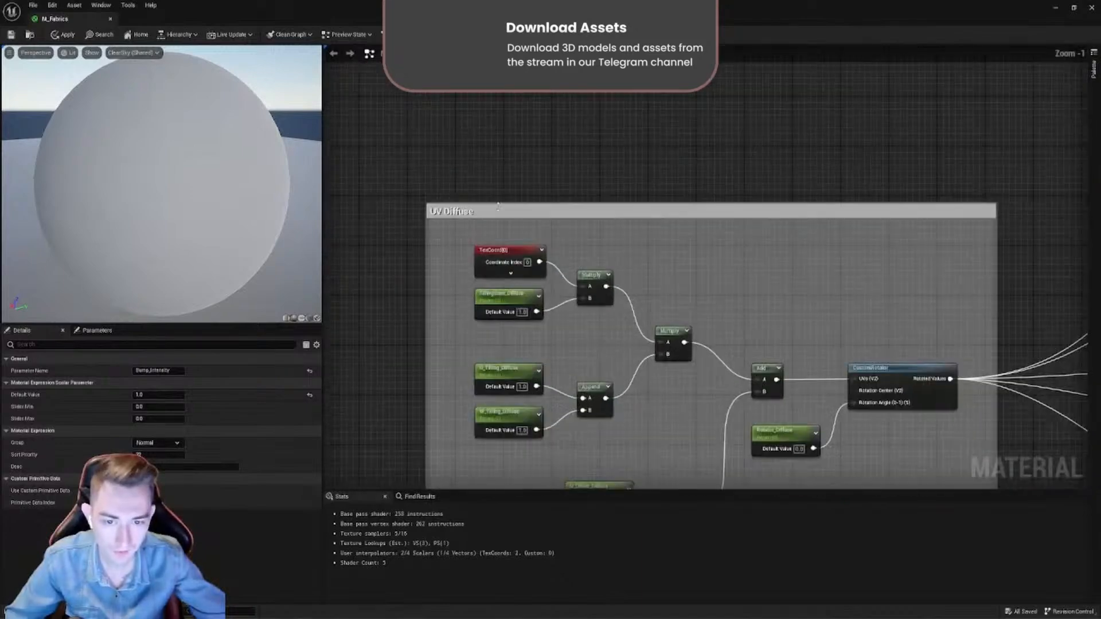
{"action": "right_click_drag", "start_coordinate": [498, 206], "coordinate": [498, 129]}
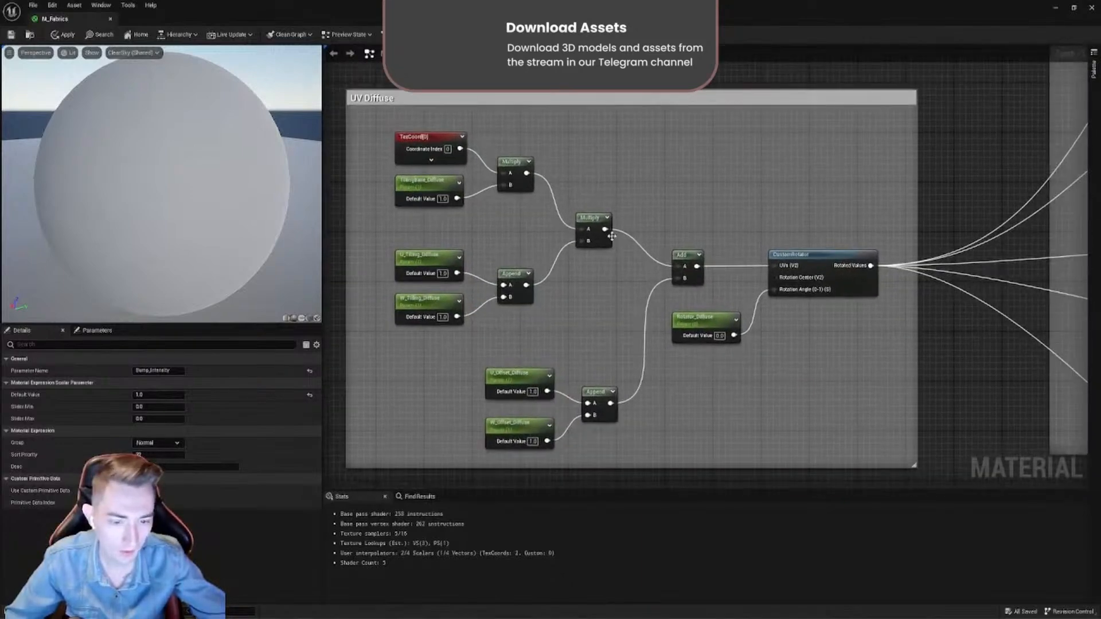
- Examine the separate UV group whose tiling, offset and rotation parameters feed the Normal group
{"action": "scroll", "coordinate": [612, 236], "scroll_direction": "down", "scroll_amount": 8}
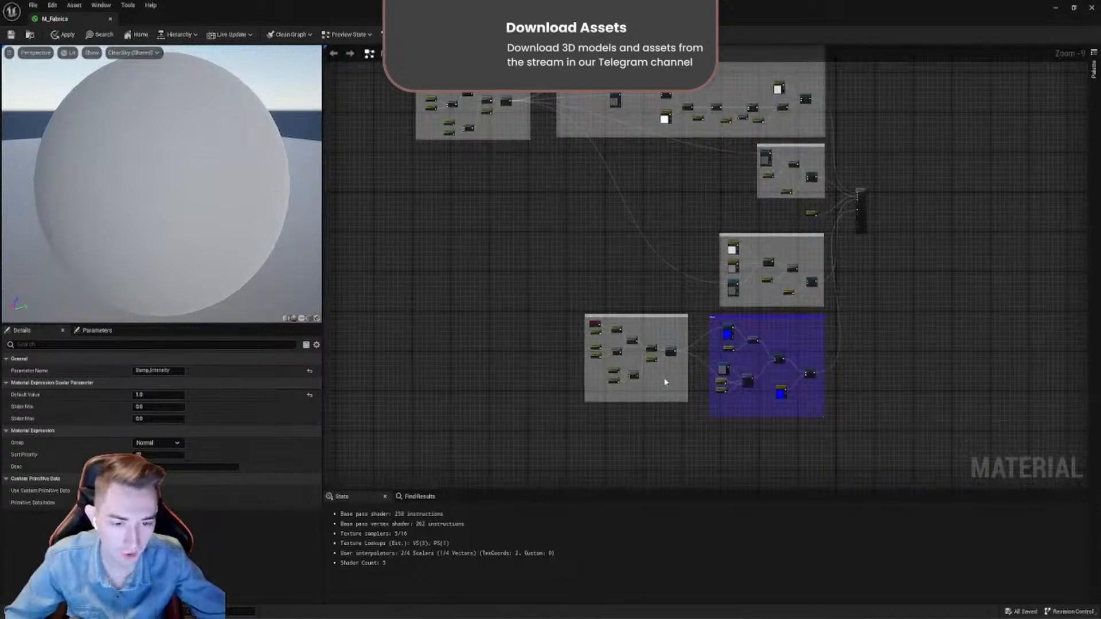
{"action": "scroll", "coordinate": [660, 378], "scroll_direction": "up", "scroll_amount": 7}
{"action": "scroll", "coordinate": [634, 377], "scroll_direction": "down", "scroll_amount": 3}
{"action": "scroll", "coordinate": [577, 336], "scroll_direction": "up", "scroll_amount": 5}
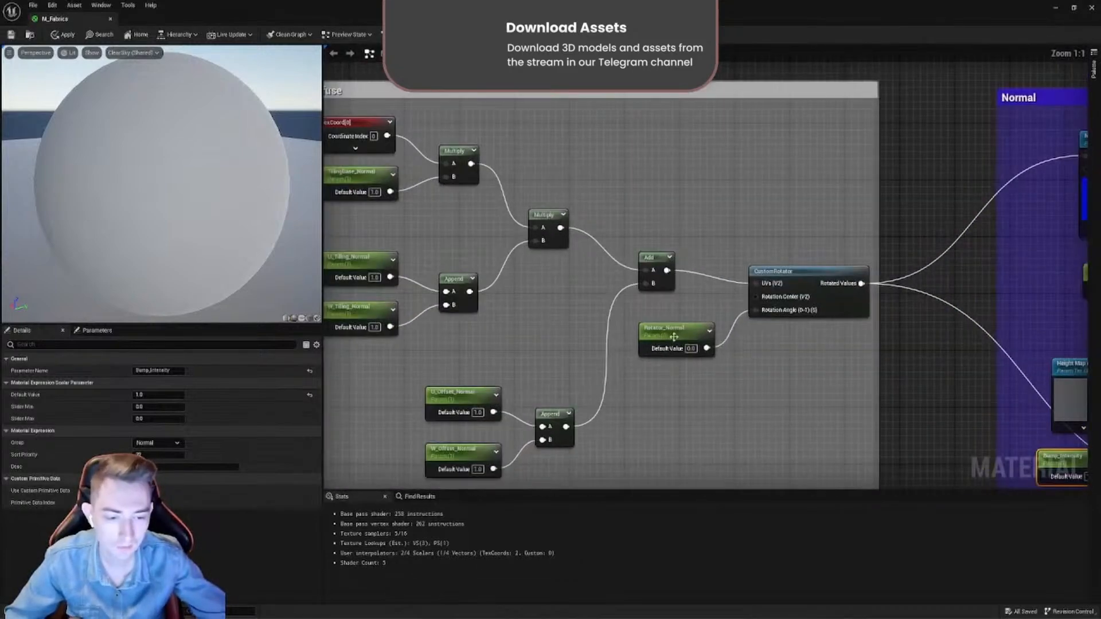
{"action": "right_click_drag", "start_coordinate": [570, 404], "coordinate": [603, 343]}
{"action": "scroll", "coordinate": [635, 315], "scroll_direction": "down", "scroll_amount": 6}
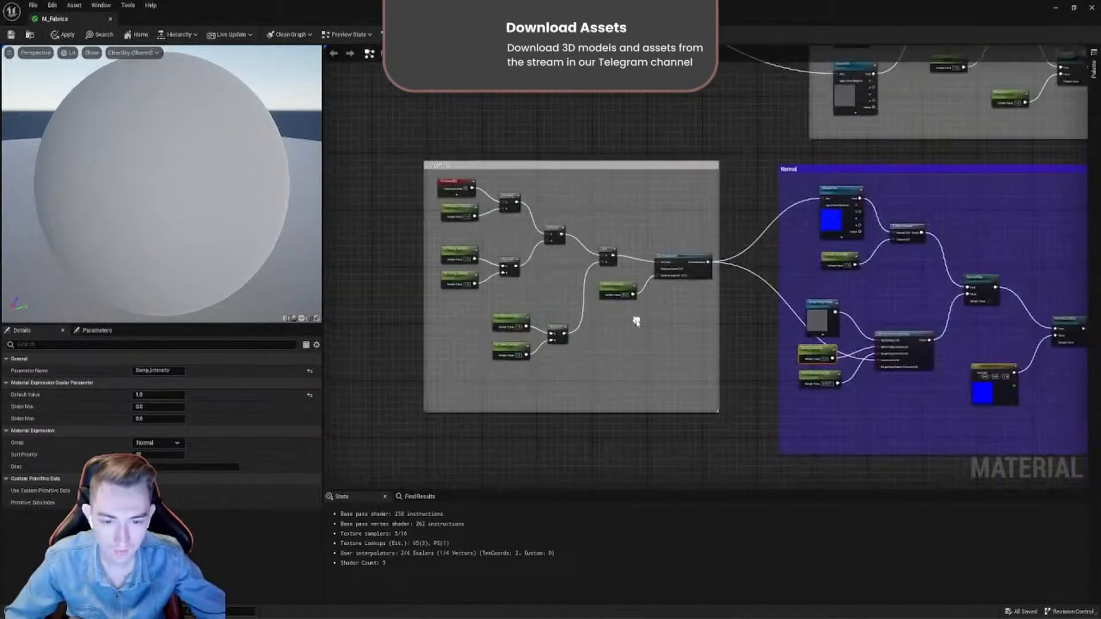
{"action": "scroll", "coordinate": [654, 327], "scroll_direction": "up", "scroll_amount": 3}
{"action": "right_click_drag", "start_coordinate": [746, 354], "coordinate": [546, 351]}
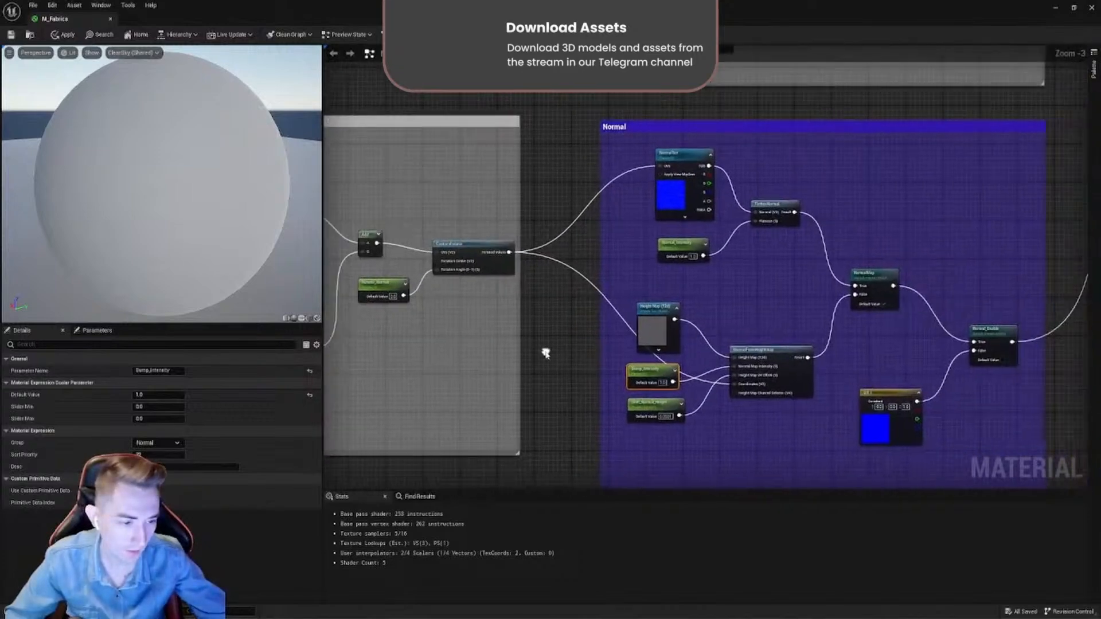
- Examine how the UV Diffuse group's rotated coordinates feed the other texture groups, including the Reflect group
{"action": "scroll", "coordinate": [664, 345], "scroll_direction": "down", "scroll_amount": 4}
{"action": "right_click_drag", "start_coordinate": [788, 196], "coordinate": [713, 287]}
{"action": "right_click_drag", "start_coordinate": [661, 193], "coordinate": [826, 377]}
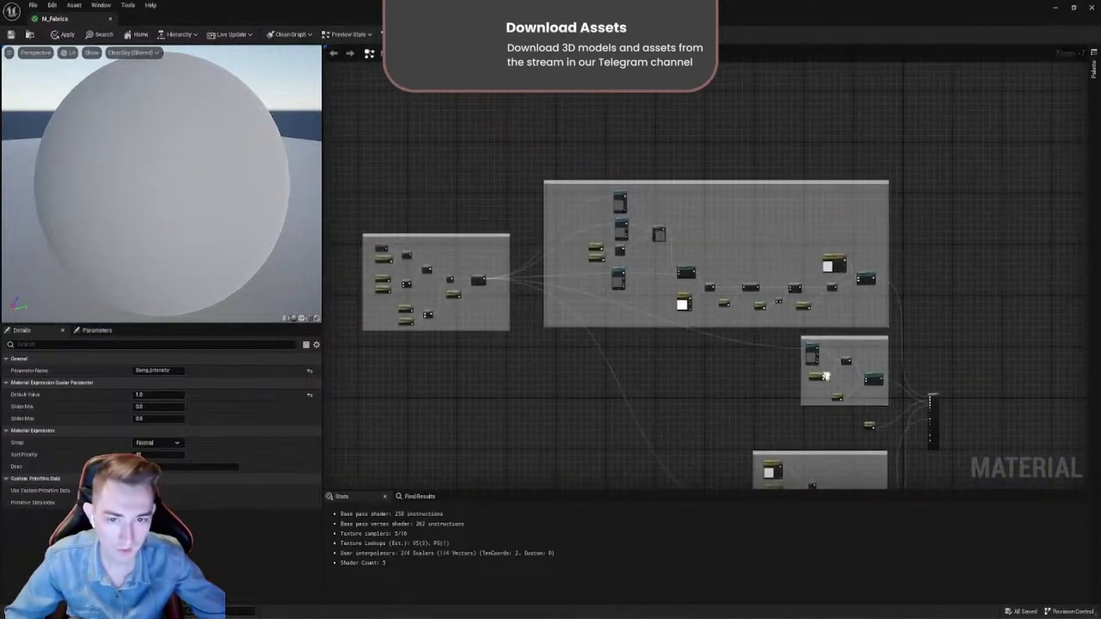
{"action": "scroll", "coordinate": [457, 260], "scroll_direction": "up", "scroll_amount": 5}
{"action": "right_click_drag", "start_coordinate": [457, 260], "coordinate": [684, 244]}
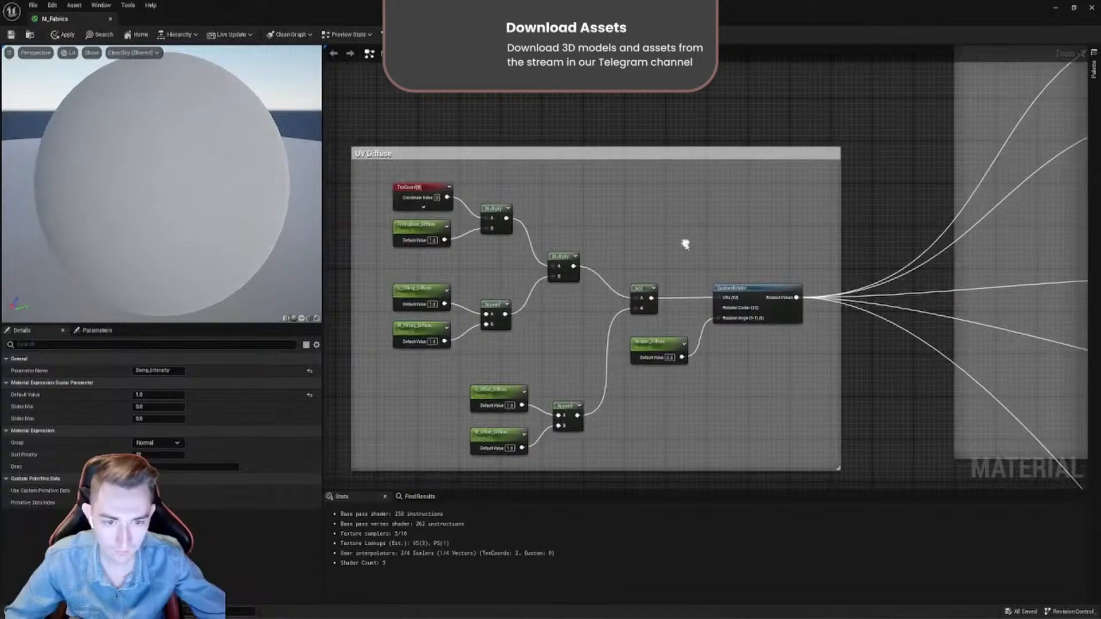
{"action": "scroll", "coordinate": [879, 295], "scroll_direction": "down", "scroll_amount": 10}
{"action": "scroll", "coordinate": [880, 295], "scroll_direction": "up", "scroll_amount": 12}
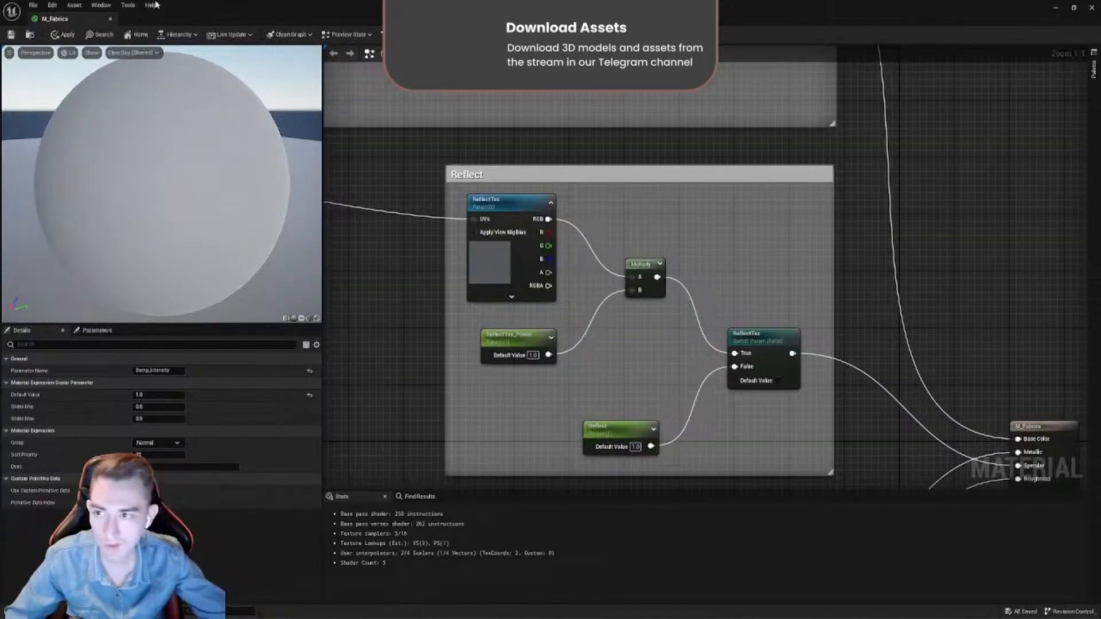
- Restore the M_Fabrics editor to a smaller window and close the material, discarding its changes
{"action": "left_click_drag", "start_coordinate": [212, 11], "coordinate": [425, 276]}
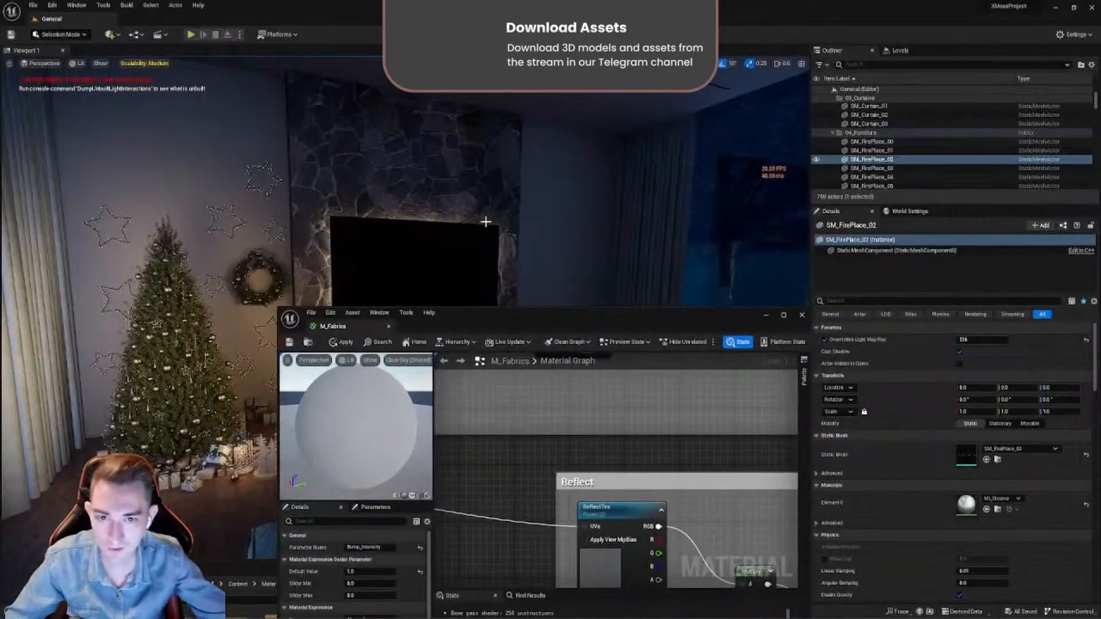
{"action": "left_click", "coordinate": [389, 327]}
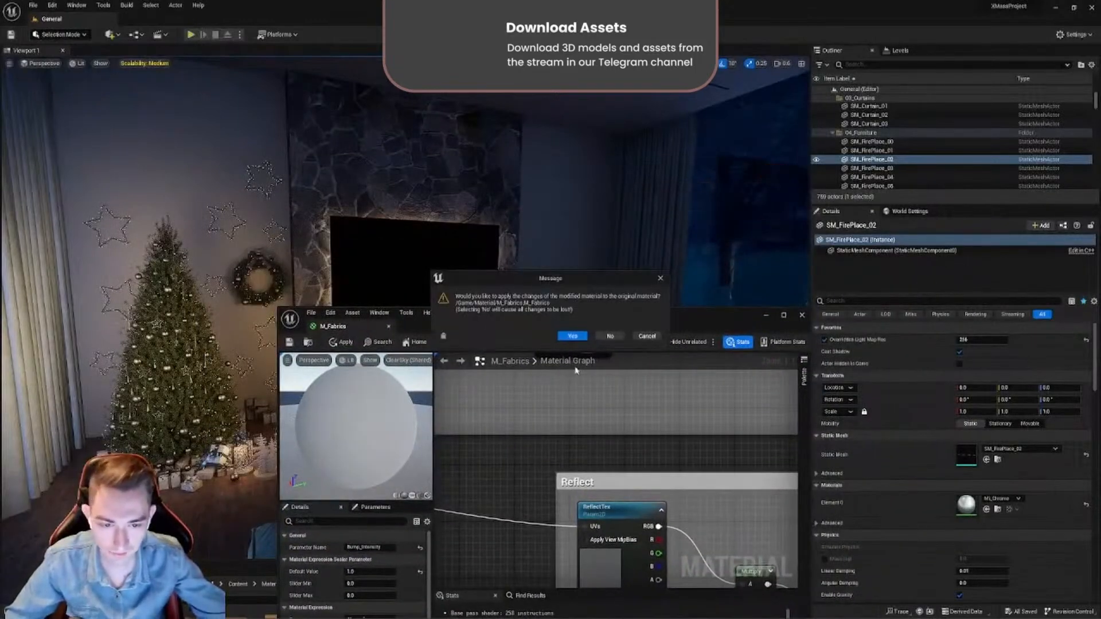
{"action": "left_click", "coordinate": [609, 337]}
- Select the stone wall around the TV in the level and open its MI_Stone material instance
{"action": "left_click_drag", "start_coordinate": [361, 576], "coordinate": [219, 368]}
{"action": "right_click_drag", "start_coordinate": [478, 292], "coordinate": [511, 321]}
{"action": "left_click", "coordinate": [561, 294]}
{"action": "left_click", "coordinate": [511, 322]}
{"action": "double_click", "coordinate": [968, 505]}
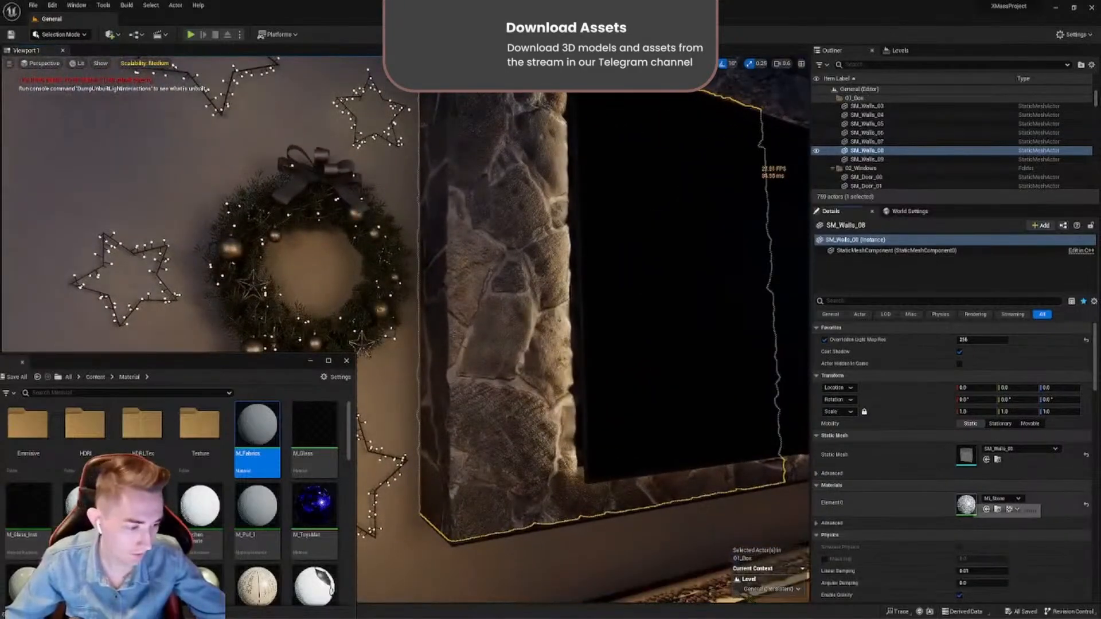
{"action": "left_click_drag", "start_coordinate": [646, 326], "coordinate": [726, 174]}
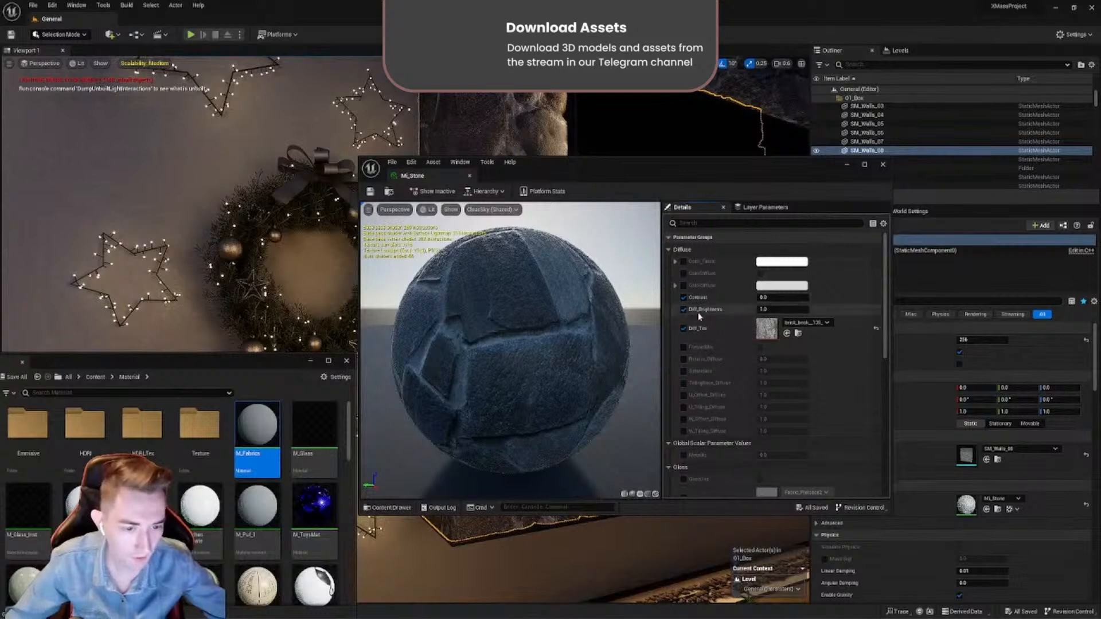
- Try MI_Stone's Fresnel Mix switch on and off twice, and close the instance after checking its Normal parameters
{"action": "left_click", "coordinate": [764, 310]}
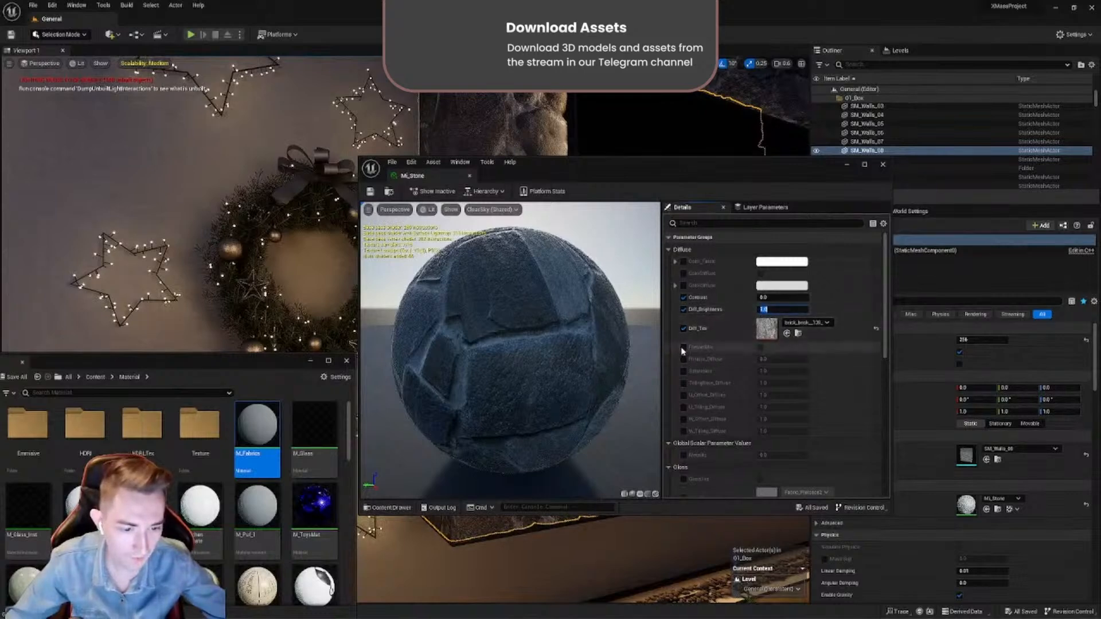
{"action": "left_click", "coordinate": [761, 348]}
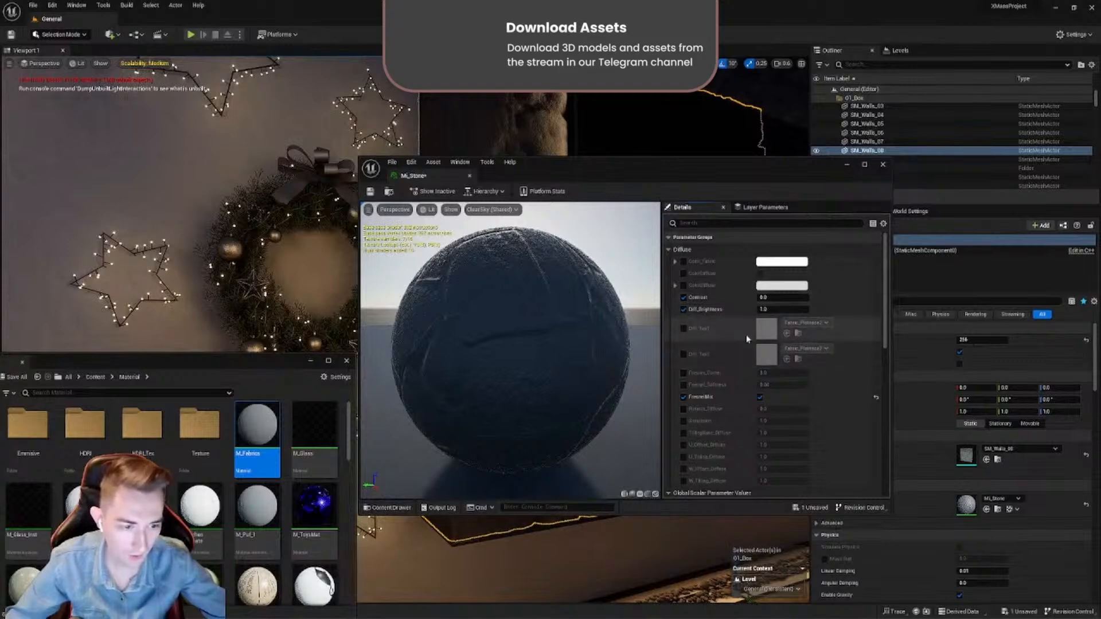
{"action": "left_click", "coordinate": [760, 398]}
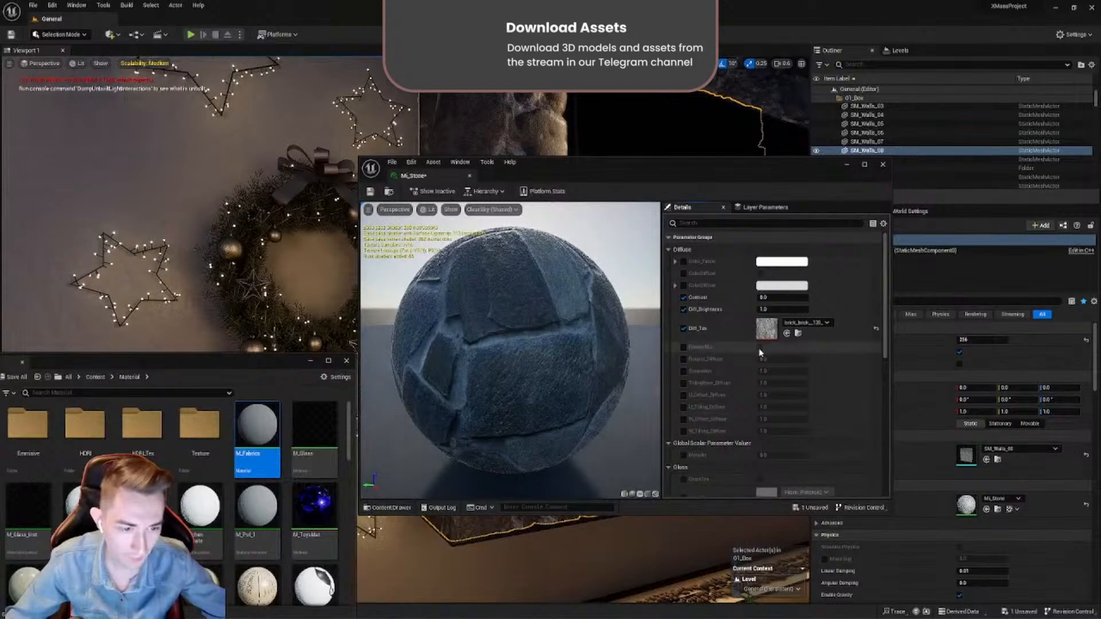
{"action": "left_click", "coordinate": [684, 348]}
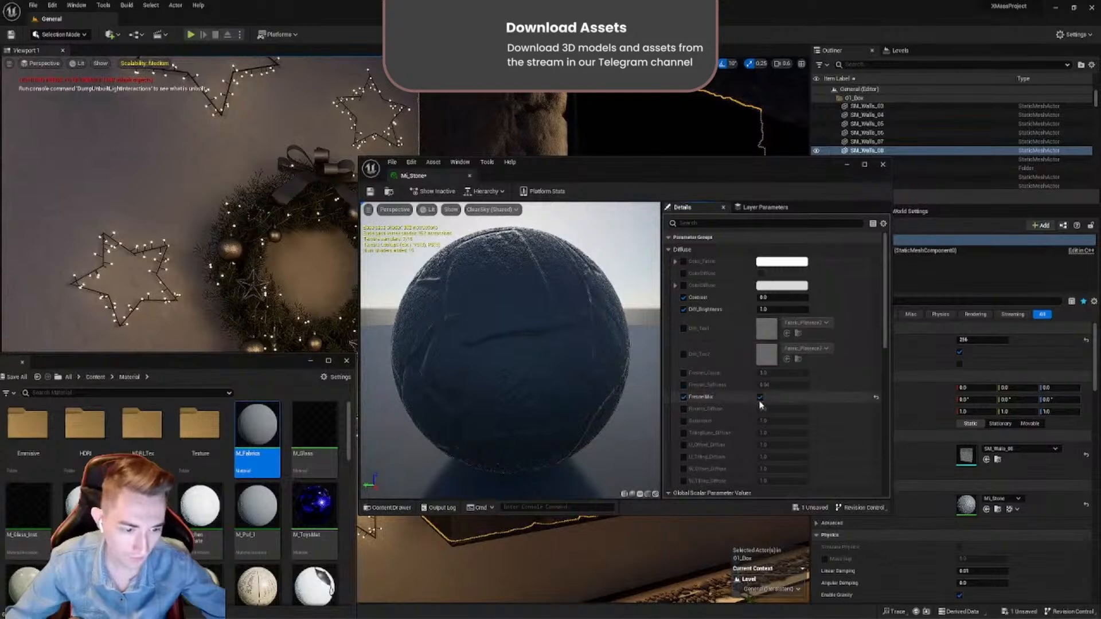
{"action": "left_click", "coordinate": [760, 397]}
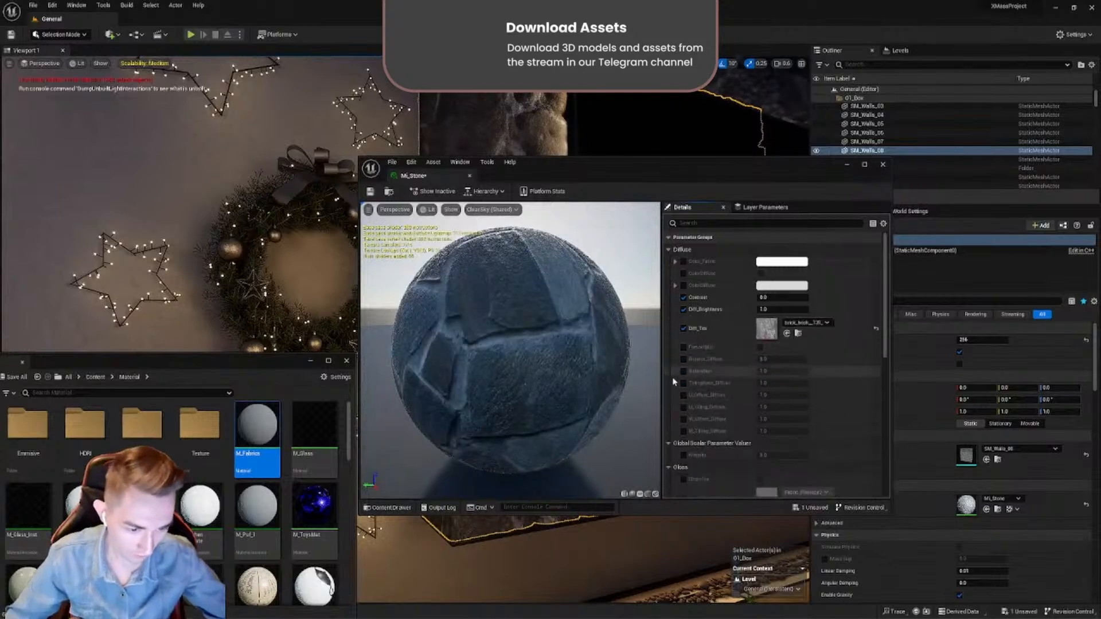
{"action": "scroll", "coordinate": [706, 421], "scroll_direction": "down", "scroll_amount": 3}
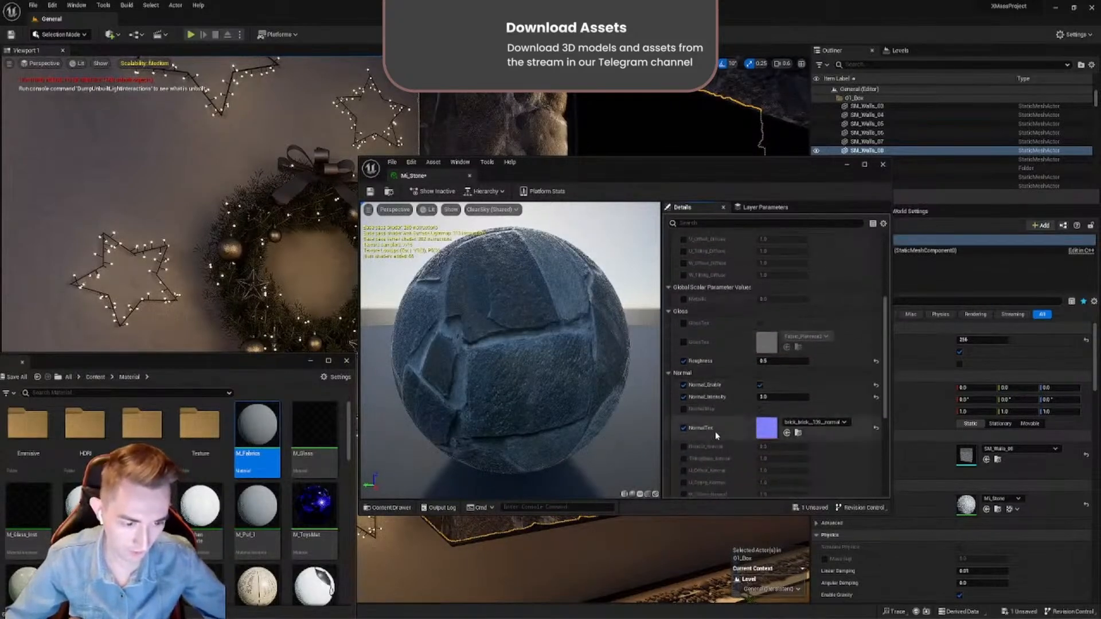
{"action": "left_click", "coordinate": [883, 165]}
- Bring the kitchen into view and browse the Material folder's material instances beyond the master materials
{"action": "right_click_drag", "start_coordinate": [573, 310], "coordinate": [212, 310]}
{"action": "left_click_drag", "start_coordinate": [267, 363], "coordinate": [556, 206]}
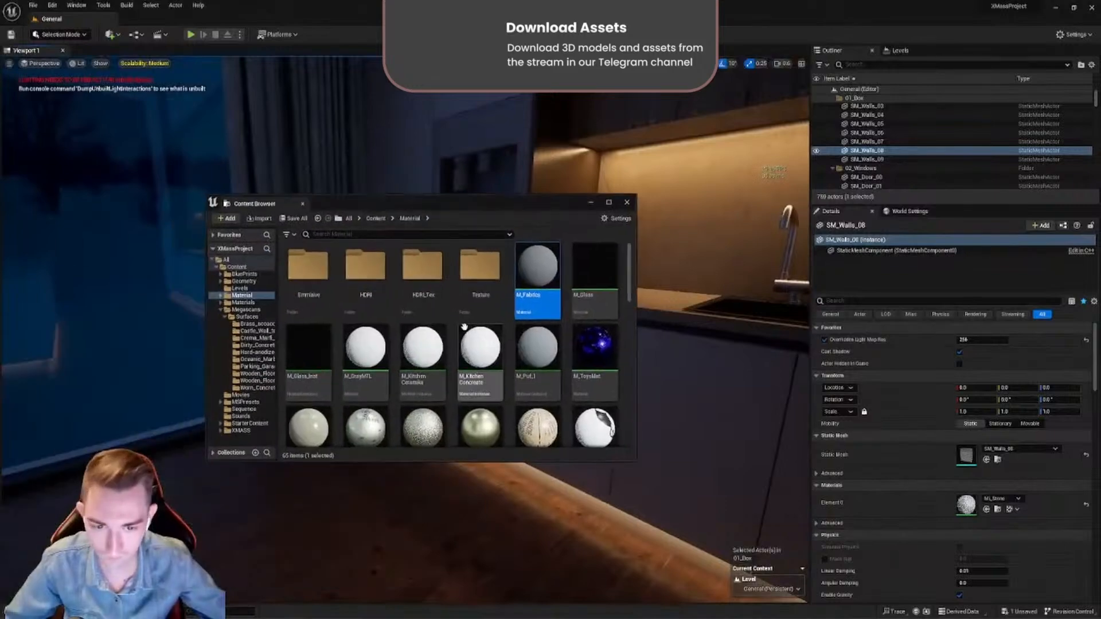
{"action": "scroll", "coordinate": [505, 309], "scroll_direction": "down", "scroll_amount": 8}
{"action": "scroll", "coordinate": [519, 298], "scroll_direction": "down", "scroll_amount": 5}
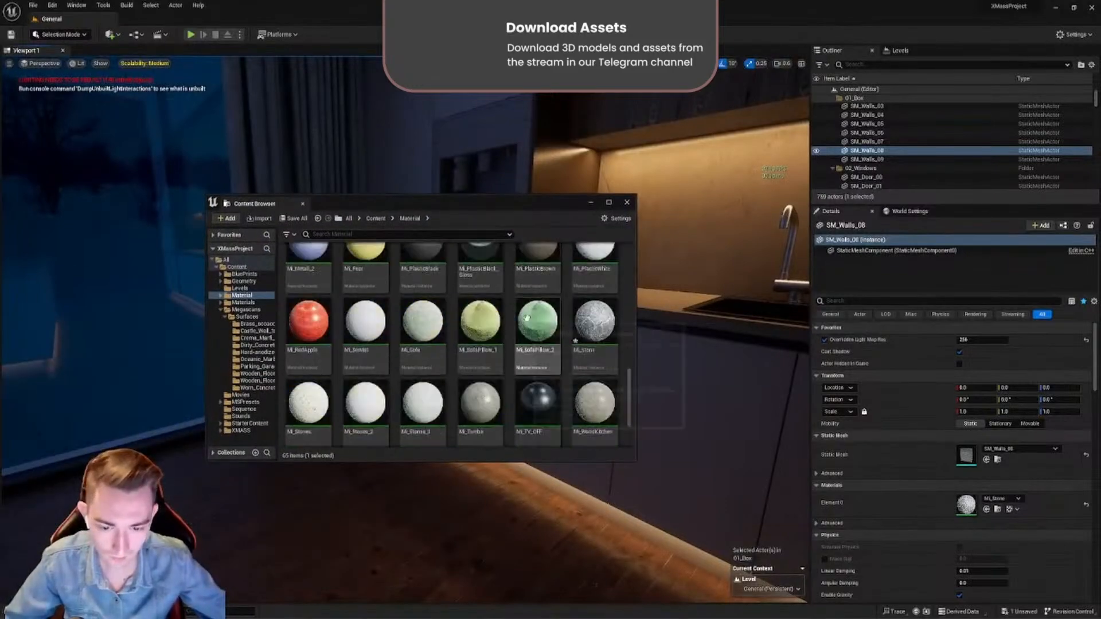
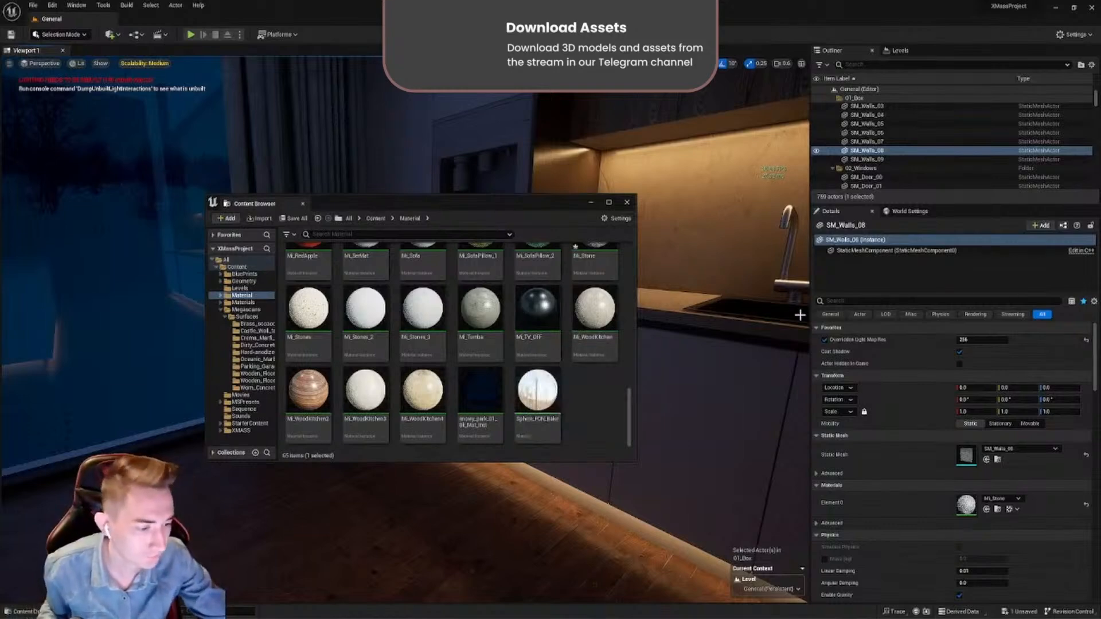
- Return the Content Browser to the project's top-level Content folder and clear the folder selection
{"action": "left_click_drag", "start_coordinate": [562, 204], "coordinate": [480, 508]}
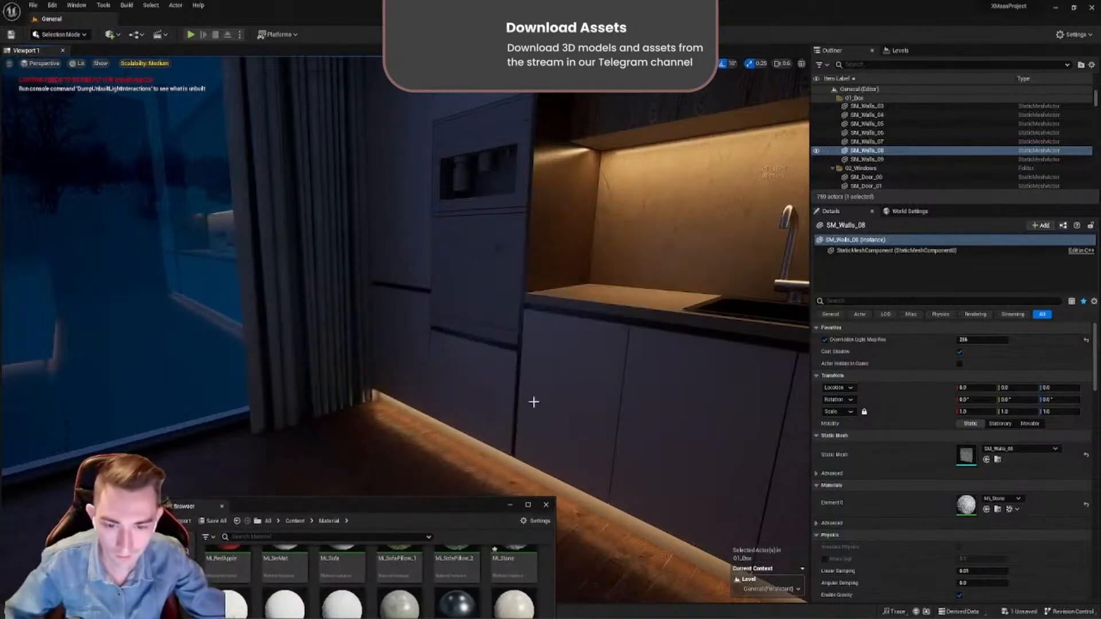
{"action": "right_click_drag", "start_coordinate": [534, 402], "coordinate": [367, 362]}
{"action": "left_click_drag", "start_coordinate": [369, 510], "coordinate": [449, 300]}
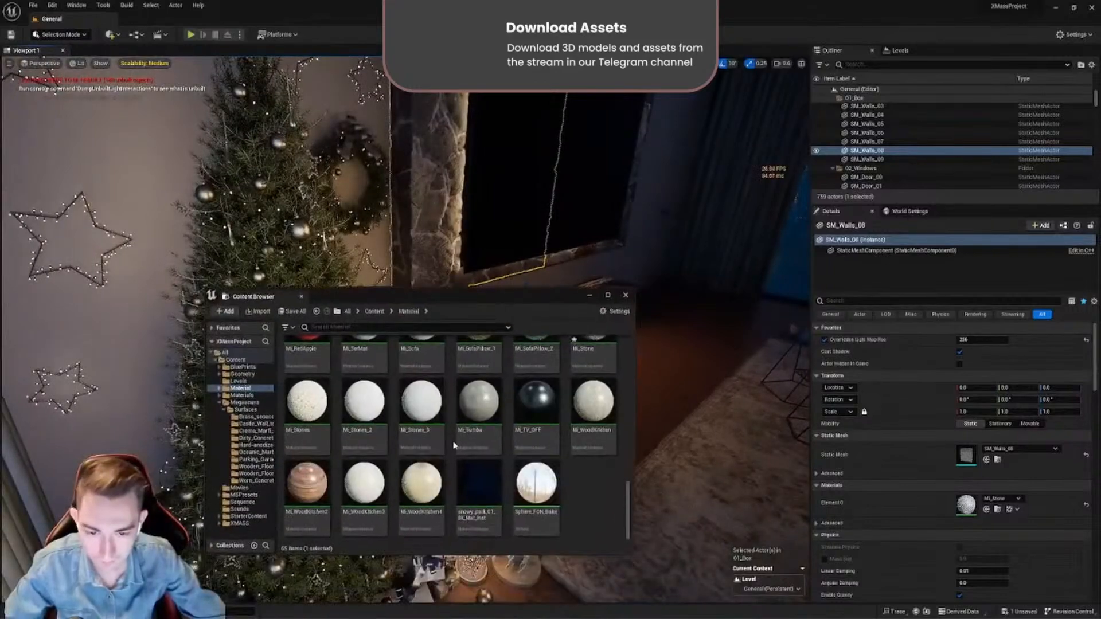
{"action": "key", "text": "alt+Left"}
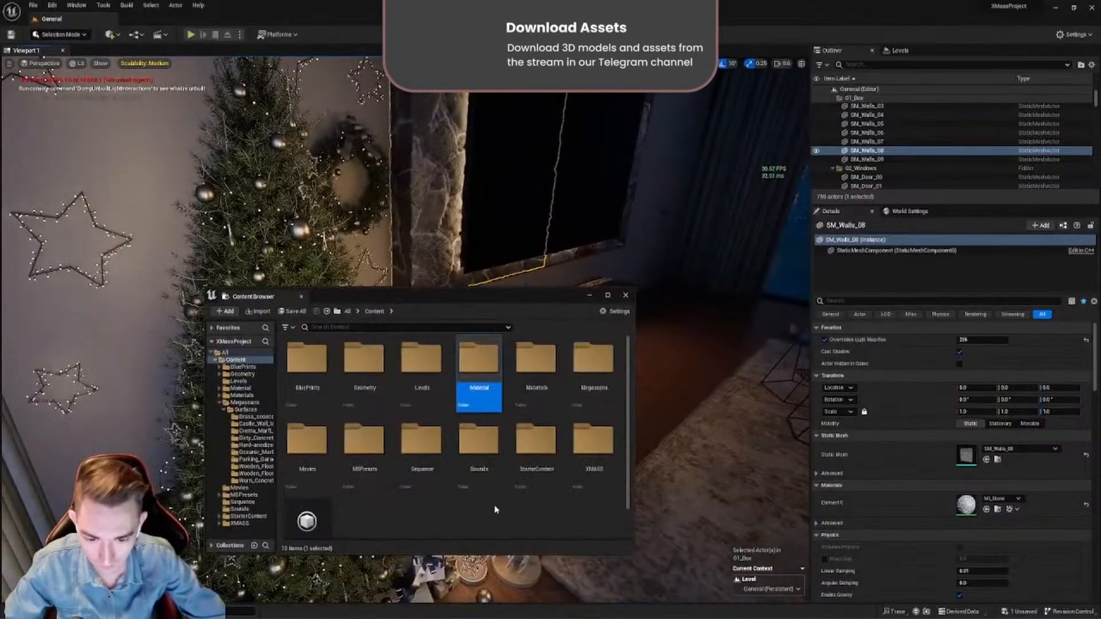
{"action": "left_click", "coordinate": [495, 509]}
{"action": "left_click_drag", "start_coordinate": [480, 301], "coordinate": [764, 325]}
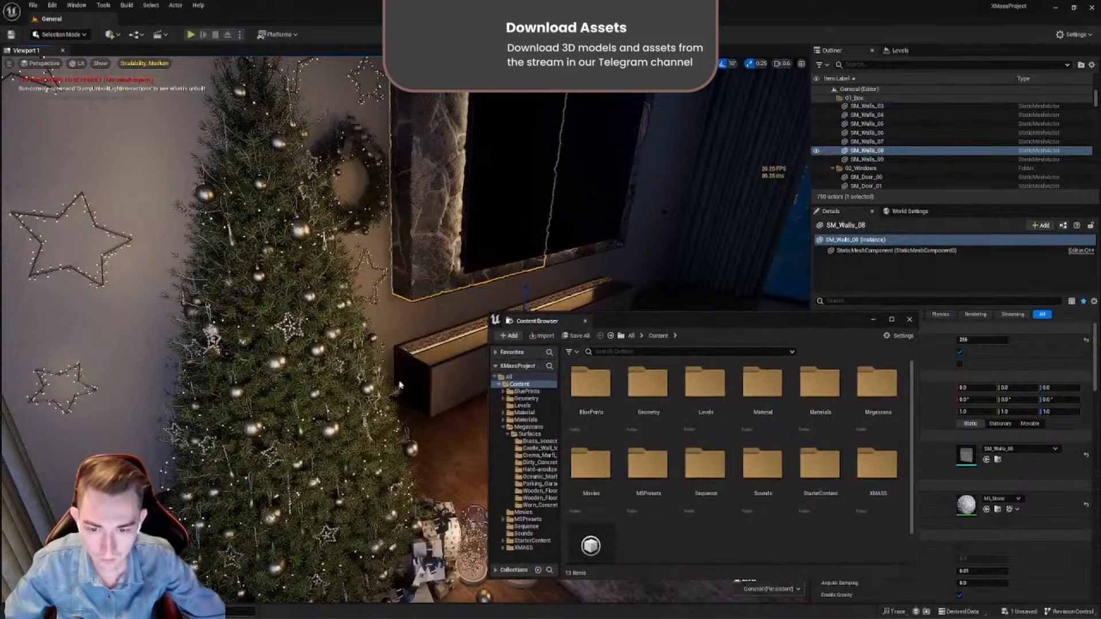
- Select the fireplace box SM_FirePlace_01 beneath the TV and frame it in the viewport
{"action": "right_click_drag", "start_coordinate": [398, 382], "coordinate": [372, 418]}
{"action": "left_click_drag", "start_coordinate": [647, 326], "coordinate": [153, 489]}
{"action": "right_click_drag", "start_coordinate": [475, 381], "coordinate": [451, 425]}
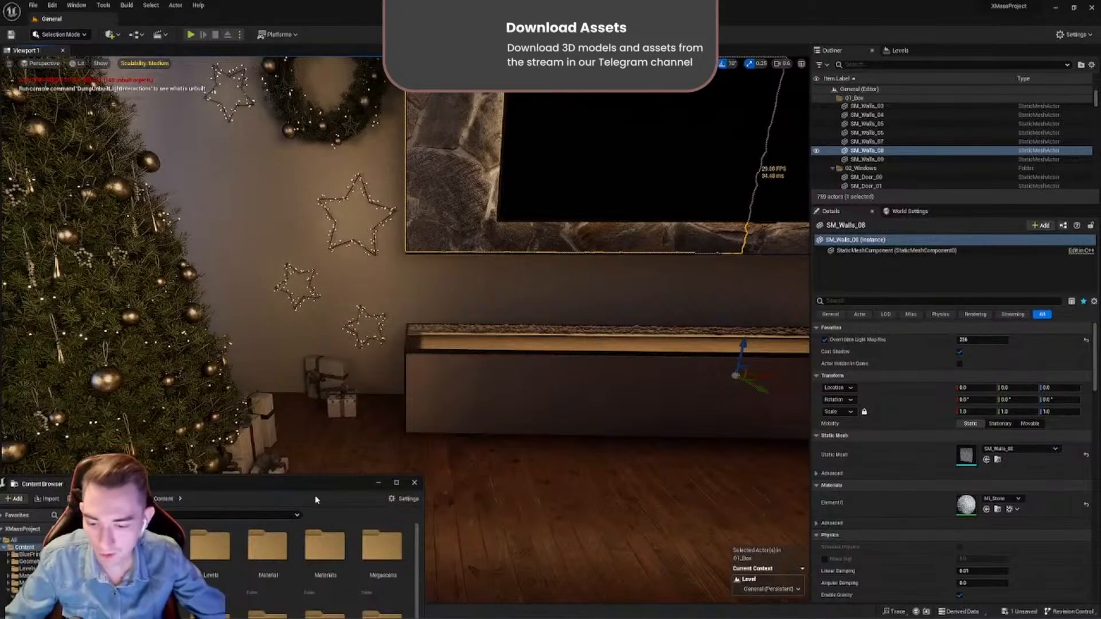
{"action": "left_click_drag", "start_coordinate": [316, 500], "coordinate": [507, 511]}
{"action": "left_click", "coordinate": [492, 377]}
{"action": "key", "text": "f"}
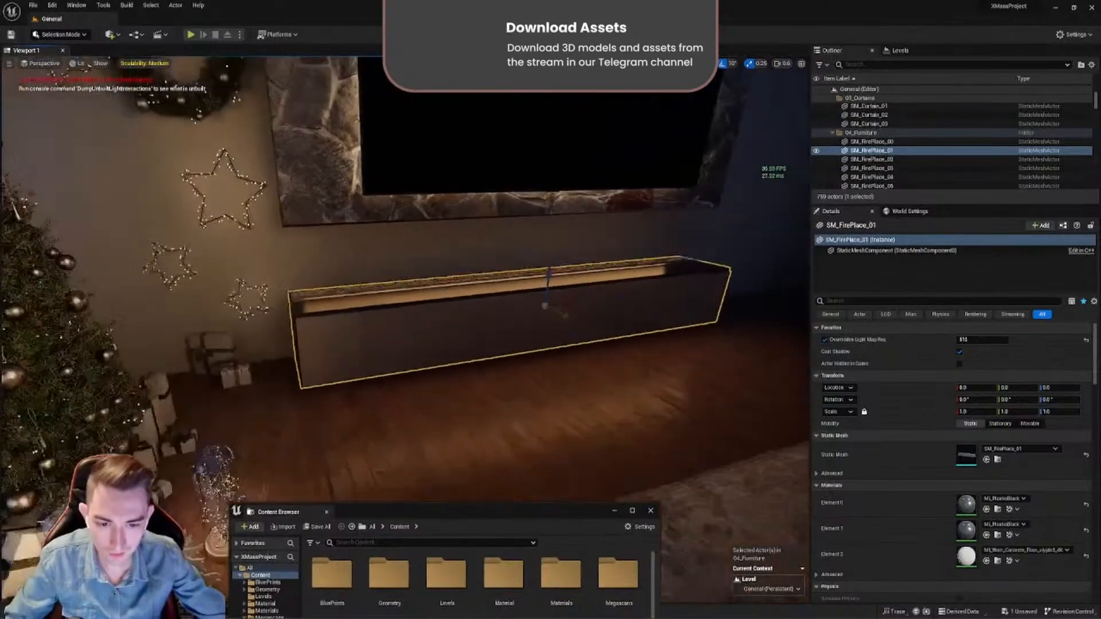
{"action": "scroll", "coordinate": [467, 476], "scroll_direction": "down", "scroll_amount": 5}
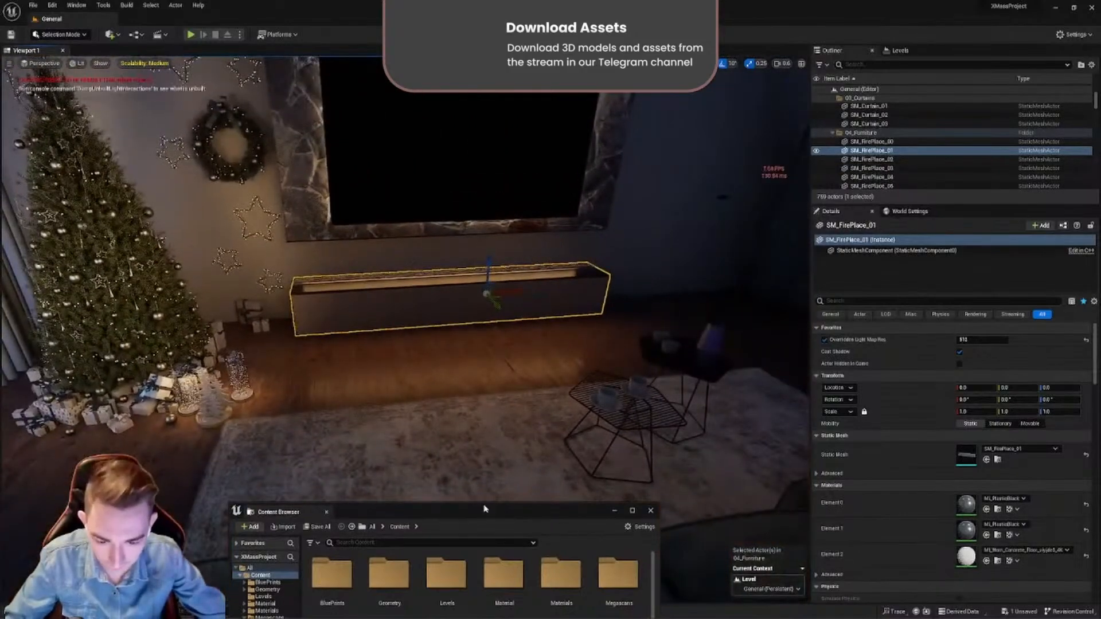
- Look through the BluePrints TV folder and its TV1 subfolder for the TV media assets
{"action": "left_click_drag", "start_coordinate": [485, 509], "coordinate": [503, 287]}
{"action": "double_click", "coordinate": [360, 343]}
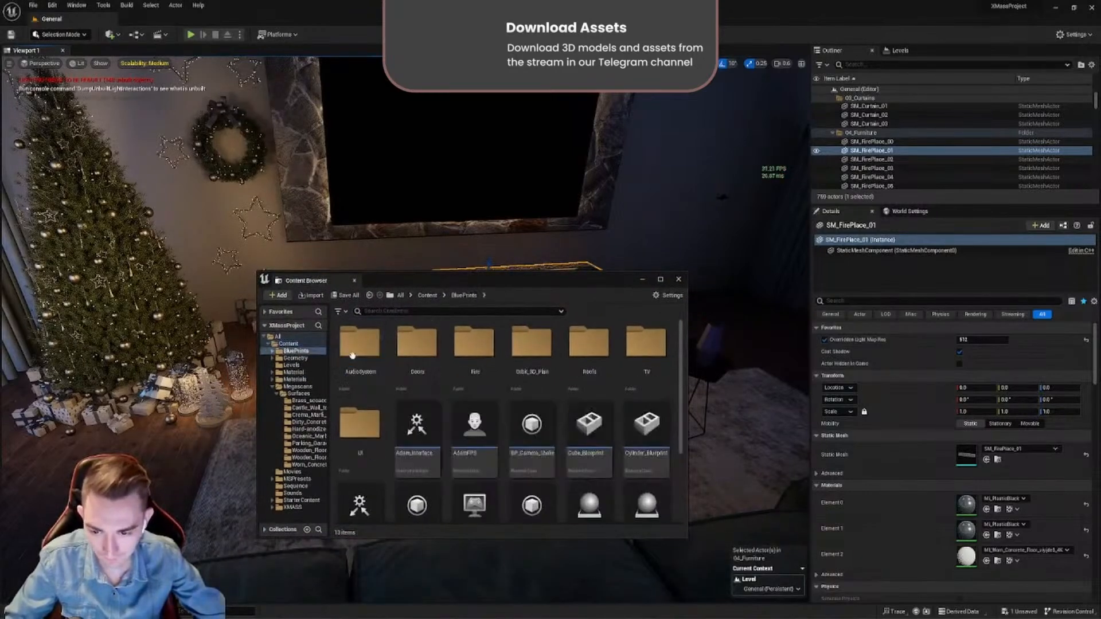
{"action": "double_click", "coordinate": [647, 350]}
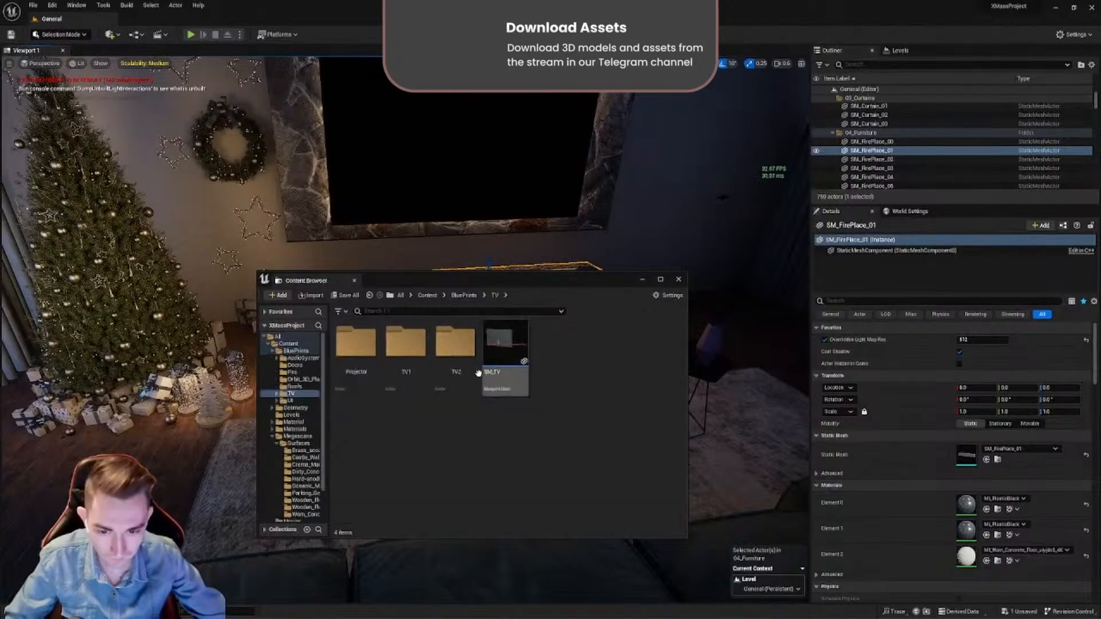
{"action": "left_click", "coordinate": [402, 377]}
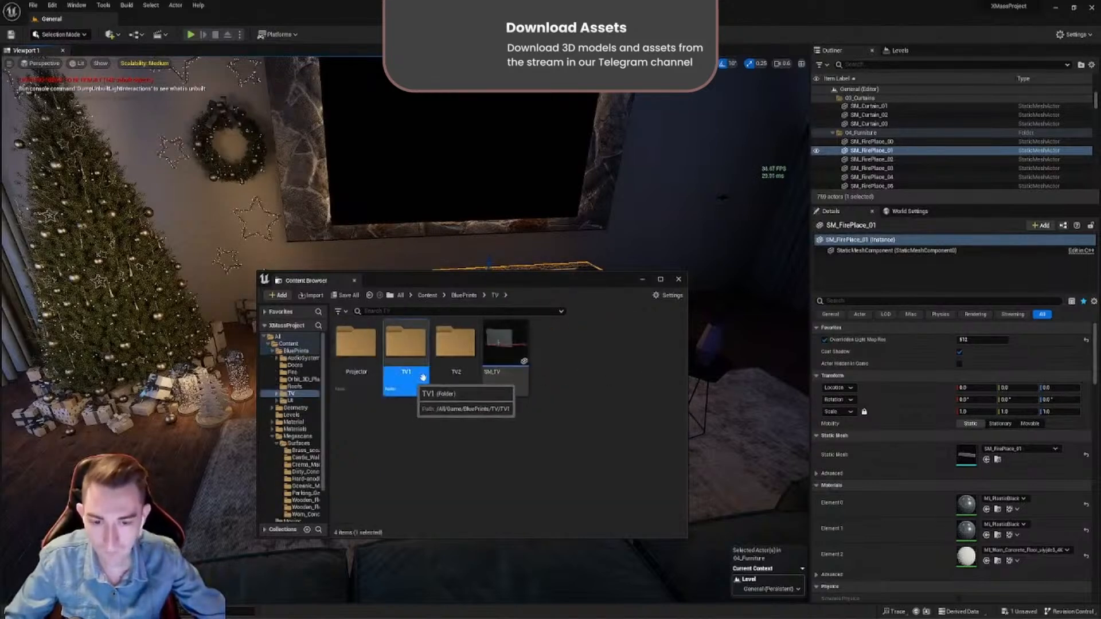
{"action": "double_click", "coordinate": [407, 377]}
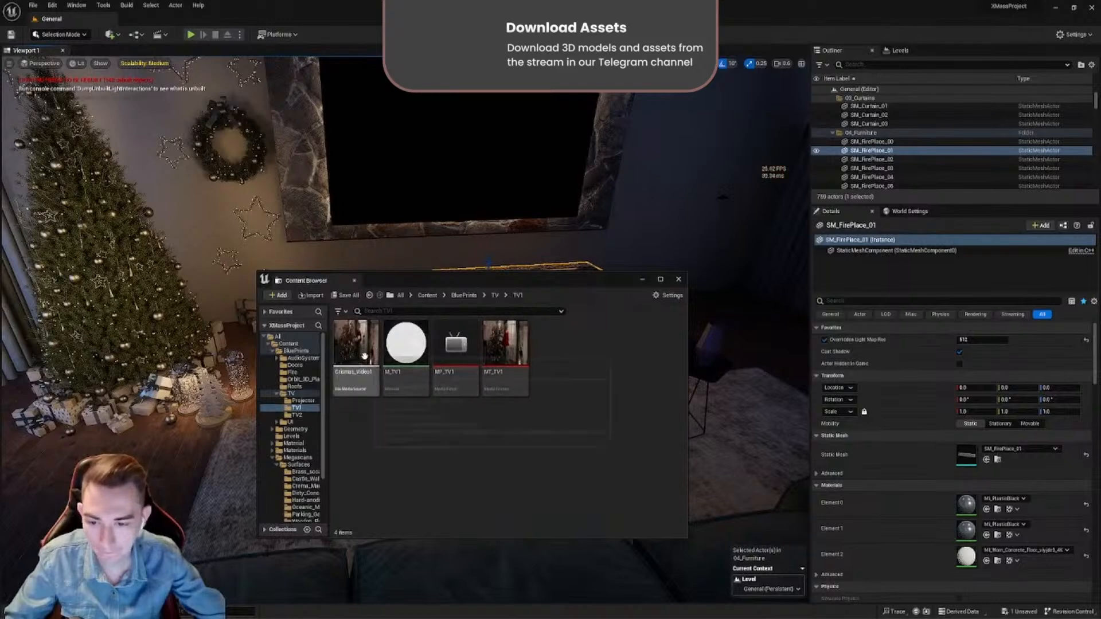
- Find the Fire folder in BluePrints and inspect its FireMediaSource asset, closing the asset editor again
{"action": "key", "text": "alt+Left"}
{"action": "key", "text": "alt+Left"}
{"action": "left_click", "coordinate": [447, 381]}
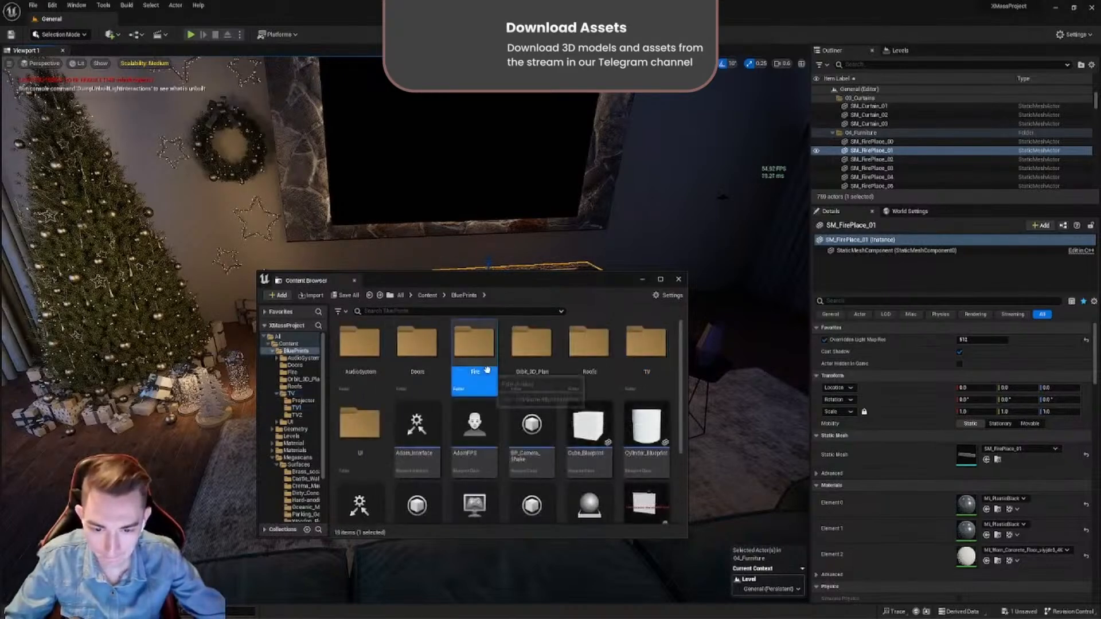
{"action": "double_click", "coordinate": [446, 384]}
{"action": "left_click", "coordinate": [422, 386]}
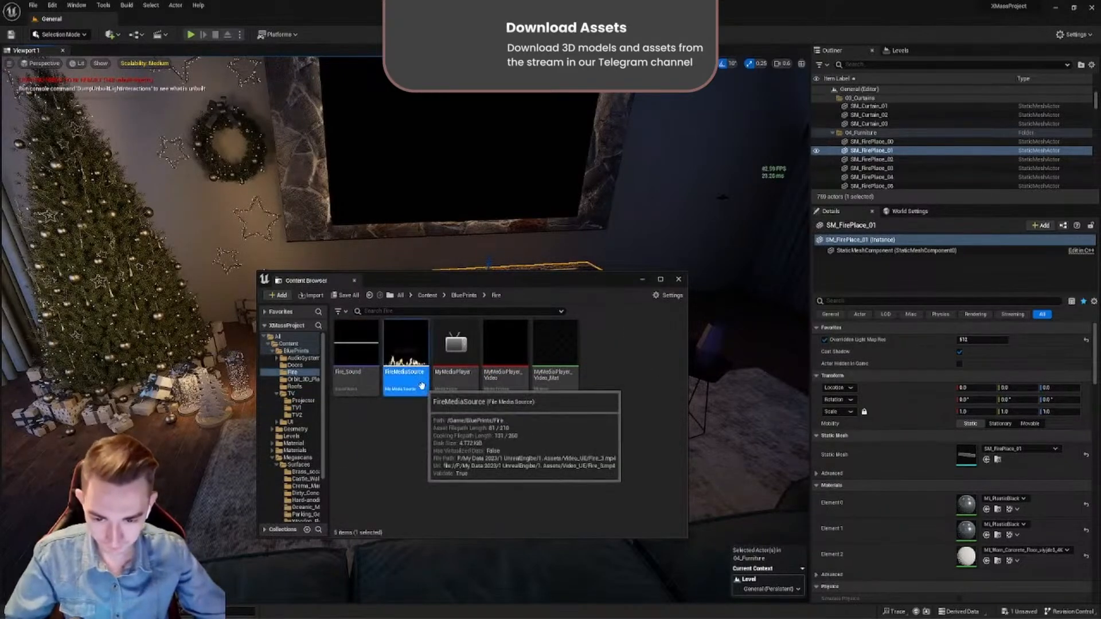
{"action": "double_click", "coordinate": [423, 390]}
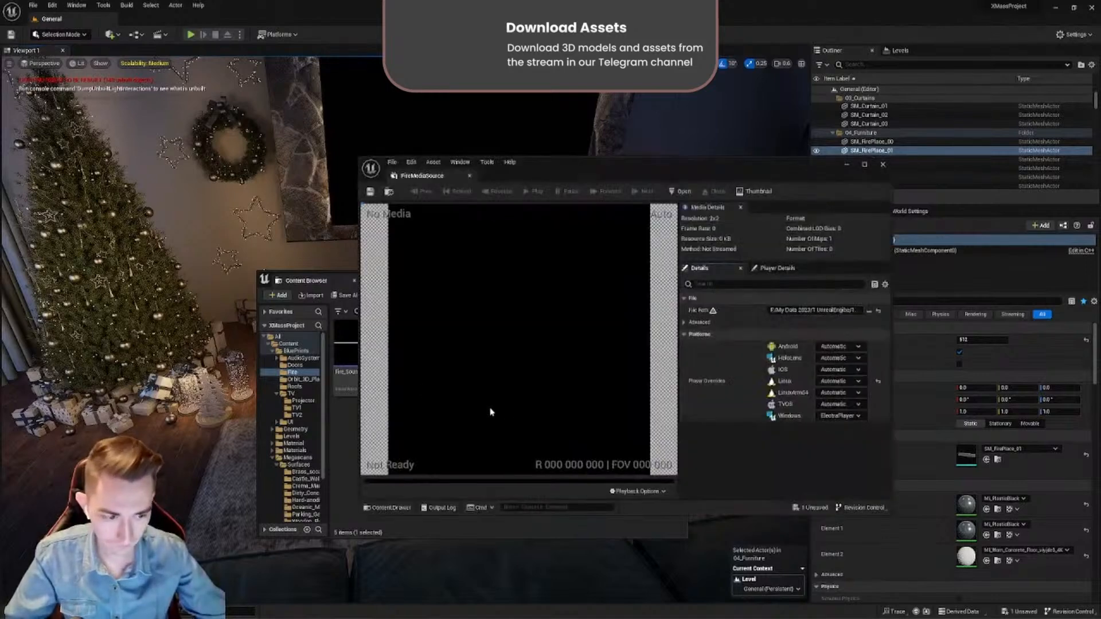
{"action": "left_click", "coordinate": [469, 177]}
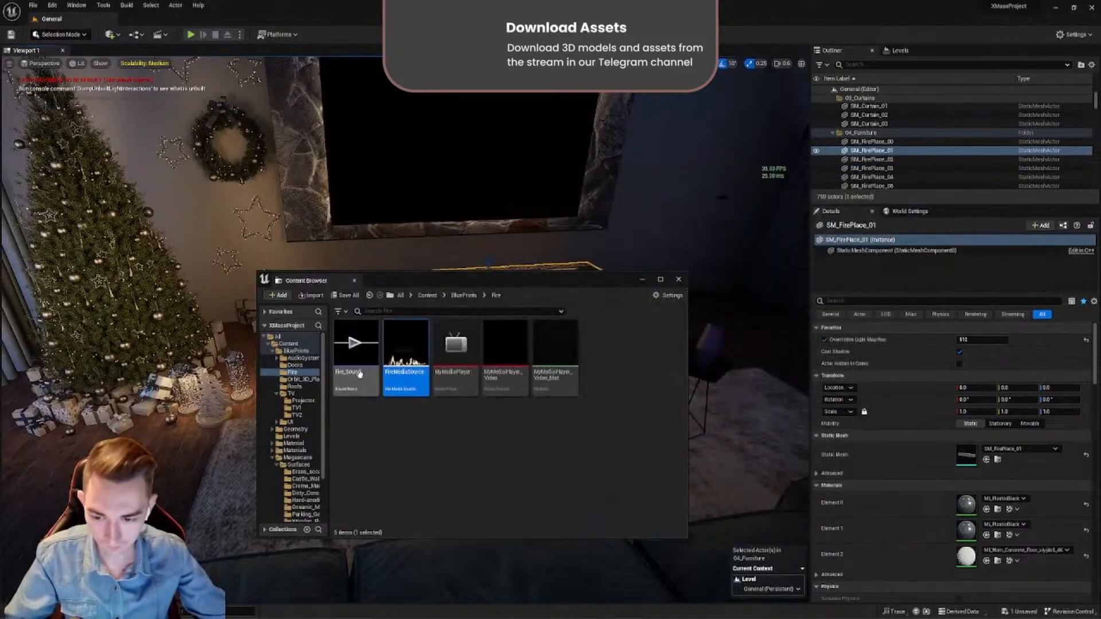
- Open MyMediaPlayer, try the last listed video source, play FireMediaSource in it, and close the player
{"action": "double_click", "coordinate": [464, 400]}
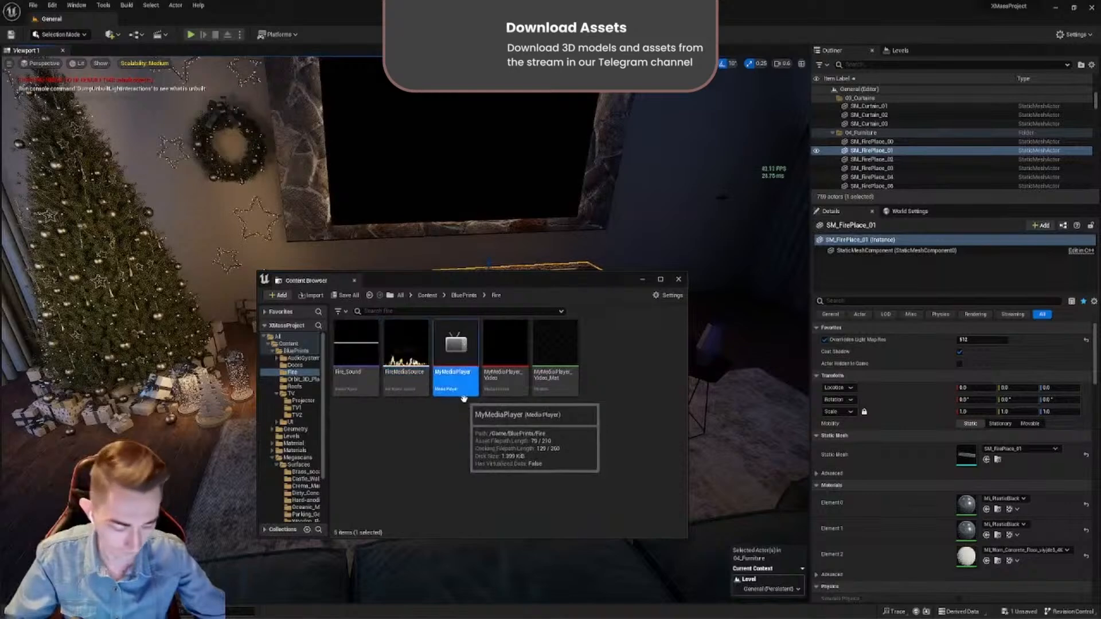
{"action": "left_click_drag", "start_coordinate": [619, 176], "coordinate": [799, 152]}
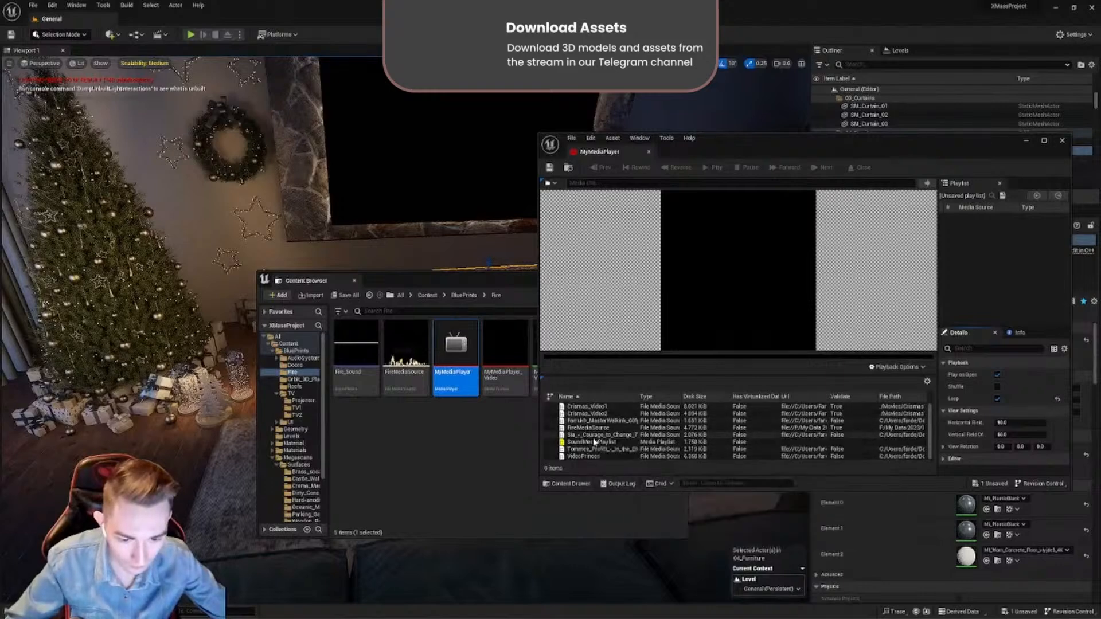
{"action": "double_click", "coordinate": [584, 457]}
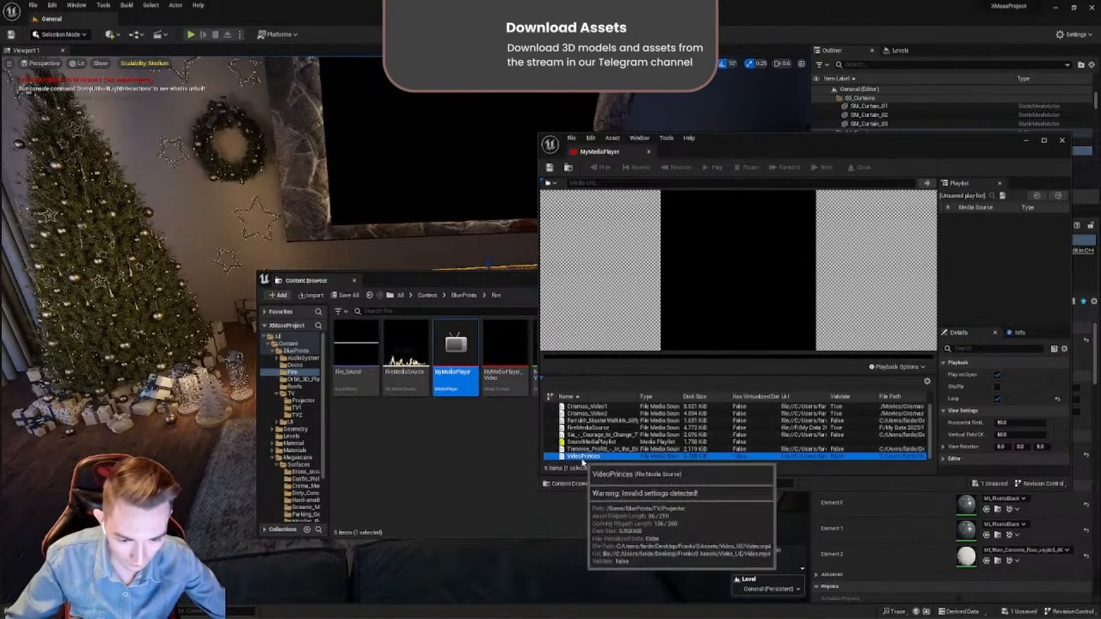
{"action": "double_click", "coordinate": [580, 428]}
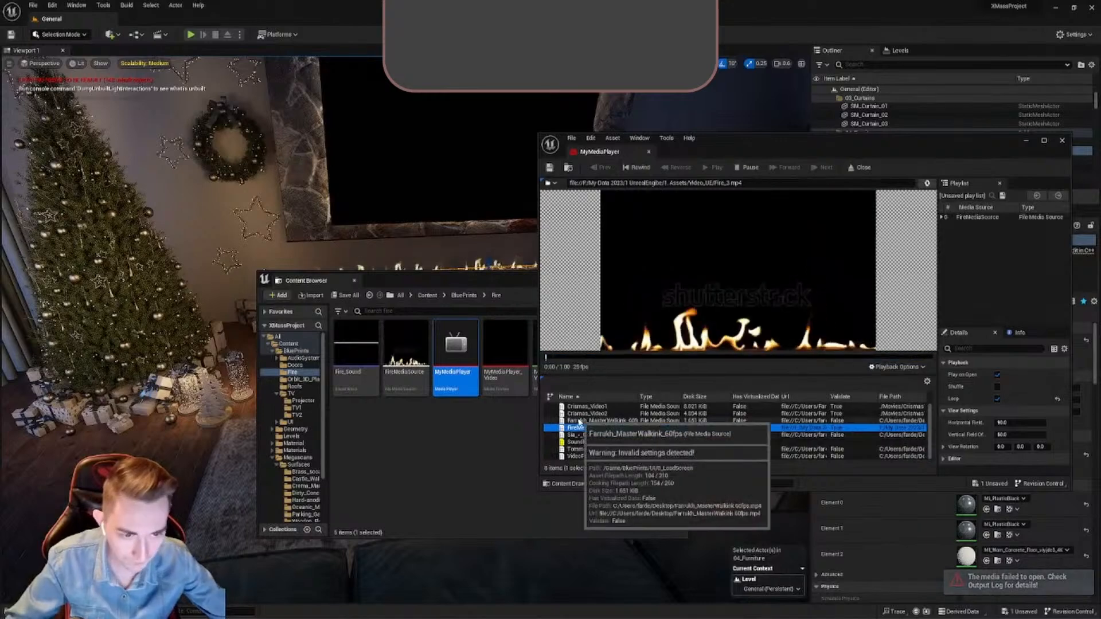
{"action": "left_click", "coordinate": [649, 152]}
- Reopen the FireMediaSource asset from the Fire folder and keep its settings accessible
{"action": "left_click_drag", "start_coordinate": [489, 287], "coordinate": [404, 438]}
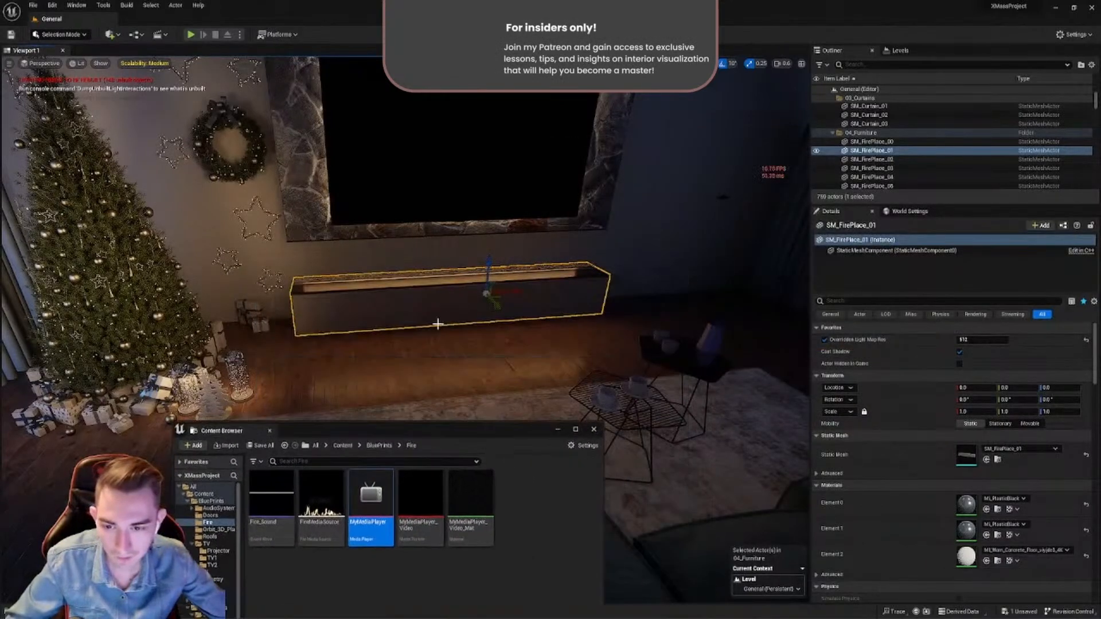
{"action": "mouse_move", "coordinate": [438, 323]}
{"action": "right_mouse_down"}
{"action": "mouse_move", "coordinate": [373, 322]}
{"action": "mouse_move", "coordinate": [402, 310]}
{"action": "mouse_move", "coordinate": [493, 307]}
{"action": "mouse_move", "coordinate": [459, 313]}
{"action": "mouse_move", "coordinate": [445, 333]}
{"action": "right_mouse_up"}
{"action": "key", "text": "w"}
{"action": "key", "text": "s"}
{"action": "key", "text": "w"}
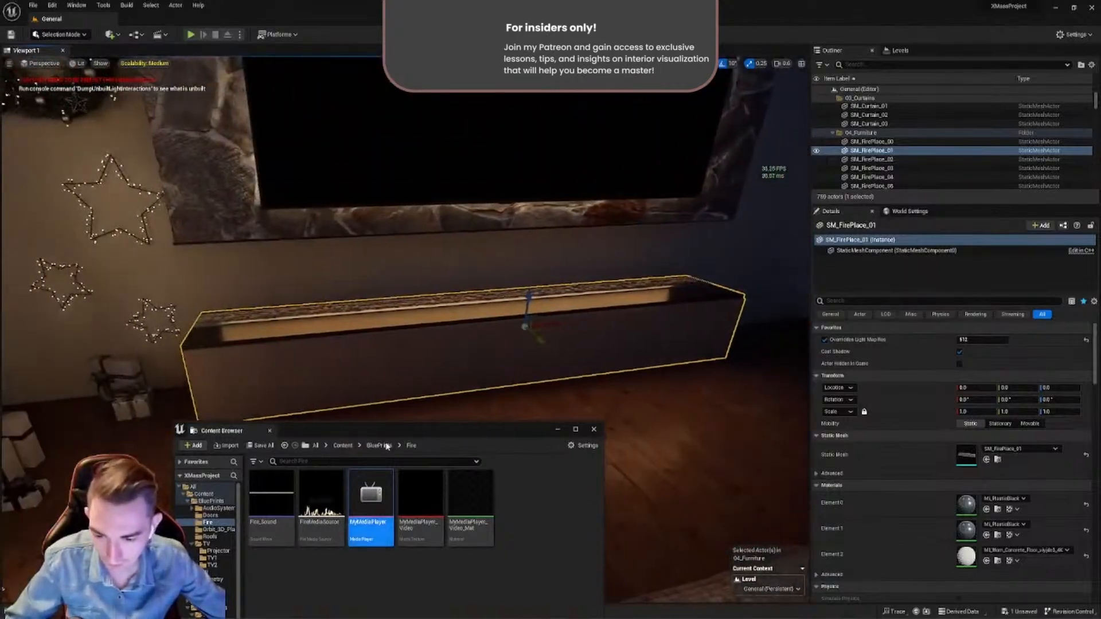
{"action": "left_click_drag", "start_coordinate": [404, 430], "coordinate": [469, 258]}
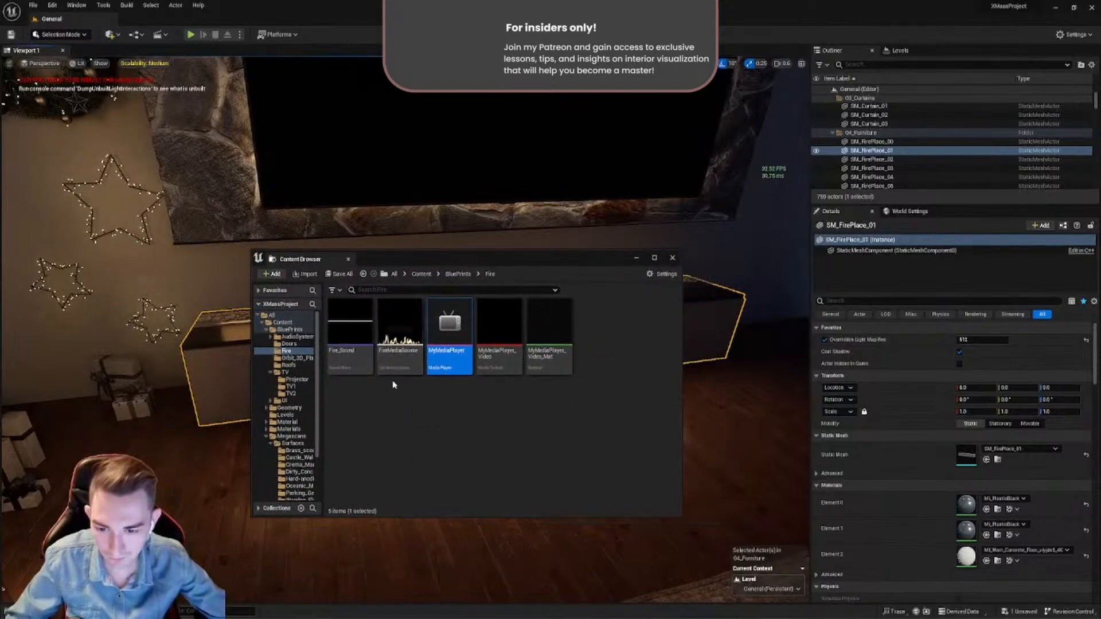
{"action": "mouse_move", "coordinate": [405, 374]}
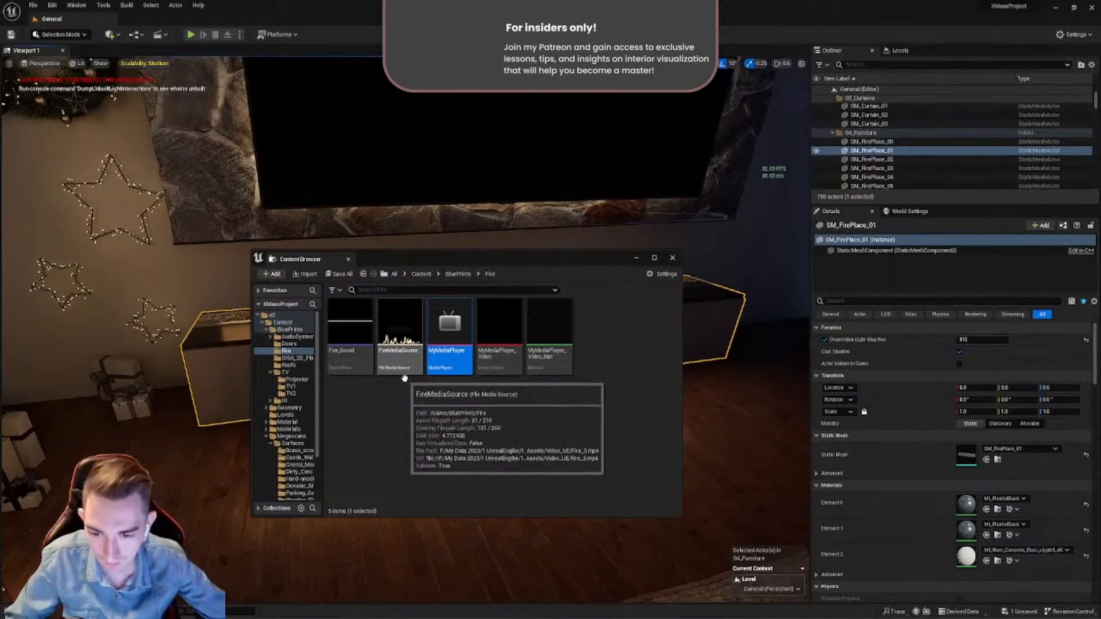
{"action": "double_click", "coordinate": [405, 372]}
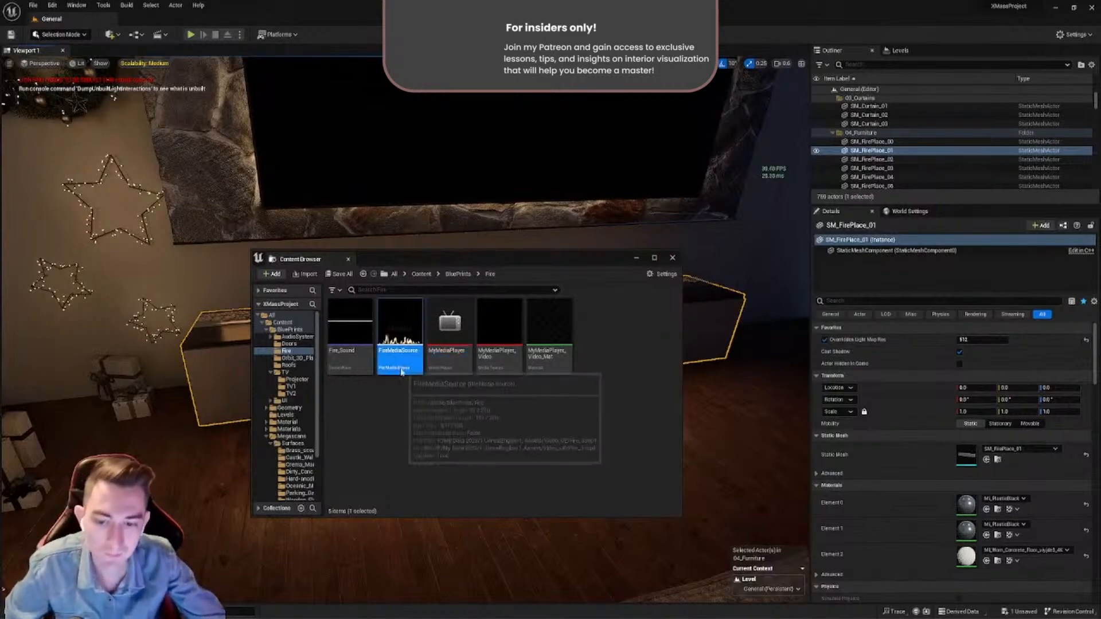
{"action": "left_click_drag", "start_coordinate": [894, 149], "coordinate": [907, 179]}
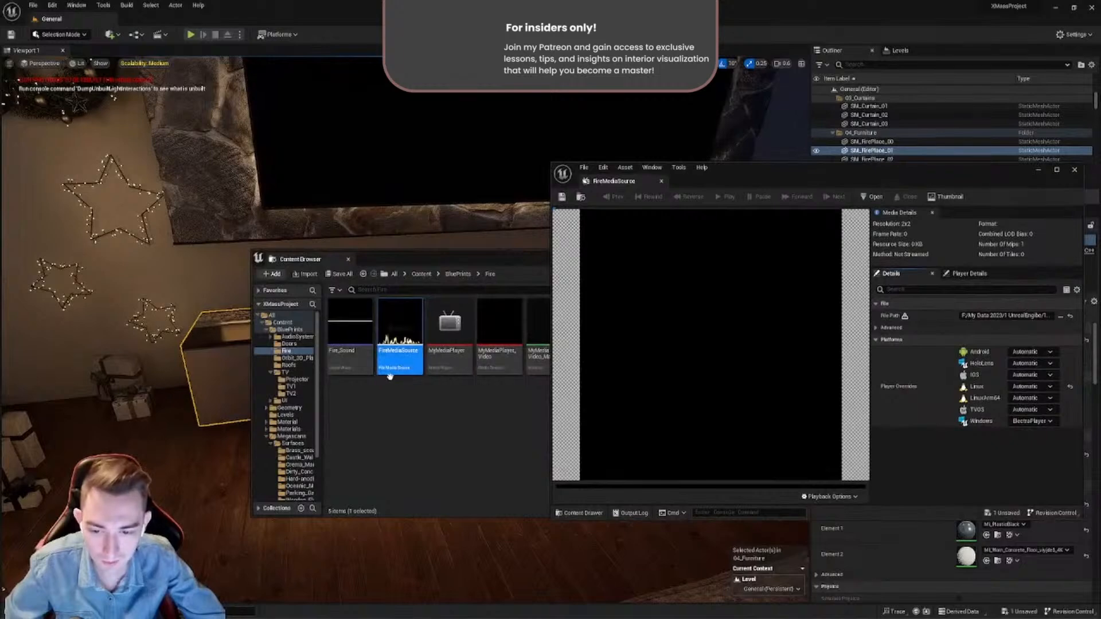
{"action": "left_click_drag", "start_coordinate": [750, 172], "coordinate": [383, 129]}
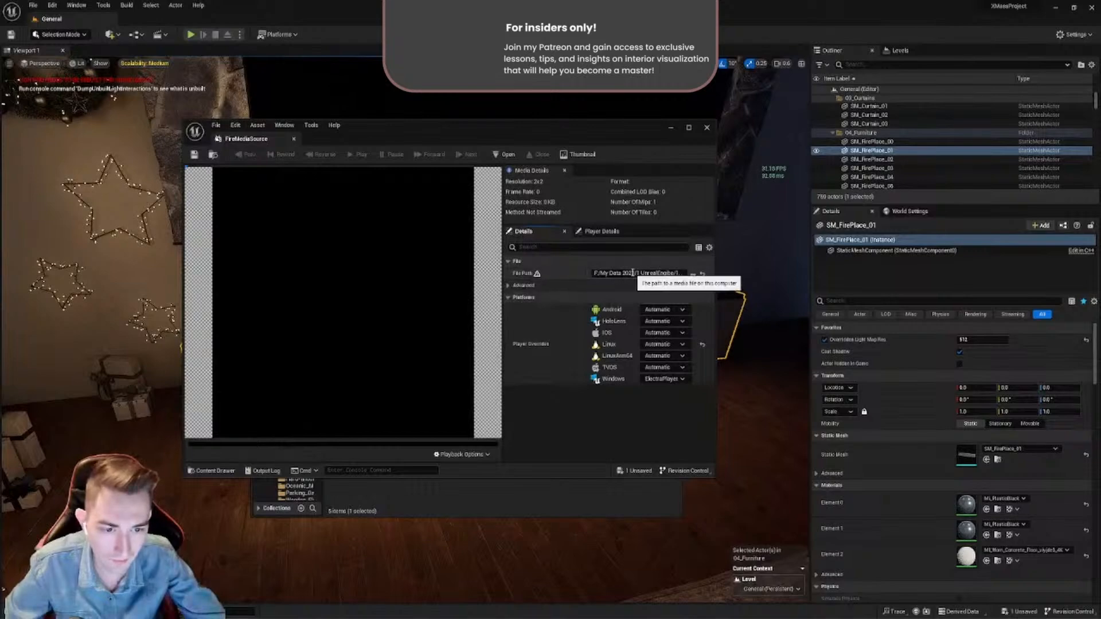
- Examine FireMediaSource's video file path, including the file name, and its Windows player override, and close the asset
{"action": "left_click", "coordinate": [608, 273]}
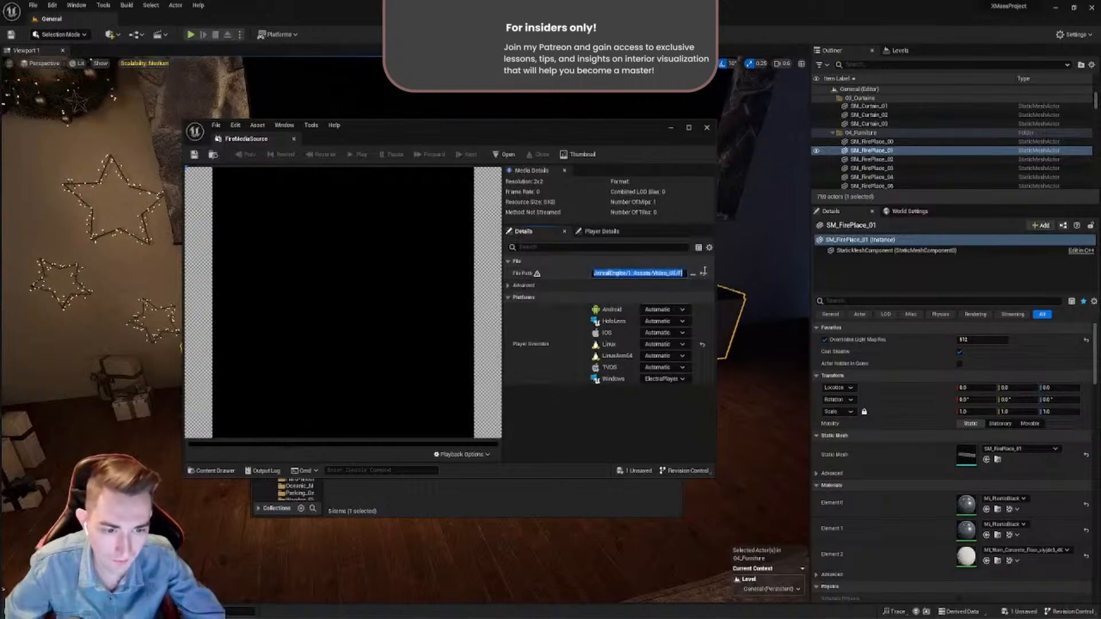
{"action": "left_click", "coordinate": [669, 276]}
{"action": "left_click_drag", "start_coordinate": [651, 276], "coordinate": [702, 273]}
{"action": "left_click", "coordinate": [667, 276]}
{"action": "left_click", "coordinate": [659, 274]}
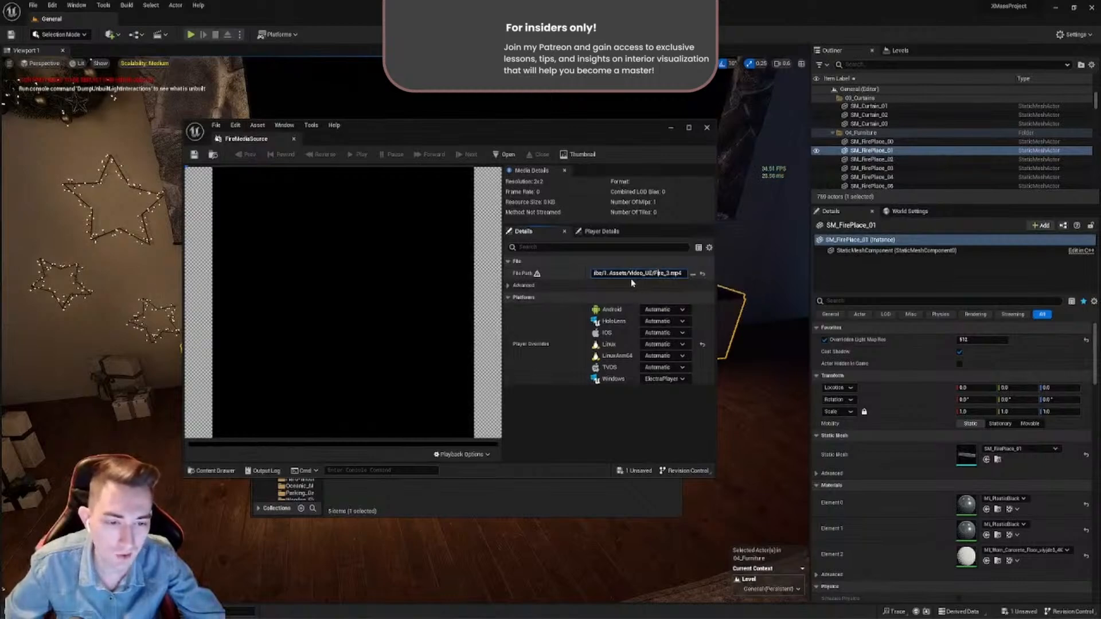
{"action": "double_click", "coordinate": [660, 273]}
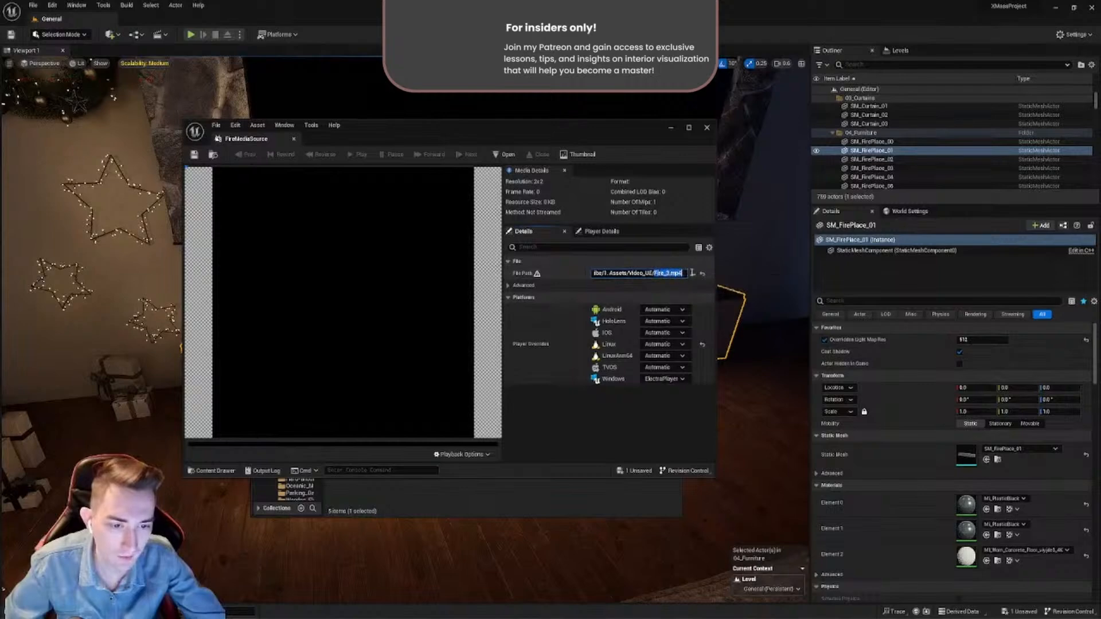
{"action": "left_click", "coordinate": [660, 274]}
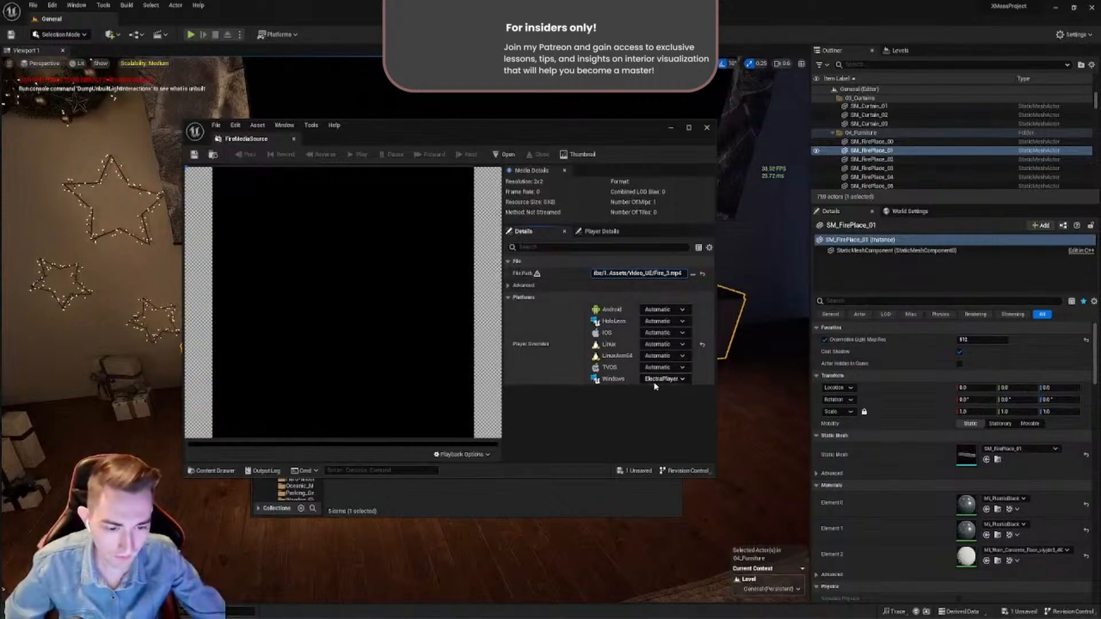
{"action": "left_click", "coordinate": [294, 139]}
- Open the project's plugin list and search it for "electra"
{"action": "left_click_drag", "start_coordinate": [487, 263], "coordinate": [443, 378]}
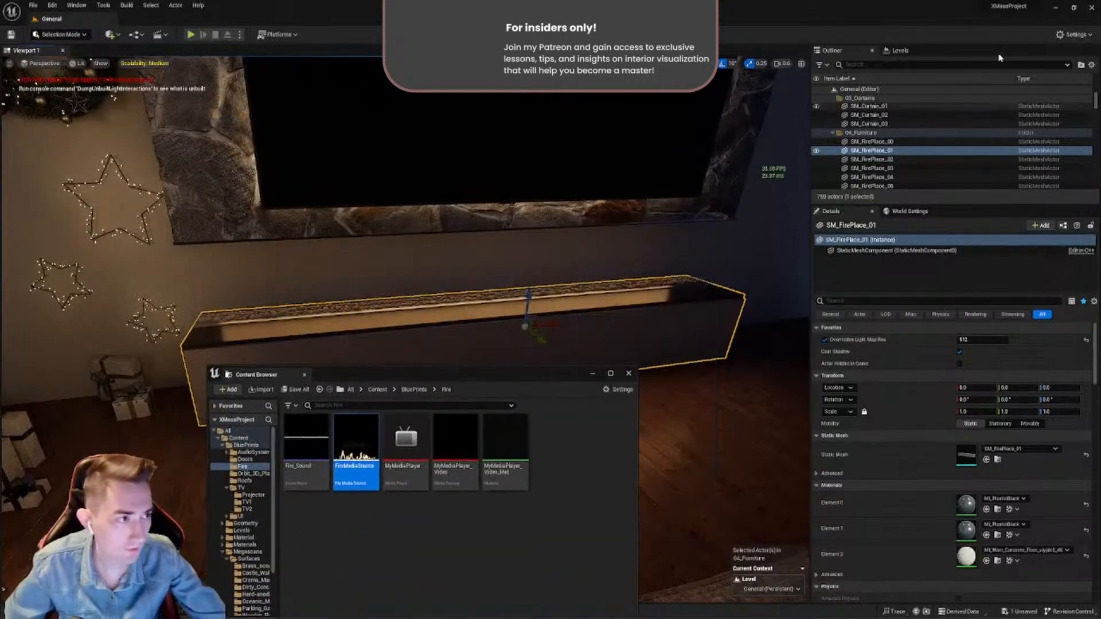
{"action": "left_click", "coordinate": [1070, 35]}
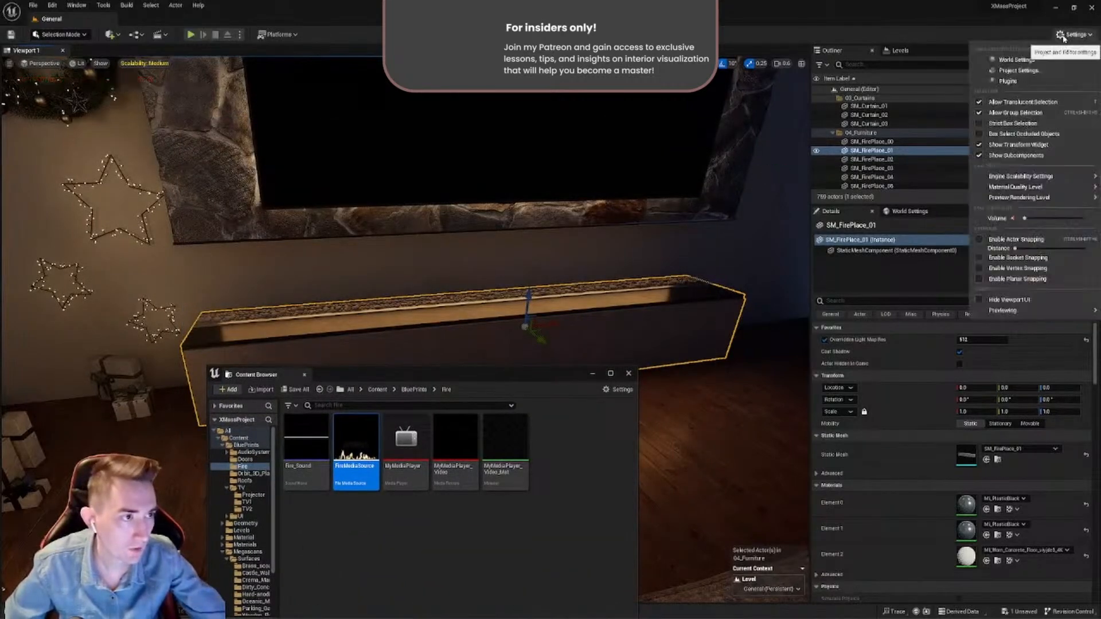
{"action": "left_click", "coordinate": [1015, 81]}
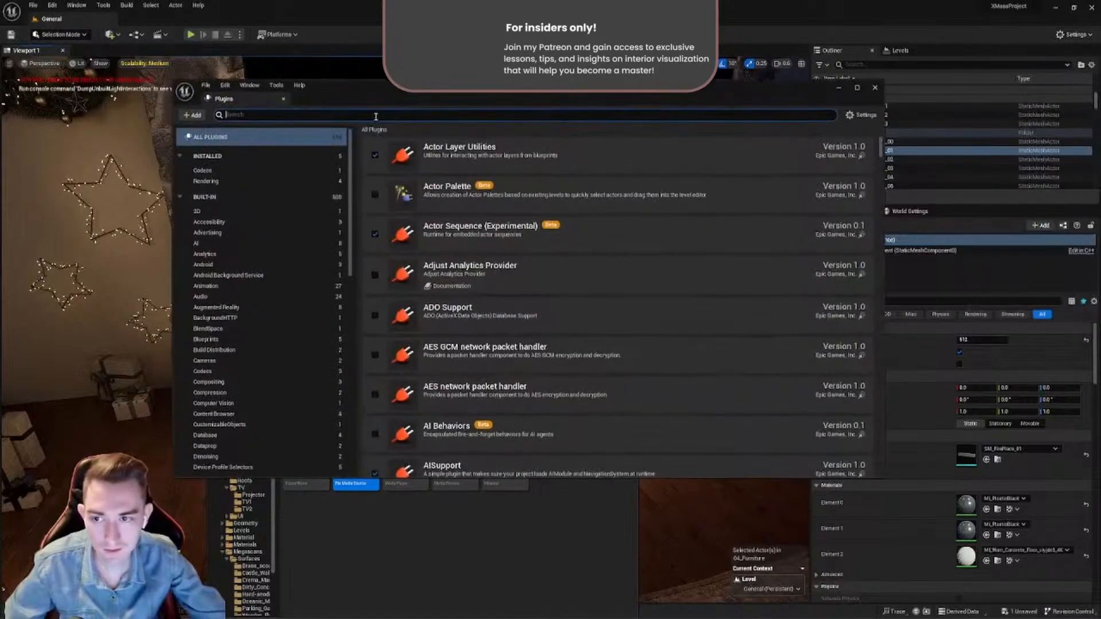
{"action": "type", "text": "ele"}
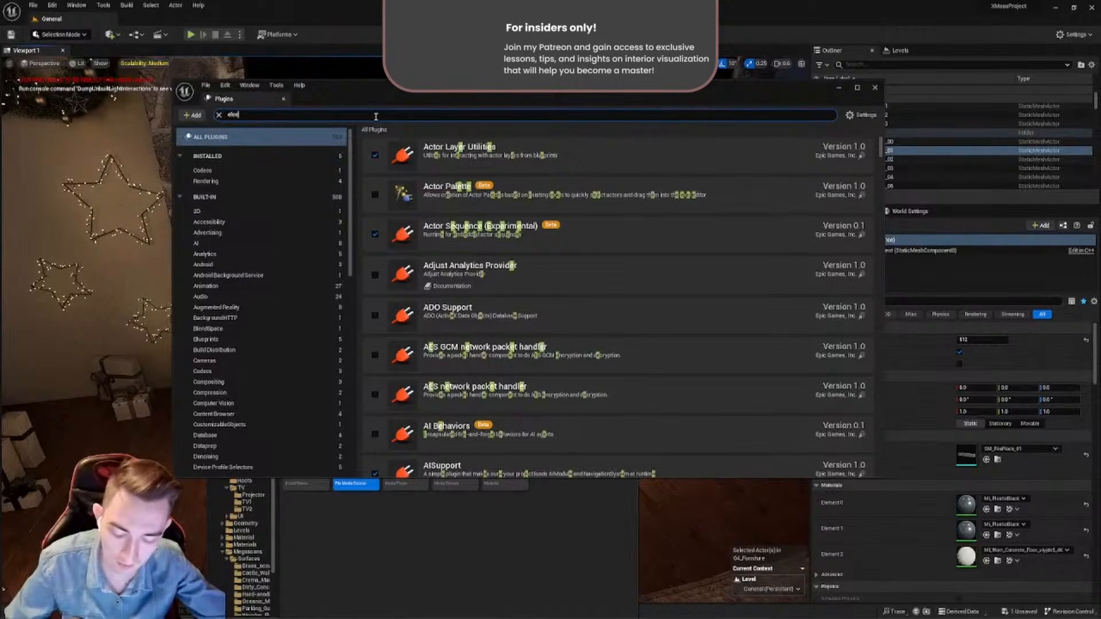
{"action": "type", "text": "ctra"}
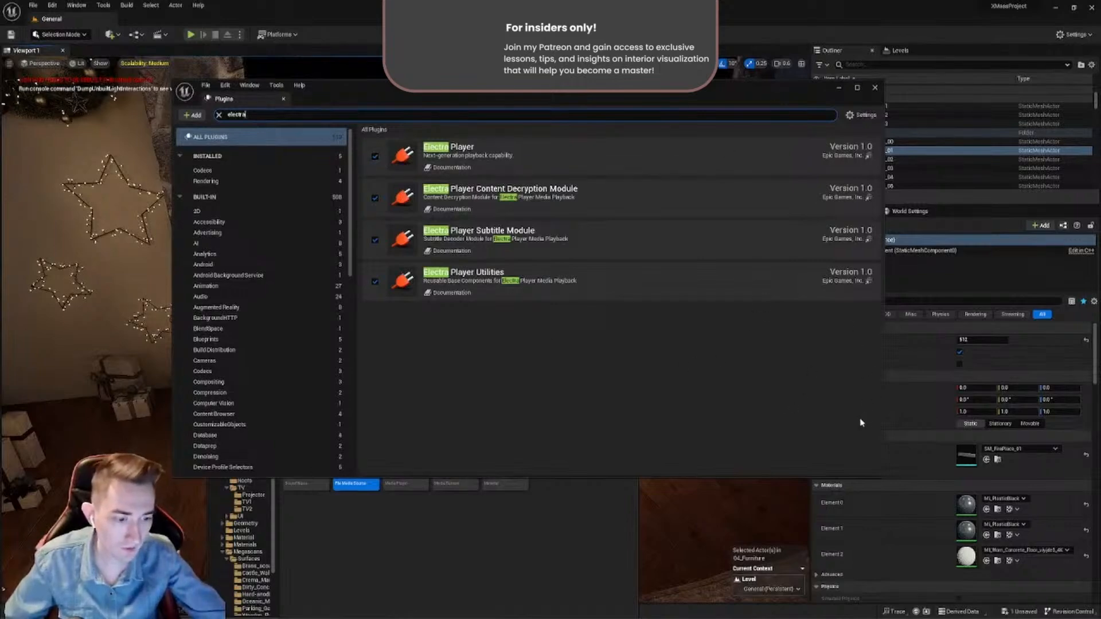
- Close the plugin list, and review the available Windows player overrides in the FireMediaSource asset without changing its Electra Player setting
{"action": "left_click", "coordinate": [876, 87]}
{"action": "left_click_drag", "start_coordinate": [528, 381], "coordinate": [613, 274]}
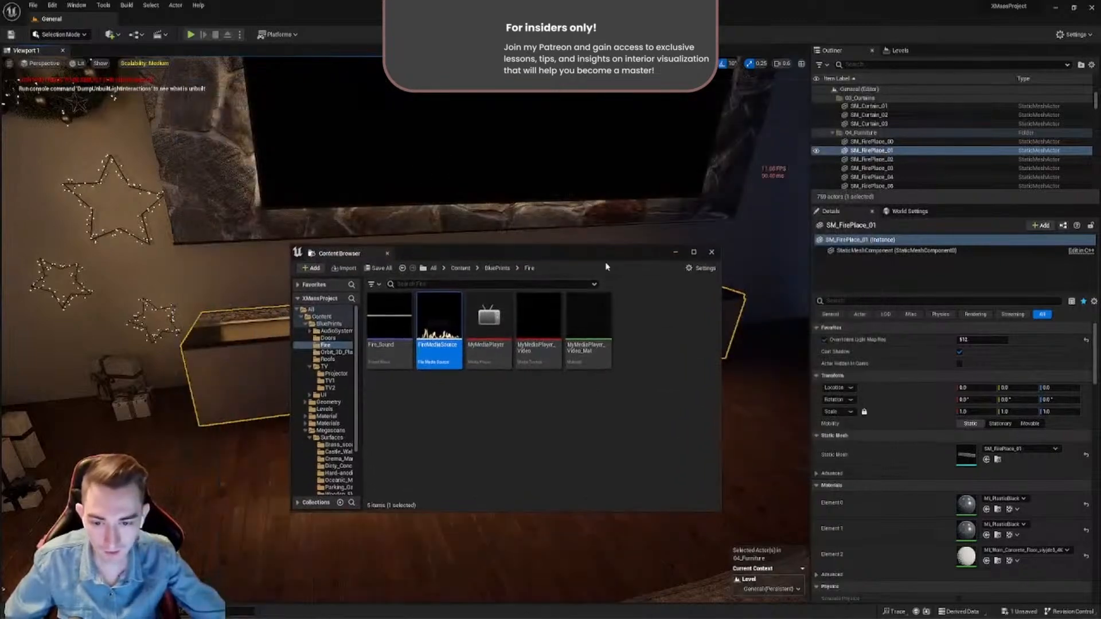
{"action": "double_click", "coordinate": [440, 344]}
{"action": "left_click_drag", "start_coordinate": [489, 136], "coordinate": [857, 202]}
{"action": "left_click_drag", "start_coordinate": [494, 253], "coordinate": [365, 277]}
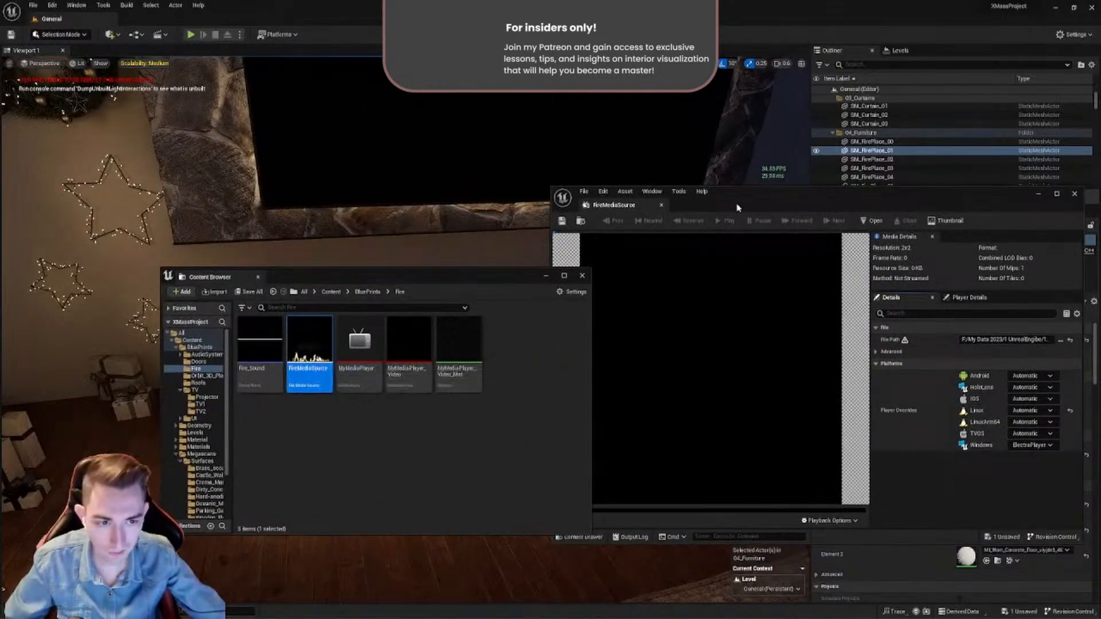
{"action": "left_click_drag", "start_coordinate": [745, 198], "coordinate": [512, 193]}
{"action": "left_click", "coordinate": [797, 440]}
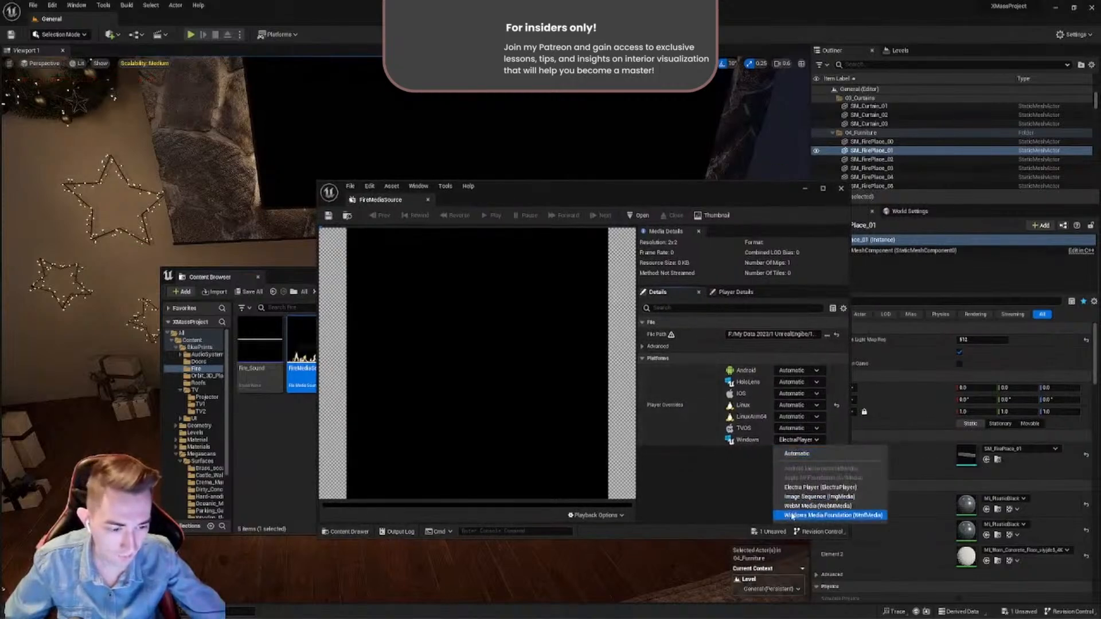
{"action": "left_click", "coordinate": [753, 482]}
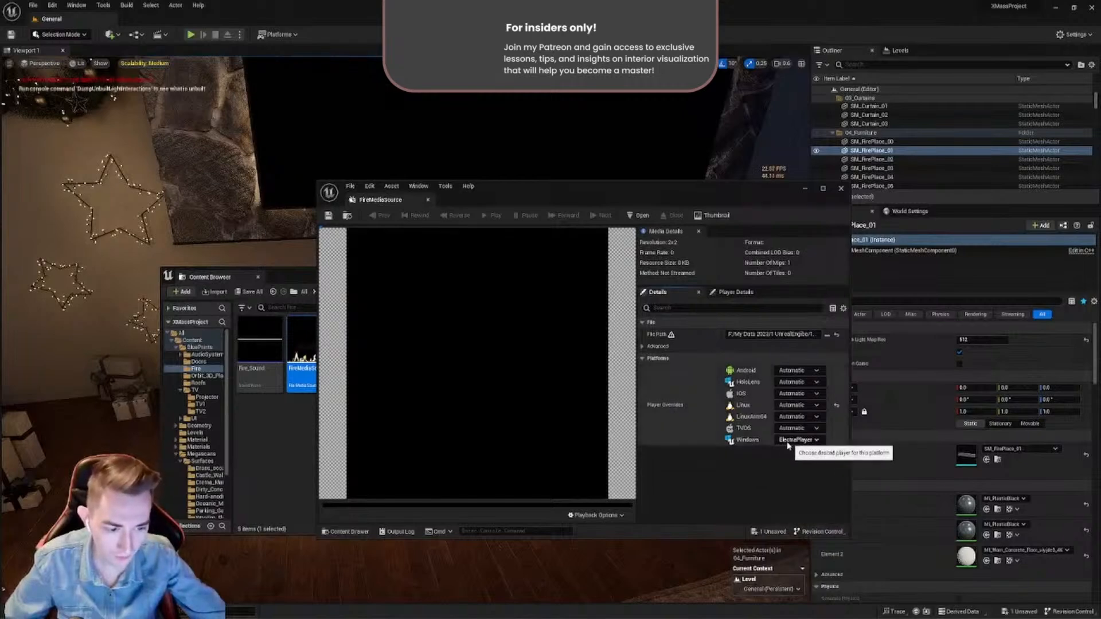
{"action": "left_click", "coordinate": [428, 200]}
- Open the MyMediaPlayer asset from the Fire folder for a brief look and close it
{"action": "left_click_drag", "start_coordinate": [401, 281], "coordinate": [405, 467]}
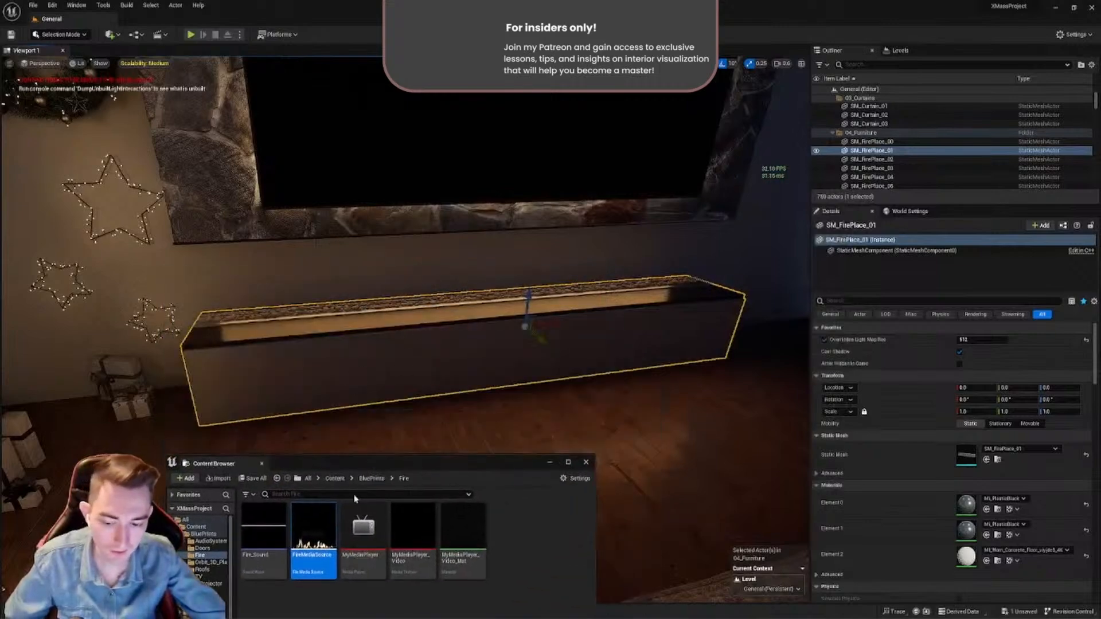
{"action": "right_click_drag", "start_coordinate": [431, 368], "coordinate": [539, 347]}
{"action": "left_click_drag", "start_coordinate": [386, 469], "coordinate": [423, 381]}
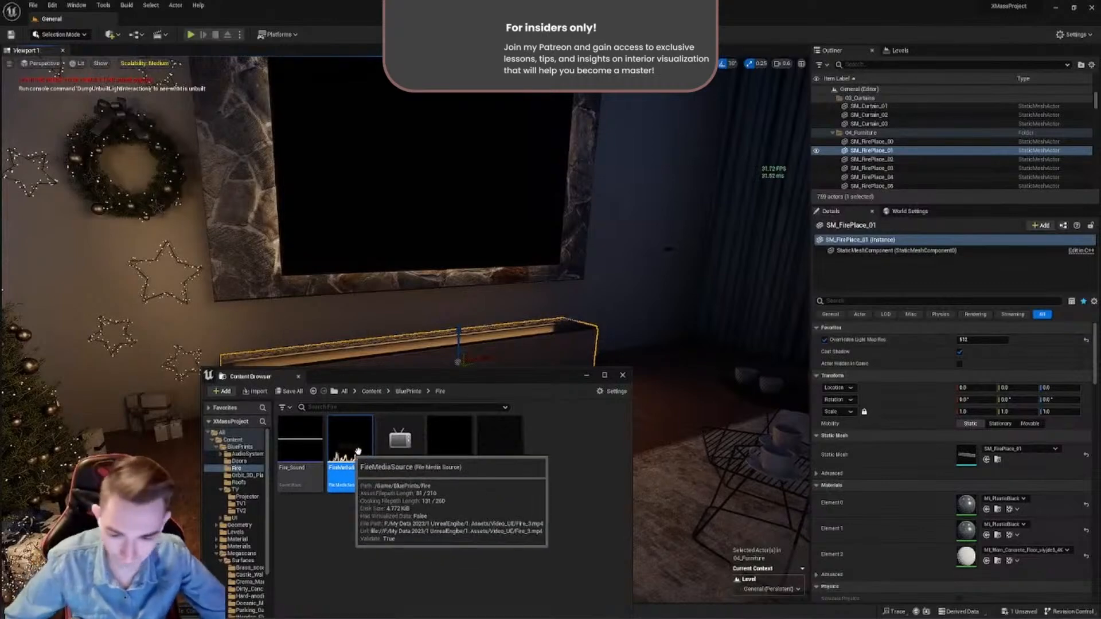
{"action": "double_click", "coordinate": [405, 487]}
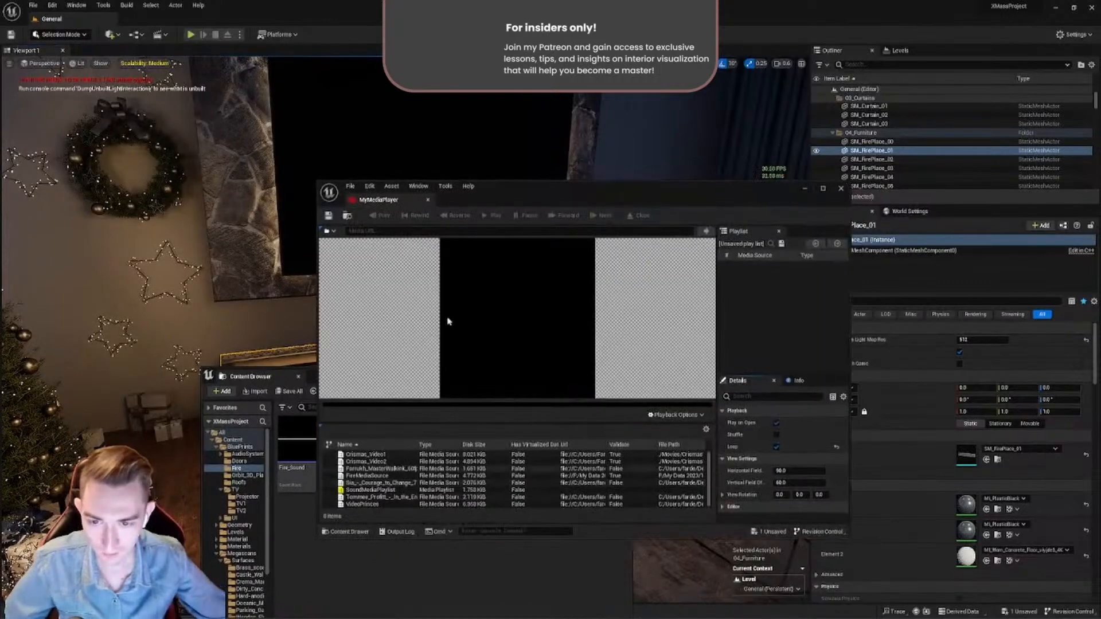
{"action": "left_click", "coordinate": [432, 205]}
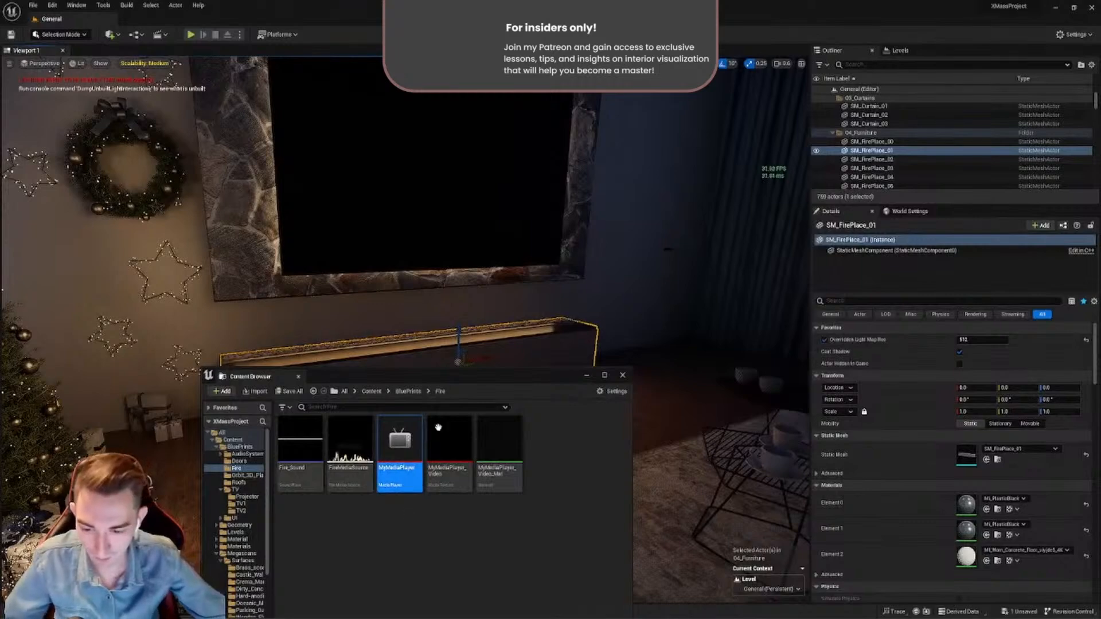
- Create a subfolder named Fire inside the BluePrints Fire folder and open it
{"action": "left_click_drag", "start_coordinate": [470, 378], "coordinate": [509, 266]}
{"action": "key", "text": "alt+Left"}
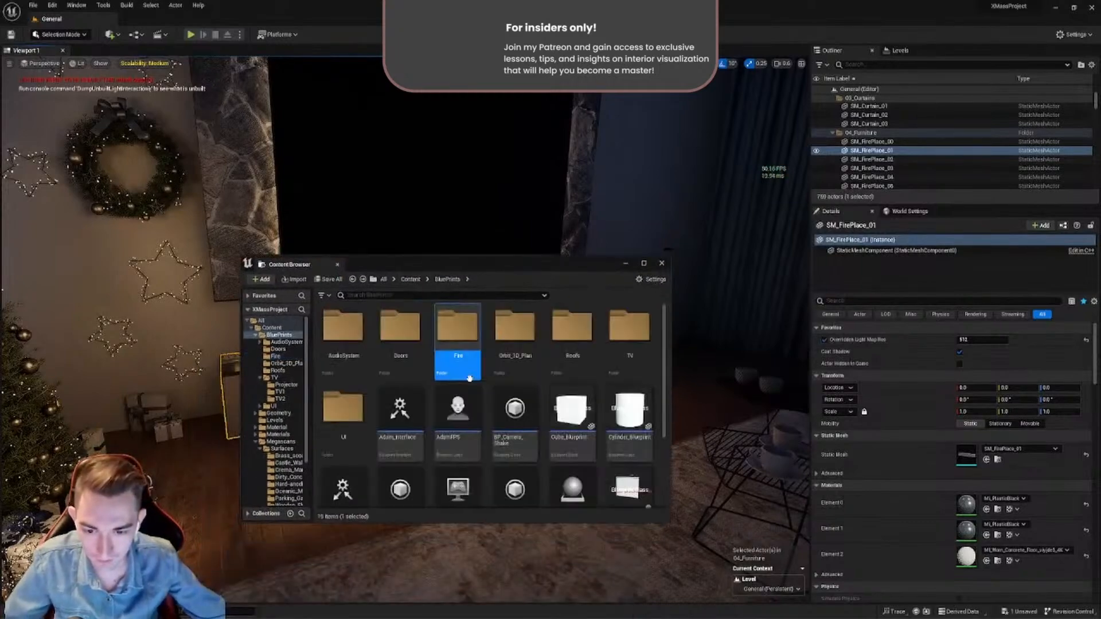
{"action": "double_click", "coordinate": [451, 358]}
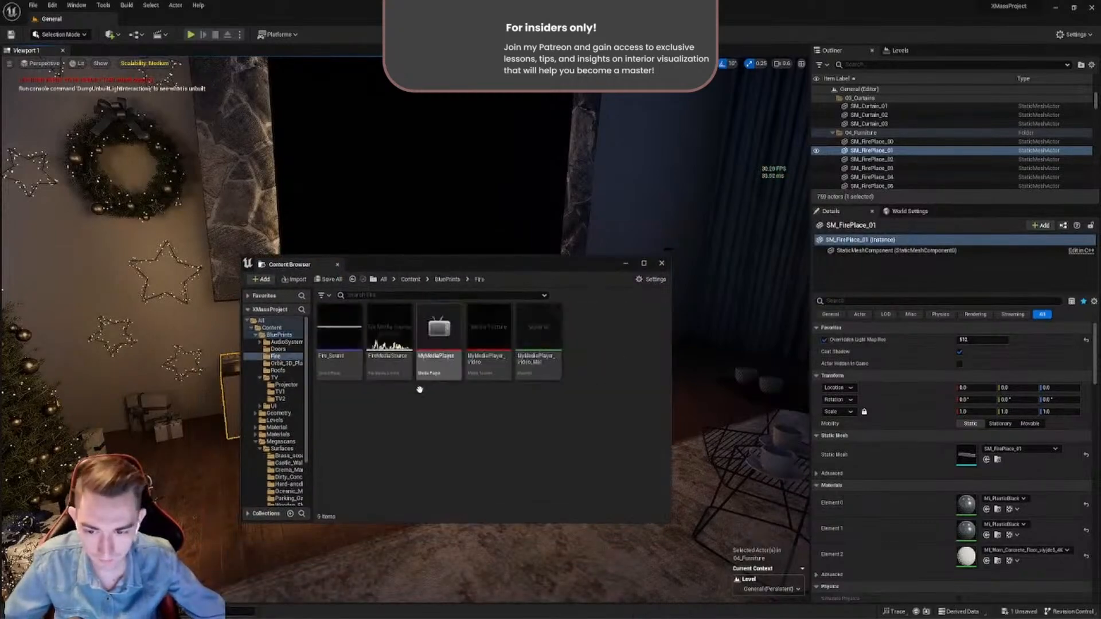
{"action": "right_click", "coordinate": [419, 409]}
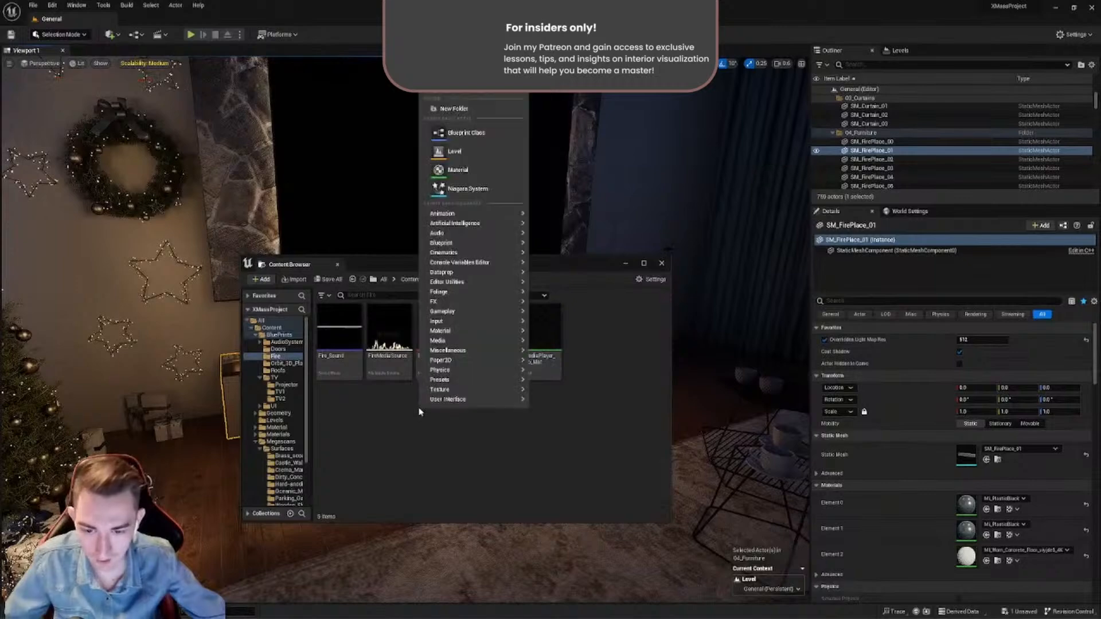
{"action": "left_click", "coordinate": [455, 109]}
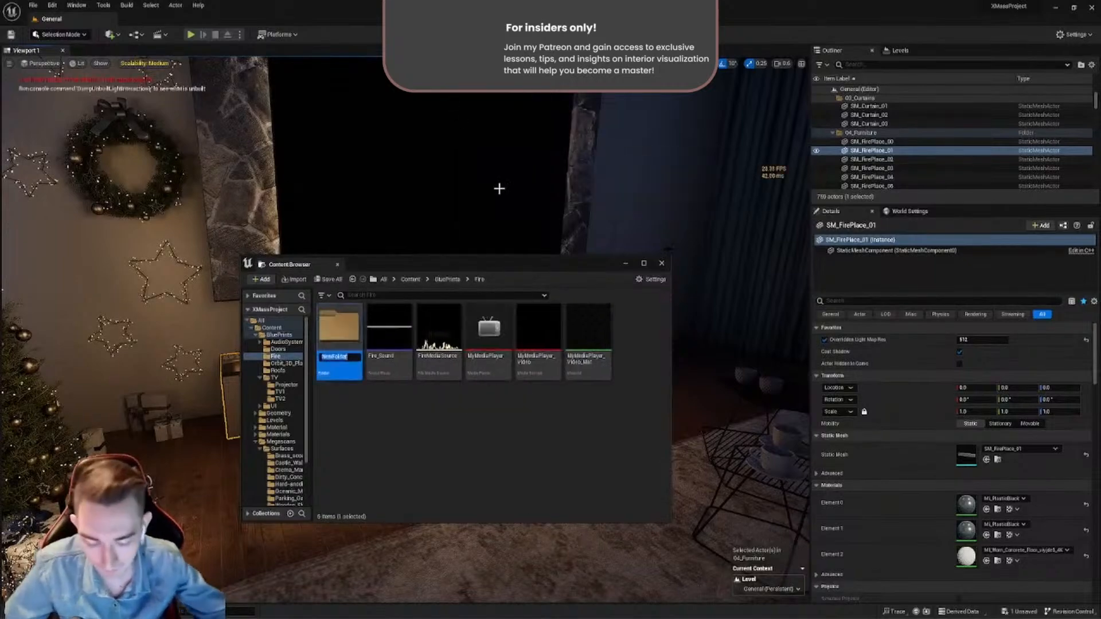
{"action": "type", "text": "Fire"}
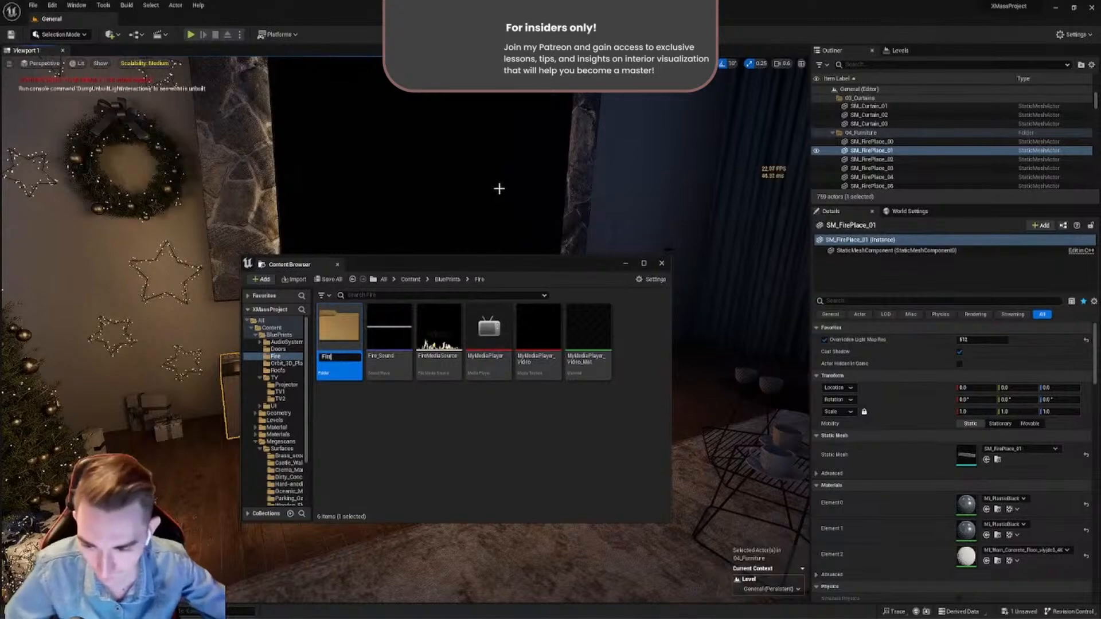
{"action": "key", "text": "Return"}
{"action": "key", "text": "Return"}
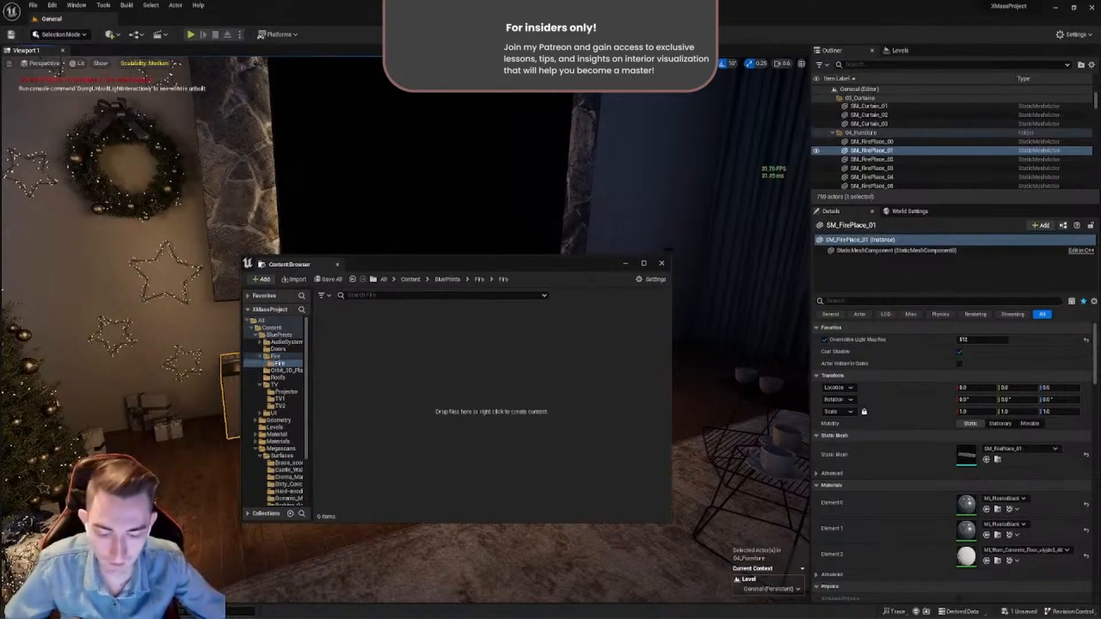
- Import the video Fire_3.mp4 from the project's Content/Movies folder on disk into the new, empty Fire subfolder
{"action": "mouse_move", "coordinate": [494, 618]}
{"action": "left_click", "coordinate": [494, 582]}
{"action": "left_click", "coordinate": [645, 426]}
{"action": "key", "text": "alt+Left"}
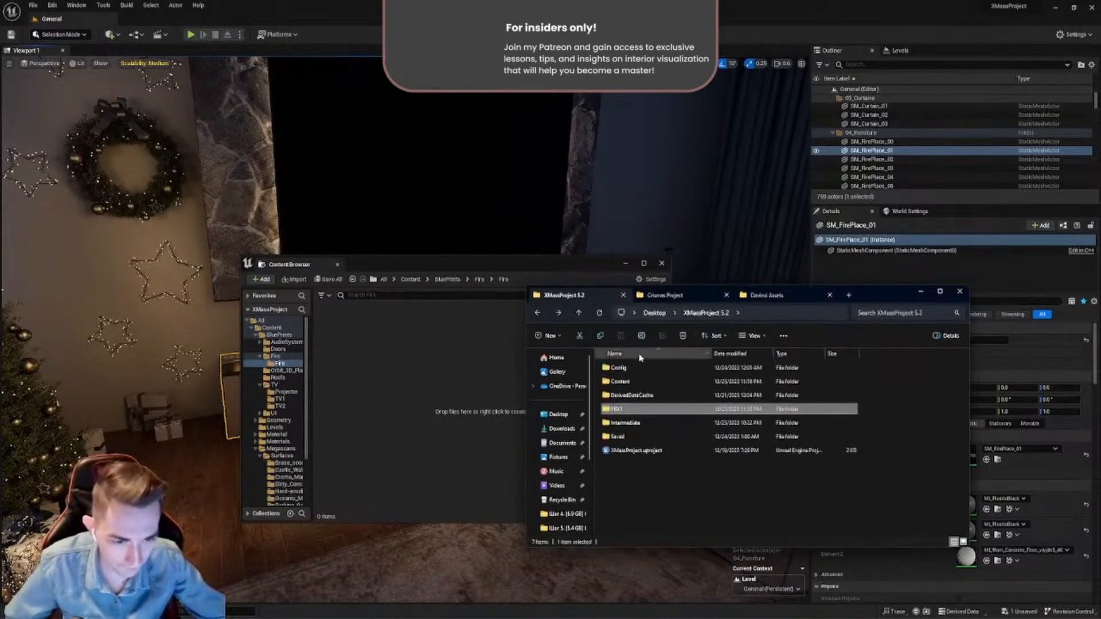
{"action": "left_click_drag", "start_coordinate": [453, 266], "coordinate": [313, 284]}
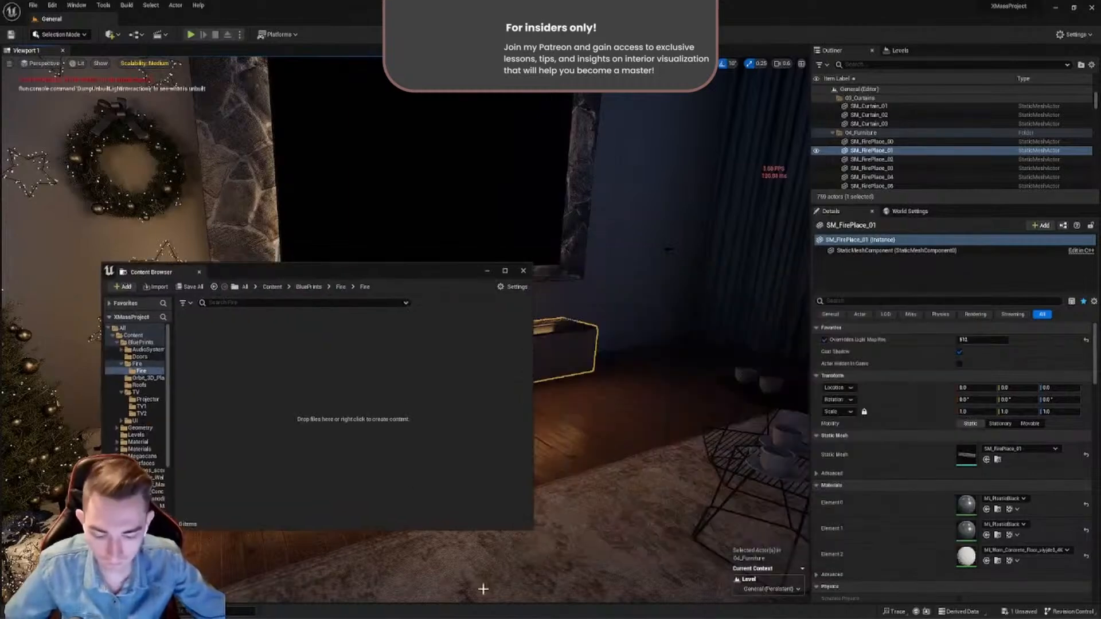
{"action": "left_click", "coordinate": [483, 588]}
{"action": "left_click", "coordinate": [701, 367]}
{"action": "left_click_drag", "start_coordinate": [701, 367], "coordinate": [331, 348]}
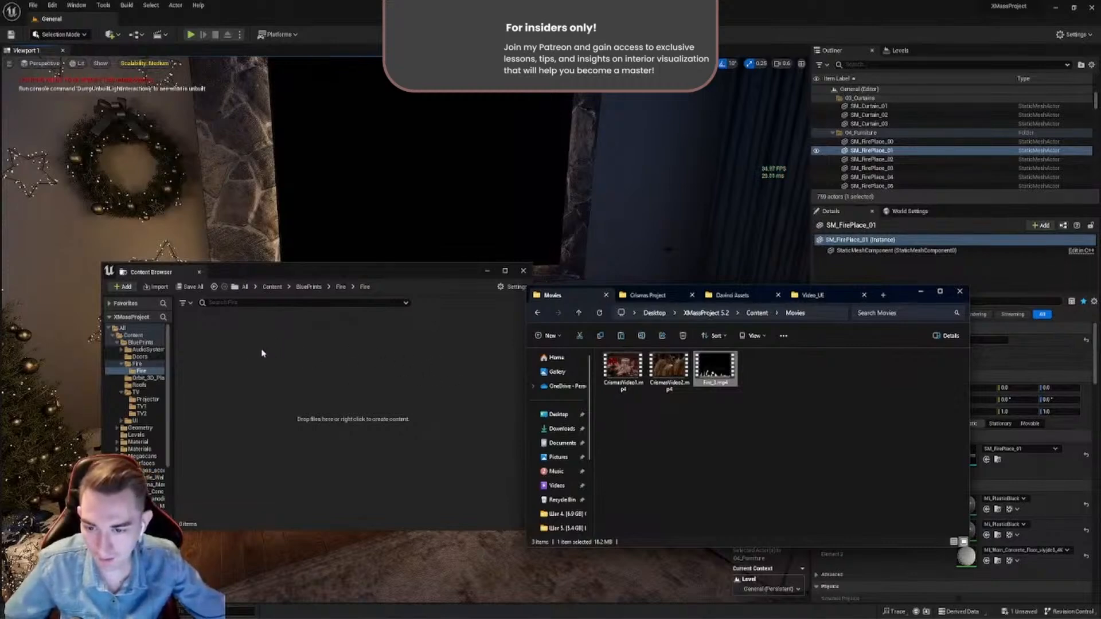
{"action": "left_click_drag", "start_coordinate": [344, 272], "coordinate": [341, 296]}
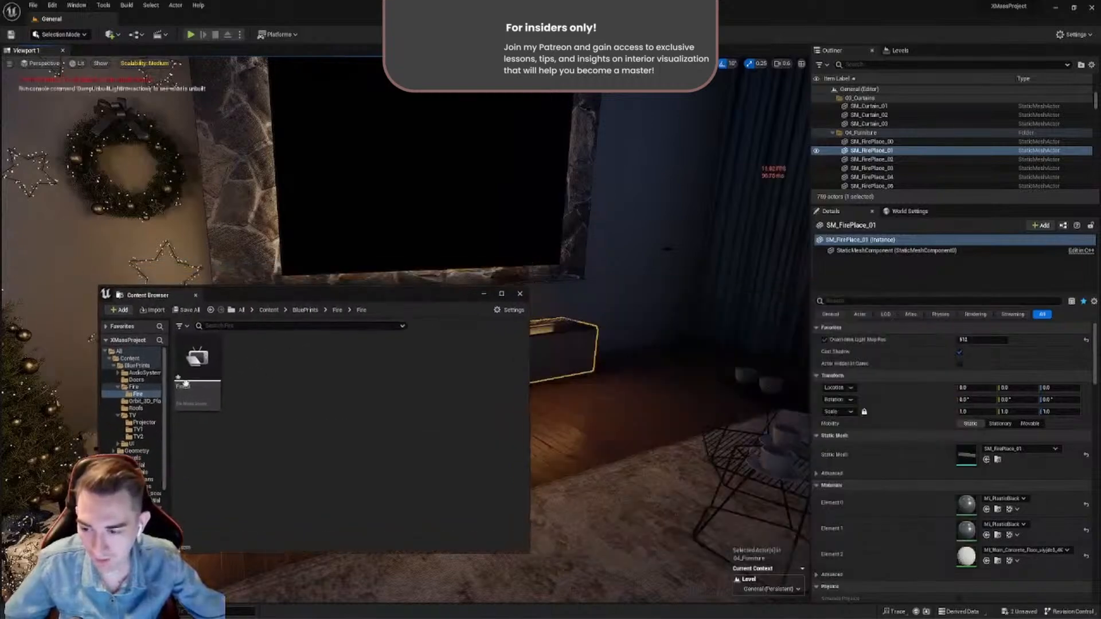
- Set the Windows player override of the Fire_3 media source to ElectraPlayer, then save and close the asset
{"action": "right_click", "coordinate": [276, 393]}
{"action": "double_click", "coordinate": [189, 387]}
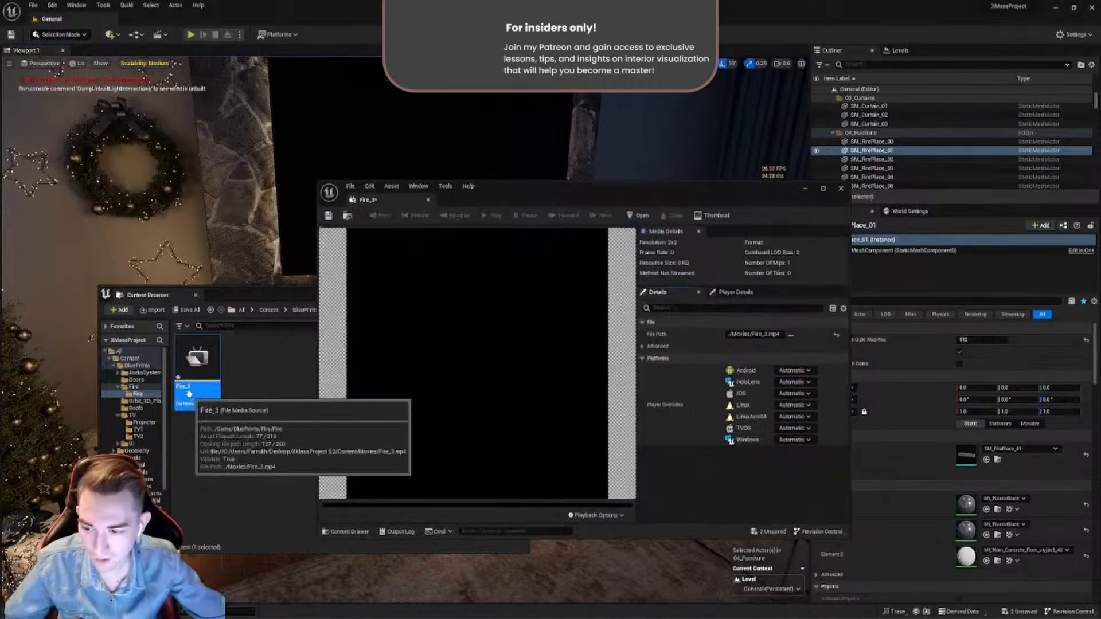
{"action": "left_click_drag", "start_coordinate": [557, 198], "coordinate": [495, 189]}
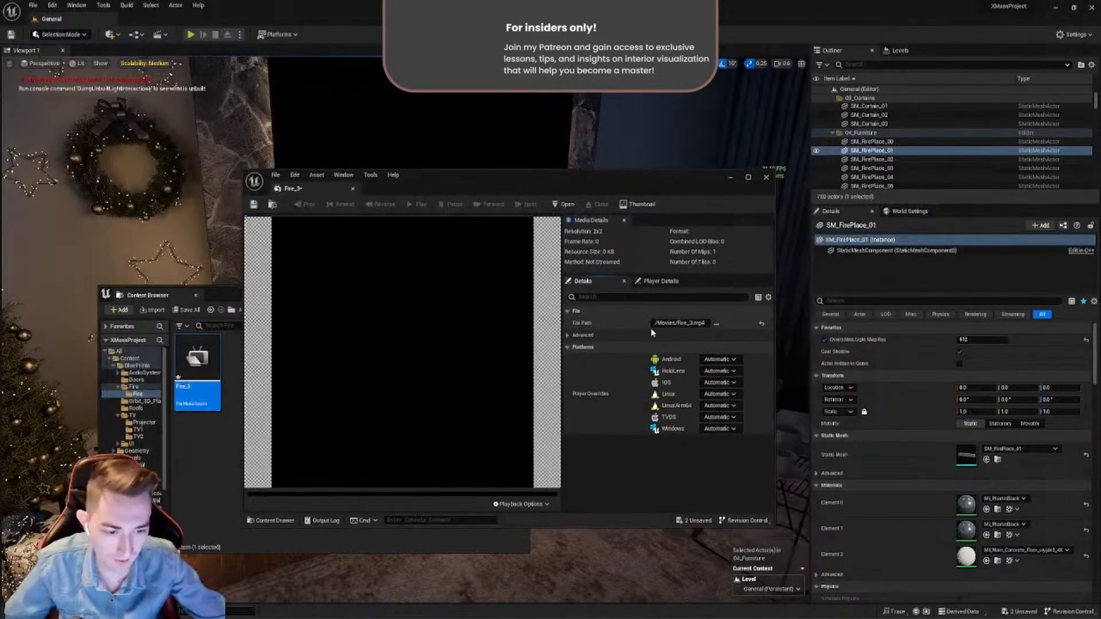
{"action": "left_click", "coordinate": [720, 429]}
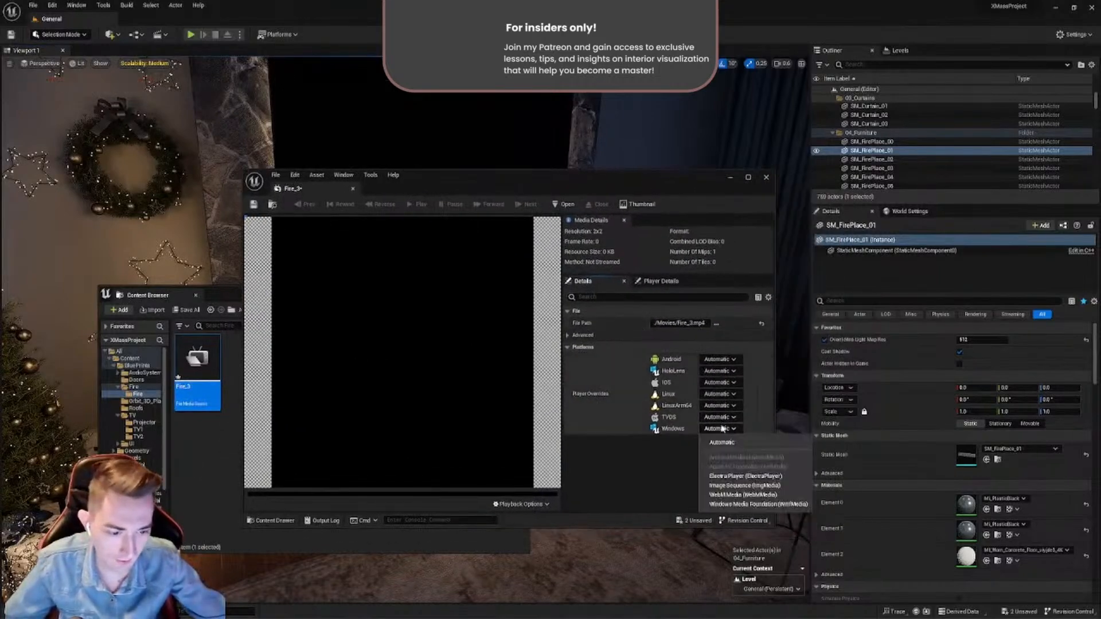
{"action": "left_click", "coordinate": [727, 477]}
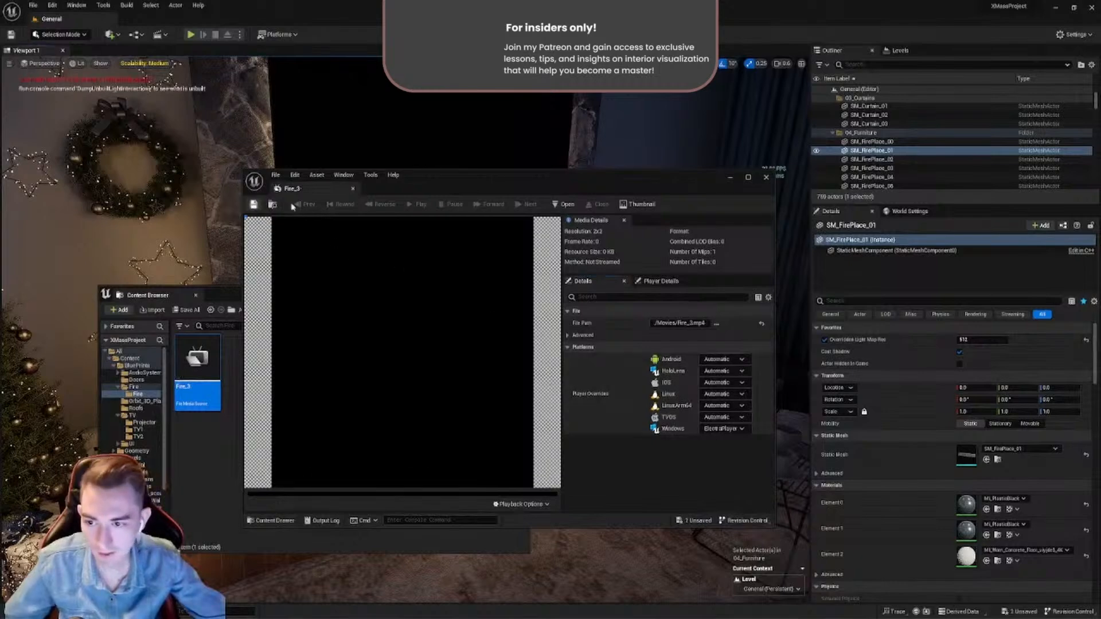
{"action": "left_click", "coordinate": [353, 189]}
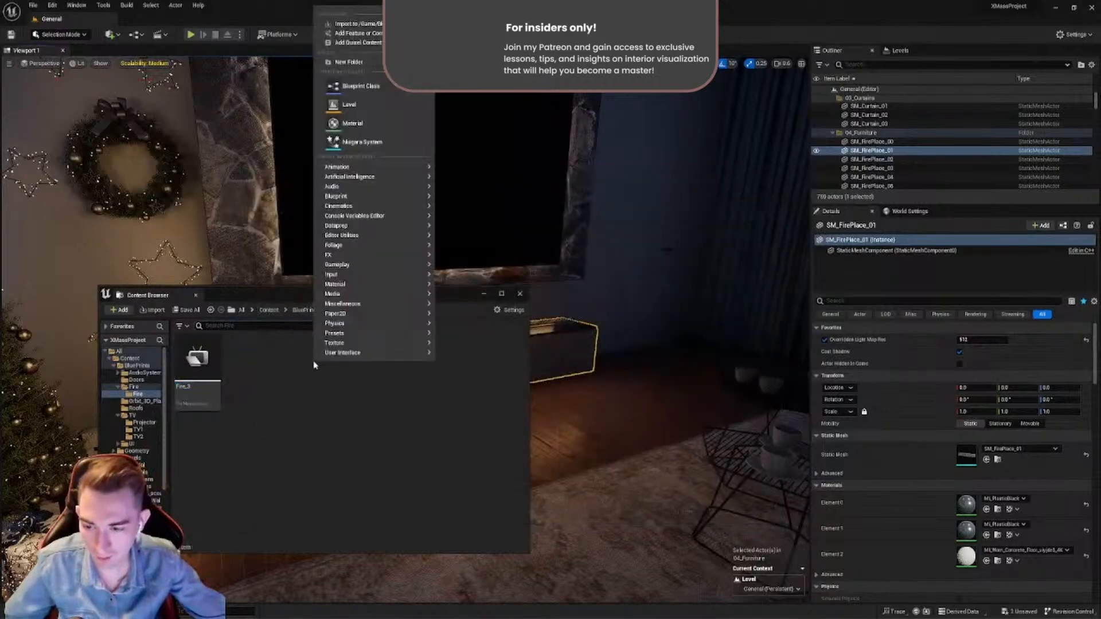
- Create a Media Player with a linked video output MediaTexture asset in the Fire subfolder and name it MP_FirePlace
{"action": "right_click", "coordinate": [315, 364]}
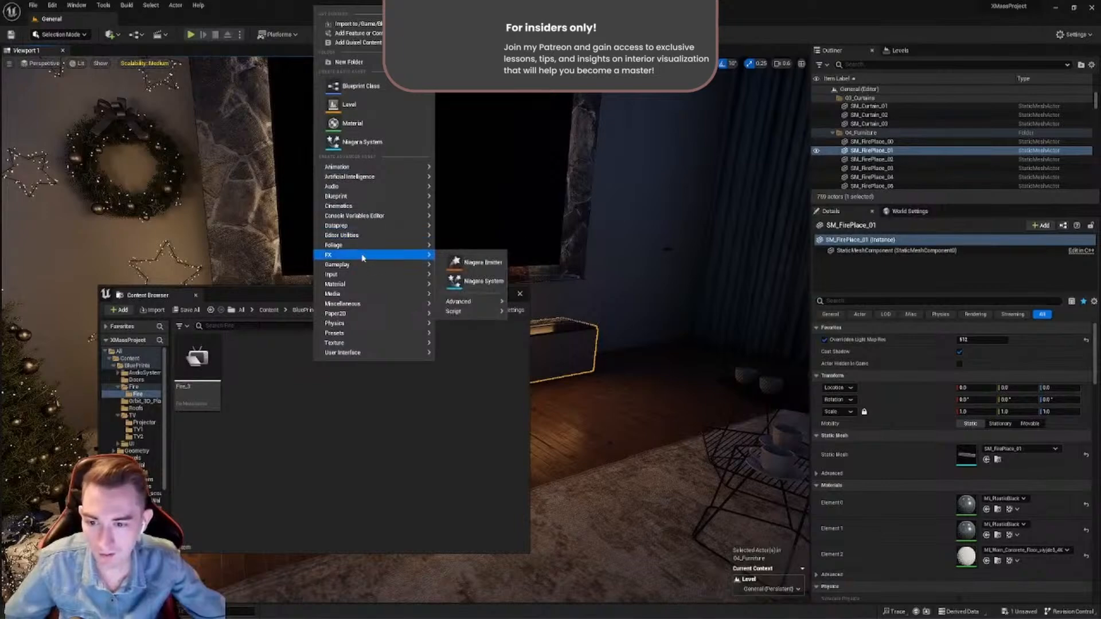
{"action": "mouse_move", "coordinate": [356, 228]}
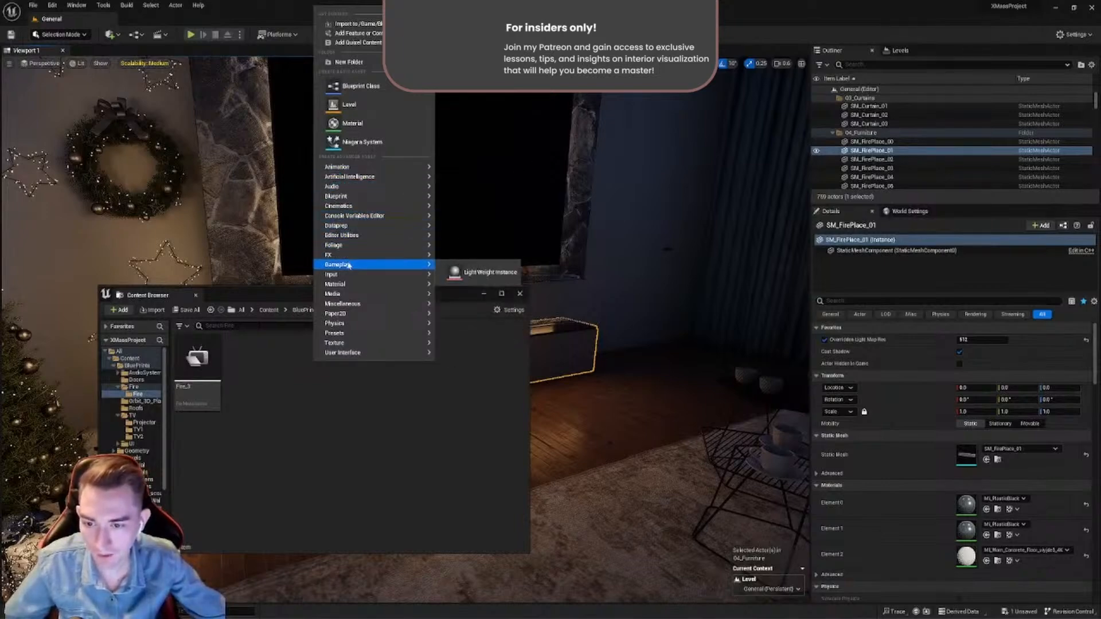
{"action": "mouse_move", "coordinate": [347, 254]}
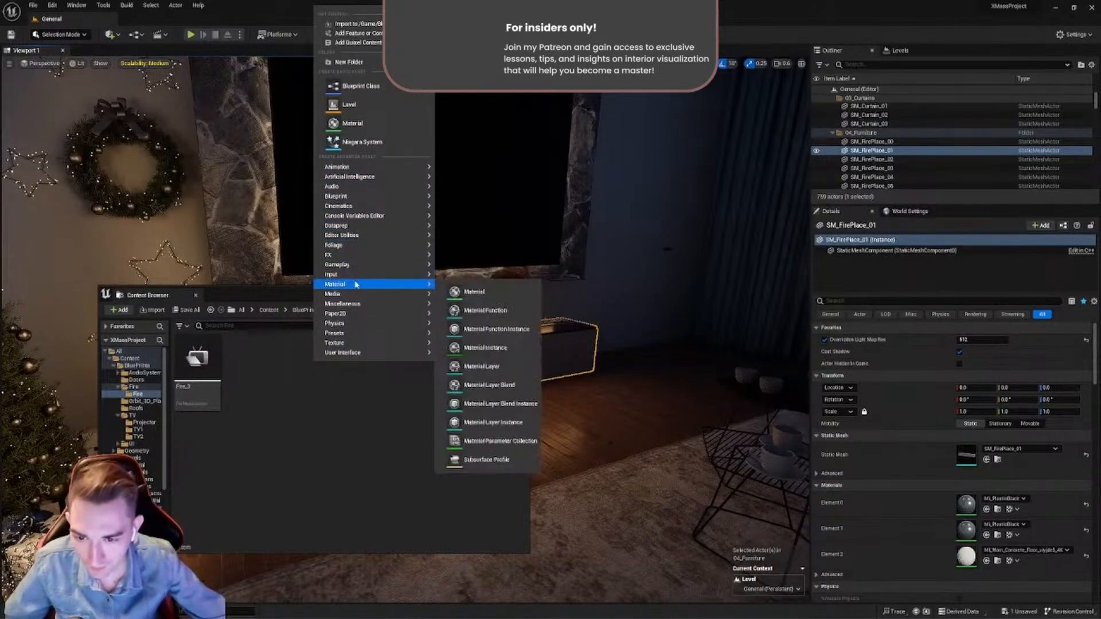
{"action": "mouse_move", "coordinate": [387, 296]}
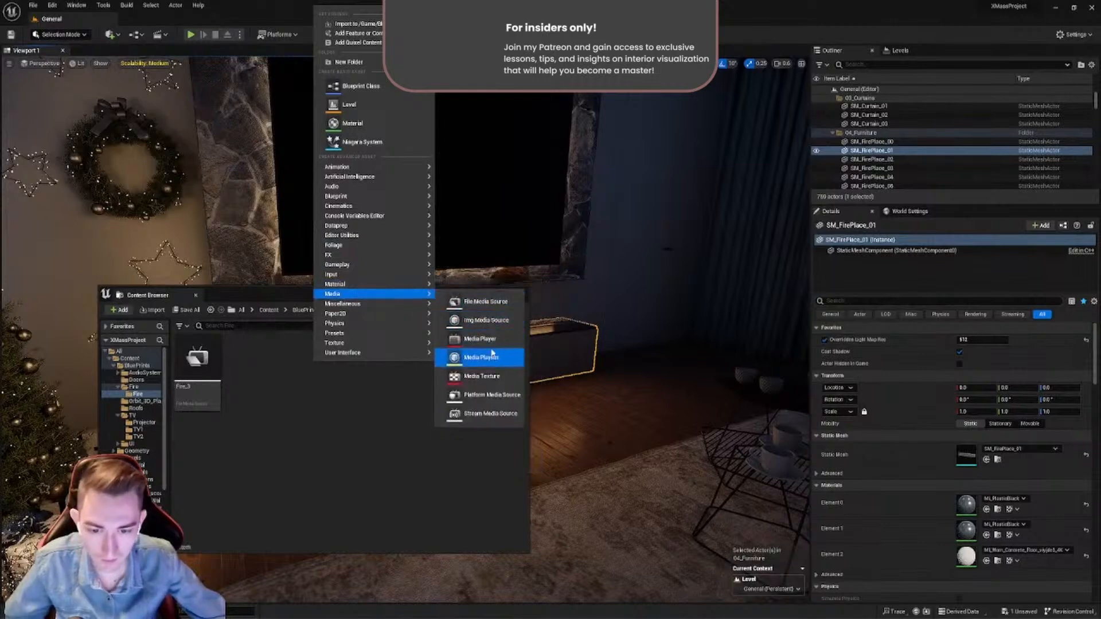
{"action": "left_click", "coordinate": [493, 346]}
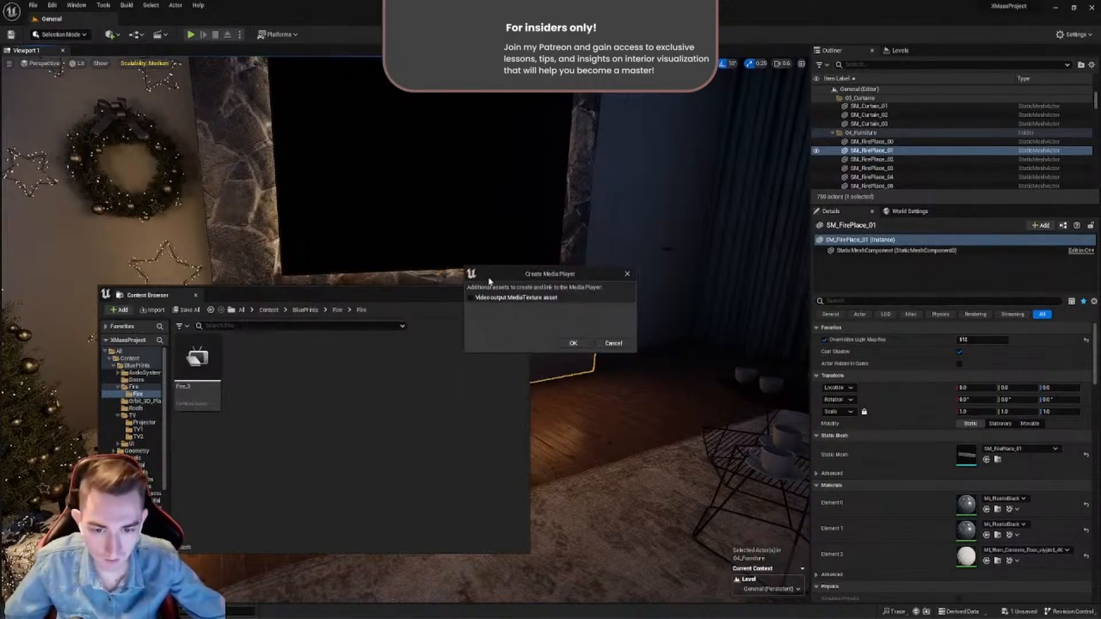
{"action": "left_click_drag", "start_coordinate": [489, 280], "coordinate": [395, 200]}
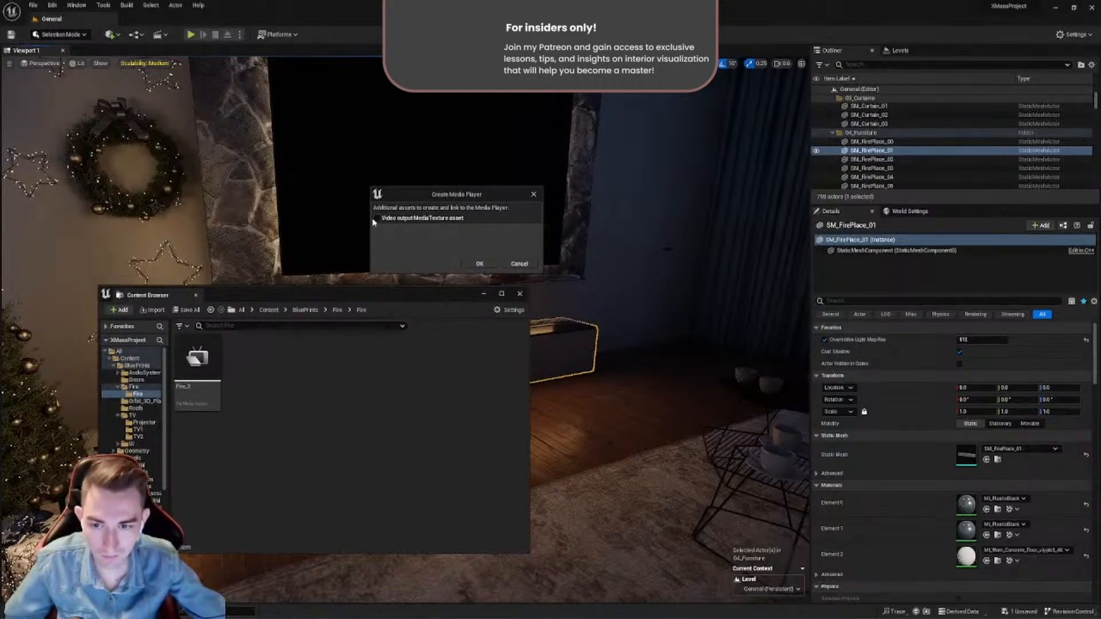
{"action": "left_click", "coordinate": [479, 263]}
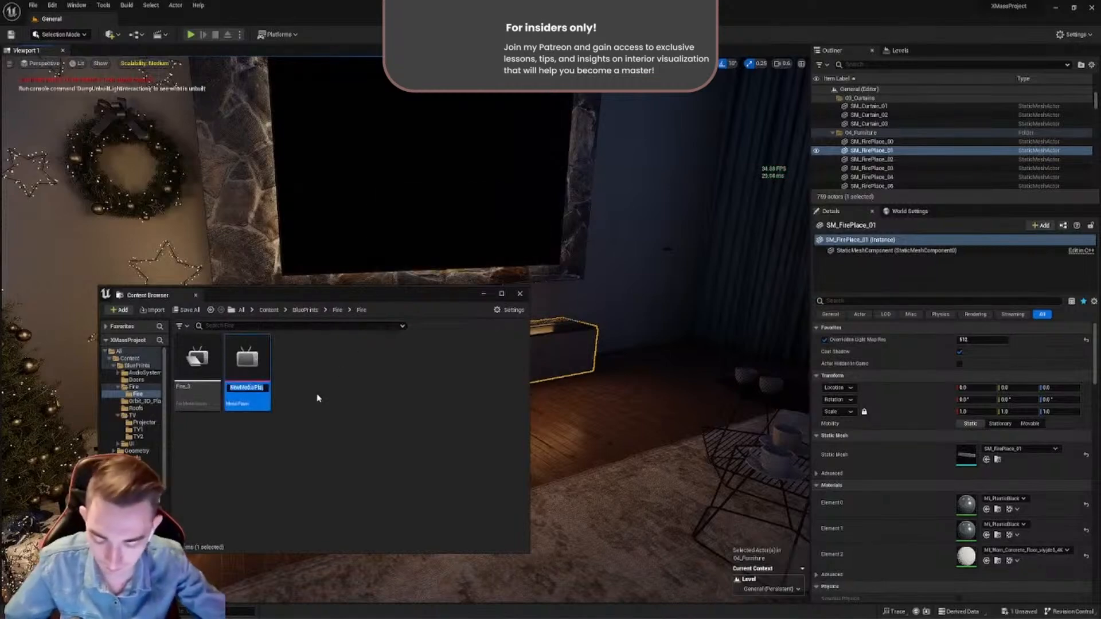
{"action": "type", "text": "M"}
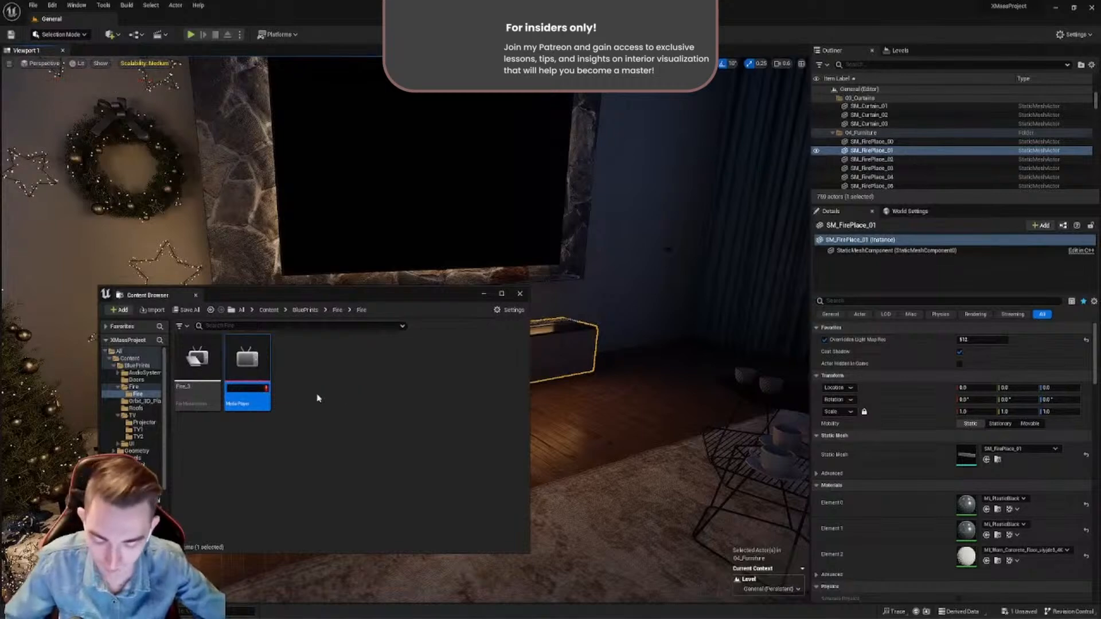
{"action": "type", "text": "P_FirePlace"}
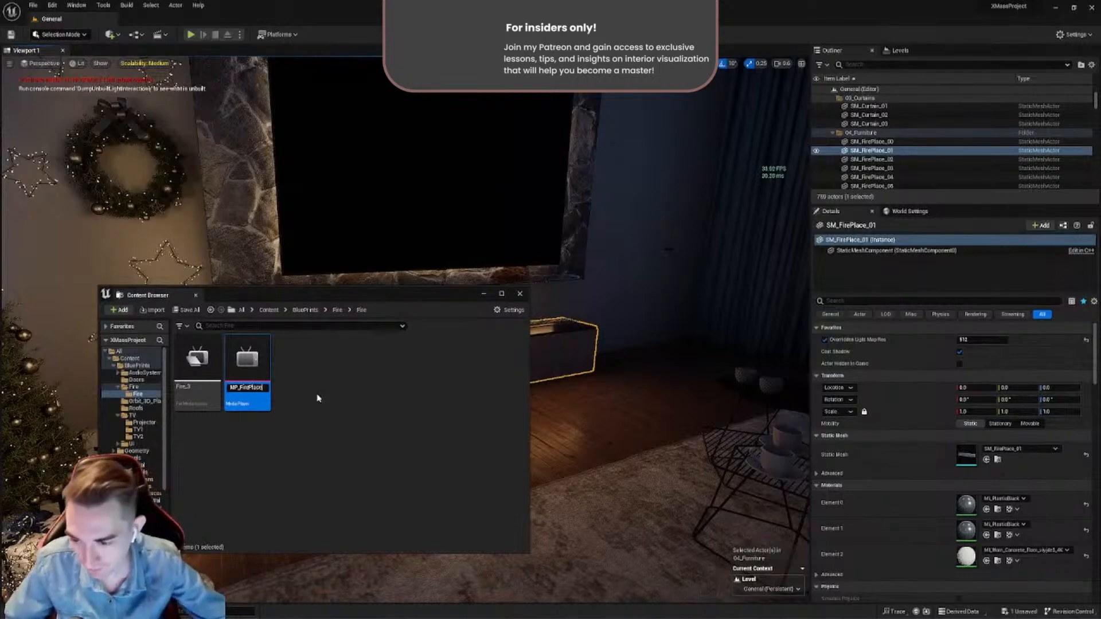
{"action": "key", "text": "Return"}
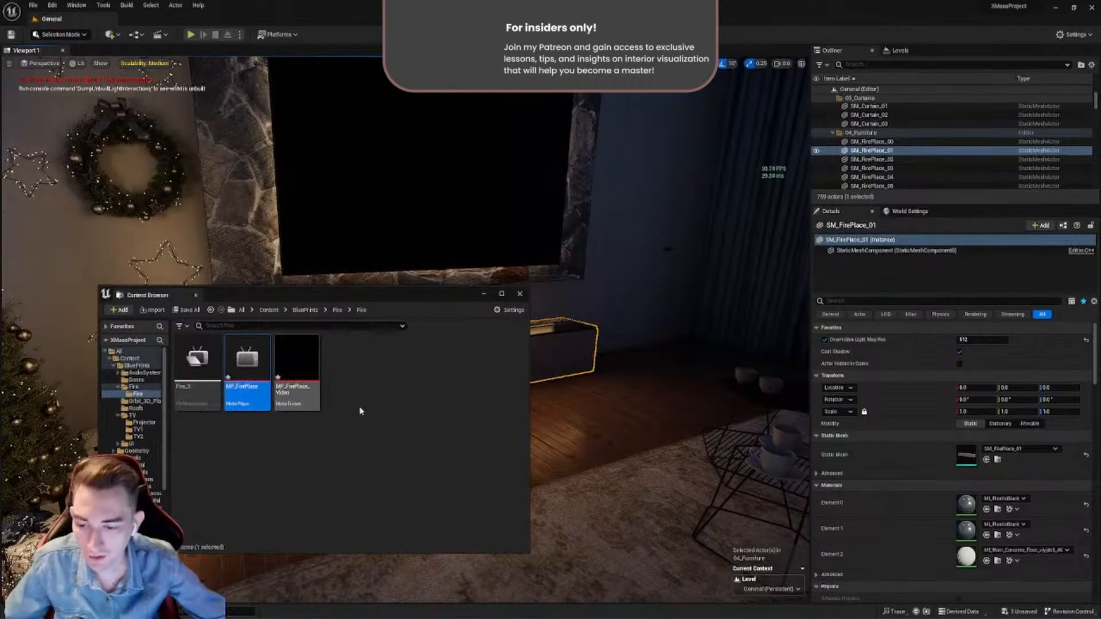
- Rename the video output media texture in the Fire subfolder as MT_FirePlace
{"action": "left_click", "coordinate": [284, 397]}
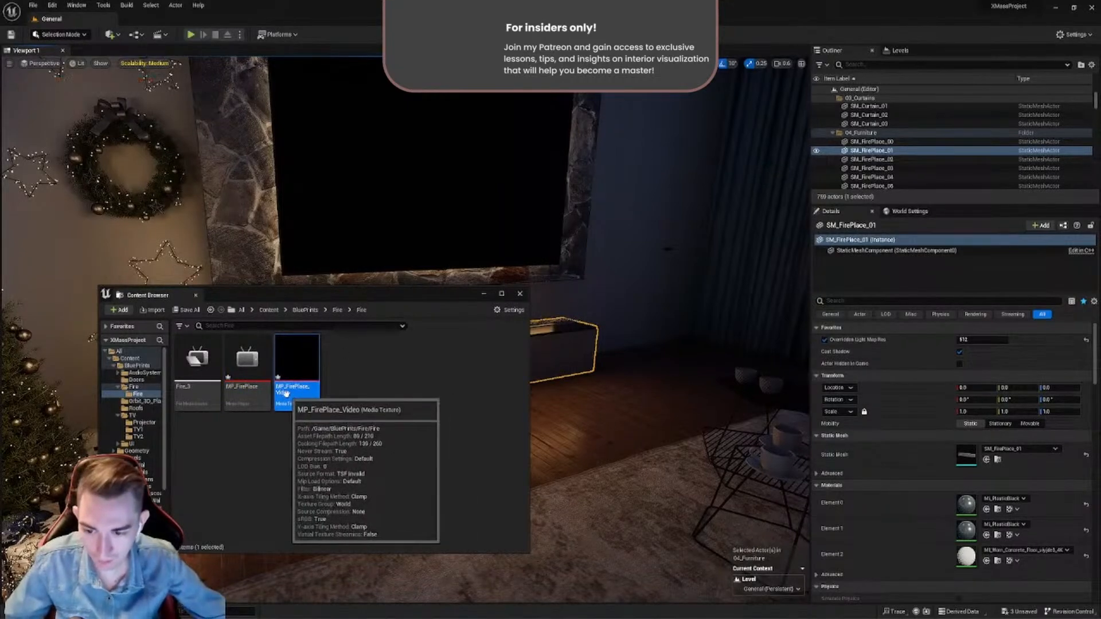
{"action": "left_click", "coordinate": [291, 393]}
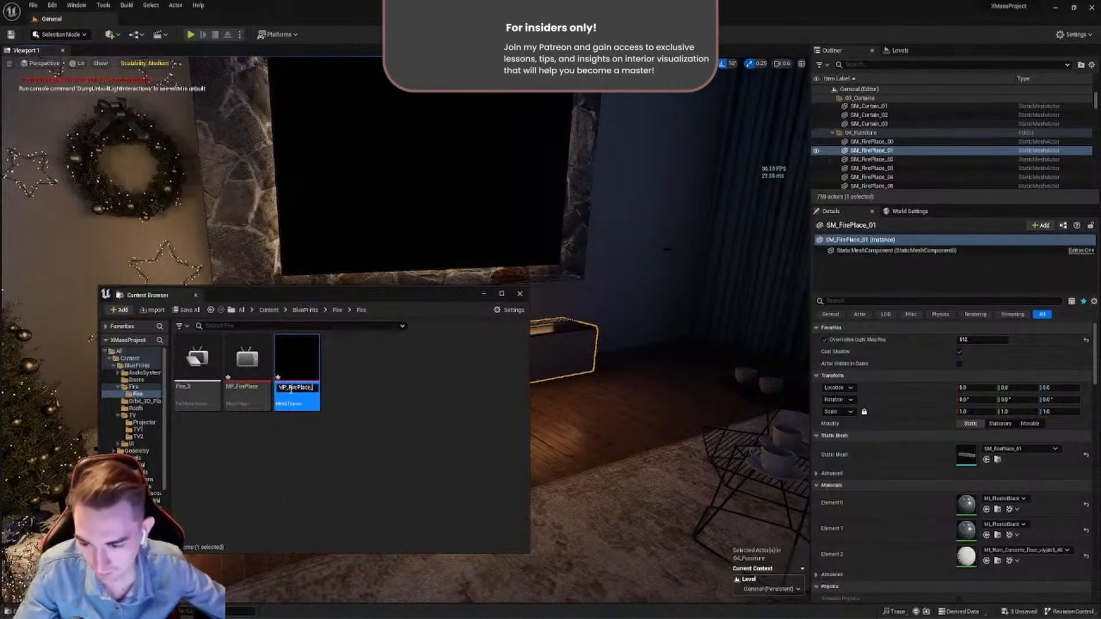
{"action": "key", "text": "BackSpace"}
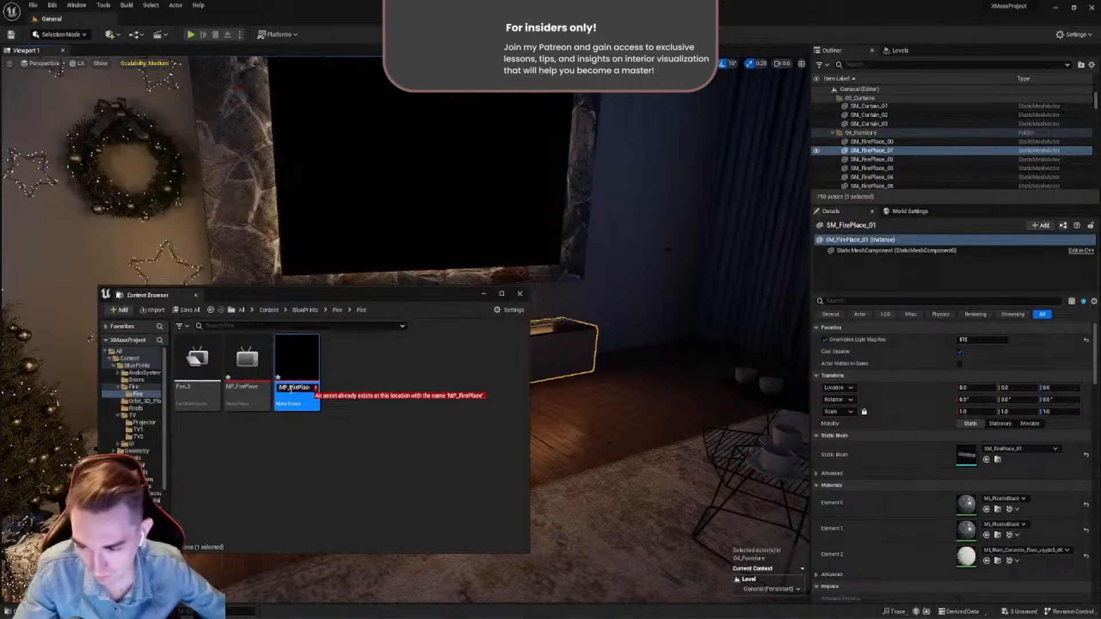
{"action": "key", "text": "BackSpace"}
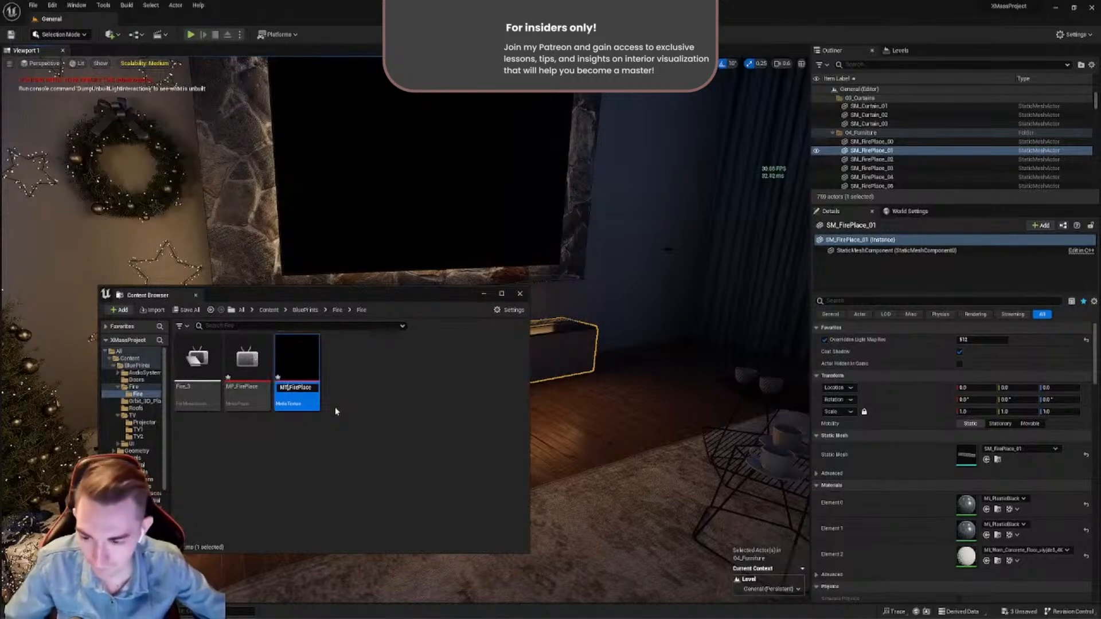
- Enable Auto Clear on the MT_FirePlace media texture, then save and close the asset
{"action": "double_click", "coordinate": [296, 373]}
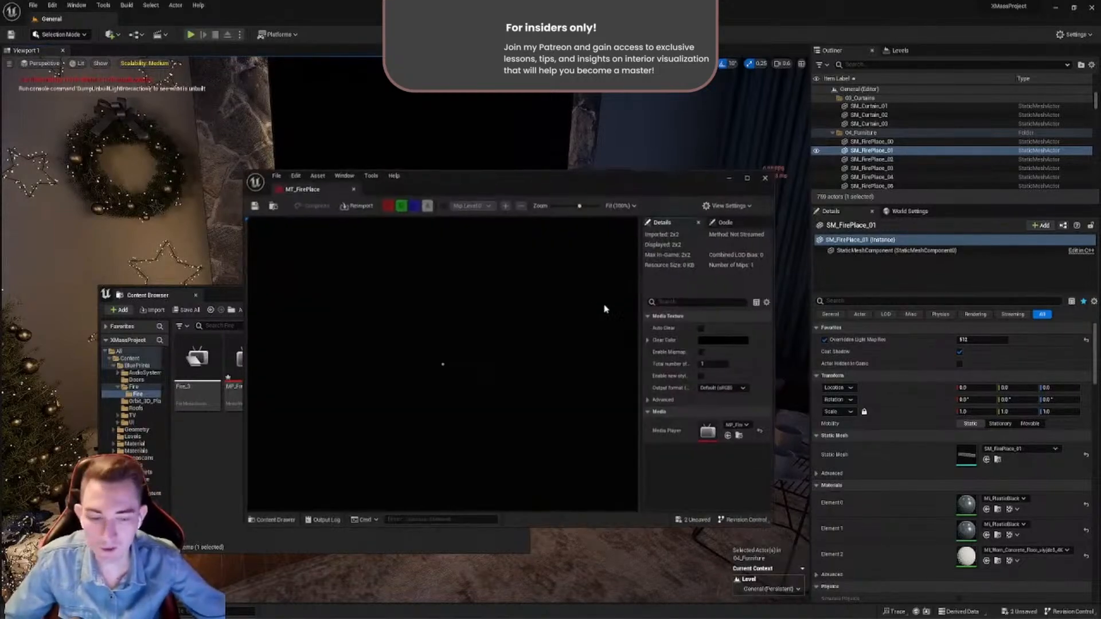
{"action": "left_click", "coordinate": [701, 329]}
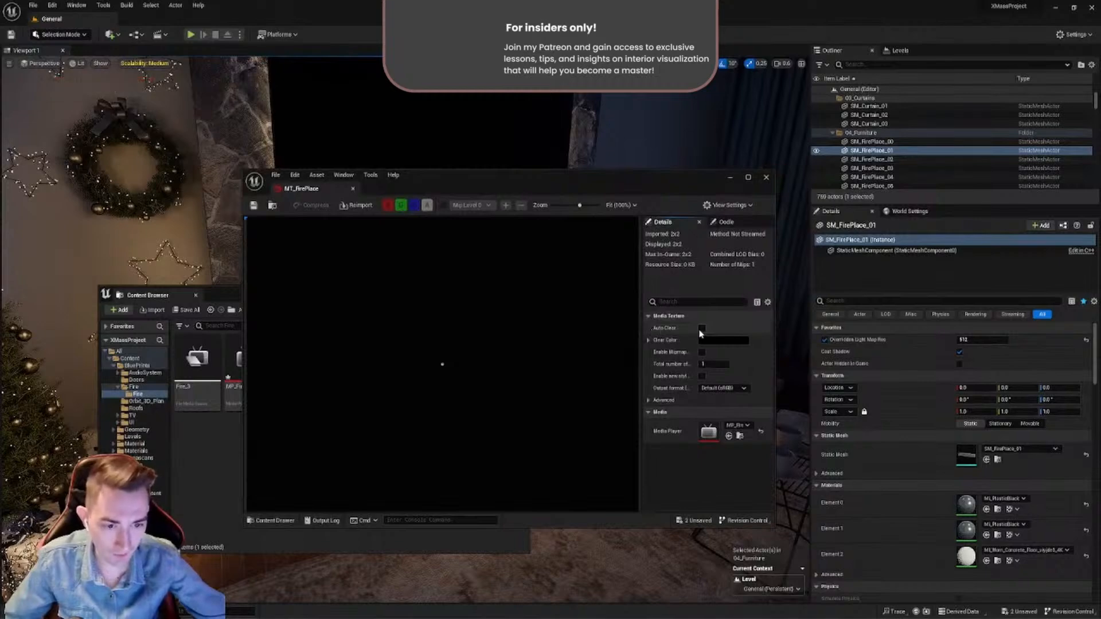
{"action": "left_click", "coordinate": [254, 206]}
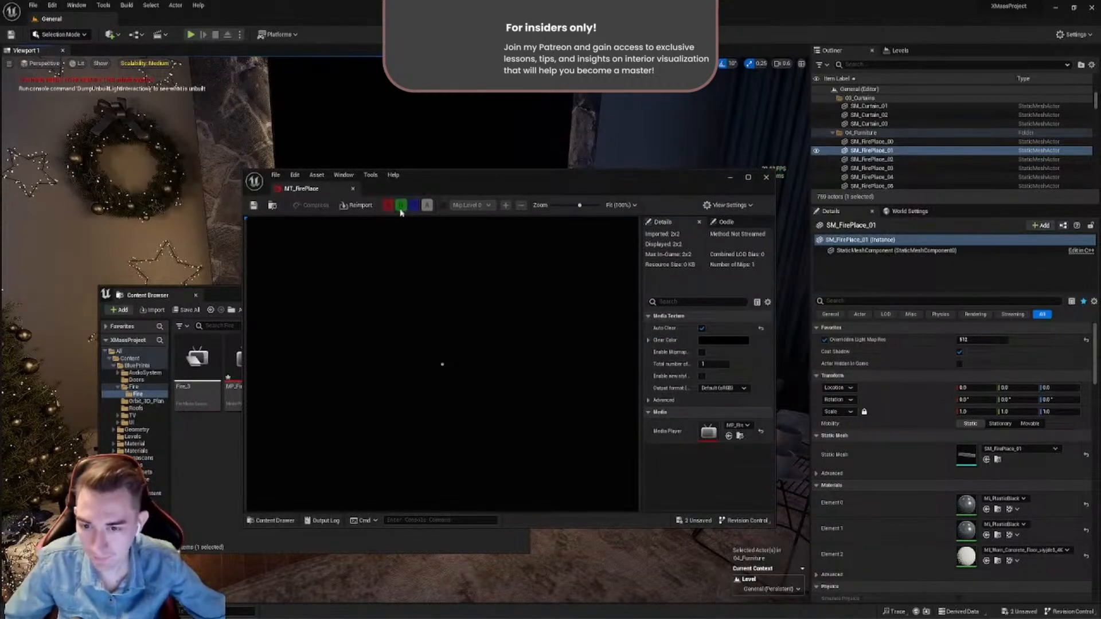
{"action": "left_click", "coordinate": [352, 188]}
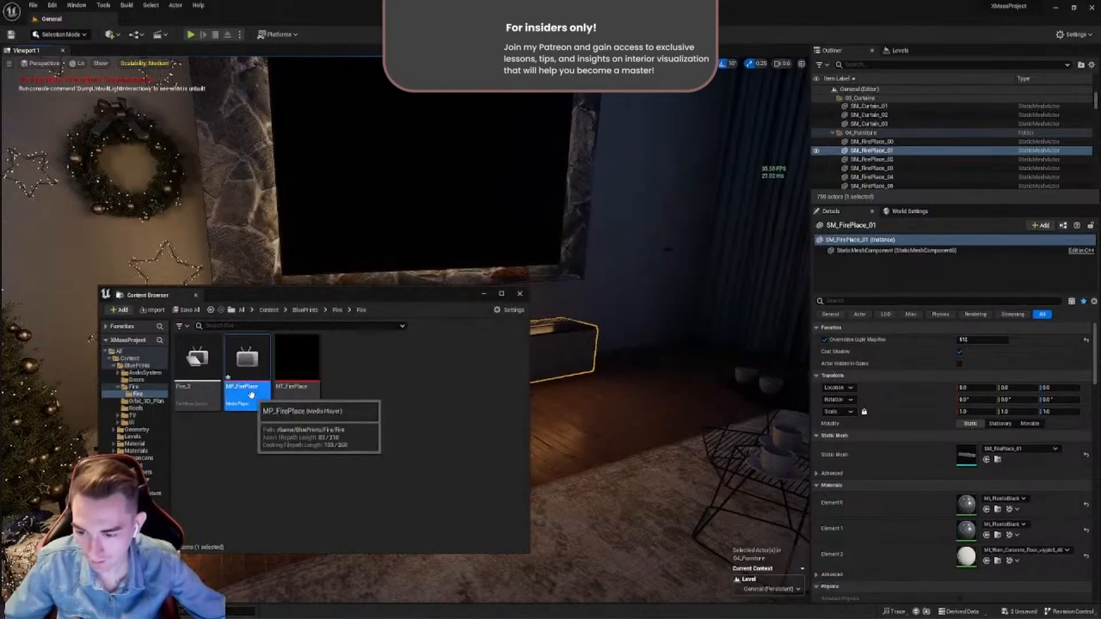
- Load Fire_3 in the MP_FirePlace media player and enable looping, then save and close the asset
{"action": "double_click", "coordinate": [247, 368]}
{"action": "left_click_drag", "start_coordinate": [452, 187], "coordinate": [566, 165]}
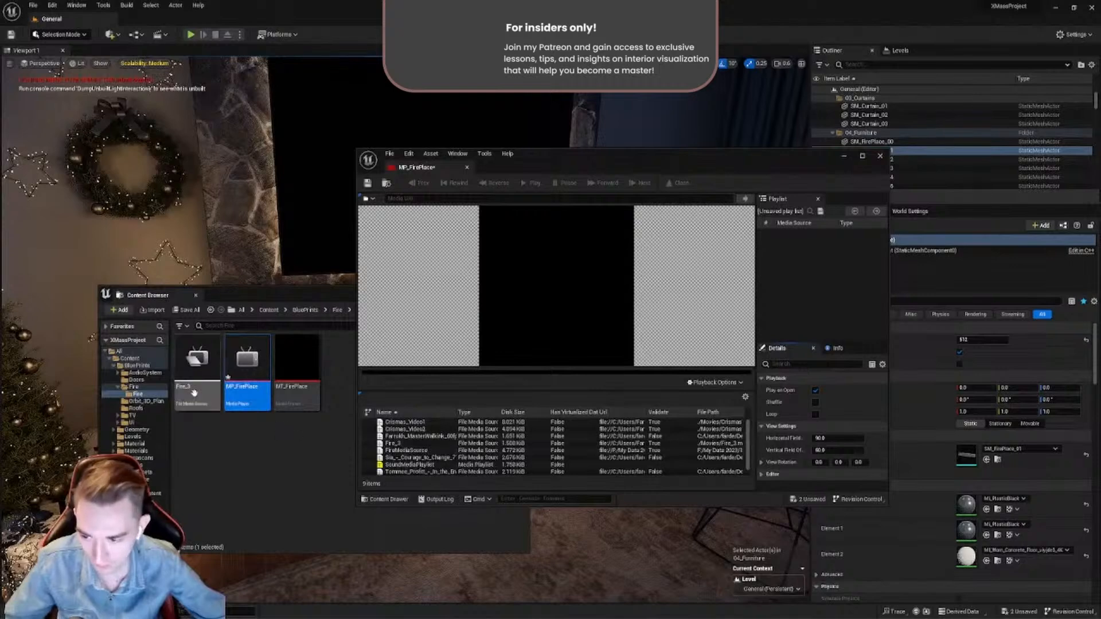
{"action": "double_click", "coordinate": [394, 443]}
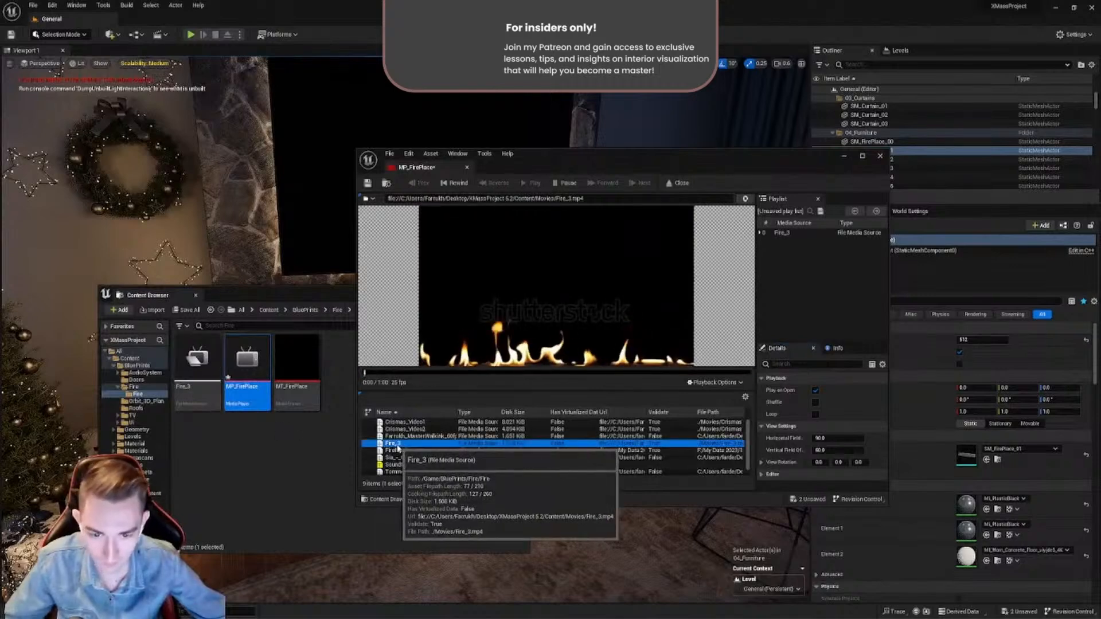
{"action": "left_click", "coordinate": [815, 414]}
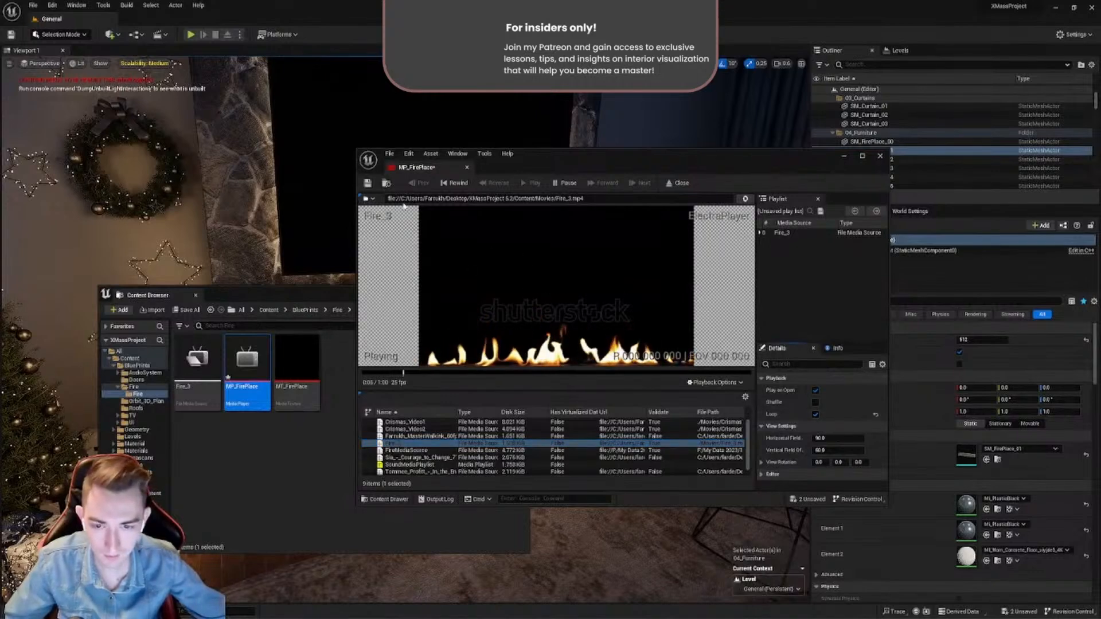
{"action": "left_click", "coordinate": [370, 184]}
{"action": "left_click", "coordinate": [467, 168]}
{"action": "left_click", "coordinate": [364, 400]}
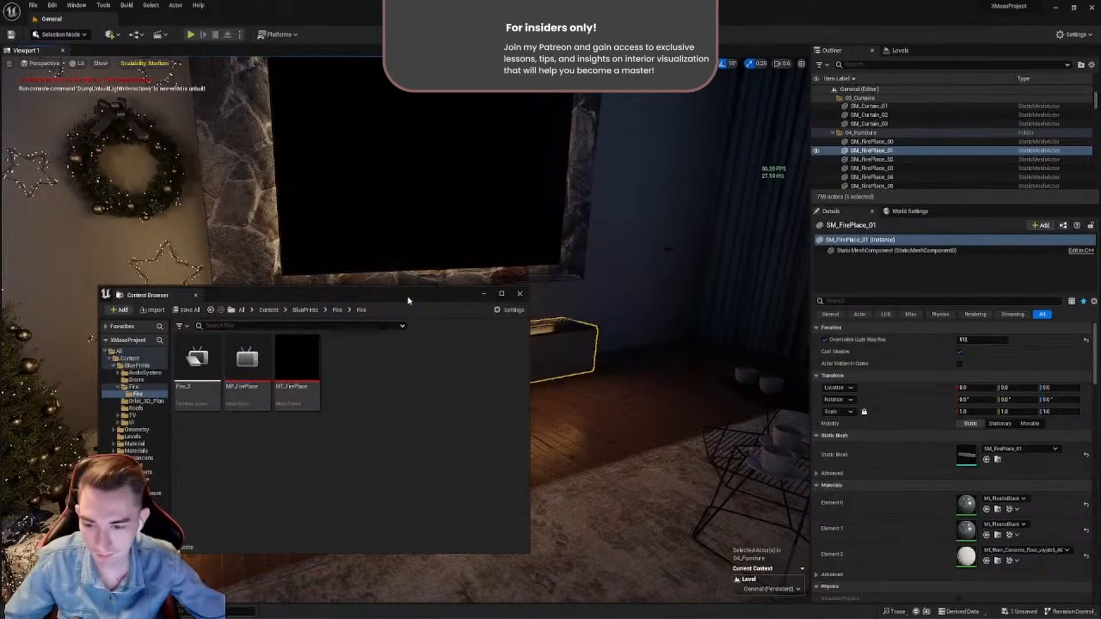
- Create a material from the MT_FirePlace media texture and name it M_FirePlace
{"action": "left_click_drag", "start_coordinate": [407, 298], "coordinate": [424, 373]}
{"action": "left_click", "coordinate": [302, 471]}
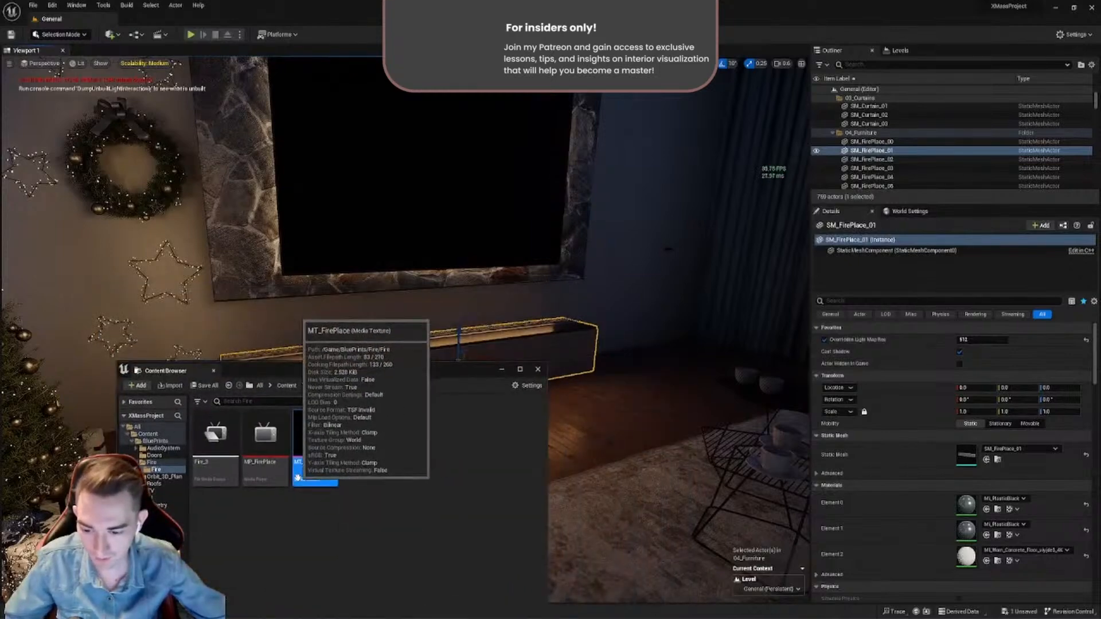
{"action": "right_click", "coordinate": [319, 473]}
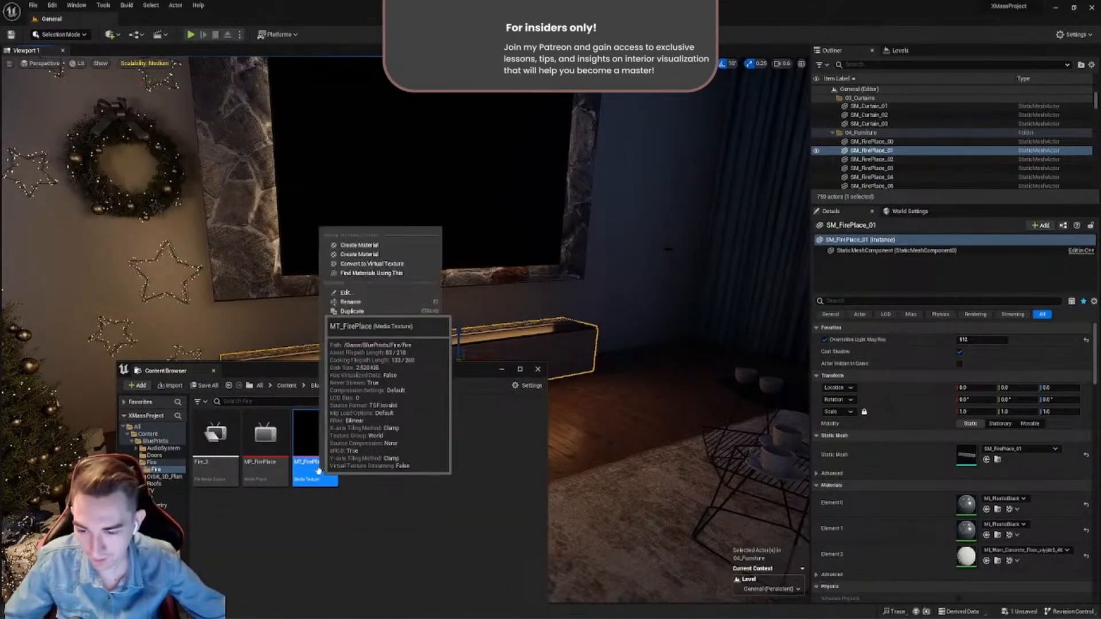
{"action": "left_click", "coordinate": [381, 245]}
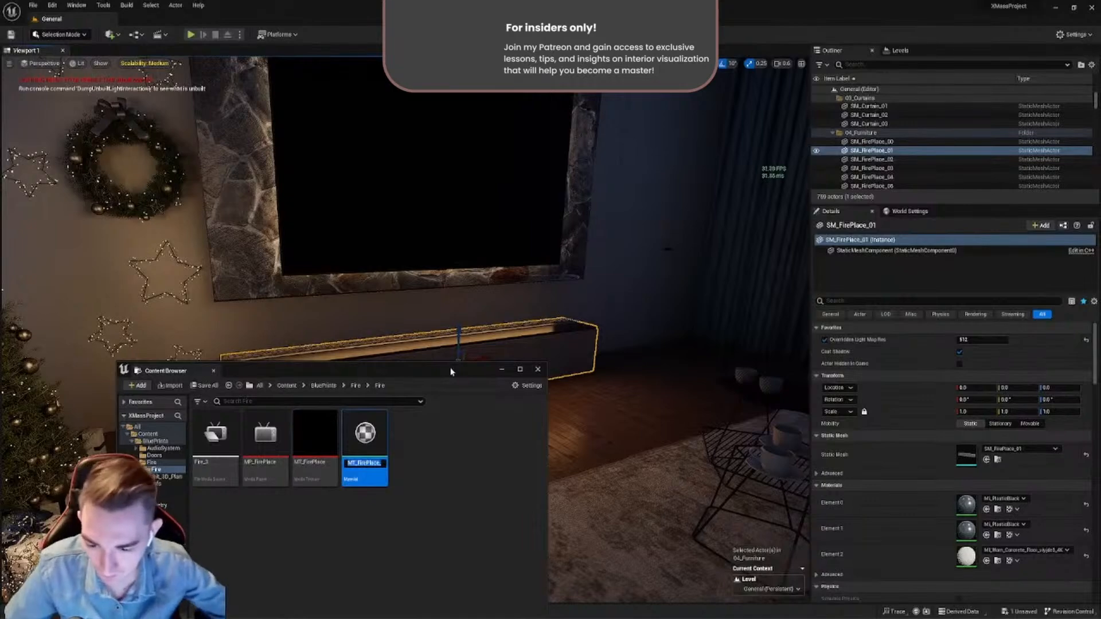
{"action": "key", "text": "Right"}
{"action": "key", "text": "BackSpace"}
{"action": "key", "text": "BackSpace"}
{"action": "key", "text": "BackSpace"}
{"action": "key", "text": "BackSpace"}
{"action": "key", "text": "BackSpace"}
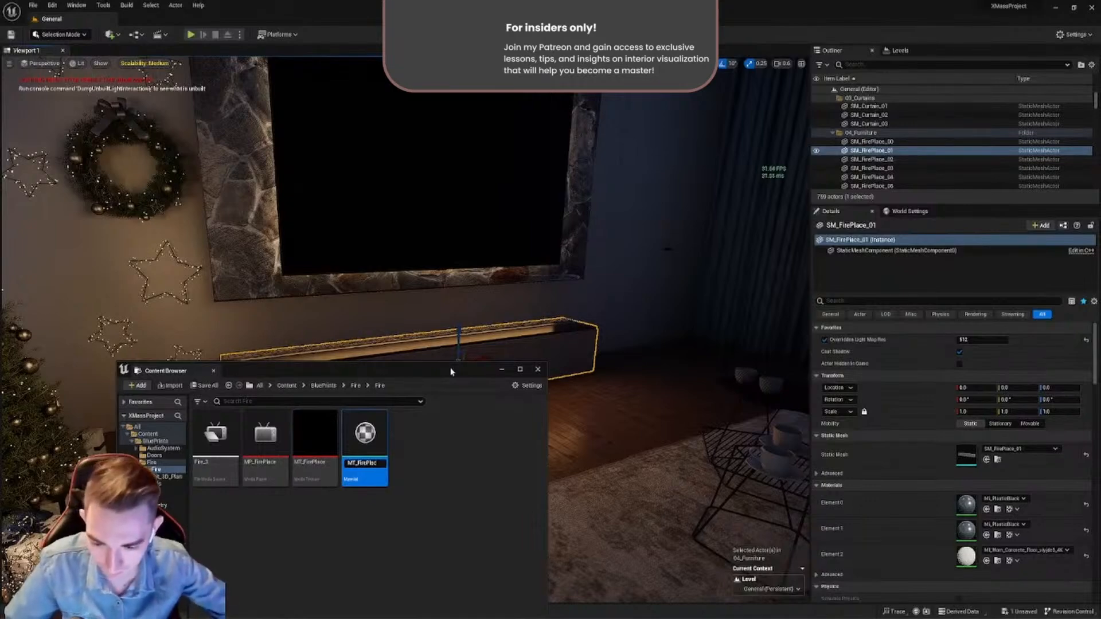
{"action": "type", "text": "e"}
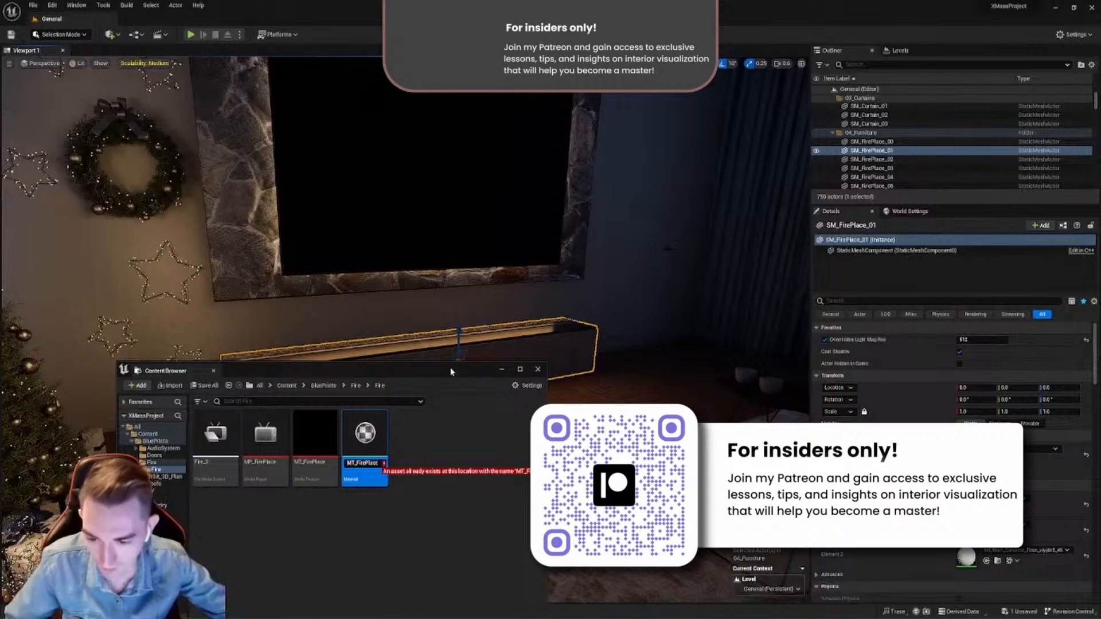
{"action": "key", "text": "BackSpace"}
{"action": "key", "text": "Return"}
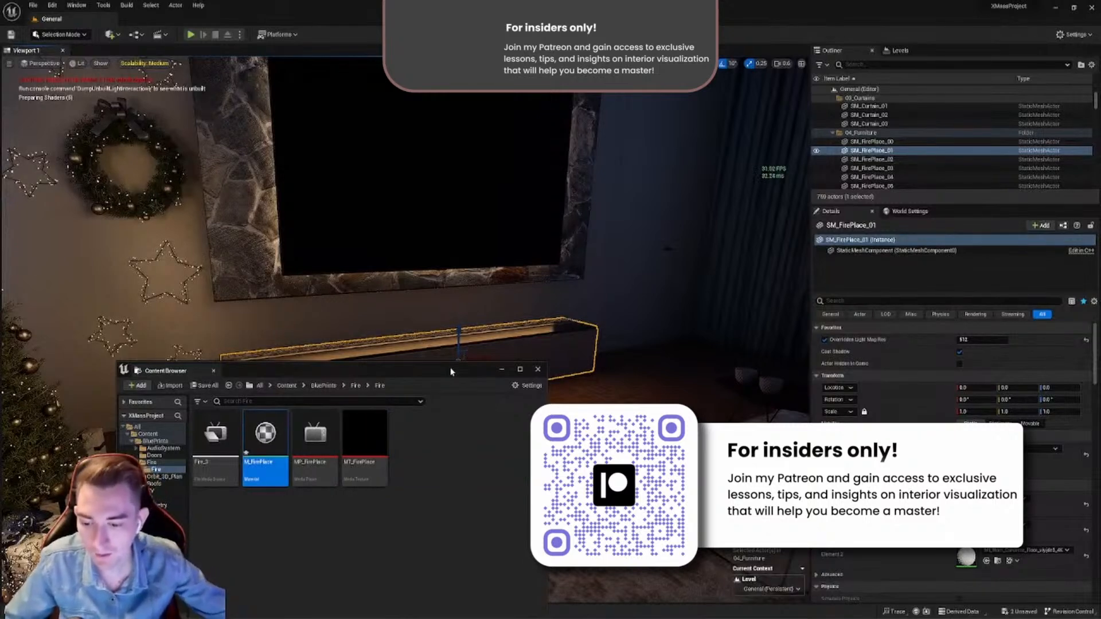
- Reopen the MP_FirePlace media player, play the Fire_3 source to check the video, and close the asset
{"action": "left_click_drag", "start_coordinate": [451, 375], "coordinate": [586, 294]}
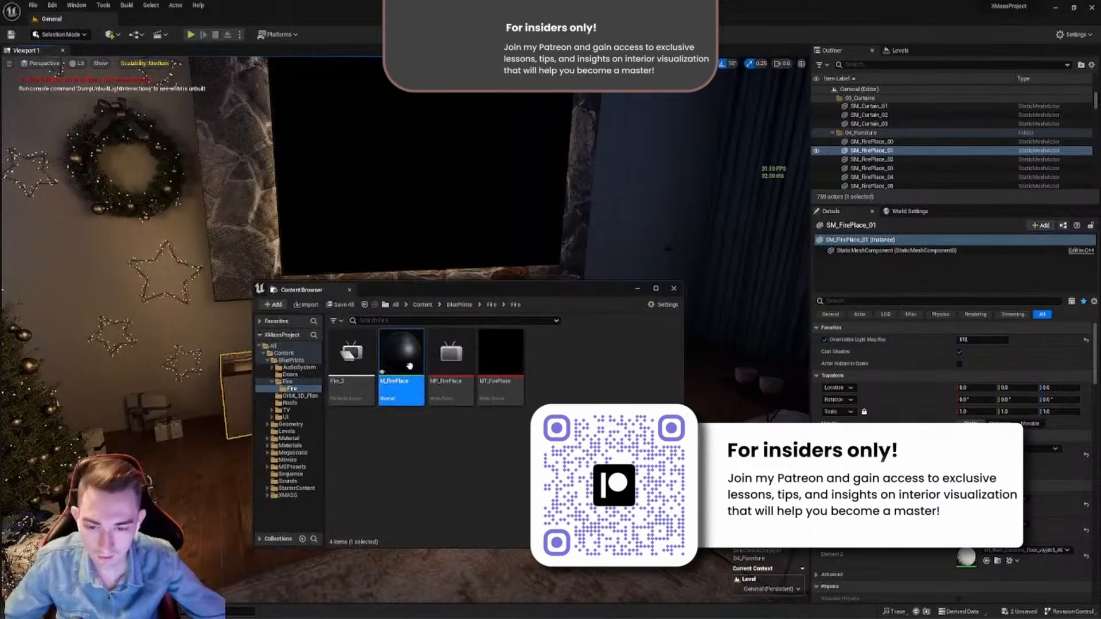
{"action": "left_click_drag", "start_coordinate": [516, 291], "coordinate": [488, 266]}
{"action": "double_click", "coordinate": [426, 344]}
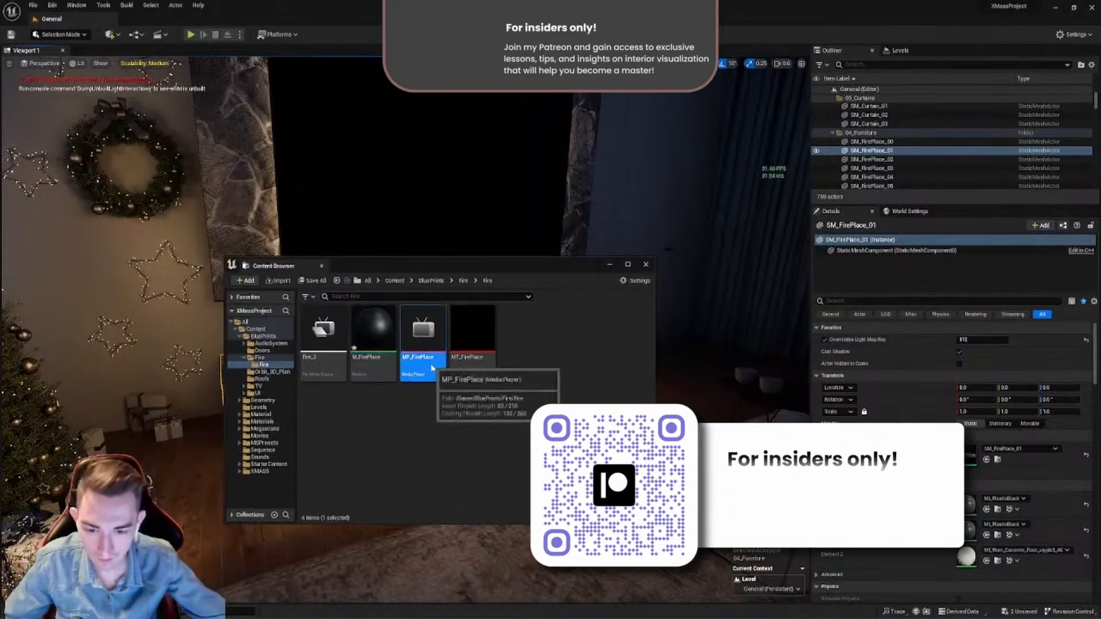
{"action": "left_click_drag", "start_coordinate": [524, 167], "coordinate": [613, 136]}
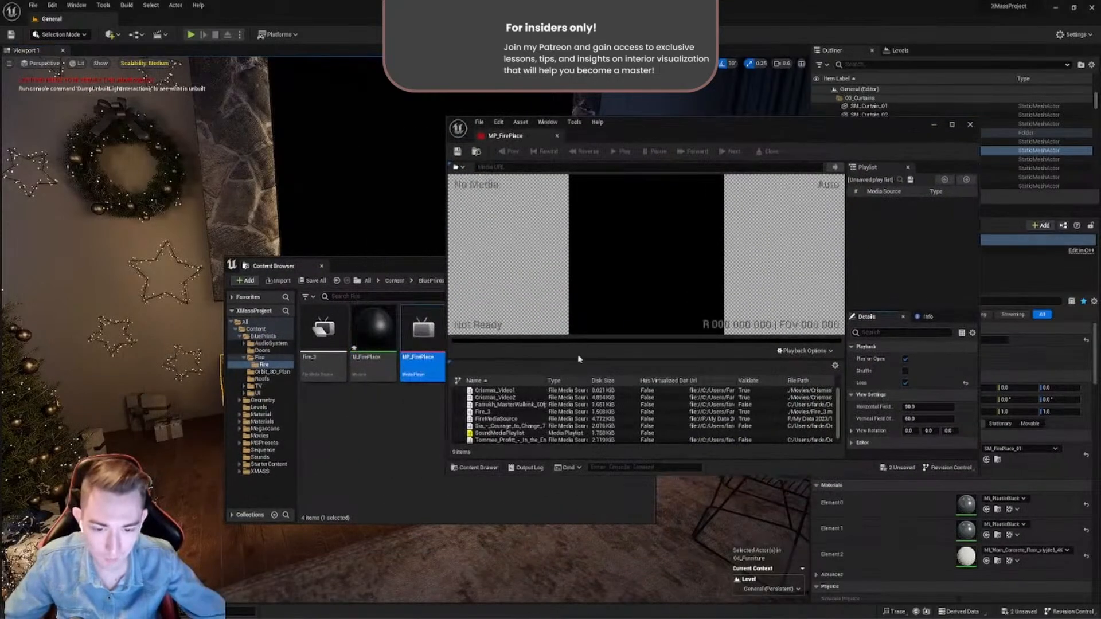
{"action": "double_click", "coordinate": [488, 412]}
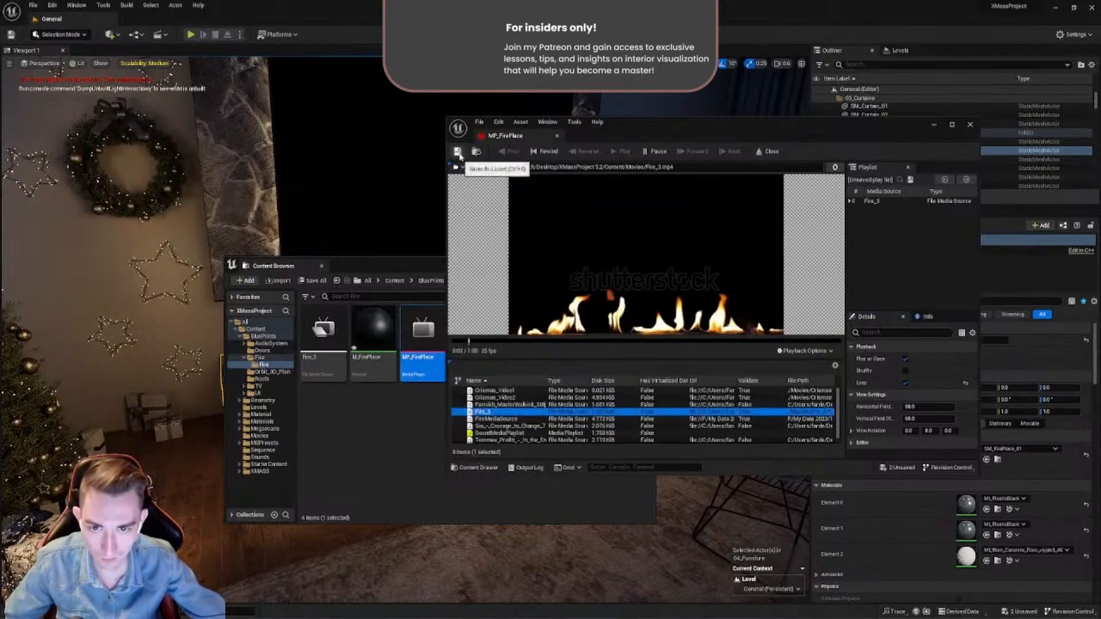
{"action": "left_click", "coordinate": [556, 136]}
- Open the M_FirePlace material, bring its Texture Sample node into view and save the material
{"action": "double_click", "coordinate": [383, 336]}
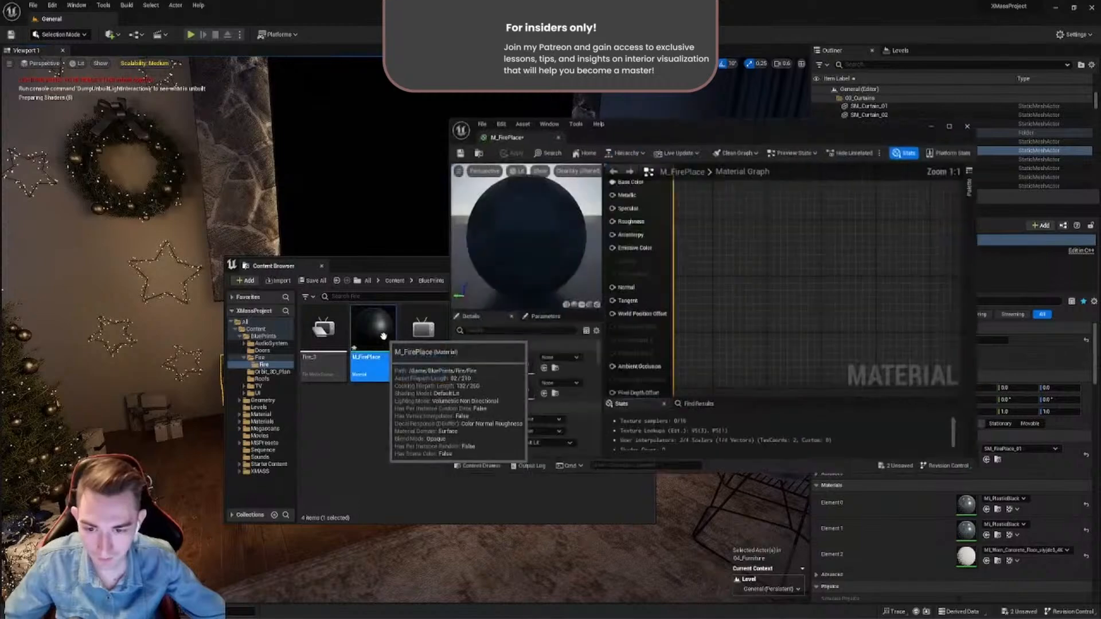
{"action": "scroll", "coordinate": [687, 288], "scroll_direction": "up", "scroll_amount": 1}
{"action": "left_click_drag", "start_coordinate": [672, 287], "coordinate": [616, 288]}
{"action": "right_click_drag", "start_coordinate": [617, 288], "coordinate": [659, 191]}
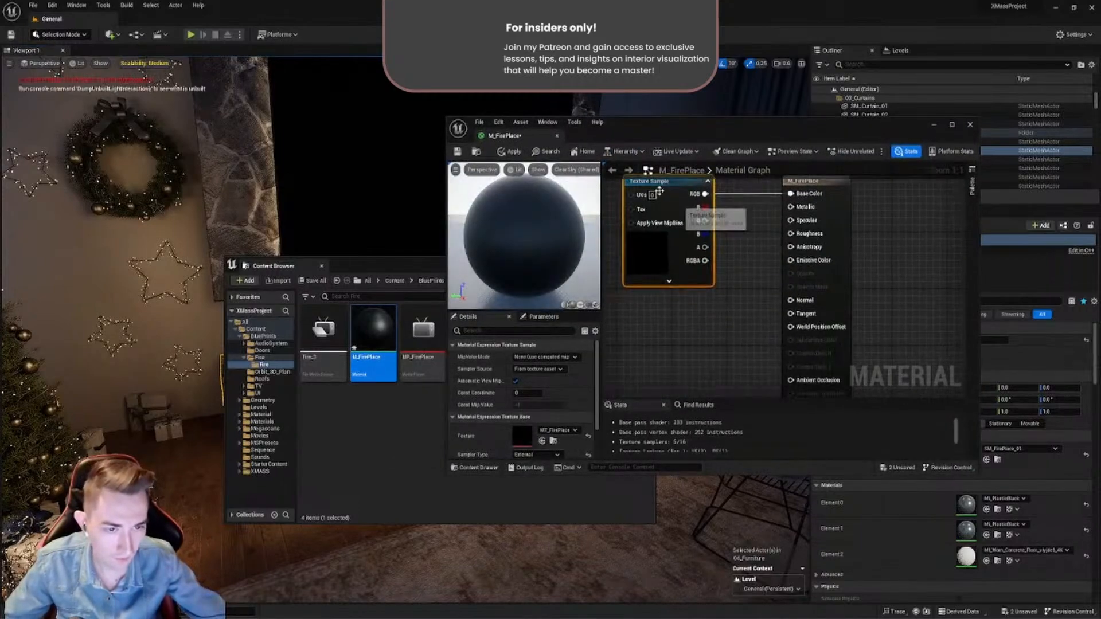
{"action": "left_click", "coordinate": [458, 152]}
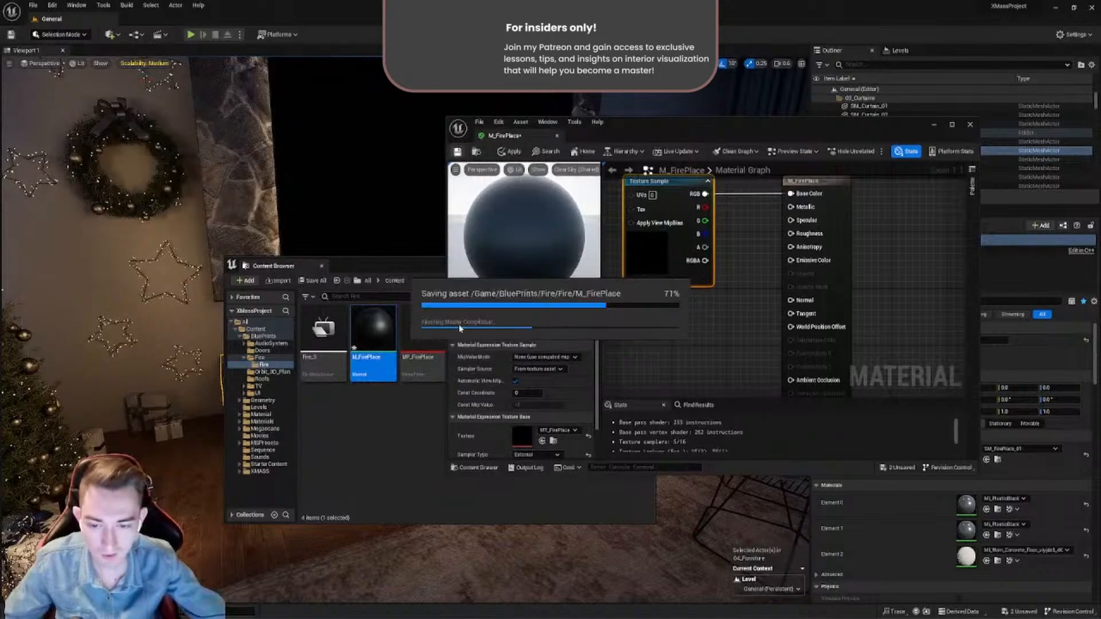
- Connect the Texture Sample's RGB output to Emissive Color instead of Base Color in M_FirePlace, then save and close the material
{"action": "mouse_move", "coordinate": [737, 253]}
{"action": "right_mouse_down"}
{"action": "mouse_move", "coordinate": [716, 295]}
{"action": "mouse_move", "coordinate": [734, 263]}
{"action": "right_mouse_up"}
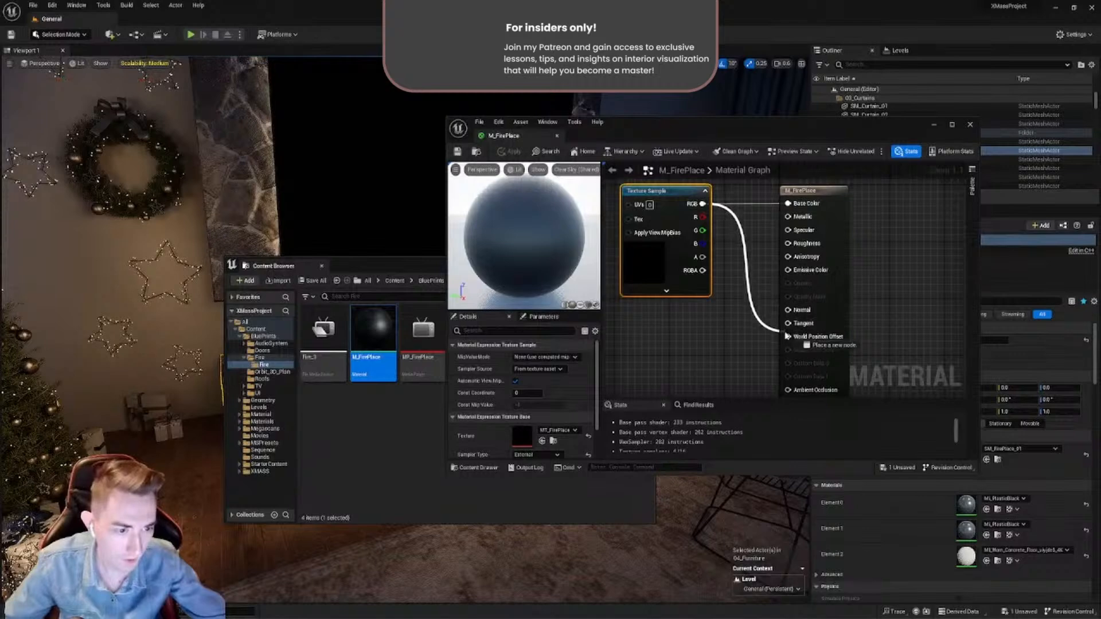
{"action": "left_click_drag", "start_coordinate": [763, 262], "coordinate": [785, 271]}
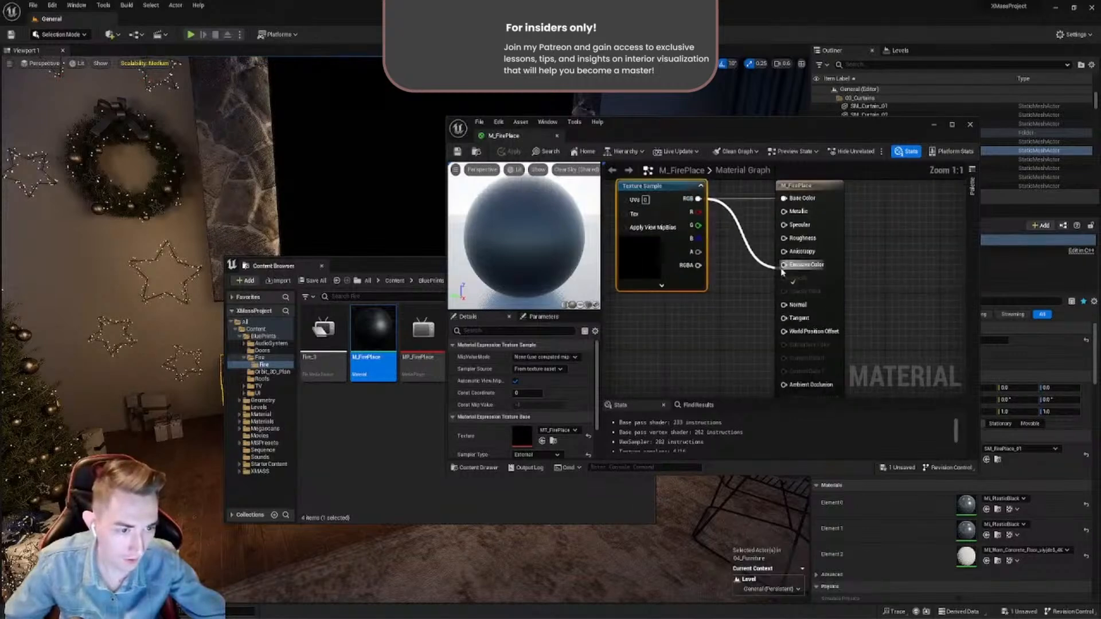
{"action": "right_click_drag", "start_coordinate": [793, 234], "coordinate": [760, 287]}
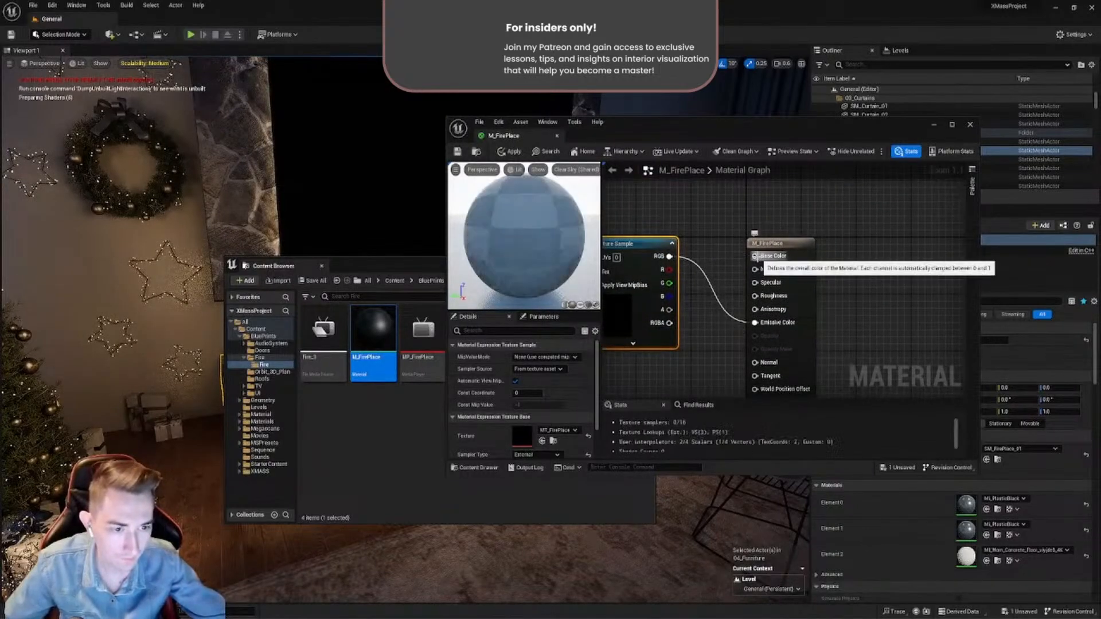
{"action": "right_click_drag", "start_coordinate": [607, 217], "coordinate": [653, 226]}
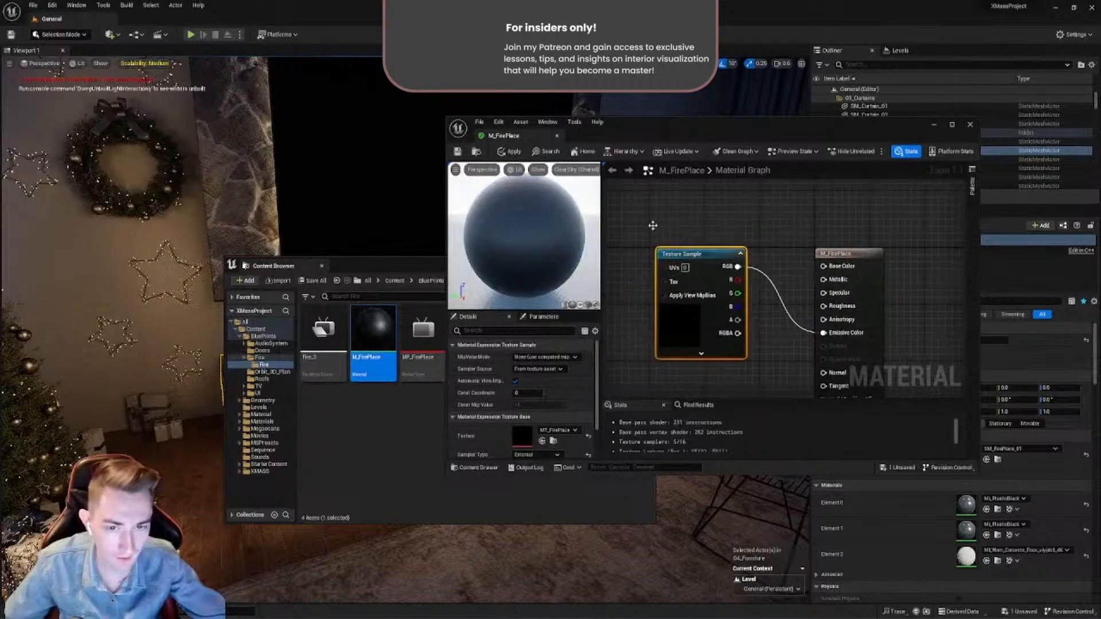
{"action": "left_click", "coordinate": [459, 152]}
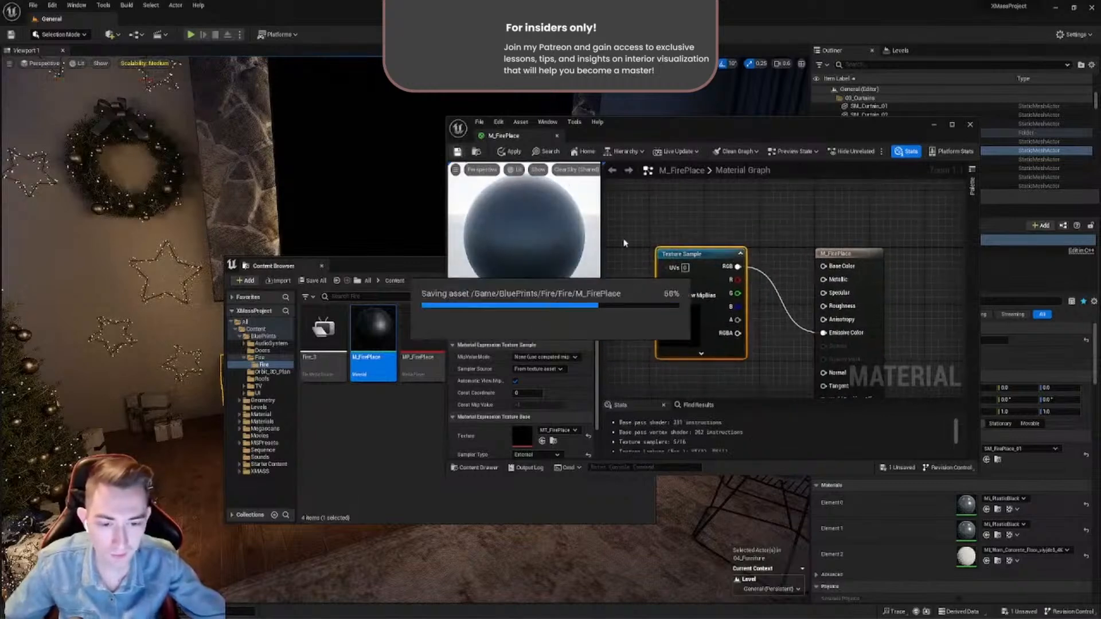
{"action": "left_click", "coordinate": [557, 137]}
- Play Fire_3 again in the MP_FirePlace media player, then check the MT_FirePlace texture's settings, closing each asset after viewing
{"action": "double_click", "coordinate": [421, 365]}
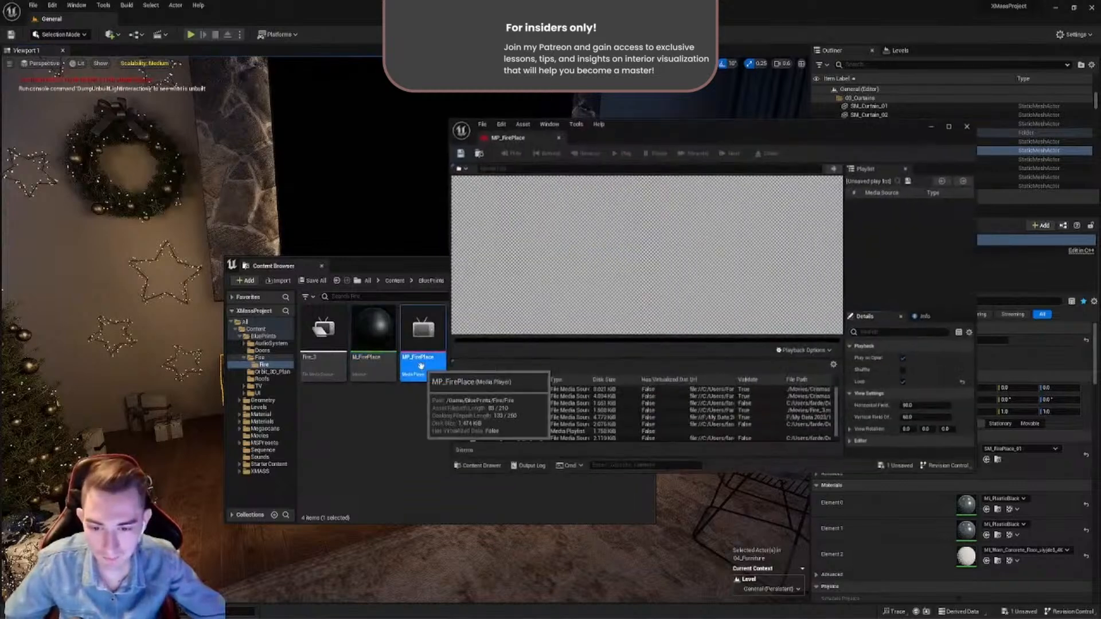
{"action": "double_click", "coordinate": [483, 412]}
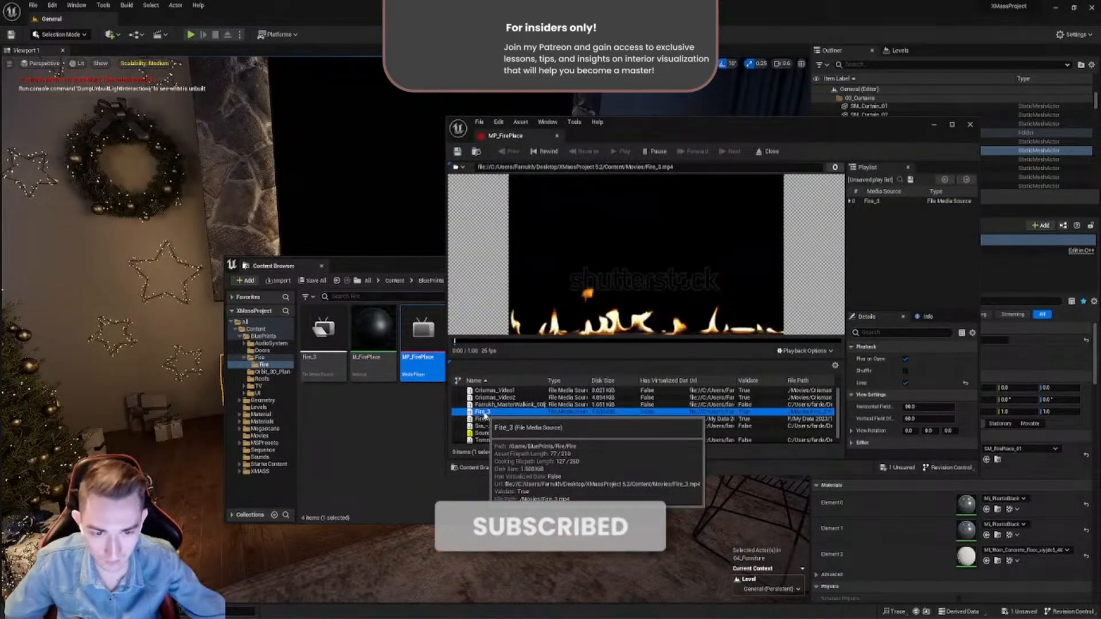
{"action": "left_click_drag", "start_coordinate": [615, 144], "coordinate": [696, 169]}
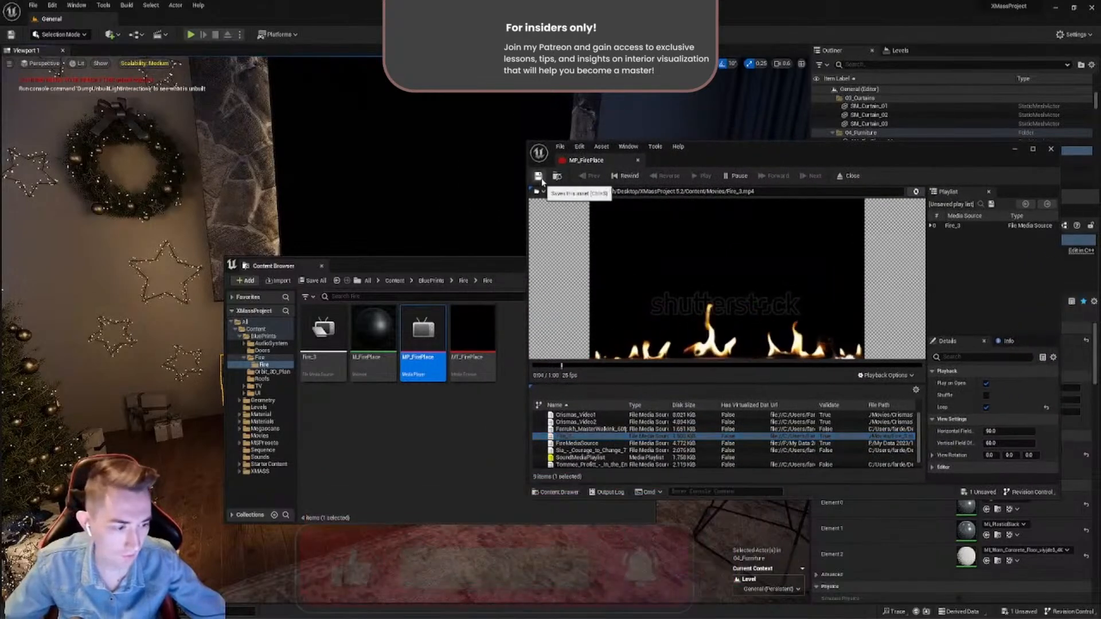
{"action": "left_click", "coordinate": [638, 162]}
{"action": "double_click", "coordinate": [467, 371]}
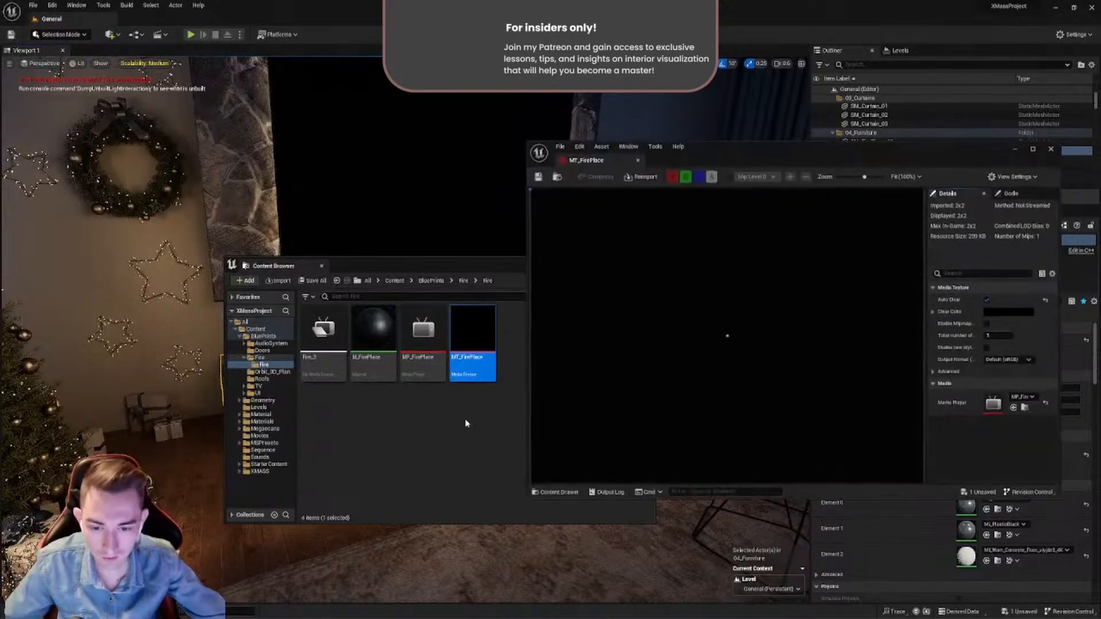
{"action": "left_click", "coordinate": [639, 162]}
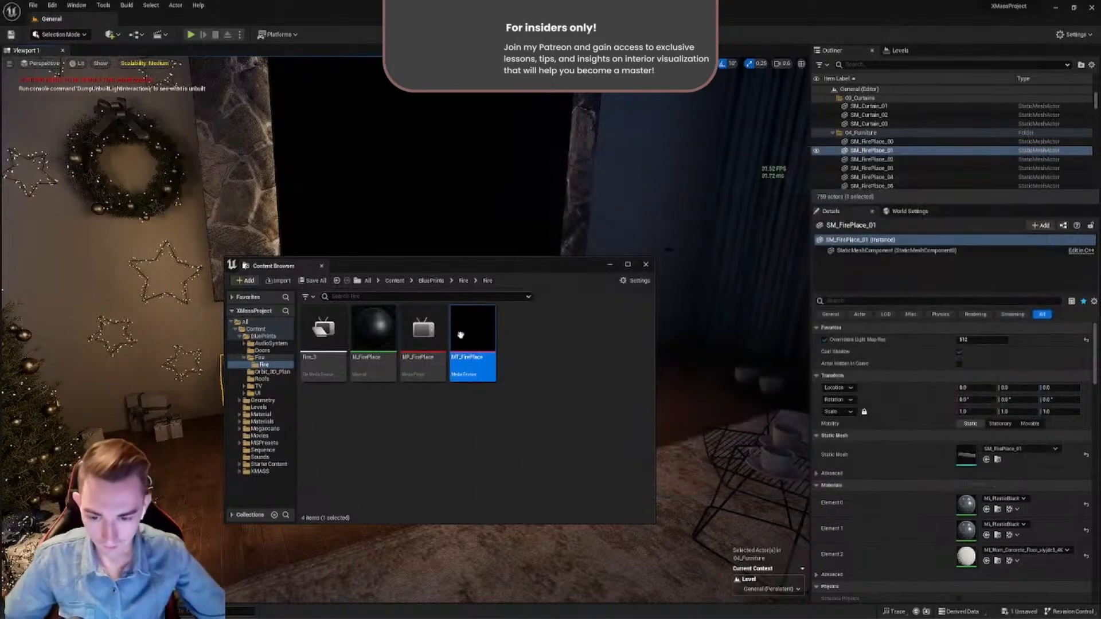
- Examine the fireplace box below the TV and its pebble-lined recess from several angles
{"action": "left_click", "coordinate": [375, 378]}
{"action": "left_click_drag", "start_coordinate": [469, 266], "coordinate": [297, 522]}
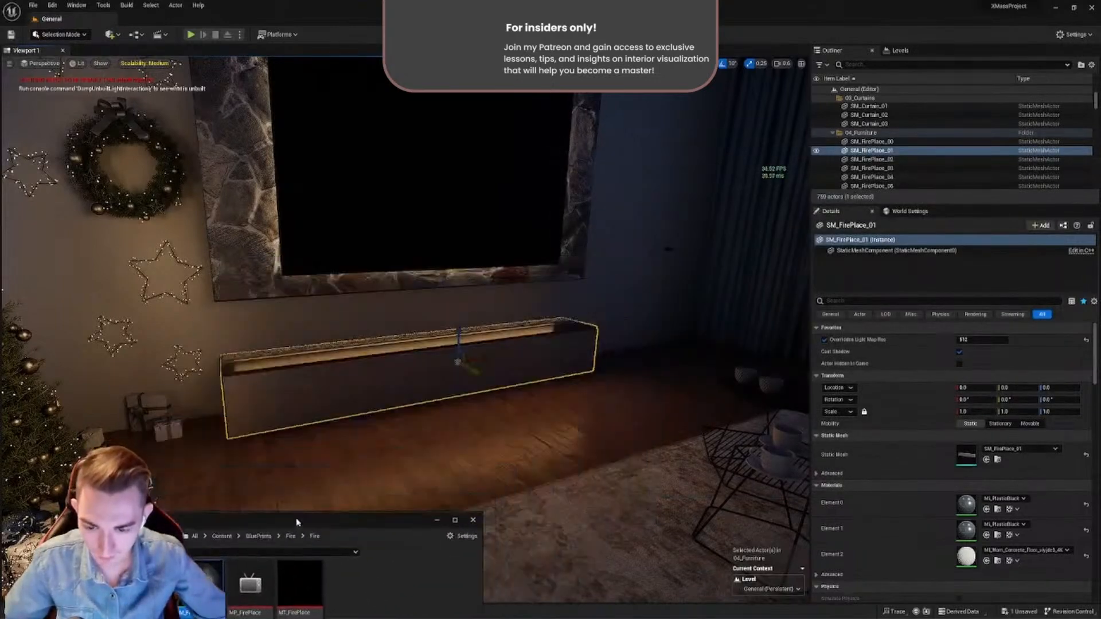
{"action": "left_click", "coordinate": [389, 335]}
{"action": "mouse_move", "coordinate": [389, 335]}
{"action": "right_mouse_down"}
{"action": "mouse_move", "coordinate": [338, 333]}
{"action": "mouse_move", "coordinate": [387, 351]}
{"action": "mouse_move", "coordinate": [385, 372]}
{"action": "mouse_move", "coordinate": [551, 367]}
{"action": "mouse_move", "coordinate": [419, 367]}
{"action": "mouse_move", "coordinate": [410, 390]}
{"action": "mouse_move", "coordinate": [391, 388]}
{"action": "mouse_move", "coordinate": [404, 350]}
{"action": "right_mouse_up"}
{"action": "key", "text": "w"}
{"action": "key", "text": "w"}
{"action": "key", "text": "s"}
{"action": "key", "text": "w"}
{"action": "key", "text": "s"}
{"action": "right_click_drag", "start_coordinate": [305, 401], "coordinate": [357, 387]}
{"action": "key", "text": "a"}
{"action": "key", "text": "w"}
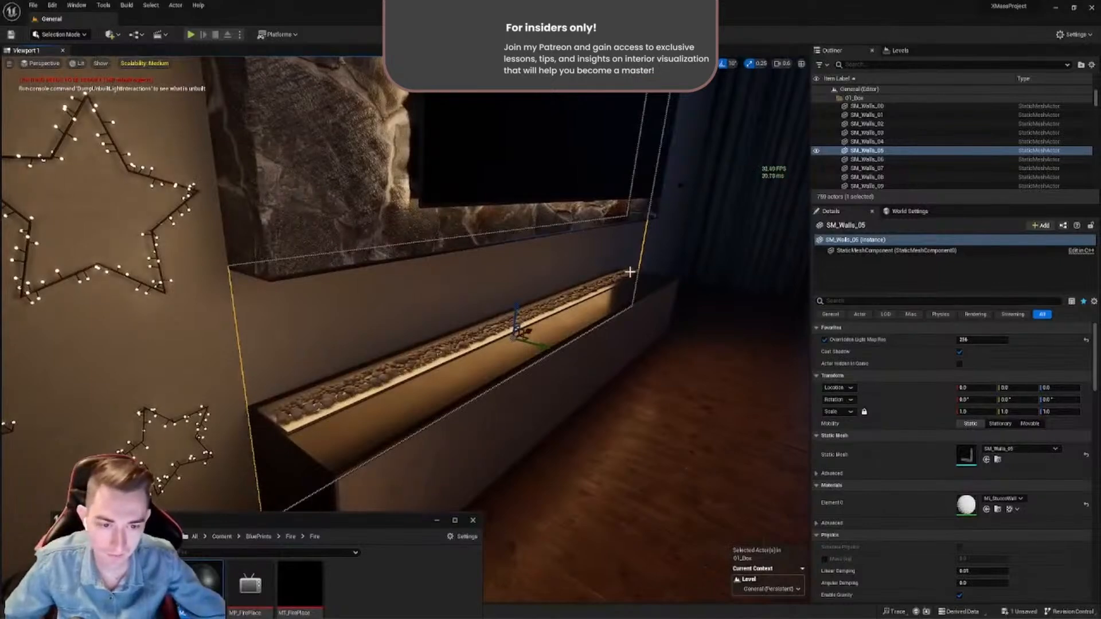
{"action": "key", "text": "w"}
{"action": "mouse_move", "coordinate": [356, 388]}
{"action": "right_mouse_down"}
{"action": "mouse_move", "coordinate": [373, 396]}
{"action": "mouse_move", "coordinate": [309, 404]}
{"action": "mouse_move", "coordinate": [350, 401]}
{"action": "right_mouse_up"}
{"action": "key", "text": "d"}
{"action": "key", "text": "s"}
{"action": "right_click_drag", "start_coordinate": [158, 328], "coordinate": [195, 328]}
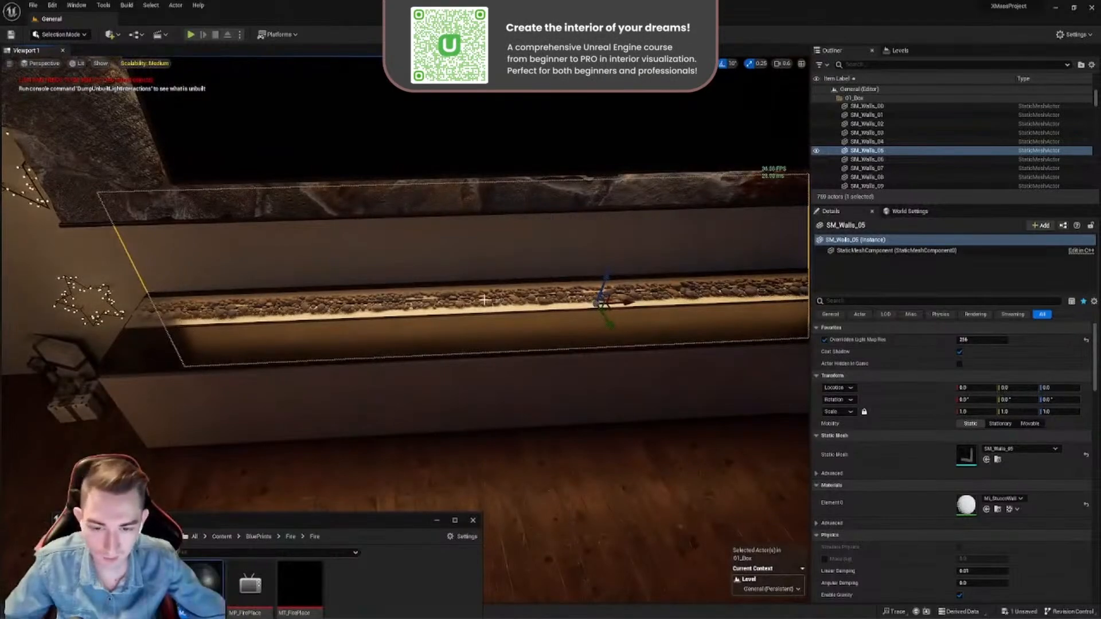
{"action": "right_click_drag", "start_coordinate": [510, 298], "coordinate": [499, 339]}
{"action": "key", "text": "d"}
{"action": "key", "text": "a"}
{"action": "key", "text": "s"}
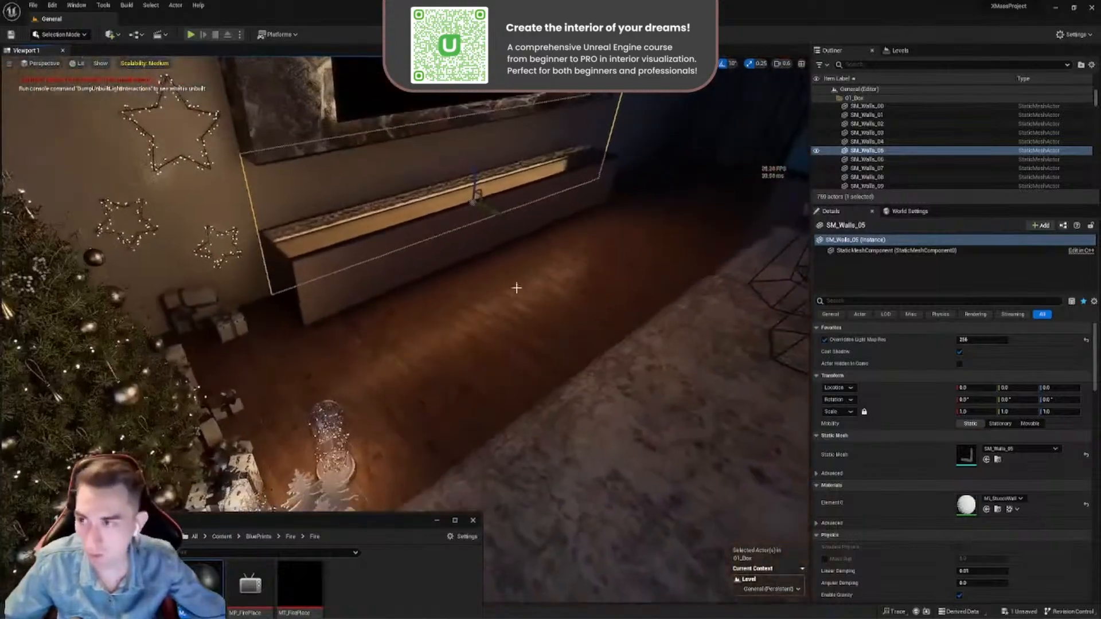
- Add a Plane shape to the level, placed in front of the fireplace box
{"action": "left_click", "coordinate": [80, 36]}
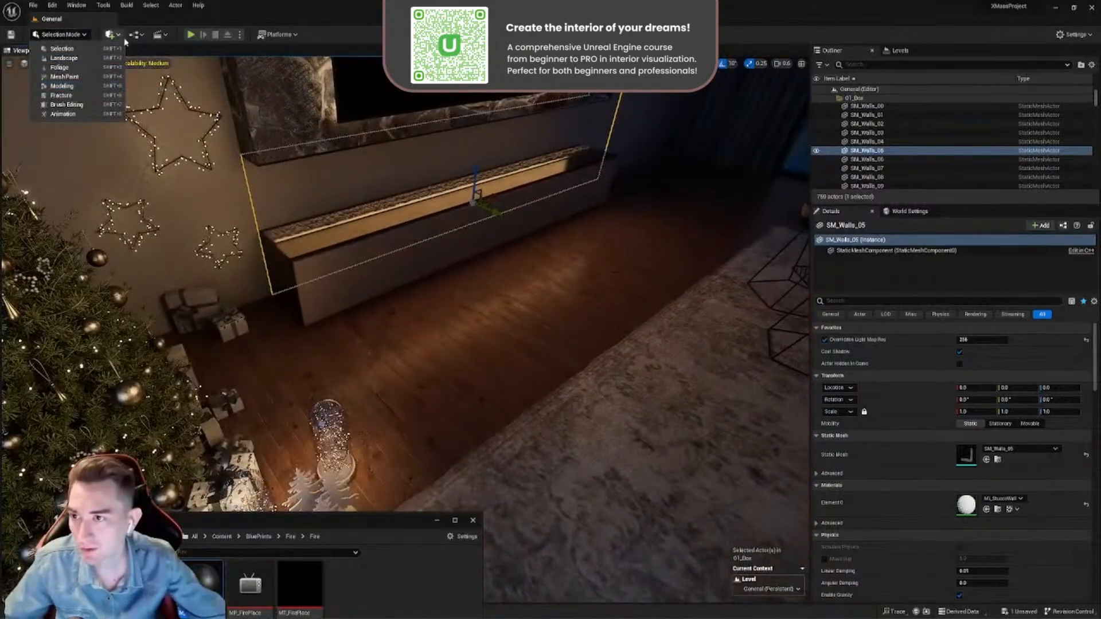
{"action": "left_click", "coordinate": [119, 36]}
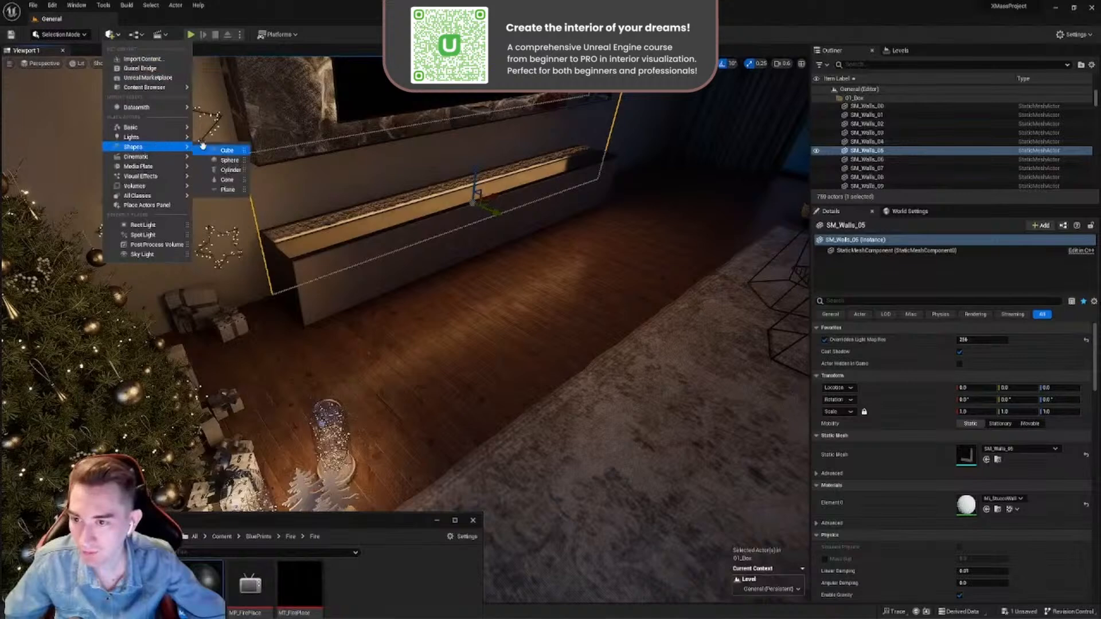
{"action": "left_click_drag", "start_coordinate": [240, 171], "coordinate": [580, 295]}
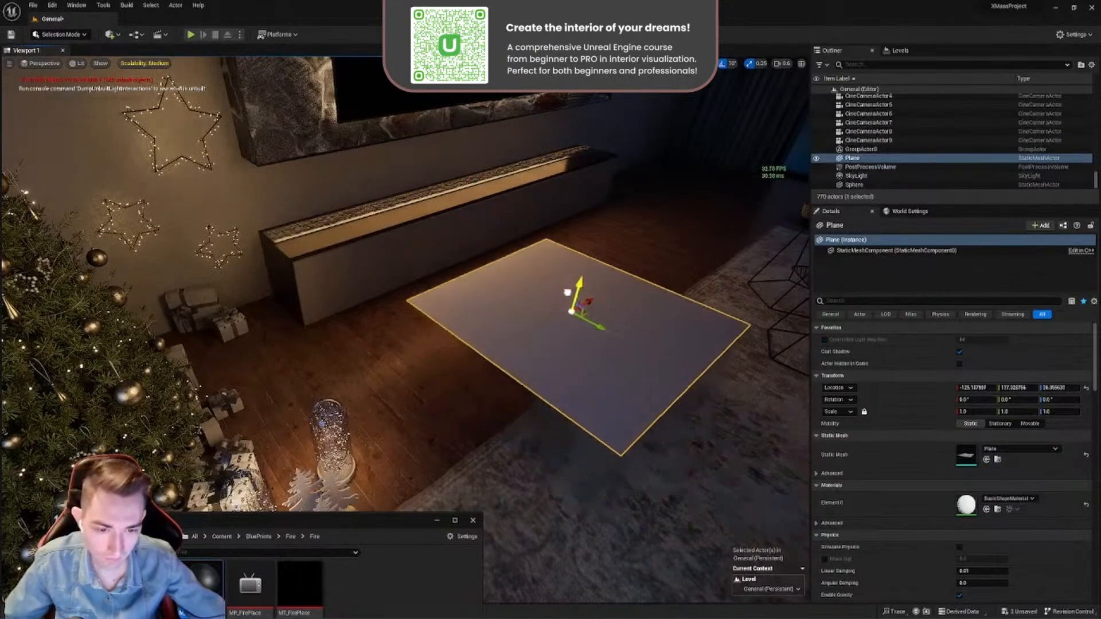
- Rotate the new plane about 90 degrees around its X axis so it stands upright facing the room
{"action": "left_click_drag", "start_coordinate": [615, 247], "coordinate": [638, 302]}
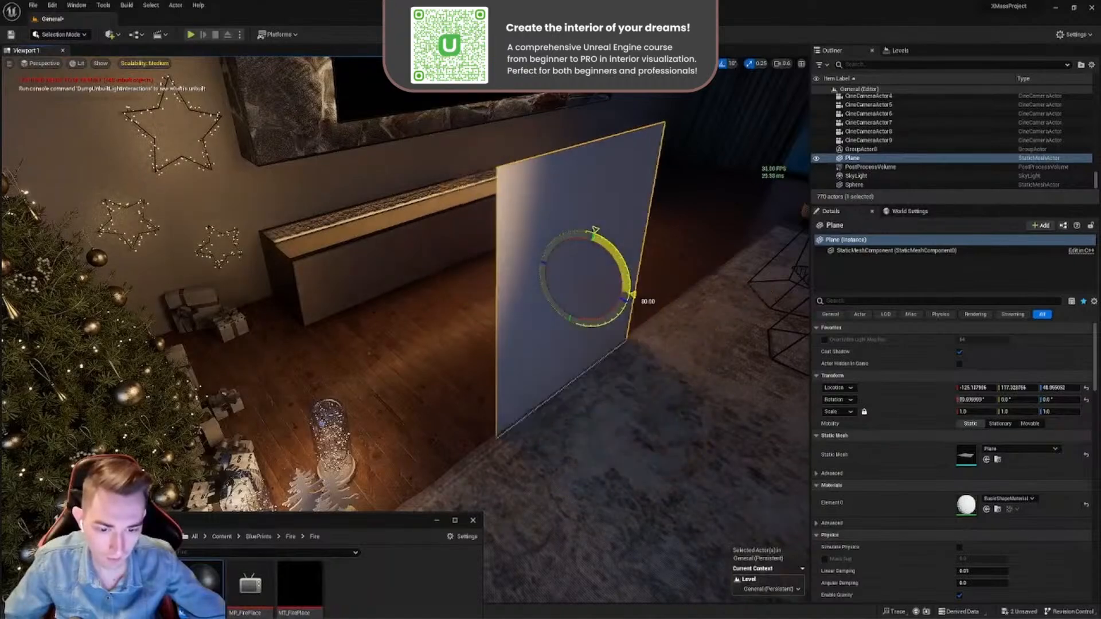
{"action": "right_click_drag", "start_coordinate": [637, 303], "coordinate": [534, 304]}
{"action": "mouse_move", "coordinate": [567, 241]}
{"action": "right_mouse_down"}
{"action": "mouse_move", "coordinate": [622, 244]}
{"action": "mouse_move", "coordinate": [567, 242]}
{"action": "right_mouse_up"}
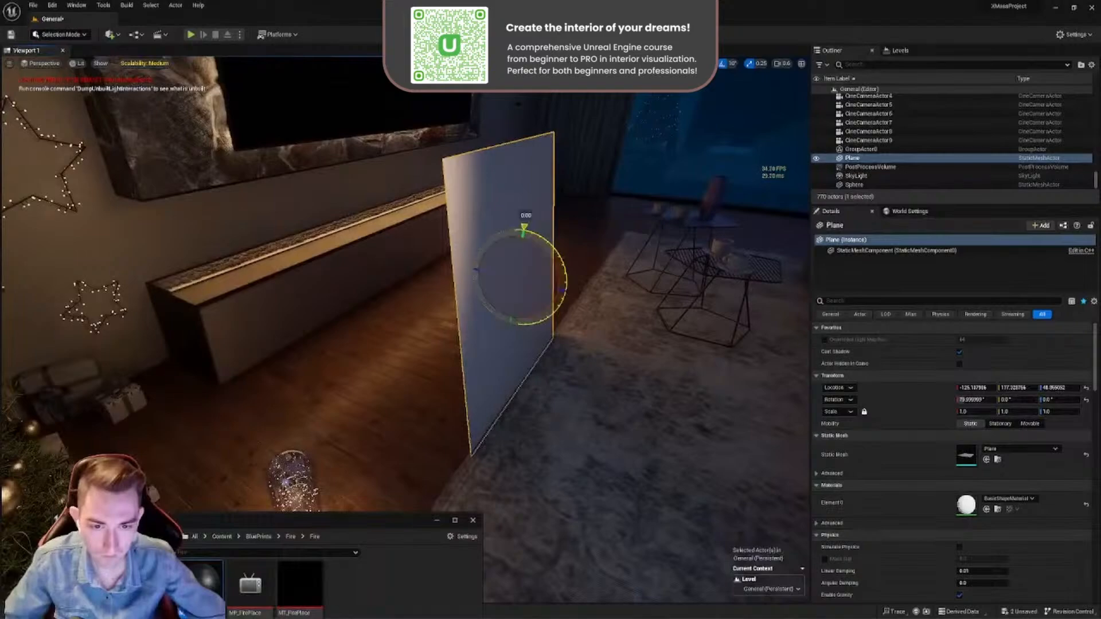
{"action": "left_click_drag", "start_coordinate": [554, 252], "coordinate": [554, 261]}
{"action": "mouse_move", "coordinate": [553, 261]}
{"action": "right_mouse_down"}
{"action": "mouse_move", "coordinate": [507, 267]}
{"action": "mouse_move", "coordinate": [554, 261]}
{"action": "right_mouse_up"}
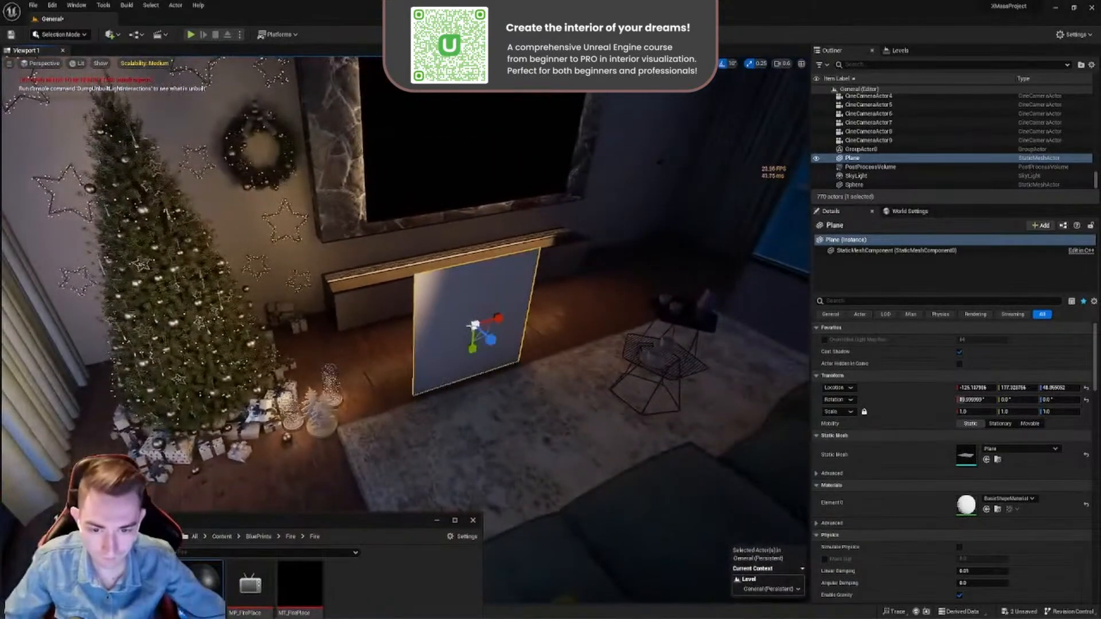
- Scale the upright plane to 1.75 in X and 0.25 in Y, and apply the M_FirePlace material to it
{"action": "left_click_drag", "start_coordinate": [501, 322], "coordinate": [551, 312]}
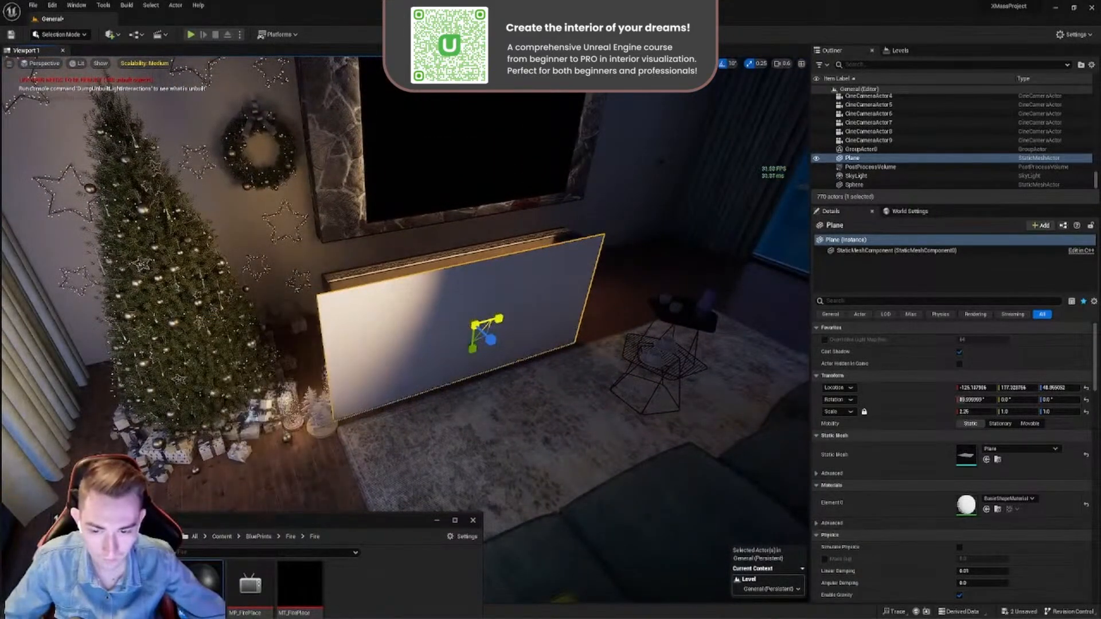
{"action": "left_click_drag", "start_coordinate": [472, 349], "coordinate": [473, 324]}
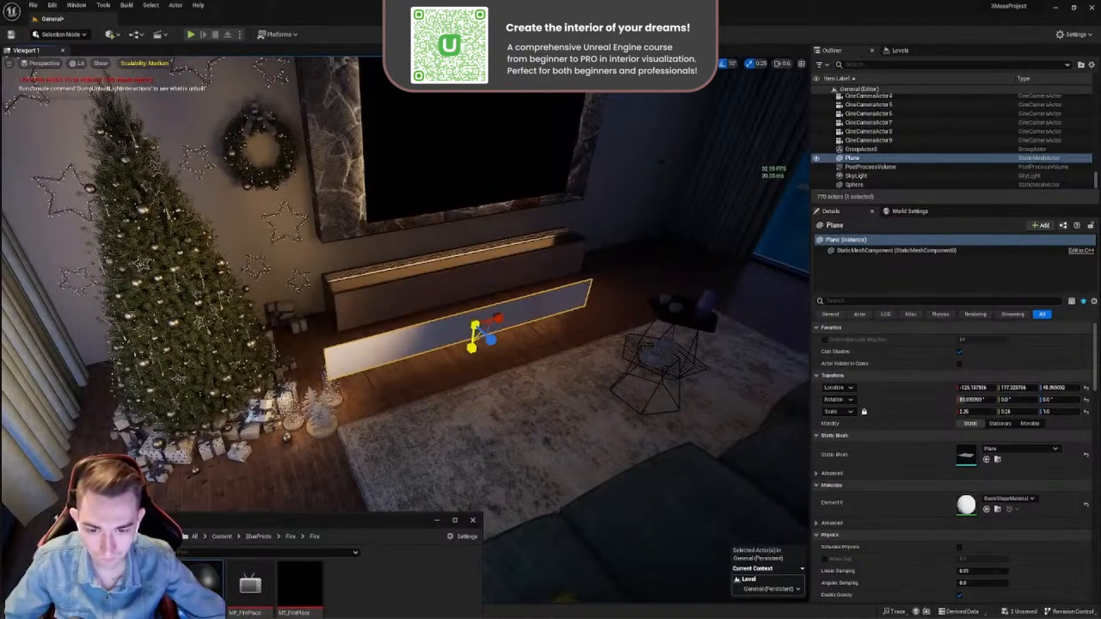
{"action": "mouse_move", "coordinate": [472, 325]}
{"action": "right_mouse_down"}
{"action": "mouse_move", "coordinate": [459, 358]}
{"action": "mouse_move", "coordinate": [474, 313]}
{"action": "mouse_move", "coordinate": [466, 329]}
{"action": "right_mouse_up"}
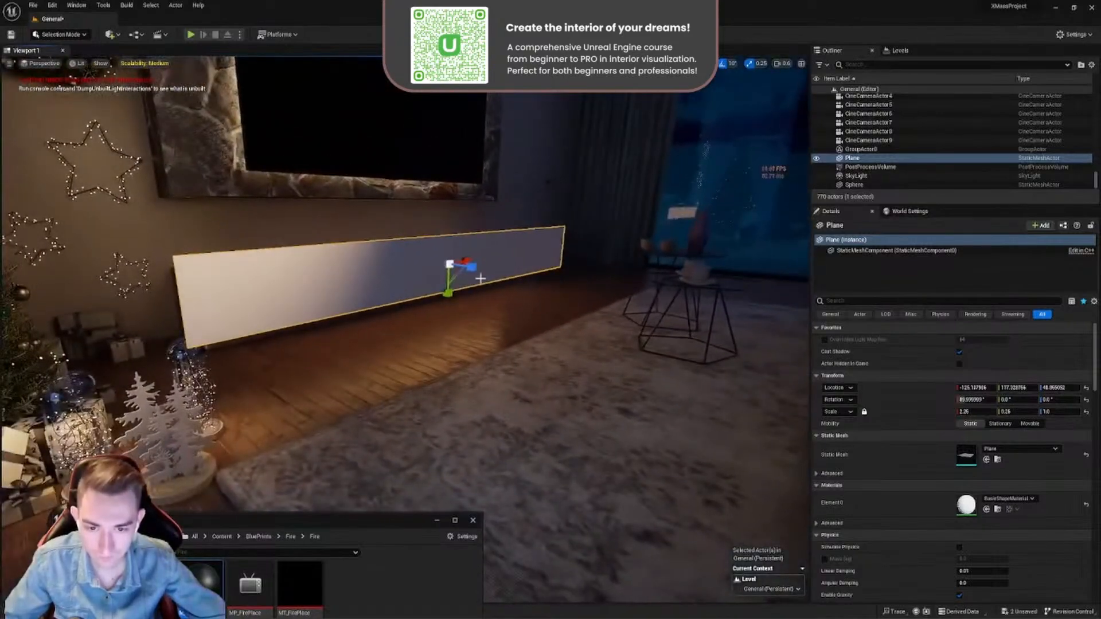
{"action": "right_click_drag", "start_coordinate": [481, 278], "coordinate": [481, 307]}
{"action": "left_click_drag", "start_coordinate": [516, 147], "coordinate": [496, 147]}
{"action": "right_click_drag", "start_coordinate": [495, 147], "coordinate": [534, 137]}
{"action": "right_click_drag", "start_coordinate": [415, 341], "coordinate": [416, 319]}
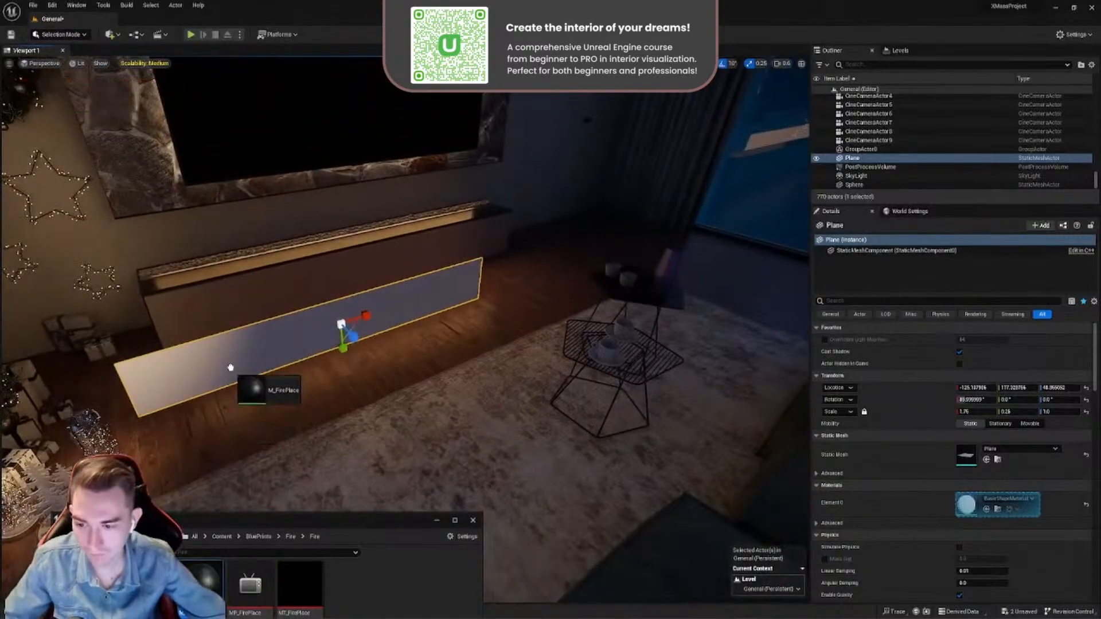
{"action": "left_click_drag", "start_coordinate": [230, 368], "coordinate": [278, 367]}
{"action": "right_click_drag", "start_coordinate": [279, 367], "coordinate": [316, 362]}
- Play Fire_3 in the MP_FirePlace media player, inspect the fire video on the plane, and close the player
{"action": "left_click", "coordinate": [248, 578]}
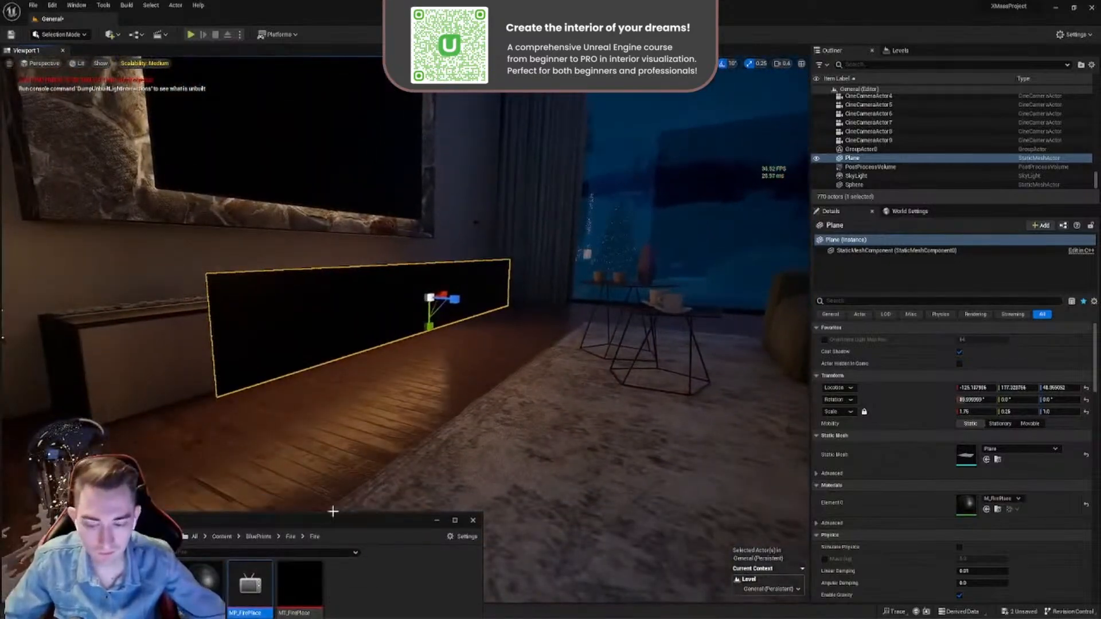
{"action": "double_click", "coordinate": [262, 584]}
{"action": "scroll", "coordinate": [596, 462], "scroll_direction": "down", "scroll_amount": 1}
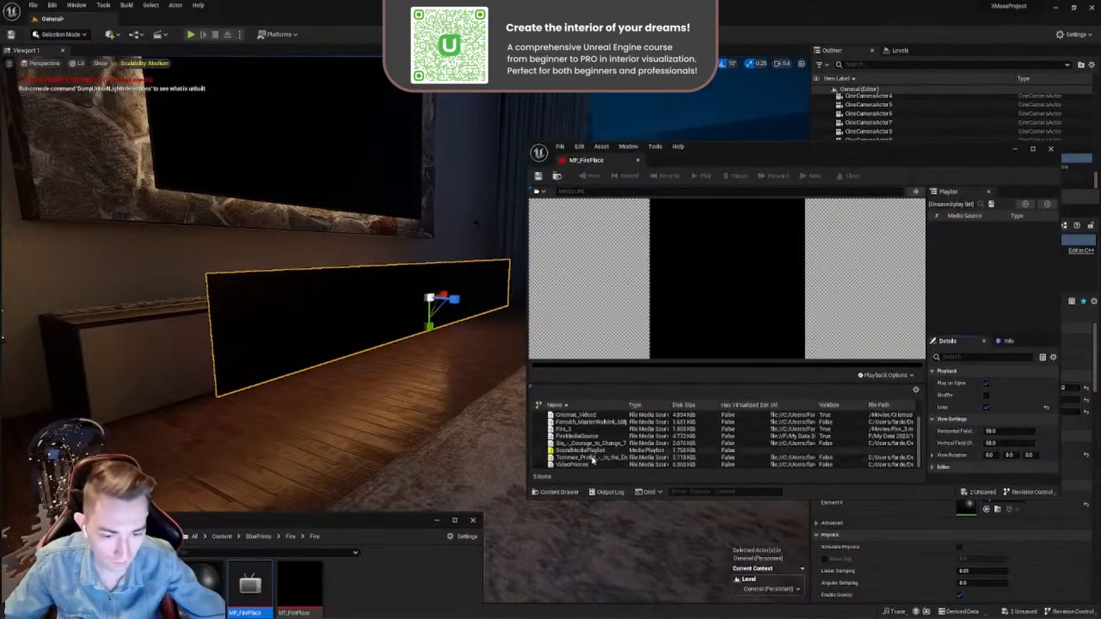
{"action": "double_click", "coordinate": [563, 430]}
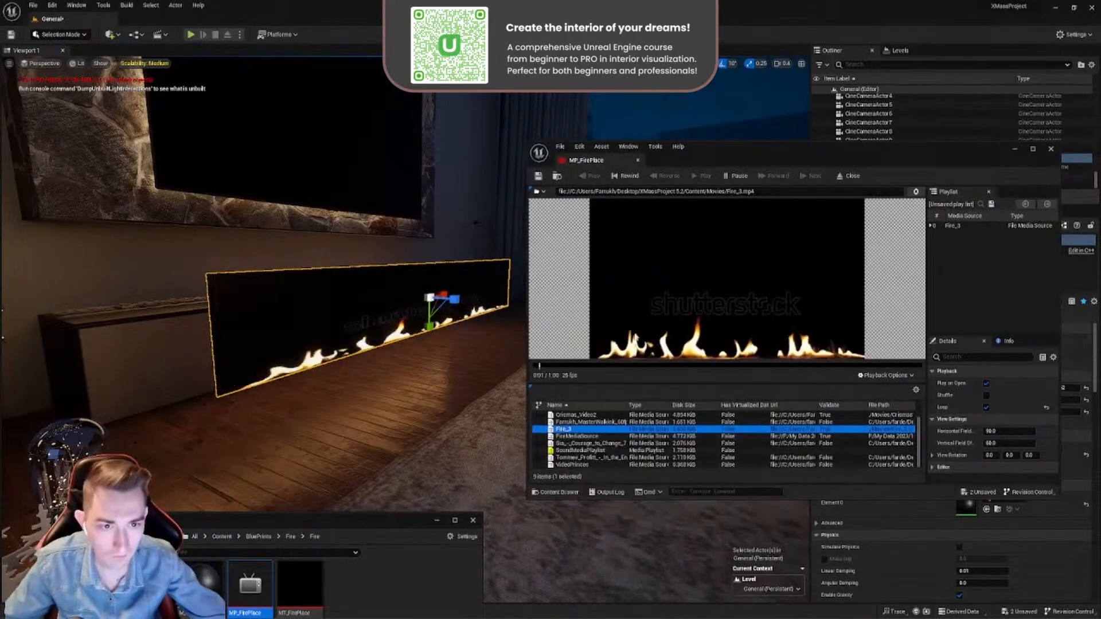
{"action": "left_click_drag", "start_coordinate": [710, 150], "coordinate": [714, 419]}
{"action": "key", "text": "d"}
{"action": "right_click_drag", "start_coordinate": [456, 357], "coordinate": [482, 340]}
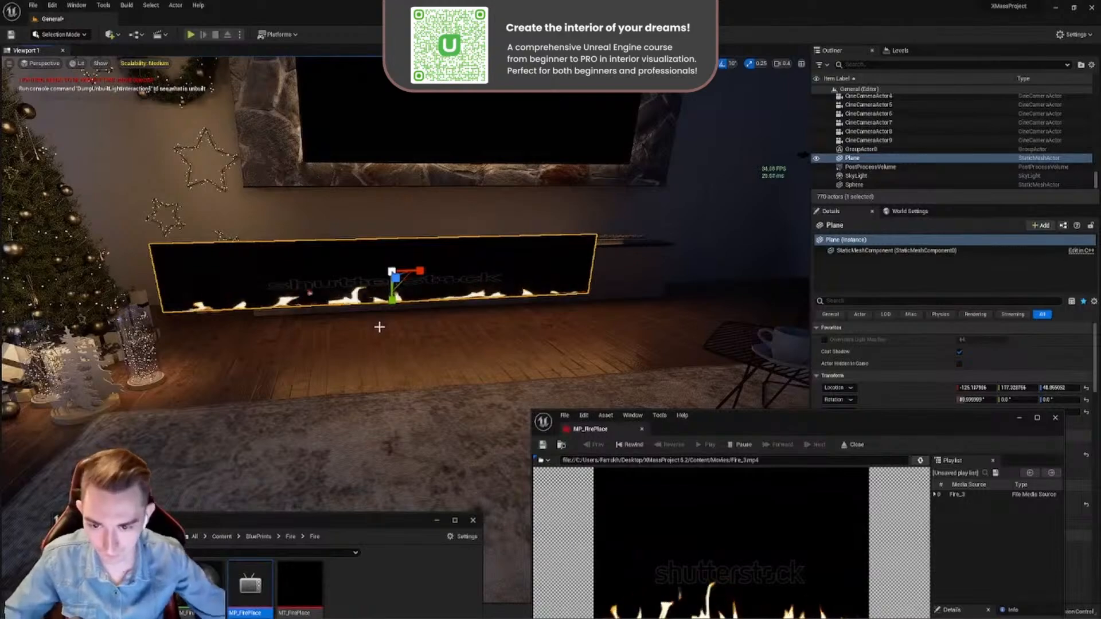
{"action": "key", "text": "w"}
{"action": "right_click_drag", "start_coordinate": [379, 327], "coordinate": [666, 386]}
{"action": "key", "text": "a"}
{"action": "left_click_drag", "start_coordinate": [736, 427], "coordinate": [701, 282]}
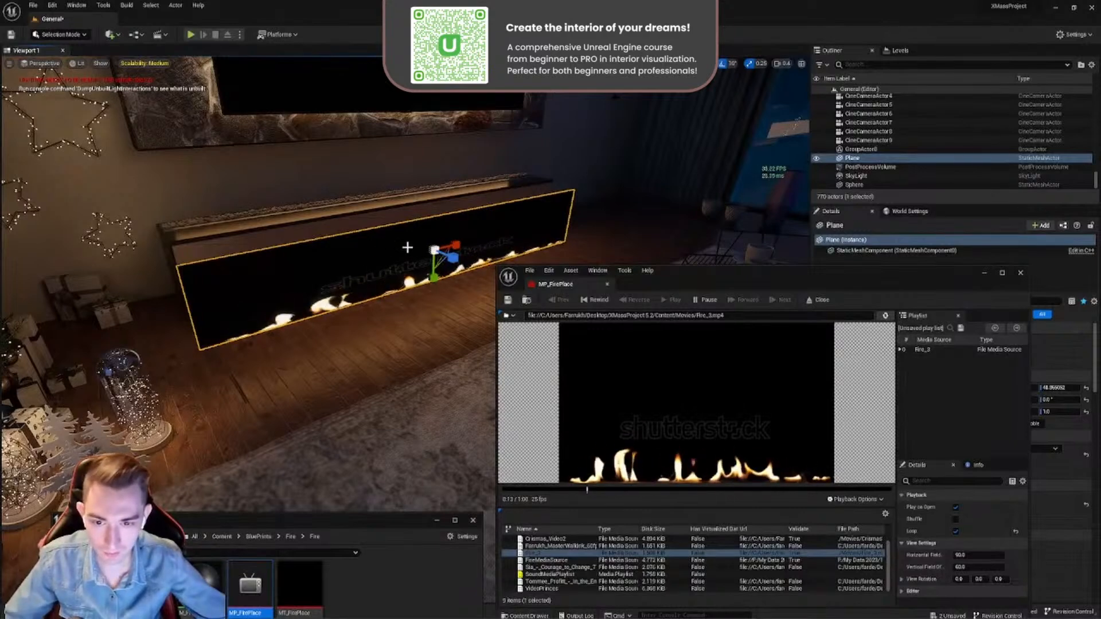
{"action": "left_click", "coordinate": [608, 284]}
- Set the M_FirePlace material's Blend Mode to Masked, connect the Texture Sample's RGB output to Opacity Mask as well, then save and close it
{"action": "left_click_drag", "start_coordinate": [388, 522], "coordinate": [497, 374]}
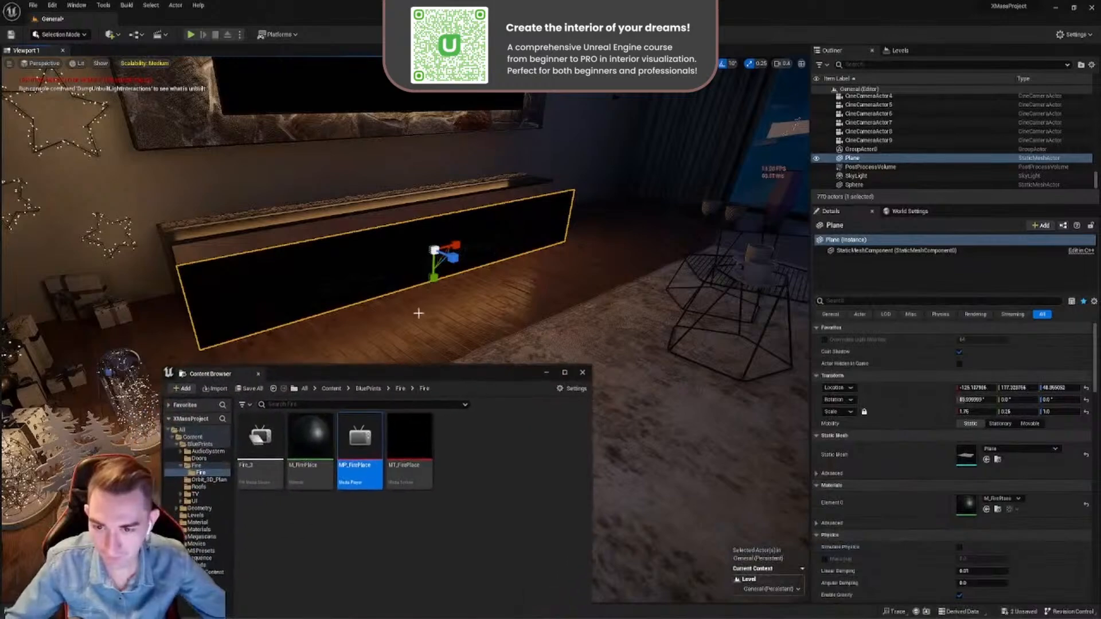
{"action": "double_click", "coordinate": [309, 469]}
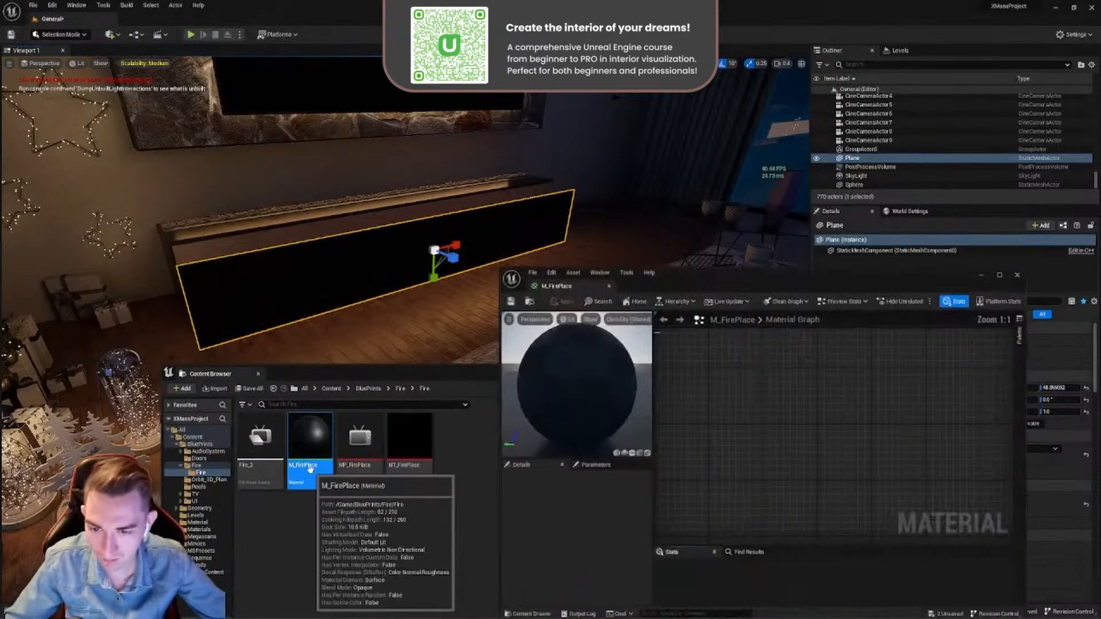
{"action": "scroll", "coordinate": [764, 273], "scroll_direction": "up", "scroll_amount": 3}
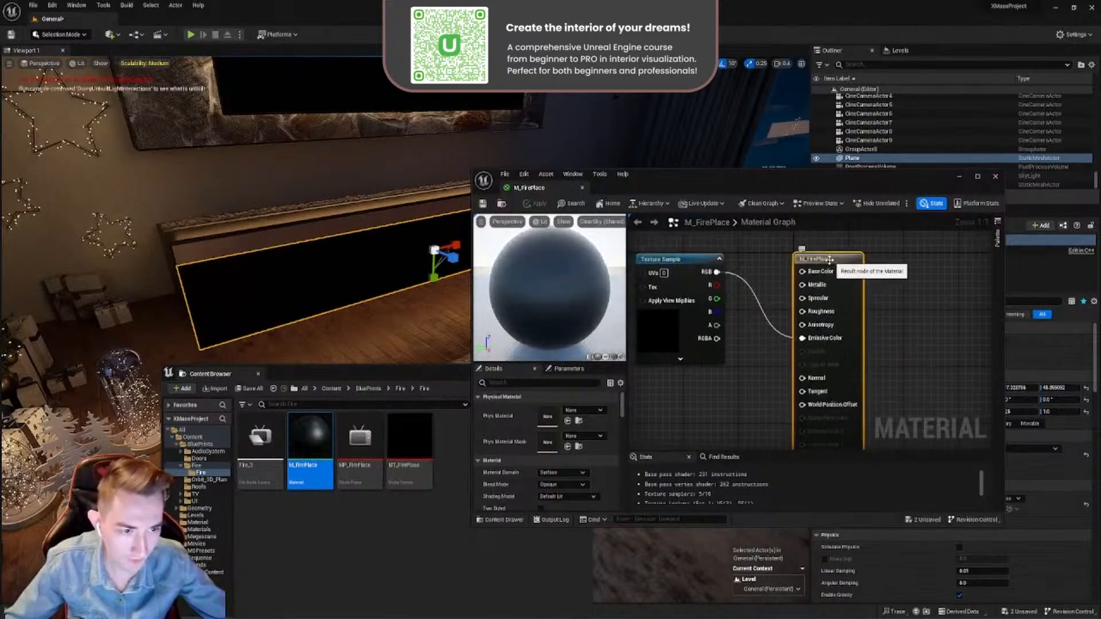
{"action": "left_click", "coordinate": [556, 485]}
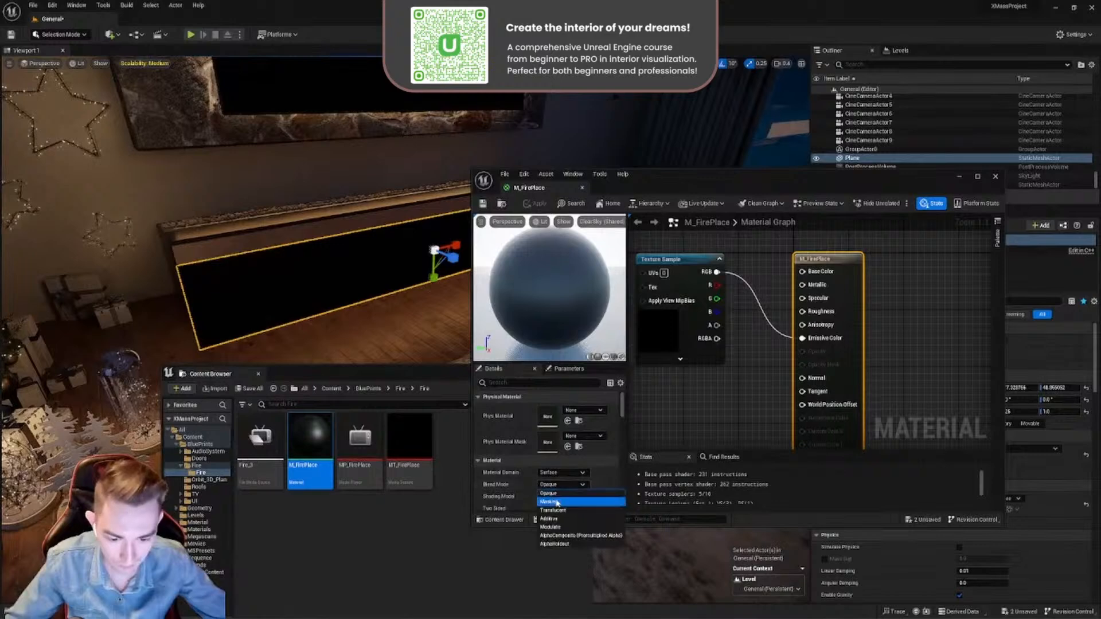
{"action": "left_click", "coordinate": [556, 503]}
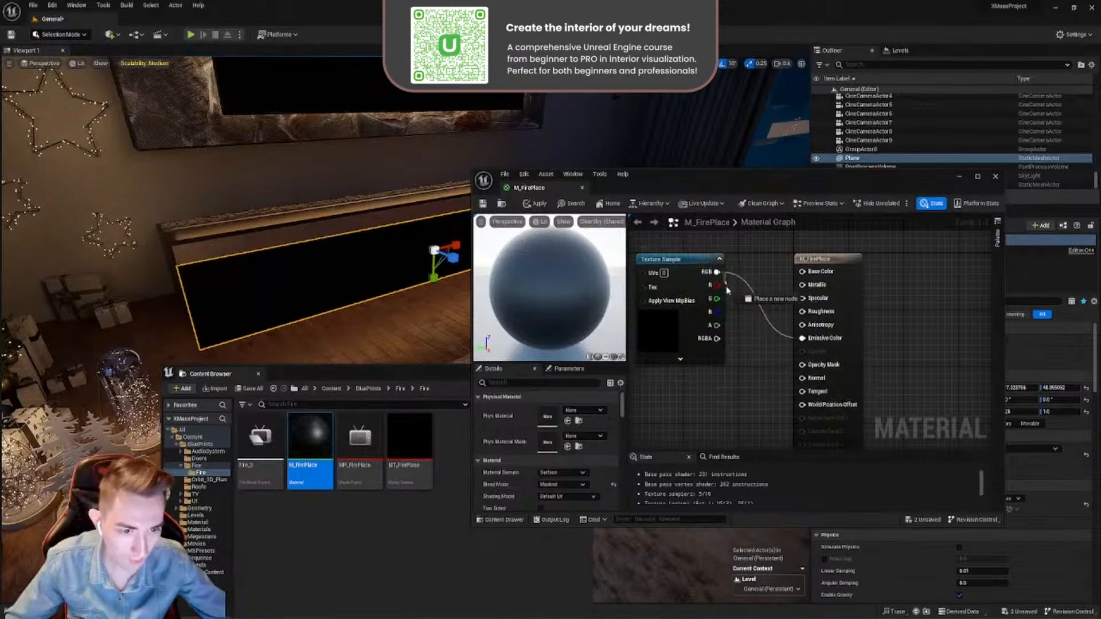
{"action": "left_click_drag", "start_coordinate": [808, 373], "coordinate": [806, 368]}
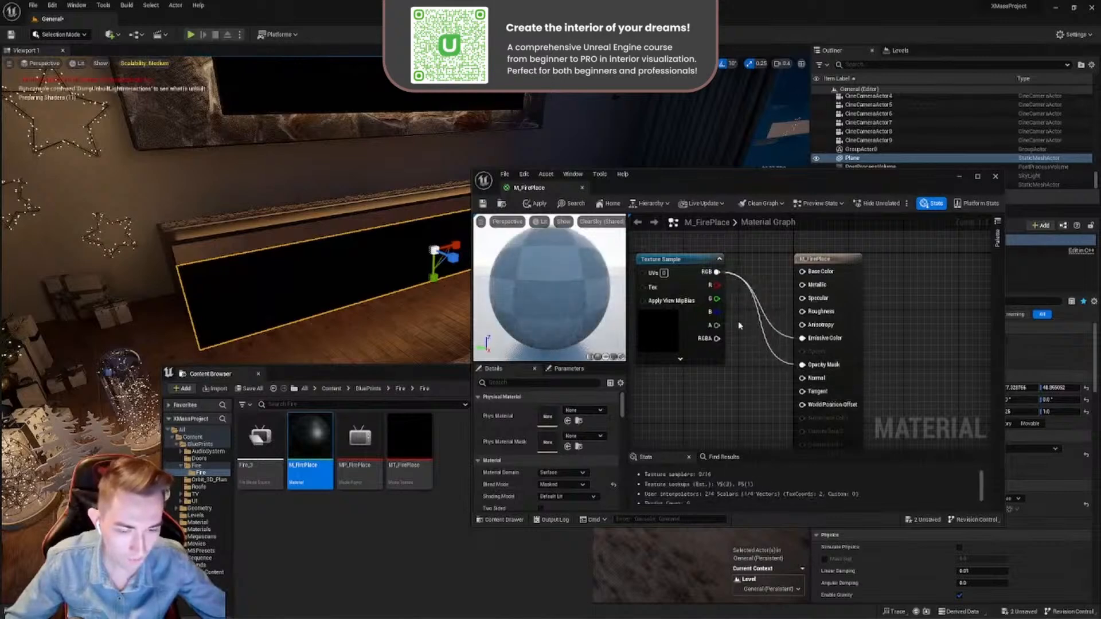
{"action": "key", "text": "ctrl+s"}
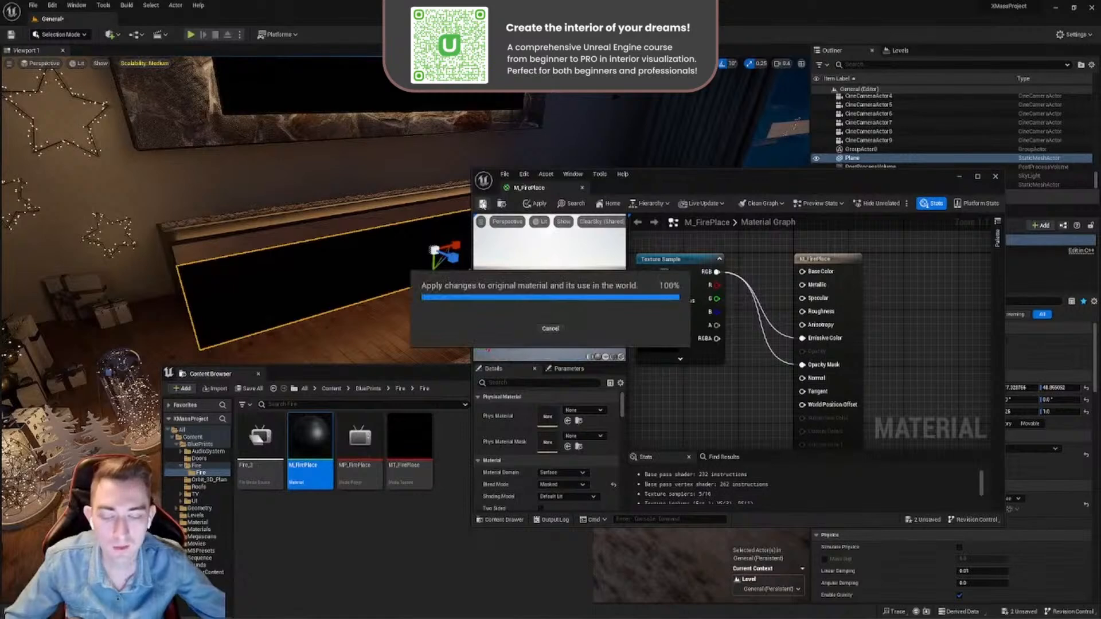
{"action": "left_click", "coordinate": [582, 189]}
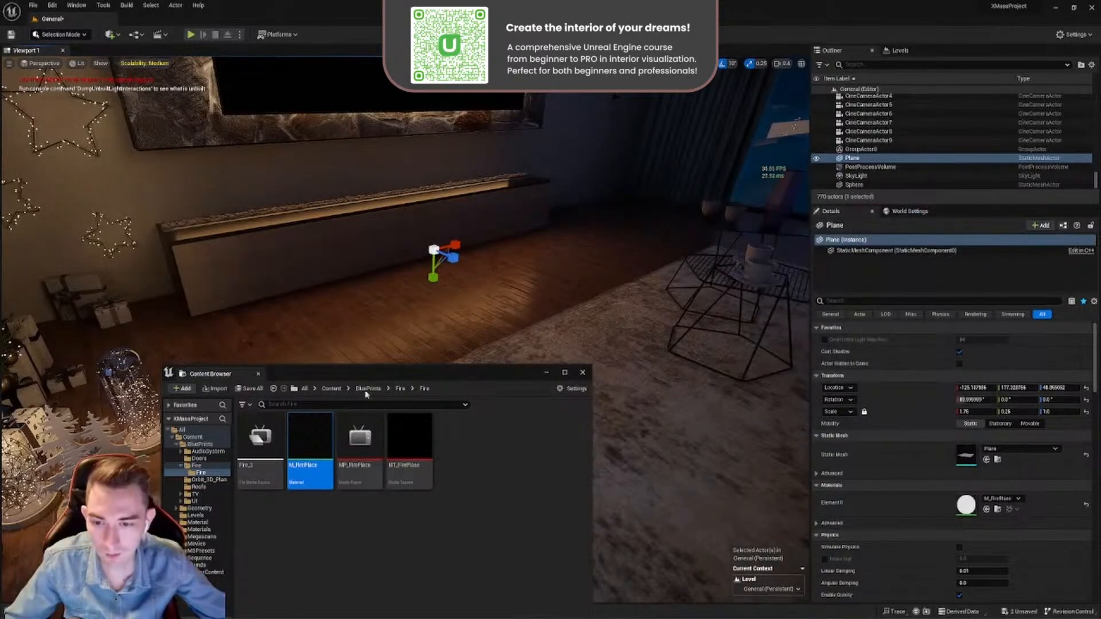
- Play Fire_3 in MP_FirePlace again to check the masked flames on the plane, then close the player
{"action": "mouse_move", "coordinate": [442, 255]}
{"action": "right_mouse_down"}
{"action": "mouse_move", "coordinate": [431, 322]}
{"action": "mouse_move", "coordinate": [442, 270]}
{"action": "right_mouse_up"}
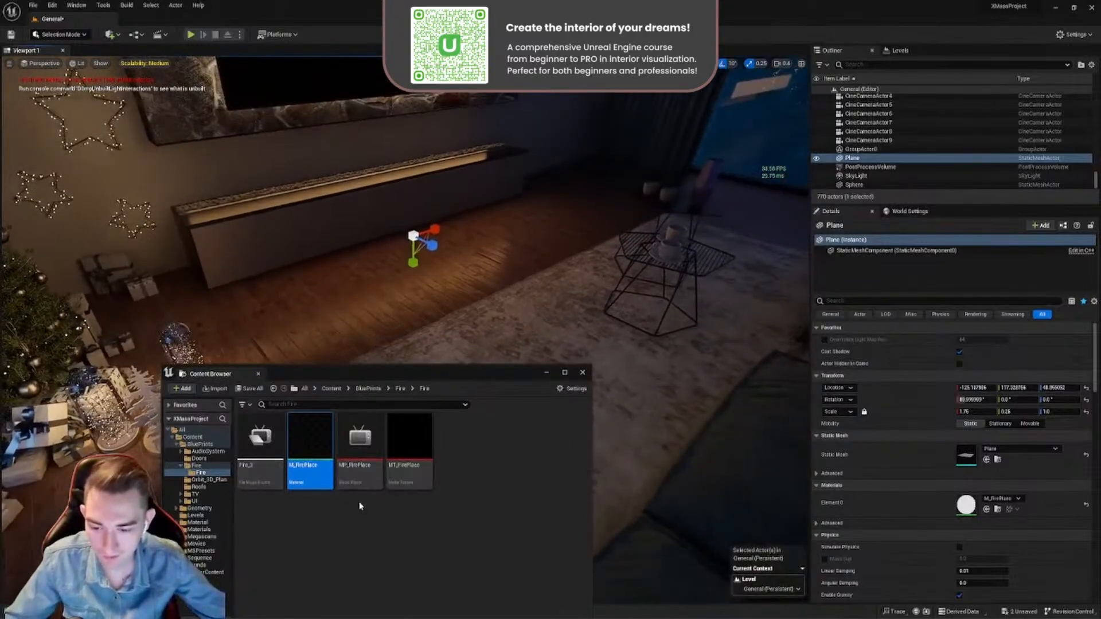
{"action": "double_click", "coordinate": [352, 484]}
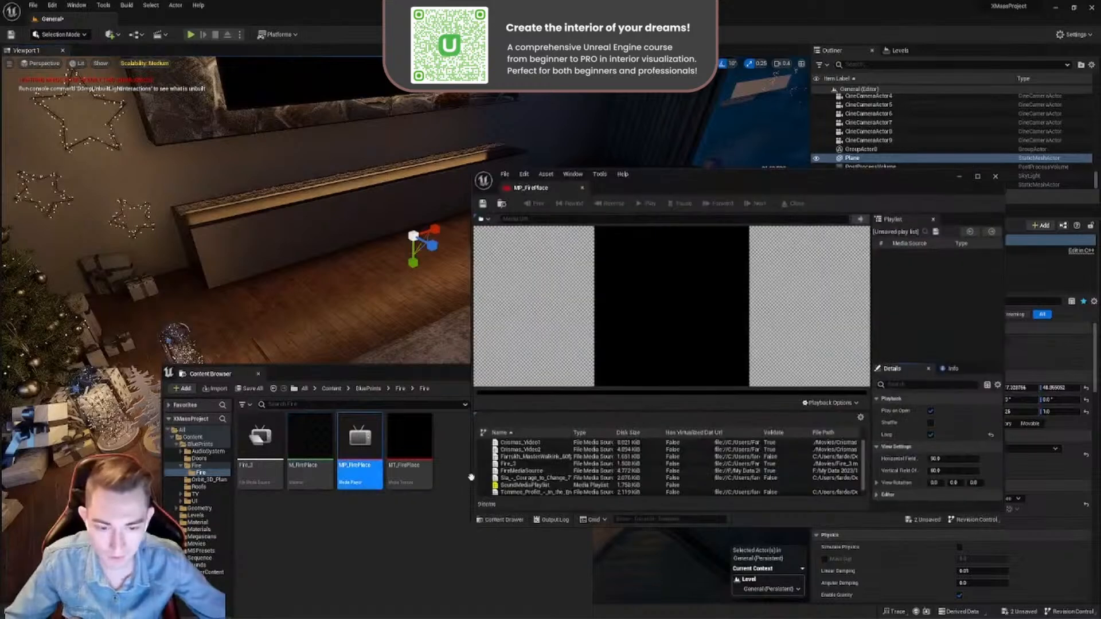
{"action": "double_click", "coordinate": [514, 466]}
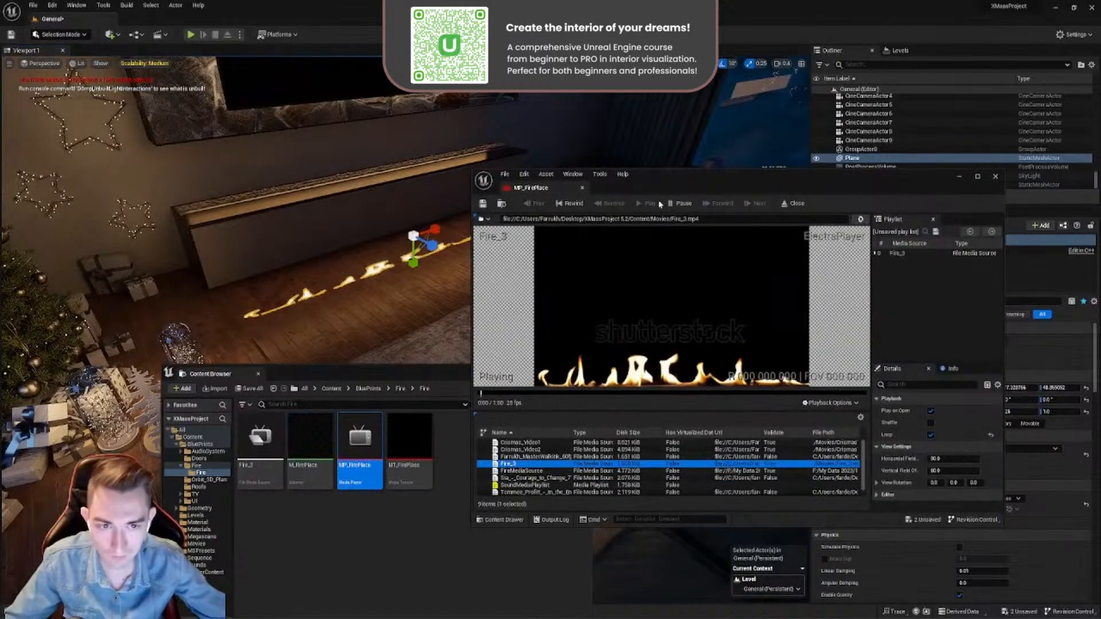
{"action": "left_click_drag", "start_coordinate": [665, 185], "coordinate": [823, 183]}
{"action": "left_click_drag", "start_coordinate": [452, 375], "coordinate": [356, 509]}
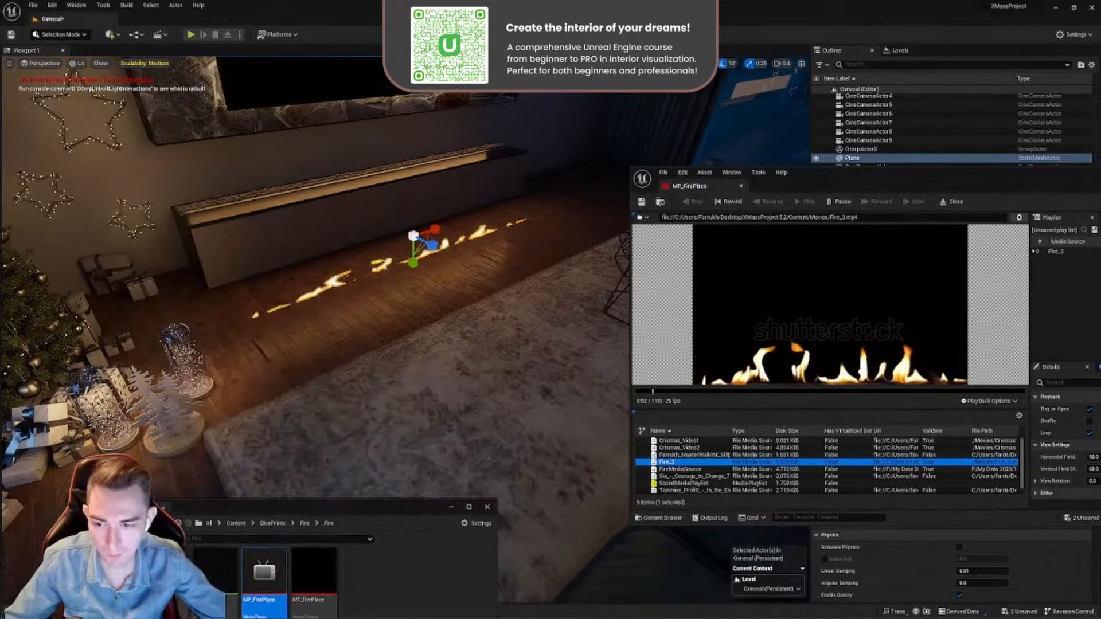
{"action": "right_click_drag", "start_coordinate": [390, 356], "coordinate": [264, 407]}
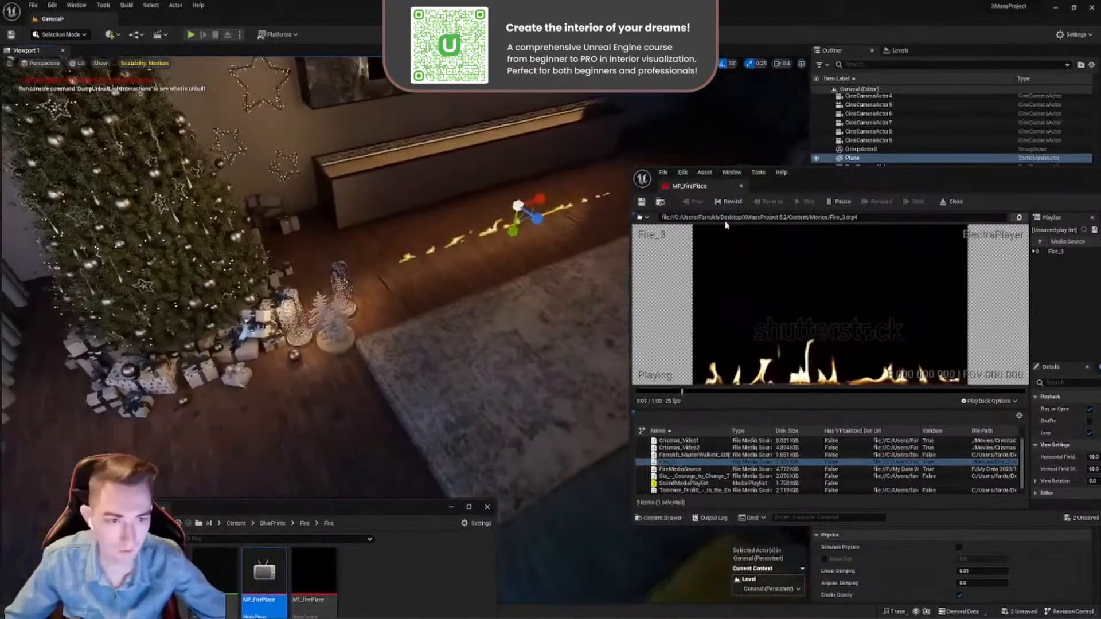
{"action": "left_click", "coordinate": [740, 188]}
- Delete the test plane from the level and go up to the parent Fire folder under BluePrints
{"action": "right_click_drag", "start_coordinate": [588, 278], "coordinate": [550, 240]}
{"action": "key", "text": "Delete"}
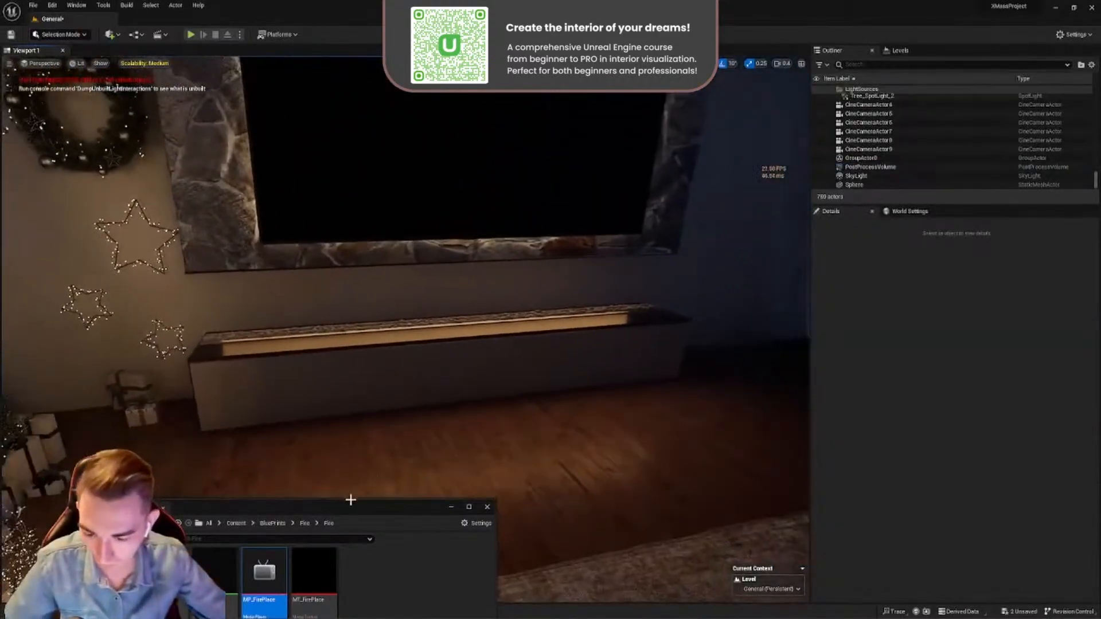
{"action": "left_click_drag", "start_coordinate": [351, 500], "coordinate": [558, 254]}
{"action": "left_click", "coordinate": [512, 276]}
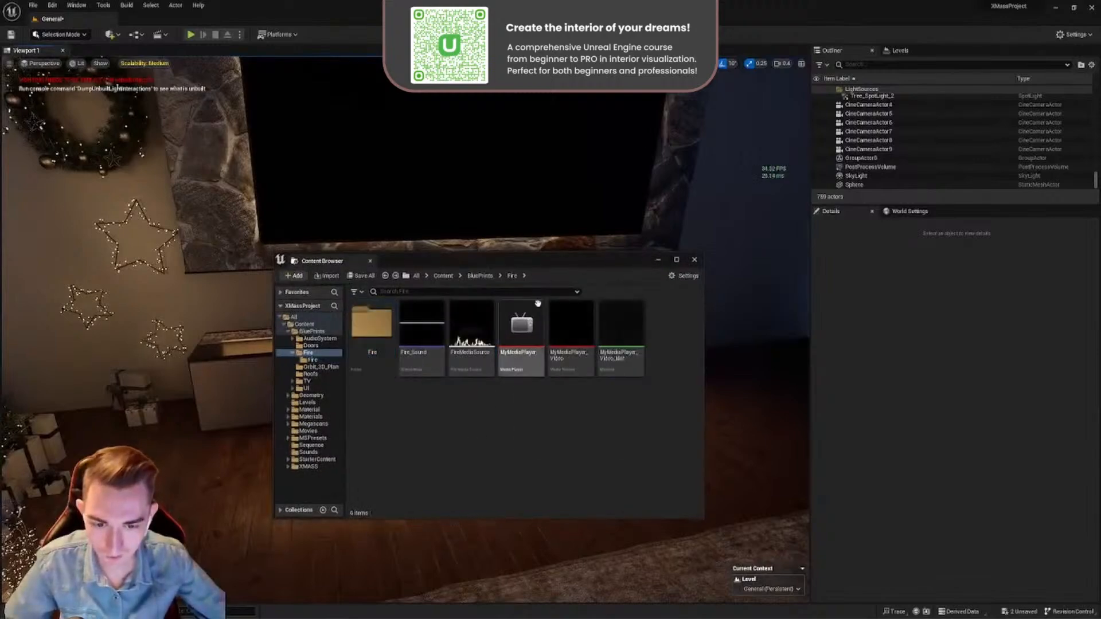
{"action": "left_click_drag", "start_coordinate": [527, 268], "coordinate": [363, 491]}
{"action": "right_click_drag", "start_coordinate": [405, 299], "coordinate": [427, 284]}
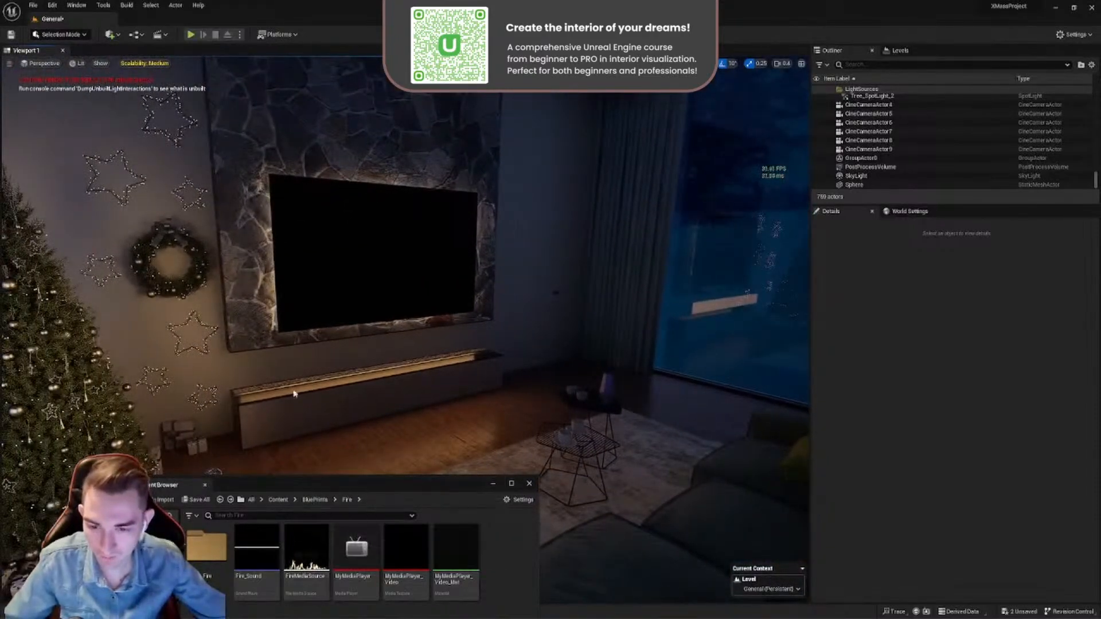
- Create a cine camera in the living room and pilot it towards the Christmas tree and TV wall
{"action": "mouse_move", "coordinate": [445, 348]}
{"action": "right_mouse_down"}
{"action": "mouse_move", "coordinate": [370, 333]}
{"action": "mouse_move", "coordinate": [382, 324]}
{"action": "mouse_move", "coordinate": [459, 341]}
{"action": "right_mouse_up"}
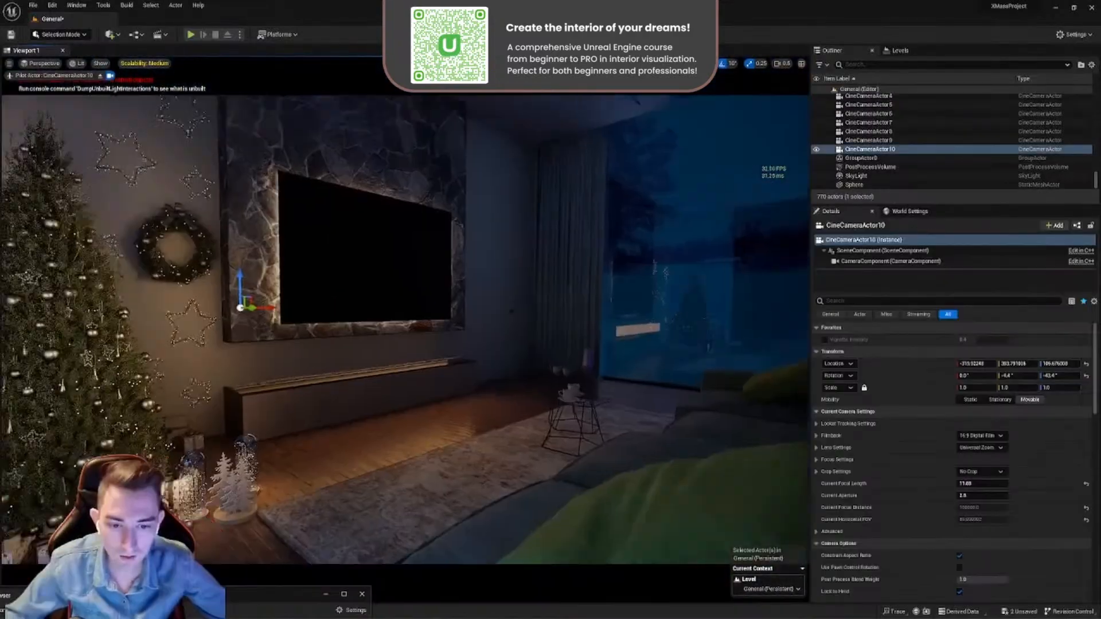
{"action": "right_click_drag", "start_coordinate": [459, 322], "coordinate": [396, 365]}
{"action": "key", "text": "a"}
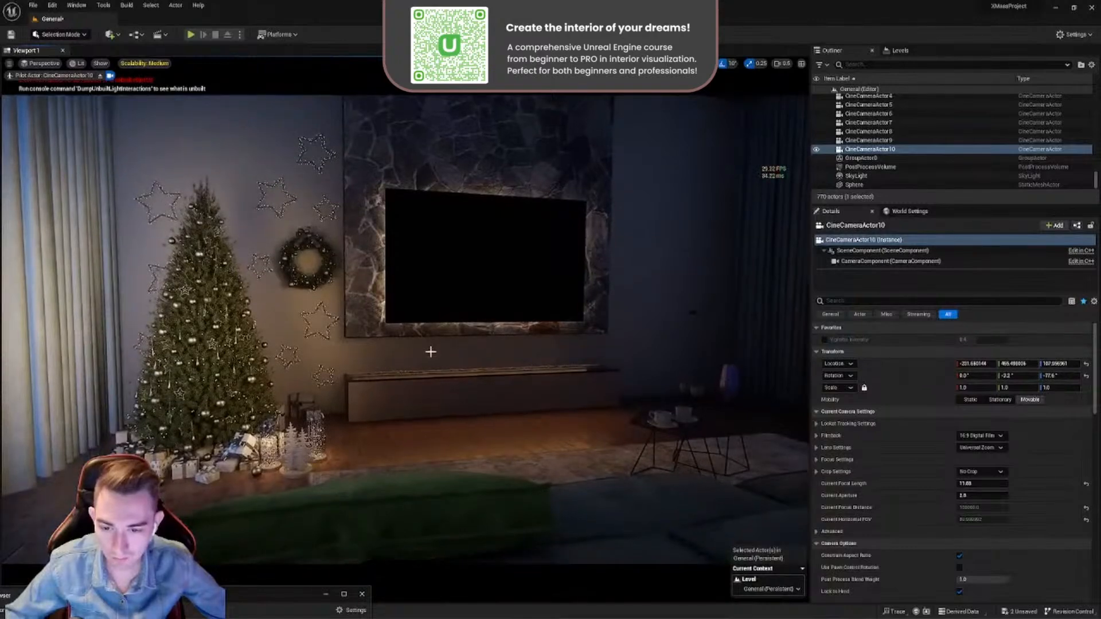
{"action": "right_click_drag", "start_coordinate": [514, 361], "coordinate": [409, 454]}
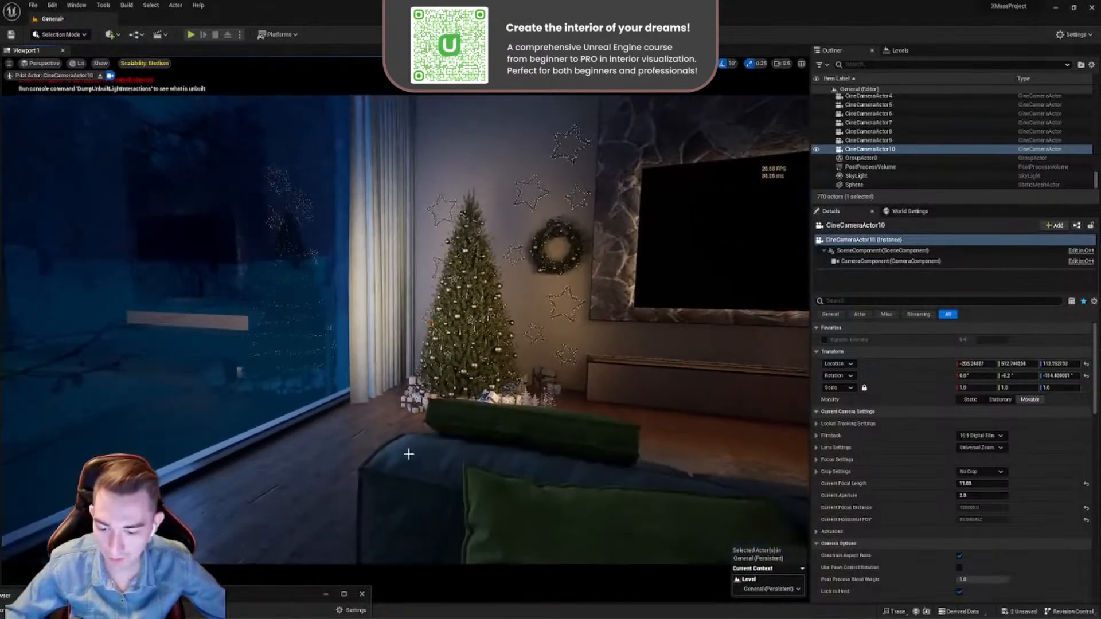
- Bring the Content Browser into view and open the Fire folder under BluePrints
{"action": "left_click_drag", "start_coordinate": [260, 600], "coordinate": [582, 390]}
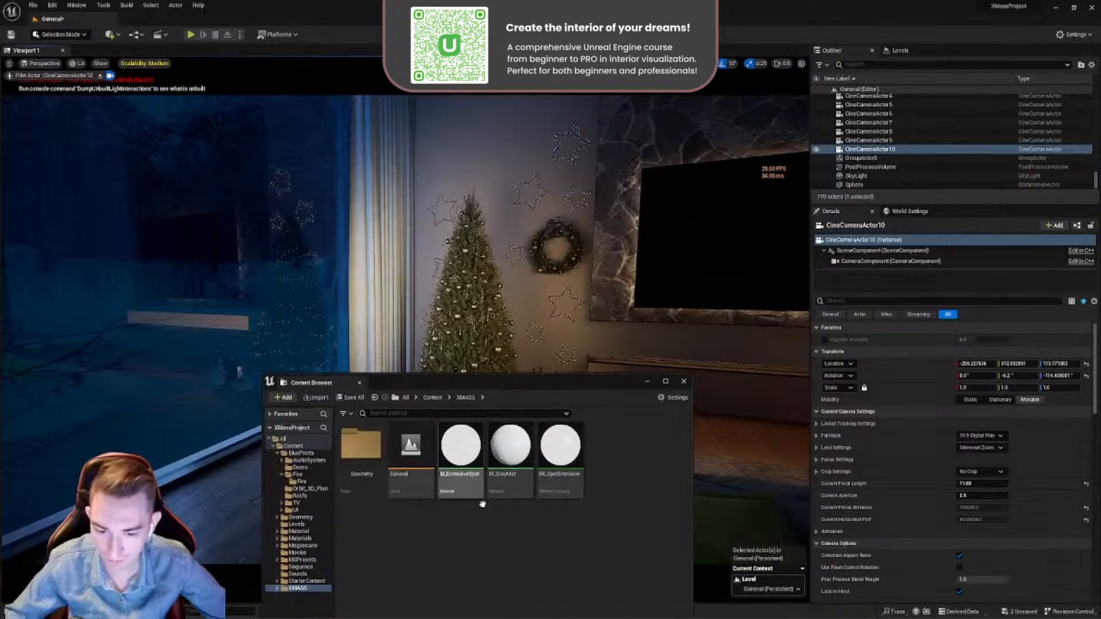
{"action": "key", "text": "alt+Left"}
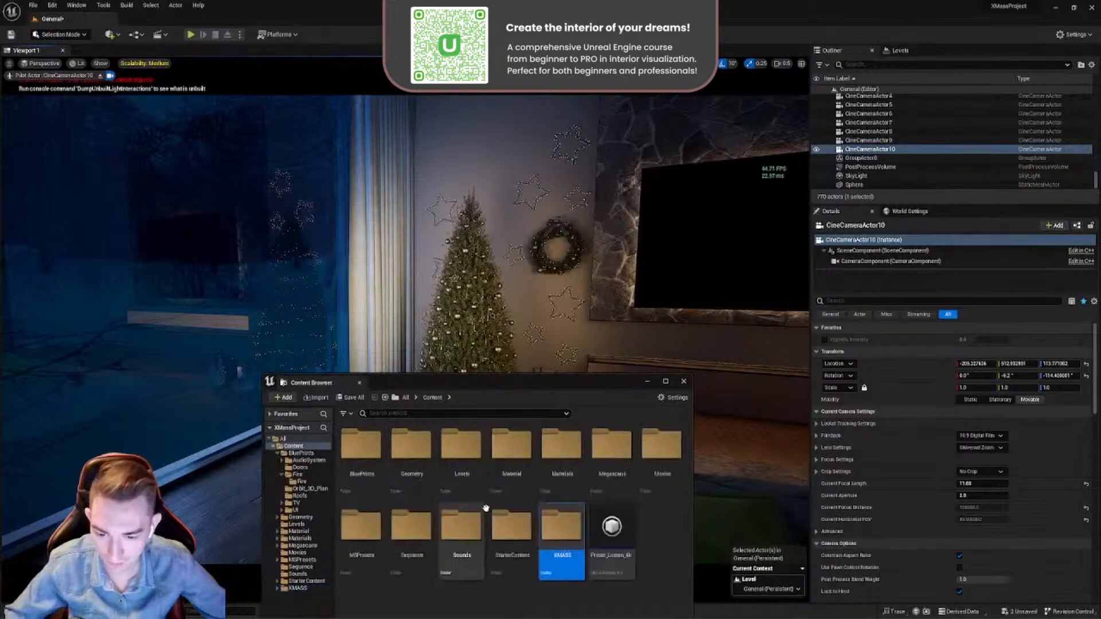
{"action": "double_click", "coordinate": [372, 461]}
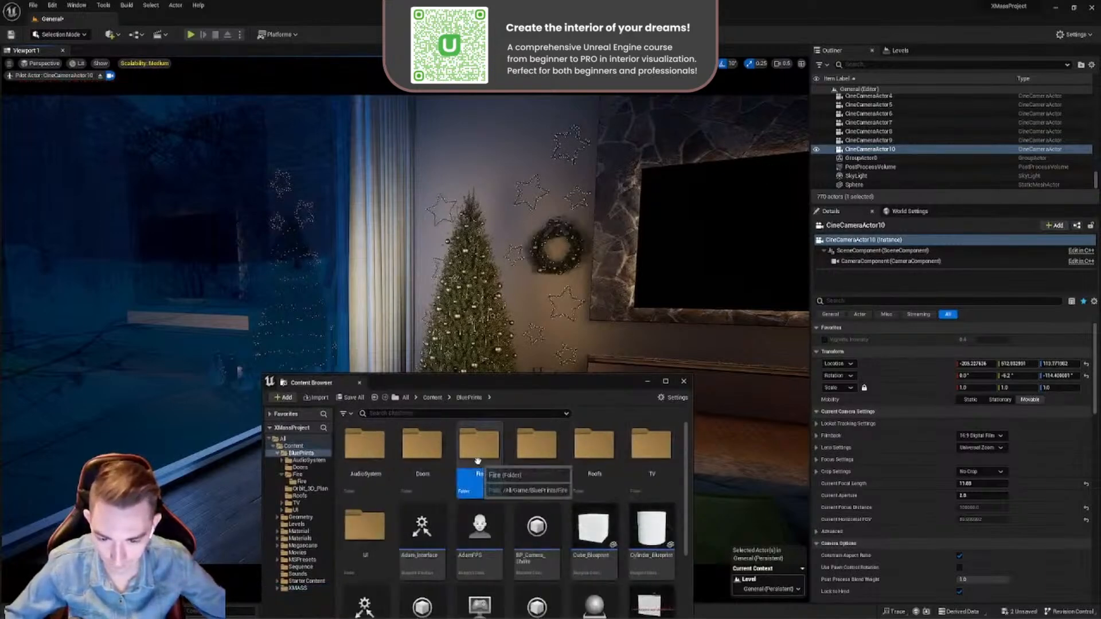
{"action": "double_click", "coordinate": [477, 461]}
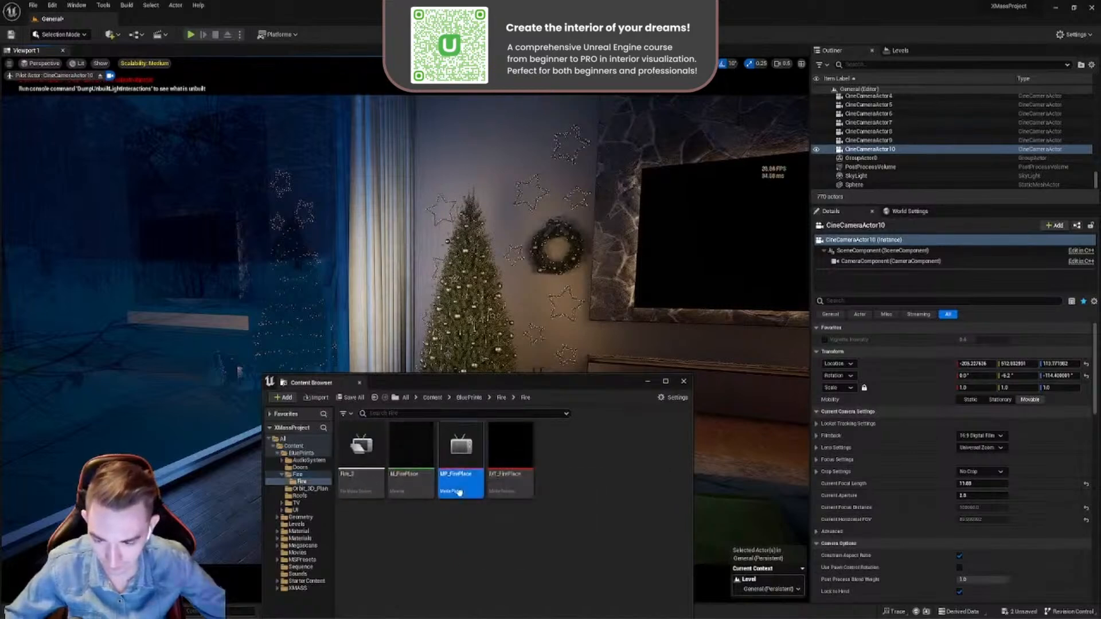
{"action": "double_click", "coordinate": [460, 492]}
{"action": "left_click", "coordinate": [994, 303]}
{"action": "left_click", "coordinate": [375, 397]}
- Play FireMediaSource in MyMediaPlayer, check the flames in the fireplace and their window reflection, then pause and close the player
{"action": "left_click_drag", "start_coordinate": [800, 179], "coordinate": [838, 168]}
{"action": "double_click", "coordinate": [510, 477]}
{"action": "left_click", "coordinate": [701, 452]}
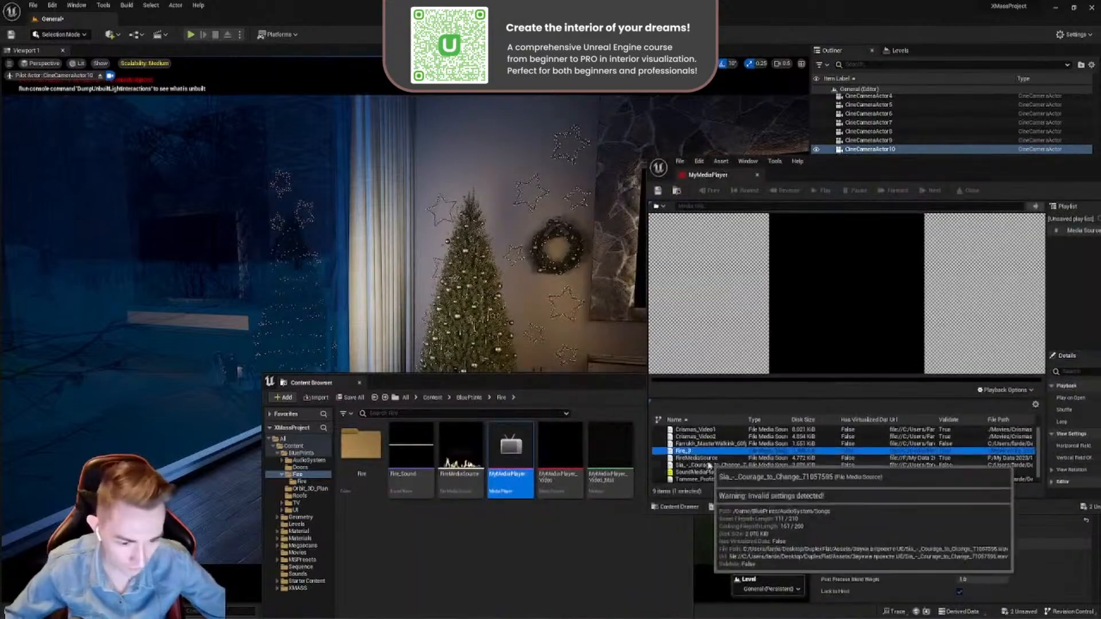
{"action": "double_click", "coordinate": [696, 458]}
{"action": "left_click_drag", "start_coordinate": [600, 383], "coordinate": [370, 541]}
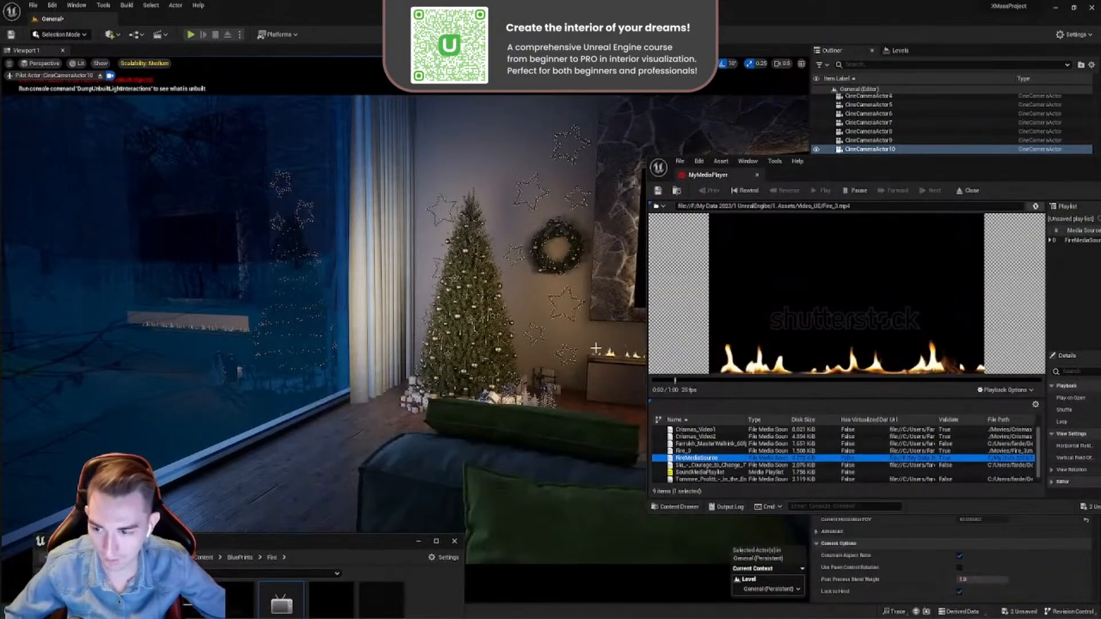
{"action": "mouse_move", "coordinate": [429, 348]}
{"action": "right_mouse_down"}
{"action": "mouse_move", "coordinate": [466, 348]}
{"action": "mouse_move", "coordinate": [420, 349]}
{"action": "right_mouse_up"}
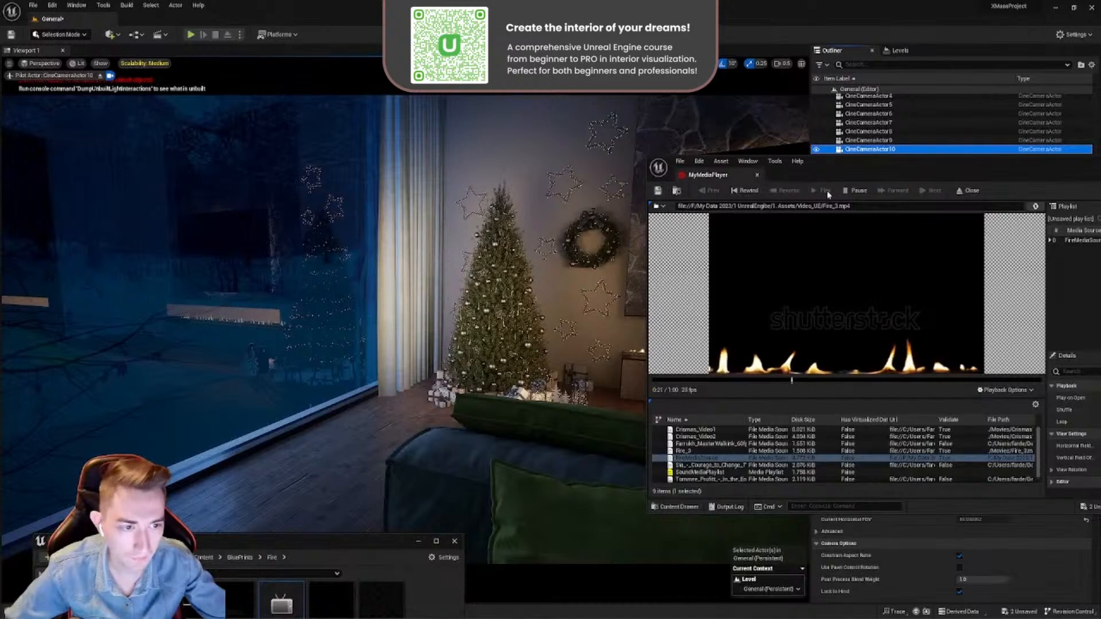
{"action": "left_click", "coordinate": [851, 191]}
{"action": "left_click", "coordinate": [757, 177]}
- Show the light icons, select the rect light above the fireplace and toggle its Affects World off and on to check its effect
{"action": "right_click_drag", "start_coordinate": [560, 309], "coordinate": [637, 346]}
{"action": "key", "text": "g"}
{"action": "left_click", "coordinate": [630, 331]}
{"action": "right_click_drag", "start_coordinate": [536, 329], "coordinate": [425, 367]}
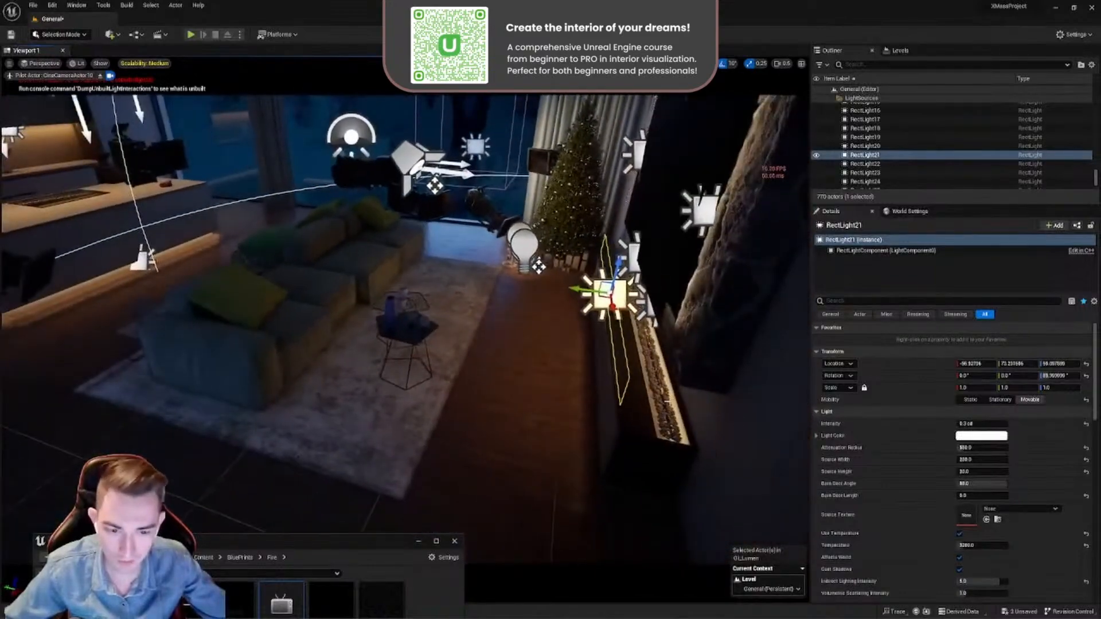
{"action": "left_click", "coordinate": [959, 558]}
{"action": "left_click", "coordinate": [958, 559]}
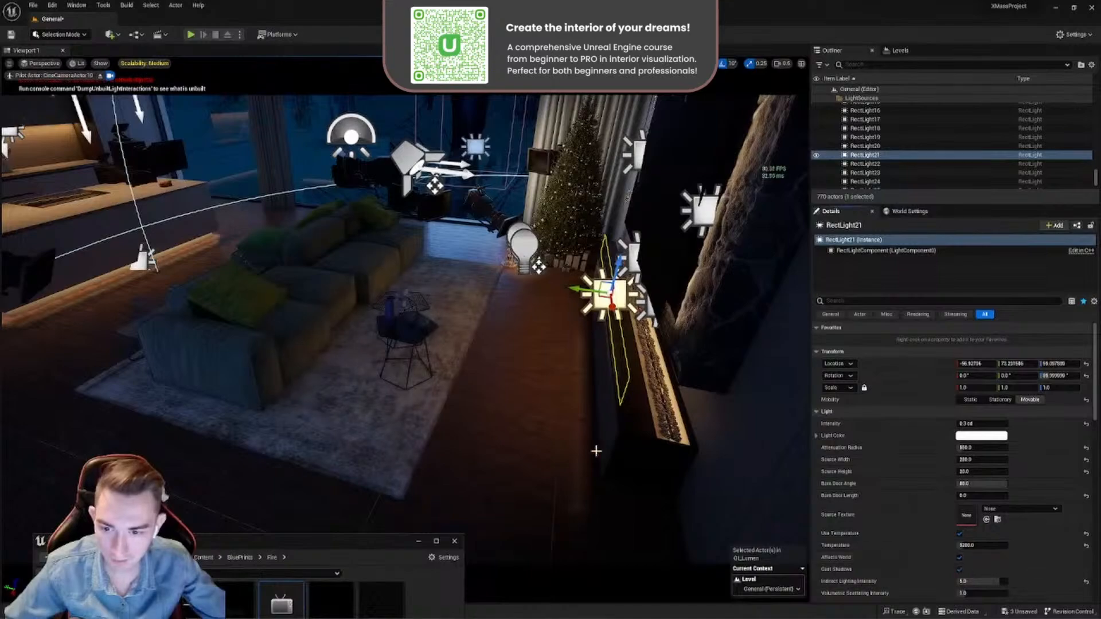
- Try a Specular Scale of 0 on the fireplace rect light and check its reflections around the room
{"action": "right_click_drag", "start_coordinate": [508, 410], "coordinate": [539, 305]}
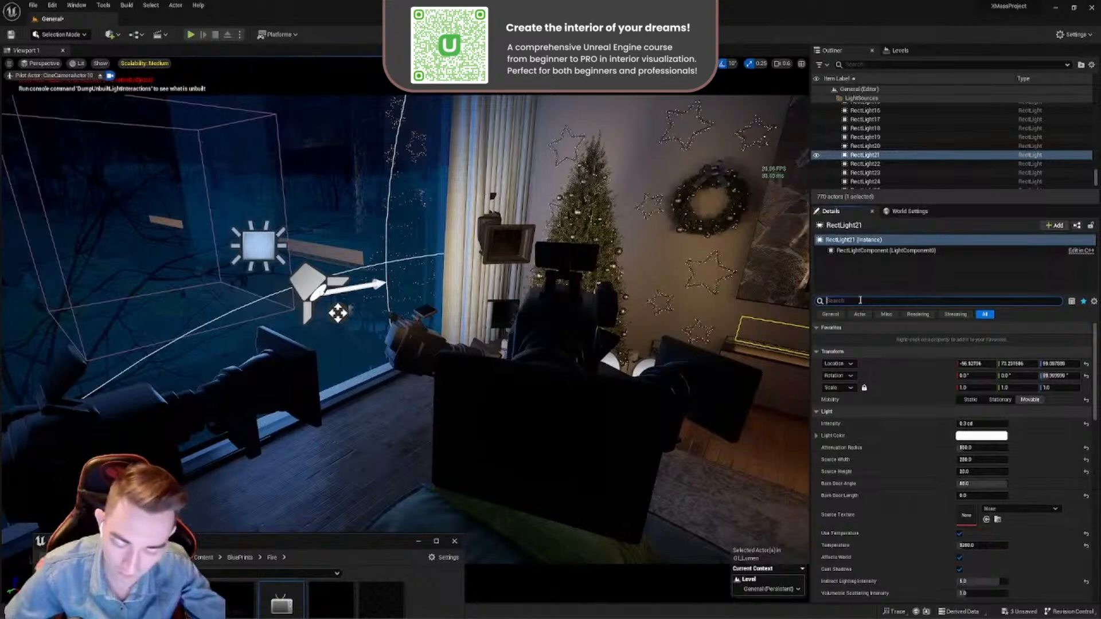
{"action": "key", "text": "BackSpace"}
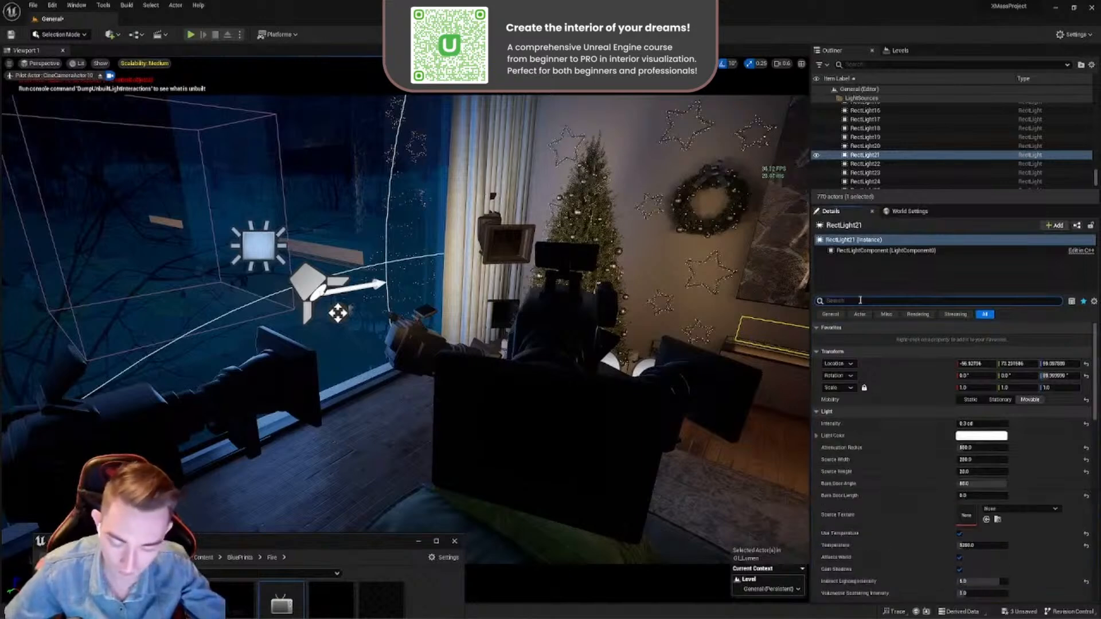
{"action": "type", "text": "scale"}
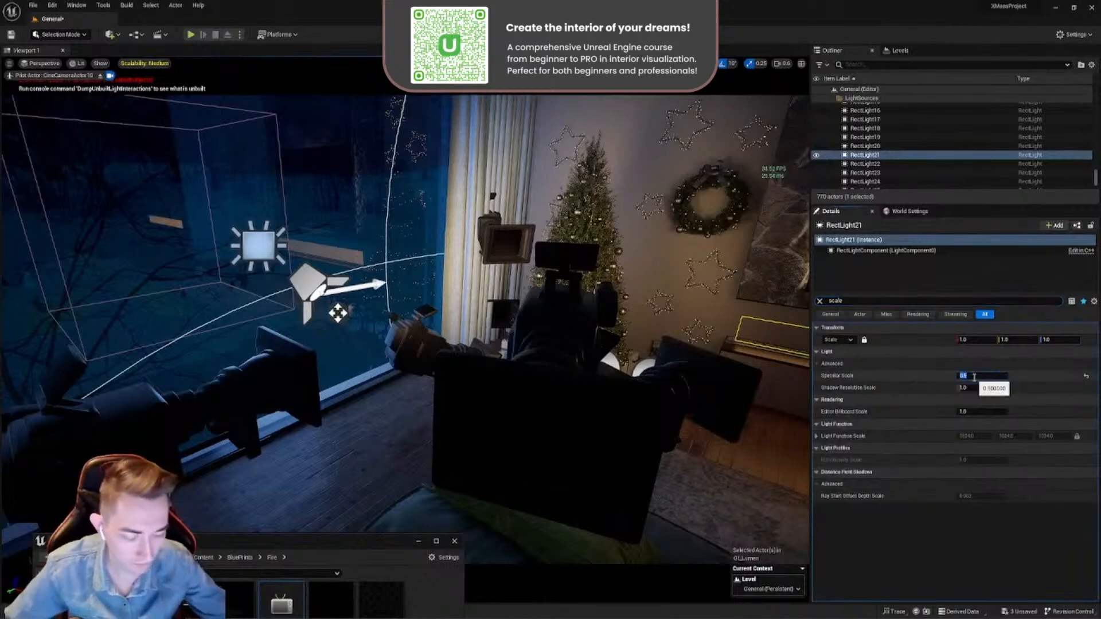
{"action": "key", "text": "Return"}
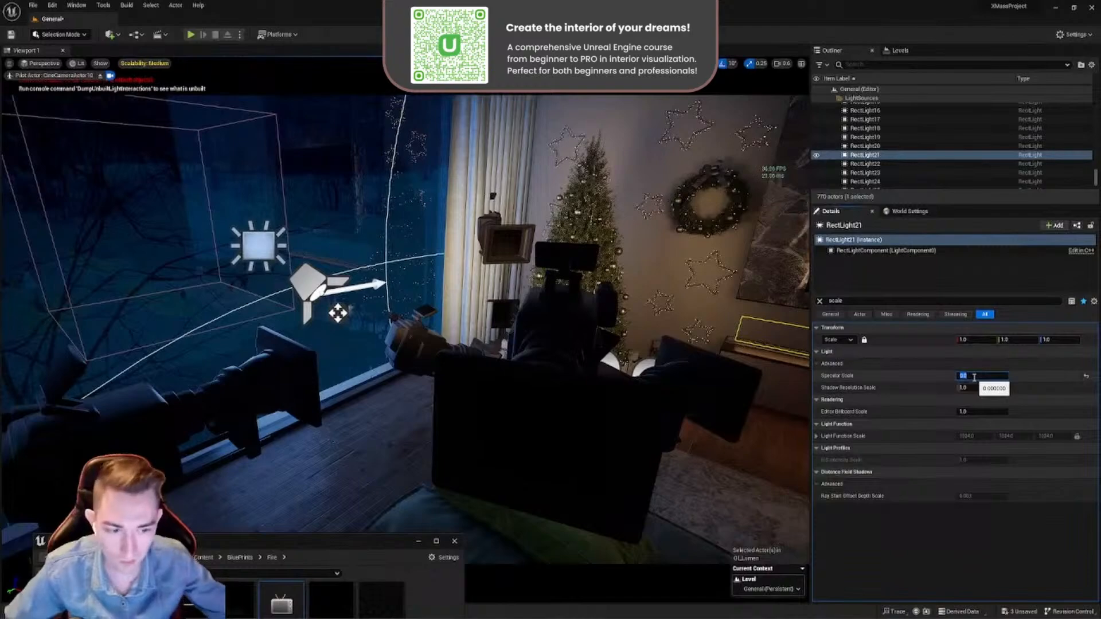
{"action": "right_click_drag", "start_coordinate": [617, 394], "coordinate": [648, 396]}
{"action": "key", "text": "w"}
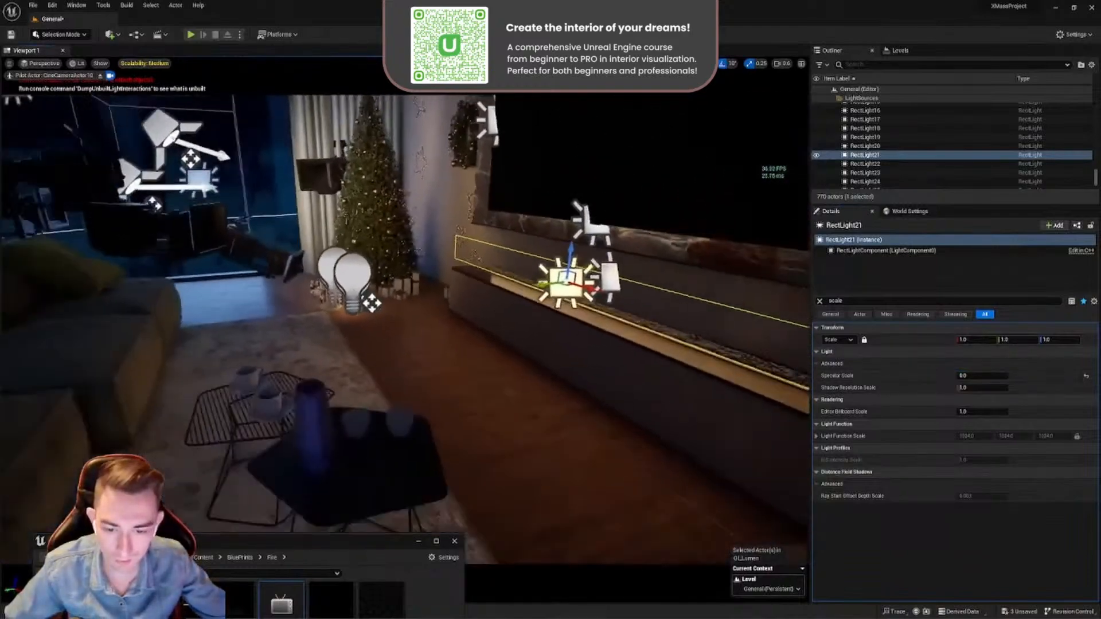
{"action": "key", "text": "d"}
- Set the fireplace rect light's Specular Scale to 0.9 and clear the property filter
{"action": "right_click_drag", "start_coordinate": [499, 190], "coordinate": [454, 243]}
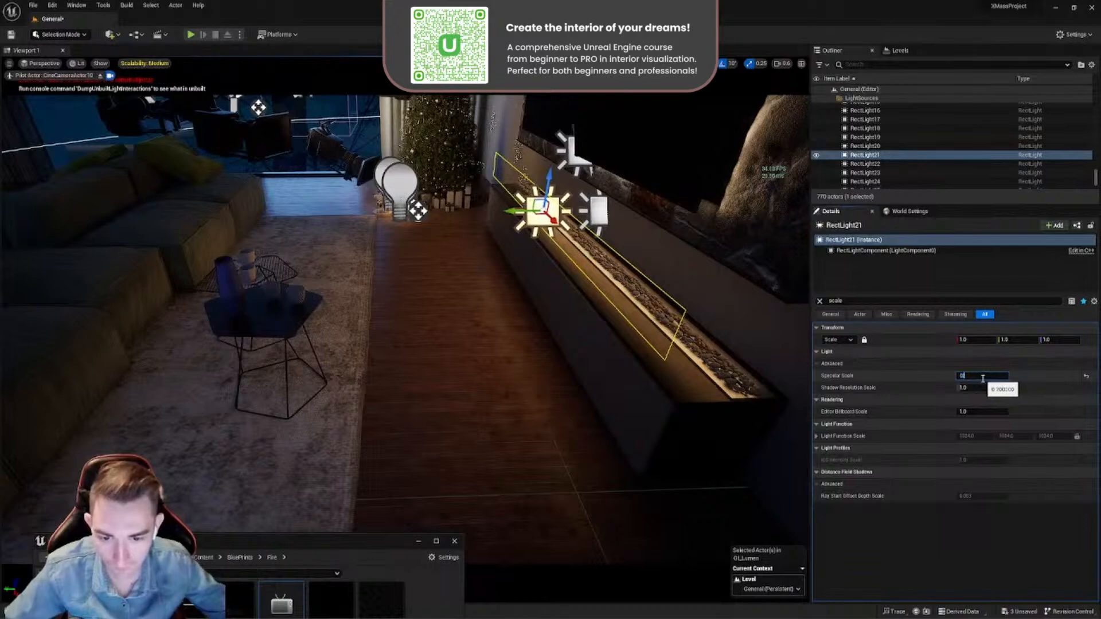
{"action": "type", "text": ".9"}
{"action": "key", "text": "Return"}
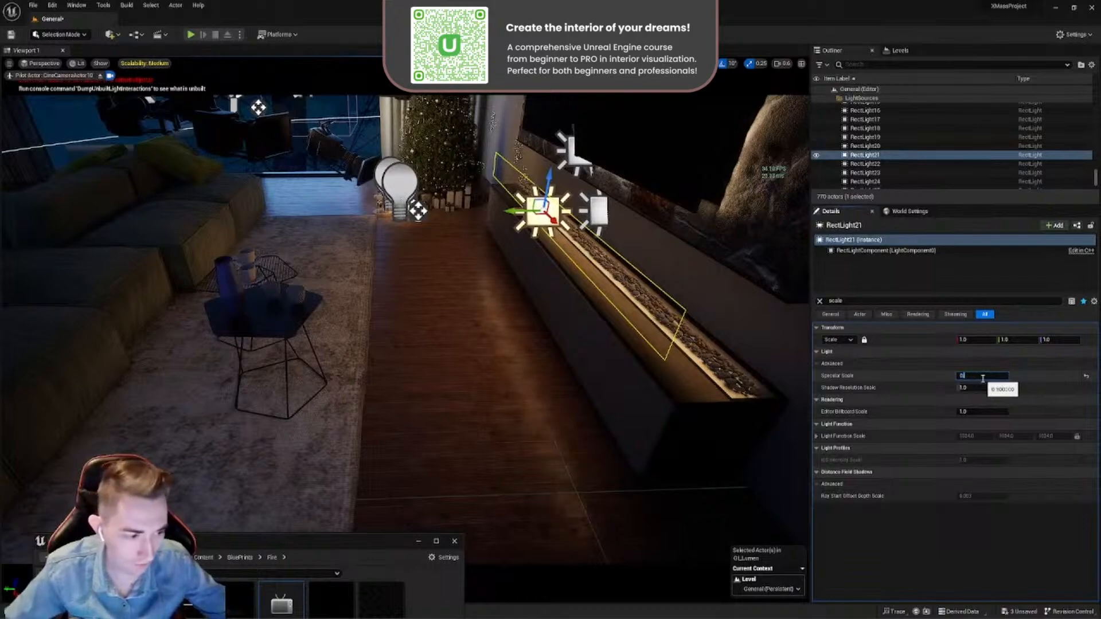
{"action": "left_click", "coordinate": [821, 301]}
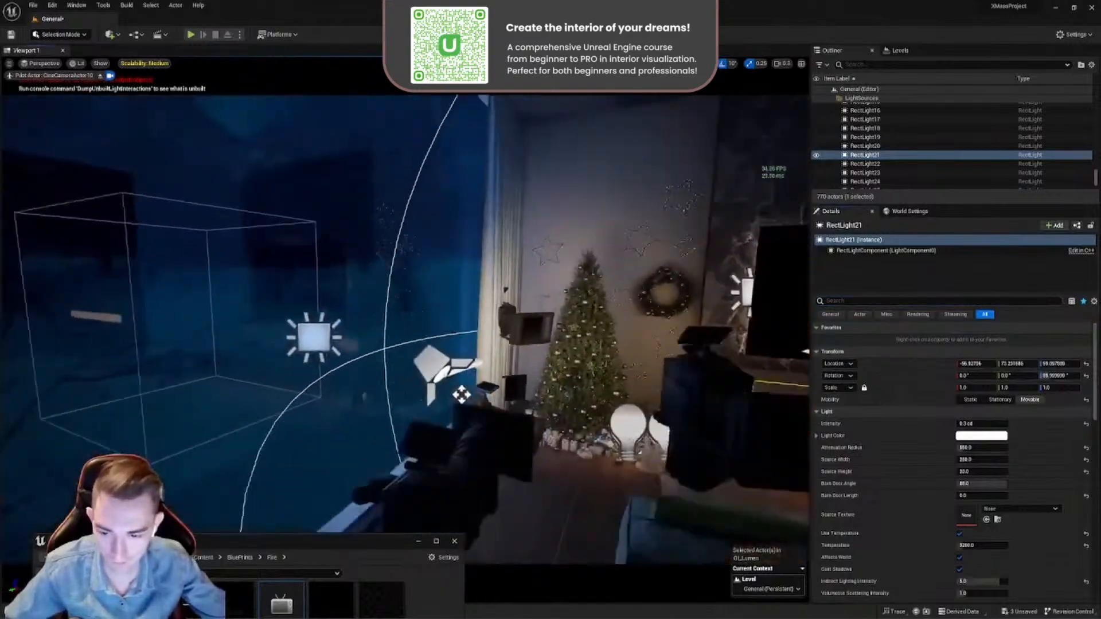
- Filter the rect light's properties by "ray" and check how Affect Ray Tracing Reflections influences the light's reflection
{"action": "right_click_drag", "start_coordinate": [462, 395], "coordinate": [488, 479]}
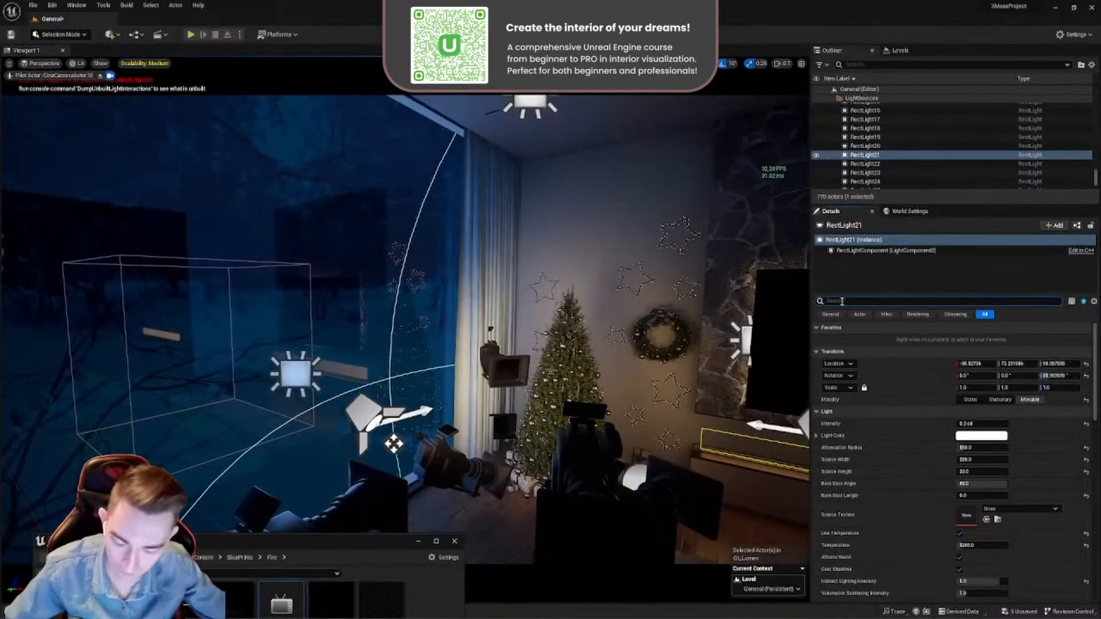
{"action": "type", "text": "ray"}
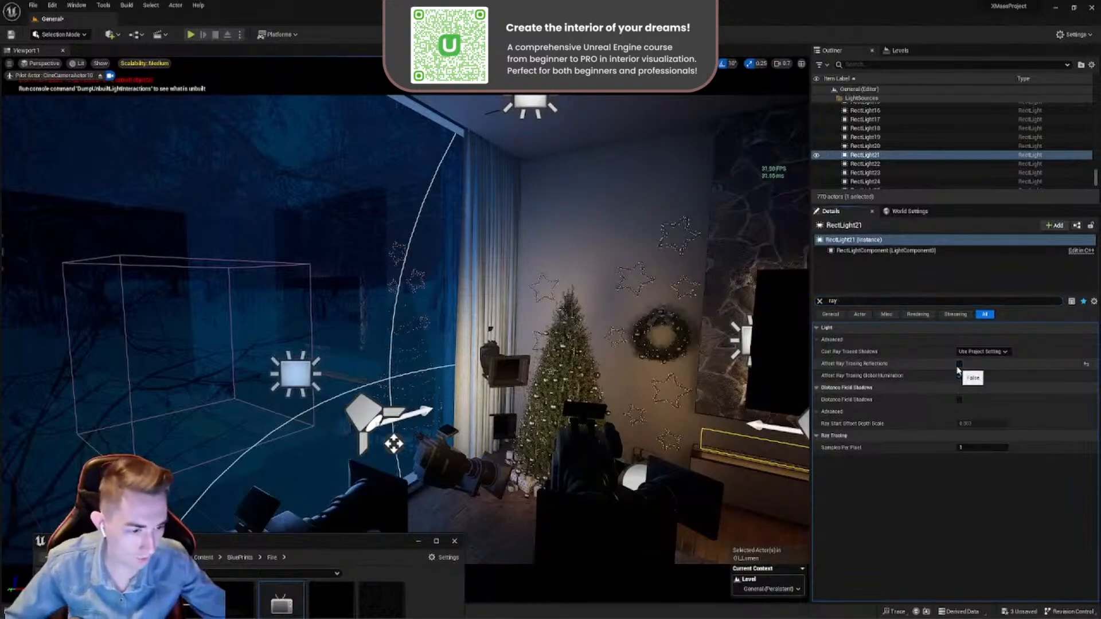
{"action": "right_click_drag", "start_coordinate": [614, 338], "coordinate": [697, 344]}
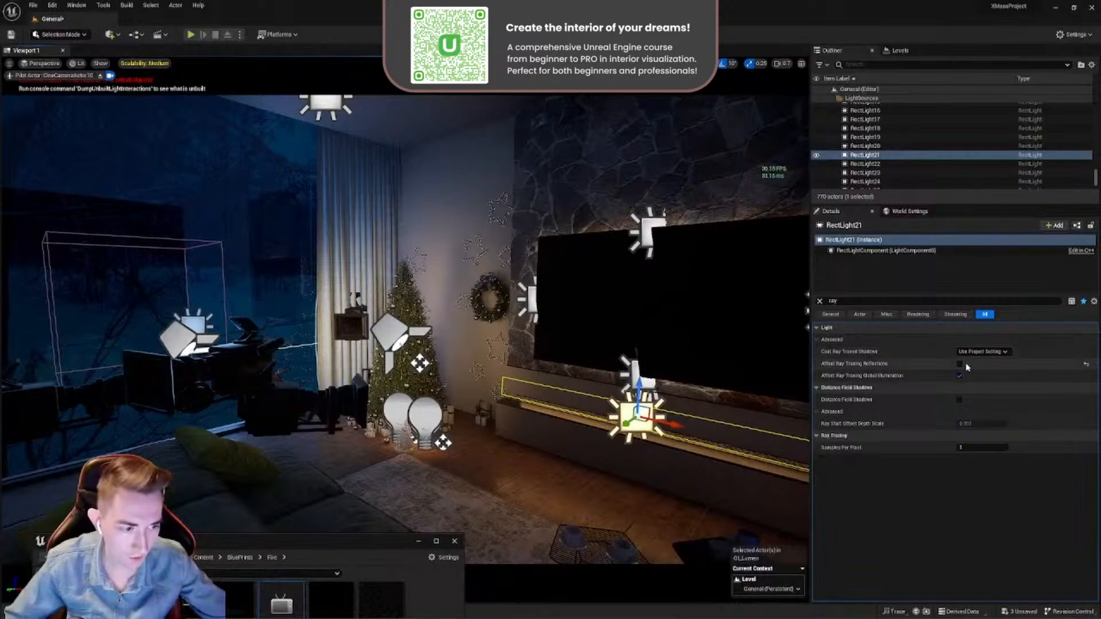
{"action": "right_click_drag", "start_coordinate": [499, 336], "coordinate": [422, 351]}
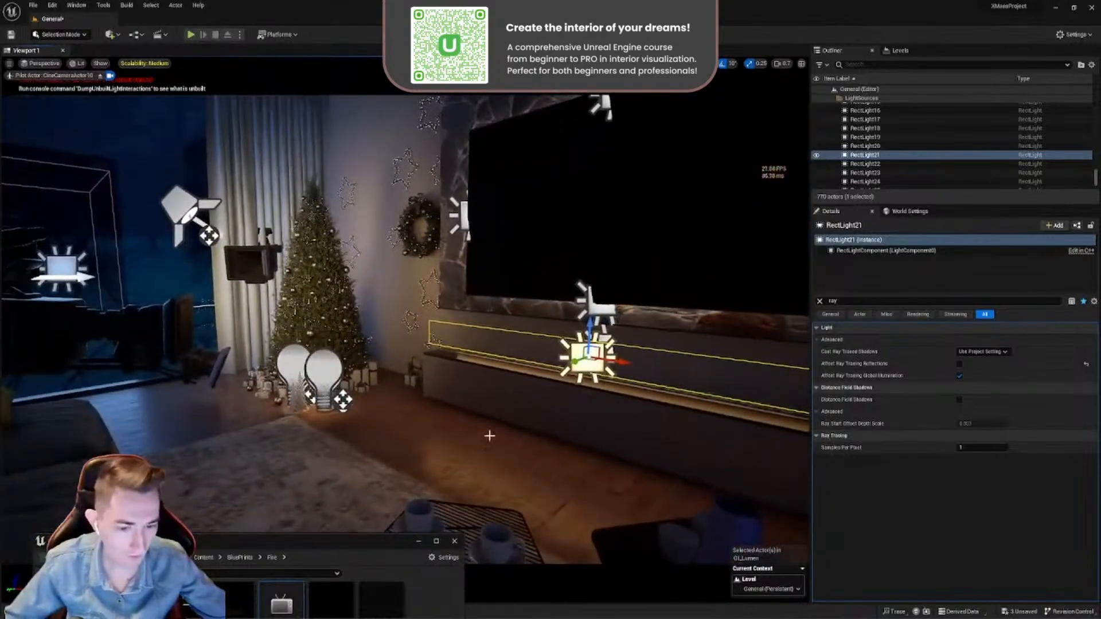
- Select the wooden floor, hide the light icons and reframe the piloted camera on the Christmas tree and TV wall
{"action": "left_click", "coordinate": [489, 436]}
{"action": "right_click_drag", "start_coordinate": [485, 437], "coordinate": [436, 435]}
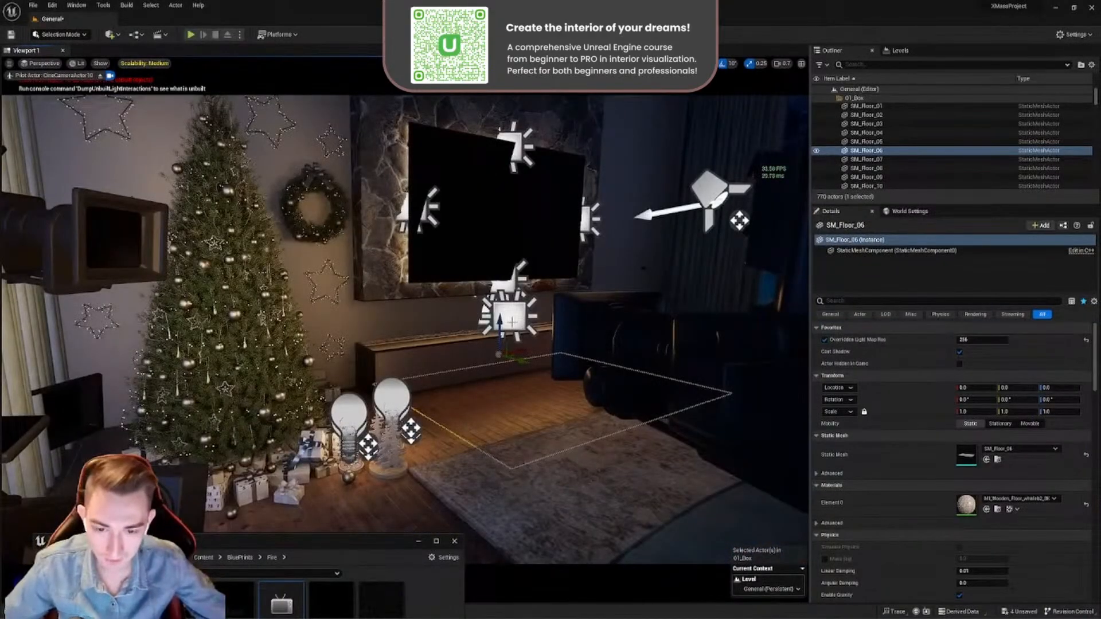
{"action": "key", "text": "g"}
{"action": "right_click_drag", "start_coordinate": [499, 340], "coordinate": [464, 343]}
{"action": "scroll", "coordinate": [500, 350], "scroll_direction": "down", "scroll_amount": 1}
{"action": "scroll", "coordinate": [500, 344], "scroll_direction": "down", "scroll_amount": 3}
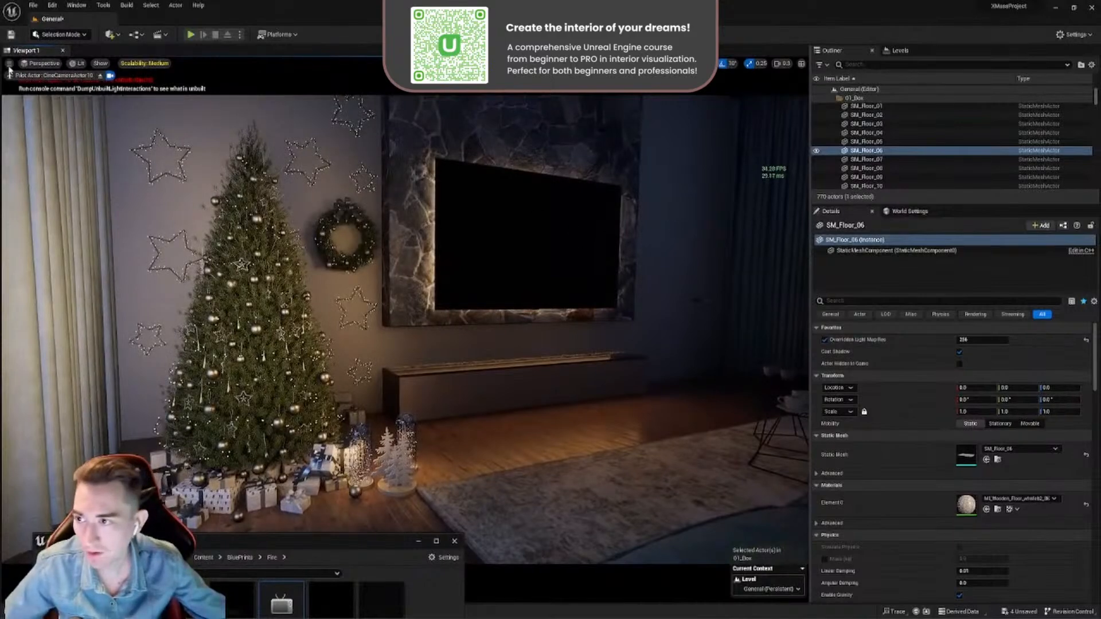
- Try to create another cine camera from the piloted view of the tree and TV wall
{"action": "left_click", "coordinate": [9, 64]}
{"action": "mouse_move", "coordinate": [111, 252]}
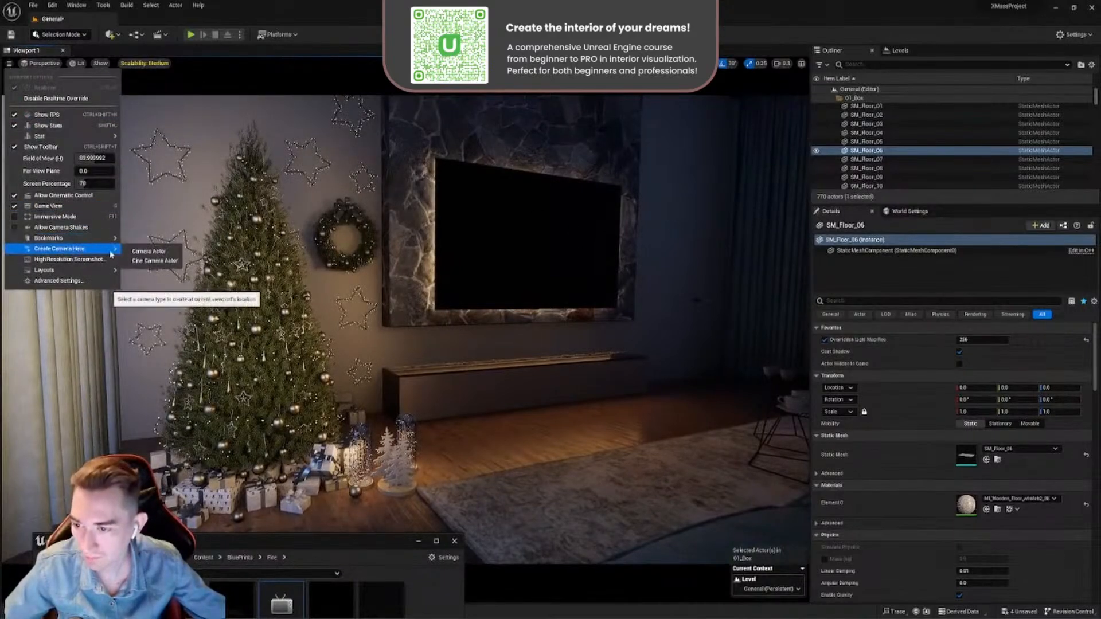
{"action": "left_click", "coordinate": [155, 261]}
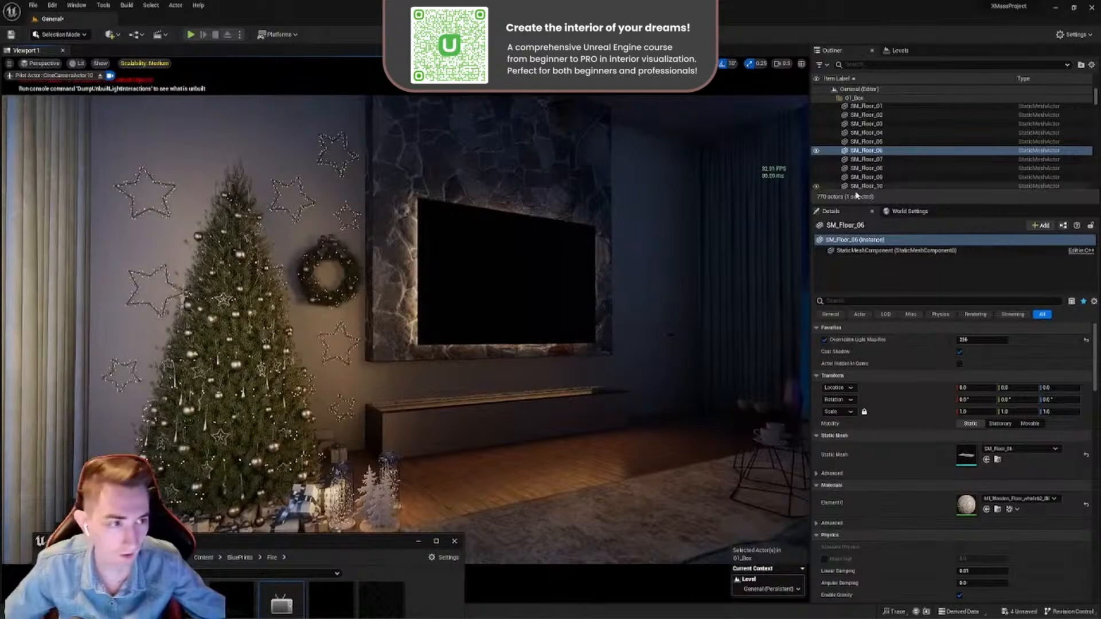
{"action": "right_click_drag", "start_coordinate": [497, 281], "coordinate": [487, 321]}
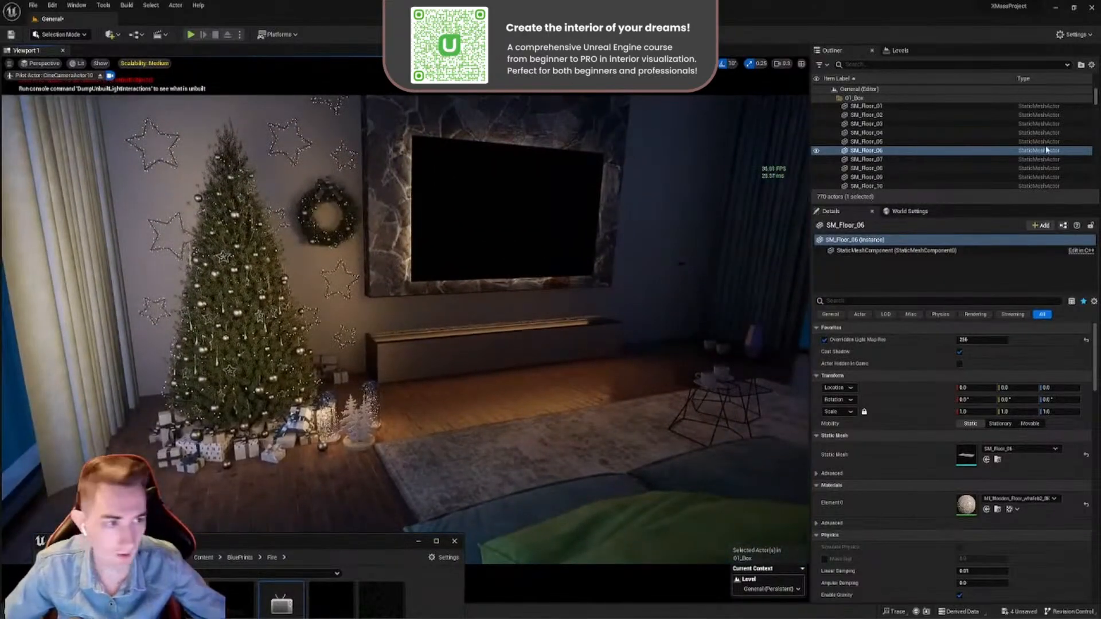
- Select CineCameraActor10 in the level's actor list and stop piloting it
{"action": "scroll", "coordinate": [1048, 150], "scroll_direction": "down", "scroll_amount": 10}
{"action": "left_click_drag", "start_coordinate": [1096, 102], "coordinate": [1096, 183]}
{"action": "left_click", "coordinate": [888, 150]}
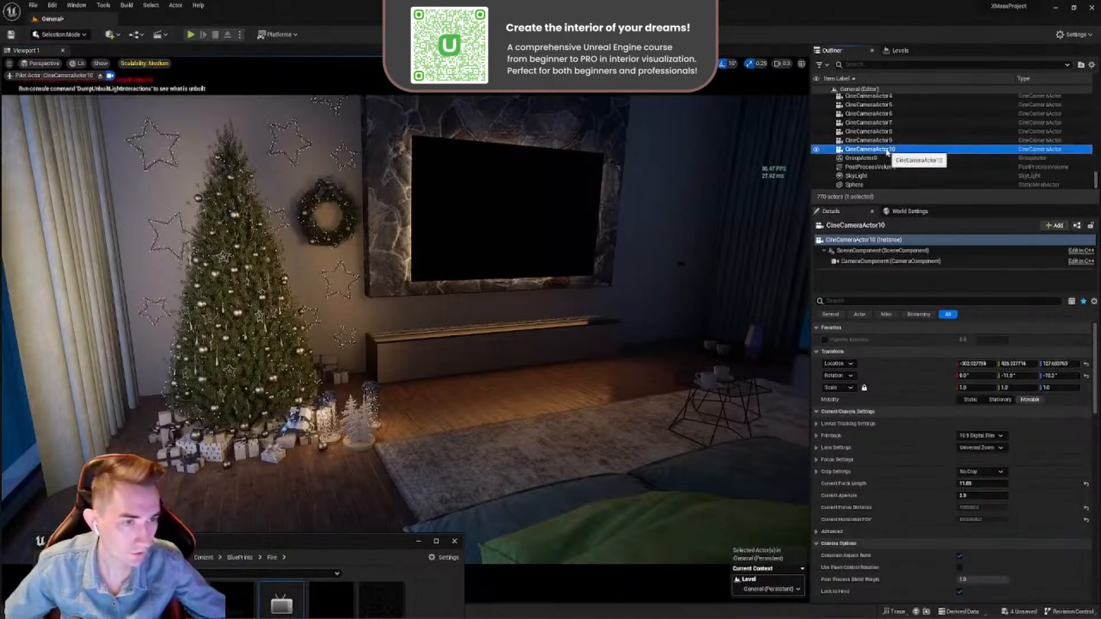
{"action": "right_click", "coordinate": [888, 152]}
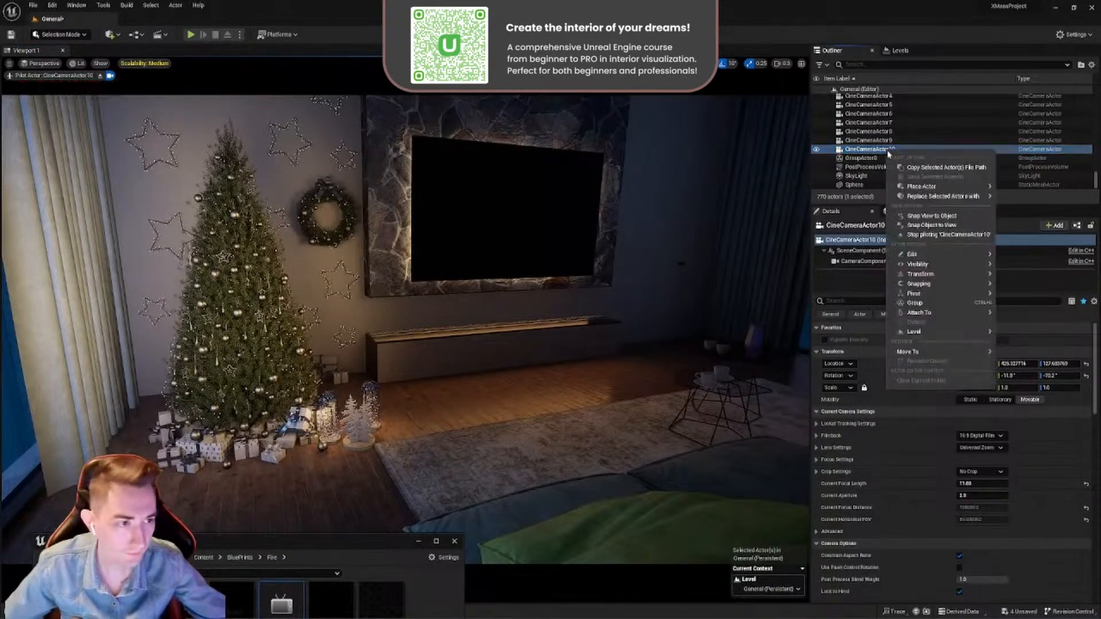
{"action": "left_click", "coordinate": [917, 235]}
- Create a new Cine Camera Actor from a free view framing the Christmas tree, TV and fireplace
{"action": "right_click_drag", "start_coordinate": [409, 264], "coordinate": [415, 292]}
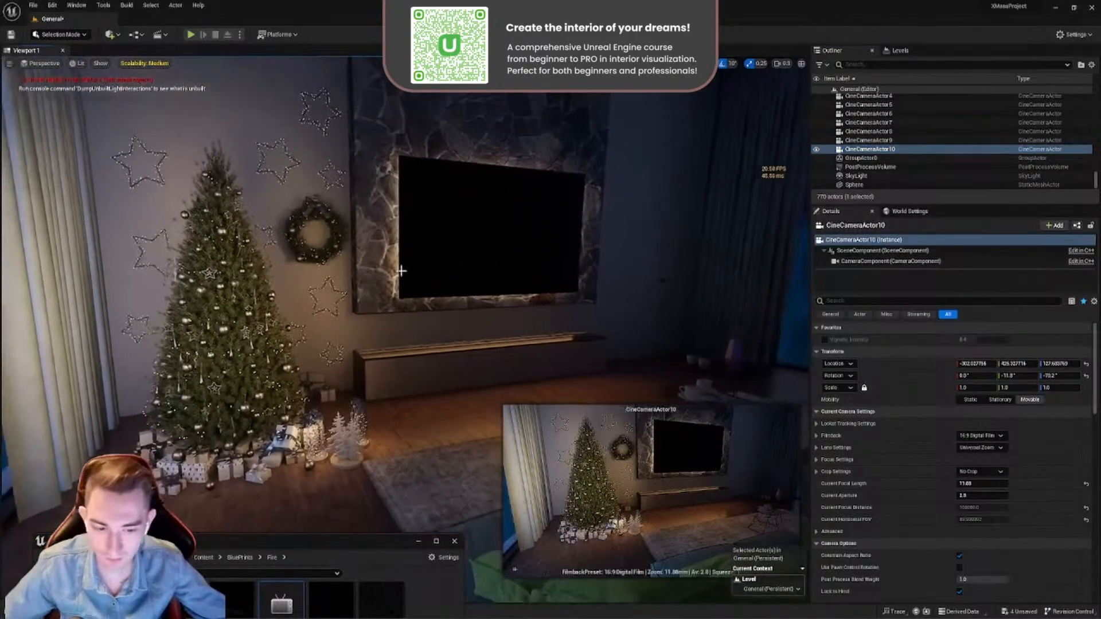
{"action": "left_click", "coordinate": [450, 390]}
{"action": "mouse_move", "coordinate": [451, 390]}
{"action": "right_mouse_down"}
{"action": "mouse_move", "coordinate": [450, 441]}
{"action": "mouse_move", "coordinate": [447, 396]}
{"action": "mouse_move", "coordinate": [551, 393]}
{"action": "mouse_move", "coordinate": [442, 387]}
{"action": "right_mouse_up"}
{"action": "scroll", "coordinate": [550, 393], "scroll_direction": "up", "scroll_amount": 1}
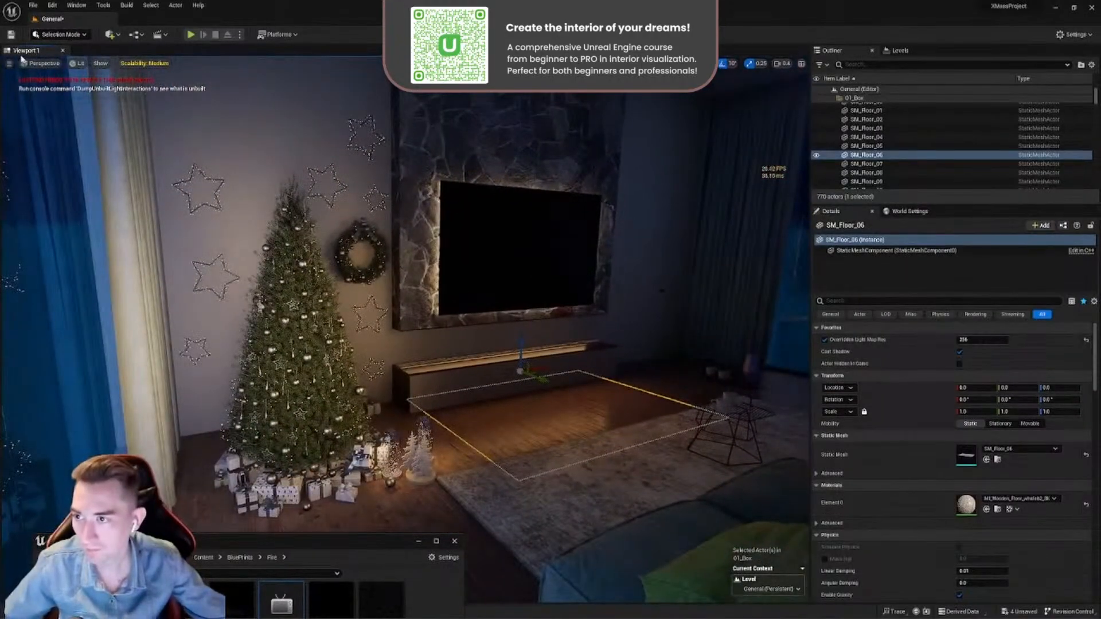
{"action": "left_click", "coordinate": [8, 64]}
{"action": "mouse_move", "coordinate": [92, 249]}
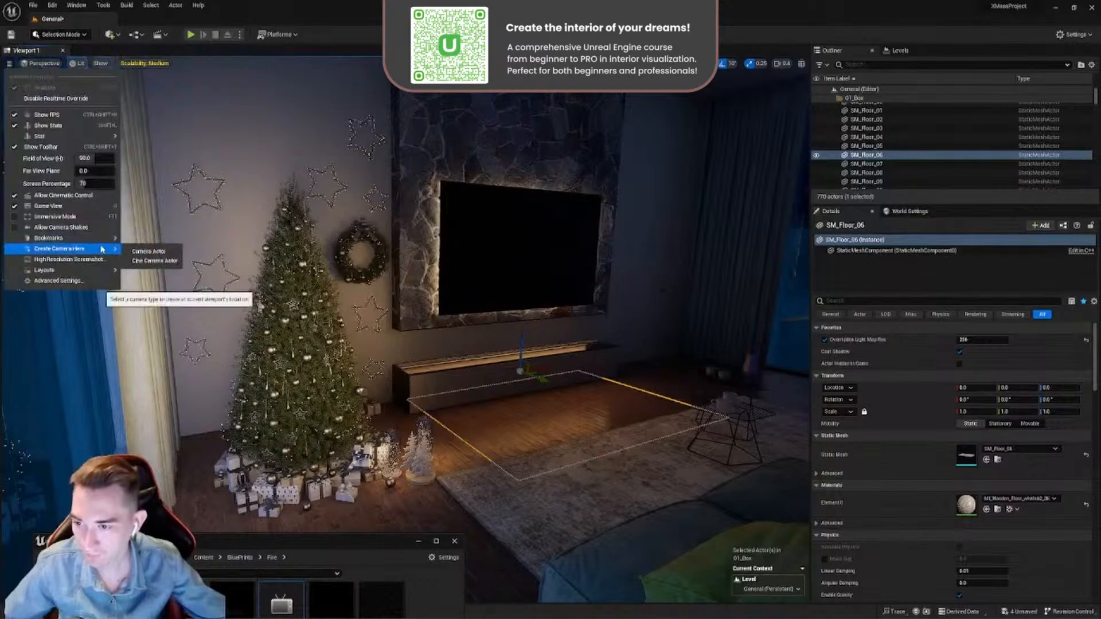
{"action": "left_click", "coordinate": [154, 260]}
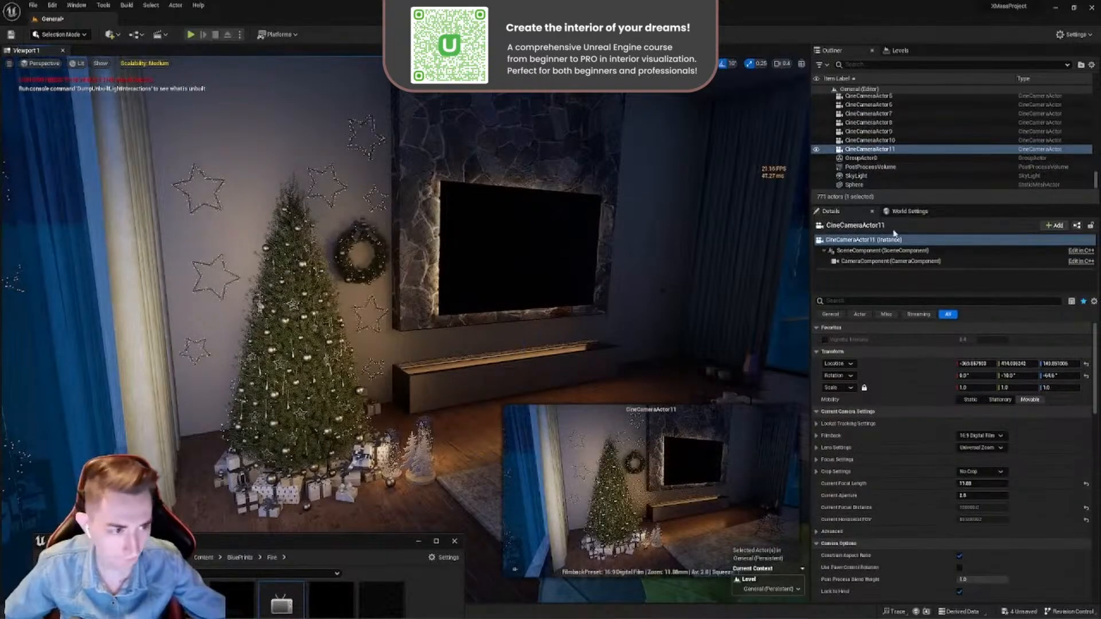
- Pilot CineCameraActor11 and lower its viewpoint to reframe the Christmas tree, TV wall and sofa corner
{"action": "right_click_drag", "start_coordinate": [670, 269], "coordinate": [723, 329]}
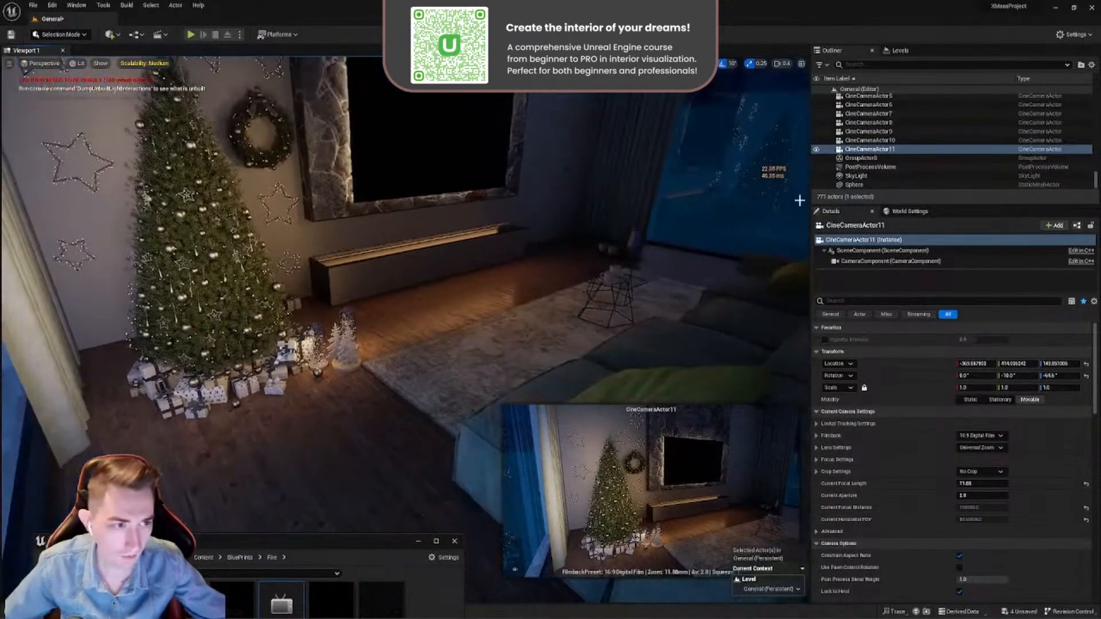
{"action": "right_click", "coordinate": [888, 153]}
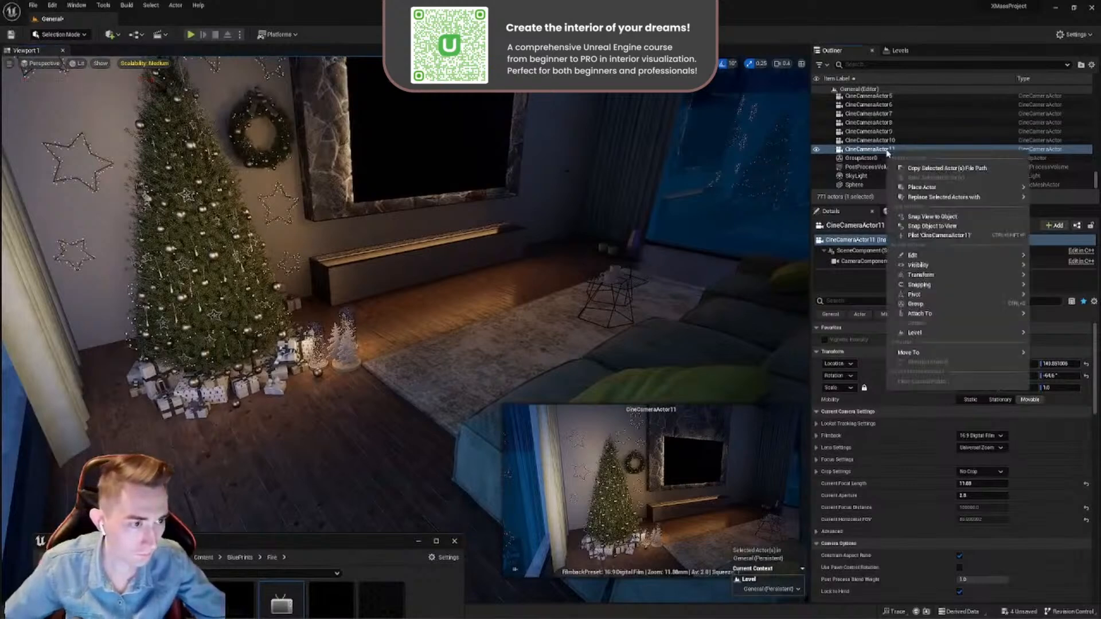
{"action": "left_click", "coordinate": [917, 238]}
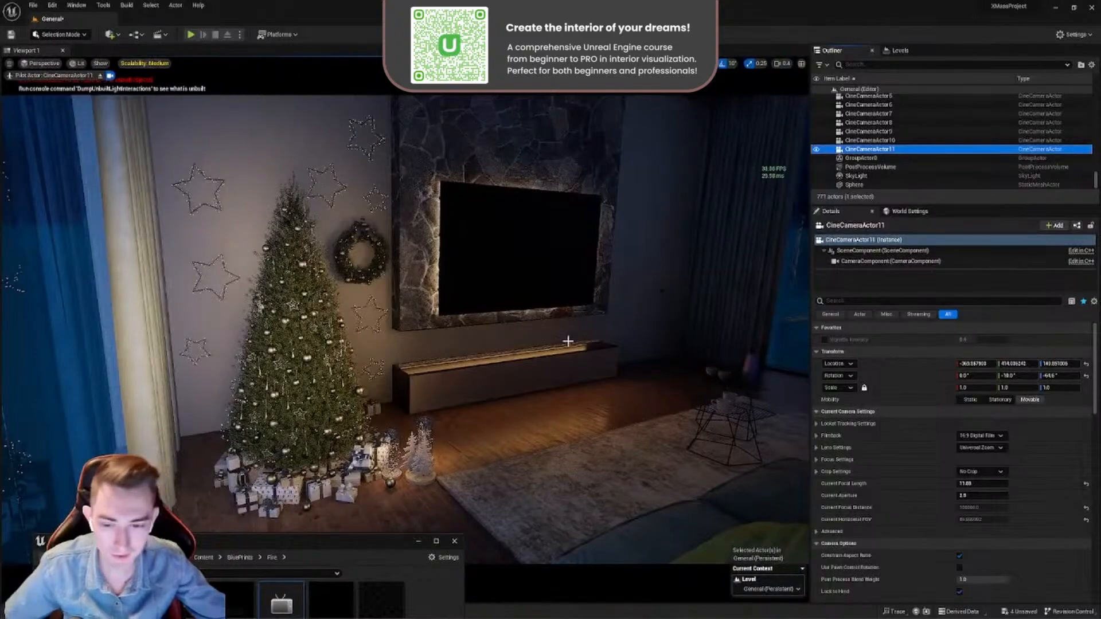
{"action": "right_click_drag", "start_coordinate": [568, 343], "coordinate": [570, 312]}
{"action": "key", "text": "s"}
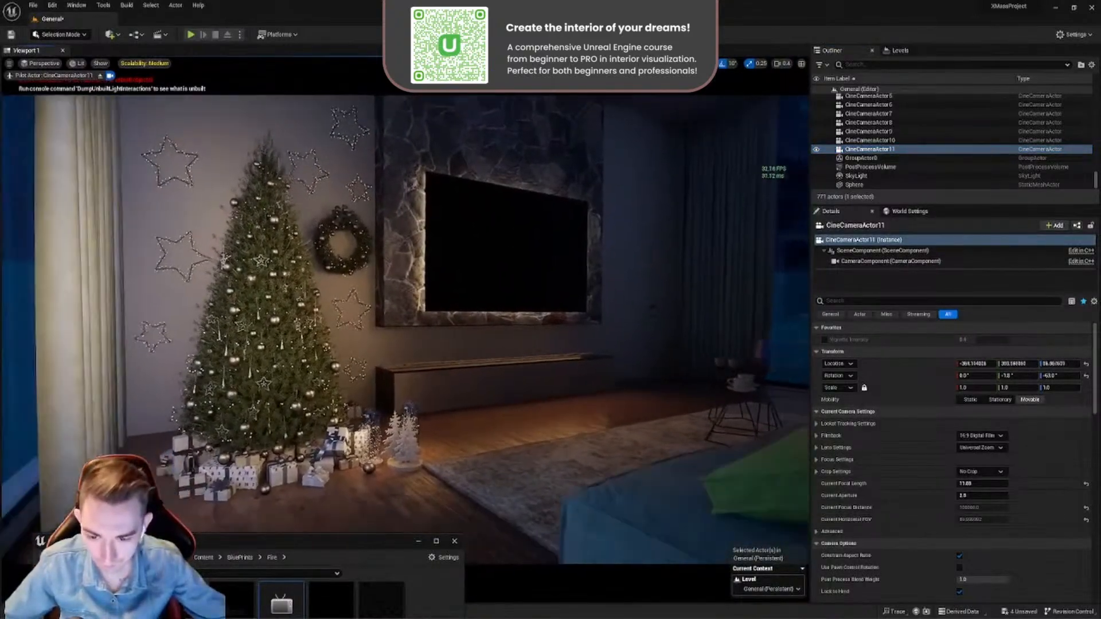
{"action": "key", "text": "d"}
{"action": "key", "text": "w"}
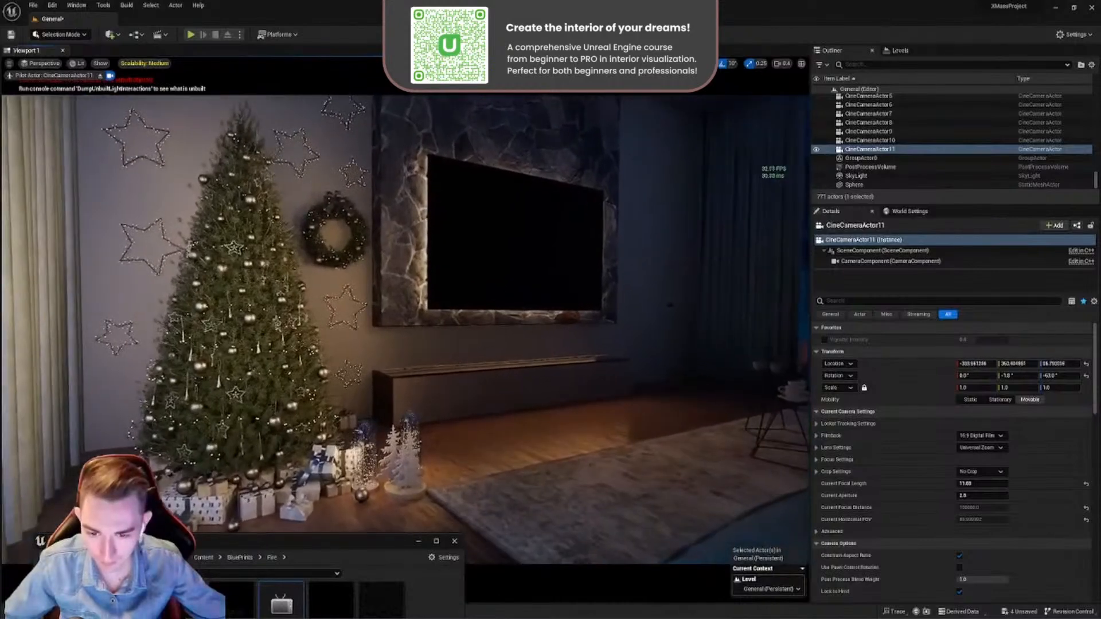
{"action": "key", "text": "s"}
{"action": "key", "text": "w"}
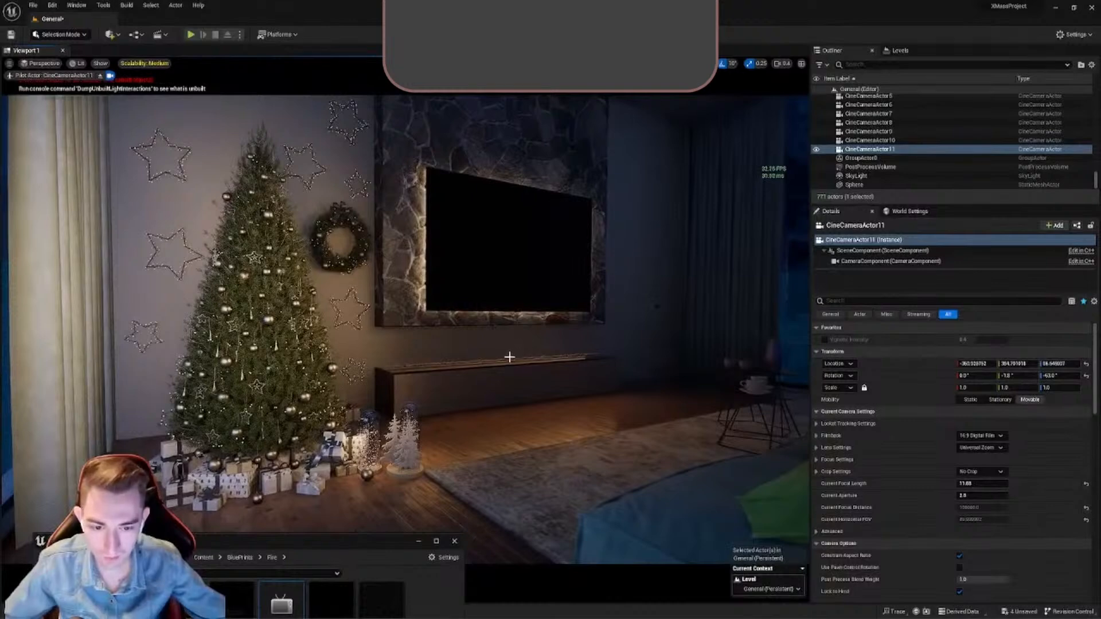
- Create a new Level Sequence asset in the XMASS content folder
{"action": "left_click_drag", "start_coordinate": [340, 549], "coordinate": [677, 218]}
{"action": "key", "text": "alt+Left"}
{"action": "key", "text": "alt+Left"}
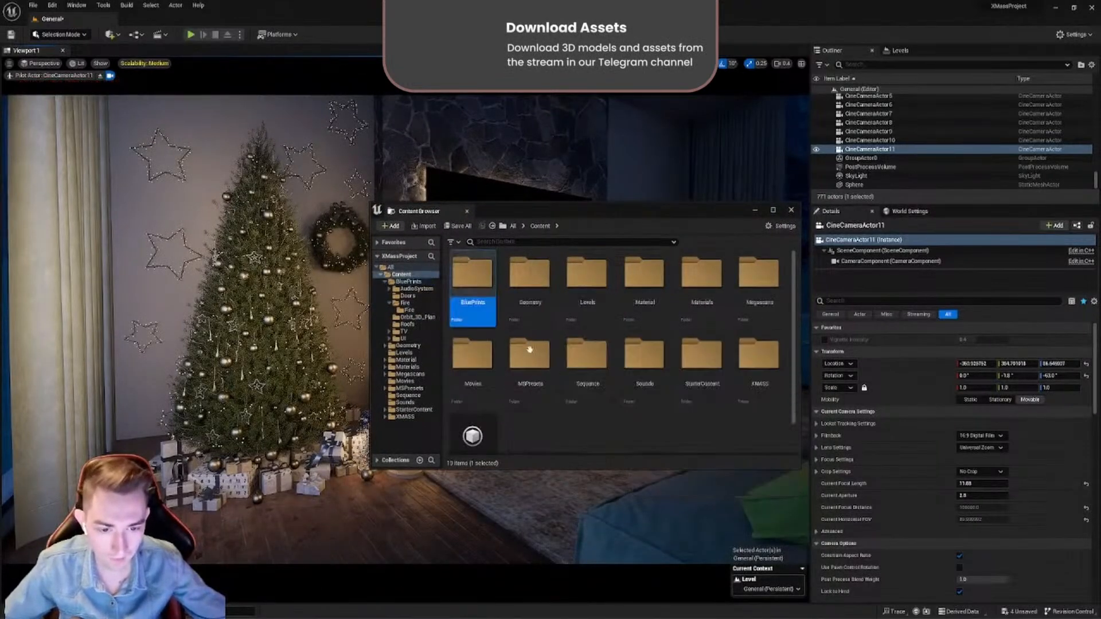
{"action": "double_click", "coordinate": [758, 356]}
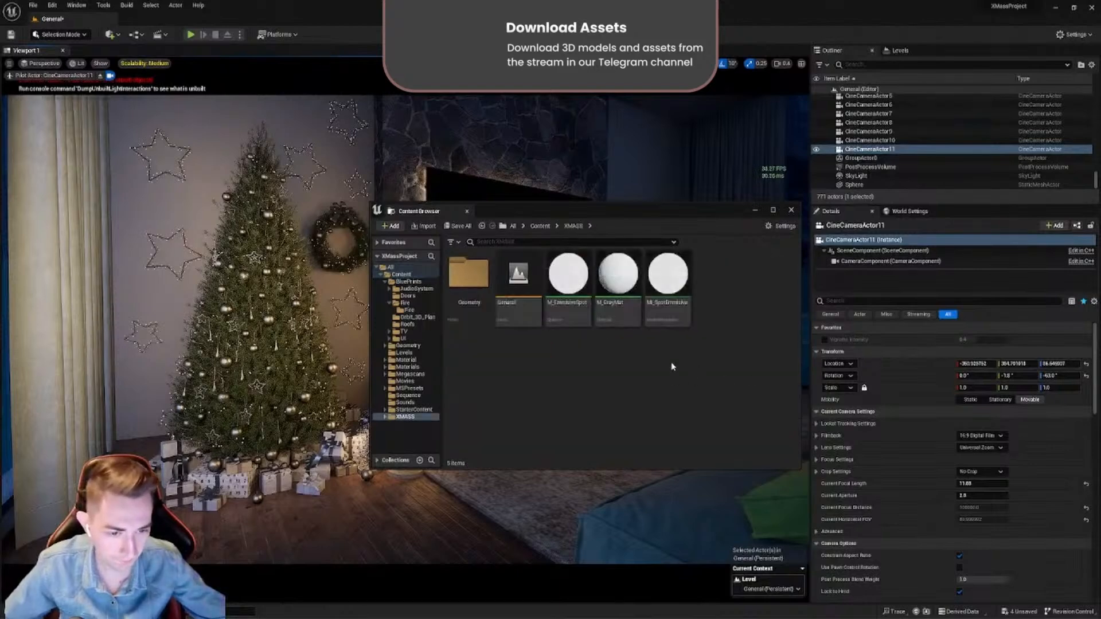
{"action": "right_click", "coordinate": [549, 365]}
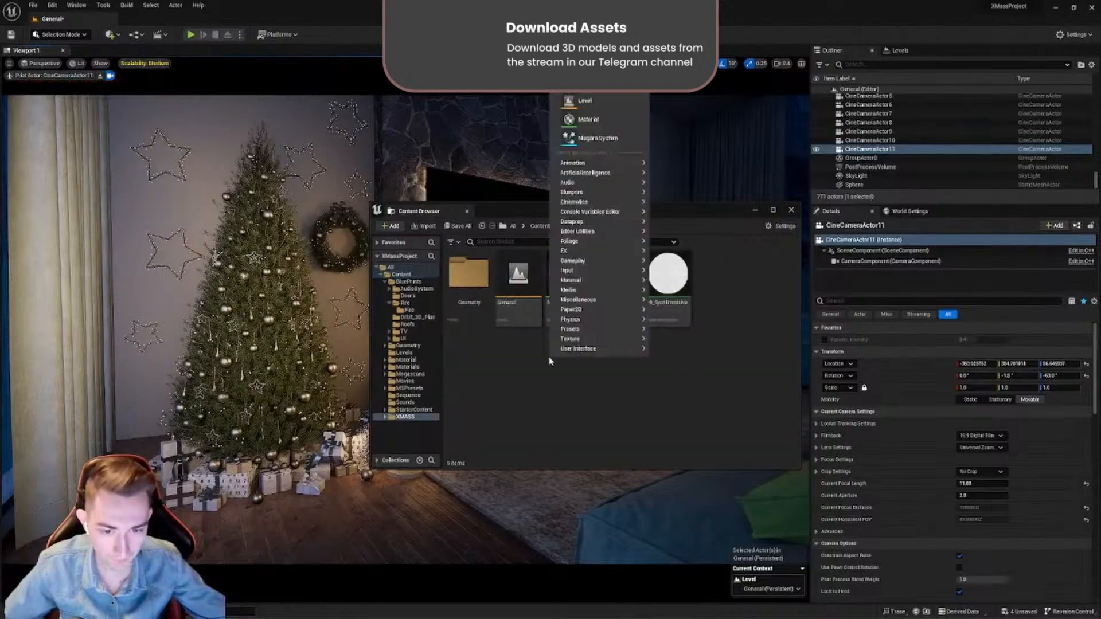
{"action": "right_click", "coordinate": [529, 381]}
{"action": "mouse_move", "coordinate": [575, 223]}
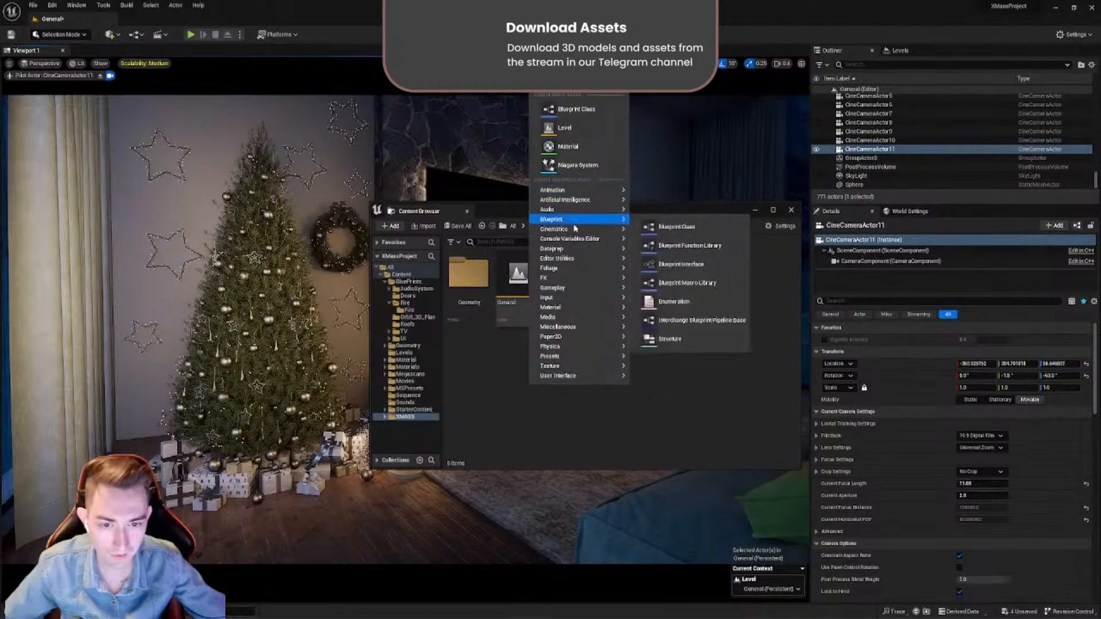
{"action": "mouse_move", "coordinate": [556, 339]}
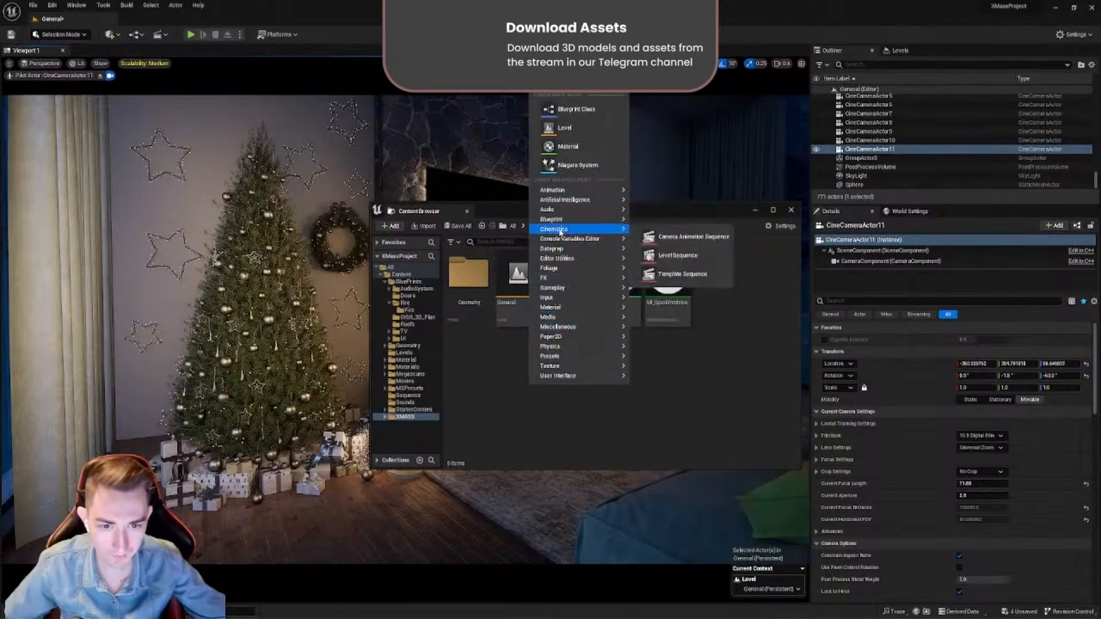
{"action": "left_click", "coordinate": [679, 256]}
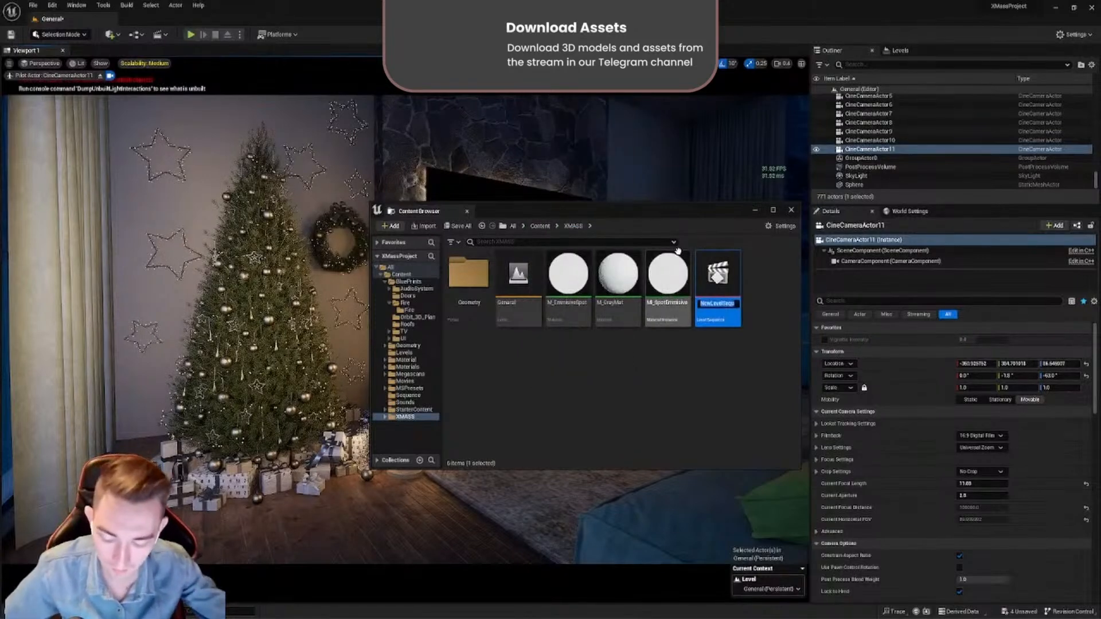
- Name the new level sequence Seq_11 and open it in Sequencer
{"action": "type", "text": "ы"}
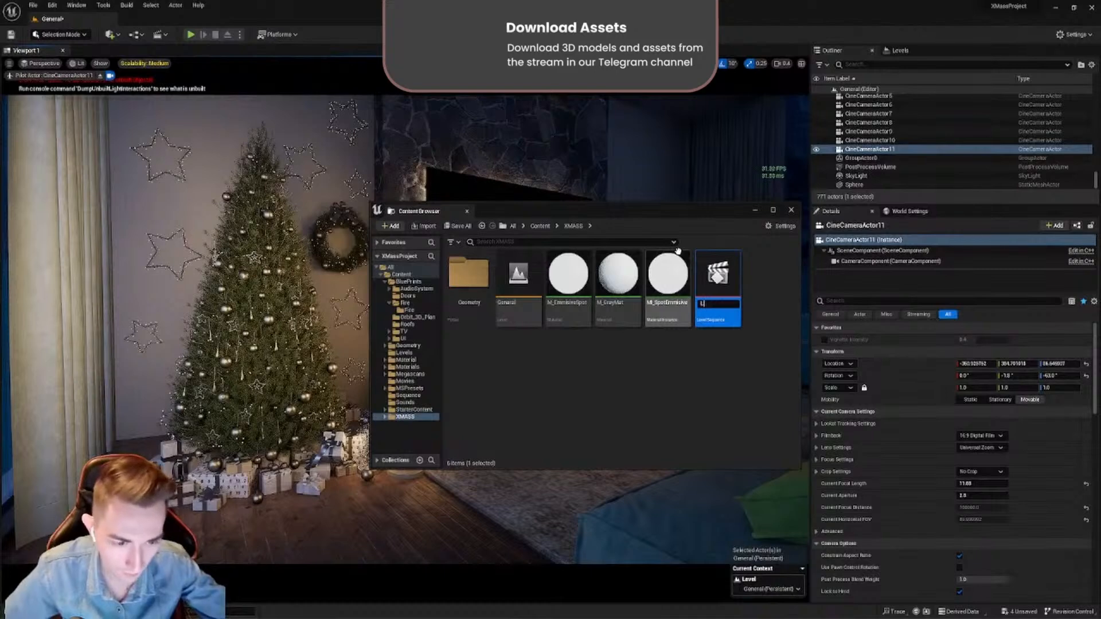
{"action": "key", "text": "BackSpace"}
{"action": "type", "text": "sEQ"}
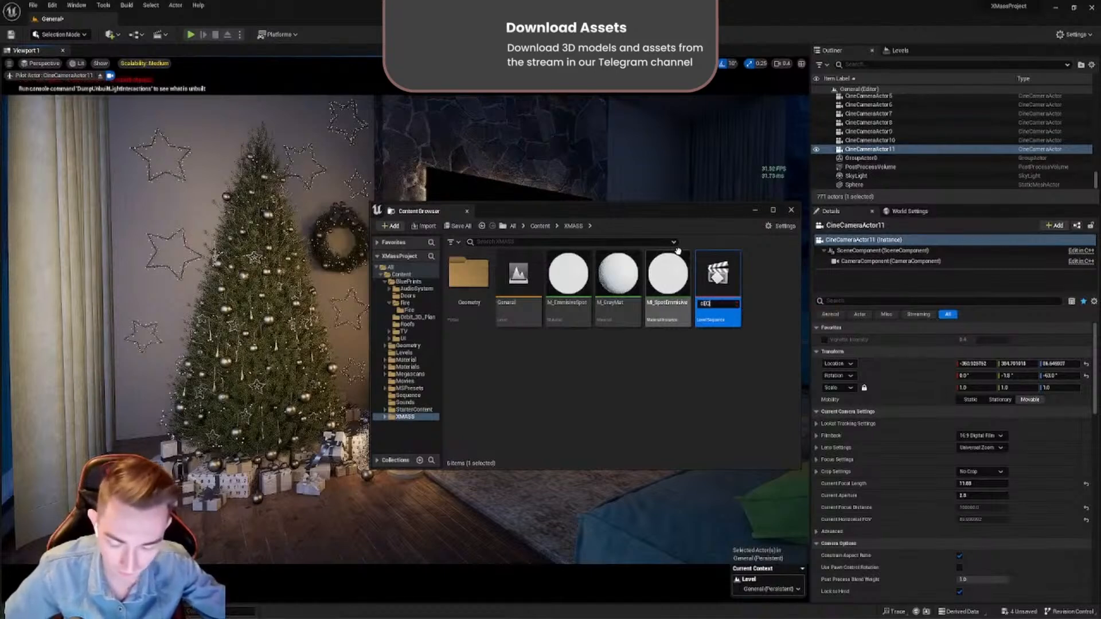
{"action": "key", "text": "BackSpace"}
{"action": "key", "text": "BackSpace"}
{"action": "key", "text": "BackSpace"}
{"action": "type", "text": "S"}
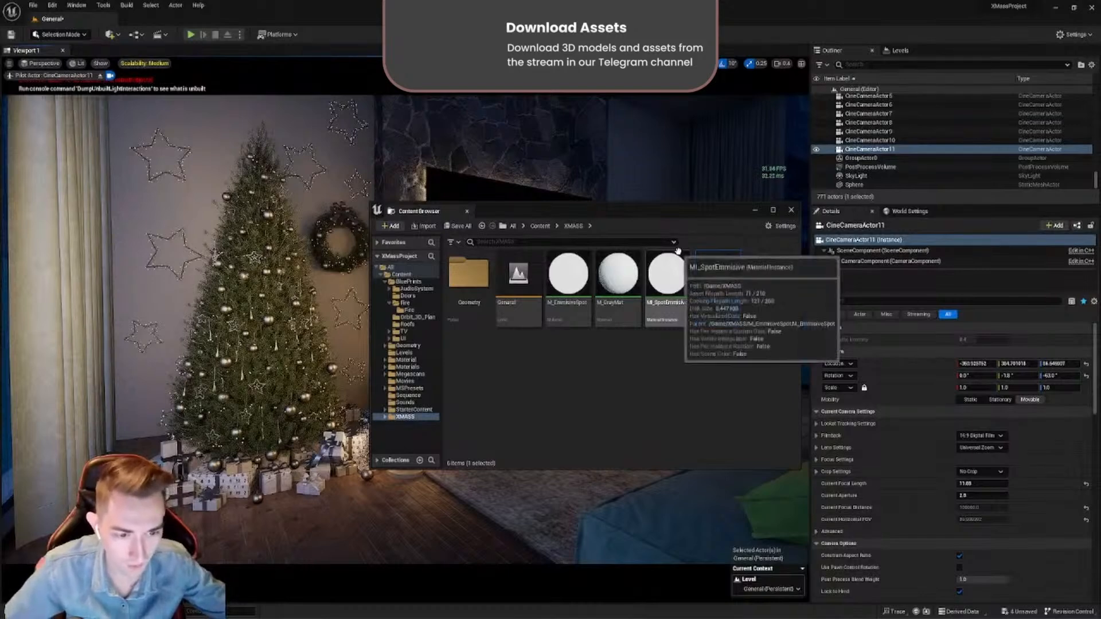
{"action": "double_click", "coordinate": [719, 275]}
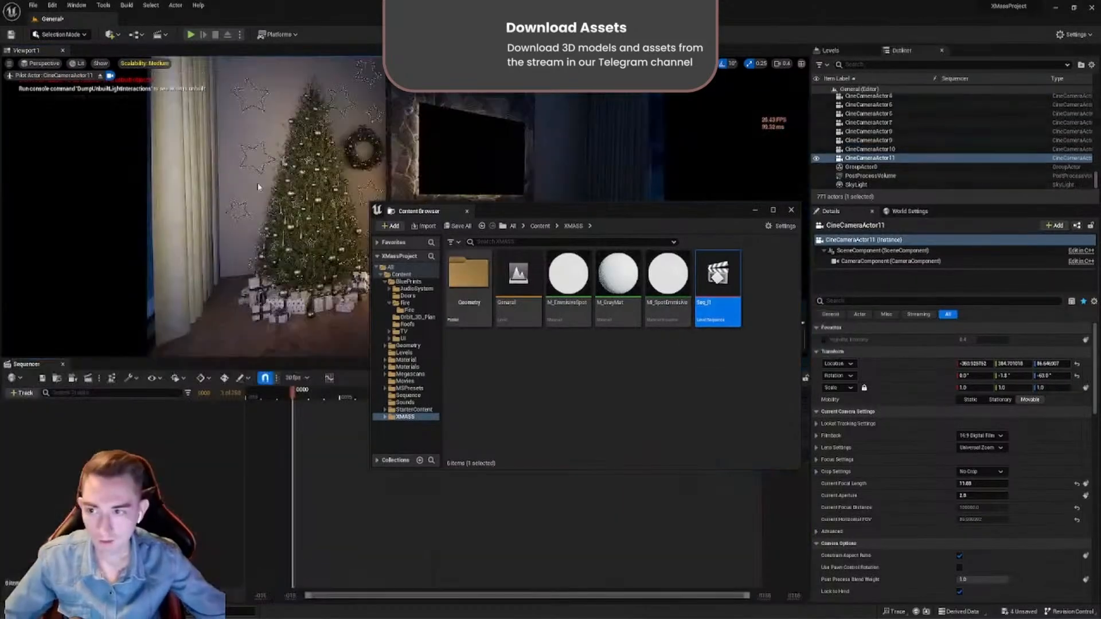
- Add CineCameraActor11 to the sequence as a camera track and move the playhead to frame 1
{"action": "left_click_drag", "start_coordinate": [599, 216], "coordinate": [708, 558]}
{"action": "left_click_drag", "start_coordinate": [888, 162], "coordinate": [401, 334]}
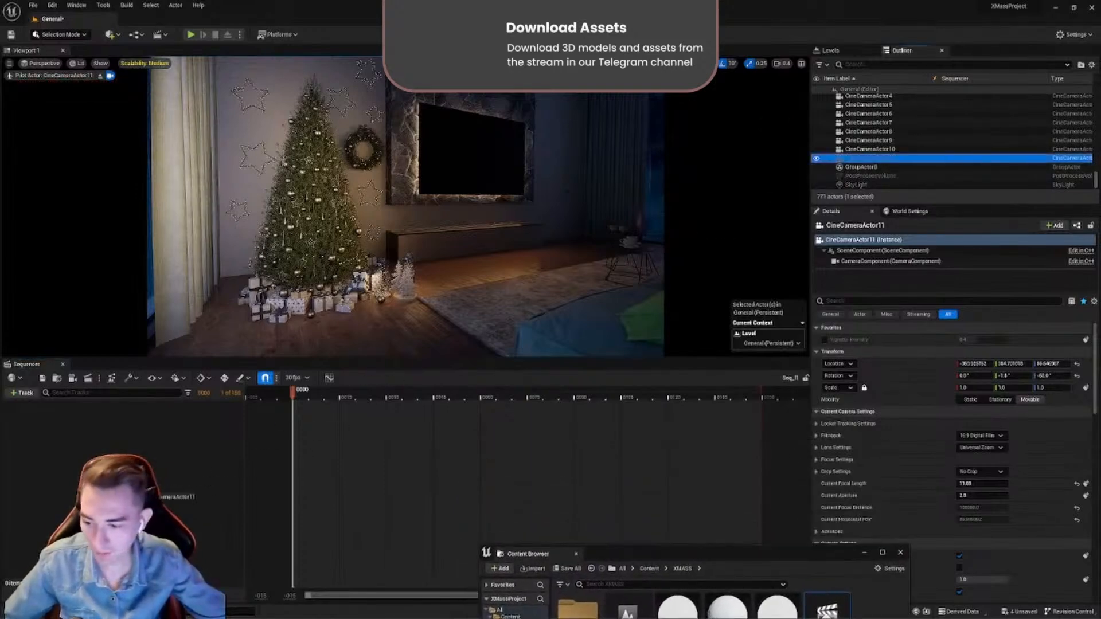
{"action": "left_click_drag", "start_coordinate": [122, 495], "coordinate": [117, 487]}
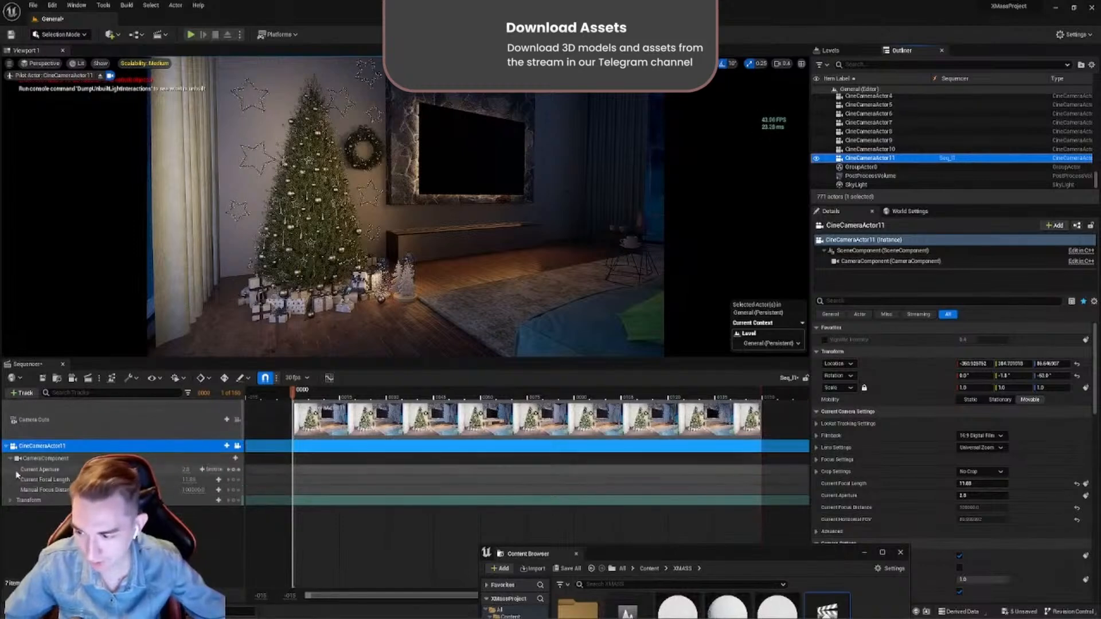
{"action": "mouse_move", "coordinate": [292, 394]}
{"action": "left_mouse_down"}
{"action": "mouse_move", "coordinate": [387, 394]}
{"action": "mouse_move", "coordinate": [305, 400]}
{"action": "left_mouse_up"}
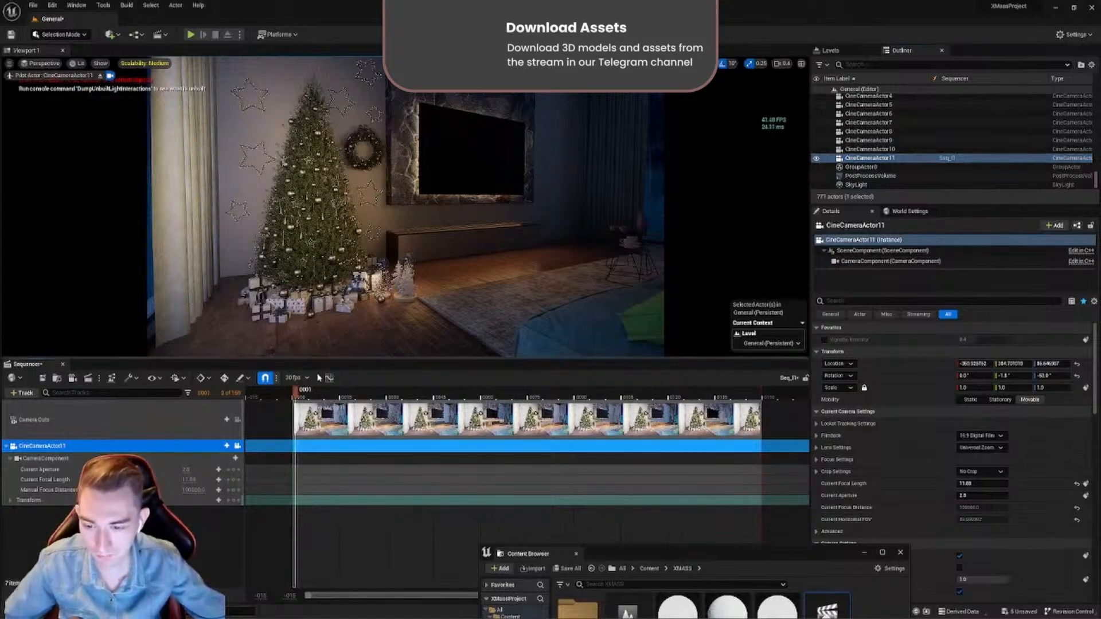
- Examine the sequence's frame rate choices and the movie rendering options without changing them
{"action": "left_click", "coordinate": [297, 378]}
{"action": "mouse_move", "coordinate": [291, 542]}
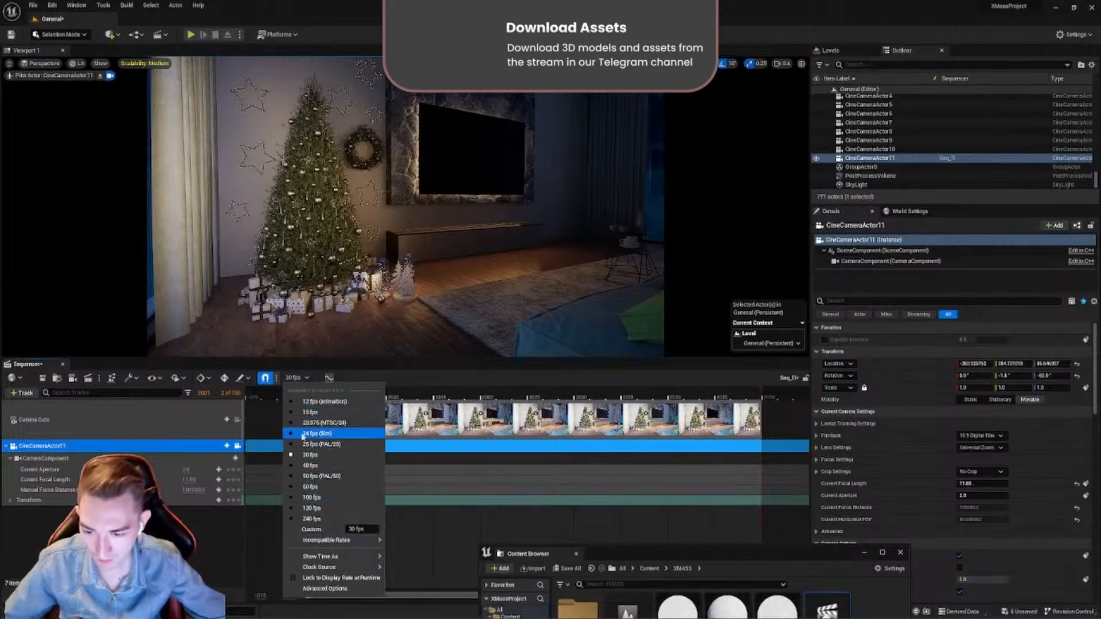
{"action": "left_click", "coordinate": [297, 379]}
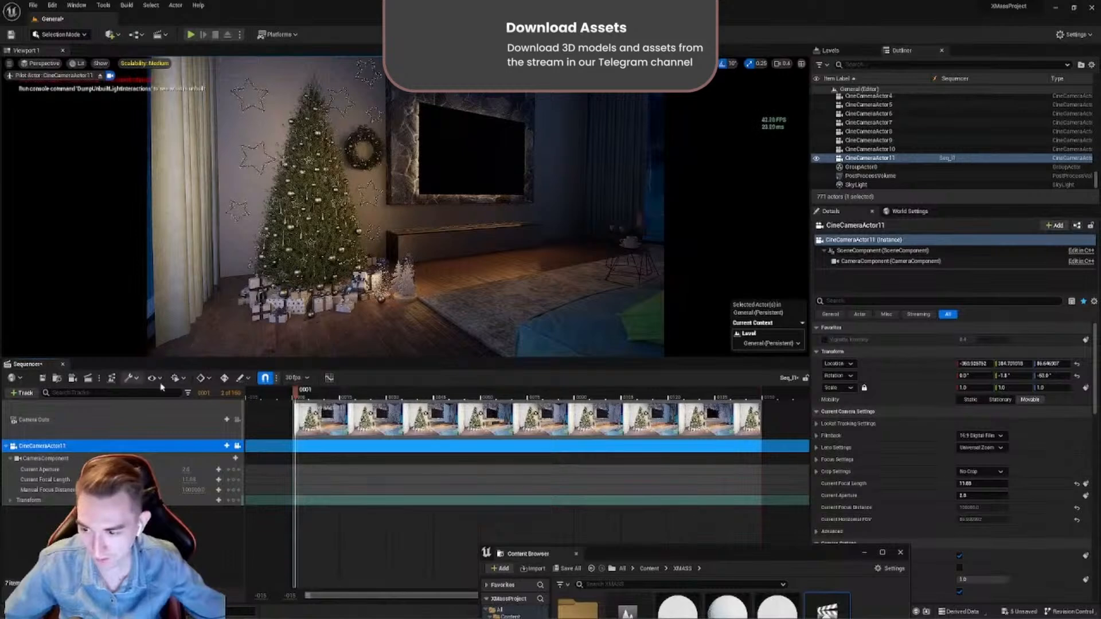
{"action": "left_click", "coordinate": [100, 378]}
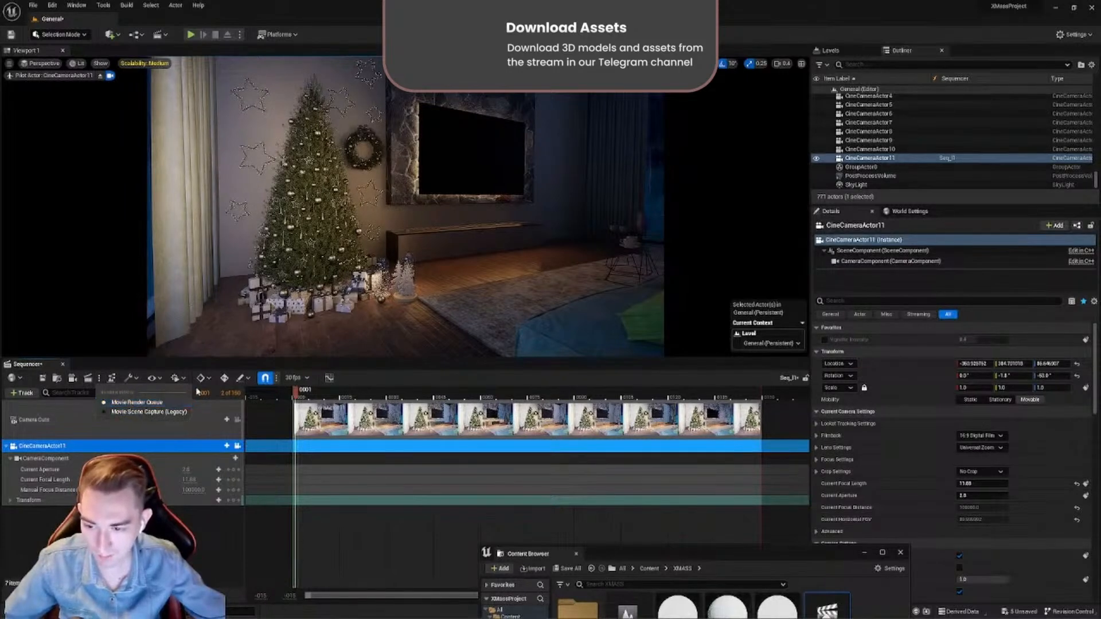
{"action": "left_click", "coordinate": [367, 377]}
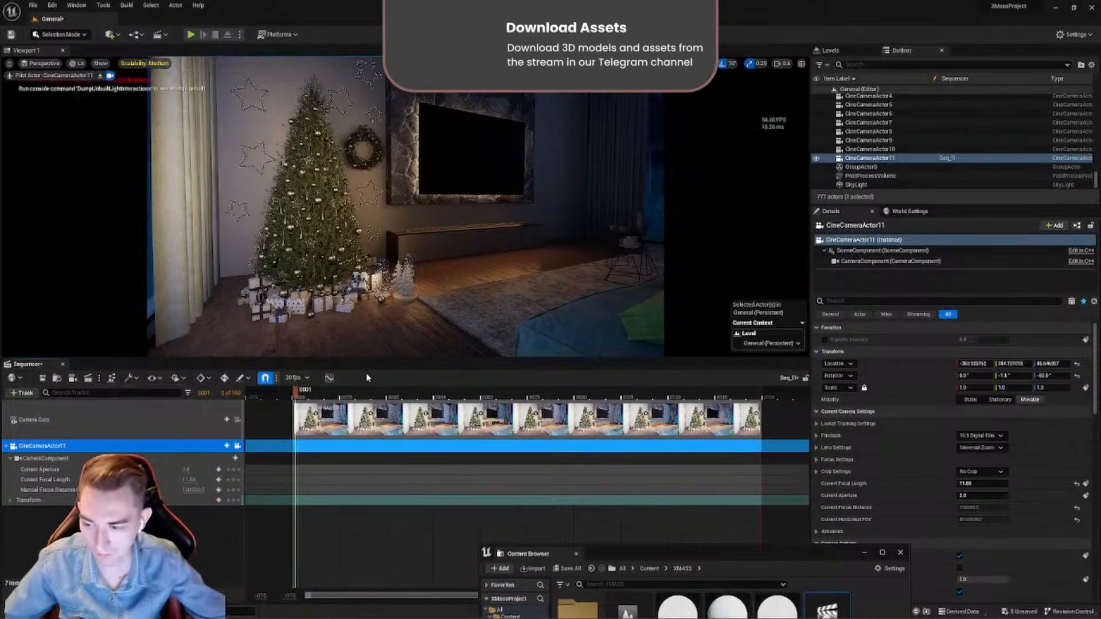
- Search the project's plugins for "movie render" to check which Movie Render Queue plugins are enabled, and close the plugin list
{"action": "left_click", "coordinate": [1074, 34]}
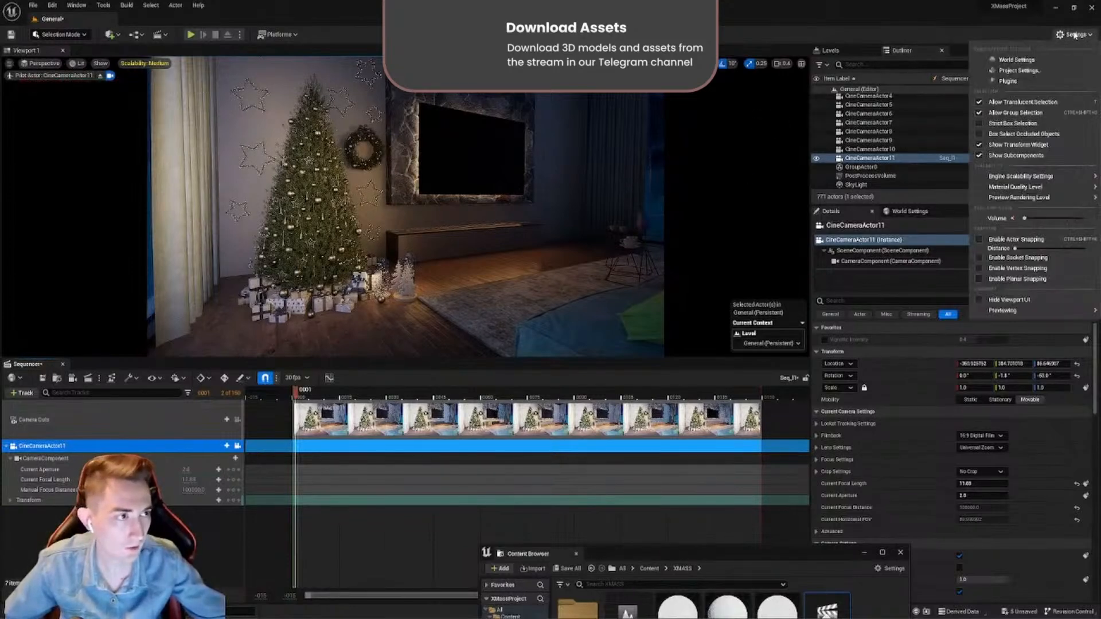
{"action": "left_click", "coordinate": [1006, 81]}
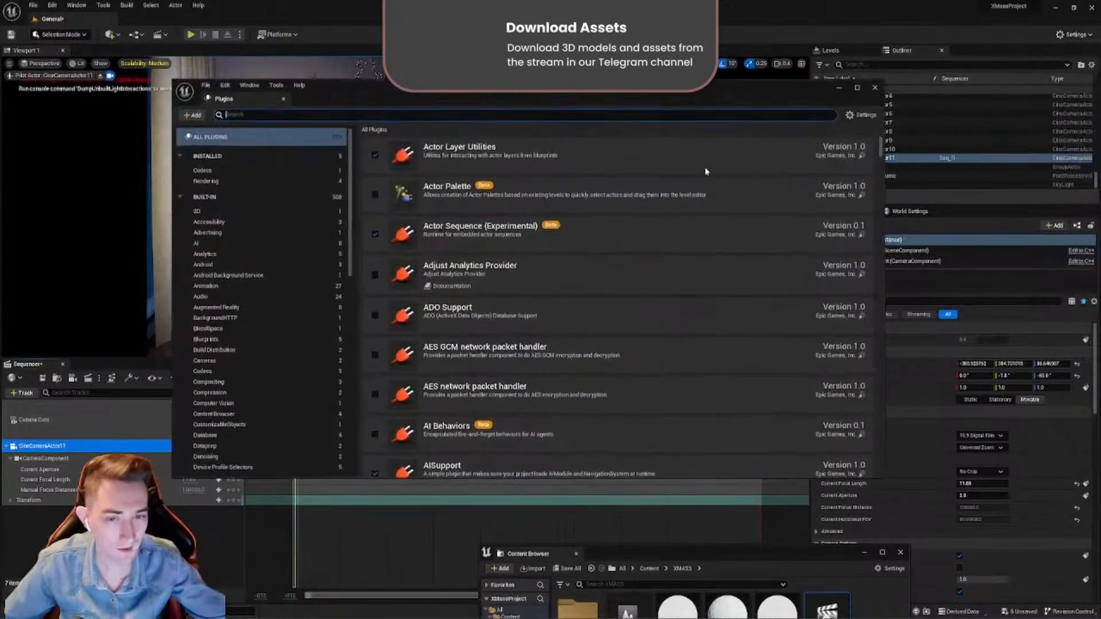
{"action": "left_click", "coordinate": [408, 114]}
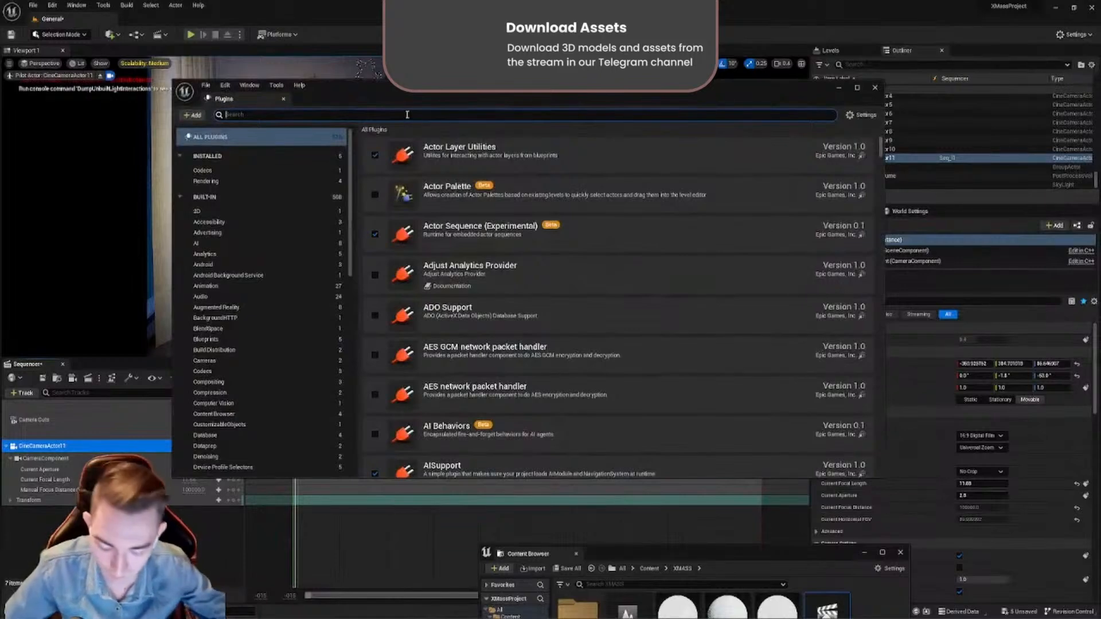
{"action": "type", "text": "moview"}
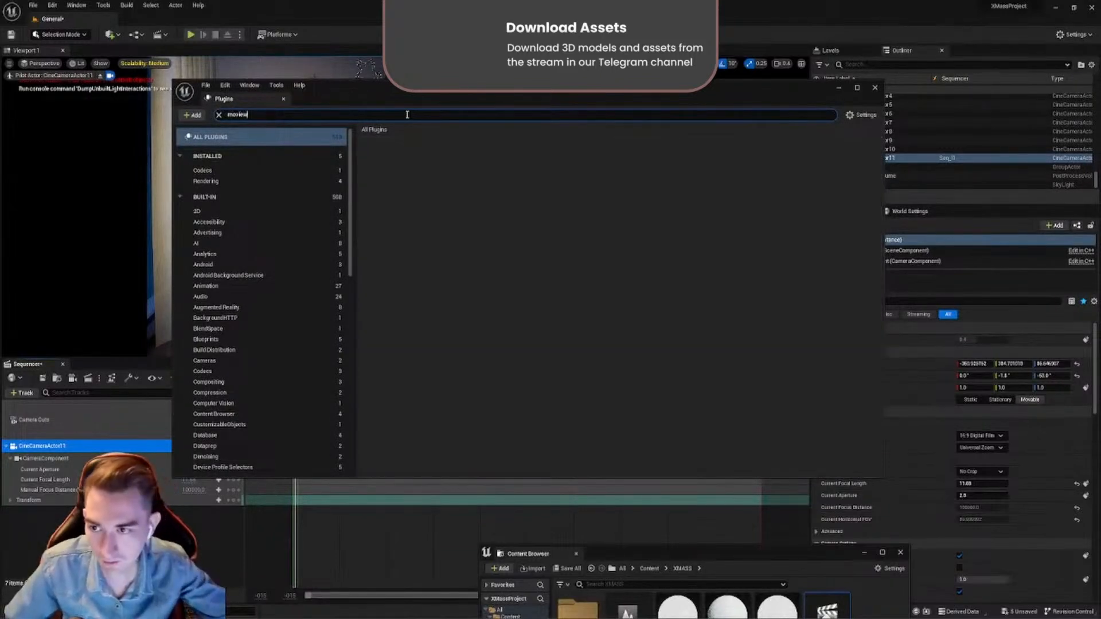
{"action": "key", "text": "BackSpace"}
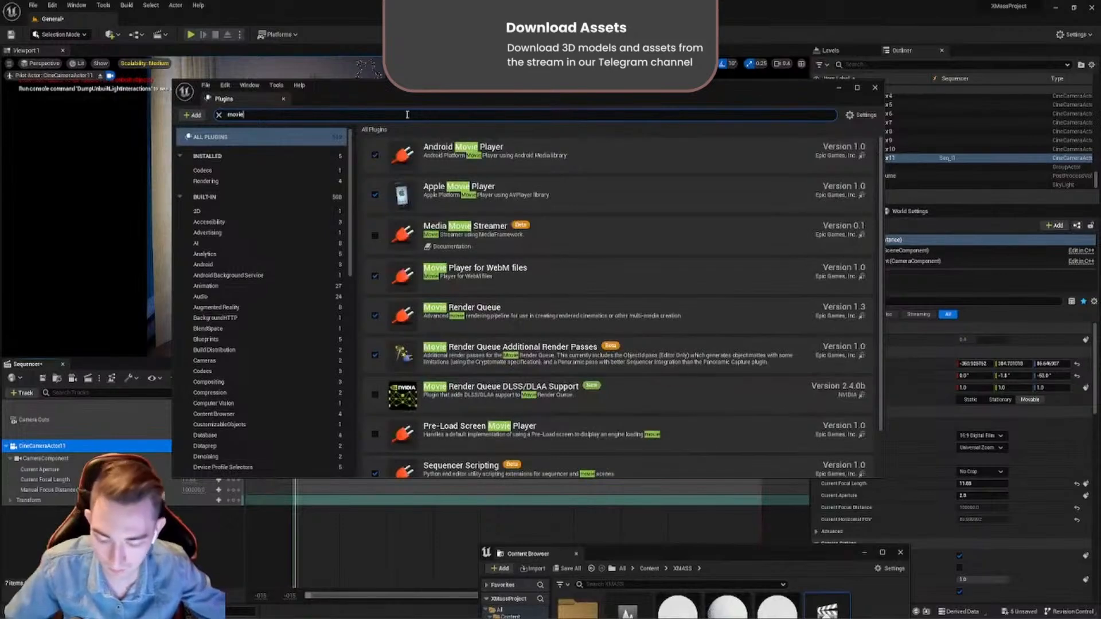
{"action": "type", "text": "render"}
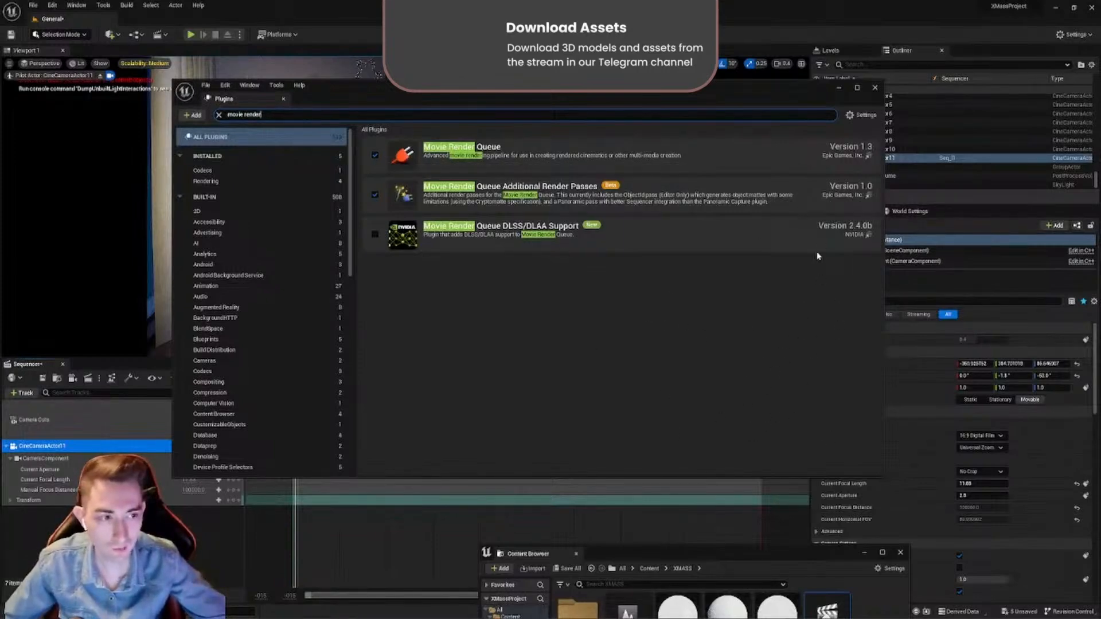
{"action": "left_click", "coordinate": [876, 88]}
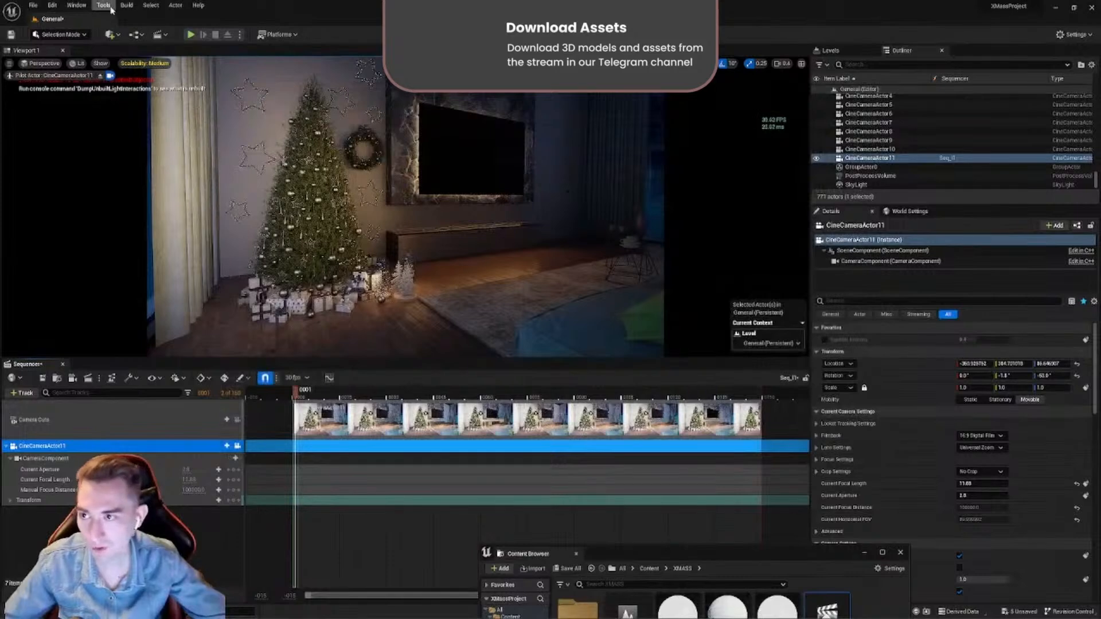
- Open the Movie Render Queue window to inspect its job list, and close it again
{"action": "left_click", "coordinate": [77, 5]}
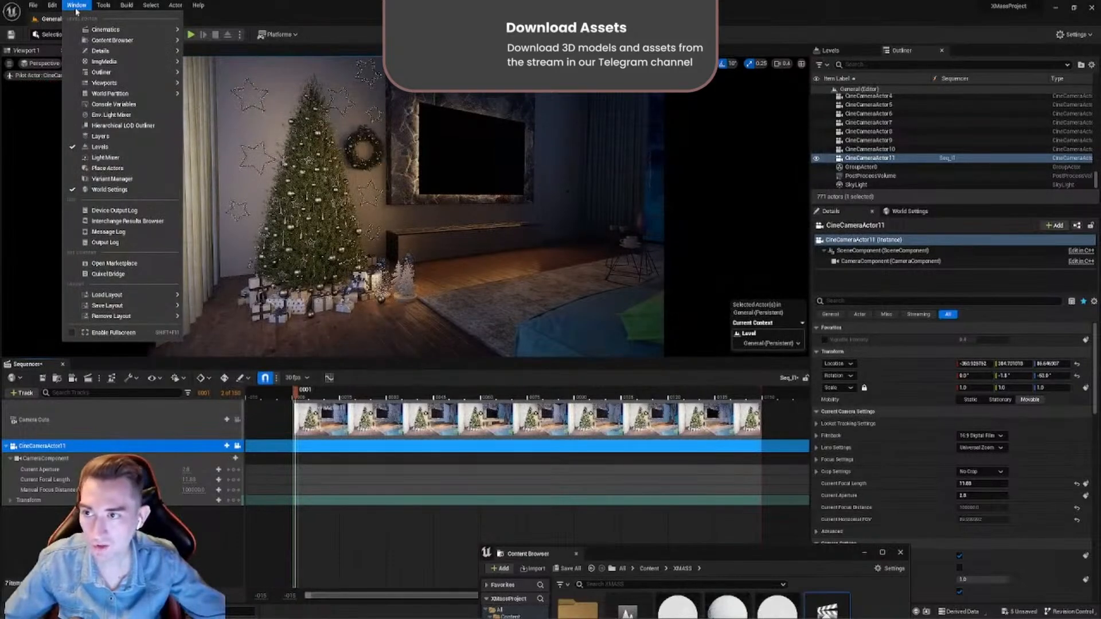
{"action": "mouse_move", "coordinate": [172, 30]}
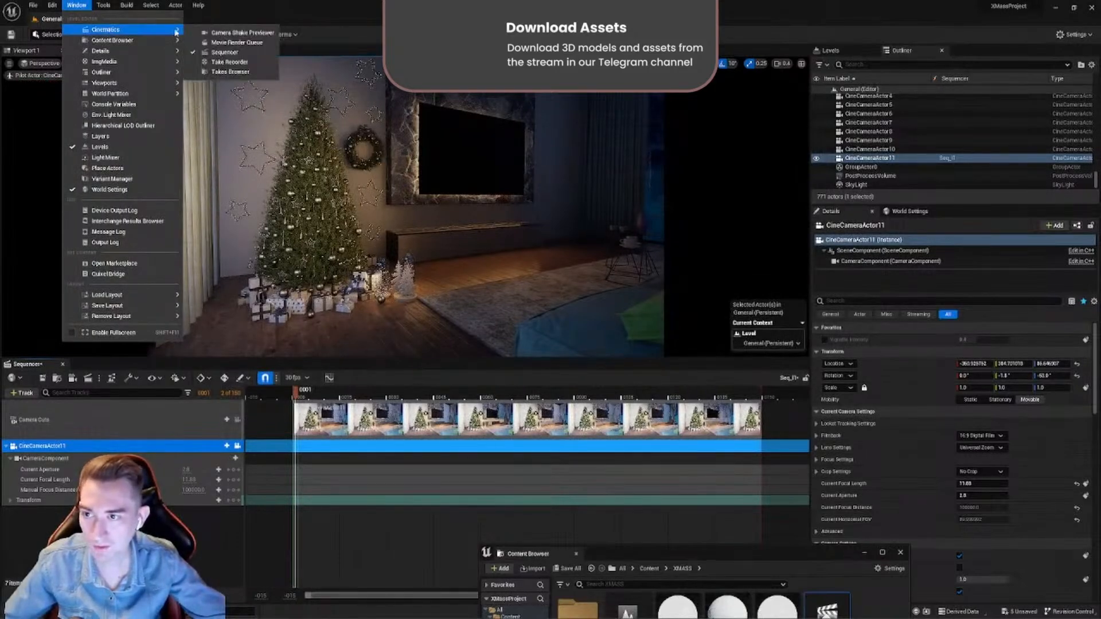
{"action": "left_click", "coordinate": [207, 43]}
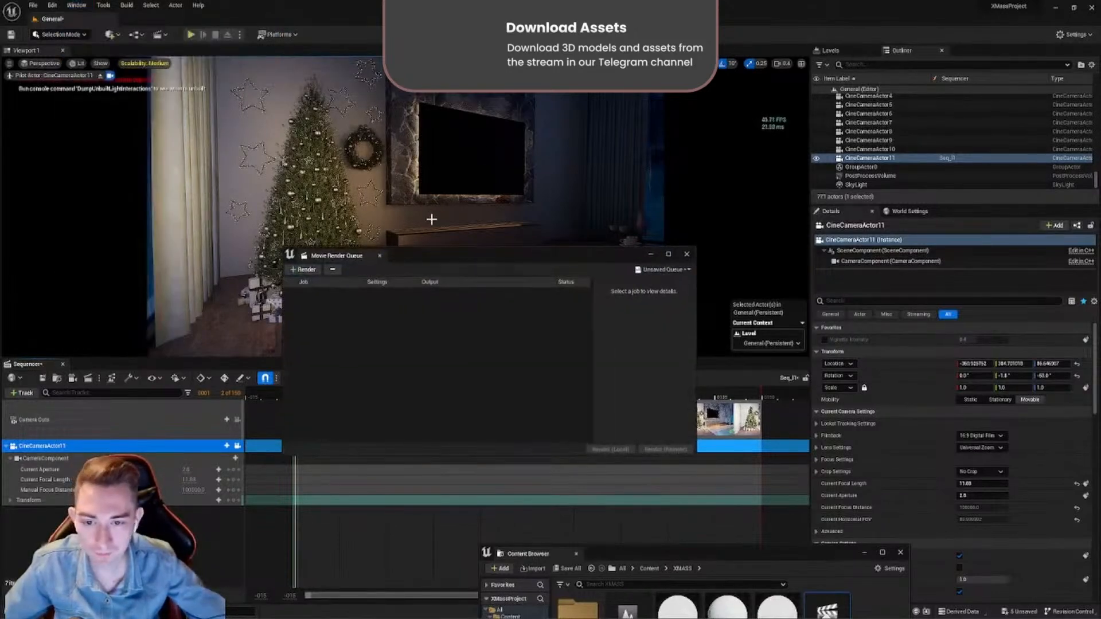
{"action": "left_click_drag", "start_coordinate": [432, 260], "coordinate": [438, 121]}
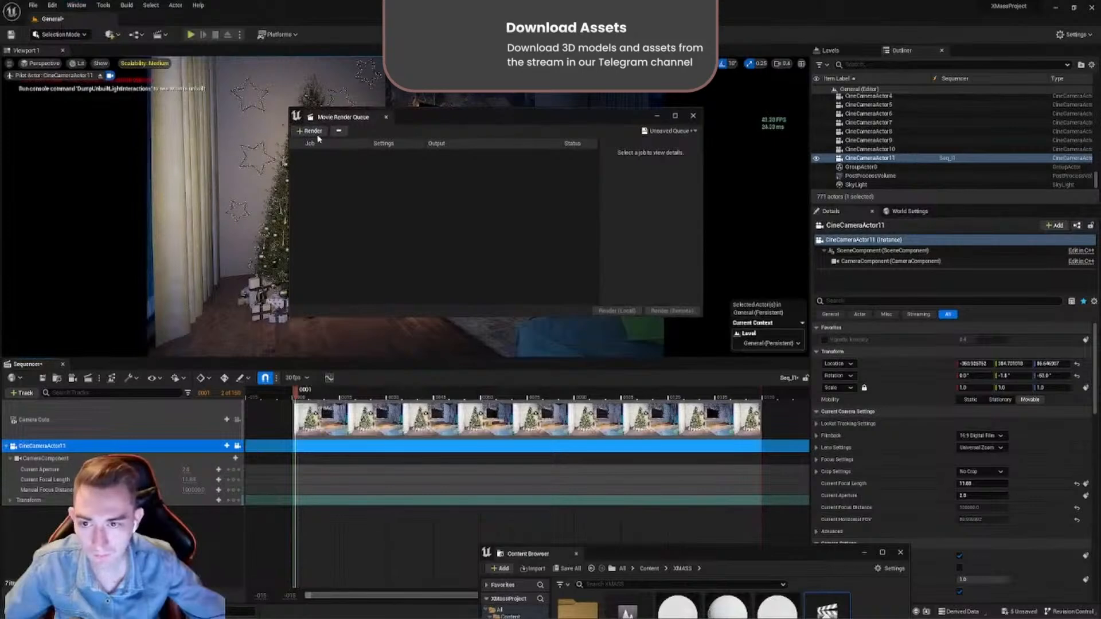
{"action": "left_click", "coordinate": [388, 118]}
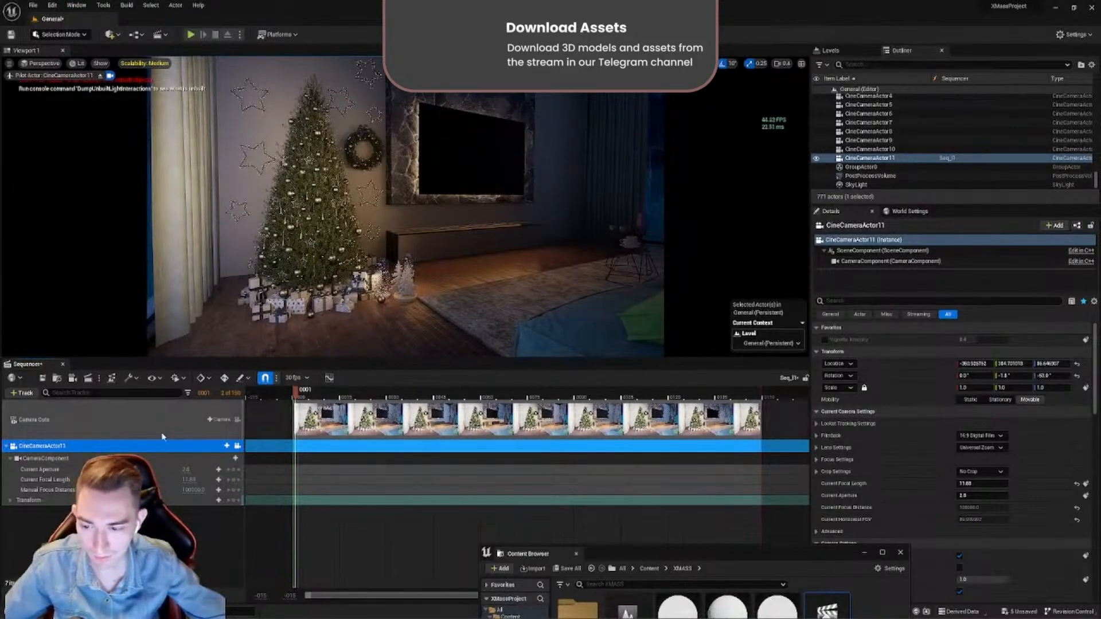
- Check the sequence's render job in the Movie Render Queue once more, and close the window without rendering
{"action": "left_click", "coordinate": [88, 379]}
{"action": "left_click_drag", "start_coordinate": [417, 125], "coordinate": [418, 126]}
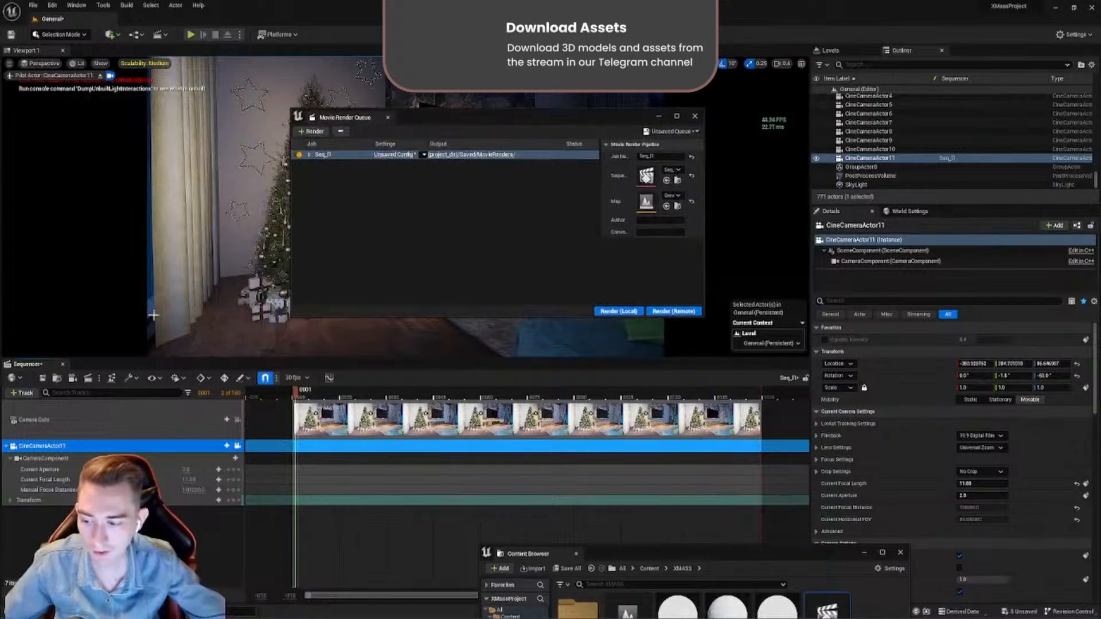
{"action": "left_click", "coordinate": [388, 117]}
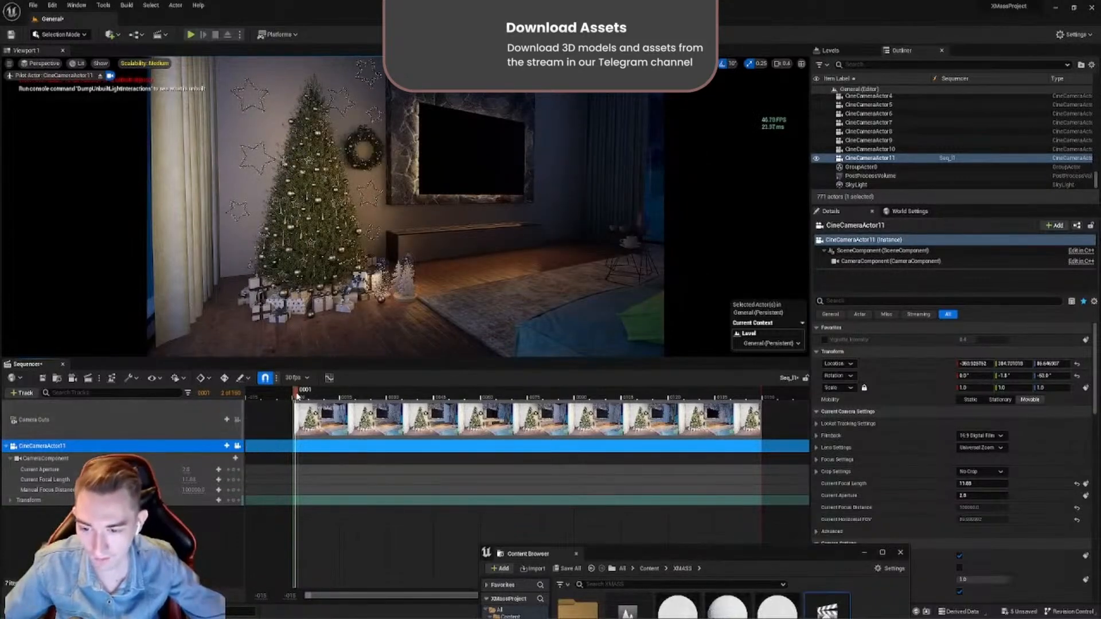
- Move the playhead to frame 0 and level CineCameraActor11 by setting its Y rotation to 0°
{"action": "mouse_move", "coordinate": [299, 396]}
{"action": "left_mouse_down"}
{"action": "mouse_move", "coordinate": [312, 395]}
{"action": "mouse_move", "coordinate": [300, 395]}
{"action": "left_mouse_up"}
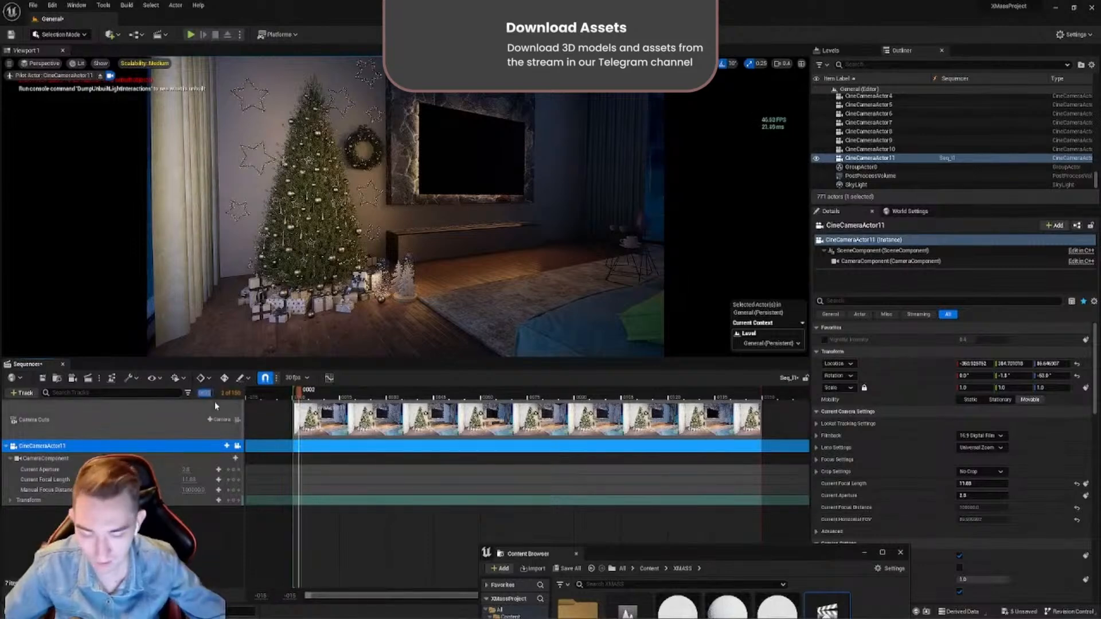
{"action": "type", "text": "0"}
{"action": "key", "text": "Return"}
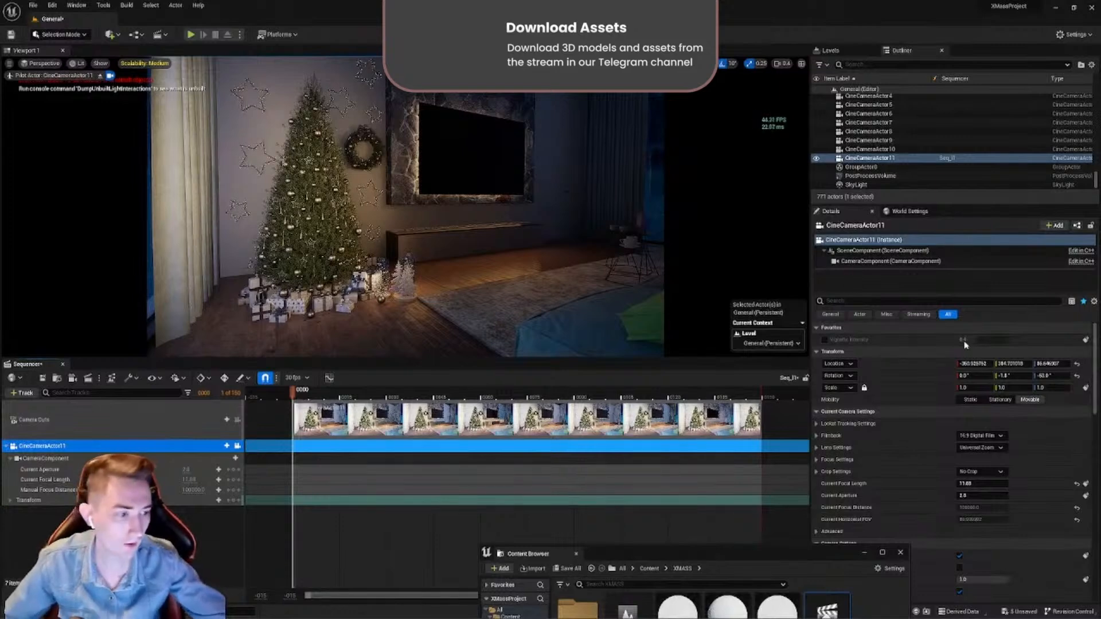
{"action": "left_click", "coordinate": [1005, 376]}
{"action": "type", "text": "0"}
{"action": "key", "text": "Return"}
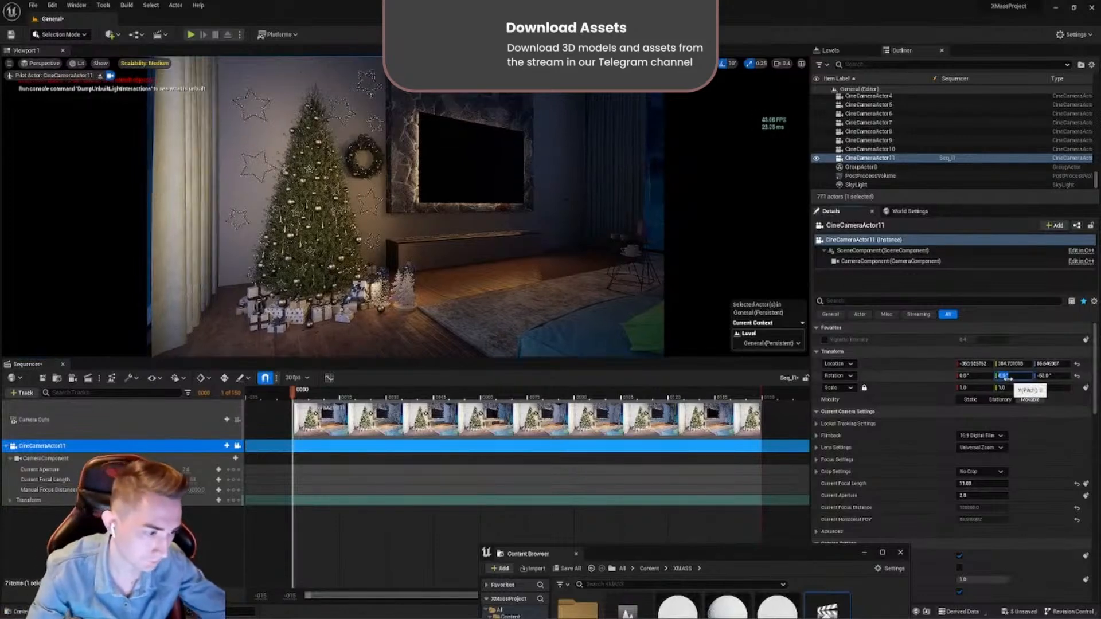
{"action": "left_click", "coordinate": [976, 377]}
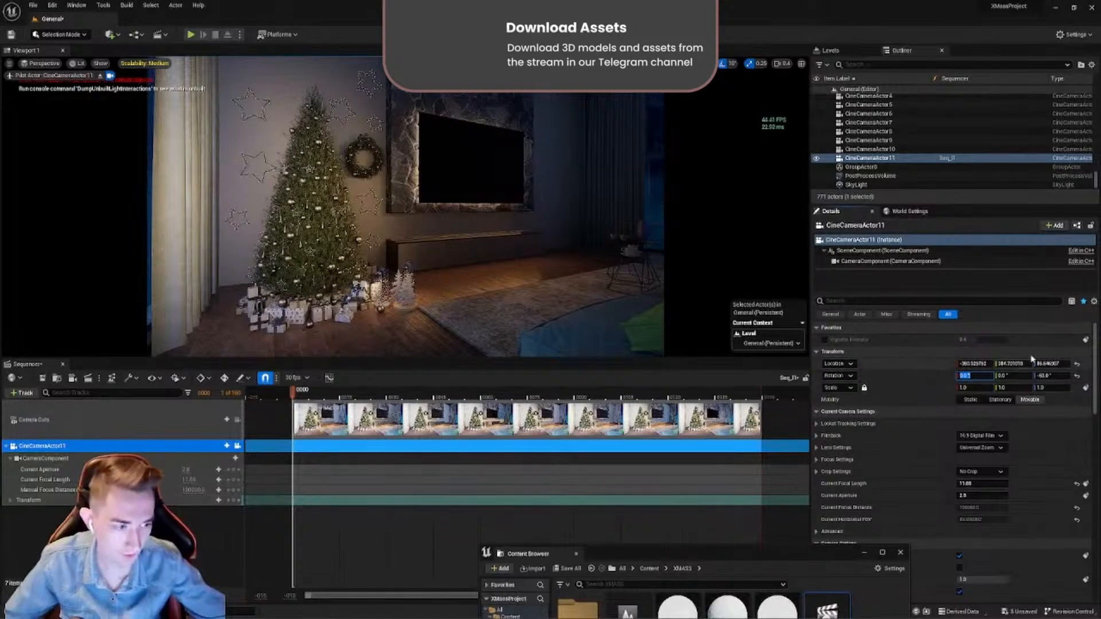
- Add a Transform keyframe for CineCameraActor11 at frame 0 and inspect the track's Location, Rotation and Scale channels
{"action": "left_click", "coordinate": [234, 501]}
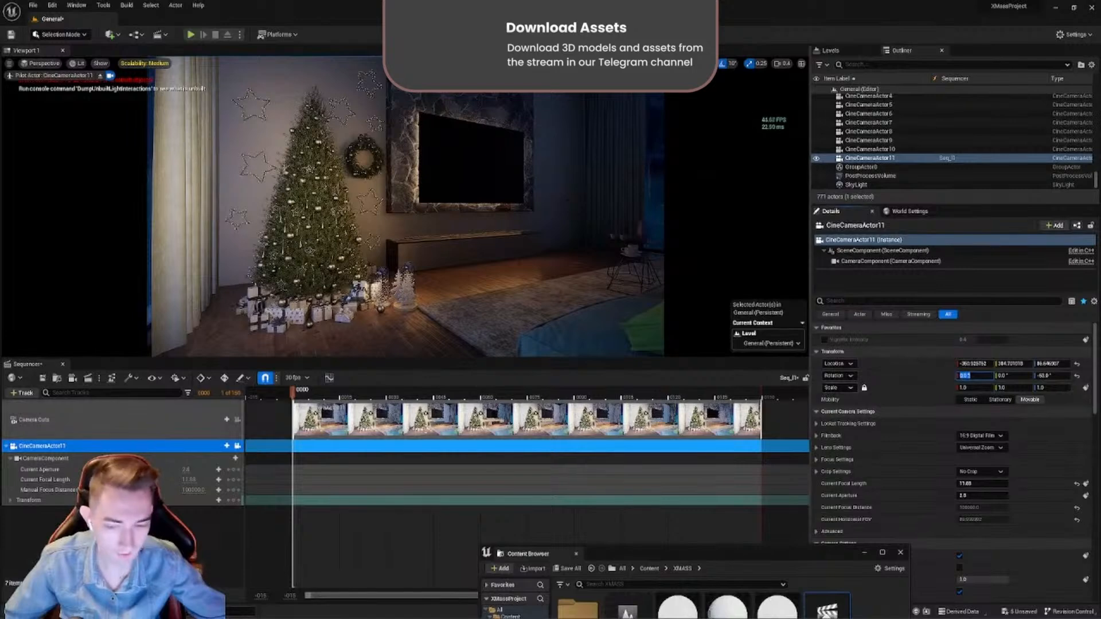
{"action": "left_click", "coordinate": [11, 500]}
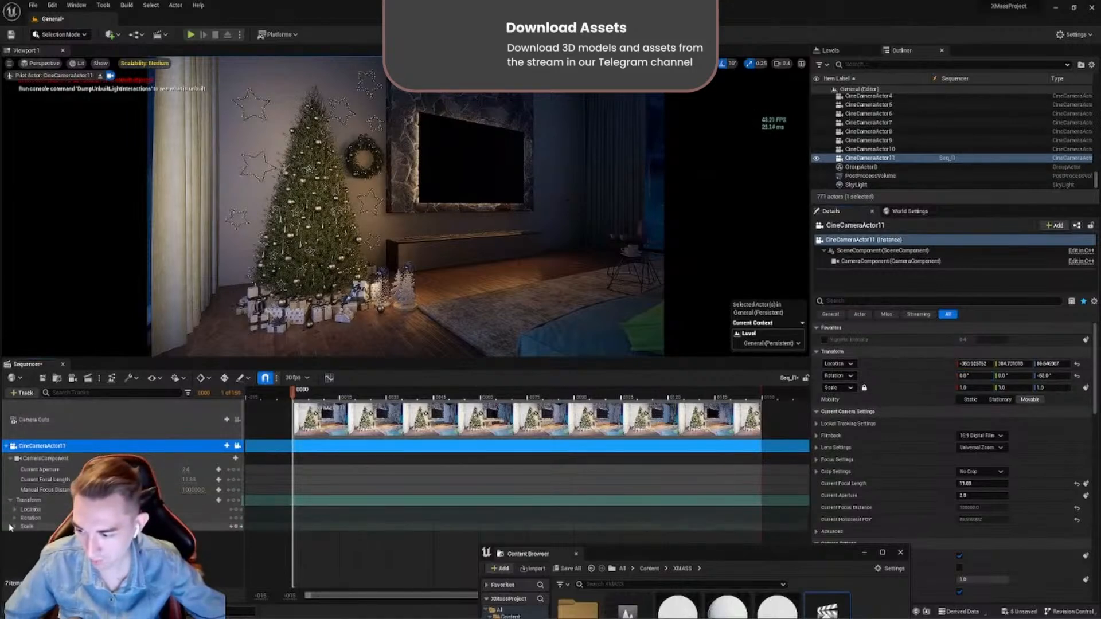
{"action": "left_click", "coordinate": [14, 509]}
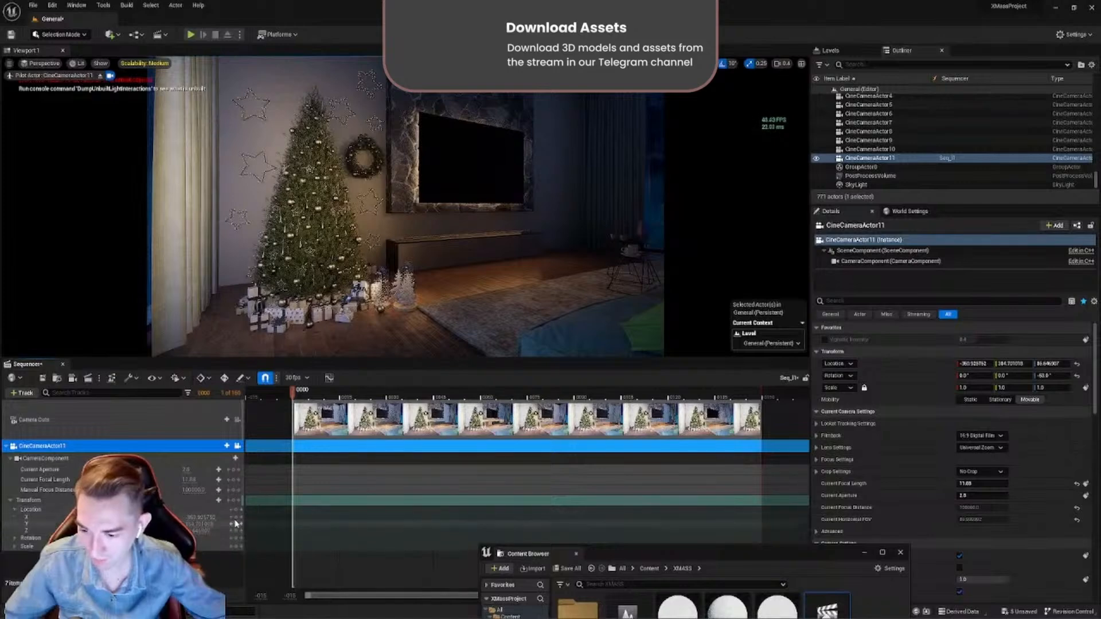
{"action": "left_click", "coordinate": [14, 510]}
{"action": "left_click", "coordinate": [28, 500]}
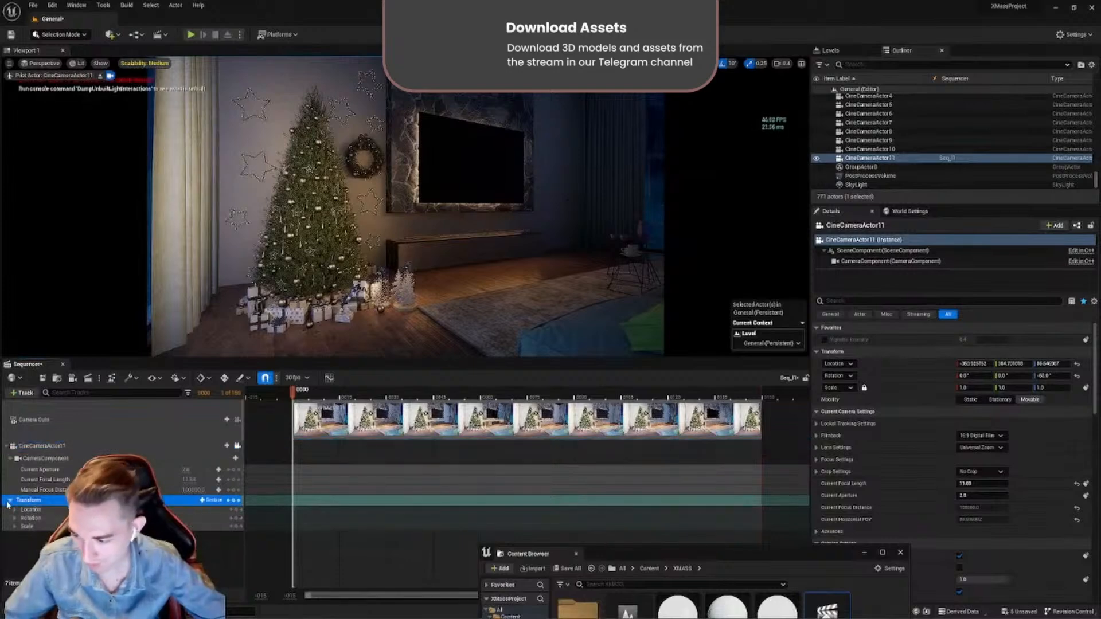
{"action": "left_click", "coordinate": [9, 503]}
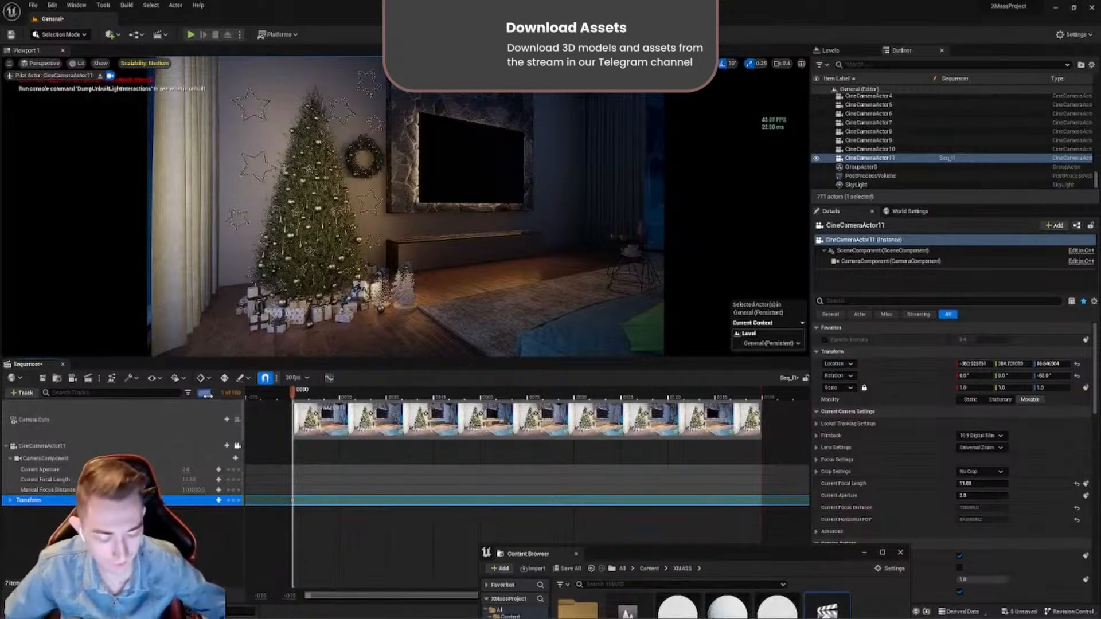
- Move the playhead to frame 150, fly the camera forward toward the Christmas tree, and add a second Transform keyframe
{"action": "key", "text": "Return"}
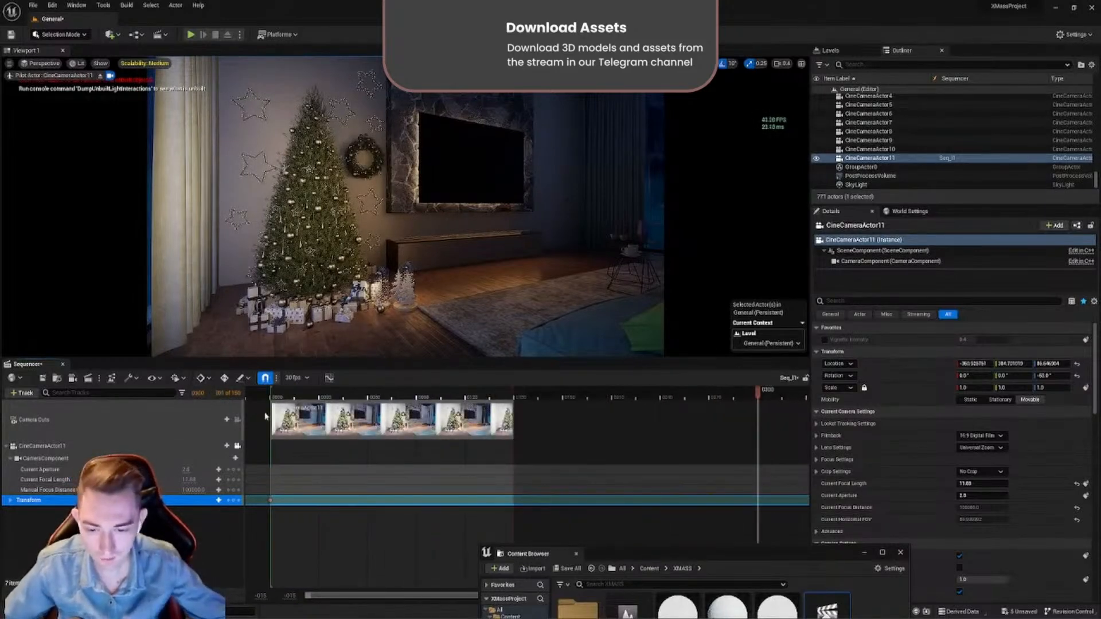
{"action": "left_click_drag", "start_coordinate": [758, 395], "coordinate": [517, 405]}
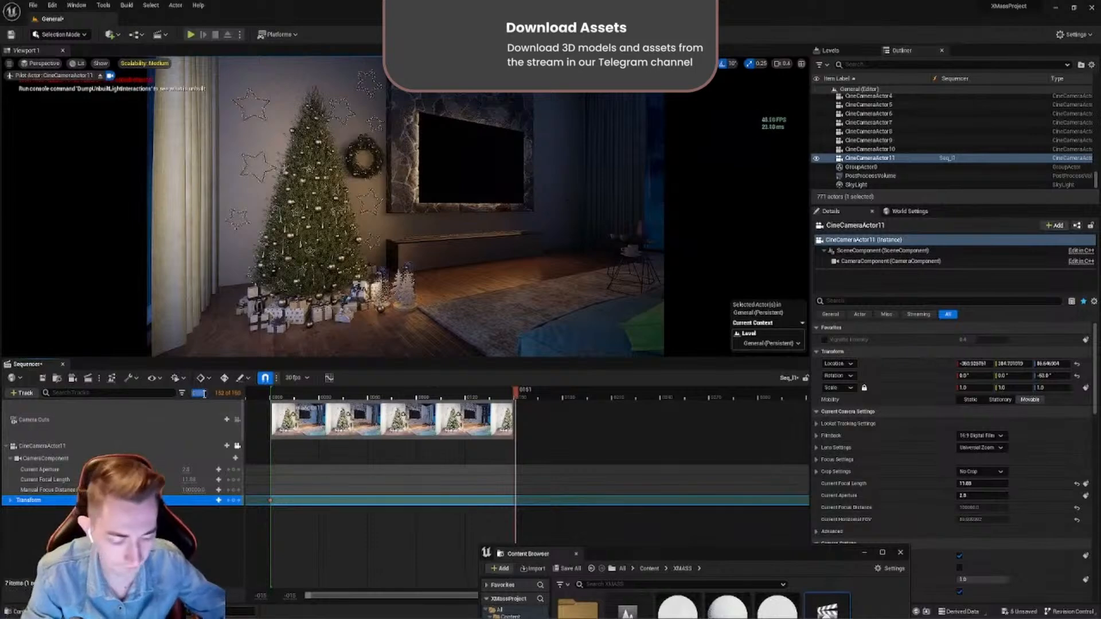
{"action": "key", "text": "Return"}
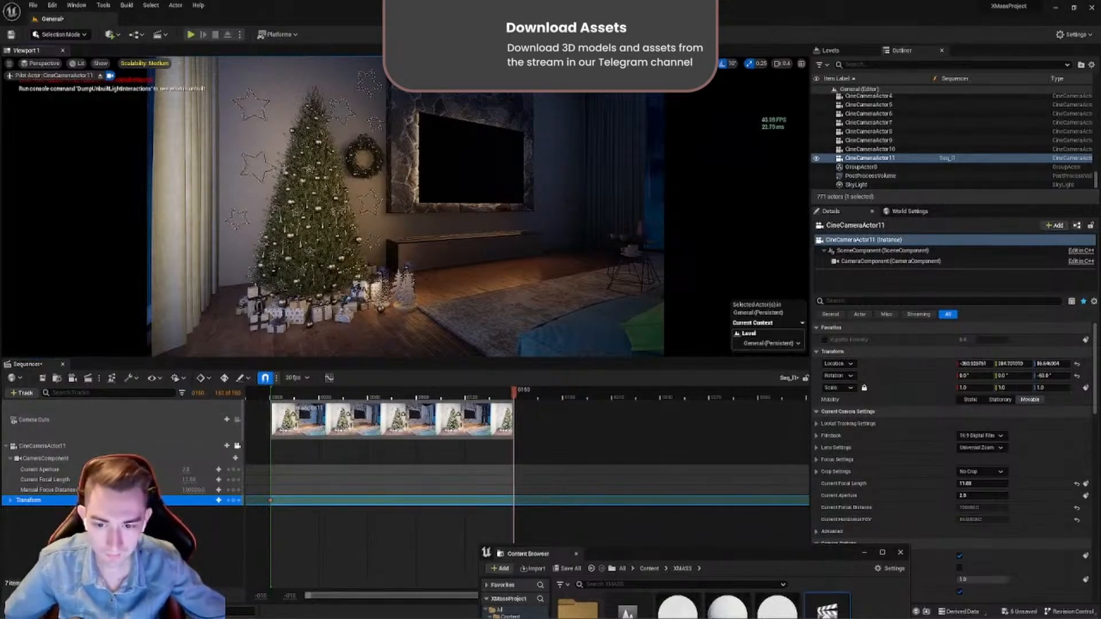
{"action": "key", "text": "w"}
{"action": "key", "text": "w"}
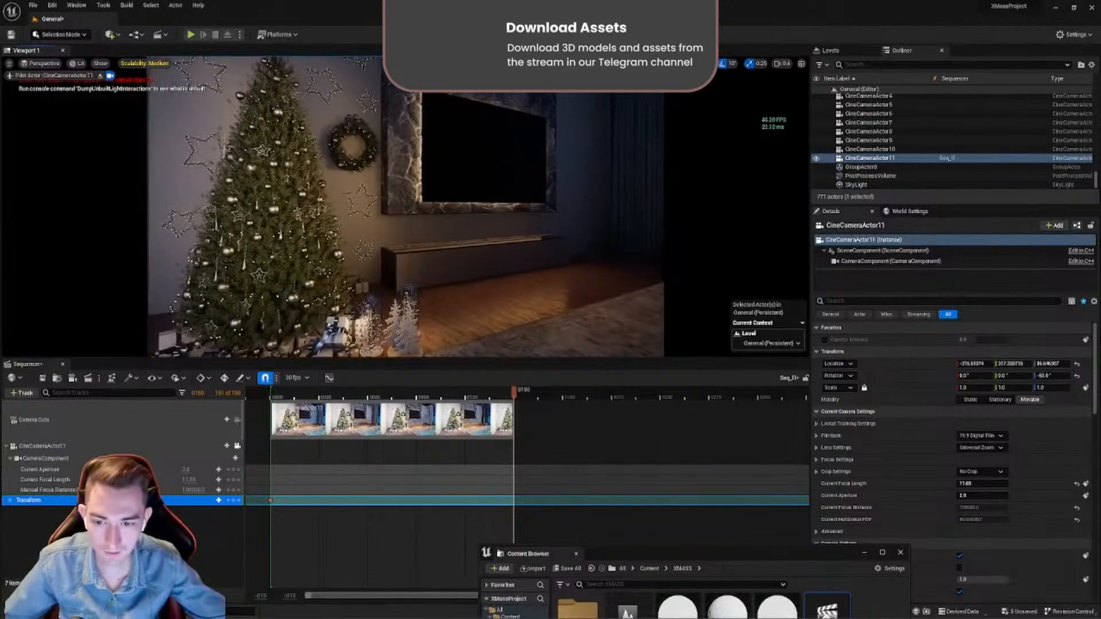
{"action": "left_click", "coordinate": [233, 503]}
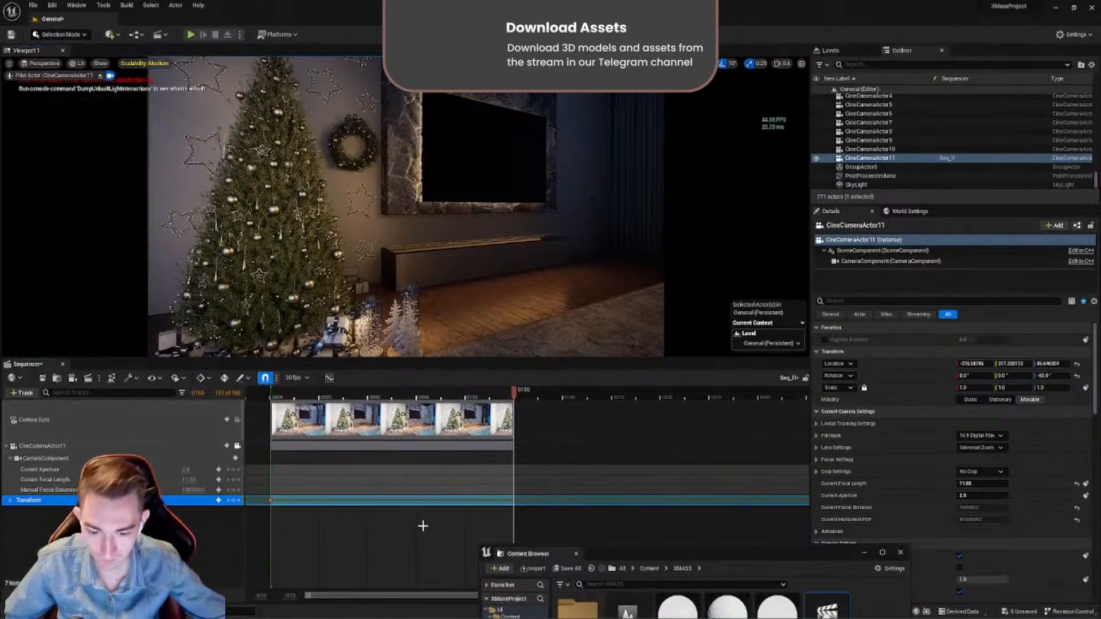
- Play back the camera move in the sequence to review its motion up to the last frame
{"action": "key", "text": "space"}
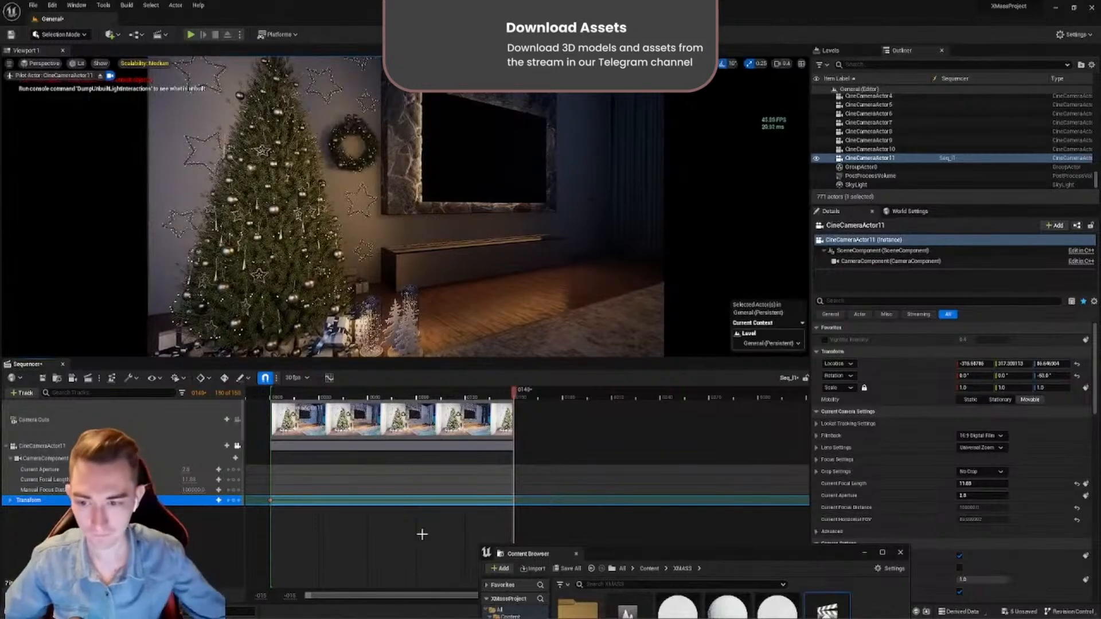
{"action": "key", "text": "space"}
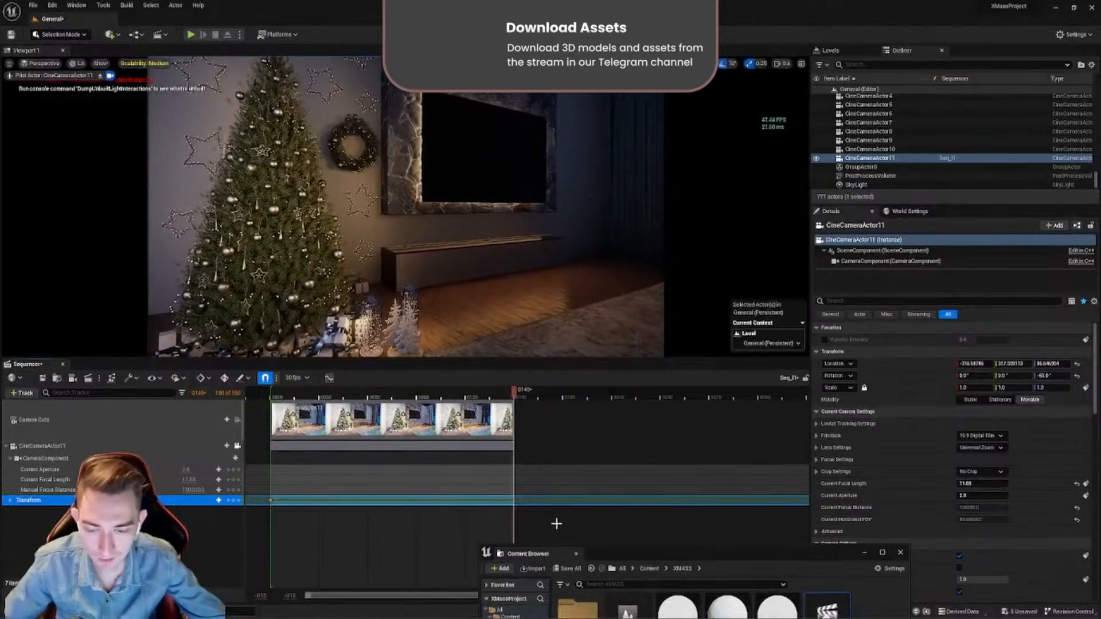
{"action": "left_click_drag", "start_coordinate": [566, 523], "coordinate": [299, 501]}
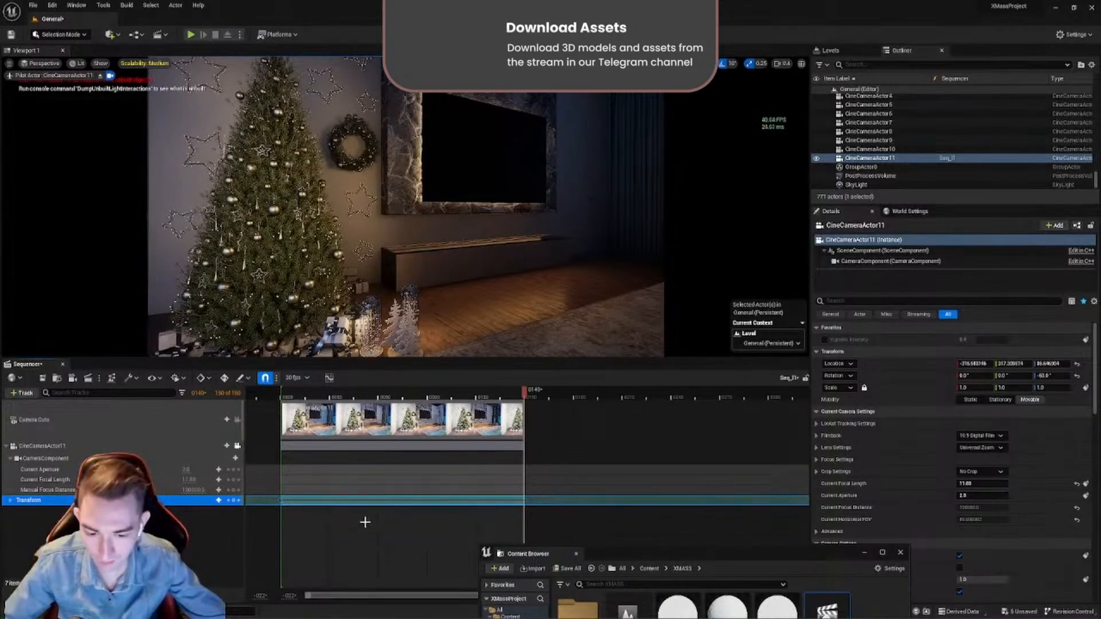
{"action": "left_click_drag", "start_coordinate": [524, 391], "coordinate": [510, 391]}
{"action": "key", "text": "space"}
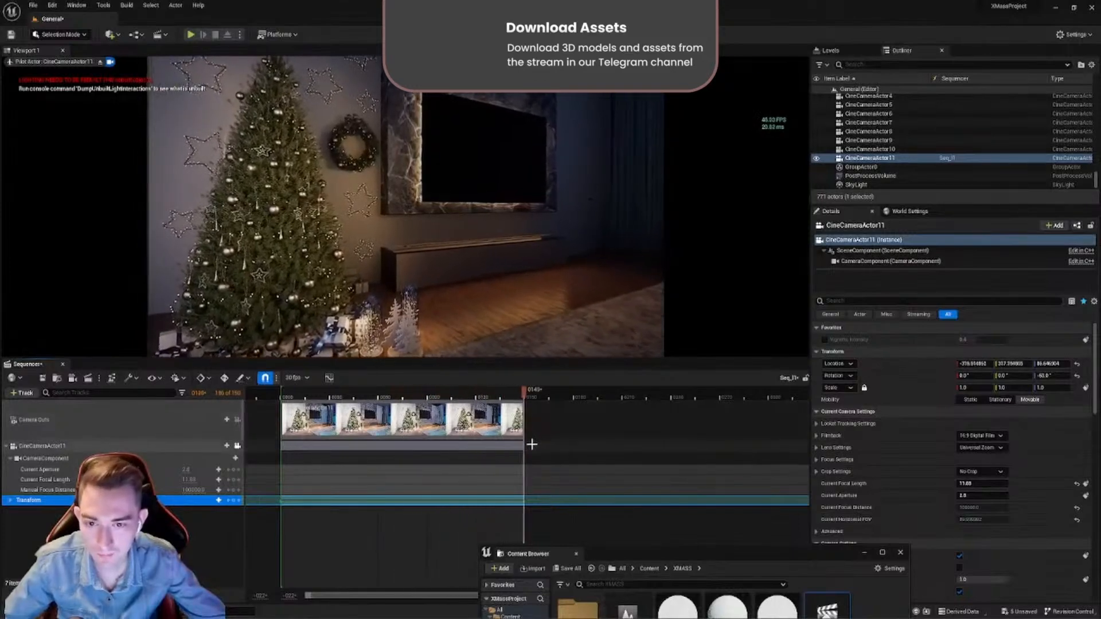
{"action": "key", "text": "space"}
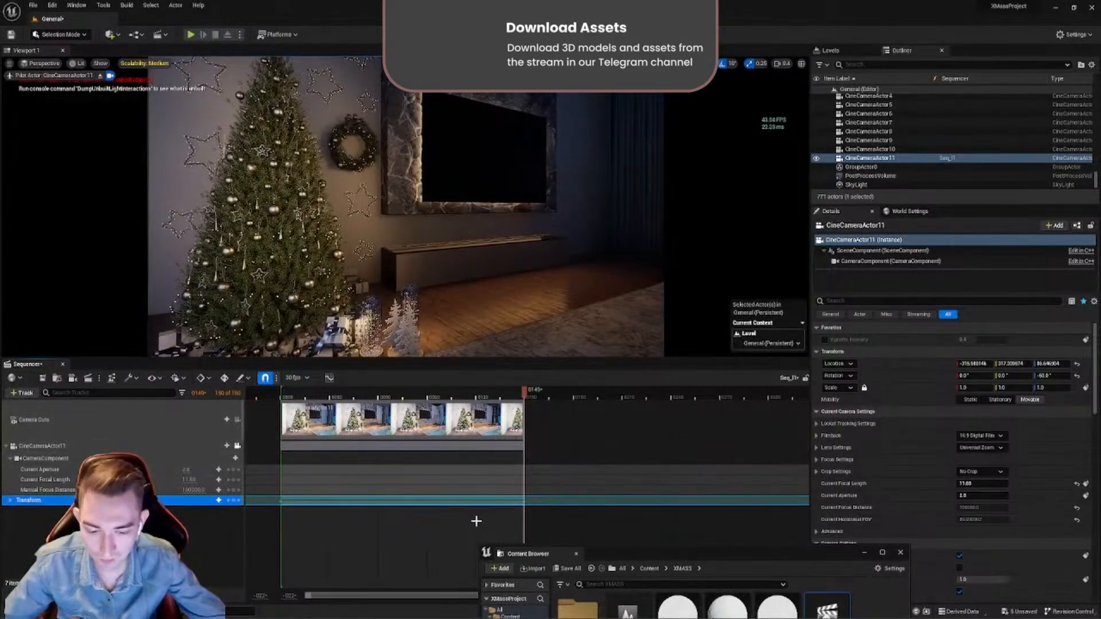
- Select the camera's Transform keyframes and scrub the playhead back to frame 6
{"action": "left_click_drag", "start_coordinate": [552, 528], "coordinate": [287, 487]}
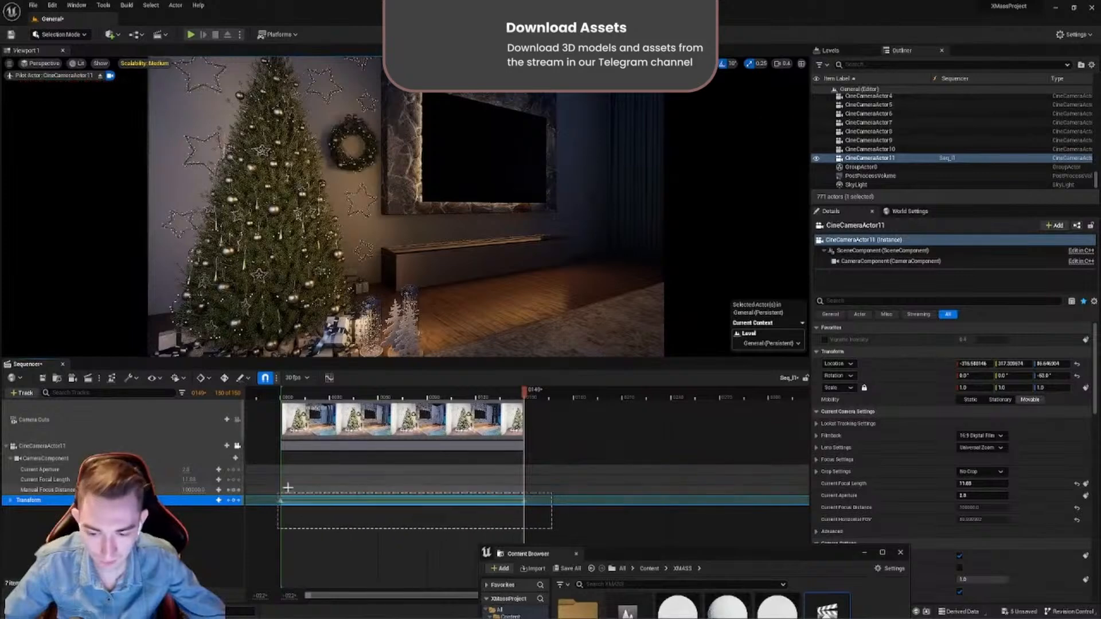
{"action": "key", "text": "Delete"}
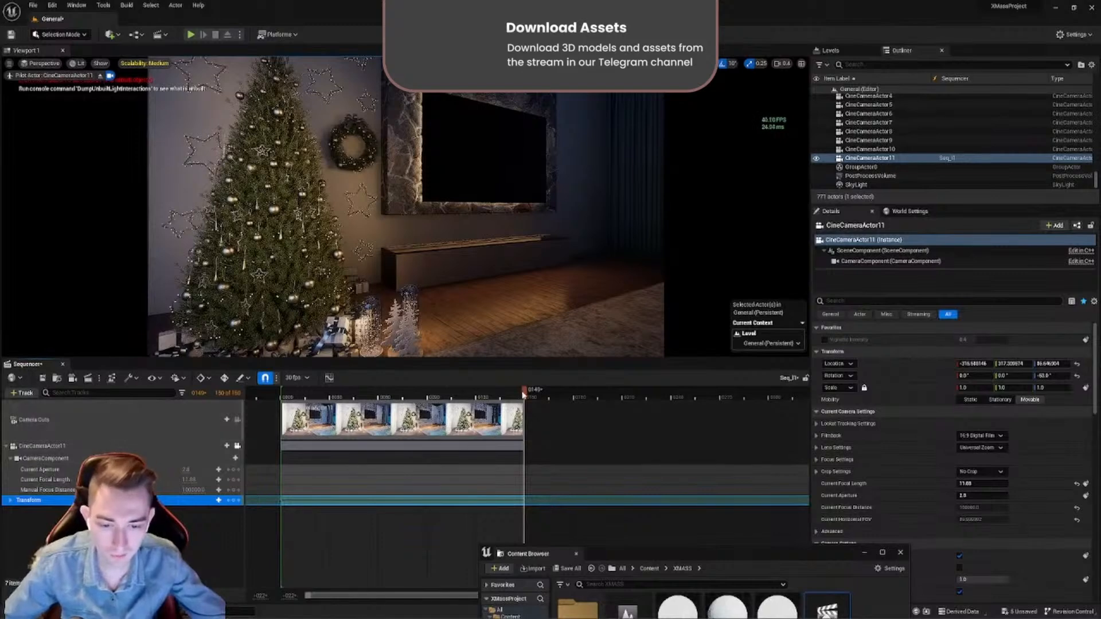
{"action": "left_click_drag", "start_coordinate": [524, 391], "coordinate": [290, 391]}
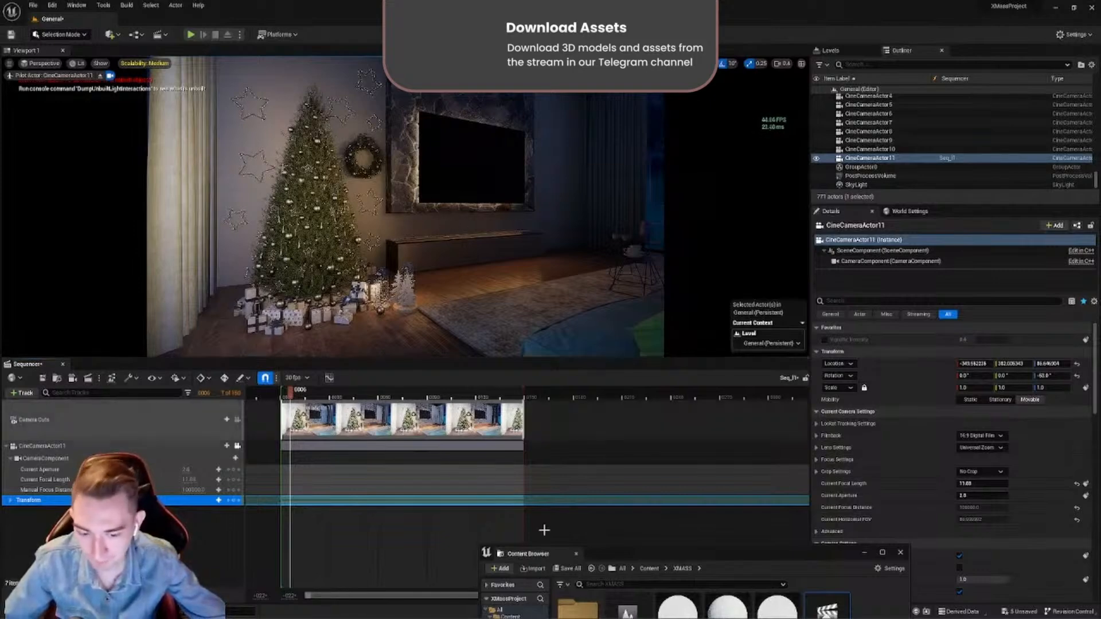
- Bring the Content Browser into view, open the Fire folder inside BluePrints, and select FireMediaSource
{"action": "left_click_drag", "start_coordinate": [613, 558], "coordinate": [492, 287]}
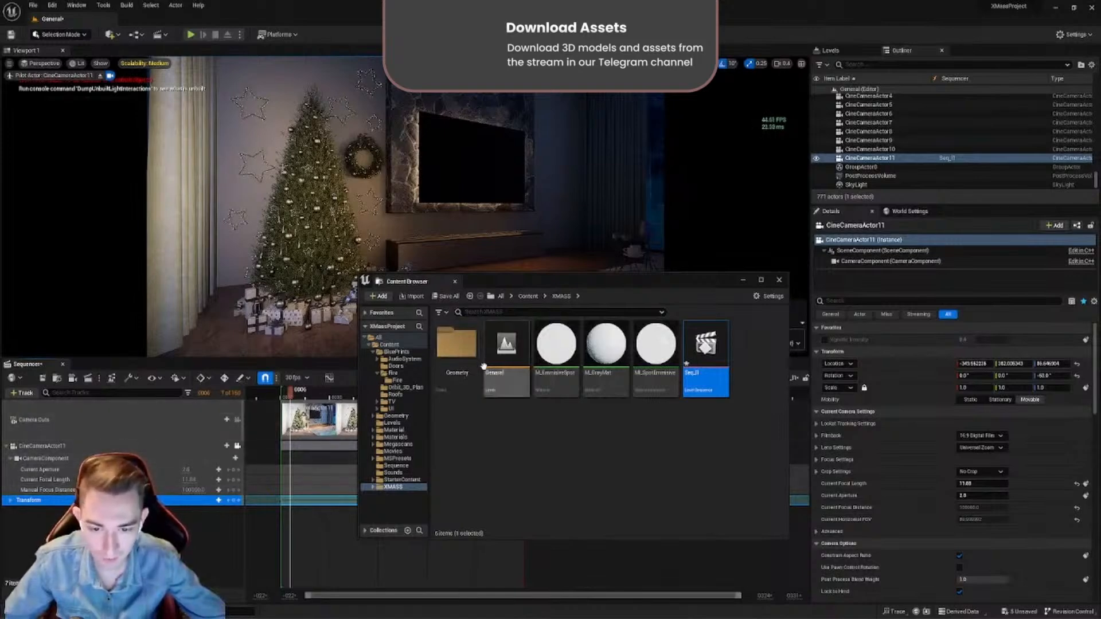
{"action": "key", "text": "alt+Left"}
{"action": "double_click", "coordinate": [457, 347]}
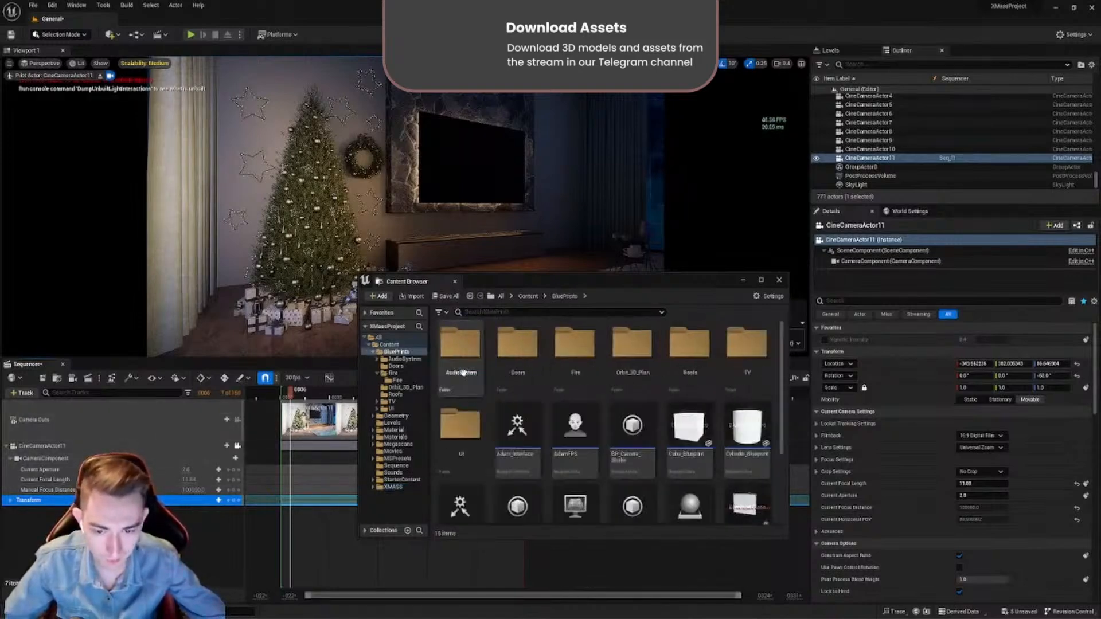
{"action": "left_click", "coordinate": [574, 367]}
{"action": "double_click", "coordinate": [574, 344]}
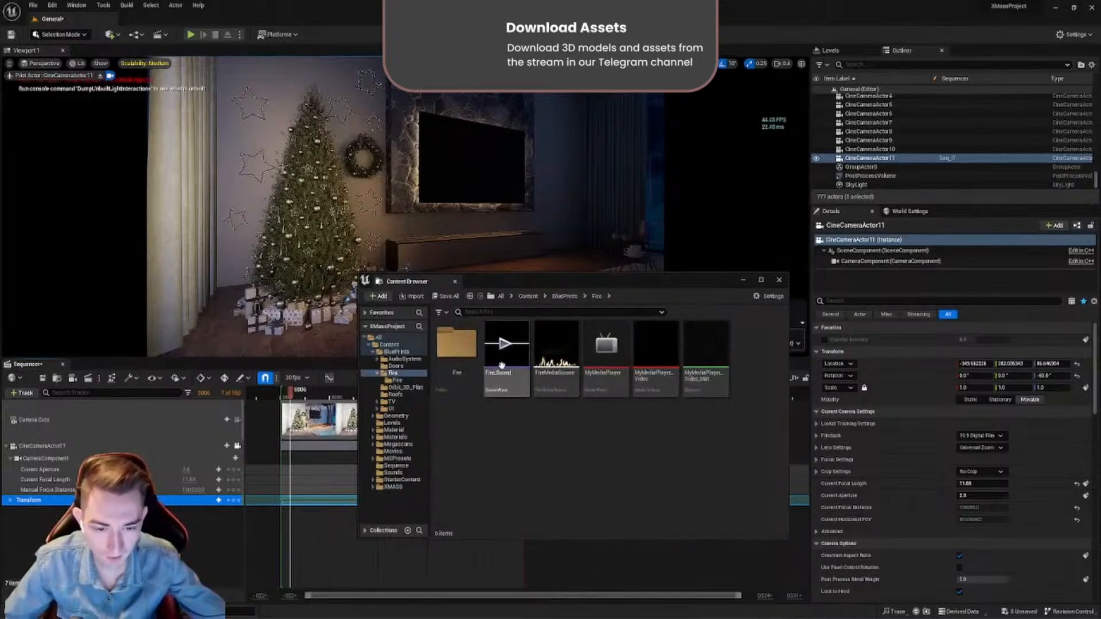
{"action": "left_click", "coordinate": [606, 385]}
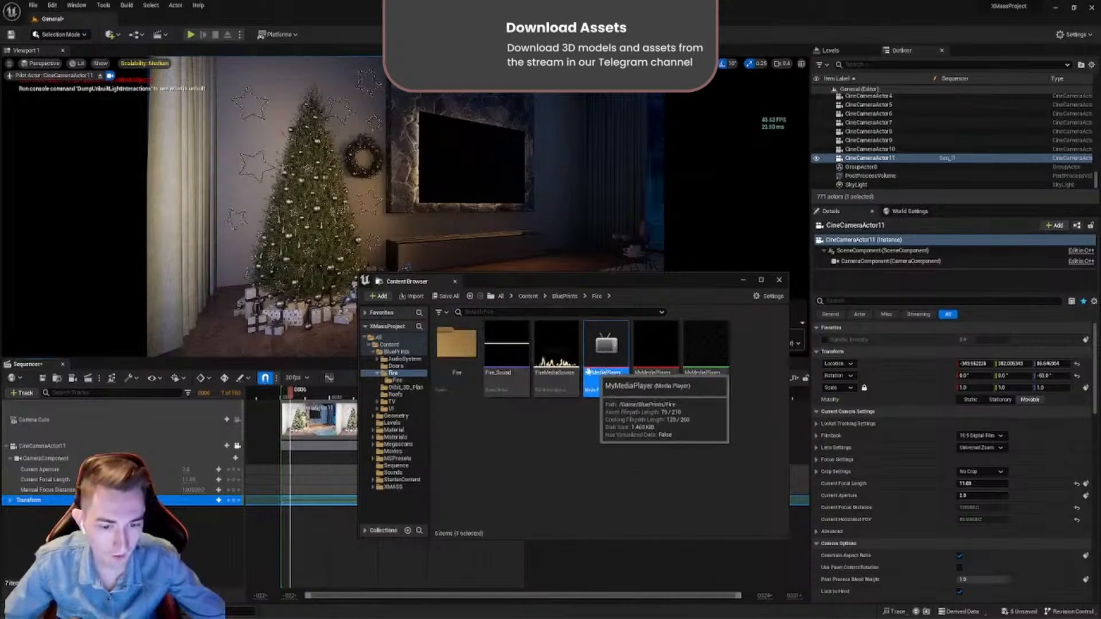
{"action": "left_click", "coordinate": [561, 390]}
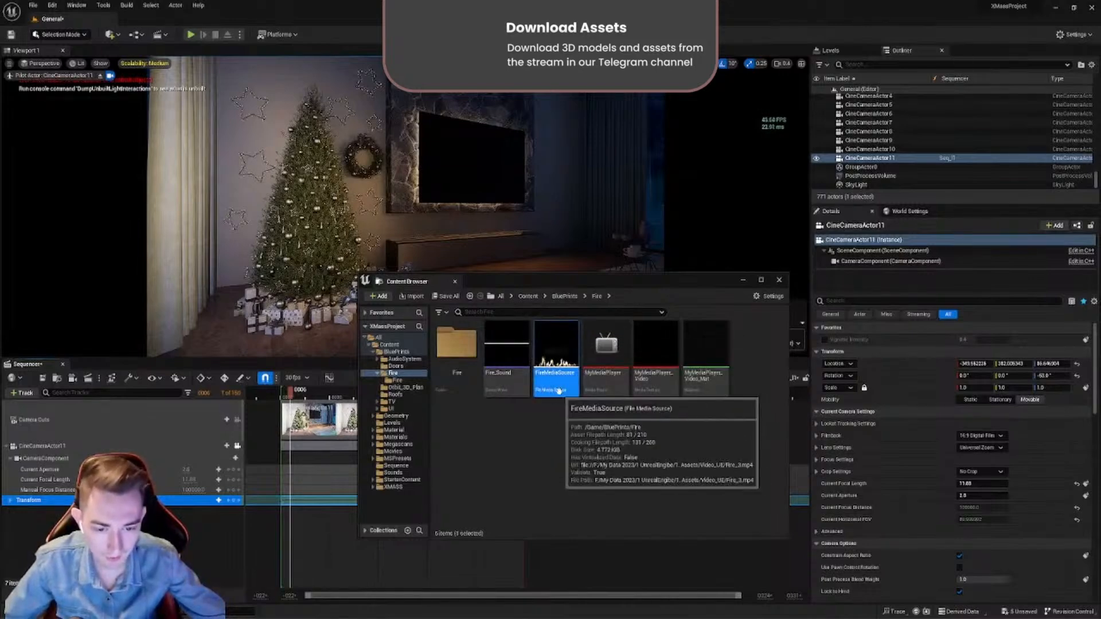
- Open FireMediaSource to check the path of its video file, and close it unchanged
{"action": "double_click", "coordinate": [555, 381]}
{"action": "left_click_drag", "start_coordinate": [928, 169], "coordinate": [436, 146]}
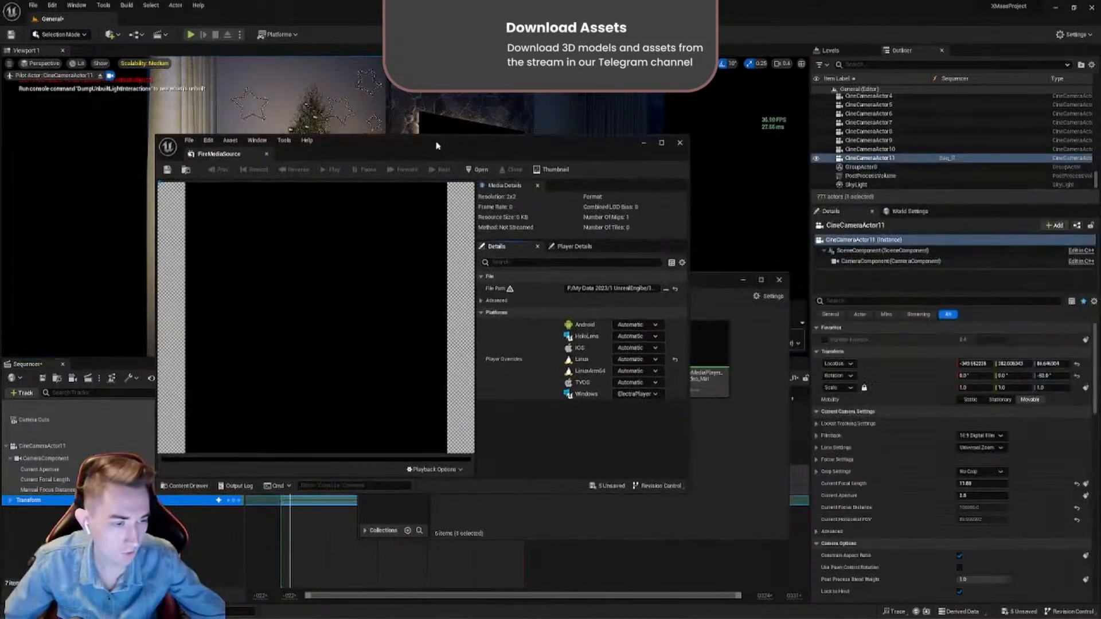
{"action": "left_click", "coordinate": [611, 288]}
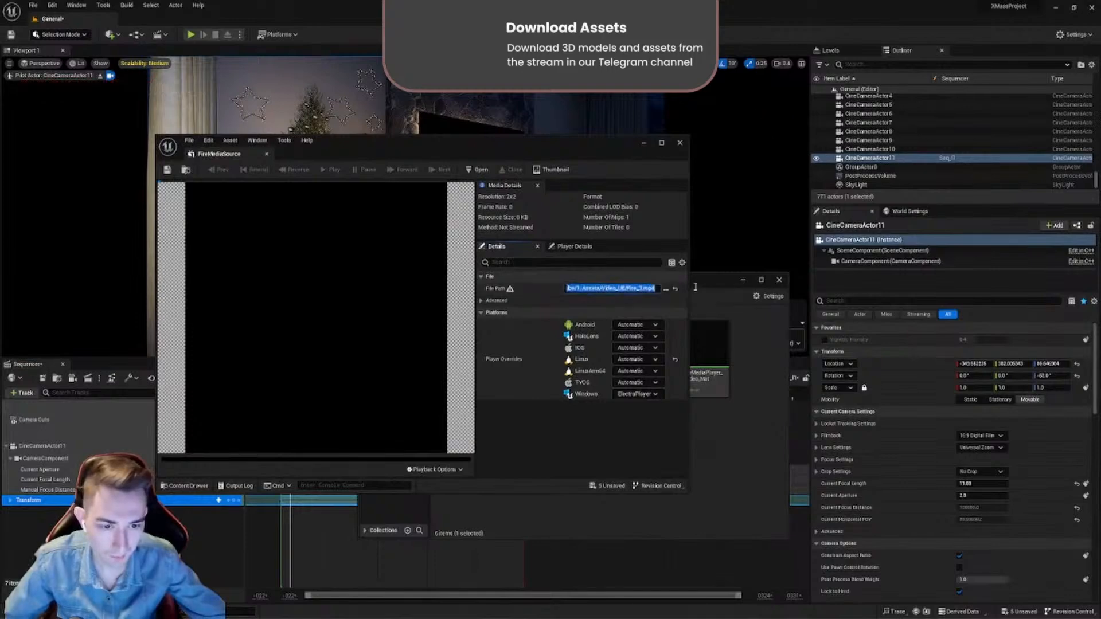
{"action": "left_click", "coordinate": [608, 289]}
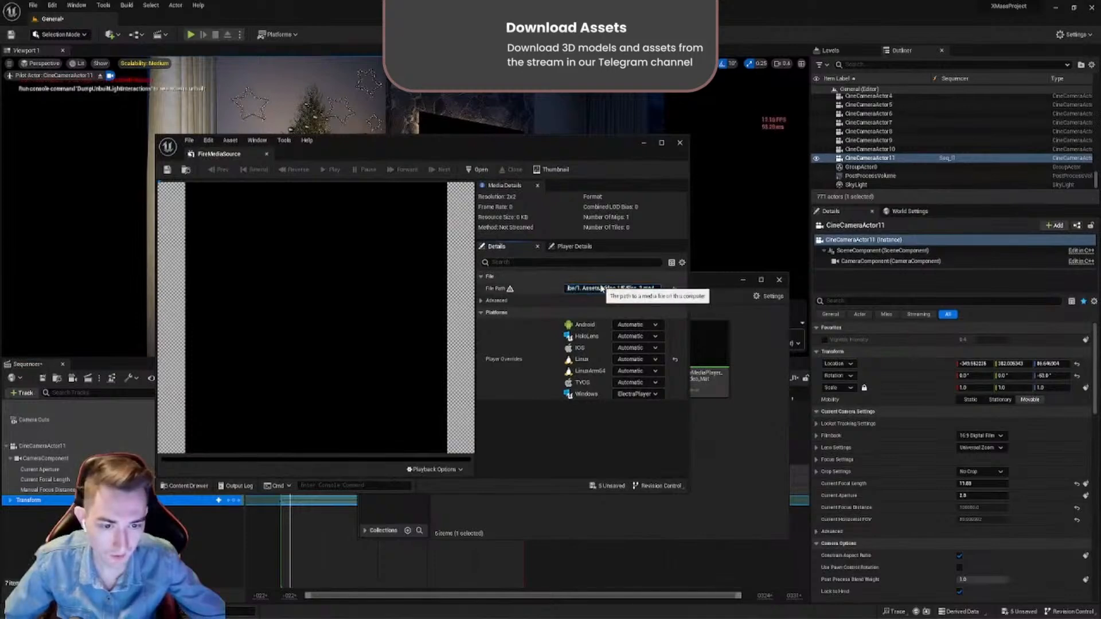
{"action": "left_click", "coordinate": [265, 156]}
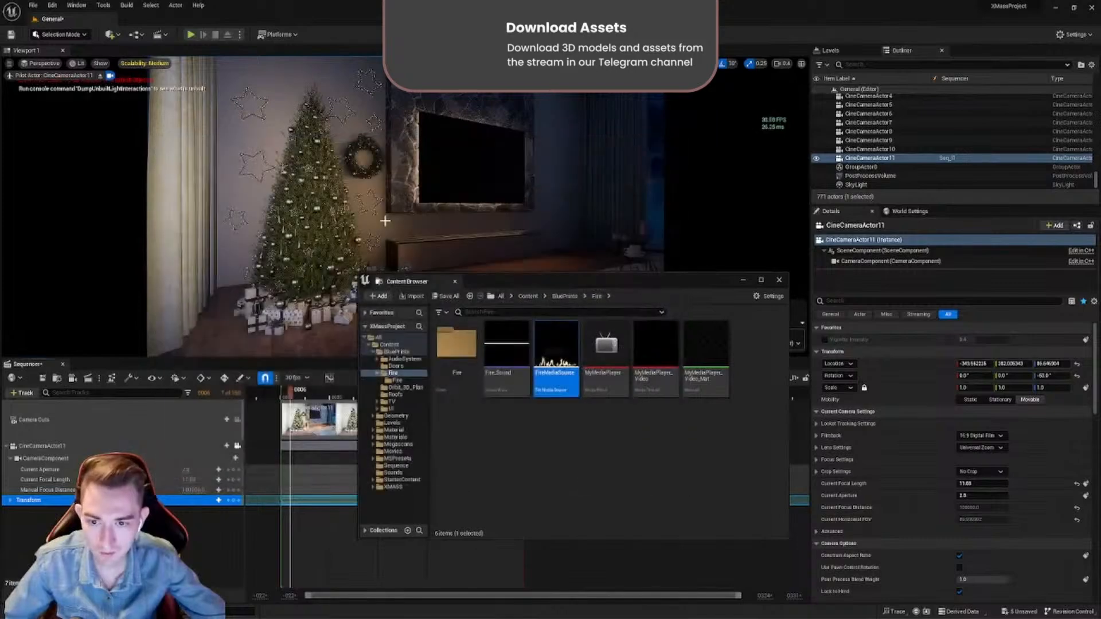
- Add FireMediaSource to the sequence as a media track starting at frame 6, and move the Content Browser clear of the timeline
{"action": "left_click_drag", "start_coordinate": [495, 285], "coordinate": [618, 286]}
{"action": "left_click_drag", "start_coordinate": [678, 355], "coordinate": [195, 544]}
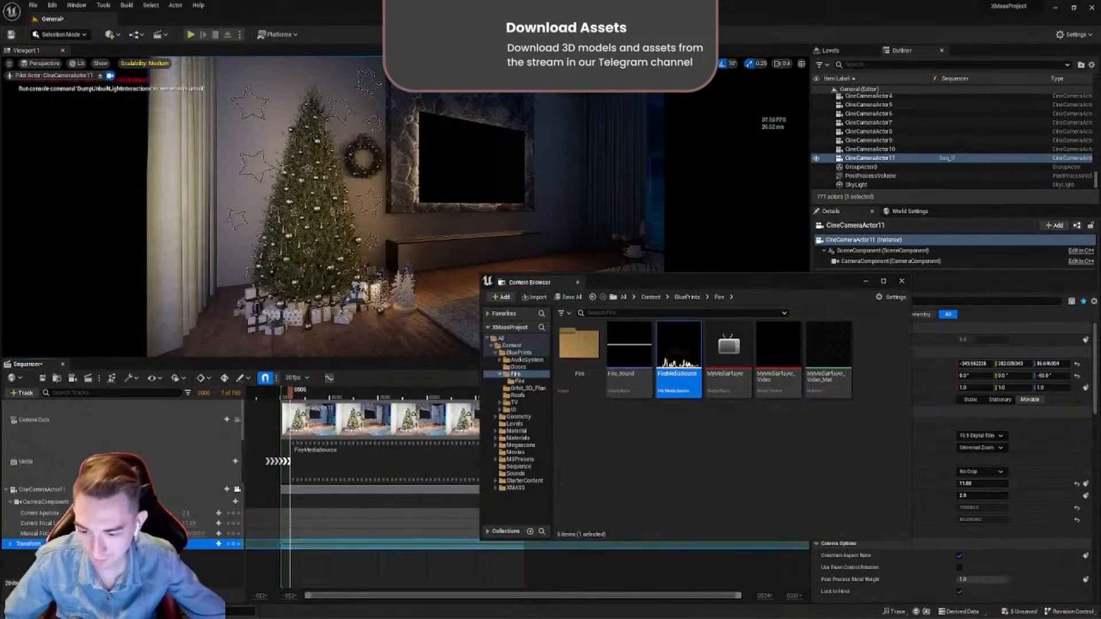
{"action": "left_click_drag", "start_coordinate": [609, 288], "coordinate": [761, 327]}
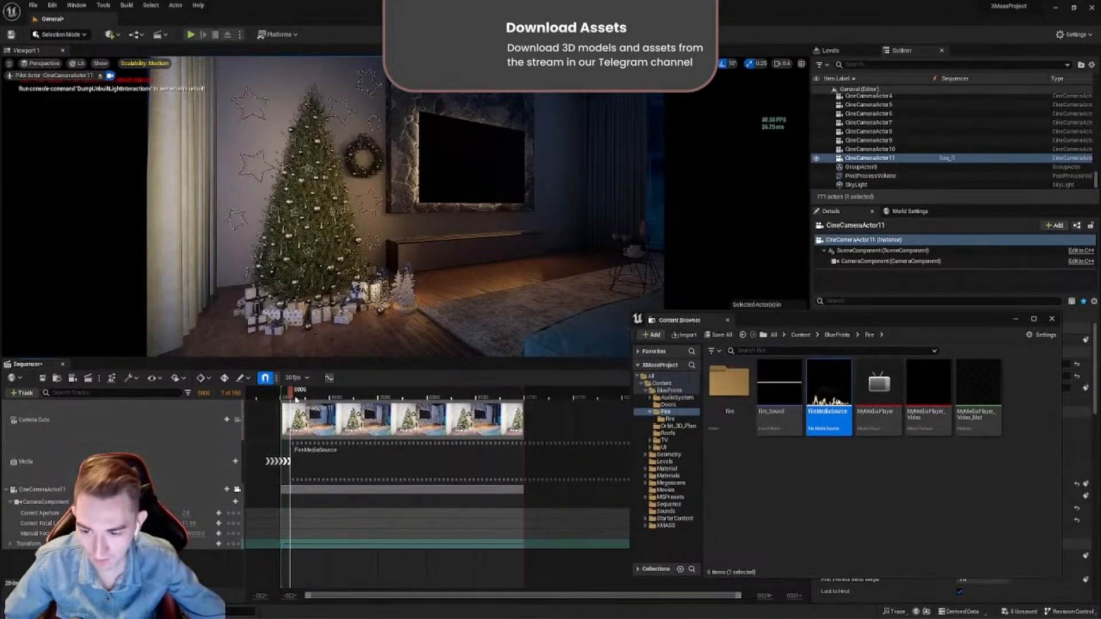
- Move the FireMediaSource section in the Media track so it starts at frame 0 and scrub the playhead to frame 4
{"action": "left_click_drag", "start_coordinate": [292, 396], "coordinate": [364, 396]}
{"action": "mouse_move", "coordinate": [308, 470]}
{"action": "left_mouse_down"}
{"action": "mouse_move", "coordinate": [334, 470]}
{"action": "mouse_move", "coordinate": [314, 469]}
{"action": "left_mouse_up"}
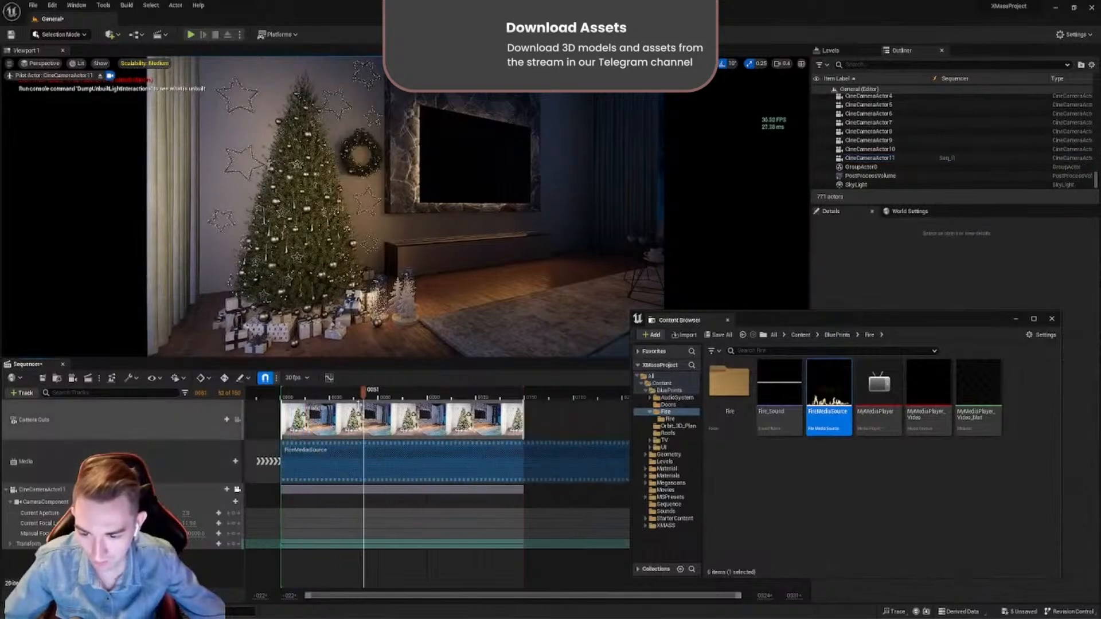
{"action": "left_click_drag", "start_coordinate": [363, 397], "coordinate": [287, 396]}
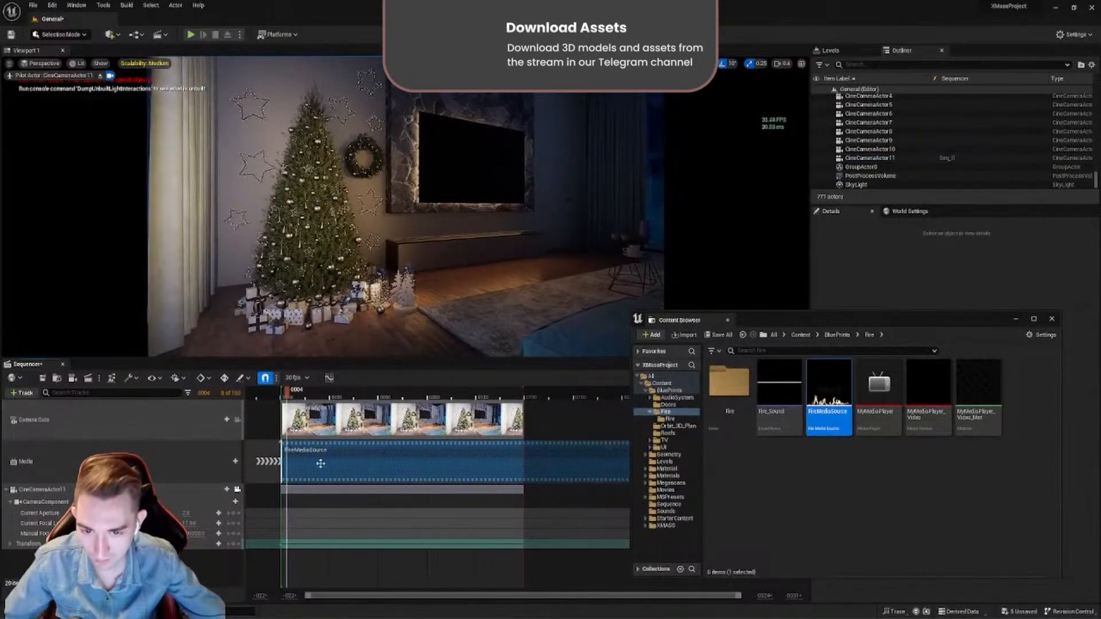
- Try starting the FireMediaSource section at frame 30, restore its start to frame 0, and scrub the playhead to frame 12
{"action": "left_click_drag", "start_coordinate": [320, 463], "coordinate": [369, 464]}
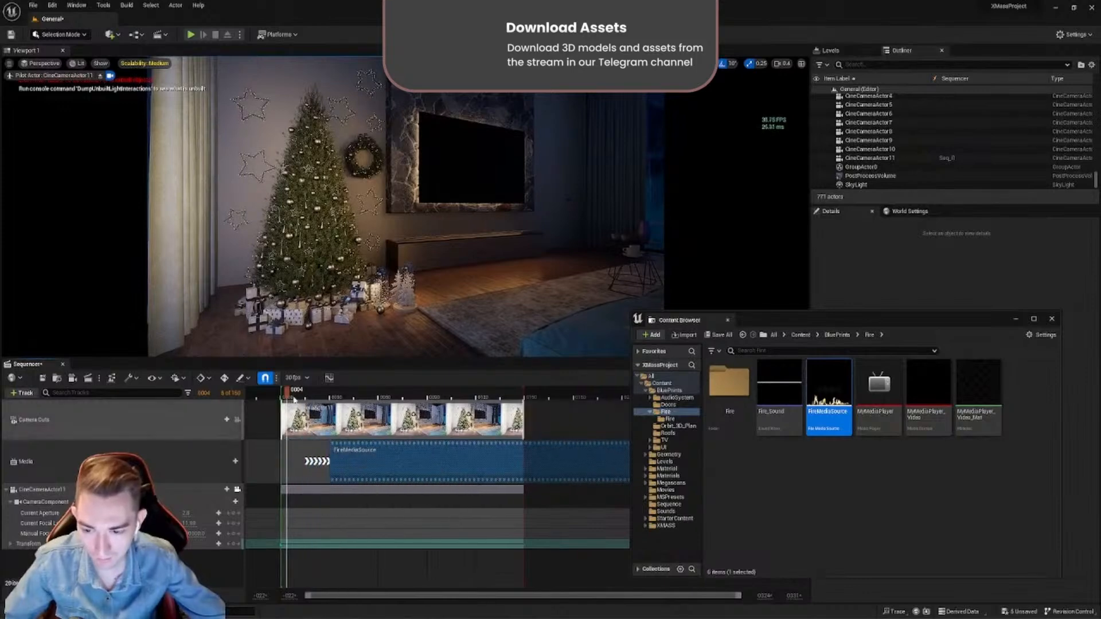
{"action": "left_click_drag", "start_coordinate": [294, 400], "coordinate": [331, 402]}
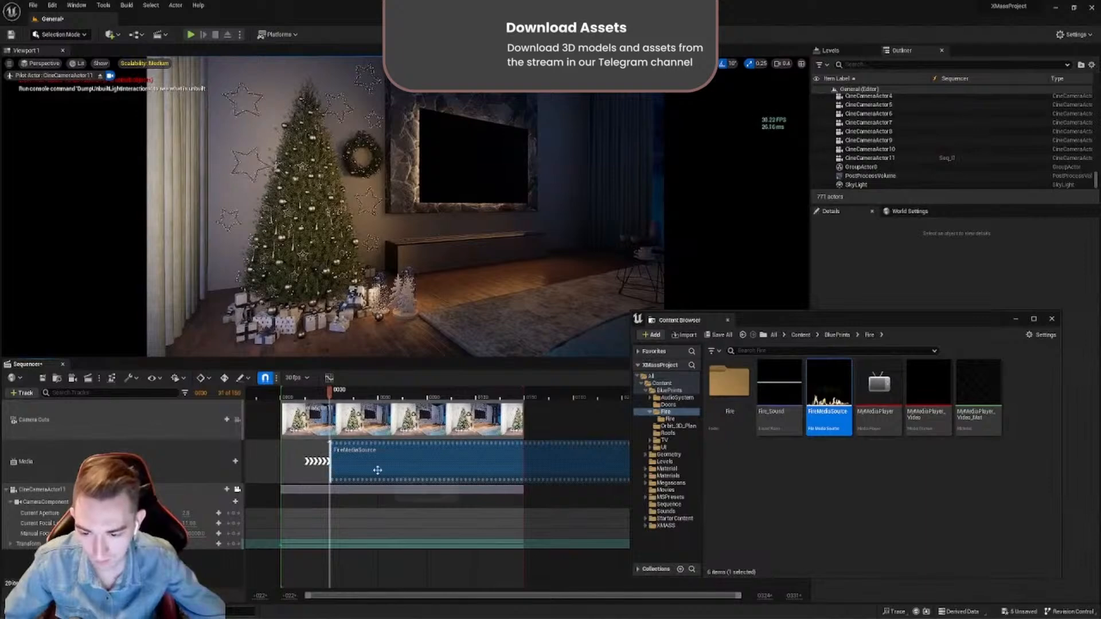
{"action": "left_click_drag", "start_coordinate": [377, 470], "coordinate": [355, 455]}
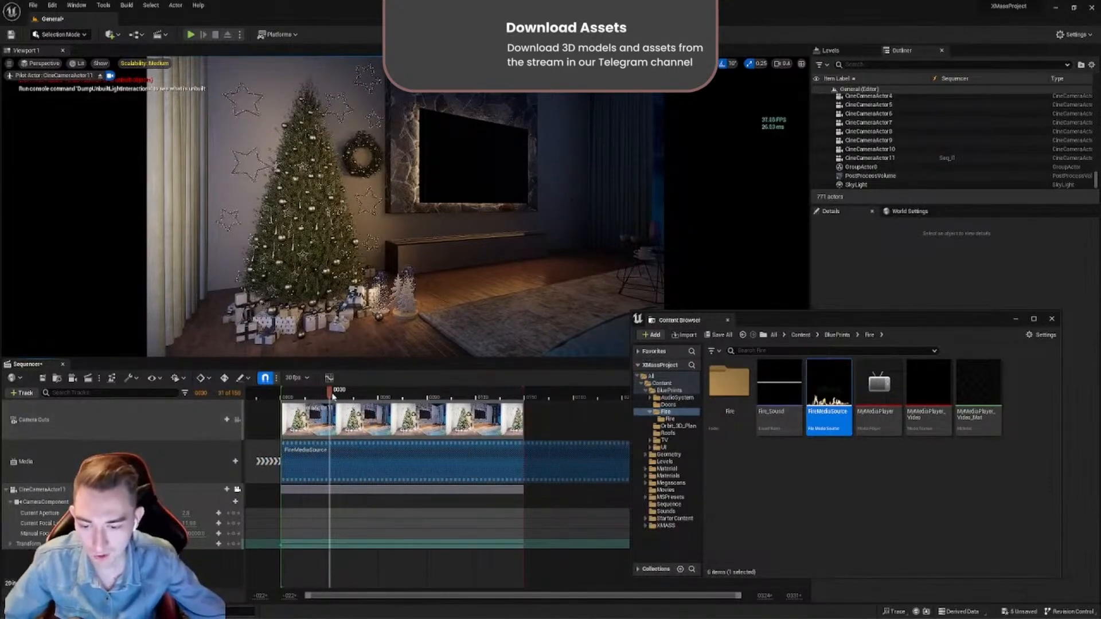
{"action": "left_click", "coordinate": [386, 393]}
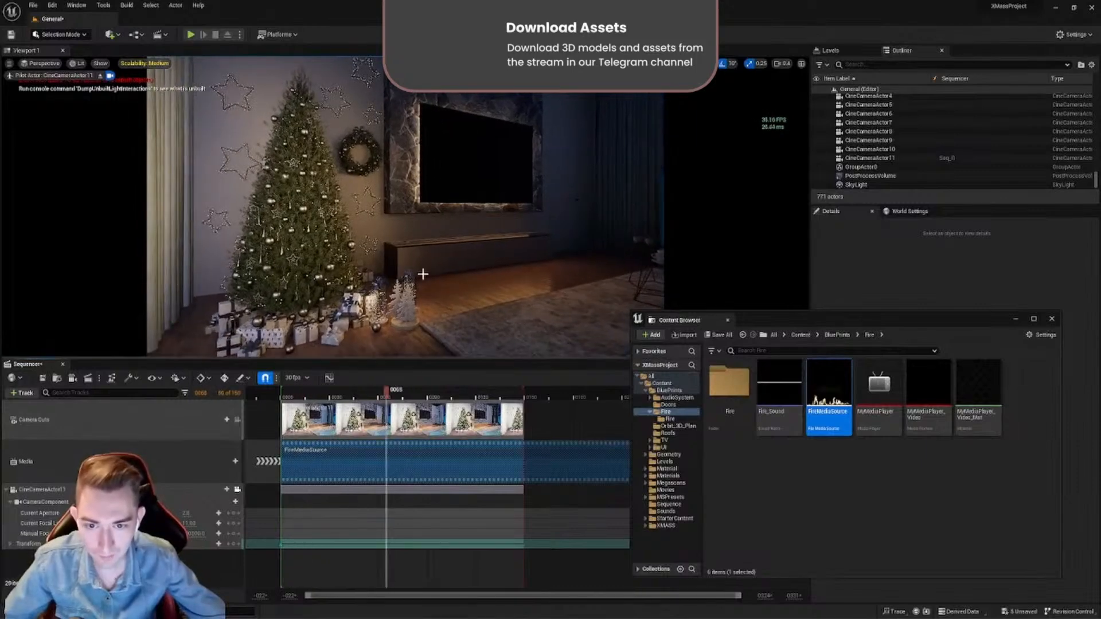
{"action": "left_click", "coordinate": [300, 395]}
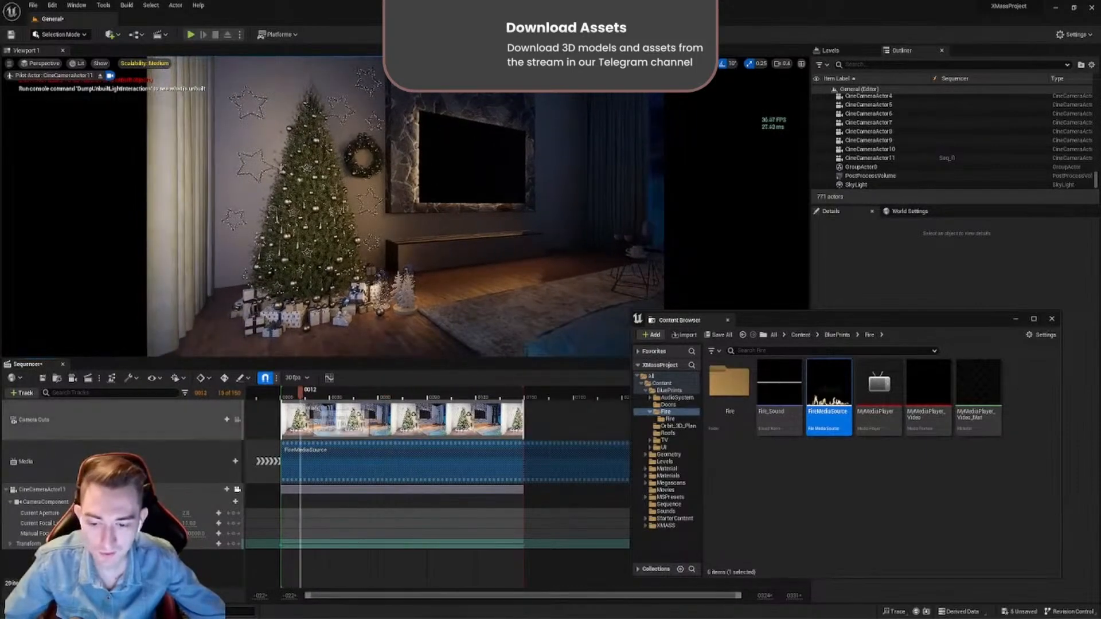
{"action": "right_click", "coordinate": [335, 467]}
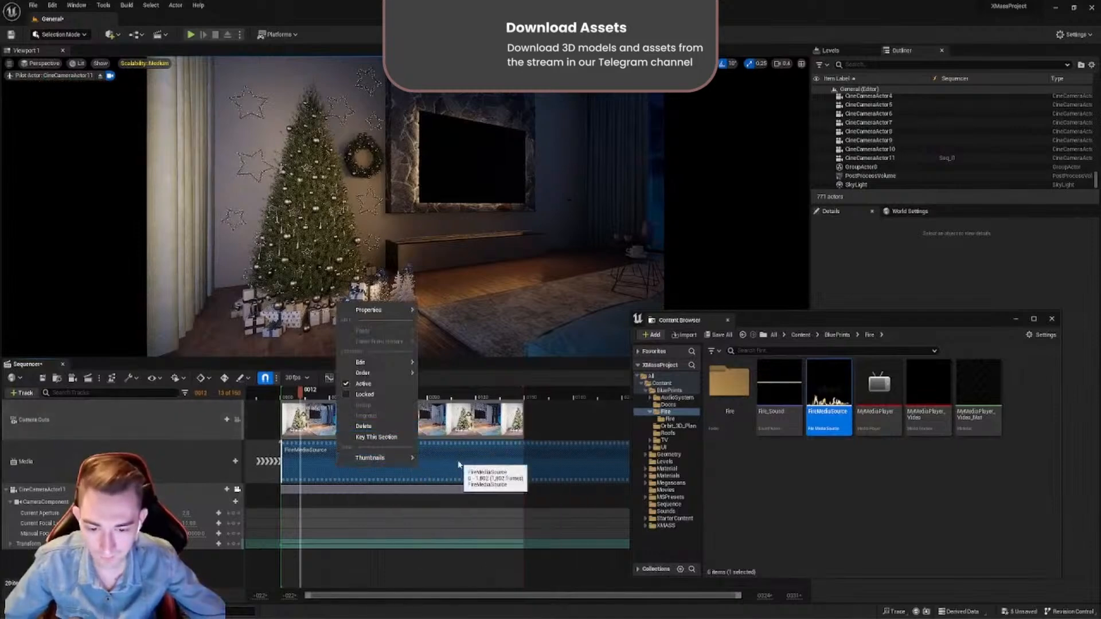
{"action": "left_click", "coordinate": [448, 464]}
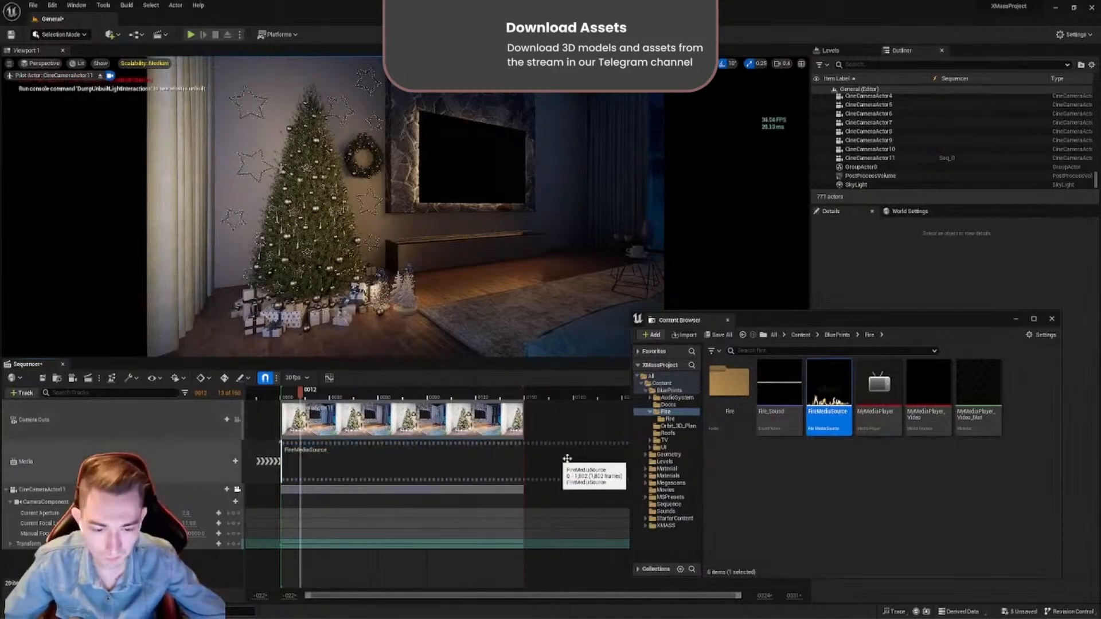
{"action": "right_click", "coordinate": [405, 466]}
{"action": "mouse_move", "coordinate": [485, 315]}
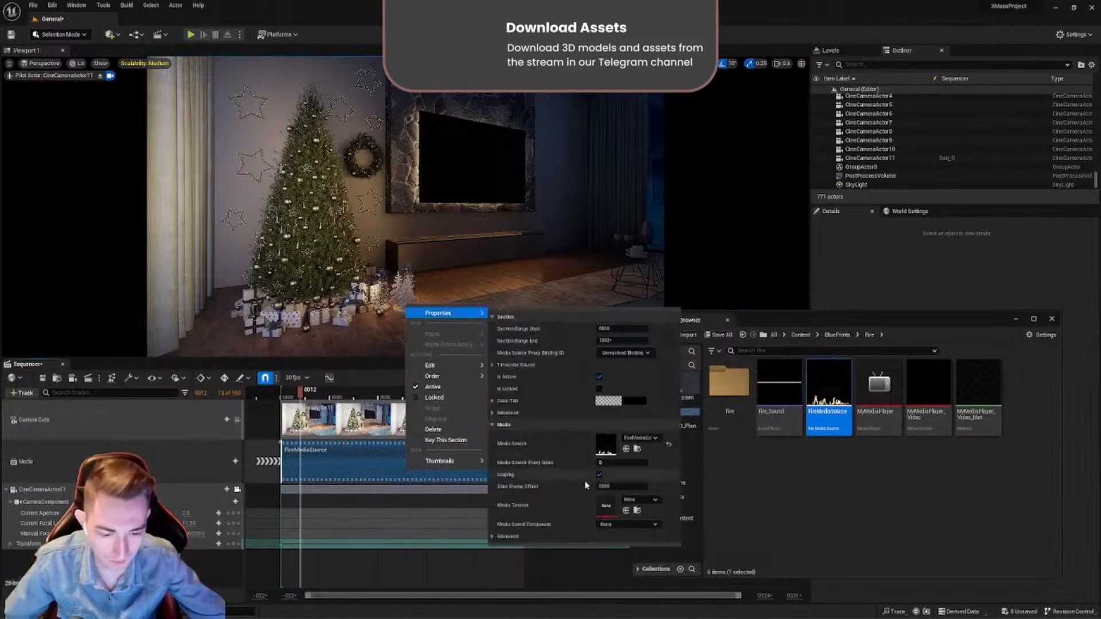
{"action": "left_click", "coordinate": [635, 504]}
{"action": "left_click", "coordinate": [803, 484]}
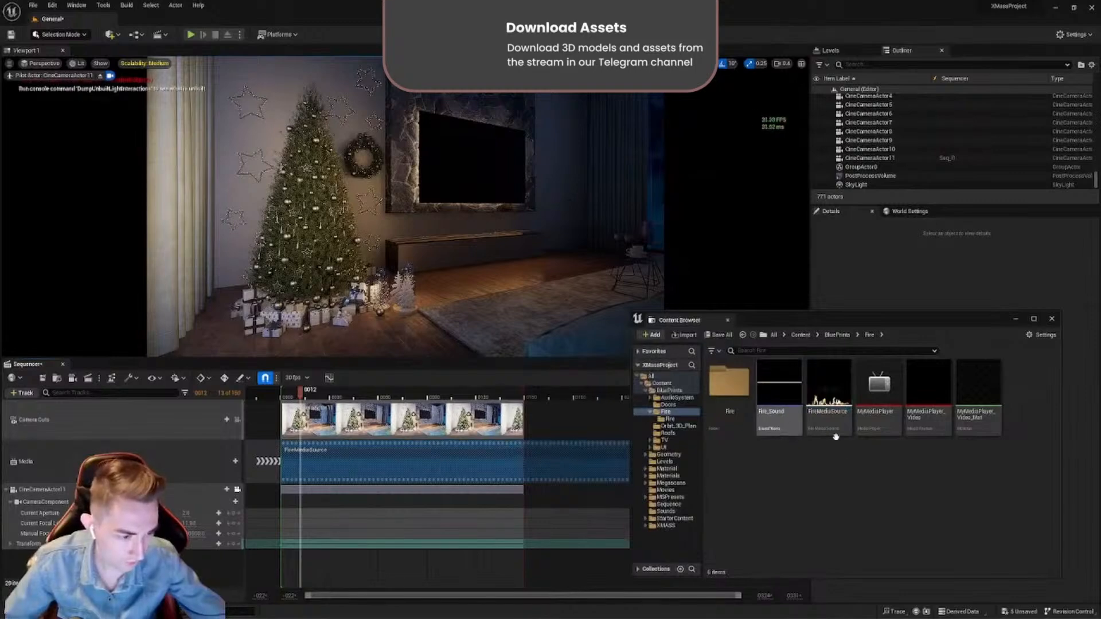
- Assign MyMediaPlayer_Video as the media texture in the FireMediaSource section's properties
{"action": "left_click", "coordinate": [935, 422]}
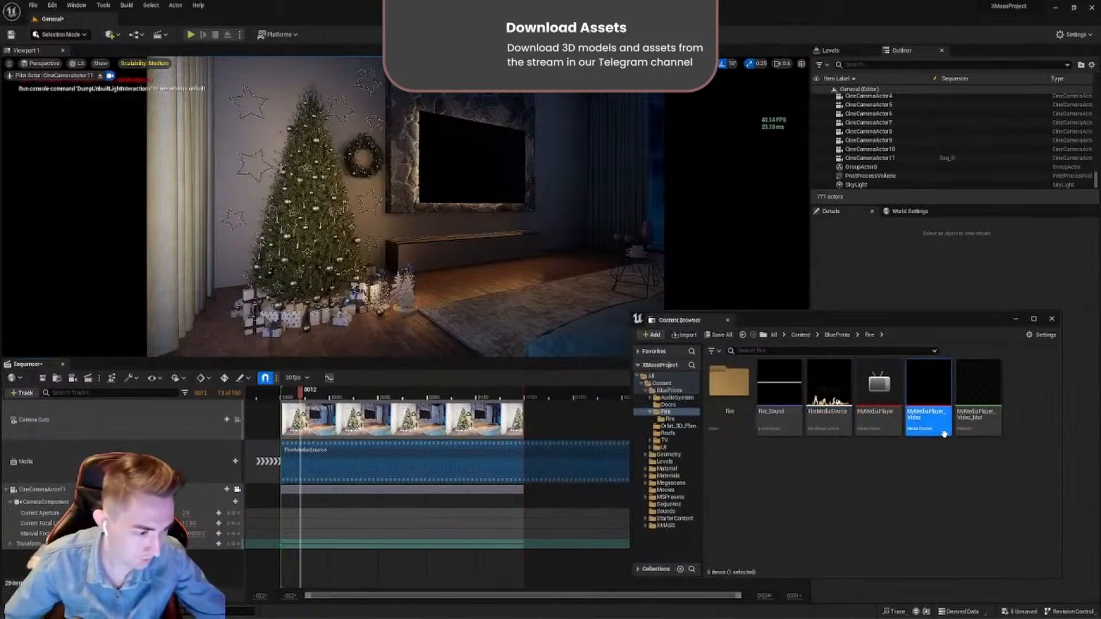
{"action": "right_click", "coordinate": [307, 462]}
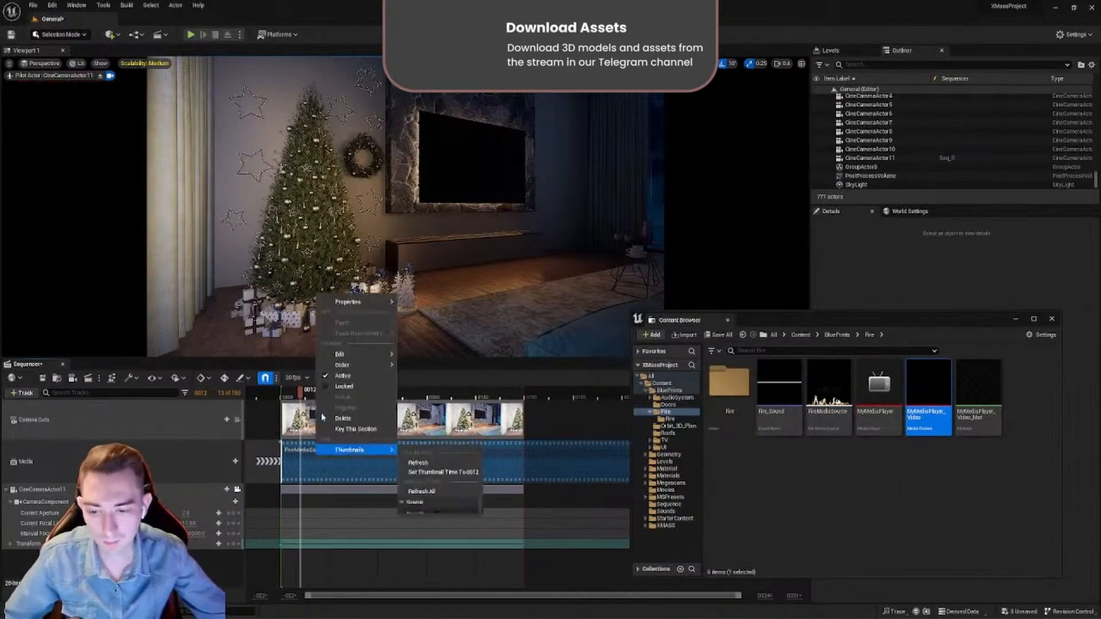
{"action": "mouse_move", "coordinate": [349, 302]}
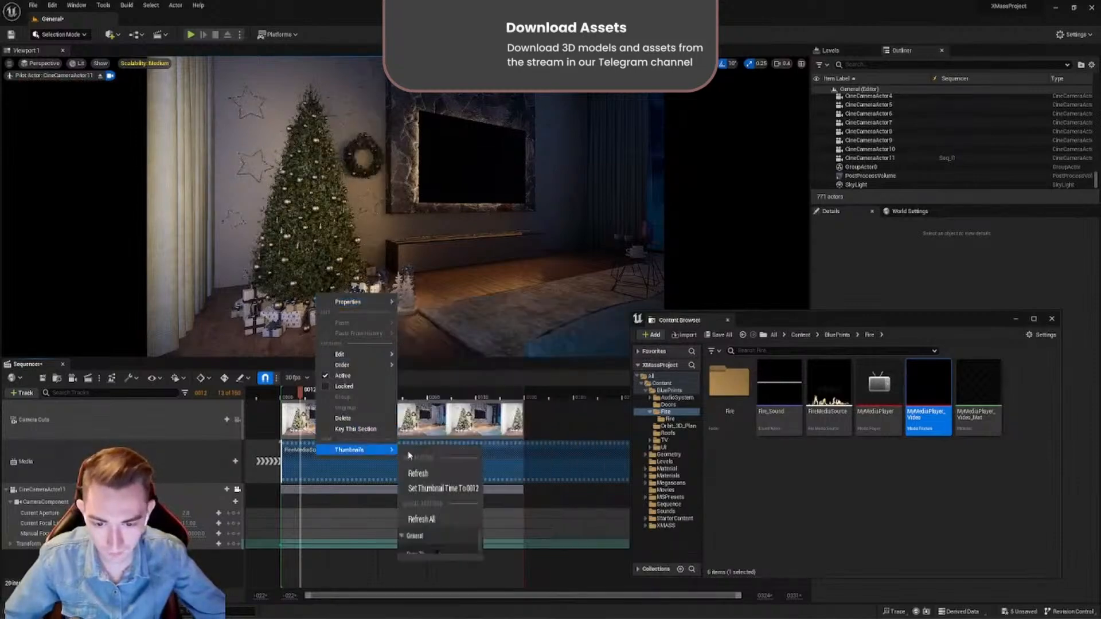
{"action": "left_click", "coordinate": [341, 462]}
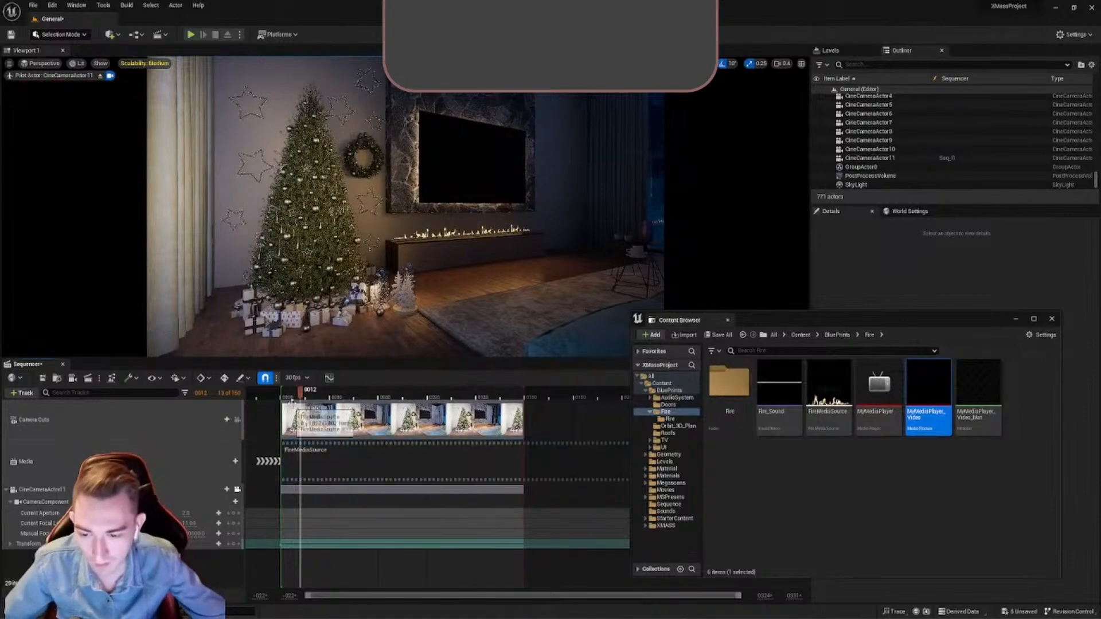
- Play the sequence from its first frame to check the fireplace flames, and return the playhead to frame 2
{"action": "mouse_move", "coordinate": [298, 397]}
{"action": "left_mouse_down"}
{"action": "mouse_move", "coordinate": [376, 395]}
{"action": "mouse_move", "coordinate": [281, 395]}
{"action": "left_mouse_up"}
{"action": "key", "text": "space"}
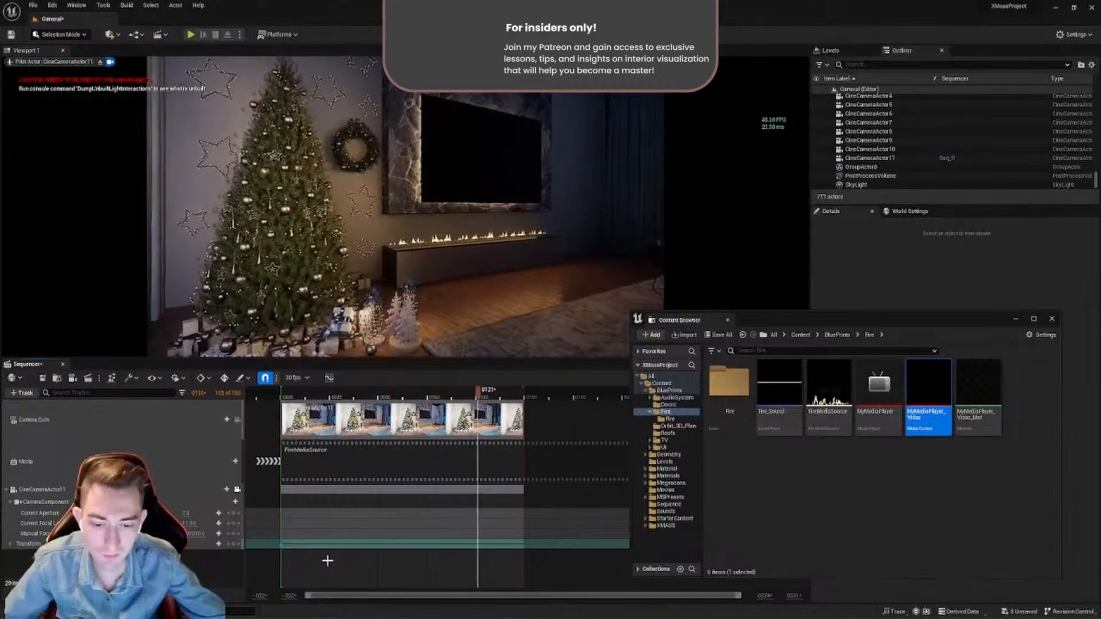
{"action": "key", "text": "space"}
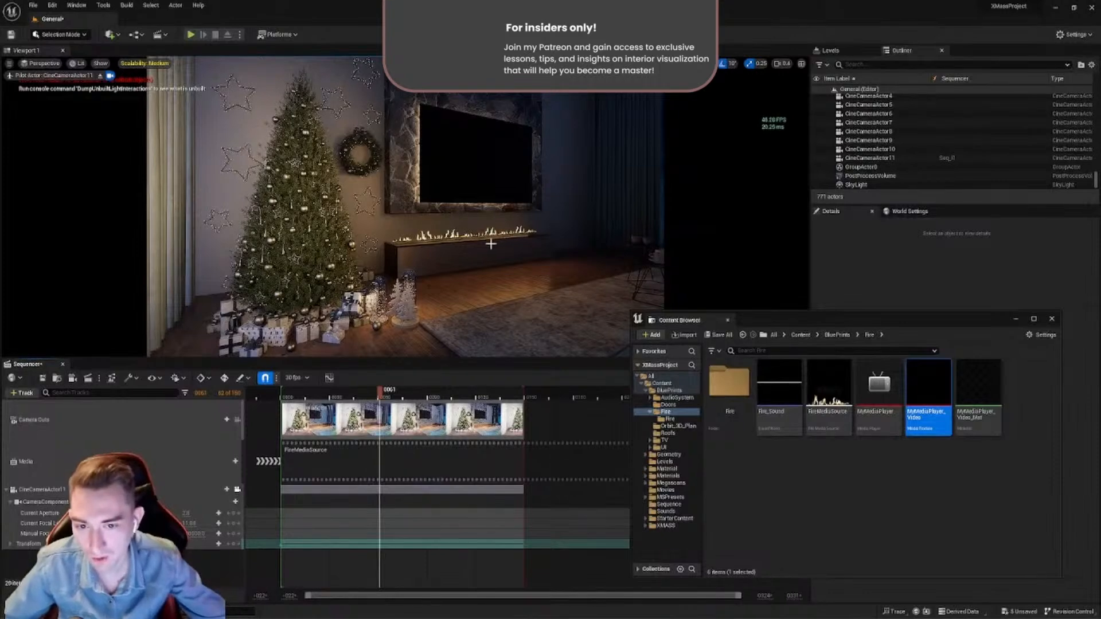
{"action": "left_click_drag", "start_coordinate": [389, 392], "coordinate": [284, 393]}
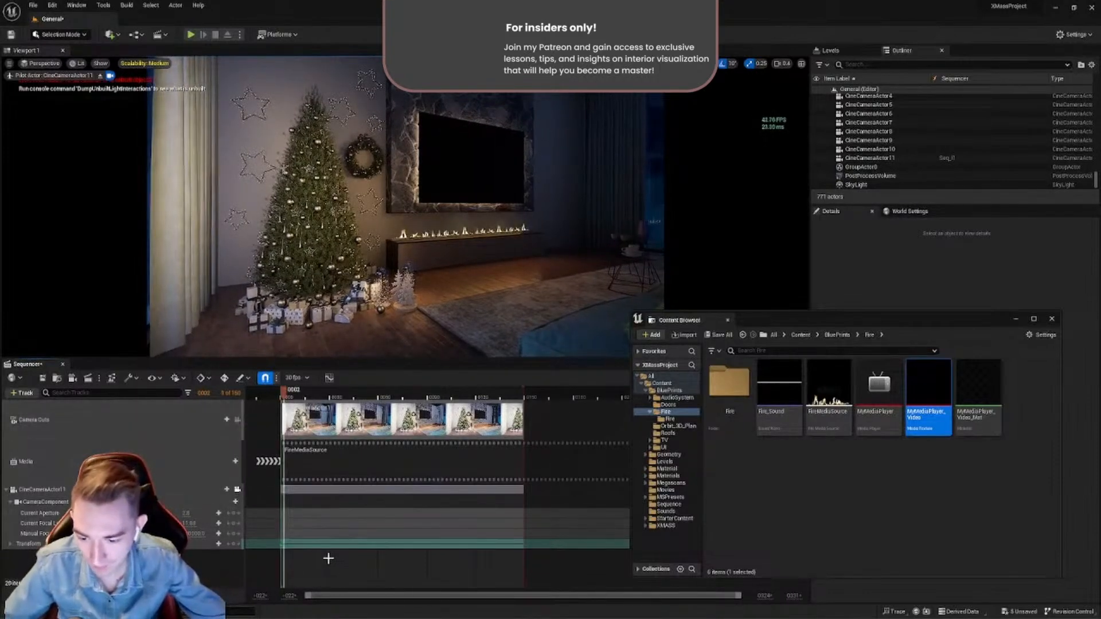
- Try resizing the end of the FireMediaSource section, undo the resize, and select the CineCameraActor11 section
{"action": "left_click", "coordinate": [391, 455]}
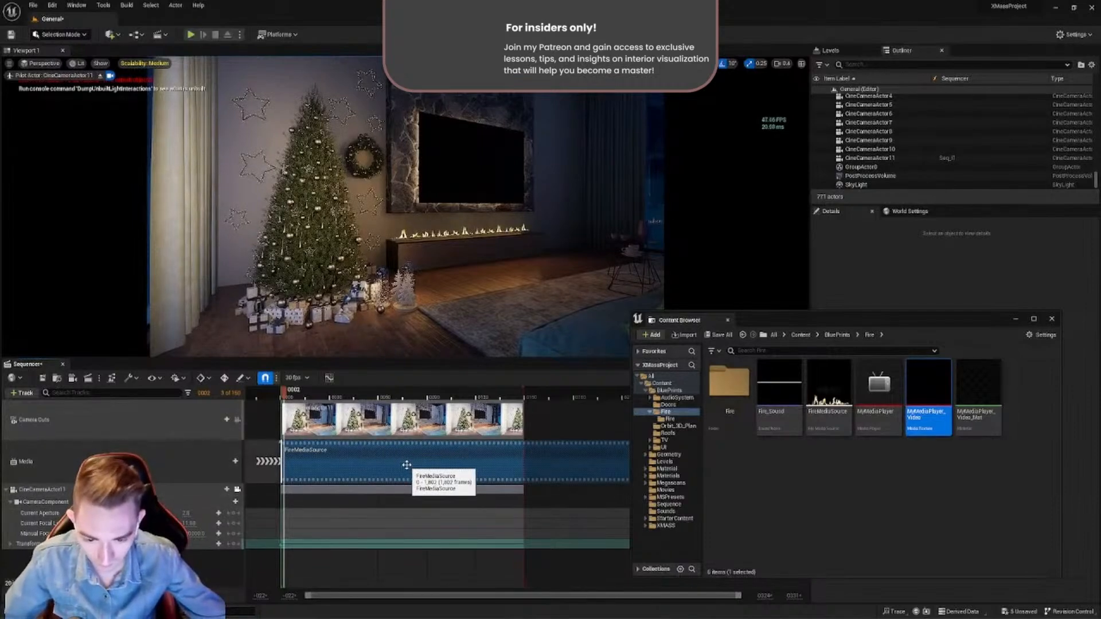
{"action": "scroll", "coordinate": [407, 465], "scroll_direction": "down", "scroll_amount": 5, "text": "ctrl"}
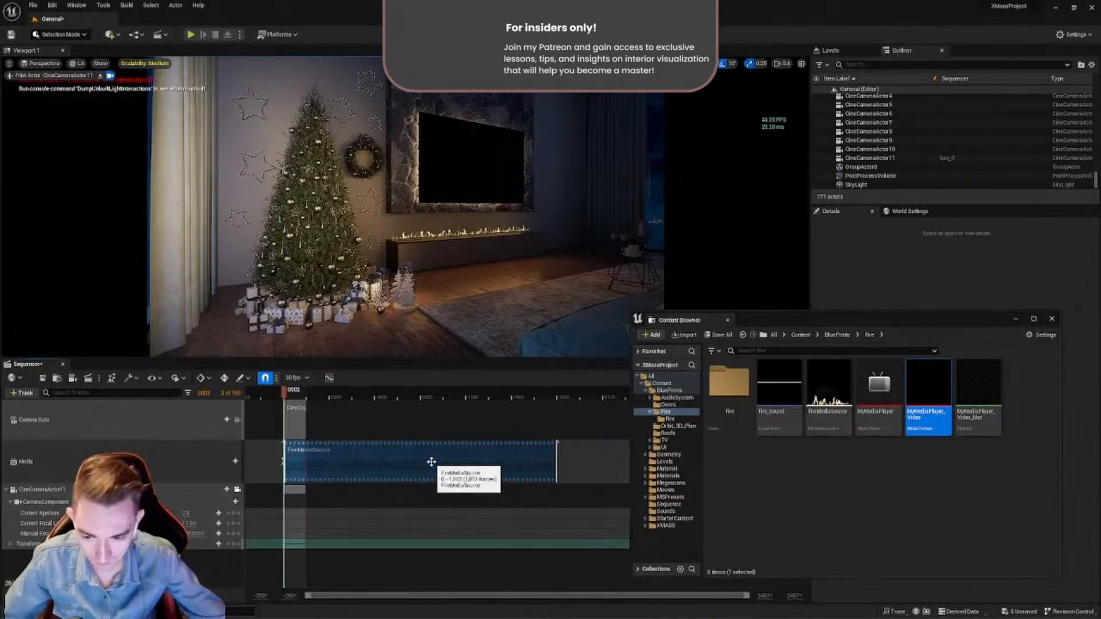
{"action": "scroll", "coordinate": [431, 461], "scroll_direction": "down", "scroll_amount": 2, "text": "ctrl"}
{"action": "mouse_move", "coordinate": [475, 461]}
{"action": "left_mouse_down"}
{"action": "mouse_move", "coordinate": [329, 466]}
{"action": "mouse_move", "coordinate": [473, 462]}
{"action": "left_mouse_up"}
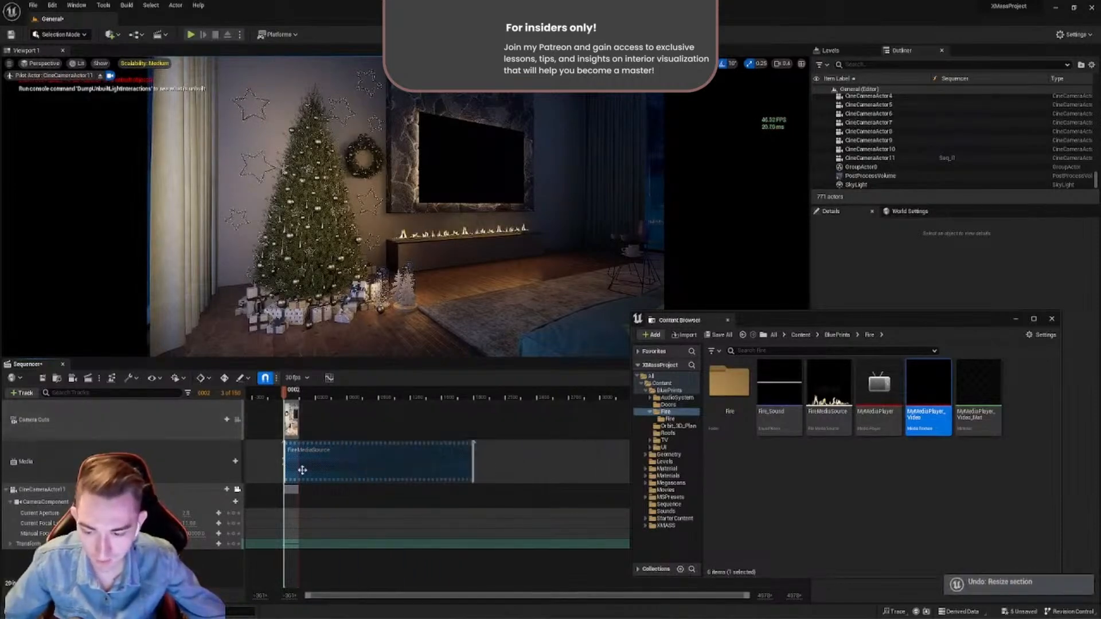
{"action": "scroll", "coordinate": [321, 466], "scroll_direction": "up", "scroll_amount": 5, "text": "ctrl"}
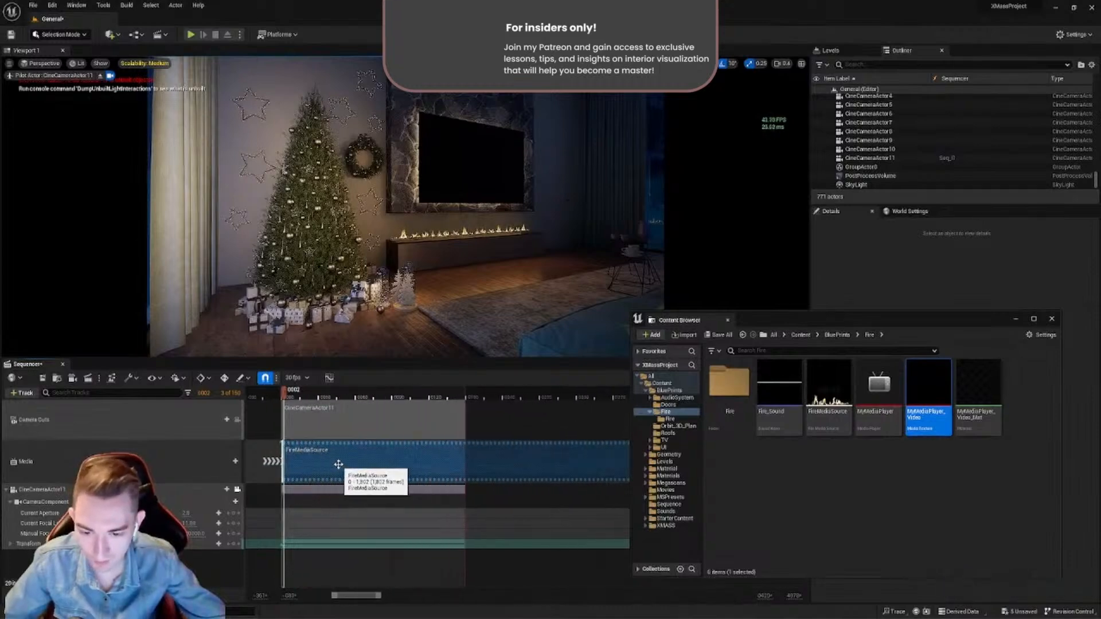
{"action": "scroll", "coordinate": [339, 464], "scroll_direction": "up", "scroll_amount": 2, "text": "ctrl"}
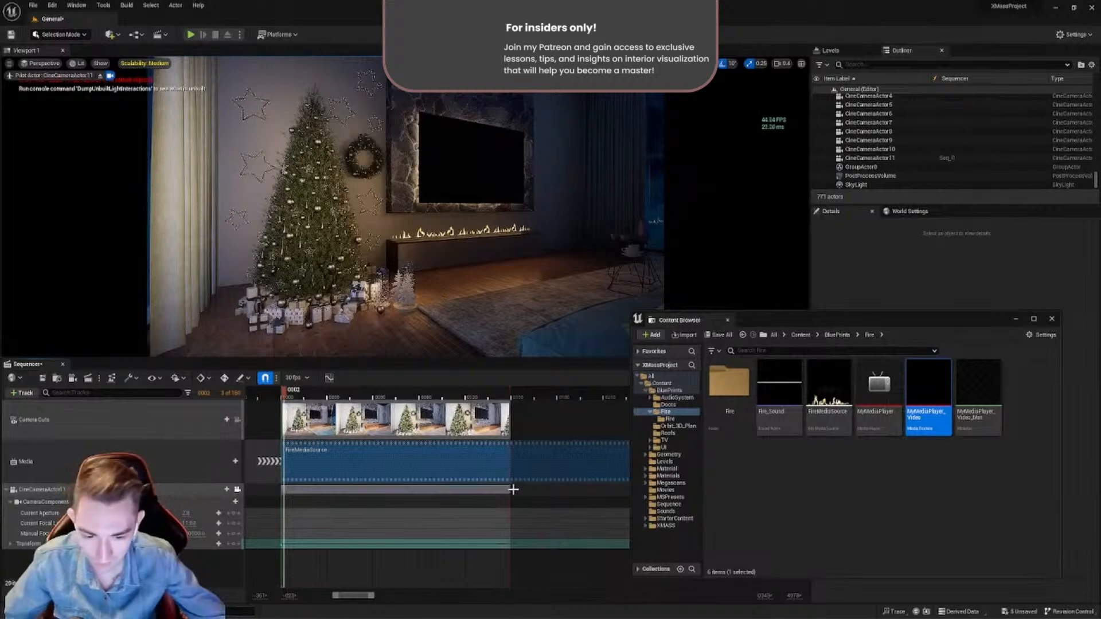
{"action": "mouse_move", "coordinate": [508, 490]}
{"action": "left_mouse_down"}
{"action": "mouse_move", "coordinate": [553, 492]}
{"action": "mouse_move", "coordinate": [507, 491]}
{"action": "left_mouse_up"}
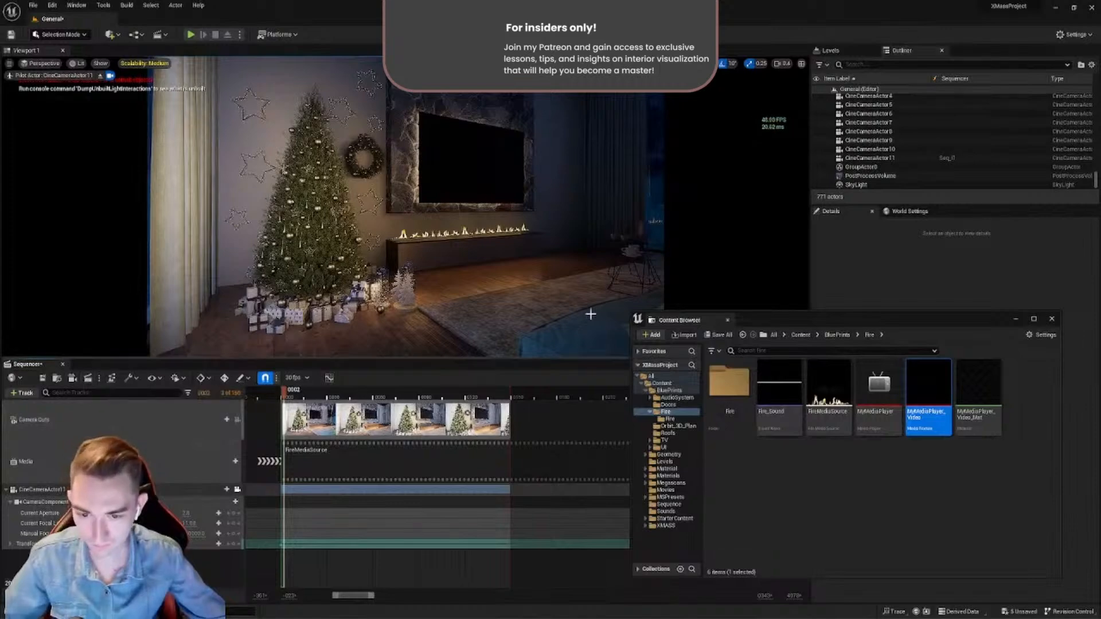
- Save the level sequence, open its job in the Movie Render Queue, and arrange the windows clear of each other
{"action": "left_click_drag", "start_coordinate": [760, 320], "coordinate": [724, 426]}
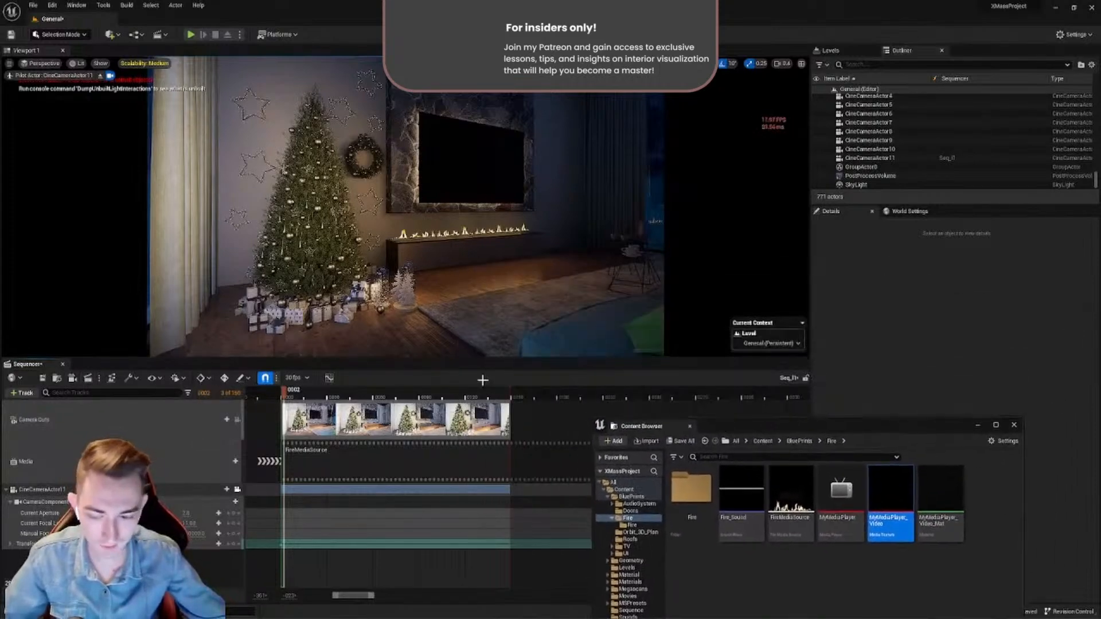
{"action": "left_click", "coordinate": [88, 378]}
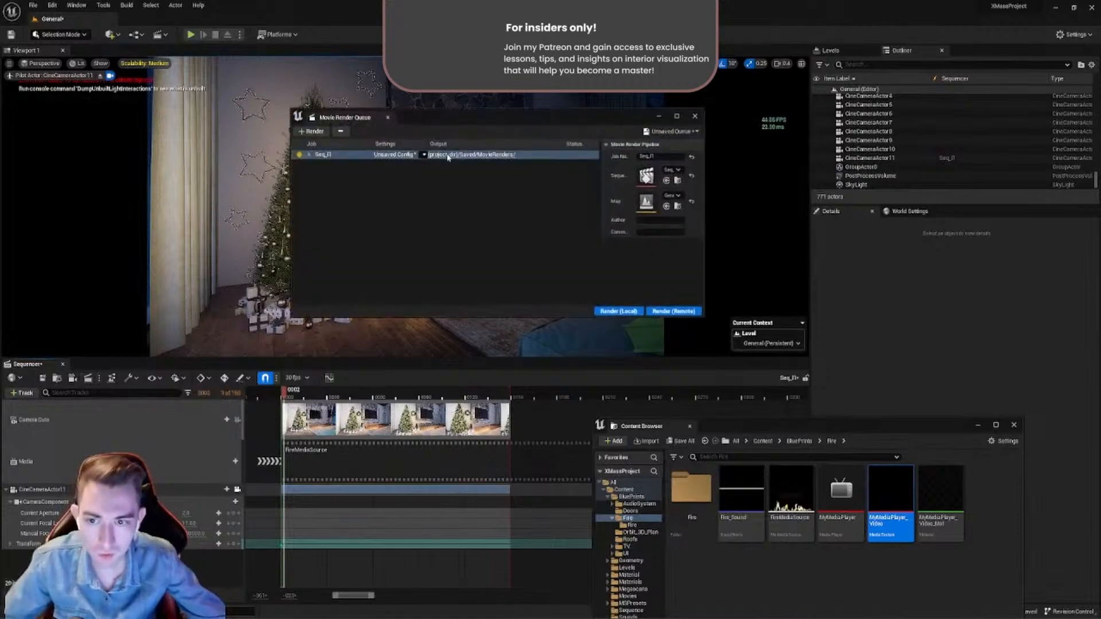
{"action": "left_click_drag", "start_coordinate": [462, 120], "coordinate": [537, 150]}
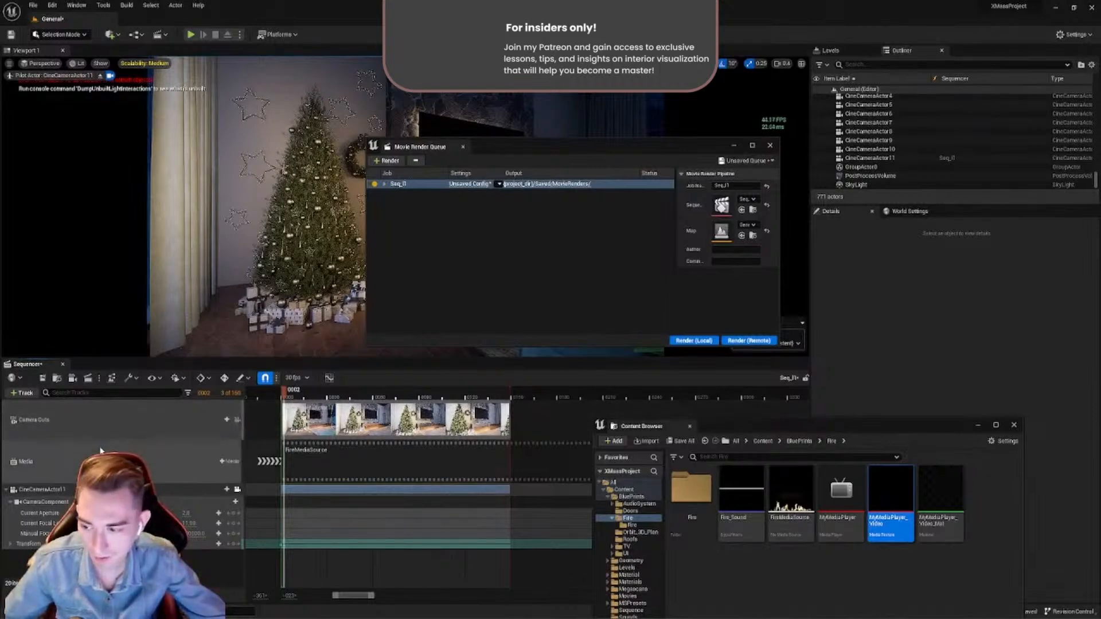
{"action": "left_click", "coordinate": [463, 147]}
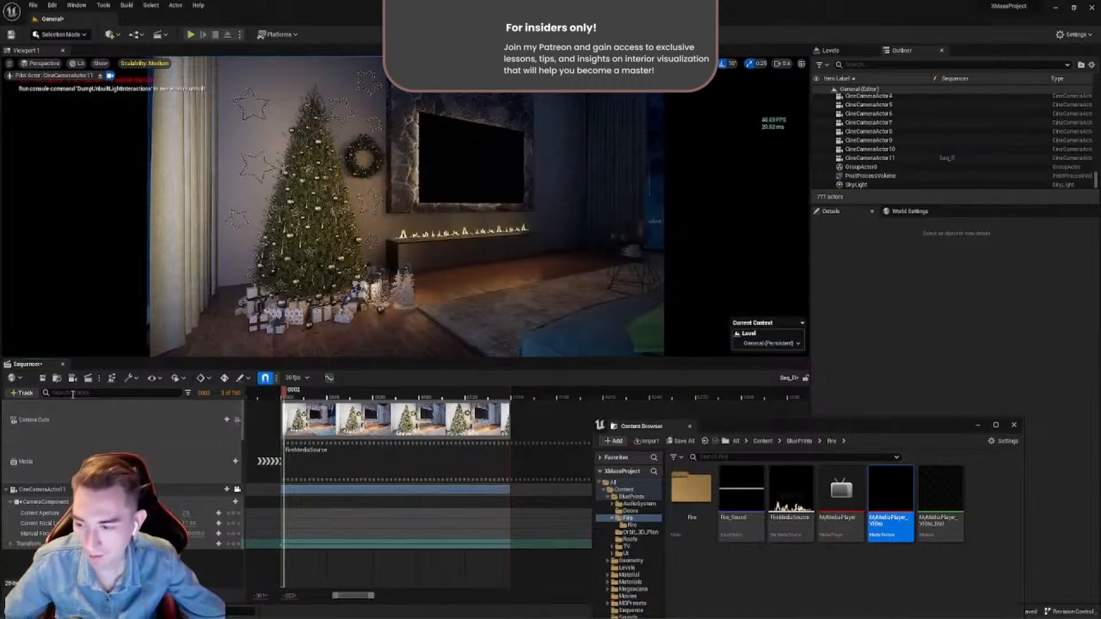
{"action": "left_click", "coordinate": [43, 379]}
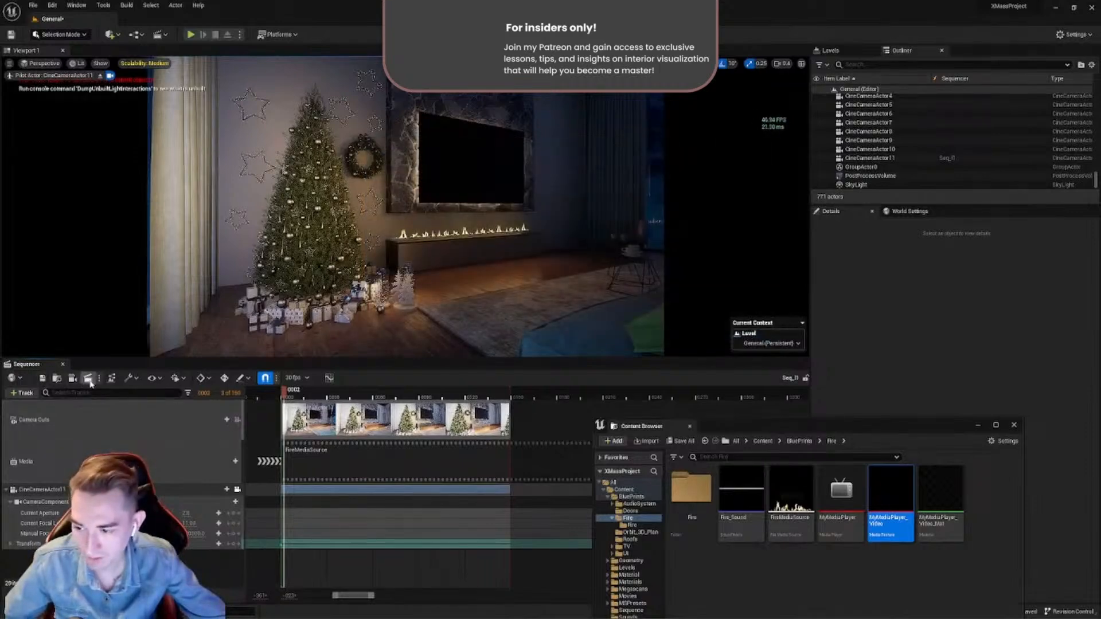
{"action": "left_click", "coordinate": [89, 380]}
{"action": "left_click_drag", "start_coordinate": [544, 147], "coordinate": [493, 182]}
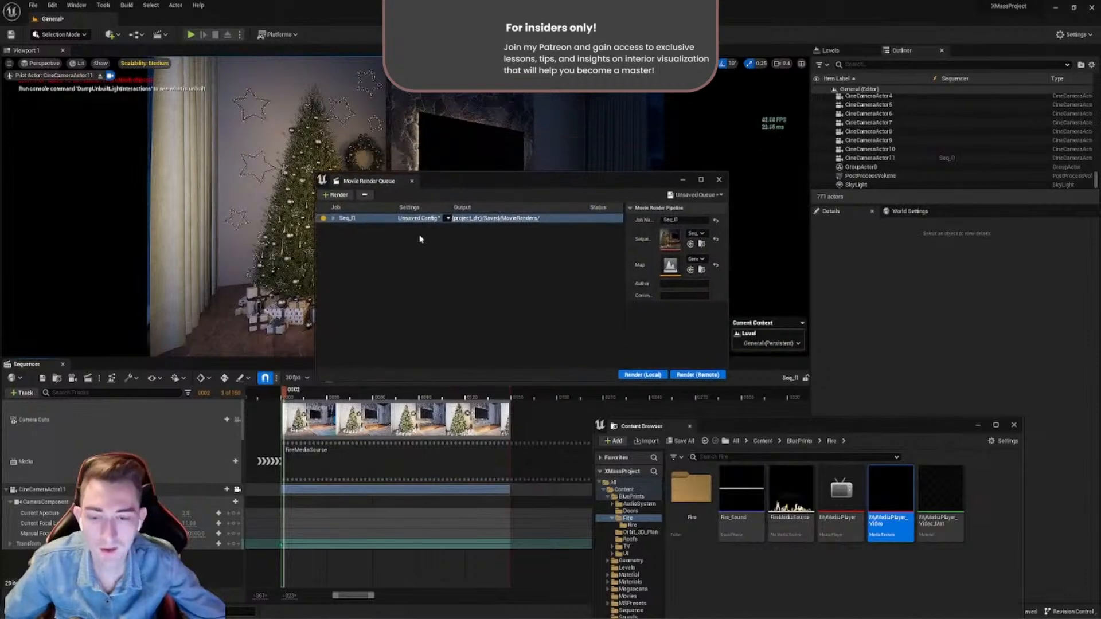
- Look through the level sequences available as new render jobs, and leave the queue without adding one
{"action": "left_click", "coordinate": [338, 195]}
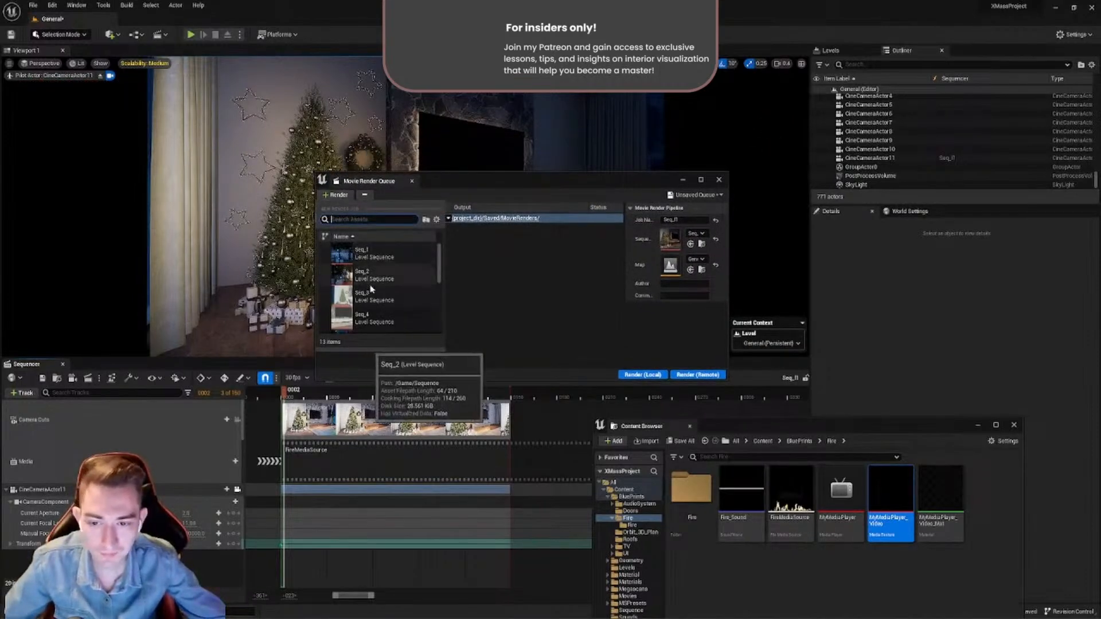
{"action": "scroll", "coordinate": [372, 287], "scroll_direction": "down", "scroll_amount": 2}
{"action": "scroll", "coordinate": [371, 290], "scroll_direction": "down", "scroll_amount": 5}
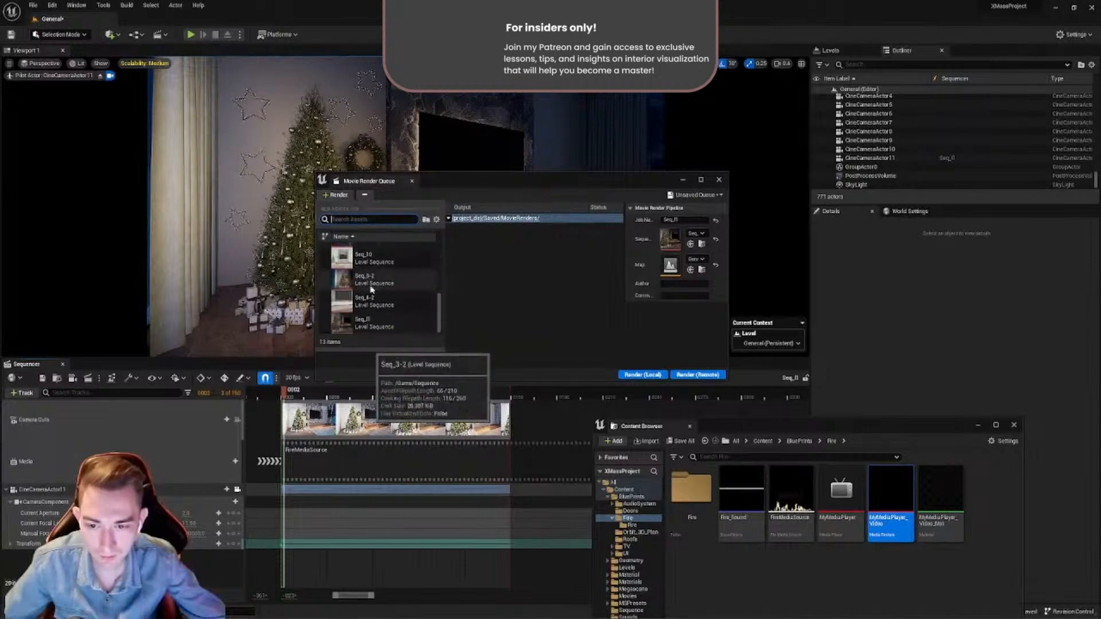
{"action": "scroll", "coordinate": [372, 307], "scroll_direction": "up", "scroll_amount": 8}
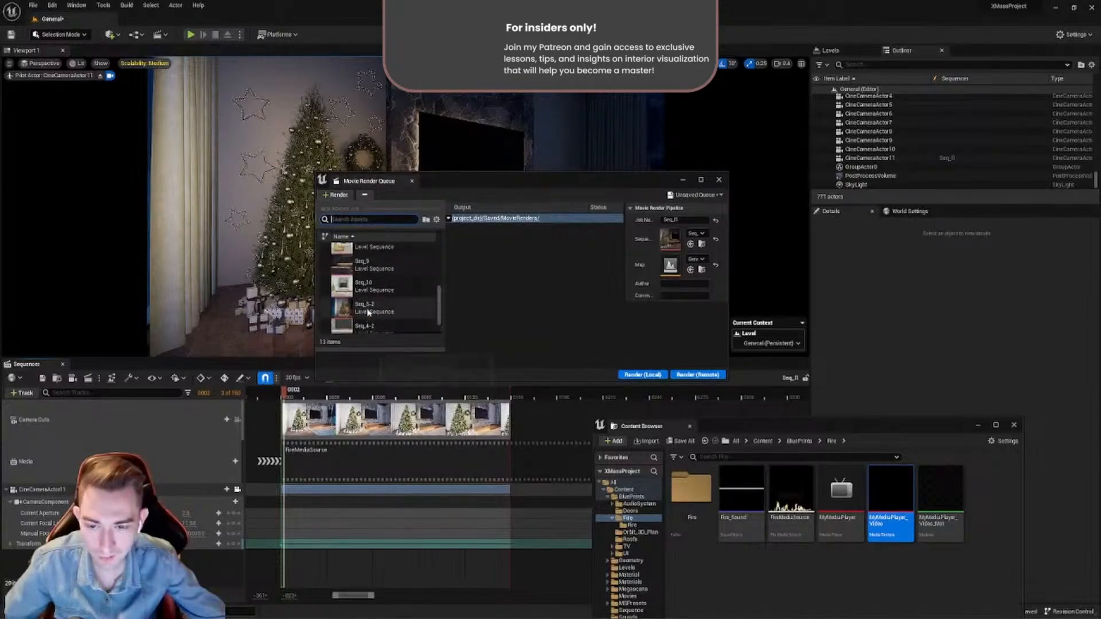
{"action": "scroll", "coordinate": [372, 307], "scroll_direction": "down", "scroll_amount": 7}
{"action": "left_click", "coordinate": [487, 258]}
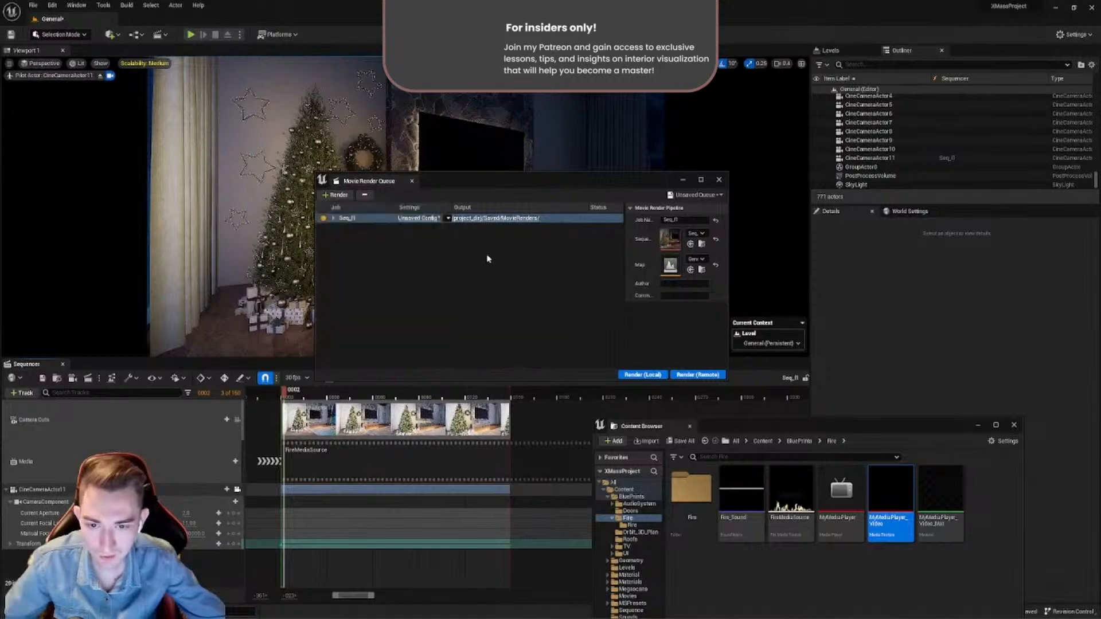
{"action": "left_click", "coordinate": [487, 258]}
- Add Seq_2 to the Movie Render Queue as a second job and select it
{"action": "left_click", "coordinate": [335, 195]}
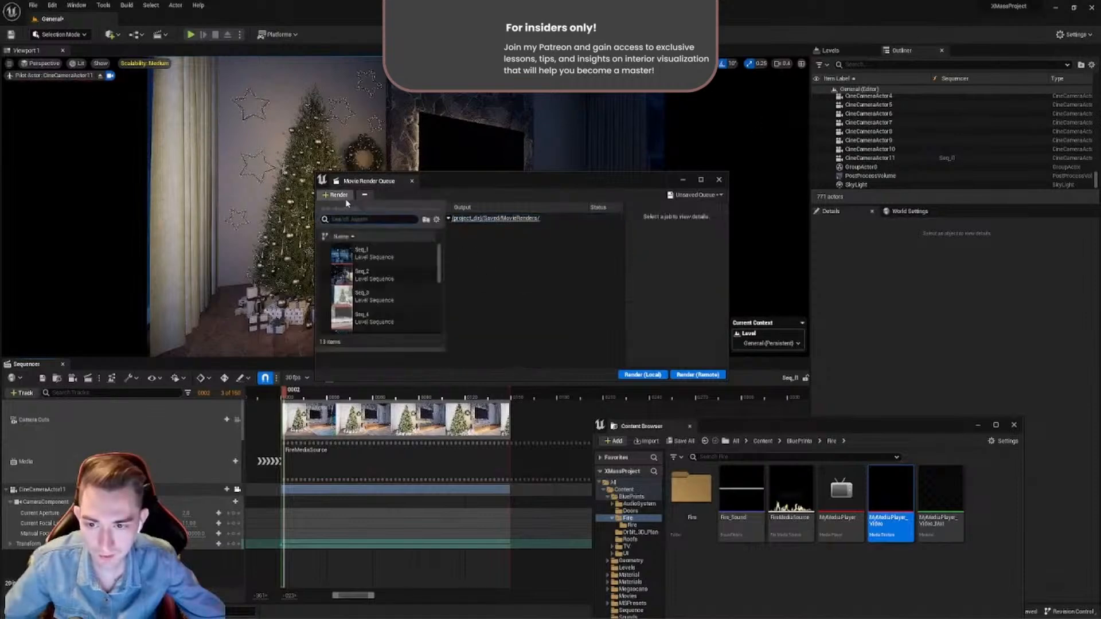
{"action": "left_click", "coordinate": [367, 277]}
{"action": "left_click", "coordinate": [345, 228]}
{"action": "left_click", "coordinate": [377, 305]}
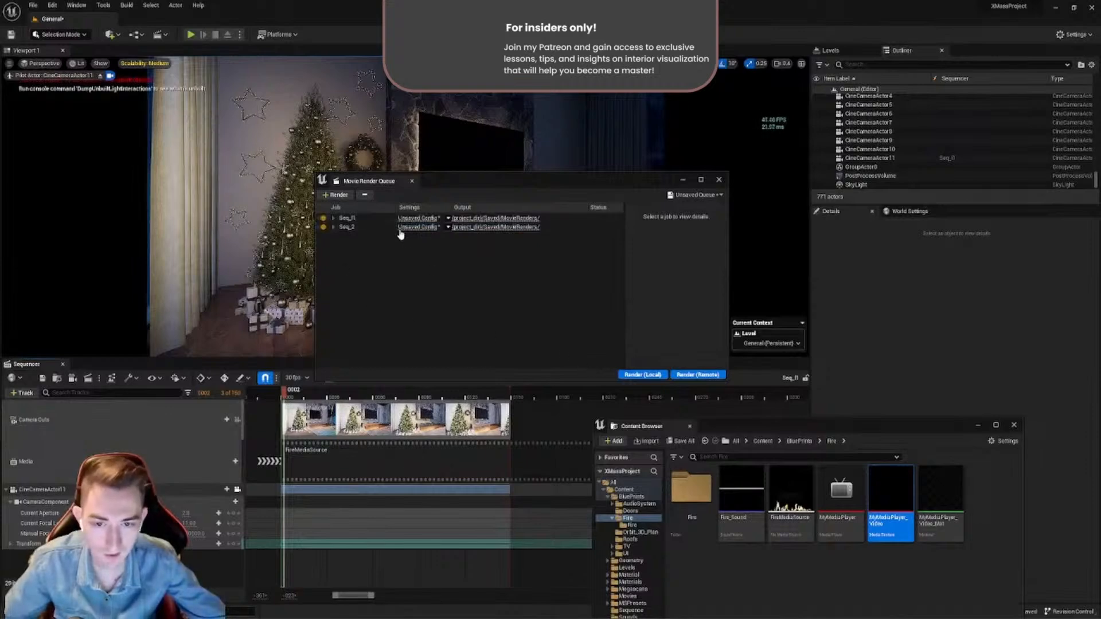
{"action": "left_click", "coordinate": [347, 228]}
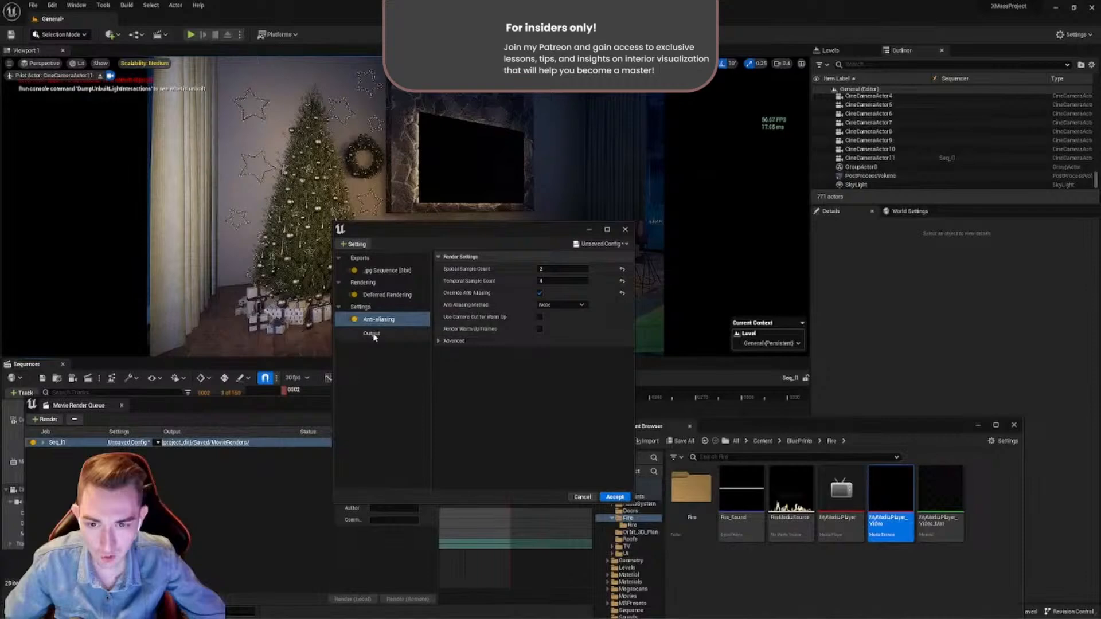
- Save the Seq_11 job's render configuration as a preset named Preset_HD, check the preset list, and leave the settings without accepting
{"action": "left_click", "coordinate": [376, 336]}
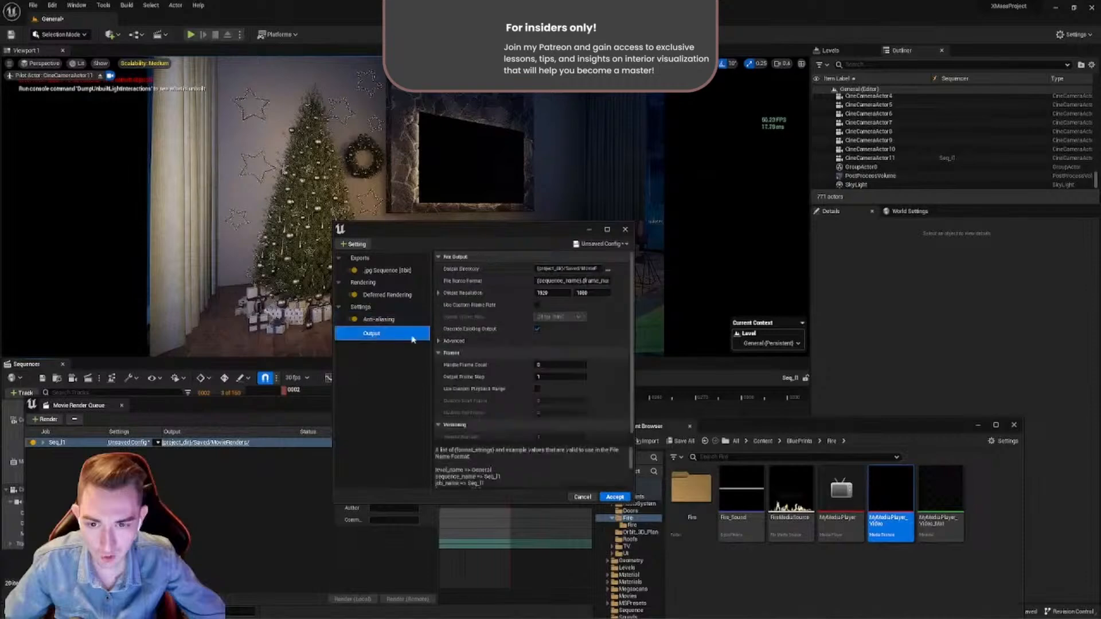
{"action": "left_click", "coordinate": [601, 244]}
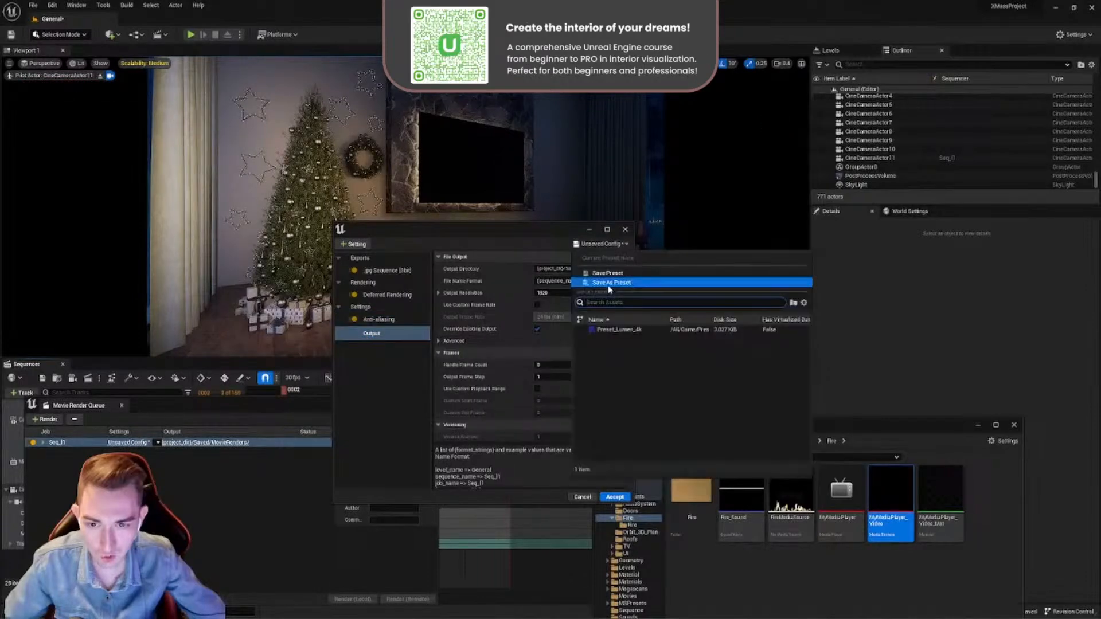
{"action": "left_click", "coordinate": [609, 283]}
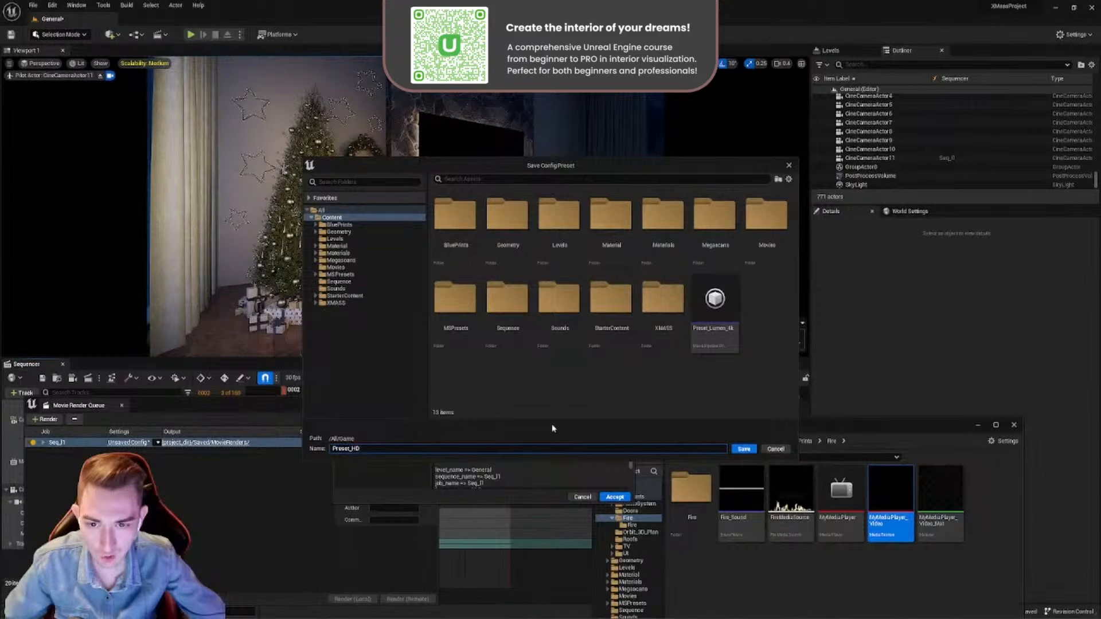
{"action": "left_click", "coordinate": [743, 449]}
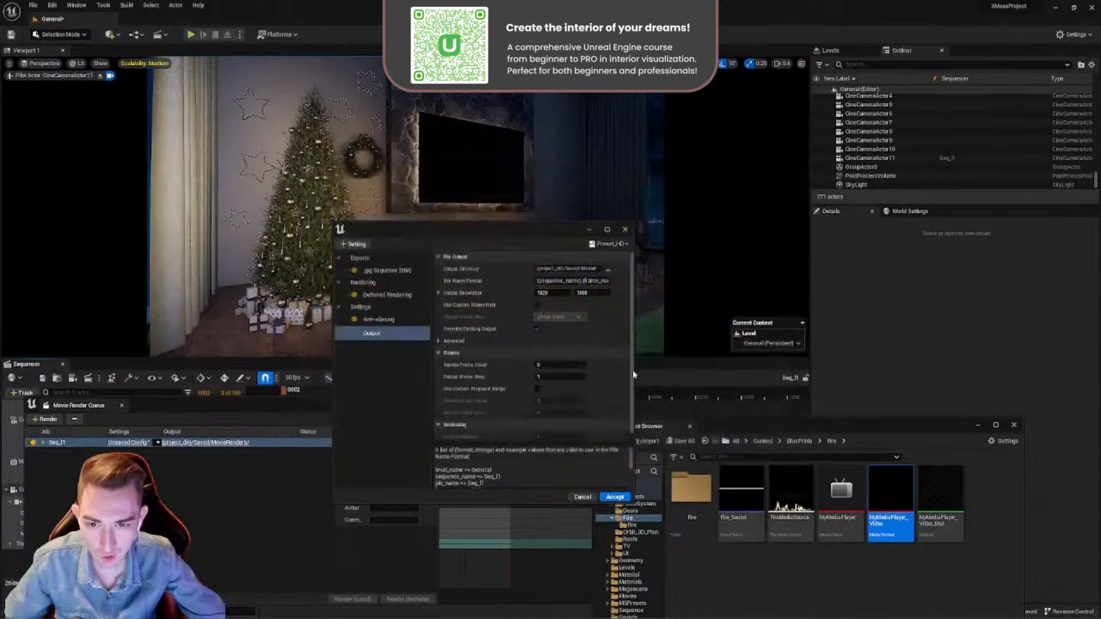
{"action": "left_click", "coordinate": [611, 244]}
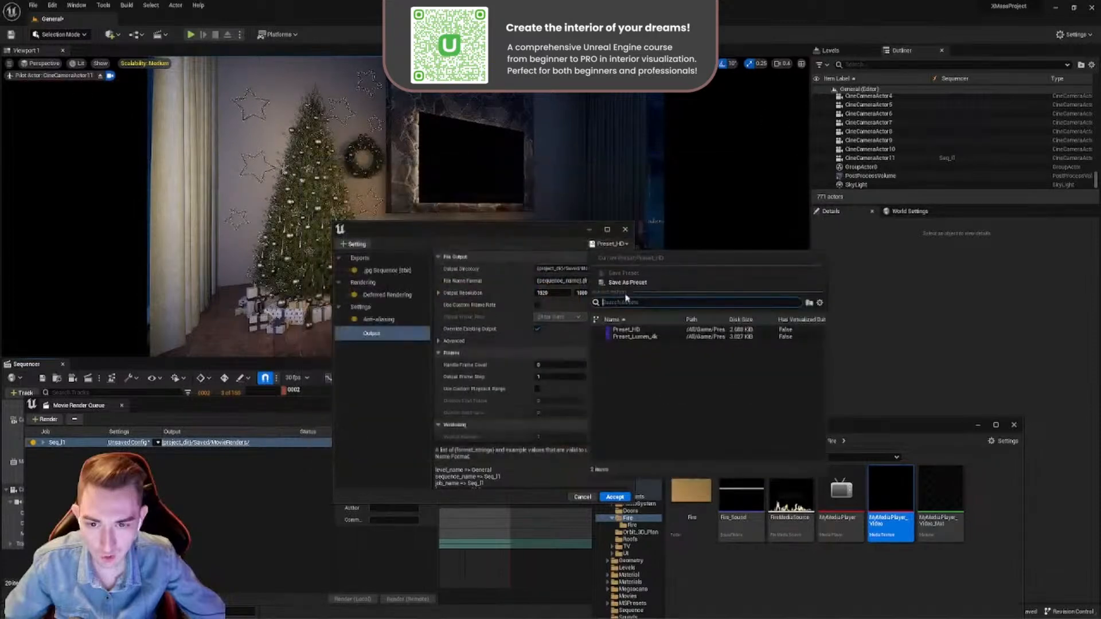
{"action": "left_click", "coordinate": [397, 390]}
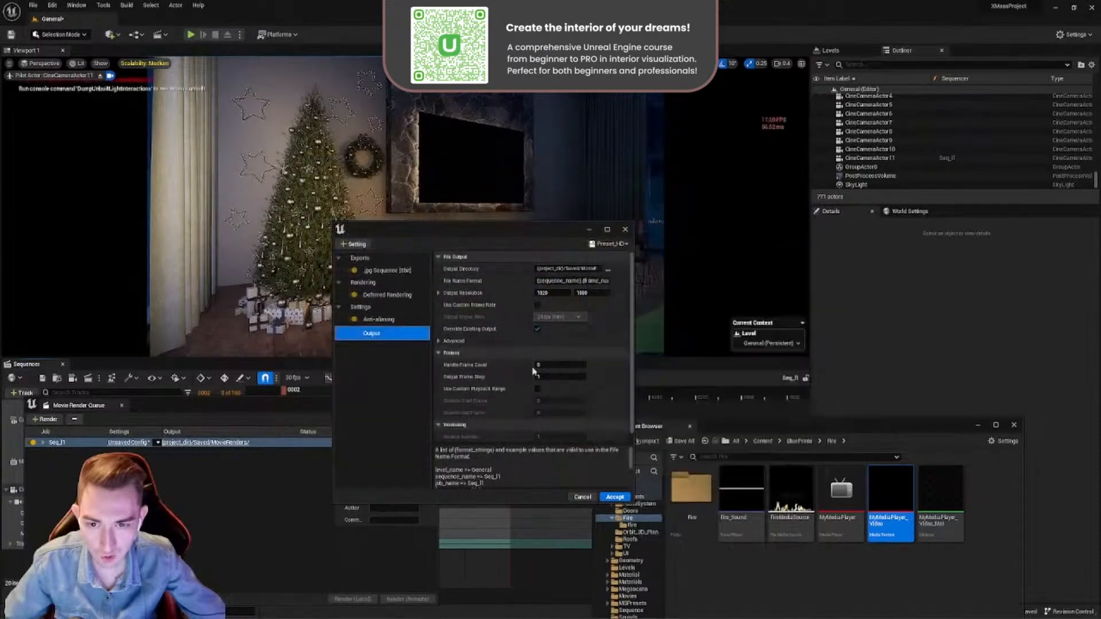
{"action": "left_click", "coordinate": [581, 499]}
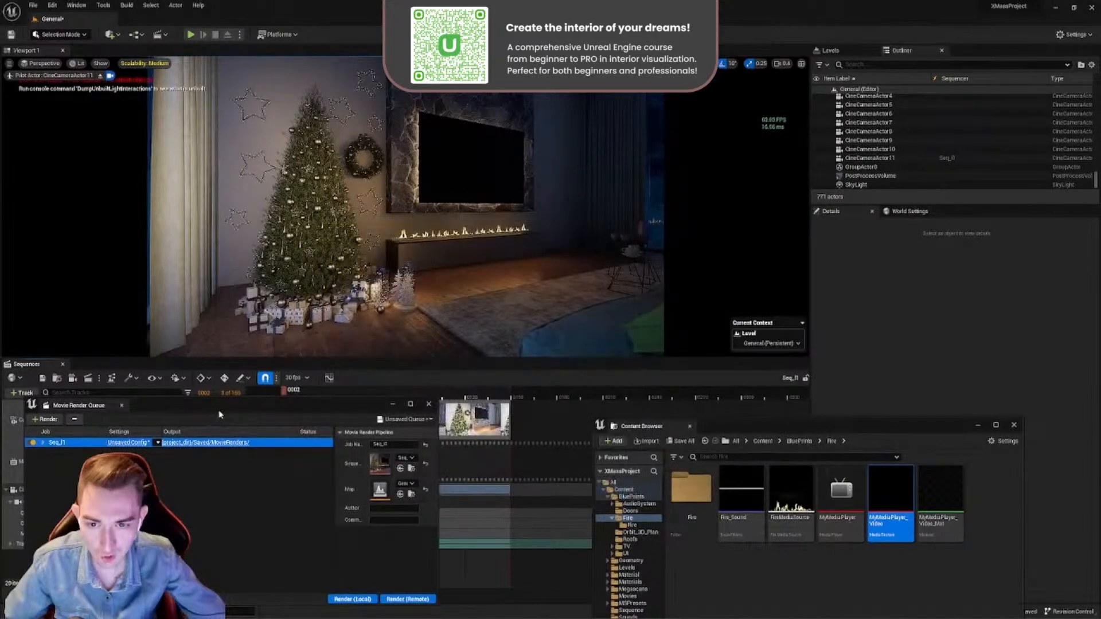
- Add Seq_2 to the render queue with the Preset_HD configuration, and add Seq_3 as a further job
{"action": "left_click_drag", "start_coordinate": [220, 413], "coordinate": [474, 265]}
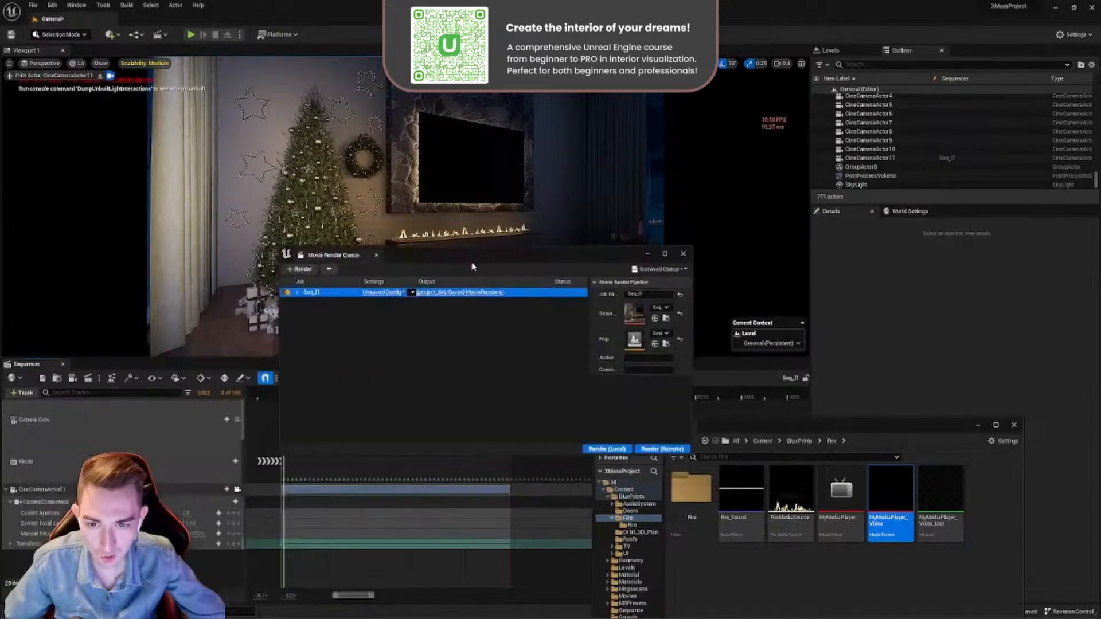
{"action": "left_click", "coordinate": [303, 269]}
{"action": "left_click", "coordinate": [339, 352]}
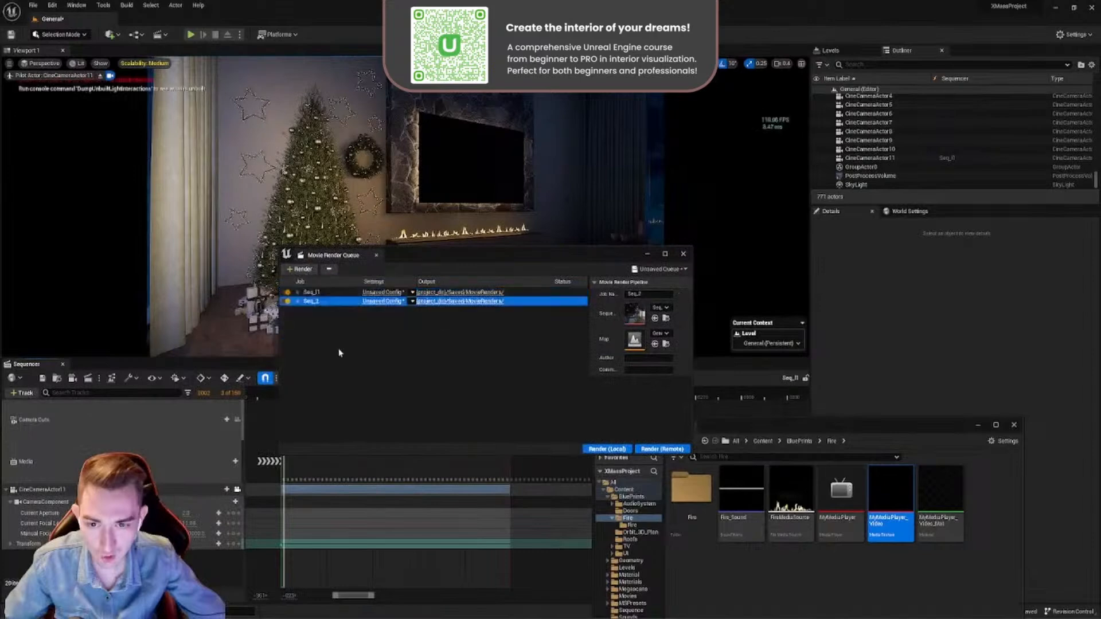
{"action": "left_click", "coordinate": [412, 302]}
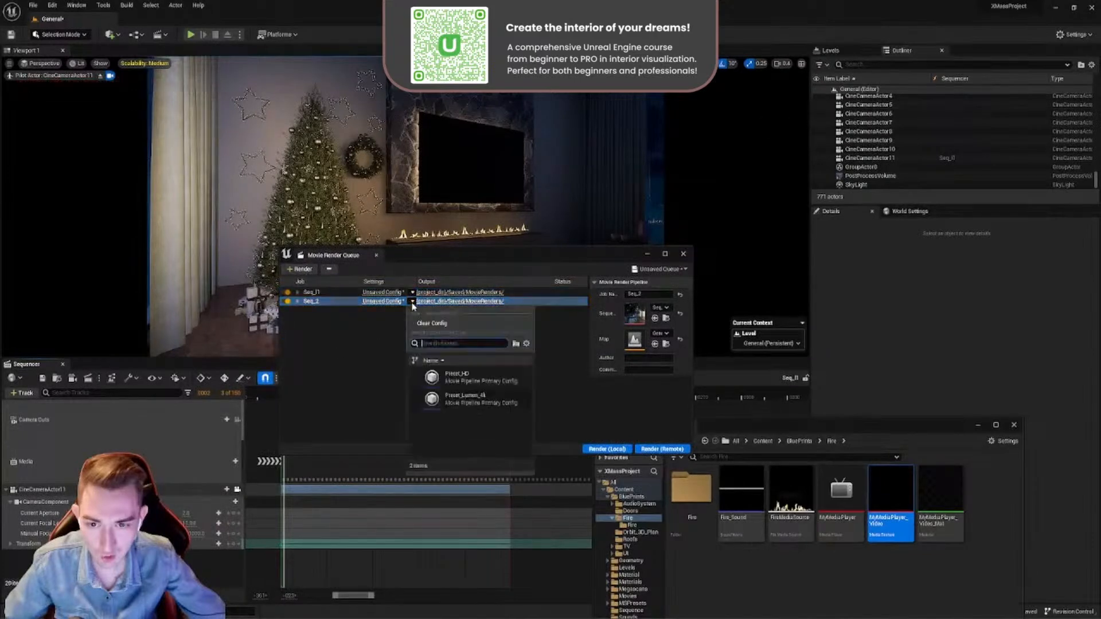
{"action": "left_click", "coordinate": [457, 377]}
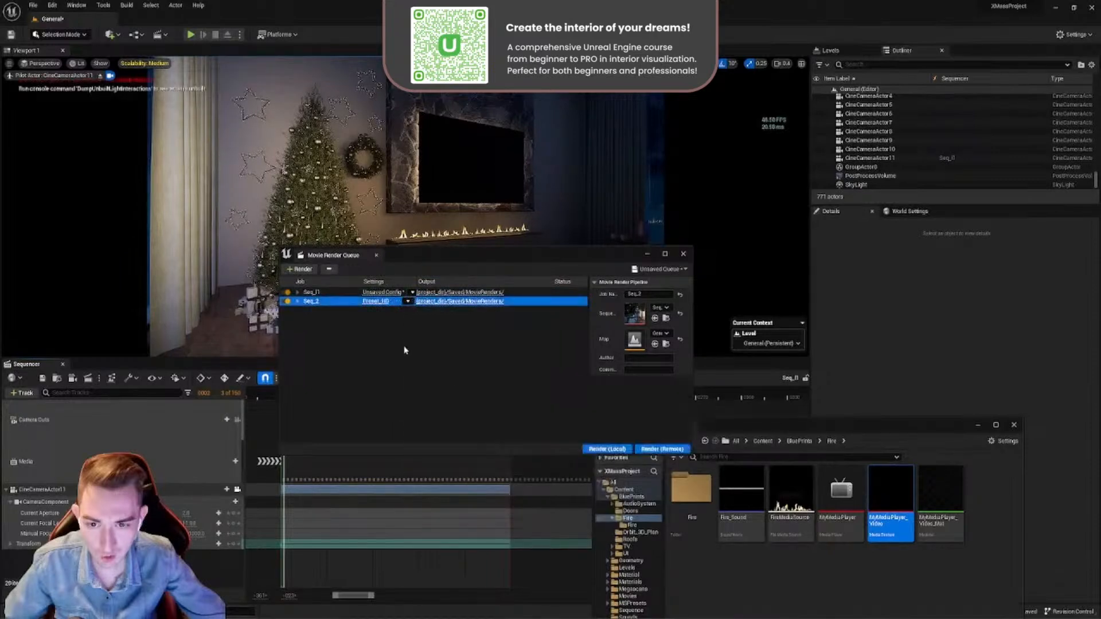
{"action": "left_click", "coordinate": [326, 291]}
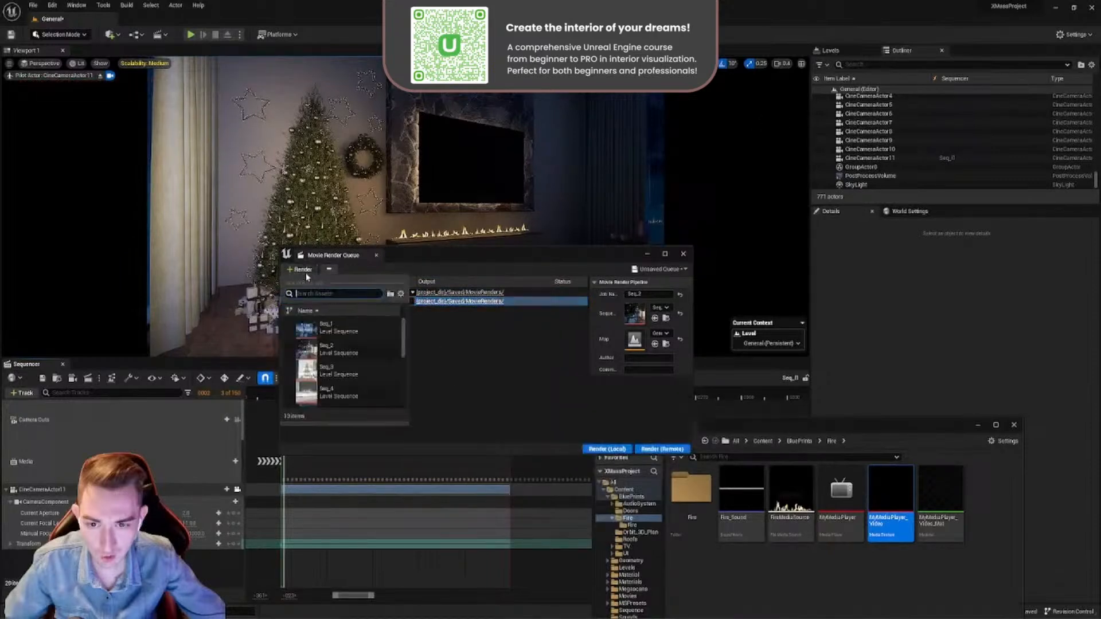
{"action": "left_click", "coordinate": [341, 371]}
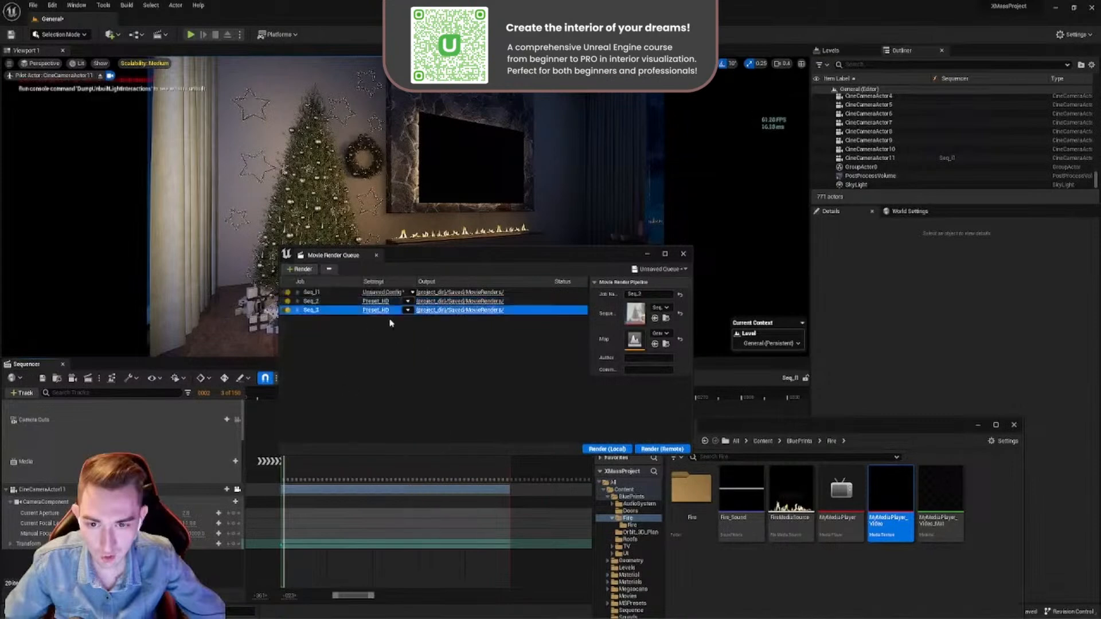
- Remove the Seq_3 and Seq_2 jobs from the render queue
{"action": "left_click", "coordinate": [328, 269]}
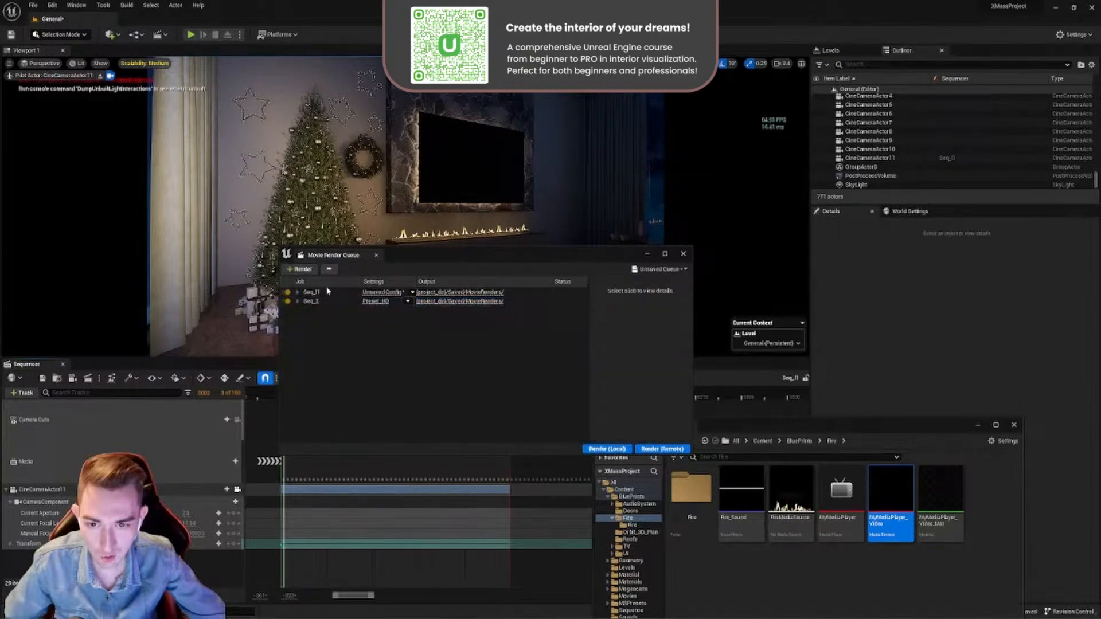
{"action": "left_click", "coordinate": [318, 304]}
{"action": "left_click", "coordinate": [329, 269]}
- Assign the Preset_HD configuration to the Seq_11 job and start rendering the queue locally
{"action": "left_click", "coordinate": [312, 293]}
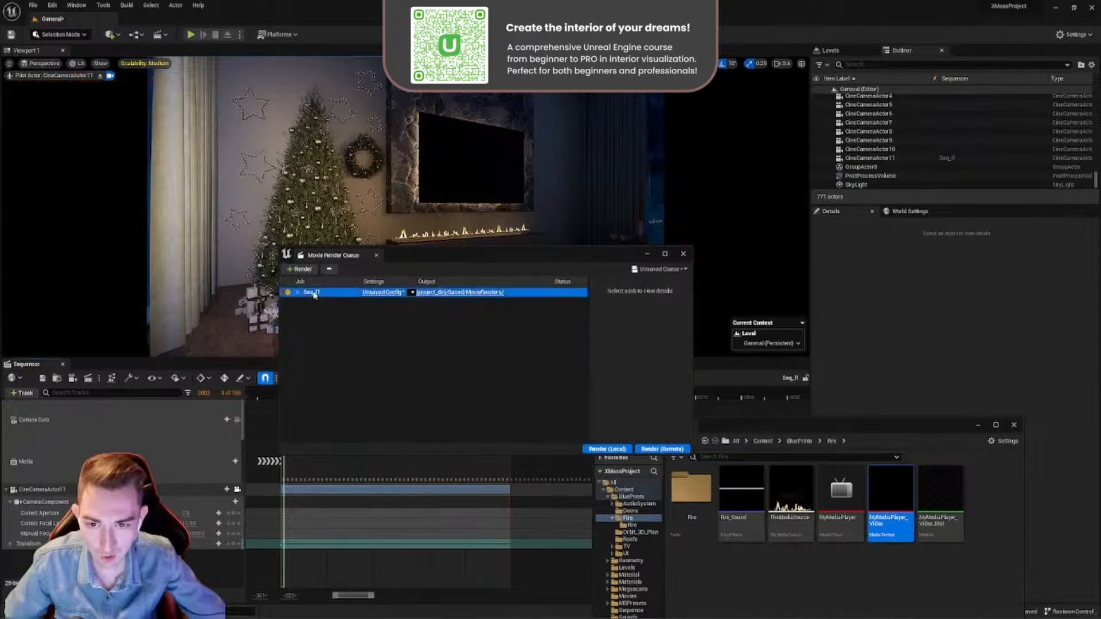
{"action": "left_click", "coordinate": [412, 293]}
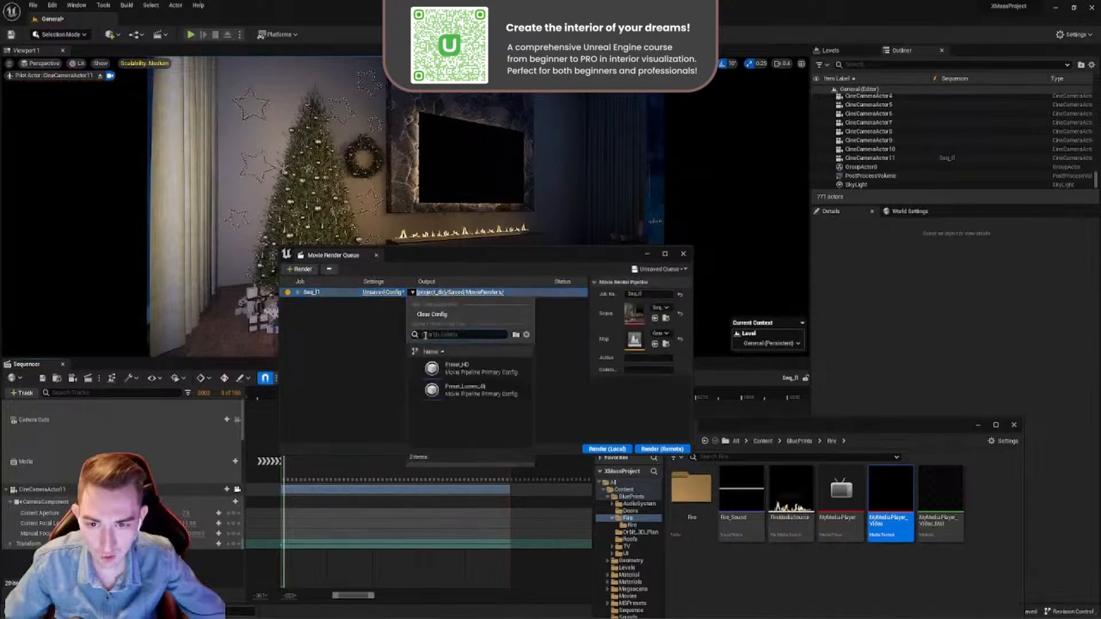
{"action": "left_click", "coordinate": [470, 373]}
{"action": "left_click", "coordinate": [418, 339]}
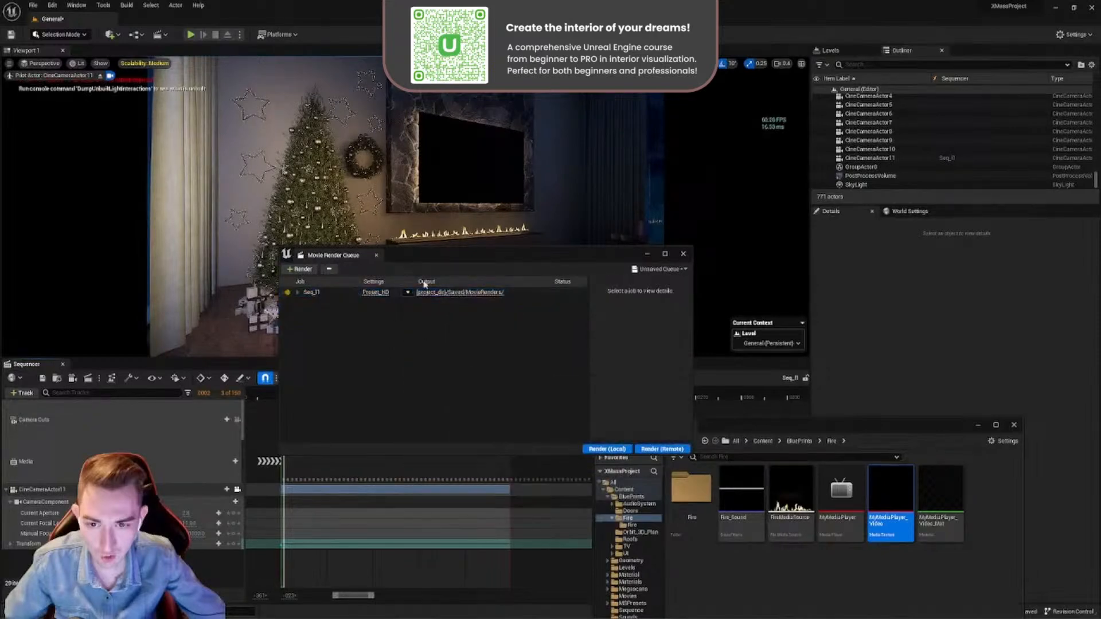
{"action": "left_click_drag", "start_coordinate": [520, 252], "coordinate": [471, 168]}
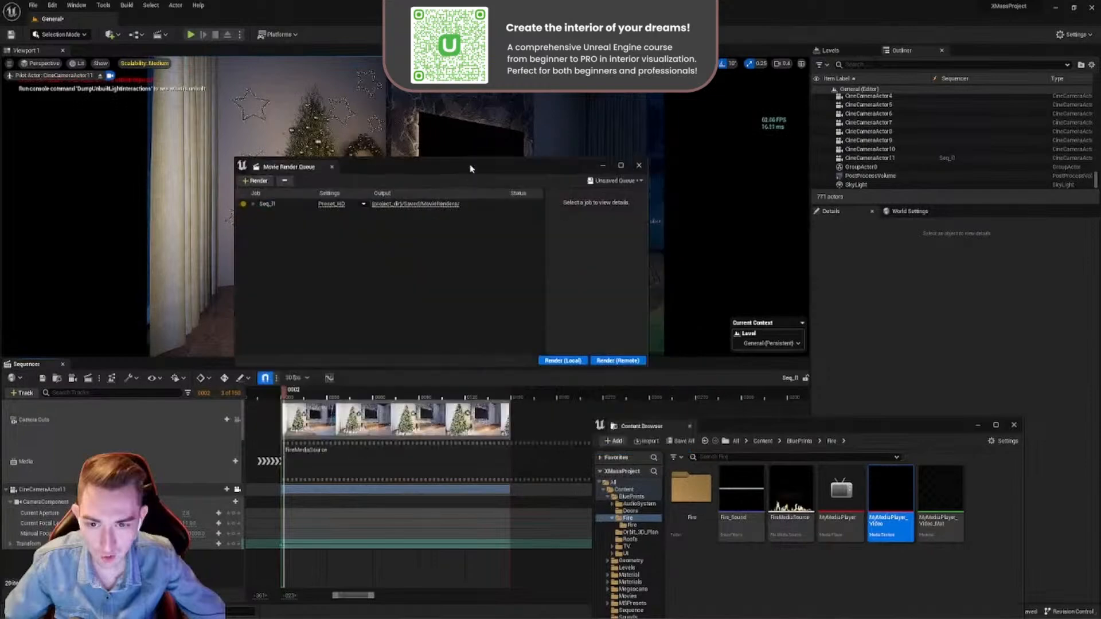
{"action": "left_click", "coordinate": [563, 361]}
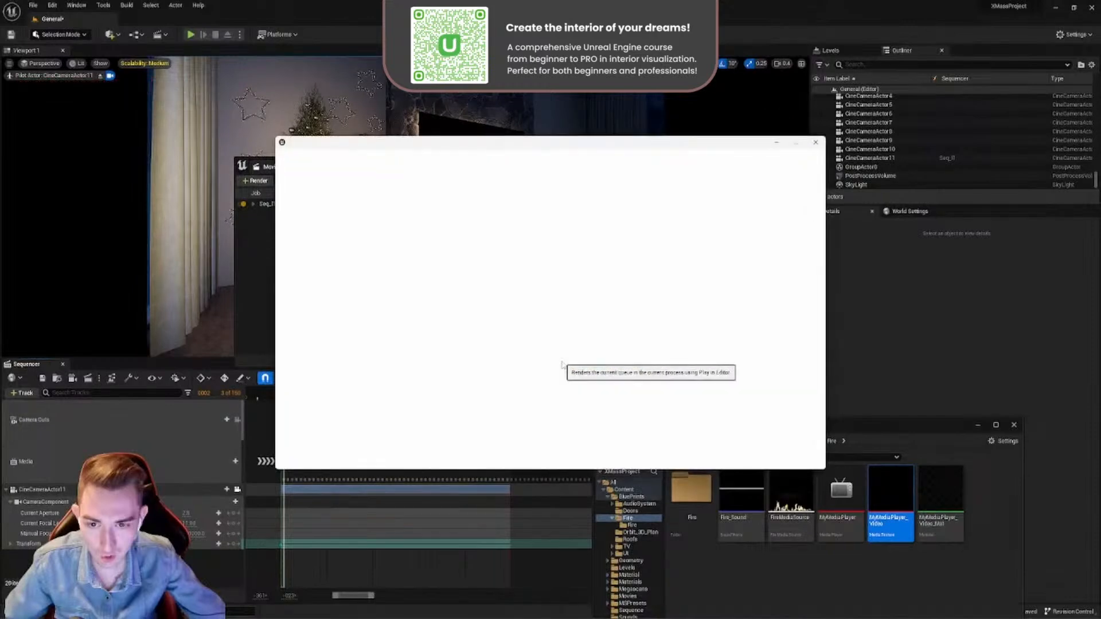
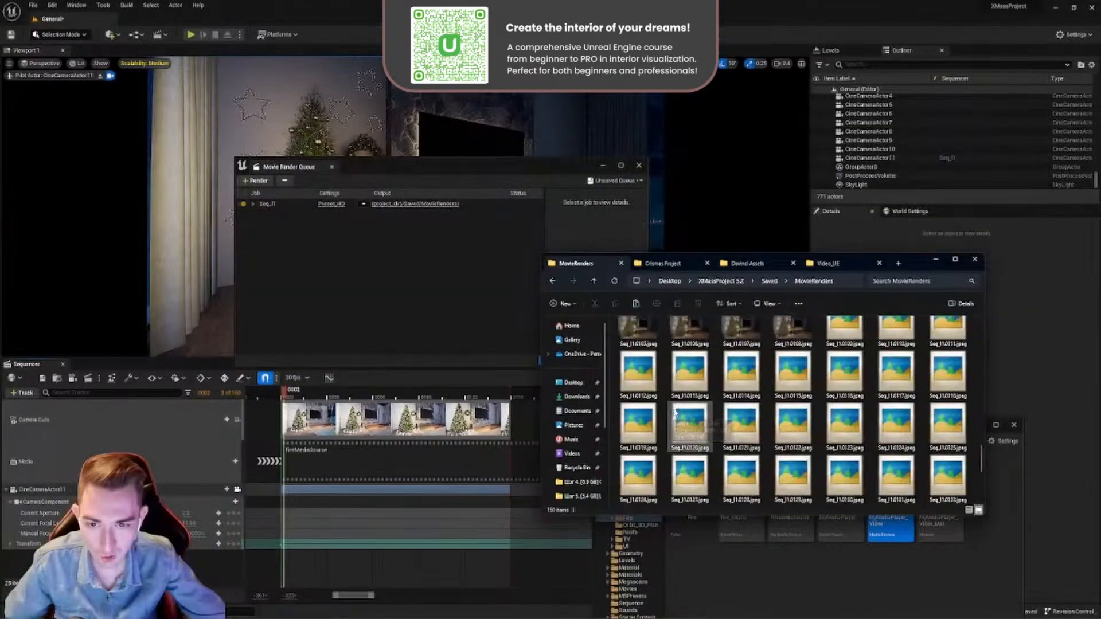
- Open a rendered Seq_11 frame from the MovieRenders folder, browse through several following frames, and close the image viewer
{"action": "scroll", "coordinate": [675, 414], "scroll_direction": "up", "scroll_amount": 12}
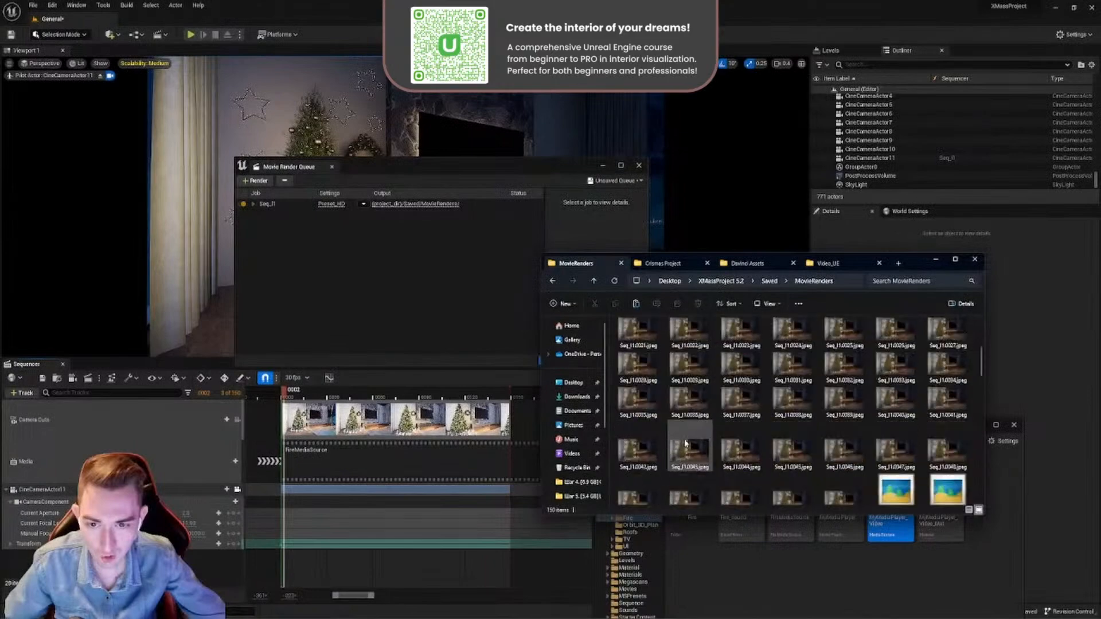
{"action": "double_click", "coordinate": [638, 333]}
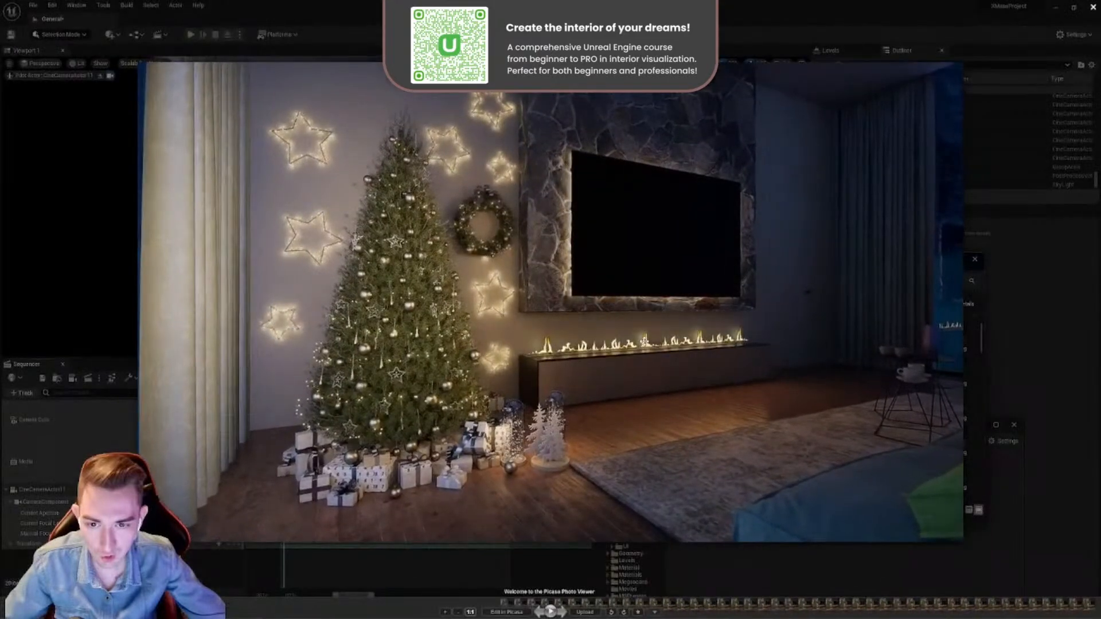
{"action": "key", "text": "Right"}
{"action": "key", "text": "Right"}
{"action": "key", "text": "Right"}
{"action": "key", "text": "Right"}
{"action": "key", "text": "Right"}
{"action": "key", "text": "Right"}
{"action": "key", "text": "Right"}
{"action": "key", "text": "Right"}
{"action": "key", "text": "Right"}
{"action": "key", "text": "Right"}
{"action": "key", "text": "Right"}
{"action": "key", "text": "Right"}
{"action": "key", "text": "Right"}
{"action": "key", "text": "Right"}
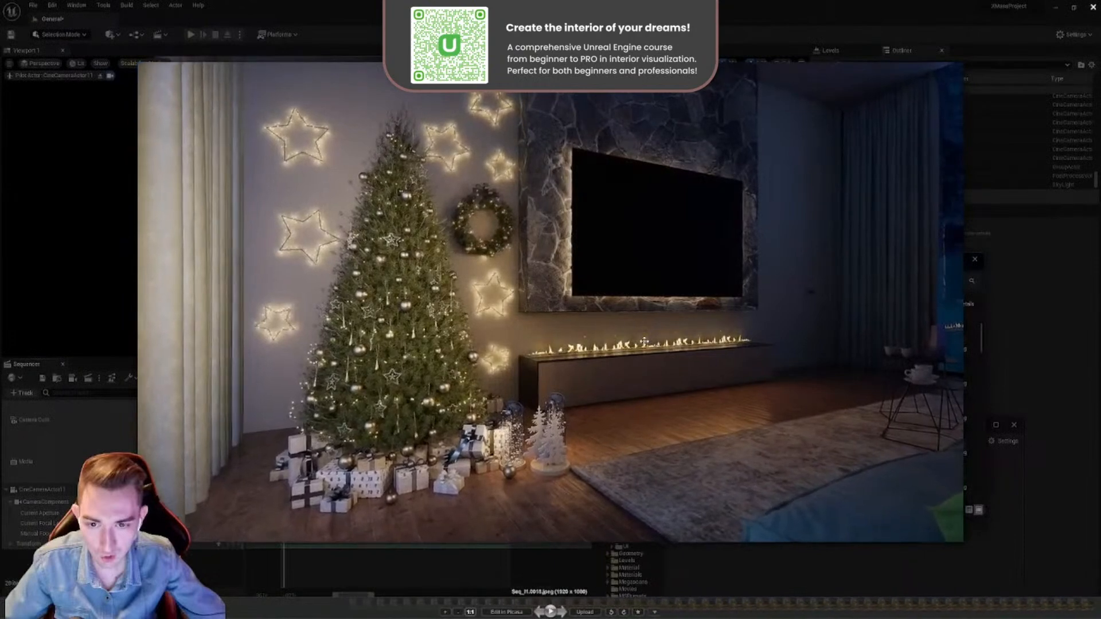
{"action": "key", "text": "Right"}
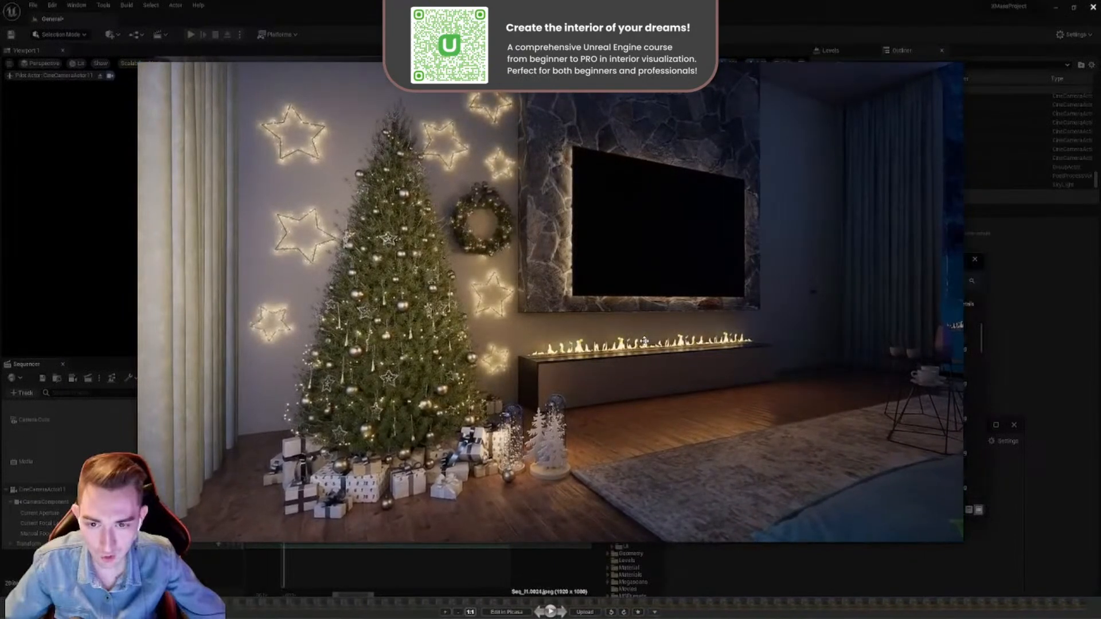
{"action": "left_click", "coordinate": [1093, 7]}
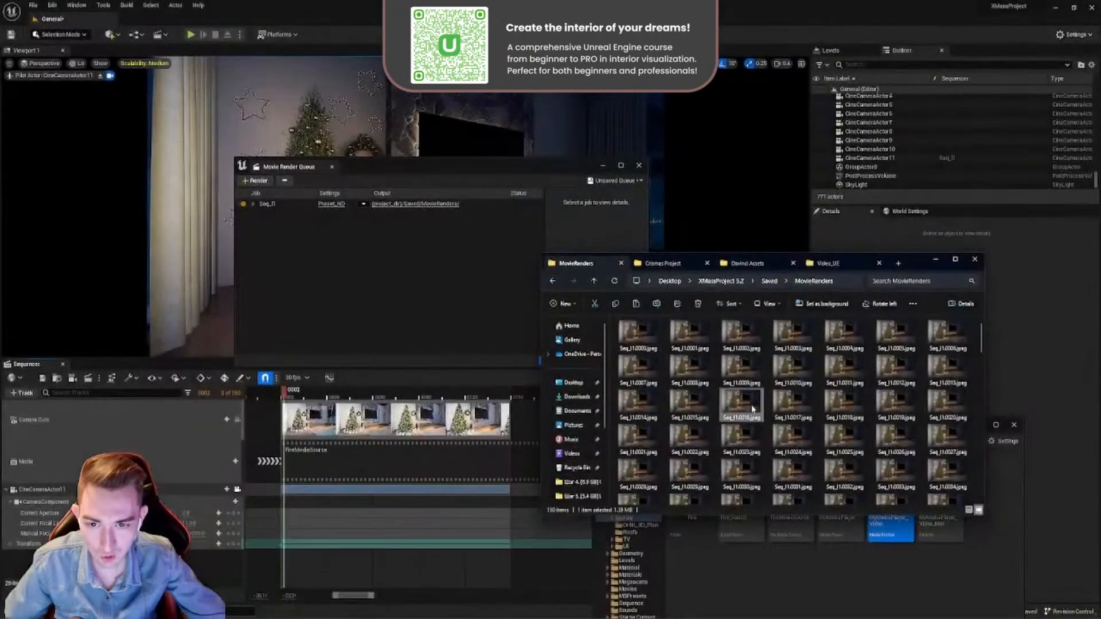
- Load all rendered Seq_11 frames into DJV, play the image sequence to review the camera move and fire, and close DJV
{"action": "key", "text": "ctrl+a"}
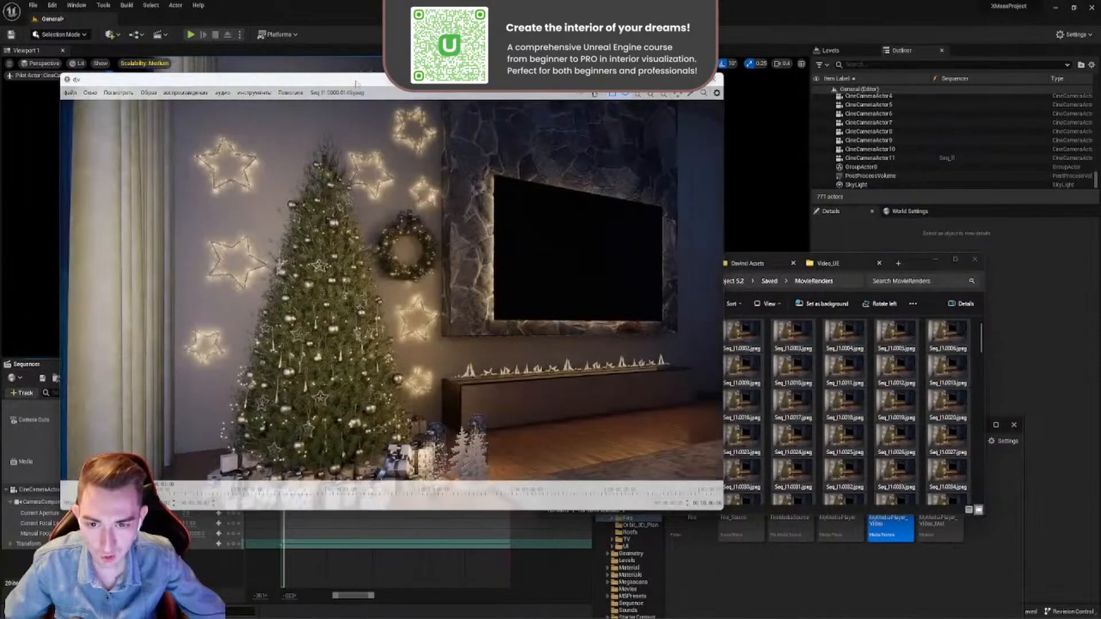
{"action": "left_click_drag", "start_coordinate": [354, 83], "coordinate": [494, 123]}
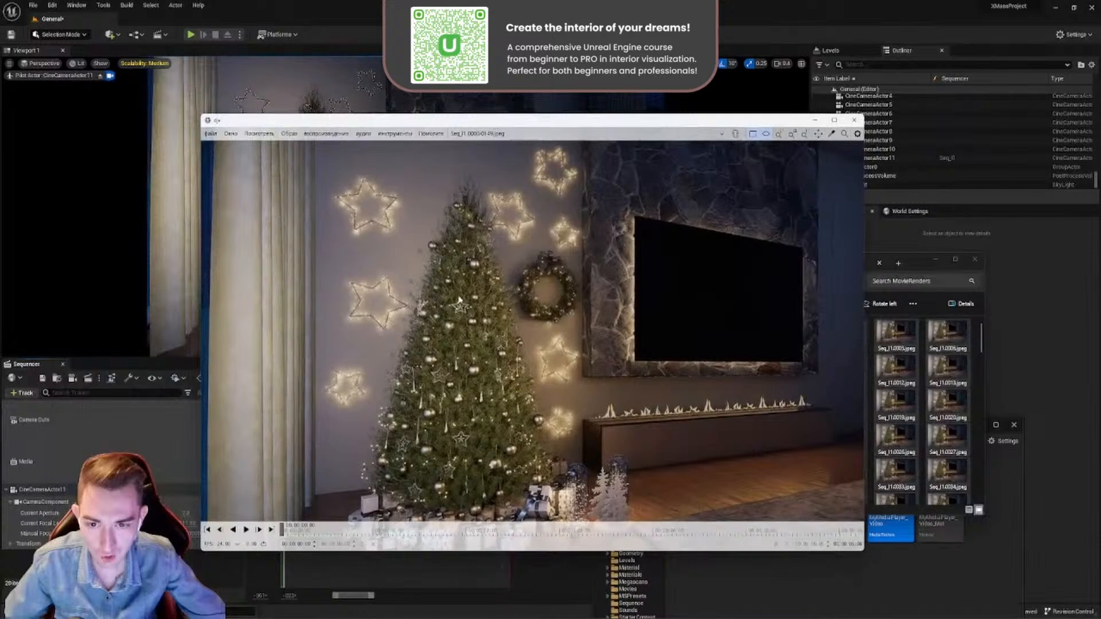
{"action": "key", "text": "space"}
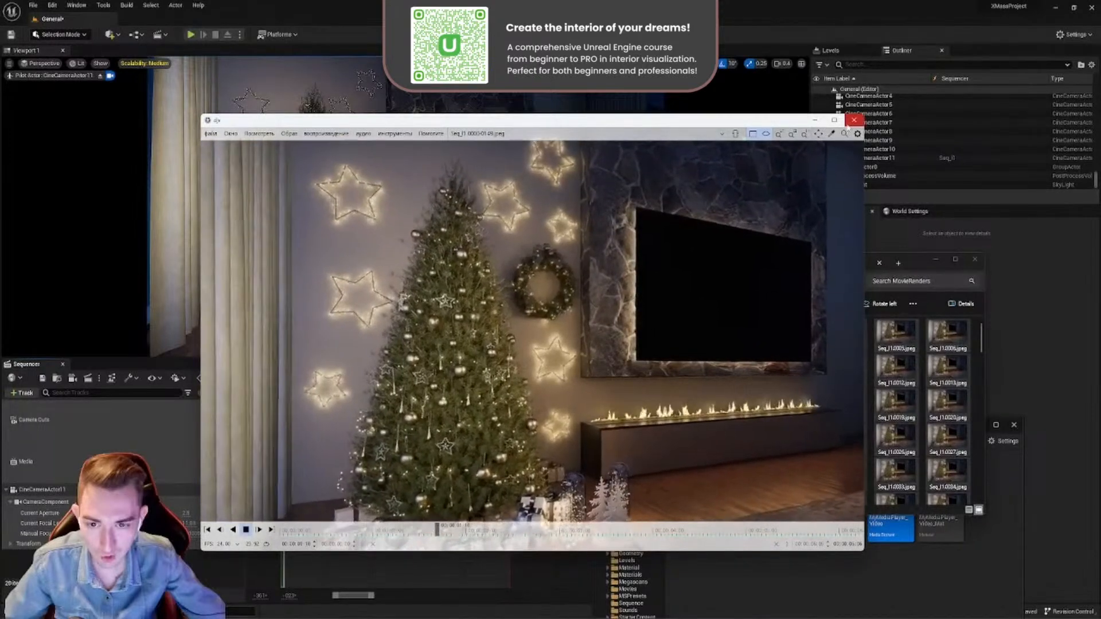
{"action": "left_click", "coordinate": [852, 122]}
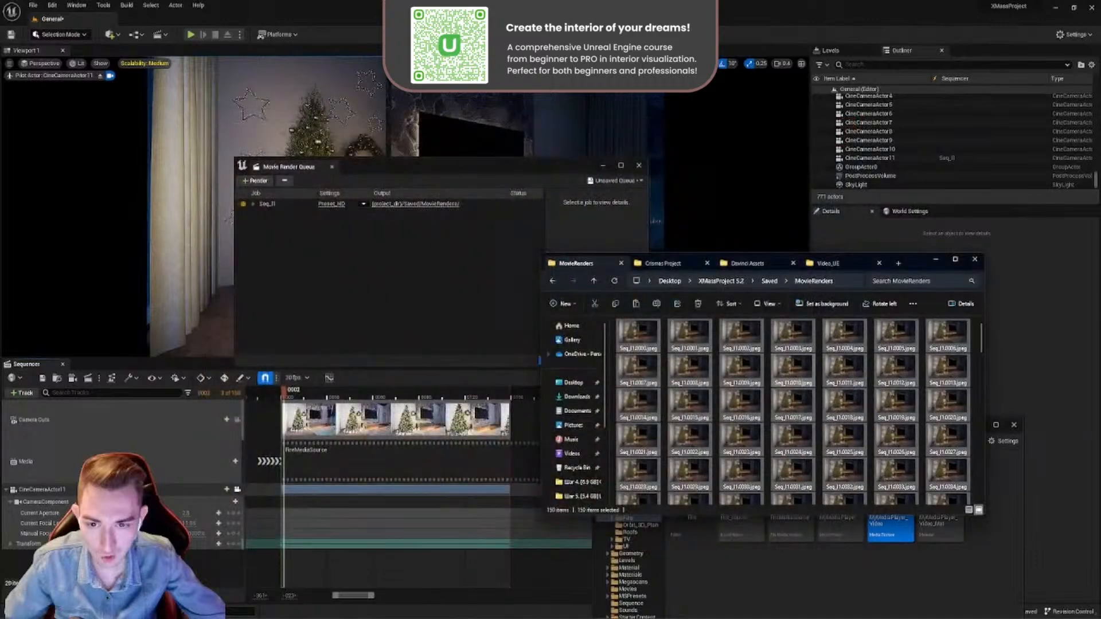
- Review the anti-aliasing sample counts in the Seq_11 job's Preset_HD configuration and leave the settings without accepting
{"action": "left_click_drag", "start_coordinate": [357, 166], "coordinate": [331, 184]}
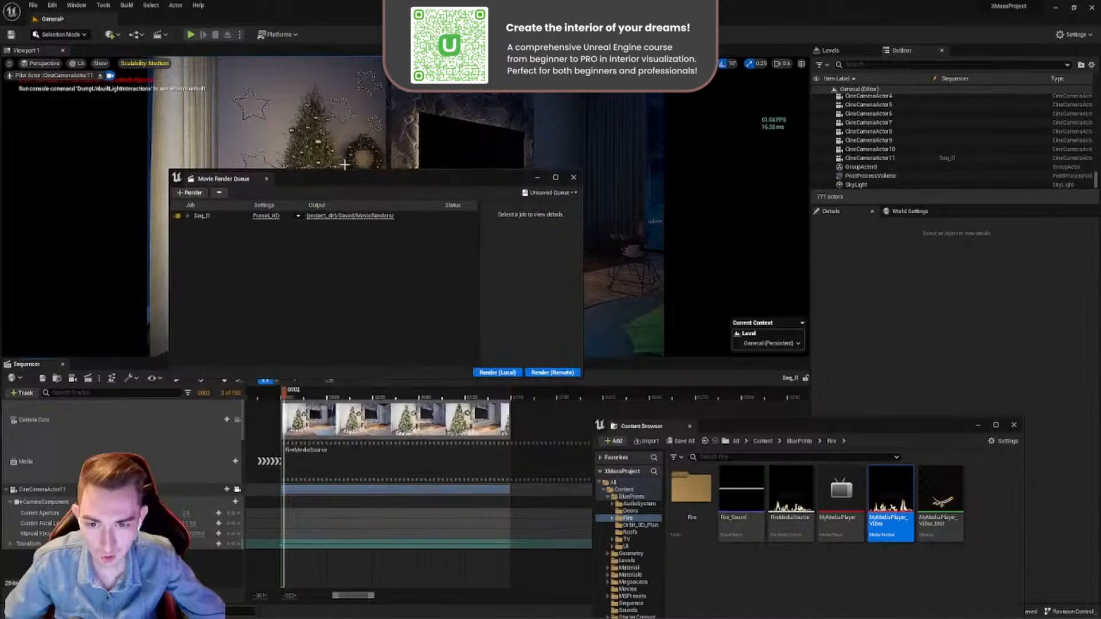
{"action": "left_click", "coordinate": [267, 216]}
{"action": "left_click", "coordinate": [447, 266]}
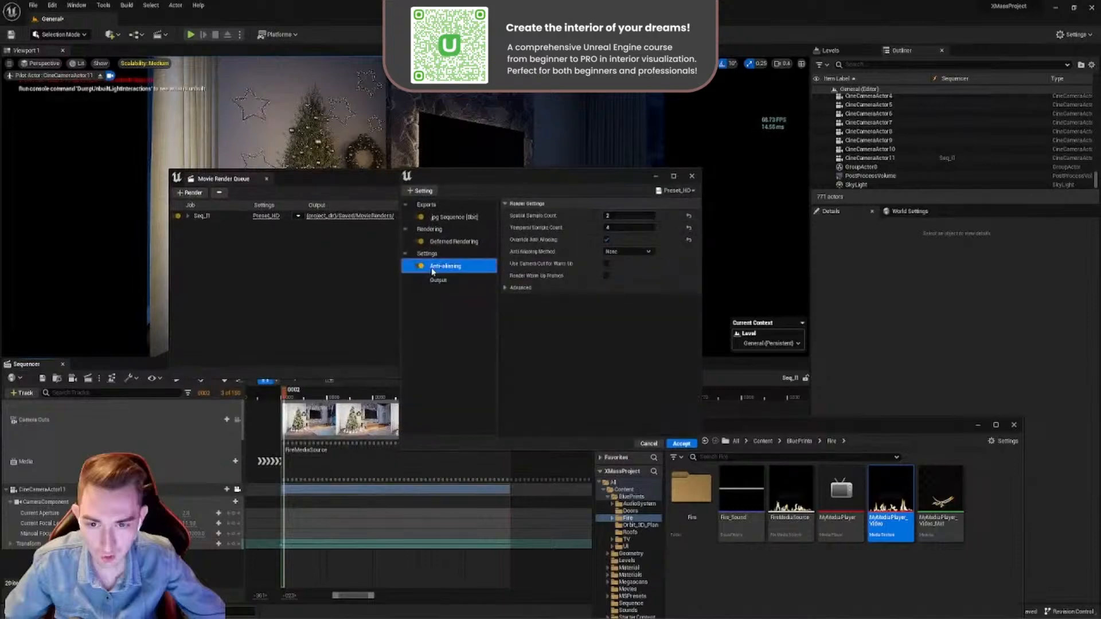
{"action": "left_click", "coordinate": [632, 216]}
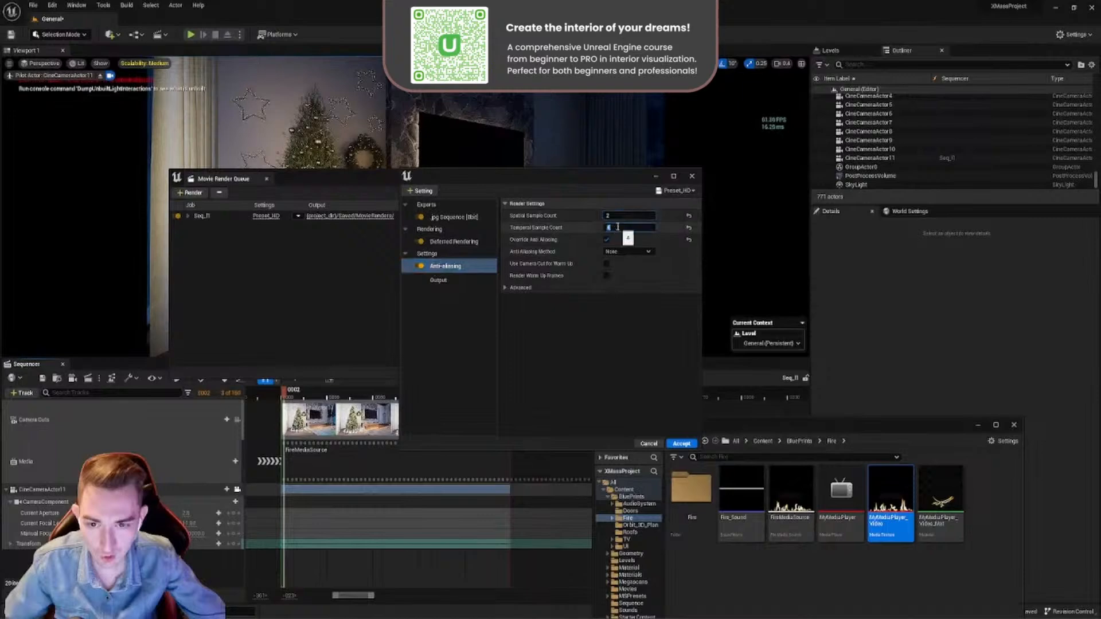
{"action": "left_click", "coordinate": [647, 445]}
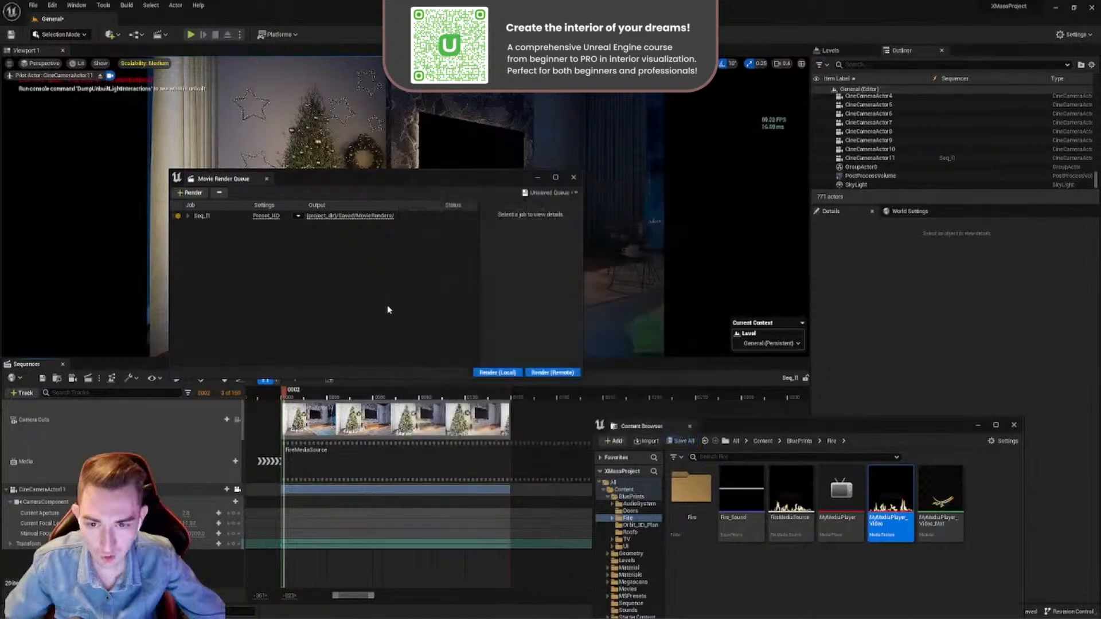
{"action": "left_click_drag", "start_coordinate": [708, 346], "coordinate": [632, 294]}
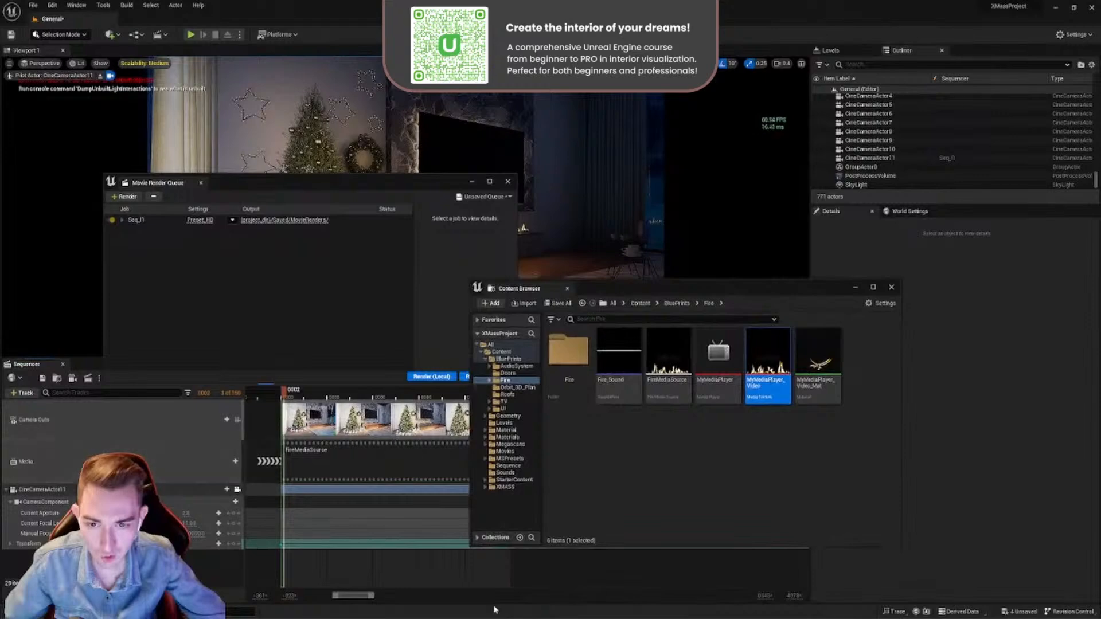
{"action": "left_click_drag", "start_coordinate": [389, 189], "coordinate": [346, 348]}
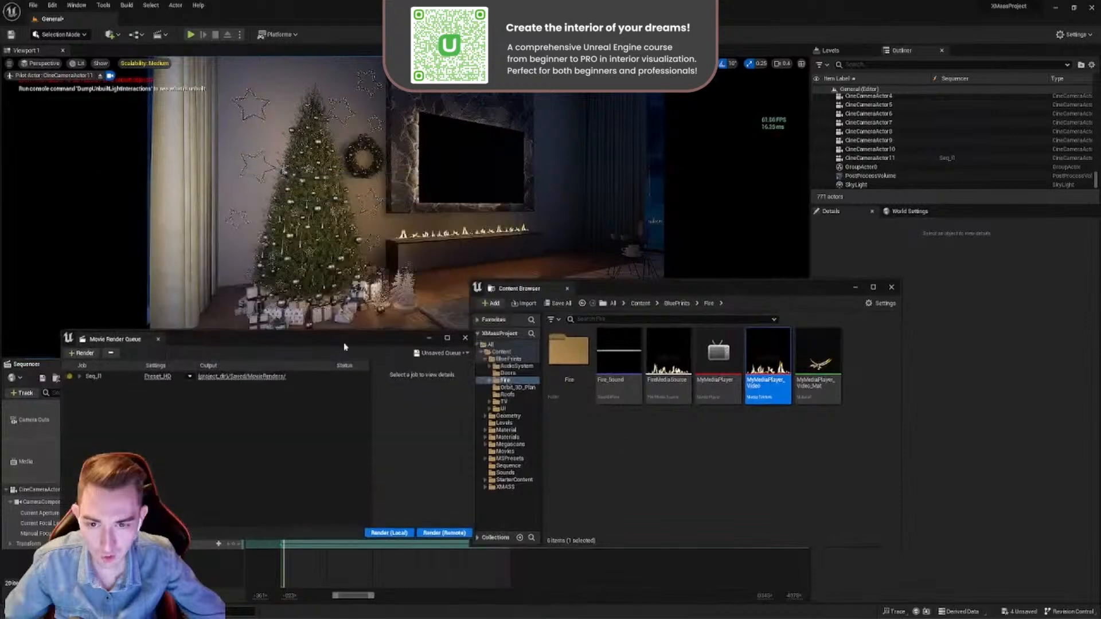
{"action": "left_click_drag", "start_coordinate": [649, 291], "coordinate": [662, 407]}
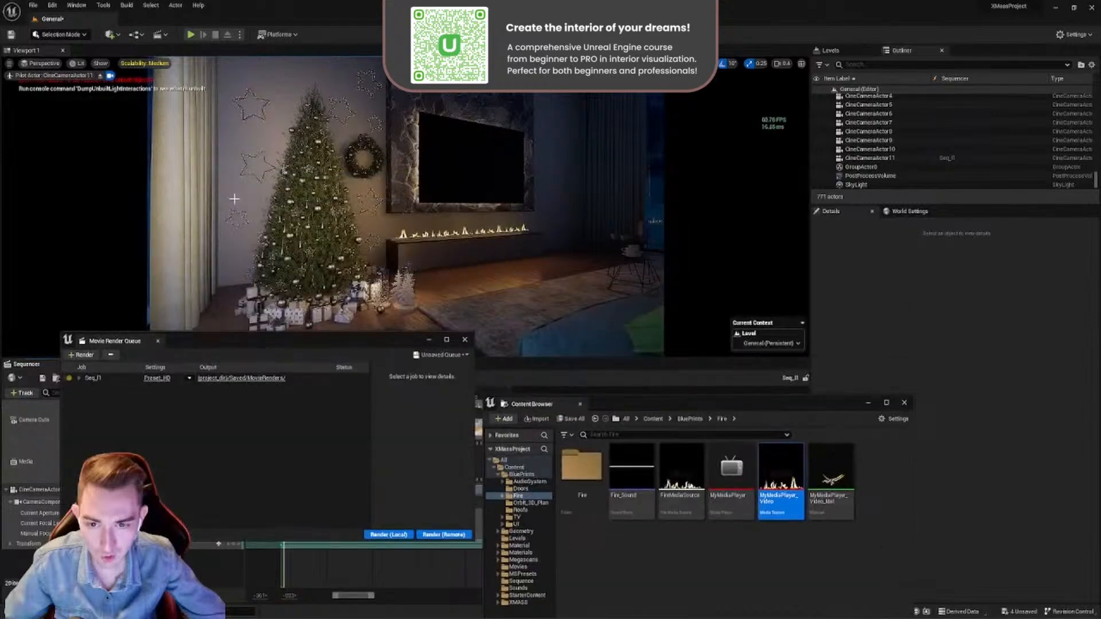
{"action": "left_click_drag", "start_coordinate": [336, 343], "coordinate": [405, 175]}
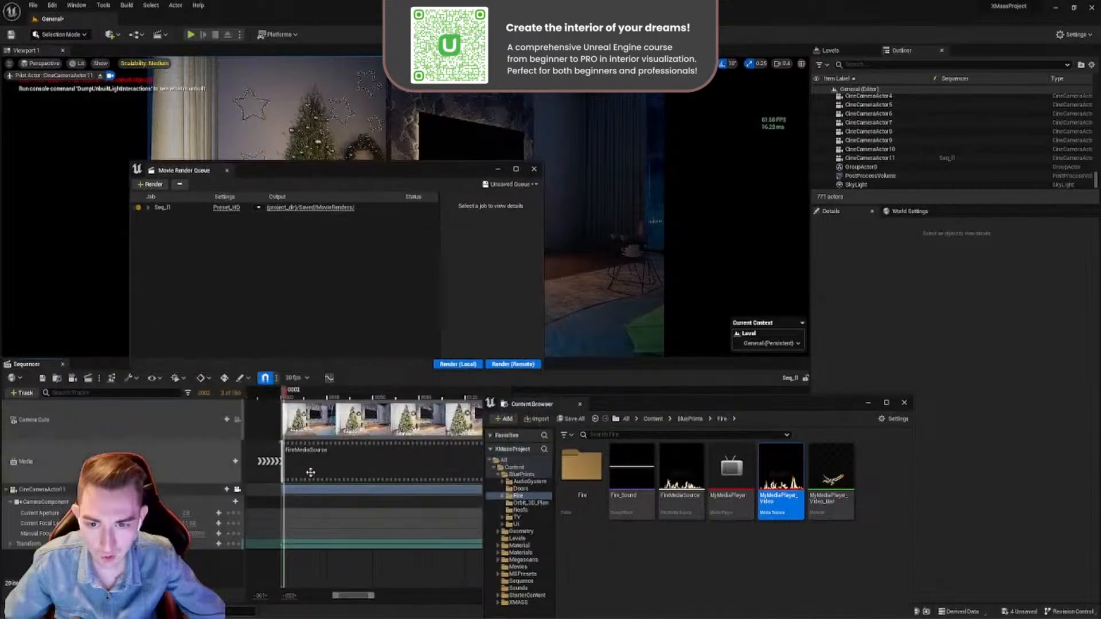
{"action": "left_click_drag", "start_coordinate": [615, 406], "coordinate": [713, 343]}
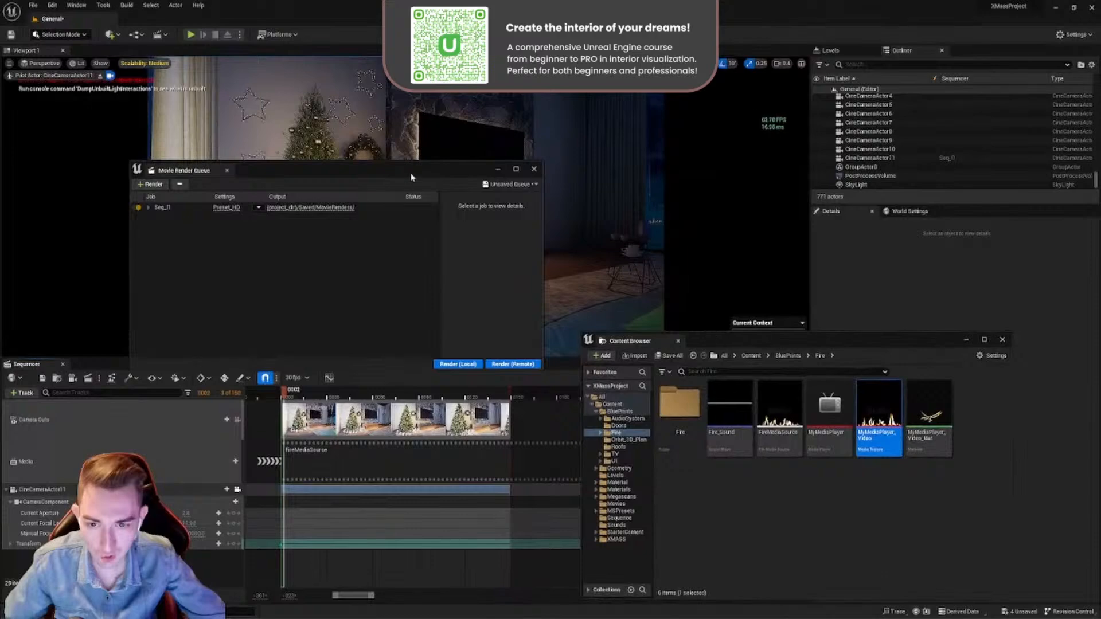
{"action": "left_click_drag", "start_coordinate": [412, 172], "coordinate": [744, 163]}
{"action": "left_click_drag", "start_coordinate": [594, 158], "coordinate": [331, 116]}
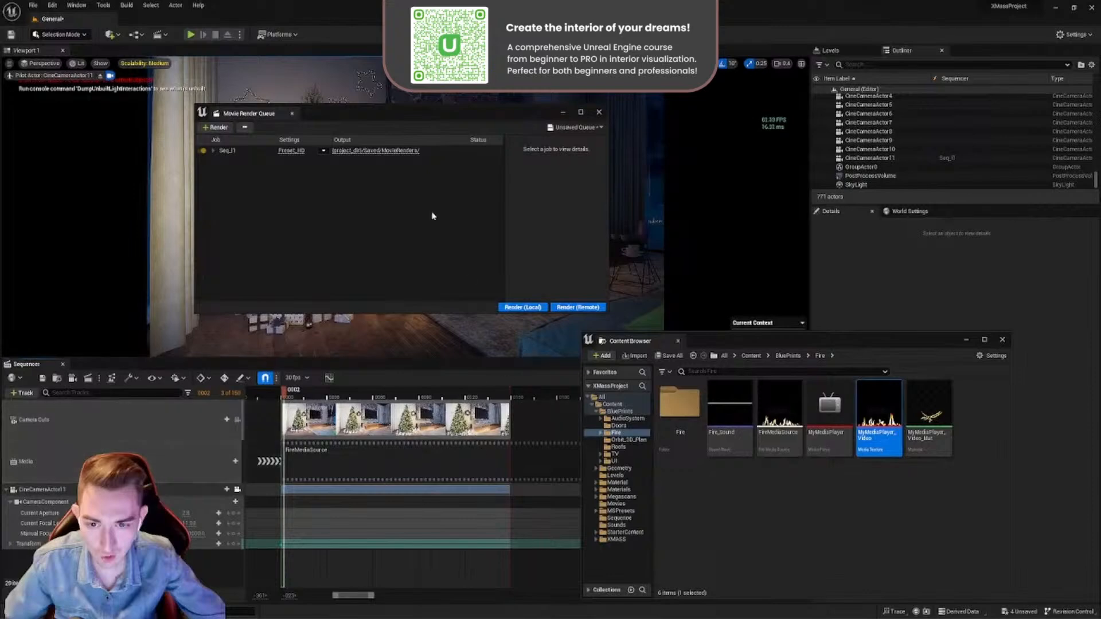
{"action": "left_click_drag", "start_coordinate": [449, 121], "coordinate": [233, 144]}
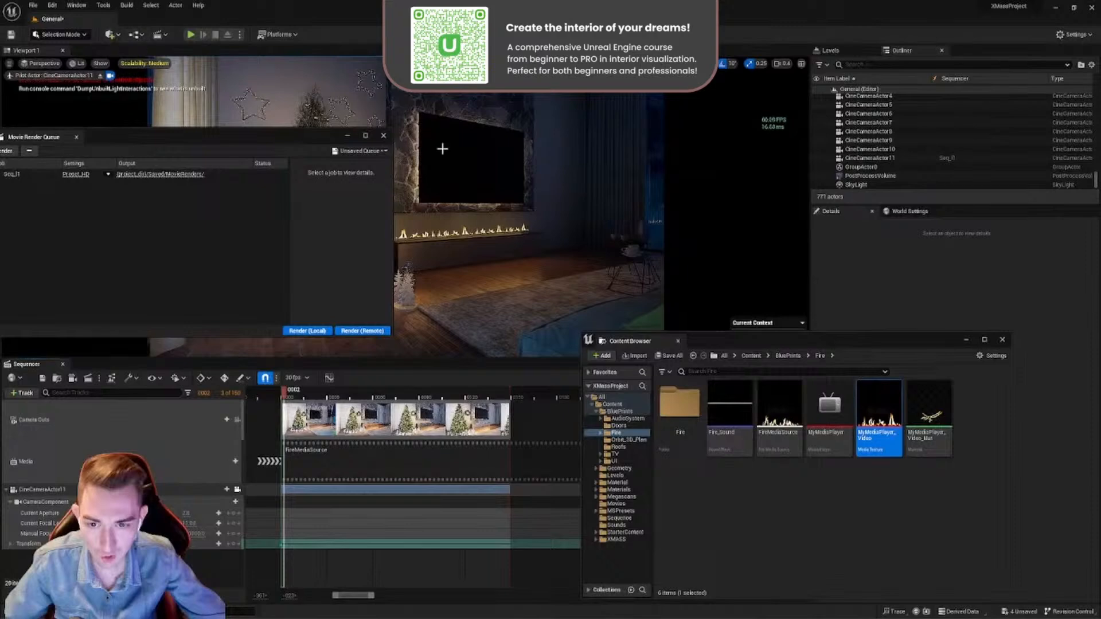
{"action": "left_click_drag", "start_coordinate": [271, 142], "coordinate": [285, 145]}
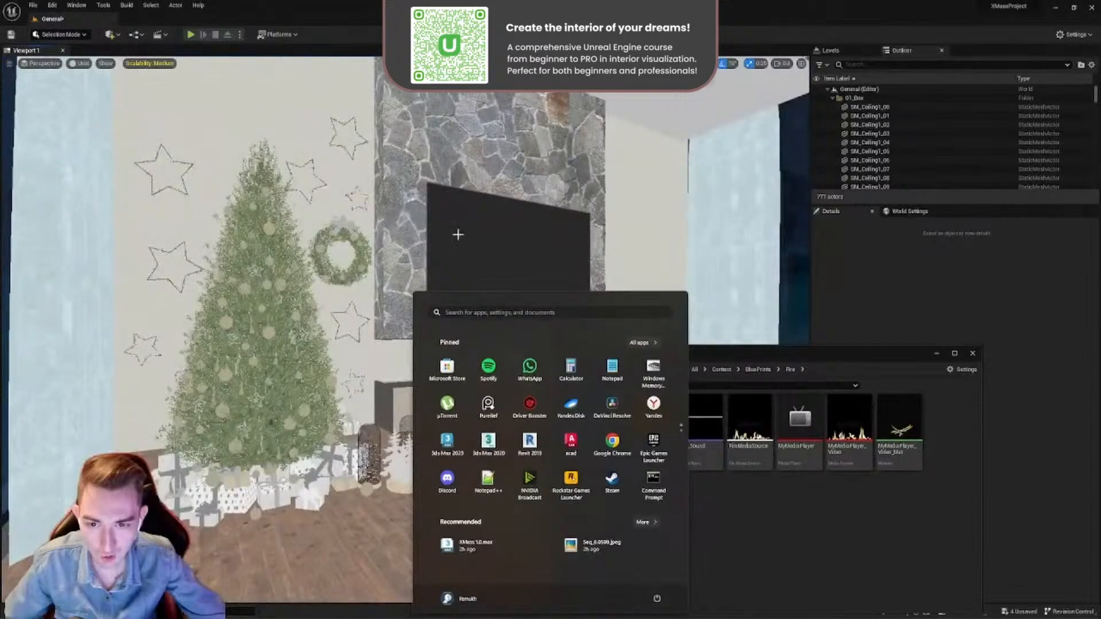
- Launch DaVinci Resolve, allow it to run, and try to create a new project named XMASS_Project
{"action": "left_click", "coordinate": [612, 403]}
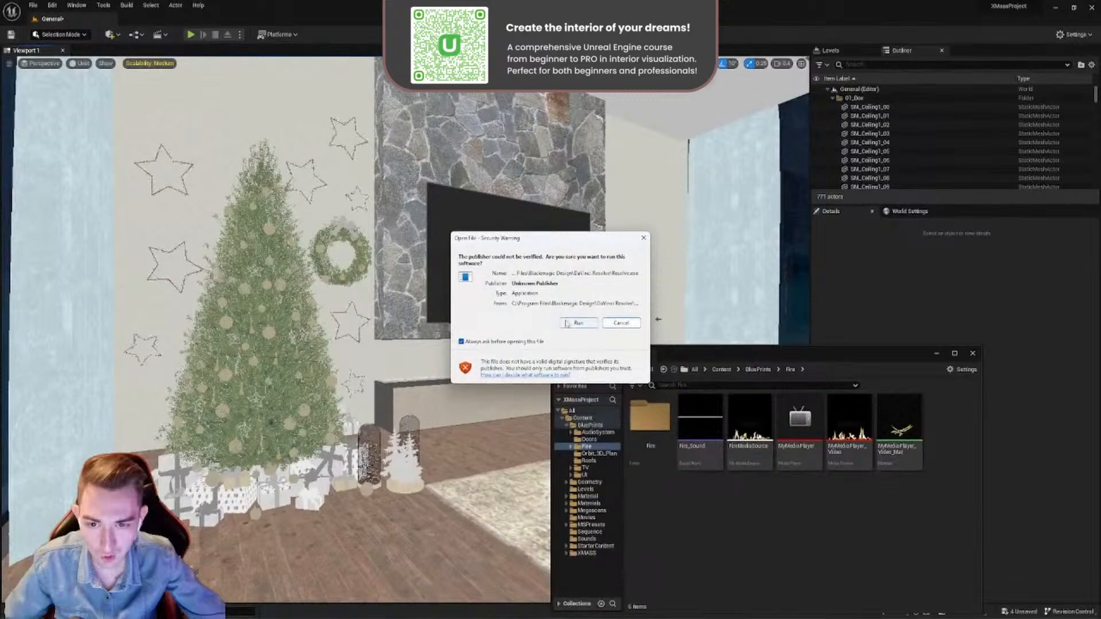
{"action": "left_click", "coordinate": [577, 324]}
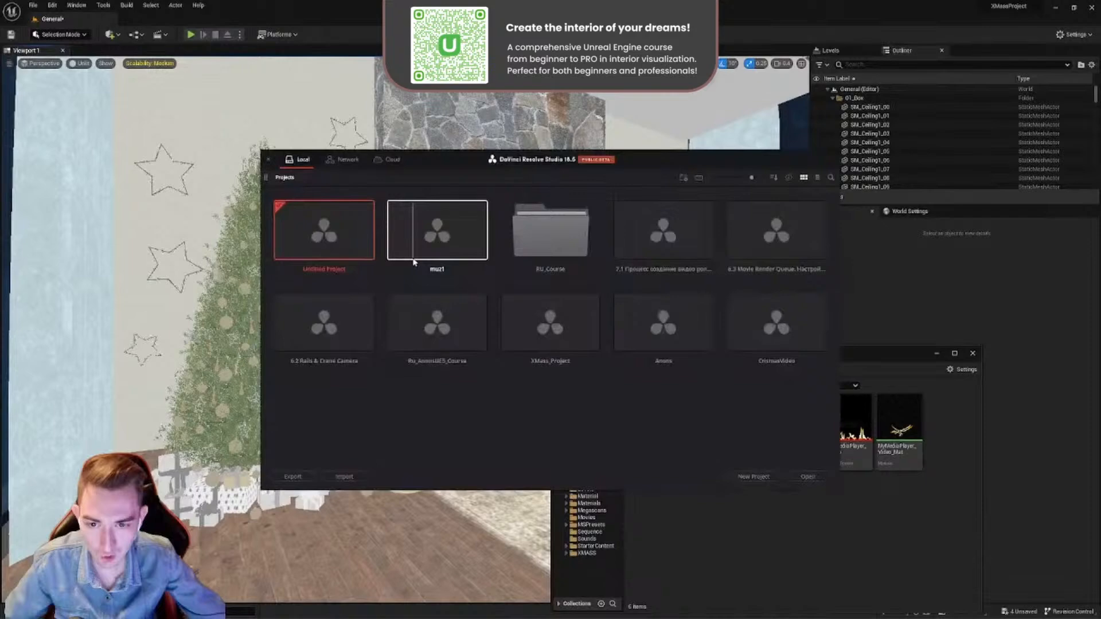
{"action": "left_click", "coordinate": [753, 478]}
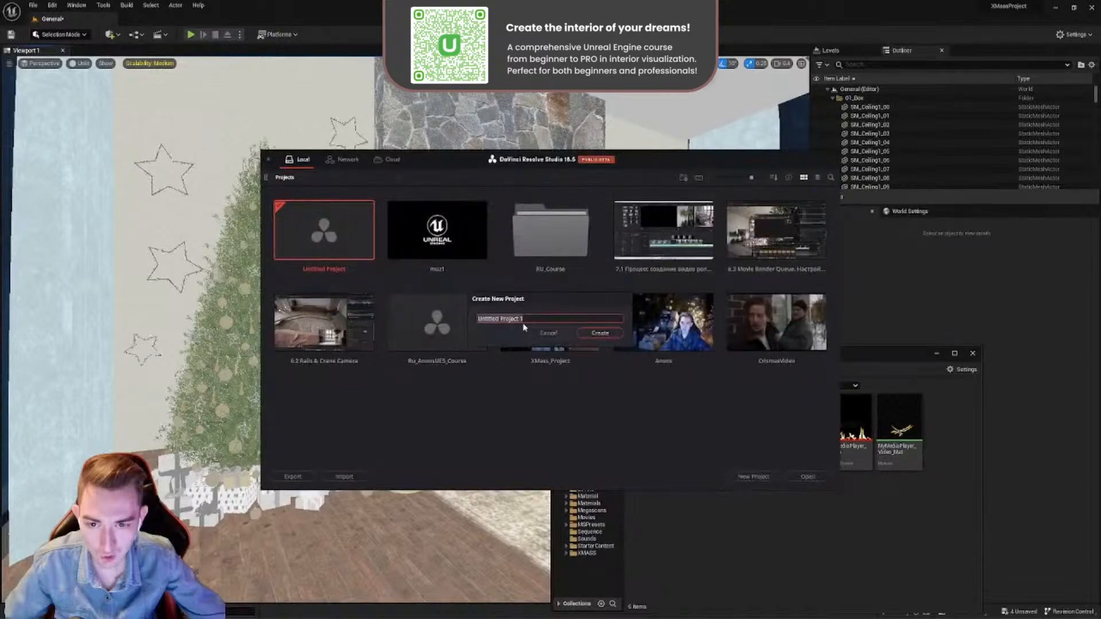
{"action": "type", "text": "XMASS_Project"}
{"action": "left_click", "coordinate": [596, 336]}
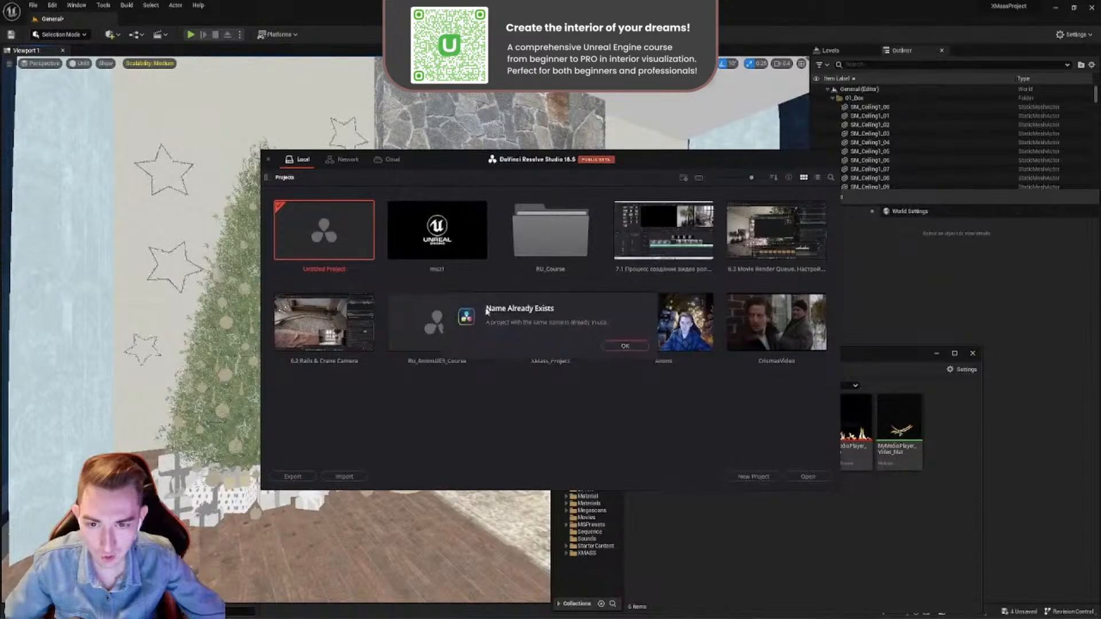
- Dismiss the duplicate-name notice and create the project as XMASS_Project_NEW
{"action": "left_click", "coordinate": [626, 346]}
{"action": "left_click", "coordinate": [535, 319]}
{"action": "type", "text": "_Project_"}
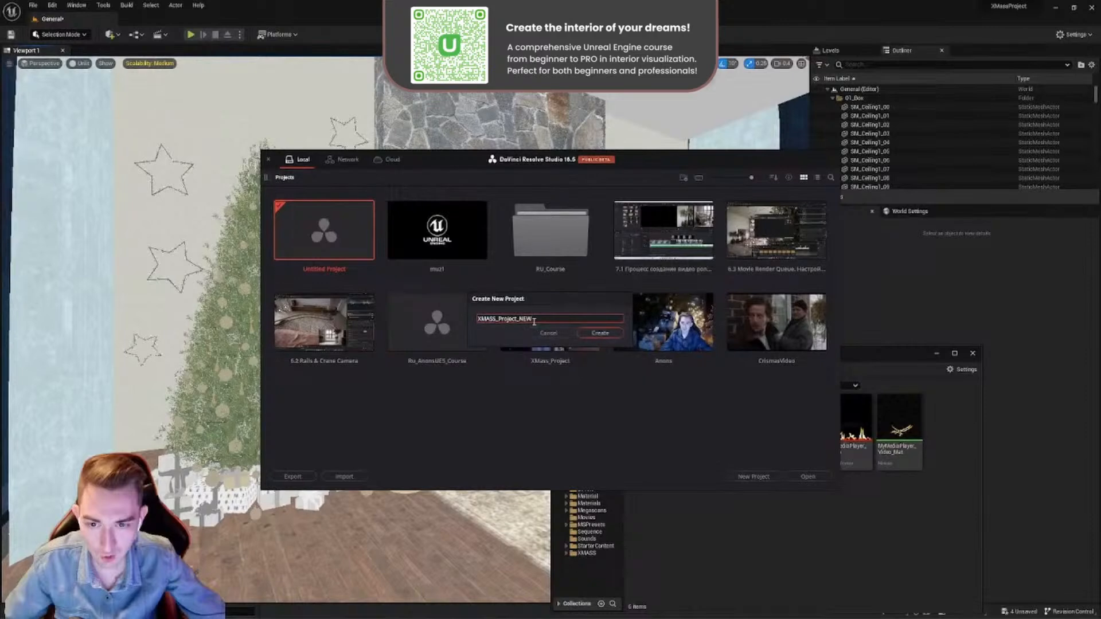
{"action": "type", "text": "NEW"}
{"action": "key", "text": "Return"}
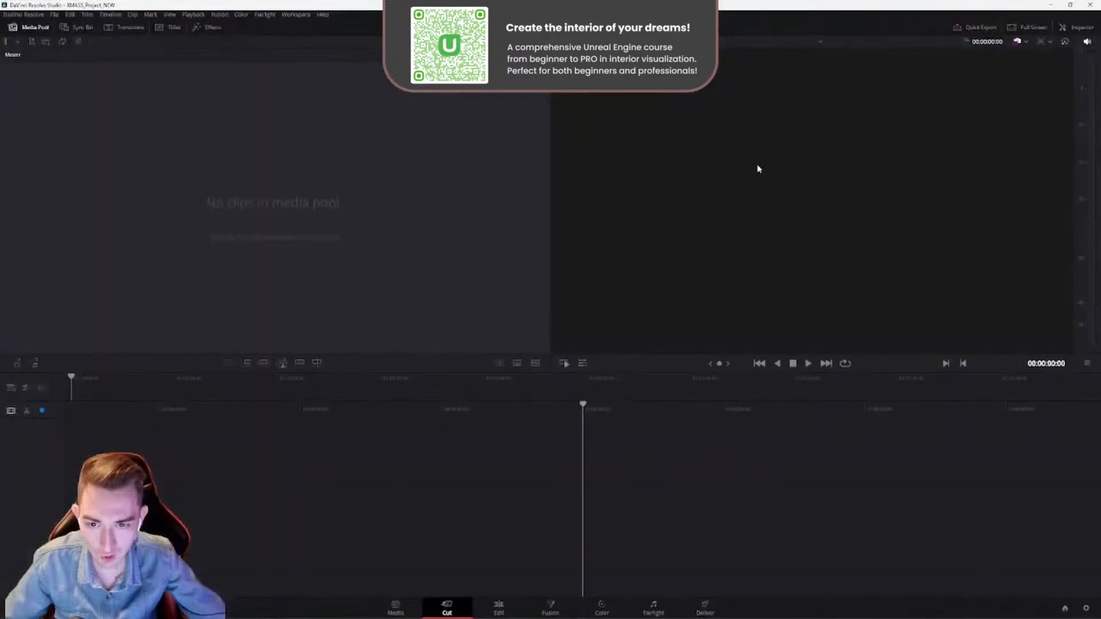
- In the project settings, set the timeline resolution to 3840 x 2160 and the timeline frame rate to 60 frames per second
{"action": "left_click", "coordinate": [1086, 610]}
{"action": "double_click", "coordinate": [543, 131]}
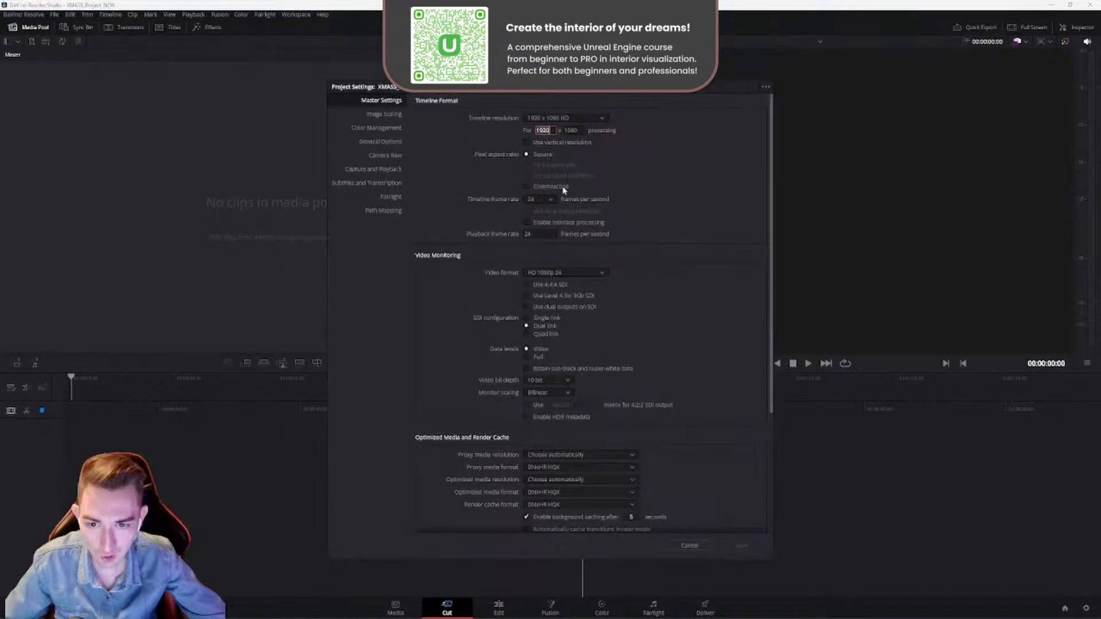
{"action": "type", "text": "3840"}
{"action": "key", "text": "Tab"}
{"action": "type", "text": "2160"}
{"action": "key", "text": "Tab"}
{"action": "left_click", "coordinate": [539, 199]}
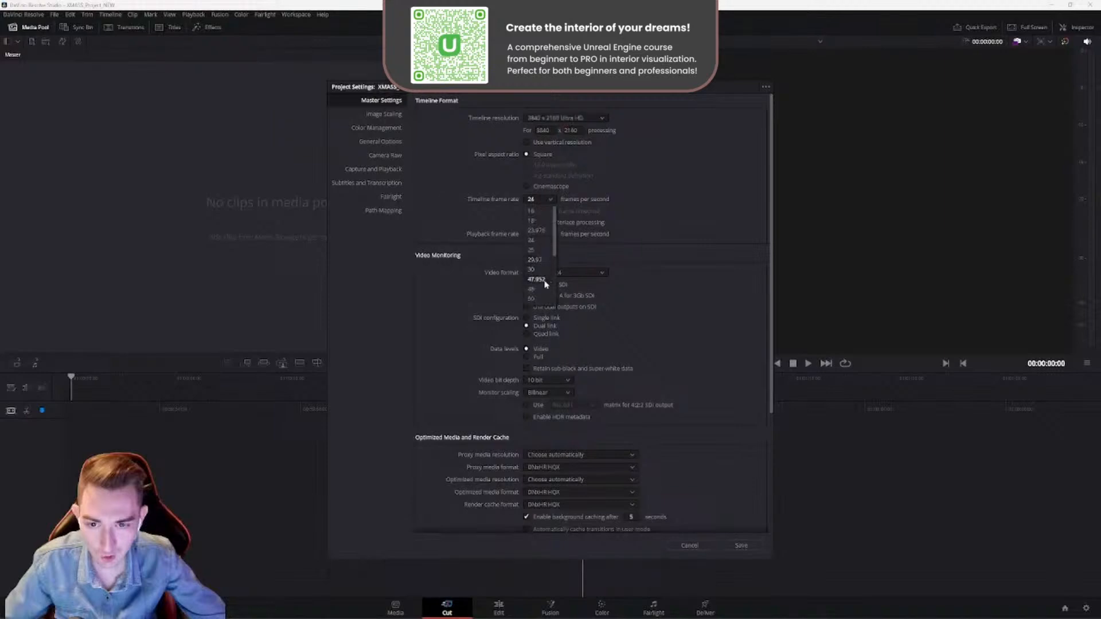
{"action": "left_click", "coordinate": [530, 260]}
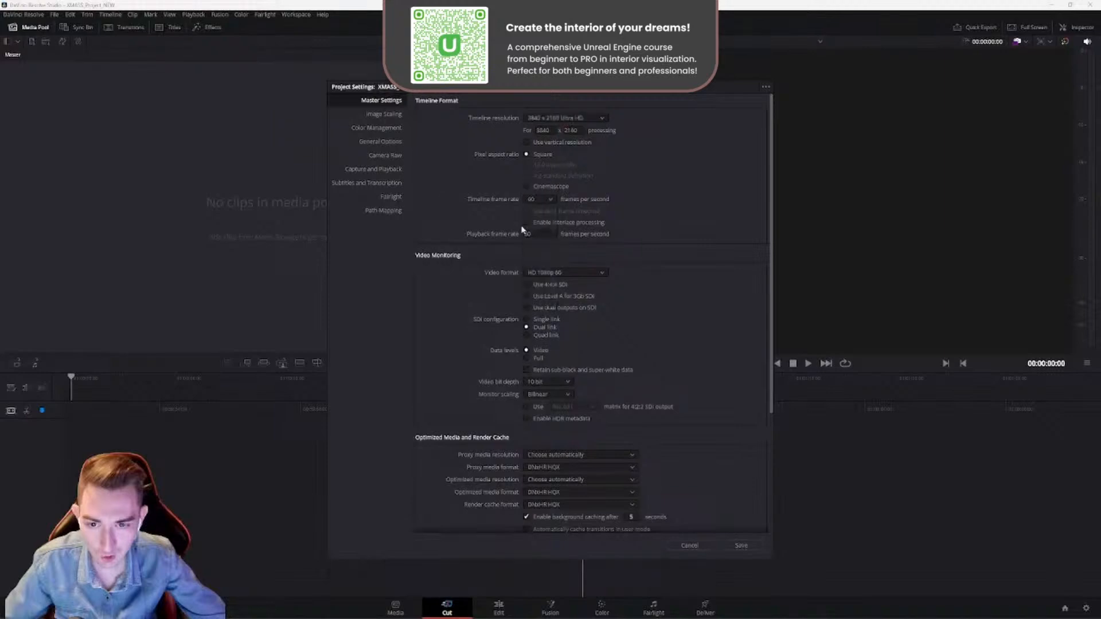
- Set the video monitoring format to 2160p 60 and save the project settings
{"action": "left_click", "coordinate": [550, 273]}
{"action": "scroll", "coordinate": [548, 344], "scroll_direction": "down", "scroll_amount": 3}
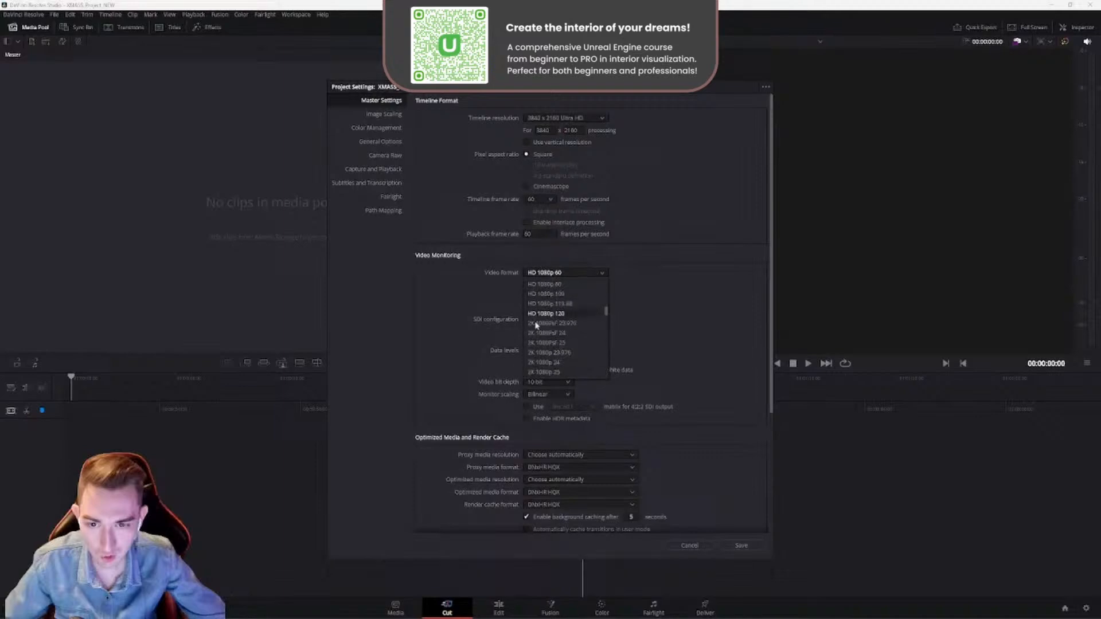
{"action": "scroll", "coordinate": [551, 338], "scroll_direction": "down", "scroll_amount": 10}
{"action": "scroll", "coordinate": [552, 335], "scroll_direction": "up", "scroll_amount": 3}
{"action": "left_click", "coordinate": [565, 335]}
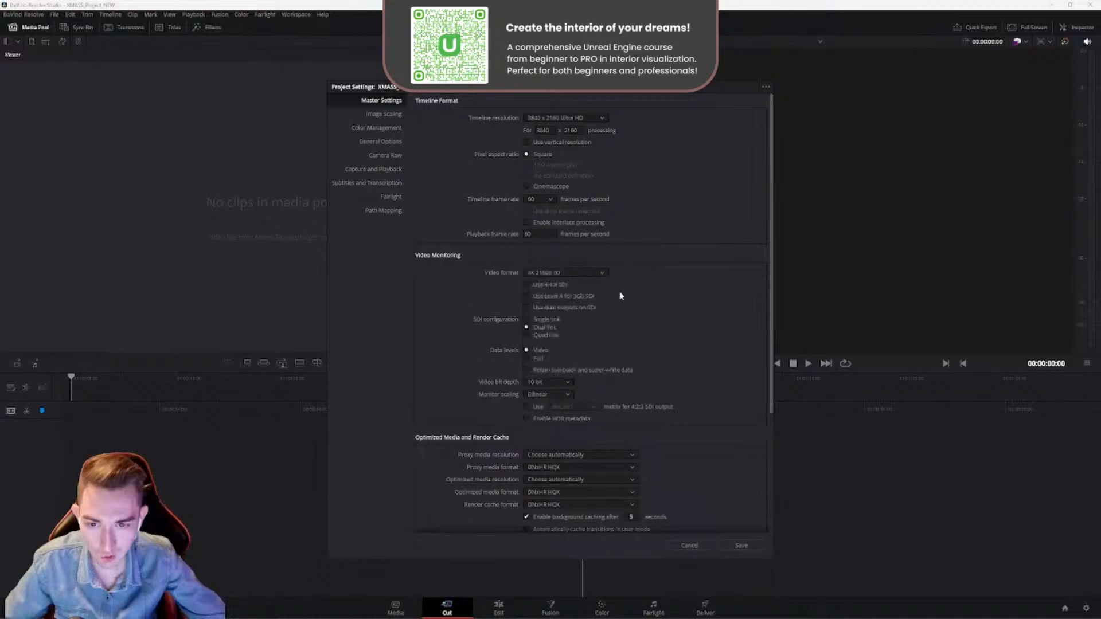
{"action": "left_click", "coordinate": [740, 545]}
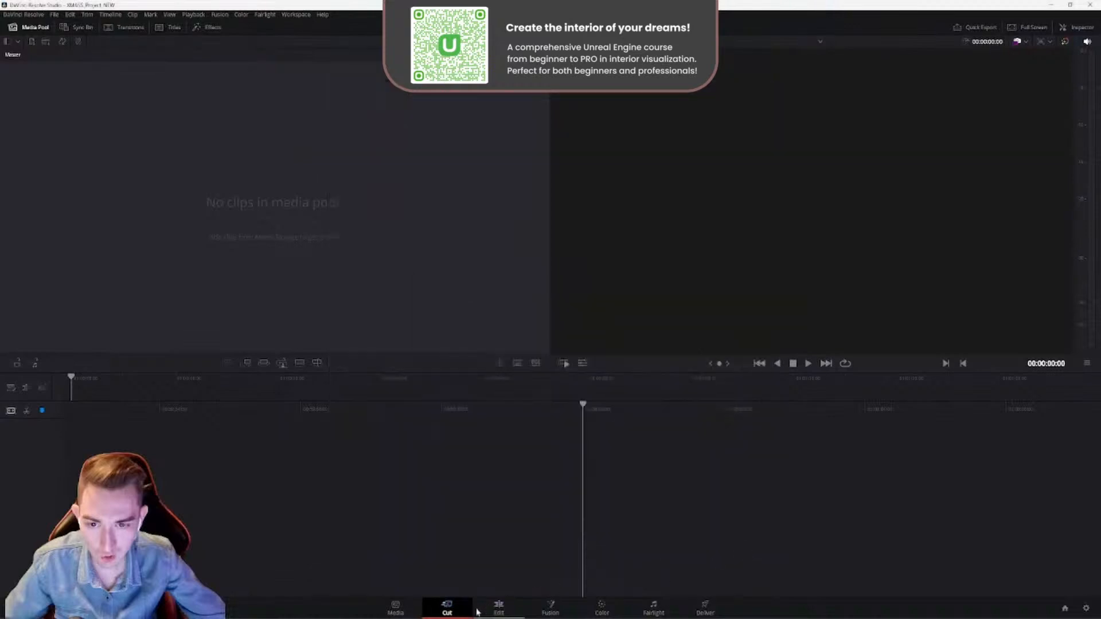
- View the Media page and switch to the Edit page
{"action": "left_click", "coordinate": [401, 610]}
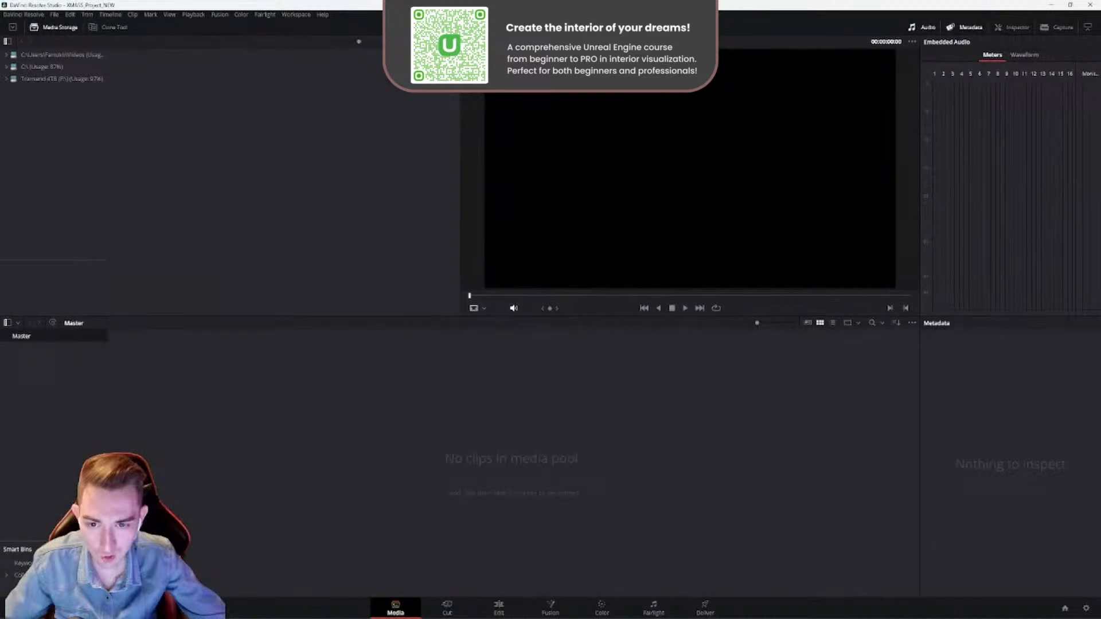
{"action": "left_click", "coordinate": [495, 607]}
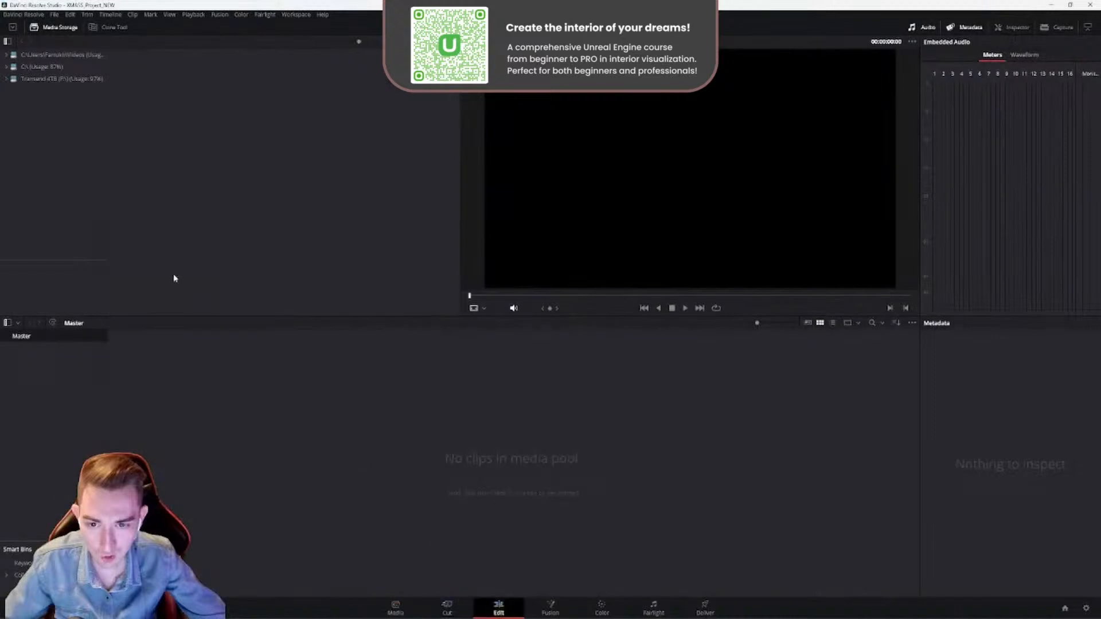
- Switch to File Explorer and open the MovieRenders folder inside the Crismas Project folder
{"action": "key", "text": "alt+Tab"}
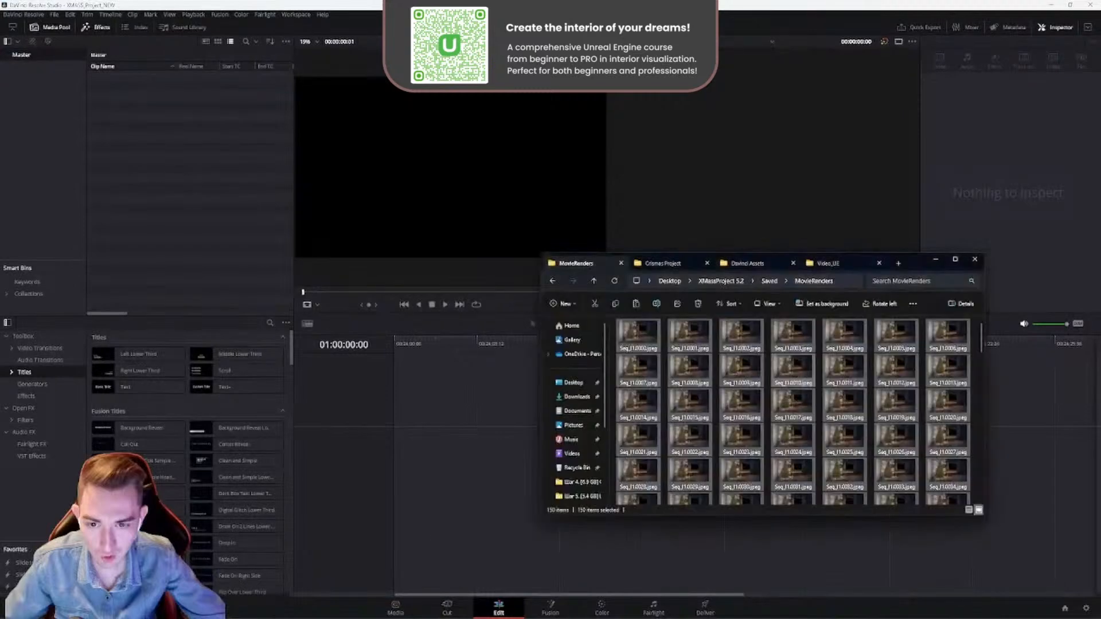
{"action": "left_click", "coordinate": [658, 266]}
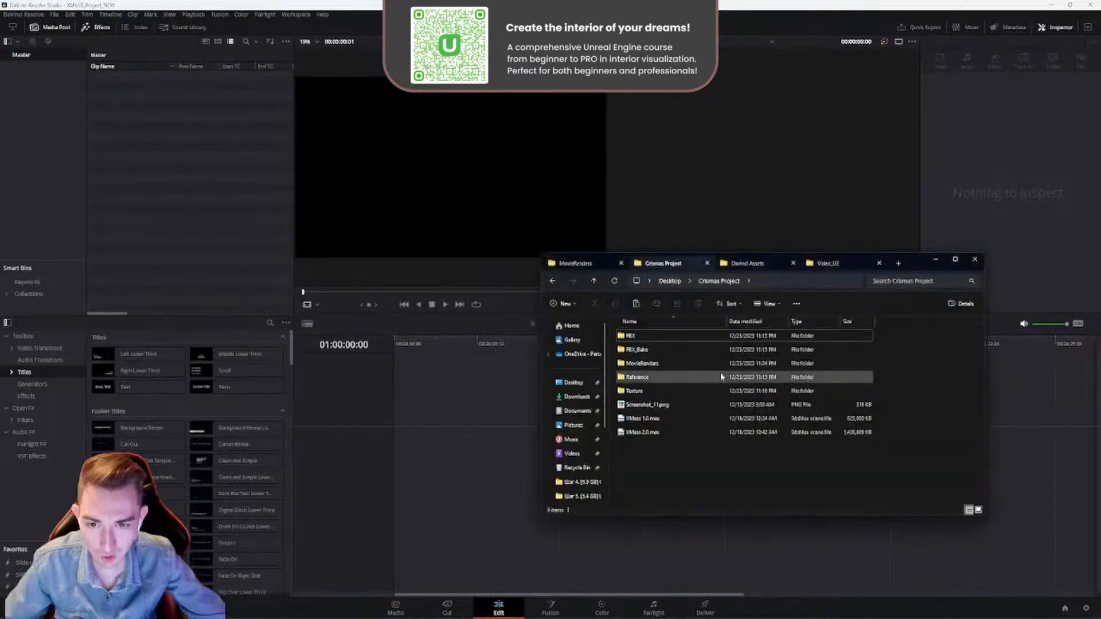
{"action": "left_click", "coordinate": [589, 267]}
{"action": "key", "text": "alt+Left"}
{"action": "key", "text": "alt+Left"}
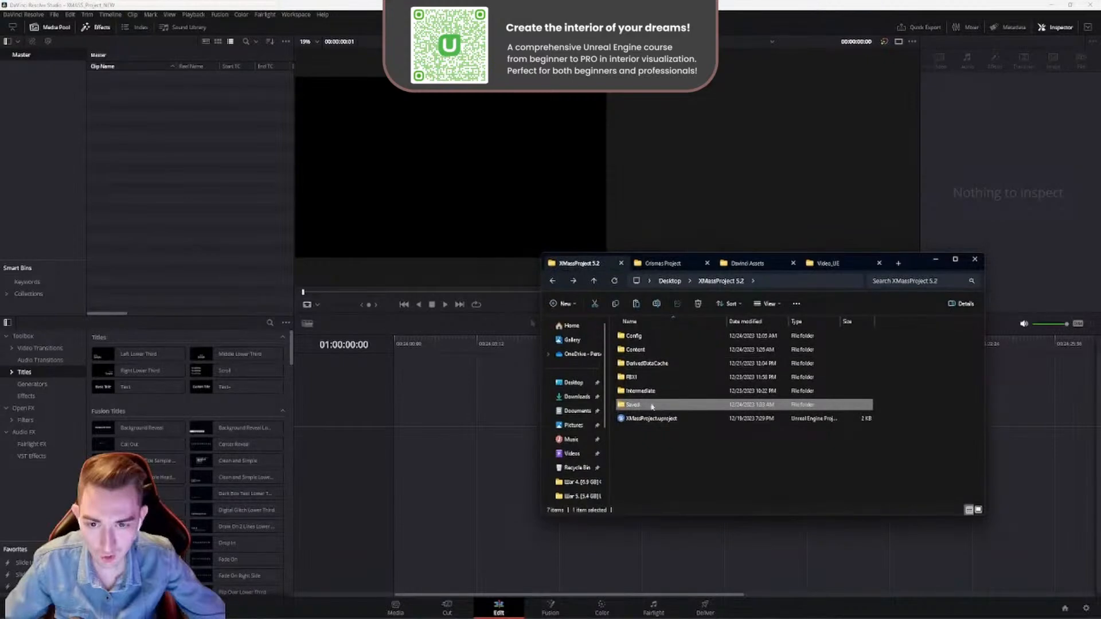
{"action": "left_click", "coordinate": [662, 263]}
{"action": "left_click", "coordinate": [582, 264]}
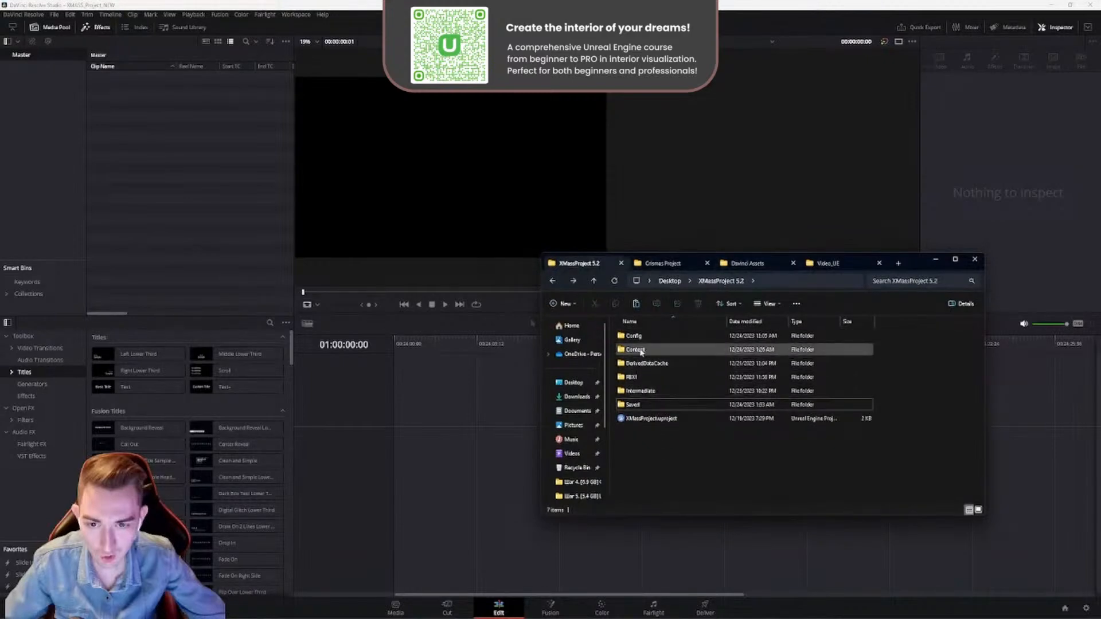
{"action": "double_click", "coordinate": [641, 403]}
{"action": "key", "text": "alt+Left"}
{"action": "left_click", "coordinate": [662, 265]}
{"action": "double_click", "coordinate": [650, 364]}
{"action": "left_click", "coordinate": [647, 360]}
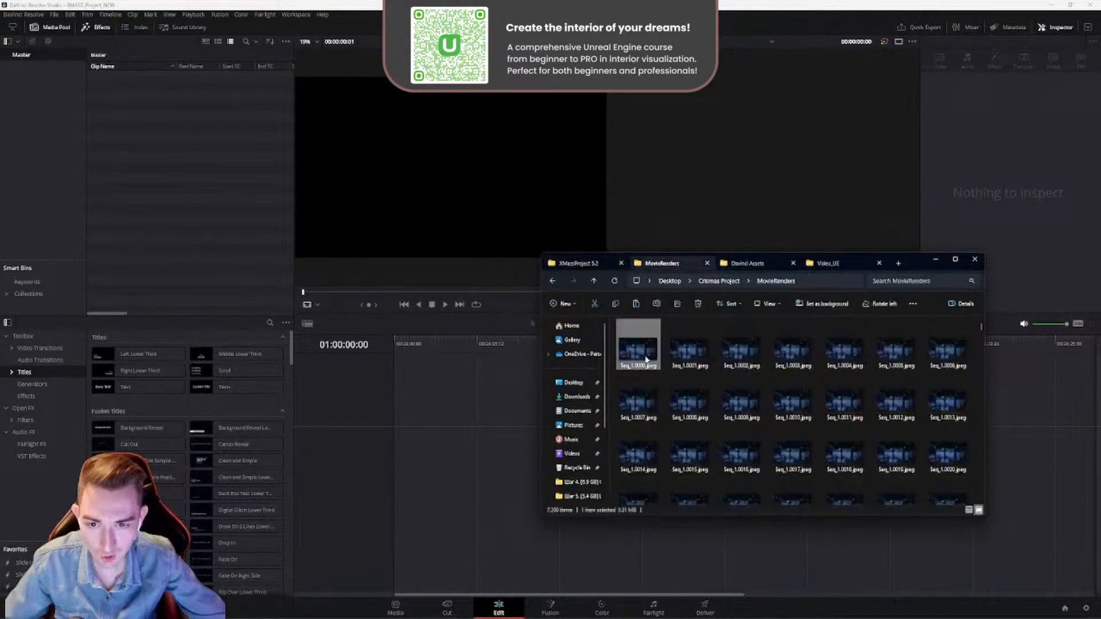
- Import all rendered frames from MovieRenders into the DaVinci Resolve media pool and show the sequences as thumbnails
{"action": "key", "text": "ctrl+a"}
{"action": "left_click_drag", "start_coordinate": [648, 358], "coordinate": [121, 98]}
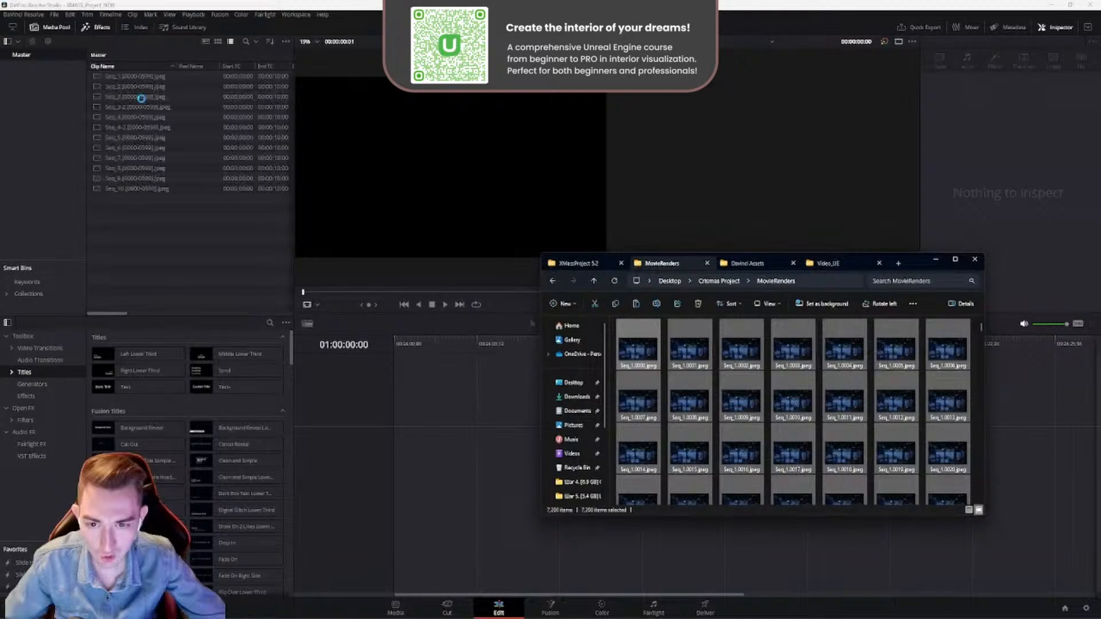
{"action": "left_click", "coordinate": [179, 223]}
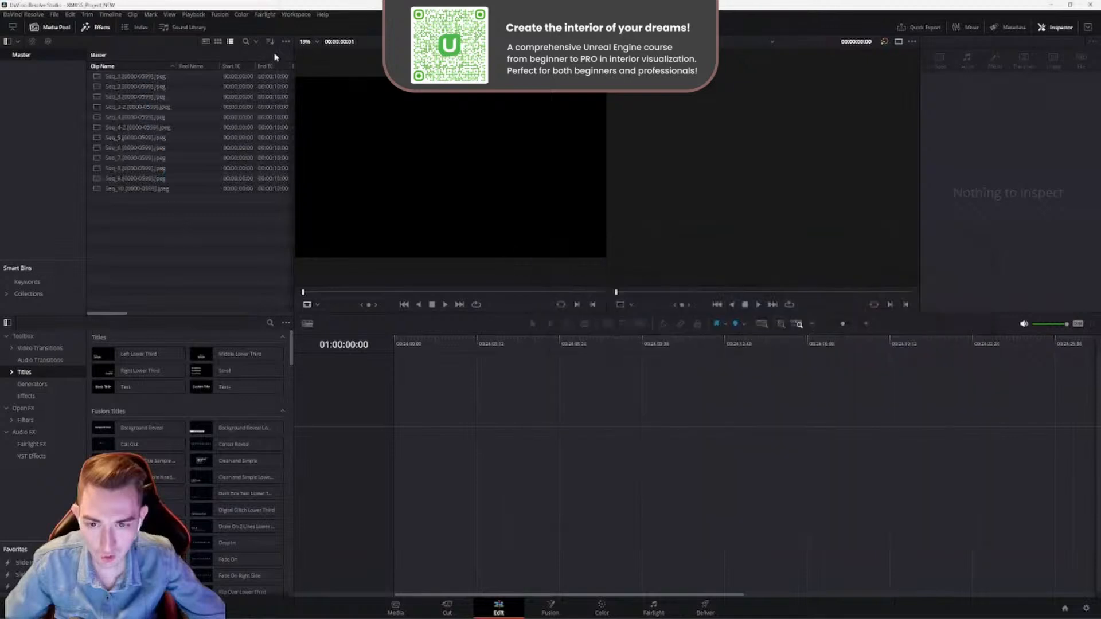
{"action": "left_click", "coordinate": [218, 41]}
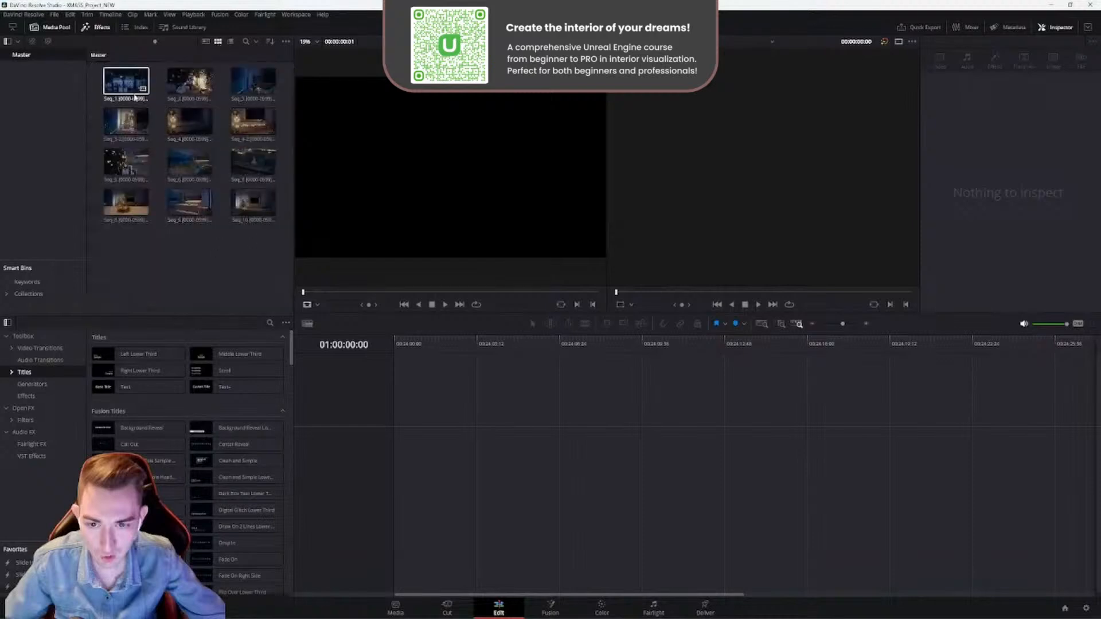
- Place all imported image sequences on the timeline as consecutive clips on the Video 1 track
{"action": "left_click", "coordinate": [251, 219]}
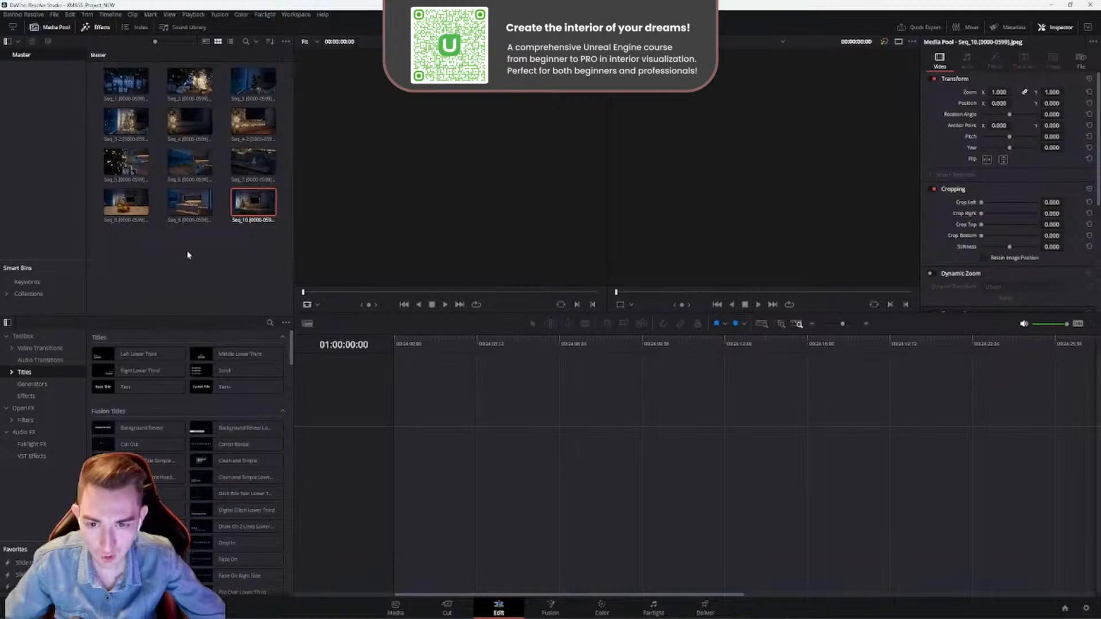
{"action": "key", "text": "ctrl+a"}
{"action": "left_click_drag", "start_coordinate": [295, 310], "coordinate": [426, 447]}
{"action": "left_click_drag", "start_coordinate": [493, 452], "coordinate": [449, 457]}
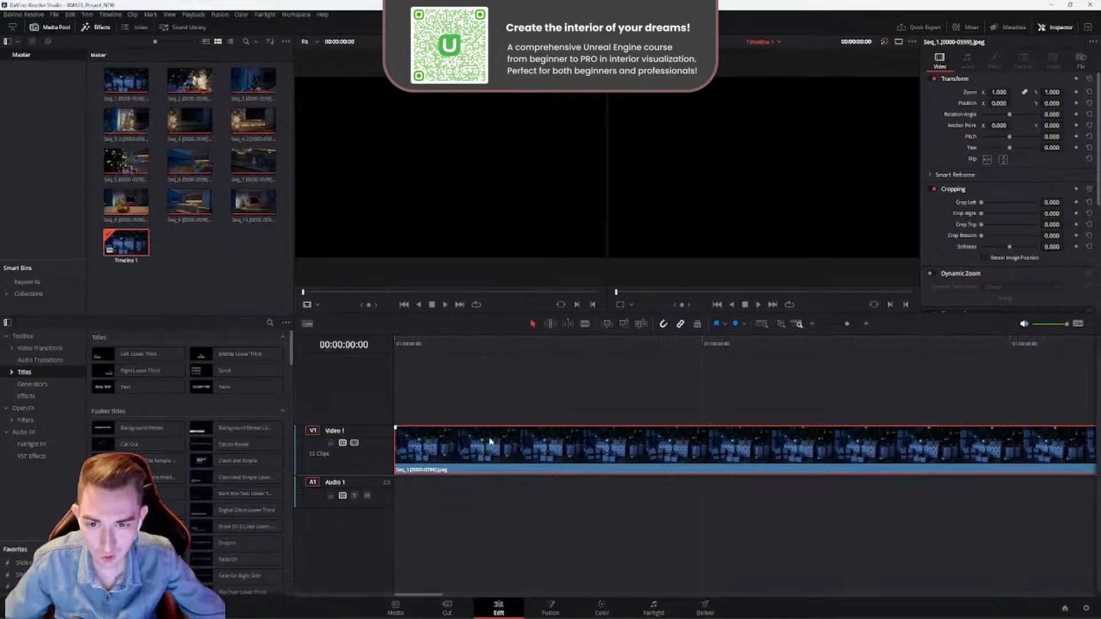
{"action": "scroll", "coordinate": [496, 434], "scroll_direction": "down", "scroll_amount": 8, "text": "alt"}
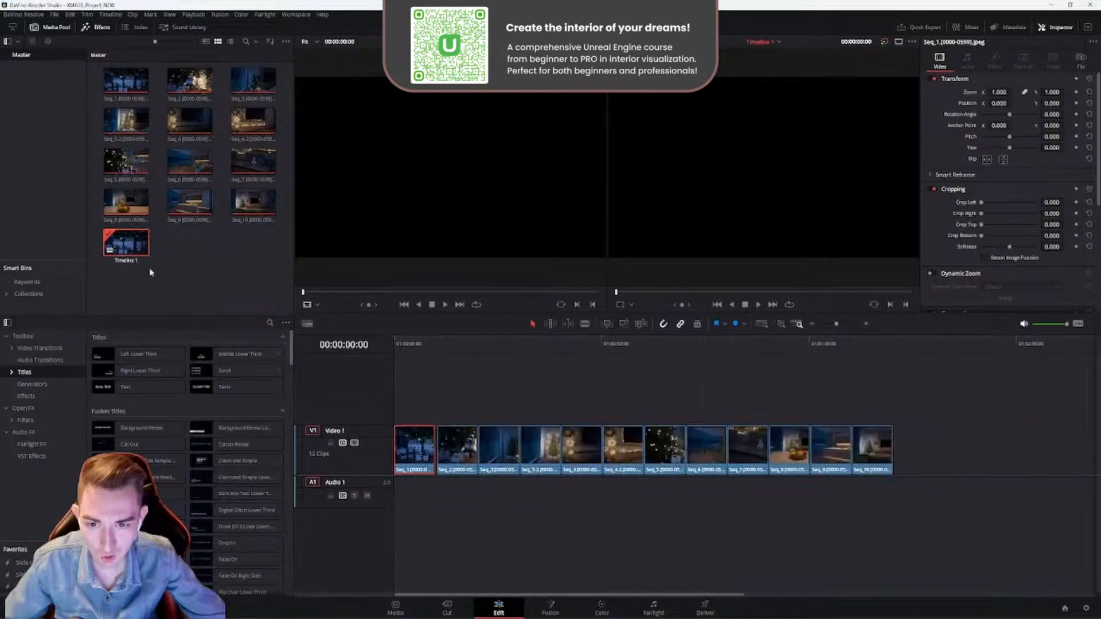
{"action": "left_click", "coordinate": [528, 500]}
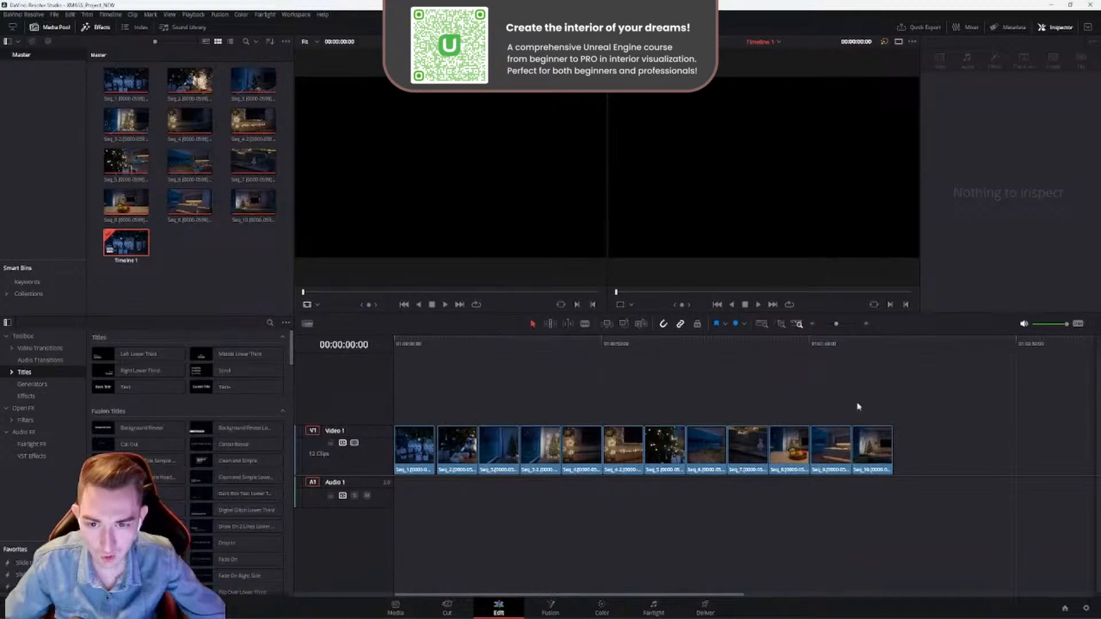
- Shift all timeline clips from Seq_2 onward away from Seq_1, leaving a small gap
{"action": "left_click_drag", "start_coordinate": [902, 390], "coordinate": [462, 517]}
{"action": "left_click_drag", "start_coordinate": [452, 454], "coordinate": [465, 454]}
{"action": "left_click", "coordinate": [562, 379]}
{"action": "left_click_drag", "start_coordinate": [907, 406], "coordinate": [470, 499]}
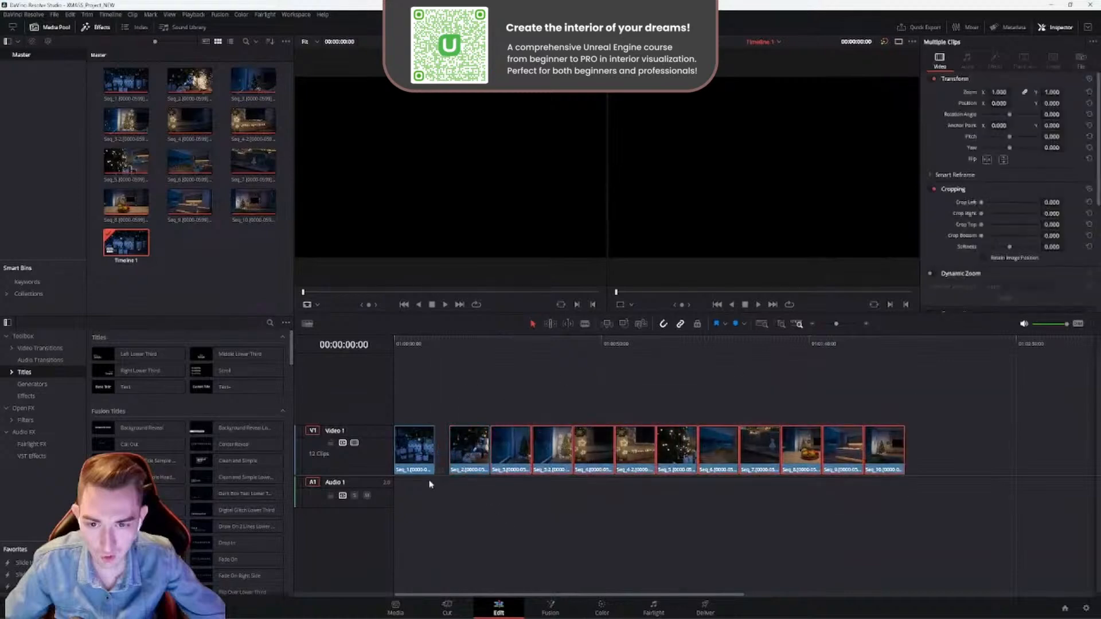
{"action": "left_click", "coordinate": [432, 516]}
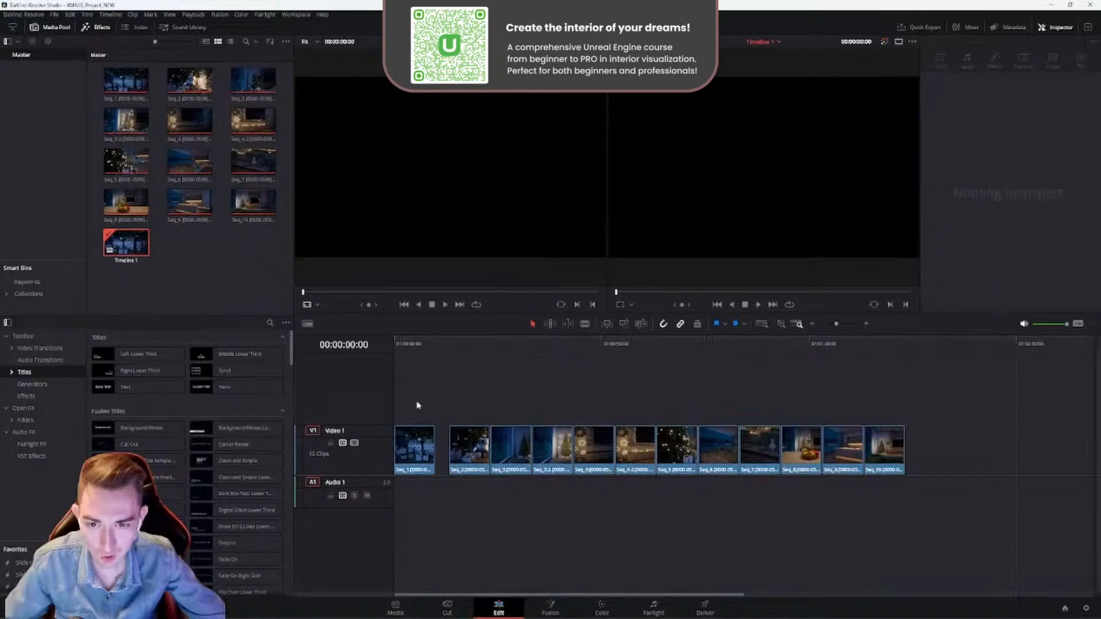
- Import the Christmas Joy music file and place it on the Audio 1 track at the start of the timeline
{"action": "left_click", "coordinate": [718, 304]}
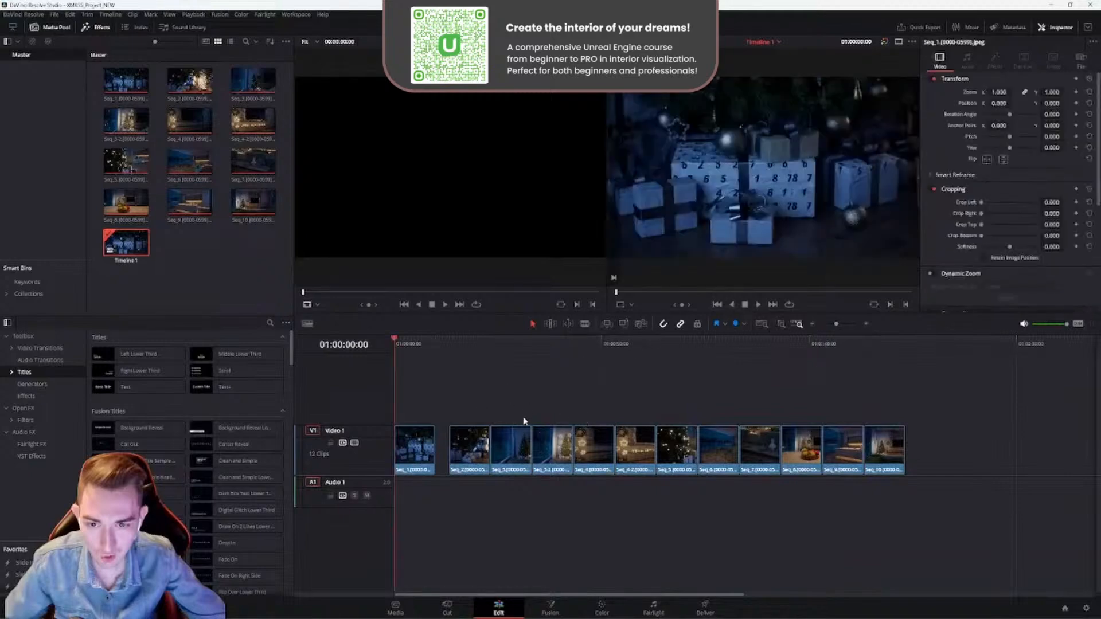
{"action": "key", "text": "ctrl+i"}
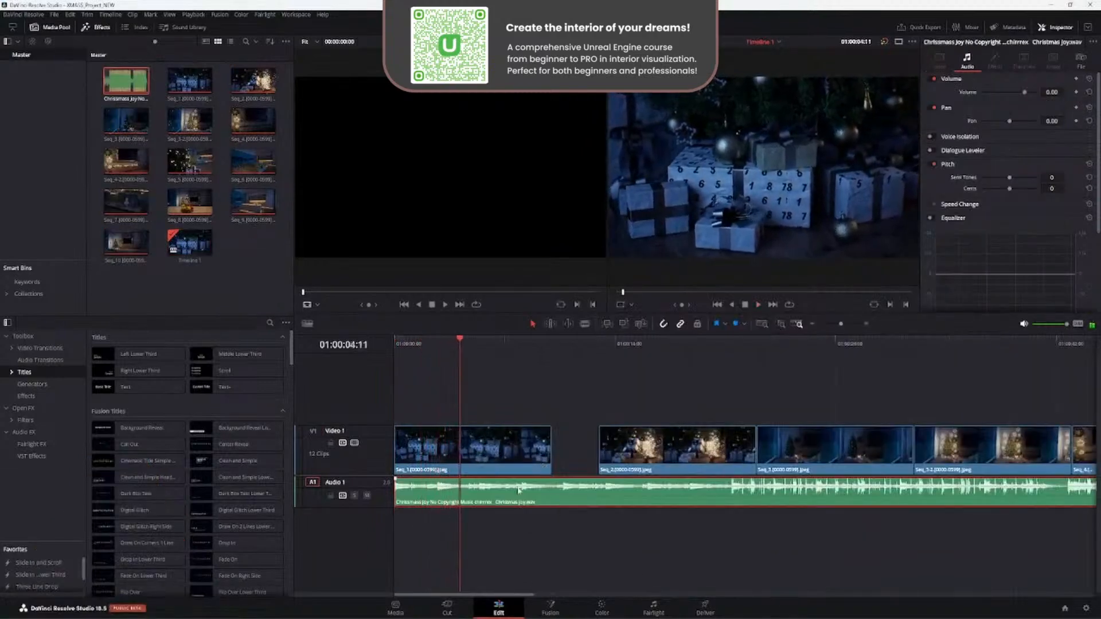
- Shorten the end of Seq_1 to about 8 seconds, trim the start of Seq_2 and join it to Seq_1
{"action": "left_click", "coordinate": [552, 458]}
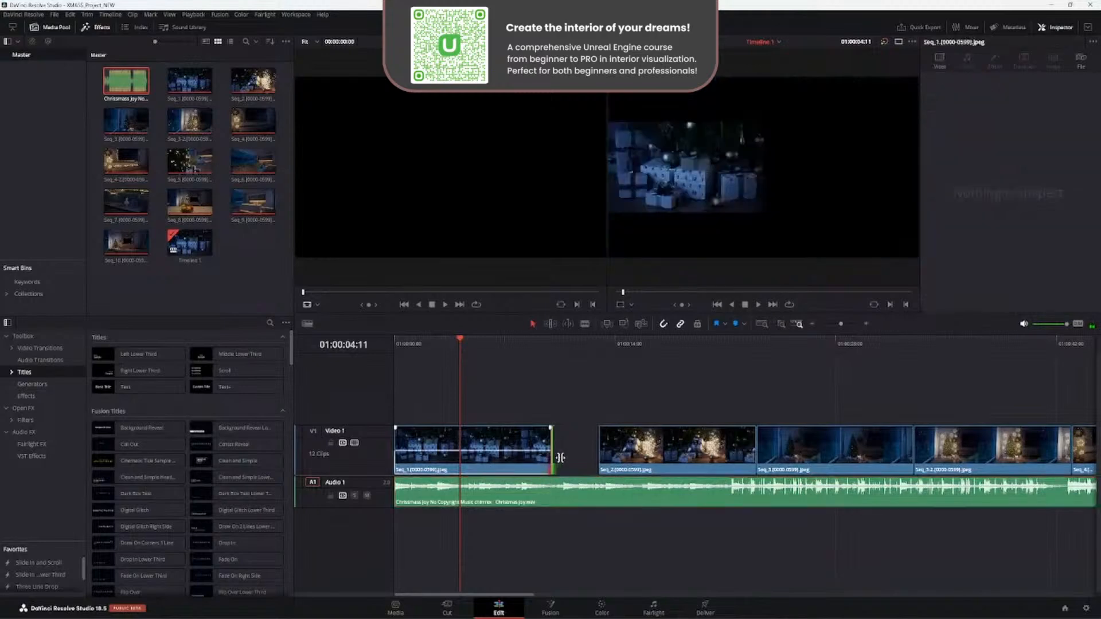
{"action": "left_click_drag", "start_coordinate": [554, 452], "coordinate": [525, 452]}
{"action": "left_click_drag", "start_coordinate": [637, 450], "coordinate": [533, 449]}
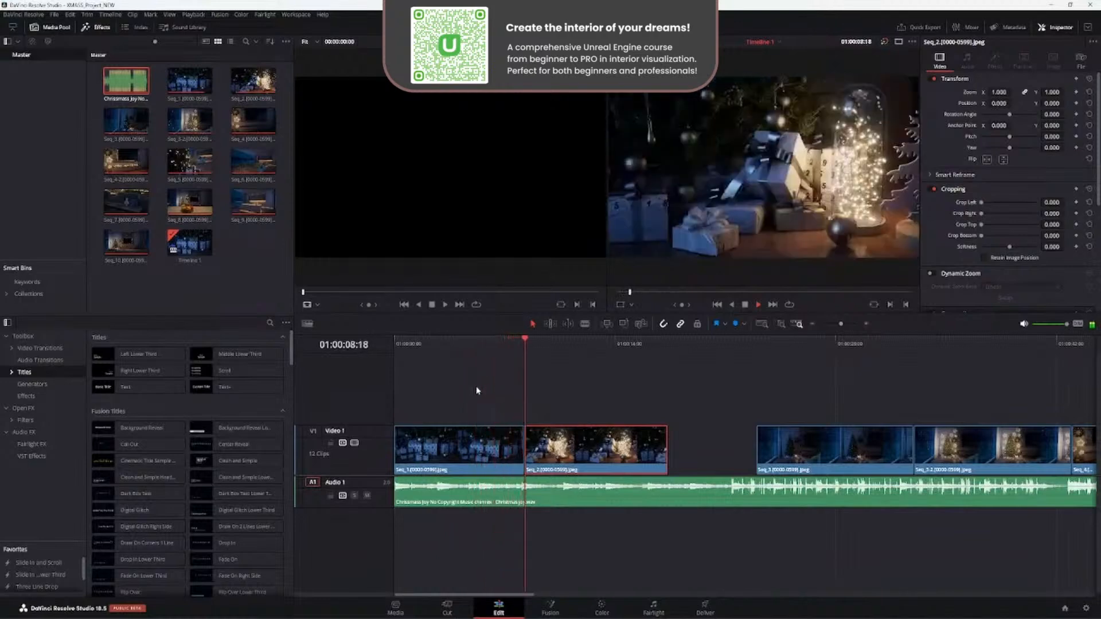
- Separate Seq_2 from Seq_1, return the playhead to the middle of Seq_1 and display the video transitions
{"action": "left_click_drag", "start_coordinate": [537, 449], "coordinate": [572, 448]}
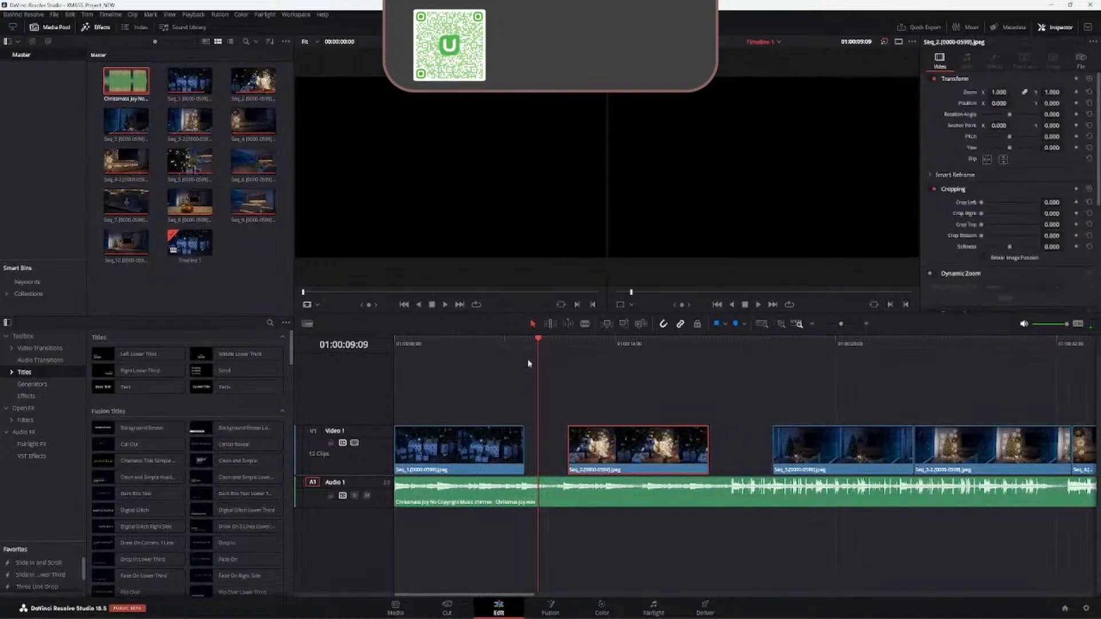
{"action": "left_click_drag", "start_coordinate": [538, 346], "coordinate": [459, 353]}
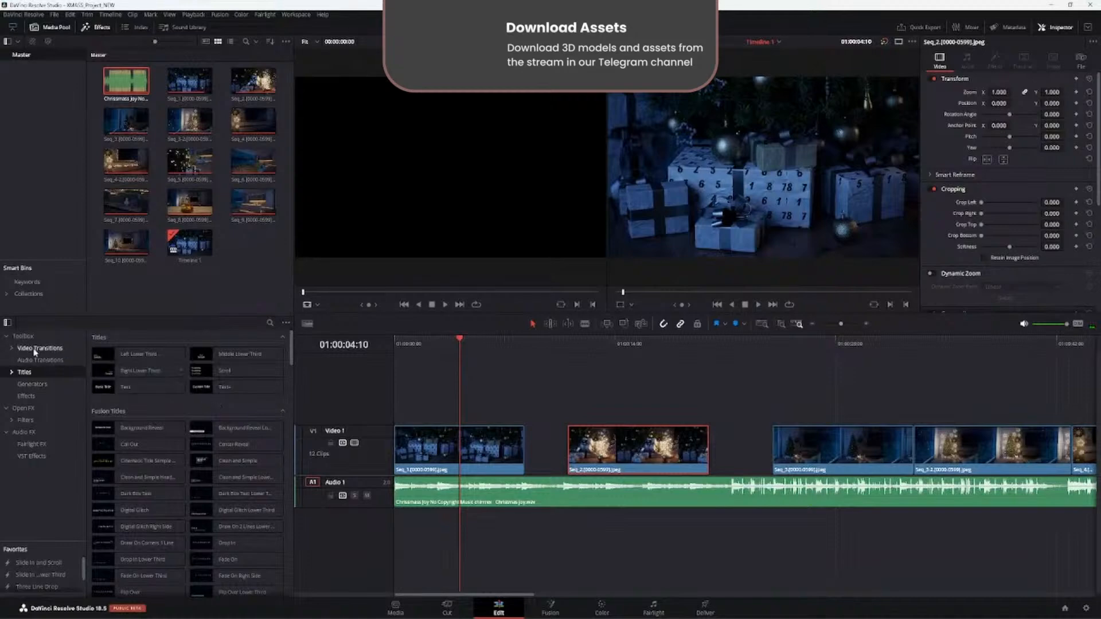
{"action": "left_click", "coordinate": [49, 348]}
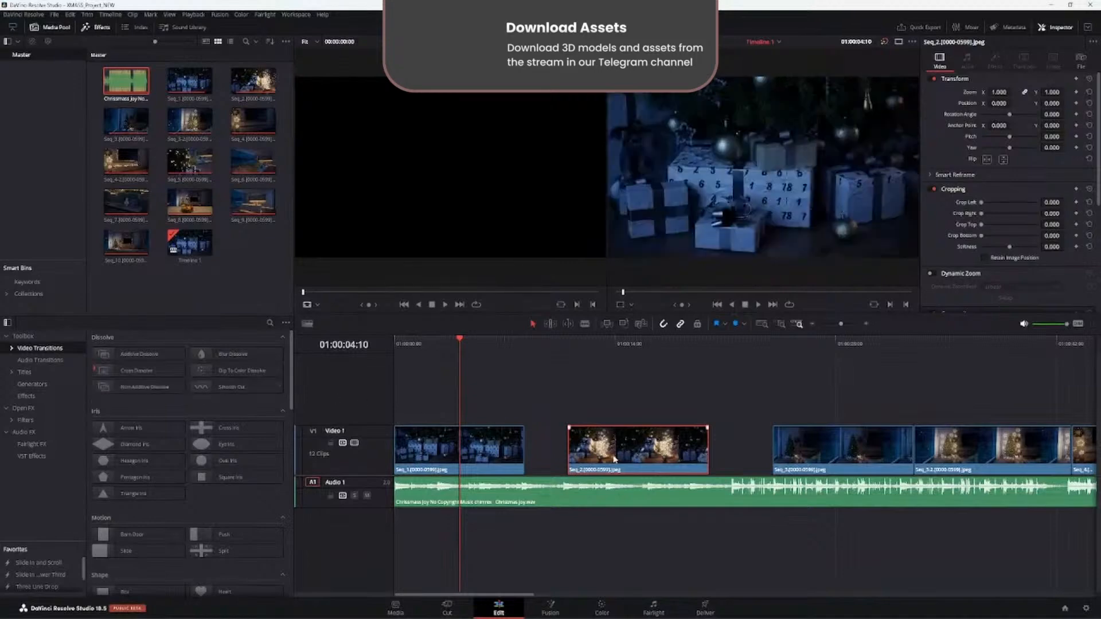
- Restore Seq_1 to its full 10-second length and place Seq_2 directly after it
{"action": "left_click_drag", "start_coordinate": [614, 459], "coordinate": [571, 459]}
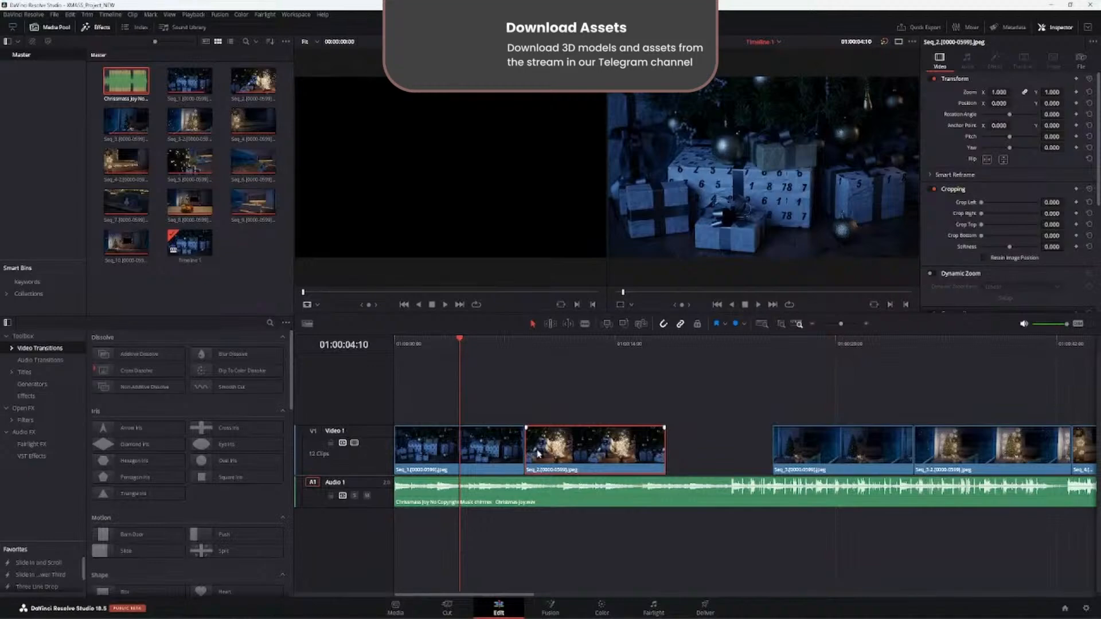
{"action": "left_click_drag", "start_coordinate": [539, 455], "coordinate": [603, 448]}
{"action": "left_click_drag", "start_coordinate": [520, 450], "coordinate": [549, 449]}
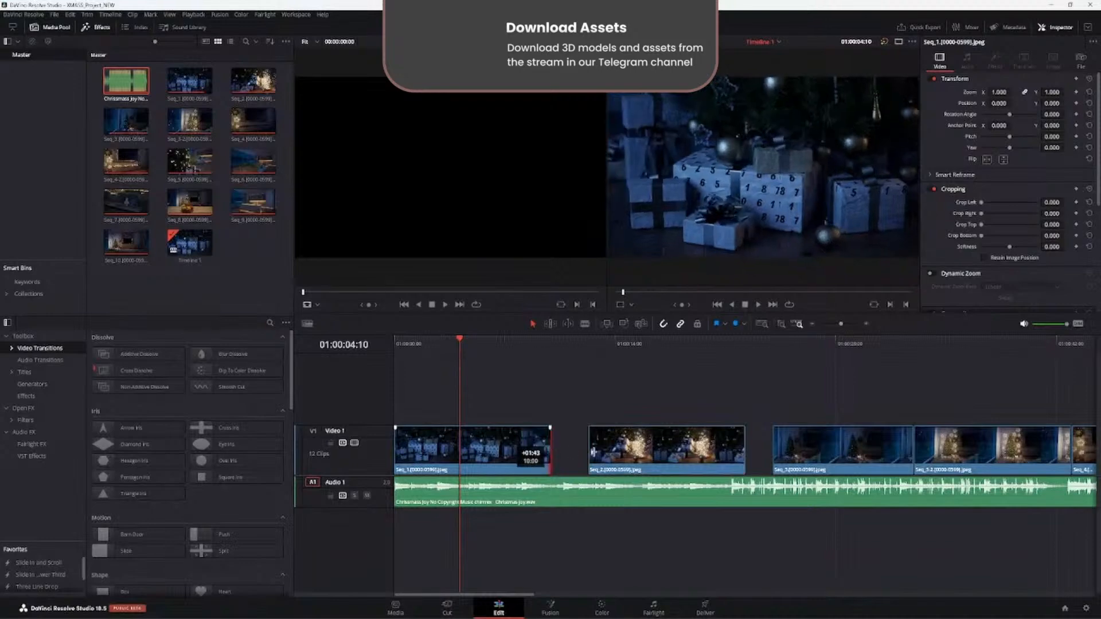
{"action": "left_click_drag", "start_coordinate": [616, 450], "coordinate": [578, 451]}
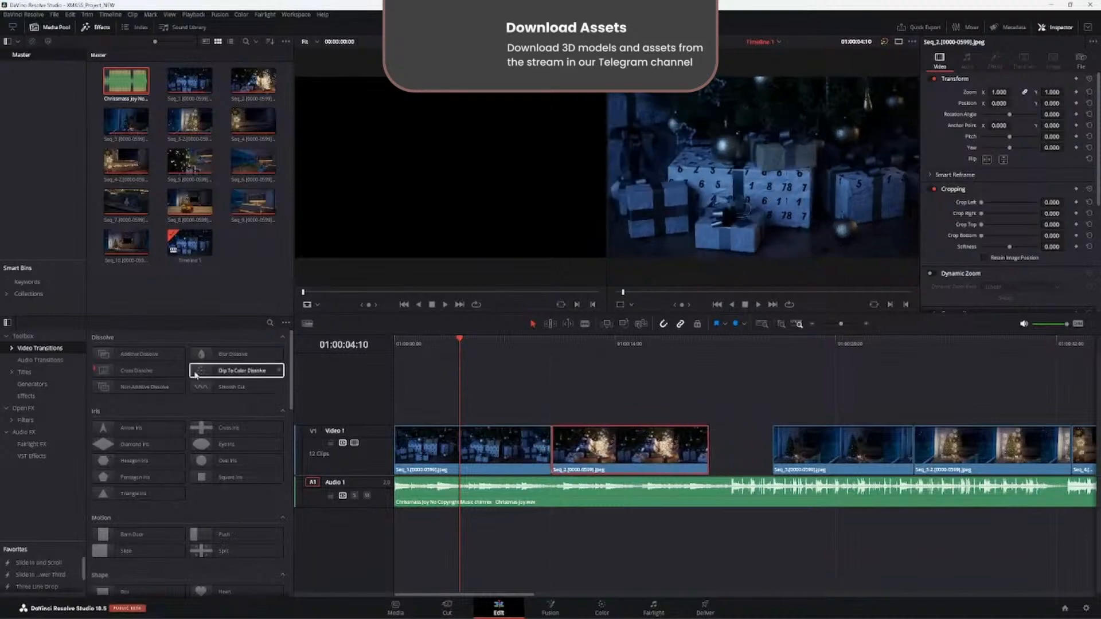
- Trim the end of Seq_1, join Seq_2 to it and apply a Blur Dissolve transition at their cut
{"action": "left_click_drag", "start_coordinate": [195, 376], "coordinate": [557, 443]}
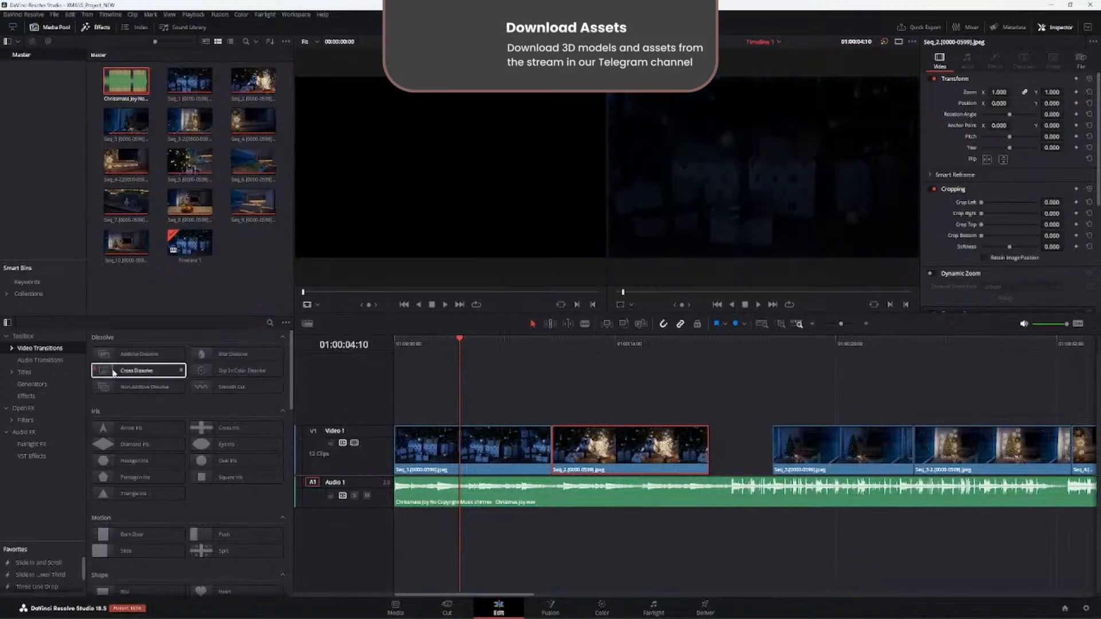
{"action": "left_click_drag", "start_coordinate": [224, 355], "coordinate": [279, 366]}
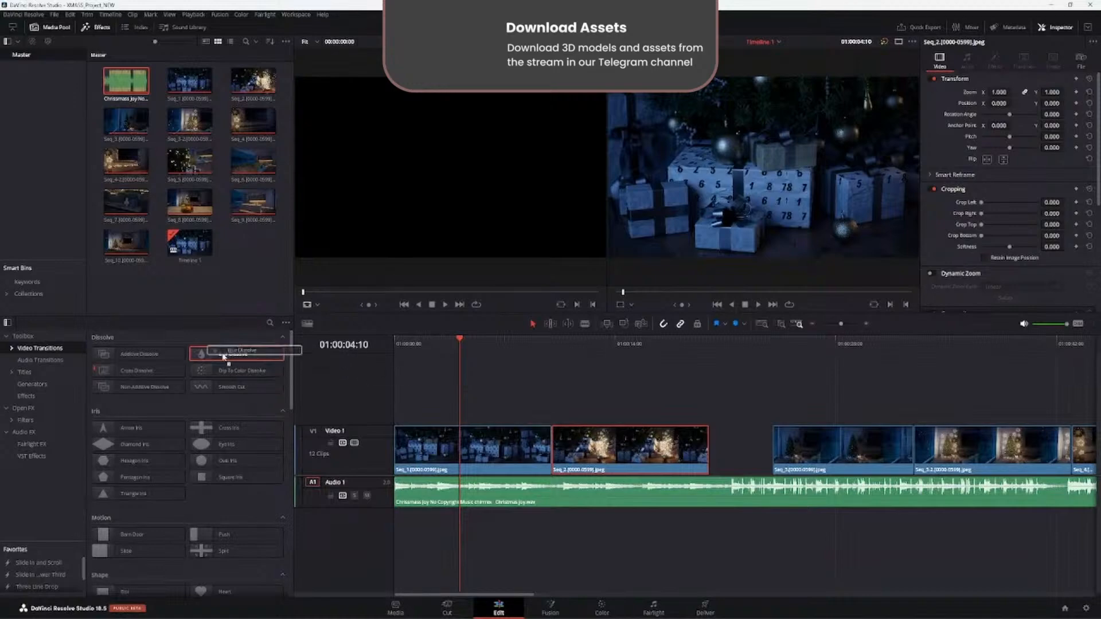
{"action": "left_click_drag", "start_coordinate": [555, 446], "coordinate": [524, 453]}
{"action": "left_click_drag", "start_coordinate": [617, 454], "coordinate": [572, 453]}
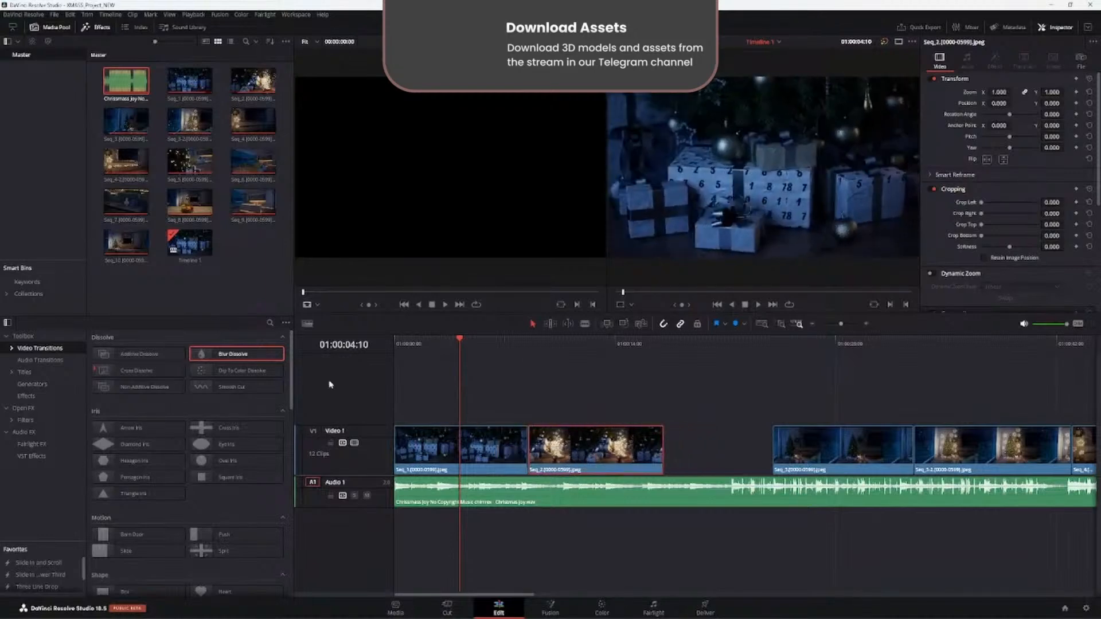
{"action": "left_click_drag", "start_coordinate": [235, 353], "coordinate": [520, 469]}
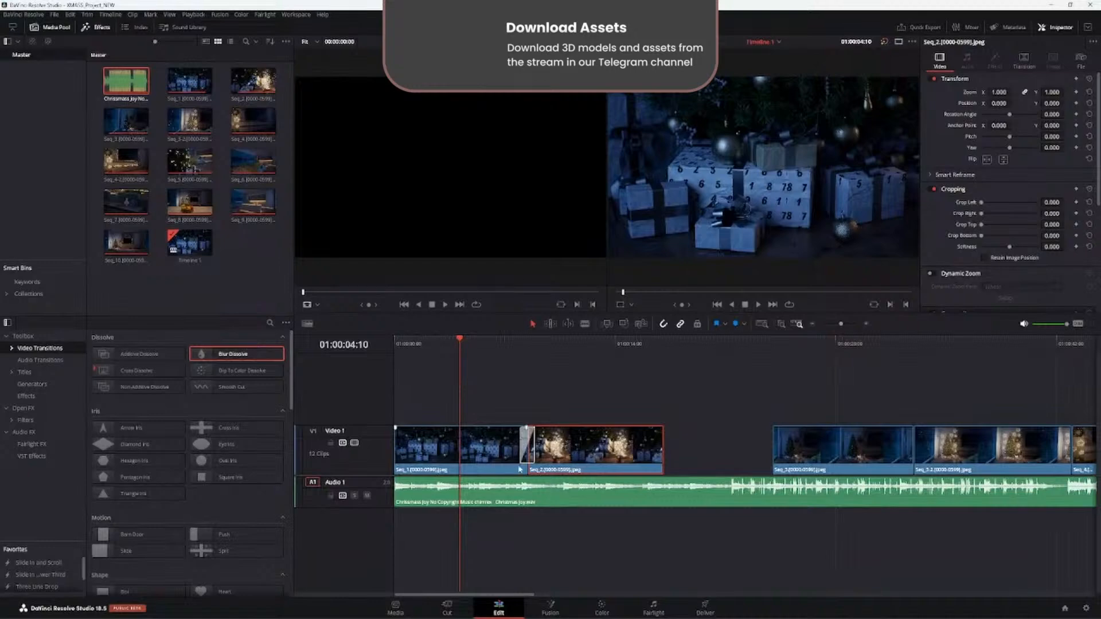
- Play back the Blur Dissolve transition between Seq_1 and Seq_2 to review it
{"action": "key", "text": "space"}
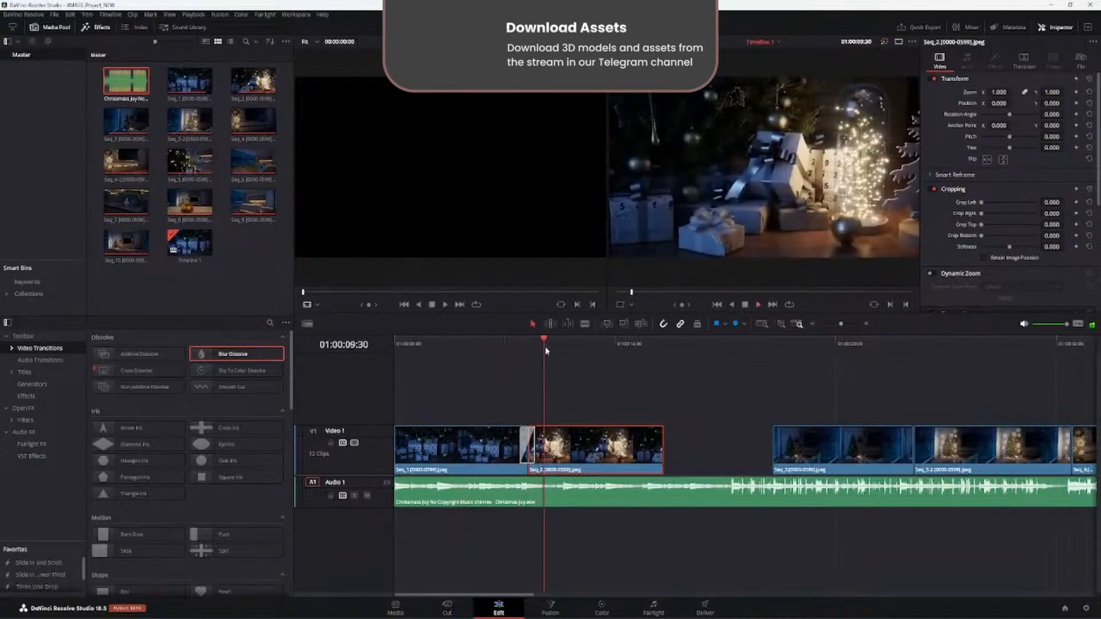
{"action": "left_click_drag", "start_coordinate": [509, 343], "coordinate": [498, 348]}
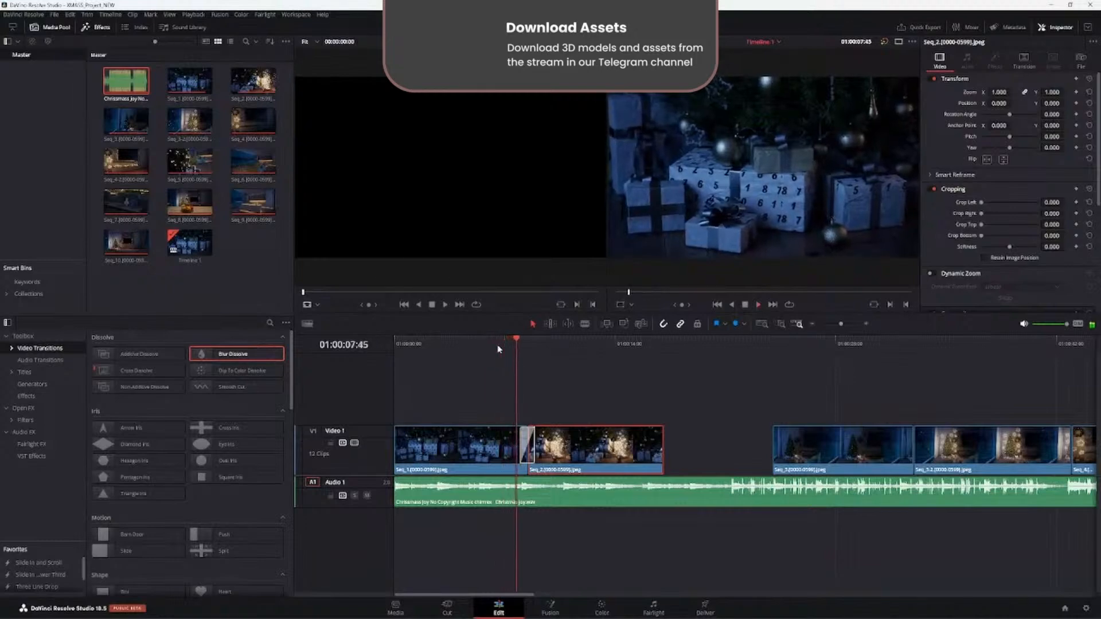
{"action": "key", "text": "space"}
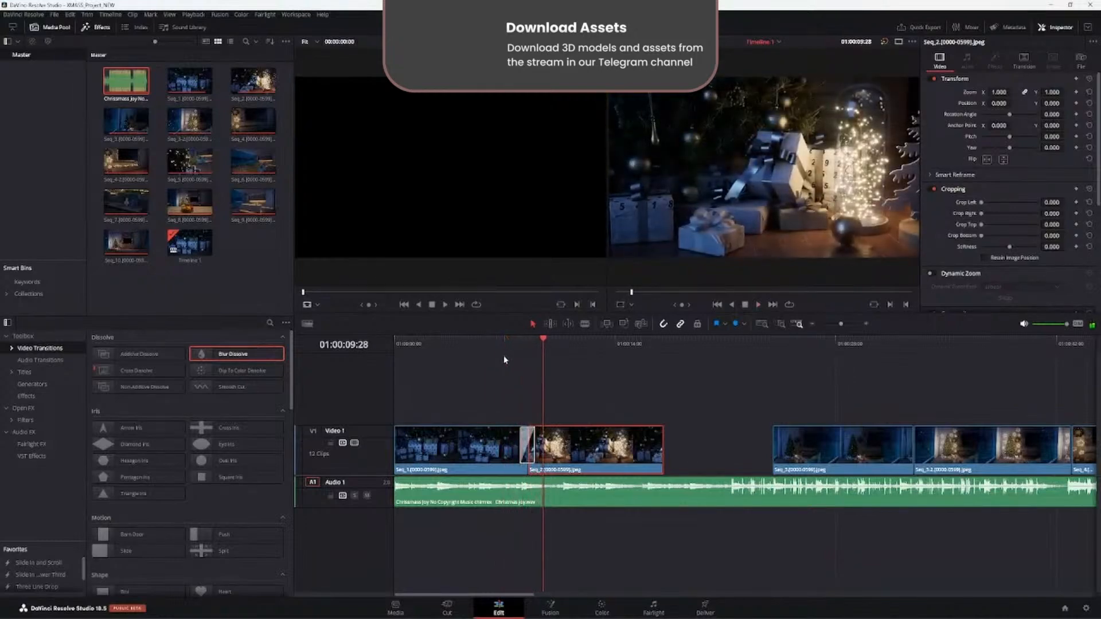
- Undo the Blur Dissolve transition and the preceding trims and moves of Seq_1 and Seq_2
{"action": "key", "text": "ctrl+z"}
{"action": "key", "text": "ctrl+z"}
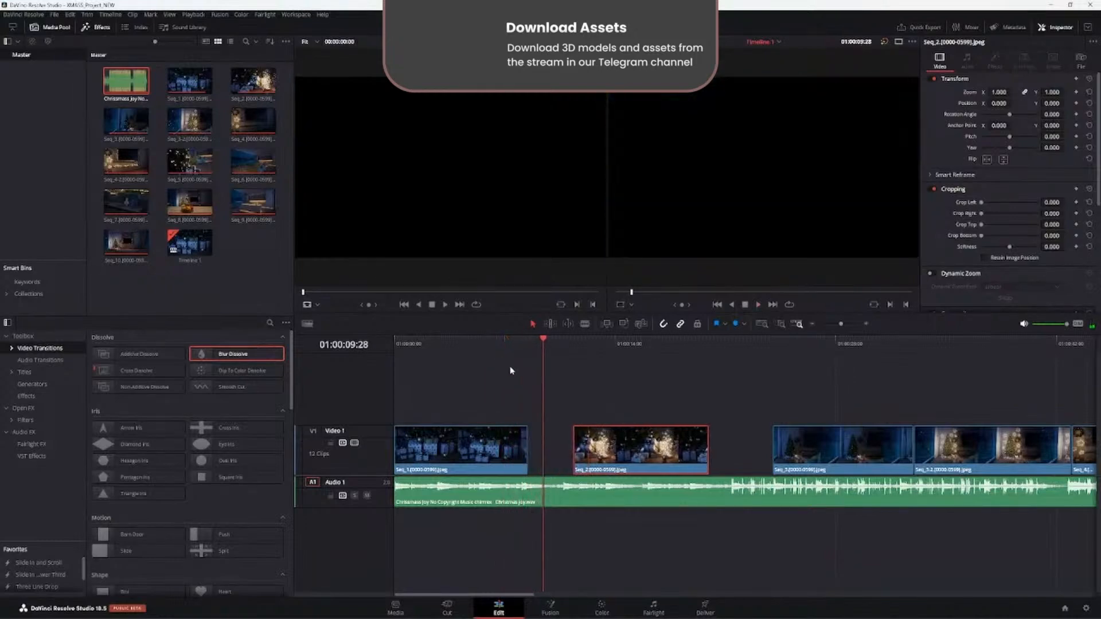
{"action": "key", "text": "ctrl+z"}
{"action": "key", "text": "ctrl+z"}
{"action": "key", "text": "ctrl+z"}
{"action": "key", "text": "ctrl+z"}
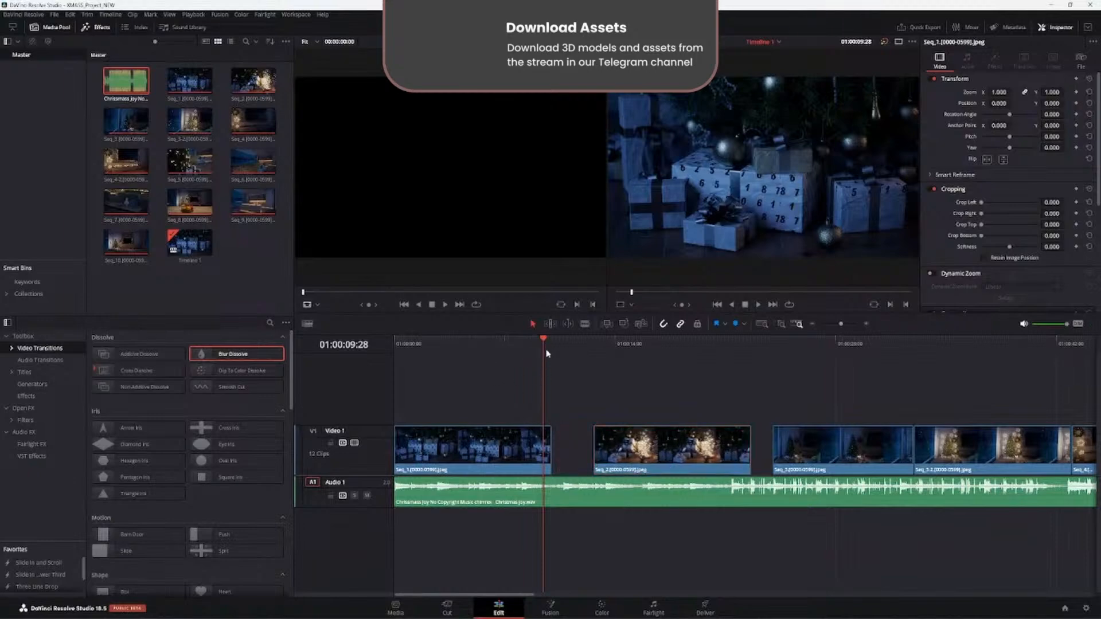
- Shorten Seq_1 to about 8 seconds, trim the start of Seq_2 and position the playhead before their cut
{"action": "left_click_drag", "start_coordinate": [546, 354], "coordinate": [512, 355]}
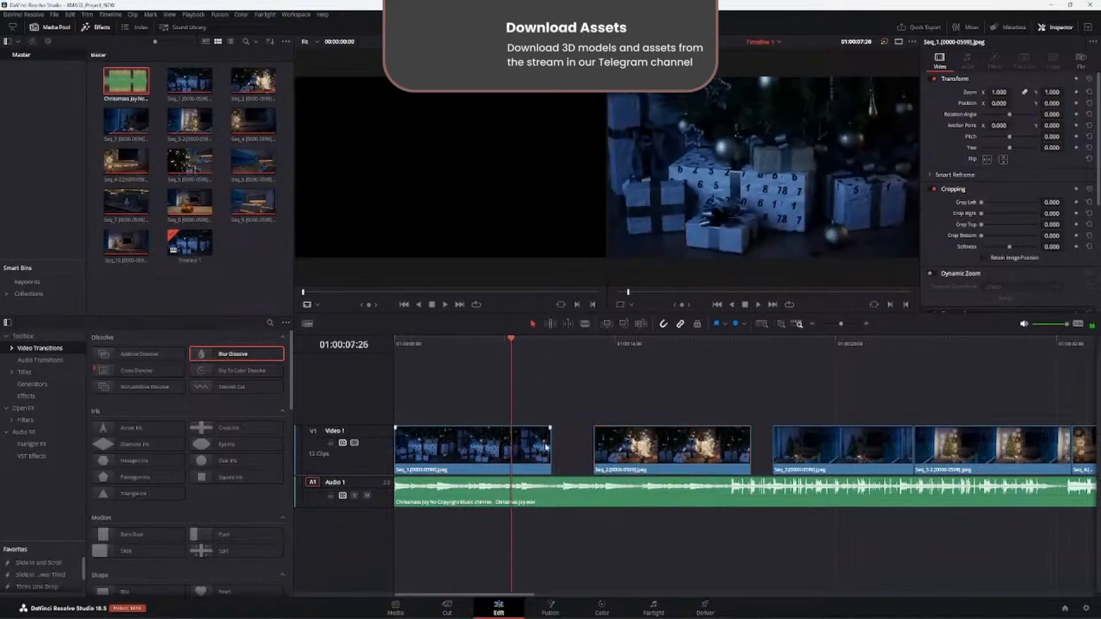
{"action": "left_click_drag", "start_coordinate": [546, 448], "coordinate": [524, 450]}
{"action": "left_click_drag", "start_coordinate": [624, 453], "coordinate": [550, 446]}
{"action": "left_click", "coordinate": [503, 343]}
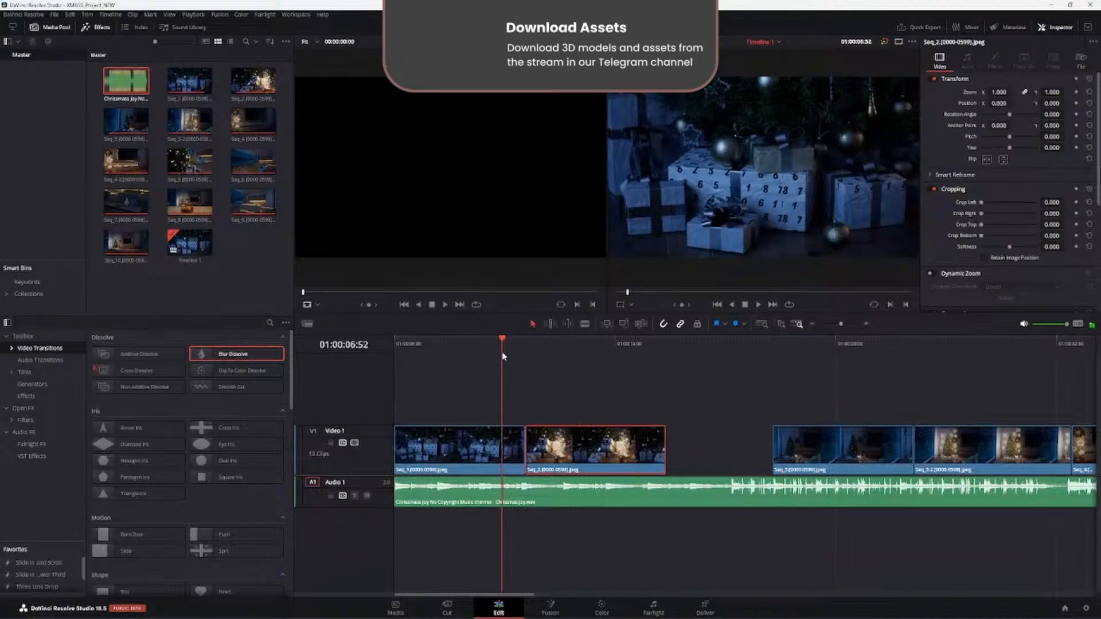
- Undo the last move of Seq_2, snap it back against the end of Seq_1 and play across the cut
{"action": "left_click", "coordinate": [522, 441]}
{"action": "key", "text": "ctrl+z"}
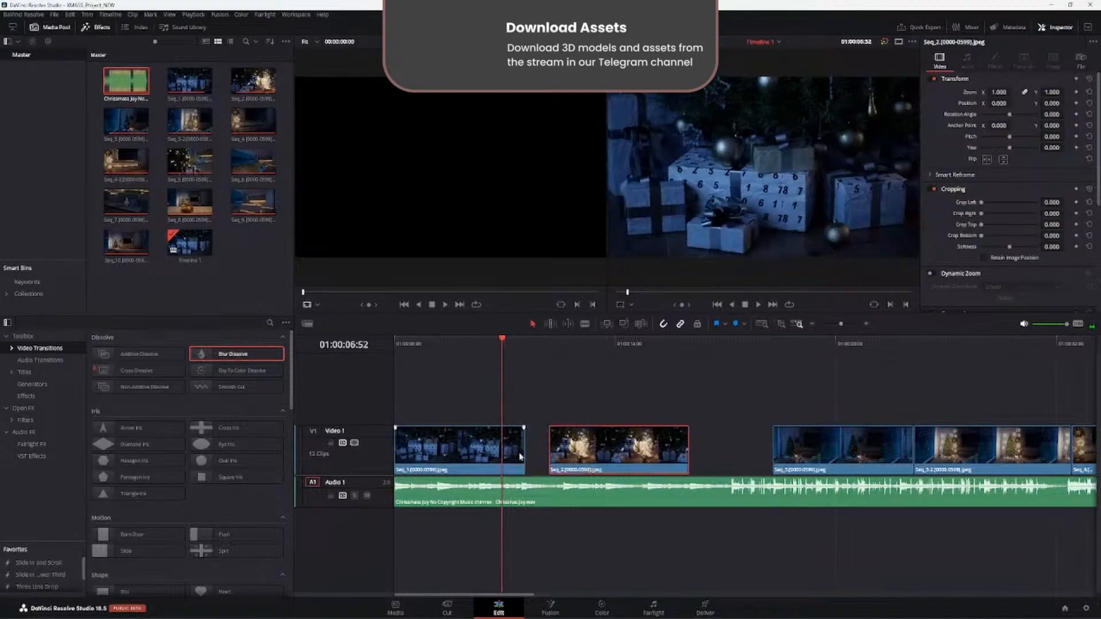
{"action": "left_click_drag", "start_coordinate": [523, 452], "coordinate": [561, 461]}
{"action": "left_click", "coordinate": [577, 461]}
{"action": "key", "text": "space"}
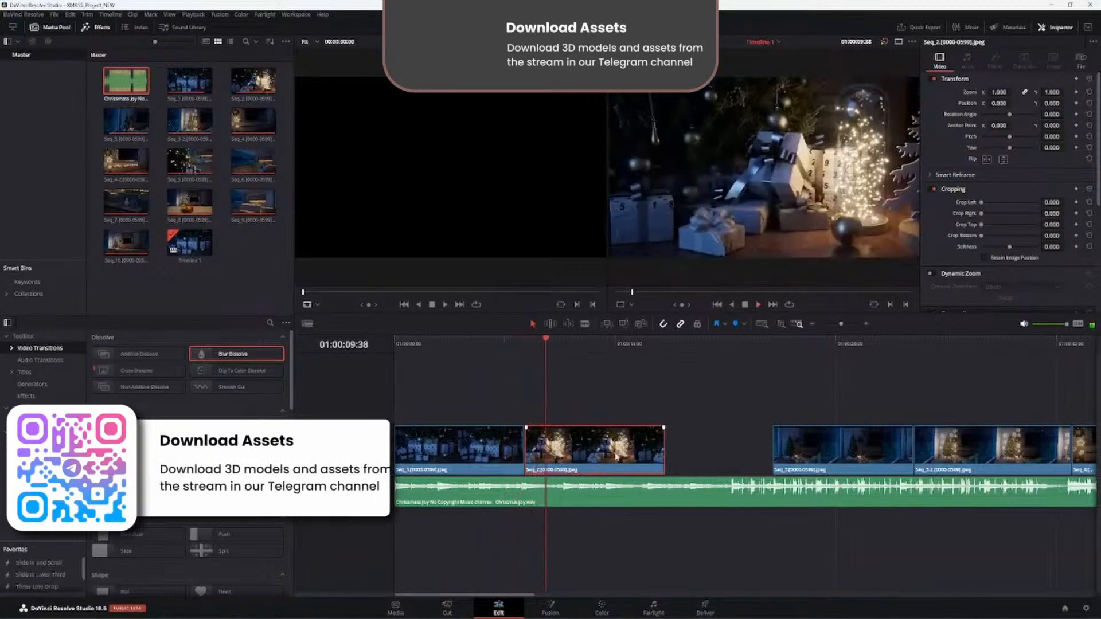
{"action": "scroll", "coordinate": [674, 462], "scroll_direction": "down", "scroll_amount": 2, "text": "alt"}
{"action": "scroll", "coordinate": [678, 461], "scroll_direction": "up", "scroll_amount": 3, "text": "alt"}
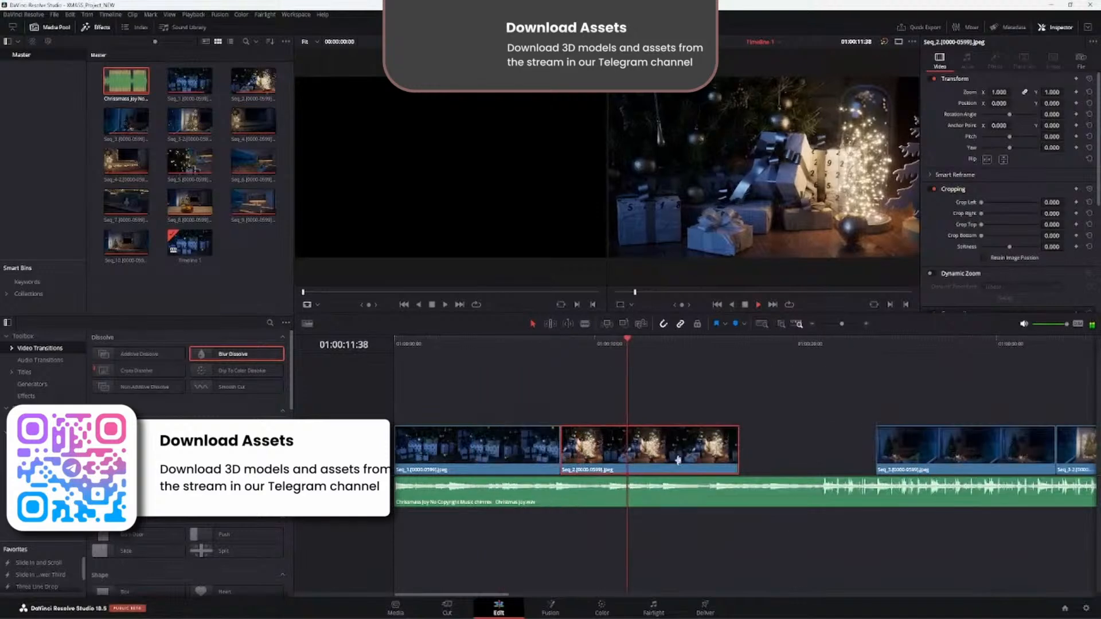
- Move Seq_2 onto a second video track above Seq_1 so that it starts at 01:00:03:55
{"action": "scroll", "coordinate": [679, 463], "scroll_direction": "down", "scroll_amount": 4, "text": "alt"}
{"action": "scroll", "coordinate": [679, 463], "scroll_direction": "down", "scroll_amount": 2, "text": "alt"}
{"action": "scroll", "coordinate": [642, 461], "scroll_direction": "up", "scroll_amount": 5, "text": "alt"}
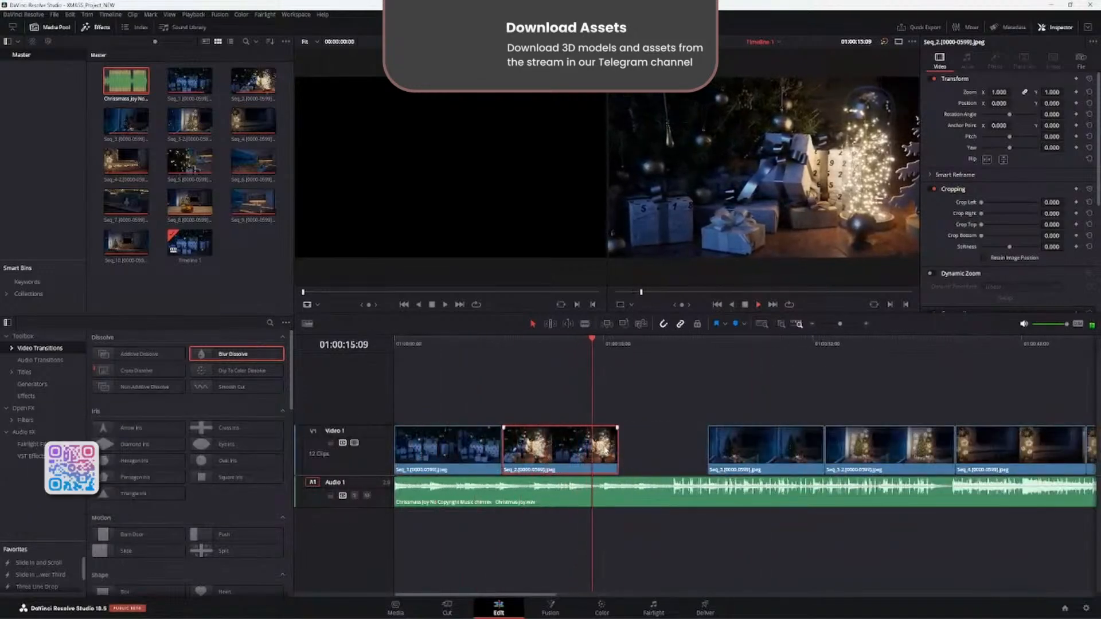
{"action": "scroll", "coordinate": [569, 427], "scroll_direction": "up", "scroll_amount": 2, "text": "alt"}
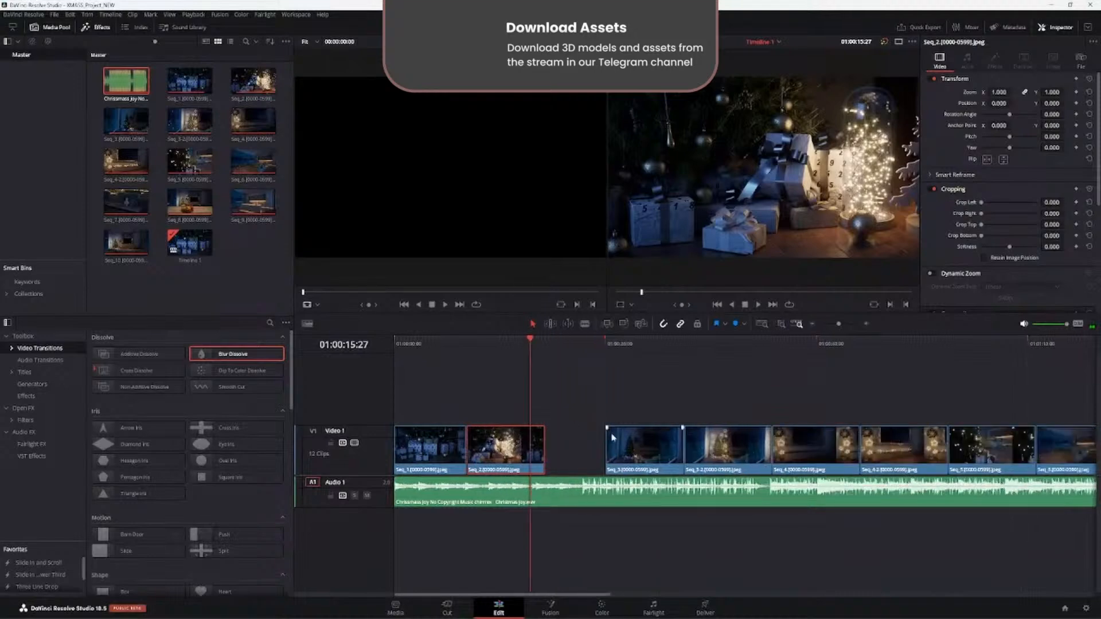
{"action": "left_click", "coordinate": [549, 434]}
{"action": "left_click_drag", "start_coordinate": [549, 434], "coordinate": [504, 384]}
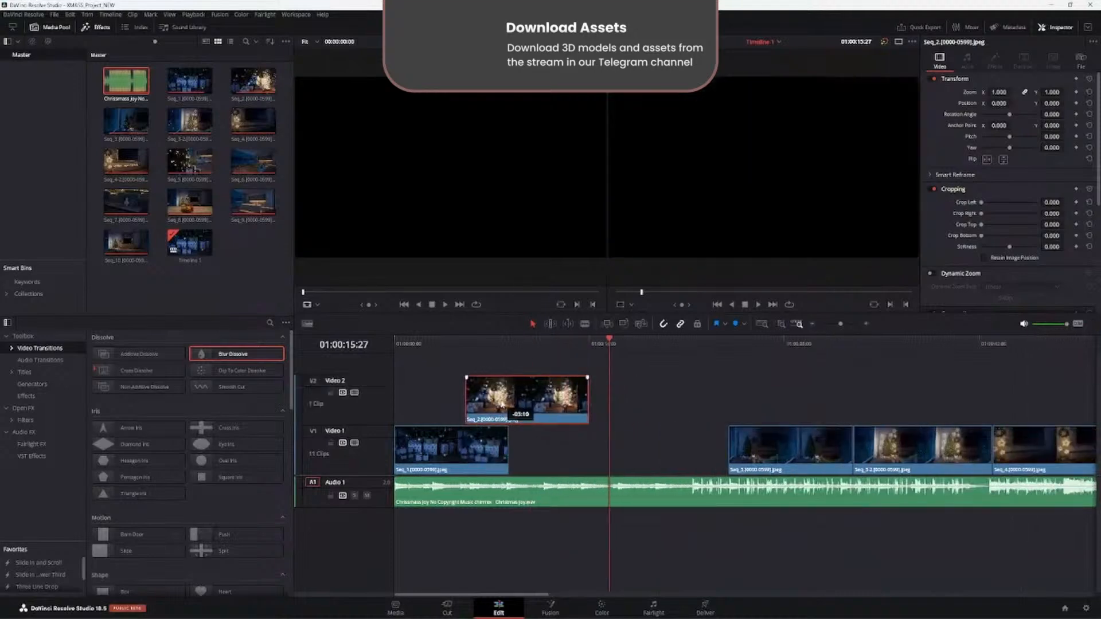
{"action": "left_click_drag", "start_coordinate": [568, 345], "coordinate": [449, 358]}
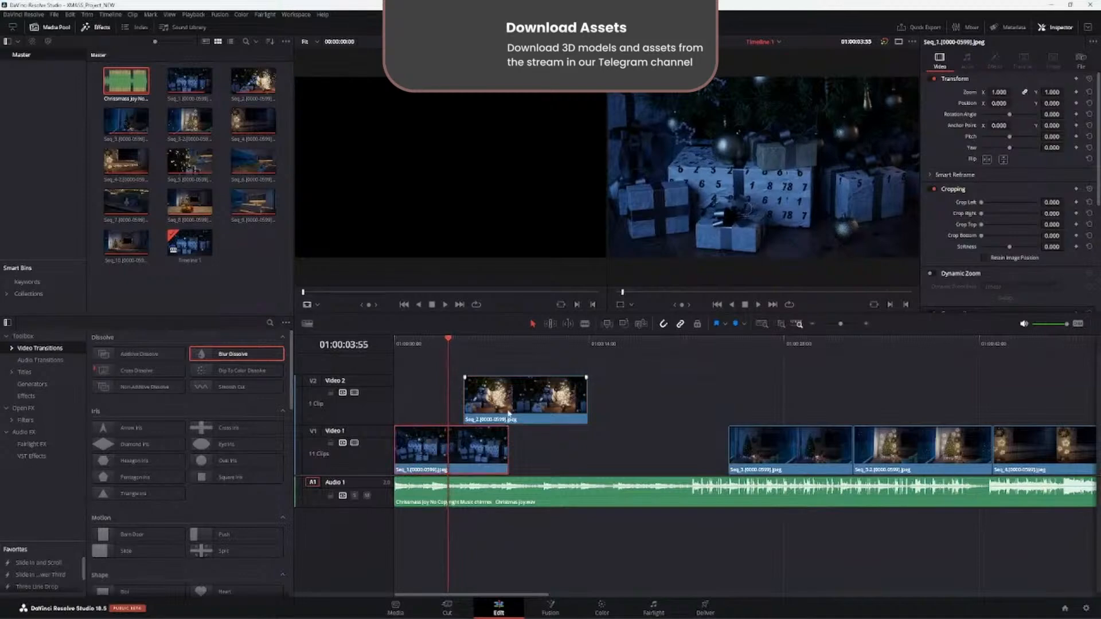
{"action": "mouse_move", "coordinate": [509, 413]}
{"action": "left_mouse_down"}
{"action": "mouse_move", "coordinate": [580, 457]}
{"action": "mouse_move", "coordinate": [572, 404]}
{"action": "mouse_move", "coordinate": [506, 402]}
{"action": "mouse_move", "coordinate": [505, 389]}
{"action": "mouse_move", "coordinate": [516, 401]}
{"action": "left_mouse_up"}
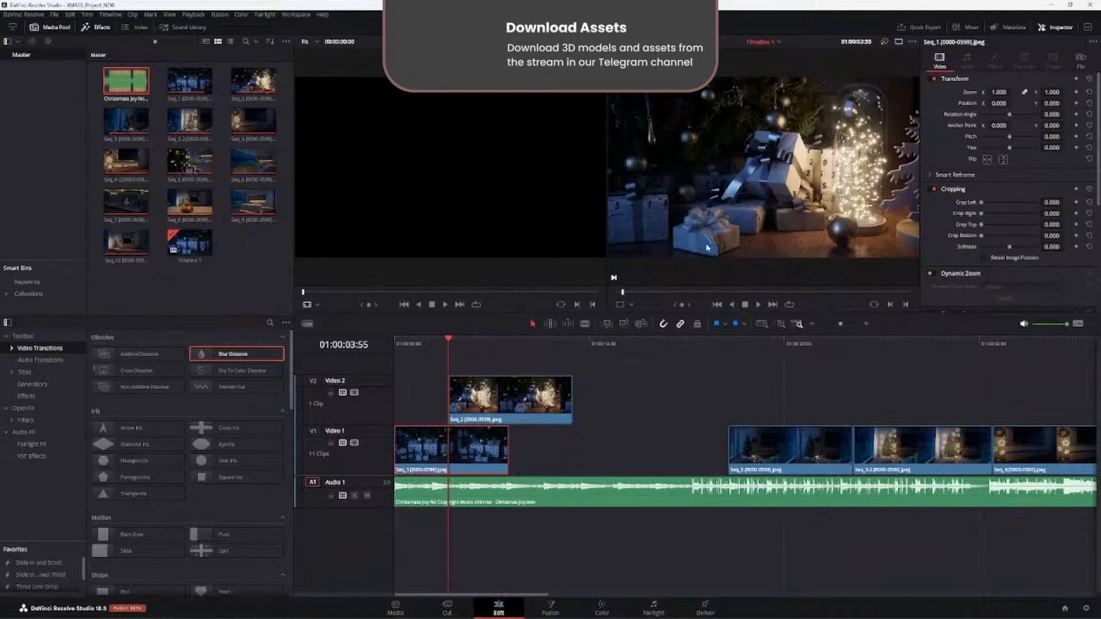
- Crop both sides of Seq_1 in the timeline viewer, by about 1439 on the left and 600 on the right
{"action": "left_click", "coordinate": [627, 305]}
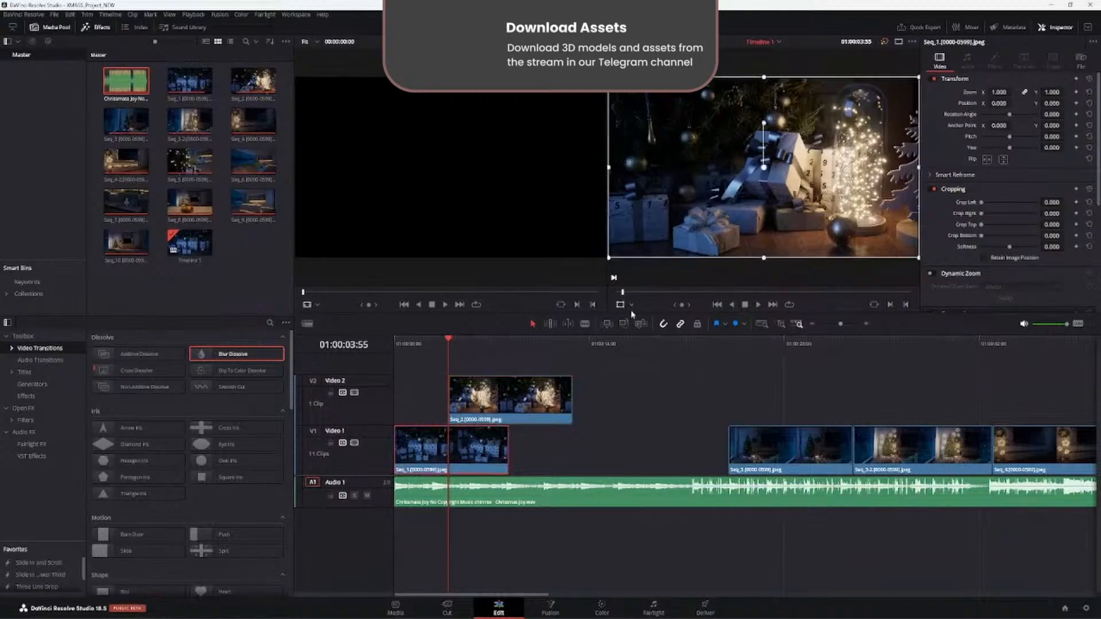
{"action": "left_click", "coordinate": [628, 307]}
{"action": "left_click", "coordinate": [632, 306]}
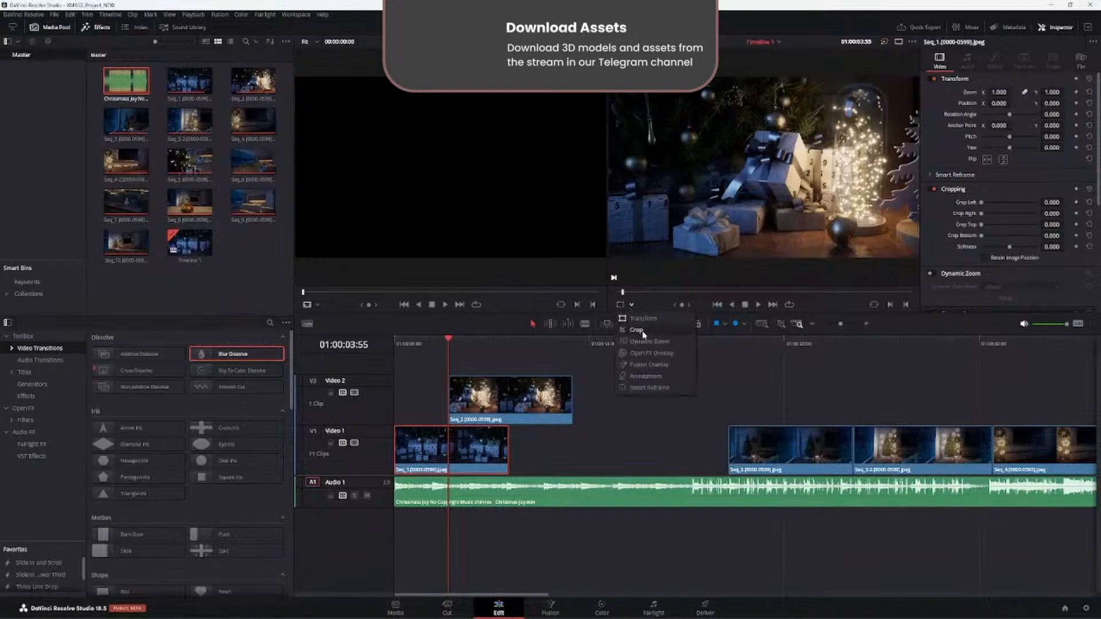
{"action": "left_click", "coordinate": [641, 333]}
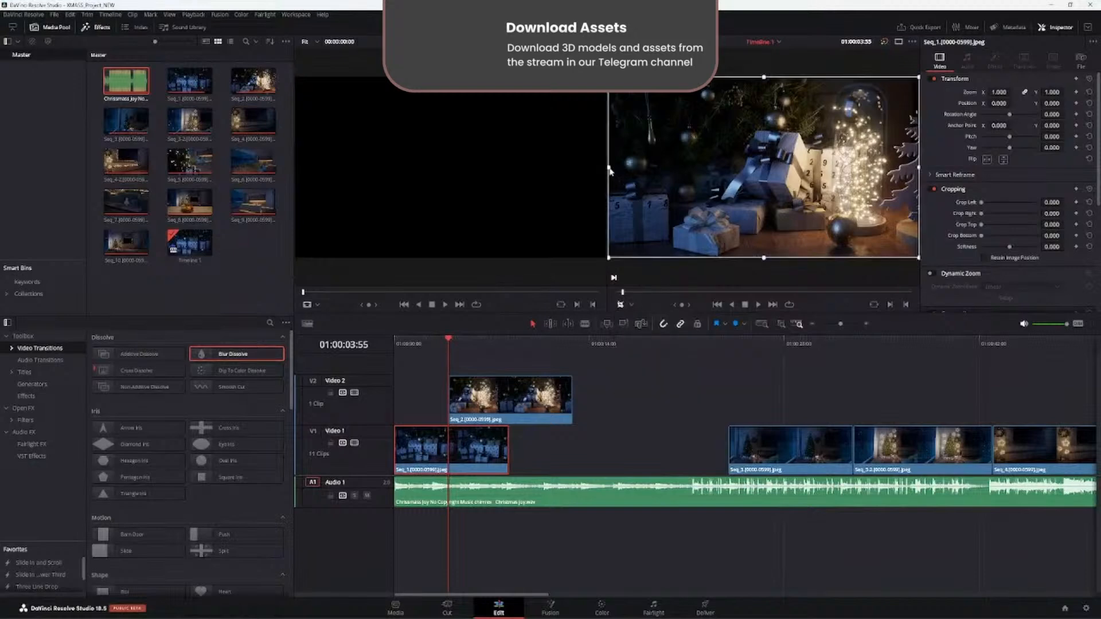
{"action": "left_click_drag", "start_coordinate": [610, 170], "coordinate": [717, 180]}
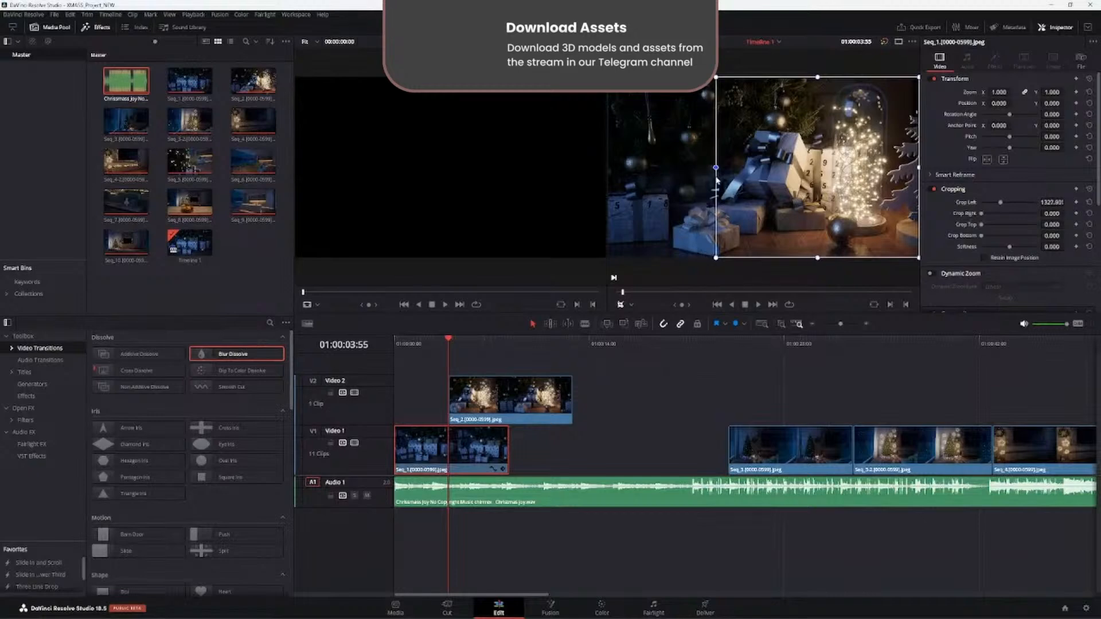
{"action": "left_click_drag", "start_coordinate": [450, 342], "coordinate": [426, 347]}
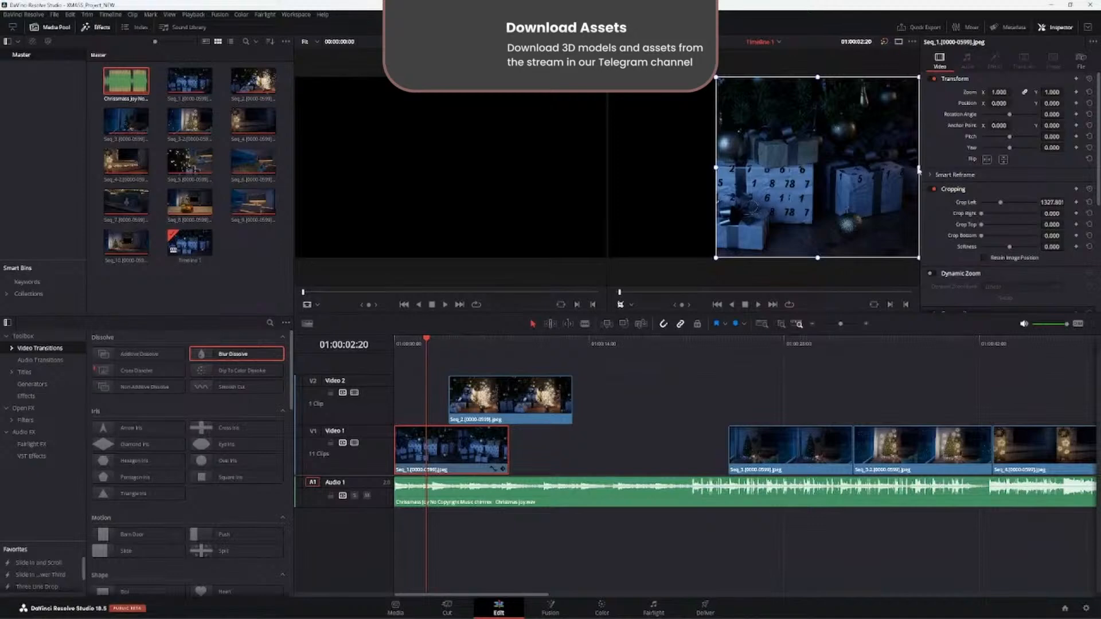
{"action": "left_click_drag", "start_coordinate": [919, 170], "coordinate": [842, 173]}
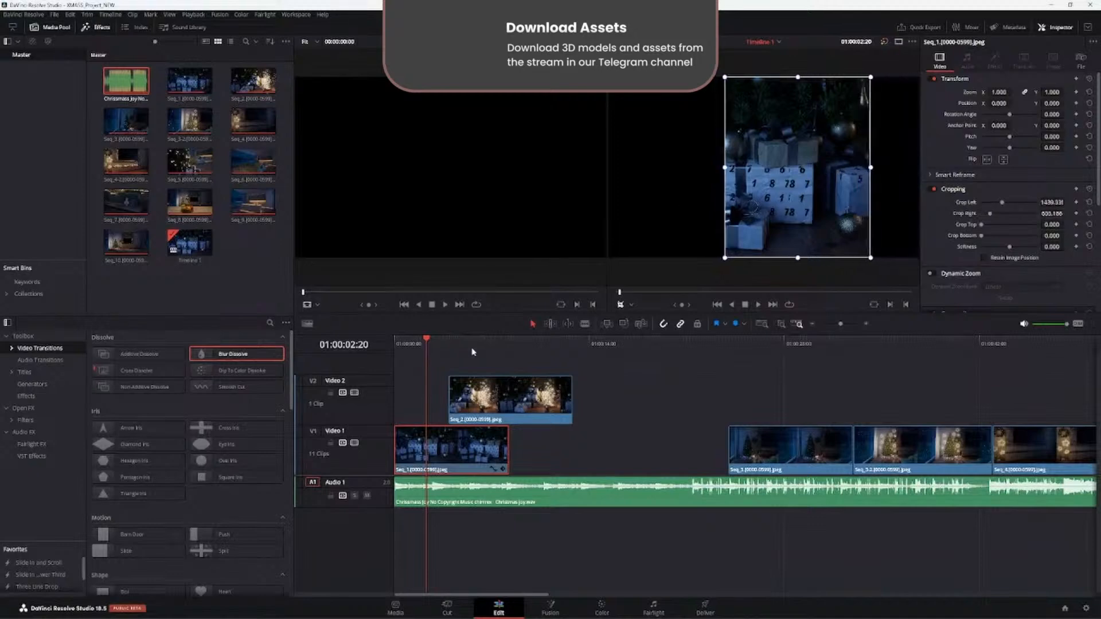
- Shift the cropped Seq_1 image with Transform to the frame's left edge, at about -1412.78 in Position X
{"action": "left_click", "coordinate": [619, 306]}
{"action": "left_click", "coordinate": [632, 305]}
{"action": "left_click", "coordinate": [643, 317]}
{"action": "left_click_drag", "start_coordinate": [784, 216], "coordinate": [657, 210]}
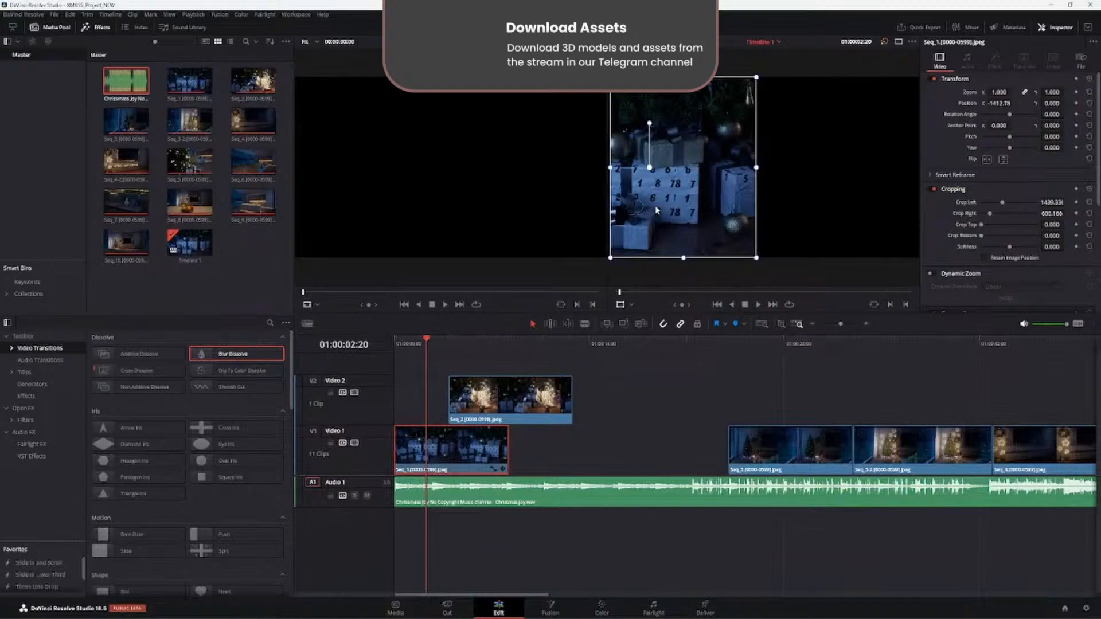
{"action": "left_click", "coordinate": [632, 305]}
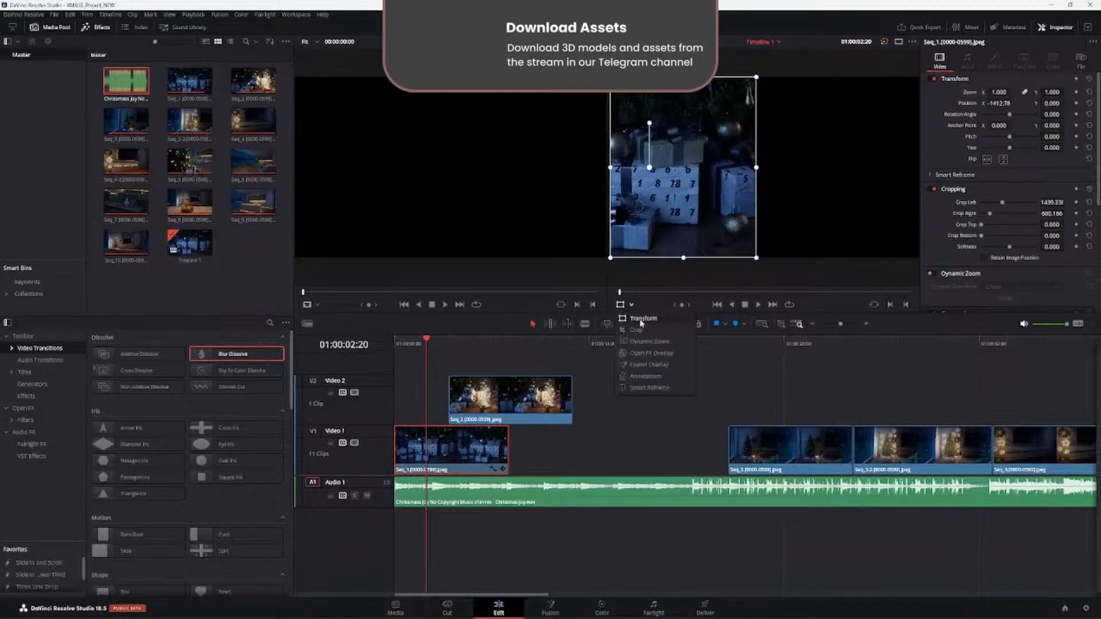
{"action": "left_click", "coordinate": [631, 306]}
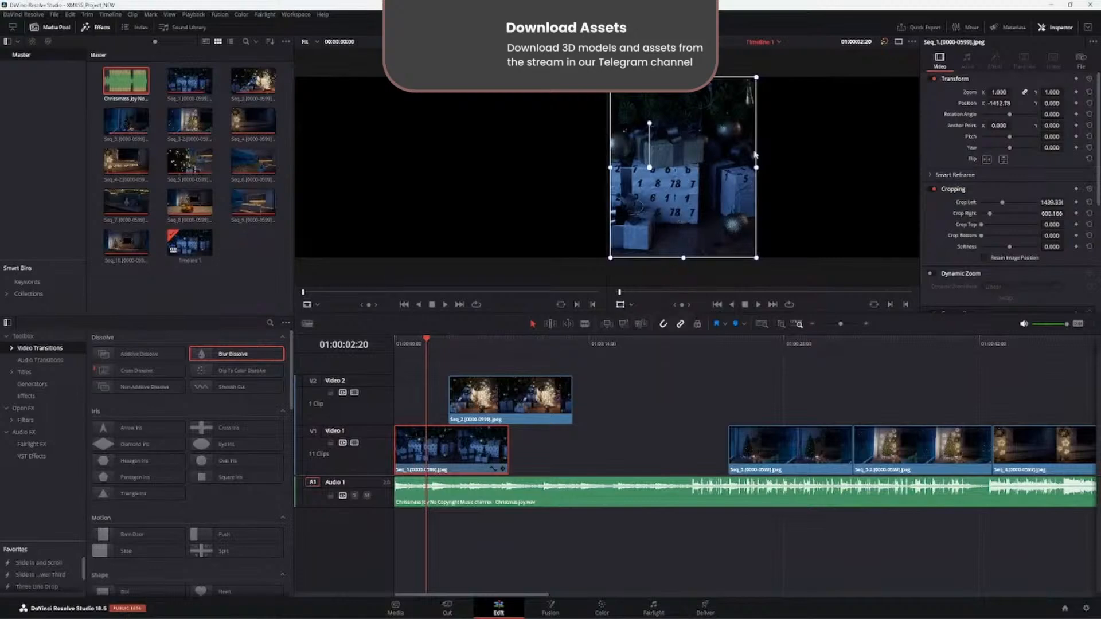
{"action": "left_click", "coordinate": [622, 306]}
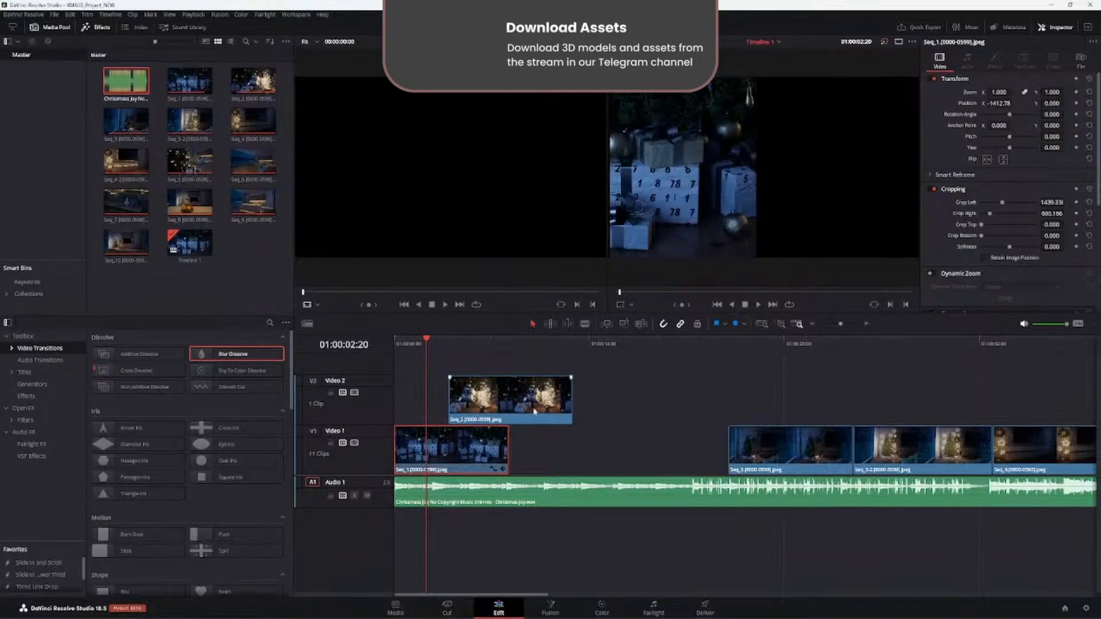
- Crop the left side of Seq_2 by about 1890 at 01:00:07:19 so Seq_1 shows beside it
{"action": "left_click", "coordinate": [535, 411]}
{"action": "left_click", "coordinate": [496, 346]}
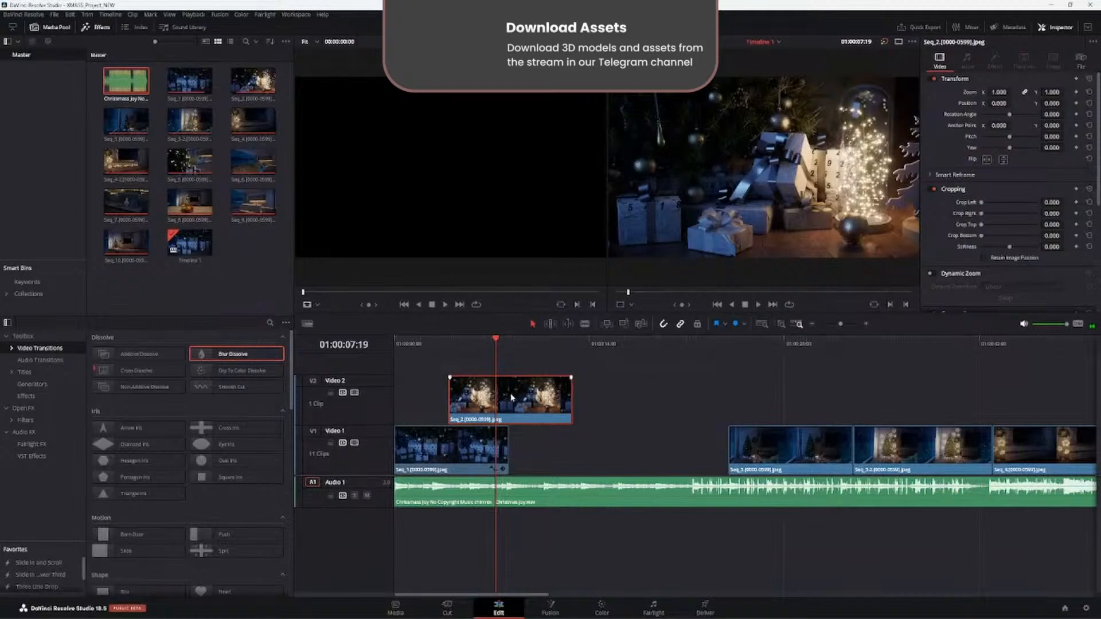
{"action": "left_click", "coordinate": [624, 304]}
{"action": "left_click", "coordinate": [638, 331]}
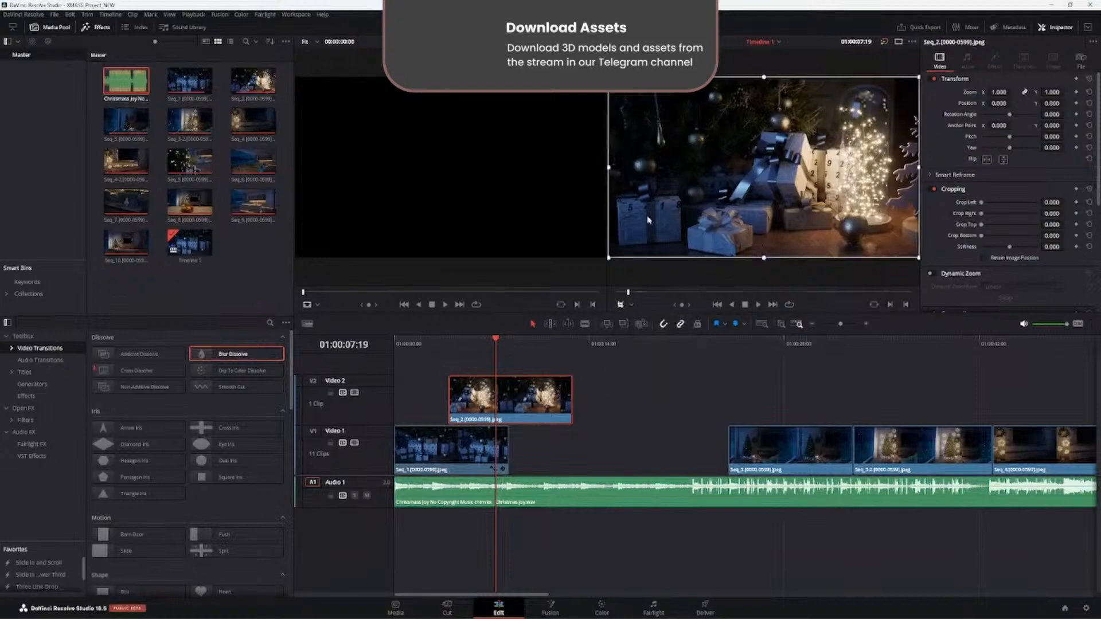
{"action": "left_click", "coordinate": [607, 168]}
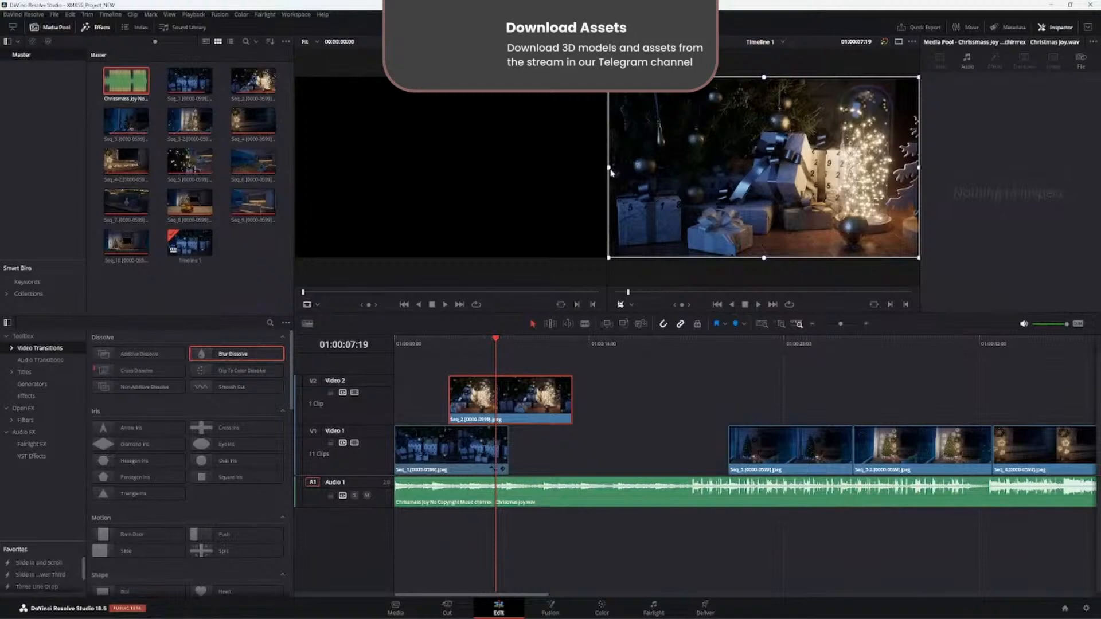
{"action": "left_click_drag", "start_coordinate": [611, 171], "coordinate": [762, 214]}
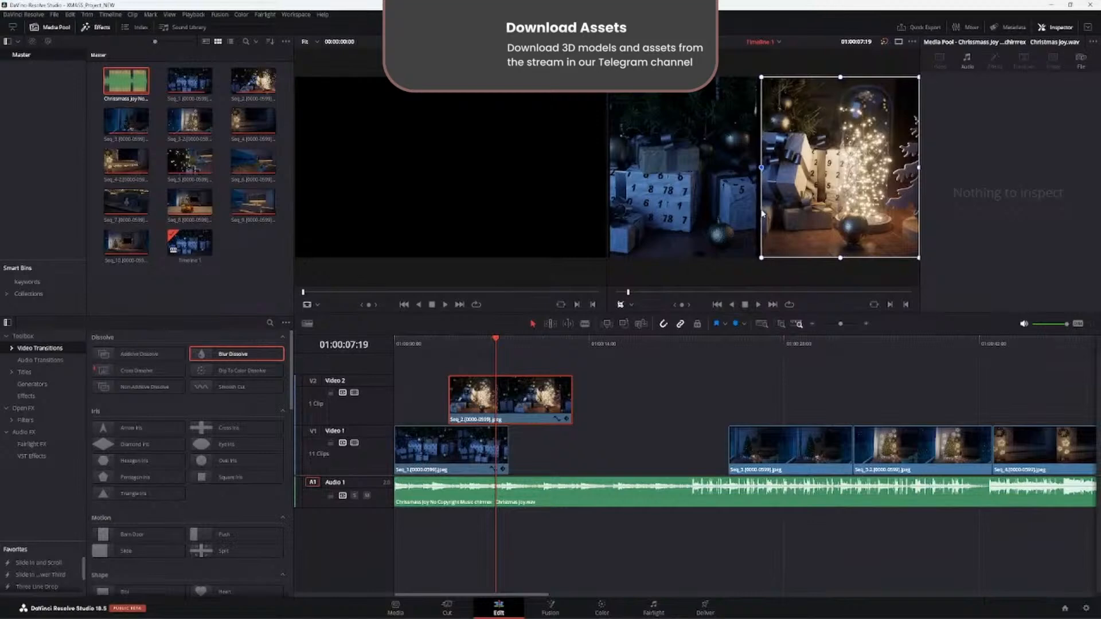
{"action": "left_click", "coordinate": [621, 305]}
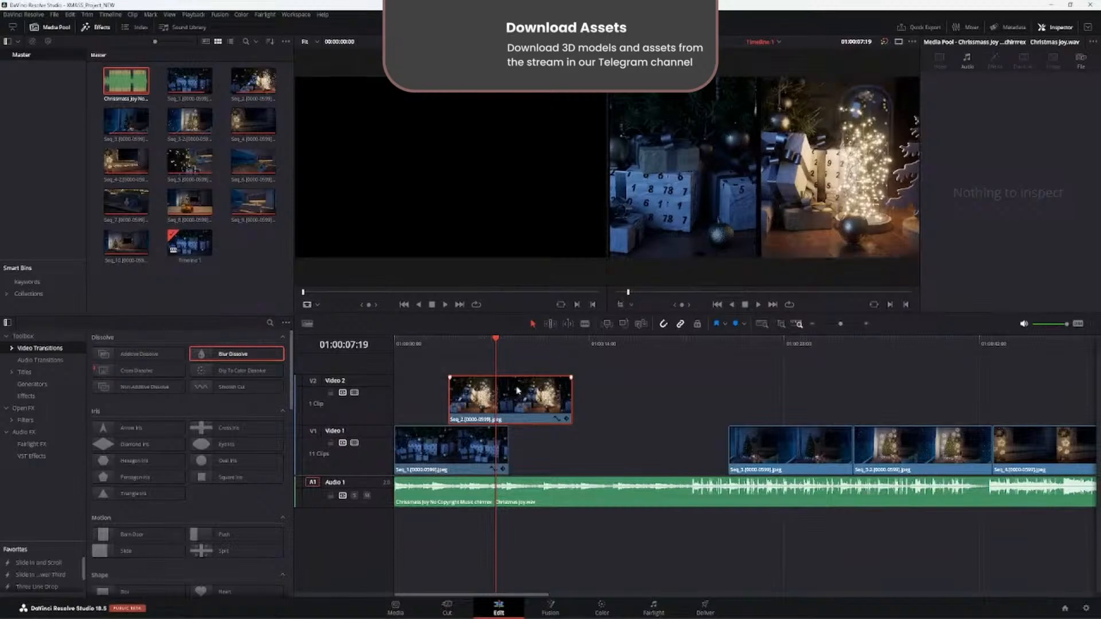
- Play the split-screen section from the timeline start and move Seq_2 earlier on Video 2 so it overlaps more of Seq_1
{"action": "left_click_drag", "start_coordinate": [497, 353], "coordinate": [395, 369]}
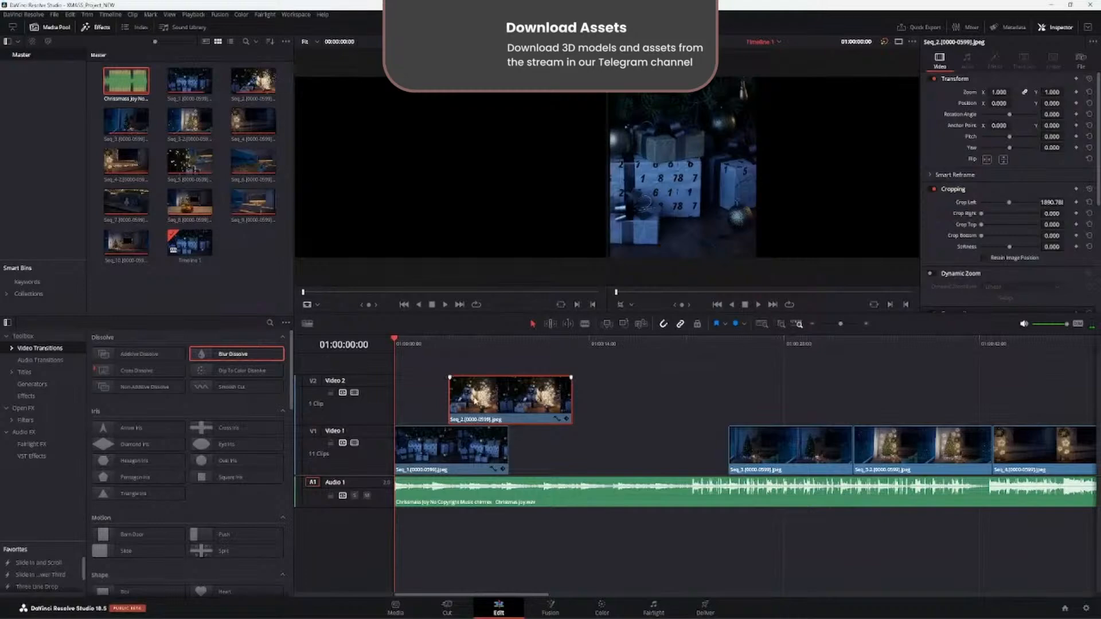
{"action": "key", "text": "space"}
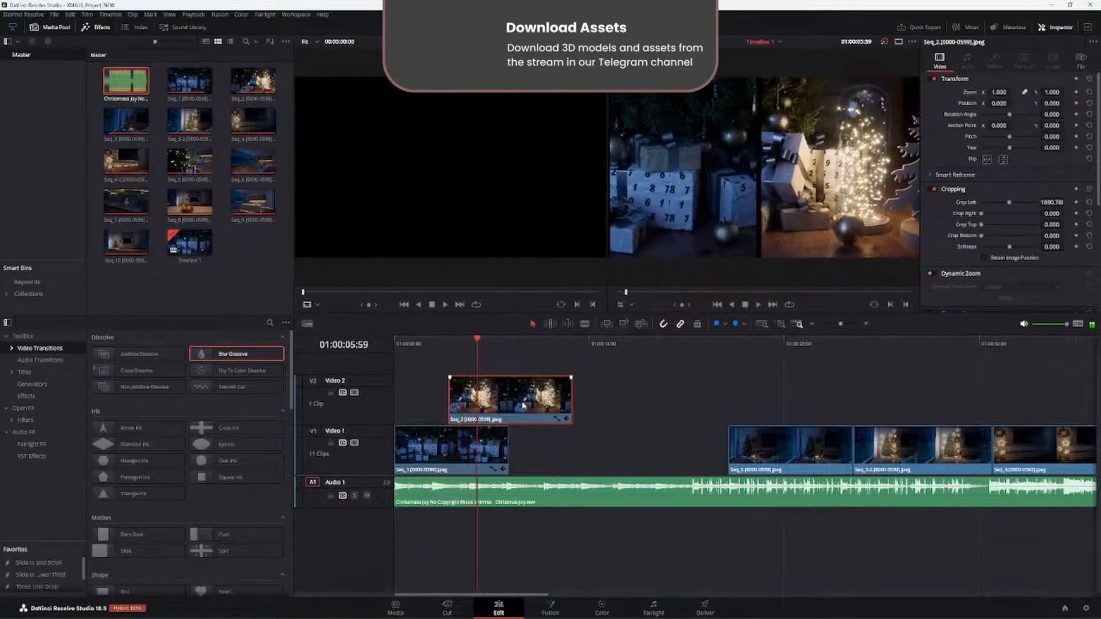
{"action": "left_click_drag", "start_coordinate": [495, 408], "coordinate": [475, 408]}
{"action": "key", "text": "Home"}
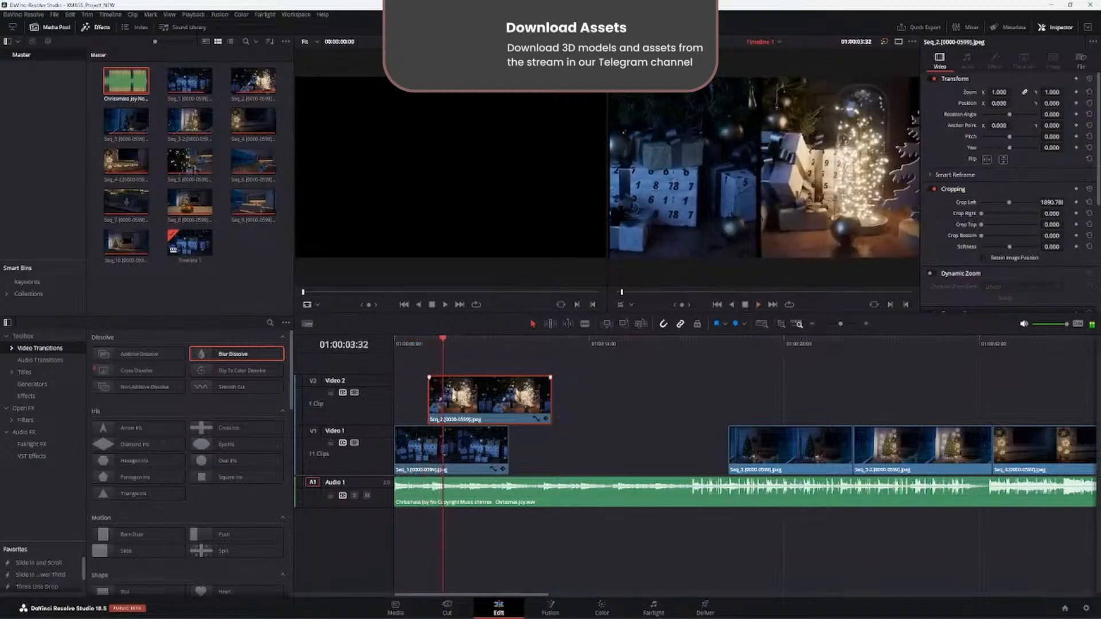
{"action": "left_click_drag", "start_coordinate": [489, 407], "coordinate": [473, 404]}
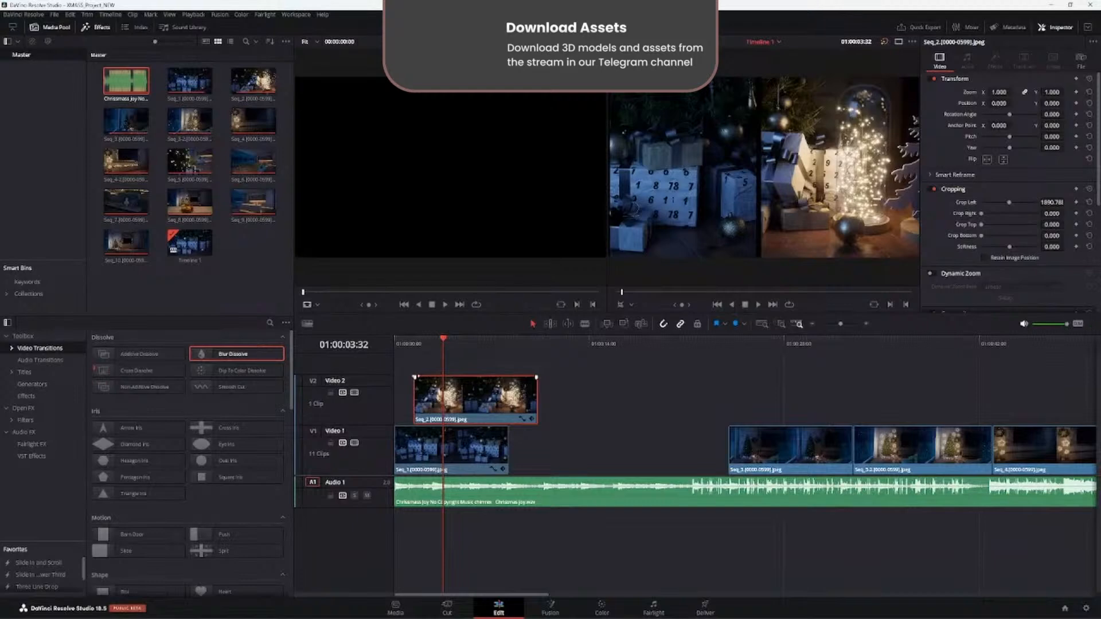
- Add short fade-ins and fade-outs to Seq_2 and Seq_1, and play them back from the timeline start
{"action": "left_click_drag", "start_coordinate": [415, 377], "coordinate": [431, 377]}
{"action": "left_click_drag", "start_coordinate": [537, 377], "coordinate": [519, 378]}
{"action": "left_click_drag", "start_coordinate": [396, 428], "coordinate": [408, 428]}
{"action": "left_click_drag", "start_coordinate": [438, 347], "coordinate": [376, 356]}
{"action": "key", "text": "space"}
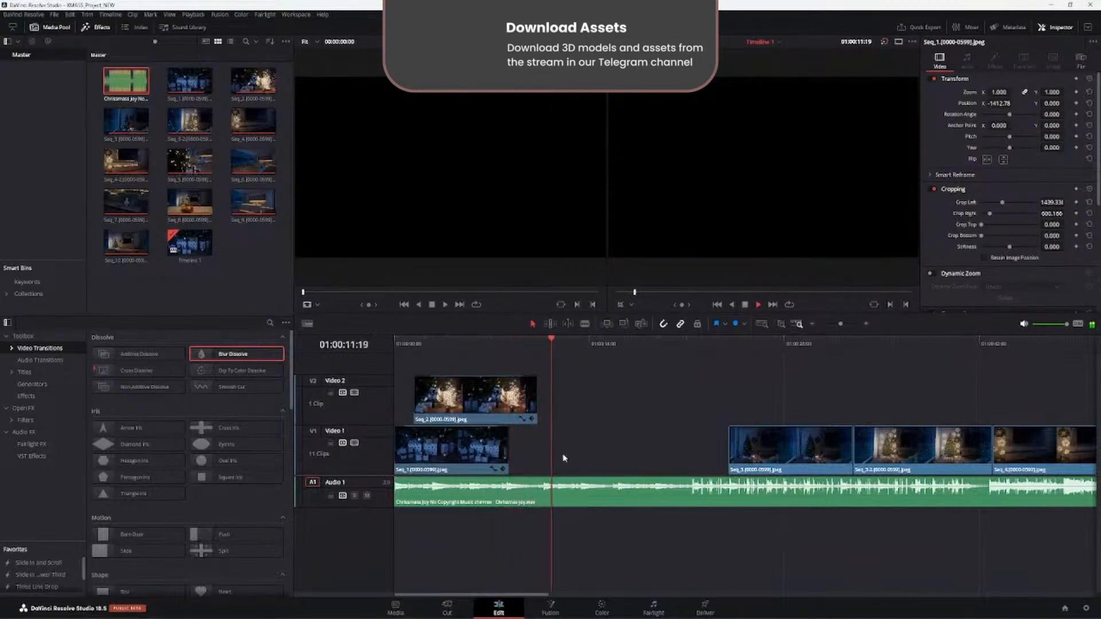
- Move Seq_2 back to Video 1 directly against the end of Seq_1 and play across their cut
{"action": "left_click_drag", "start_coordinate": [568, 402], "coordinate": [465, 460]}
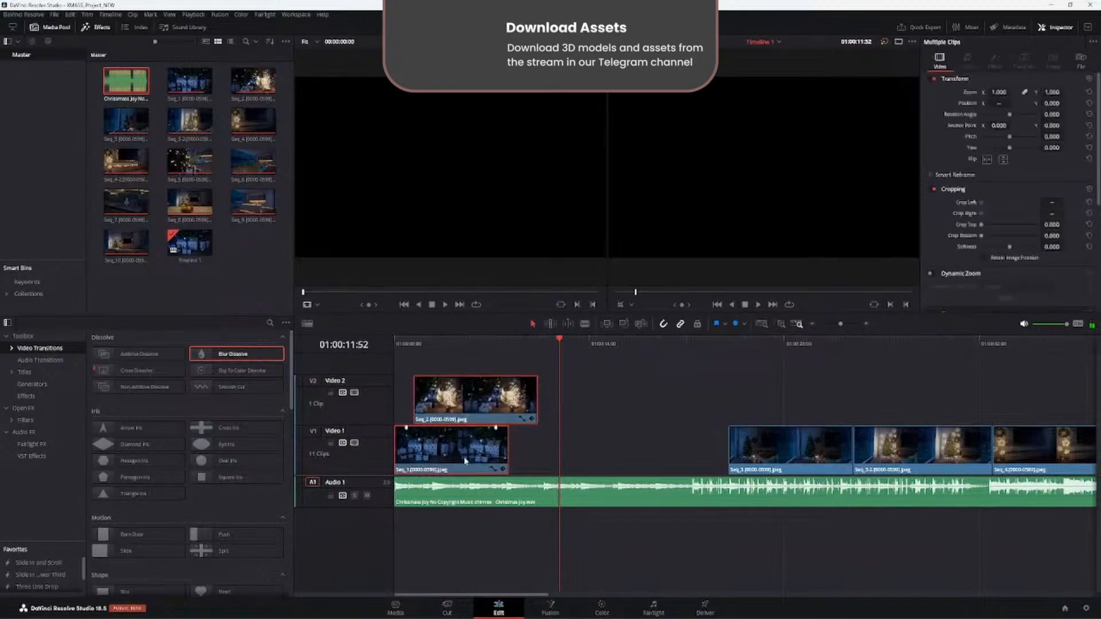
{"action": "left_click", "coordinate": [488, 403]}
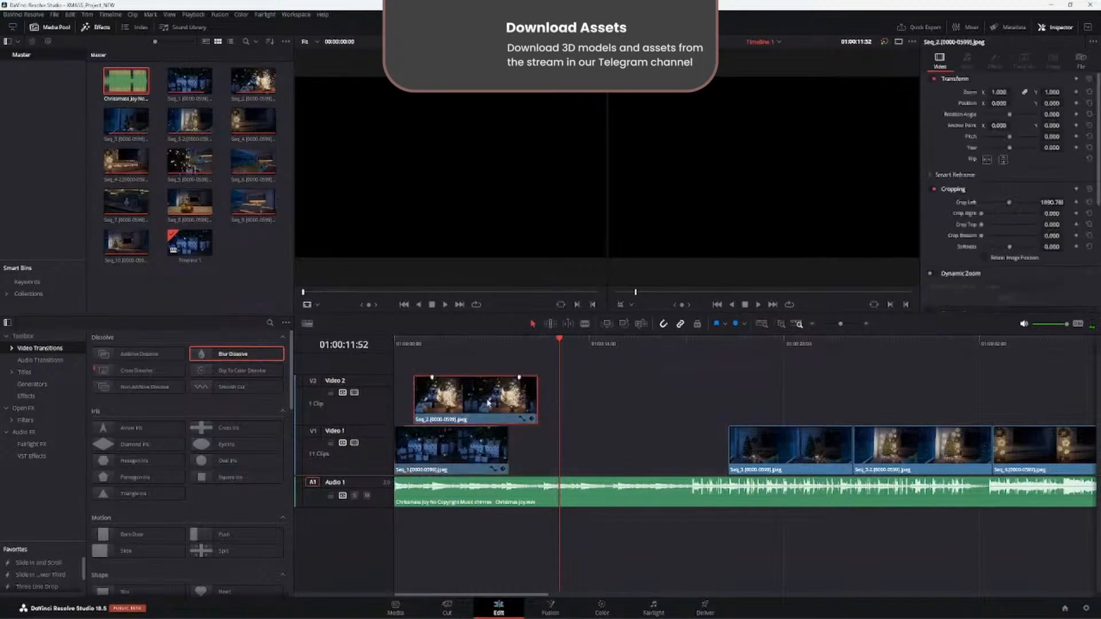
{"action": "left_click_drag", "start_coordinate": [470, 412], "coordinate": [565, 454]}
{"action": "left_click", "coordinate": [478, 340]}
{"action": "key", "text": "space"}
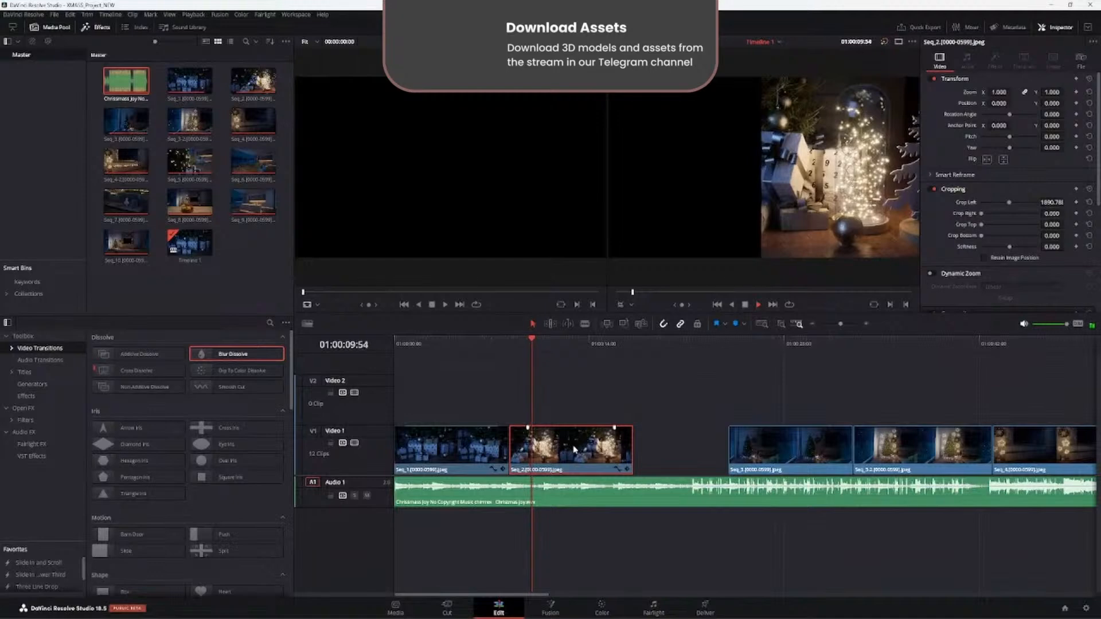
- Reset the left crop of Seq_2 so its image fills the frame
{"action": "left_click", "coordinate": [632, 307]}
{"action": "left_click", "coordinate": [623, 305]}
{"action": "left_click", "coordinate": [632, 307]}
{"action": "left_click", "coordinate": [634, 308]}
{"action": "left_click", "coordinate": [1090, 203]}
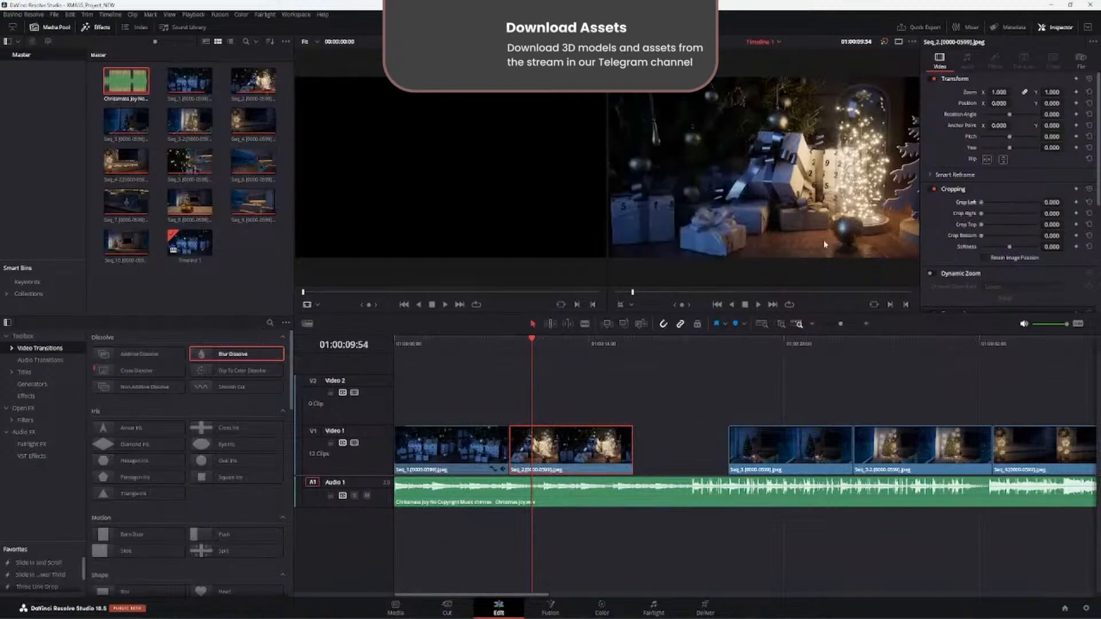
- Reset the left crop, right crop and position of Seq_1
{"action": "left_click", "coordinate": [470, 441]}
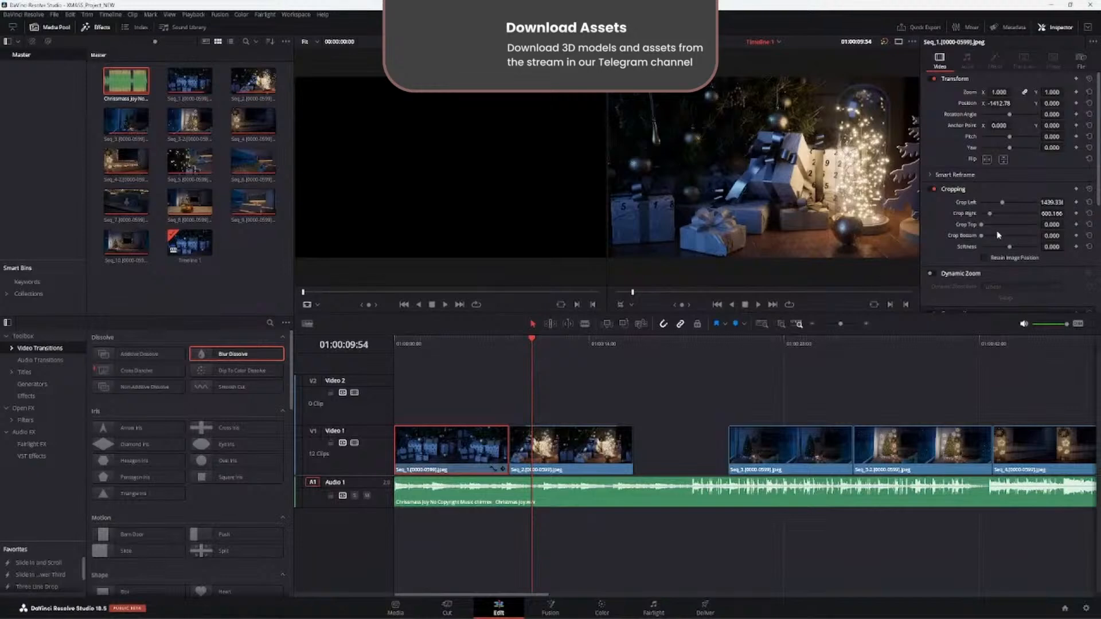
{"action": "left_click", "coordinate": [1089, 202]}
{"action": "left_click", "coordinate": [1089, 214]}
{"action": "left_click_drag", "start_coordinate": [533, 352], "coordinate": [453, 353]}
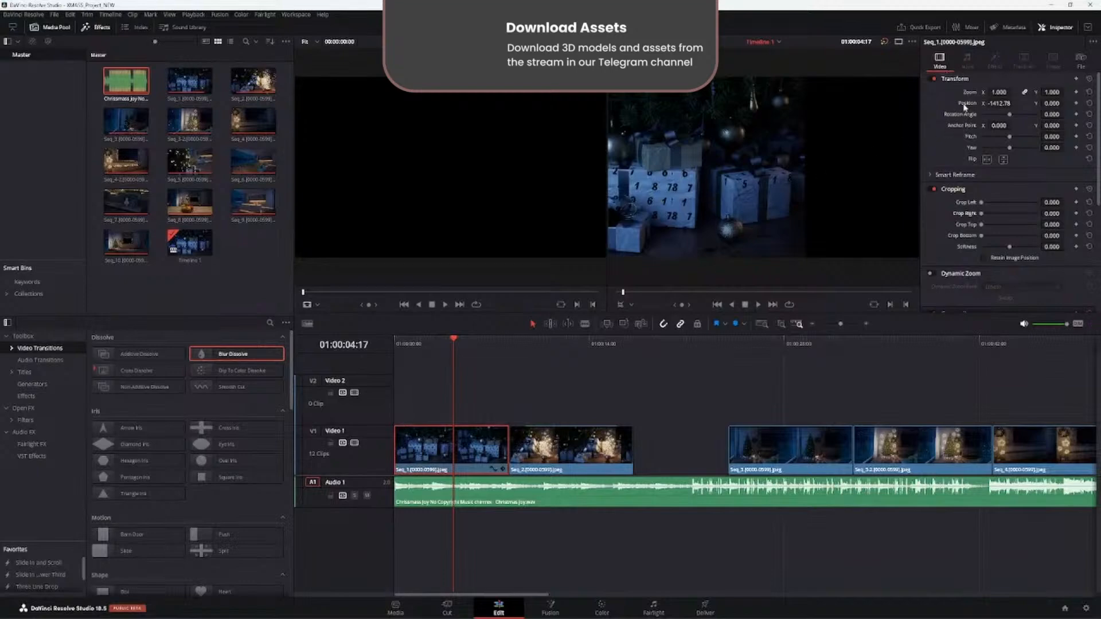
{"action": "left_click", "coordinate": [1091, 103]}
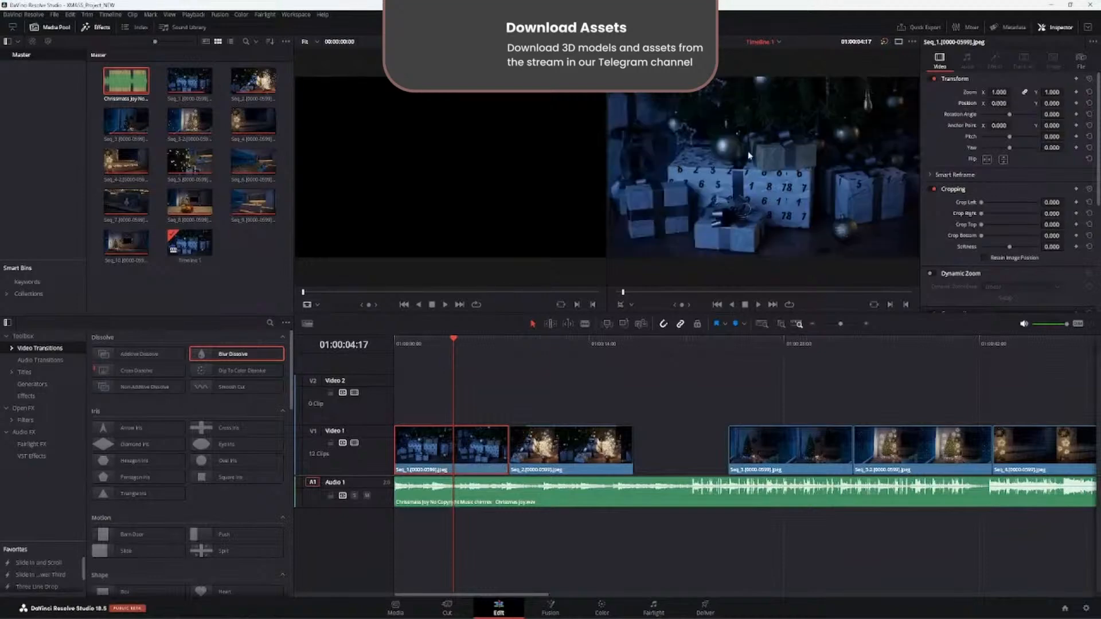
{"action": "left_click", "coordinate": [1064, 32]}
{"action": "left_click", "coordinate": [1058, 29]}
{"action": "left_click", "coordinate": [1064, 30]}
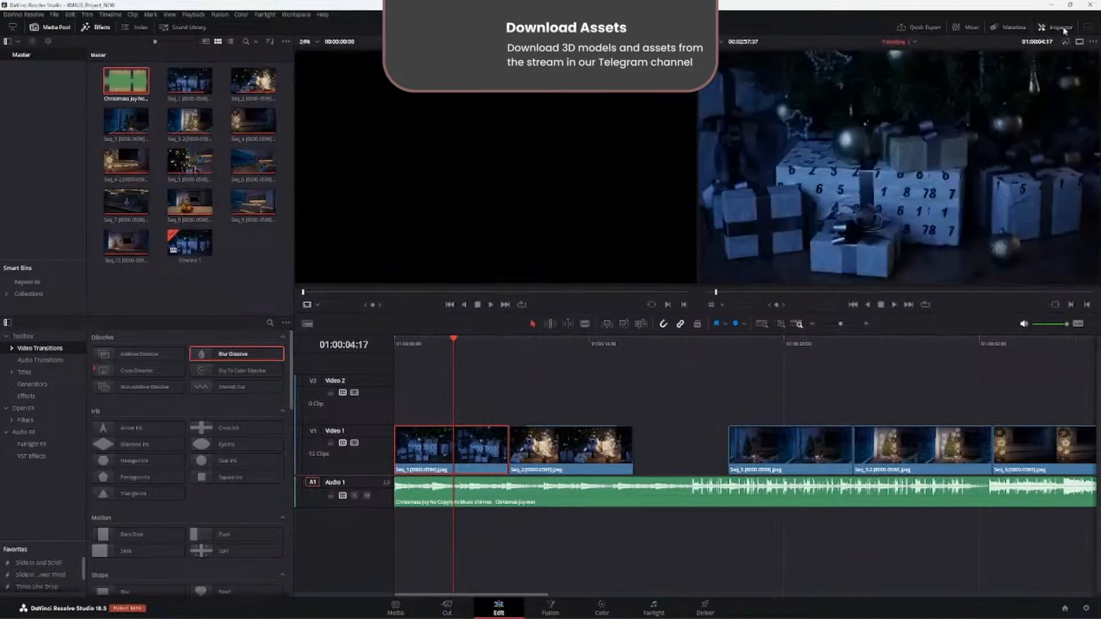
{"action": "left_click", "coordinate": [1062, 29]}
{"action": "left_click", "coordinate": [1063, 29]}
{"action": "left_click", "coordinate": [1063, 29]}
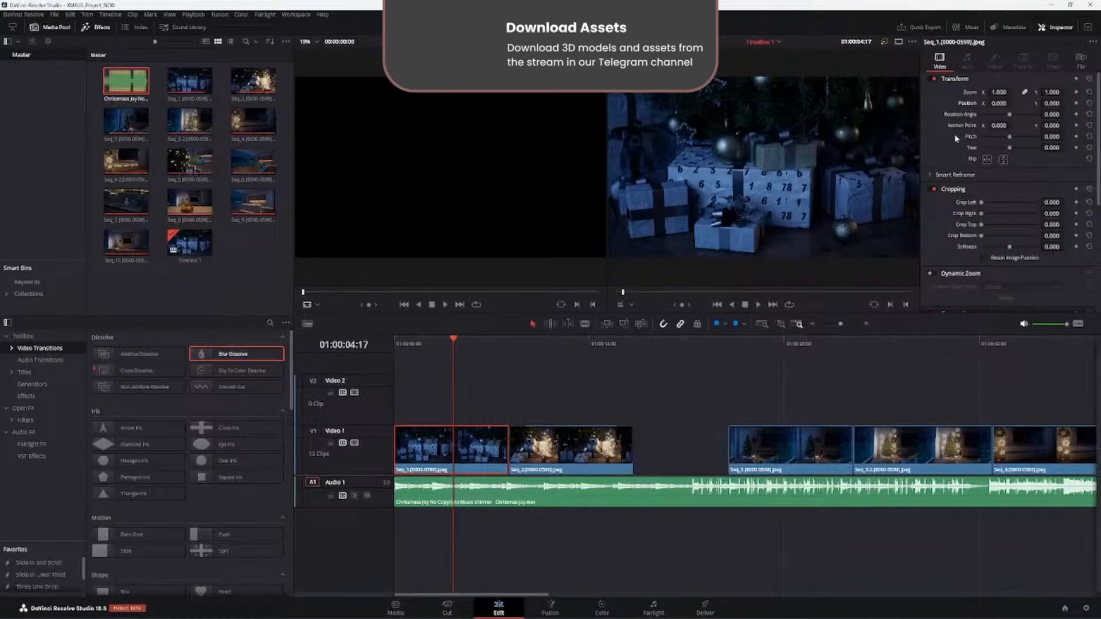
- Play back the cut between Seq_1 and Seq_2 from just before the end of Seq_1
{"action": "left_click_drag", "start_coordinate": [458, 357], "coordinate": [498, 354]}
{"action": "key", "text": "space"}
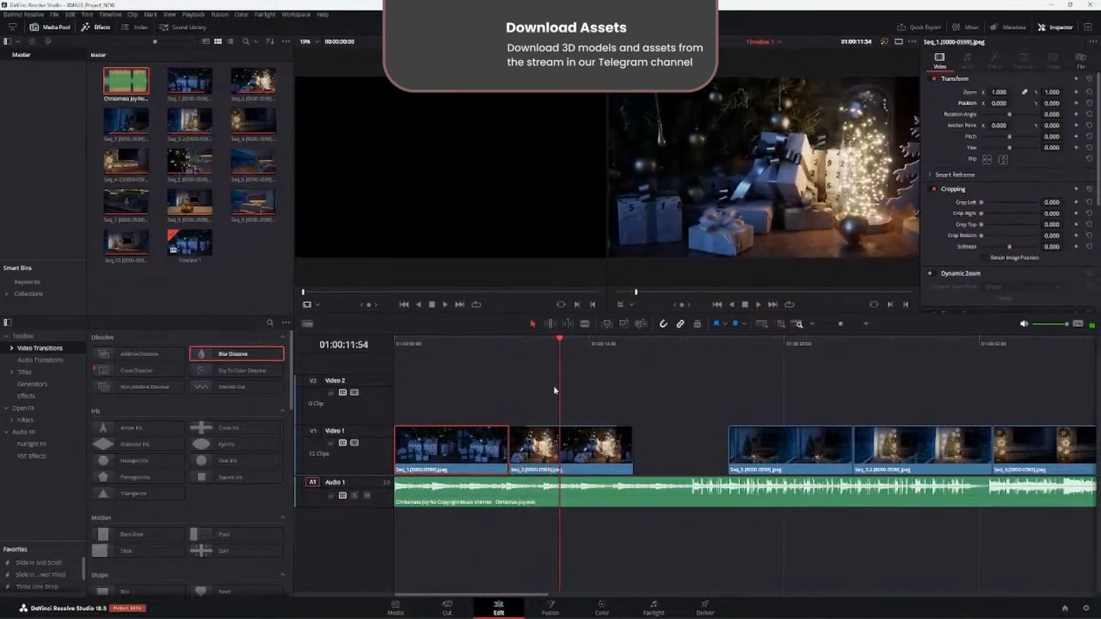
- Clear the clip selection and move the playhead to 01:00:02:35, inside Seq_1
{"action": "left_click", "coordinate": [528, 431]}
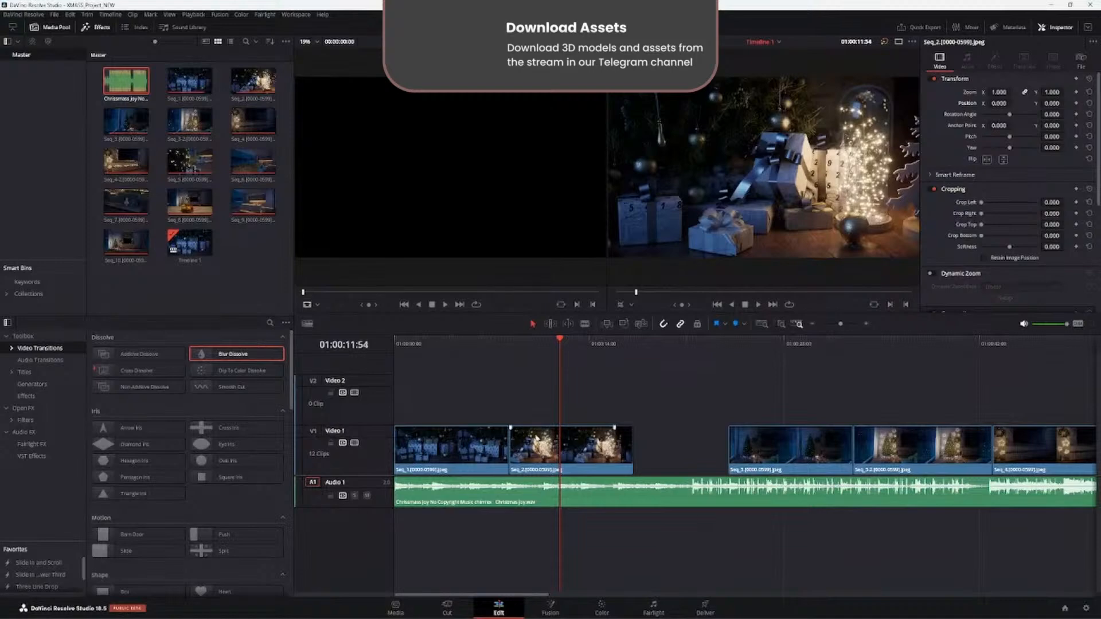
{"action": "left_click", "coordinate": [529, 435]}
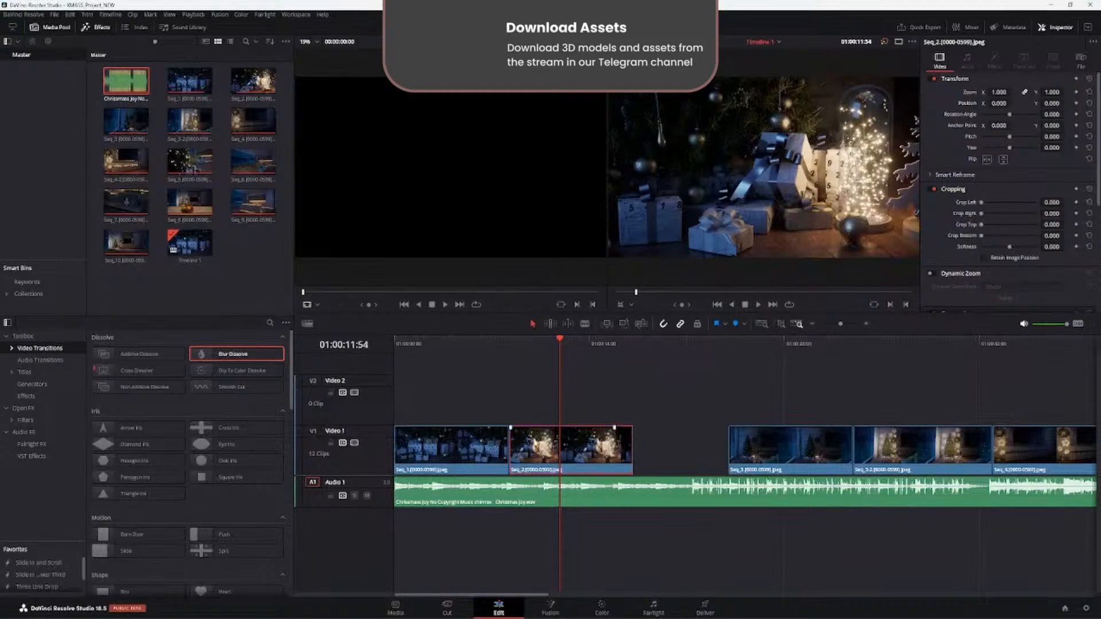
{"action": "left_click", "coordinate": [620, 414]}
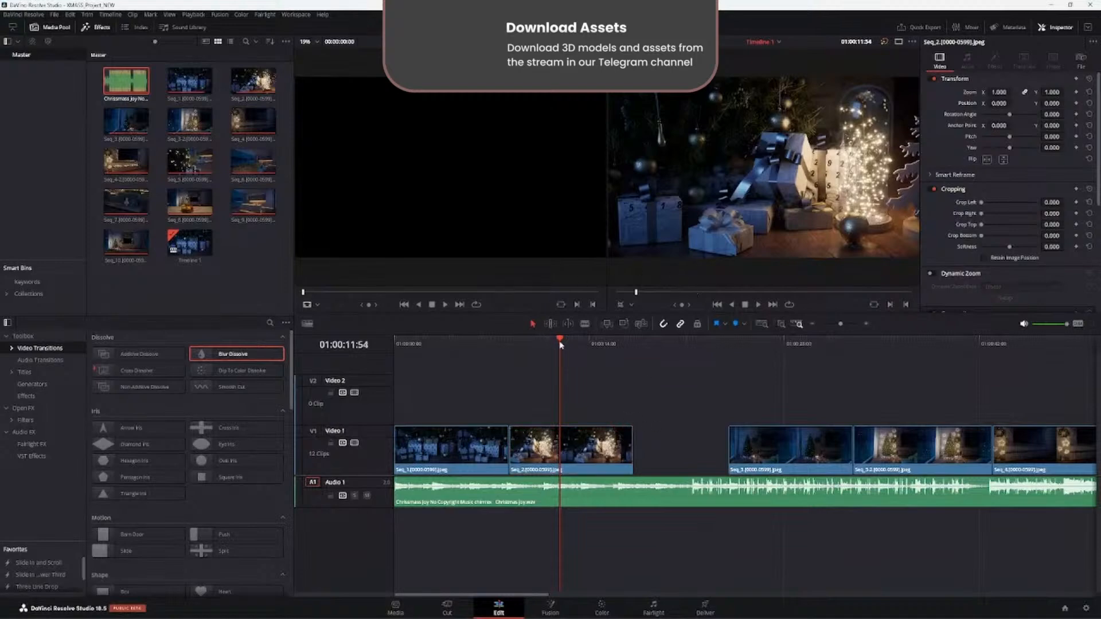
{"action": "left_click_drag", "start_coordinate": [561, 345], "coordinate": [430, 345]}
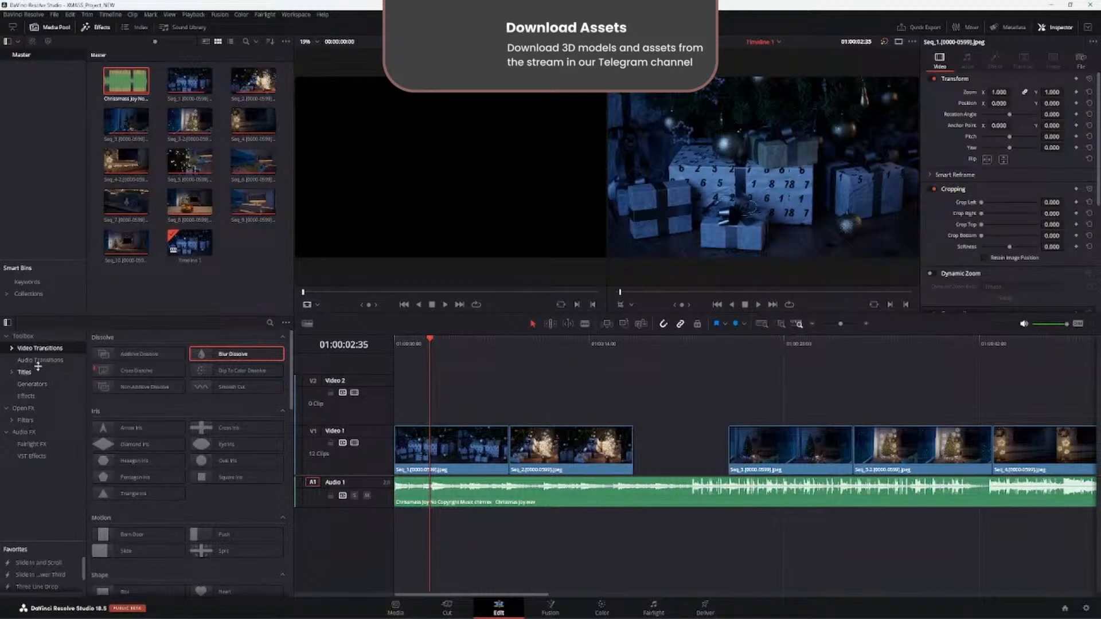
- Browse the Open FX effects, search the effects library for "CAMERA" and check the matches in the Audio FX, Effects, Titles and Toolbox categories
{"action": "left_click", "coordinate": [31, 410]}
{"action": "scroll", "coordinate": [129, 429], "scroll_direction": "down", "scroll_amount": 9}
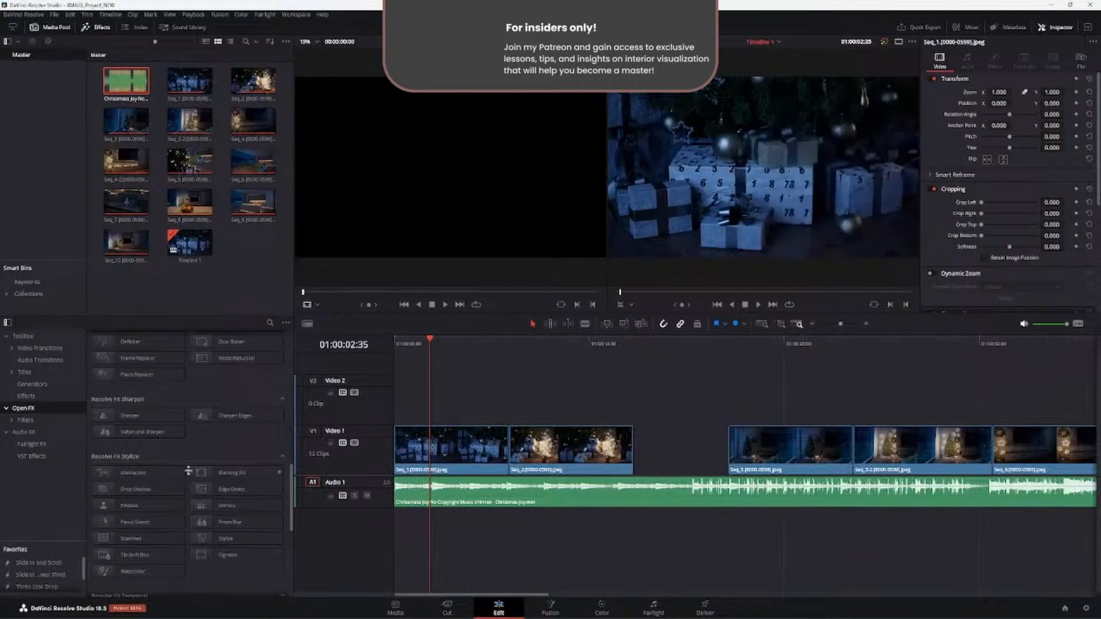
{"action": "scroll", "coordinate": [144, 450], "scroll_direction": "up", "scroll_amount": 3}
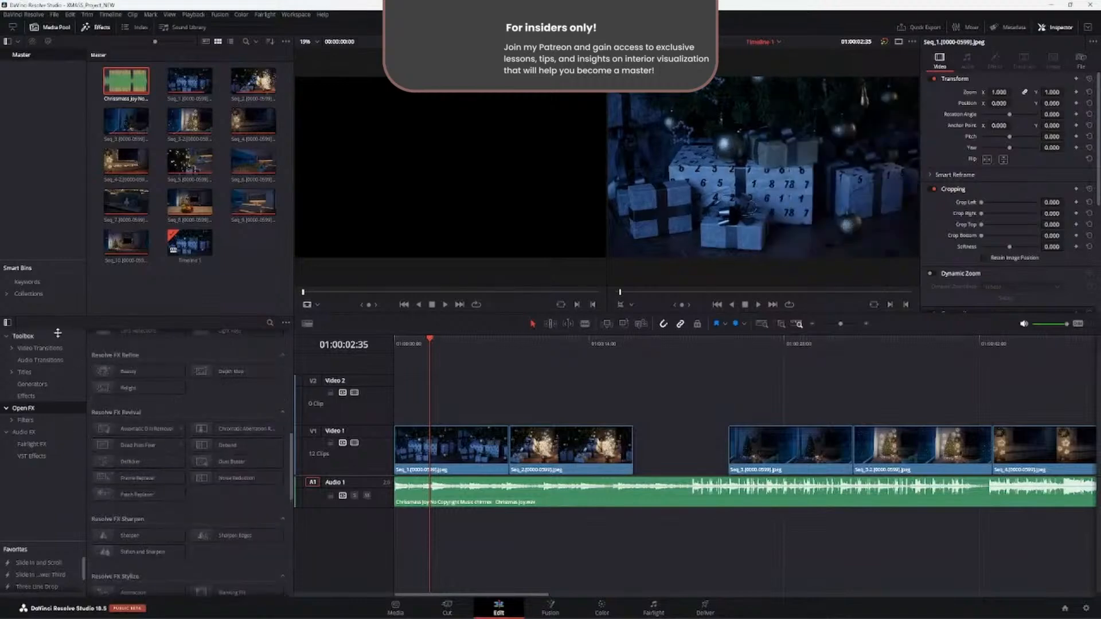
{"action": "left_click", "coordinate": [270, 323]}
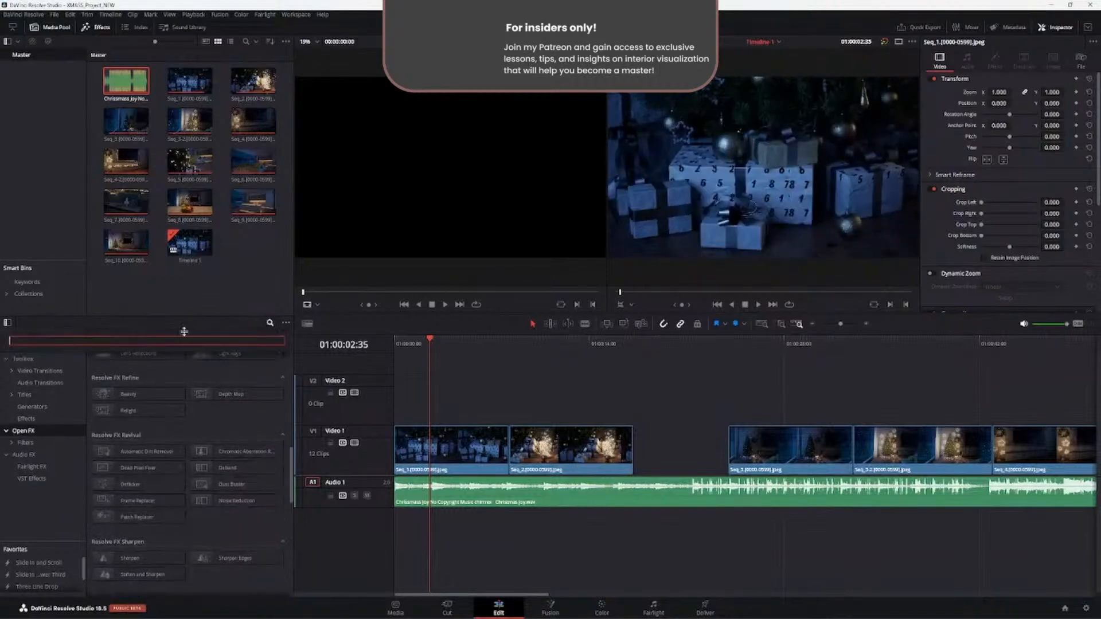
{"action": "type", "text": "CAMERA"}
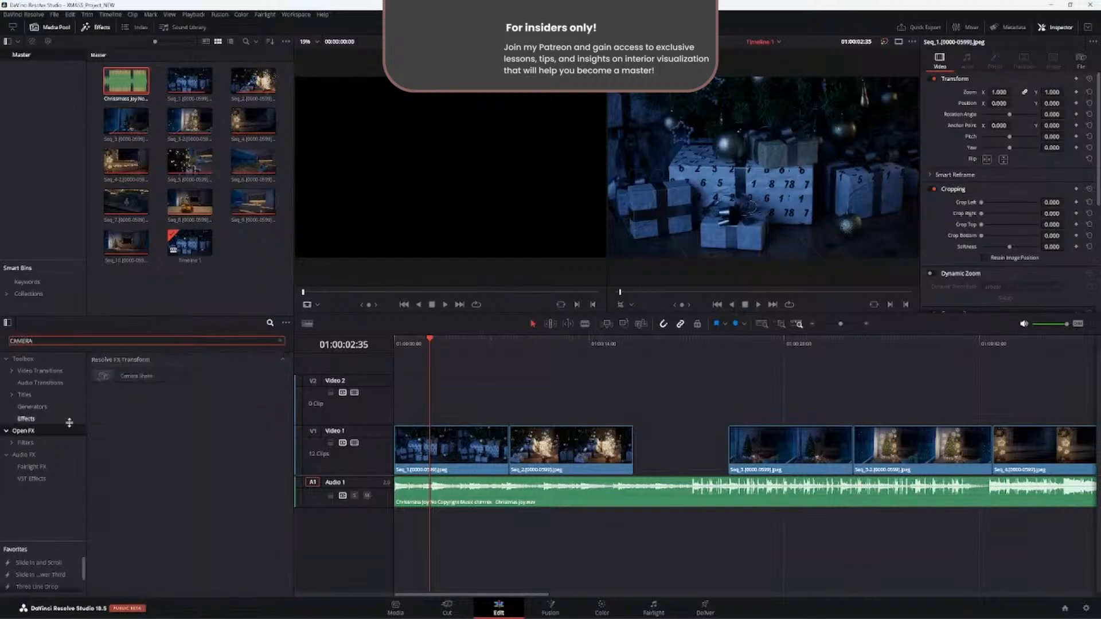
{"action": "left_click", "coordinate": [27, 446]}
{"action": "left_click", "coordinate": [26, 454]}
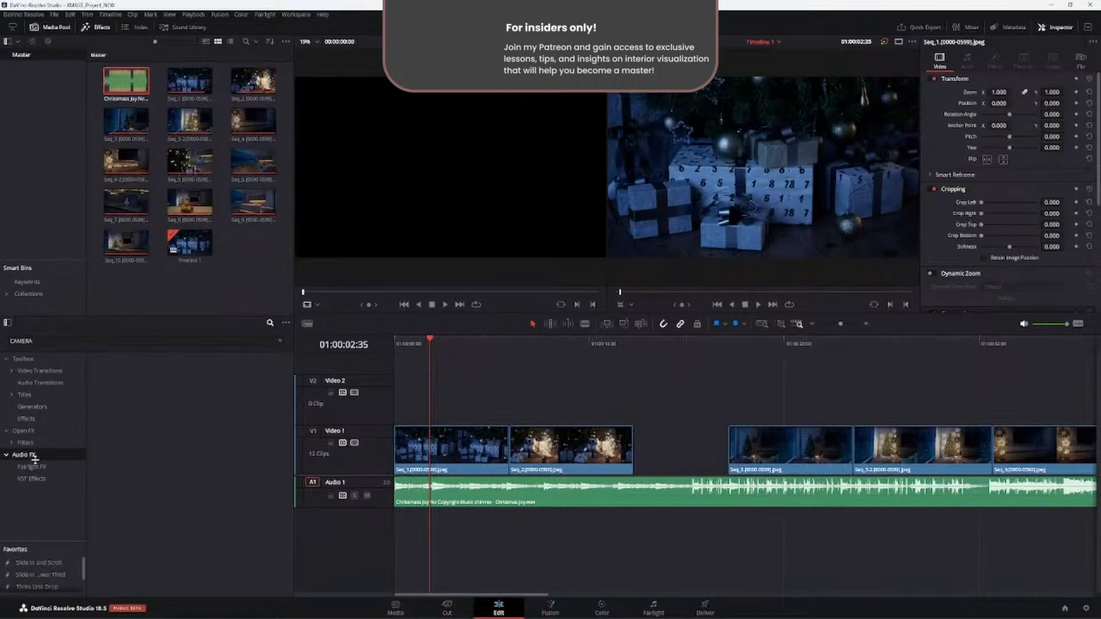
{"action": "left_click", "coordinate": [29, 418]}
{"action": "left_click", "coordinate": [29, 396]}
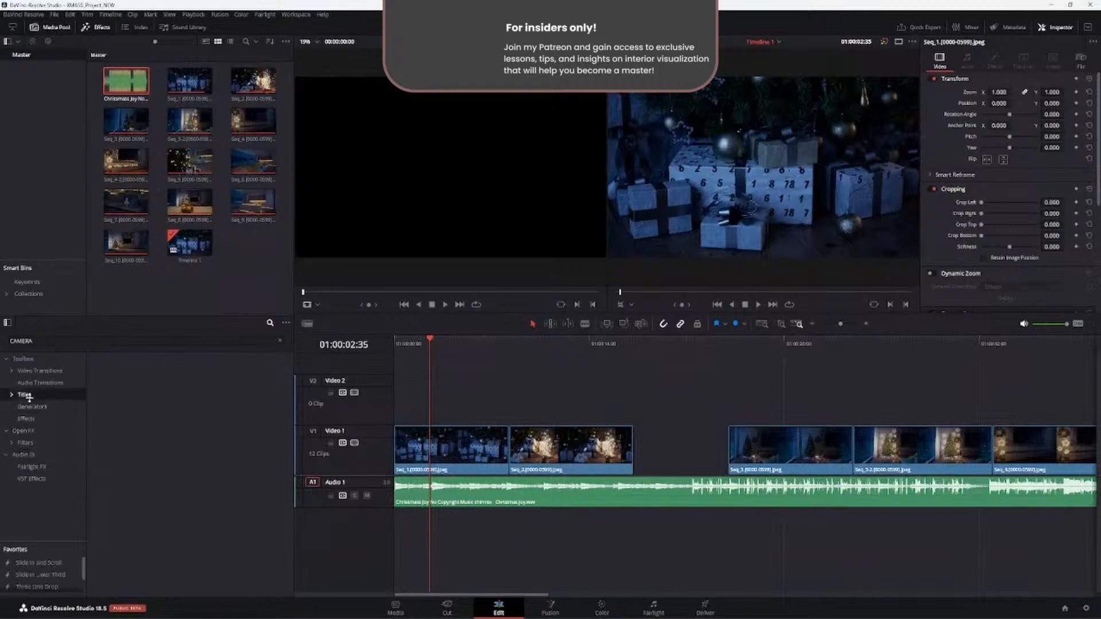
{"action": "left_click", "coordinate": [23, 359]}
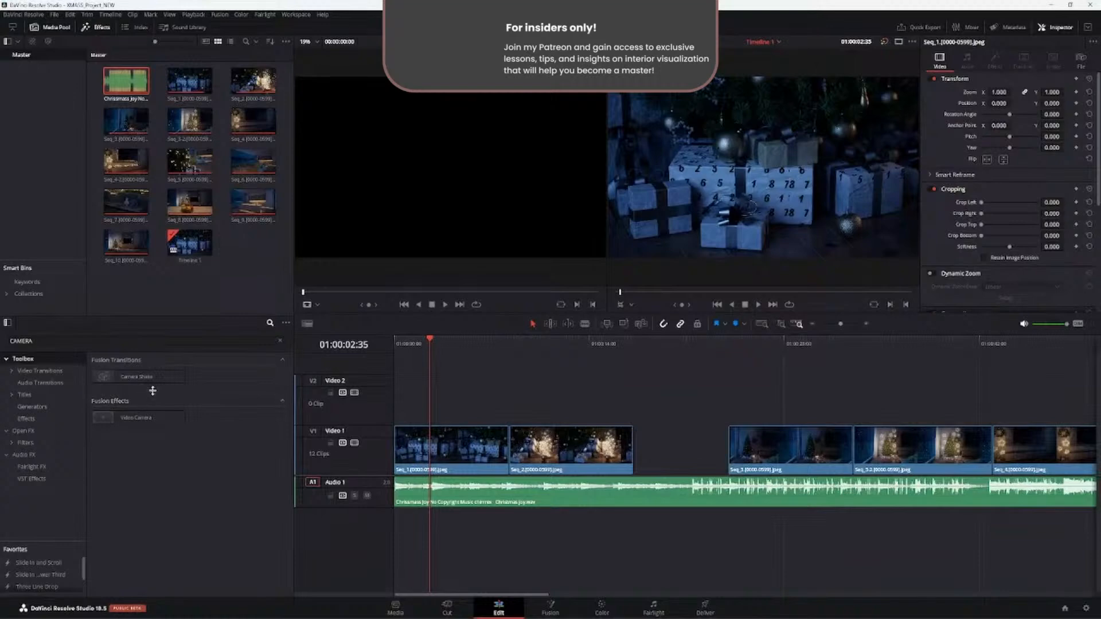
- Search the Open FX effects for "SHAKE", mark Camera Shake as a favorite and look for it among the favorites
{"action": "left_click", "coordinate": [12, 339]}
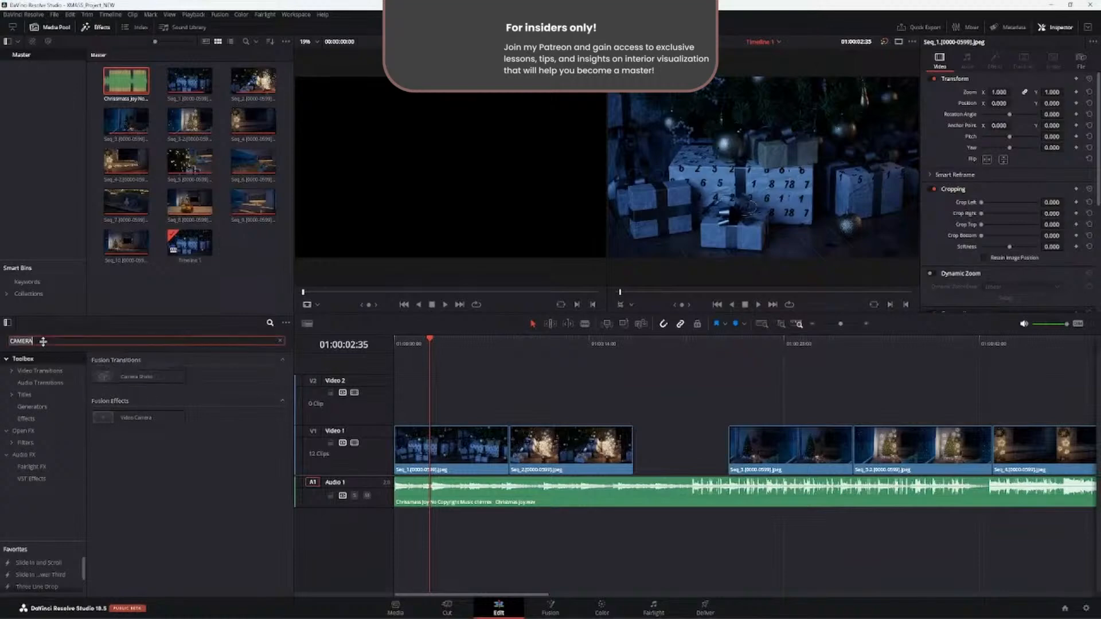
{"action": "left_click_drag", "start_coordinate": [46, 342], "coordinate": [2, 340]}
{"action": "type", "text": "SHAKE"}
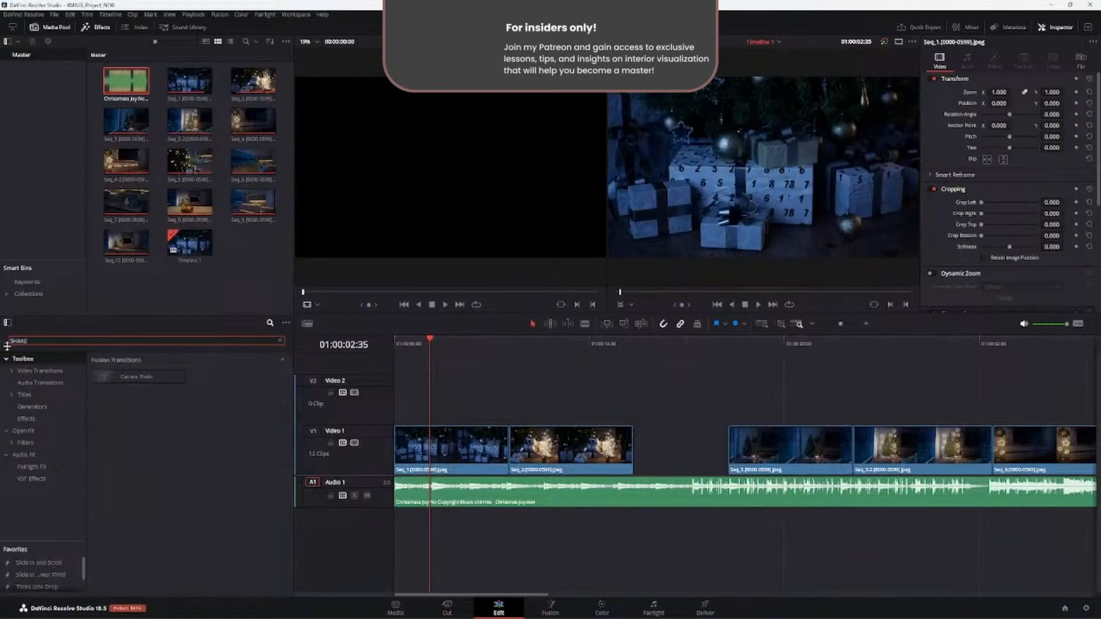
{"action": "left_click", "coordinate": [20, 431]}
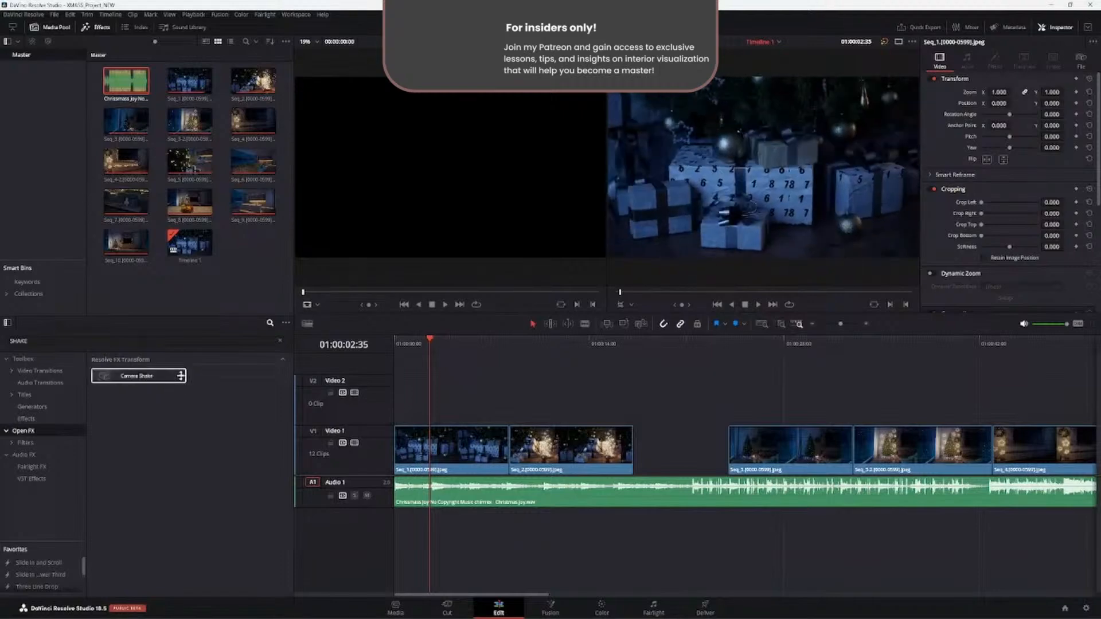
{"action": "scroll", "coordinate": [27, 571], "scroll_direction": "down", "scroll_amount": 1}
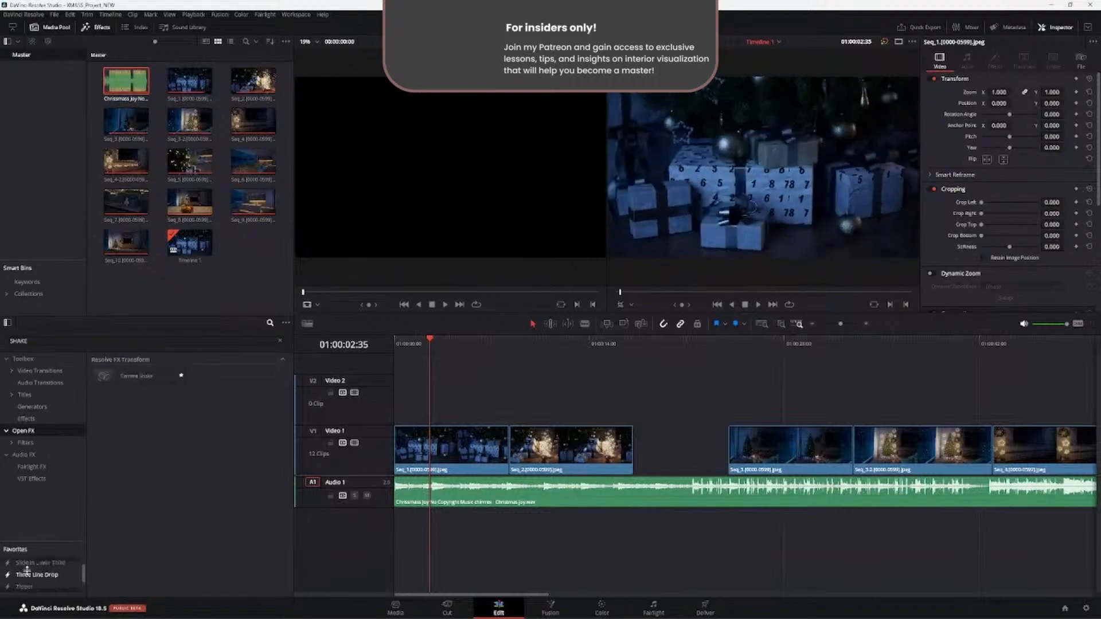
{"action": "scroll", "coordinate": [43, 585], "scroll_direction": "up", "scroll_amount": 1}
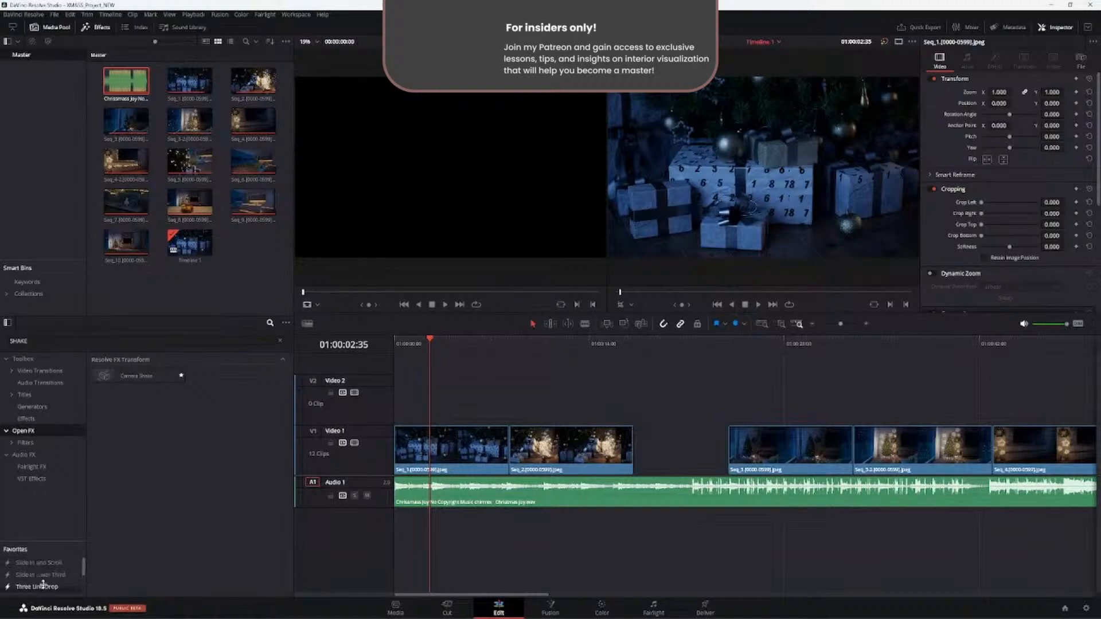
{"action": "scroll", "coordinate": [44, 573], "scroll_direction": "down", "scroll_amount": 2}
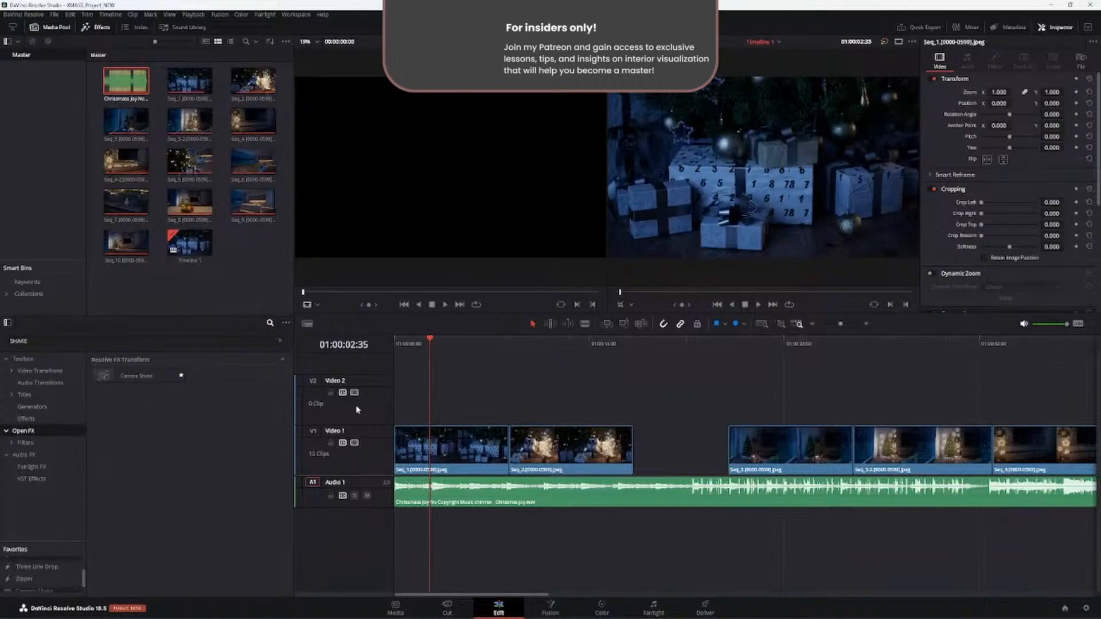
- Apply the Camera Shake effect to Seq_1 and play the clip from the start of the timeline
{"action": "left_click_drag", "start_coordinate": [138, 376], "coordinate": [489, 455]}
{"action": "left_click_drag", "start_coordinate": [485, 450], "coordinate": [476, 450]}
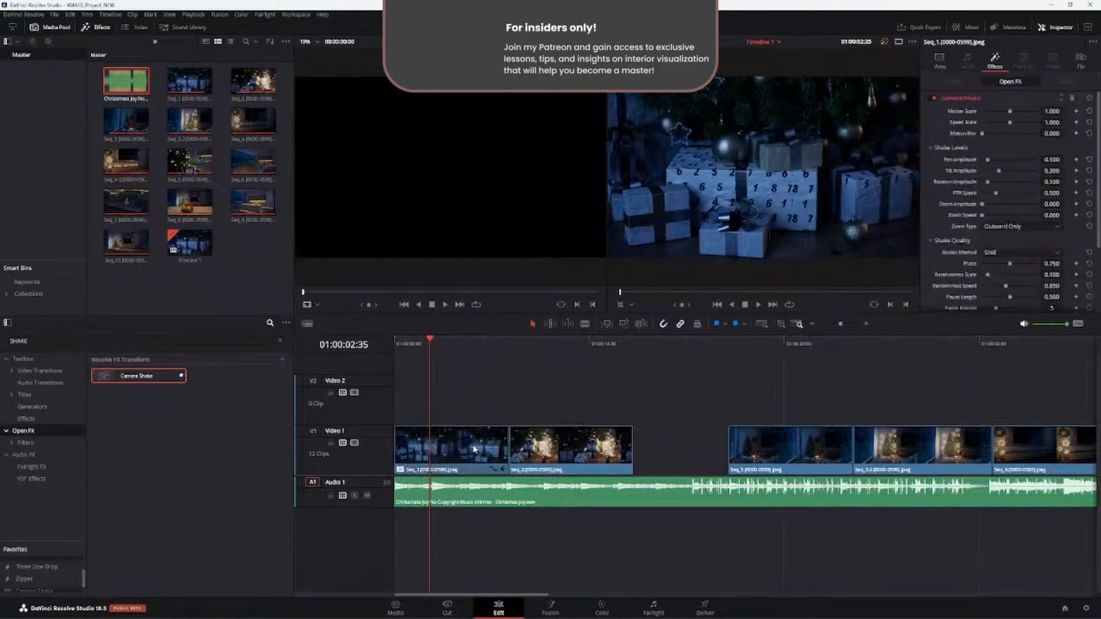
{"action": "key", "text": "Home"}
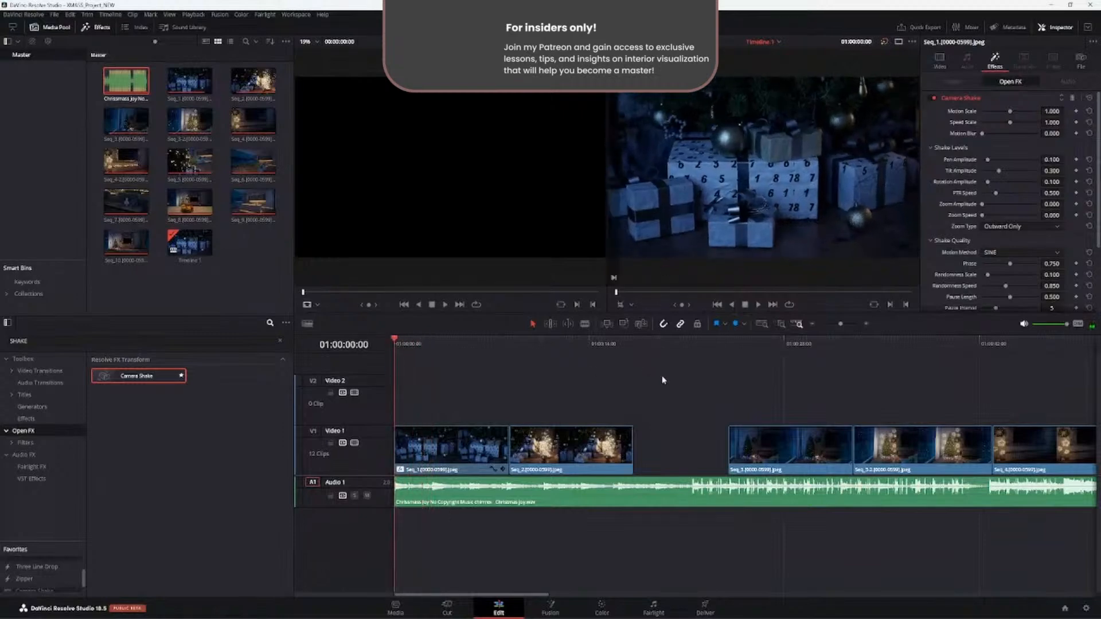
{"action": "key", "text": "space"}
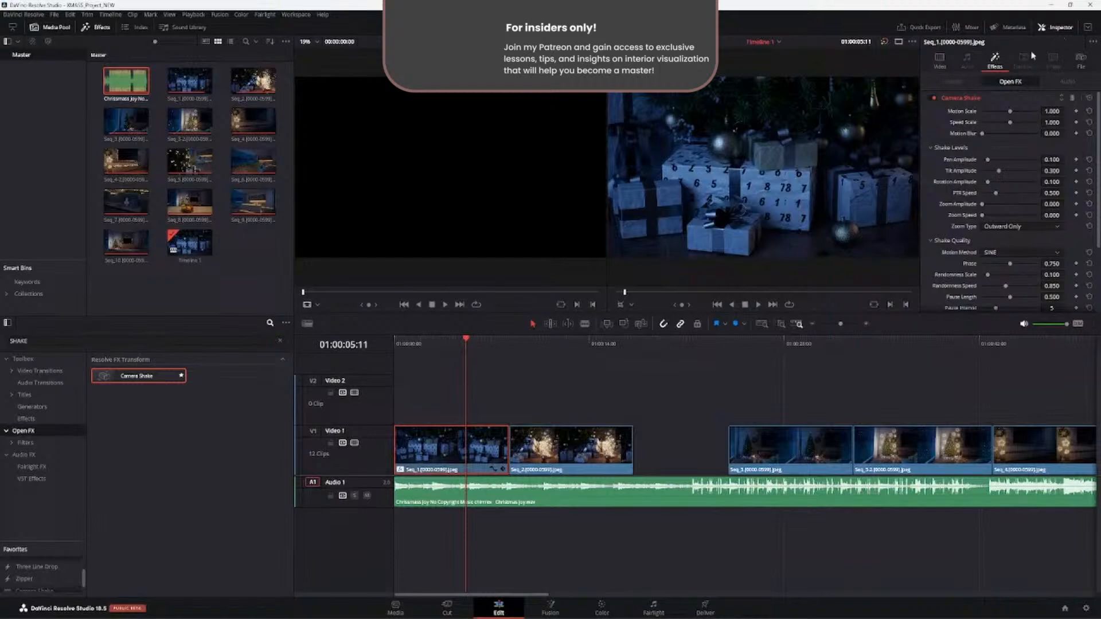
- Set Seq_1's Camera Shake Motion Scale to about 1.43 and Speed Scale to about 0.17, and preview from the timeline start
{"action": "left_click", "coordinate": [940, 61]}
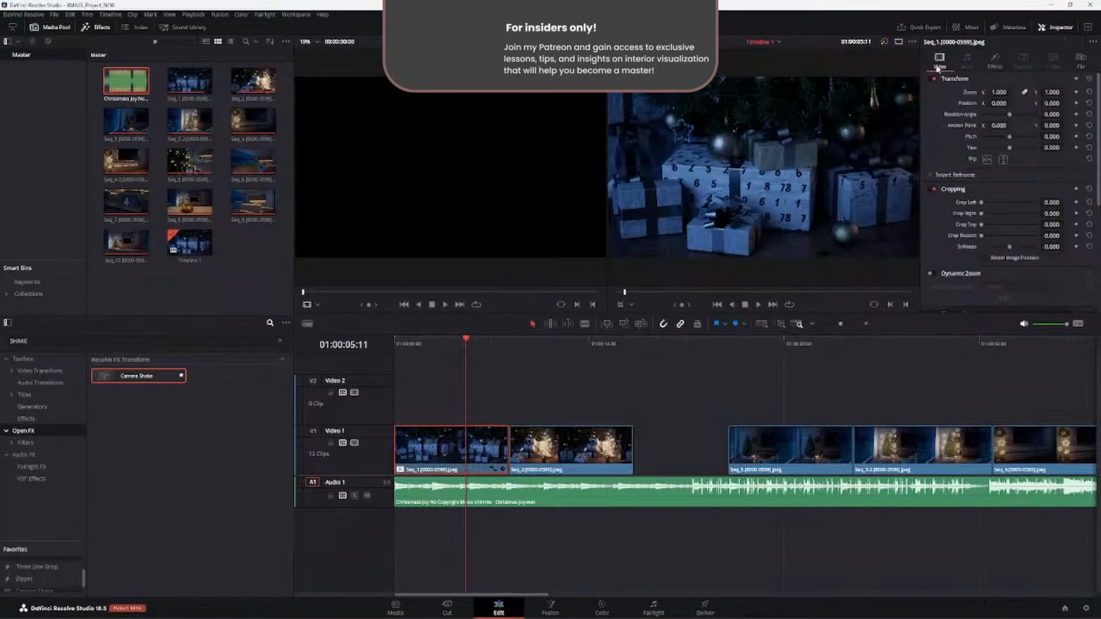
{"action": "left_click", "coordinate": [992, 68]}
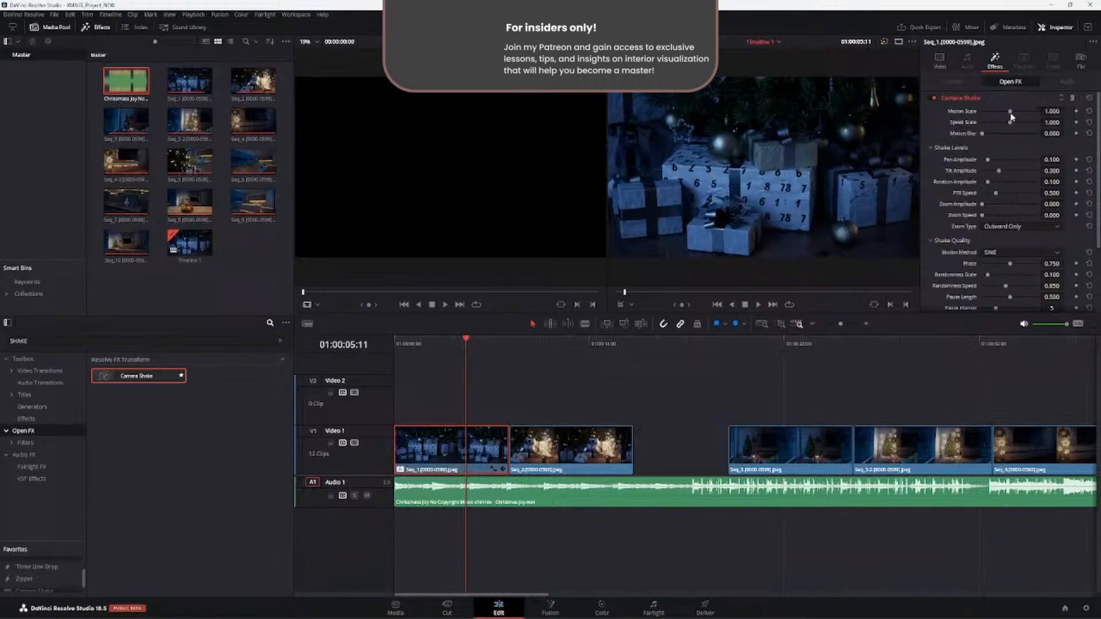
{"action": "mouse_move", "coordinate": [1012, 112]}
{"action": "left_mouse_down"}
{"action": "mouse_move", "coordinate": [1032, 112]}
{"action": "mouse_move", "coordinate": [997, 112]}
{"action": "left_mouse_up"}
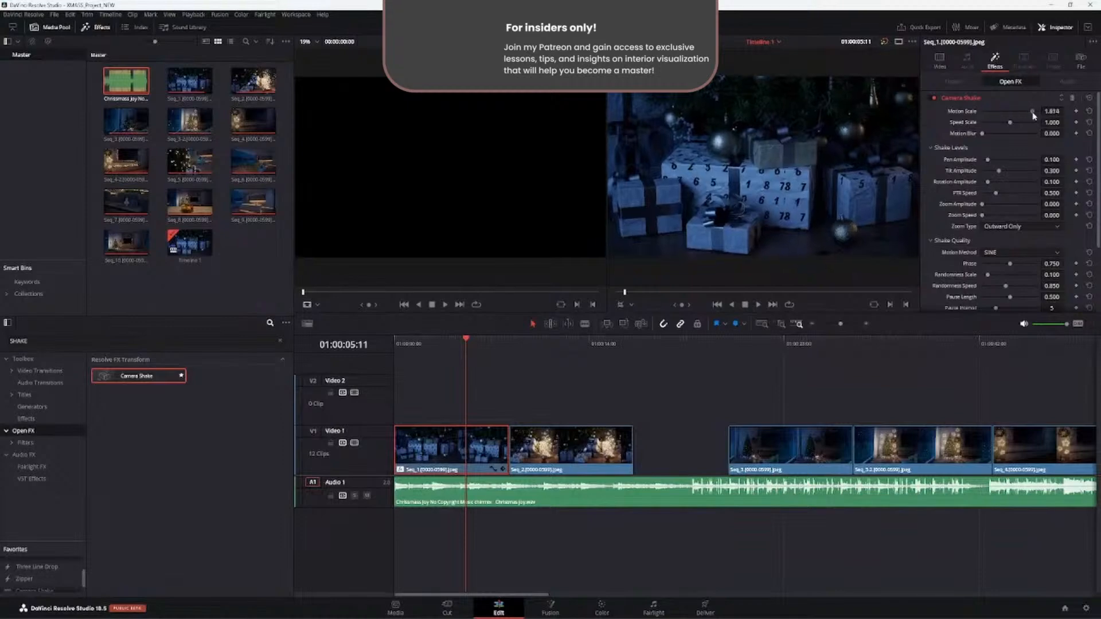
{"action": "left_click_drag", "start_coordinate": [996, 112], "coordinate": [1020, 113]}
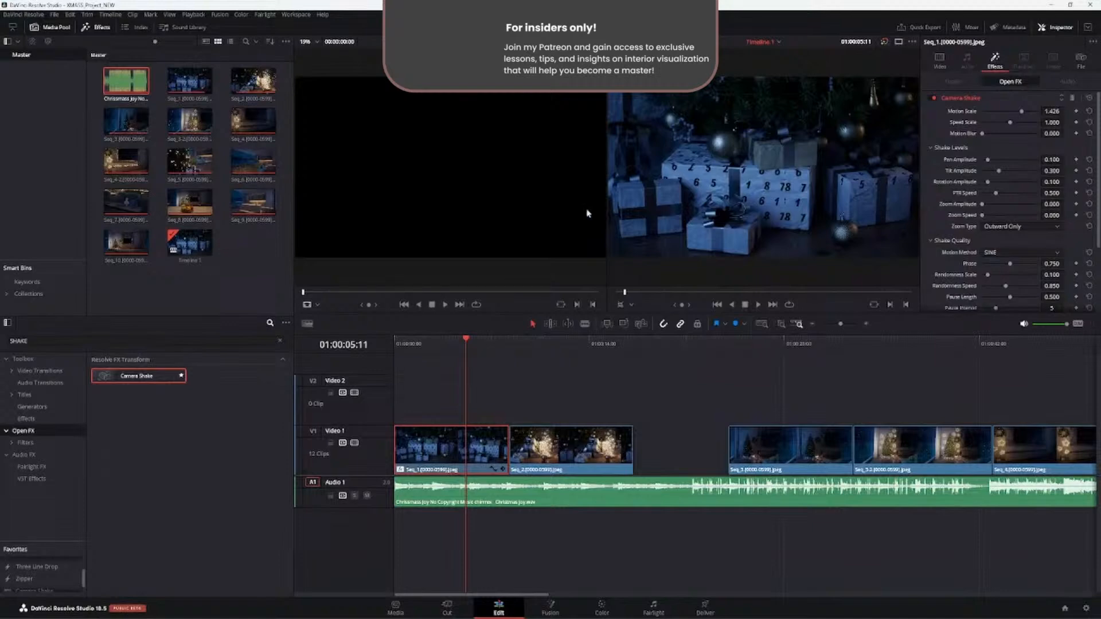
{"action": "left_click_drag", "start_coordinate": [1010, 123], "coordinate": [987, 127]}
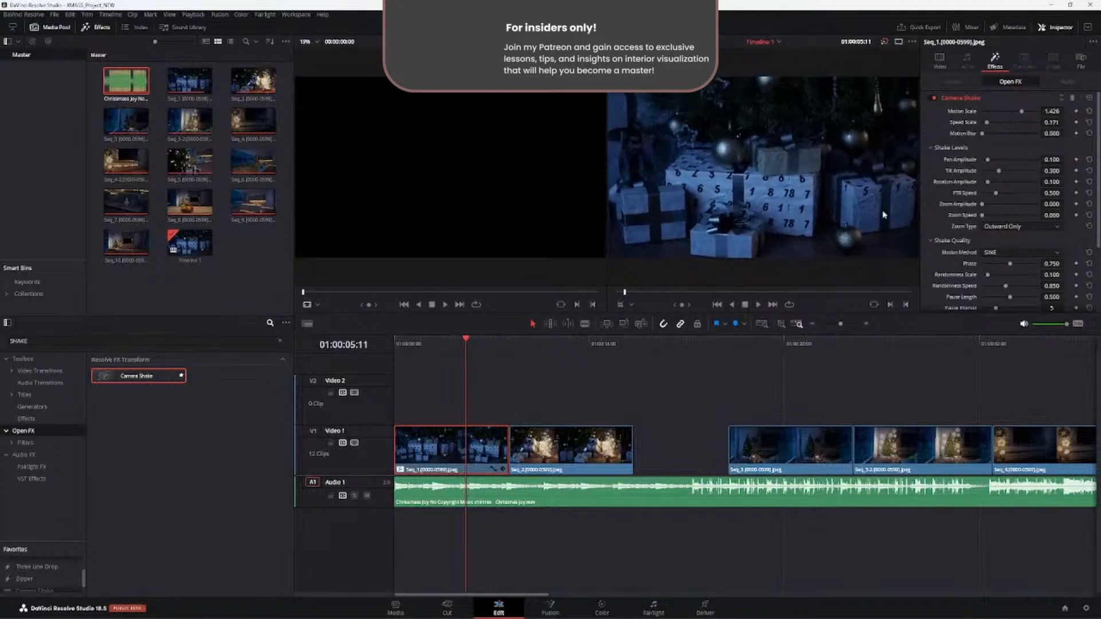
{"action": "left_click", "coordinate": [476, 344]}
{"action": "left_click_drag", "start_coordinate": [474, 345], "coordinate": [358, 344]}
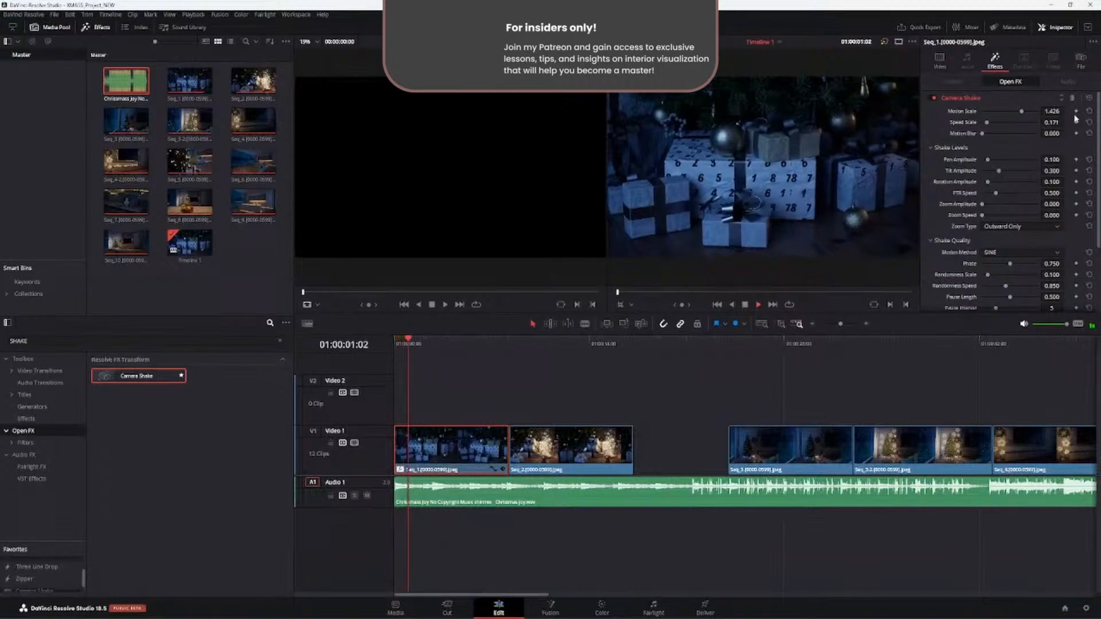
- Lower the Camera Shake Motion Scale to about 1.01 and further to about 0.47, playing Seq_1 to judge the movement
{"action": "left_click_drag", "start_coordinate": [1023, 112], "coordinate": [1011, 114]}
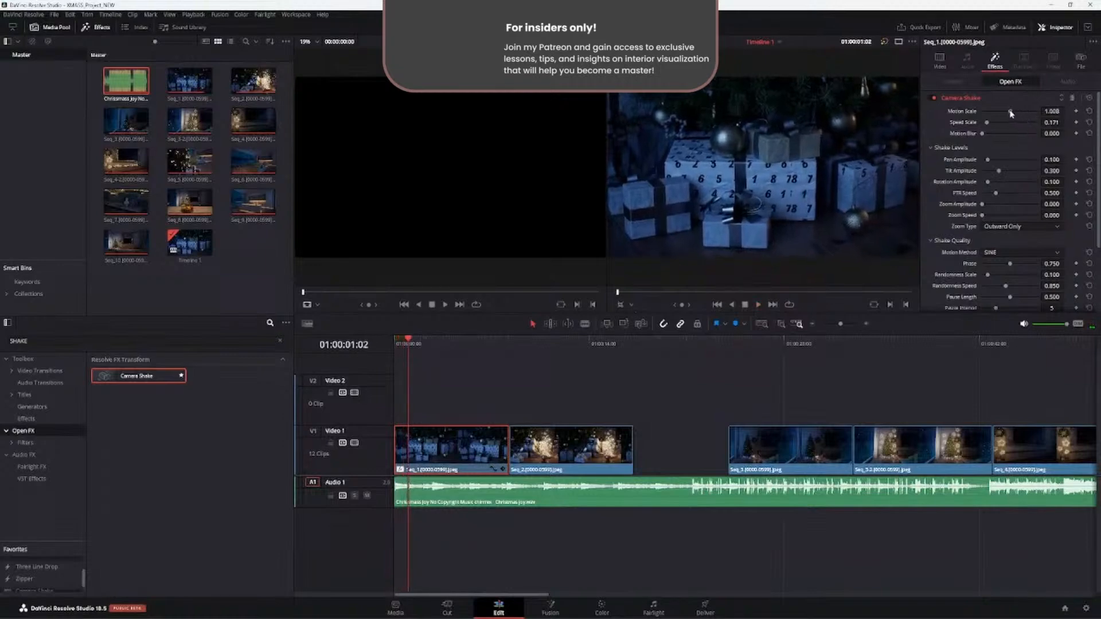
{"action": "key", "text": "space"}
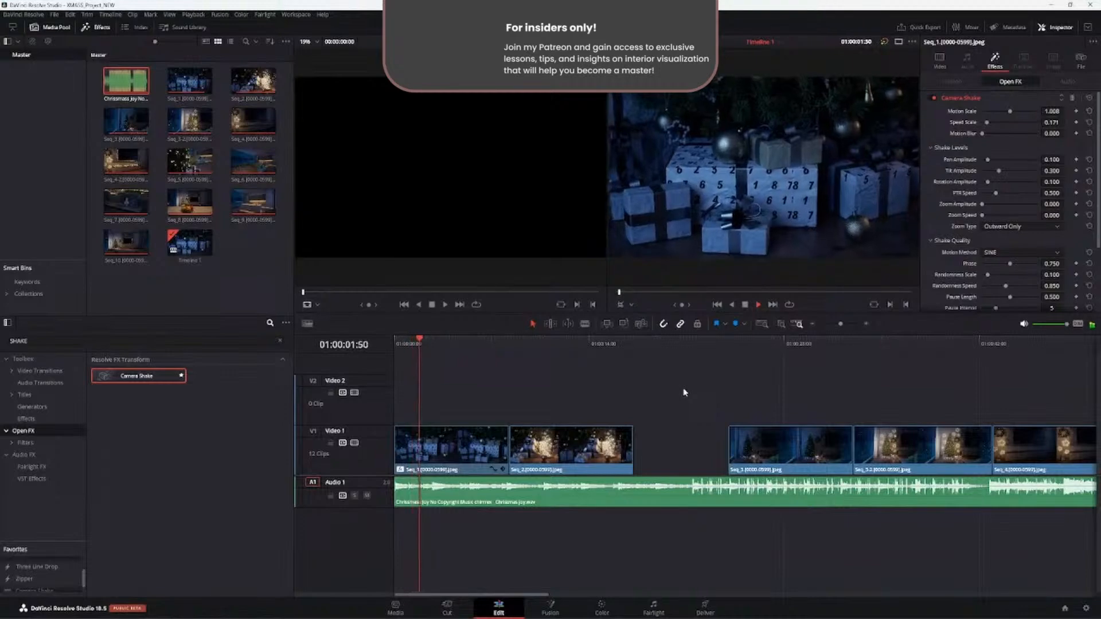
{"action": "left_click_drag", "start_coordinate": [1010, 111], "coordinate": [995, 111]}
{"action": "key", "text": "space"}
{"action": "key", "text": "space"}
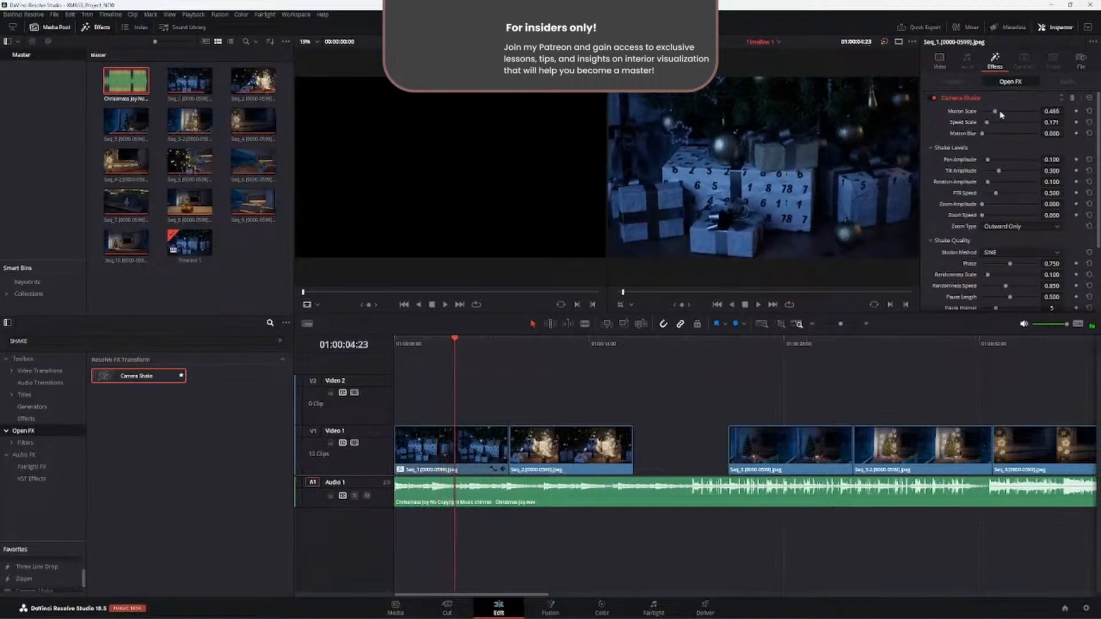
- Reduce the Camera Shake Motion Scale to 0.357 and the Speed Scale to 0, previewing Seq_1 between the changes
{"action": "left_click_drag", "start_coordinate": [1001, 114], "coordinate": [994, 116]}
{"action": "key", "text": "Home"}
{"action": "key", "text": "space"}
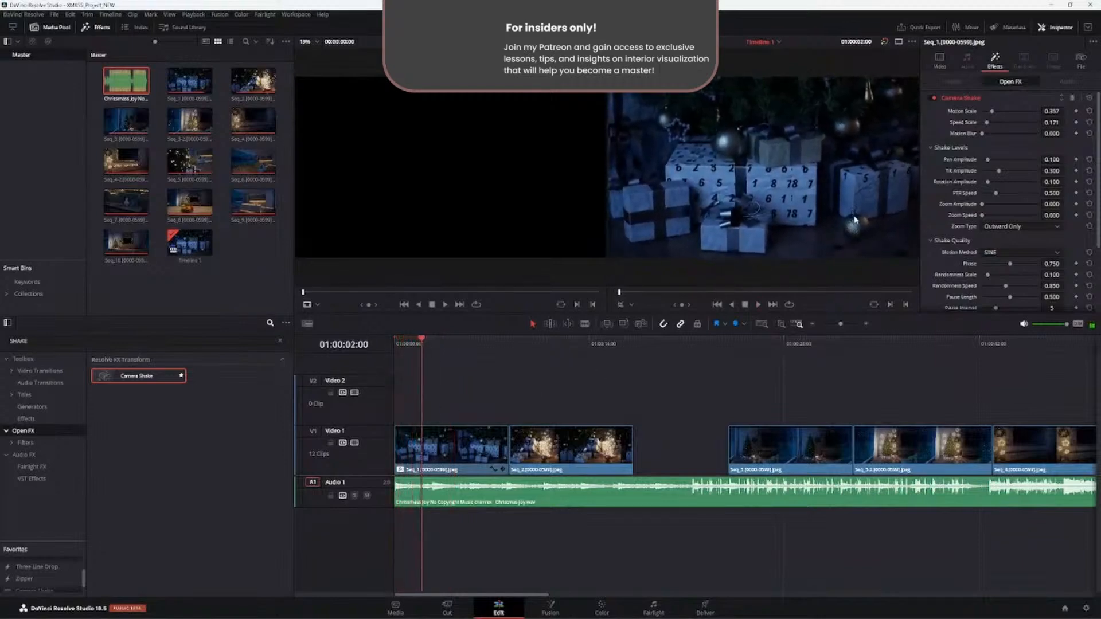
{"action": "left_click_drag", "start_coordinate": [985, 127], "coordinate": [983, 125]}
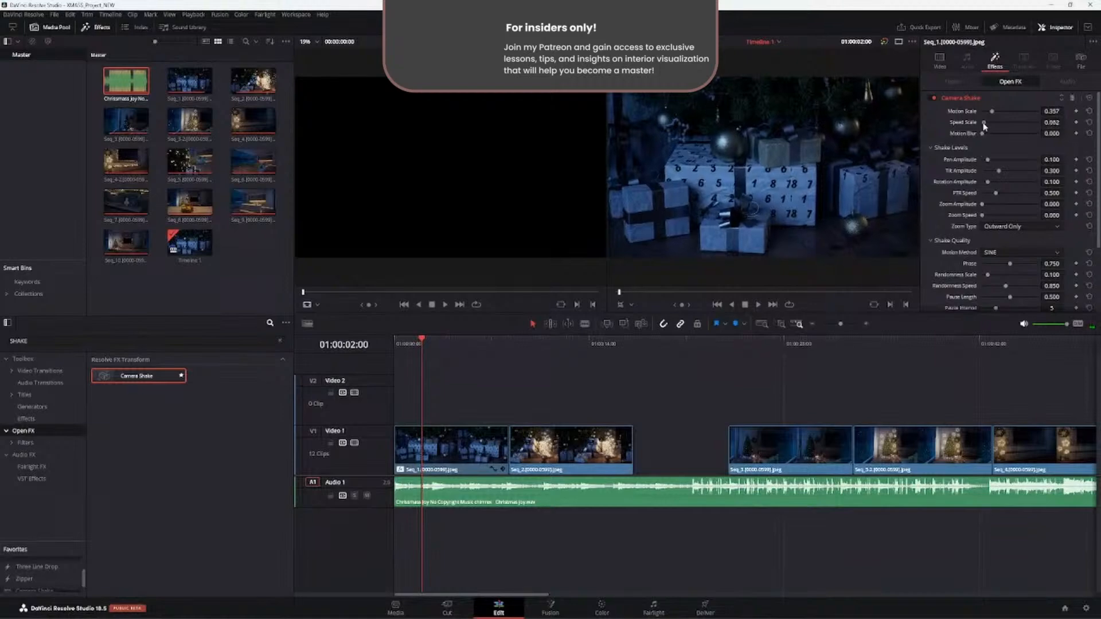
{"action": "key", "text": "space"}
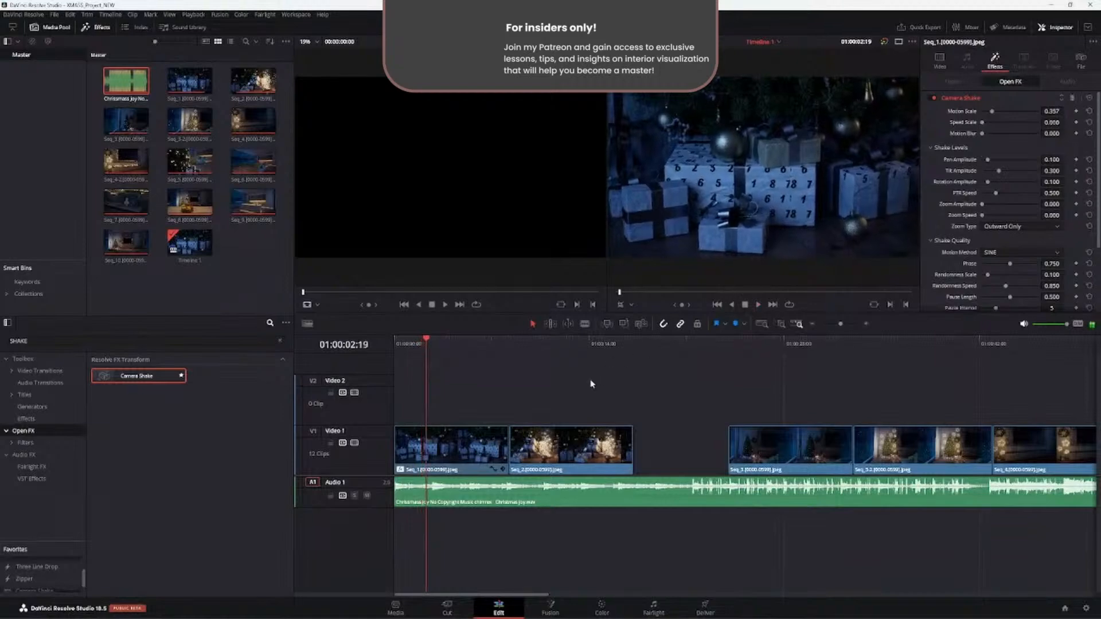
- Set the Camera Shake Speed Scale to 0.1 and play Seq_1 from the start of the timeline
{"action": "left_click", "coordinate": [1060, 123]}
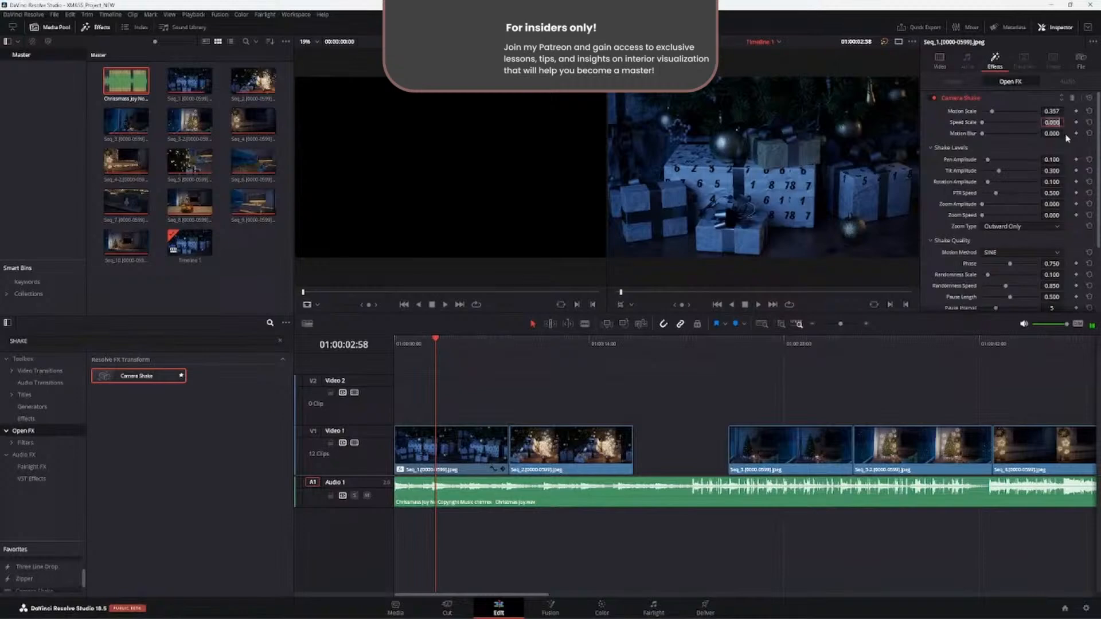
{"action": "type", "text": "0.0"}
{"action": "key", "text": "Return"}
{"action": "key", "text": "Home"}
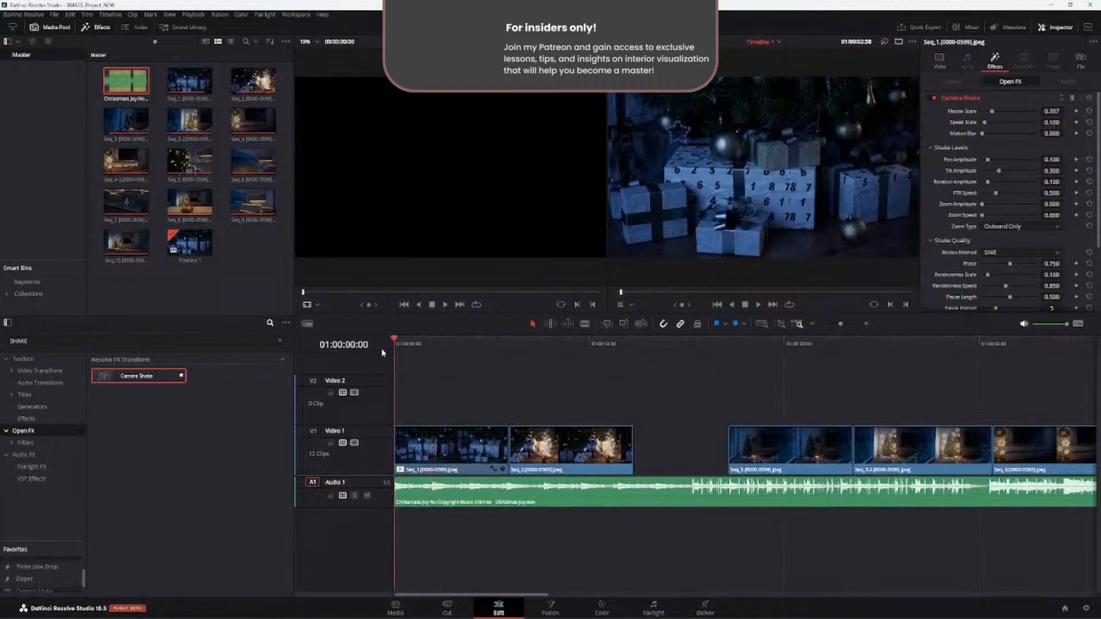
{"action": "key", "text": "space"}
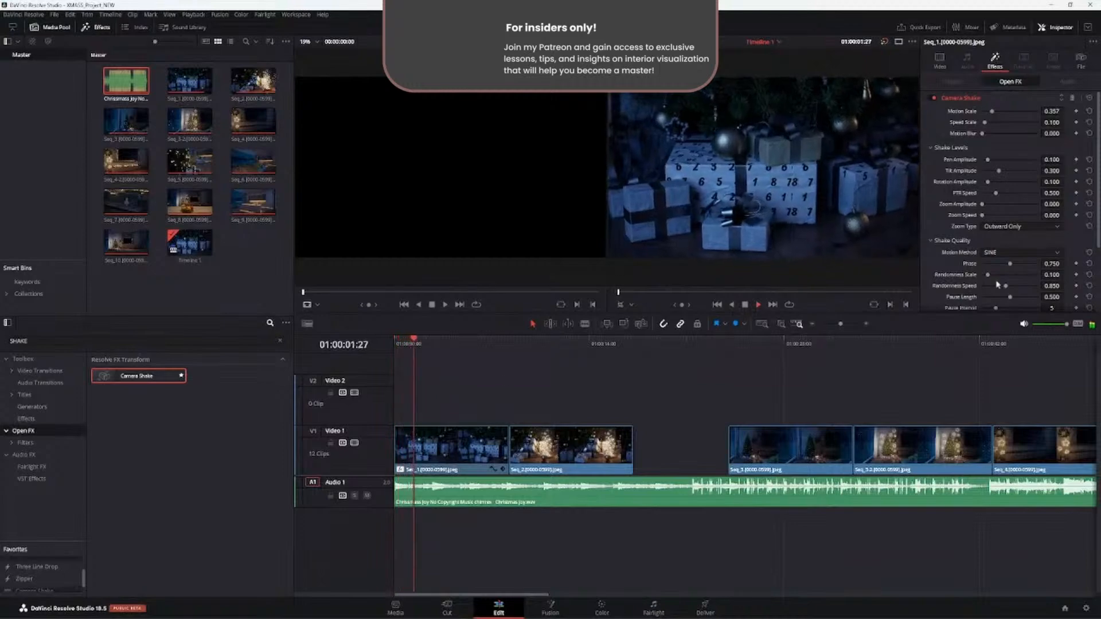
- Set the Camera Shake Speed Scale of Seq_1 to 0.15
{"action": "double_click", "coordinate": [1053, 122]}
{"action": "key", "text": "Right"}
{"action": "key", "text": "BackSpace"}
{"action": "type", "text": "5"}
{"action": "key", "text": "Return"}
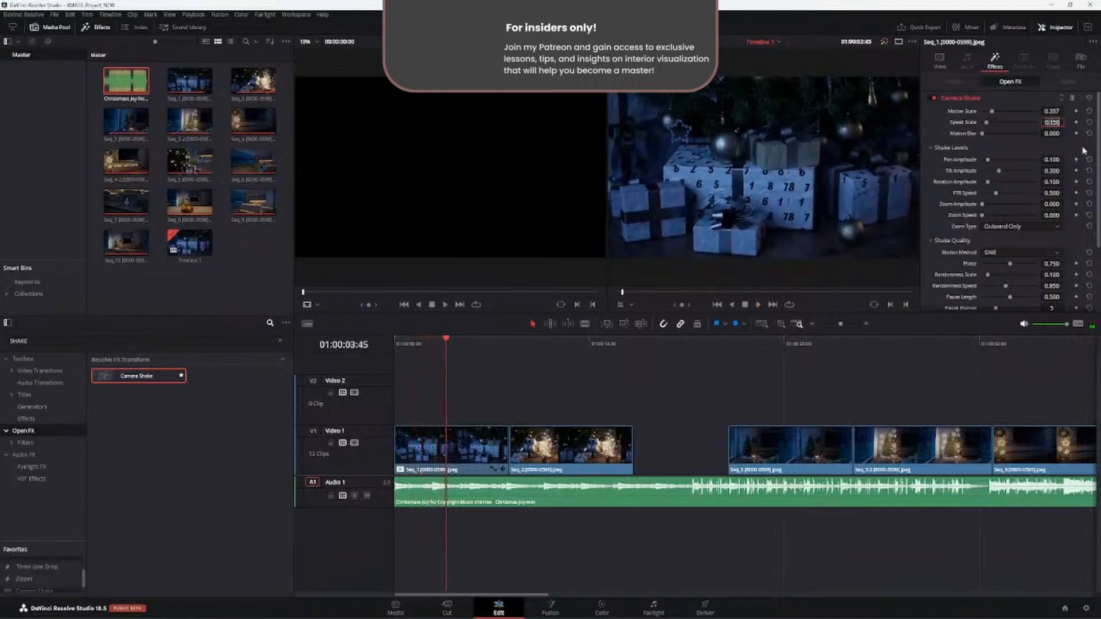
- Set the Camera Shake Speed Scale to 0.12 and the Motion Scale to 0.3, and play Seq_1 from the timeline start
{"action": "type", "text": "0.12"}
{"action": "key", "text": "Return"}
{"action": "double_click", "coordinate": [1052, 111]}
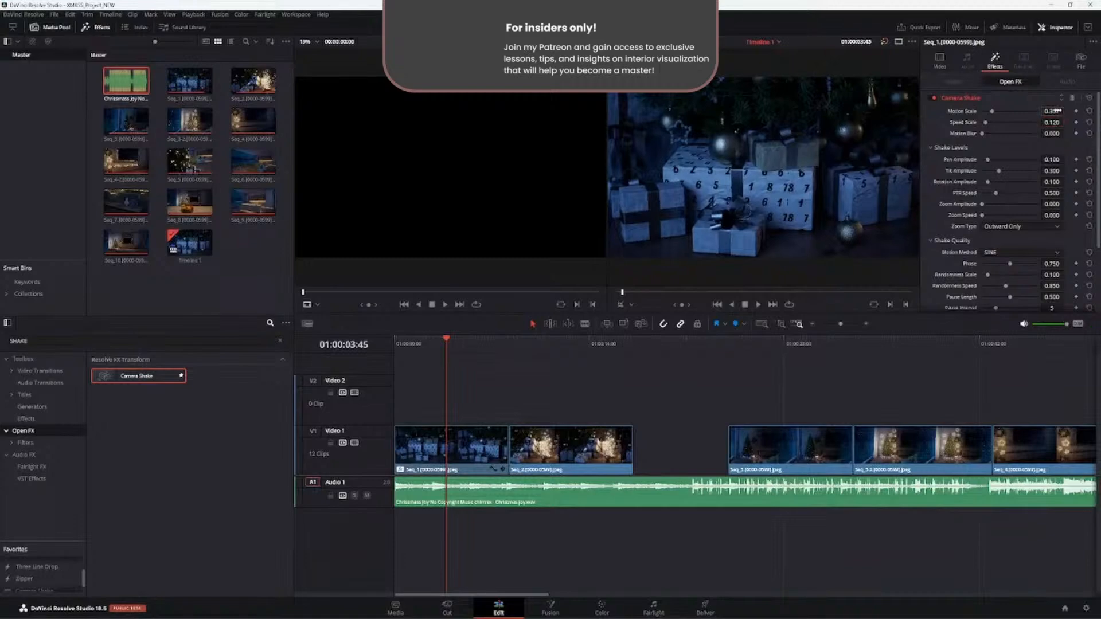
{"action": "type", "text": "0.3"}
{"action": "key", "text": "Return"}
{"action": "key", "text": "Home"}
{"action": "key", "text": "space"}
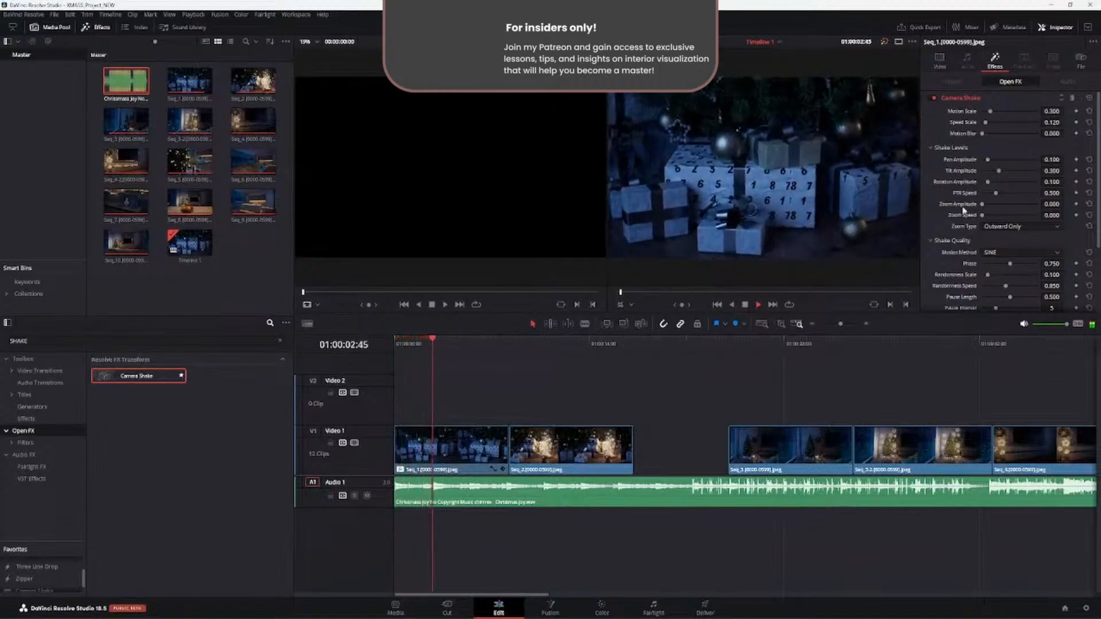
- Set the Camera Shake Motion Scale of Seq_1 to 0.4 and play the clip from the timeline start
{"action": "left_click", "coordinate": [1053, 114]}
{"action": "key", "text": "BackSpace"}
{"action": "key", "text": "BackSpace"}
{"action": "key", "text": "BackSpace"}
{"action": "type", "text": "4"}
{"action": "key", "text": "Return"}
{"action": "left_click", "coordinate": [395, 343]}
{"action": "key", "text": "space"}
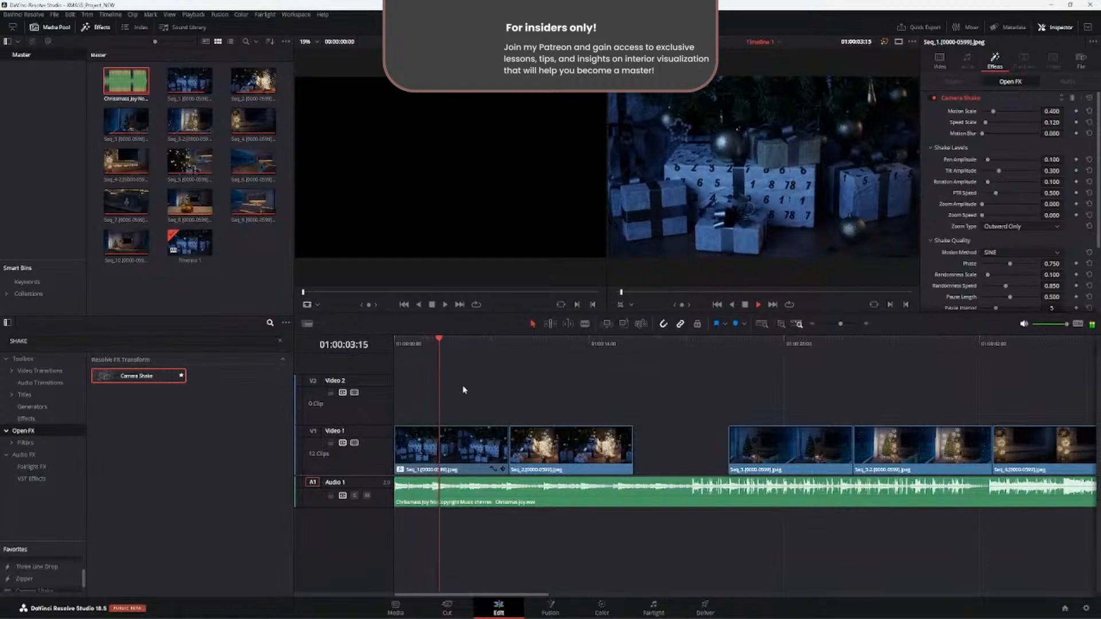
{"action": "key", "text": "space"}
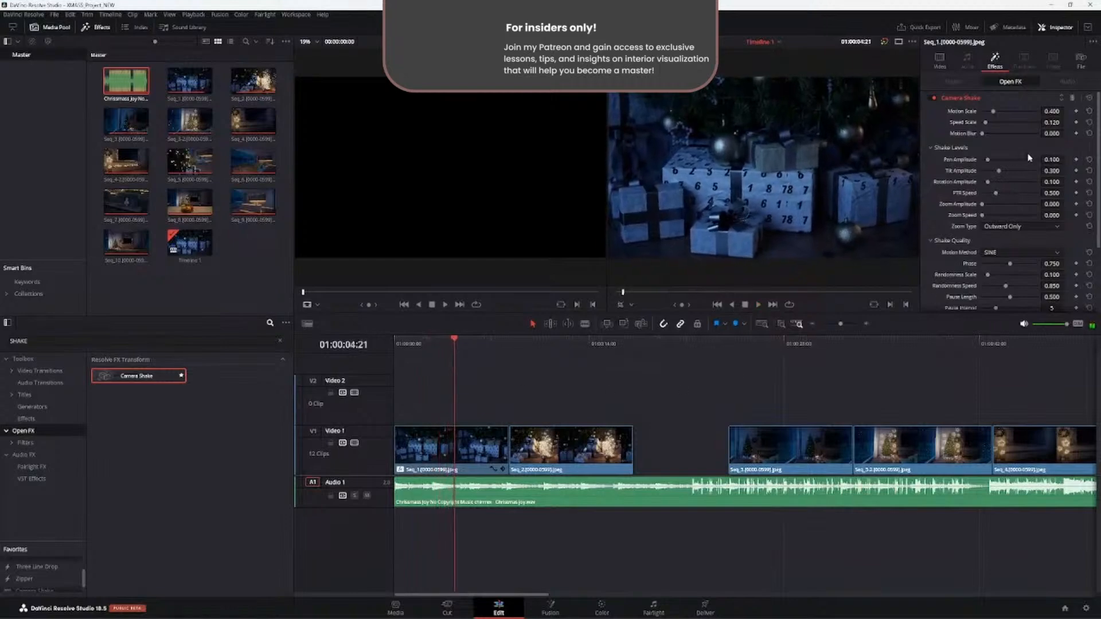
- Set the Camera Shake Motion Scale of Seq_1 to 0.6 and preview the clip from the beginning
{"action": "double_click", "coordinate": [1055, 111]}
{"action": "type", "text": "0.4"}
{"action": "key", "text": "Return"}
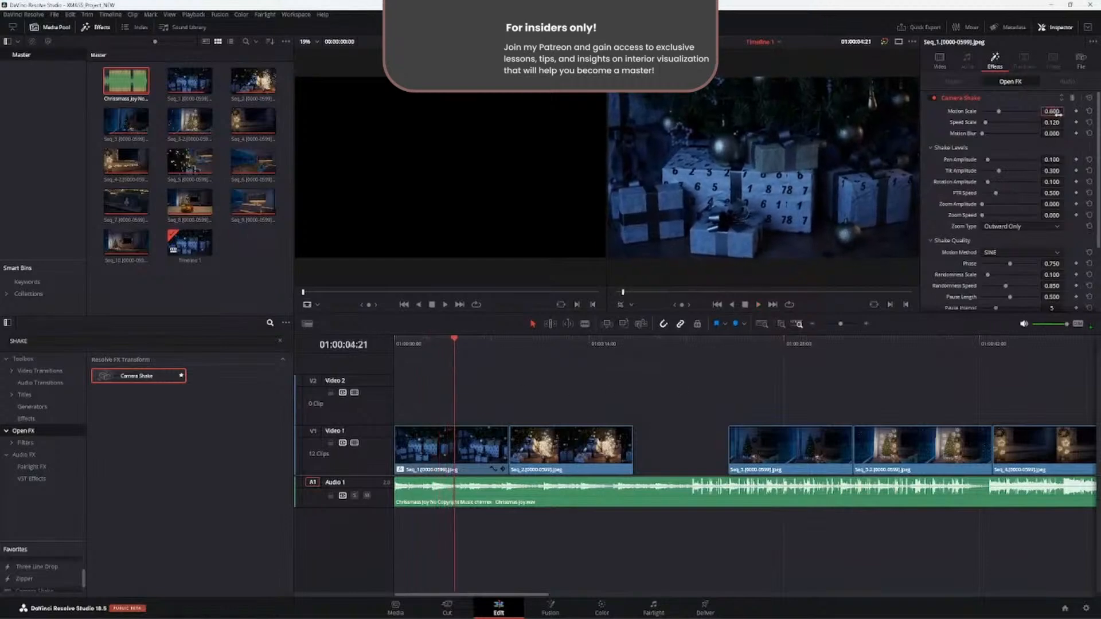
{"action": "left_click_drag", "start_coordinate": [454, 346], "coordinate": [366, 370]}
{"action": "key", "text": "space"}
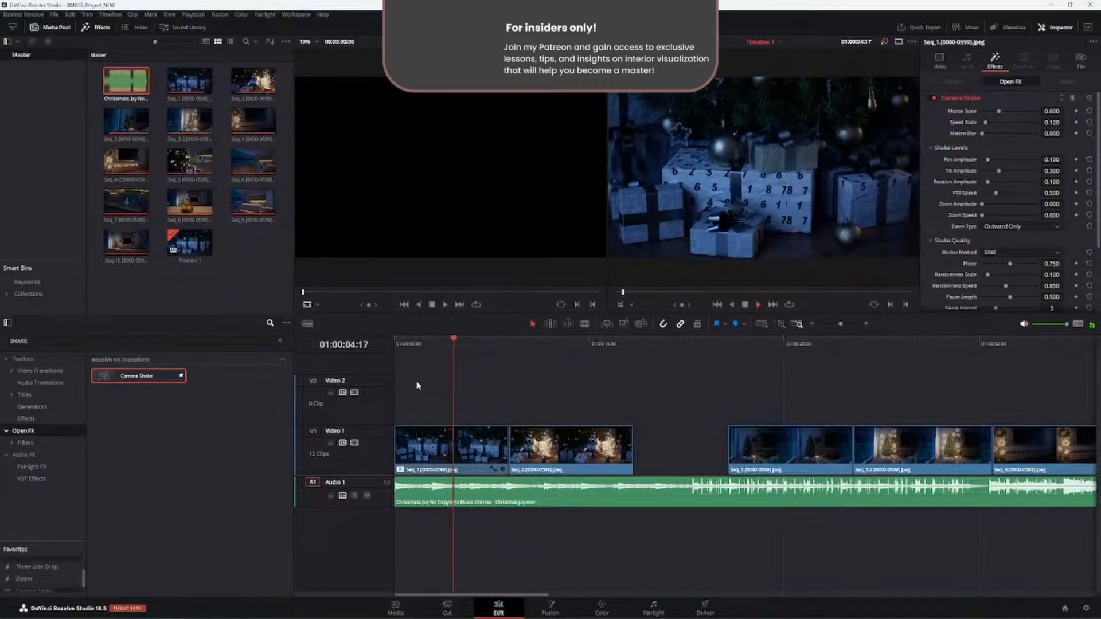
{"action": "key", "text": "Home"}
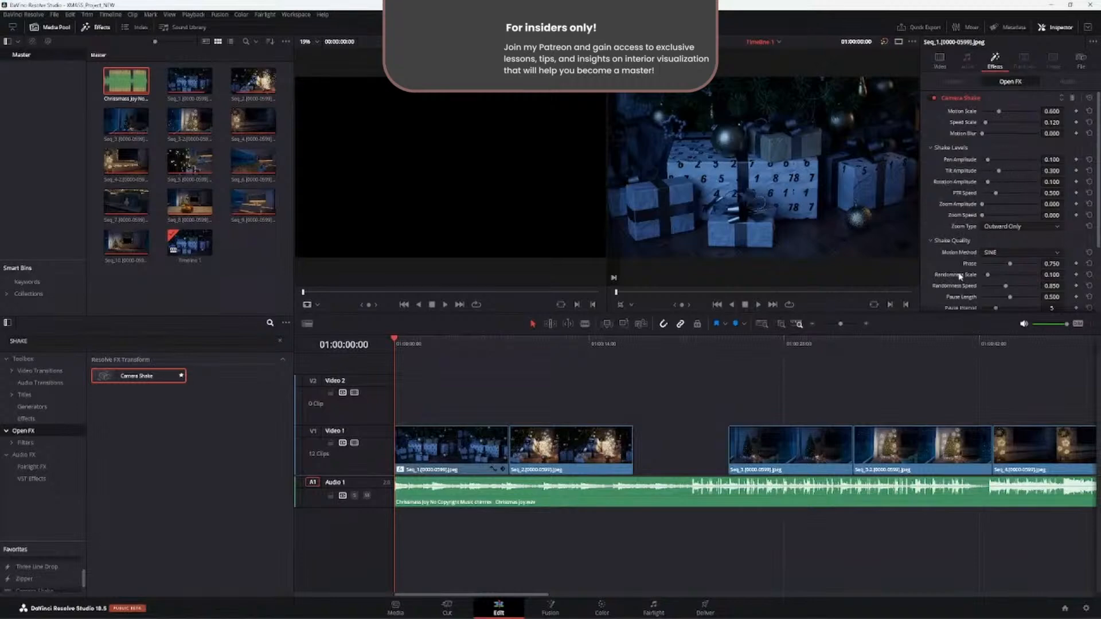
- Raise the Camera Shake Phase to 0.887 and the Randomness Scale to 0.209 while playing Seq_1
{"action": "scroll", "coordinate": [950, 279], "scroll_direction": "down", "scroll_amount": 2}
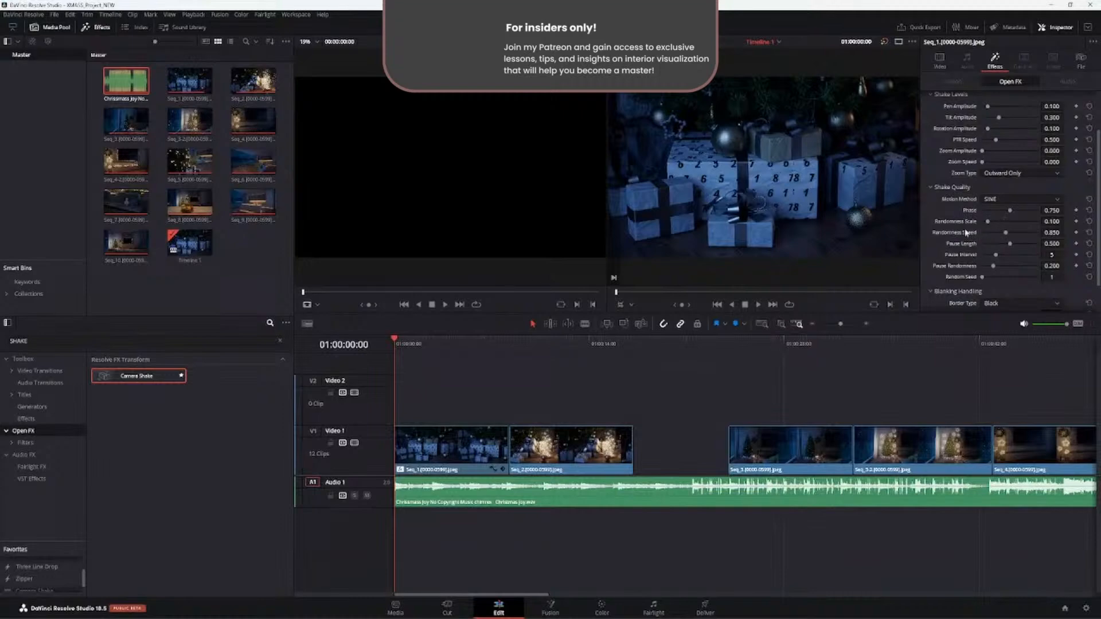
{"action": "scroll", "coordinate": [968, 232], "scroll_direction": "down", "scroll_amount": 2}
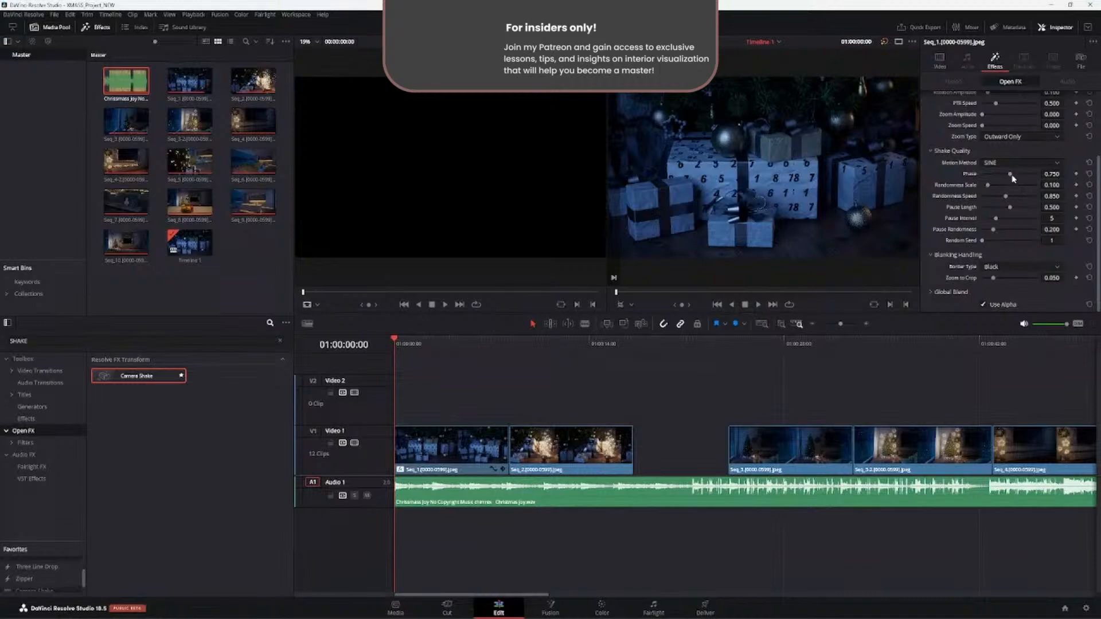
{"action": "left_click_drag", "start_coordinate": [1011, 175], "coordinate": [1025, 175]}
{"action": "key", "text": "space"}
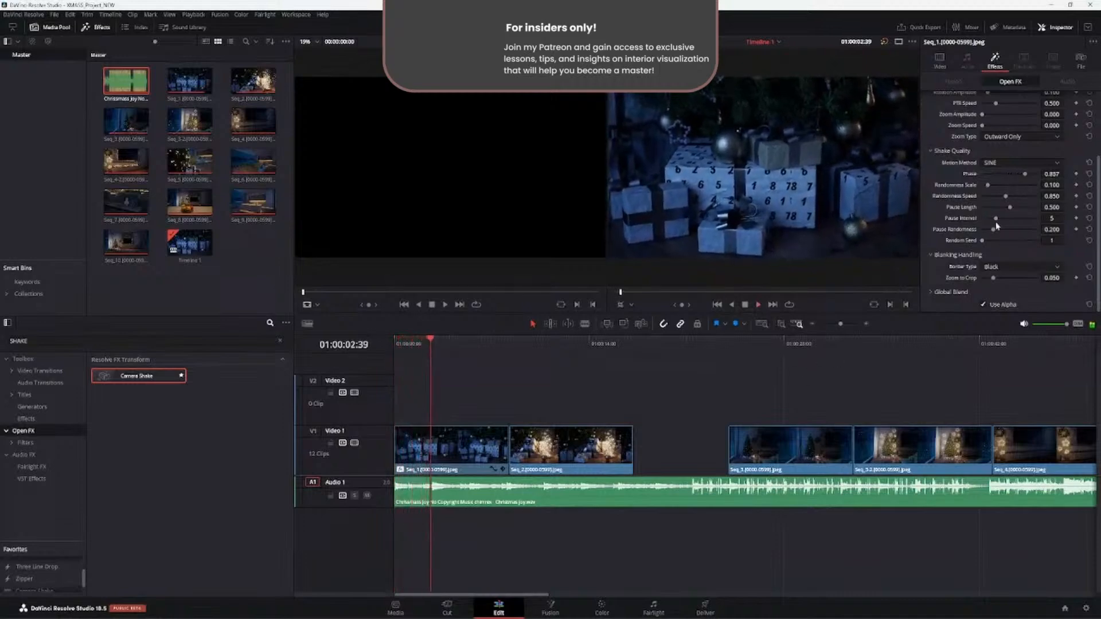
{"action": "left_click_drag", "start_coordinate": [988, 184], "coordinate": [1011, 184]}
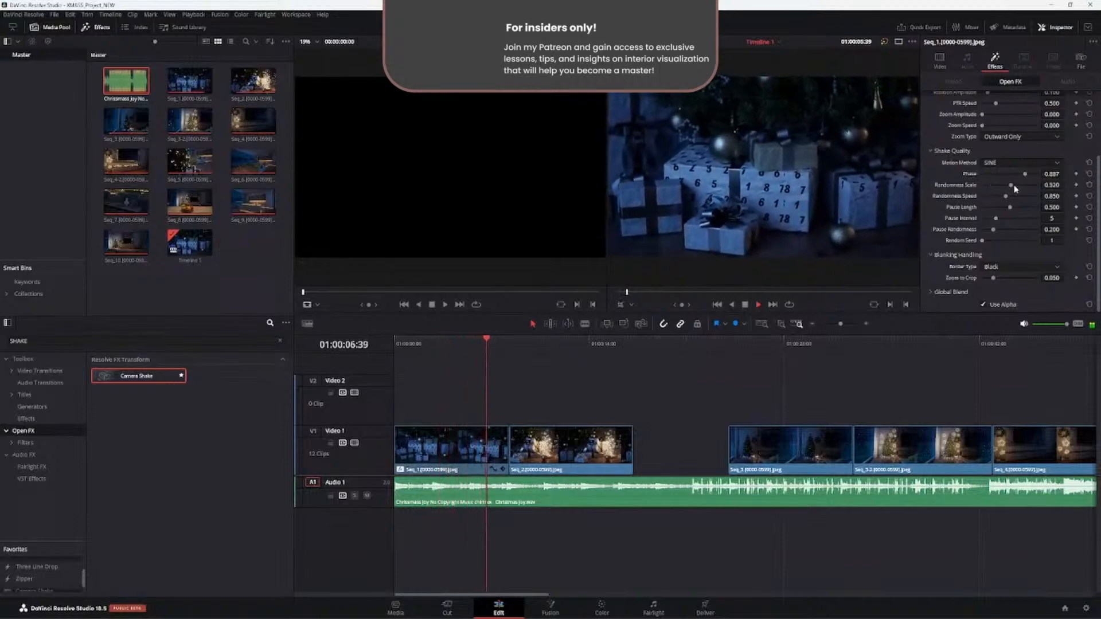
{"action": "left_click_drag", "start_coordinate": [1012, 185], "coordinate": [993, 185]}
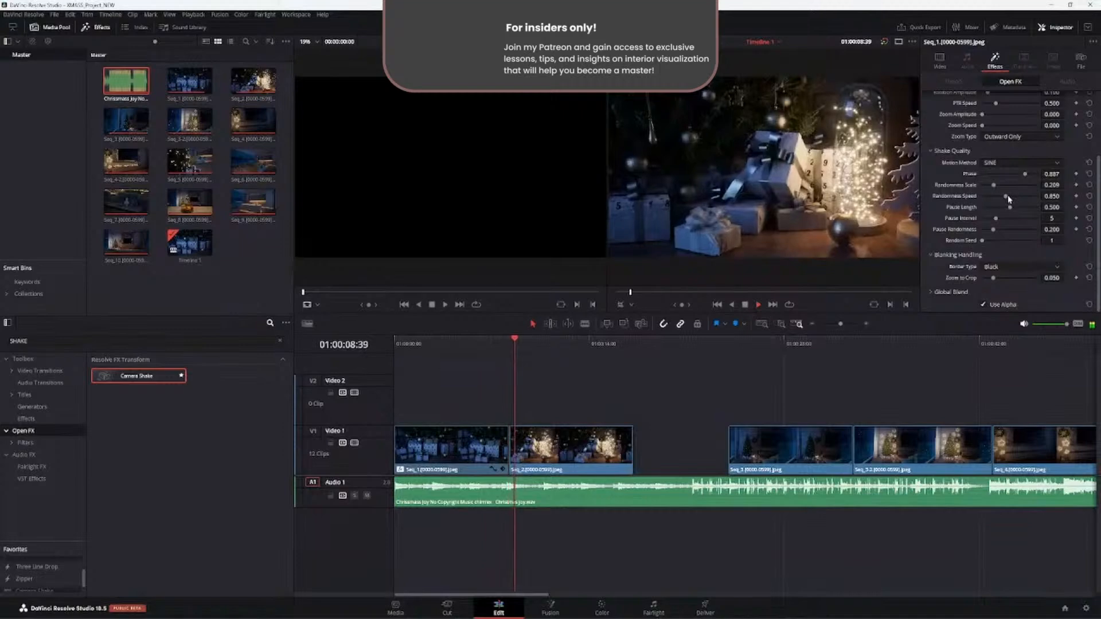
- Replay Seq_1 from the timeline start to review the adjusted shake and look through the remaining Camera Shake parameters
{"action": "left_click_drag", "start_coordinate": [496, 345], "coordinate": [405, 351]}
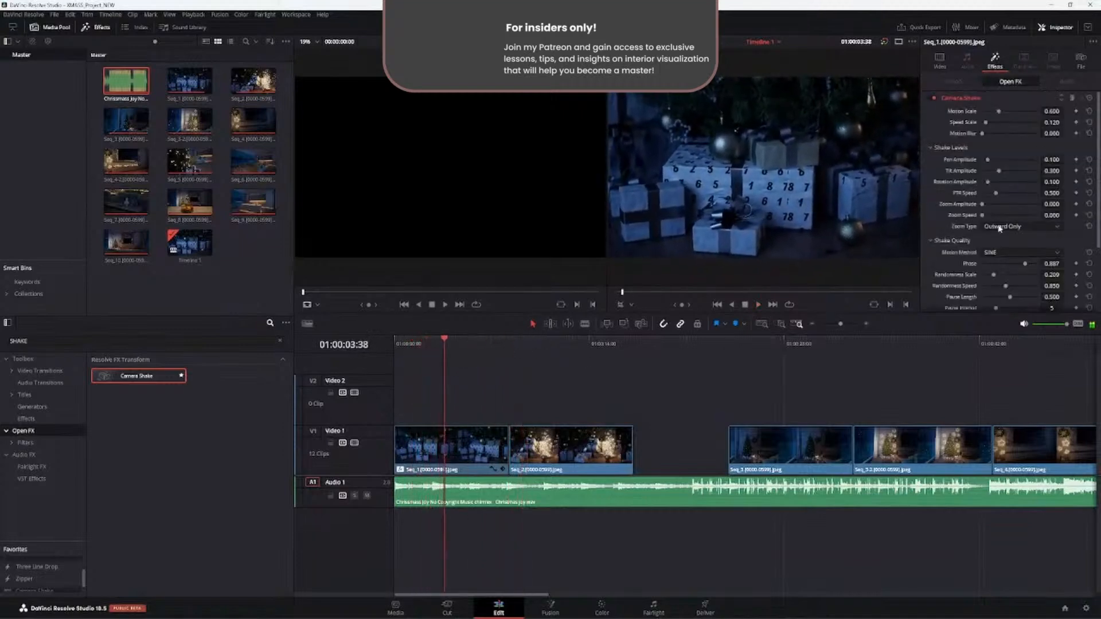
{"action": "left_click_drag", "start_coordinate": [984, 215], "coordinate": [920, 246]}
{"action": "key", "text": "space"}
{"action": "key", "text": "space"}
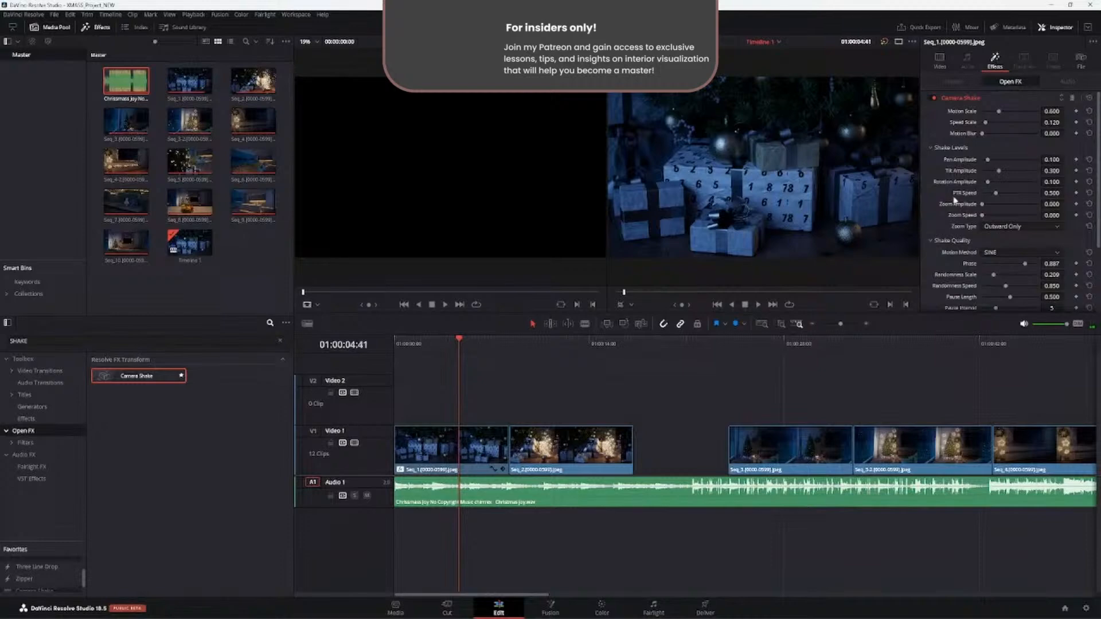
{"action": "scroll", "coordinate": [955, 151], "scroll_direction": "down", "scroll_amount": 3}
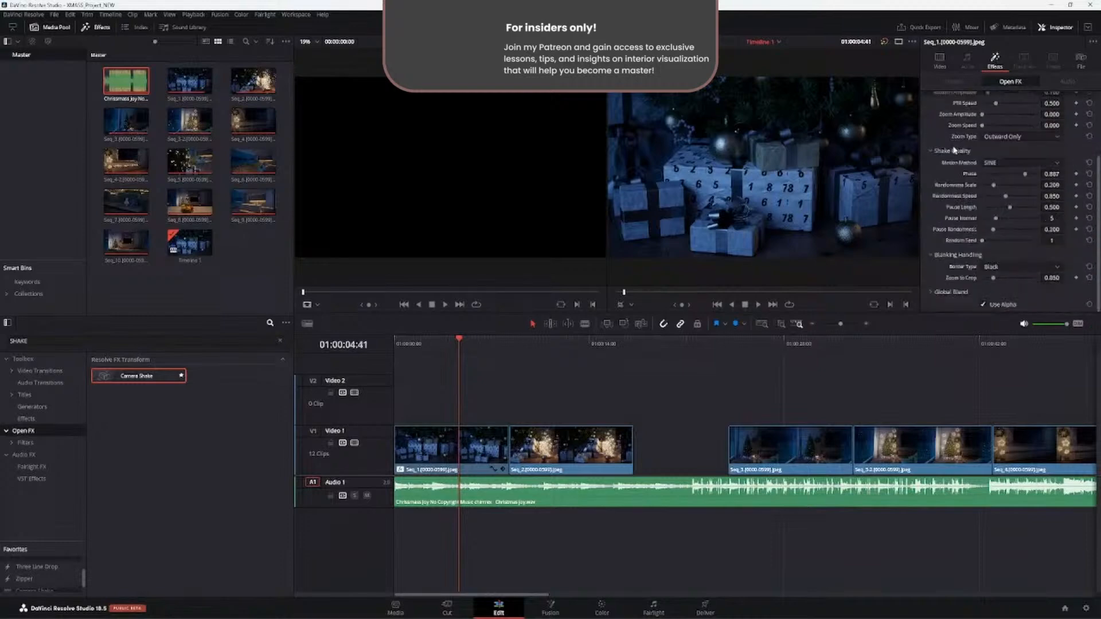
{"action": "scroll", "coordinate": [946, 216], "scroll_direction": "up", "scroll_amount": 3}
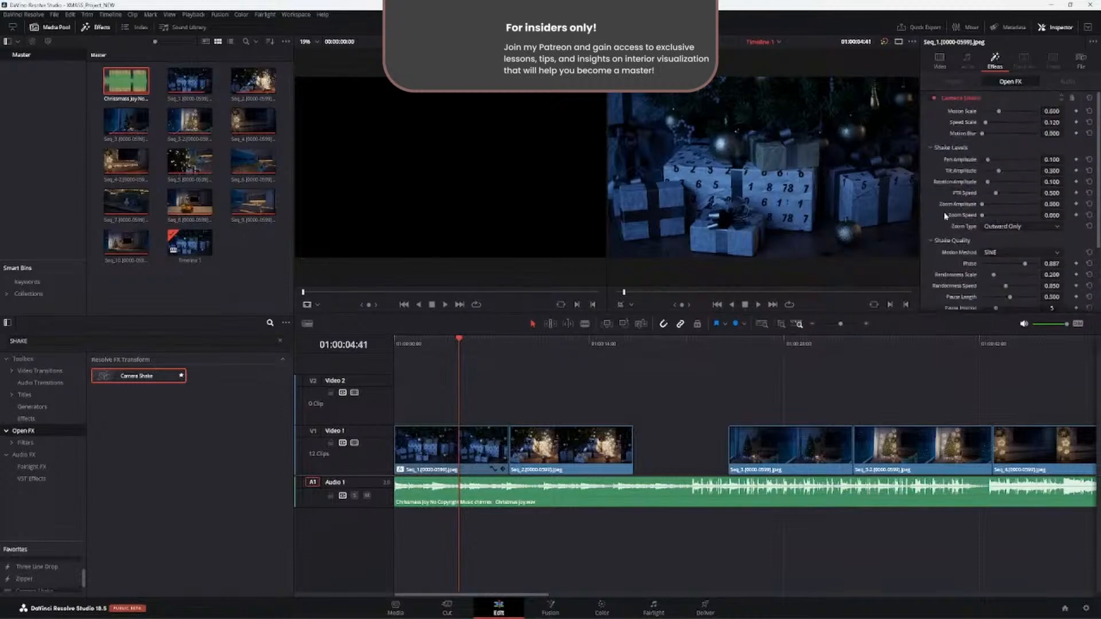
{"action": "key", "text": "Home"}
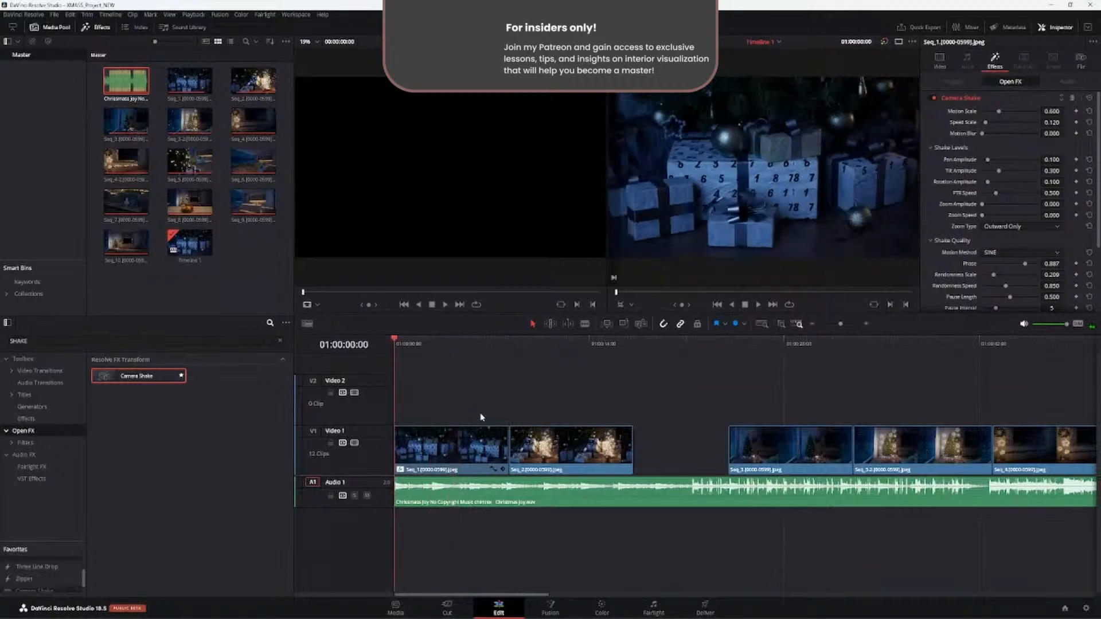
{"action": "key", "text": "space"}
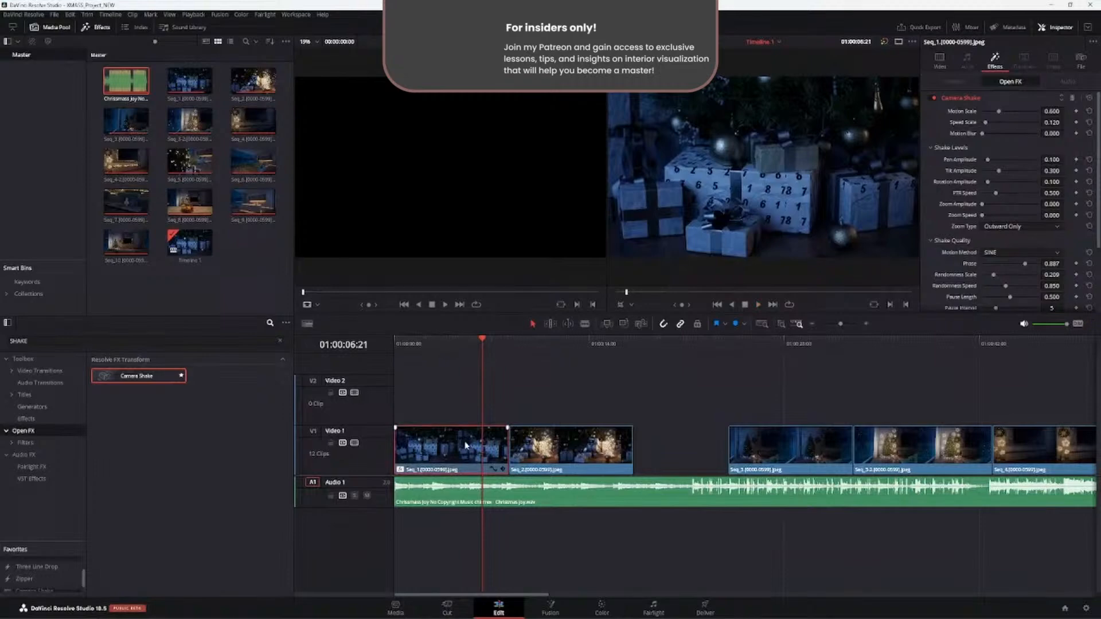
- Paste only the Plugins attribute from Seq_1 onto Seq_2 and check the Camera Shake settings on that clip
{"action": "left_click", "coordinate": [555, 450]}
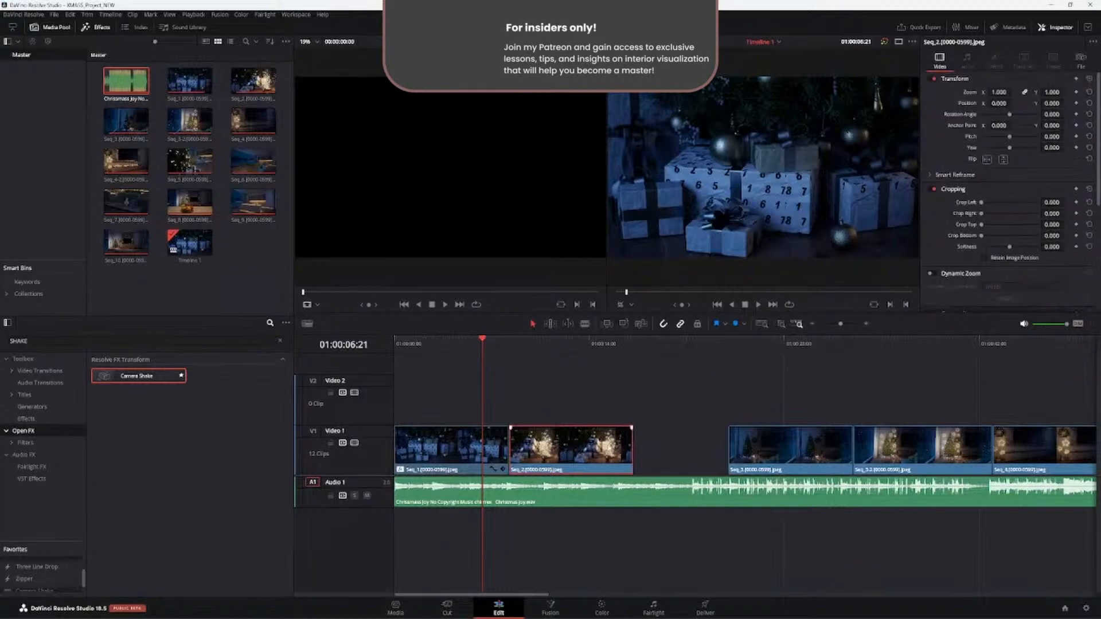
{"action": "key", "text": "alt+v"}
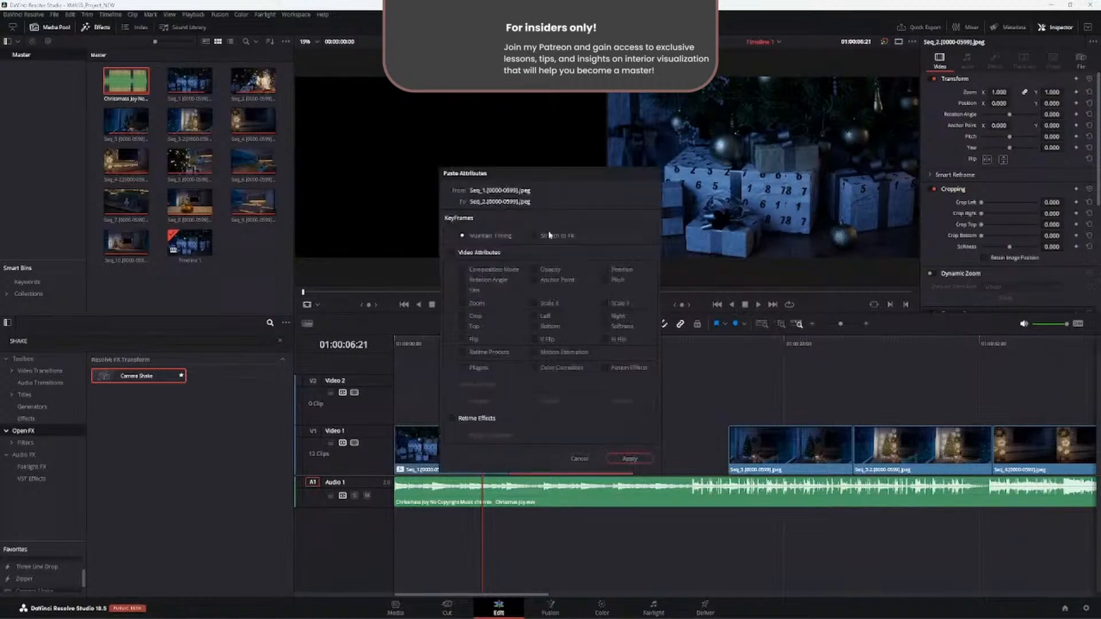
{"action": "left_click_drag", "start_coordinate": [546, 177], "coordinate": [603, 109]}
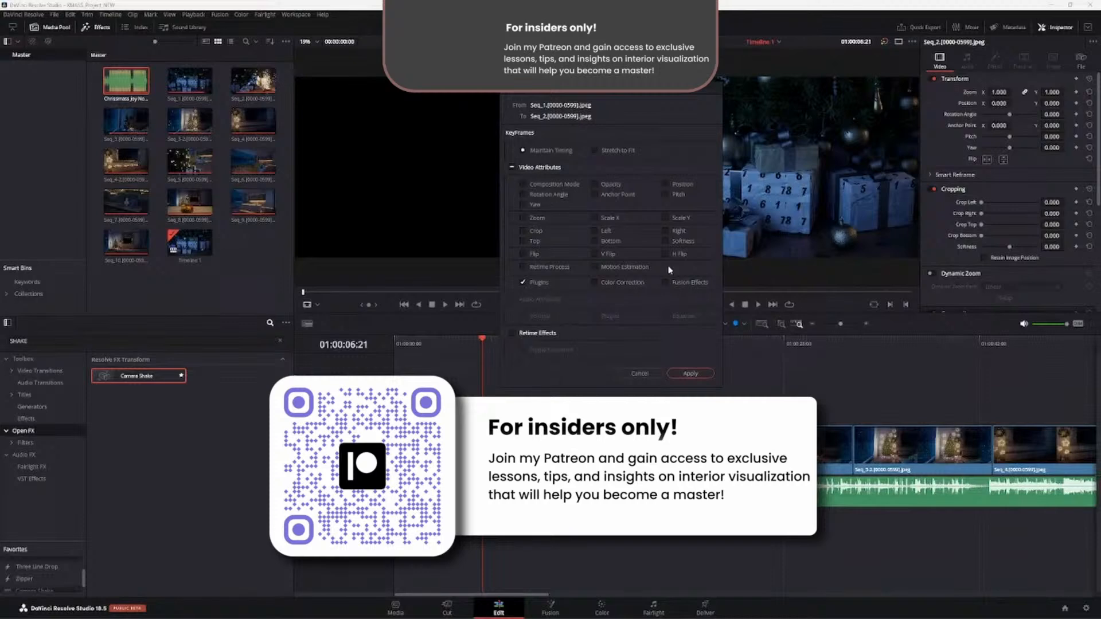
{"action": "left_click", "coordinate": [690, 374]}
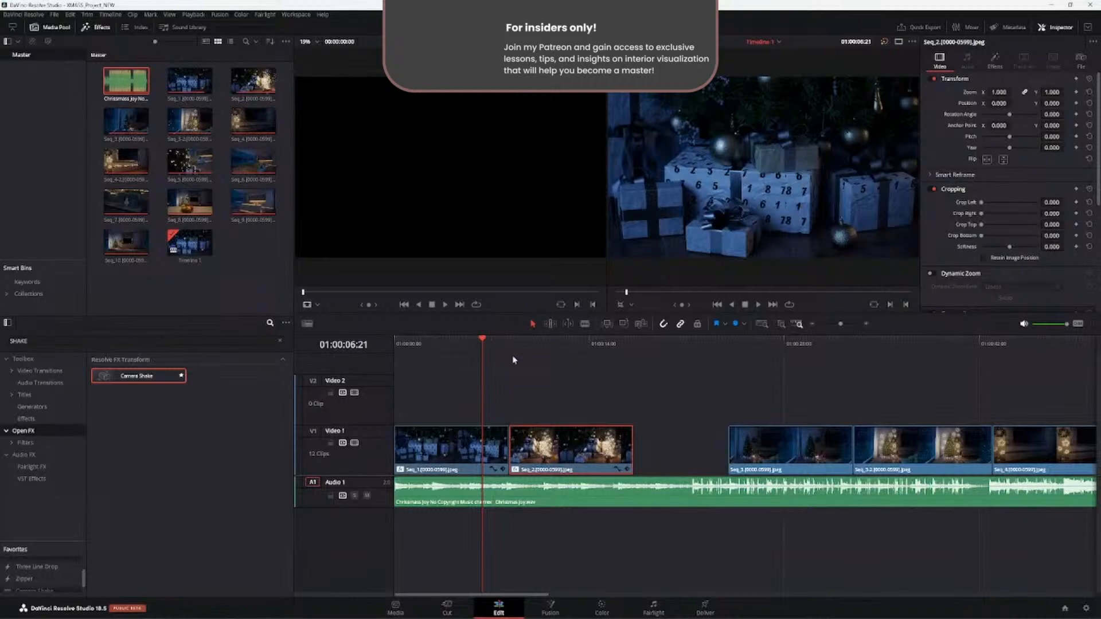
{"action": "left_click_drag", "start_coordinate": [522, 343], "coordinate": [578, 345]}
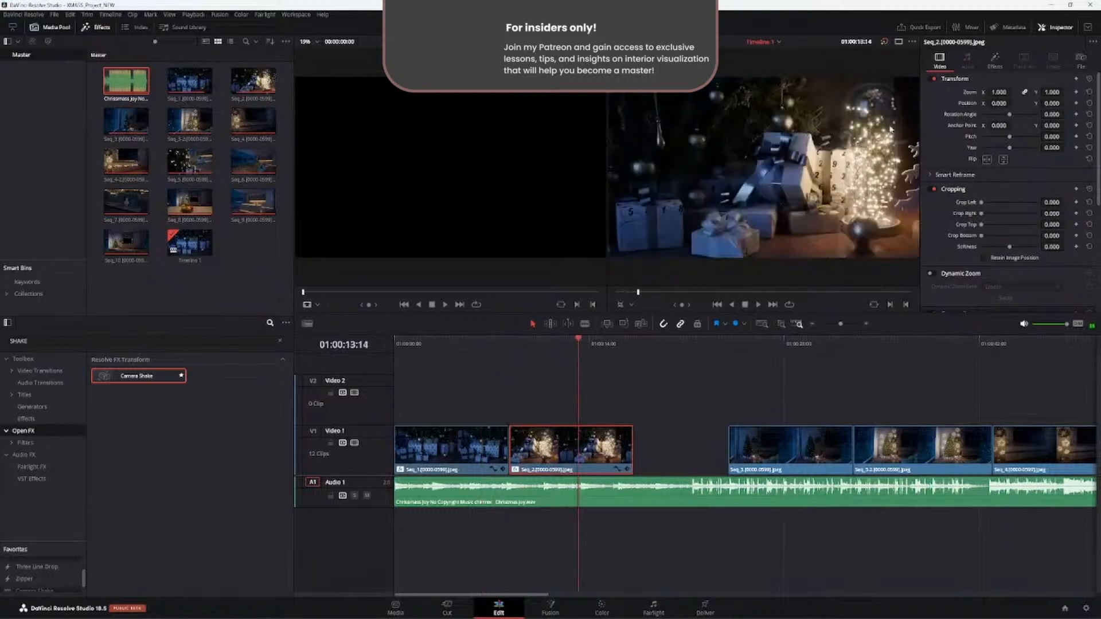
{"action": "left_click", "coordinate": [997, 61]}
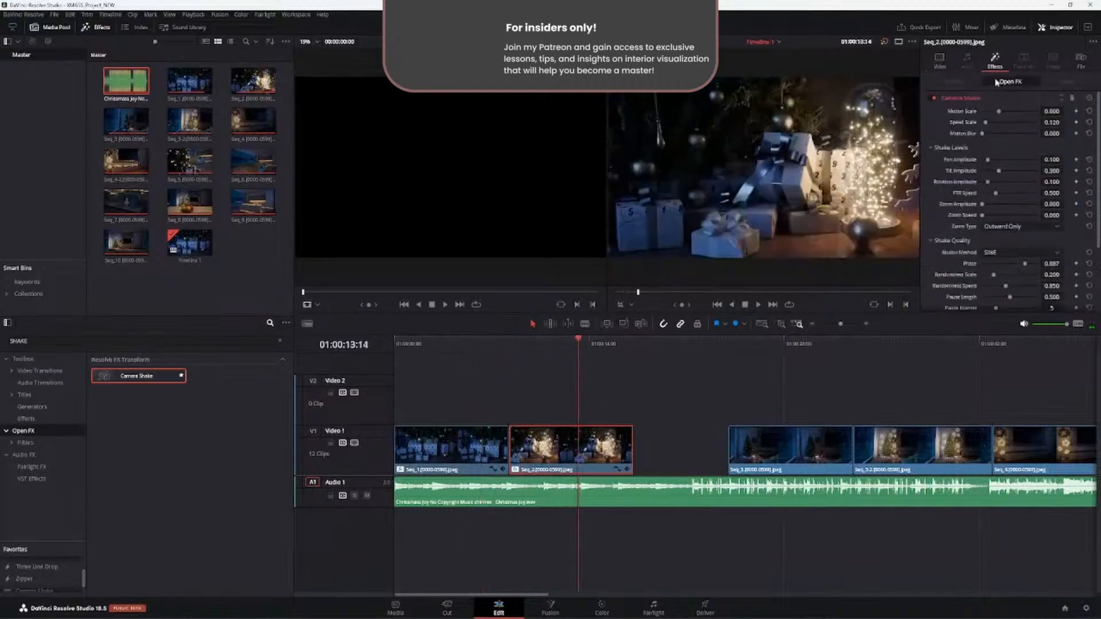
- Try to paste the Plugins attribute from Seq_1 onto the Seq_3 and Seq_3-2 clips together
{"action": "left_click", "coordinate": [773, 445]}
{"action": "left_click_drag", "start_coordinate": [578, 351], "coordinate": [741, 352]}
{"action": "left_click", "coordinate": [766, 344]}
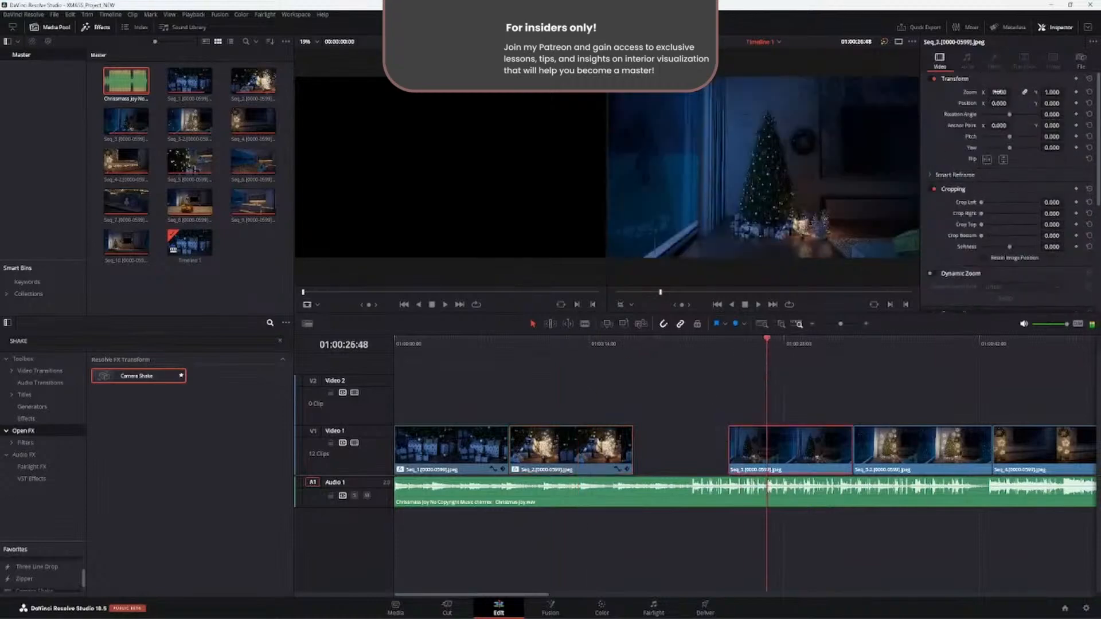
{"action": "left_click", "coordinate": [964, 454]}
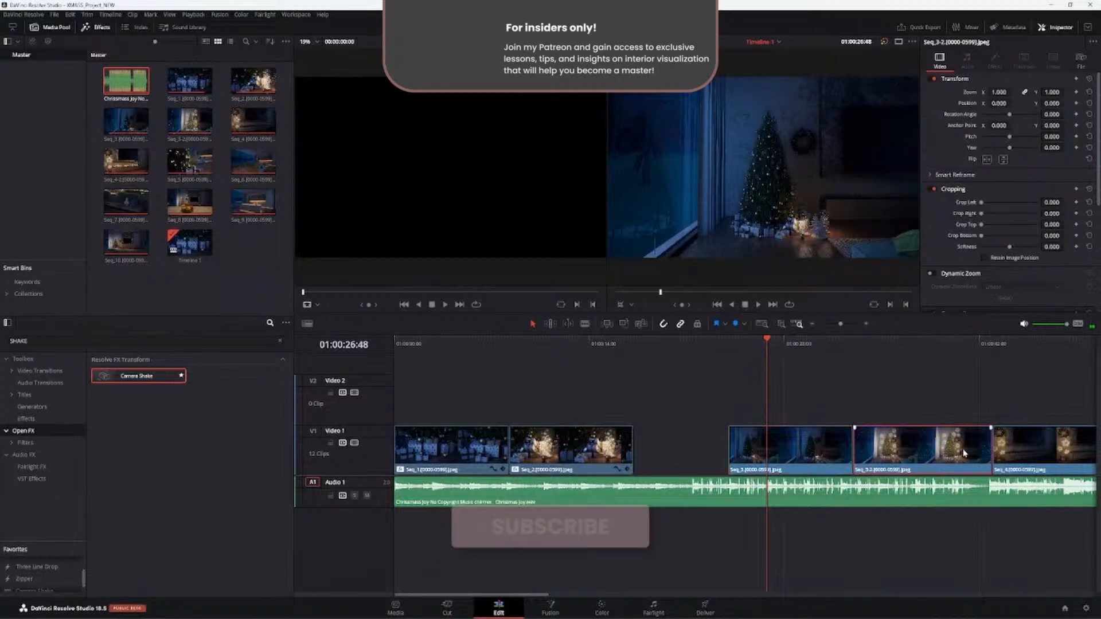
{"action": "left_click", "coordinate": [796, 455], "text": "ctrl"}
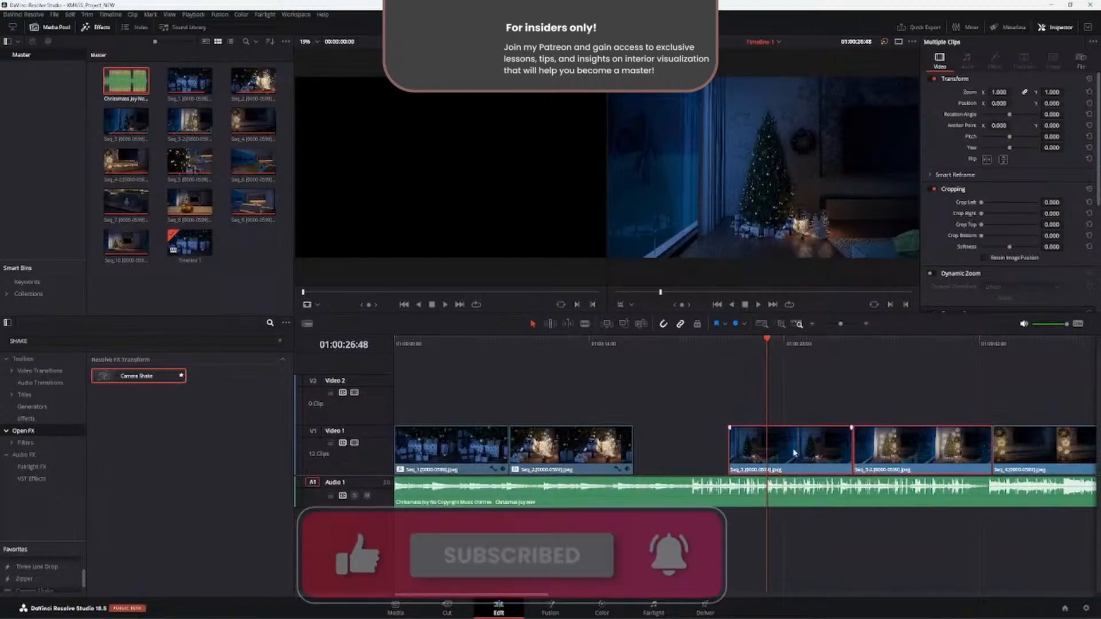
{"action": "key", "text": "alt+v"}
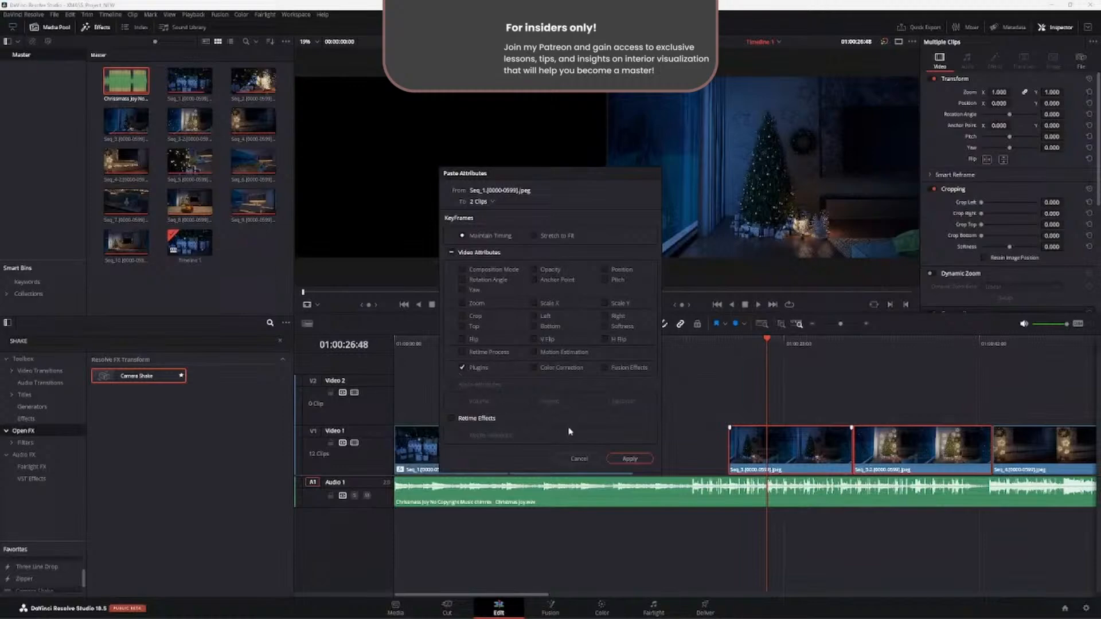
{"action": "left_click", "coordinate": [626, 459]}
- Remove the Camera Shake effect from Seq_2 and Seq_1
{"action": "left_click", "coordinate": [591, 452]}
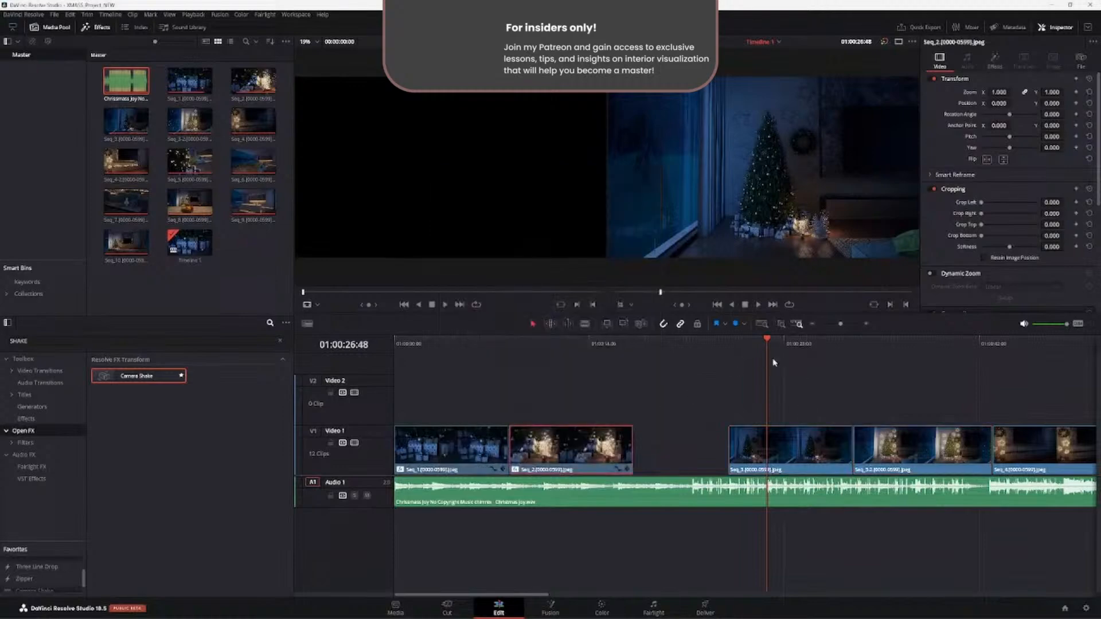
{"action": "left_click", "coordinate": [995, 61]}
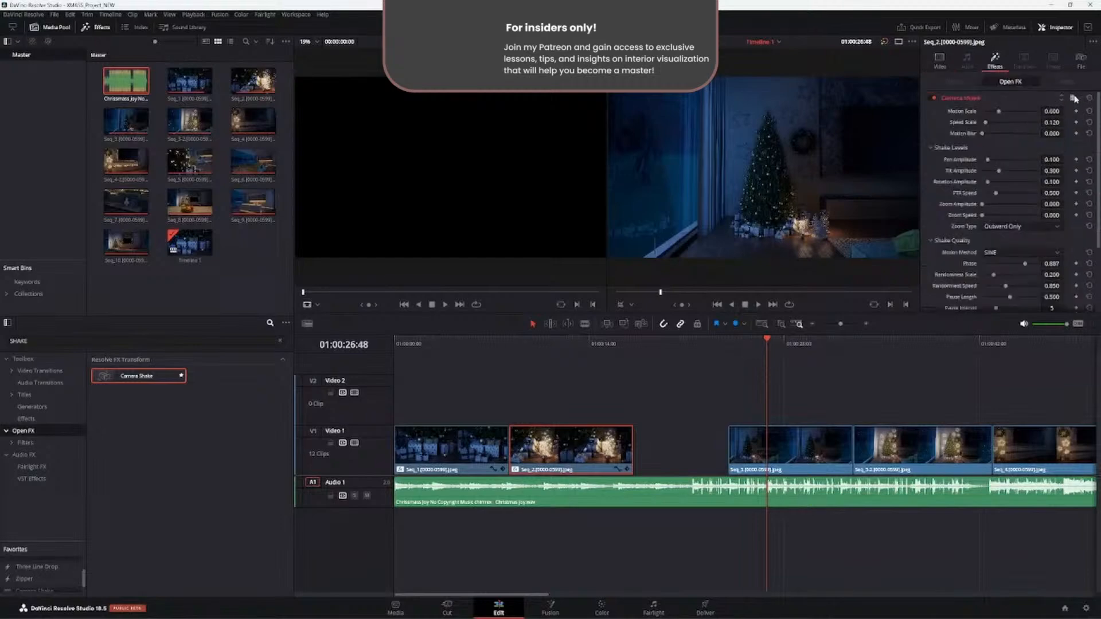
{"action": "left_click", "coordinate": [1072, 98]}
{"action": "left_click", "coordinate": [480, 452]}
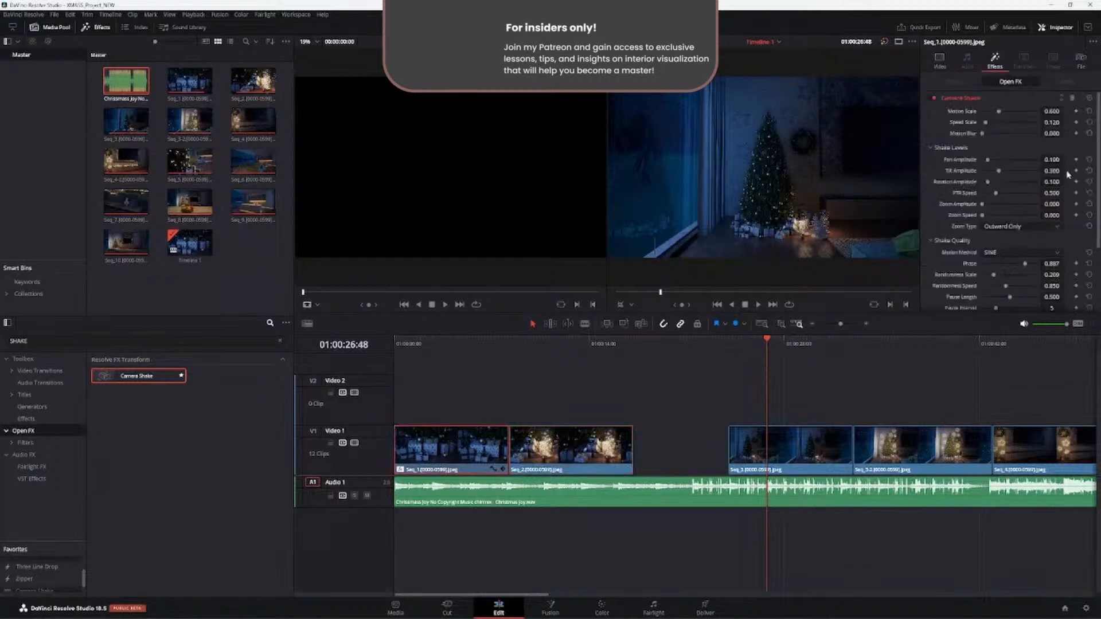
{"action": "left_click", "coordinate": [1067, 100]}
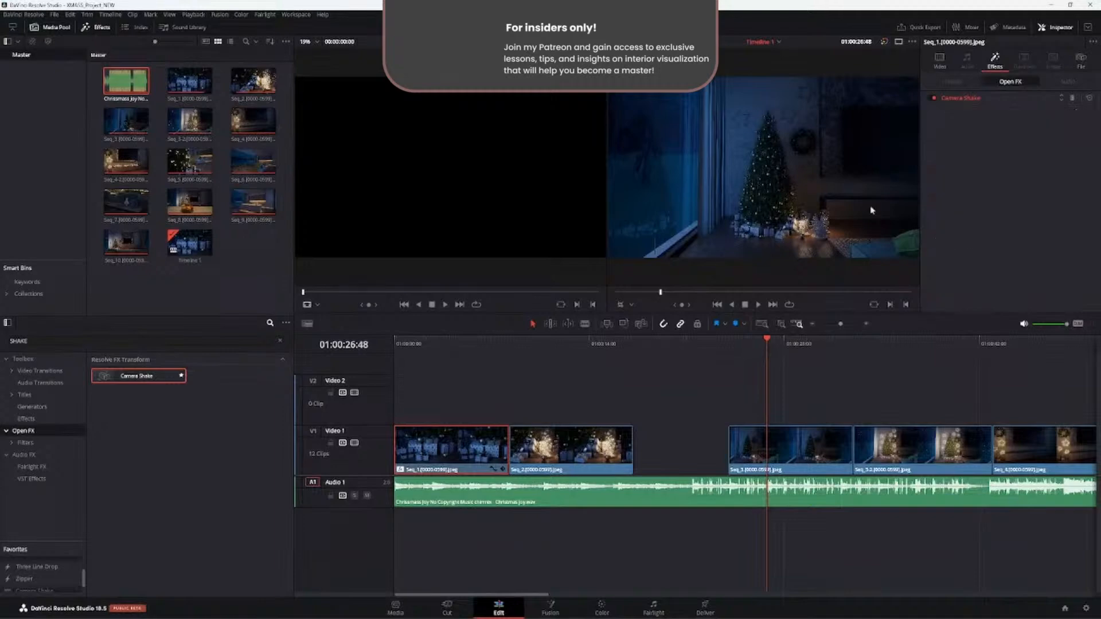
{"action": "left_click", "coordinate": [1071, 99]}
- Play Seq_1 and Seq_2 from the timeline start to review them without camera shake
{"action": "left_click_drag", "start_coordinate": [767, 342], "coordinate": [352, 427]}
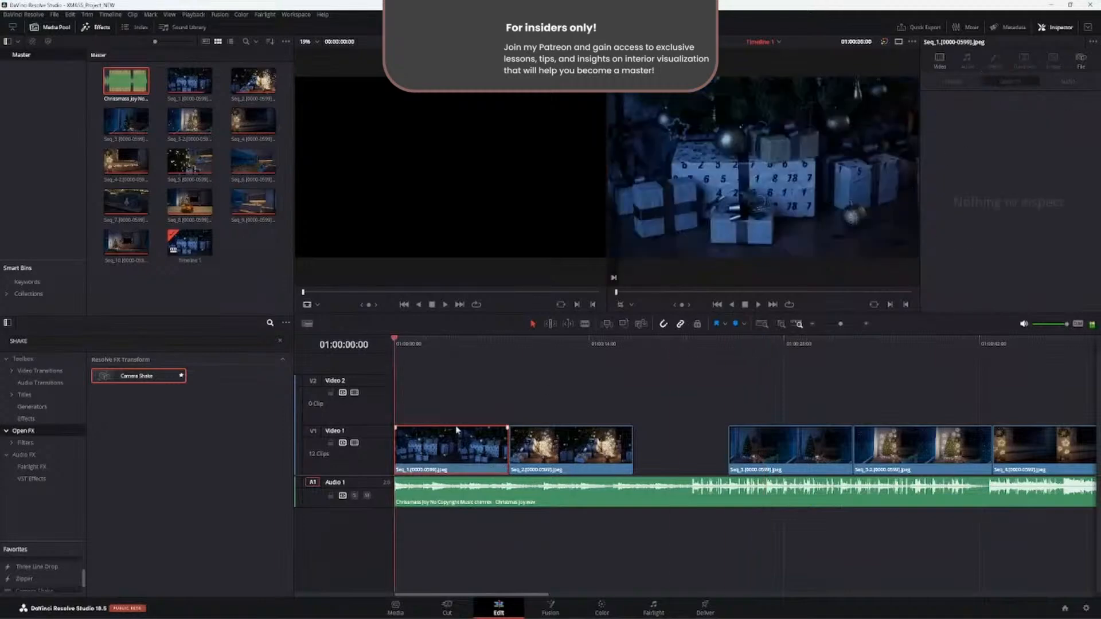
{"action": "left_click", "coordinate": [443, 412]}
{"action": "key", "text": "space"}
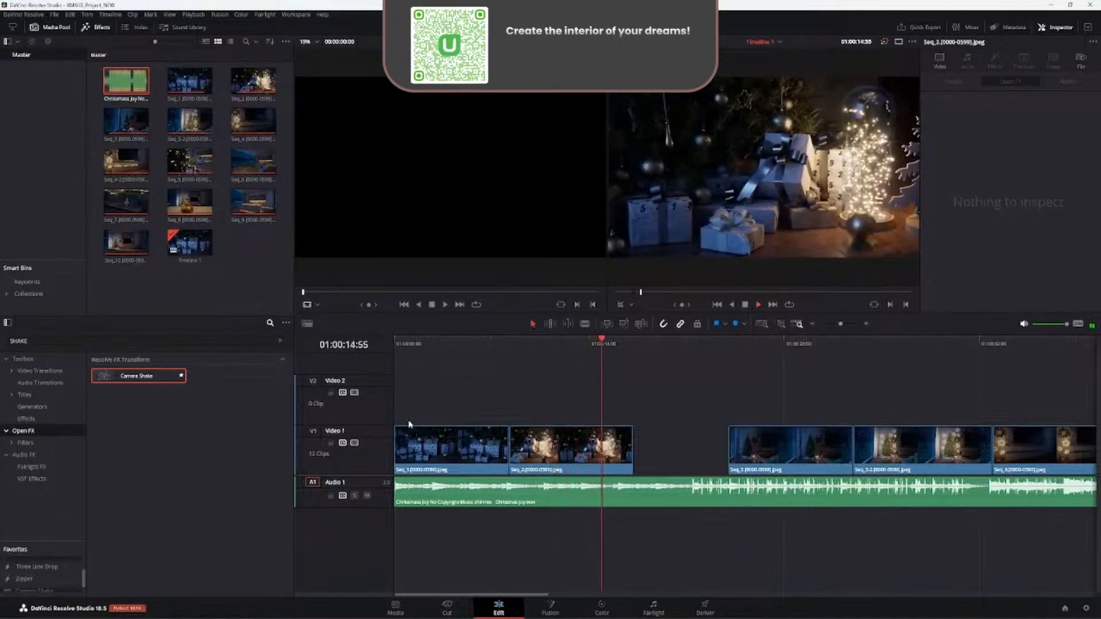
{"action": "key", "text": "space"}
{"action": "left_click_drag", "start_coordinate": [601, 344], "coordinate": [555, 359]}
- Move all clips from Seq_3 to Seq_10 back together to close the gap after Seq_2
{"action": "scroll", "coordinate": [621, 422], "scroll_direction": "down", "scroll_amount": 3, "text": "alt"}
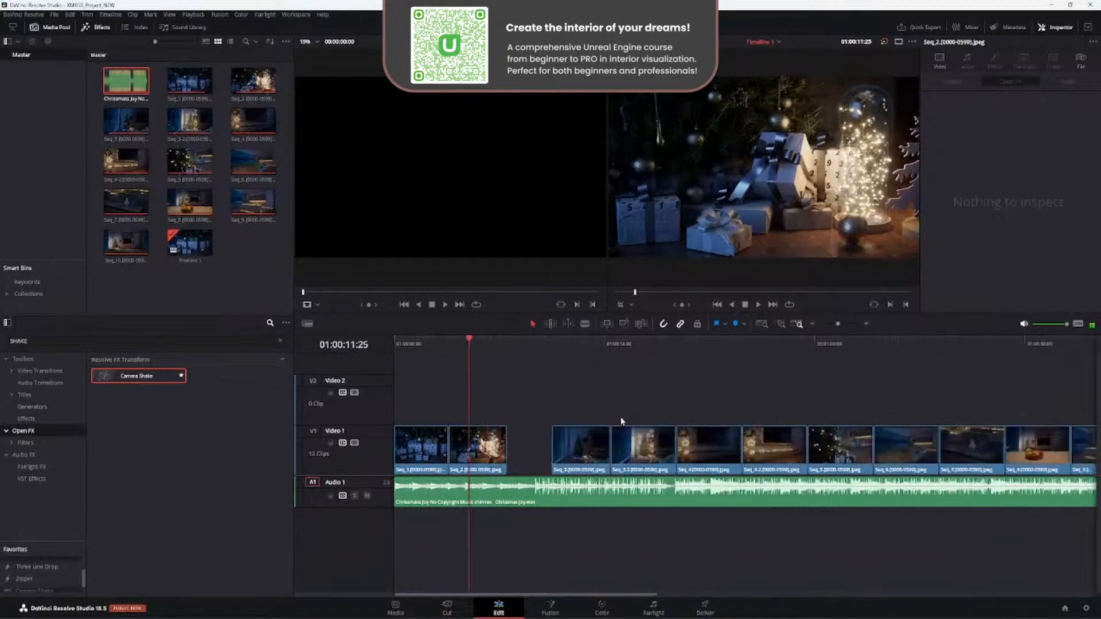
{"action": "scroll", "coordinate": [621, 421], "scroll_direction": "down", "scroll_amount": 2, "text": "alt"}
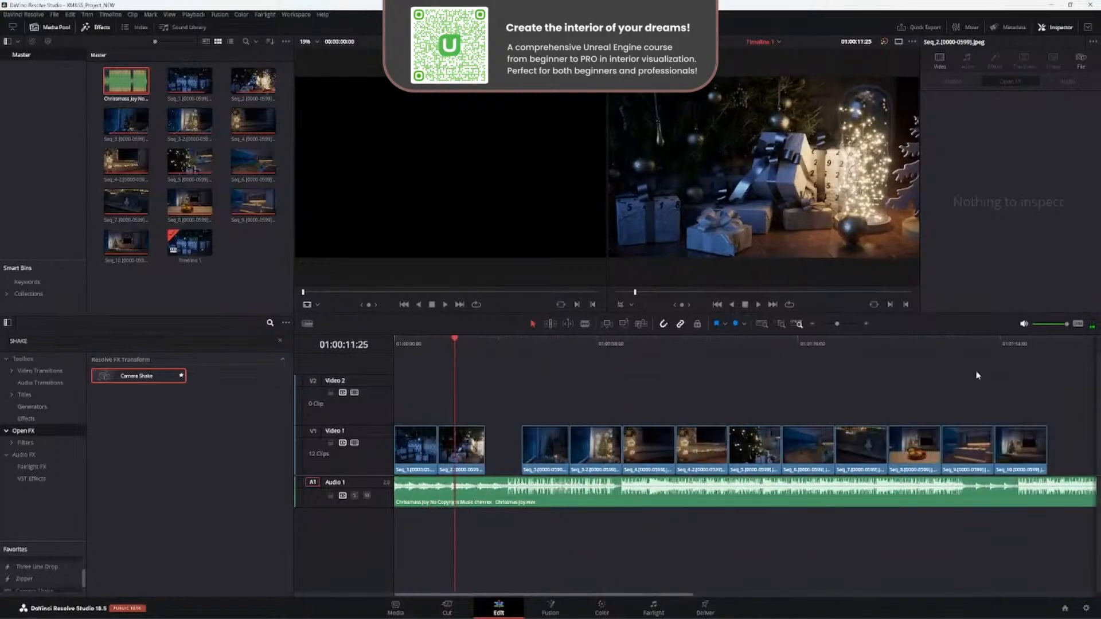
{"action": "mouse_move", "coordinate": [1048, 380]}
{"action": "left_mouse_down"}
{"action": "mouse_move", "coordinate": [777, 453]}
{"action": "mouse_move", "coordinate": [516, 453]}
{"action": "left_mouse_up"}
{"action": "scroll", "coordinate": [517, 454], "scroll_direction": "down", "scroll_amount": 4, "text": "alt"}
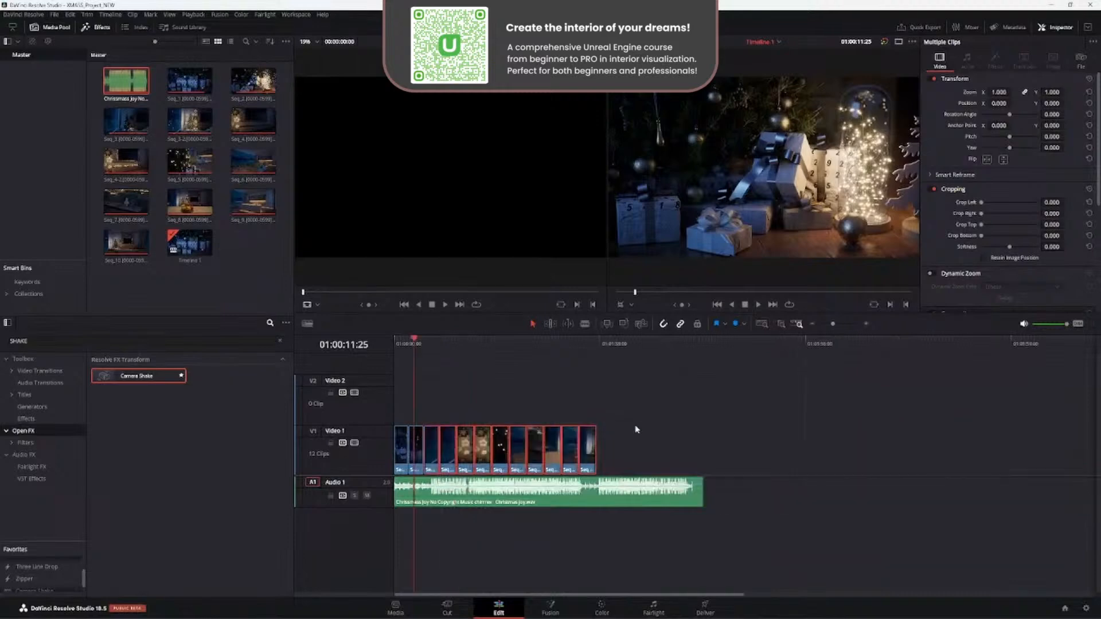
- Trim the end of the music track to the end of the last video clip and clear the effects search
{"action": "scroll", "coordinate": [733, 467], "scroll_direction": "up", "scroll_amount": 4, "text": "alt"}
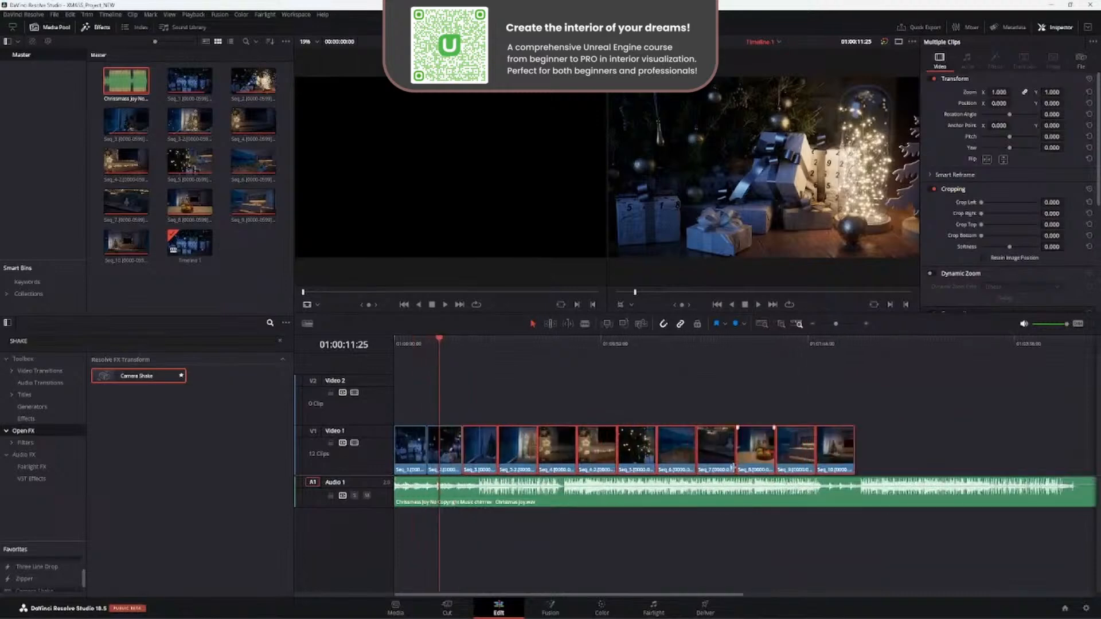
{"action": "scroll", "coordinate": [733, 468], "scroll_direction": "down", "scroll_amount": 2, "text": "alt"}
{"action": "left_click_drag", "start_coordinate": [868, 496], "coordinate": [704, 497]}
{"action": "key", "text": "Home"}
{"action": "scroll", "coordinate": [498, 557], "scroll_direction": "up", "scroll_amount": 4, "text": "alt"}
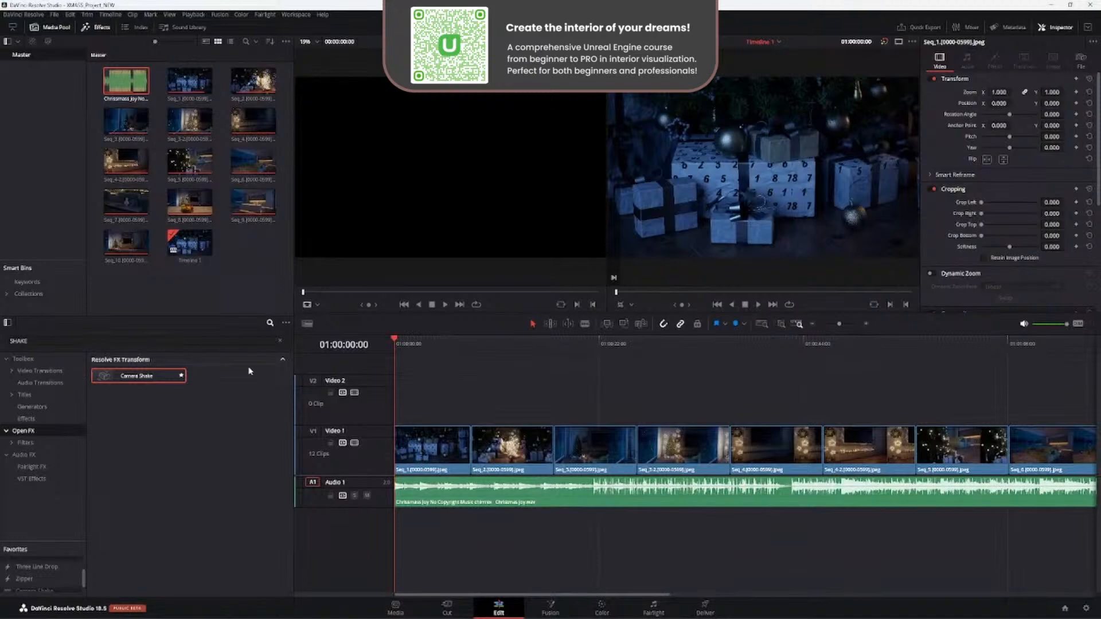
{"action": "left_click", "coordinate": [280, 340]}
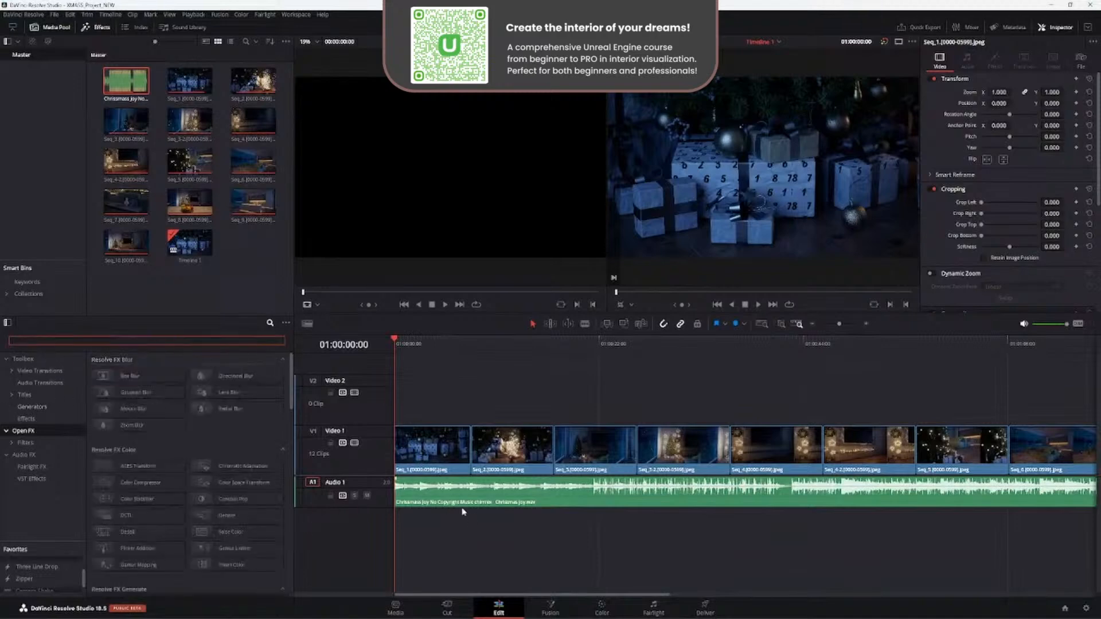